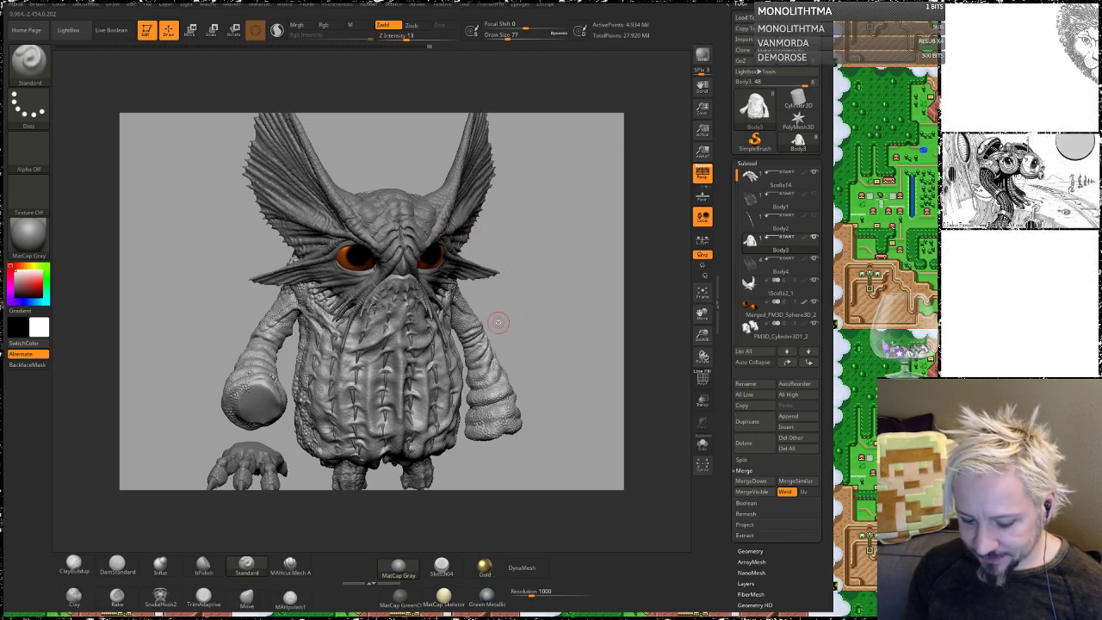
Step: Turn on transparency with ghosting so the active body mesh stays readable beneath the other subtools around the belly
mouse_move(527, 322)
left_mouse_down()
mouse_move(469, 327)
mouse_move(550, 309)
mouse_move(487, 247)
mouse_move(534, 295)
mouse_move(538, 347)
left_mouse_up()
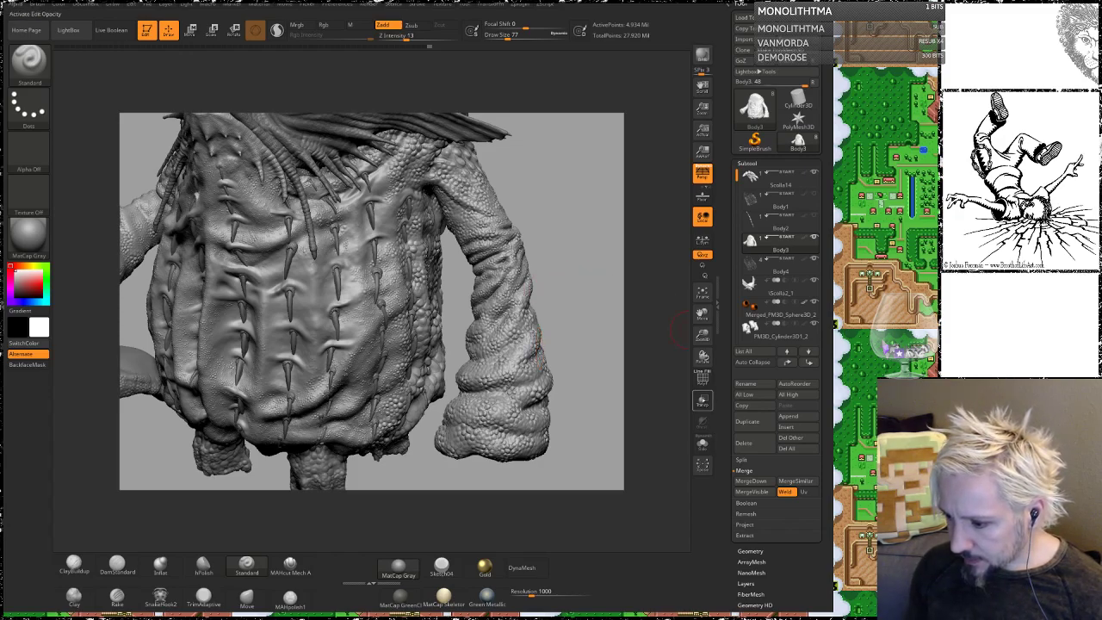
left_click(703, 401)
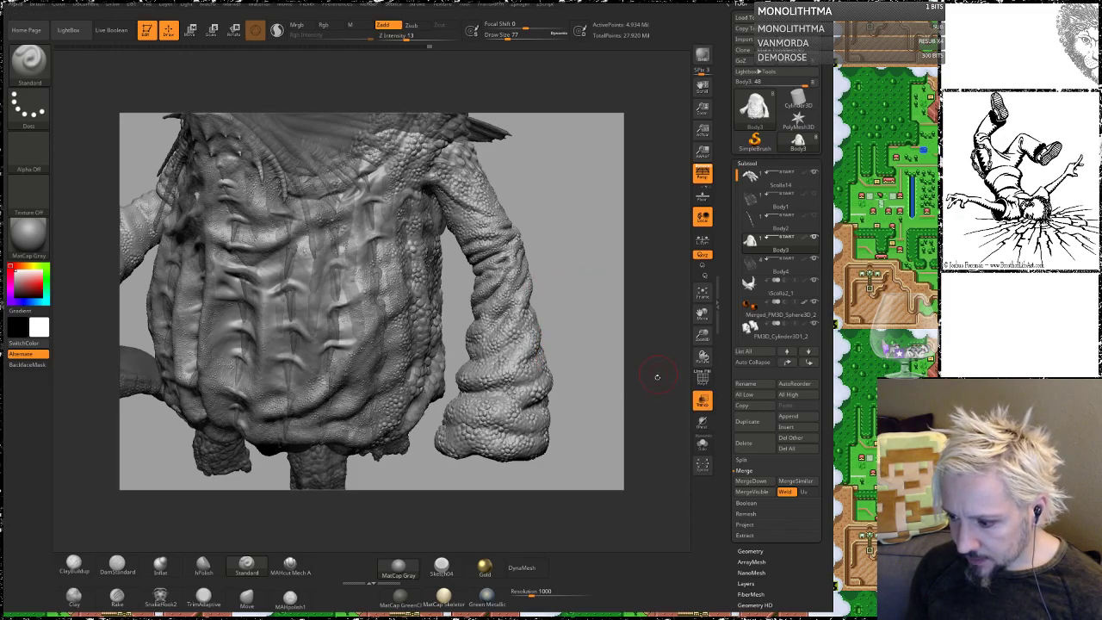
left_click(702, 422)
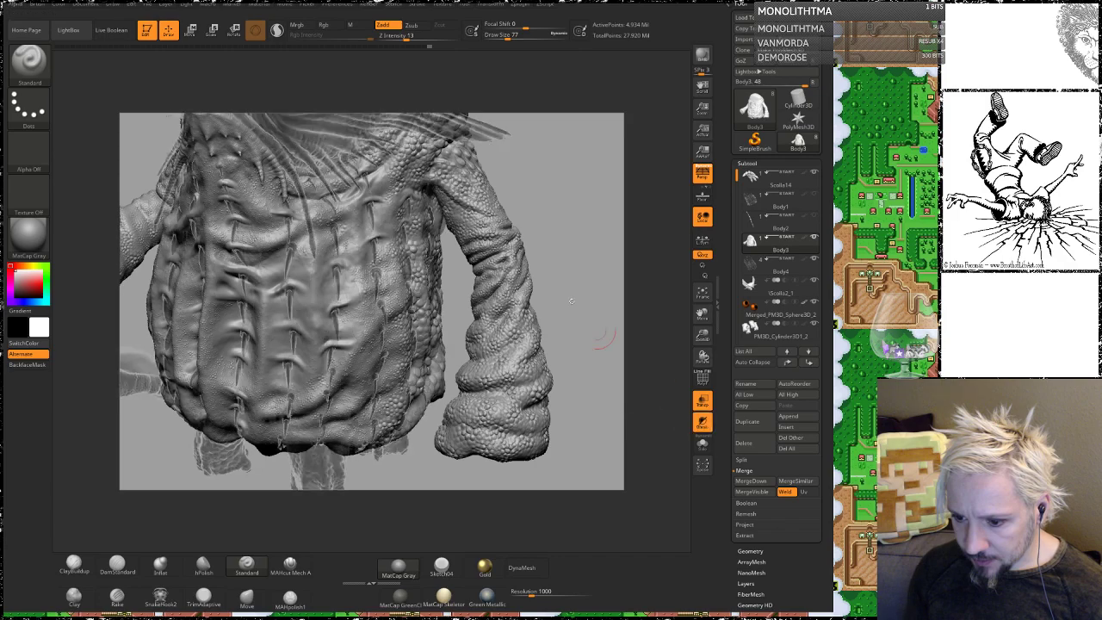
mouse_move(565, 268)
left_mouse_down()
mouse_move(525, 258)
mouse_move(550, 335)
mouse_move(551, 354)
mouse_move(538, 359)
left_mouse_up()
mouse_move(349, 282)
left_mouse_down("shift")
mouse_move(394, 264)
mouse_move(400, 318)
mouse_move(346, 373)
mouse_move(367, 423)
mouse_move(321, 470)
left_mouse_up("shift")
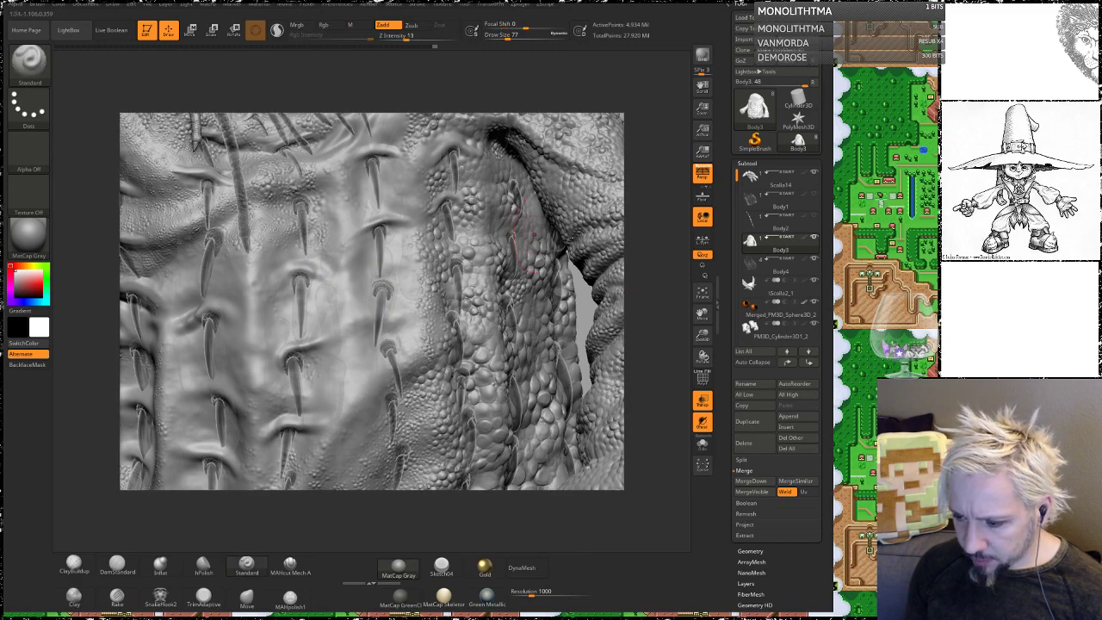
Step: Reduce the brush draw size to 27 for detailing the skin around the lower belly spines
left_click_drag(651, 290, 620, 146, "alt")
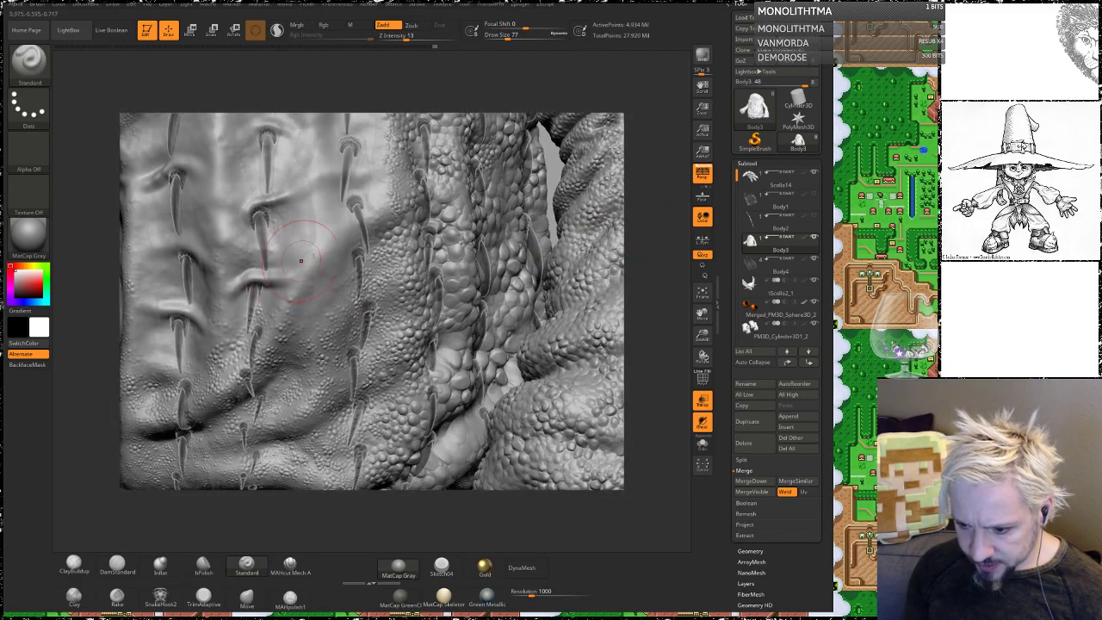
key("space")
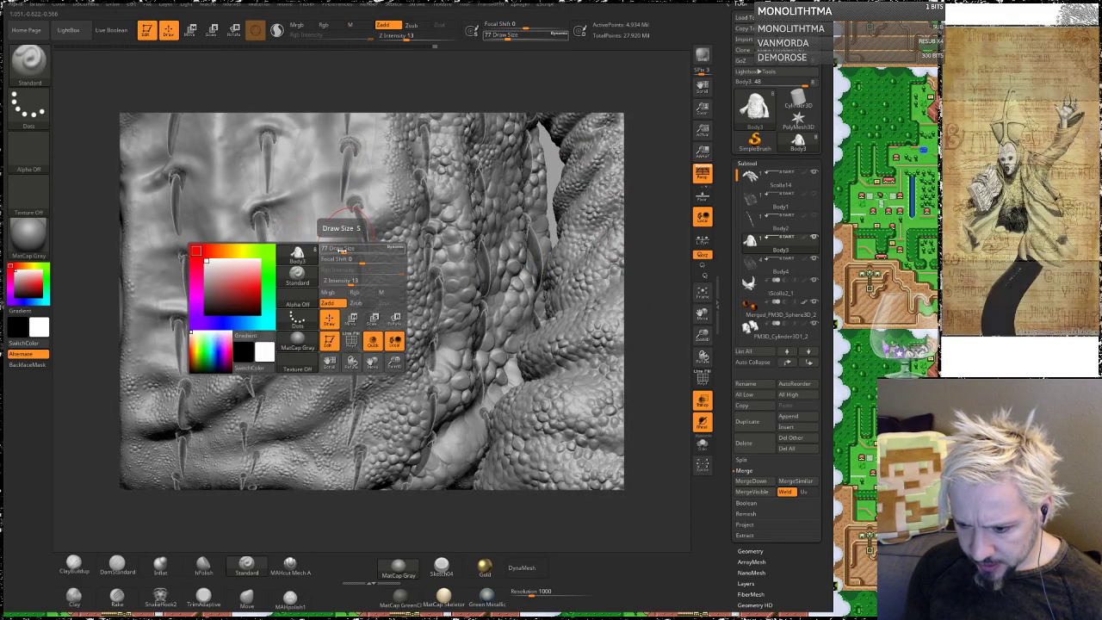
left_click_drag(342, 251, 332, 250)
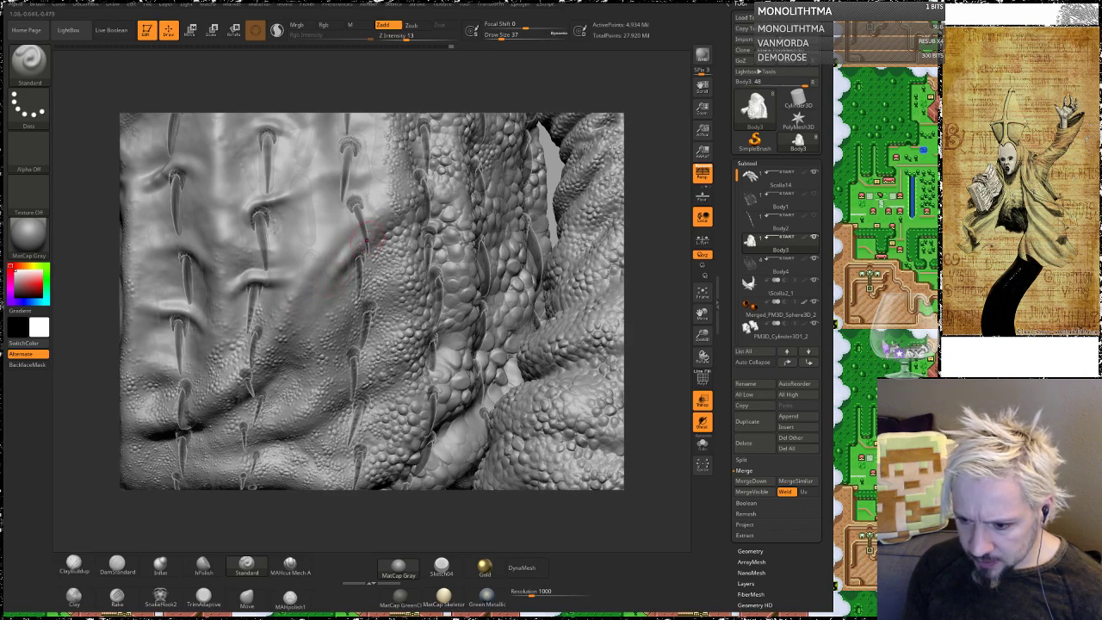
left_click_drag(638, 260, 627, 145, "alt")
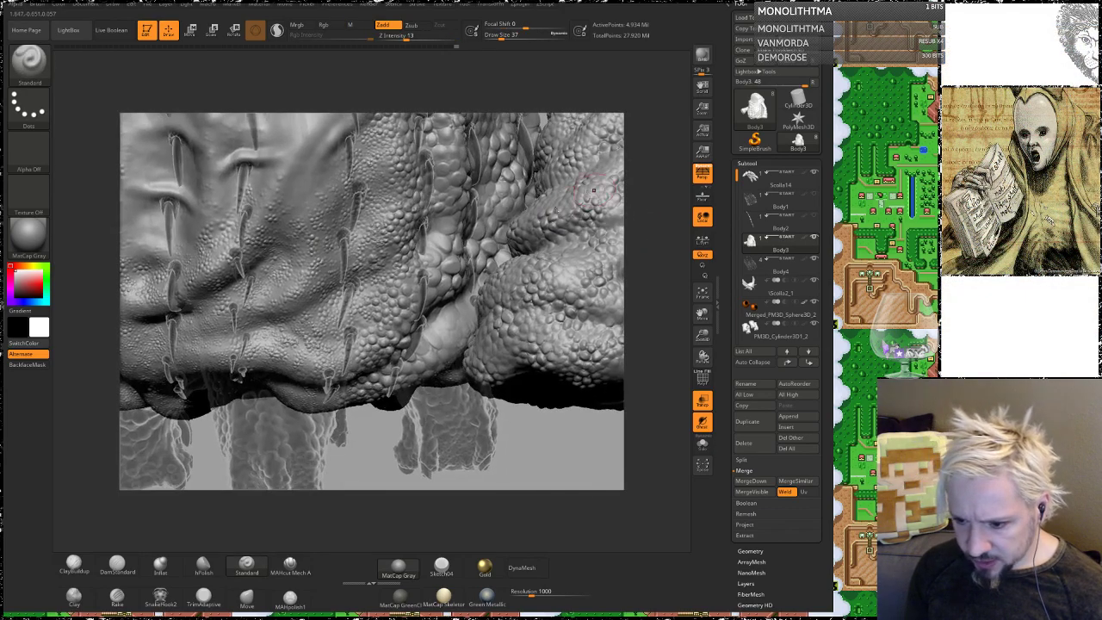
right_click(243, 215)
left_click_drag(243, 212, 235, 212)
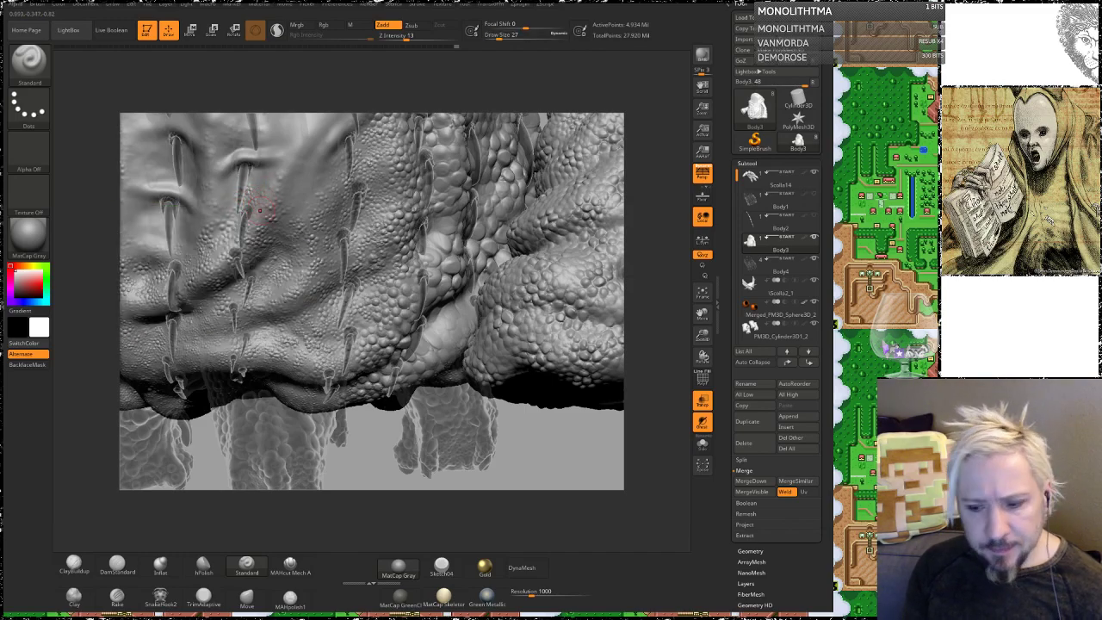
Step: Smooth the skin around the base of the belly spine where the small scales begin
key("shift")
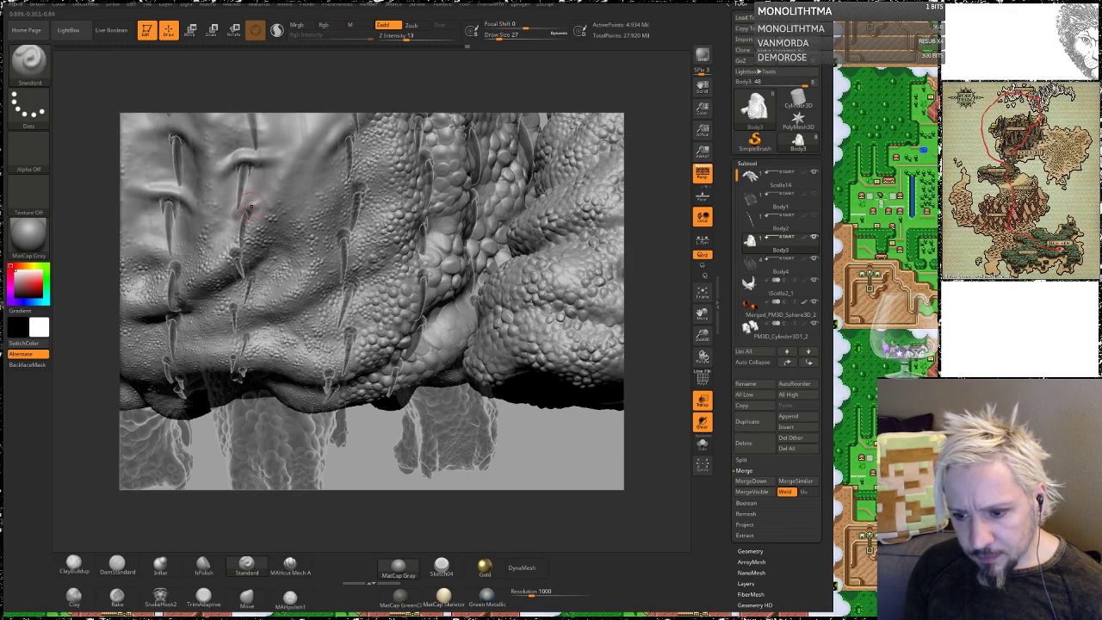
left_click_drag(102, 247, 103, 357, "alt")
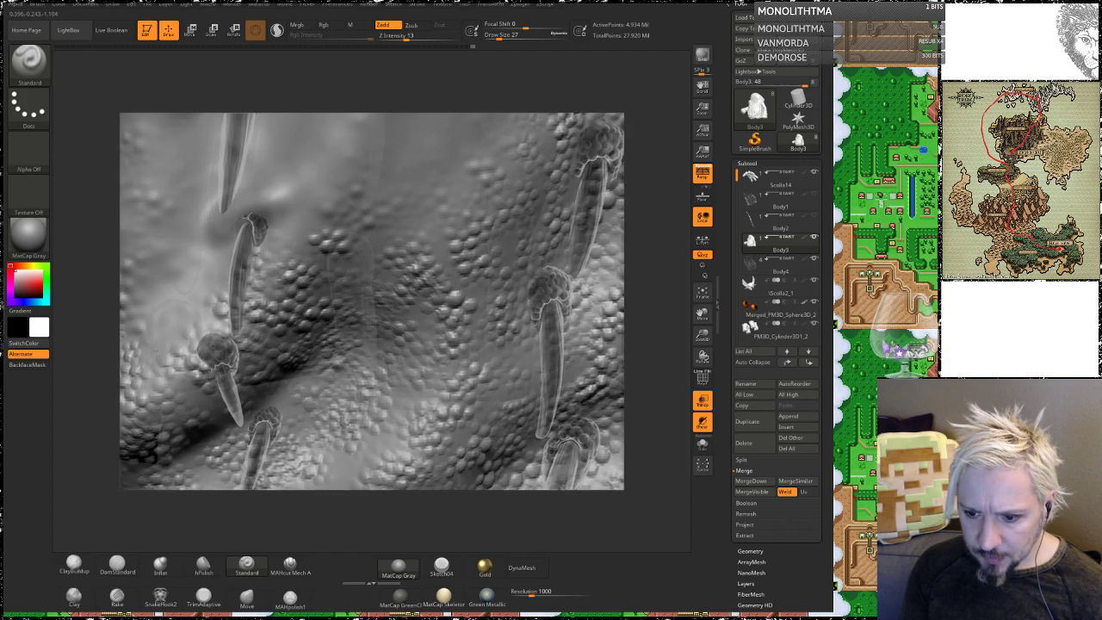
left_click_drag(473, 97, 366, 100)
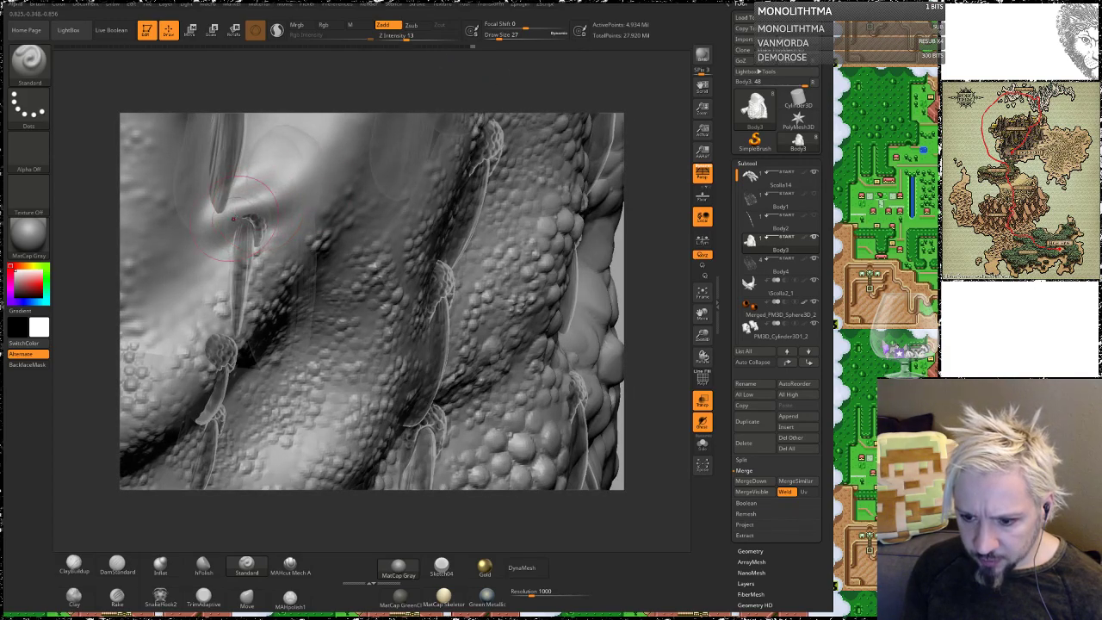
key("shift")
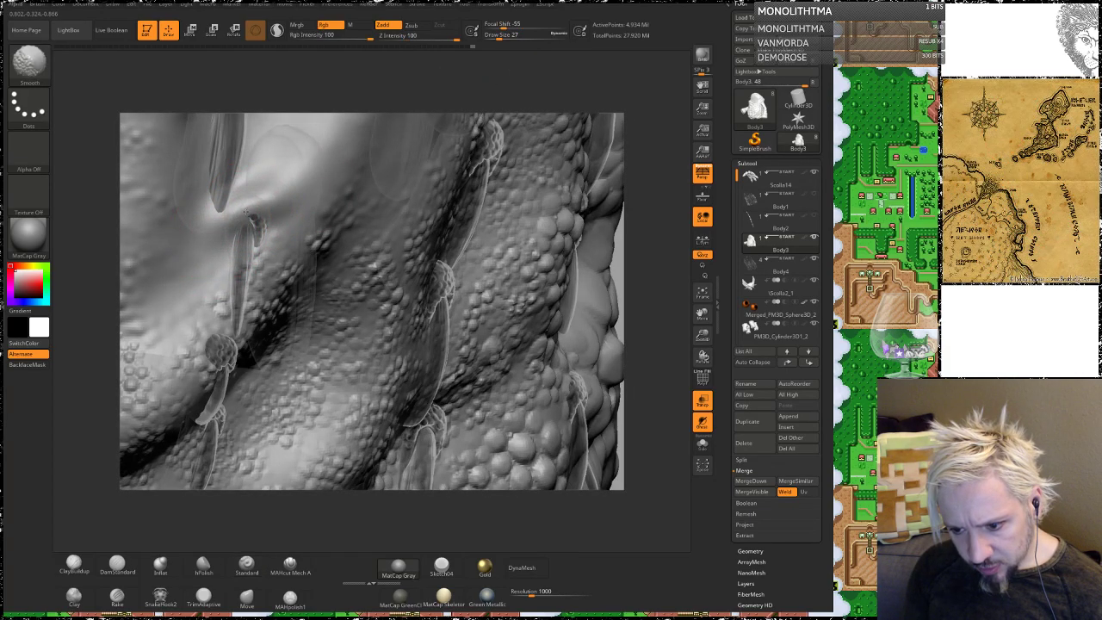
left_click_drag(648, 186, 547, 195)
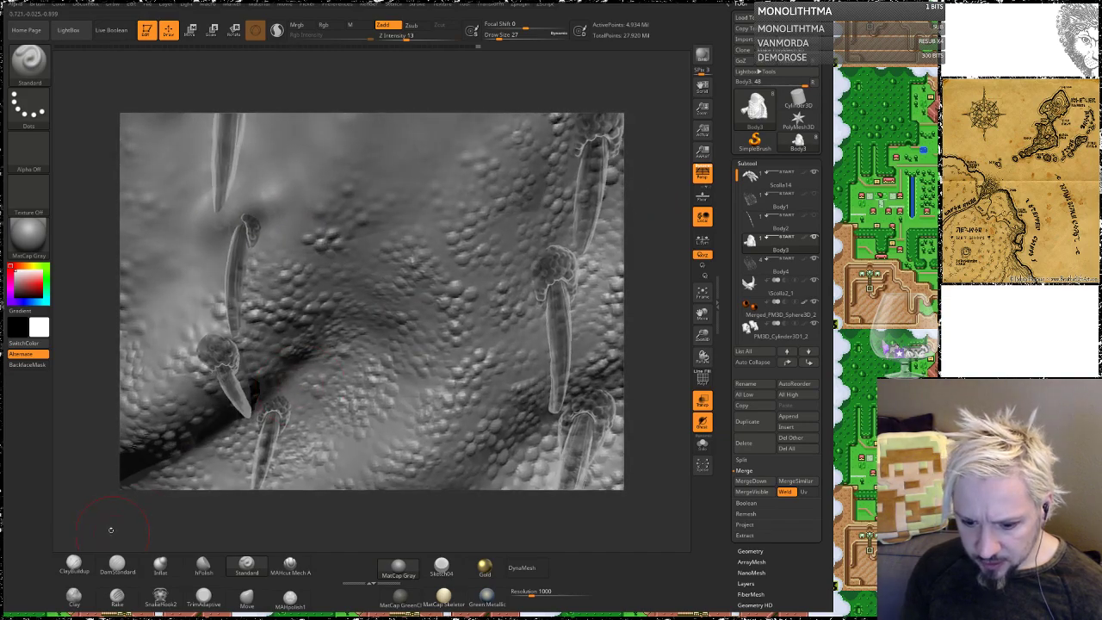
Step: Reduce the draw size to 13, try a ClayBuildup ridge across the spine's base, and undo the stroke
left_click(74, 564)
key("space")
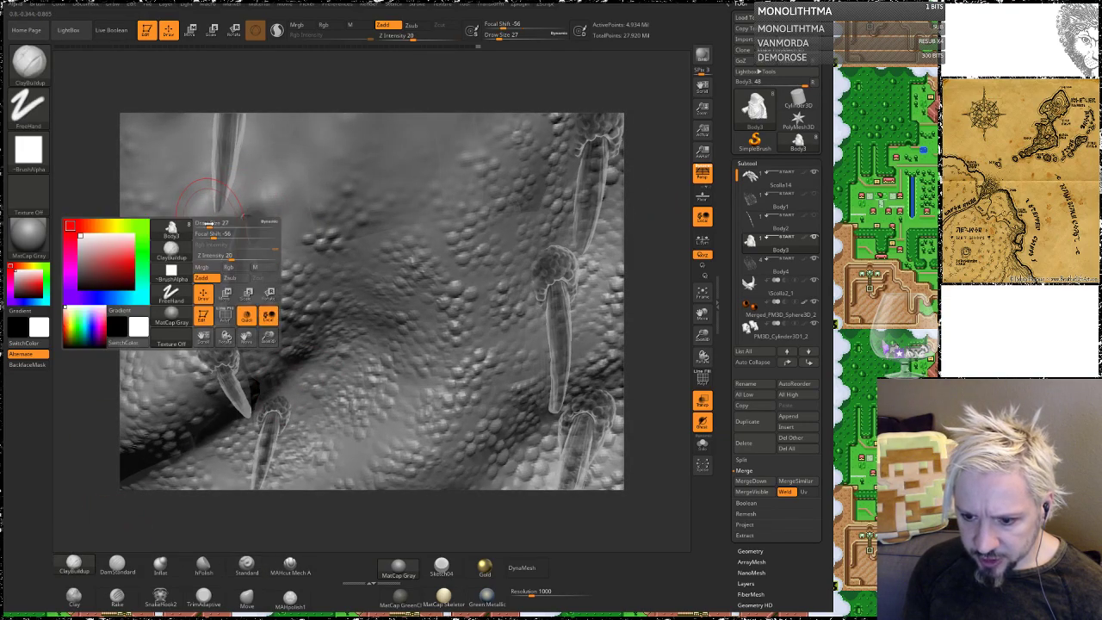
left_click_drag(209, 225, 305, 182)
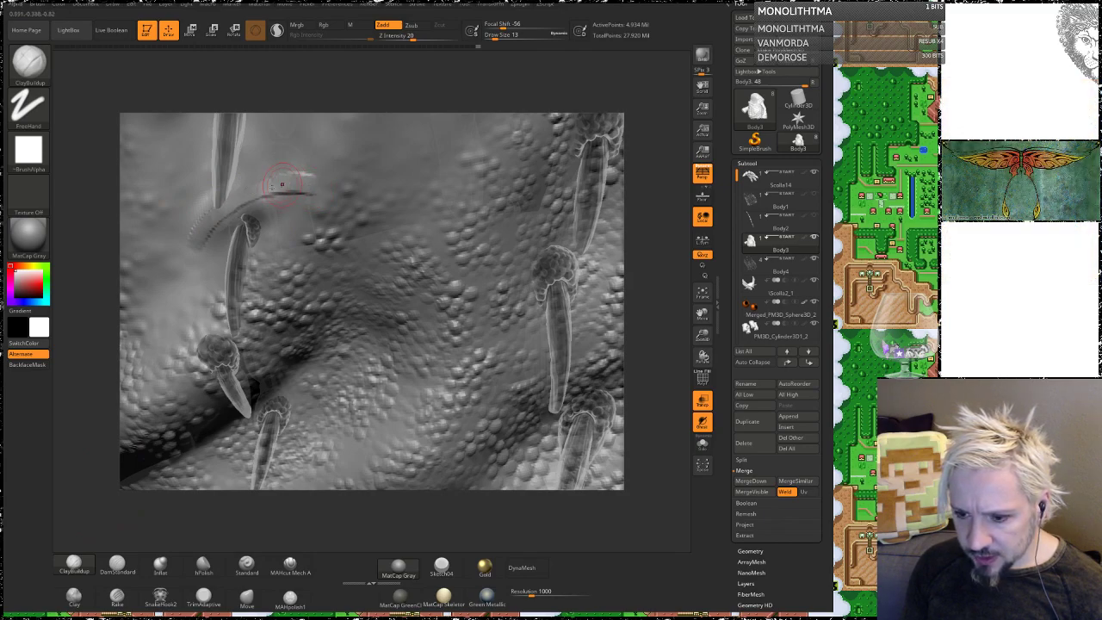
key("ctrl+z")
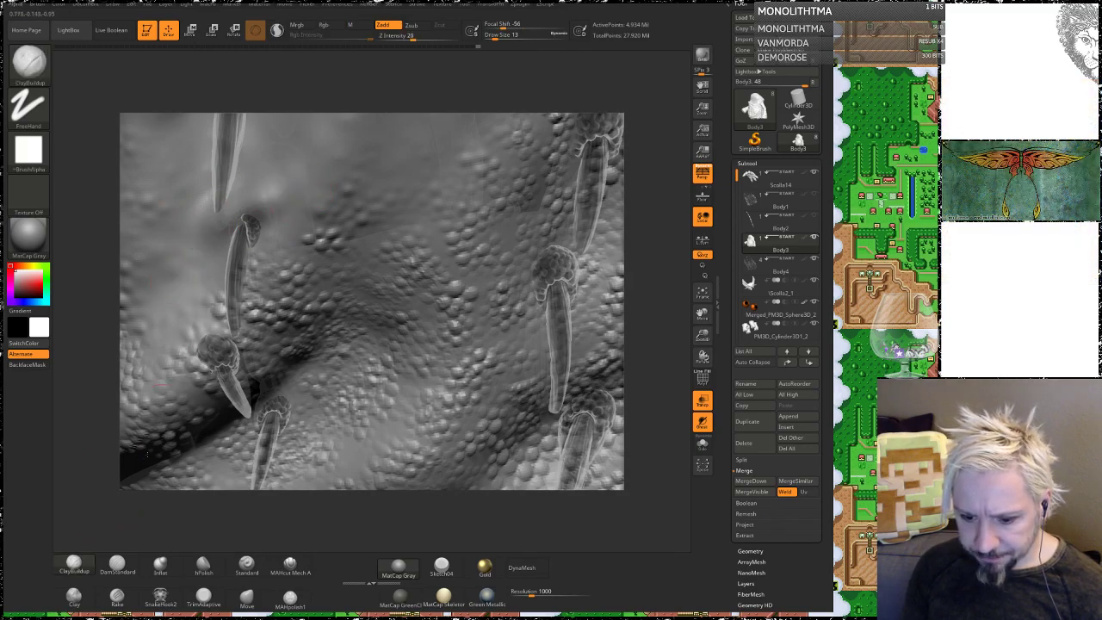
Step: Switch to the Standard brush and raise a small skin fold over the base of the short spine below
left_click(247, 568)
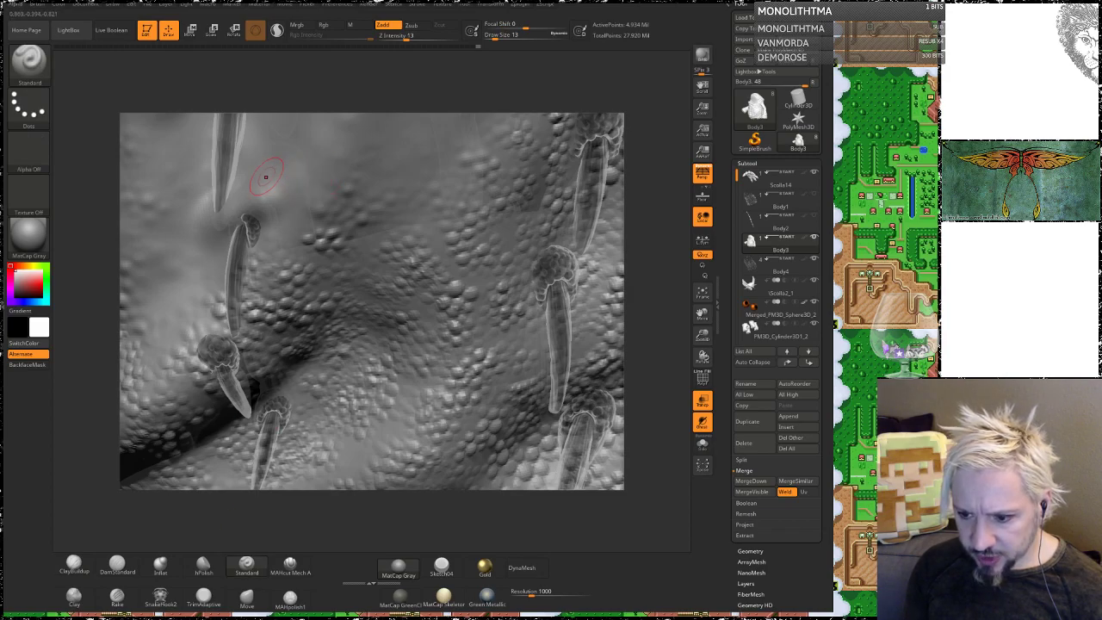
mouse_move(266, 177)
left_mouse_down()
mouse_move(341, 145)
mouse_move(426, 138)
left_mouse_up()
key("ctrl+z")
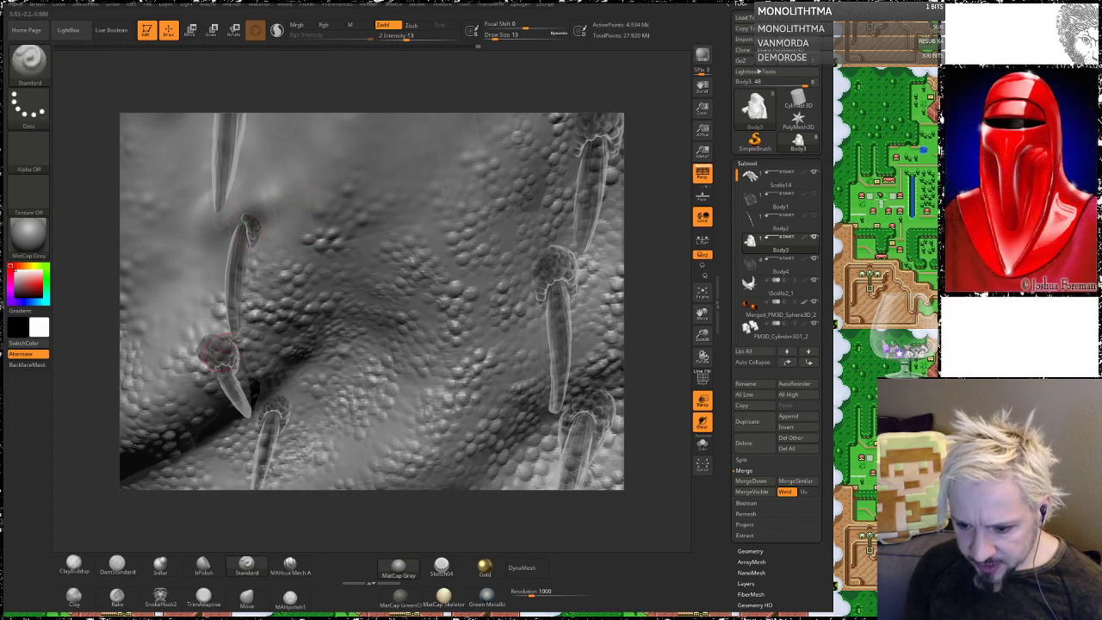
mouse_move(239, 324)
left_mouse_down()
mouse_move(198, 354)
mouse_move(183, 402)
left_mouse_up()
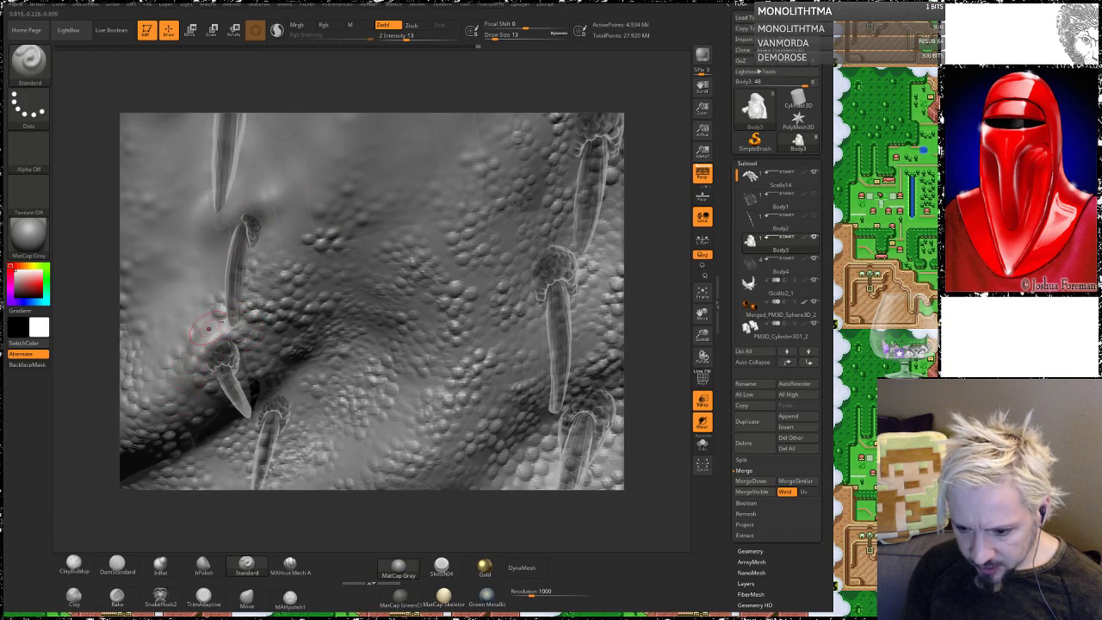
mouse_move(240, 328)
left_mouse_down()
mouse_move(179, 372)
mouse_move(174, 396)
mouse_move(229, 327)
left_mouse_up()
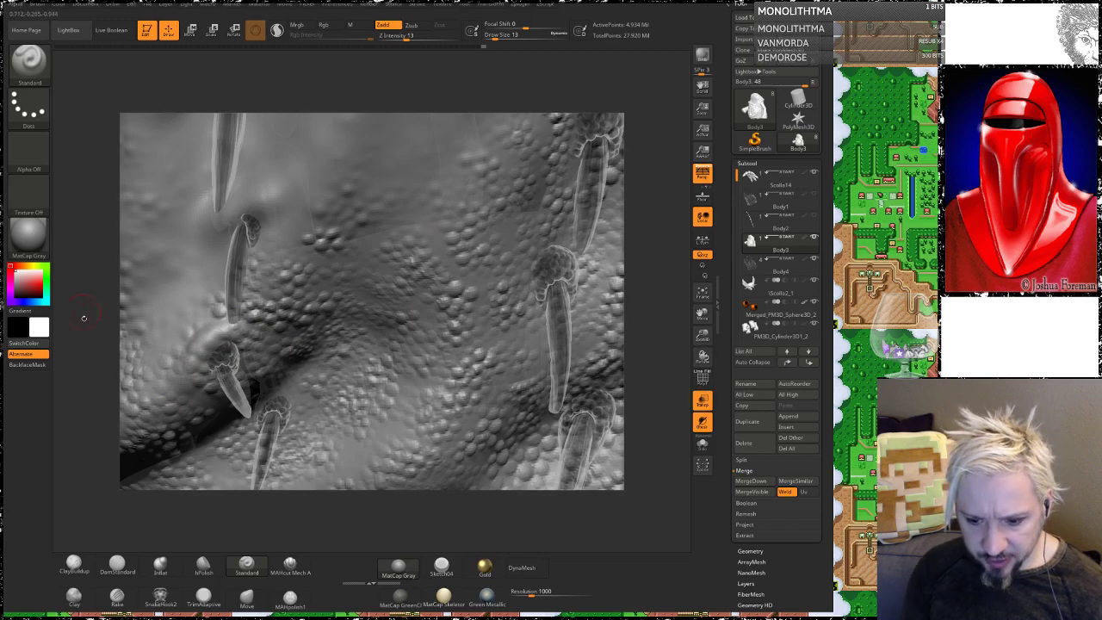
Step: Sculpt a raised skin fold across the base of the spine above and smooth its ends into the surrounding skin
left_click_drag(97, 349, 222, 280, "alt")
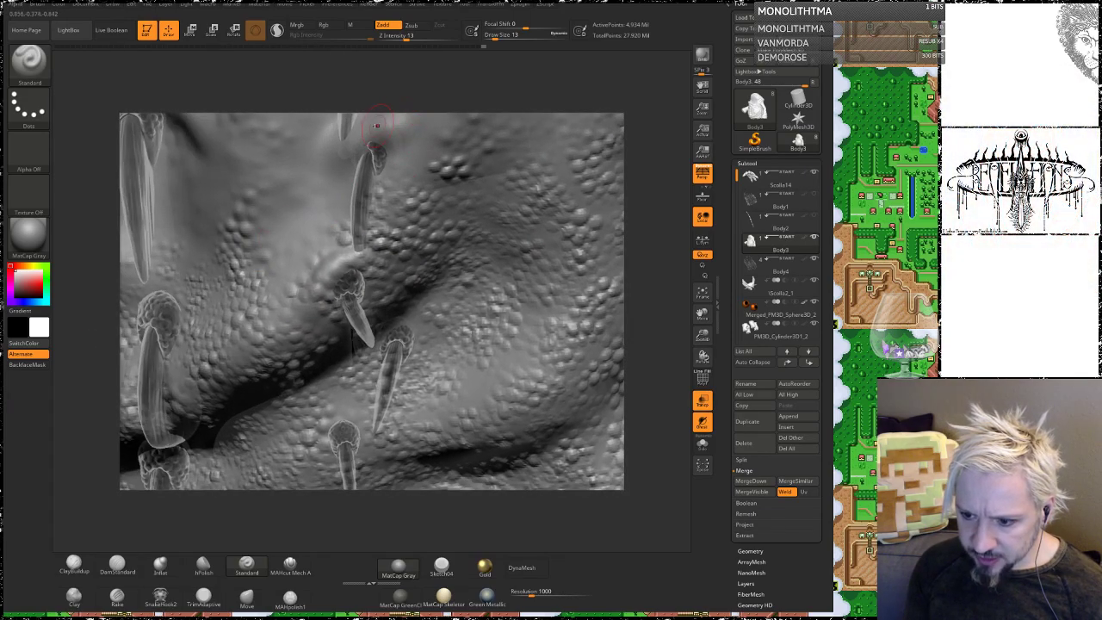
left_click_drag(376, 126, 349, 150)
mouse_move(465, 67)
left_mouse_down("alt")
mouse_move(301, 280)
mouse_move(326, 246)
left_mouse_up("alt")
key("shift")
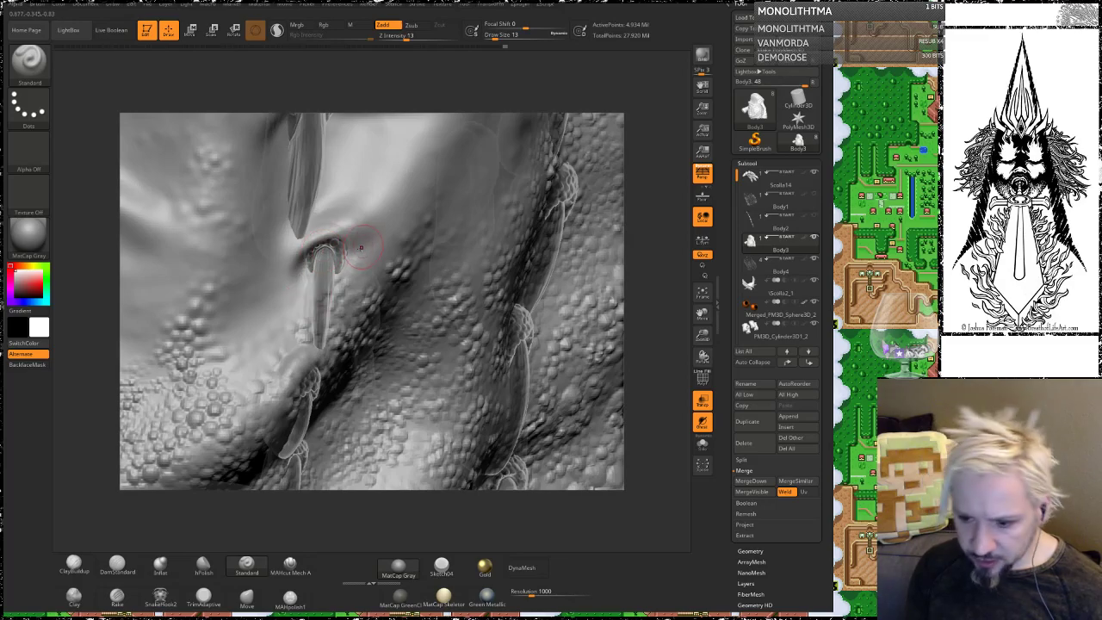
left_click_drag(637, 208, 583, 249)
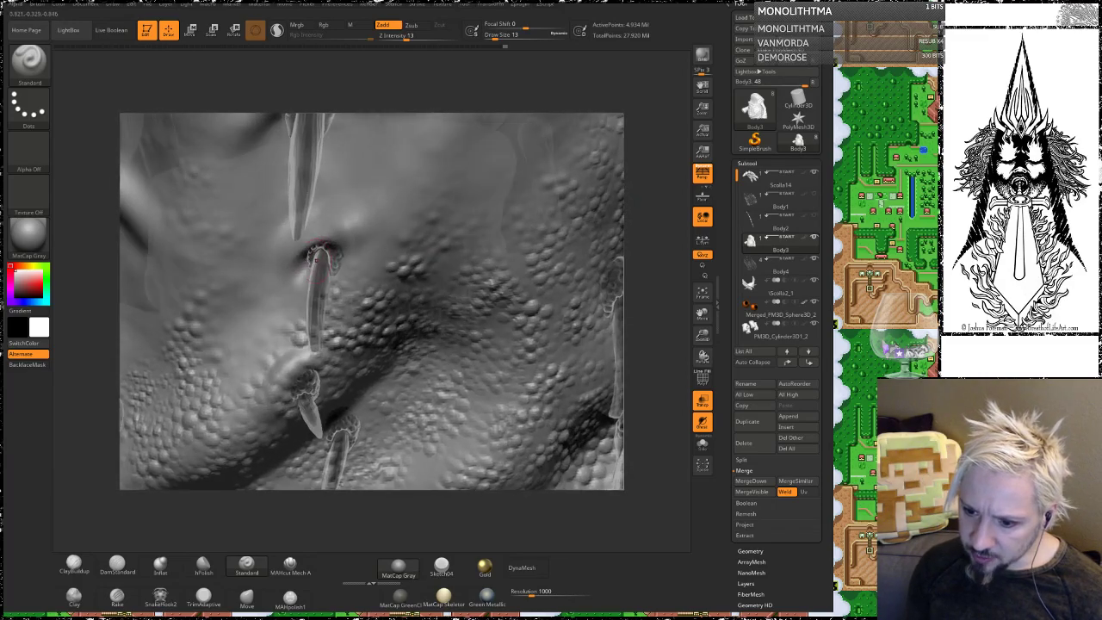
left_click_drag(356, 228, 399, 230)
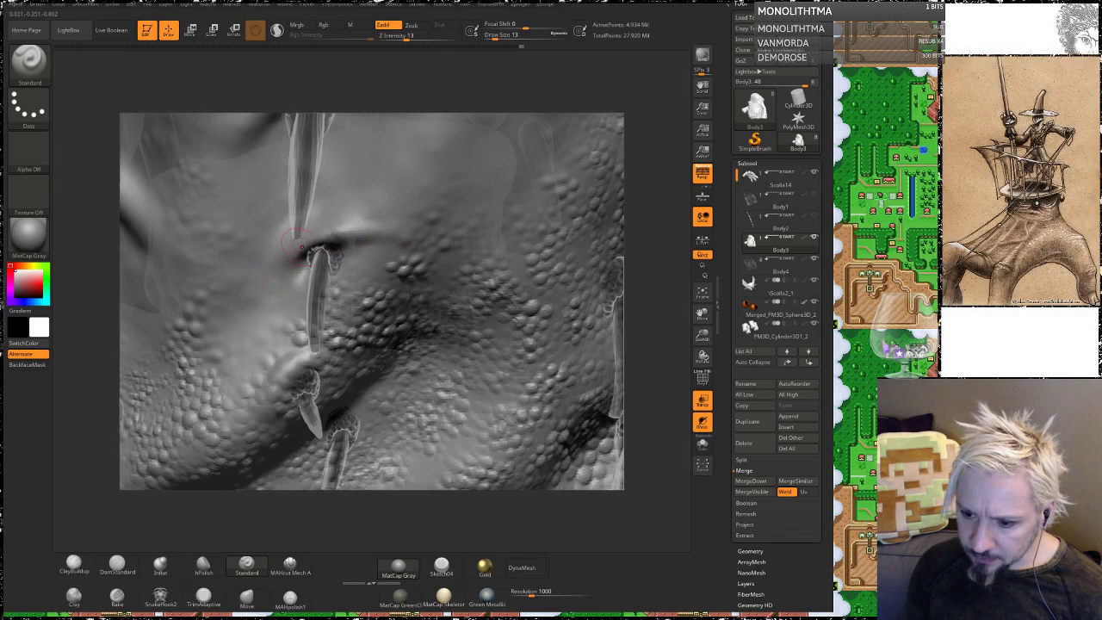
key("shift")
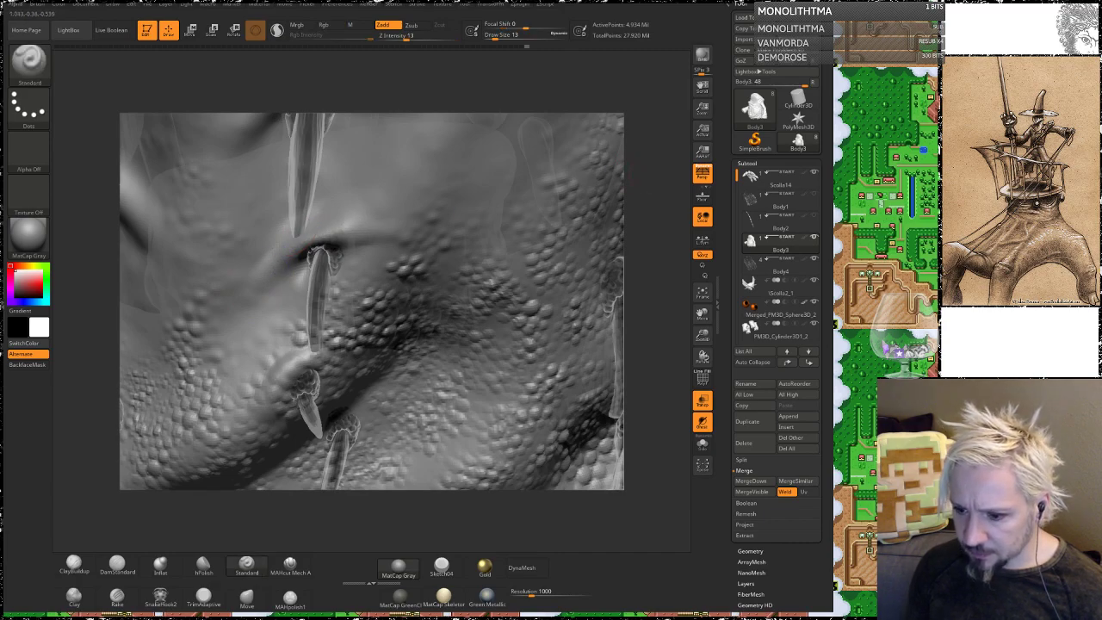
Step: Smooth the fold over the base of the short spine
mouse_move(525, 207)
right_mouse_down()
mouse_move(434, 226)
mouse_move(454, 259)
right_mouse_up()
key("shift")
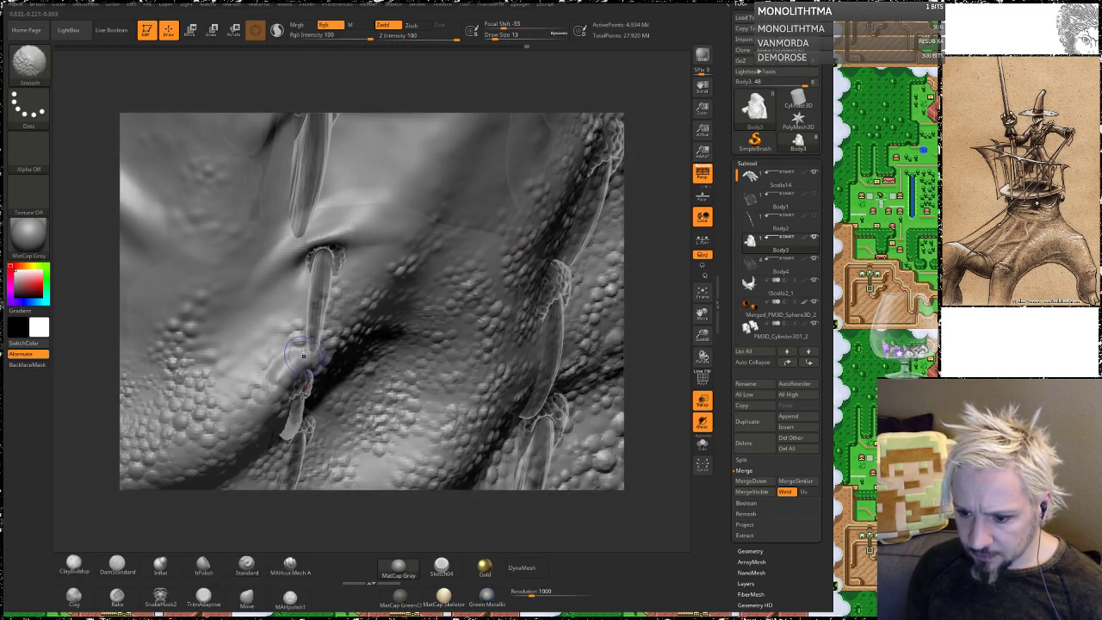
left_click_drag(303, 355, 298, 345, "shift")
Step: Smooth the belly skin between the reworked spines and the neighbouring spine row
left_click_drag(648, 239, 627, 205, "alt")
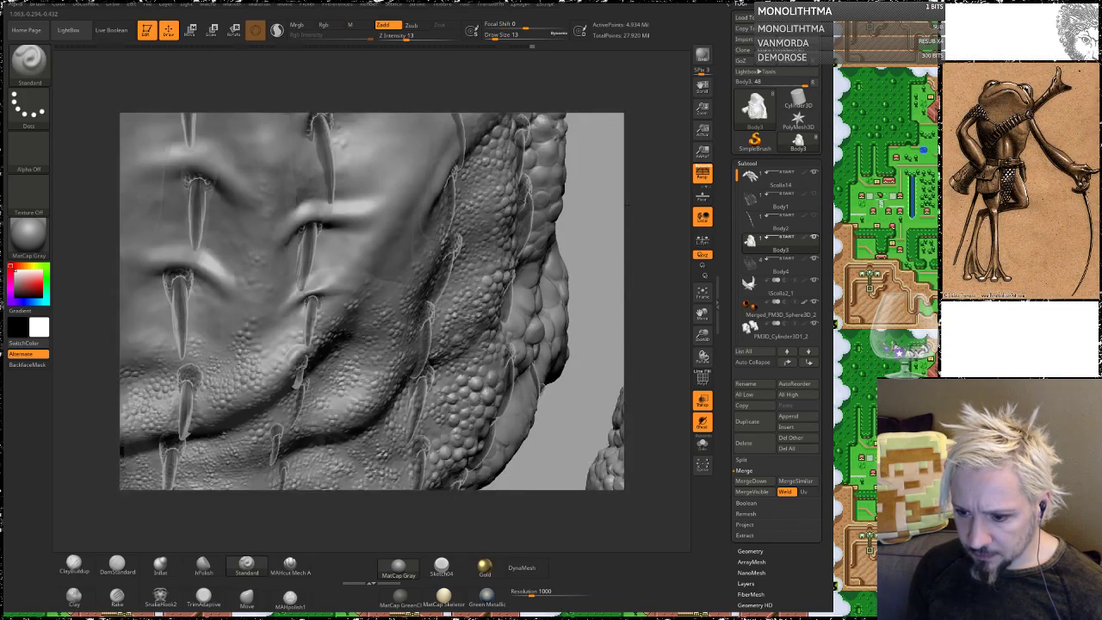
right_click_drag(627, 204, 290, 307)
key("shift")
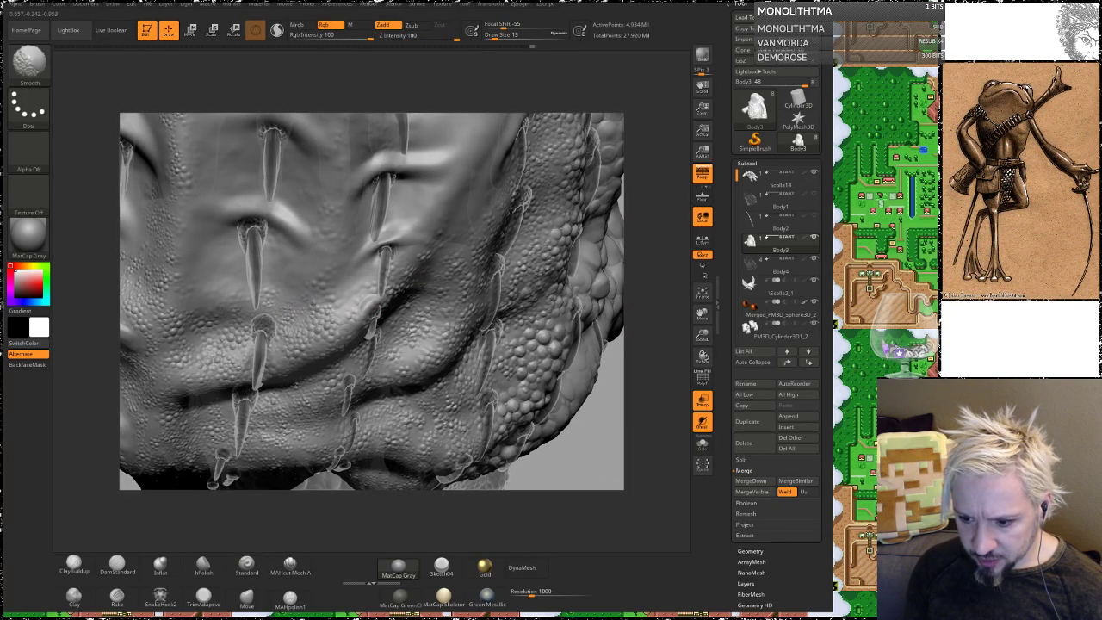
left_click_drag(329, 307, 324, 327, "shift")
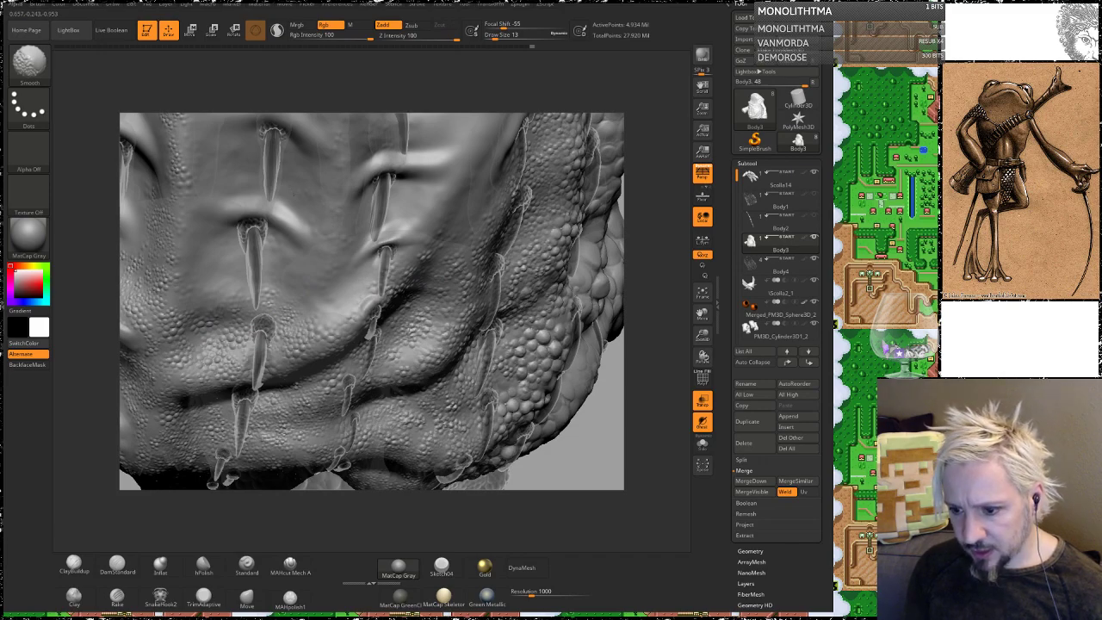
left_click_drag(291, 253, 279, 269, "shift")
Step: Raise a skin fold over the lower spine's base in the neighbouring row, increasing the draw size to 25
left_click_drag(637, 240, 507, 209)
mouse_move(238, 318)
left_mouse_down()
mouse_move(266, 314)
mouse_move(271, 326)
left_mouse_up()
key("space")
left_click_drag(106, 288, 69, 284)
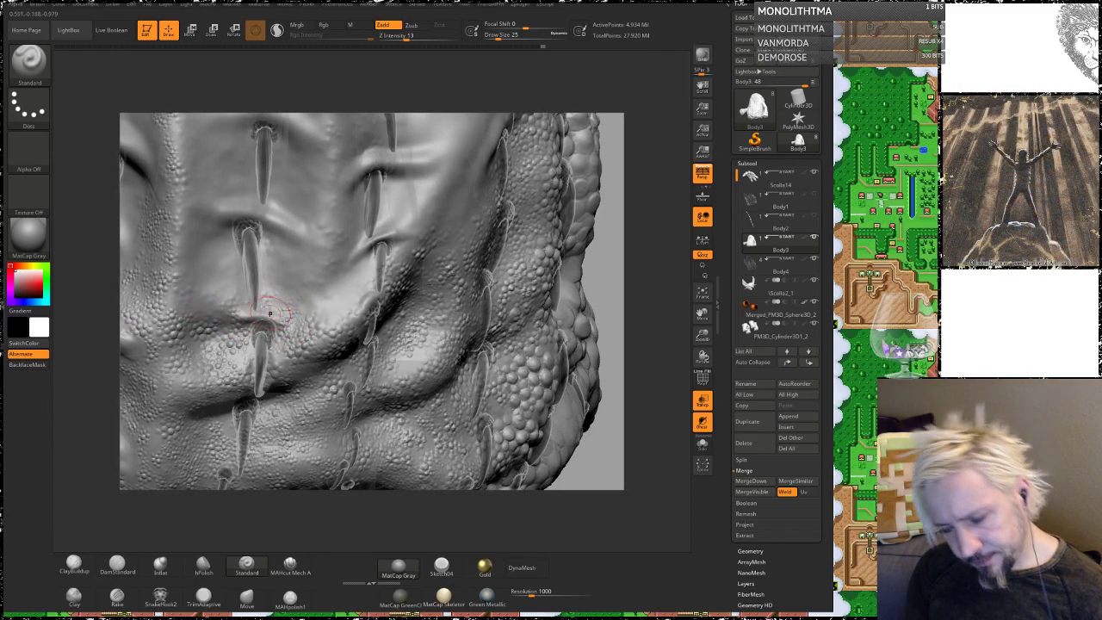
key("shift")
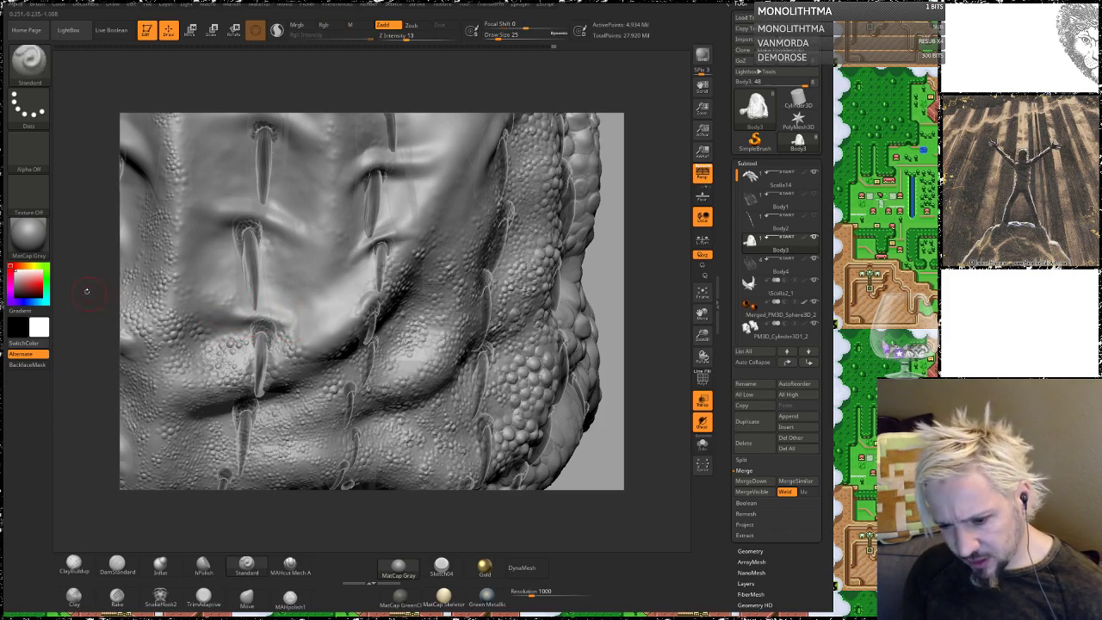
Step: Smooth the raised skin fold over the base of the lower spine on the belly
left_click_drag(86, 290, 142, 318)
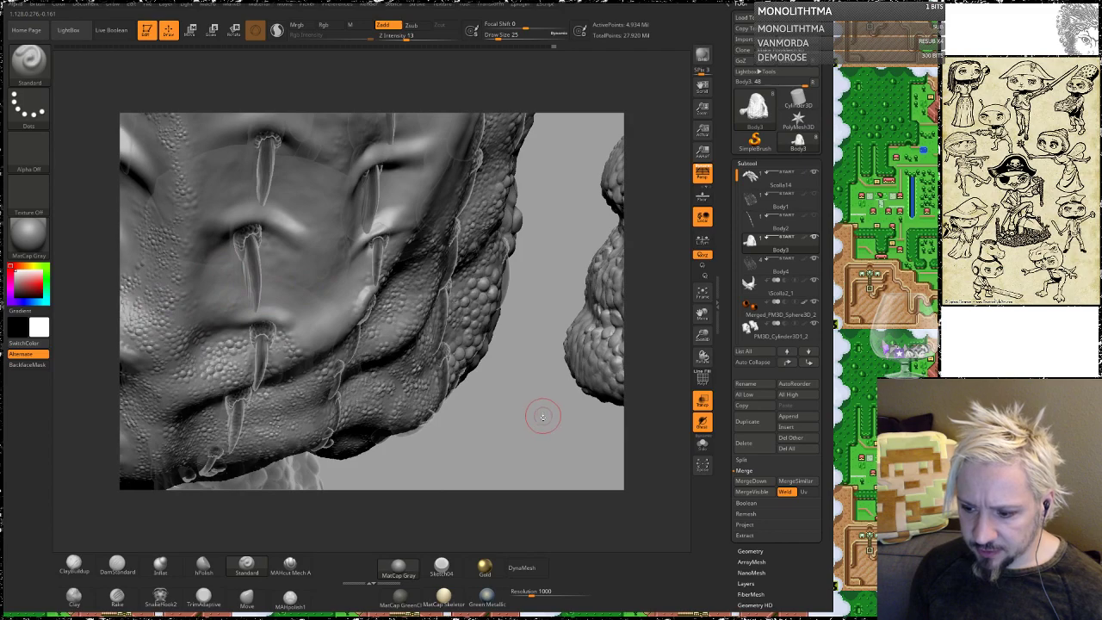
left_click_drag(522, 415, 156, 249, "alt")
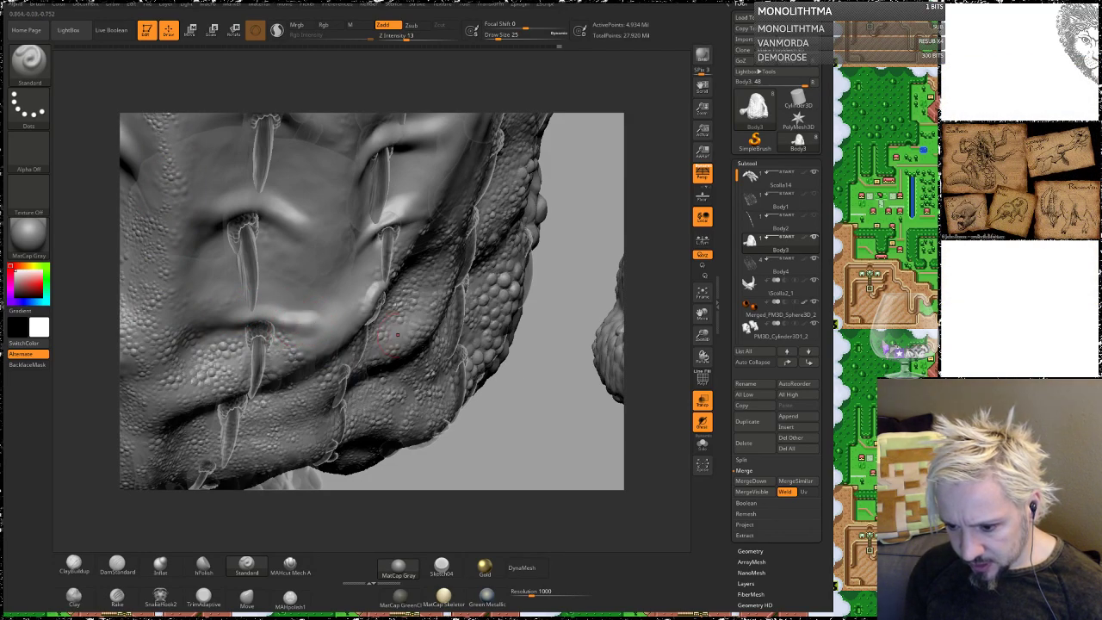
left_click_drag(560, 398, 559, 473, "alt")
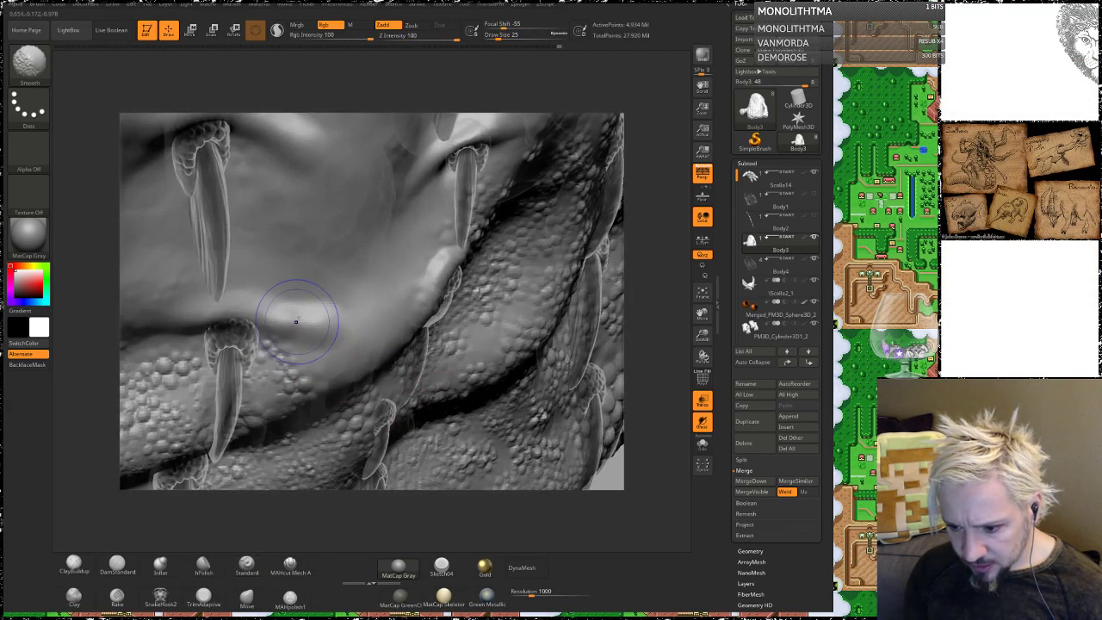
mouse_move(296, 321)
left_mouse_down("shift")
mouse_move(307, 327)
mouse_move(288, 319)
mouse_move(351, 317)
mouse_move(202, 325)
left_mouse_up("shift")
Step: Smooth away the scaly bumps just below the fold, beside the lower spine's base
left_click_drag(111, 341, 374, 242, "alt")
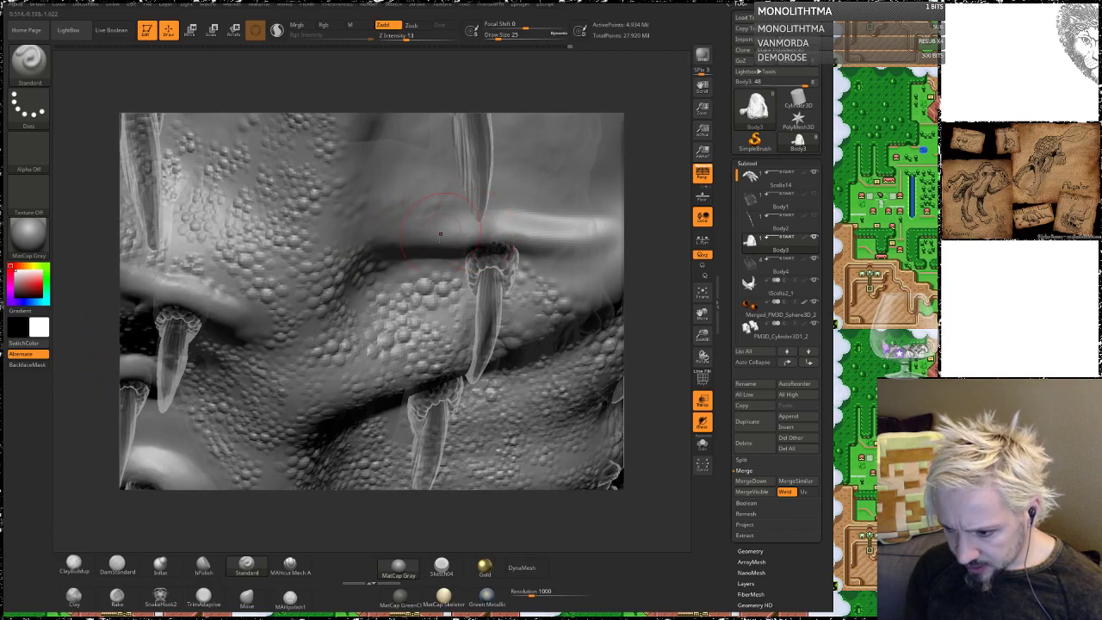
key("shift")
left_click_drag(434, 278, 443, 347, "shift")
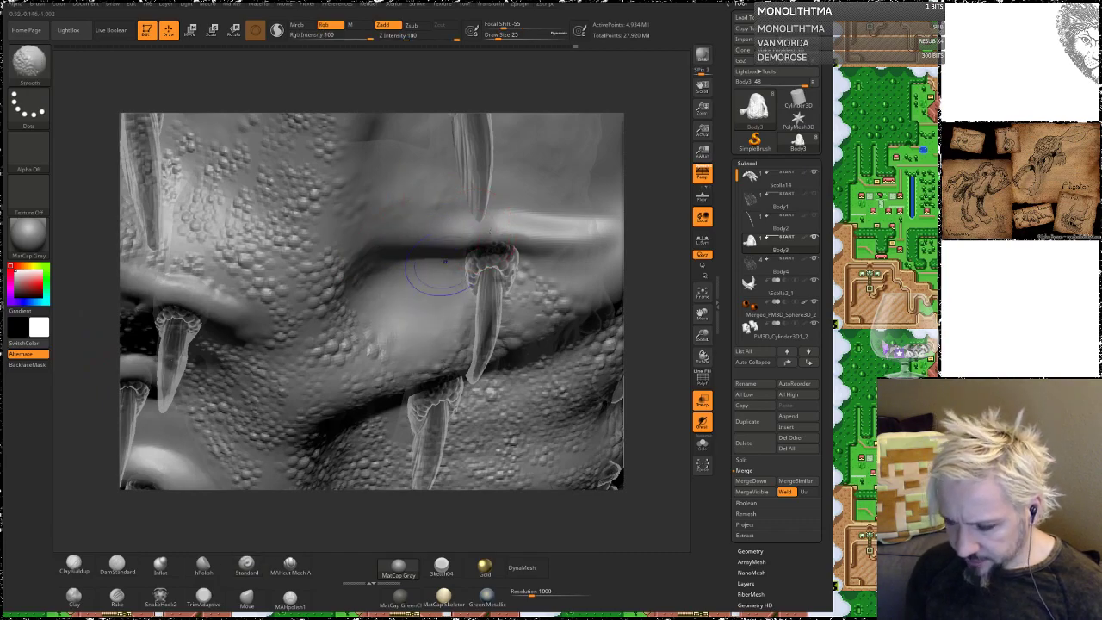
mouse_move(657, 298)
left_mouse_down("alt")
mouse_move(644, 215)
mouse_move(621, 315)
mouse_move(573, 431)
mouse_move(552, 437)
mouse_move(547, 508)
mouse_move(531, 503)
left_mouse_up("alt")
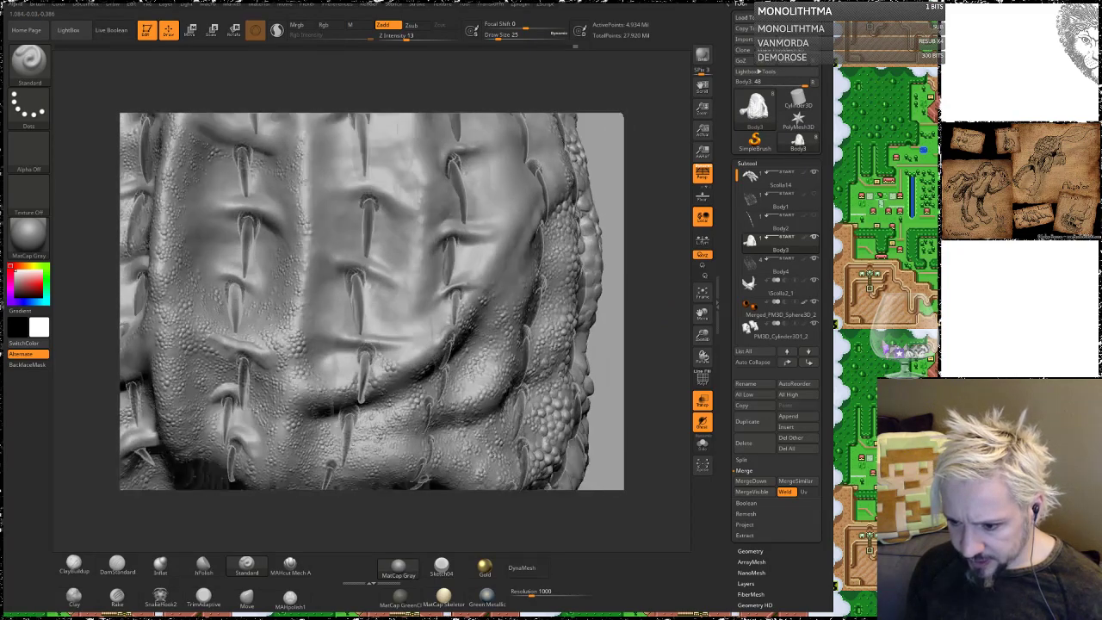
Step: Set the draw size to 18 and refine the fold over the next spine up in the middle row, smoothing its end
left_click_drag(603, 142, 594, 173)
left_click_drag(655, 212, 650, 243)
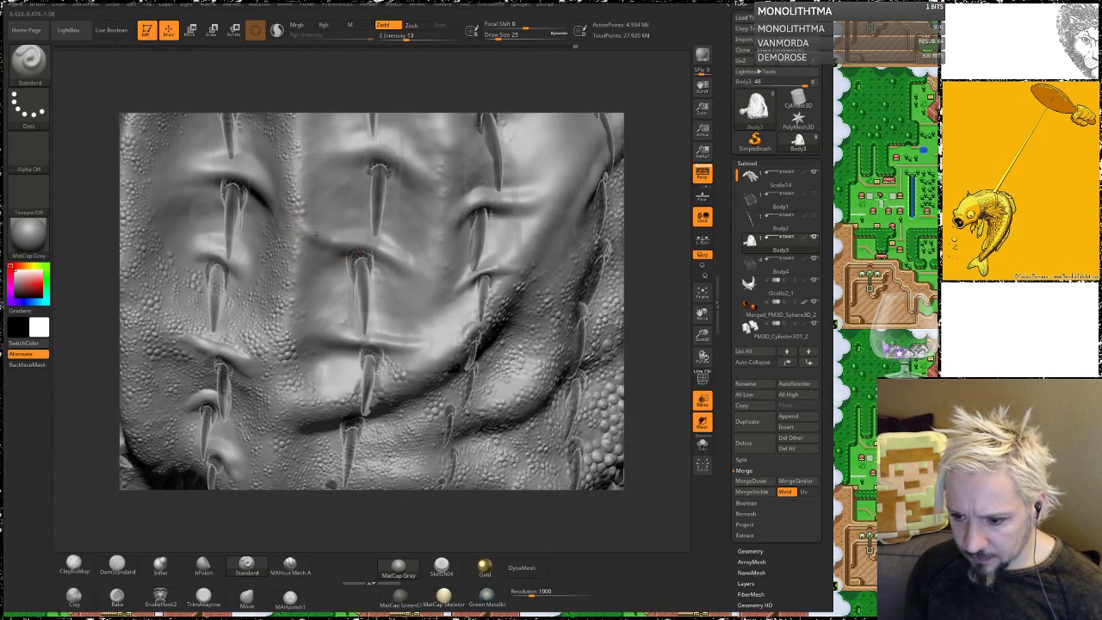
key("shift")
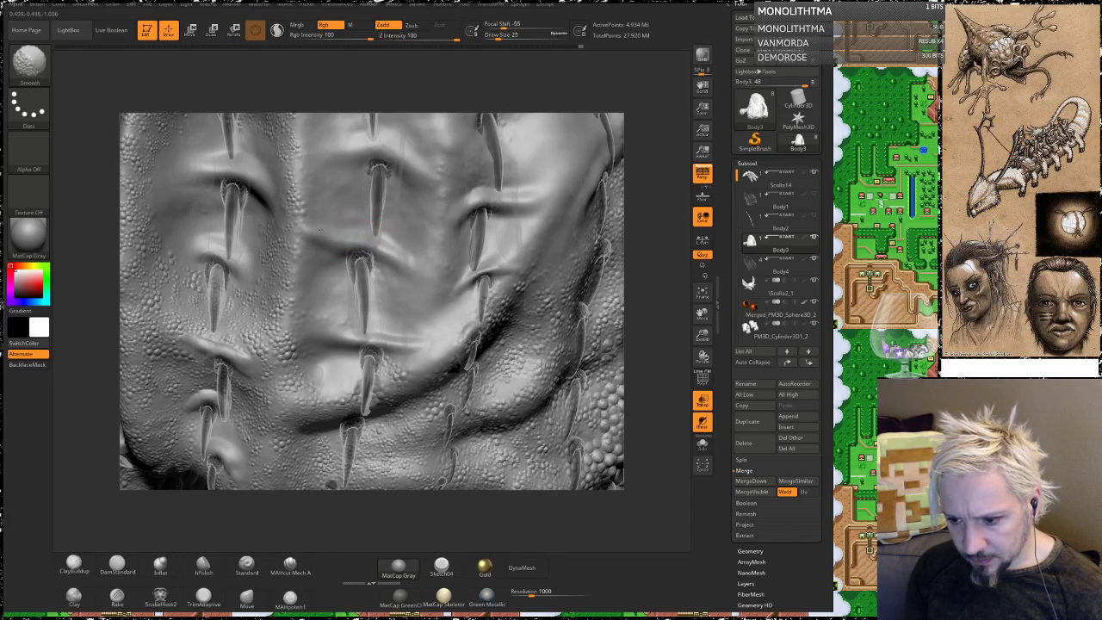
key("space")
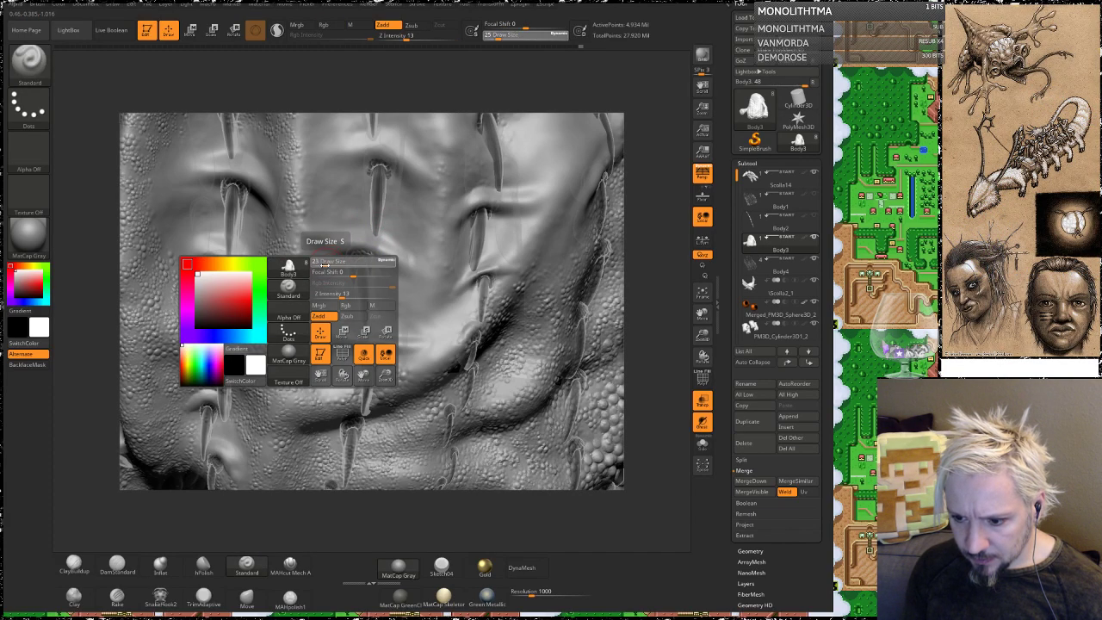
left_click_drag(347, 251, 312, 266)
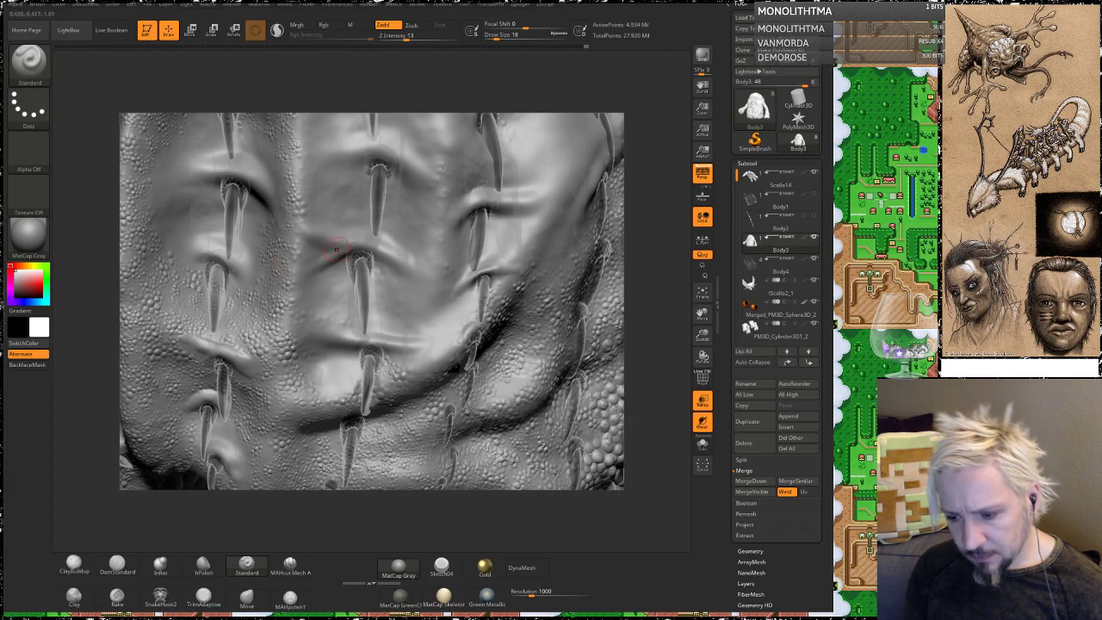
key("shift")
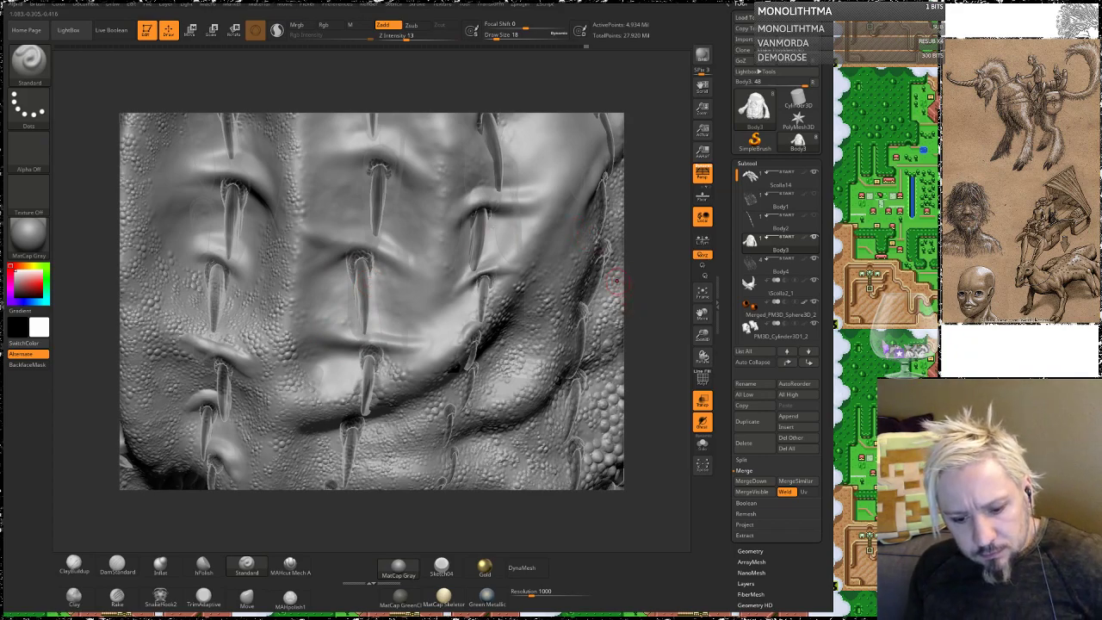
Step: Isolate the body mesh without its spines and display its polygon wireframe around the lower spine's fold
left_click_drag(650, 259, 640, 252)
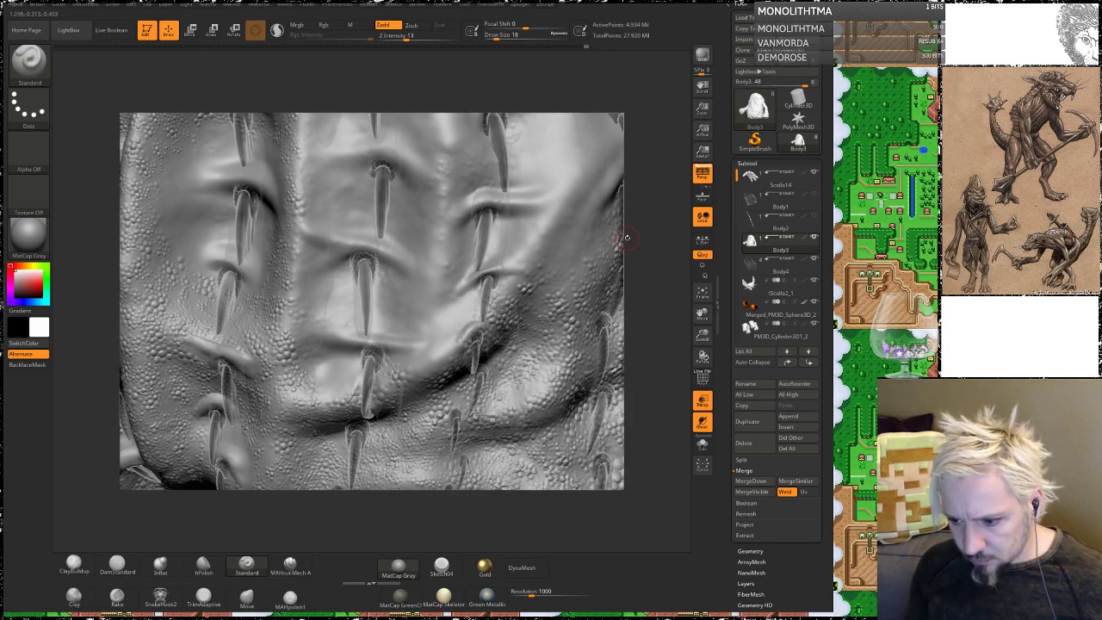
mouse_move(661, 288)
left_mouse_down()
mouse_move(668, 334)
mouse_move(658, 329)
mouse_move(656, 378)
mouse_move(626, 267)
mouse_move(651, 245)
left_mouse_up()
left_click(74, 564)
left_click_drag(654, 335, 654, 310)
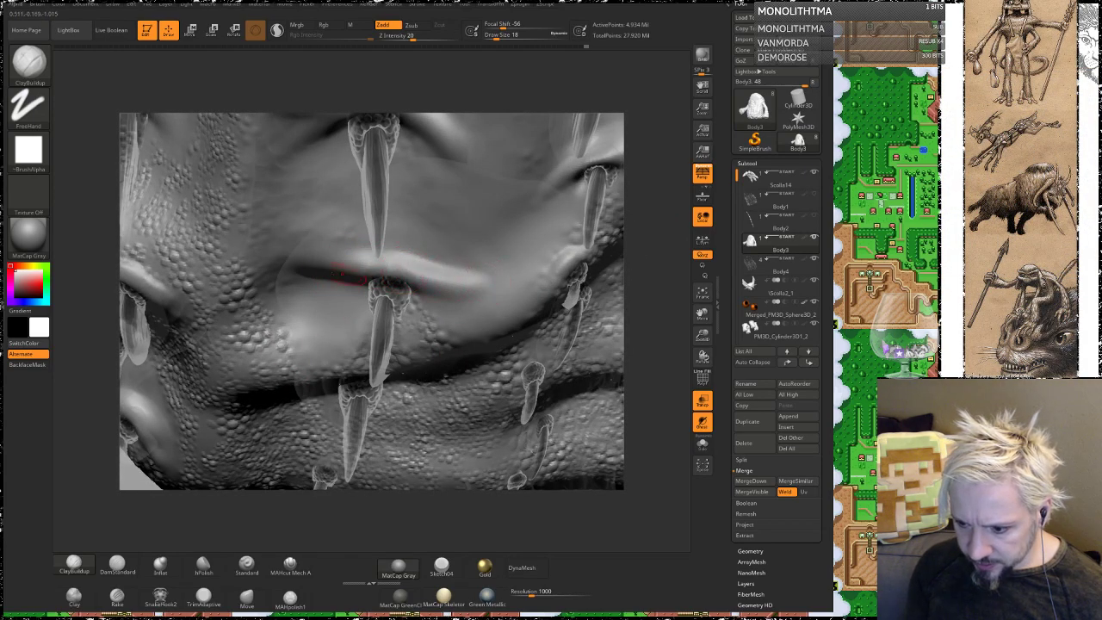
left_click(702, 444)
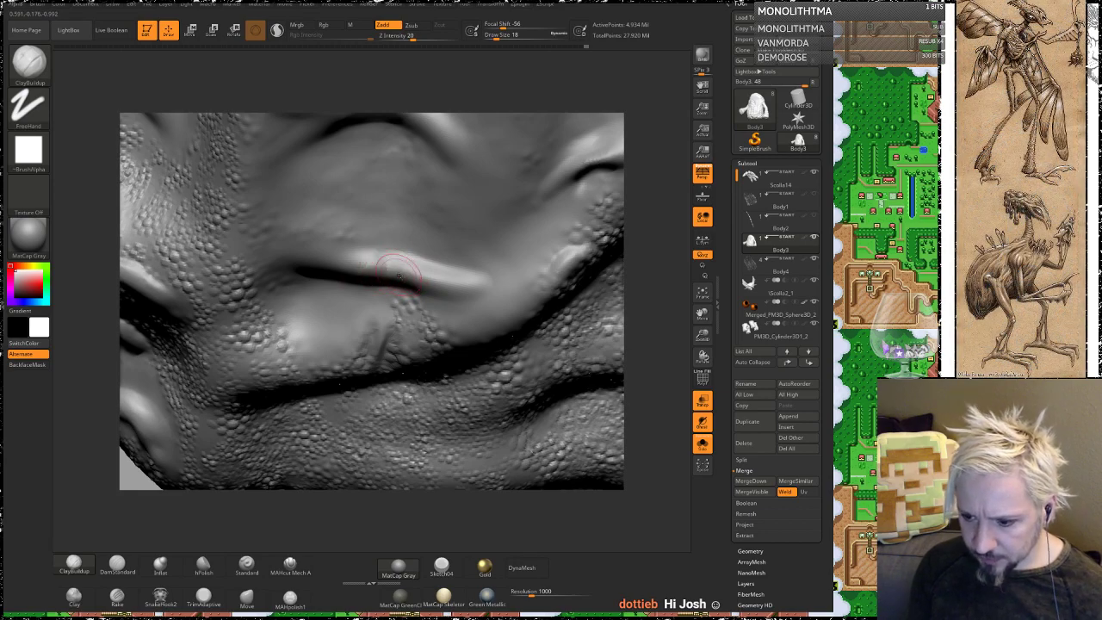
left_click(702, 378)
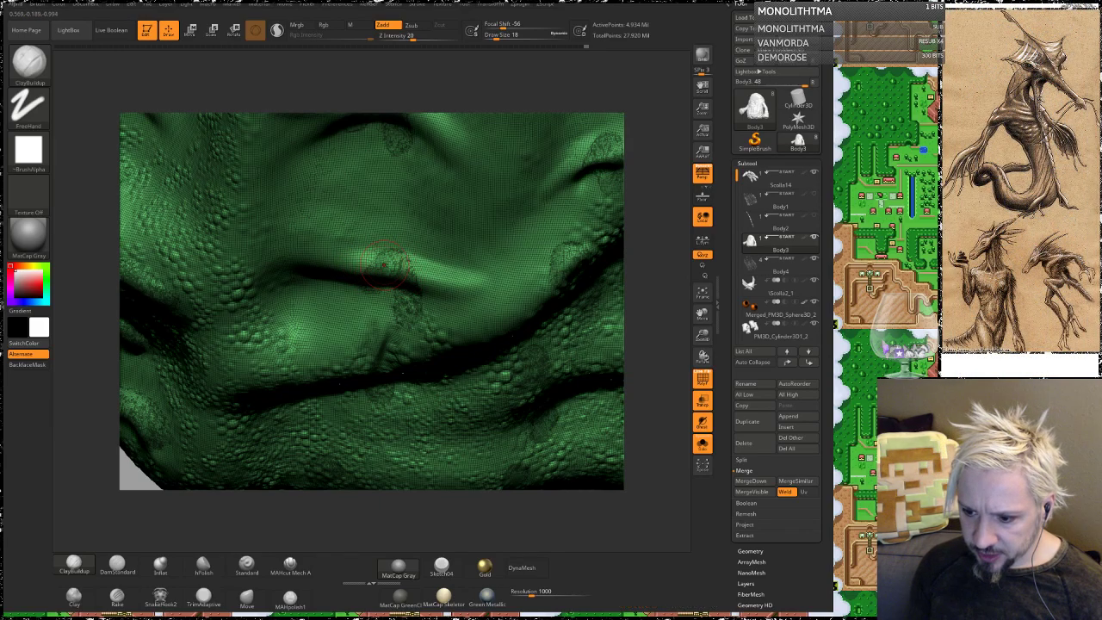
left_click_drag(650, 250, 647, 284, "alt")
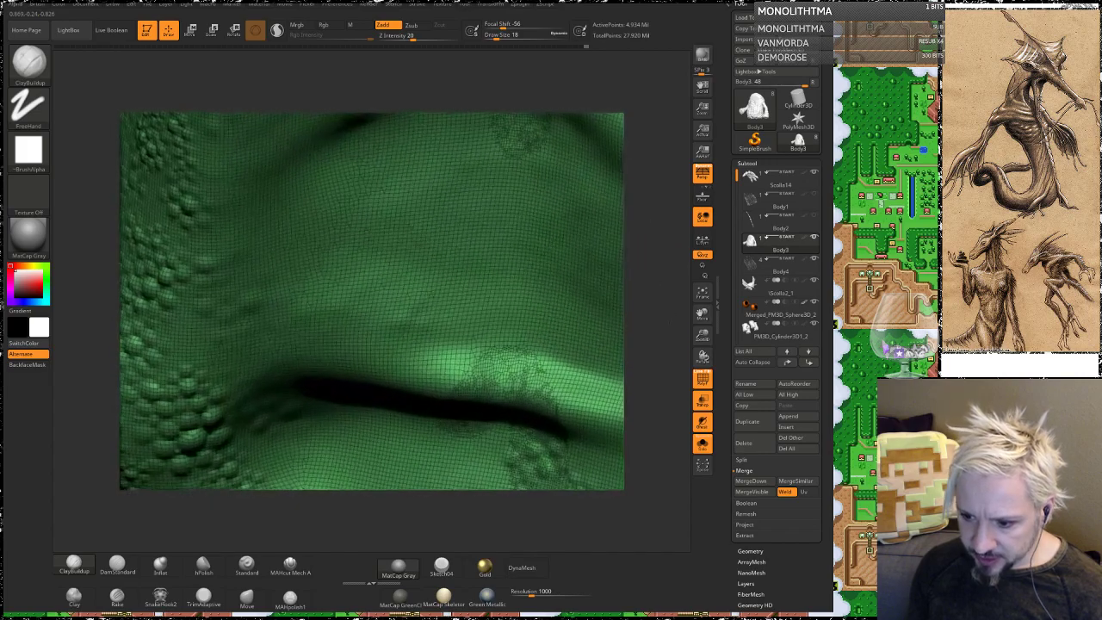
mouse_move(651, 373)
left_mouse_down()
mouse_move(625, 295)
mouse_move(650, 331)
mouse_move(653, 357)
left_mouse_up()
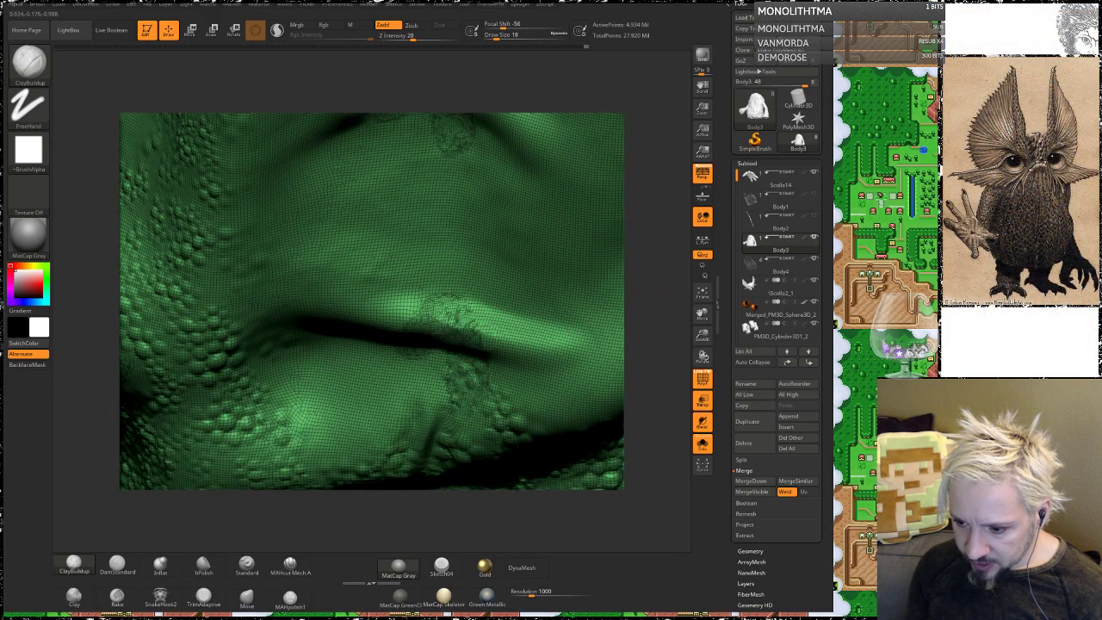
Step: Sculpt along the lip of the isolated fold with the Standard brush
left_click(247, 564)
left_click_drag(383, 318, 511, 329)
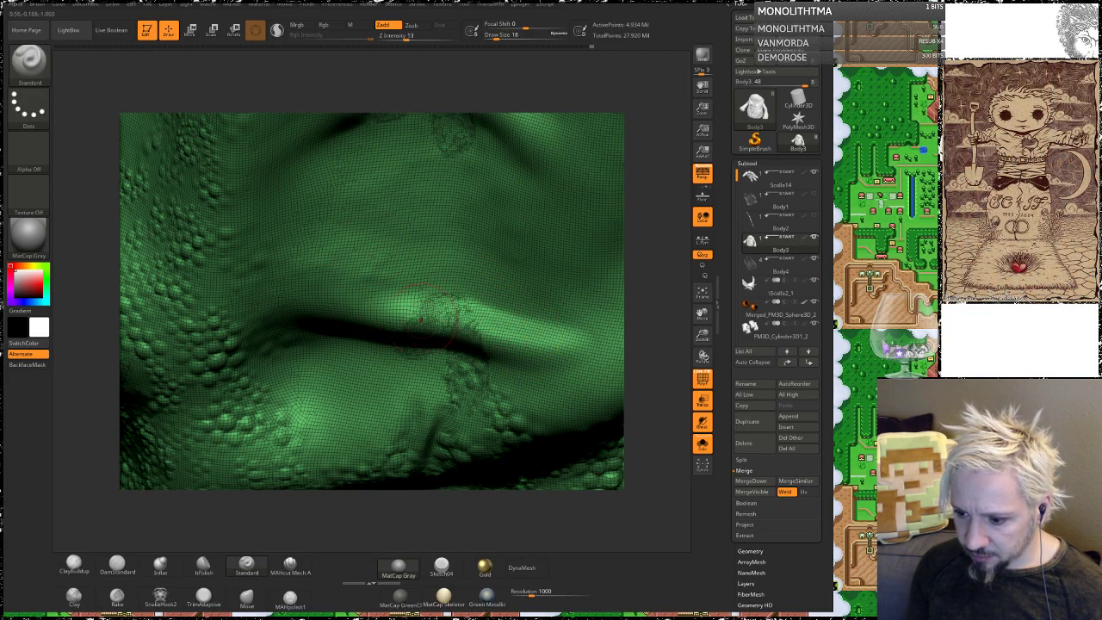
left_click_drag(665, 287, 654, 343)
Step: Set the draw size to 14 and rework the fold's lower lip with ClayBuildup strokes, undoing the first stroke
key("space")
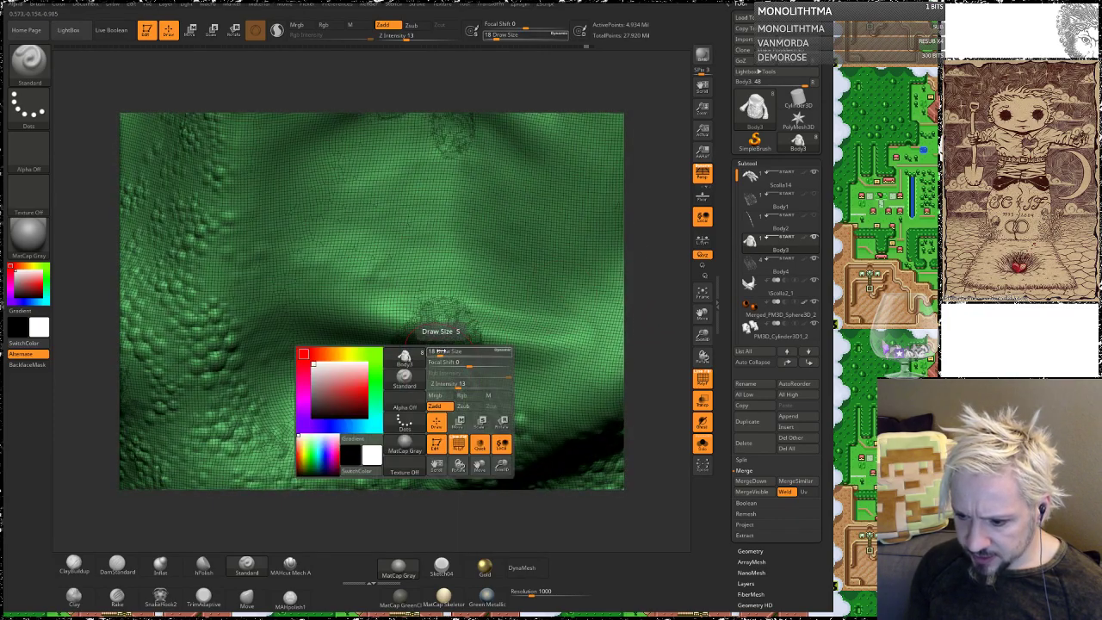
left_click_drag(442, 351, 435, 353)
left_click(73, 564)
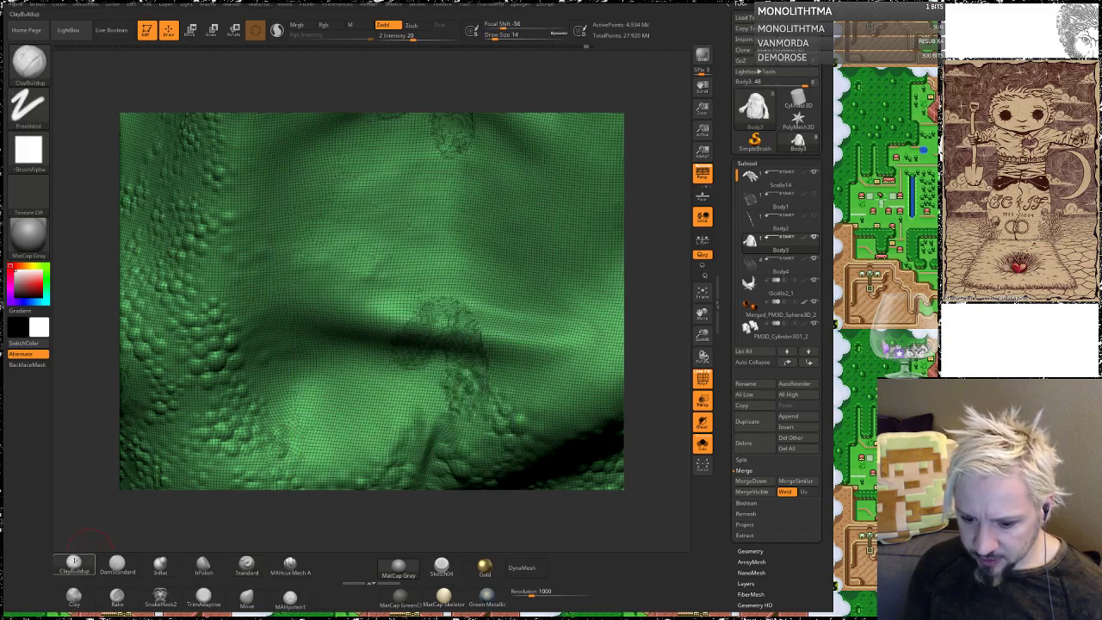
left_click_drag(422, 336, 572, 361)
left_click_drag(648, 273, 647, 378)
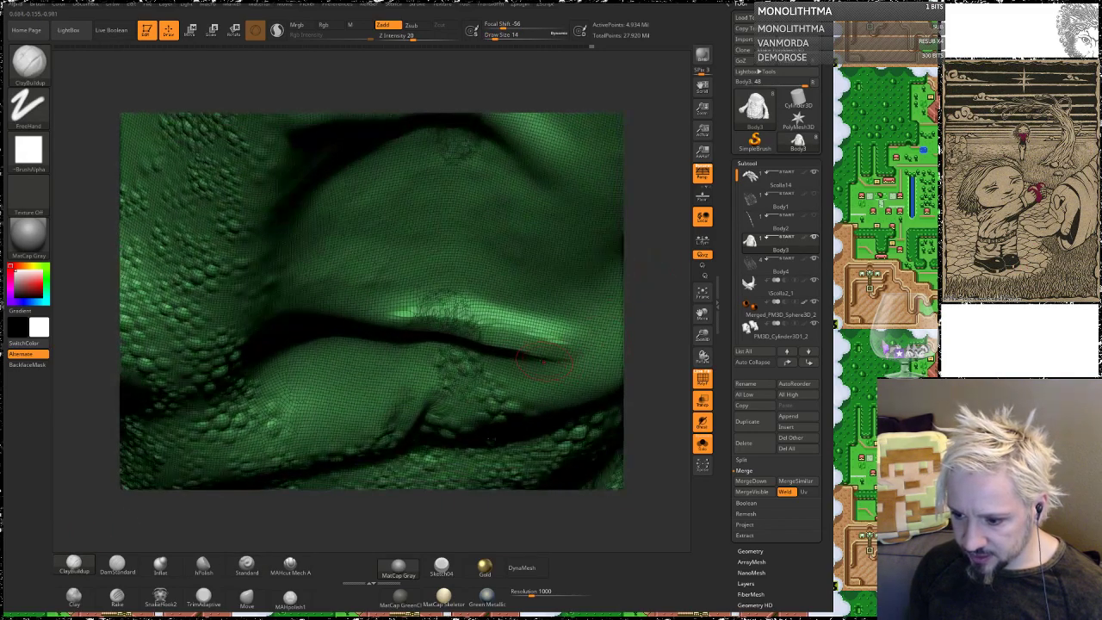
key("ctrl+z")
mouse_move(534, 342)
left_mouse_down()
mouse_move(422, 313)
mouse_move(370, 316)
mouse_move(423, 332)
left_mouse_up()
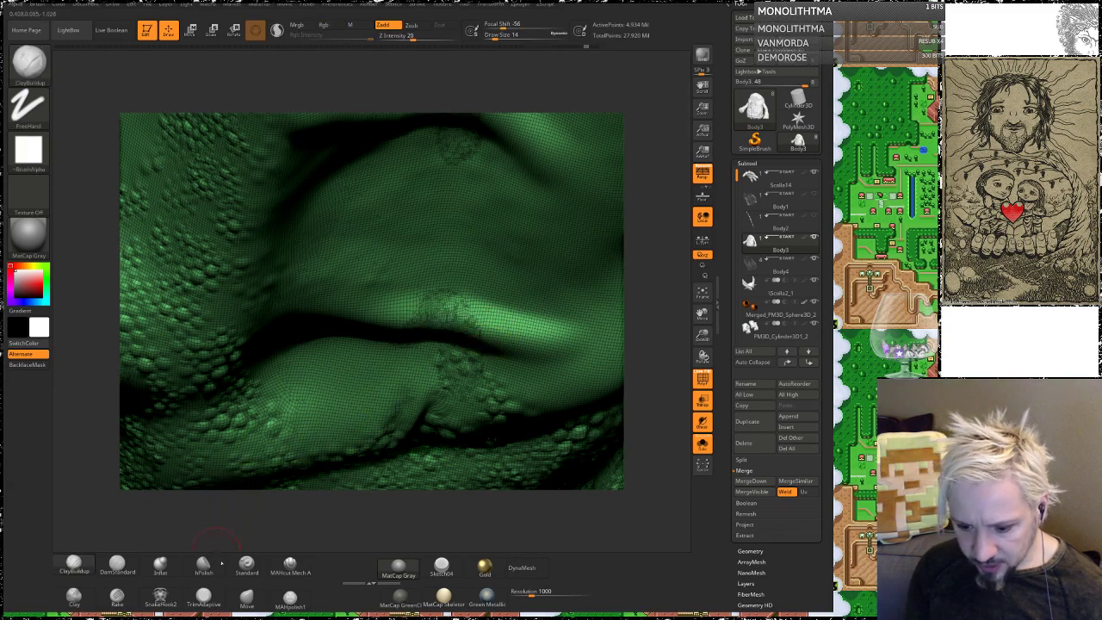
Step: Raise the part of the fold directly over the spine socket with the Standard brush and smooth it
left_click(246, 565)
mouse_move(421, 318)
left_mouse_down()
mouse_move(449, 311)
mouse_move(457, 327)
left_mouse_up()
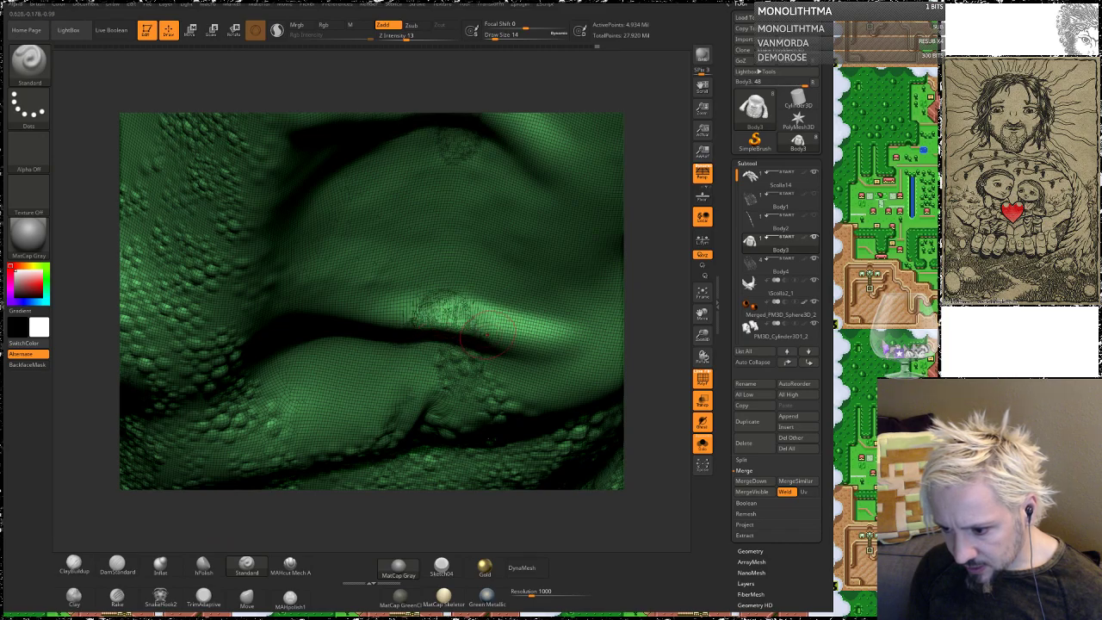
mouse_move(628, 262)
left_mouse_down()
mouse_move(641, 200)
mouse_move(441, 333)
left_mouse_up()
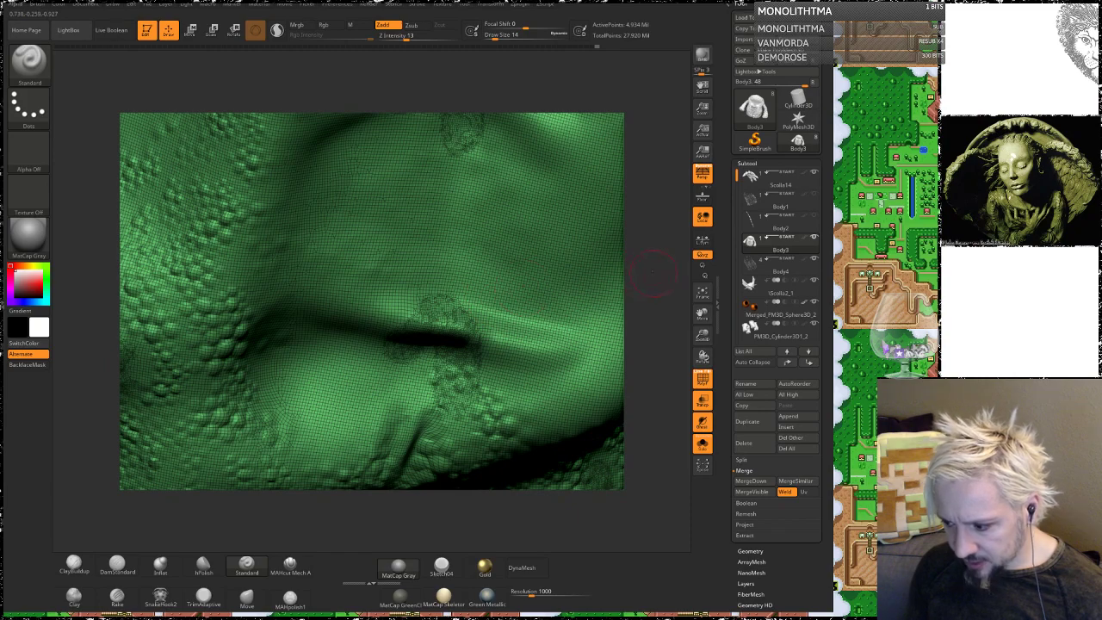
left_click_drag(651, 273, 635, 334)
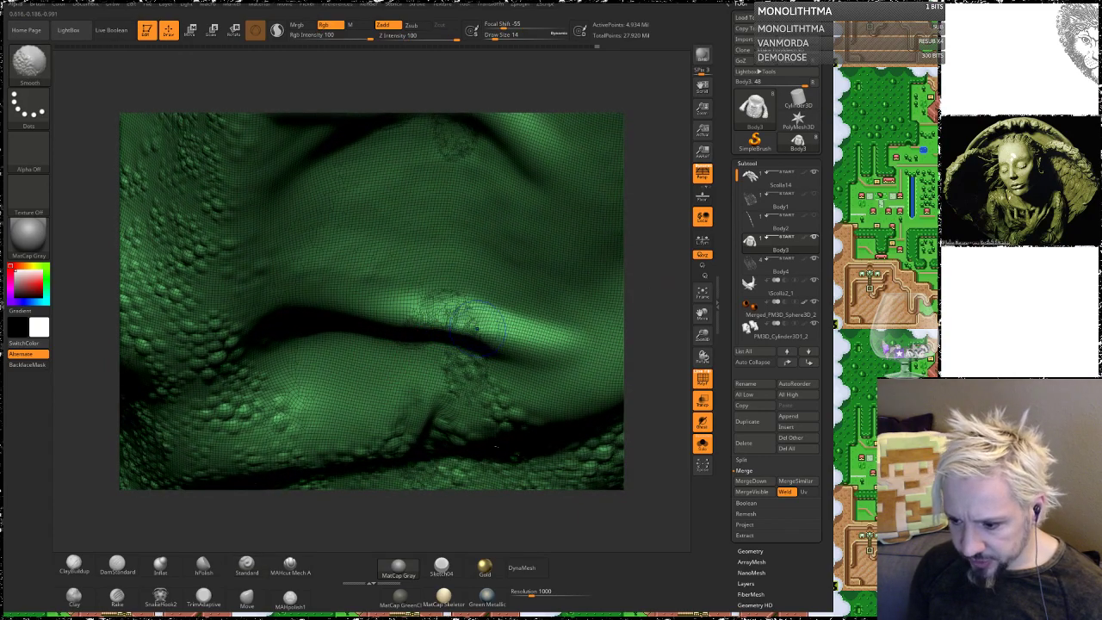
Step: Build up the fold's edge above the spine socket with ClayBuildup and smooth the crease beneath it
left_click(74, 564)
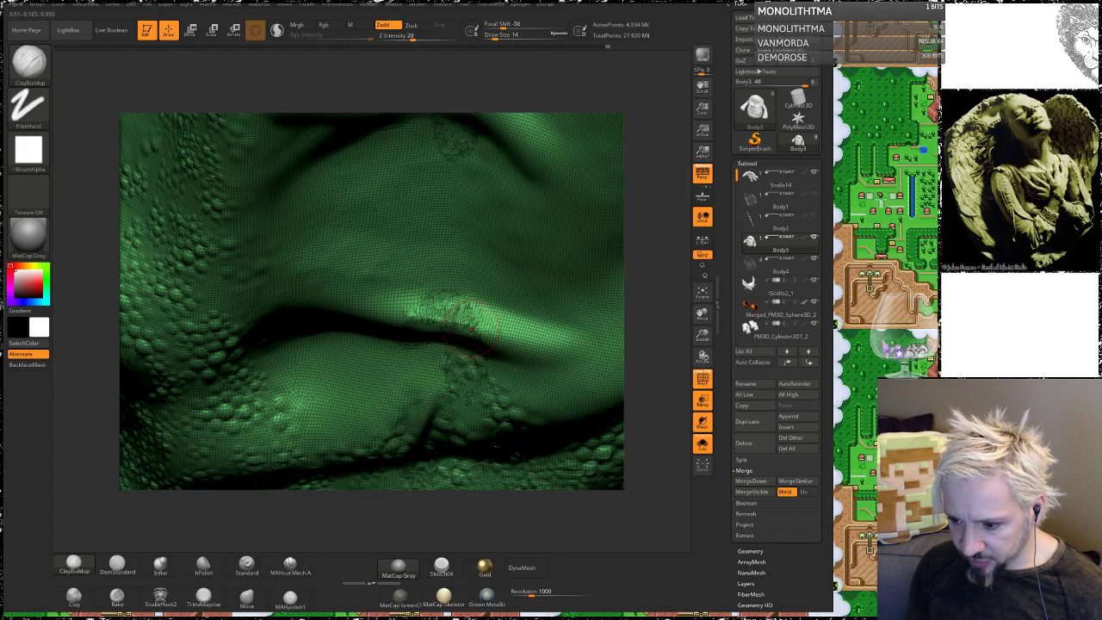
key("shift")
left_click_drag(631, 290, 633, 219)
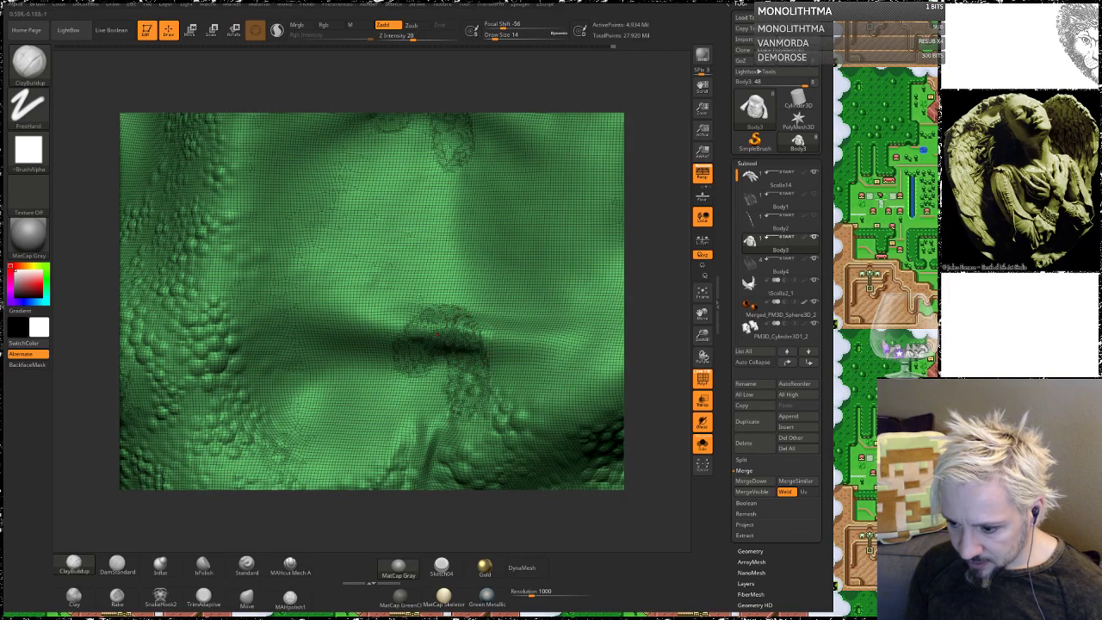
key("shift")
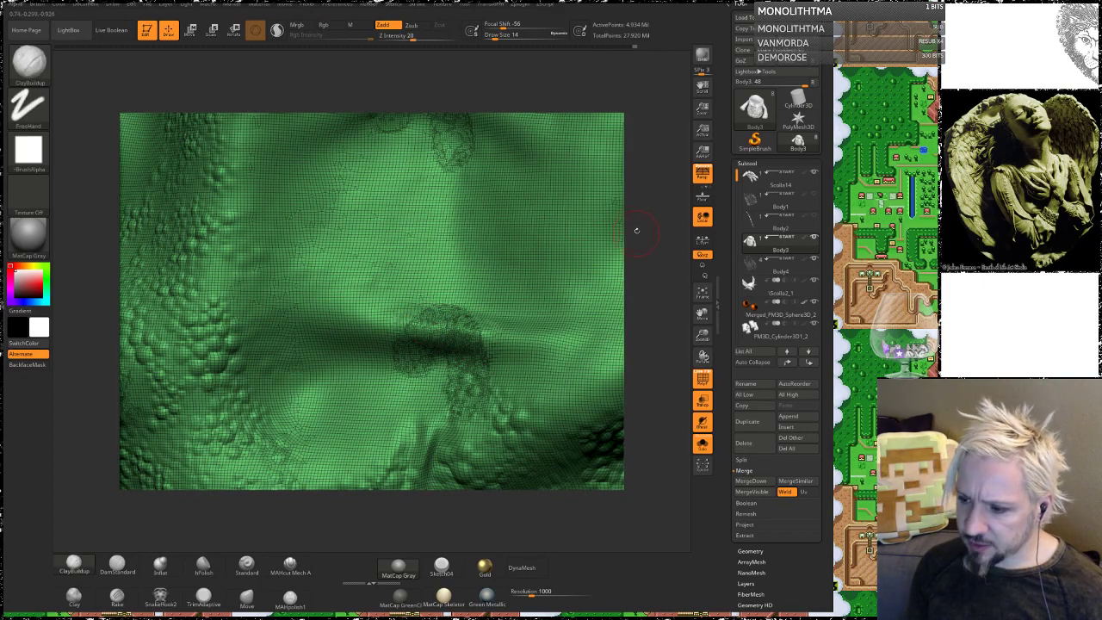
left_click_drag(637, 230, 639, 384)
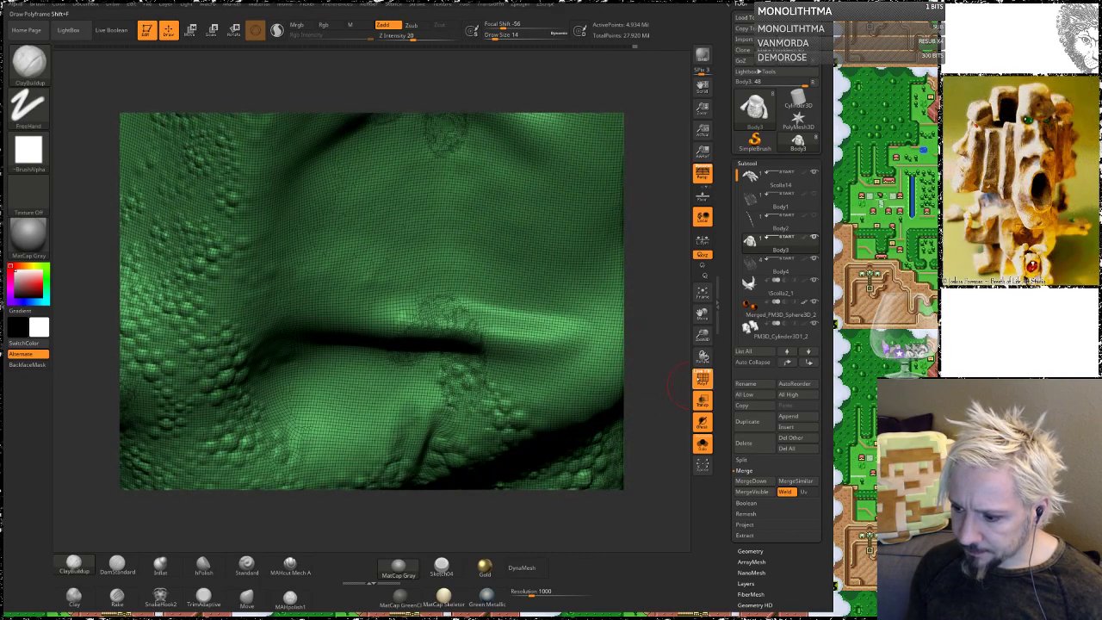
Step: Hide the wireframe, bring back the spines and smooth the fold where it meets the lower spine's base
left_click(702, 379)
left_click(702, 443)
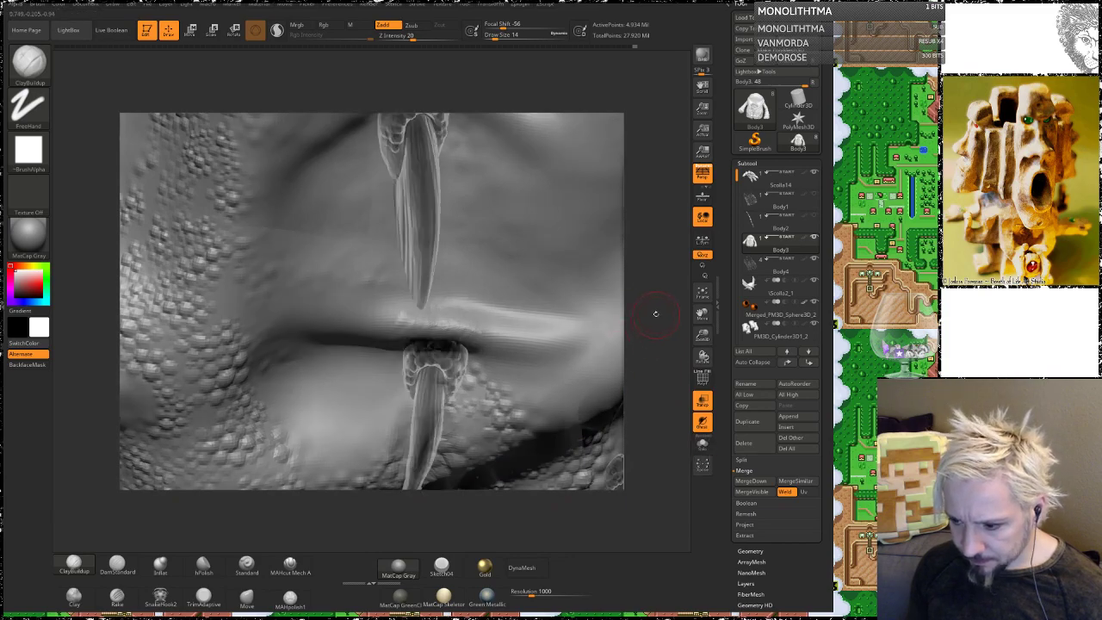
mouse_move(656, 313)
left_mouse_down()
mouse_move(650, 383)
mouse_move(656, 292)
mouse_move(653, 327)
left_mouse_up()
left_click_drag(465, 333, 437, 332, "shift")
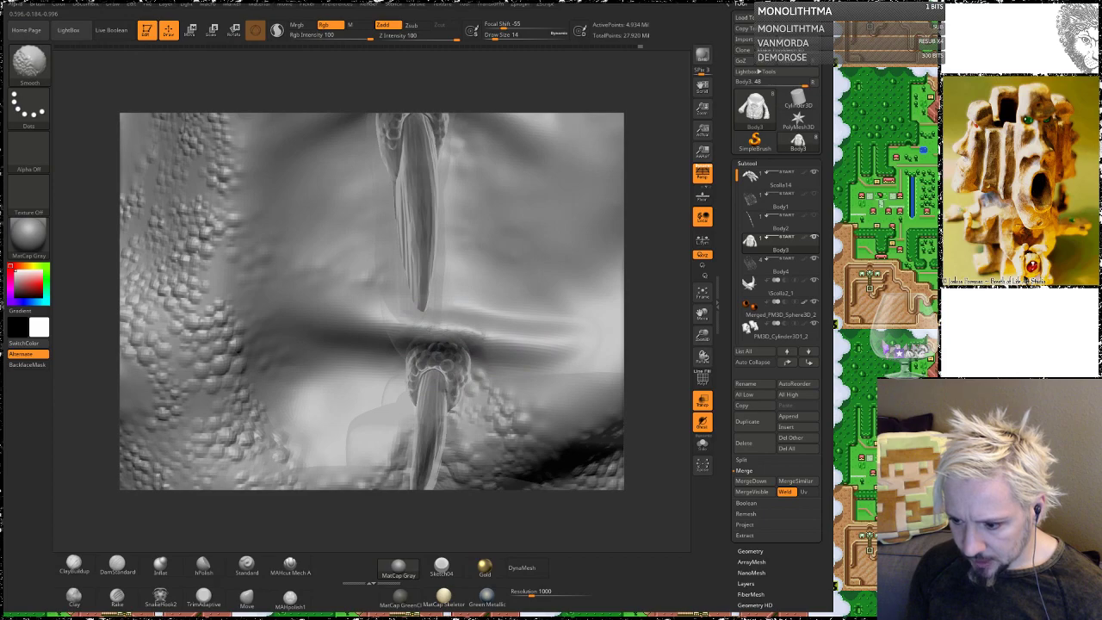
Step: Extend the fold toward the neighbouring spine row with the Standard brush and smooth the skin below it
left_click(246, 565)
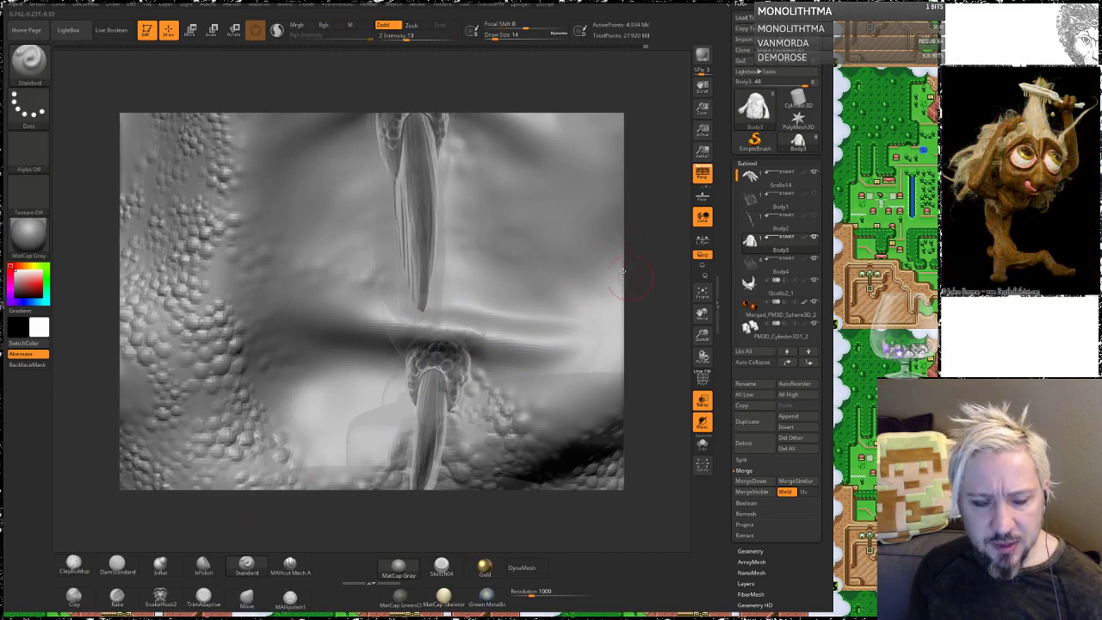
mouse_move(650, 258)
left_mouse_down()
mouse_move(649, 290)
mouse_move(649, 268)
mouse_move(647, 287)
mouse_move(510, 250)
left_mouse_up()
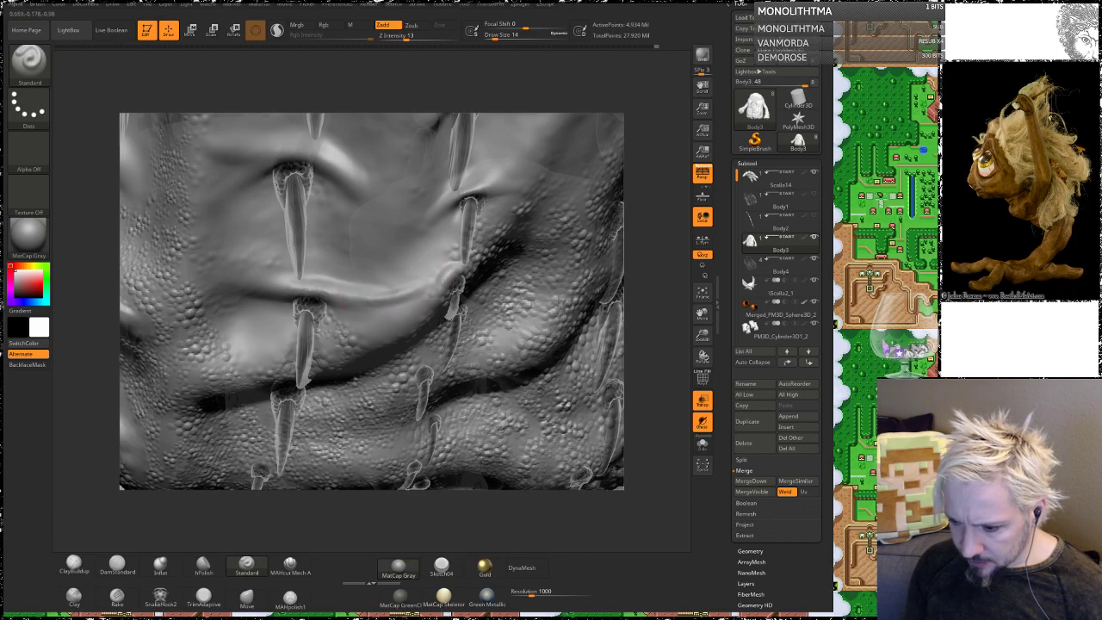
key("shift")
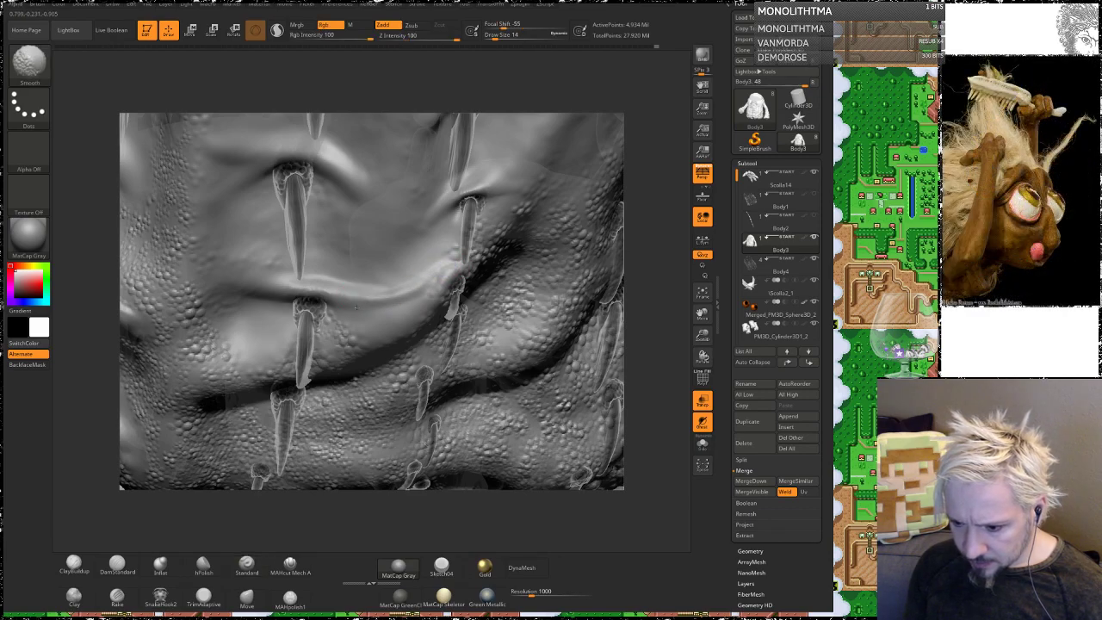
mouse_move(642, 227)
left_mouse_down()
mouse_move(654, 215)
mouse_move(642, 185)
mouse_move(664, 200)
left_mouse_up()
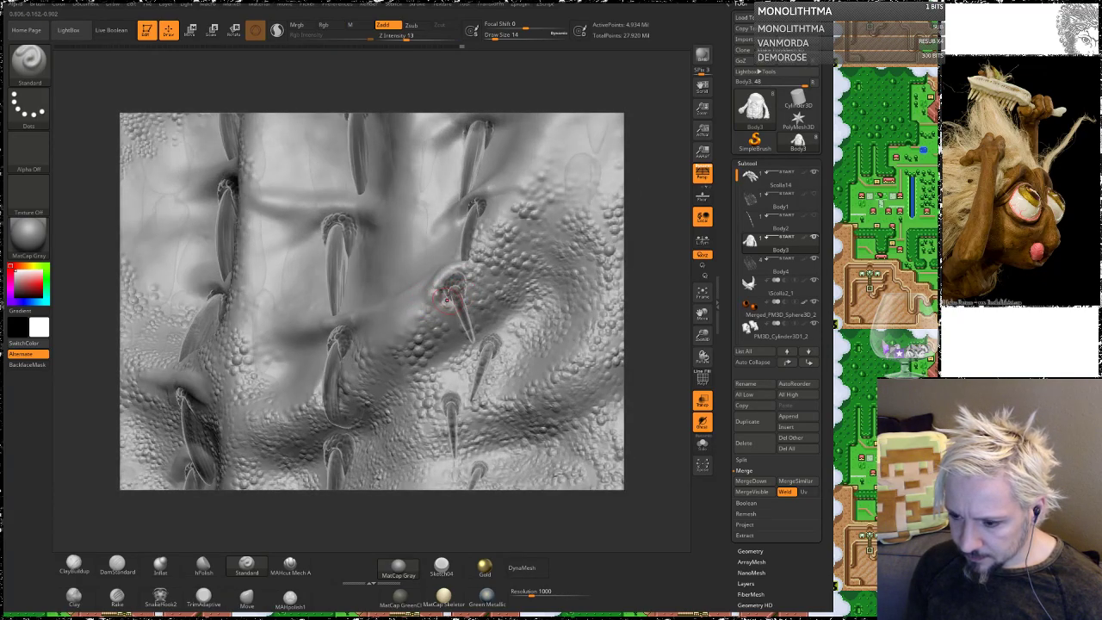
Step: Smooth the scaly skin around the raised spine socket and along the fold leading up to the next spine
key("shift")
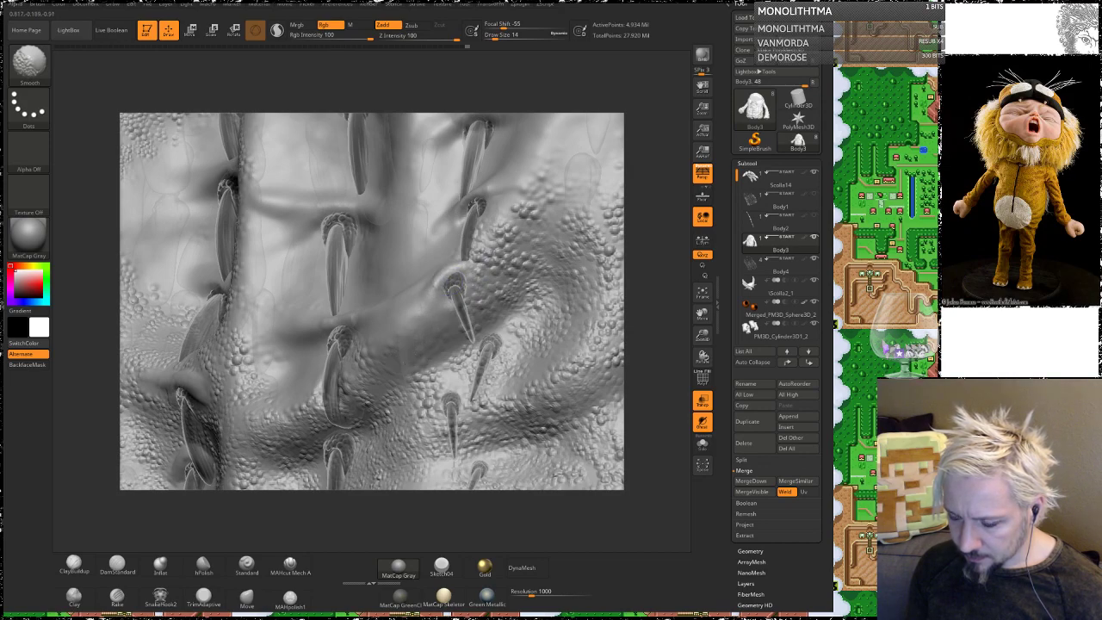
mouse_move(479, 253)
left_mouse_down("shift")
mouse_move(484, 288)
mouse_move(521, 215)
mouse_move(535, 274)
mouse_move(510, 234)
left_mouse_up("shift")
left_click_drag(636, 180, 585, 159)
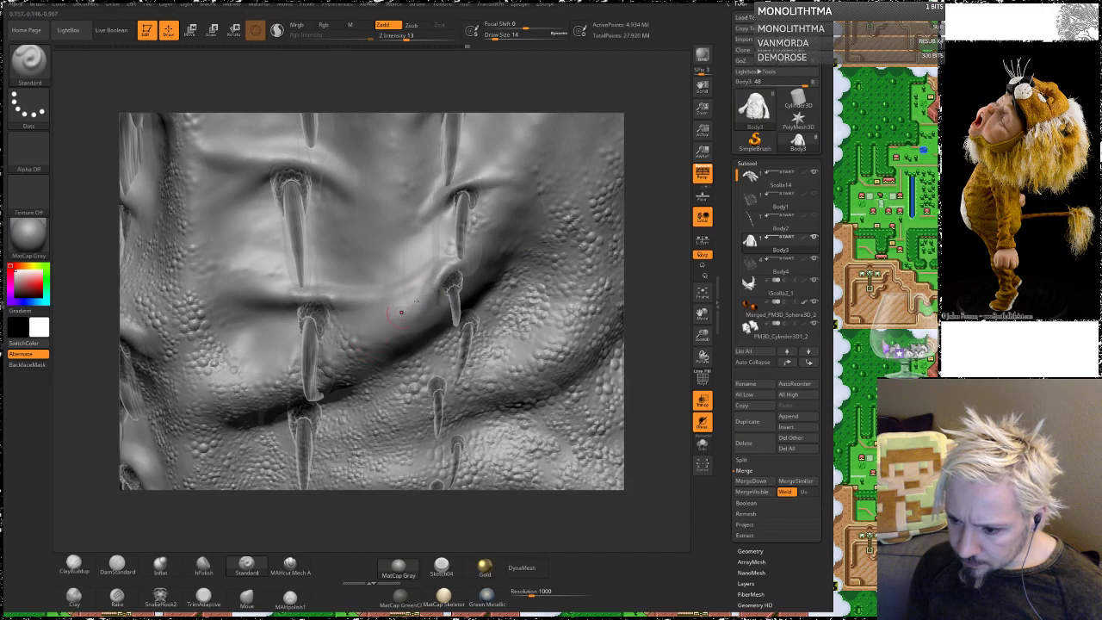
key("shift")
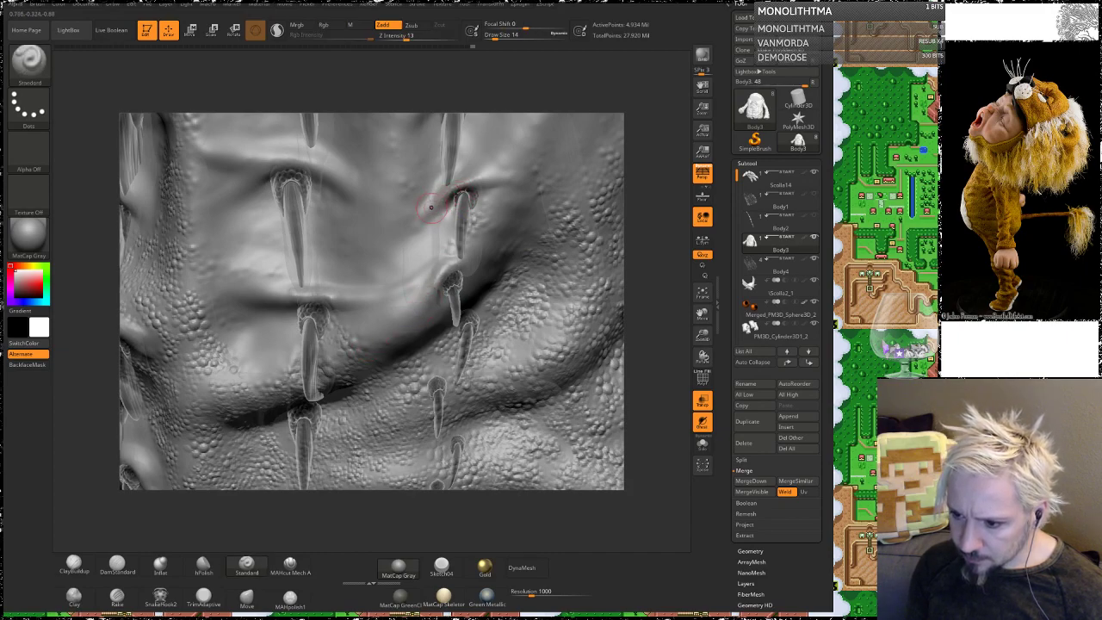
key("shift")
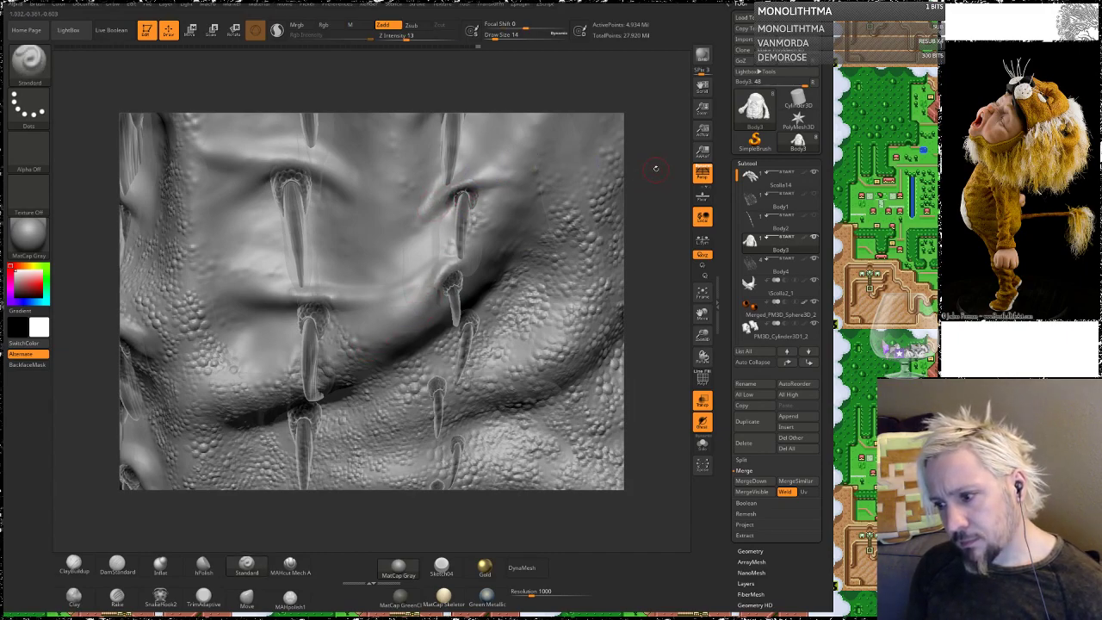
Step: Raise arched folds over the next two lower spines with the Standard brush and smooth the scales around them
left_click_drag(653, 169, 644, 263, "alt")
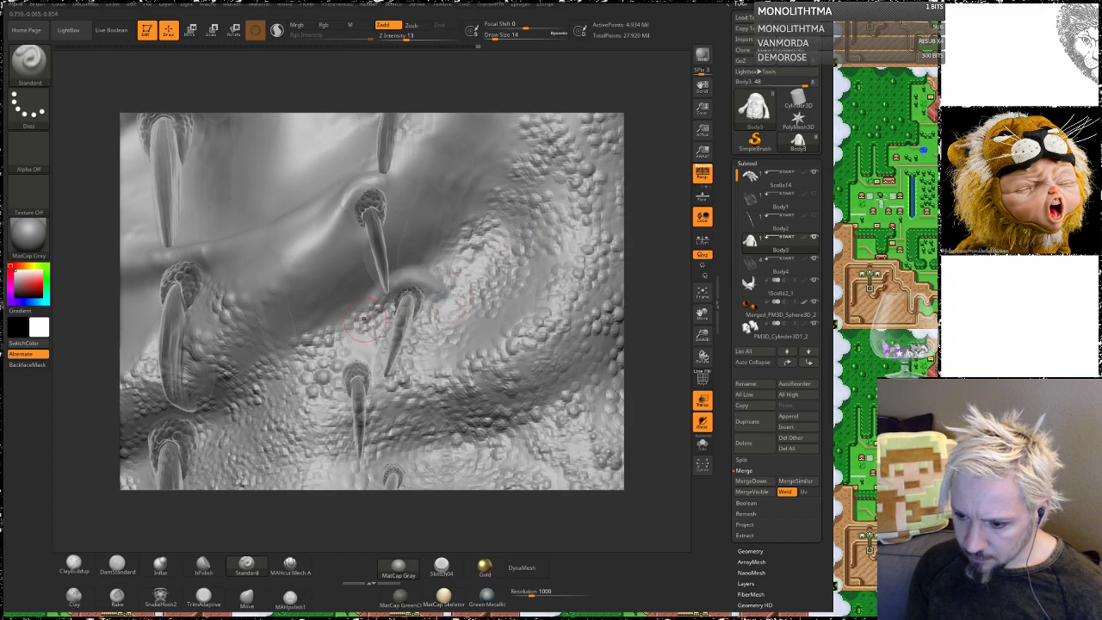
mouse_move(454, 301)
left_mouse_down()
mouse_move(437, 287)
mouse_move(358, 332)
mouse_move(394, 280)
mouse_move(348, 346)
left_mouse_up()
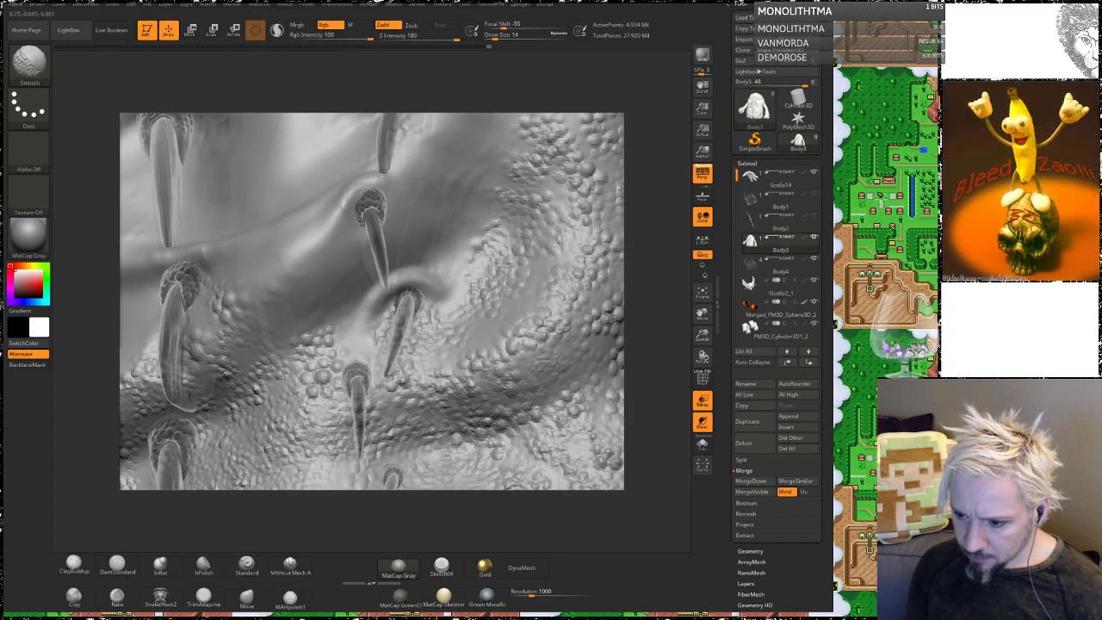
mouse_move(515, 237)
left_mouse_down("shift")
mouse_move(439, 329)
mouse_move(385, 325)
mouse_move(273, 365)
mouse_move(320, 337)
left_mouse_up("shift")
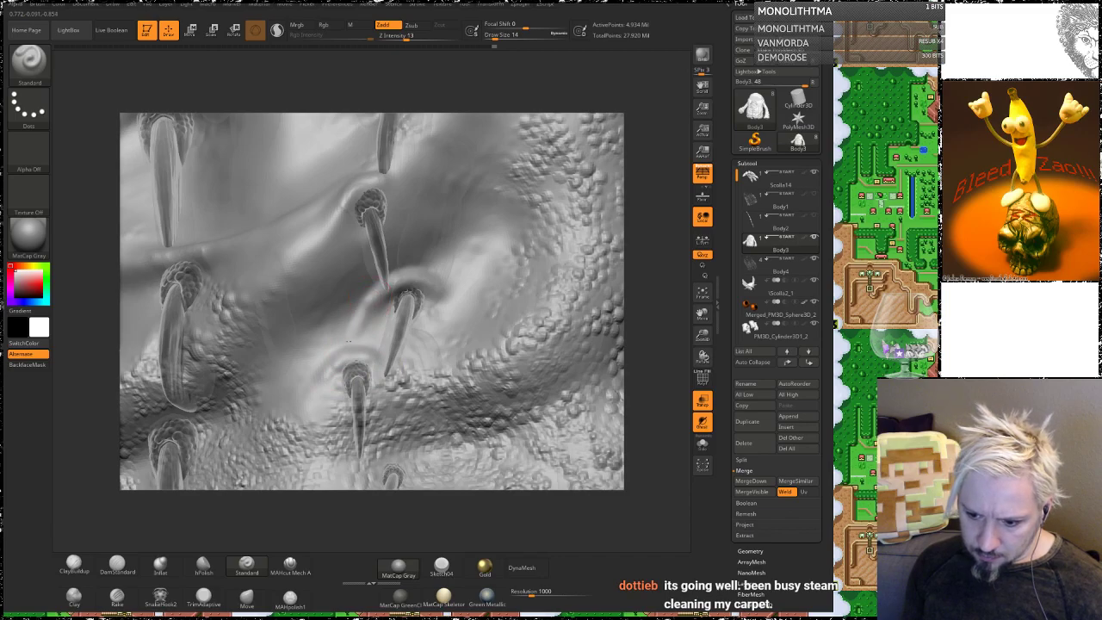
left_click_drag(641, 236, 652, 288)
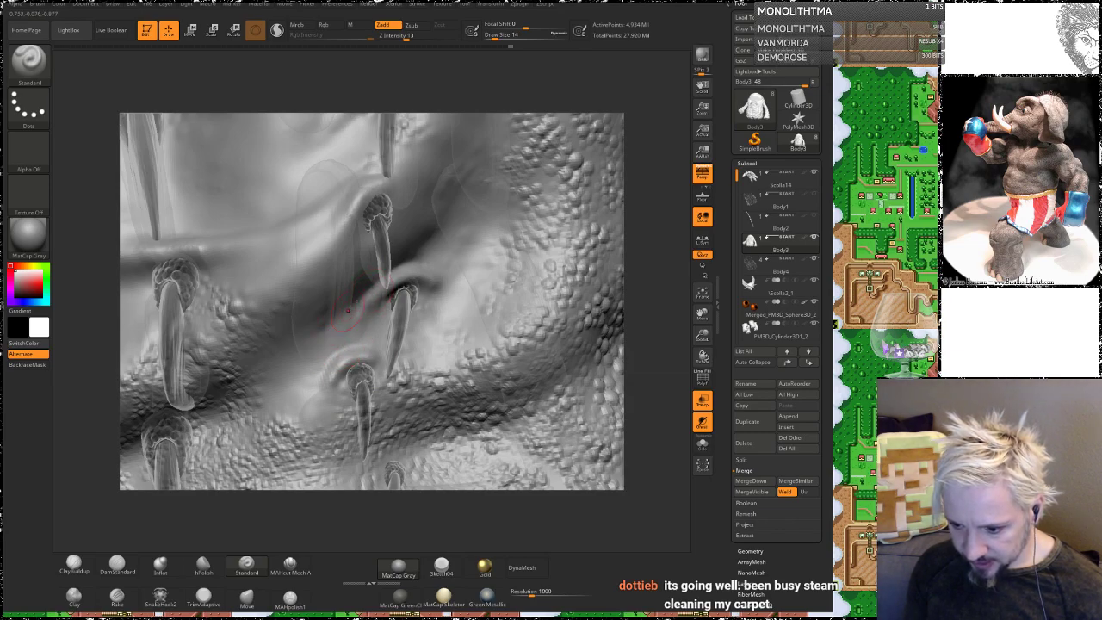
key("shift")
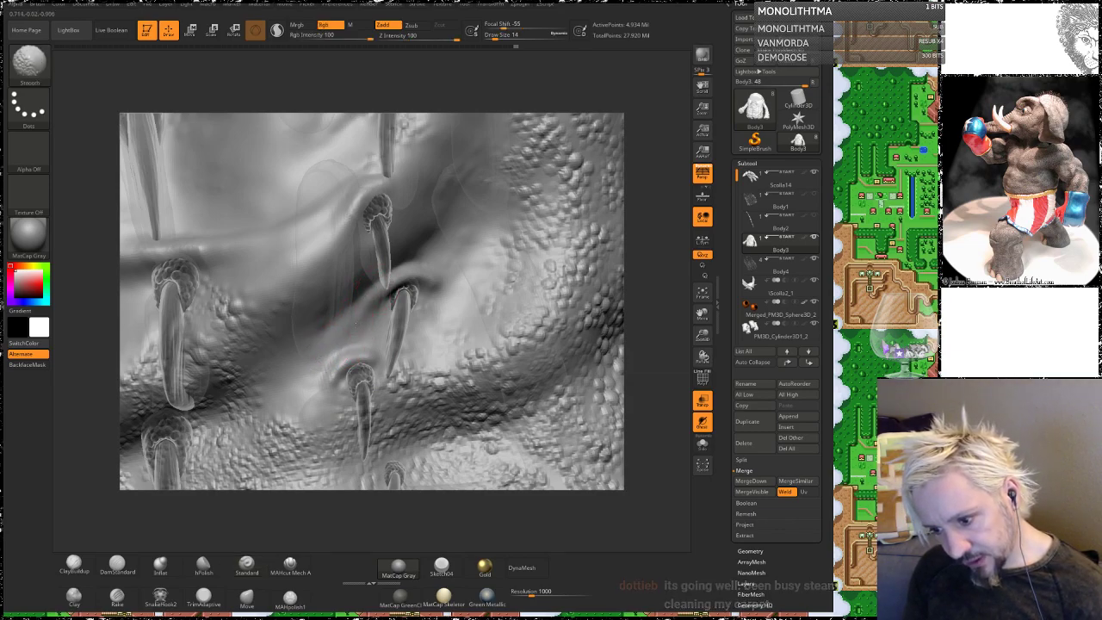
Step: Strengthen the lower spine's arched fold, extend it down to the left, and smooth the scaly skin surrounding both spines
mouse_move(658, 250)
left_mouse_down()
mouse_move(594, 276)
mouse_move(654, 251)
left_mouse_up()
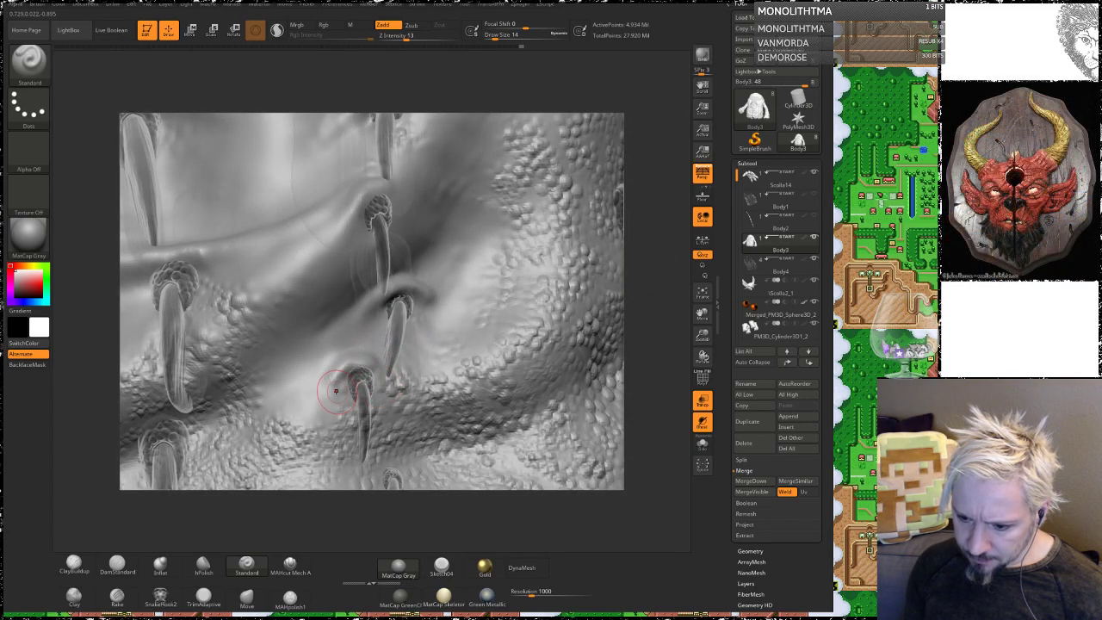
left_click_drag(323, 403, 342, 376)
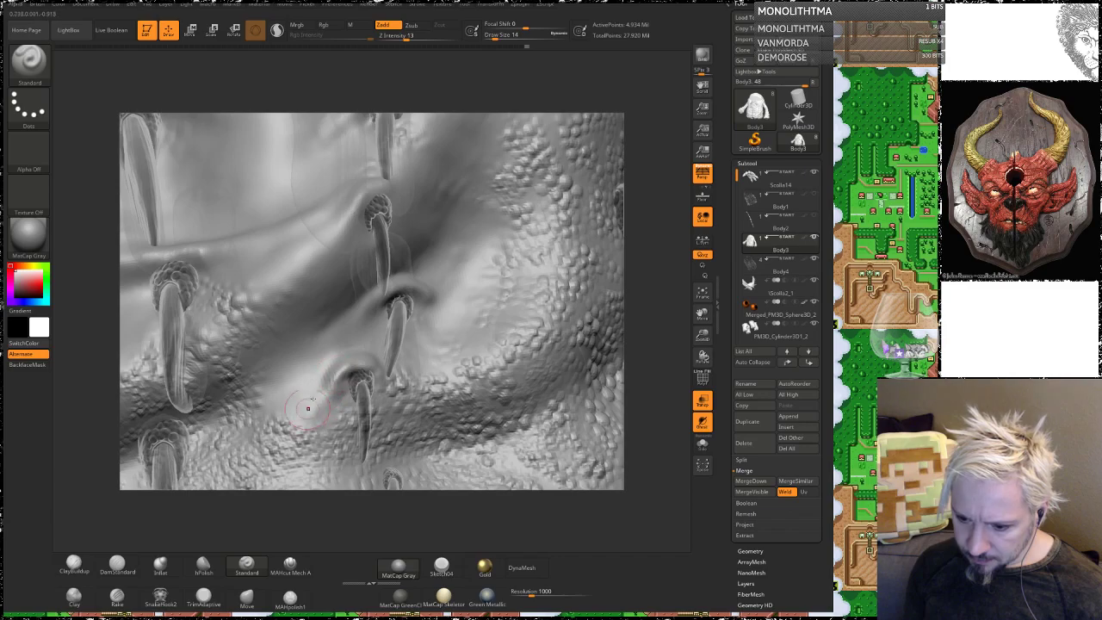
mouse_move(304, 419)
left_mouse_down()
mouse_move(348, 371)
mouse_move(406, 384)
mouse_move(394, 378)
left_mouse_up()
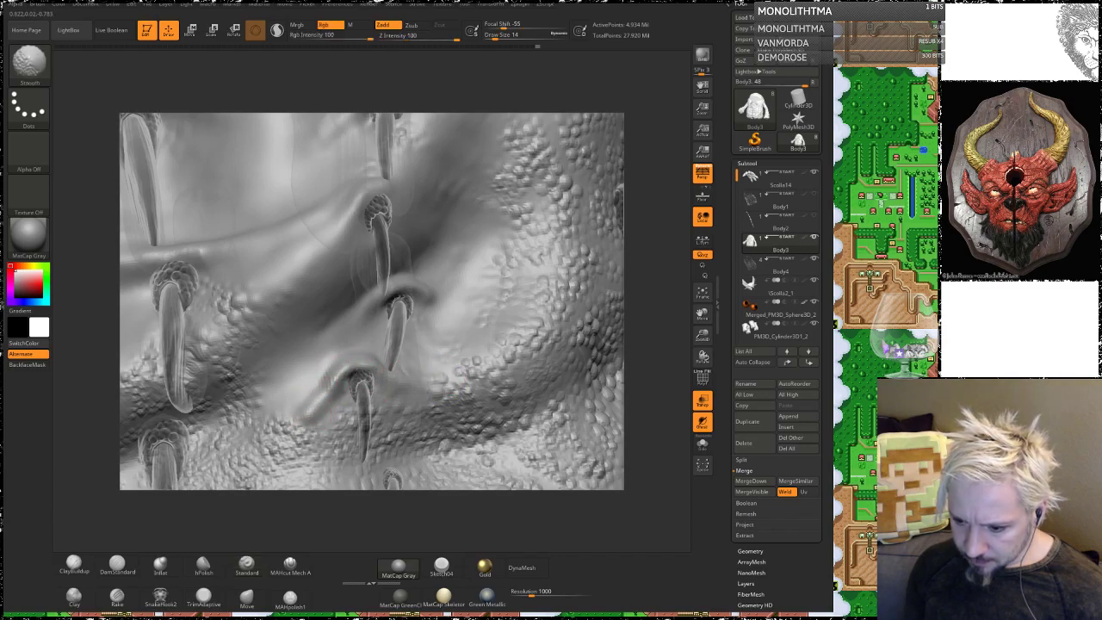
left_click_drag(331, 452, 512, 348, "shift")
mouse_move(508, 274)
left_mouse_down("shift")
mouse_move(516, 258)
mouse_move(532, 332)
mouse_move(506, 422)
mouse_move(449, 451)
left_mouse_up("shift")
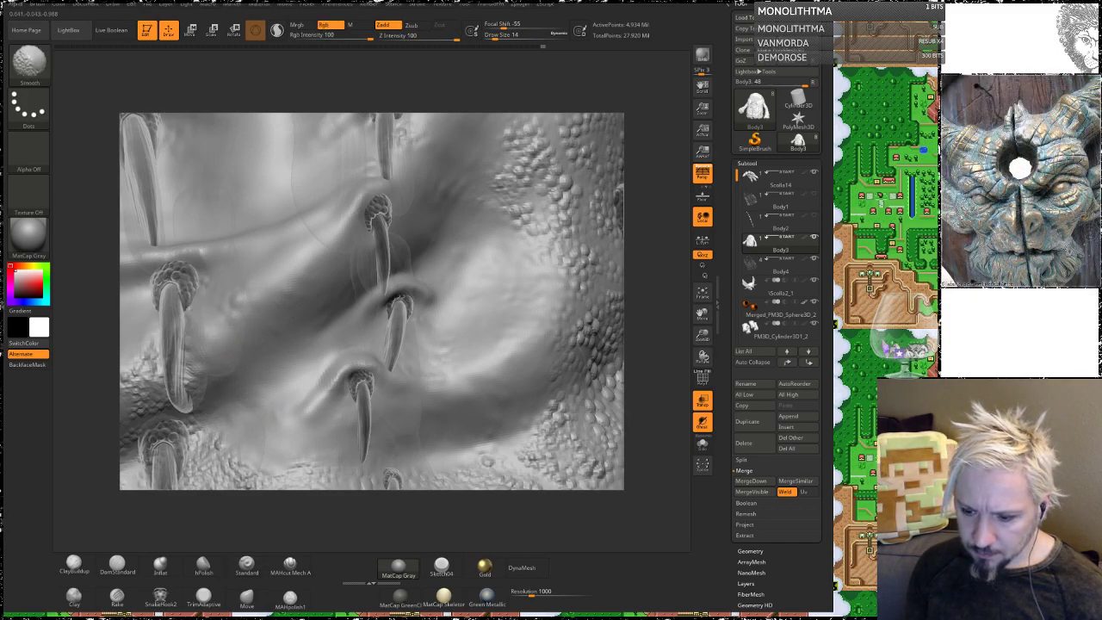
Step: Build up the folds around the middle and lower spines with ClayBuildup and smooth the strokes into the skin
left_click_drag(659, 169, 567, 197)
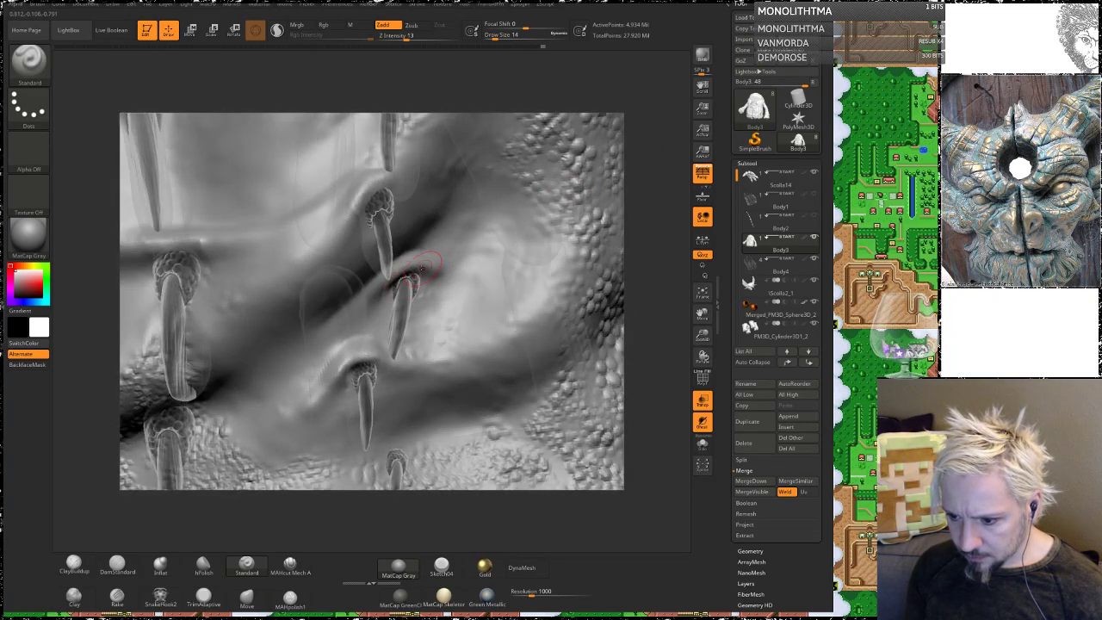
left_click_drag(439, 281, 427, 275)
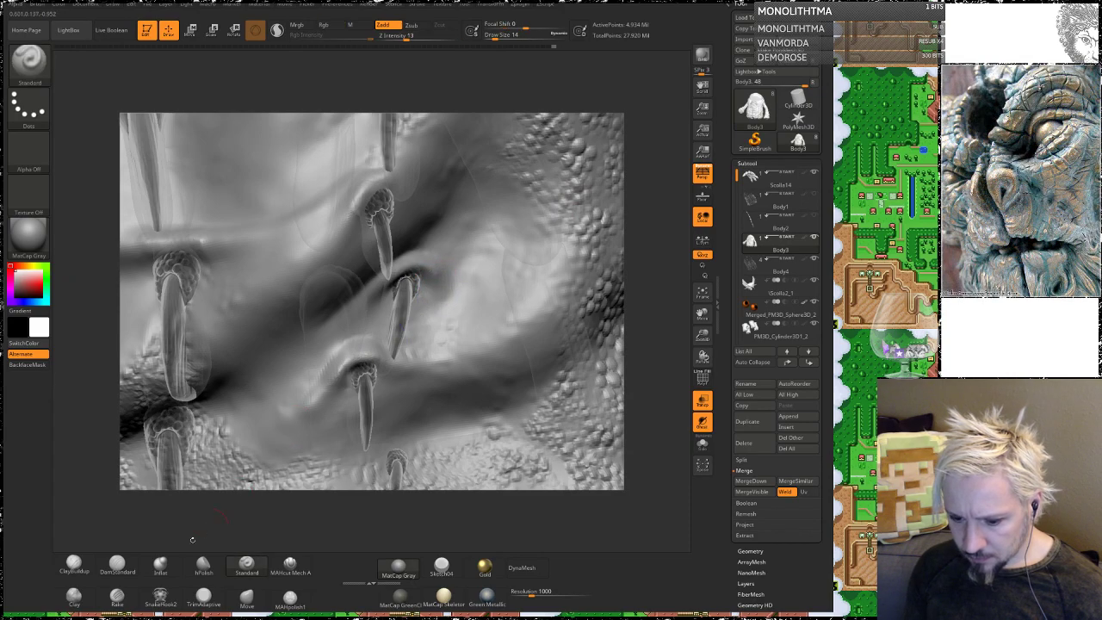
left_click(74, 563)
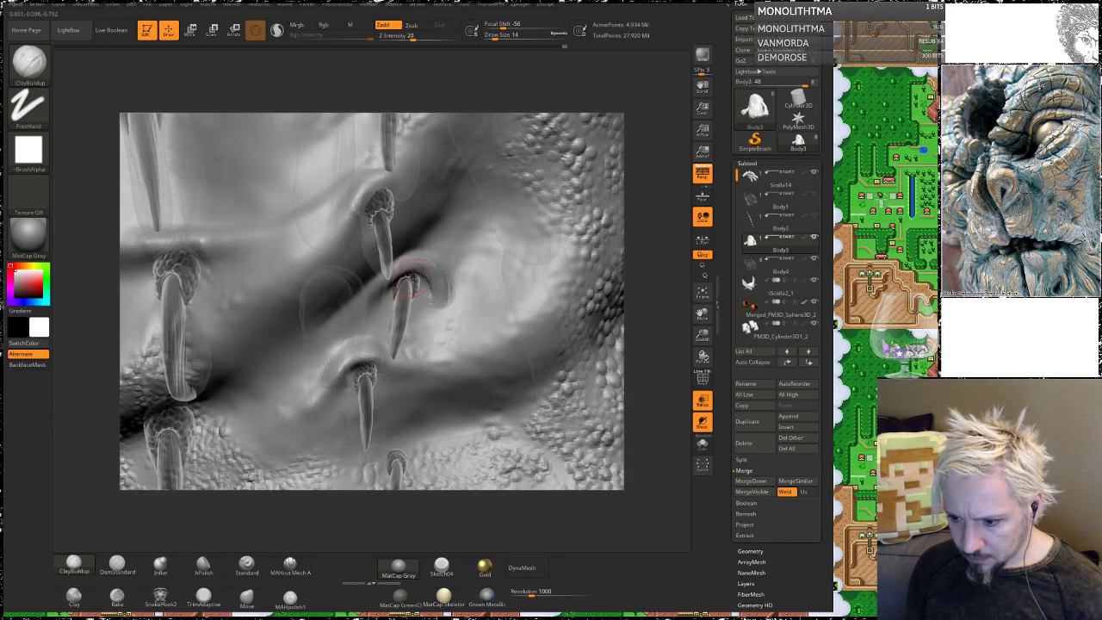
key("shift")
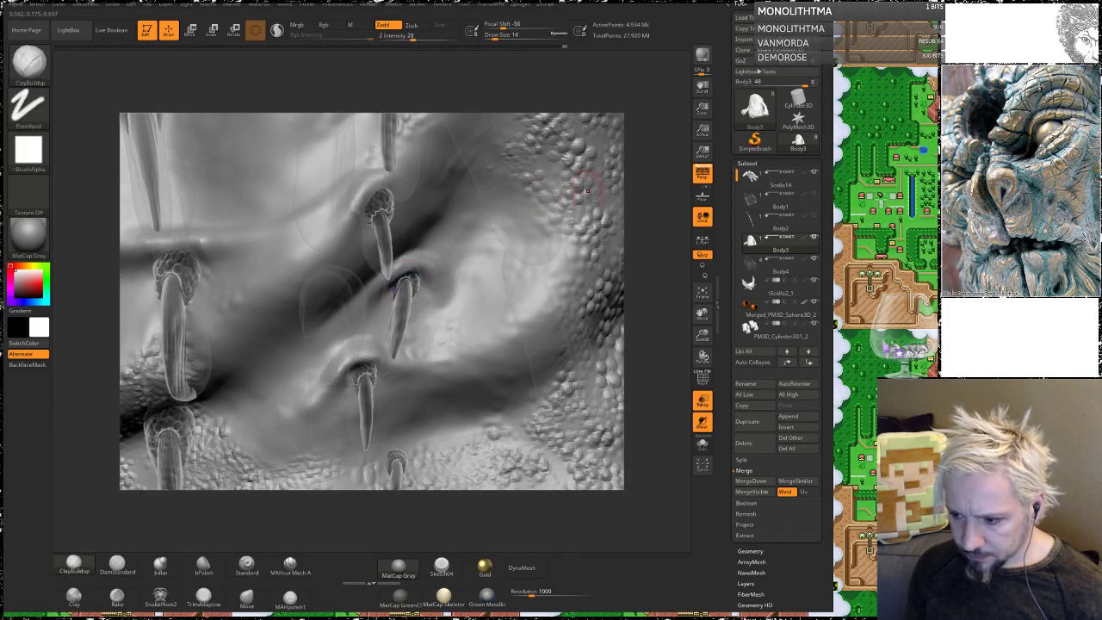
left_click_drag(639, 240, 651, 225)
left_click_drag(658, 263, 664, 274)
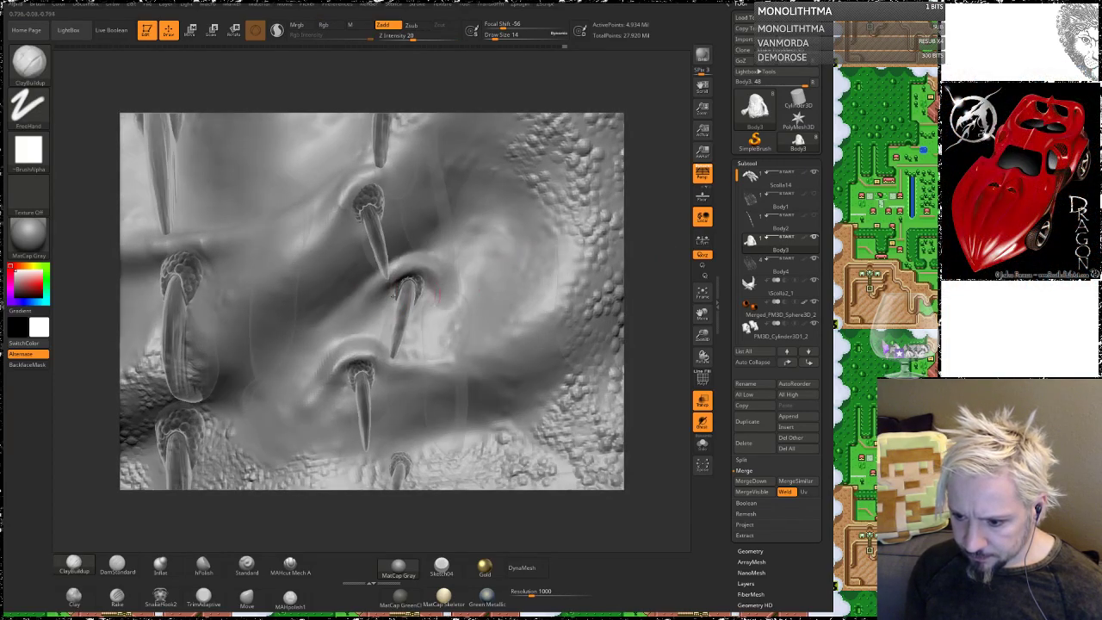
left_click_drag(324, 385, 261, 445)
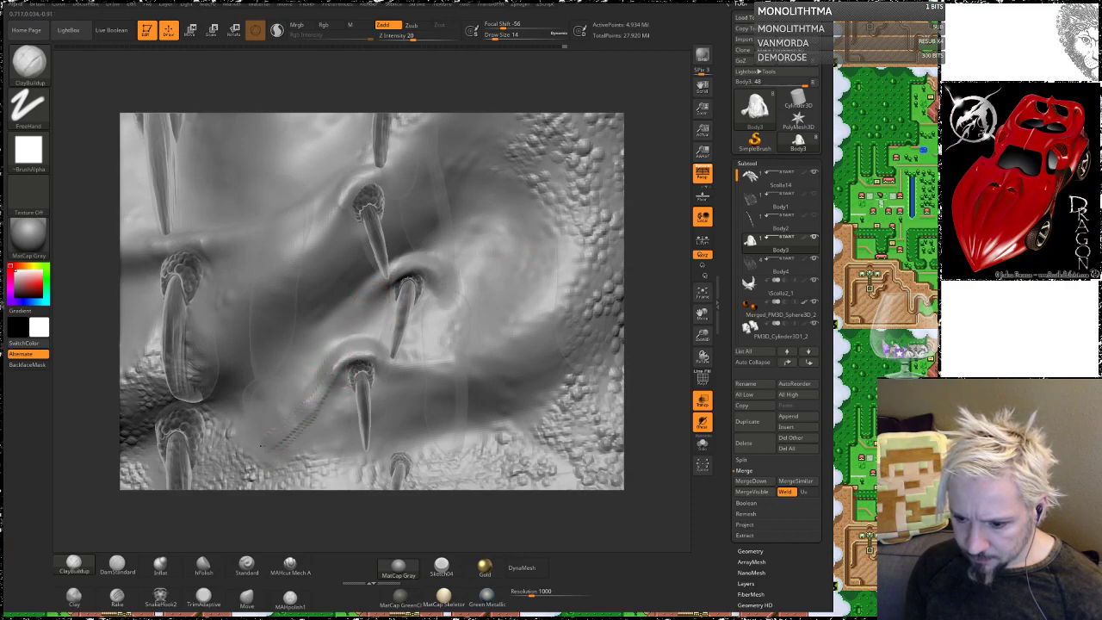
key("shift")
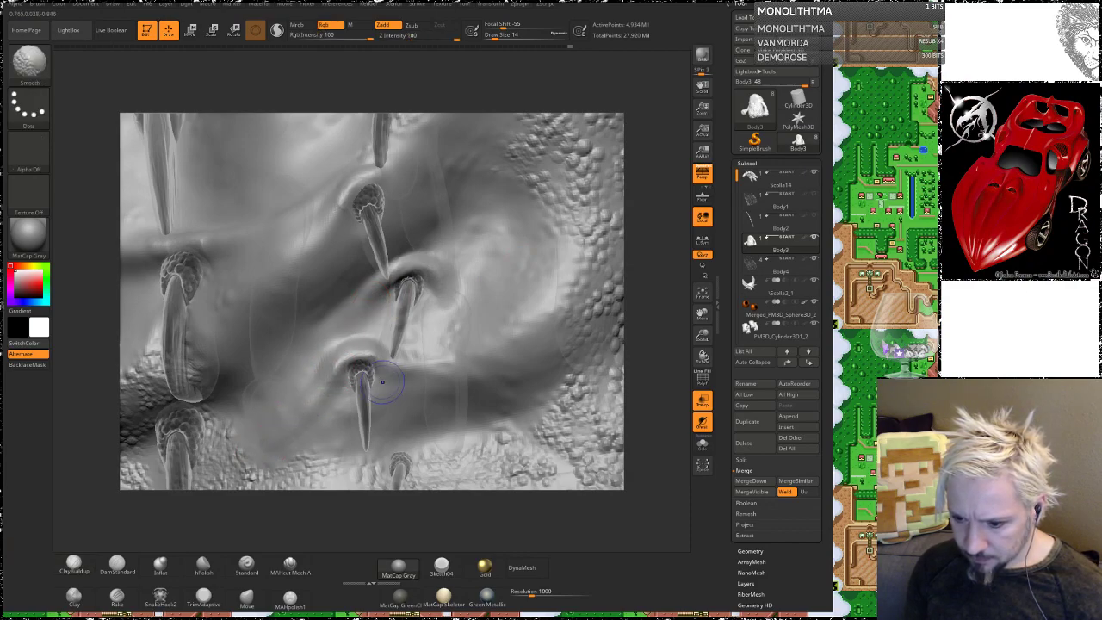
Step: Turn off transparency, examine the new folds across the whole belly from several angles, and turn transparency back on
left_click_drag(630, 242, 636, 202, "alt")
left_click_drag(632, 378, 636, 403)
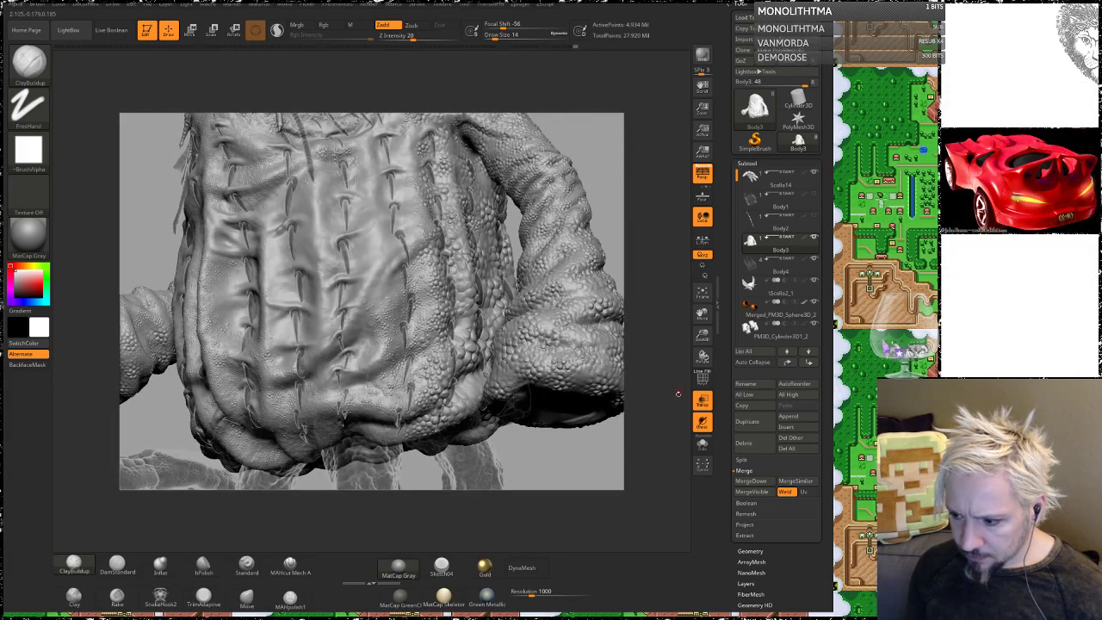
left_click(702, 401)
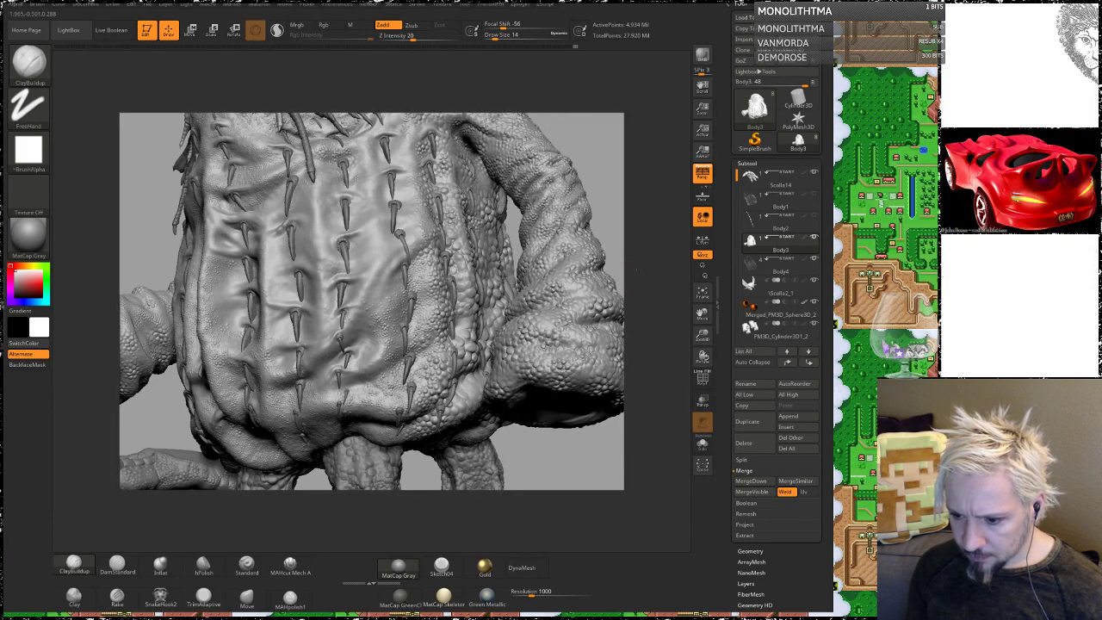
mouse_move(638, 269)
left_mouse_down()
mouse_move(642, 300)
mouse_move(649, 270)
mouse_move(641, 279)
left_mouse_up()
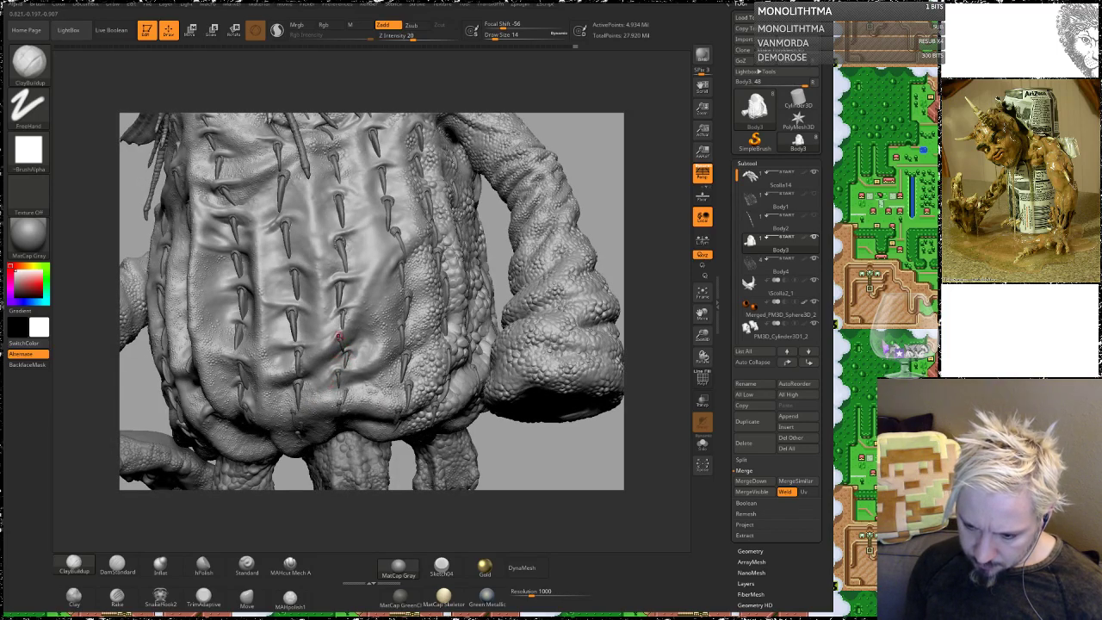
left_click_drag(568, 130, 552, 164)
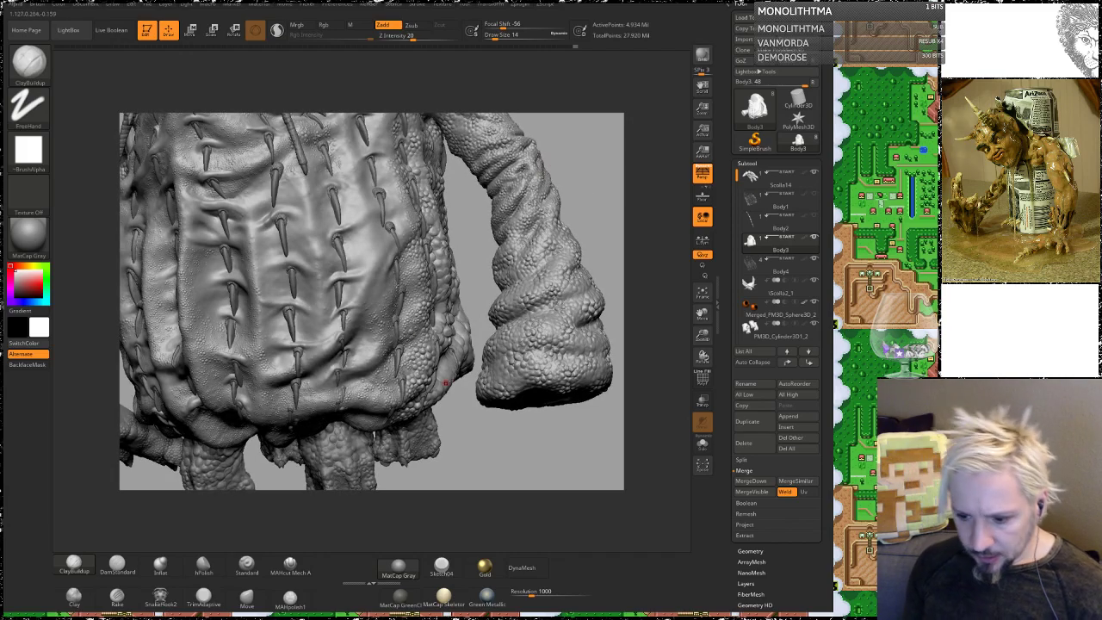
mouse_move(472, 276)
left_mouse_down()
mouse_move(460, 278)
mouse_move(463, 355)
left_mouse_up()
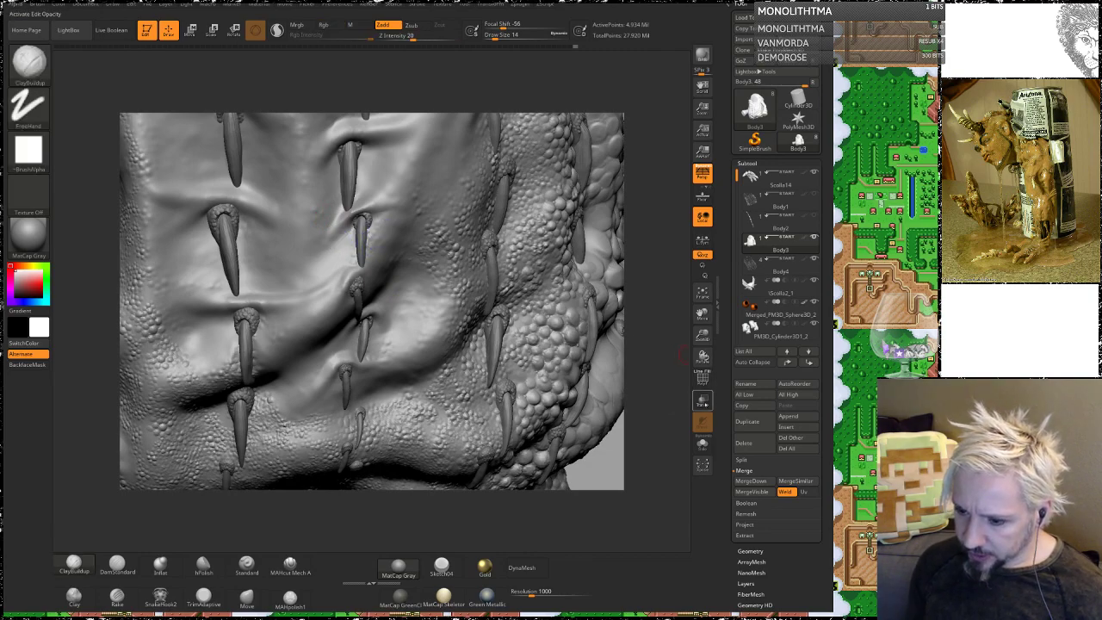
left_click(703, 401)
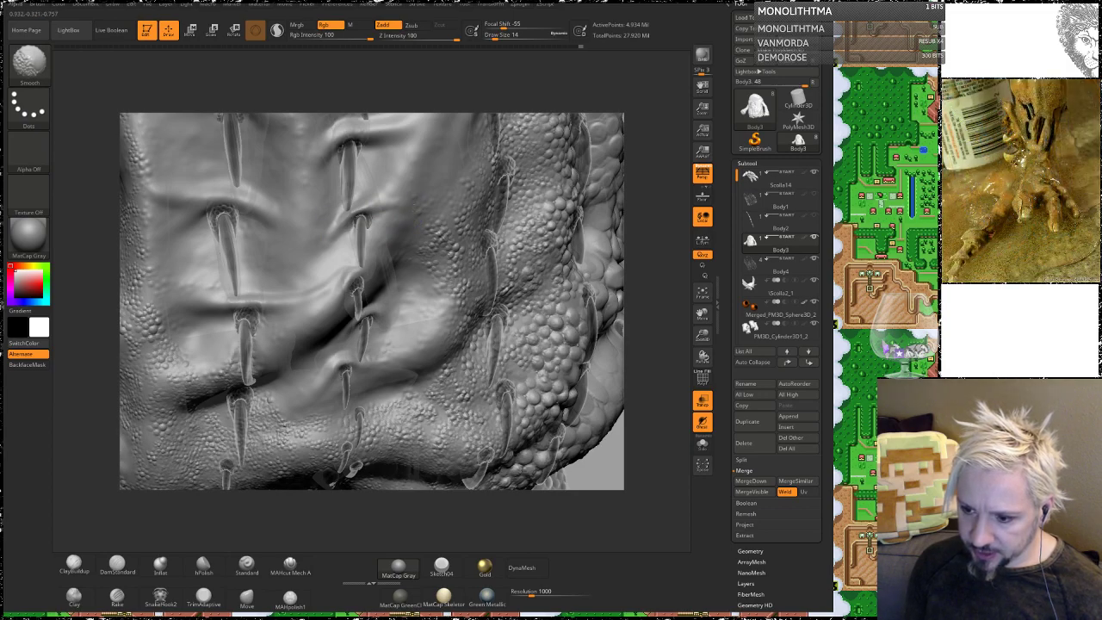
Step: Refine the skin between the upper spines of the reworked row with ClayBuildup and smooth the folds at their bases
key("shift")
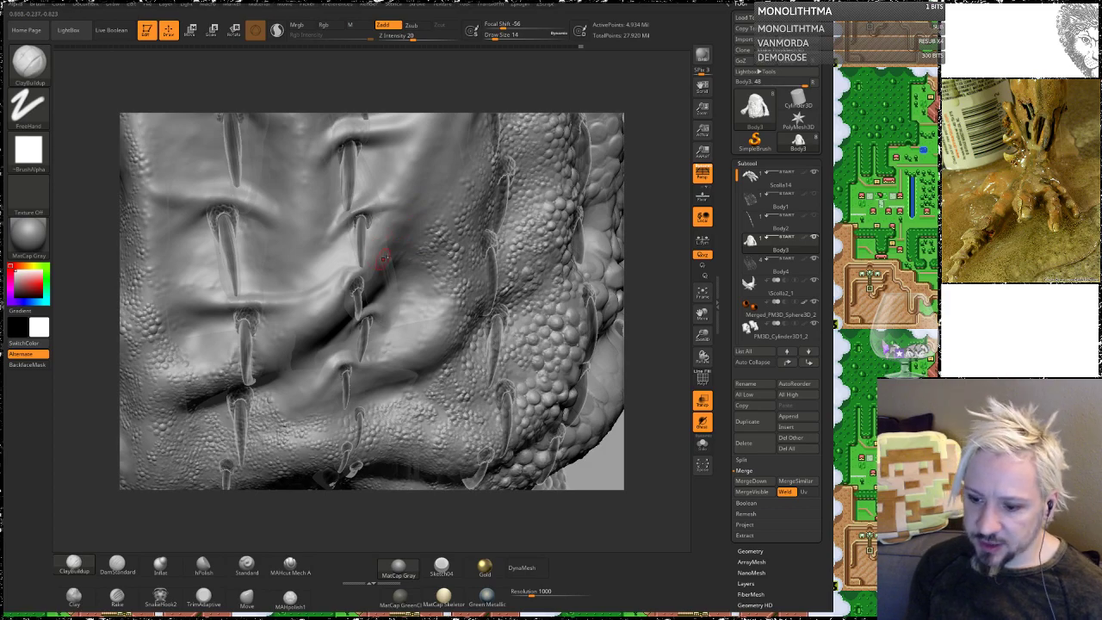
key("shift")
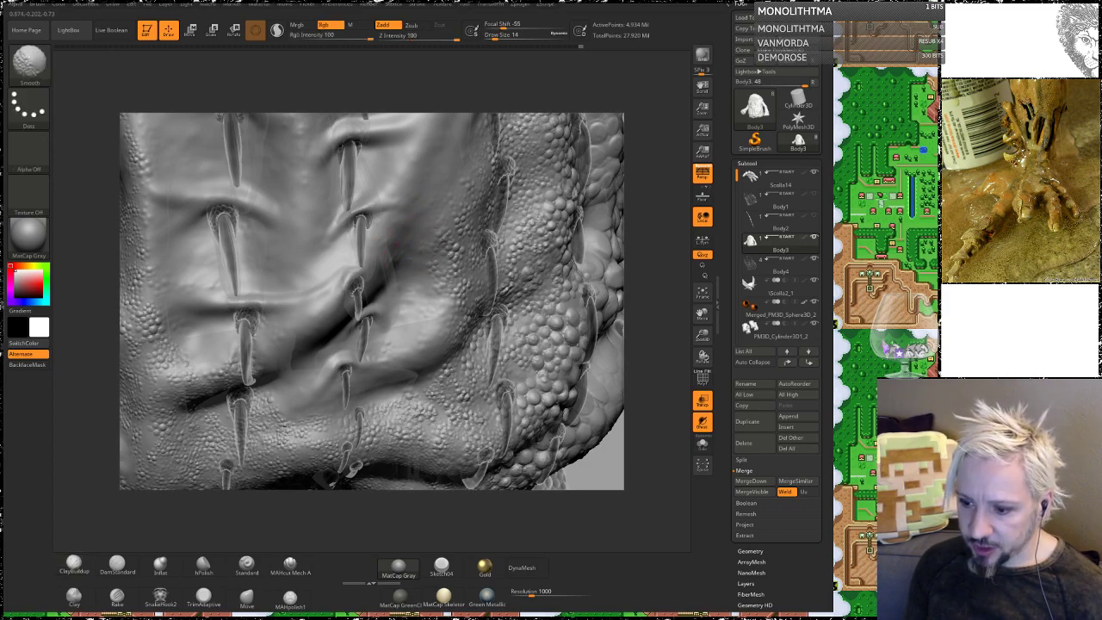
mouse_move(645, 166)
left_mouse_down()
mouse_move(594, 171)
mouse_move(604, 172)
left_mouse_up()
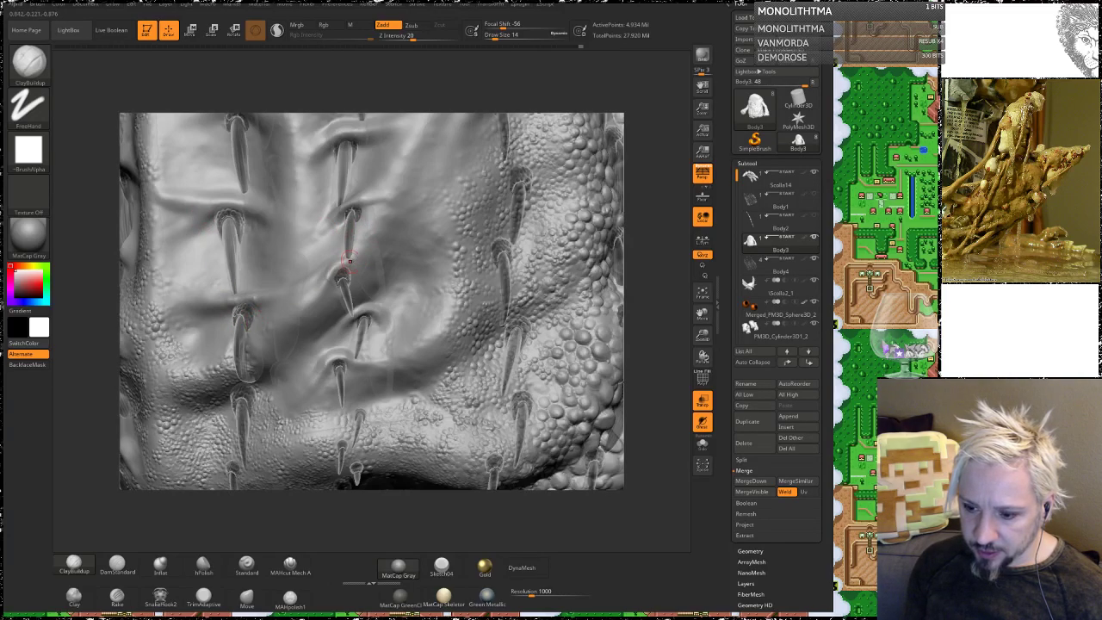
key("shift")
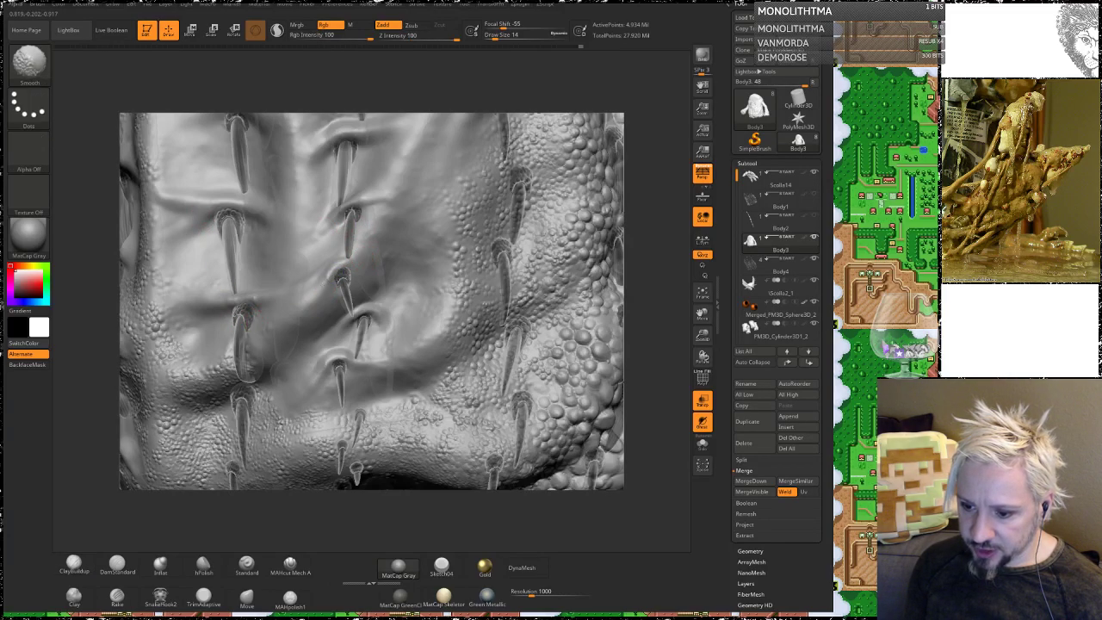
key("shift")
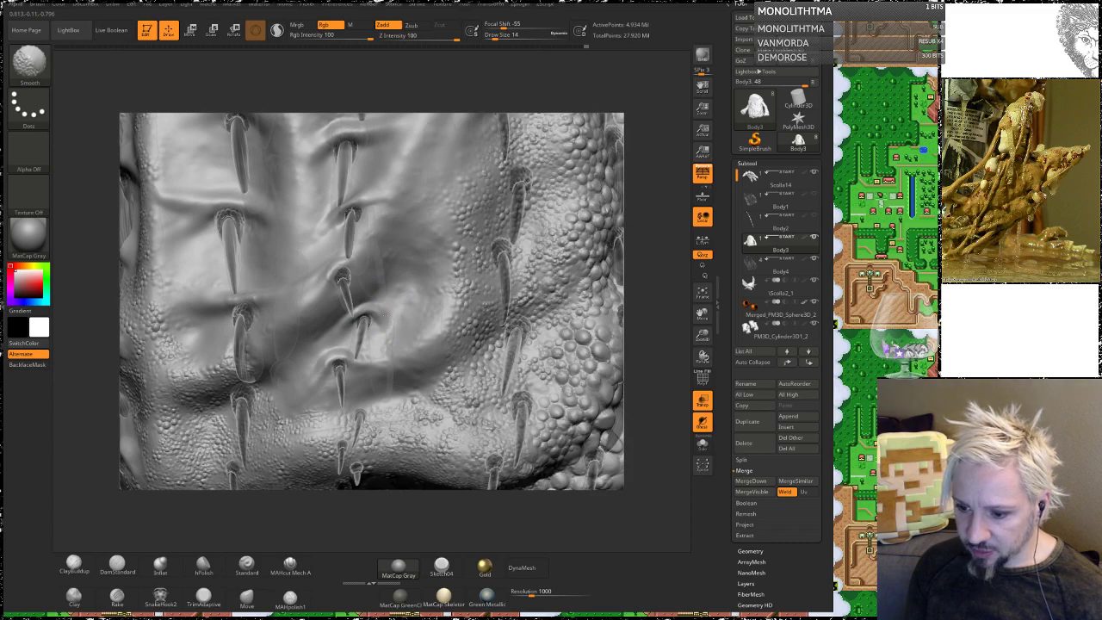
key("shift")
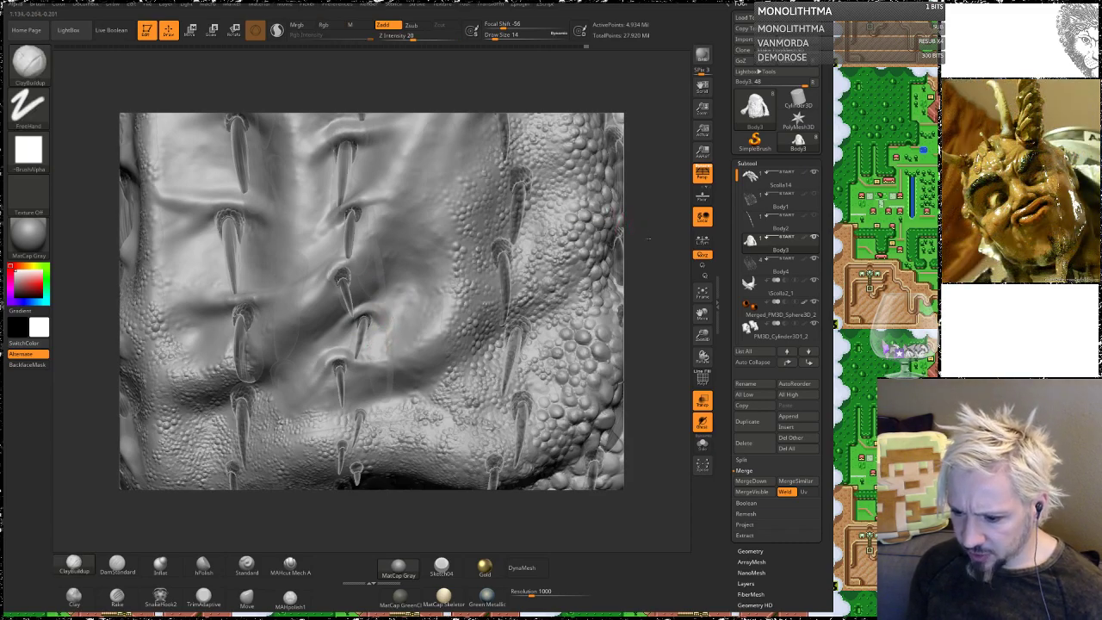
Step: Build an arched skin fold over a lower-belly spine base with ClayBuildup and smooth it into the surrounding skin
left_click_drag(648, 239, 641, 186)
key("shift")
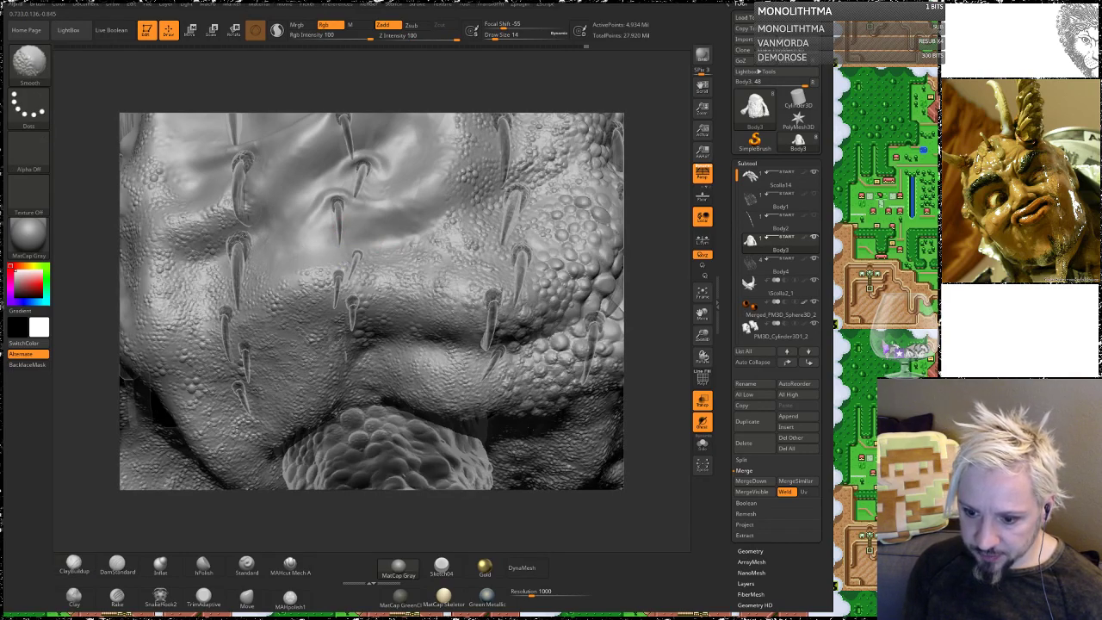
left_click_drag(212, 272, 202, 268, "shift")
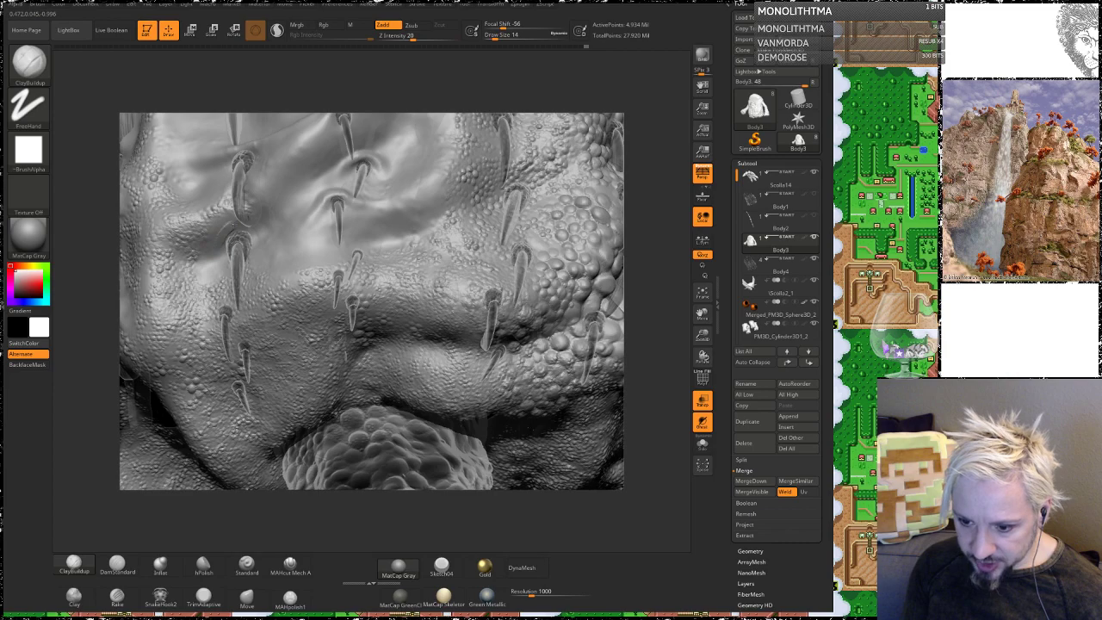
mouse_move(259, 241)
left_mouse_down()
mouse_move(241, 225)
mouse_move(217, 234)
mouse_move(257, 243)
left_mouse_up()
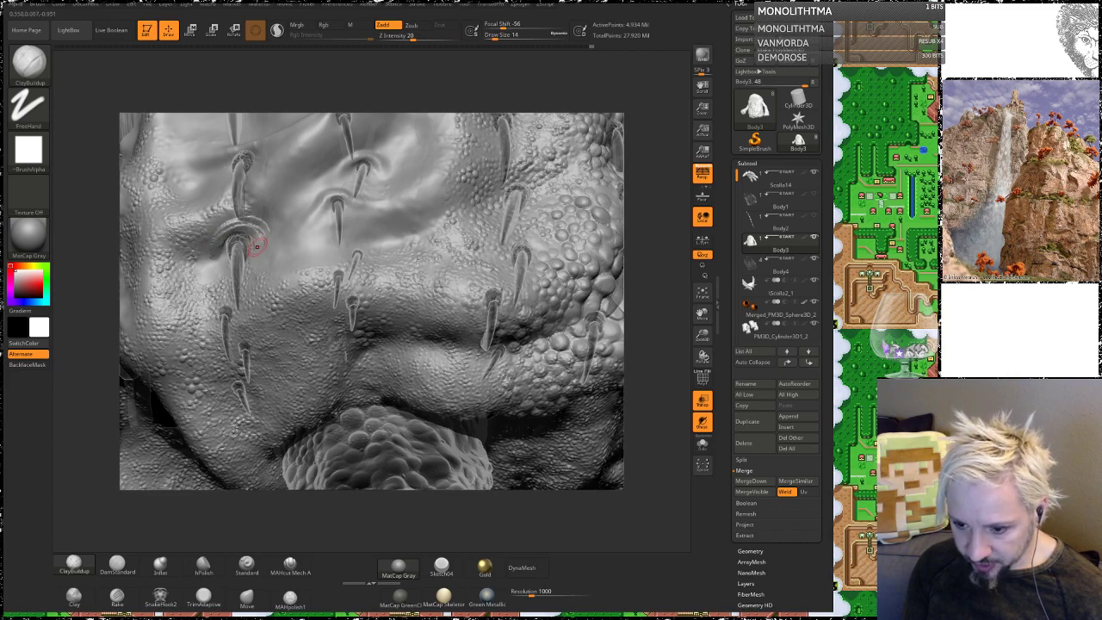
left_click_drag(91, 273, 123, 272)
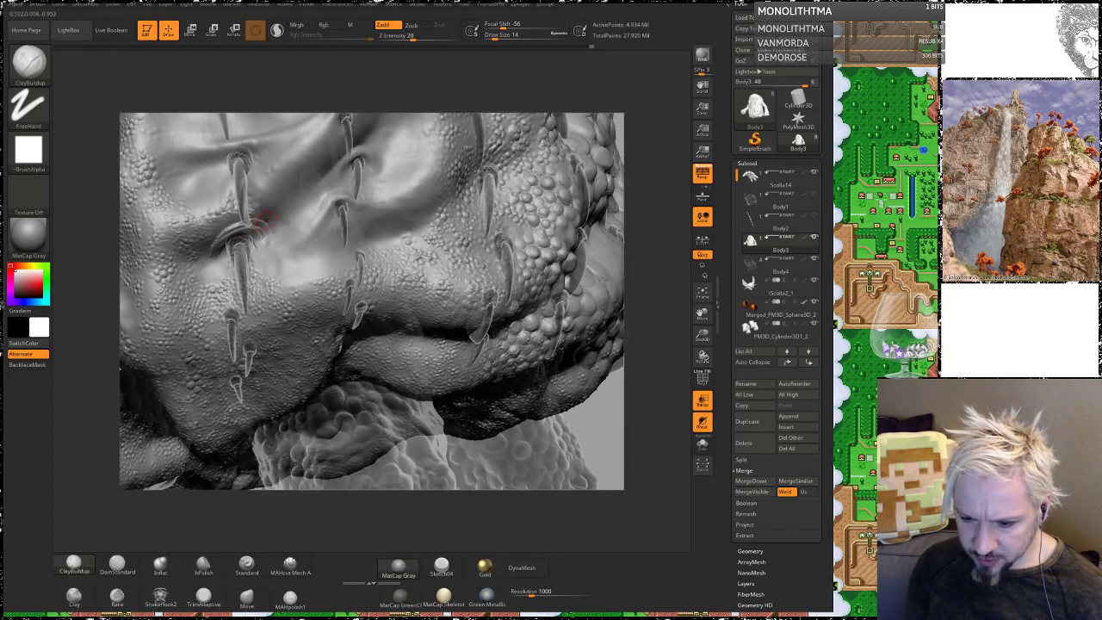
mouse_move(252, 229)
left_mouse_down()
mouse_move(217, 249)
mouse_move(227, 231)
mouse_move(257, 224)
left_mouse_up()
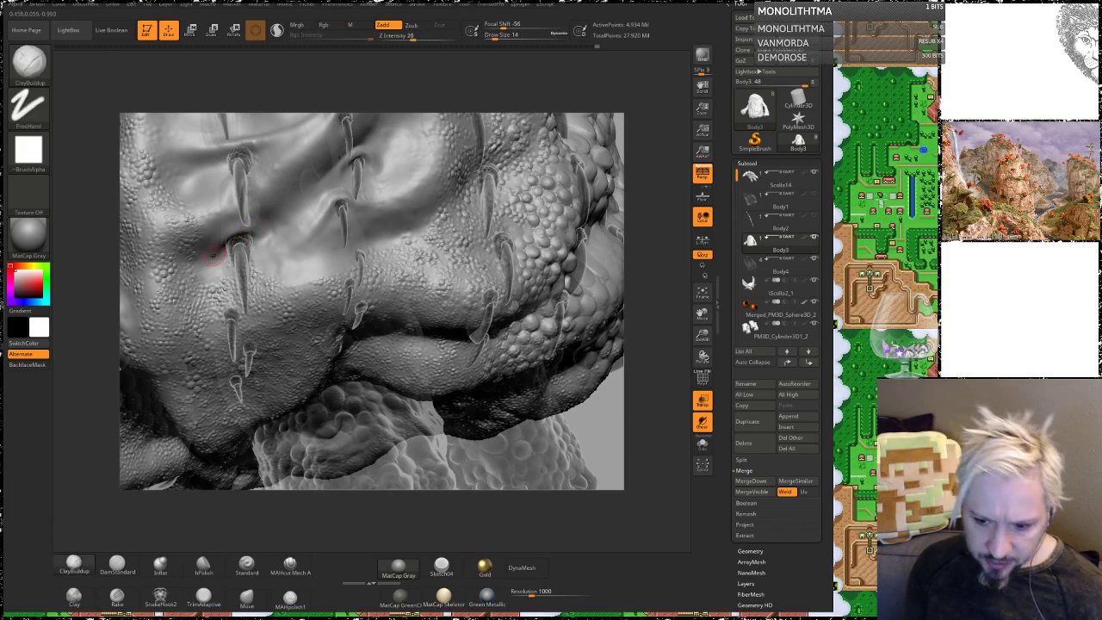
left_click_drag(217, 245, 250, 236)
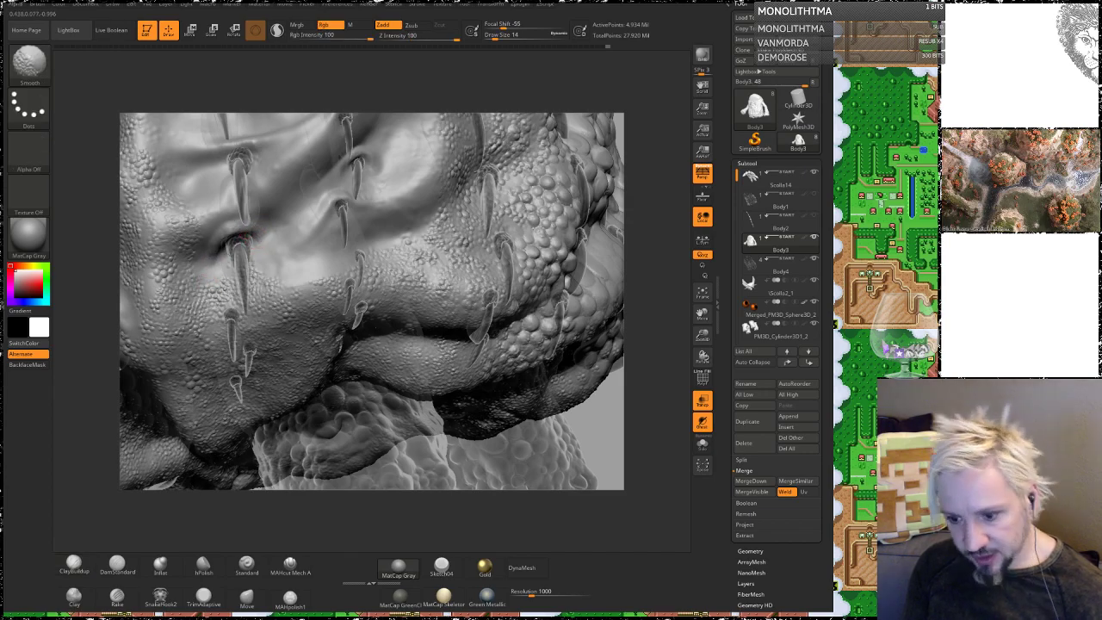
Step: Raise a fold over the next spine down the row and smooth the scaly skin around it and the lowest spines
mouse_move(248, 236)
right_mouse_down("alt")
mouse_move(331, 182)
mouse_move(349, 185)
right_mouse_up("alt")
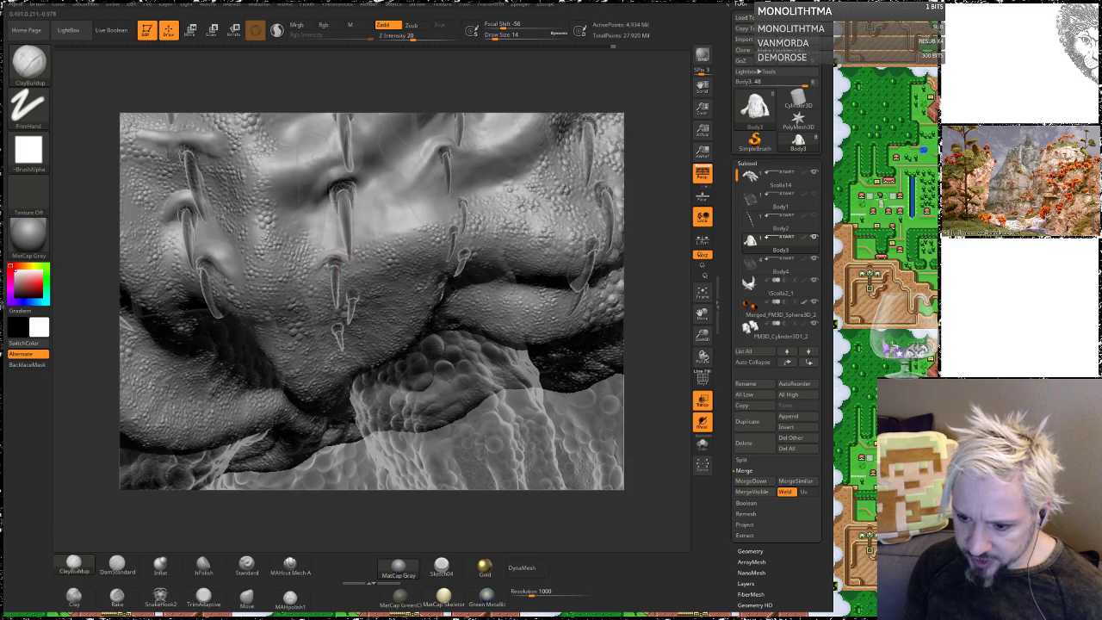
key("shift")
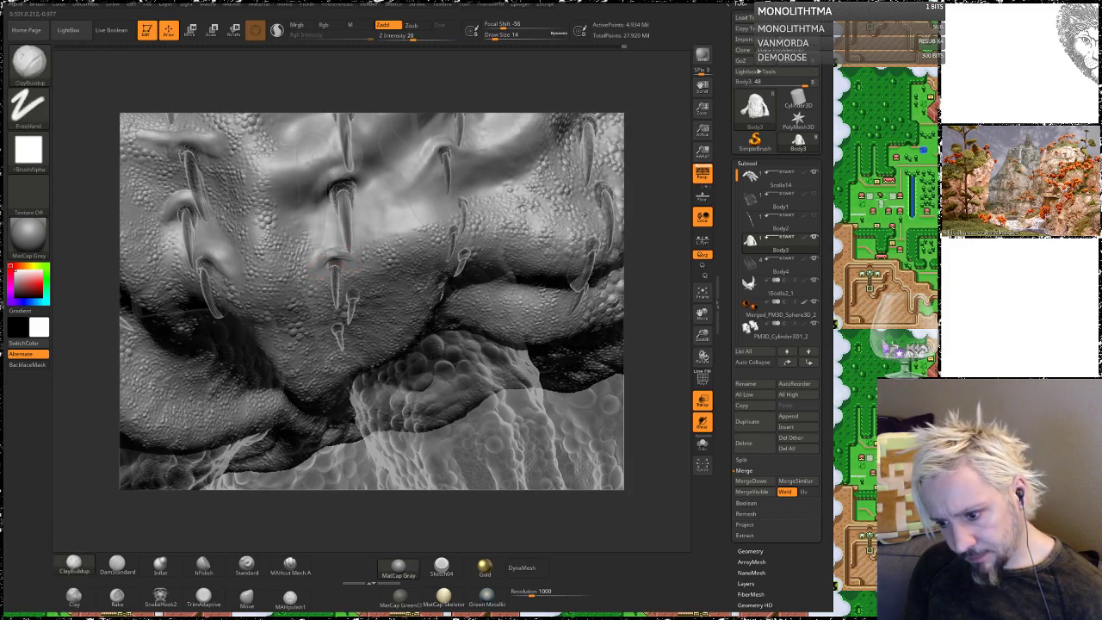
key("shift")
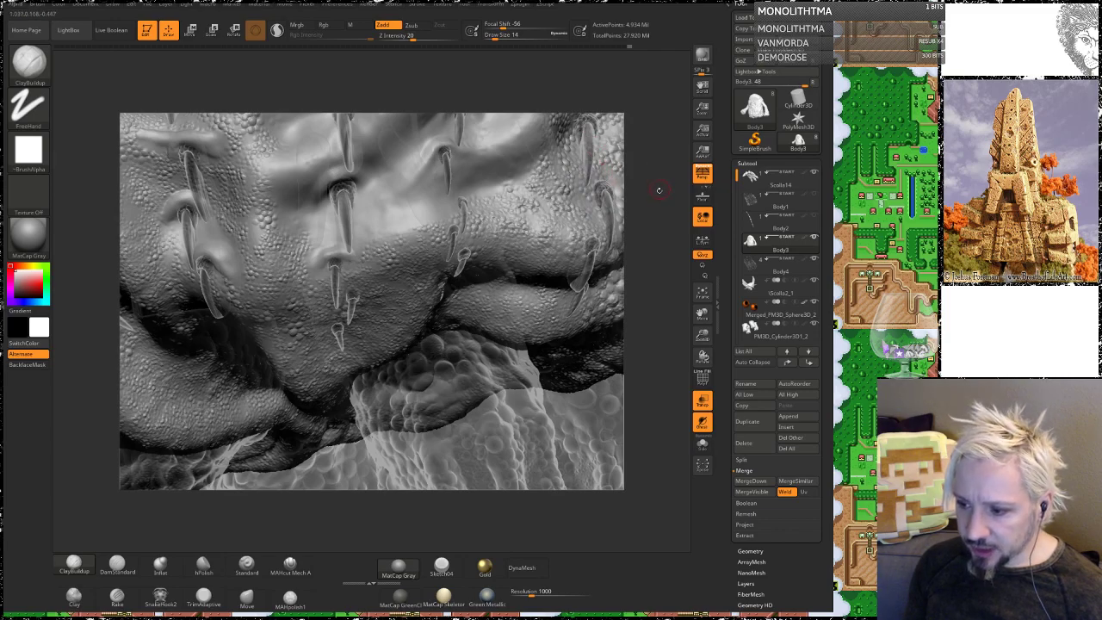
mouse_move(659, 190)
left_mouse_down("alt")
mouse_move(642, 256)
mouse_move(637, 247)
mouse_move(637, 298)
left_mouse_up("alt")
mouse_move(307, 250)
left_mouse_down()
mouse_move(296, 267)
mouse_move(346, 265)
left_mouse_up()
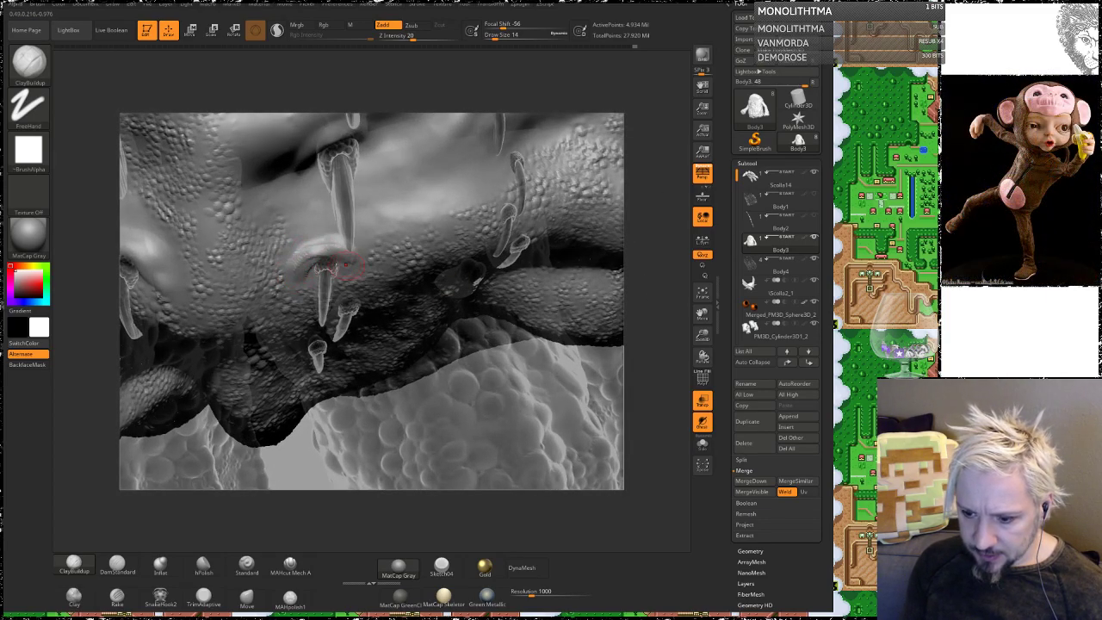
key("shift")
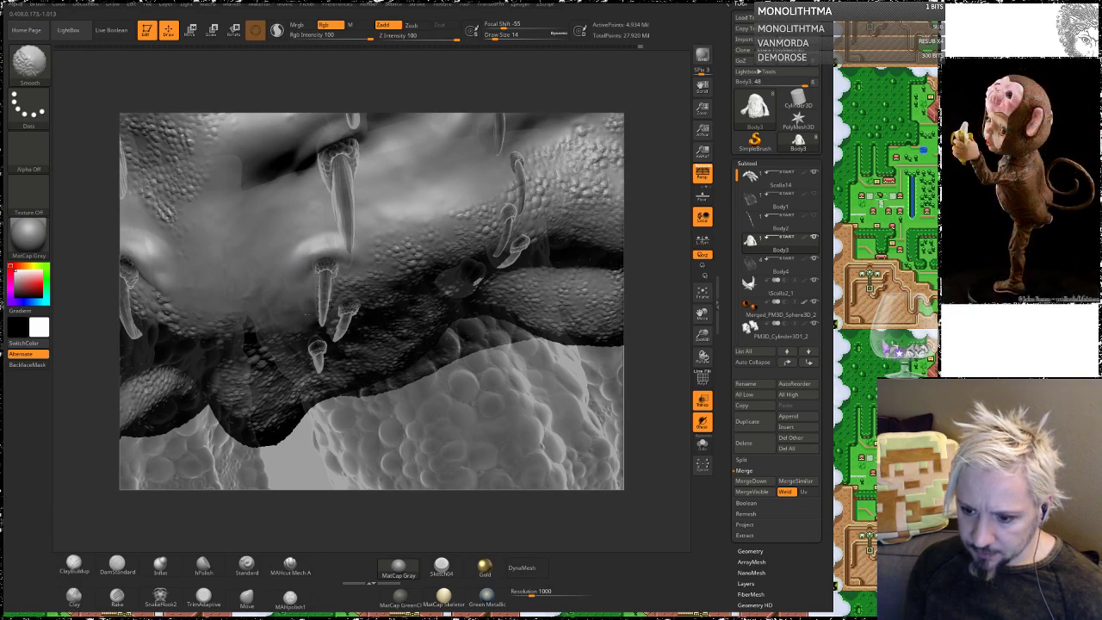
left_click_drag(634, 192, 636, 105)
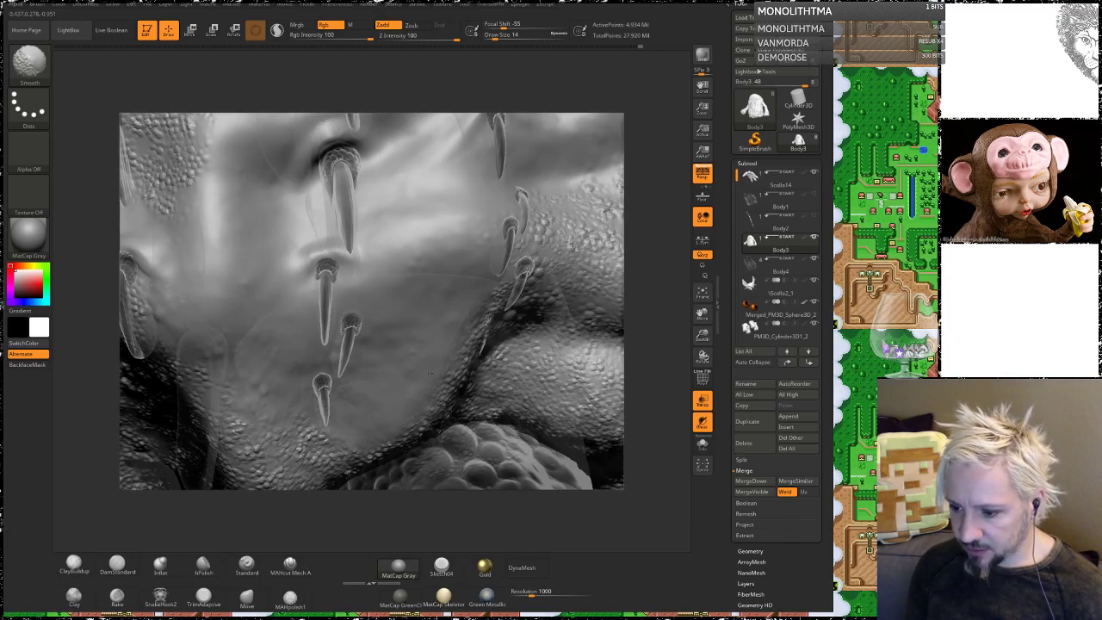
Step: Shape an arched fold over a lower spine in the neighbouring row with ClayBuildup and Standard, extending its crease sideways and softening it
mouse_move(641, 207)
left_mouse_down("alt")
mouse_move(561, 243)
mouse_move(439, 274)
left_mouse_up("alt")
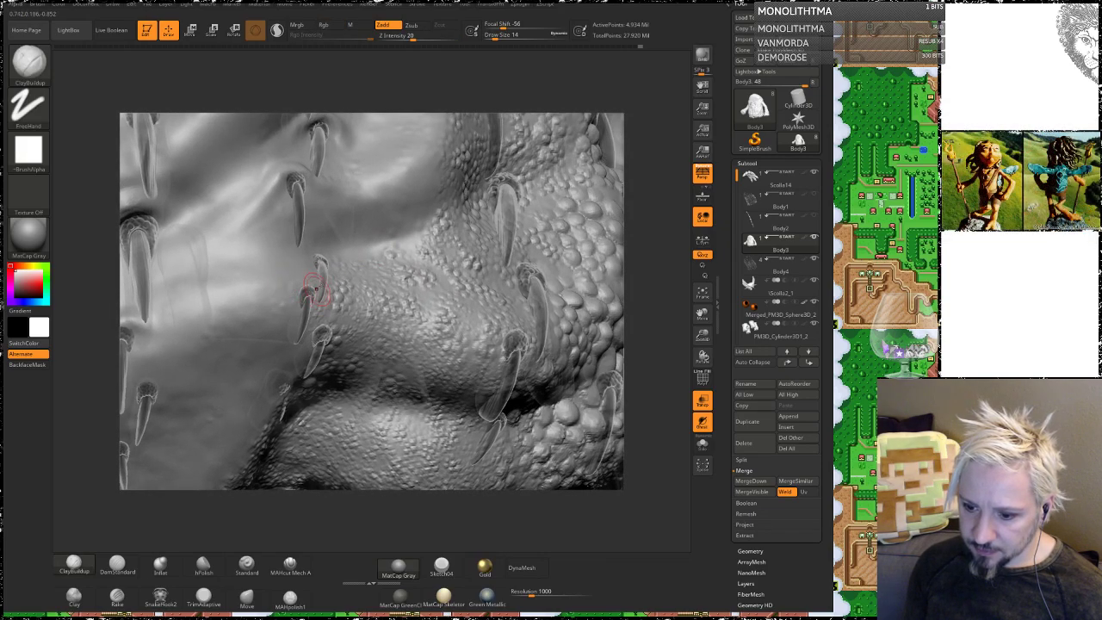
mouse_move(650, 223)
left_mouse_down()
mouse_move(656, 246)
mouse_move(636, 291)
left_mouse_up()
left_click(246, 565)
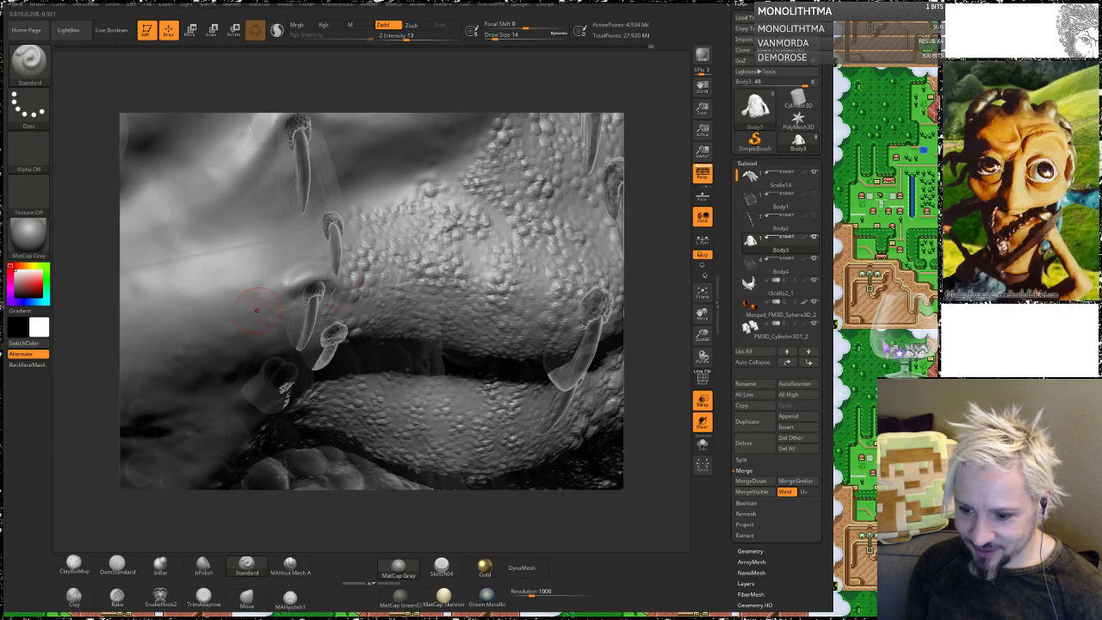
key("shift")
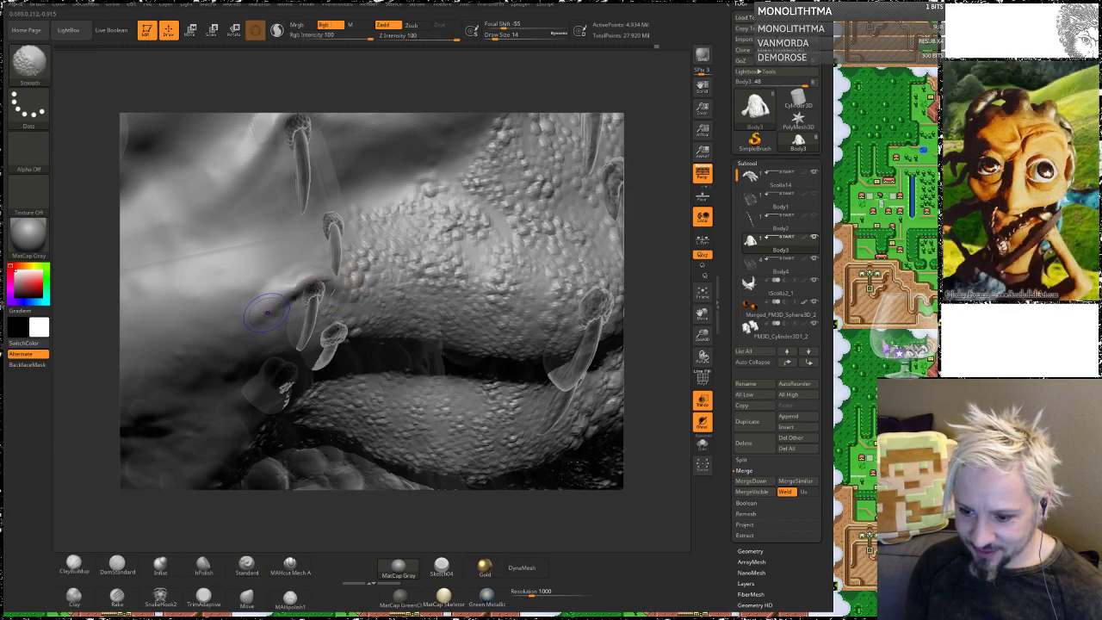
mouse_move(267, 314)
left_mouse_down("shift")
mouse_move(347, 278)
mouse_move(265, 303)
mouse_move(320, 273)
mouse_move(263, 315)
left_mouse_up("shift")
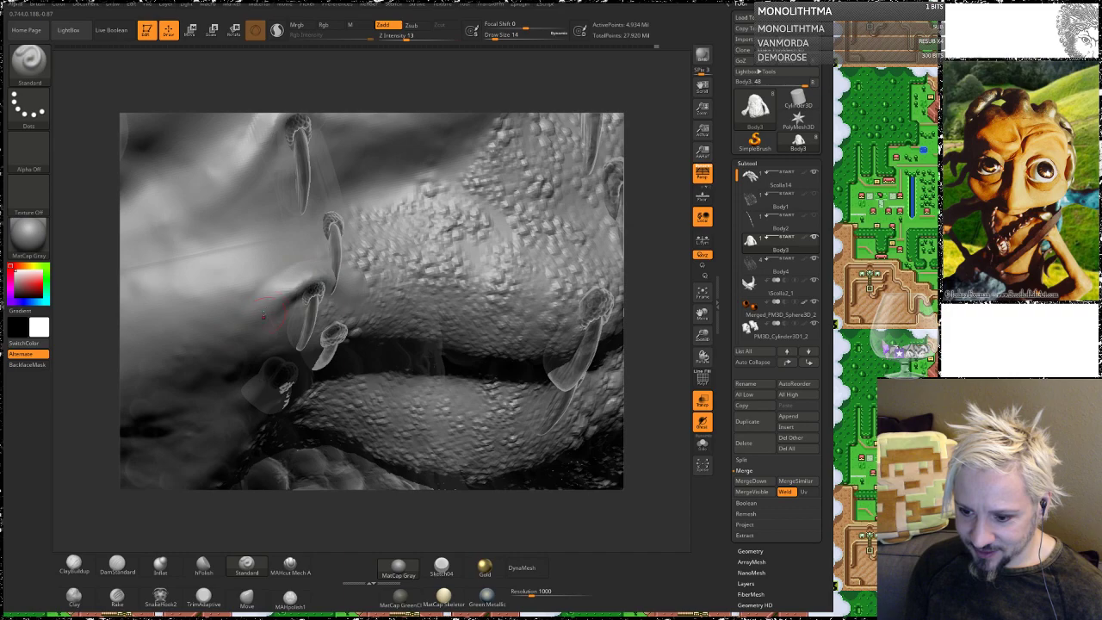
key("shift")
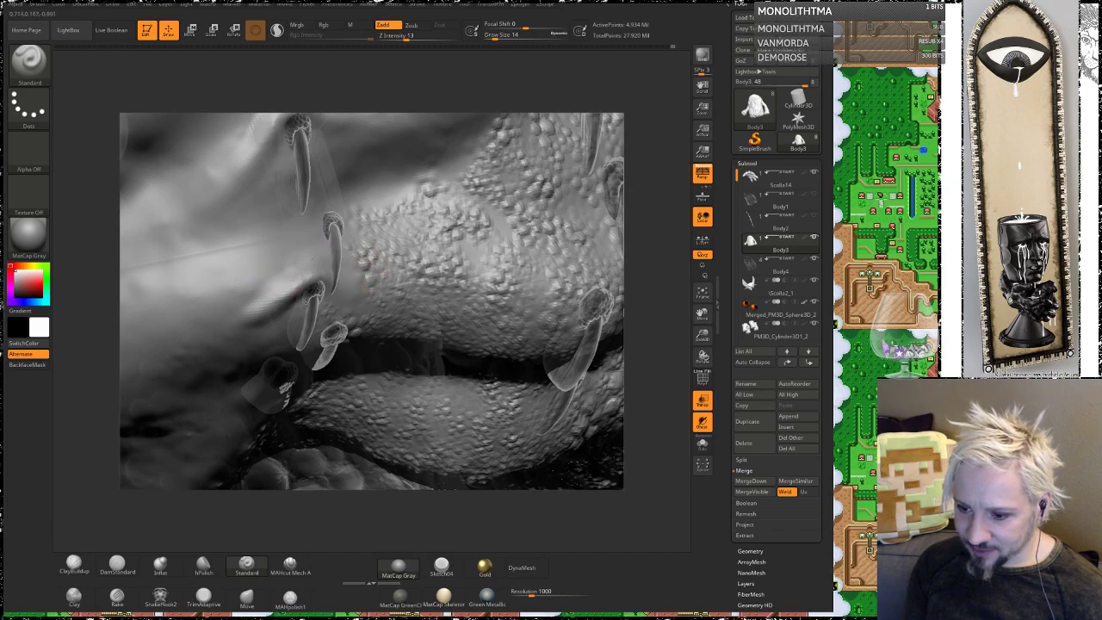
Step: Smooth away the scales between this row's lower spines and the next row, including the skin beside the crease below
key("shift")
mouse_move(357, 231)
left_mouse_down("shift")
mouse_move(394, 243)
mouse_move(422, 226)
mouse_move(444, 246)
mouse_move(482, 226)
left_mouse_up("shift")
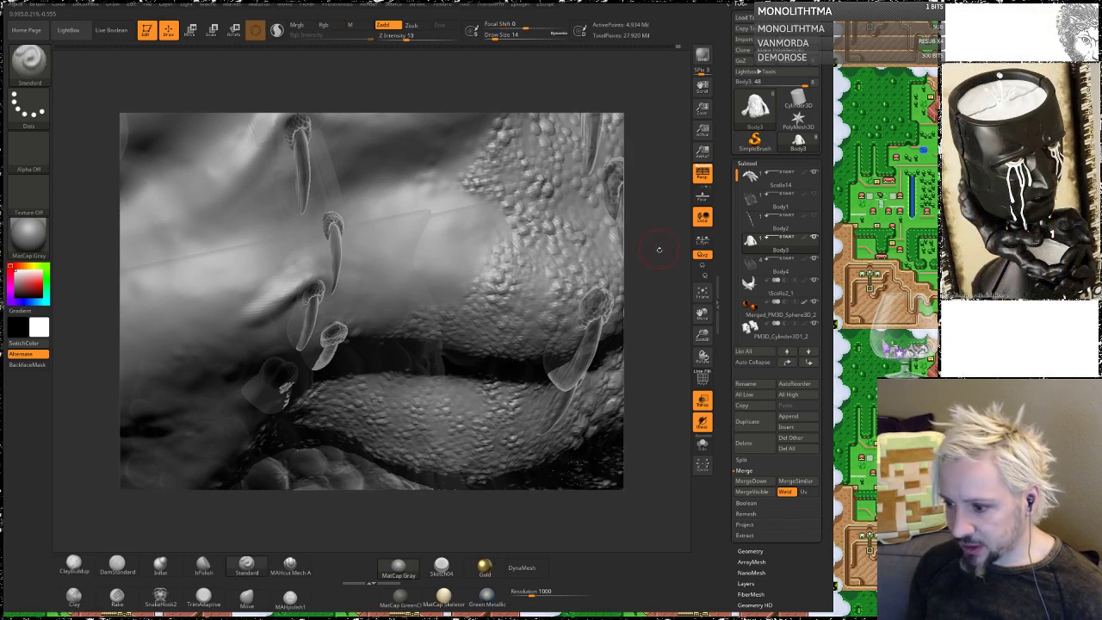
left_click_drag(659, 249, 598, 239)
key("shift")
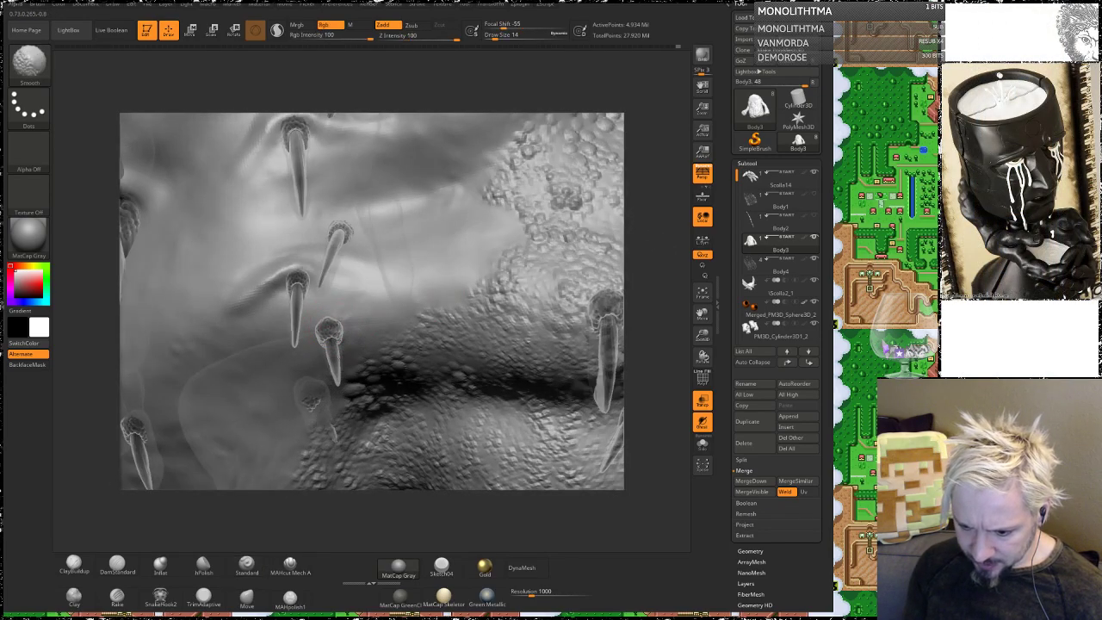
left_click_drag(338, 430, 434, 320, "shift")
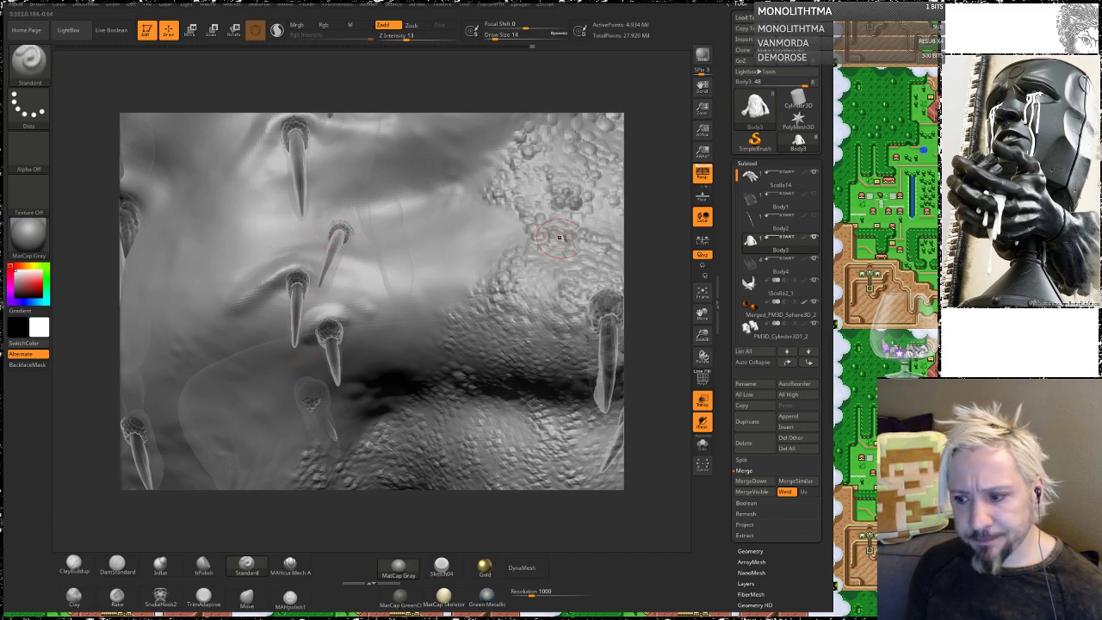
Step: Strengthen the fold over the row's second-lowest spine and sculpt a curved fold around the lowest spine base with the Standard brush
mouse_move(635, 205)
left_mouse_down()
mouse_move(661, 216)
mouse_move(647, 223)
left_mouse_up()
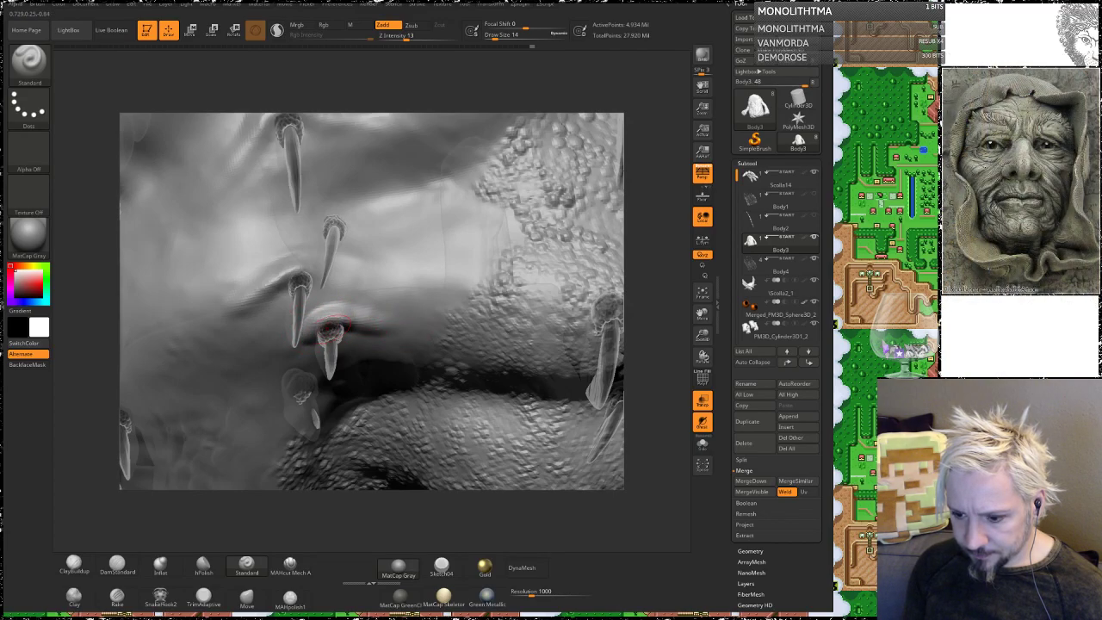
mouse_move(668, 306)
left_mouse_down()
mouse_move(649, 229)
mouse_move(627, 220)
left_mouse_up()
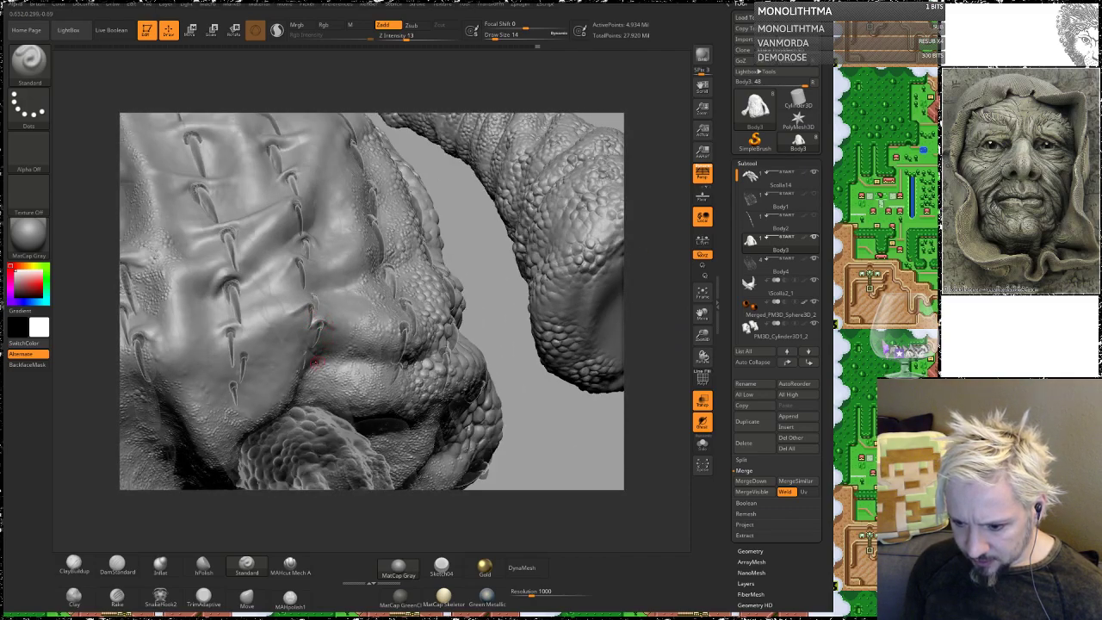
mouse_move(492, 341)
left_mouse_down("alt")
mouse_move(470, 281)
mouse_move(530, 414)
left_mouse_up("alt")
left_click_drag(634, 336, 616, 227)
left_click_drag(257, 393, 238, 414, "shift")
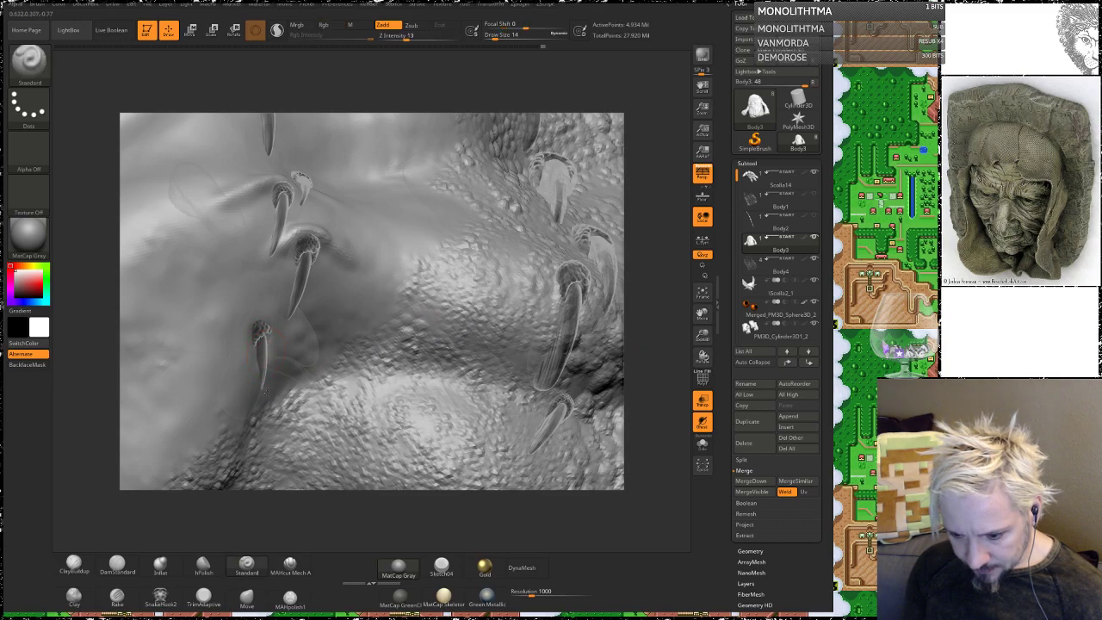
left_click_drag(259, 361, 247, 432)
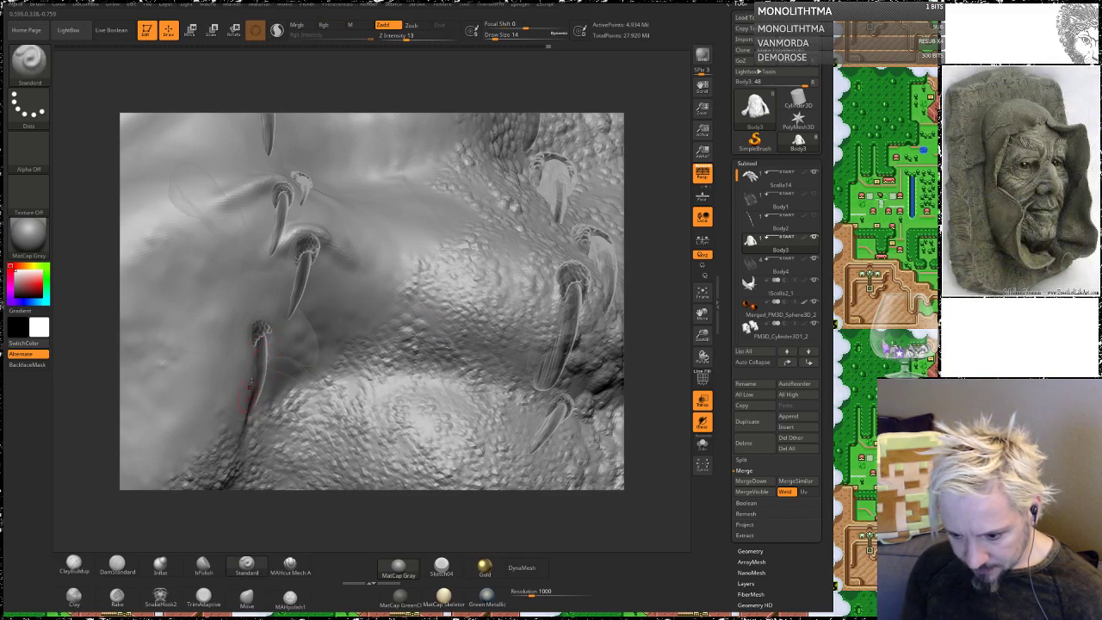
mouse_move(248, 346)
left_mouse_down()
mouse_move(254, 323)
mouse_move(268, 337)
left_mouse_up()
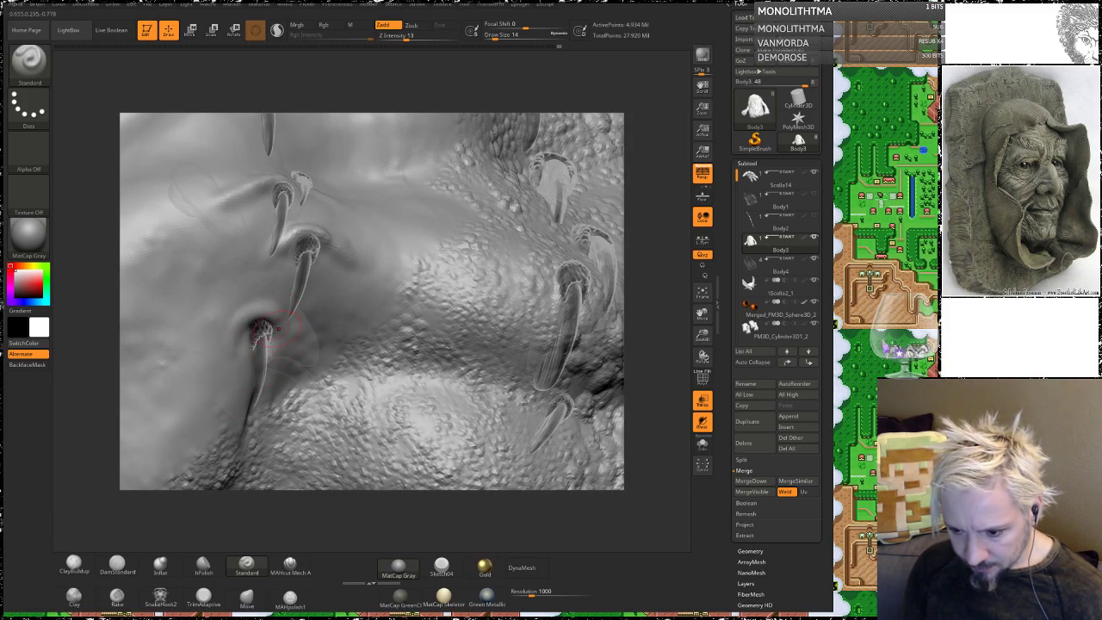
key("shift")
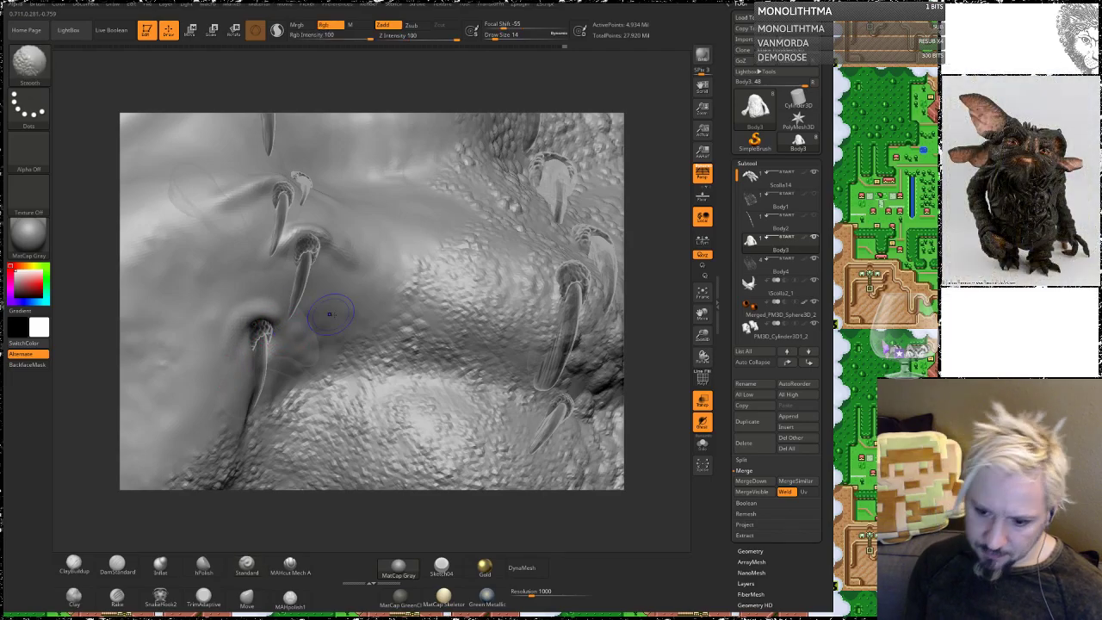
Step: Smooth the scaly skin from these lower spines across to the outer row and over the bulge beneath them
mouse_move(649, 185)
left_mouse_down()
mouse_move(644, 251)
mouse_move(671, 262)
mouse_move(649, 288)
left_mouse_up()
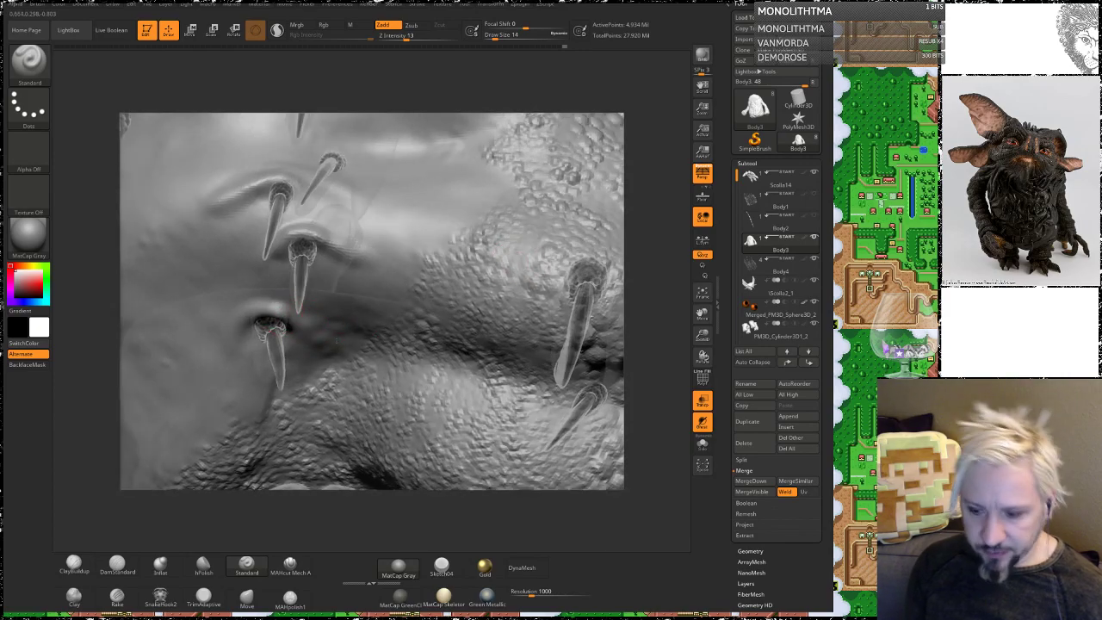
key("shift")
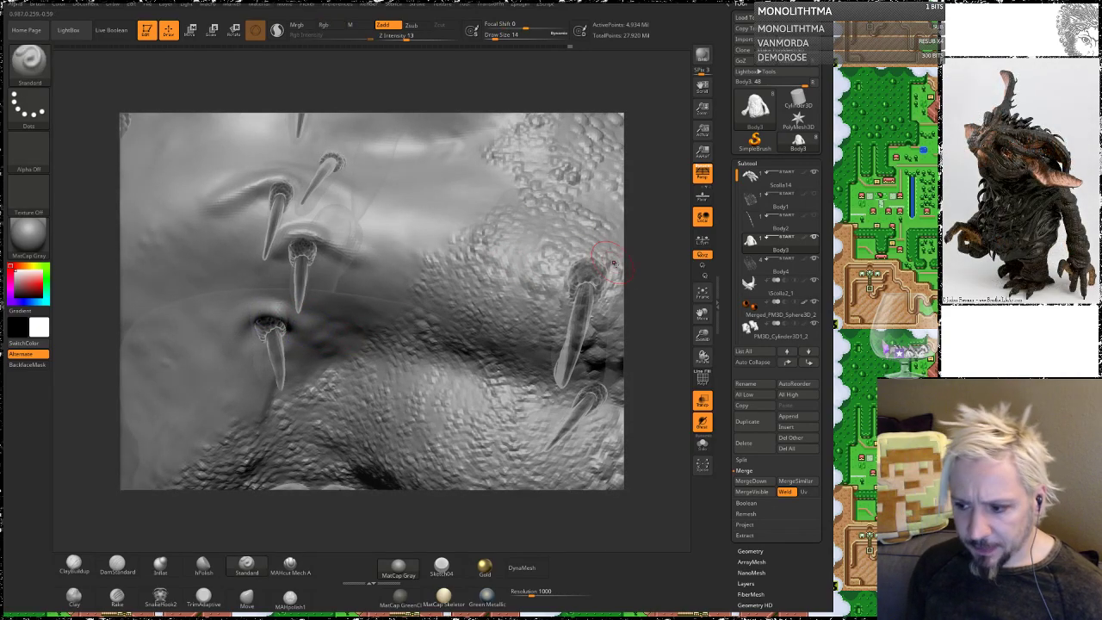
left_click_drag(425, 286, 464, 239, "shift")
mouse_move(507, 195)
left_mouse_down("shift")
mouse_move(473, 305)
mouse_move(503, 311)
mouse_move(564, 213)
mouse_move(495, 170)
mouse_move(533, 131)
mouse_move(552, 188)
left_mouse_up("shift")
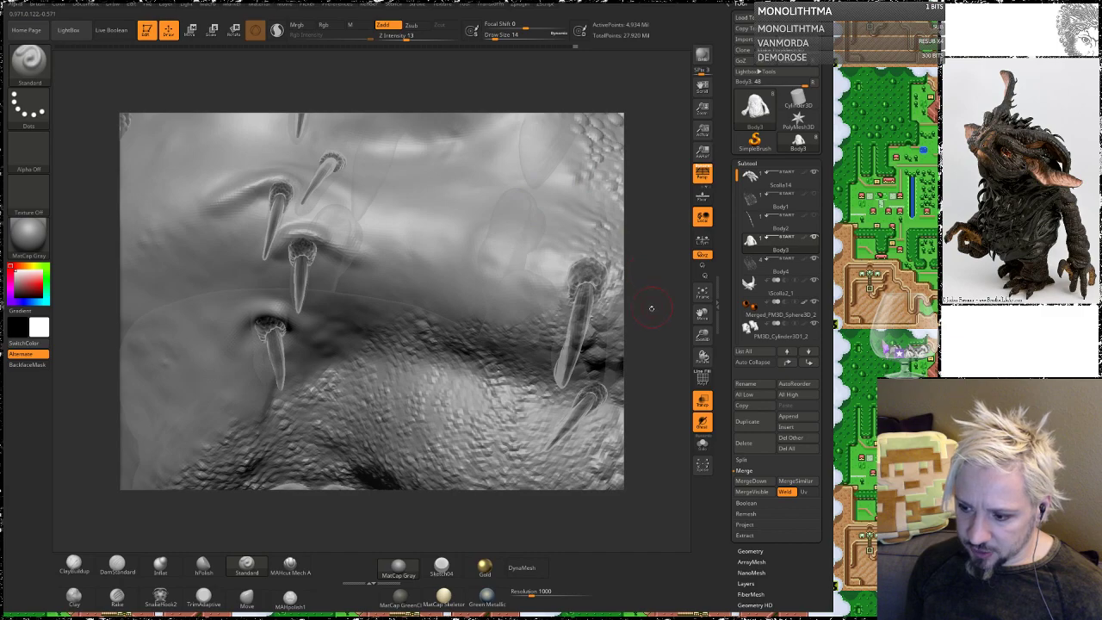
left_click_drag(651, 307, 668, 164, "alt")
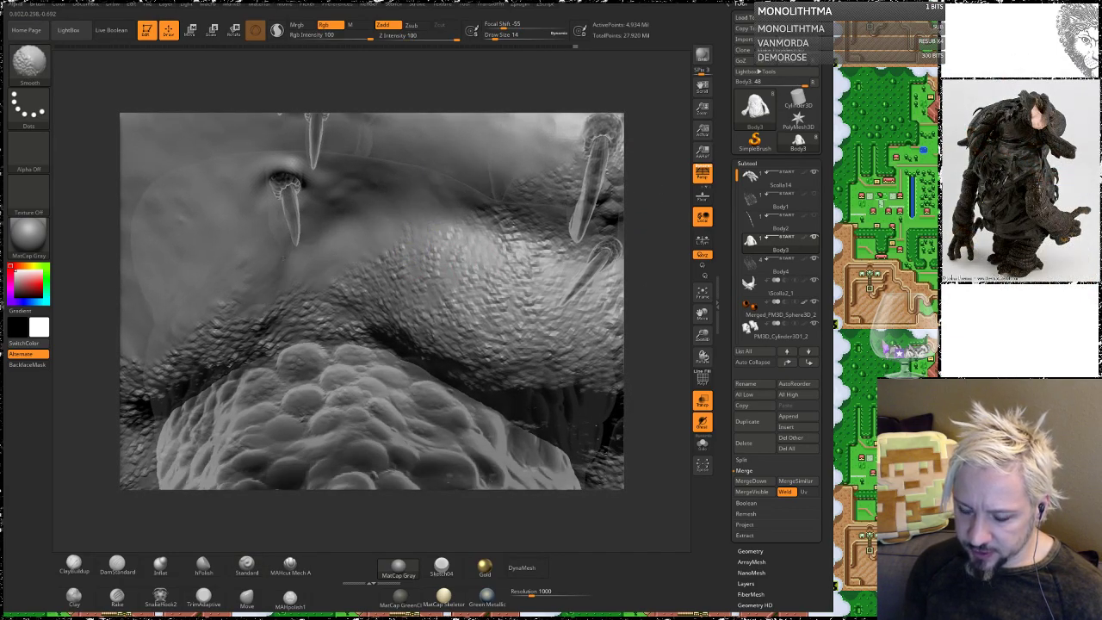
mouse_move(249, 332)
left_mouse_down("shift")
mouse_move(441, 241)
mouse_move(429, 272)
left_mouse_up("shift")
Step: Build up the skin fold over the row's second-lowest spine base with ClayBuildup and soften it into the surrounding skin
mouse_move(659, 176)
left_mouse_down()
mouse_move(663, 151)
mouse_move(651, 164)
mouse_move(793, 243)
left_mouse_up()
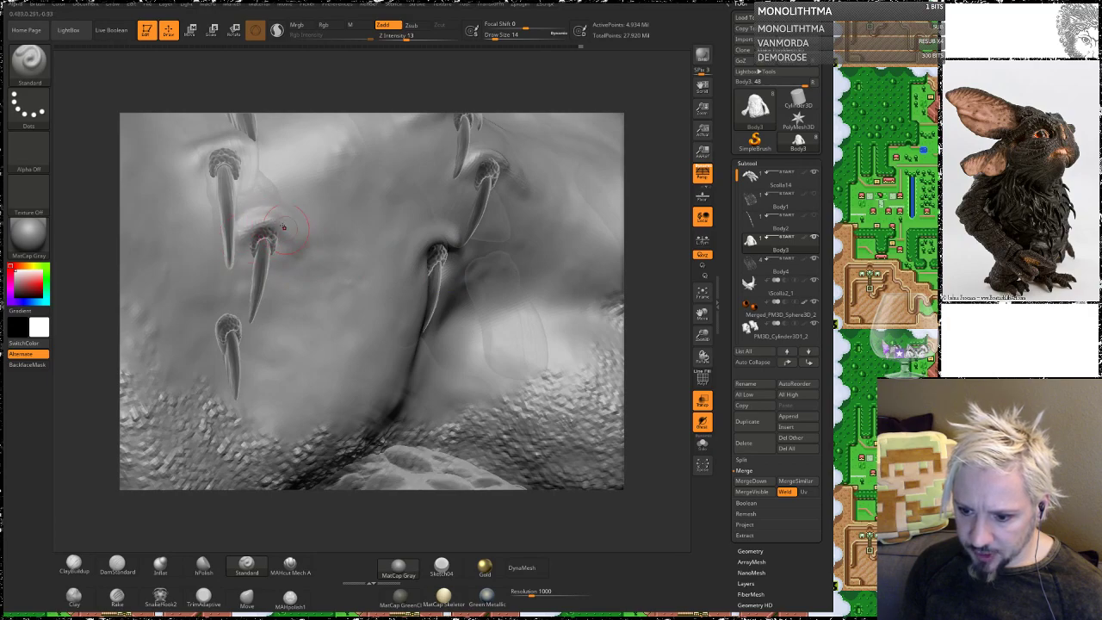
left_click(74, 564)
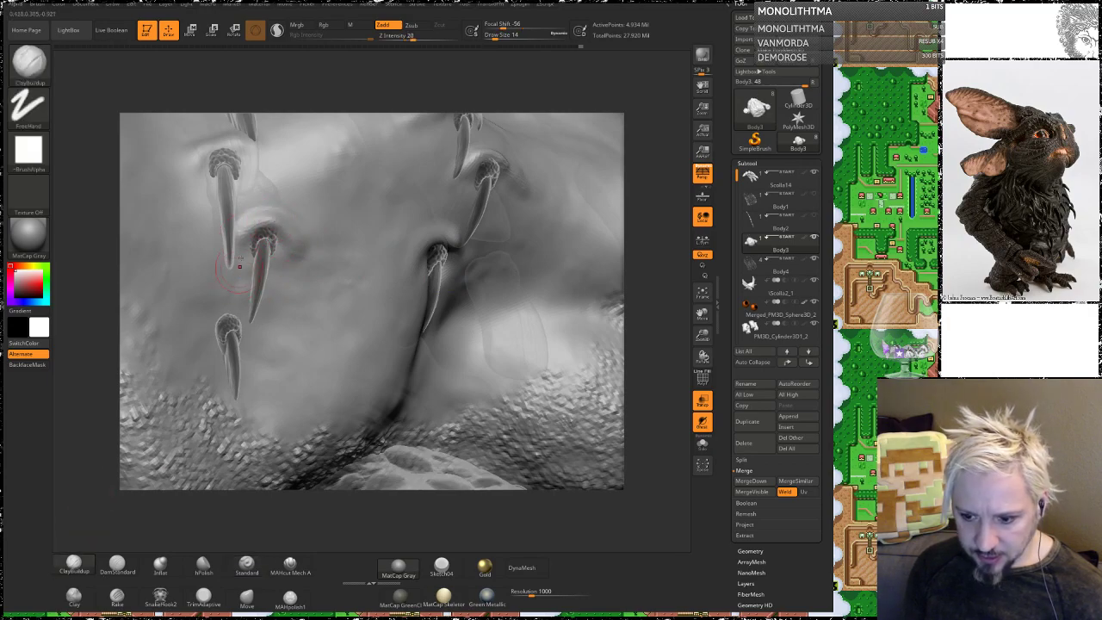
mouse_move(258, 233)
left_mouse_down()
mouse_move(215, 248)
mouse_move(292, 231)
mouse_move(304, 253)
left_mouse_up()
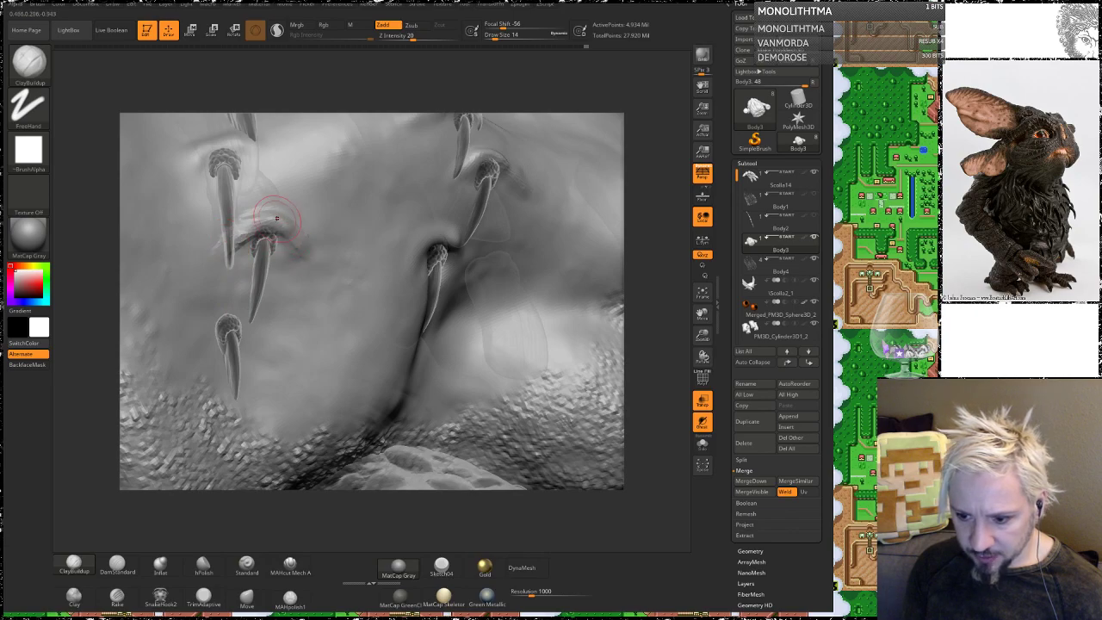
left_click_drag(272, 214, 309, 258)
key("shift")
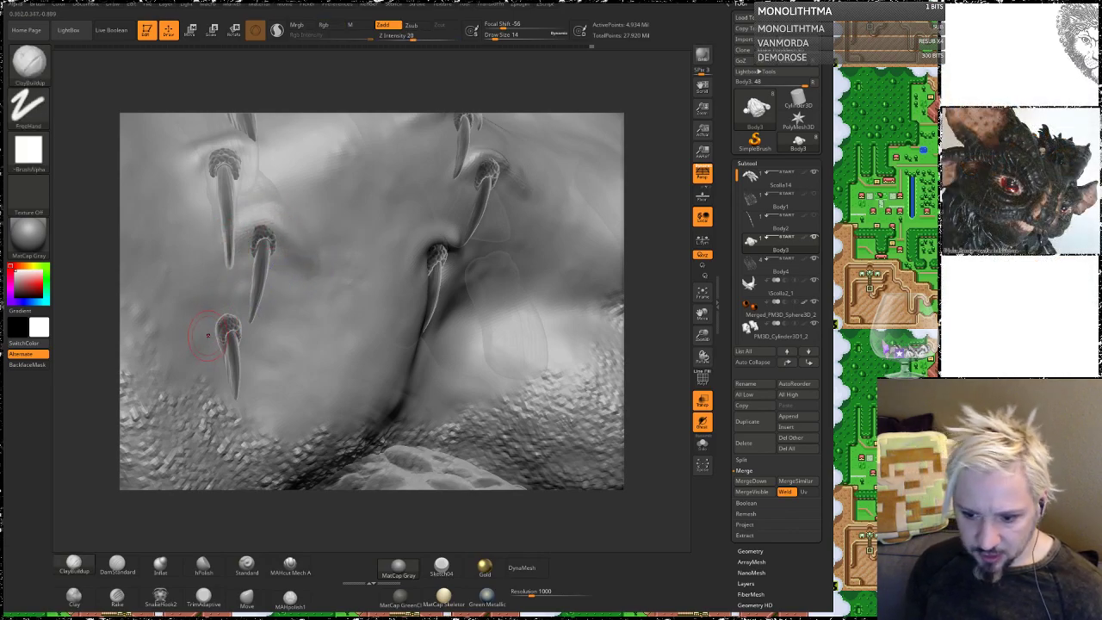
Step: Sculpt an arched fold over the row's lowest spine base with ClayBuildup and extend its ridge sideways across the belly
left_click_drag(205, 322, 243, 313)
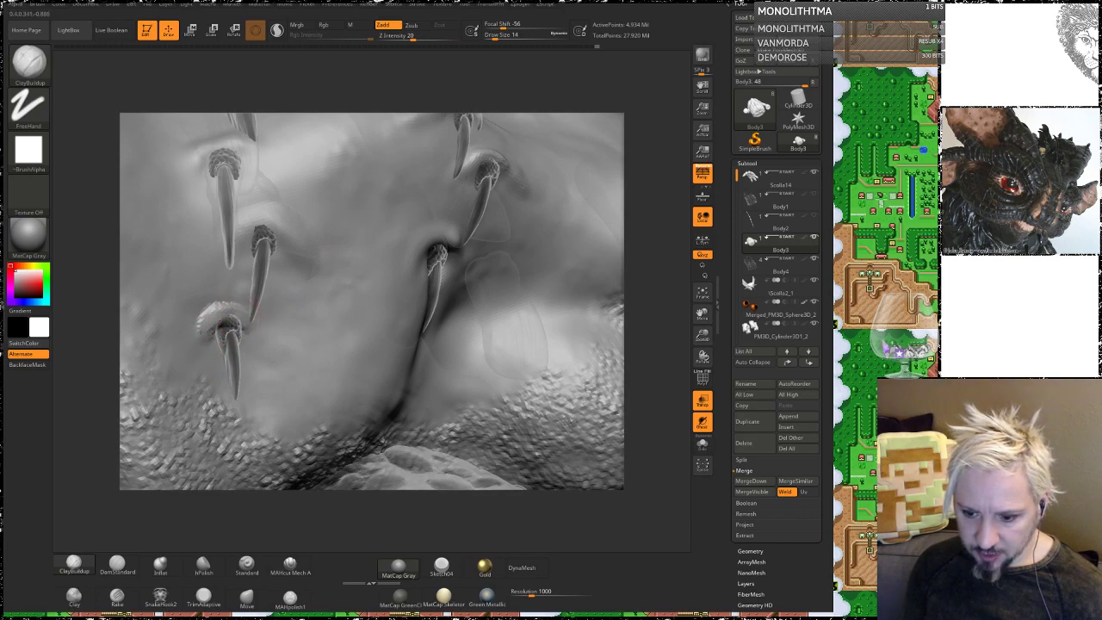
left_click_drag(210, 346, 252, 329)
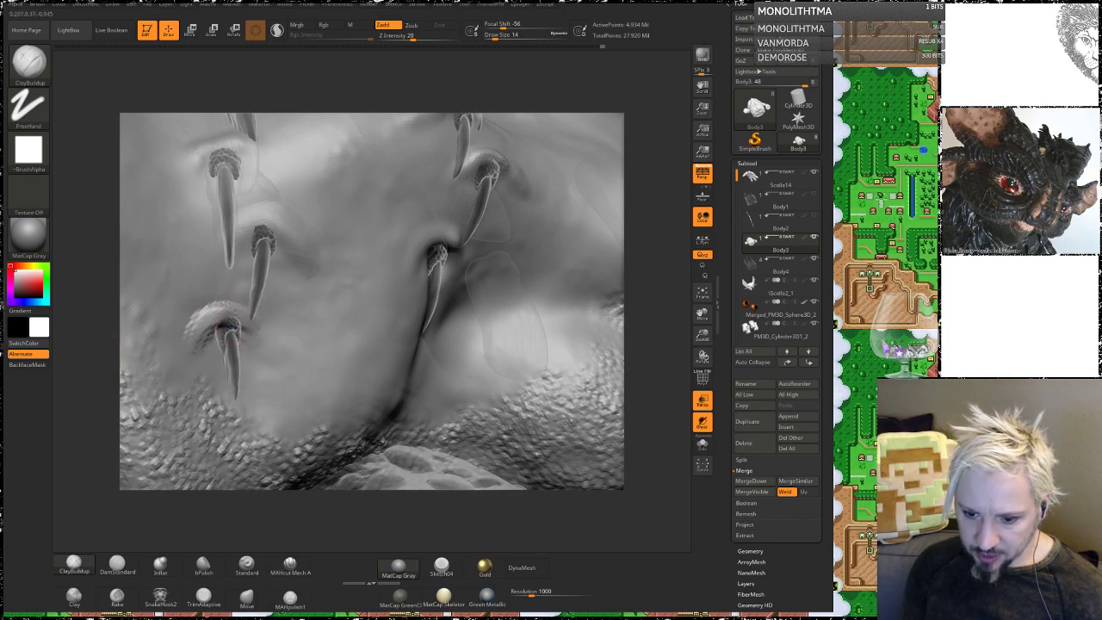
left_click_drag(91, 351, 240, 285, "alt")
mouse_move(625, 93)
left_mouse_down()
mouse_move(586, 62)
mouse_move(594, 65)
left_mouse_up()
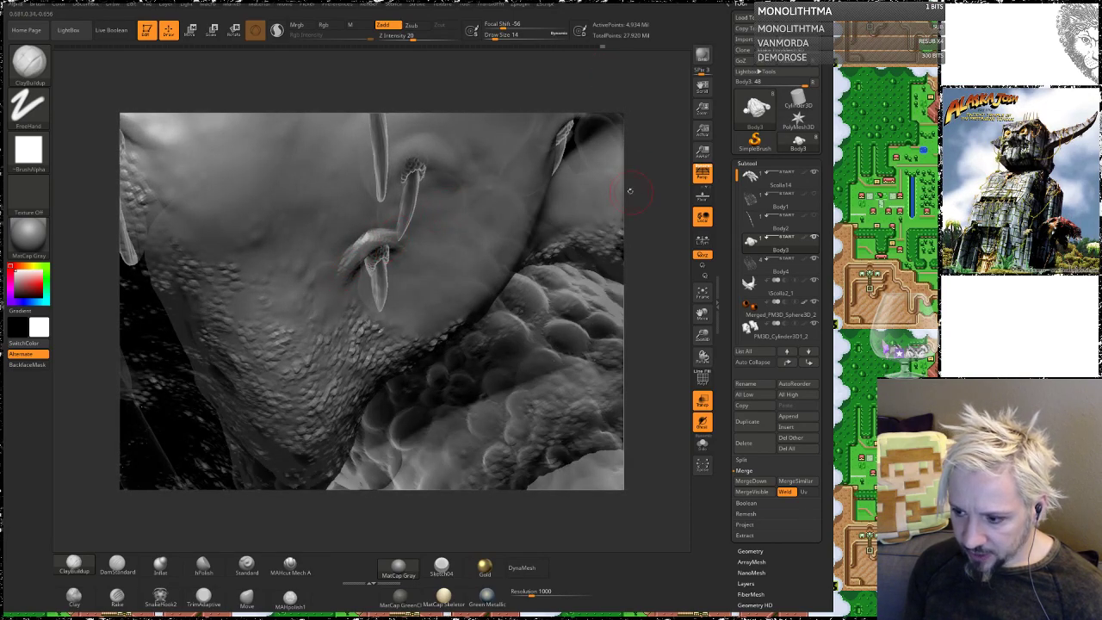
mouse_move(629, 190)
left_mouse_down()
mouse_move(409, 242)
mouse_move(475, 241)
left_mouse_up()
mouse_move(405, 245)
left_mouse_down()
mouse_move(484, 247)
mouse_move(370, 237)
mouse_move(479, 245)
left_mouse_up()
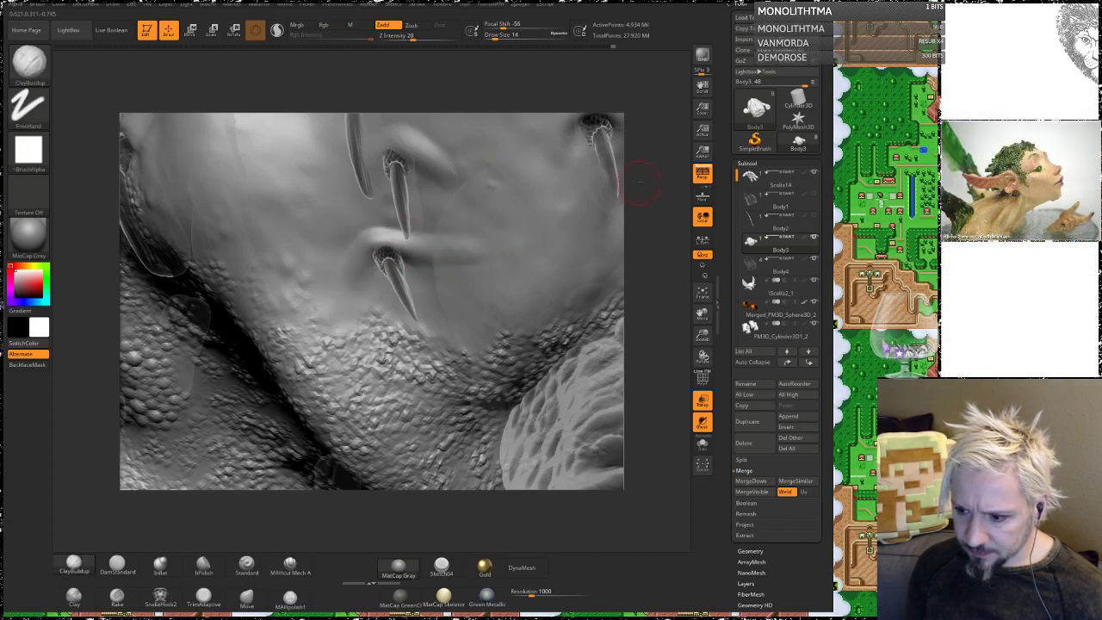
left_click_drag(641, 182, 372, 157)
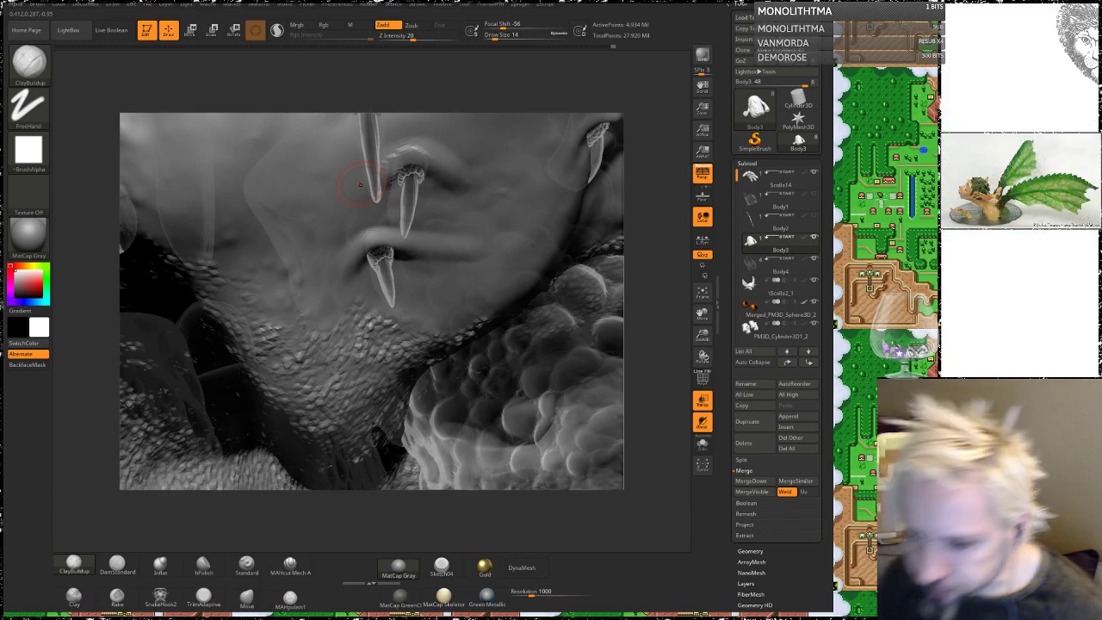
Step: Soften the fold over the second-lowest spine and build up the arch around the base of the spine above it
left_click_drag(413, 97, 416, 229, "alt")
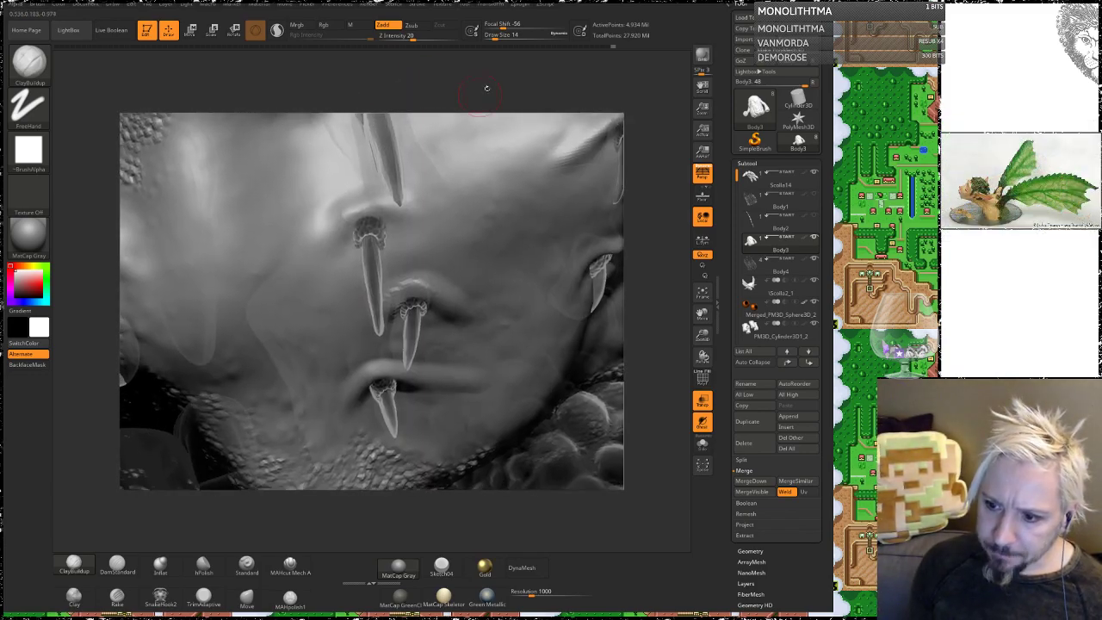
left_click_drag(504, 79, 506, 53)
left_click_drag(416, 279, 426, 272, "shift")
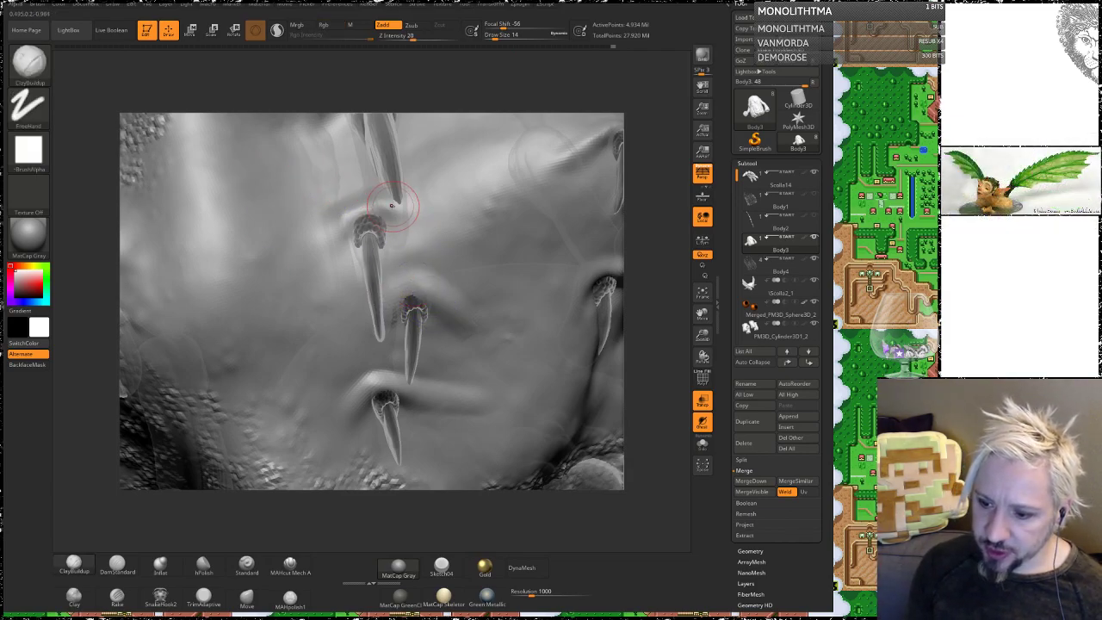
key("shift")
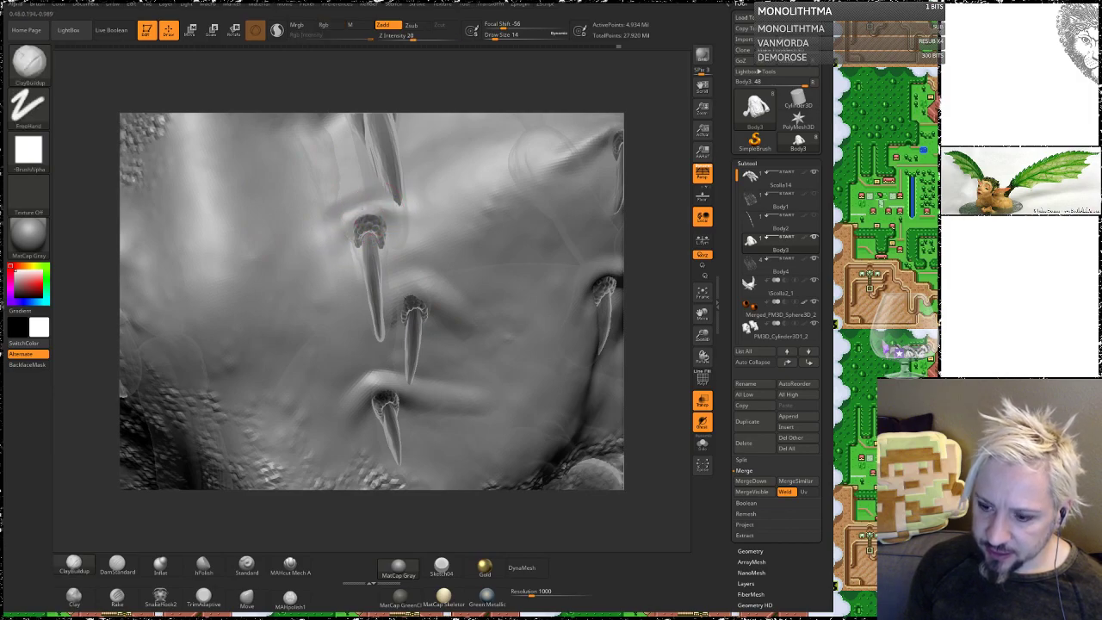
mouse_move(369, 222)
left_mouse_down()
mouse_move(396, 229)
mouse_move(339, 225)
mouse_move(322, 256)
mouse_move(396, 224)
mouse_move(344, 231)
left_mouse_up()
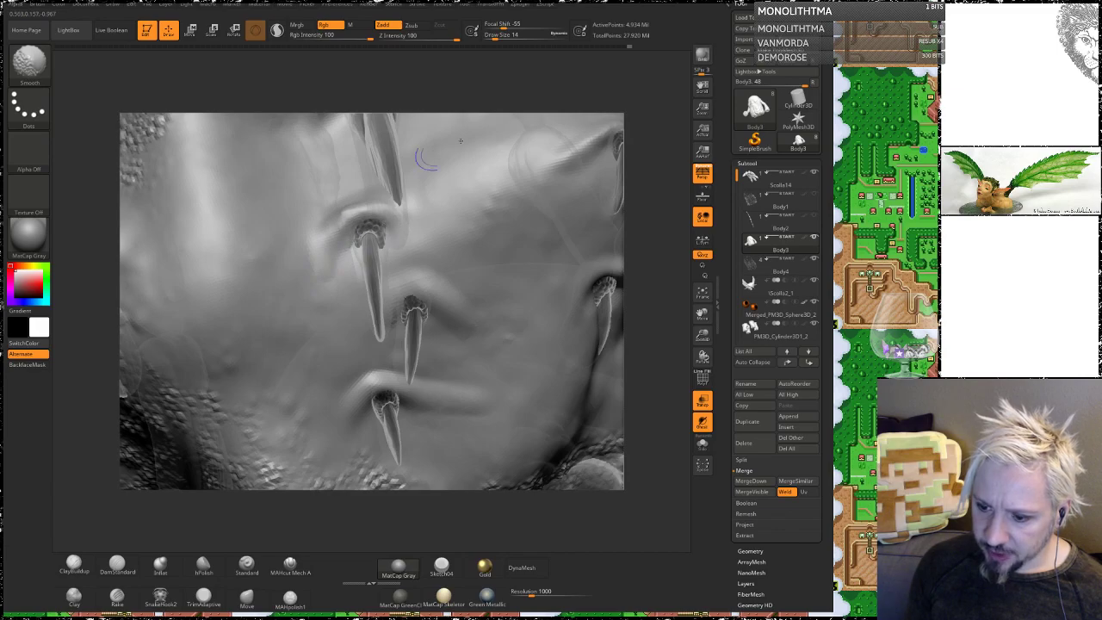
Step: Refine the skin fold over a mid-row spine in the neighbouring belly row and smooth the skin around its base
mouse_move(651, 177)
left_mouse_down()
mouse_move(661, 107)
mouse_move(654, 226)
mouse_move(634, 137)
mouse_move(625, 156)
left_mouse_up()
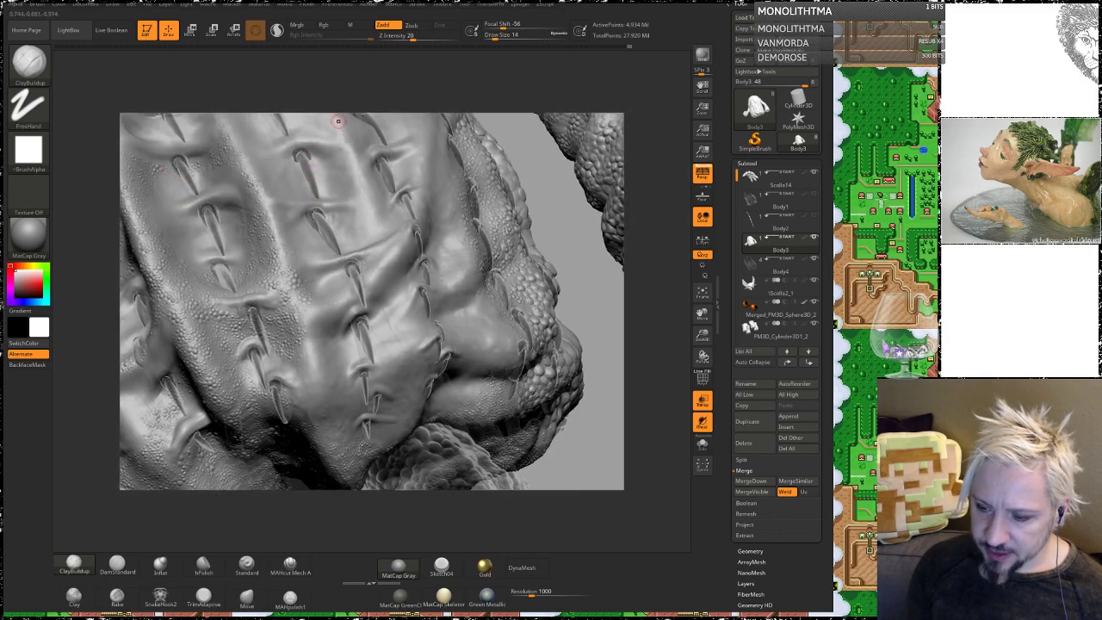
mouse_move(568, 256)
left_mouse_down("alt")
mouse_move(445, 176)
mouse_move(485, 207)
left_mouse_up("alt")
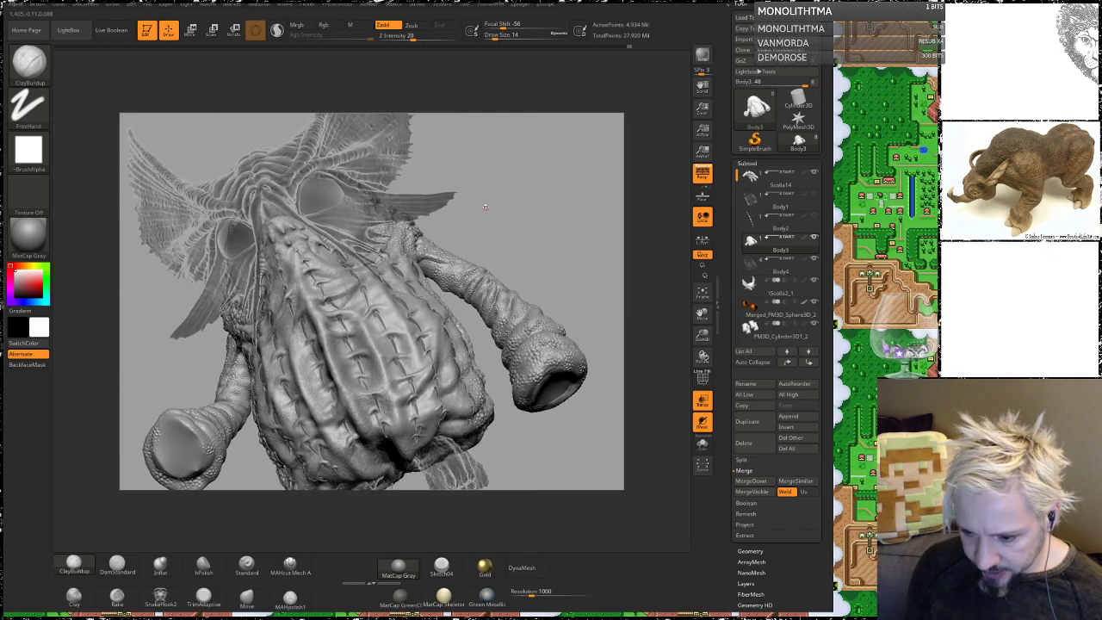
mouse_move(507, 208)
left_mouse_down()
mouse_move(505, 228)
mouse_move(299, 364)
left_mouse_up()
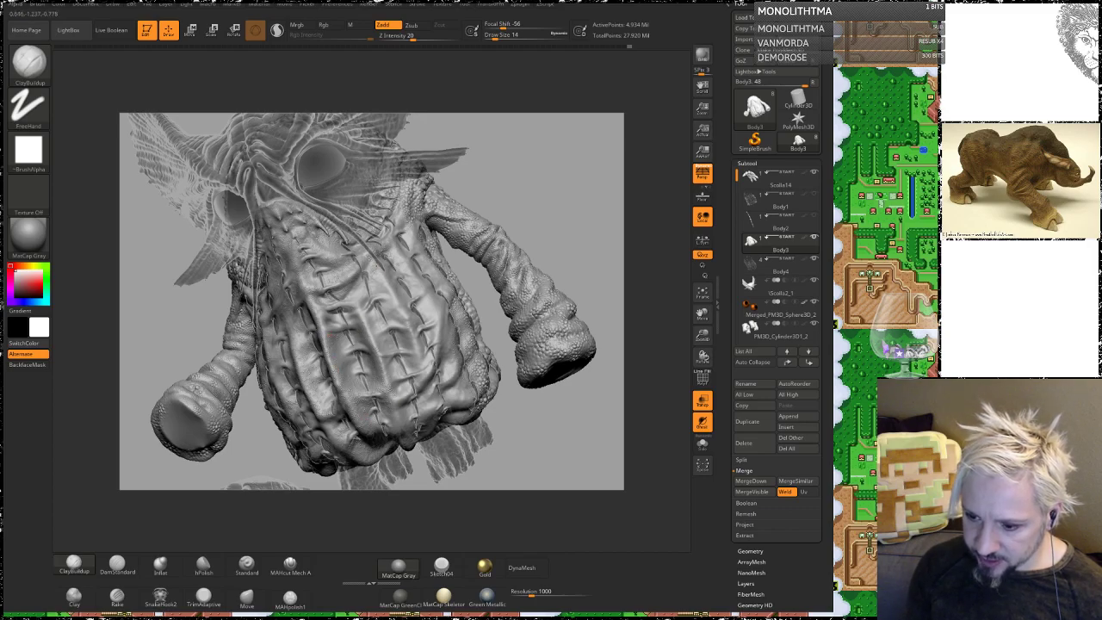
left_click_drag(538, 167, 341, 401)
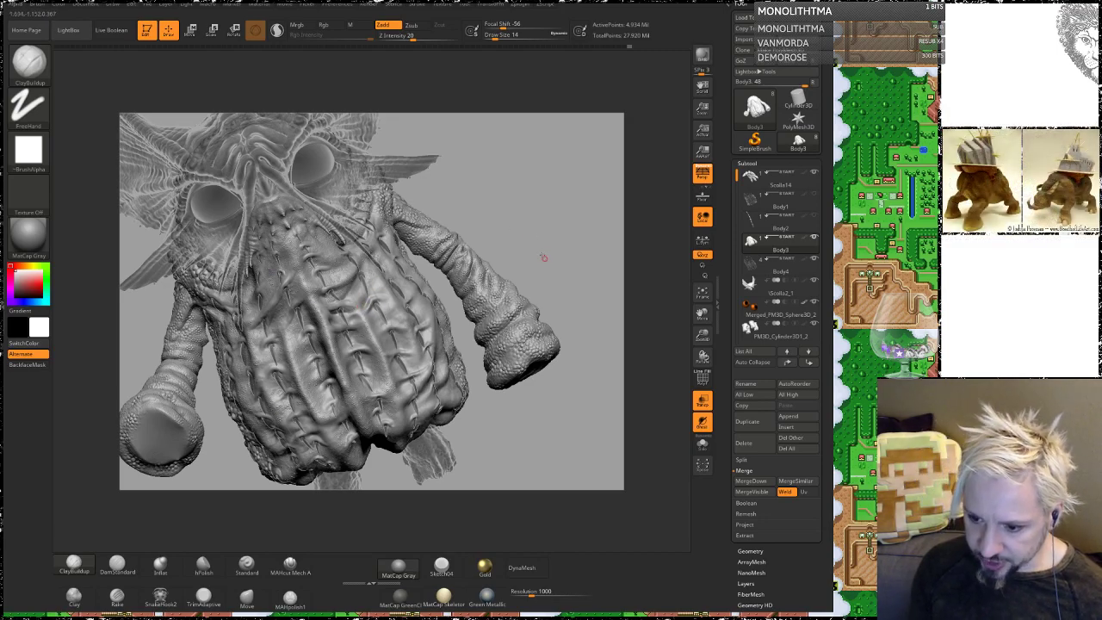
mouse_move(544, 257)
left_mouse_down()
mouse_move(534, 370)
mouse_move(443, 288)
left_mouse_up()
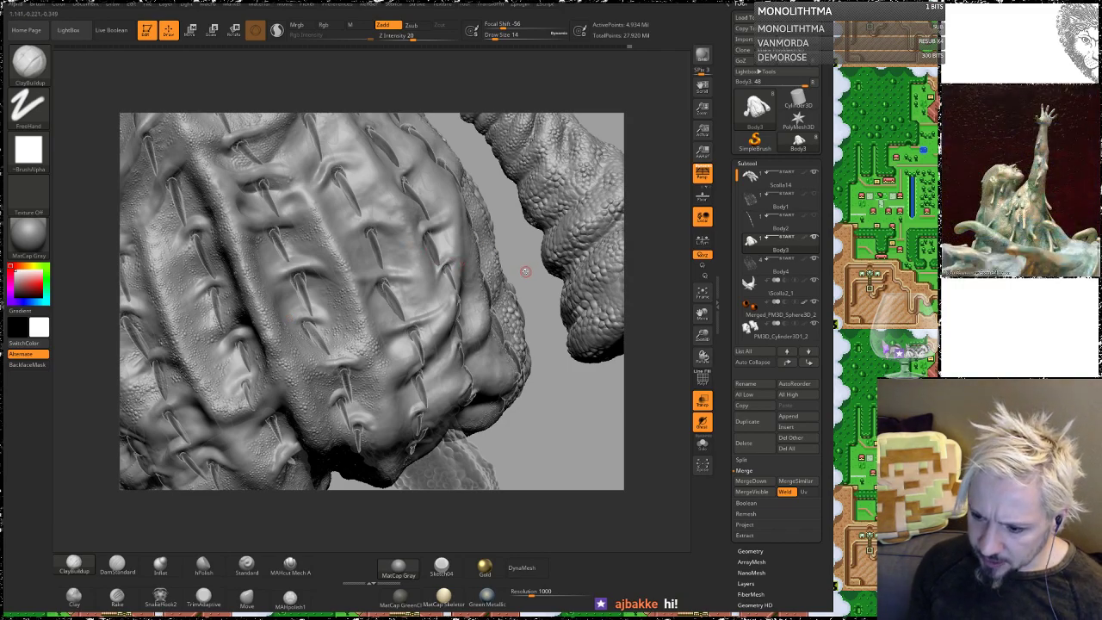
mouse_move(525, 272)
left_mouse_down()
mouse_move(551, 288)
mouse_move(564, 335)
mouse_move(551, 353)
left_mouse_up()
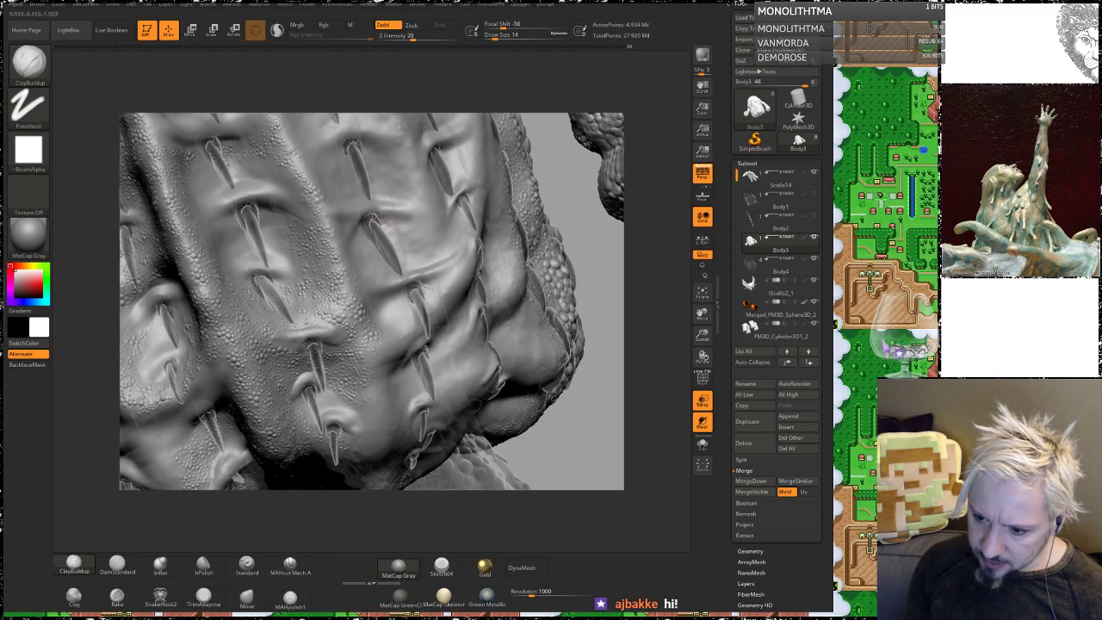
key("shift")
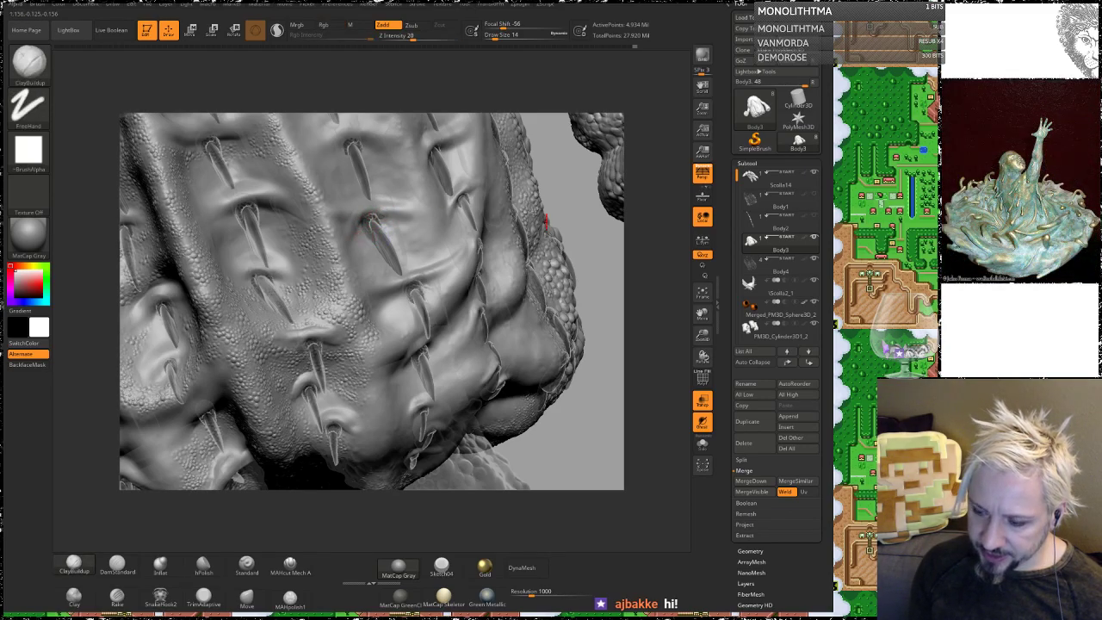
left_click_drag(589, 258, 370, 221)
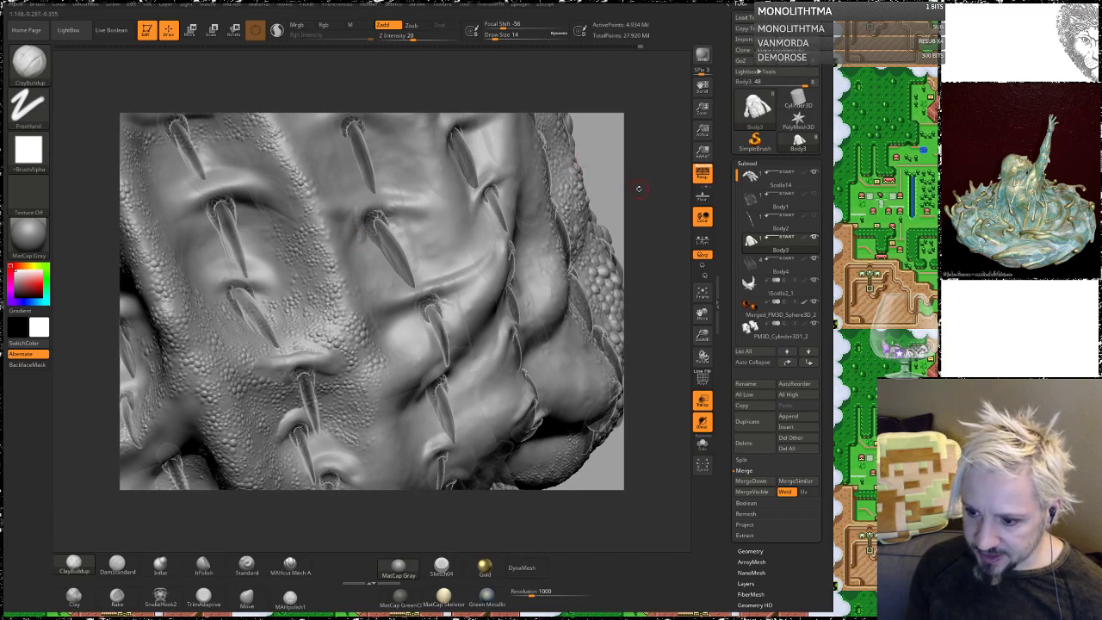
left_click_drag(629, 197, 611, 202)
key("shift")
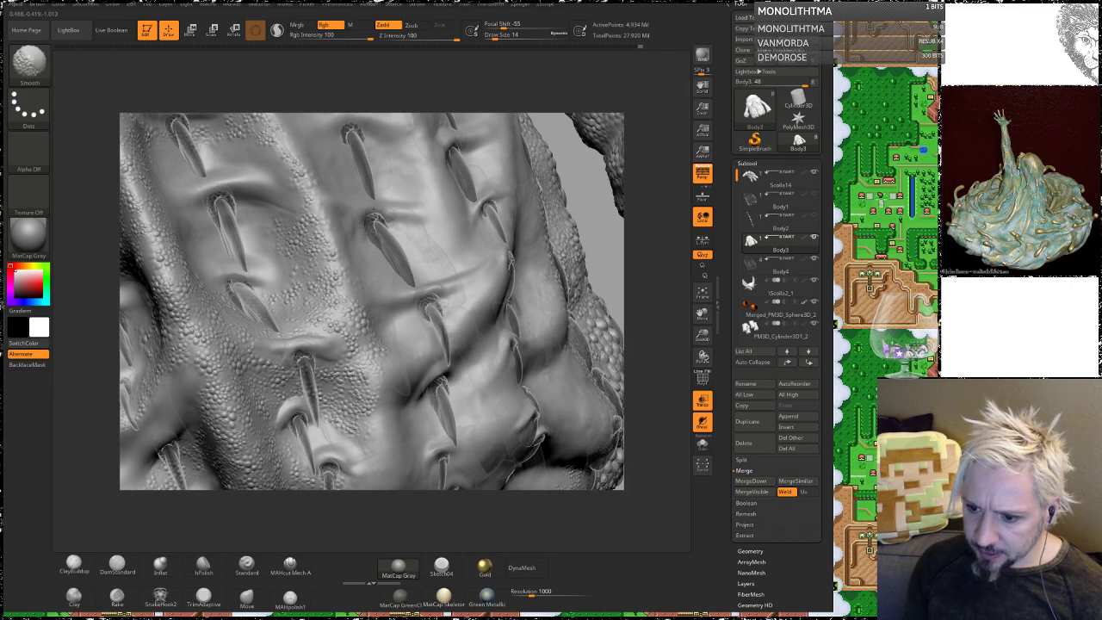
left_click_drag(392, 210, 408, 209, "shift")
Step: Smooth the ridge above this mid-row spine and swell its fold with the Inflat brush to define the side crease
mouse_move(634, 256)
left_mouse_down("alt")
mouse_move(639, 291)
mouse_move(654, 224)
mouse_move(505, 240)
left_mouse_up("alt")
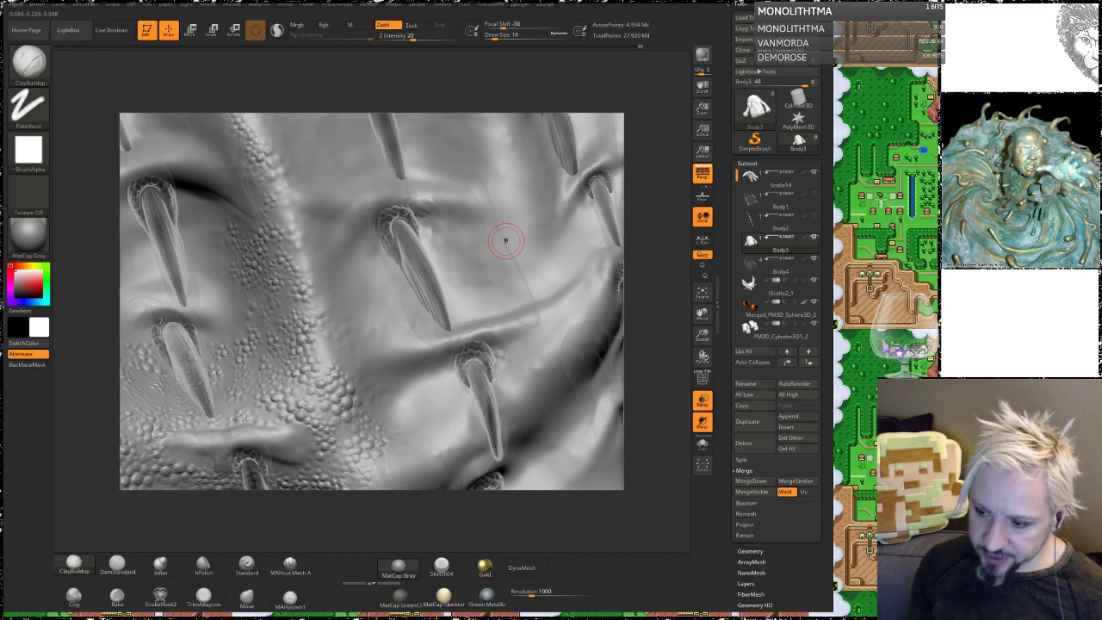
mouse_move(660, 247)
left_mouse_down()
mouse_move(679, 242)
mouse_move(665, 247)
left_mouse_up()
left_click_drag(427, 206, 433, 212, "shift")
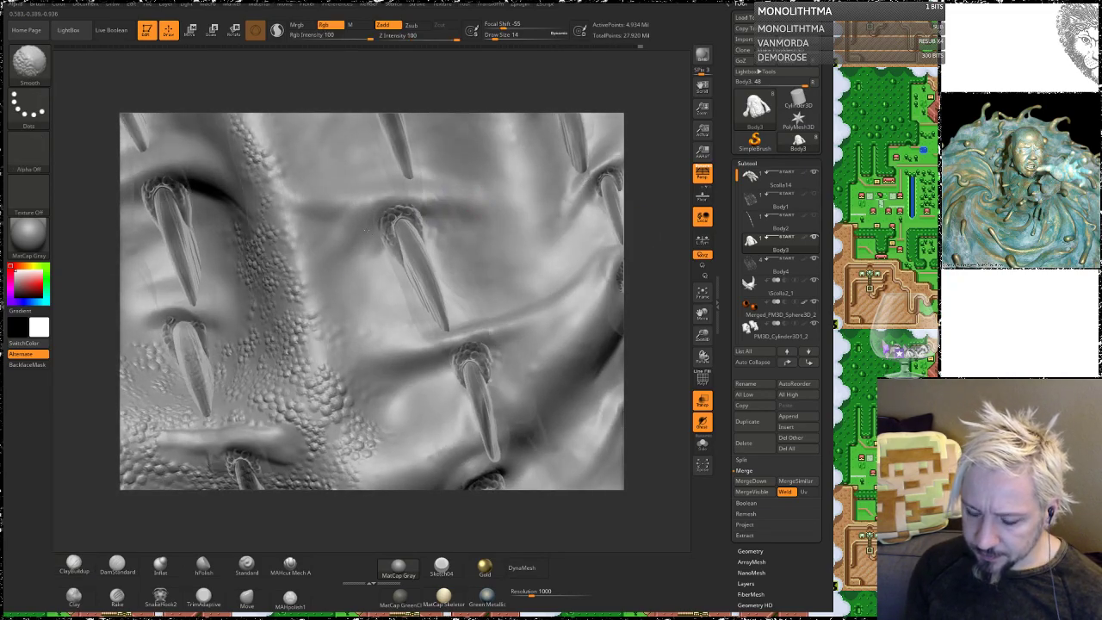
left_click(160, 565)
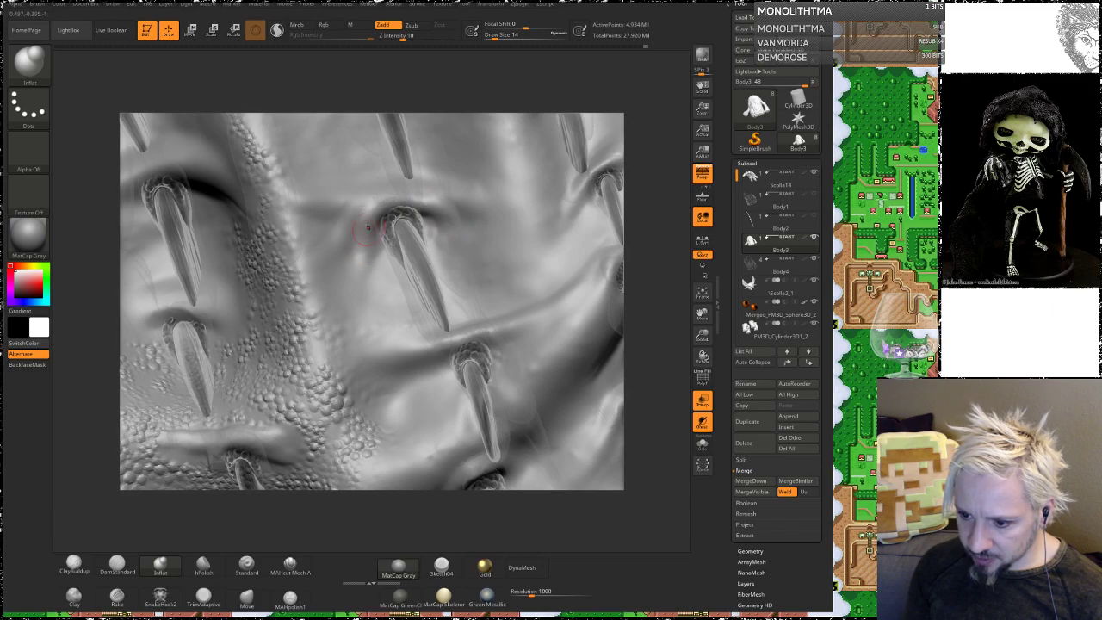
left_click_drag(661, 165, 650, 172)
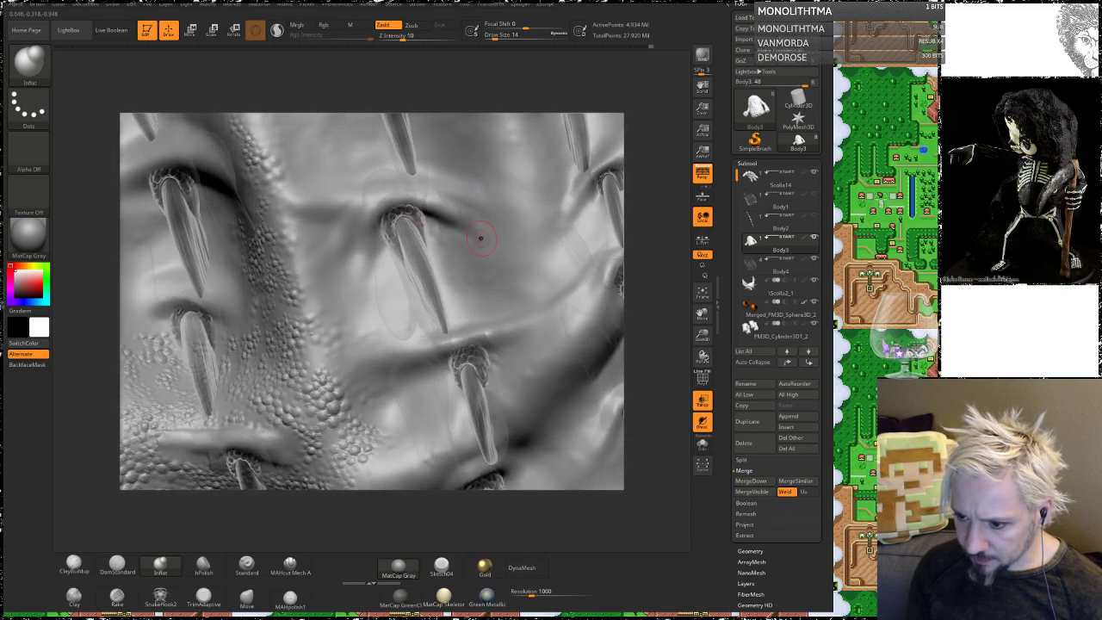
key("shift")
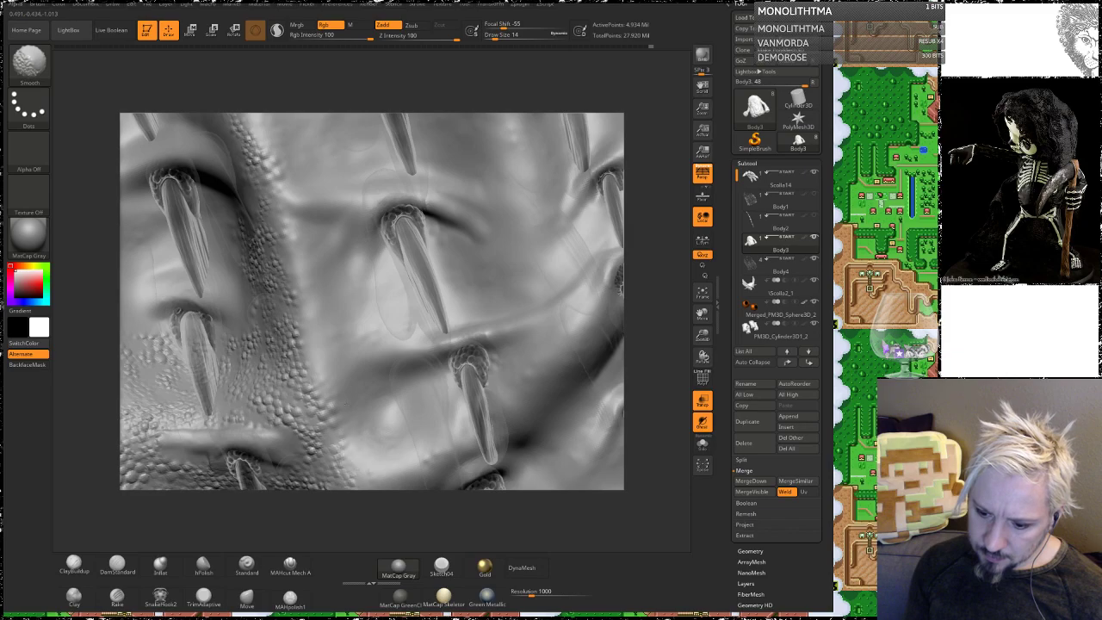
Step: Smooth away the strip of scales between this spine and the adjacent row, and soften the fold over the spine below
left_click_drag(641, 158, 590, 162)
left_click_drag(297, 275, 301, 346, "shift")
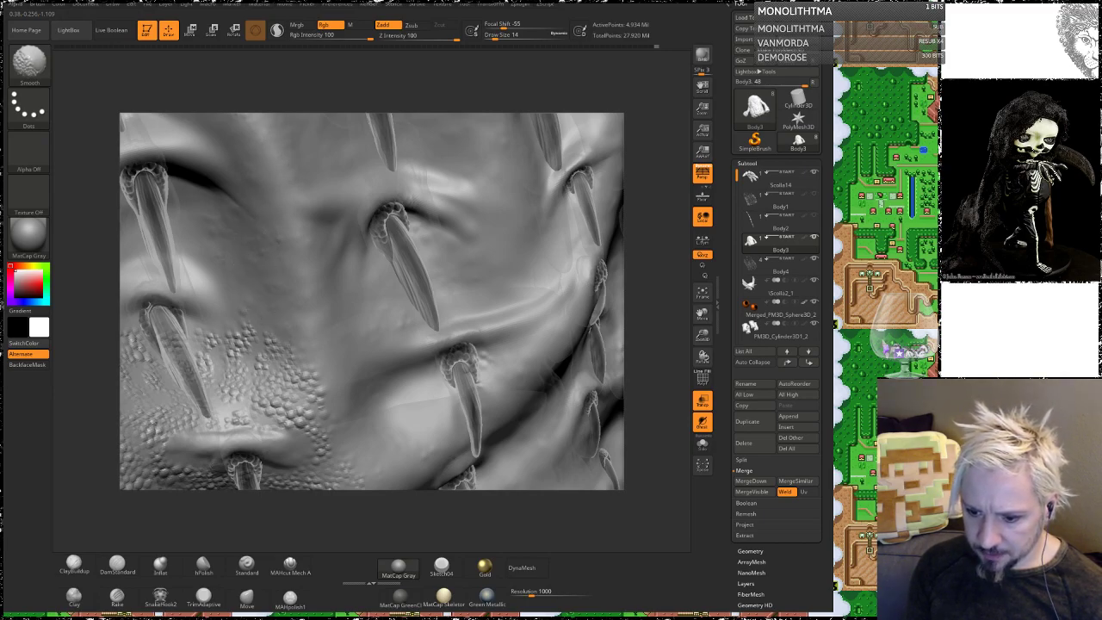
mouse_move(248, 329)
left_mouse_down("shift")
mouse_move(274, 370)
mouse_move(294, 372)
mouse_move(306, 421)
mouse_move(222, 422)
mouse_move(200, 335)
left_mouse_up("shift")
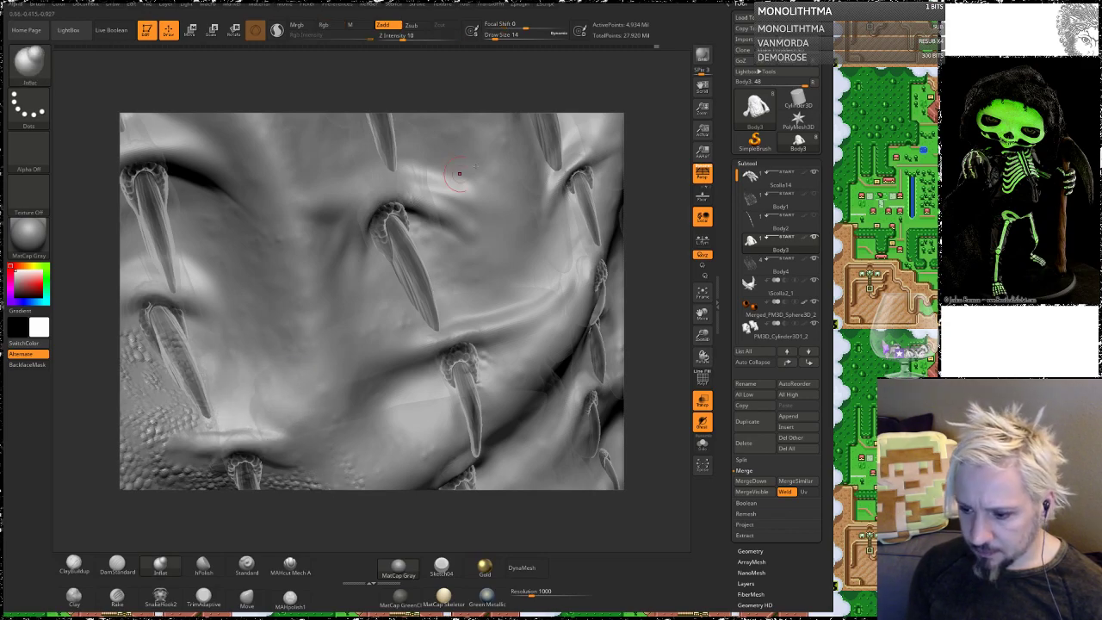
left_click_drag(445, 353, 428, 355, "shift")
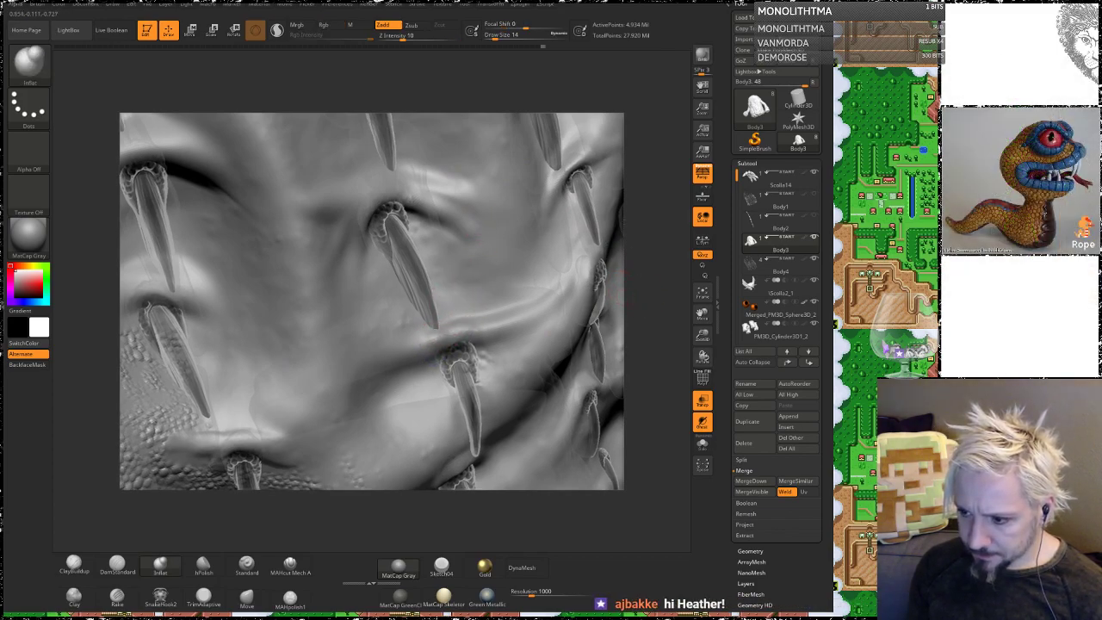
Step: Smooth the scaly skin between the lower spines of the neighbouring belly rows and soften the folds over their bases
mouse_move(637, 289)
left_mouse_down("alt")
mouse_move(637, 223)
mouse_move(624, 233)
left_mouse_up("alt")
mouse_move(585, 465)
left_mouse_down("alt")
mouse_move(558, 399)
mouse_move(568, 344)
mouse_move(568, 378)
mouse_move(551, 370)
left_mouse_up("alt")
key("shift")
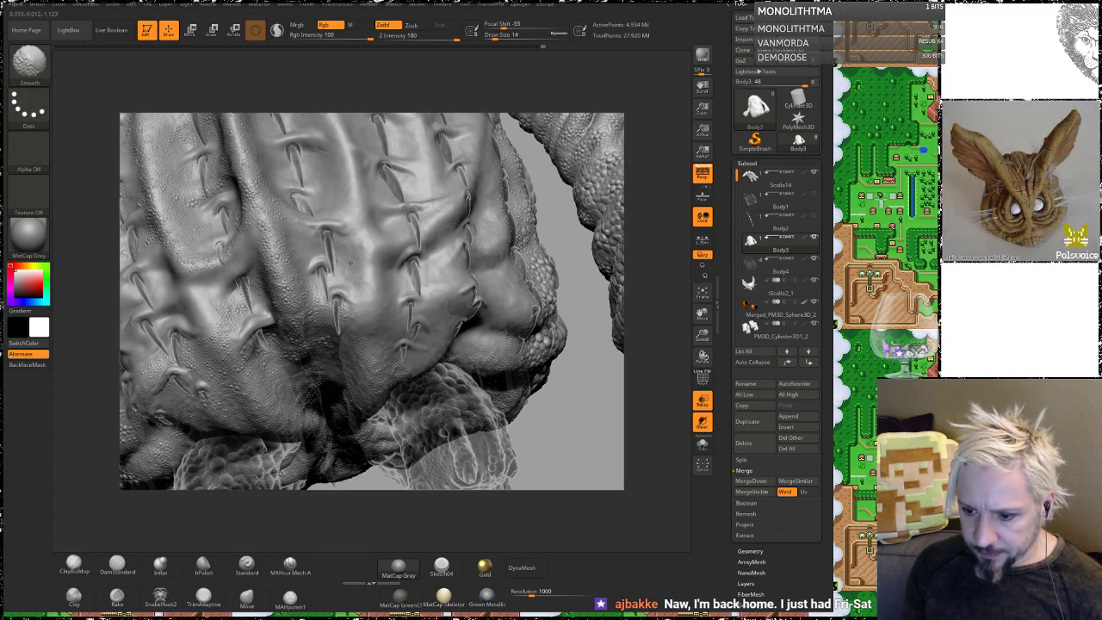
mouse_move(564, 241)
left_mouse_down()
mouse_move(587, 324)
mouse_move(581, 379)
left_mouse_up()
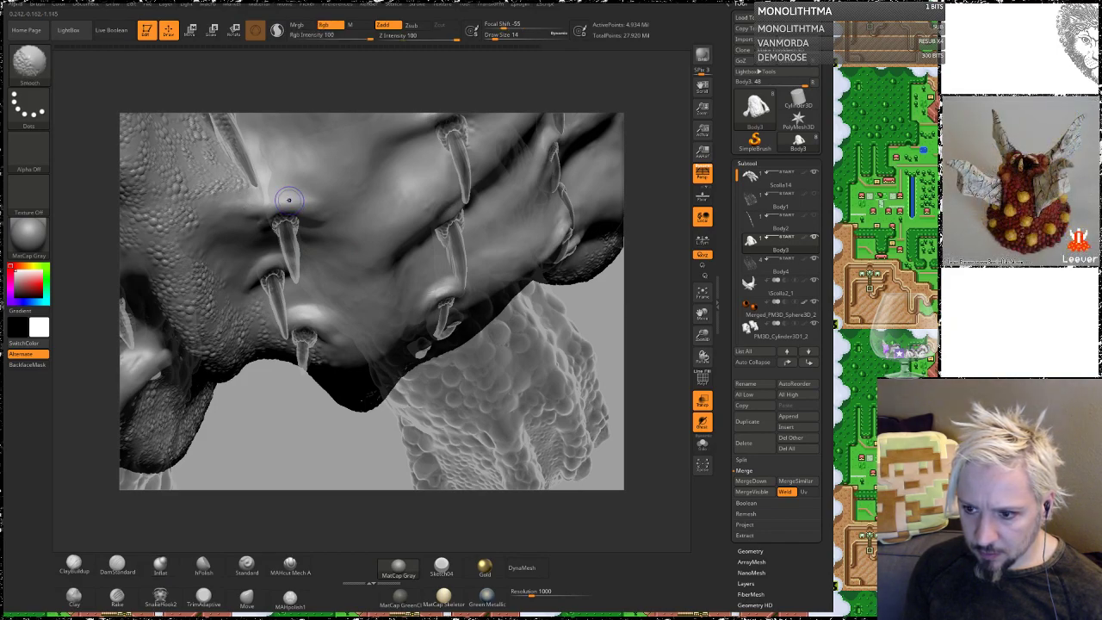
left_click_drag(298, 442, 256, 219)
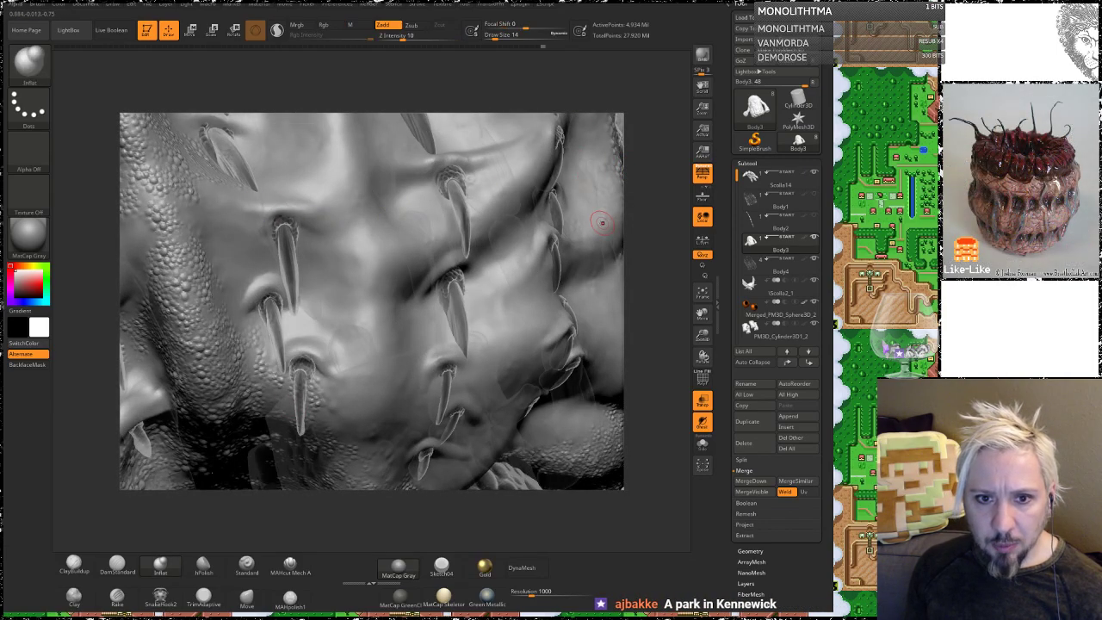
Step: Refine the folds over the lowest spines near the belly's underside and smooth the skin around them
left_click_drag(660, 324, 560, 228)
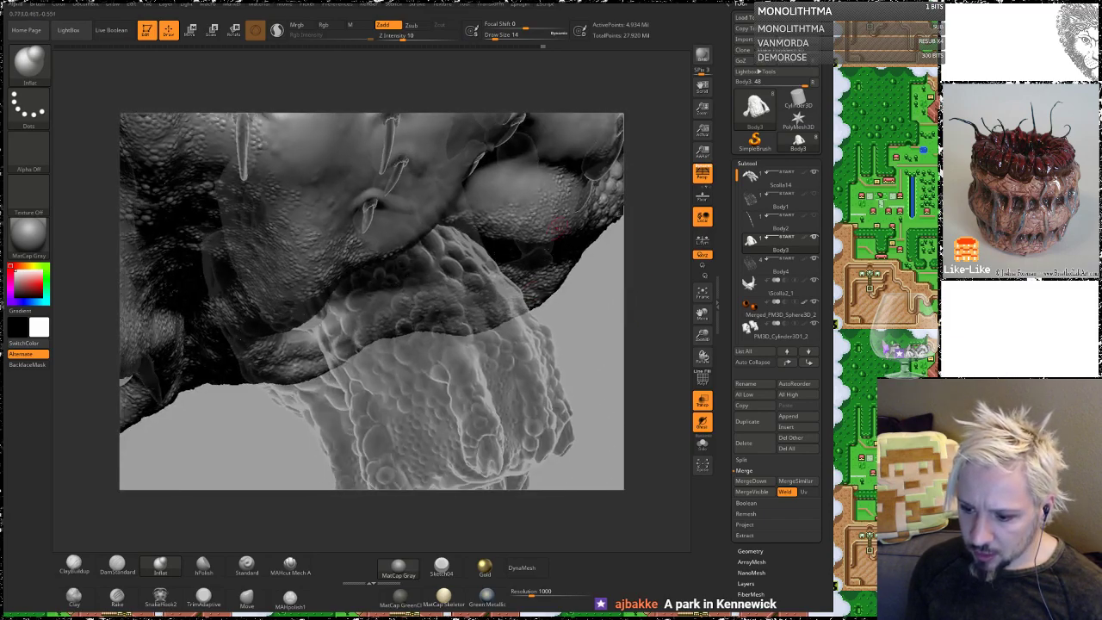
mouse_move(594, 325)
left_mouse_down()
mouse_move(523, 300)
mouse_move(353, 293)
left_mouse_up()
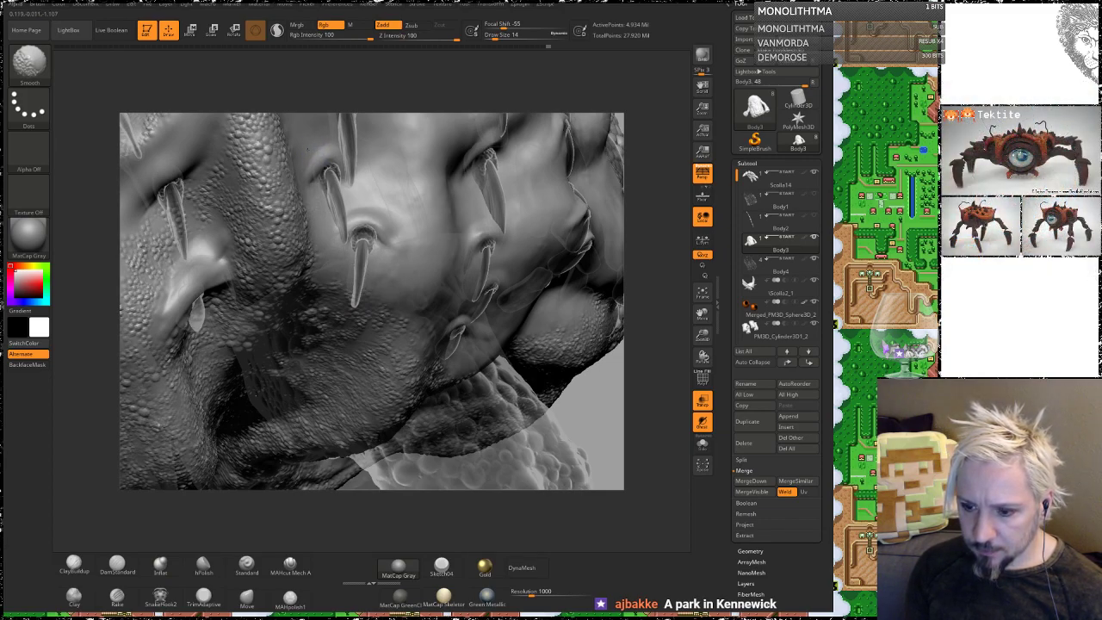
key("shift")
mouse_move(637, 298)
left_mouse_down()
mouse_move(448, 351)
mouse_move(497, 375)
left_mouse_up()
key("shift")
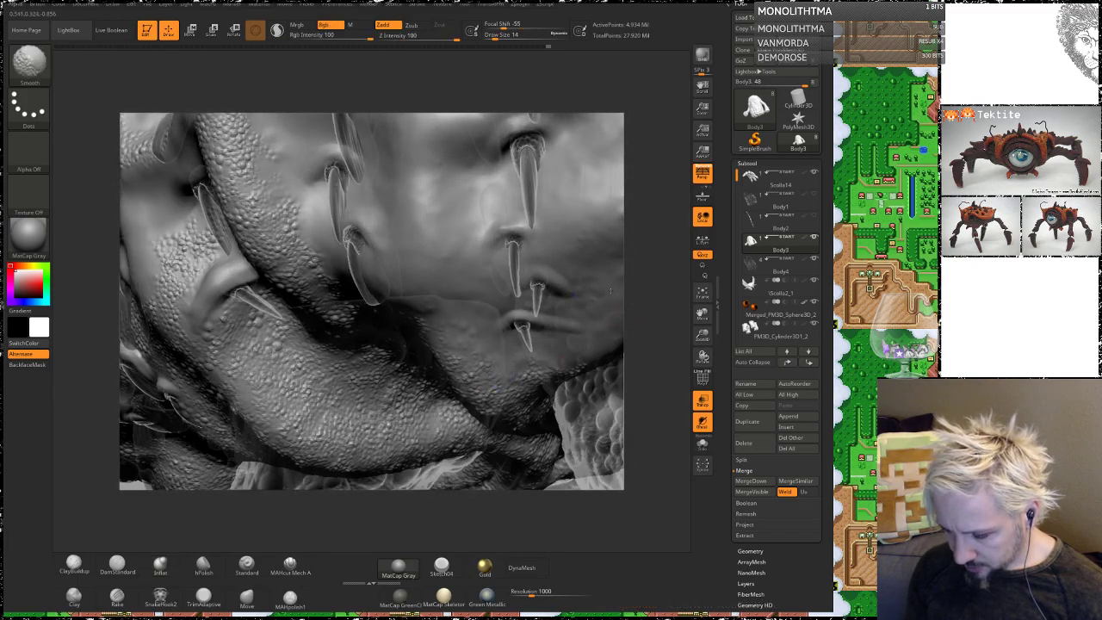
left_click_drag(637, 303, 526, 341, "alt")
Step: Set the brush draw size to 51 and smooth away the scales between the spine rows on the side of the belly
key("space")
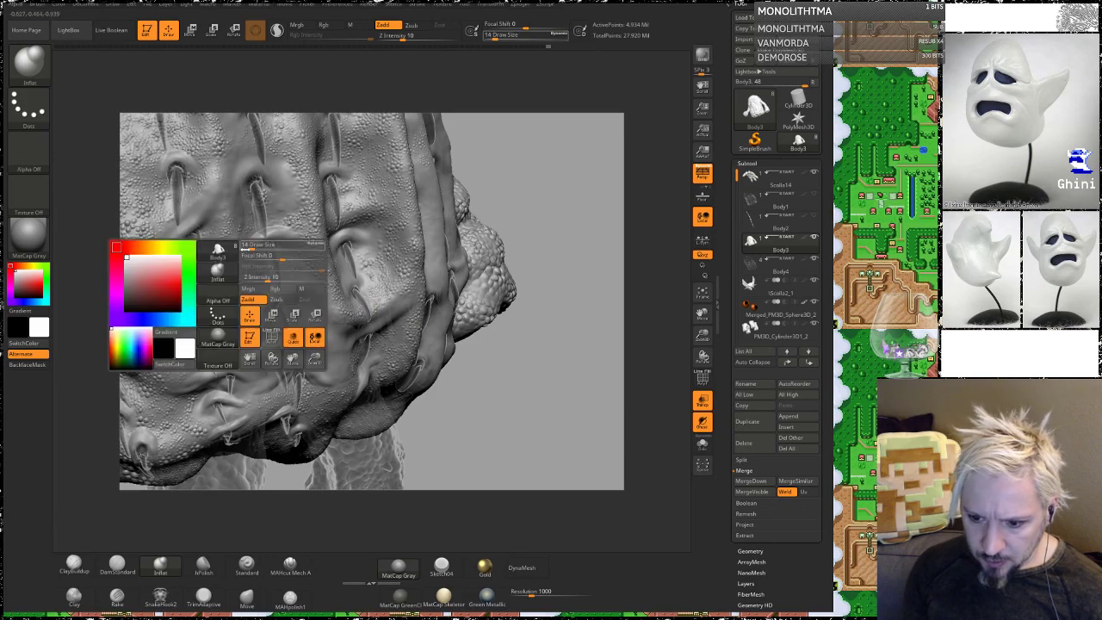
left_click(259, 248)
key("shift")
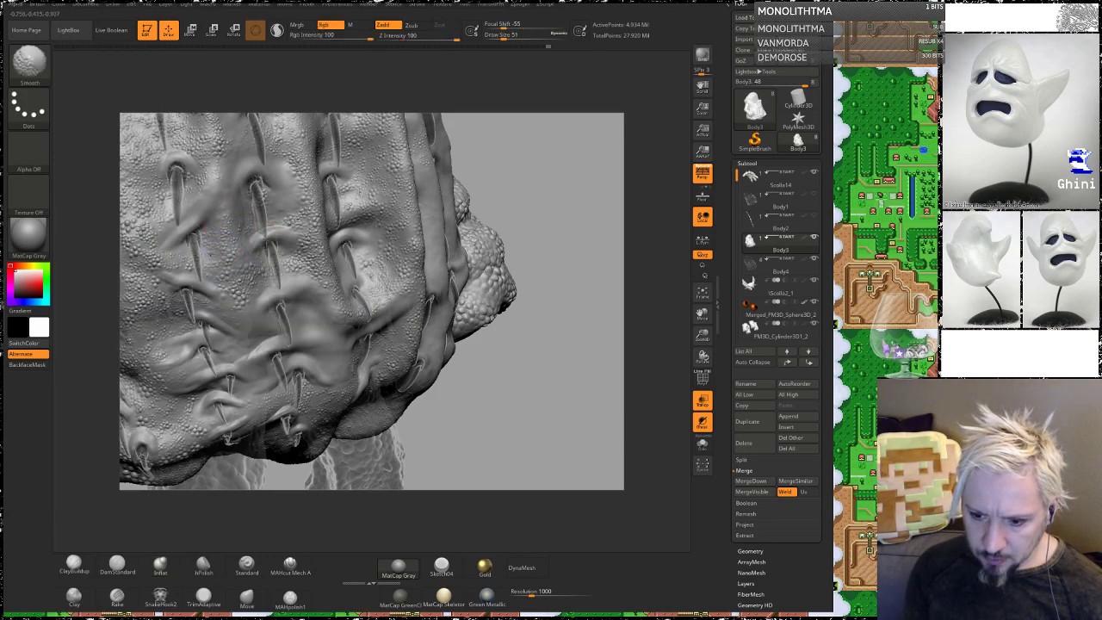
mouse_move(277, 220)
left_mouse_down("shift")
mouse_move(308, 217)
mouse_move(311, 263)
mouse_move(357, 313)
left_mouse_up("shift")
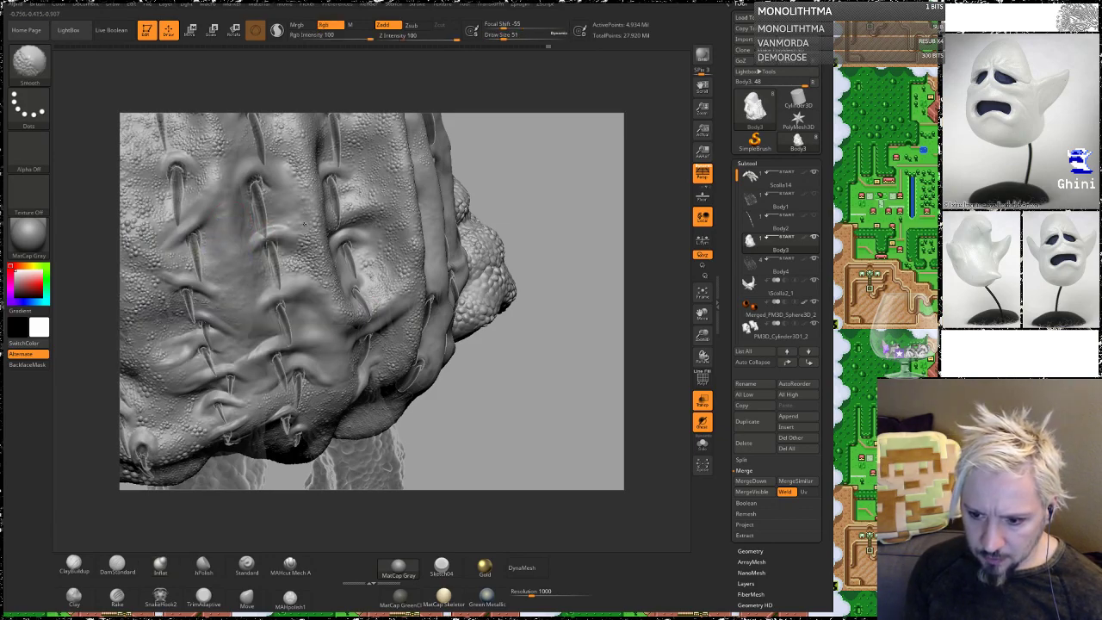
left_click_drag(286, 125, 296, 173, "shift")
left_click_drag(210, 138, 211, 177, "shift")
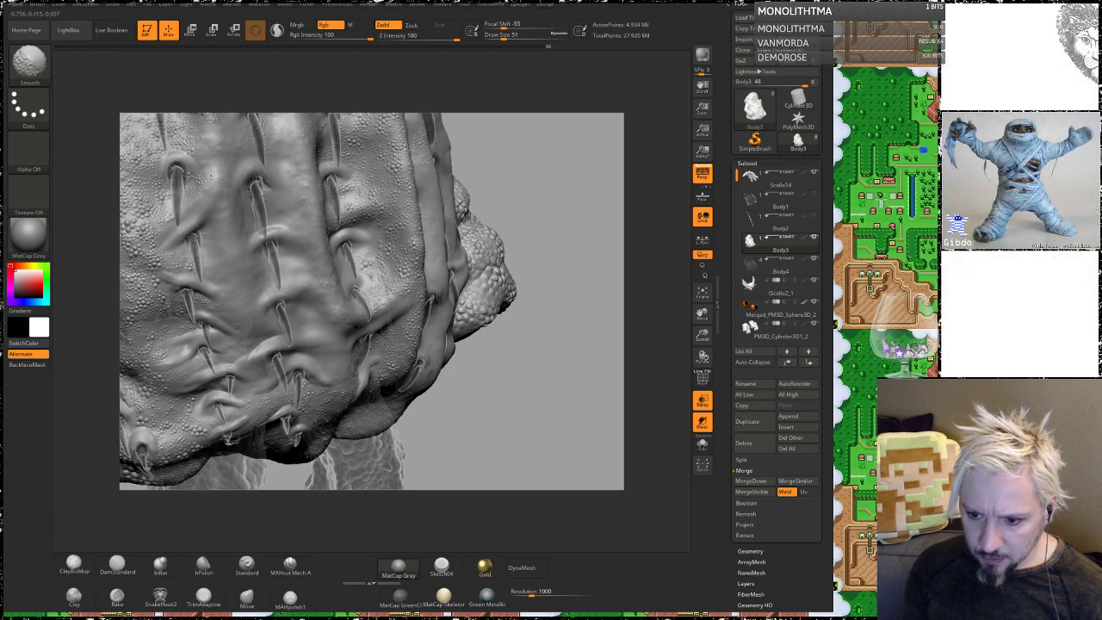
left_click_drag(177, 144, 145, 221, "shift")
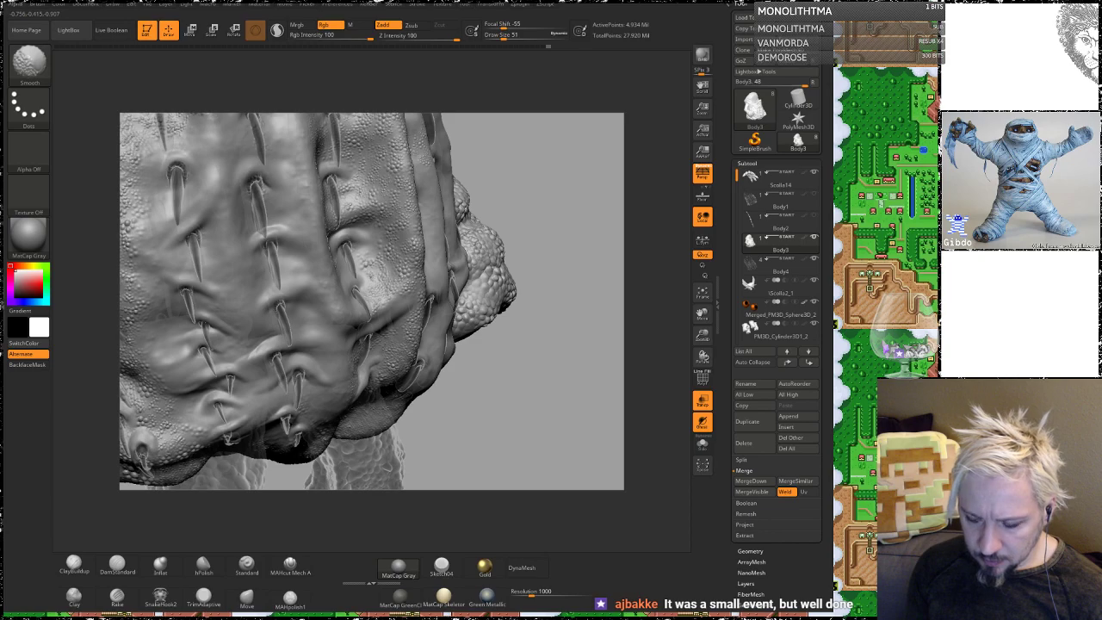
left_click_drag(370, 265, 380, 285, "shift")
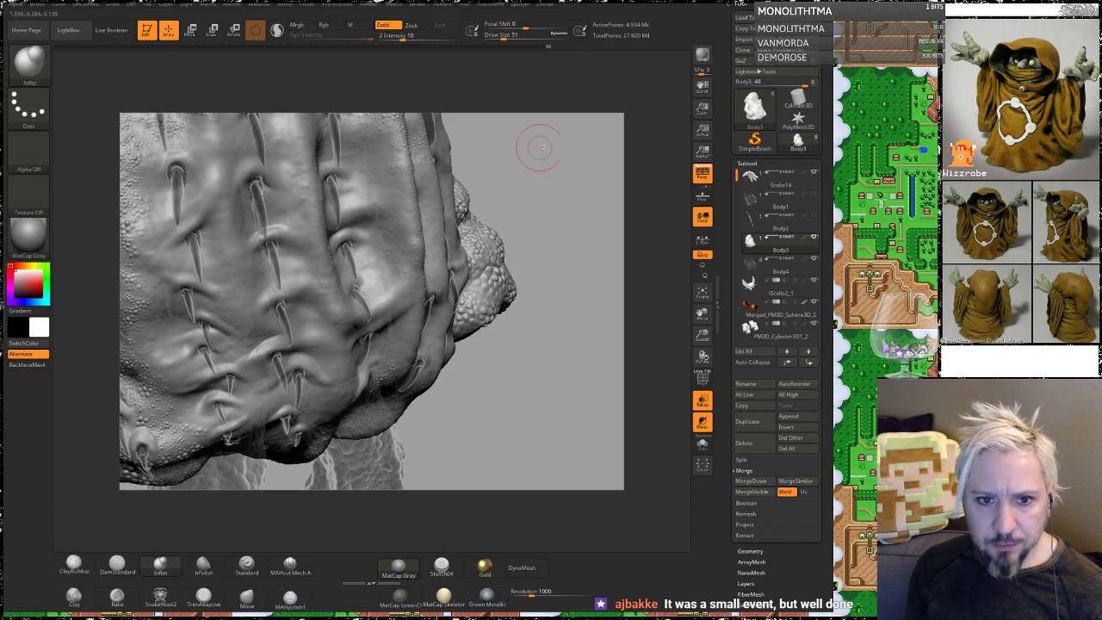
Step: Smooth the scaly strips between the upper spine rows and beside the outer row near the arm
mouse_move(548, 152)
left_mouse_down()
mouse_move(583, 265)
mouse_move(564, 207)
mouse_move(455, 205)
left_mouse_up()
key("shift")
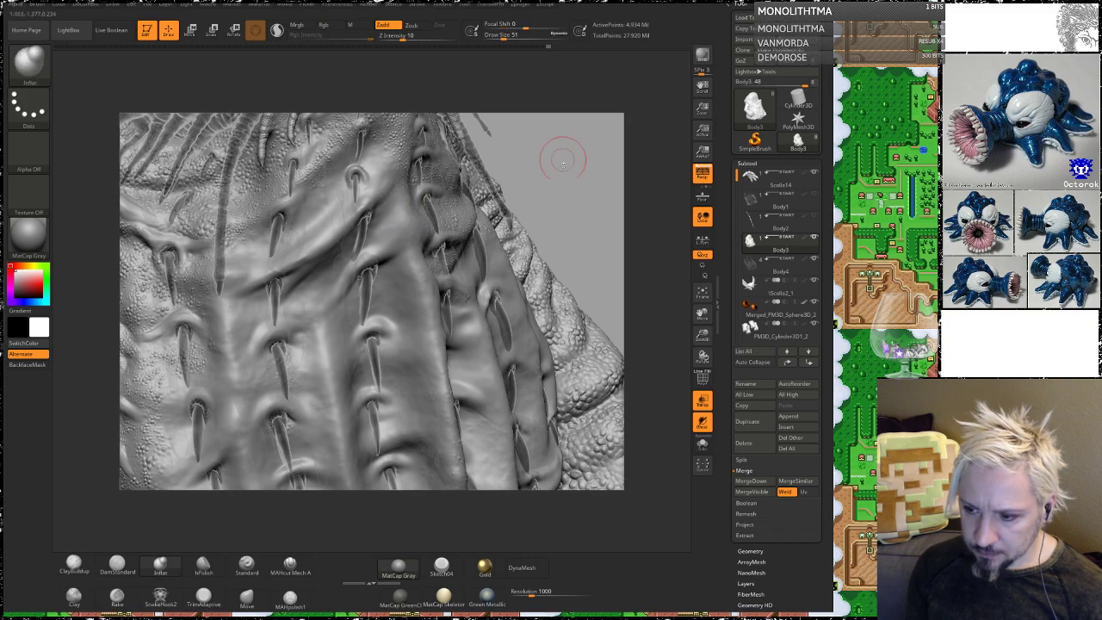
left_click_drag(560, 160, 388, 181)
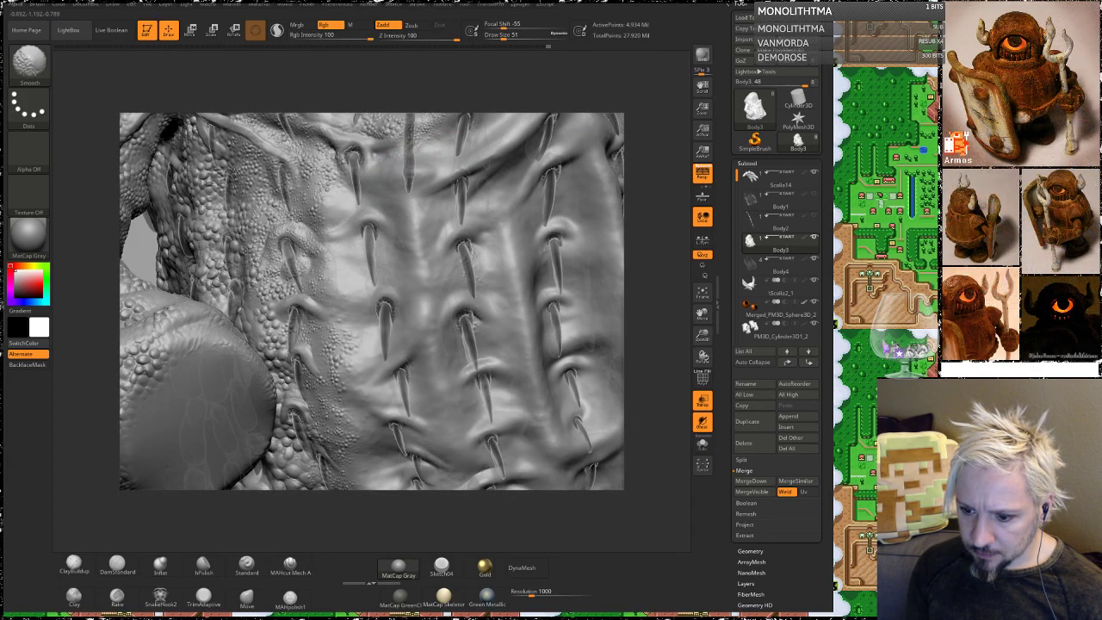
left_click_drag(343, 338, 337, 368, "shift")
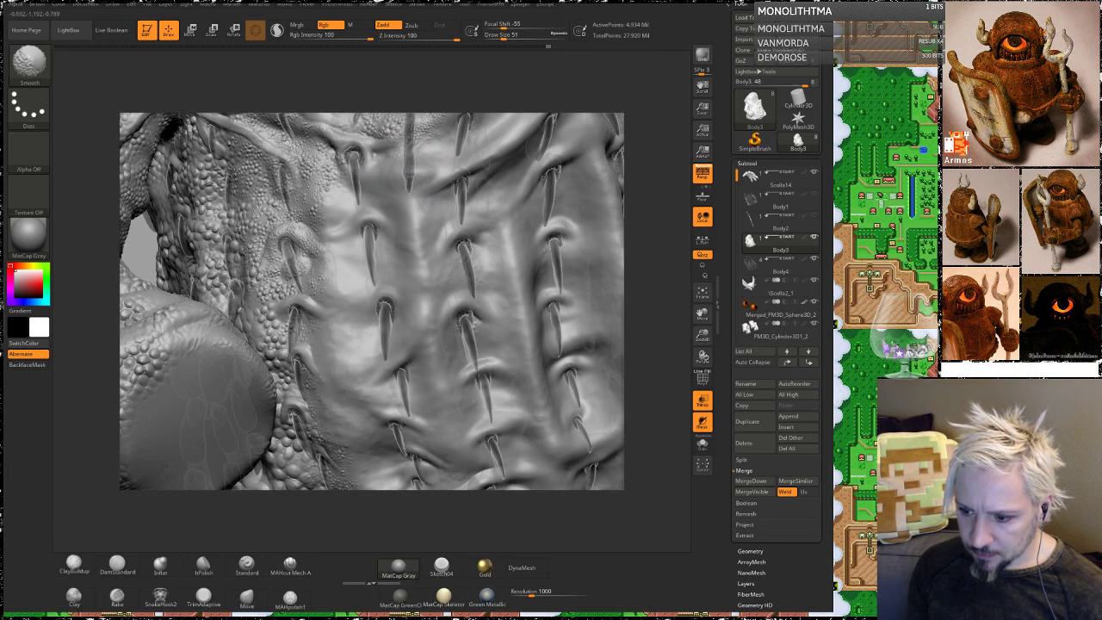
Step: Smooth the scales around the upper flank spines below the armpit ridge and along the fold under the whiskers
key("shift")
mouse_move(426, 90)
left_mouse_down()
mouse_move(522, 93)
mouse_move(562, 136)
left_mouse_up()
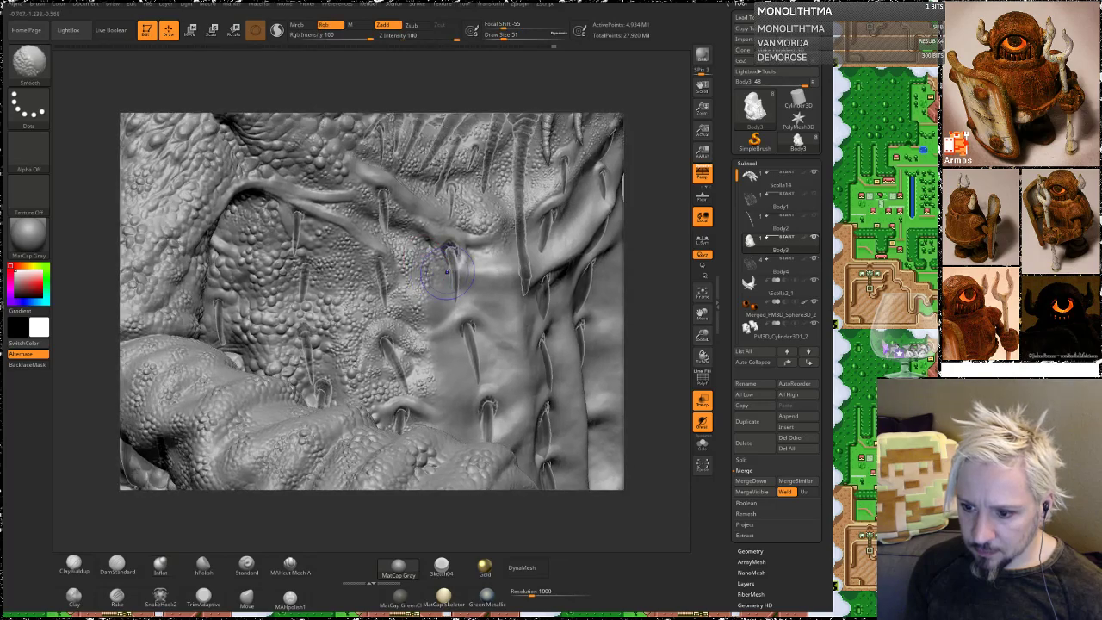
mouse_move(448, 273)
left_mouse_down("shift")
mouse_move(418, 286)
mouse_move(342, 271)
mouse_move(409, 344)
left_mouse_up("shift")
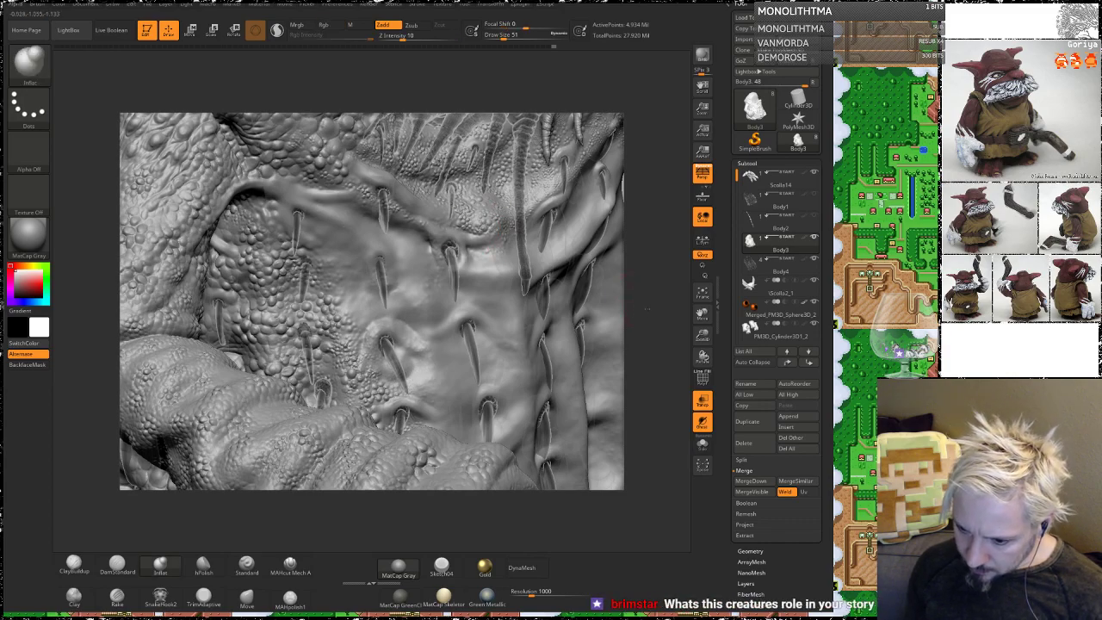
mouse_move(645, 305)
left_mouse_down()
mouse_move(623, 487)
mouse_move(646, 301)
mouse_move(653, 355)
left_mouse_up()
left_click_drag(311, 313, 332, 337, "shift")
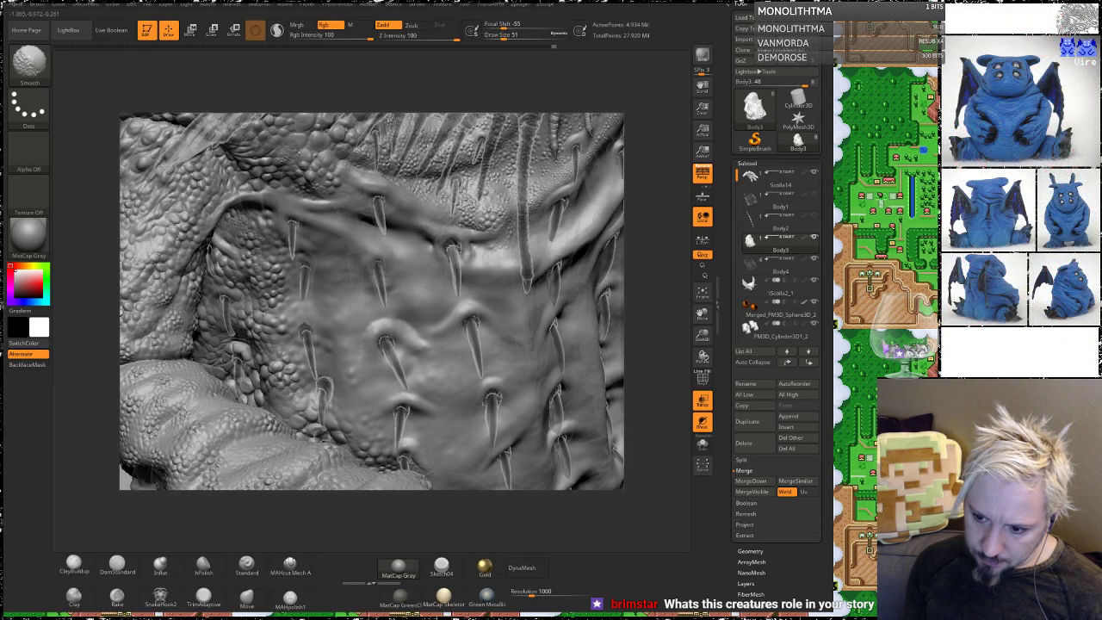
left_click_drag(465, 211, 476, 226, "shift")
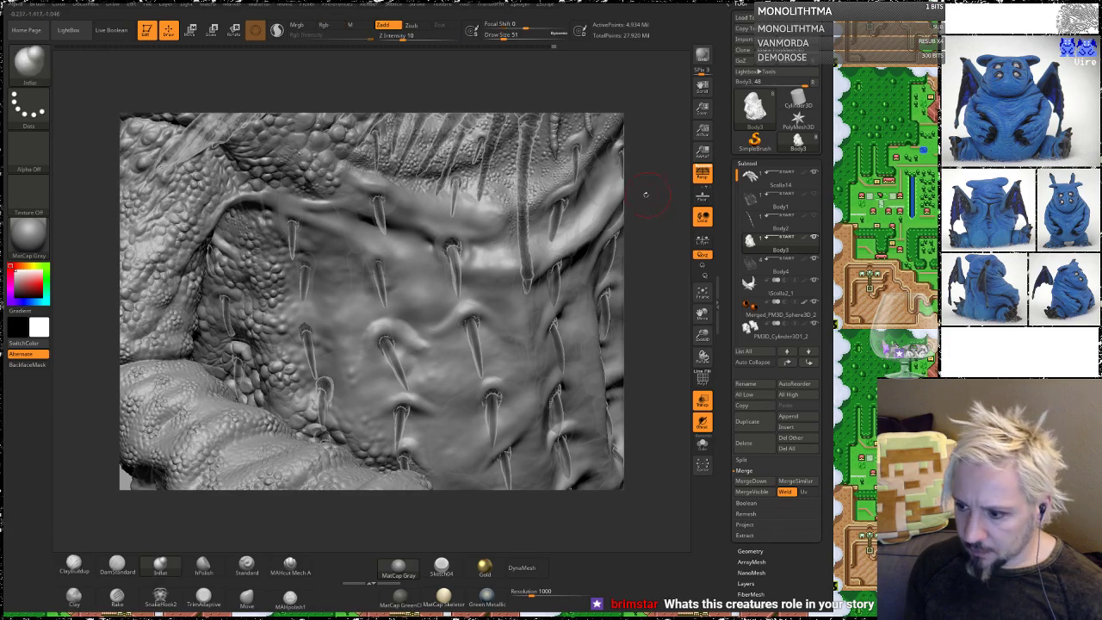
mouse_move(647, 183)
left_mouse_down("alt")
mouse_move(644, 222)
mouse_move(632, 198)
mouse_move(643, 195)
mouse_move(614, 207)
left_mouse_up("alt")
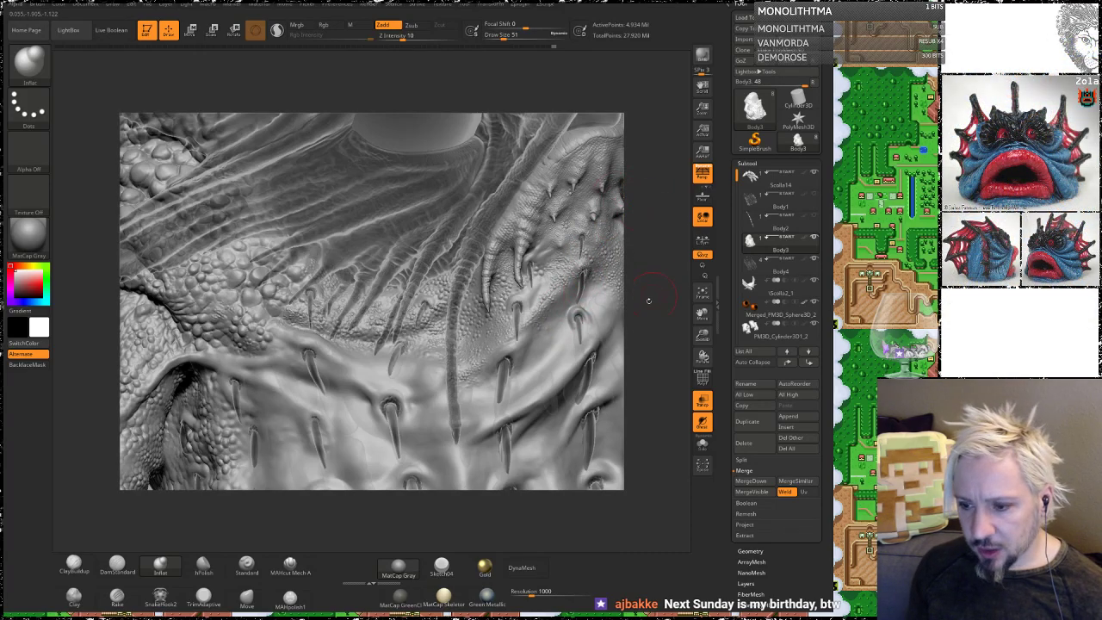
Step: Turn off the transparent display of the other subtools and frame the lower flank beside the arm
mouse_move(648, 300)
left_mouse_down()
mouse_move(492, 304)
mouse_move(543, 246)
mouse_move(576, 270)
mouse_move(597, 320)
left_mouse_up()
left_click(702, 401)
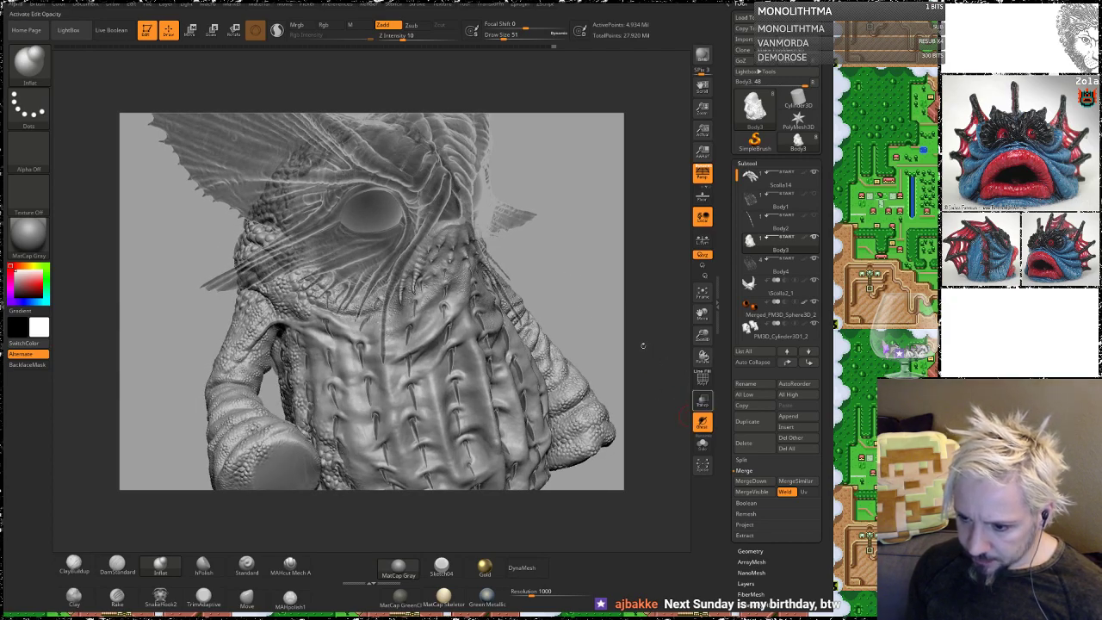
mouse_move(566, 231)
left_mouse_down("alt")
mouse_move(545, 147)
mouse_move(570, 192)
mouse_move(564, 172)
mouse_move(552, 224)
mouse_move(523, 256)
mouse_move(557, 357)
mouse_move(580, 290)
left_mouse_up("alt")
left_click_drag(647, 329, 626, 318)
left_click_drag(505, 208, 364, 87, "alt")
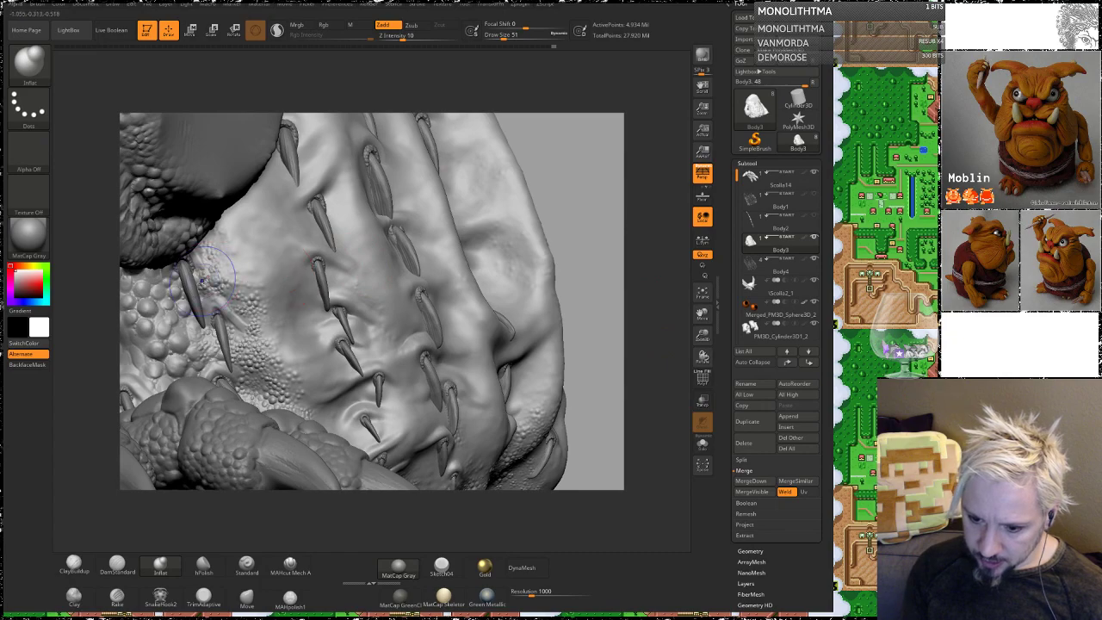
Step: Smooth away the scales between the outer spine rows on the lower flank and around the lowest spines
mouse_move(215, 264)
left_mouse_down("shift")
mouse_move(220, 296)
mouse_move(212, 267)
left_mouse_up("shift")
left_click_drag(253, 347, 287, 399, "shift")
left_click_drag(396, 293, 352, 276, "shift")
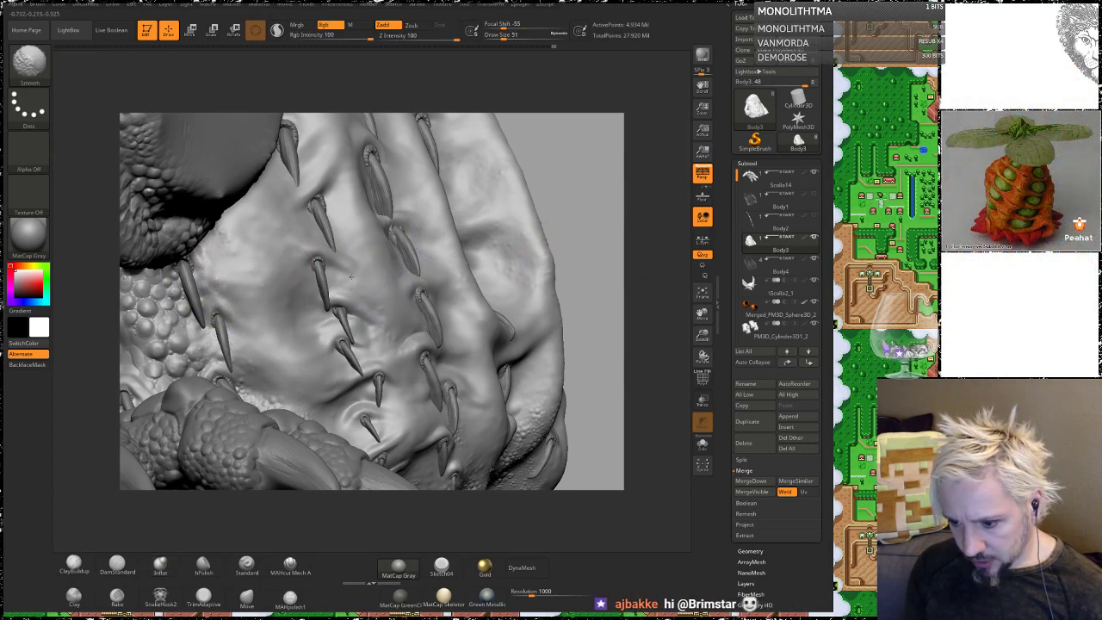
left_click_drag(574, 177, 506, 215)
left_click_drag(469, 258, 392, 194)
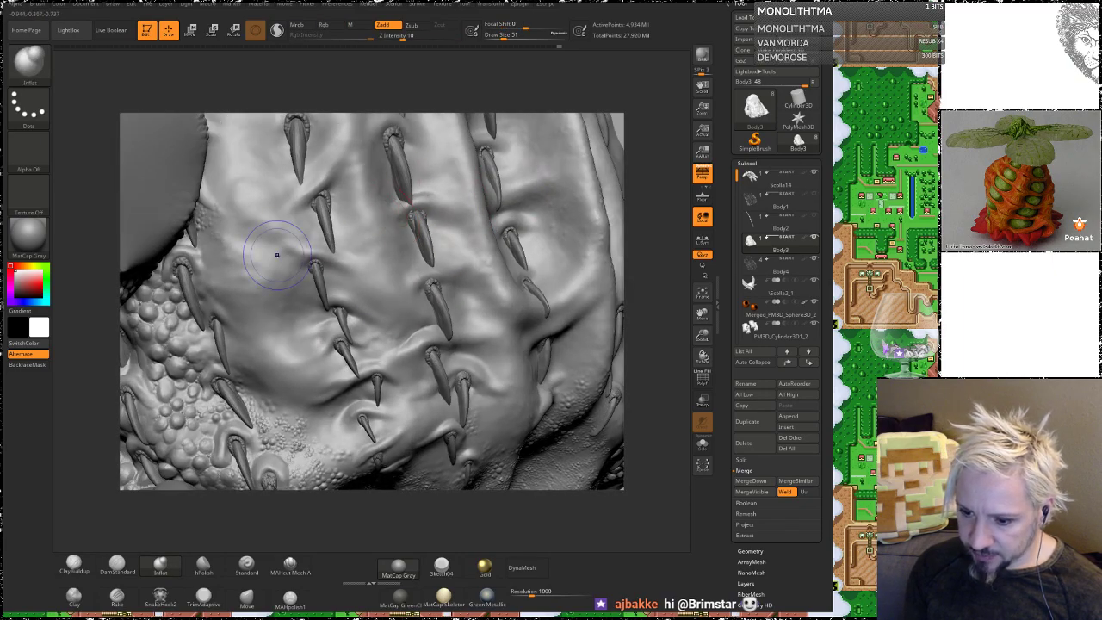
key("shift")
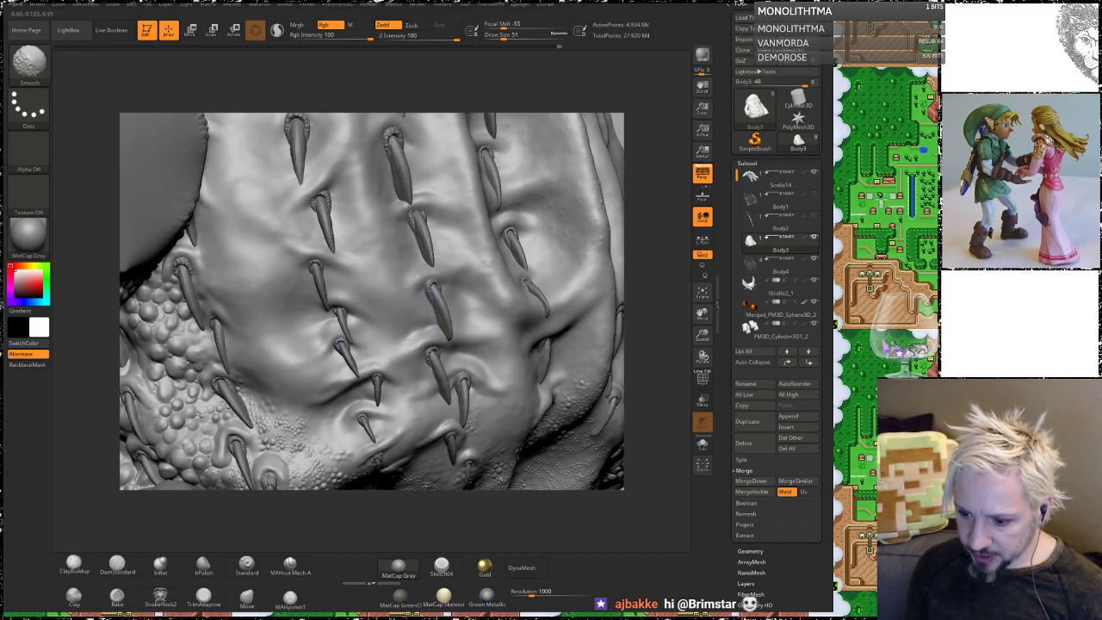
left_click_drag(316, 456, 327, 438, "shift")
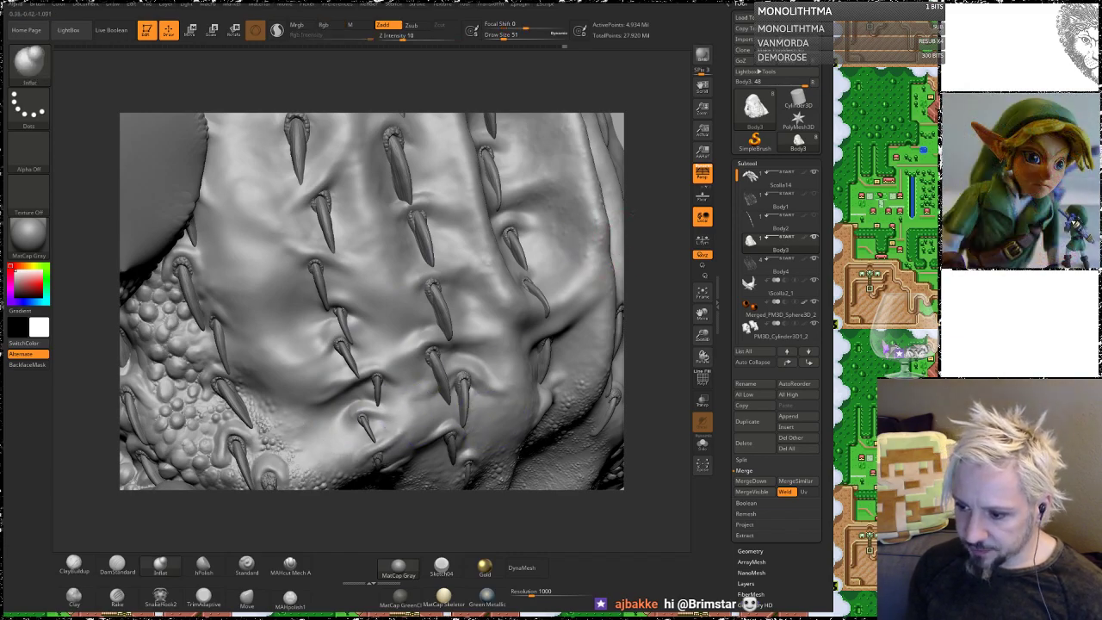
Step: Smooth the leftover scaly patches between the spine rows on the front and far side of the belly
right_click_drag(602, 277, 469, 378)
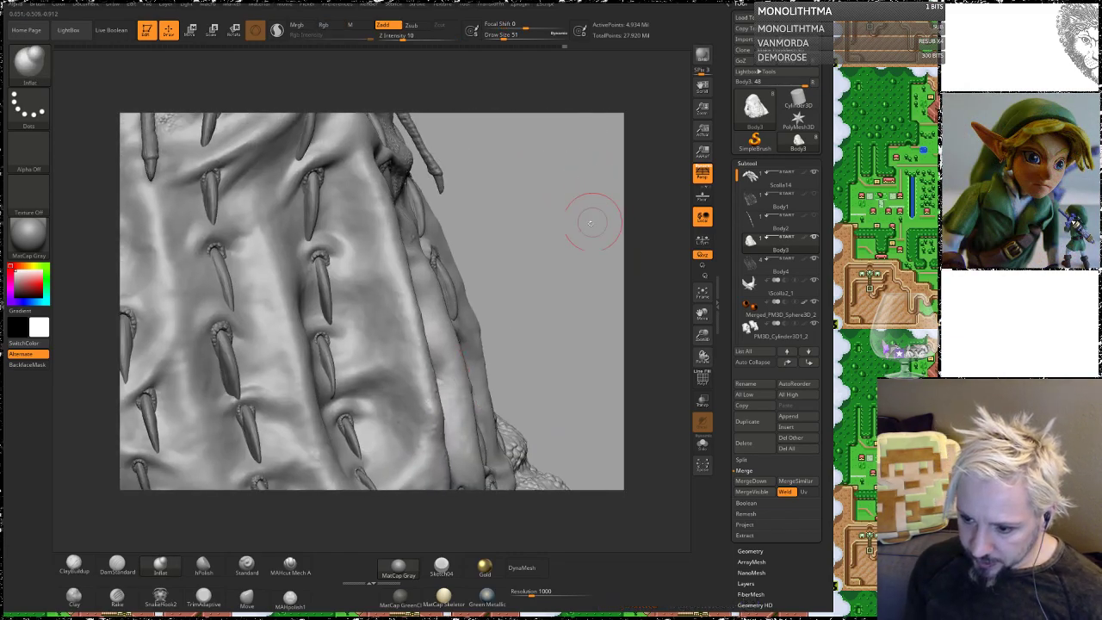
mouse_move(593, 222)
right_mouse_down()
mouse_move(374, 228)
mouse_move(271, 211)
right_mouse_up()
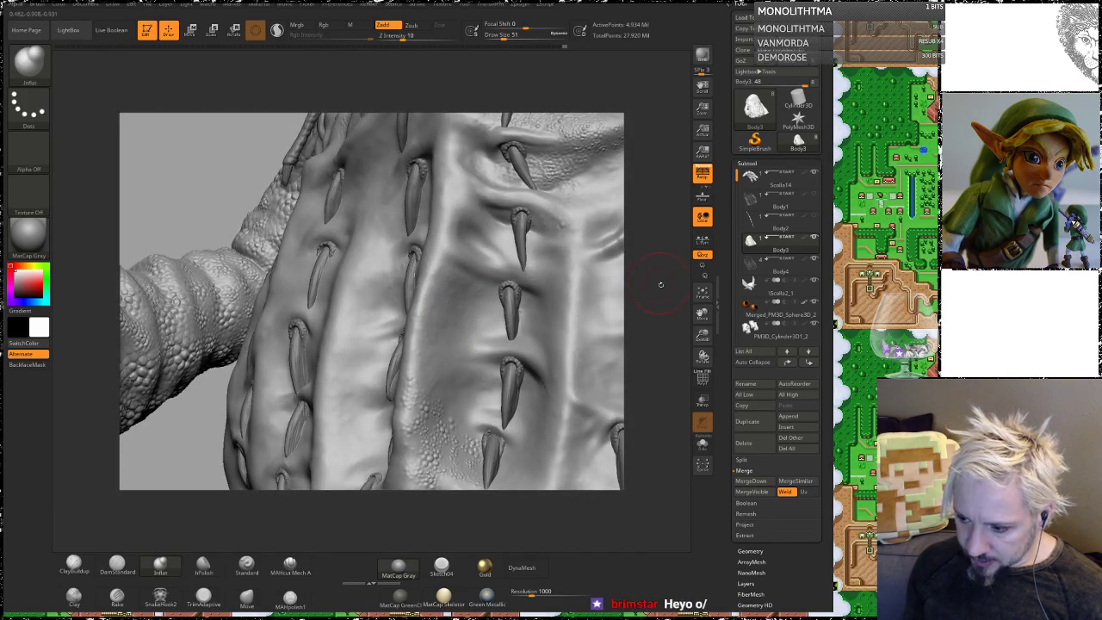
mouse_move(660, 285)
left_mouse_down("alt")
mouse_move(199, 243)
mouse_move(154, 221)
left_mouse_up("alt")
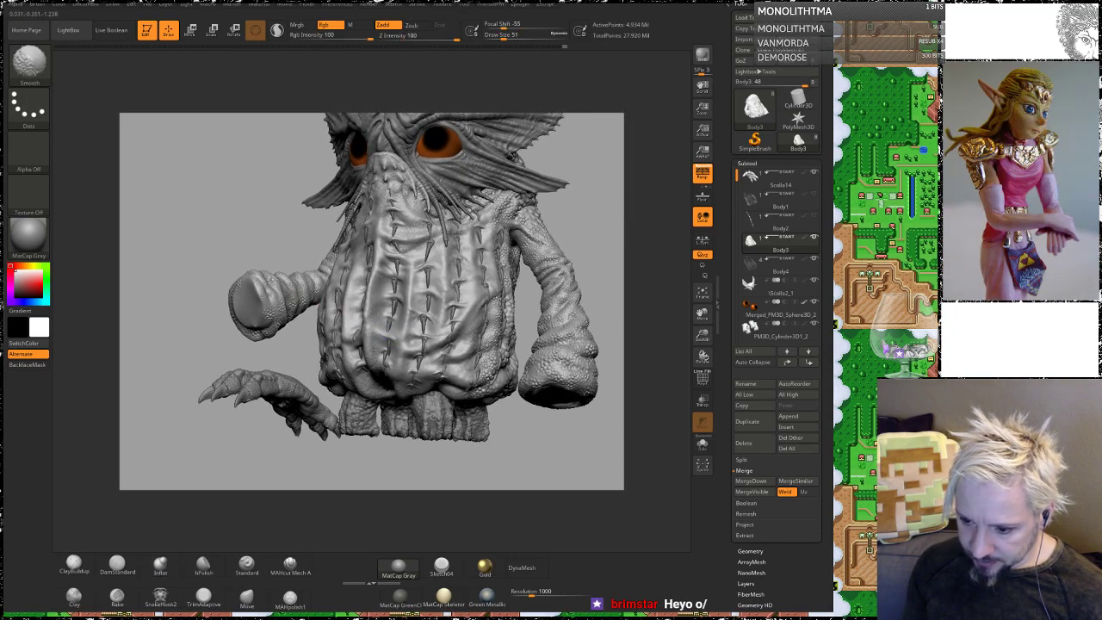
left_click_drag(177, 250, 222, 394, "alt")
left_click_drag(220, 194, 353, 325)
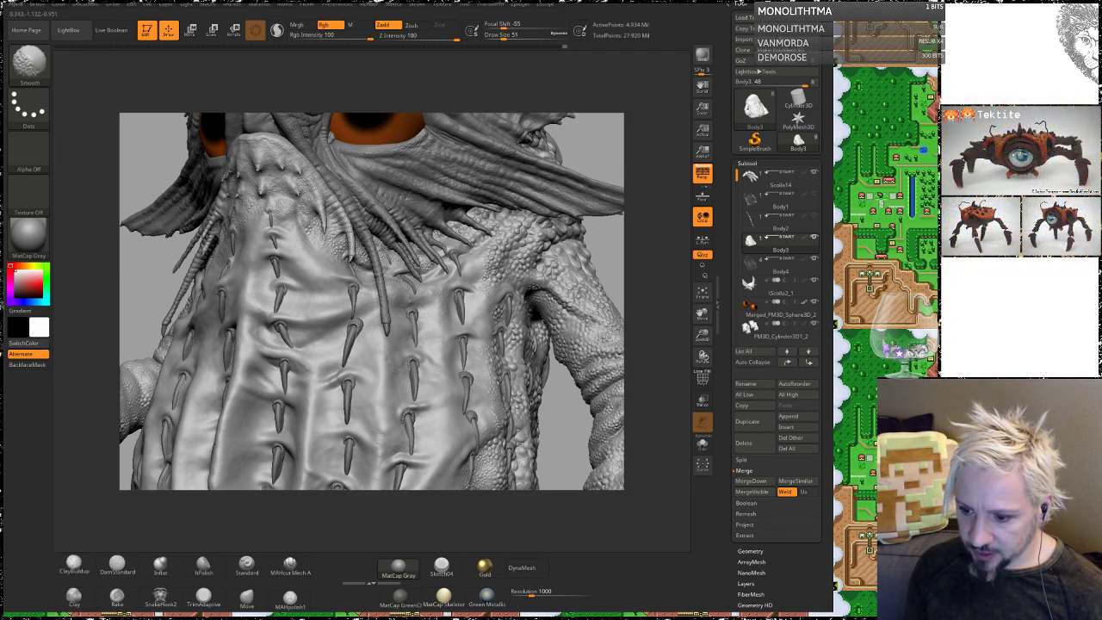
key("shift")
mouse_move(563, 432)
left_mouse_down("alt")
mouse_move(542, 309)
mouse_move(498, 223)
left_mouse_up("alt")
left_click_drag(405, 241, 393, 256, "shift")
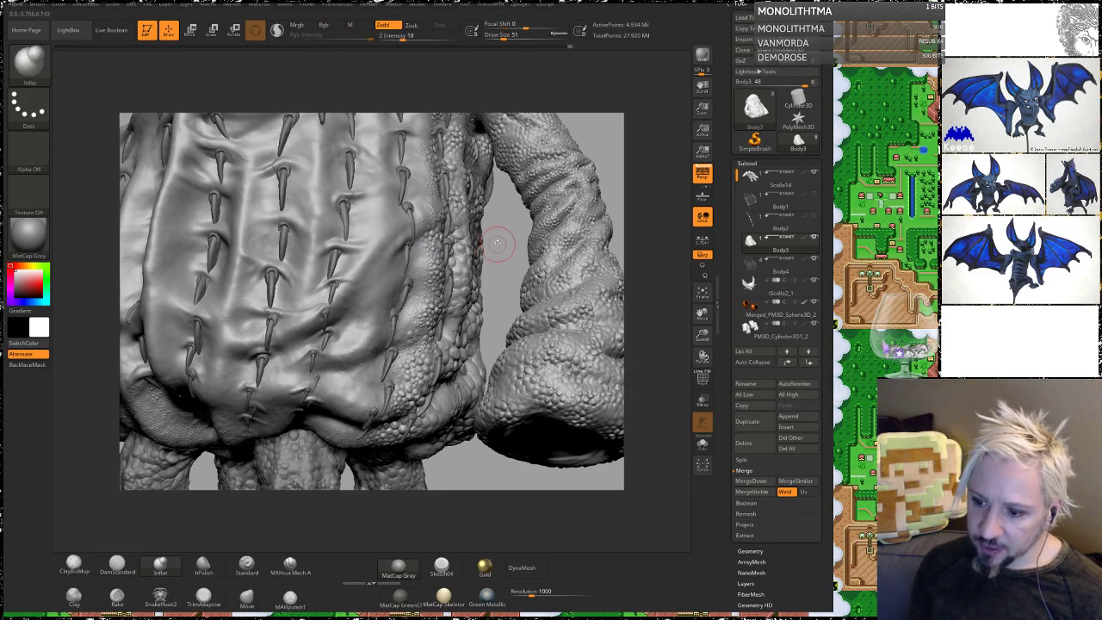
Step: Smooth part of the scaly skin in the hollow below the armpit beside the outermost spine row
mouse_move(492, 239)
left_mouse_down()
mouse_move(533, 249)
mouse_move(504, 162)
mouse_move(519, 133)
left_mouse_up()
left_click_drag(423, 97, 423, 120)
left_click_drag(194, 202, 203, 225)
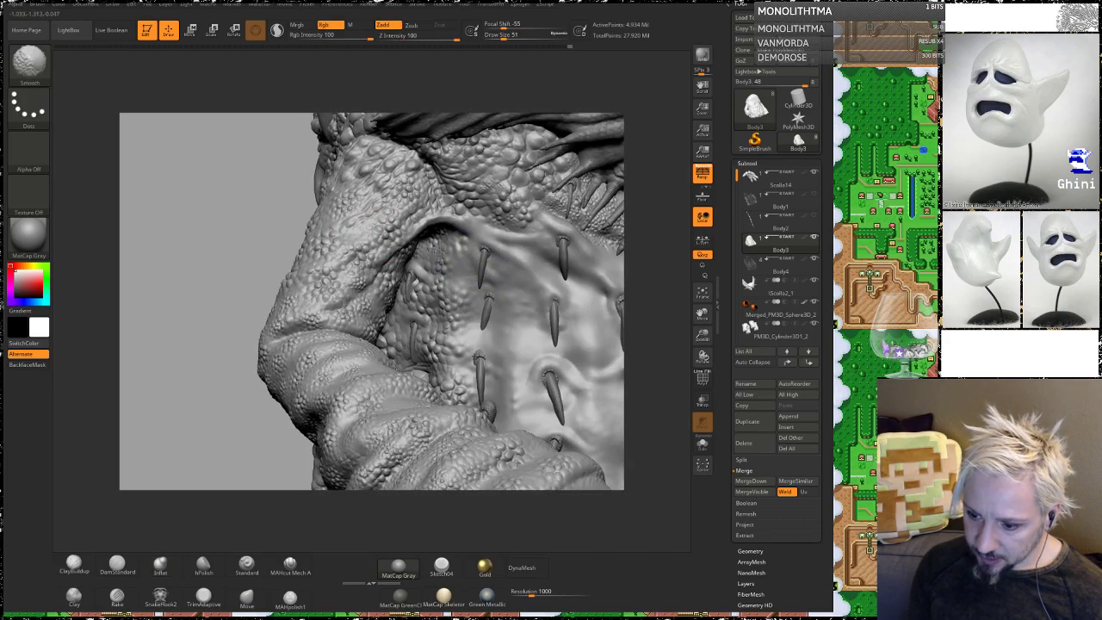
mouse_move(649, 283)
left_mouse_down("alt")
mouse_move(645, 266)
mouse_move(647, 334)
left_mouse_up("alt")
Step: Reduce the brush size to 23 and build up an arched skin fold over the middle spine with ClayBuildup, then soften it
left_click_drag(504, 320, 501, 321)
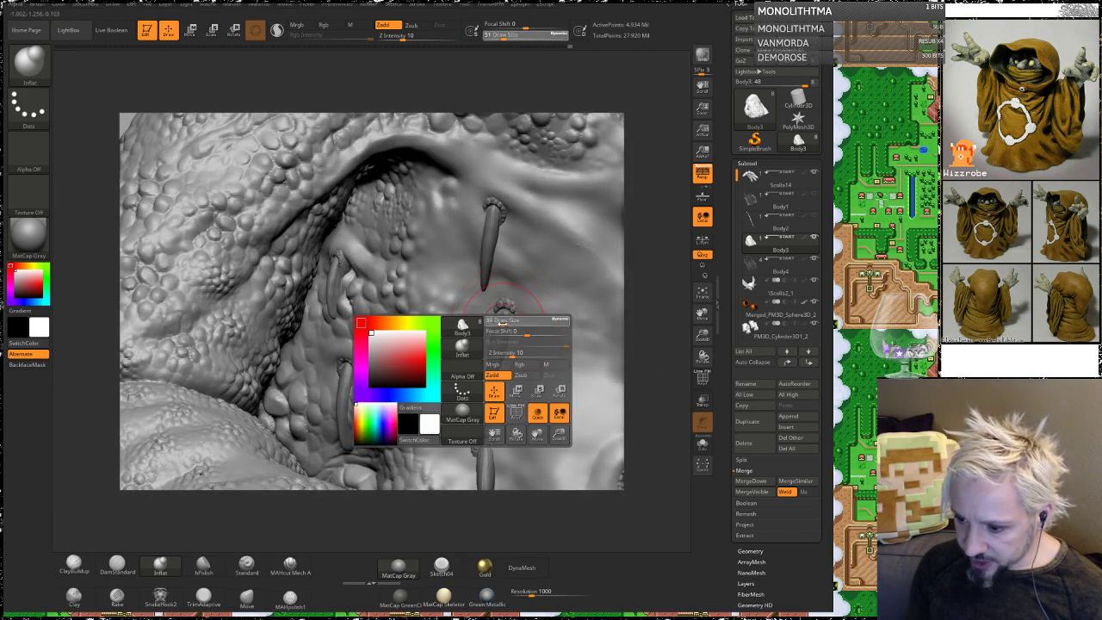
left_click_drag(643, 252, 411, 226)
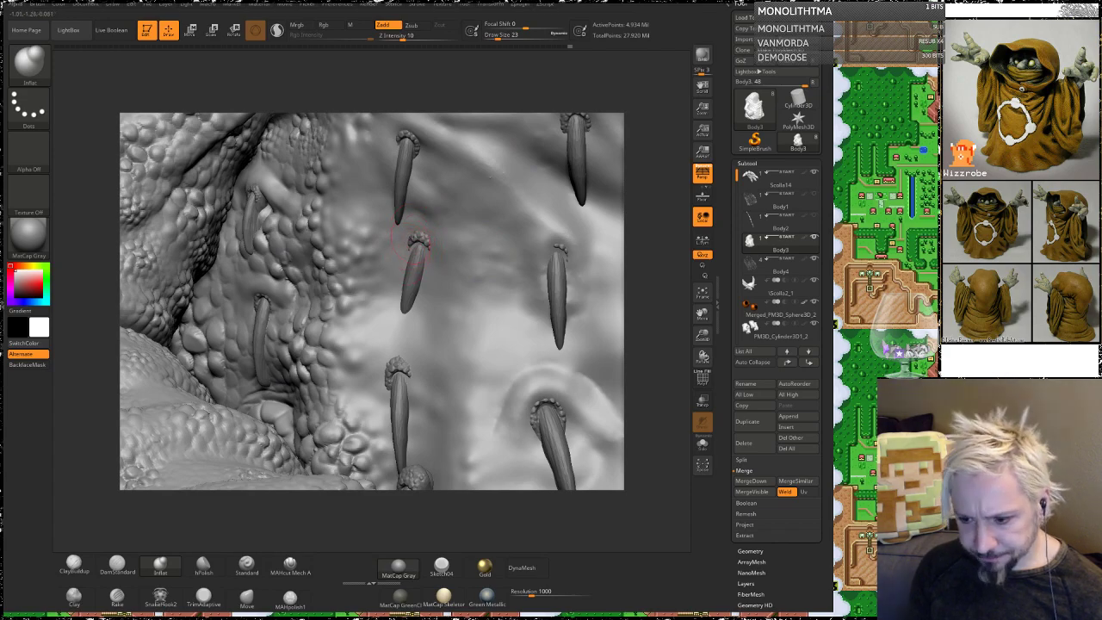
mouse_move(660, 230)
left_mouse_down()
mouse_move(559, 245)
mouse_move(463, 280)
mouse_move(456, 317)
left_mouse_up()
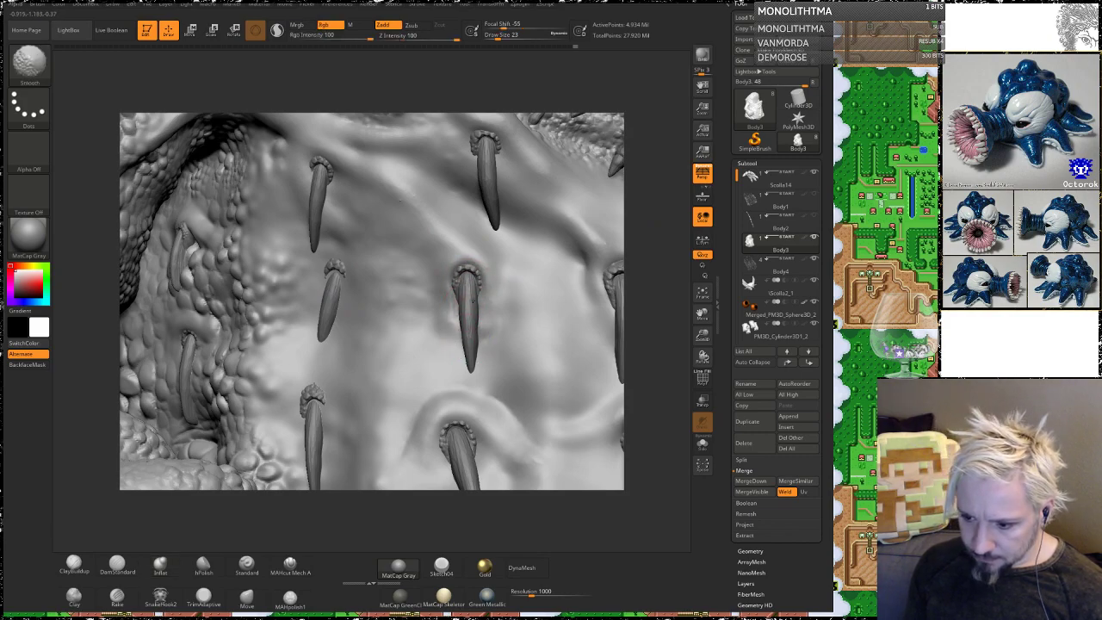
left_click(73, 564)
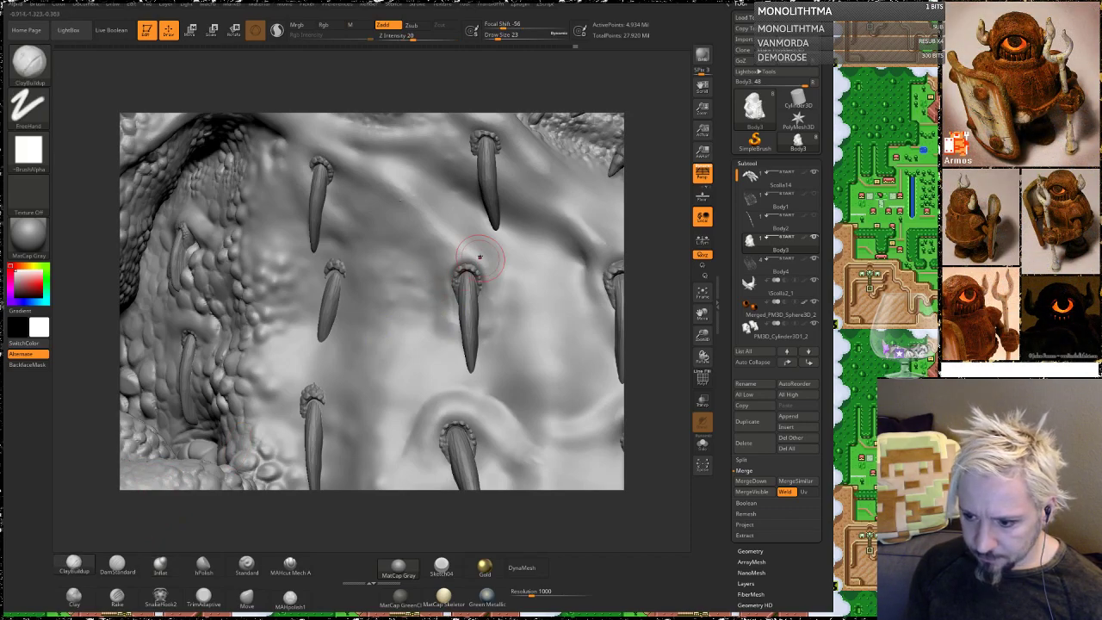
mouse_move(452, 252)
left_mouse_down()
mouse_move(503, 278)
mouse_move(515, 301)
mouse_move(405, 203)
mouse_move(496, 276)
left_mouse_up()
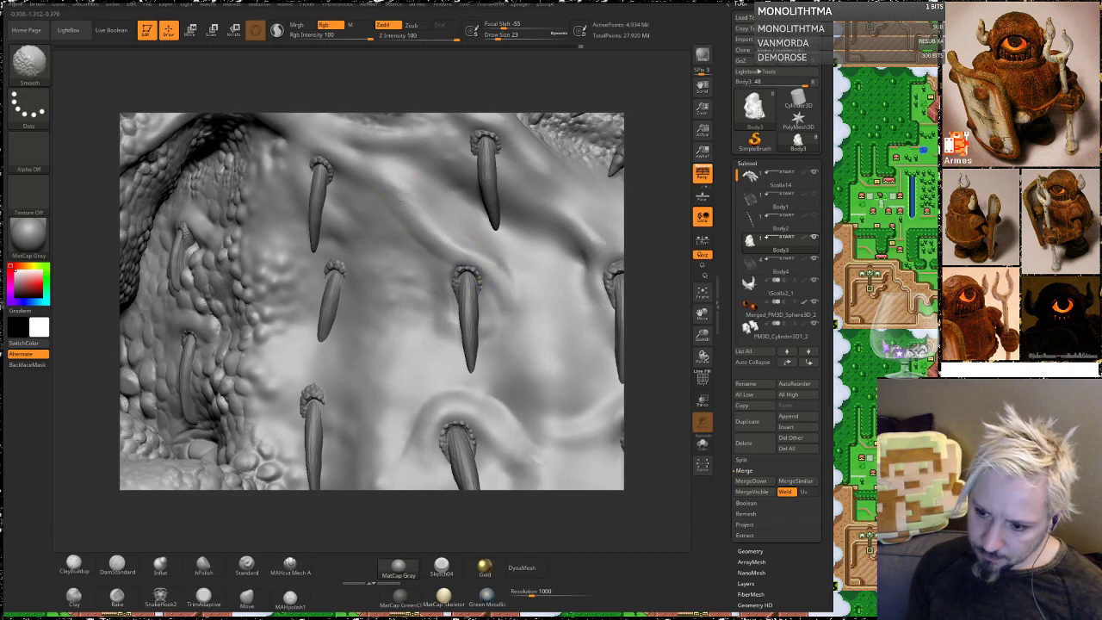
left_click_drag(412, 227, 496, 267)
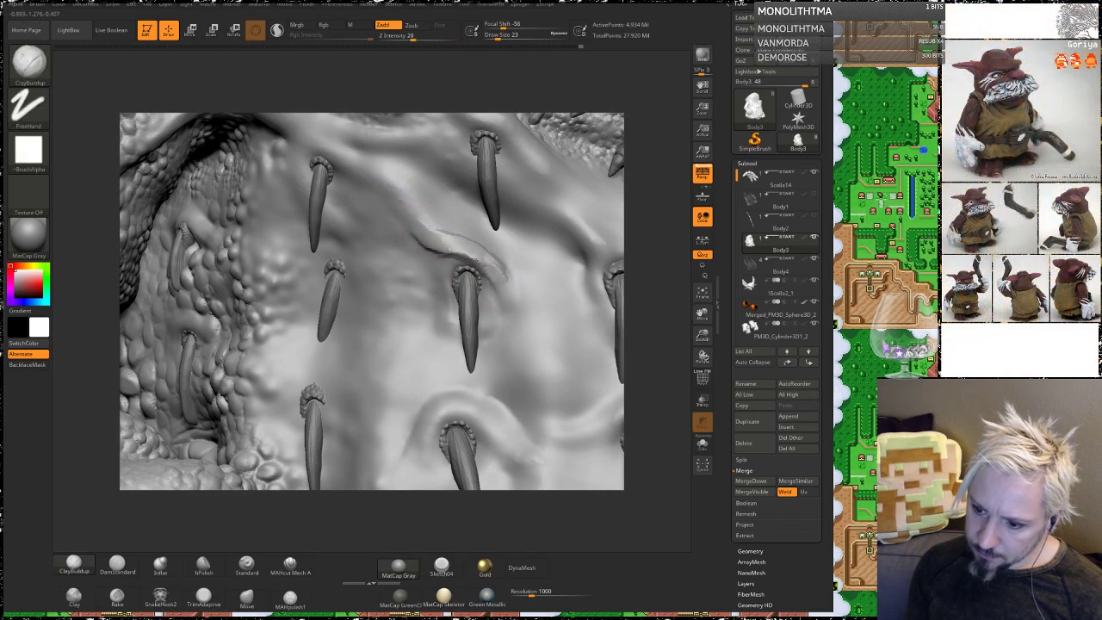
mouse_move(411, 229)
left_mouse_down()
mouse_move(489, 265)
mouse_move(372, 193)
left_mouse_up()
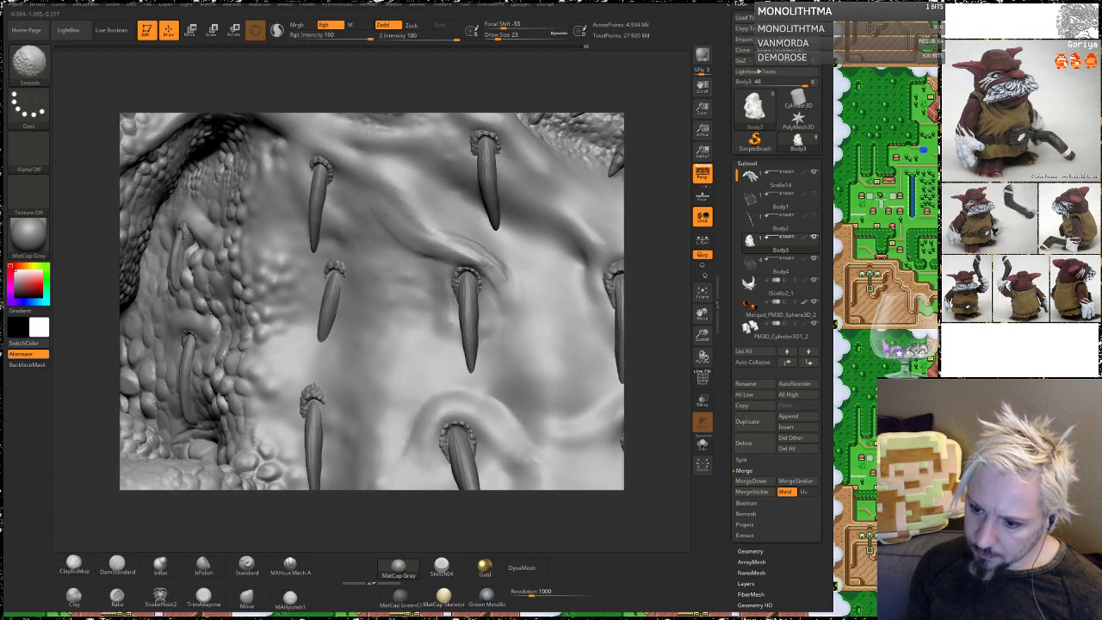
mouse_move(420, 225)
left_mouse_down("shift")
mouse_move(465, 255)
mouse_move(509, 308)
left_mouse_up("shift")
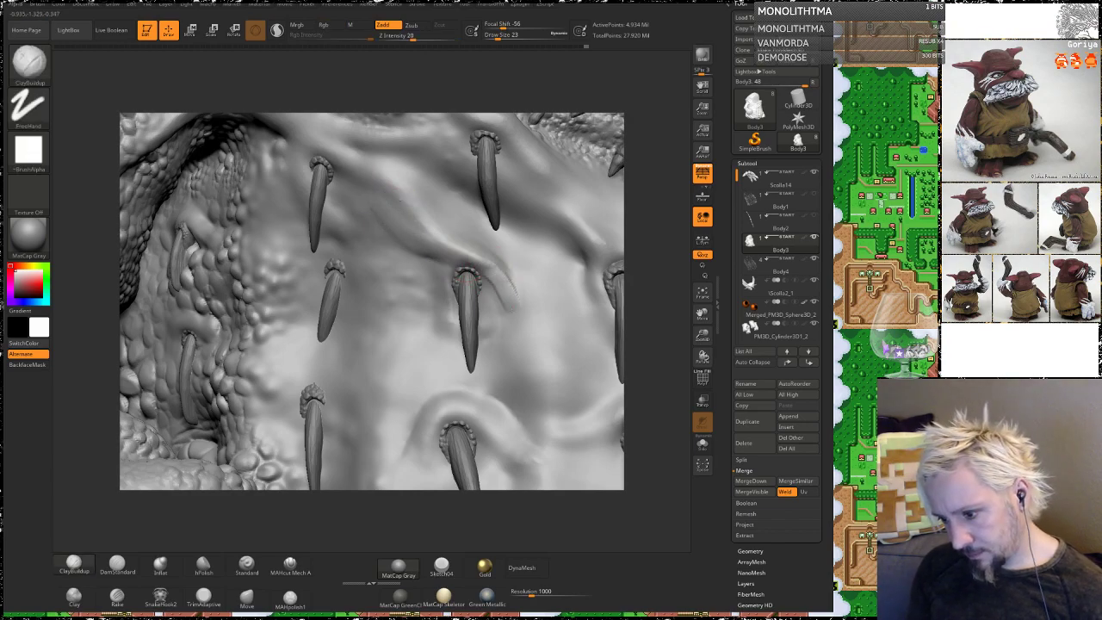
Step: Rework the end of that fold so it wraps past the middle spine's base, and smooth it into the skin
mouse_move(475, 253)
left_mouse_down()
mouse_move(511, 307)
mouse_move(498, 307)
left_mouse_up()
key("ctrl+z")
key("shift")
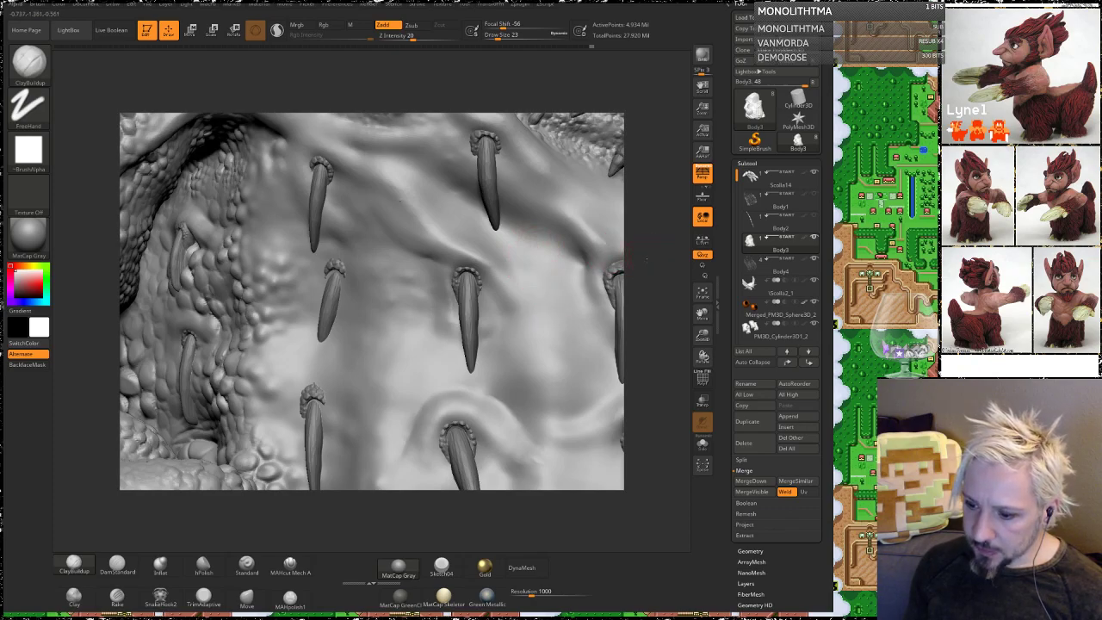
mouse_move(645, 259)
left_mouse_down()
mouse_move(677, 254)
mouse_move(663, 248)
left_mouse_up()
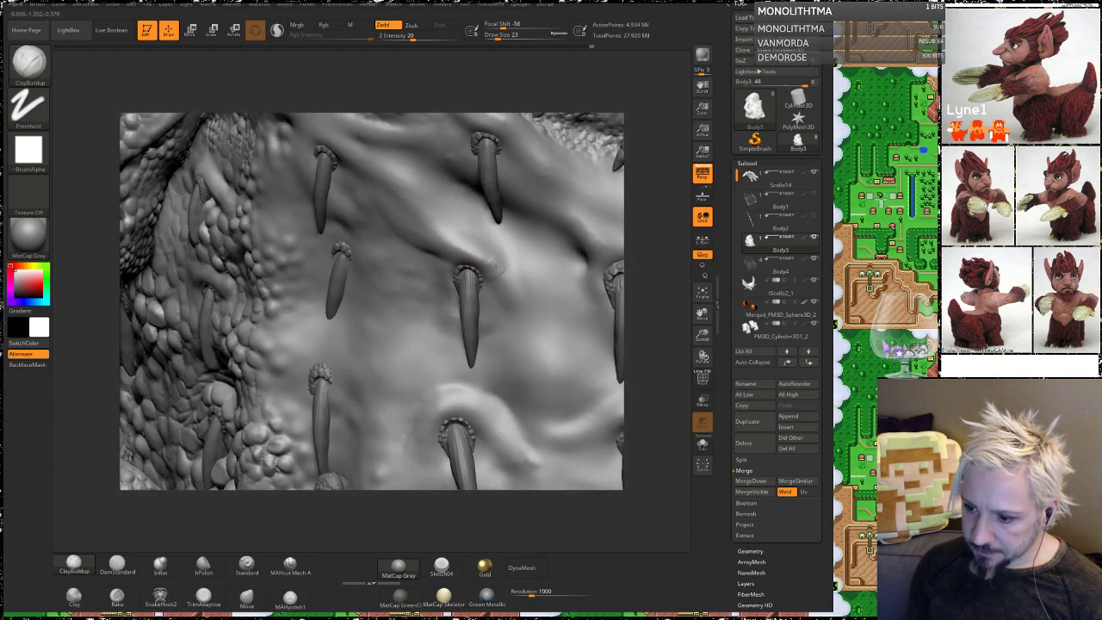
left_click_drag(494, 267, 514, 296)
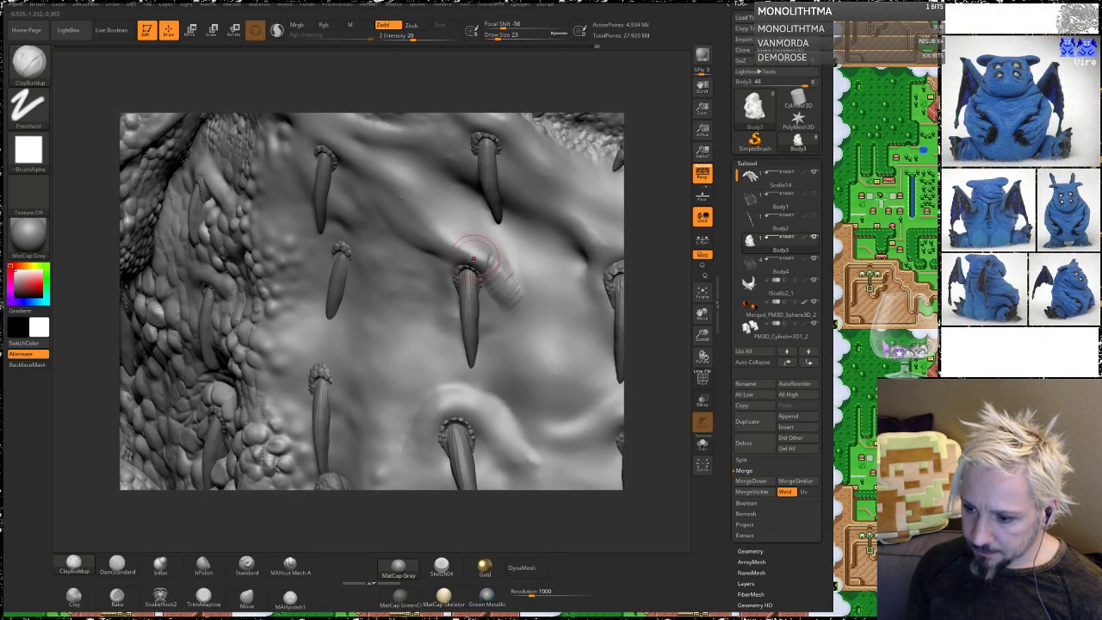
key("shift")
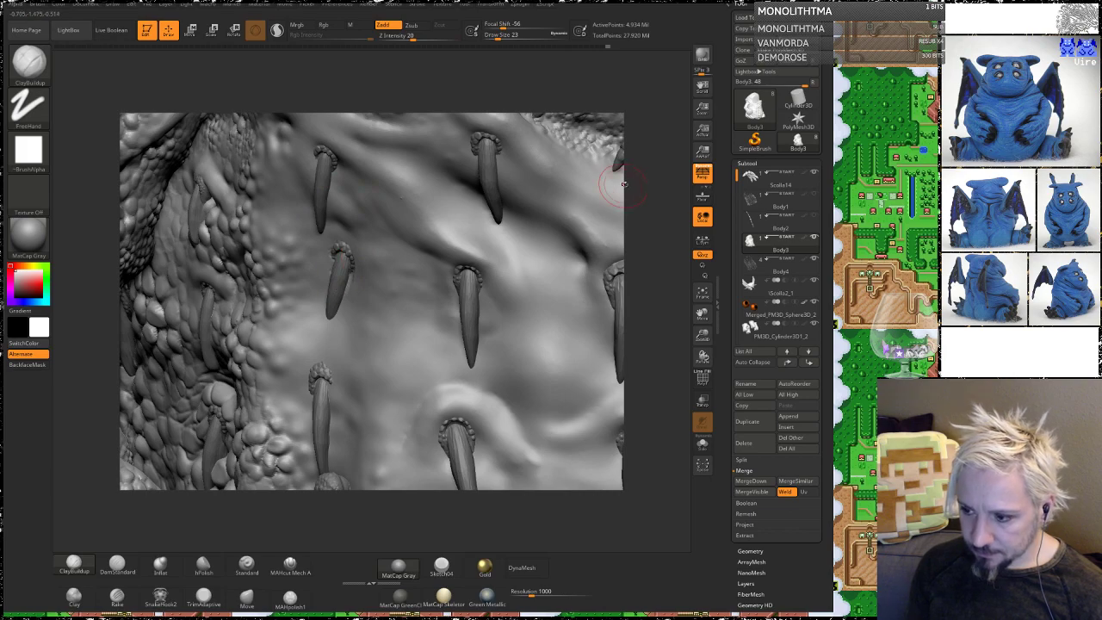
Step: Sculpt a small arched skin fold over the base of the second outer-row spine with the Standard brush and smooth it
left_click_drag(624, 183, 581, 185)
key("shift")
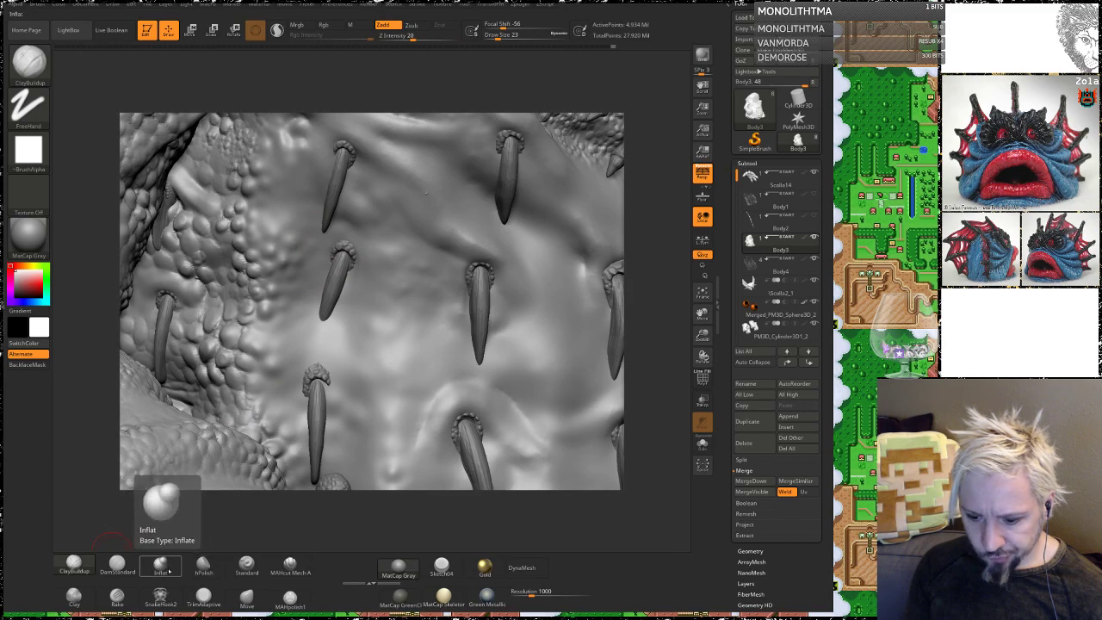
left_click(246, 564)
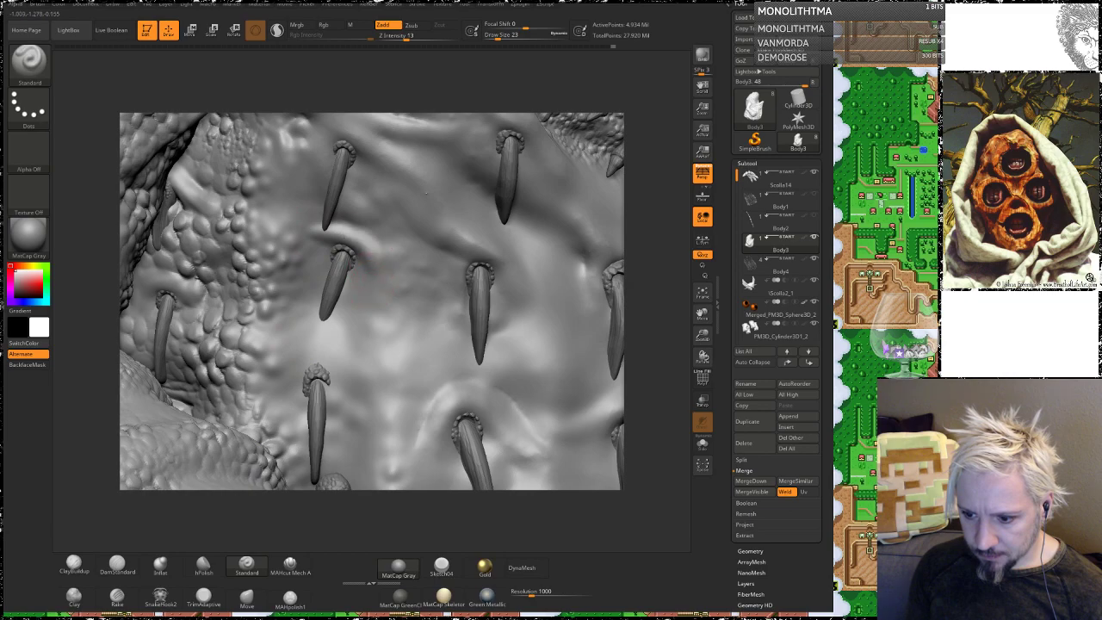
key("shift")
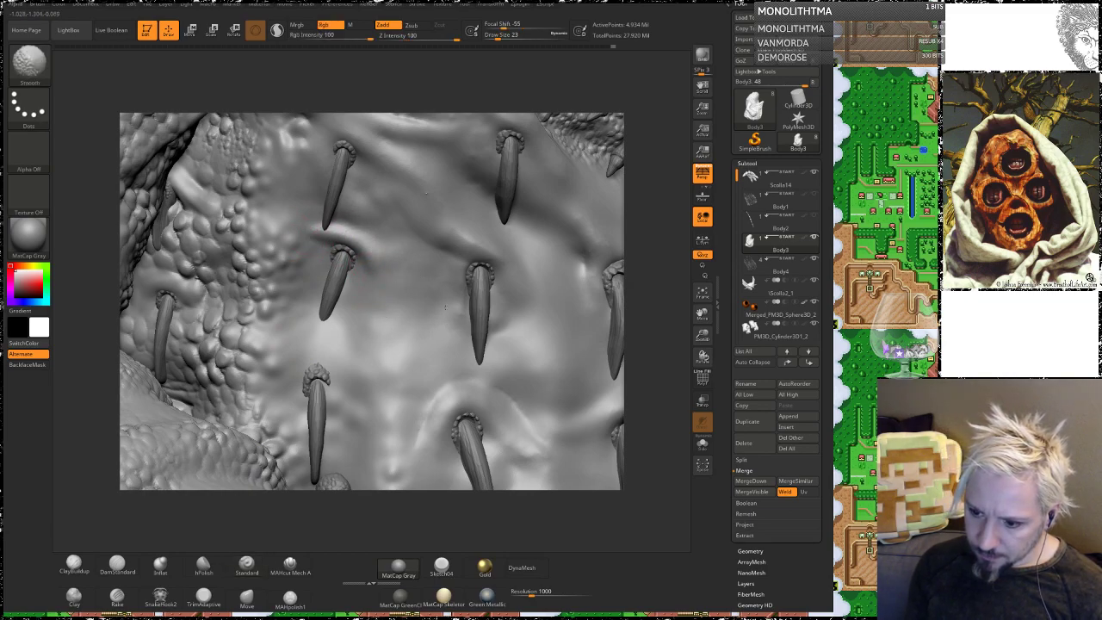
Step: Try to smooth out the tiny pinched defect in the skin between the upper spines
left_click_drag(455, 84, 481, 179, "alt")
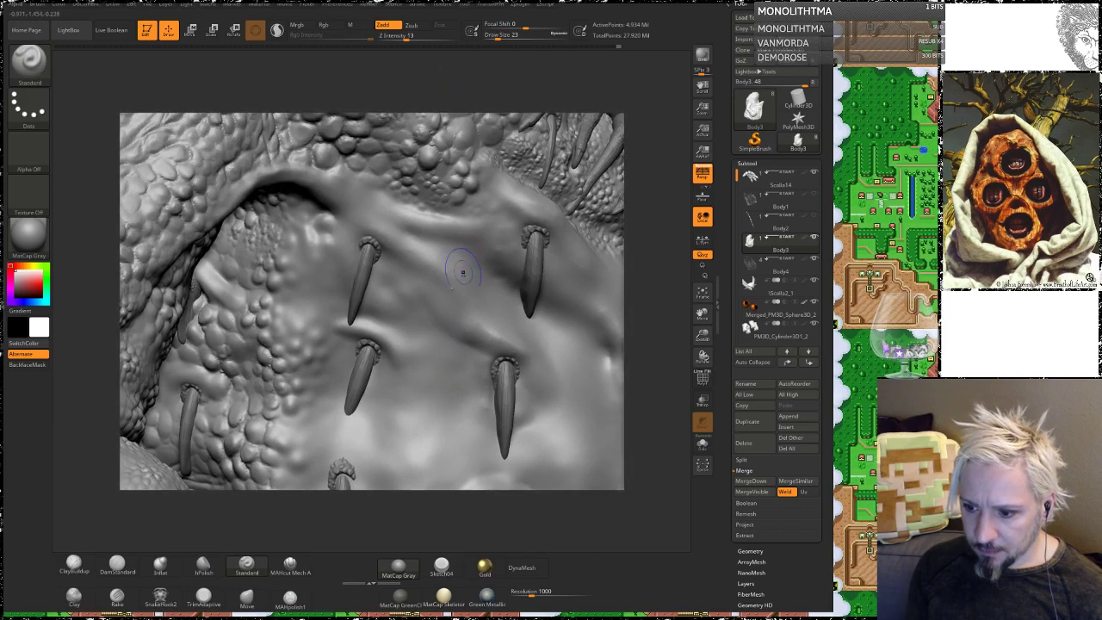
key("shift")
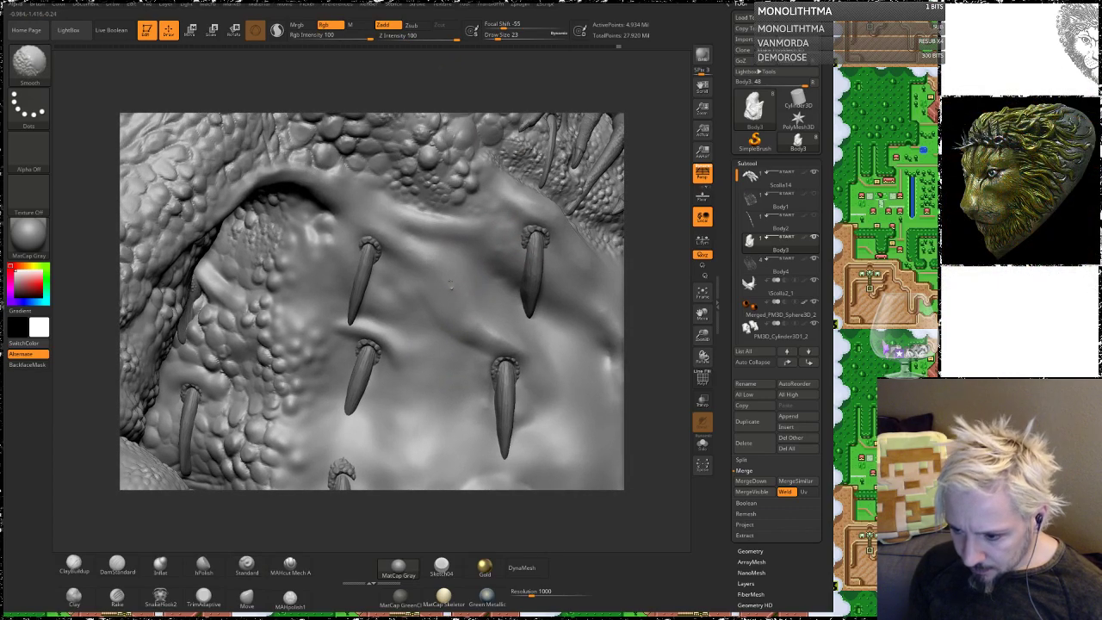
mouse_move(634, 264)
left_mouse_down()
mouse_move(658, 288)
mouse_move(647, 262)
mouse_move(665, 372)
left_mouse_up()
left_click_drag(443, 282, 430, 270)
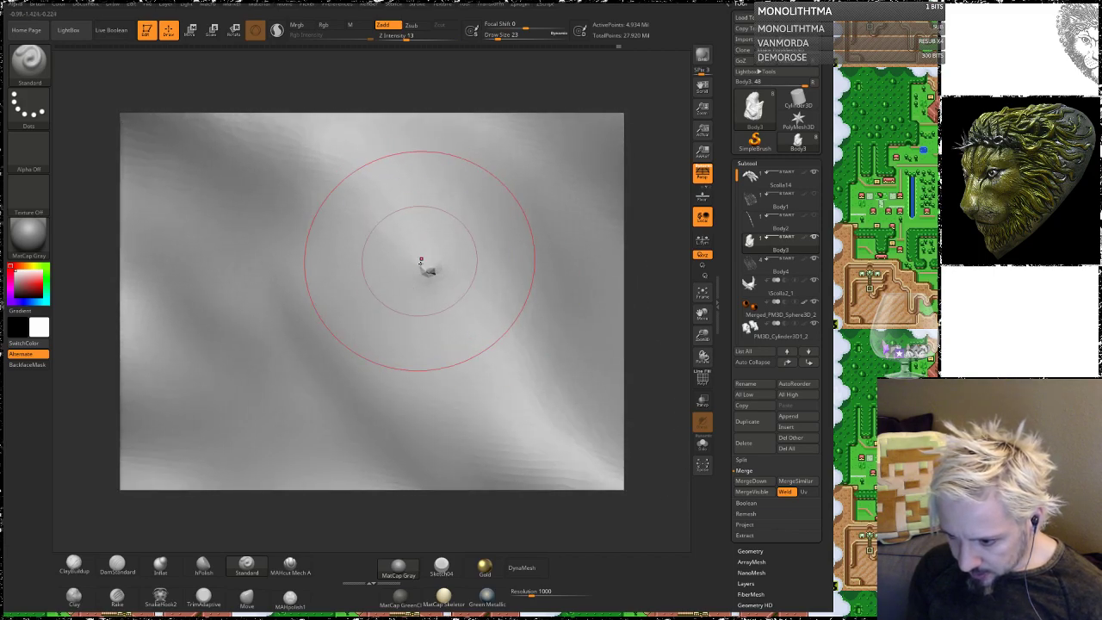
key("shift")
mouse_move(664, 188)
left_mouse_down()
mouse_move(668, 223)
mouse_move(666, 191)
left_mouse_up()
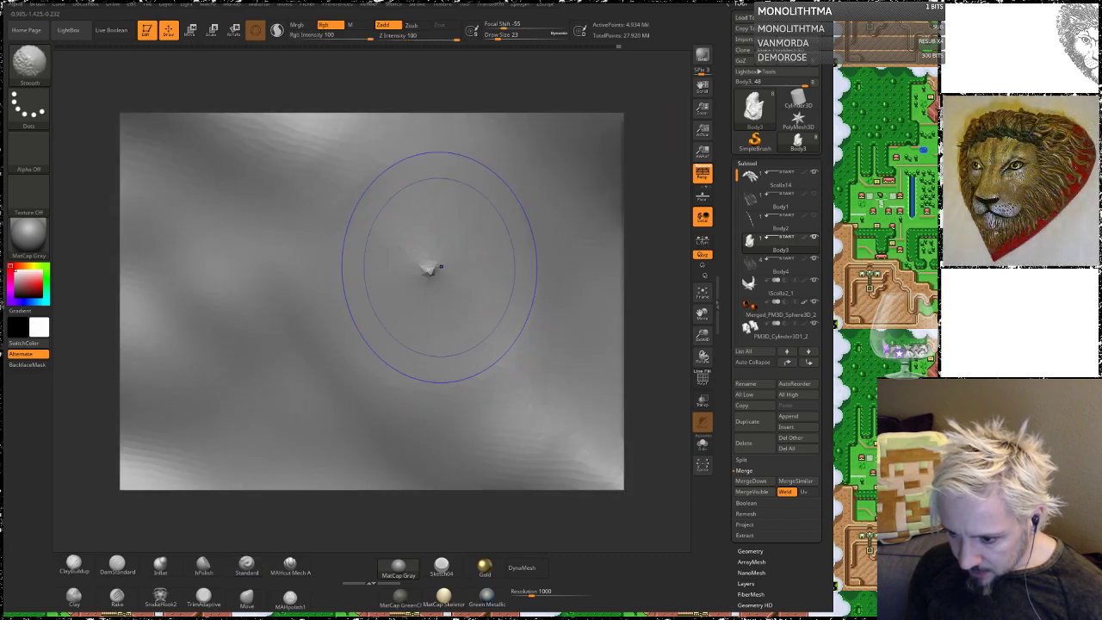
left_click_drag(438, 267, 429, 271, "shift")
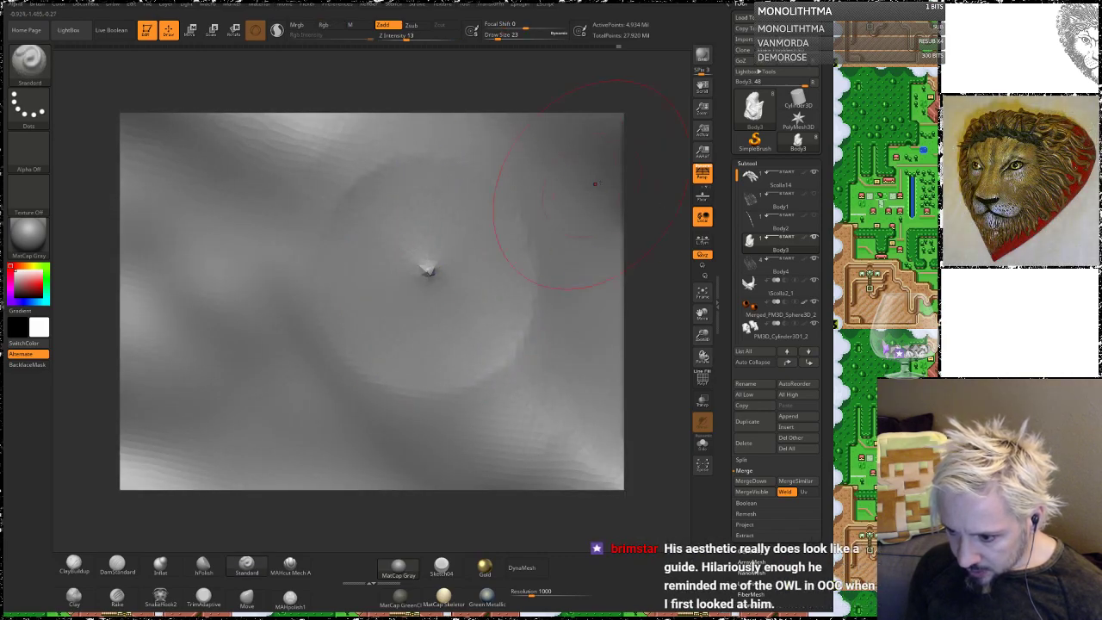
left_click_drag(616, 198, 676, 215)
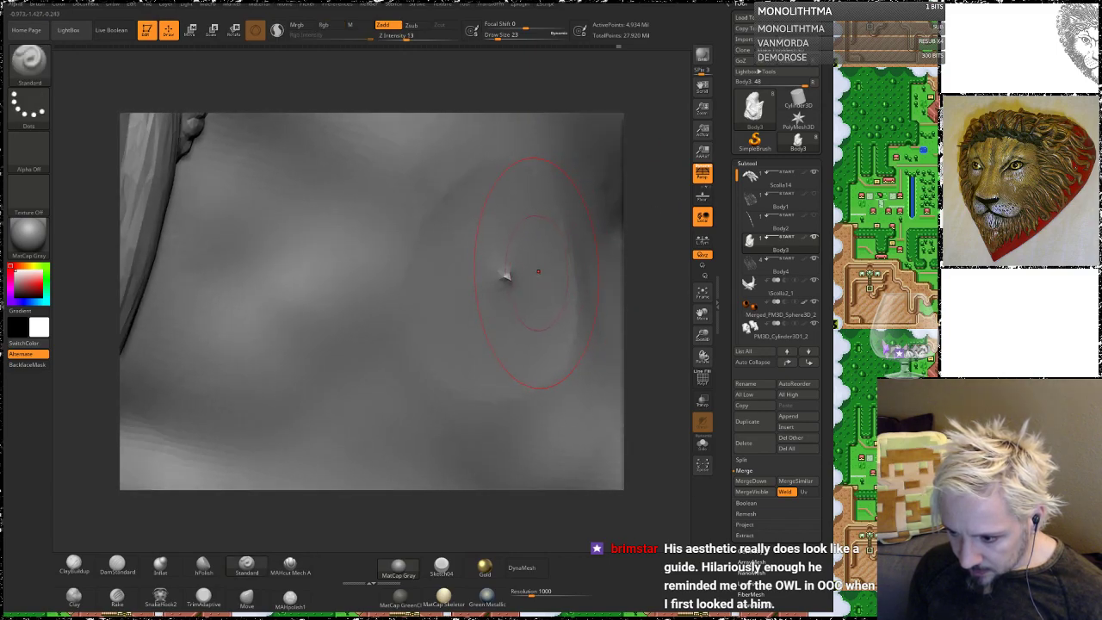
key("shift")
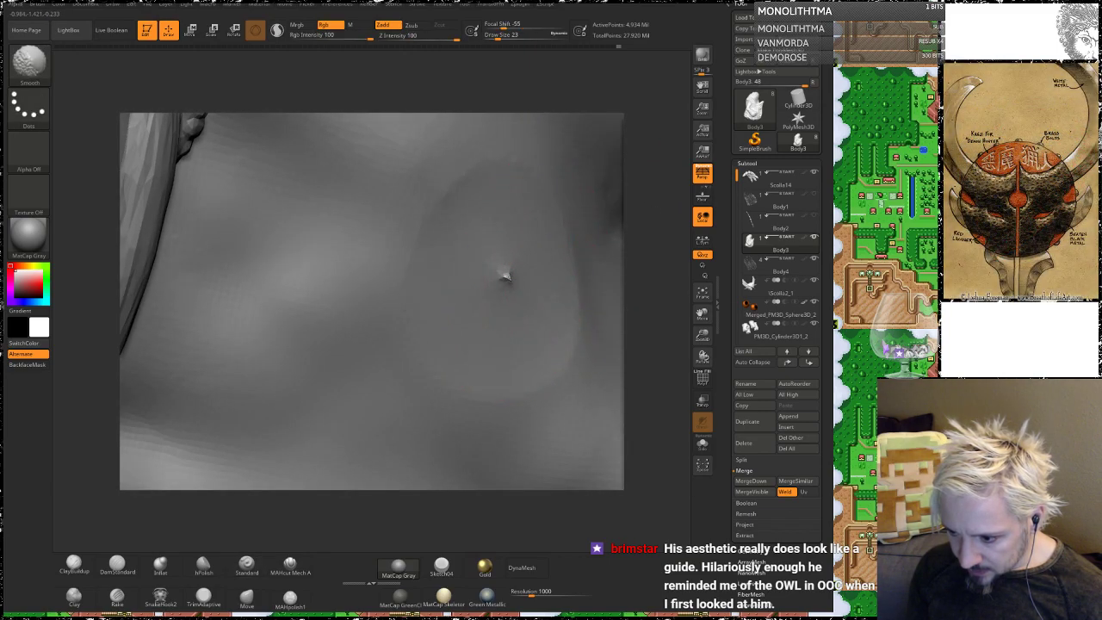
mouse_move(490, 277)
left_mouse_down("shift")
mouse_move(542, 331)
mouse_move(495, 226)
left_mouse_up("shift")
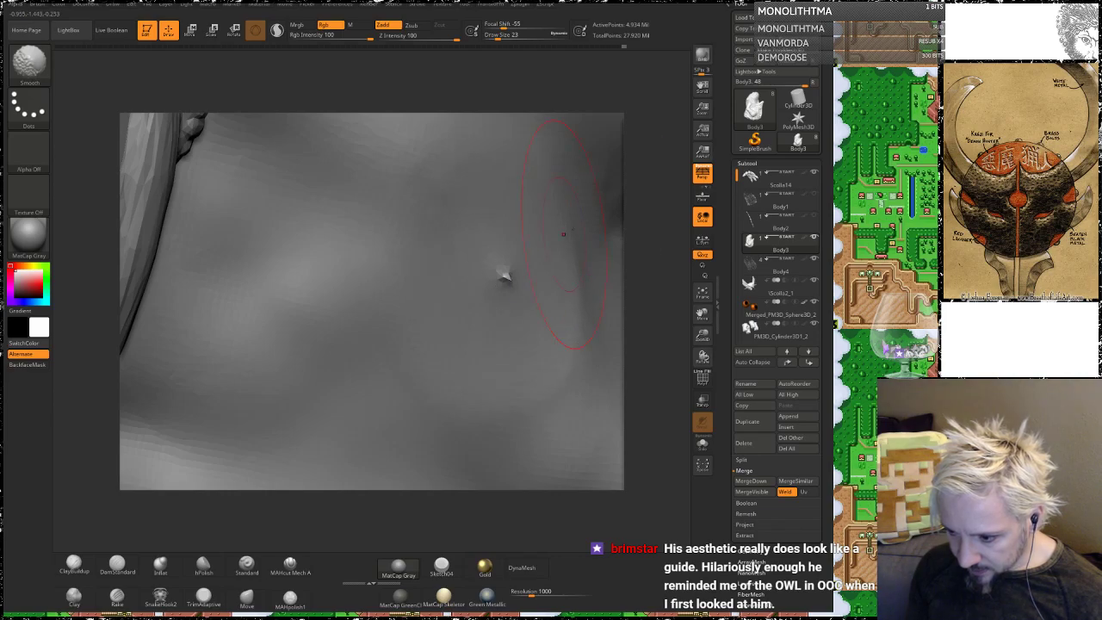
right_click_drag(499, 266, 520, 293)
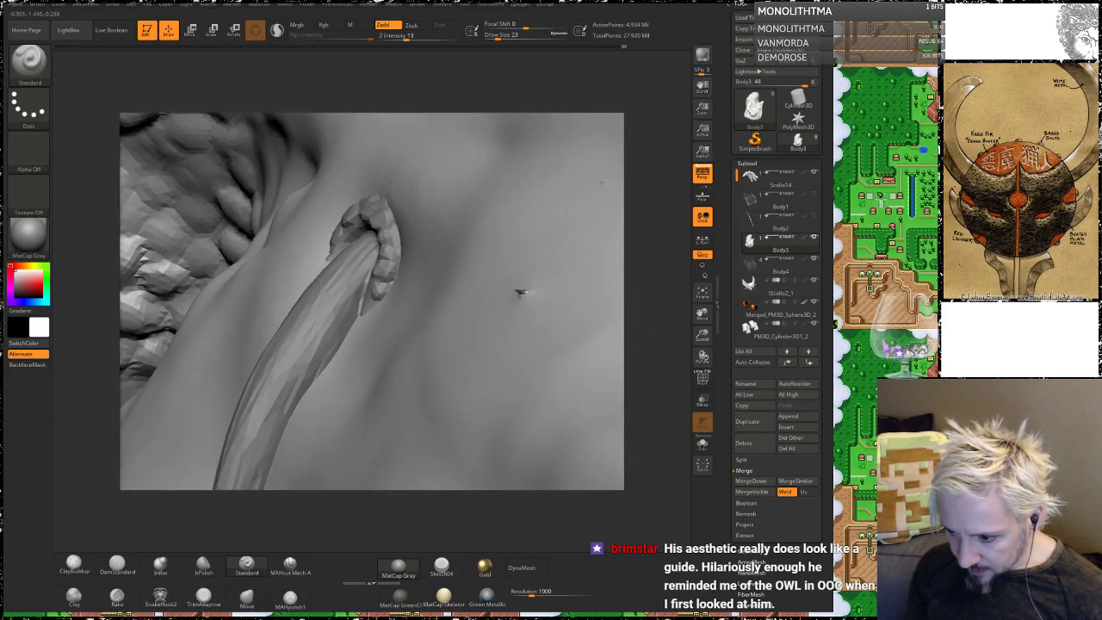
right_click_drag(600, 182, 454, 347)
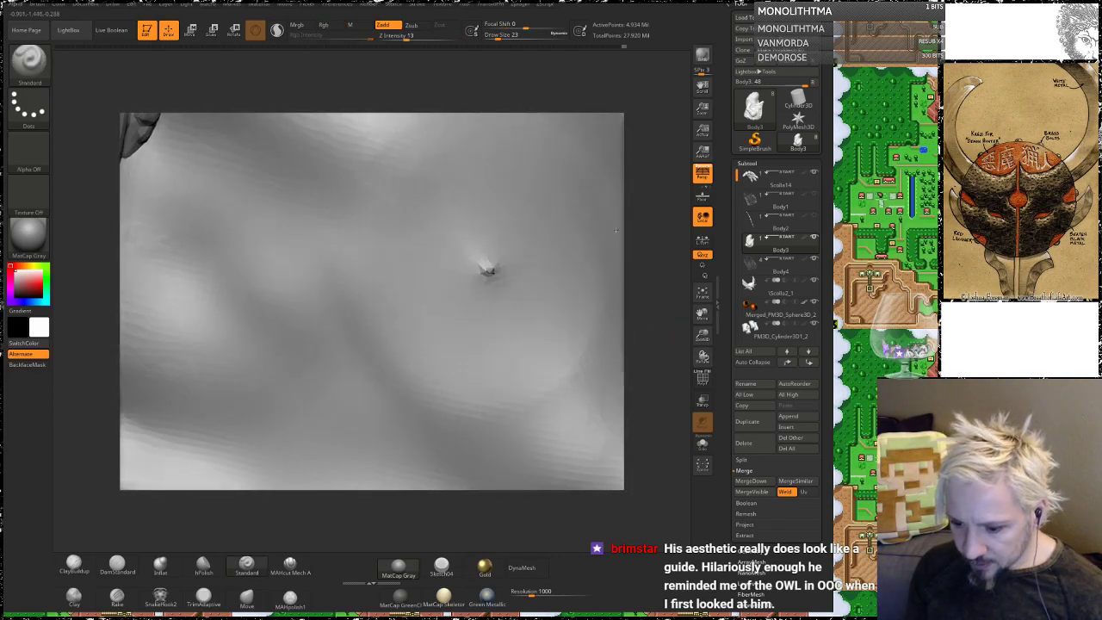
Step: Turn on Sculptris Pro and smooth away the pinched defect between the upper spines
left_click(276, 31)
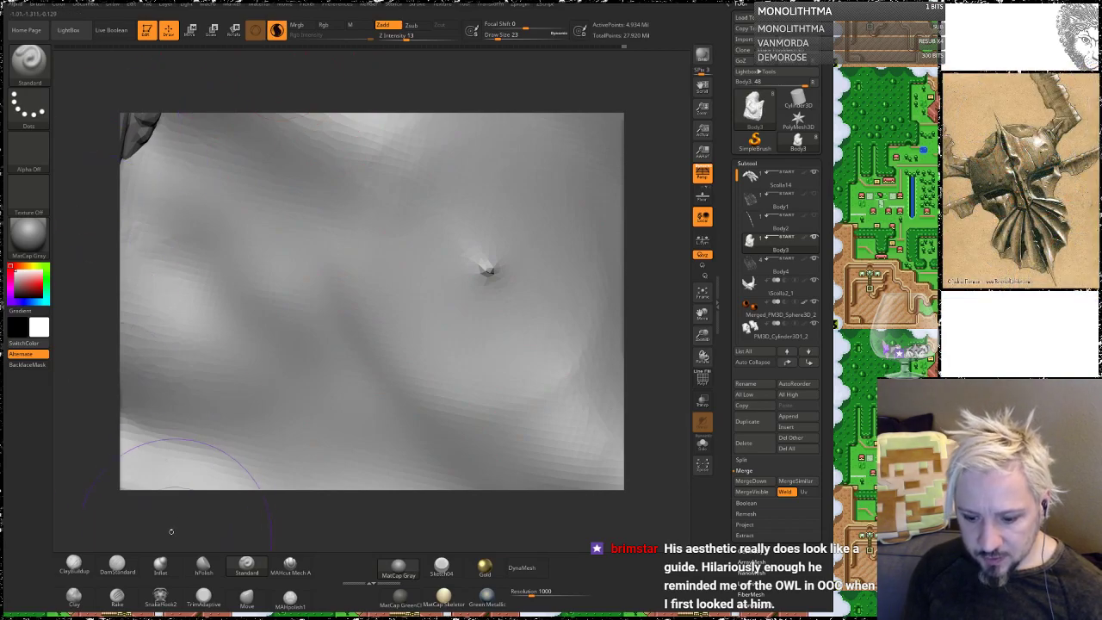
key("shift")
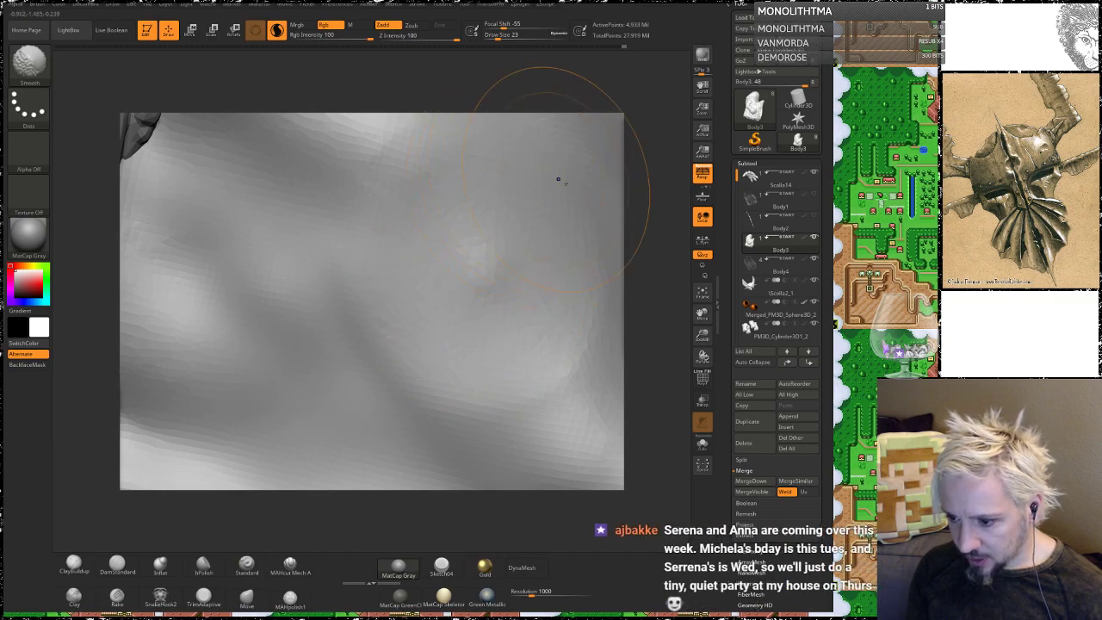
left_click_drag(643, 324, 641, 250, "alt")
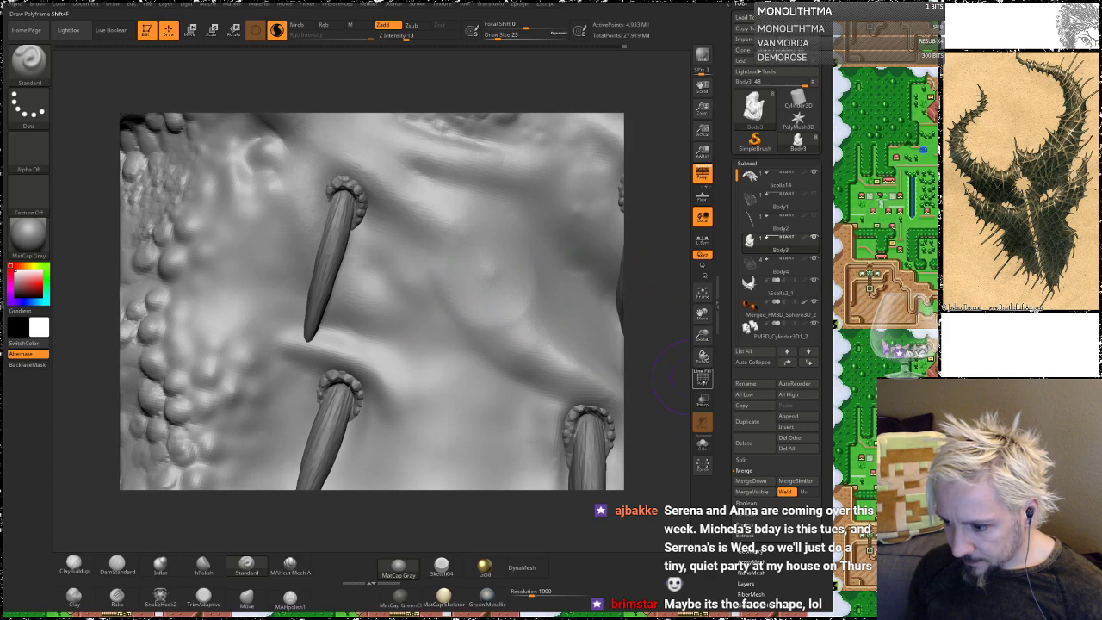
Step: Set the brush size to 11 and smooth the retessellated patch between the spines with the polygon wireframe temporarily displayed
left_click(703, 377)
key("space")
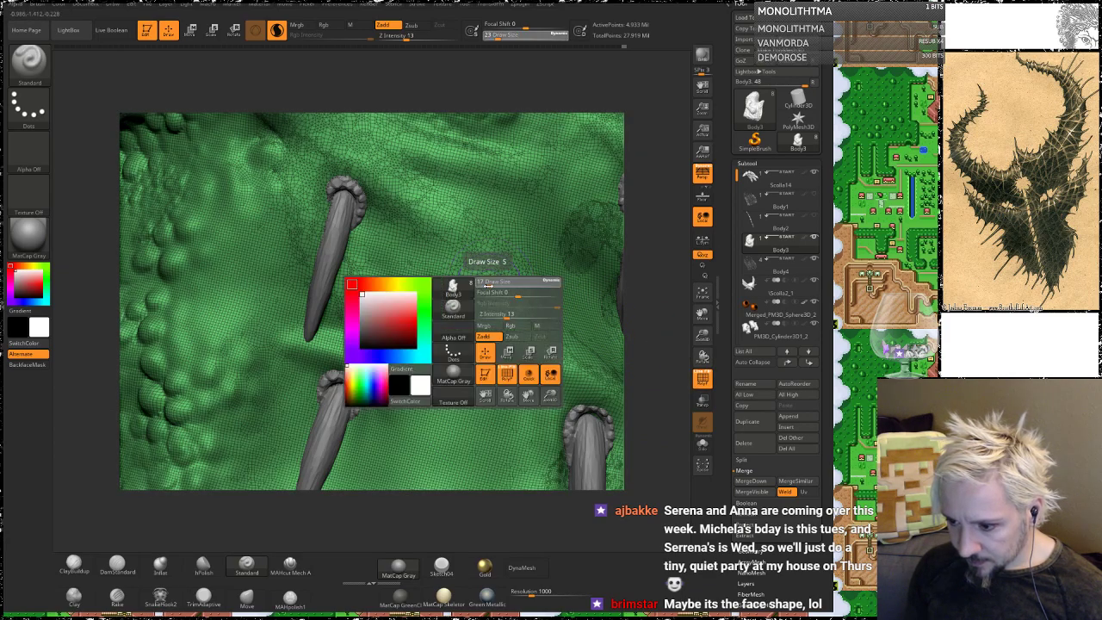
key("shift")
mouse_move(473, 297)
left_mouse_down("shift")
mouse_move(458, 277)
mouse_move(465, 264)
mouse_move(516, 301)
mouse_move(487, 233)
mouse_move(514, 244)
mouse_move(460, 220)
mouse_move(430, 228)
left_mouse_up("shift")
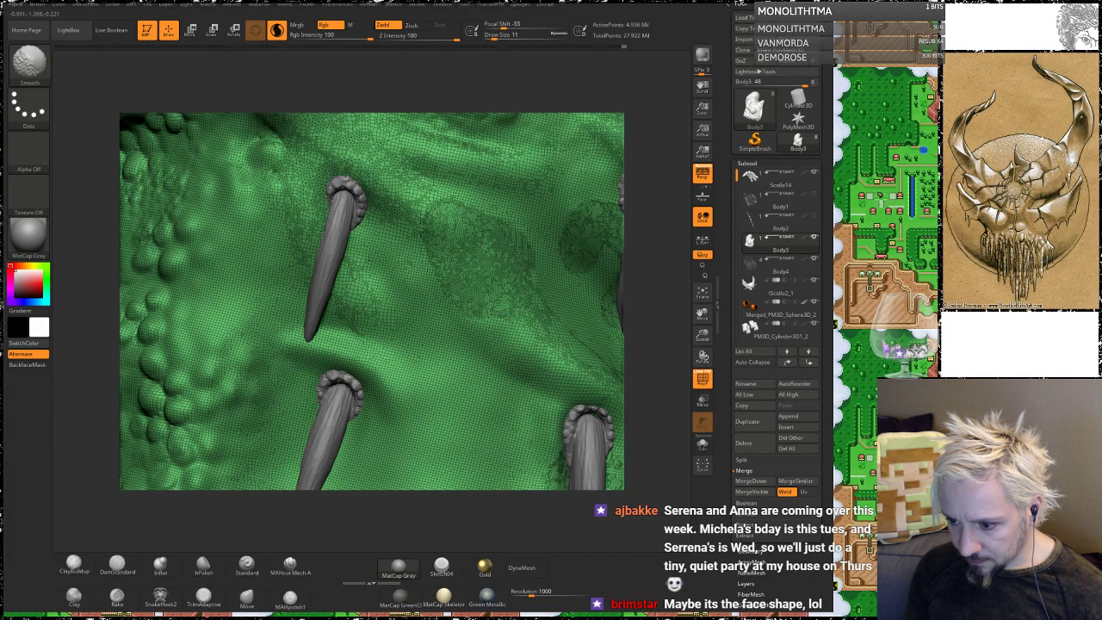
left_click_drag(499, 312, 547, 345, "shift")
left_click(702, 378)
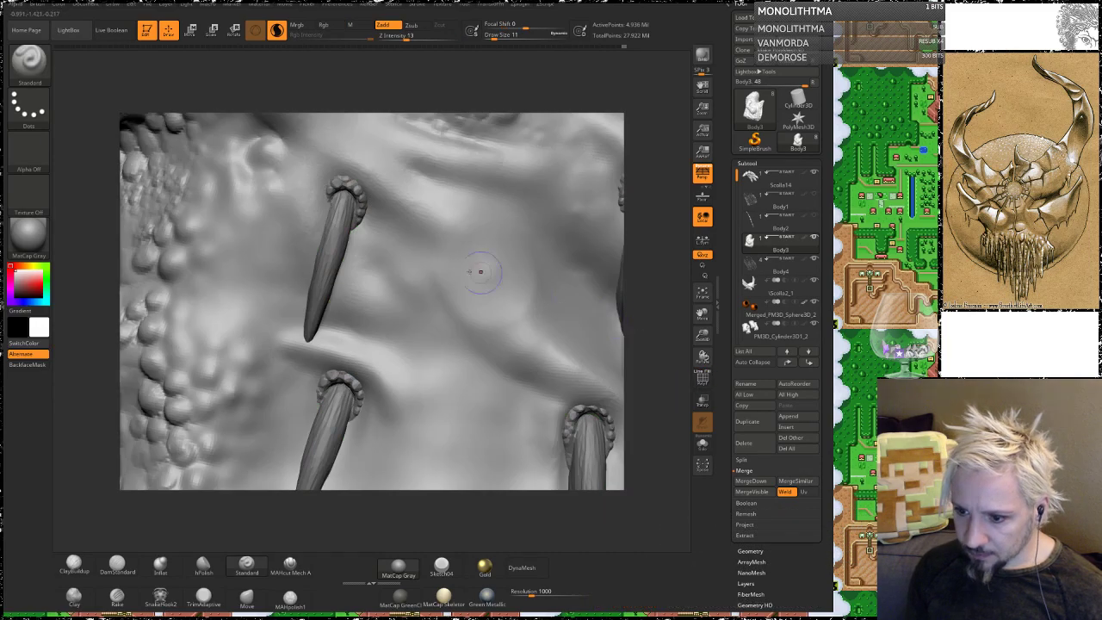
Step: Smooth the leftover lumps in the repaired patch, turning off Sculptris Pro for the final pass
left_click_drag(478, 289, 472, 318, "shift")
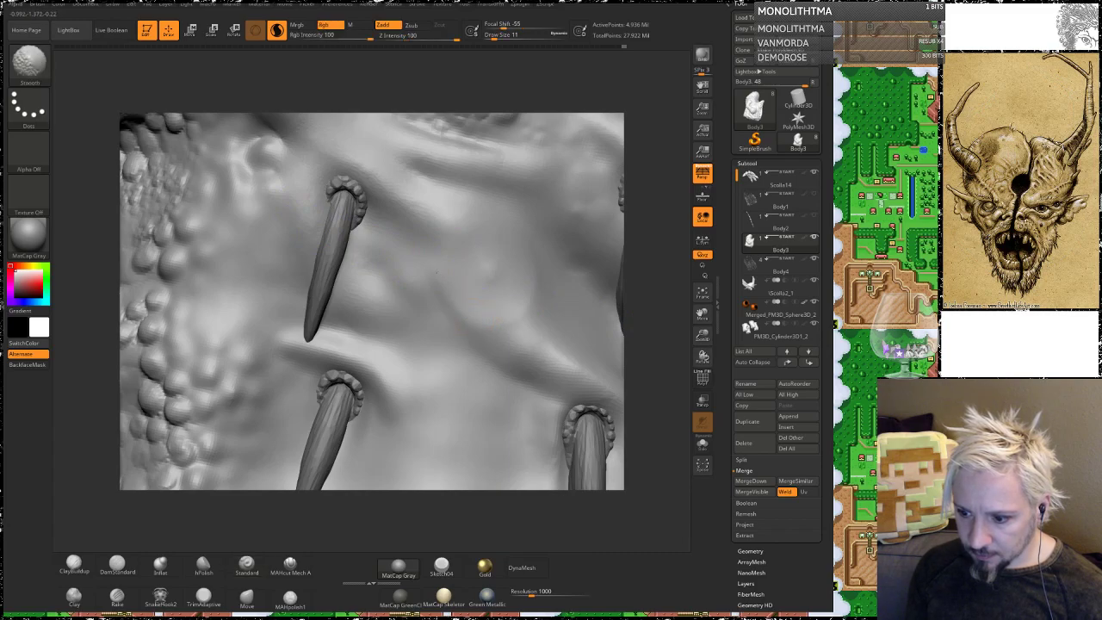
left_click(276, 30)
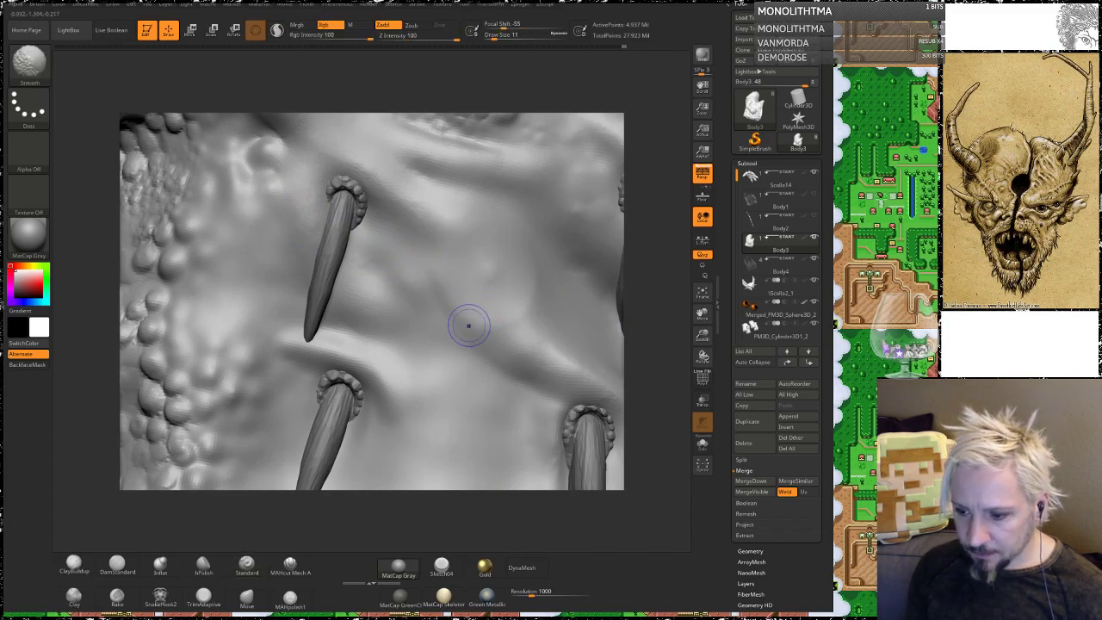
left_click_drag(478, 320, 447, 302, "shift")
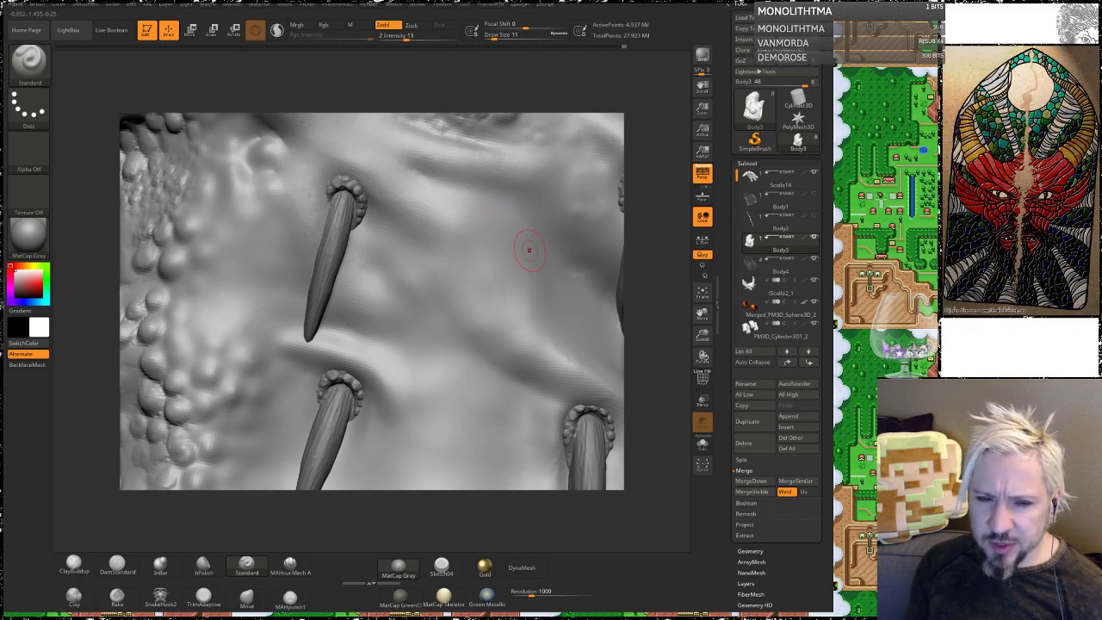
mouse_move(646, 263)
left_mouse_down("alt")
mouse_move(641, 162)
mouse_move(437, 240)
mouse_move(331, 241)
left_mouse_up("alt")
left_click_drag(512, 200, 491, 203)
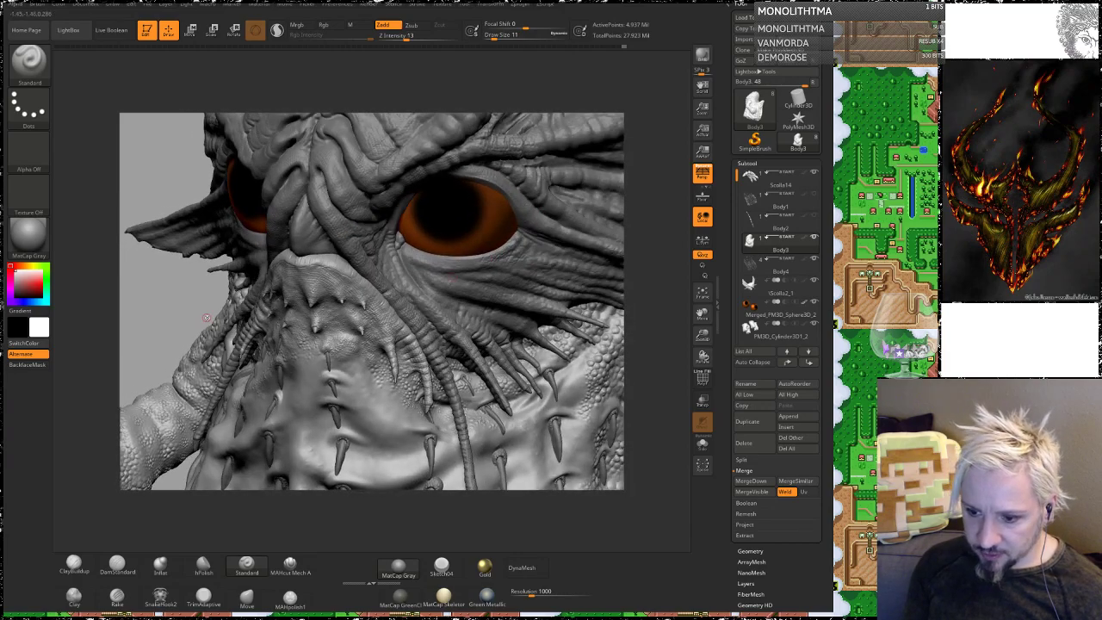
Step: Build up the skin over the upper flank spine bases using the ClayBuildup brush at size 33 and smooth the strokes
left_click_drag(175, 315, 140, 266, "alt")
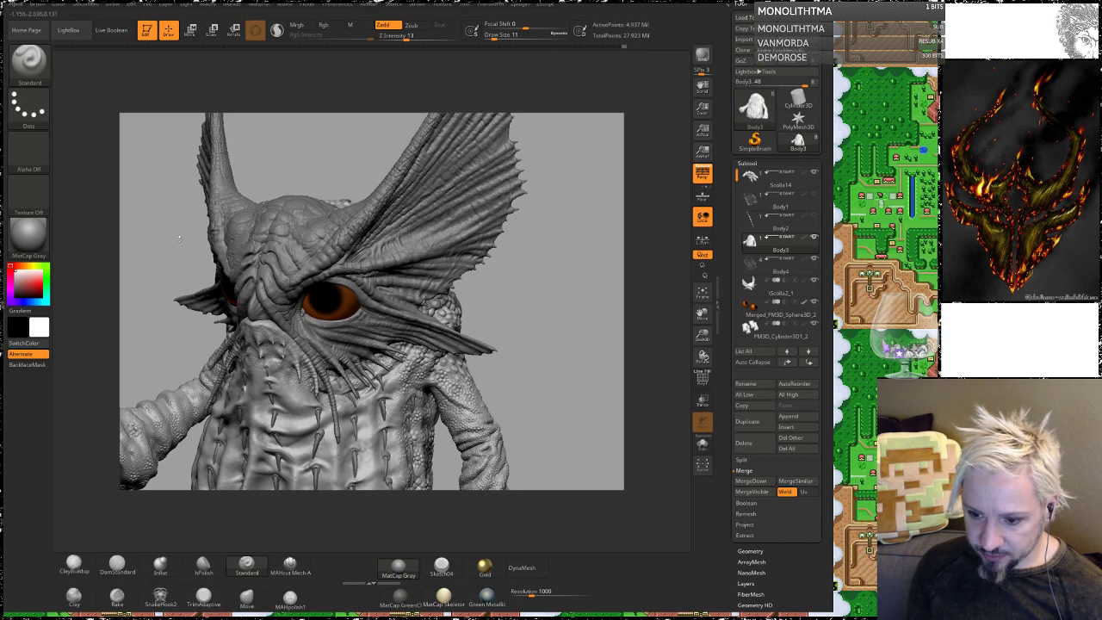
mouse_move(175, 338)
left_mouse_down()
mouse_move(205, 252)
mouse_move(534, 328)
mouse_move(547, 474)
left_mouse_up()
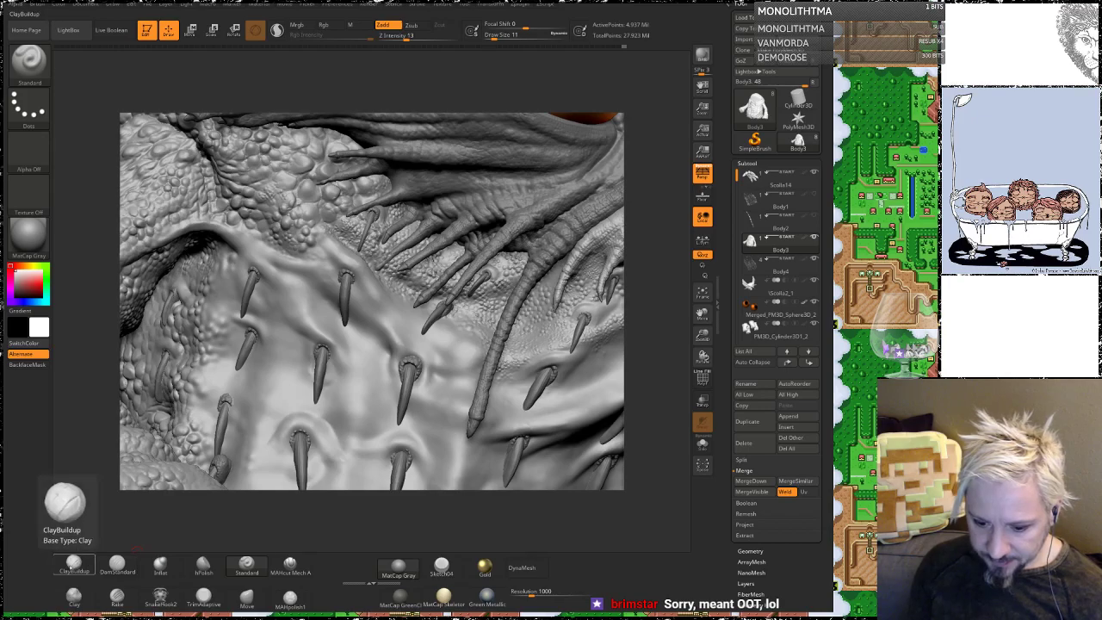
left_click(74, 564)
key("space")
left_click_drag(324, 366, 334, 368)
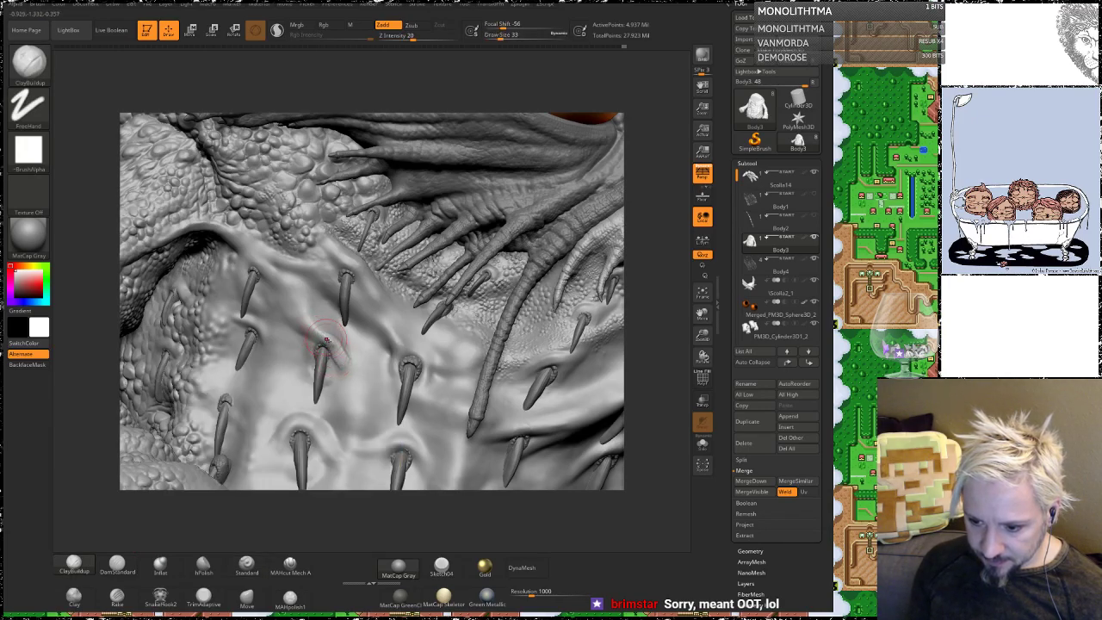
key("shift")
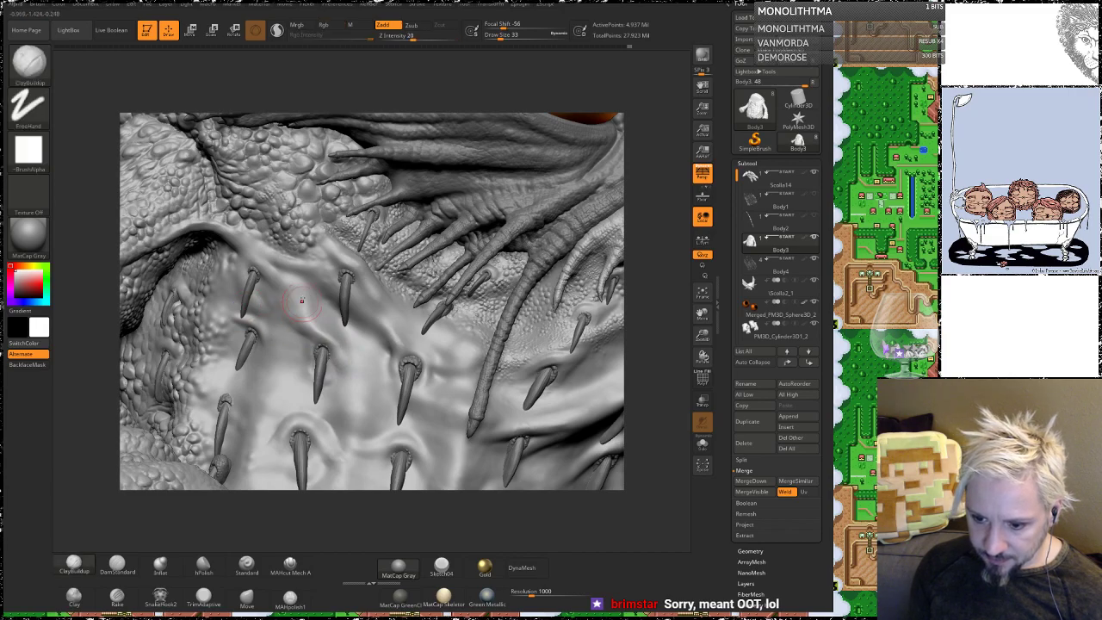
Step: Smooth the skin around the spine base beside the scaly flank and set the Standard brush size to 18
left_click_drag(98, 428, 172, 337, "alt")
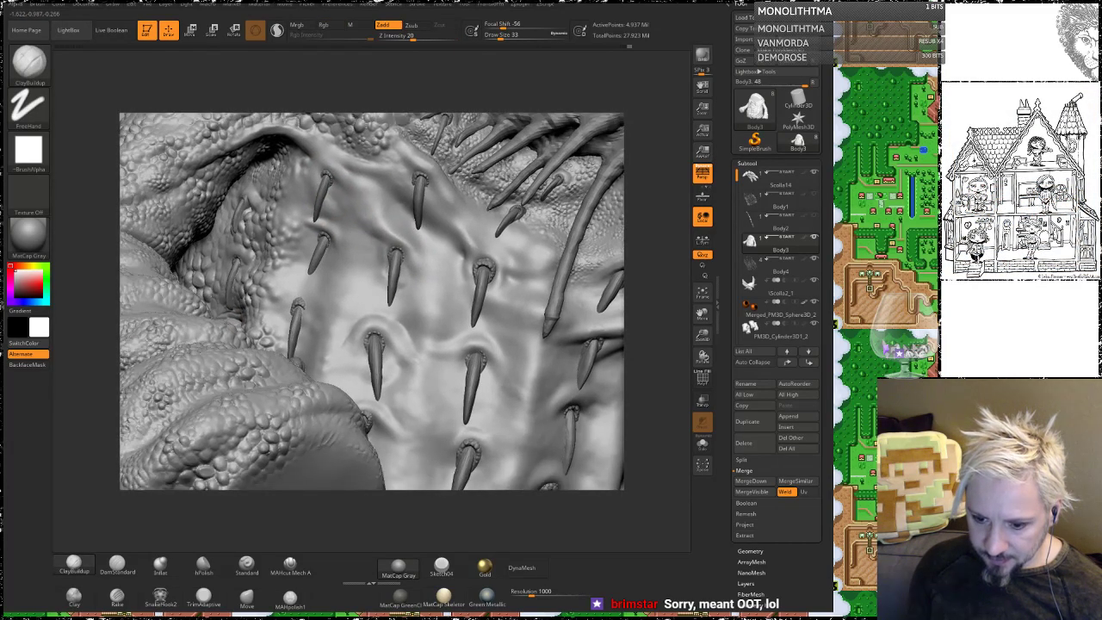
mouse_move(202, 521)
left_mouse_down()
mouse_move(204, 544)
mouse_move(212, 537)
left_mouse_up()
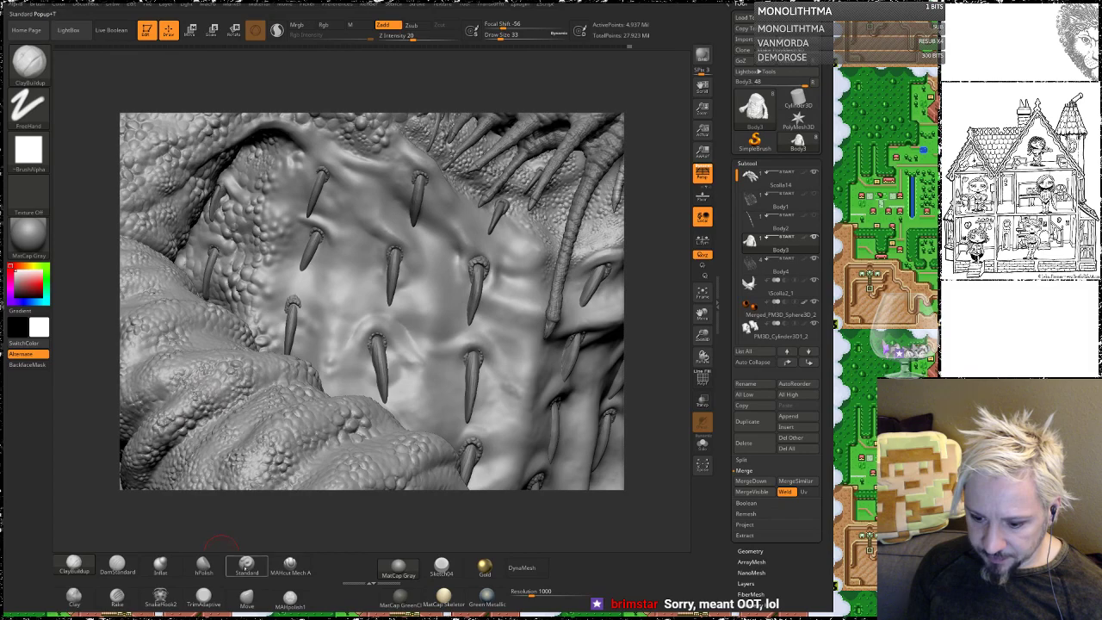
left_click(246, 563)
mouse_move(110, 319)
left_mouse_down("alt")
mouse_move(119, 365)
mouse_move(180, 357)
left_mouse_up("alt")
right_click_drag(178, 357, 327, 319)
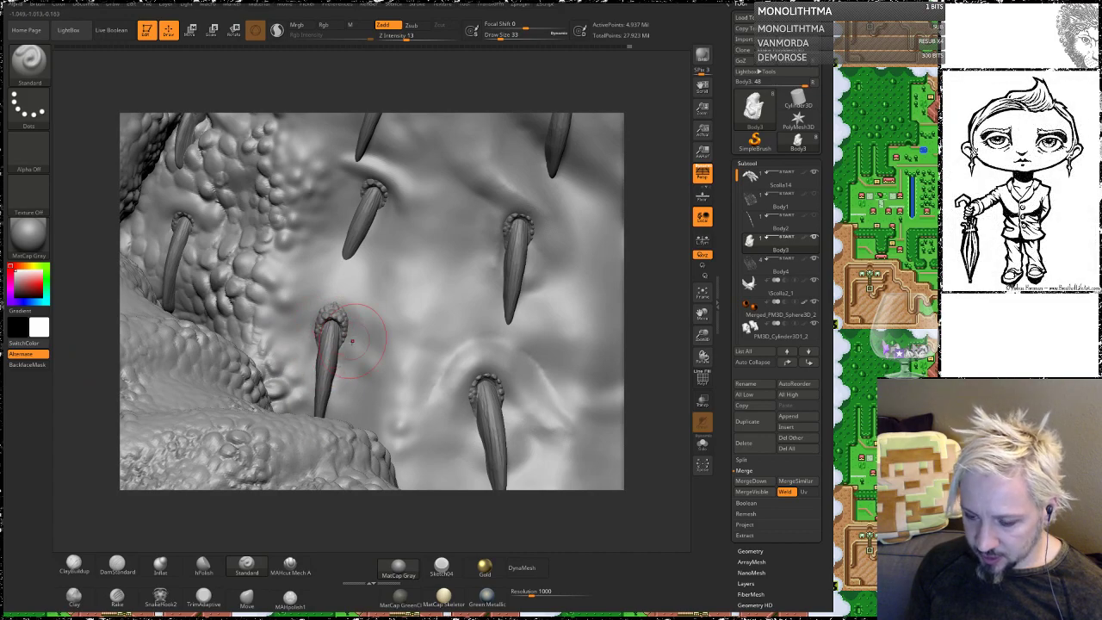
key("shift")
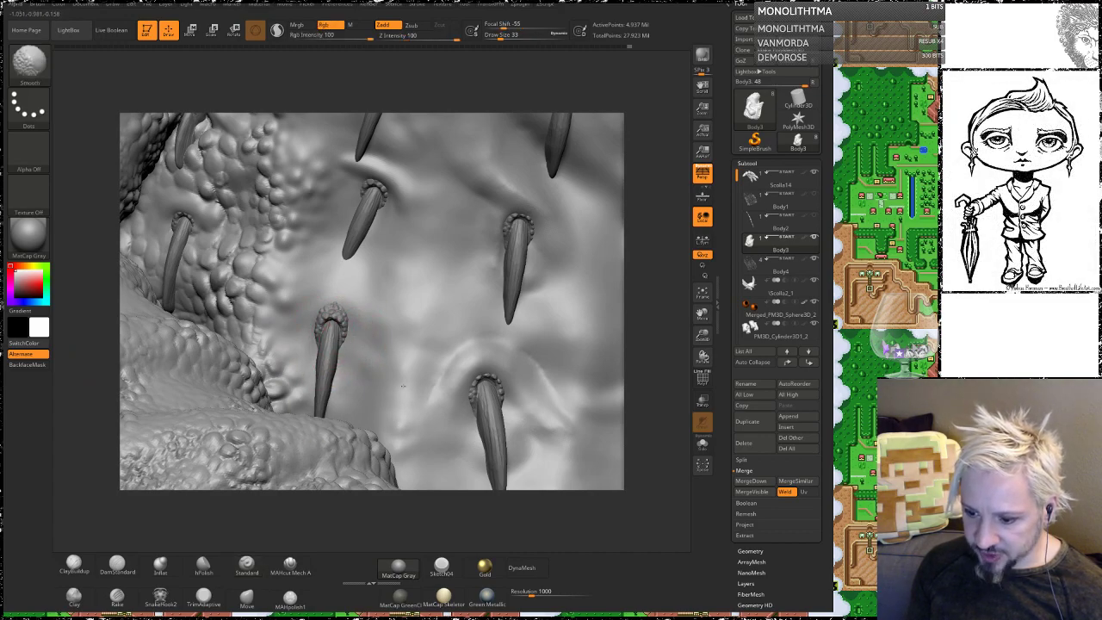
key("space")
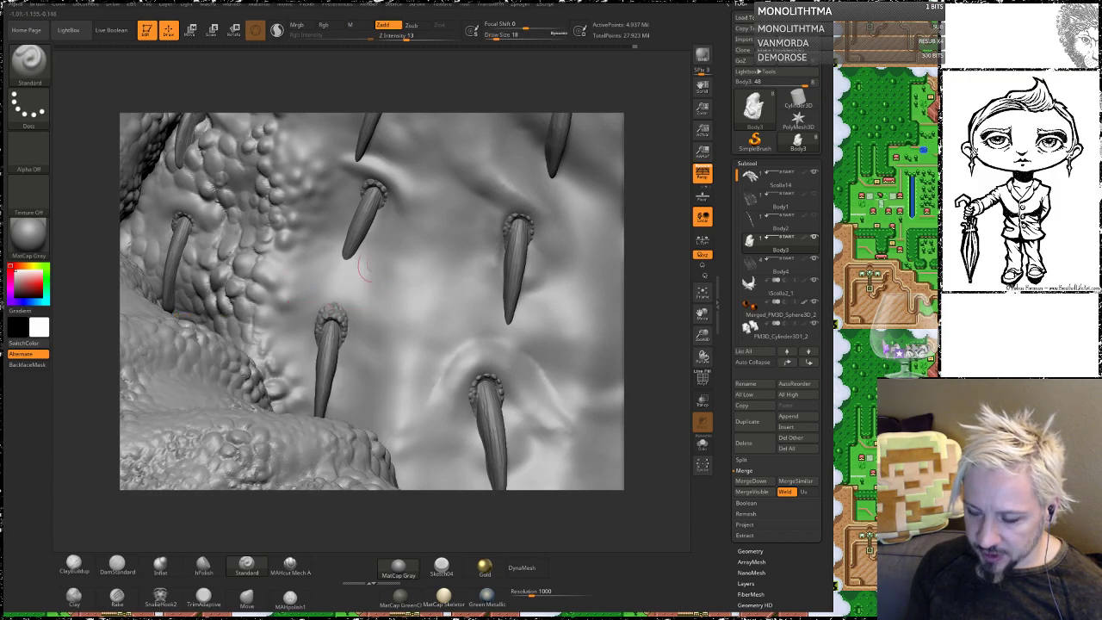
Step: Build an arched fold over the spine base at the scaly flank's edge with ClayBuildup and smooth it into the skin
right_click_drag(354, 291, 321, 302)
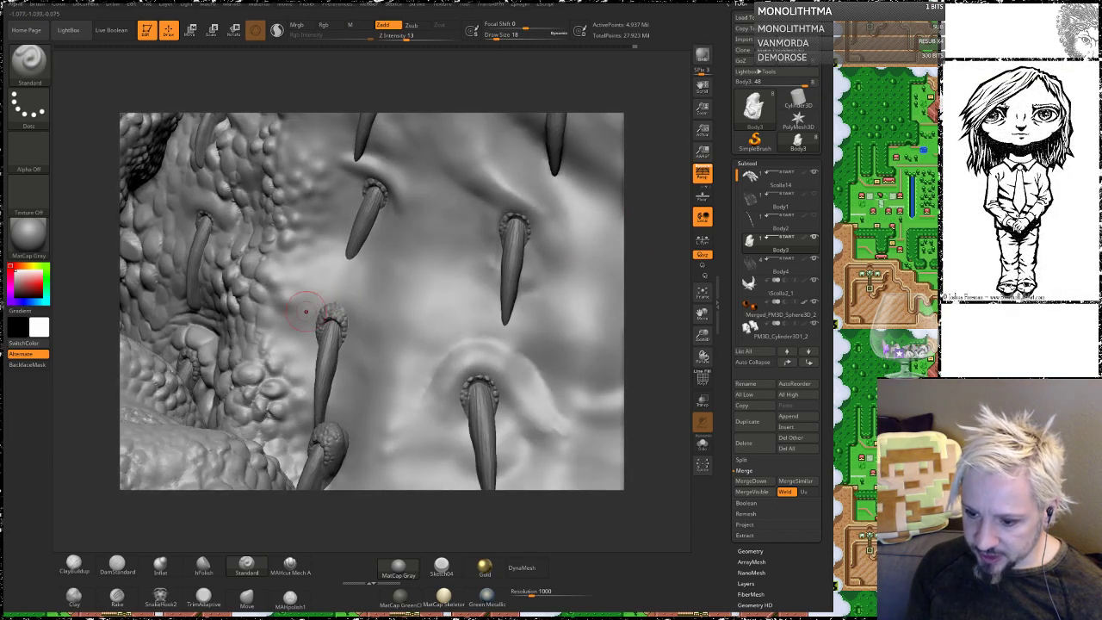
mouse_move(666, 323)
left_mouse_down("alt")
mouse_move(545, 263)
mouse_move(600, 390)
mouse_move(585, 472)
left_mouse_up("alt")
left_click(73, 564)
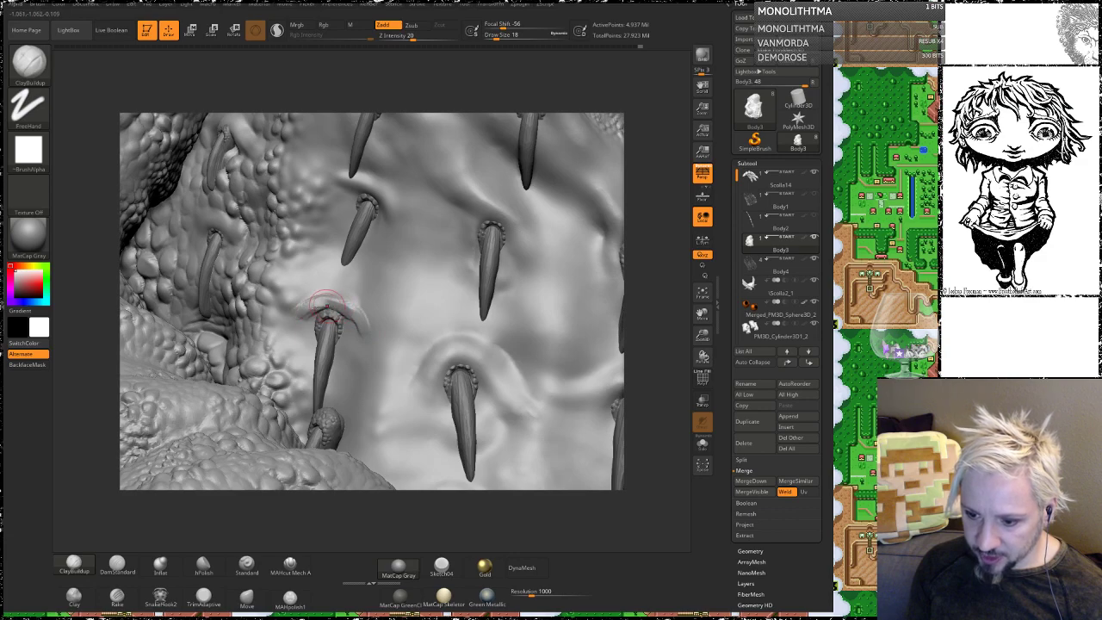
key("shift")
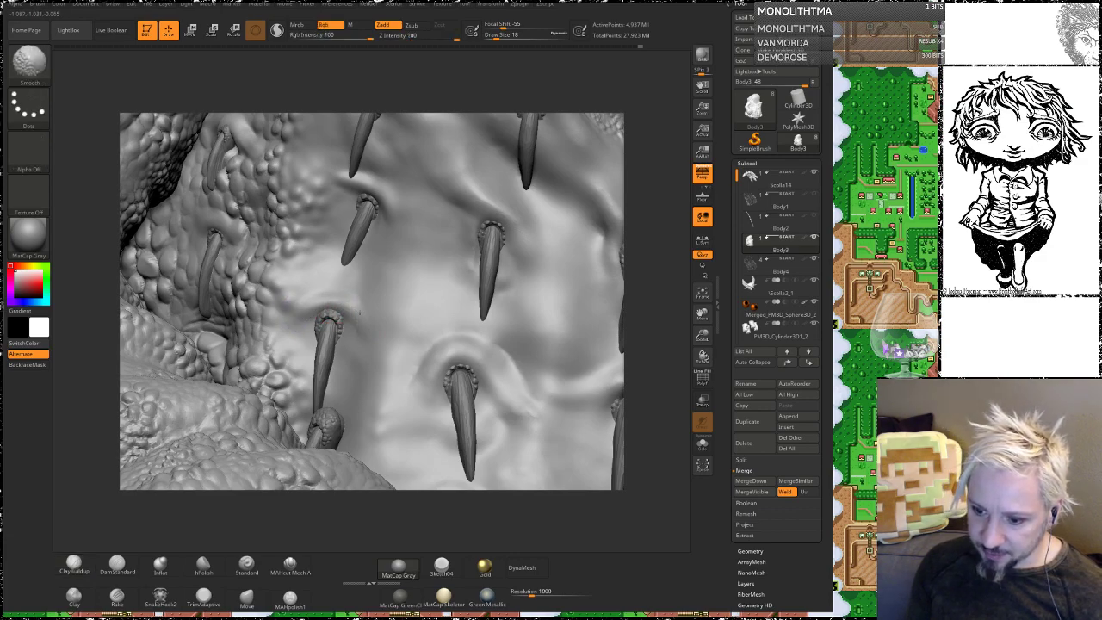
left_click_drag(360, 313, 334, 319, "shift")
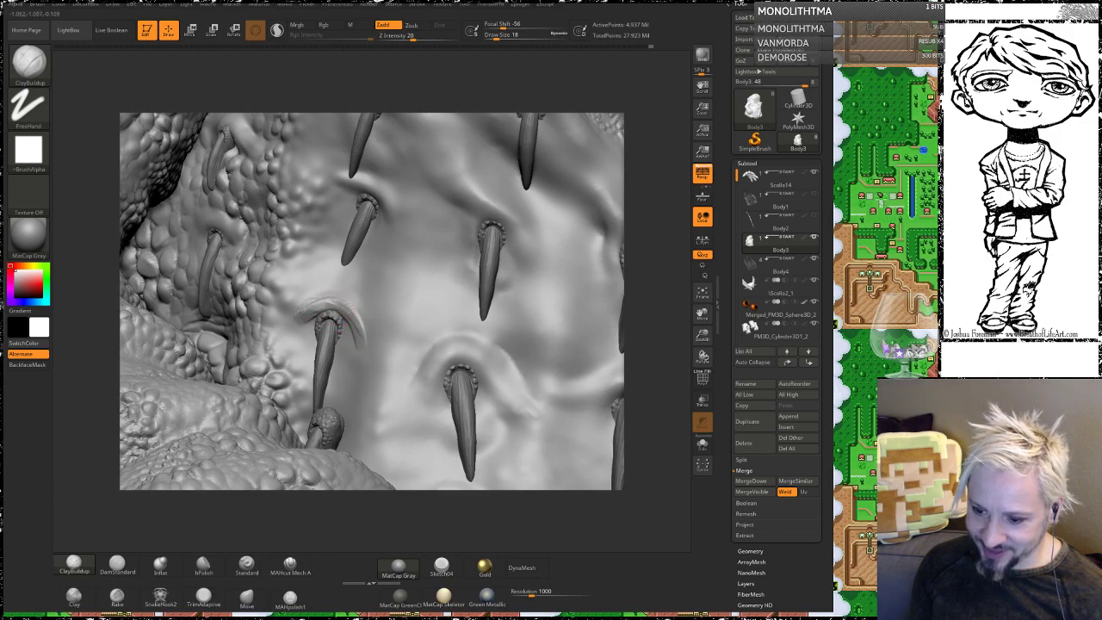
key("shift")
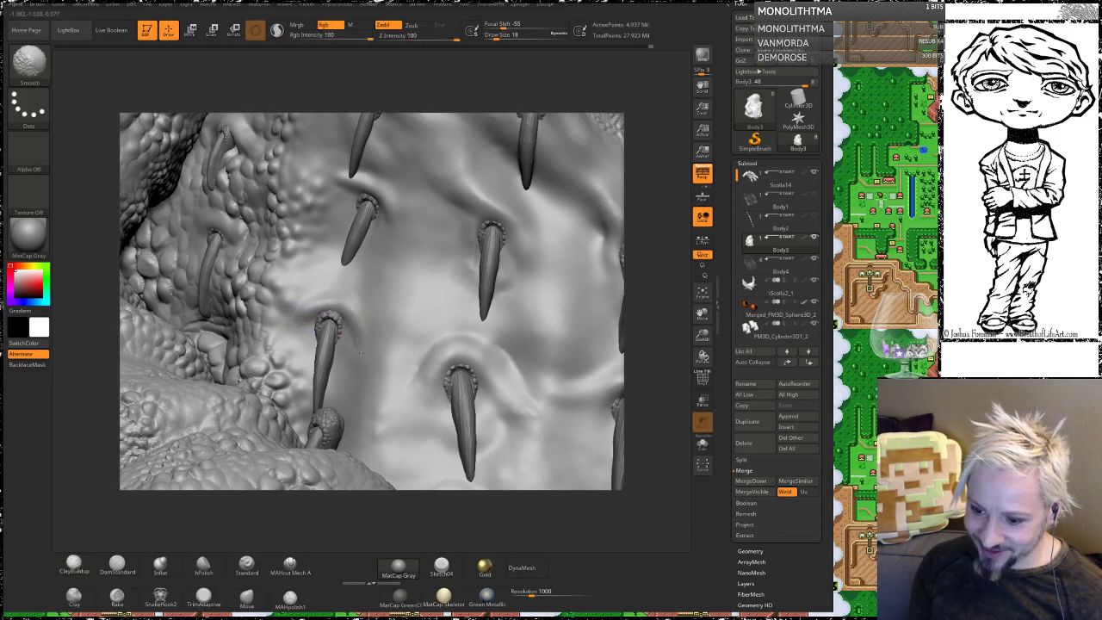
Step: Build an arched fold over the next lower spine along the scaly edge, then switch to the Standard brush
mouse_move(629, 298)
left_mouse_down()
mouse_move(642, 197)
mouse_move(654, 217)
mouse_move(647, 258)
left_mouse_up()
mouse_move(315, 278)
left_mouse_down()
mouse_move(315, 268)
mouse_move(333, 301)
mouse_move(298, 274)
mouse_move(332, 303)
mouse_move(323, 314)
mouse_move(320, 291)
left_mouse_up()
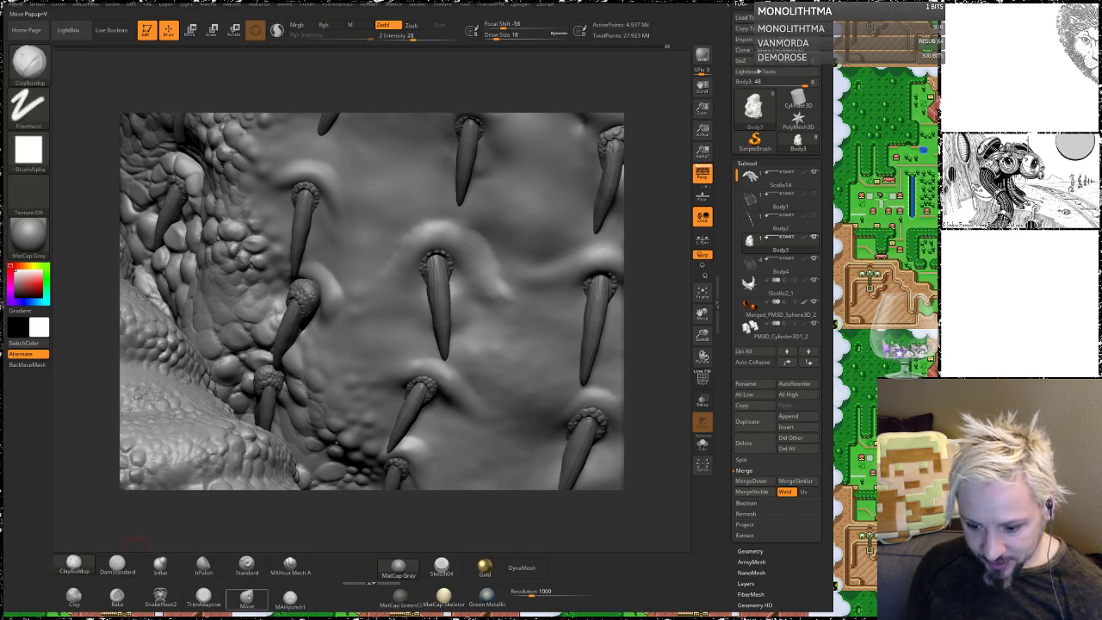
left_click(246, 565)
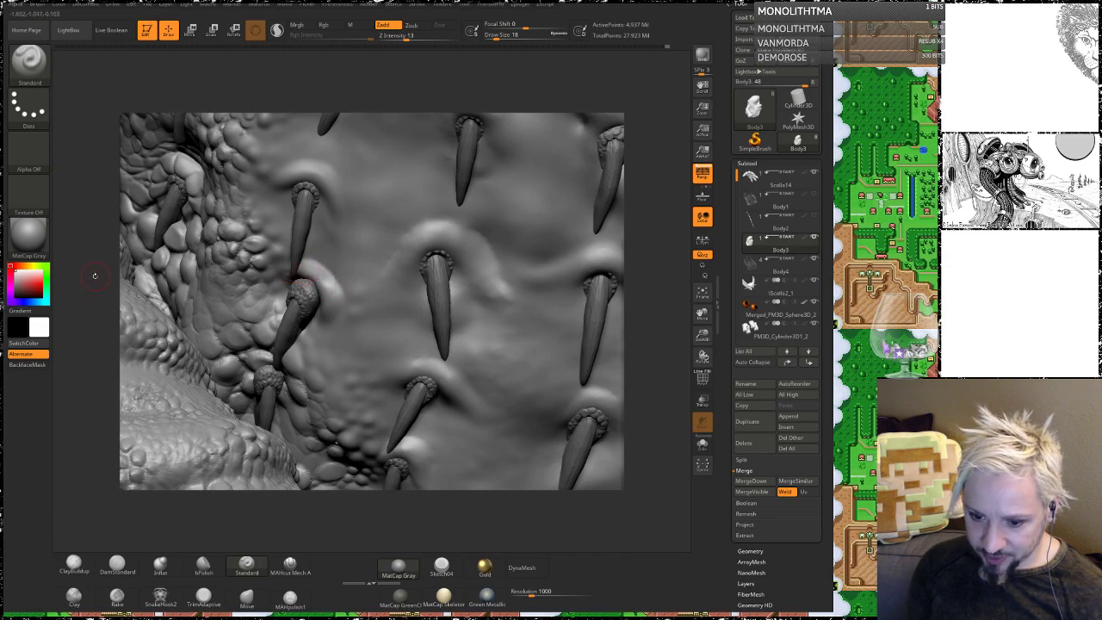
Step: Turn on ghost transparency for the other subtools and refine the new fold around the lower spine's base with the Standard brush
left_click_drag(96, 276, 69, 313)
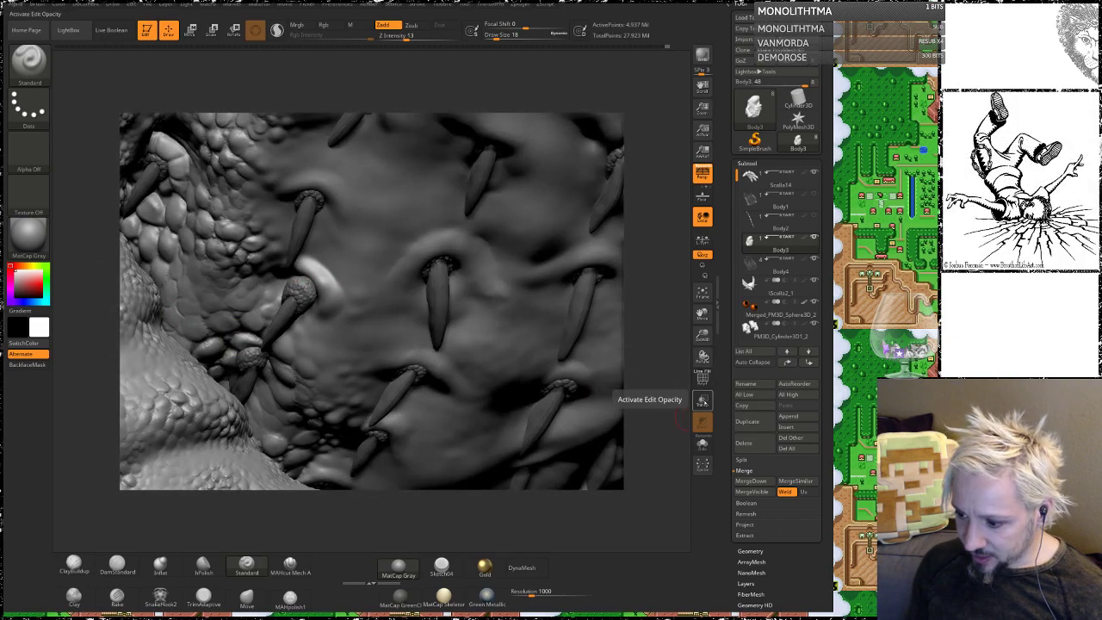
left_click(702, 399)
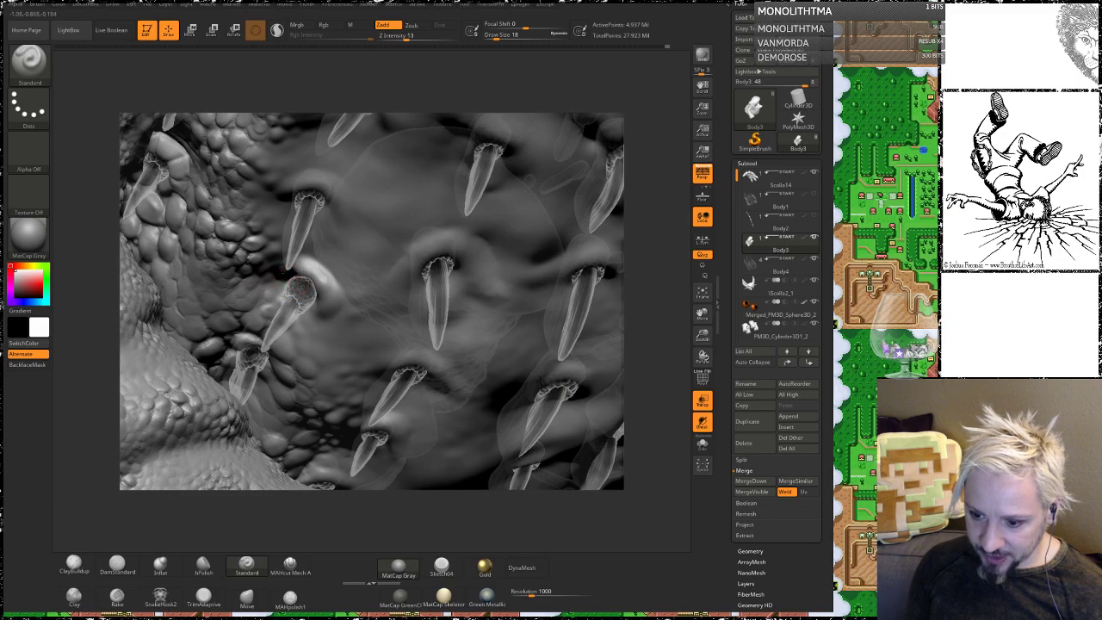
left_click_drag(641, 223, 671, 208)
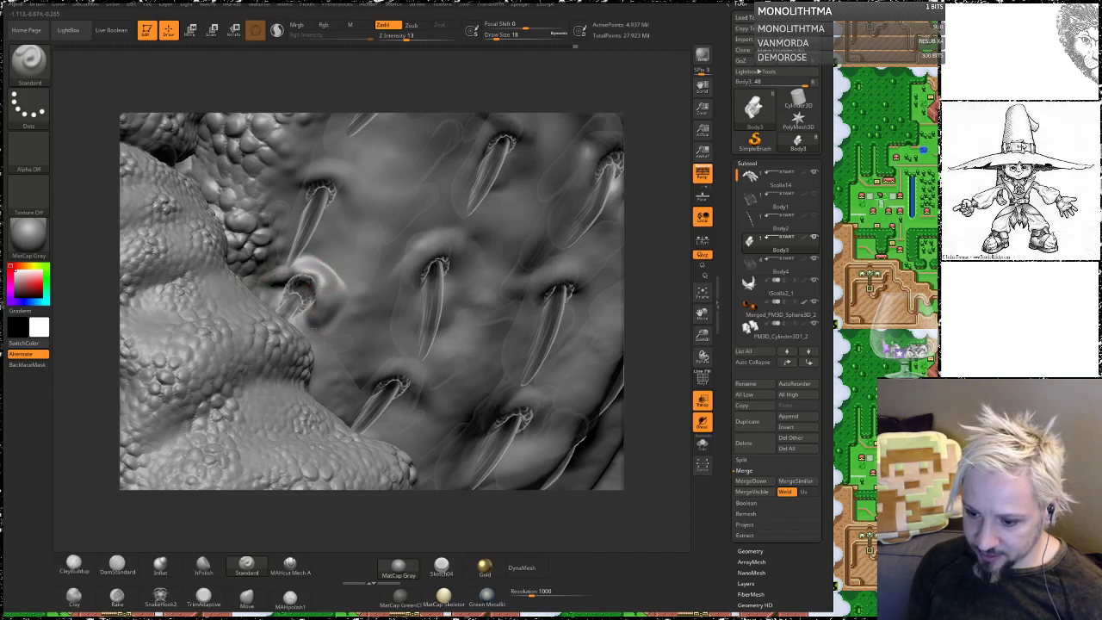
left_click_drag(628, 228, 568, 254)
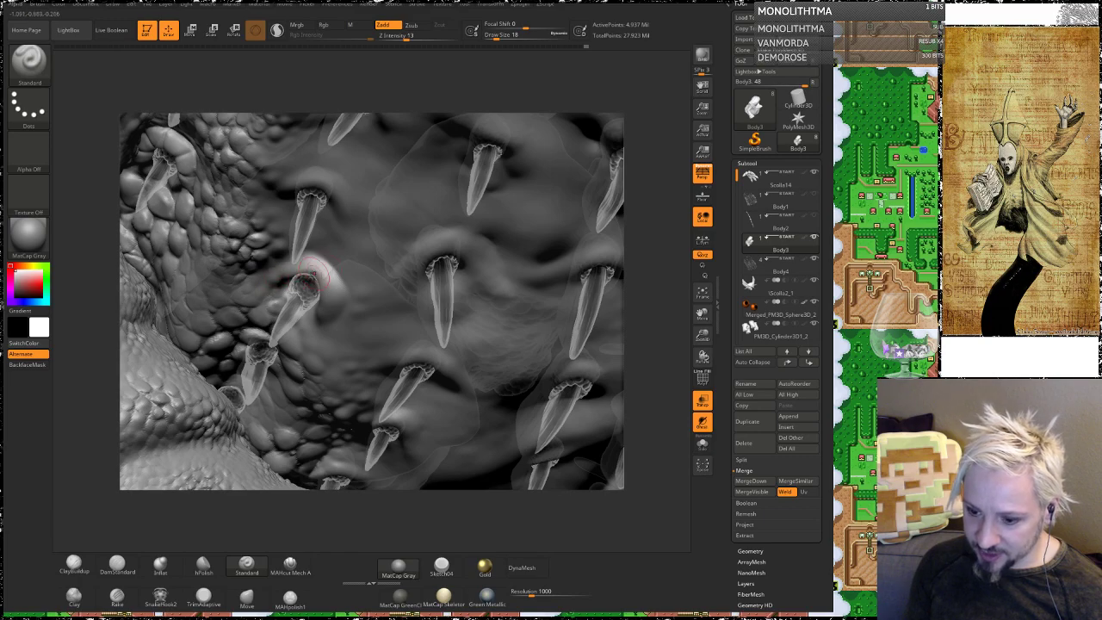
left_click_drag(320, 279, 304, 284)
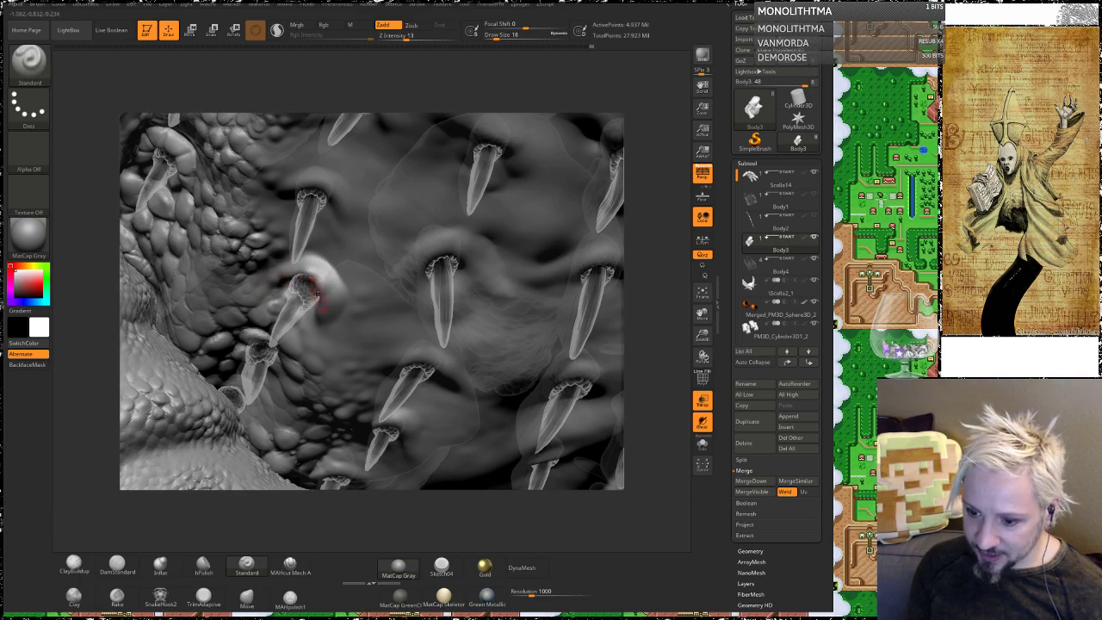
left_click_drag(656, 264, 655, 206)
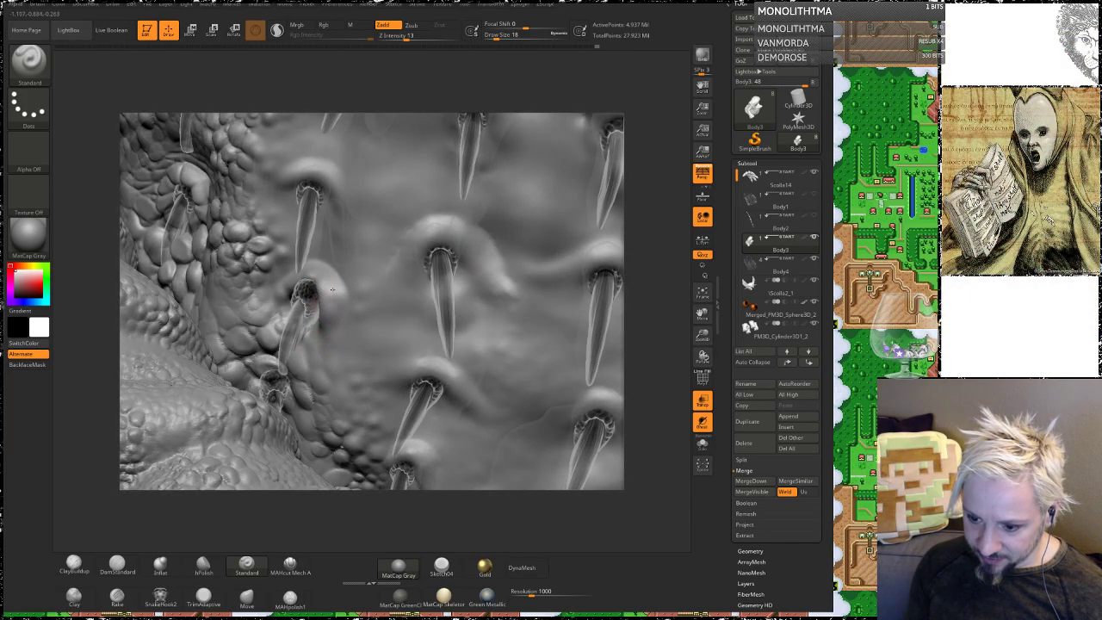
mouse_move(641, 215)
left_mouse_down()
mouse_move(325, 280)
mouse_move(267, 307)
mouse_move(334, 273)
left_mouse_up()
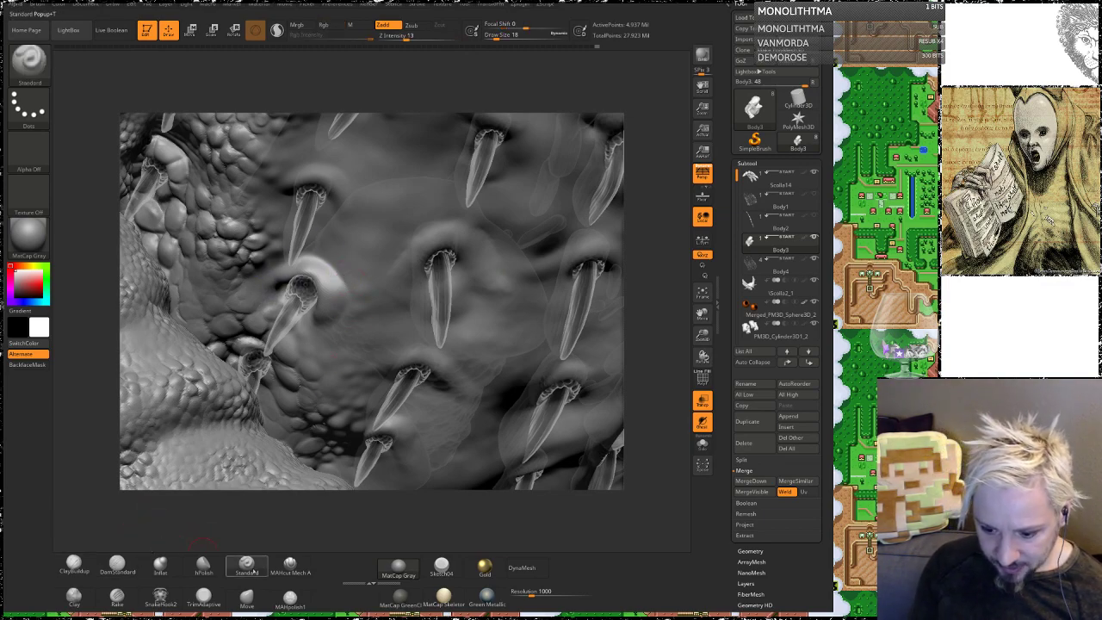
Step: Carve the crease beneath and beside the lower spine's fold with DamStandard and smooth its outer end
left_click(117, 566)
left_click_drag(89, 398, 122, 375)
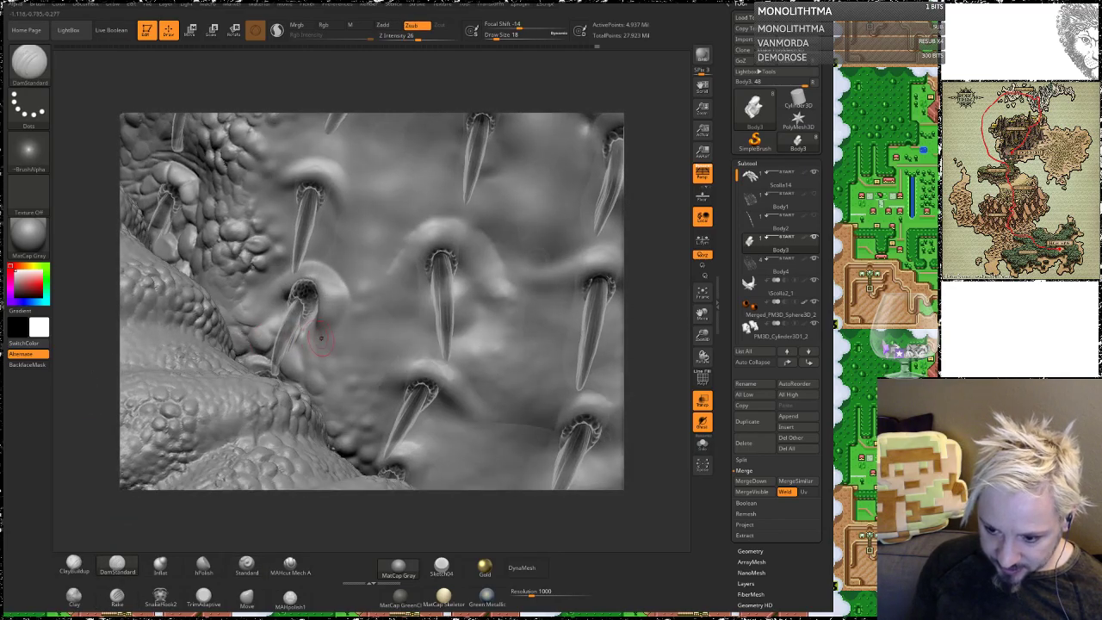
left_click_drag(636, 217, 362, 321)
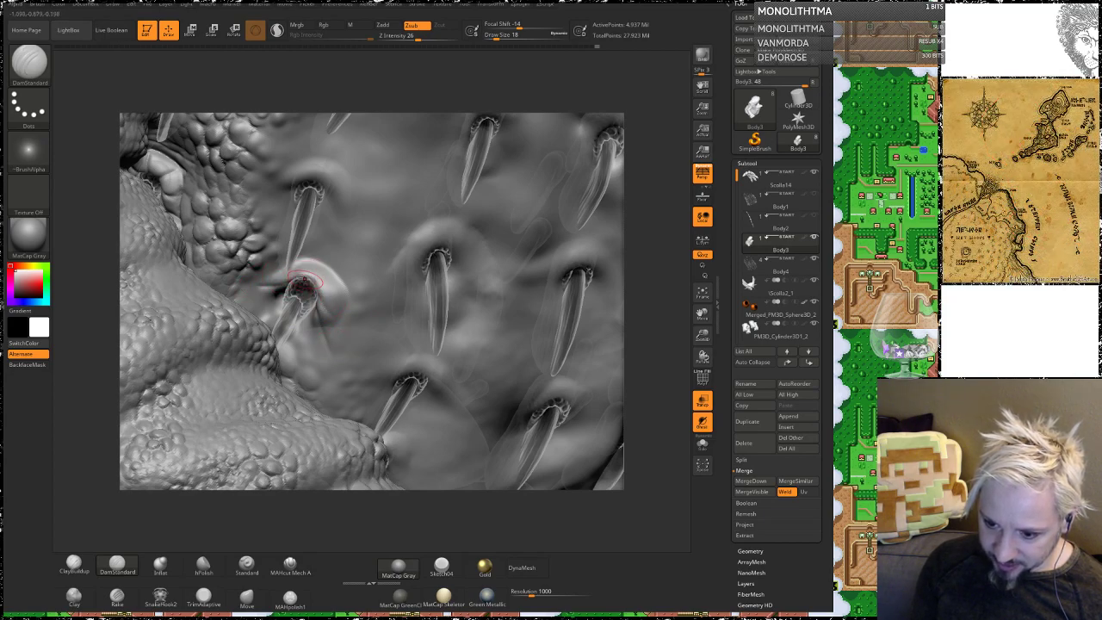
left_click_drag(274, 279, 266, 282, "shift")
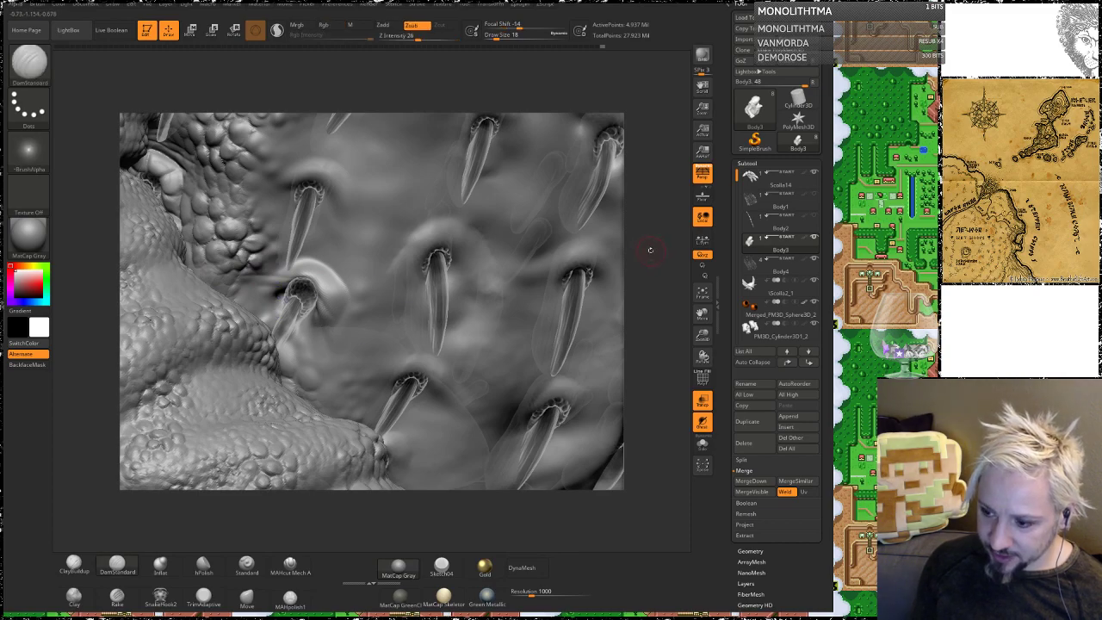
mouse_move(649, 248)
left_mouse_down()
mouse_move(668, 246)
mouse_move(641, 246)
mouse_move(631, 260)
mouse_move(659, 264)
left_mouse_up()
Step: Thicken and lengthen the lower spine's arched fold with the Standard brush at size 22, smoothing its transition into the skin
left_click(74, 564)
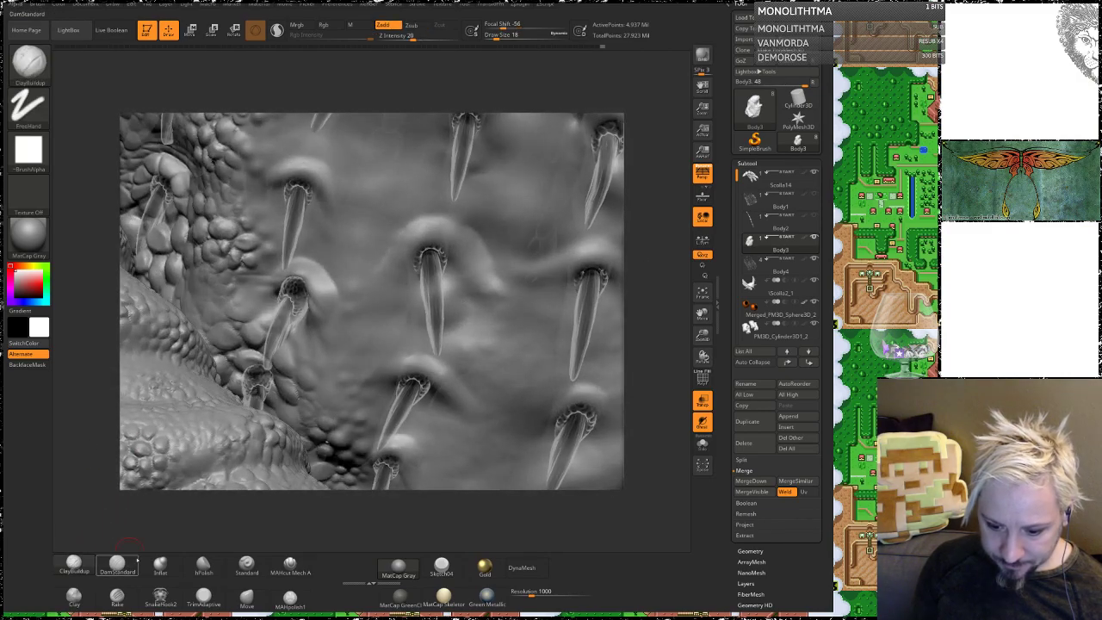
left_click(246, 564)
key("space")
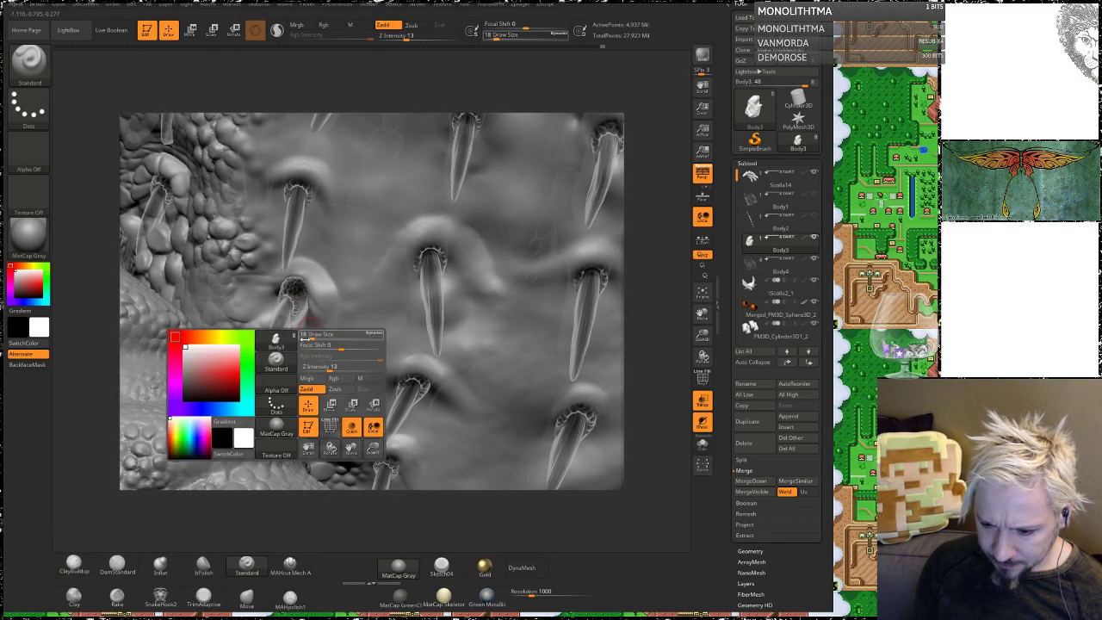
left_click_drag(312, 338, 272, 345)
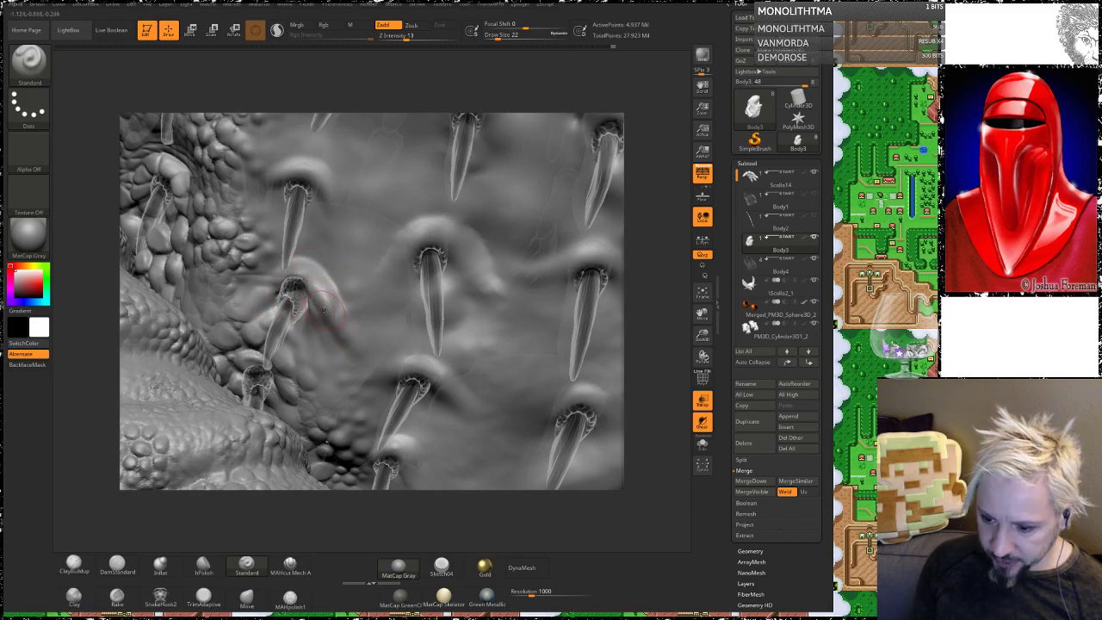
mouse_move(323, 310)
left_mouse_down()
mouse_move(364, 346)
mouse_move(339, 312)
left_mouse_up()
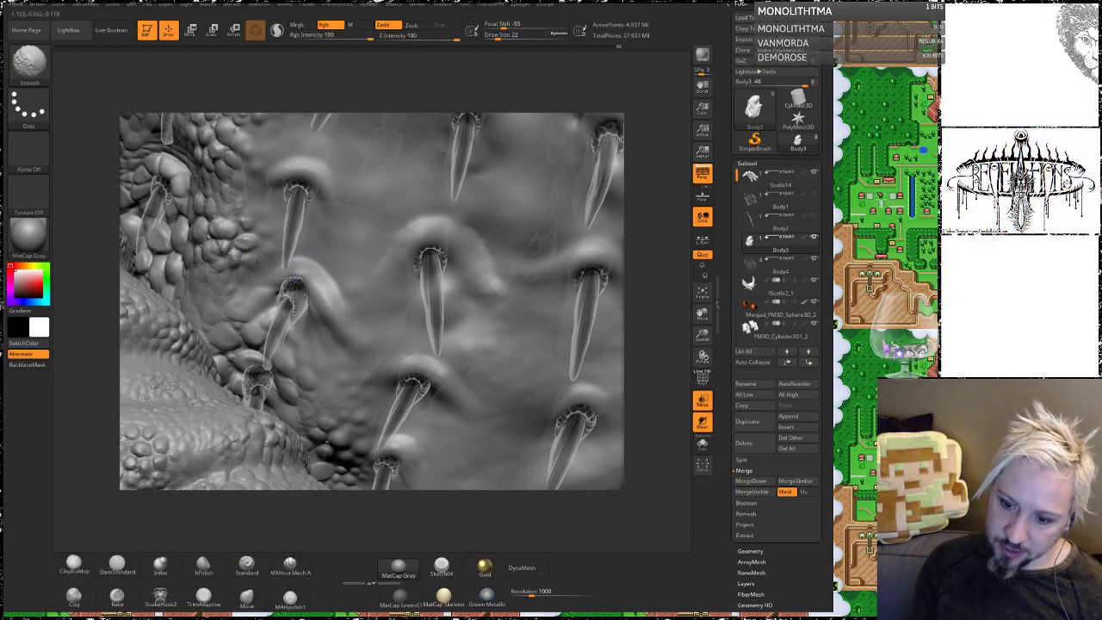
left_click_drag(297, 266, 258, 276)
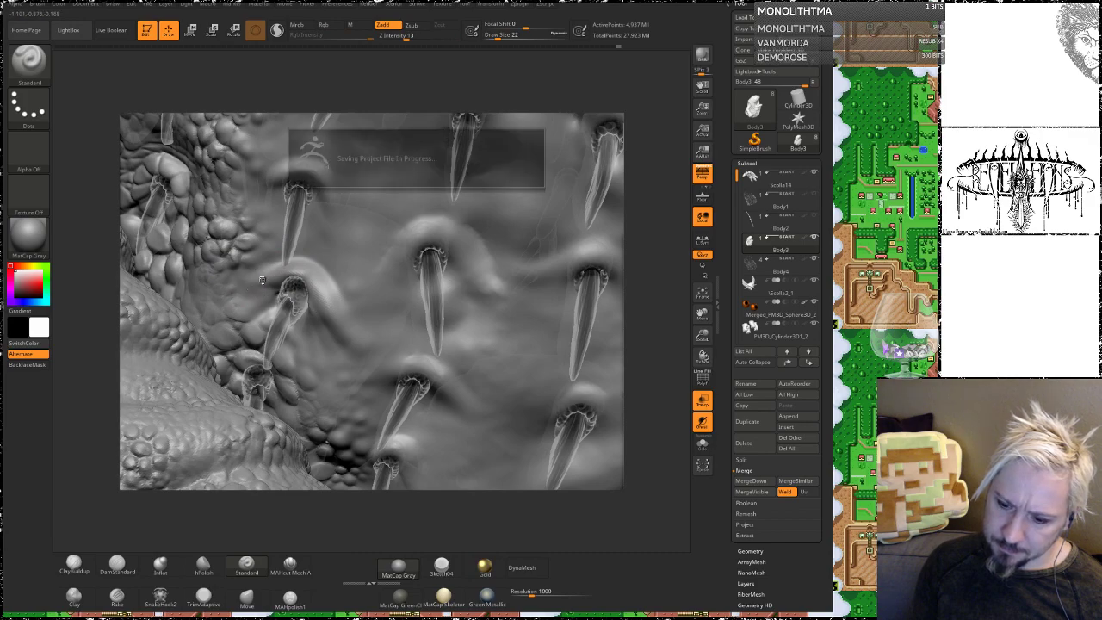
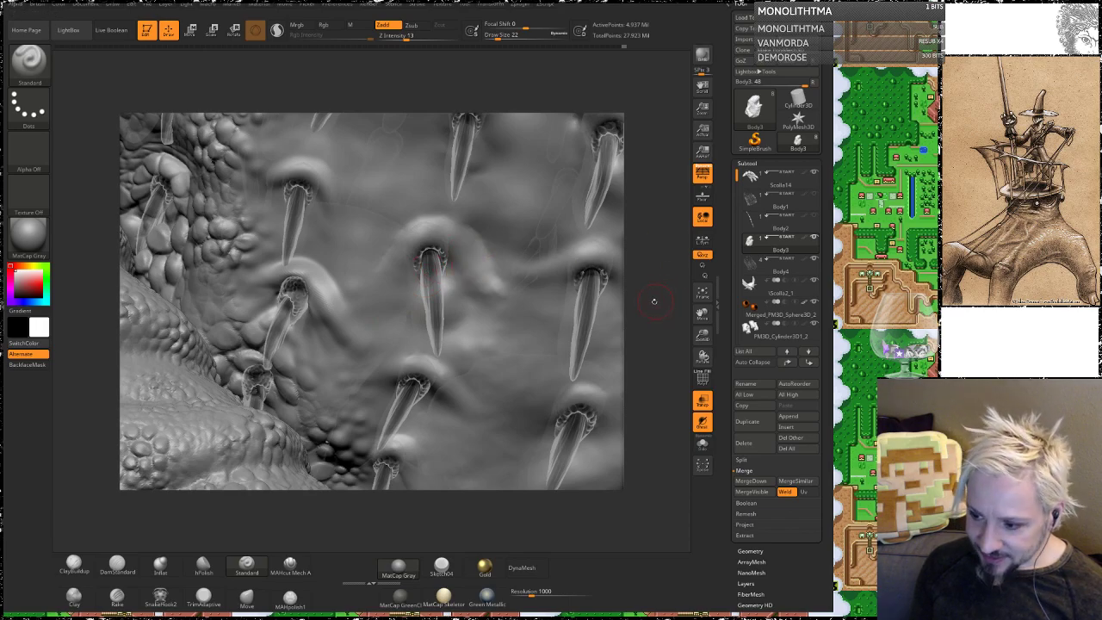
Step: Extend the fold diagonally down to join the neighbouring spine's arched fold and smooth the connecting ridge
mouse_move(654, 301)
left_mouse_down()
mouse_move(635, 330)
mouse_move(617, 305)
left_mouse_up()
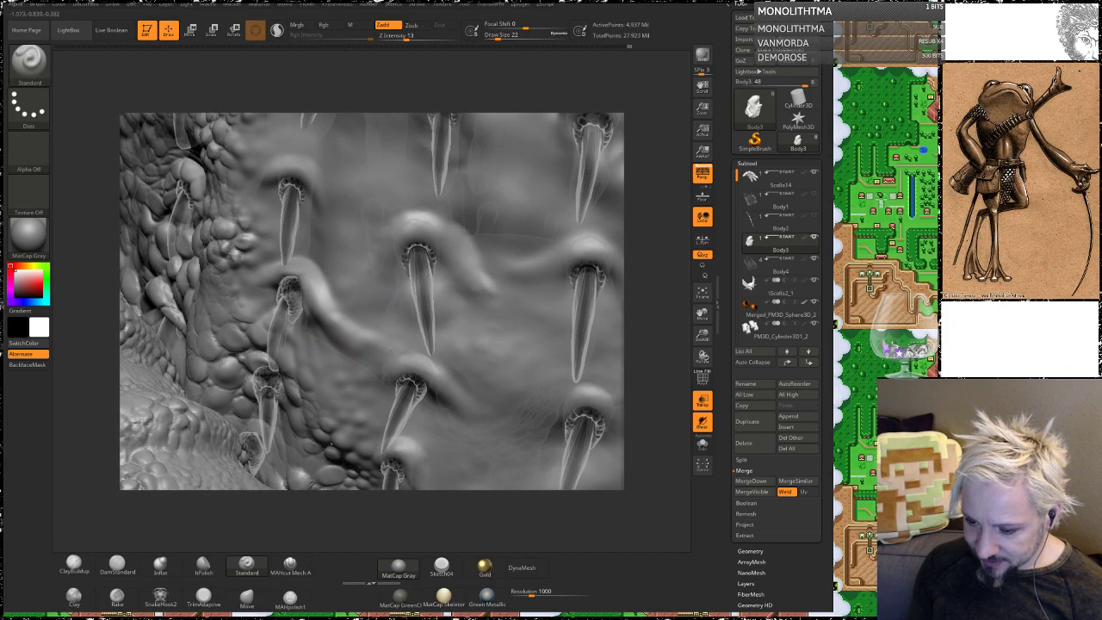
key("shift")
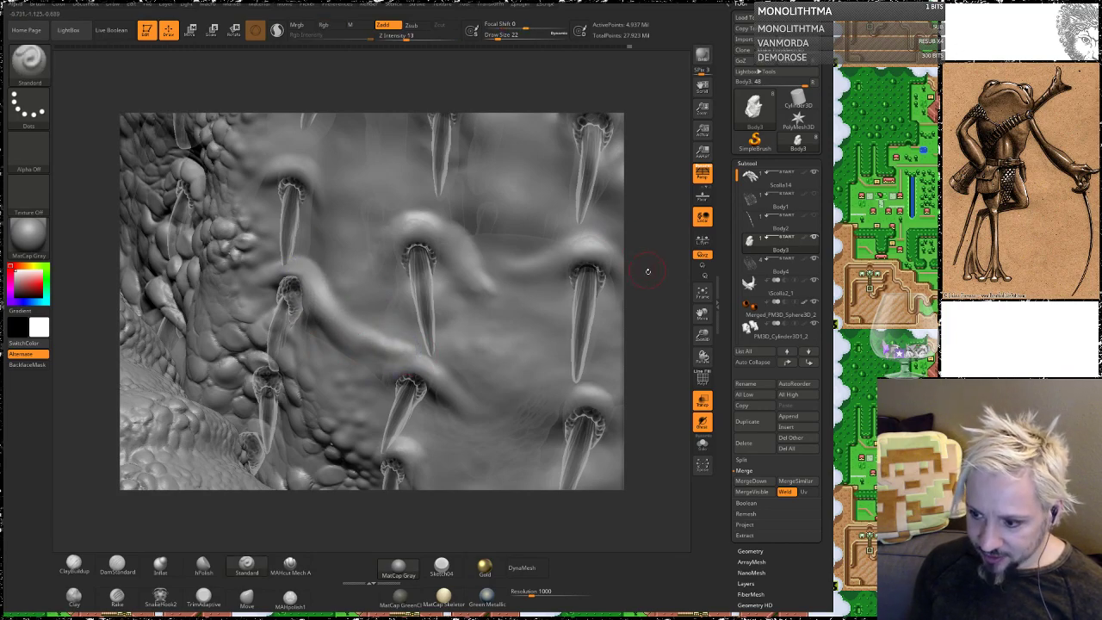
mouse_move(647, 271)
left_mouse_down()
mouse_move(633, 222)
mouse_move(642, 303)
left_mouse_up()
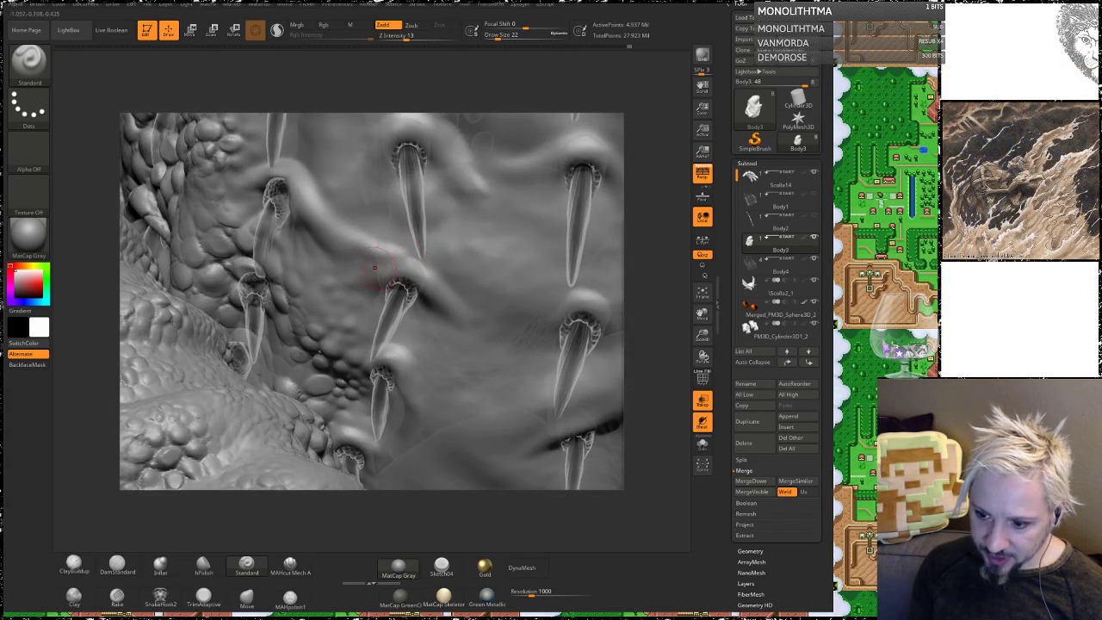
Step: Build up the ridge connecting the two arched spine folds with the Standard brush at size 22
left_click_drag(346, 237, 432, 277)
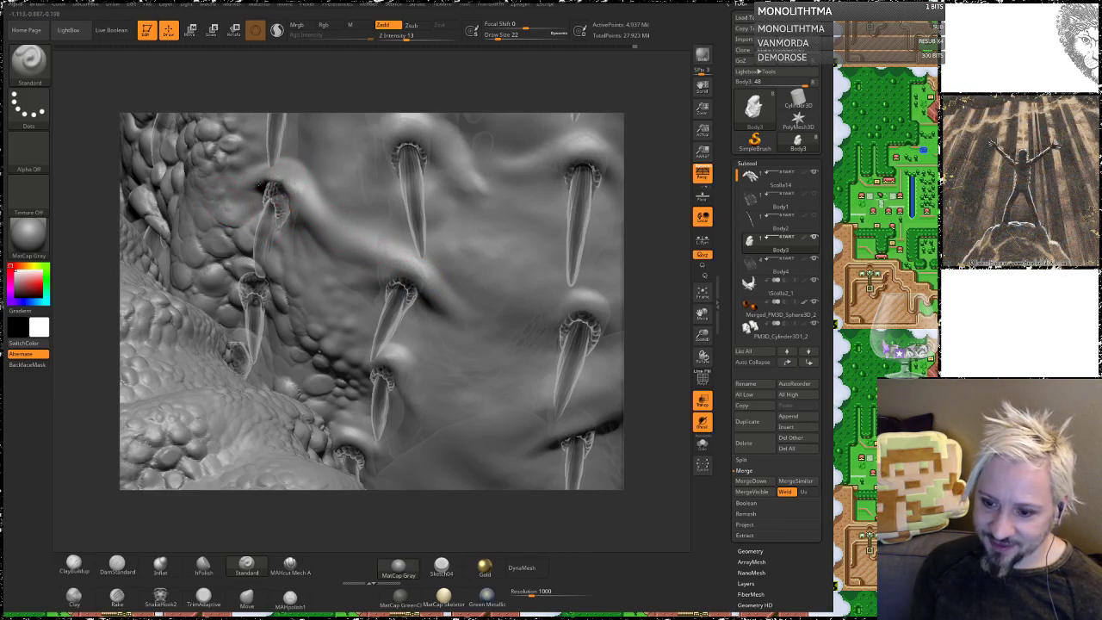
mouse_move(104, 204)
left_mouse_down()
mouse_move(344, 231)
mouse_move(298, 226)
left_mouse_up()
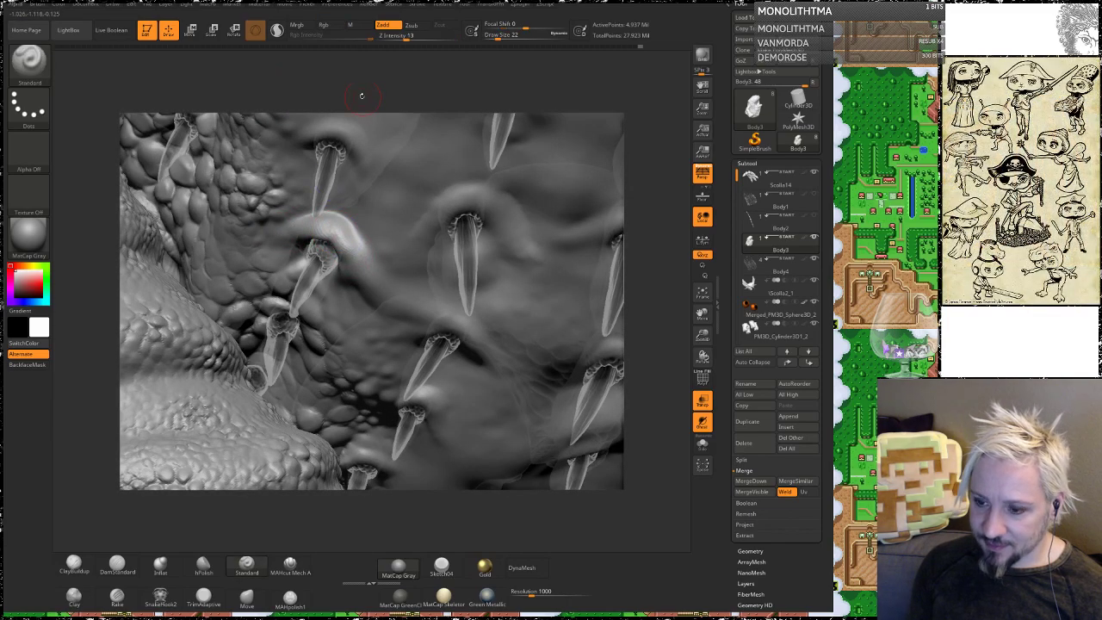
left_click_drag(361, 95, 371, 127, "alt")
Step: Enable Sculptris Pro and smooth the arched fold over the spine at the scale border at brush size 13, checking its mesh density with polyframe
left_click(702, 379)
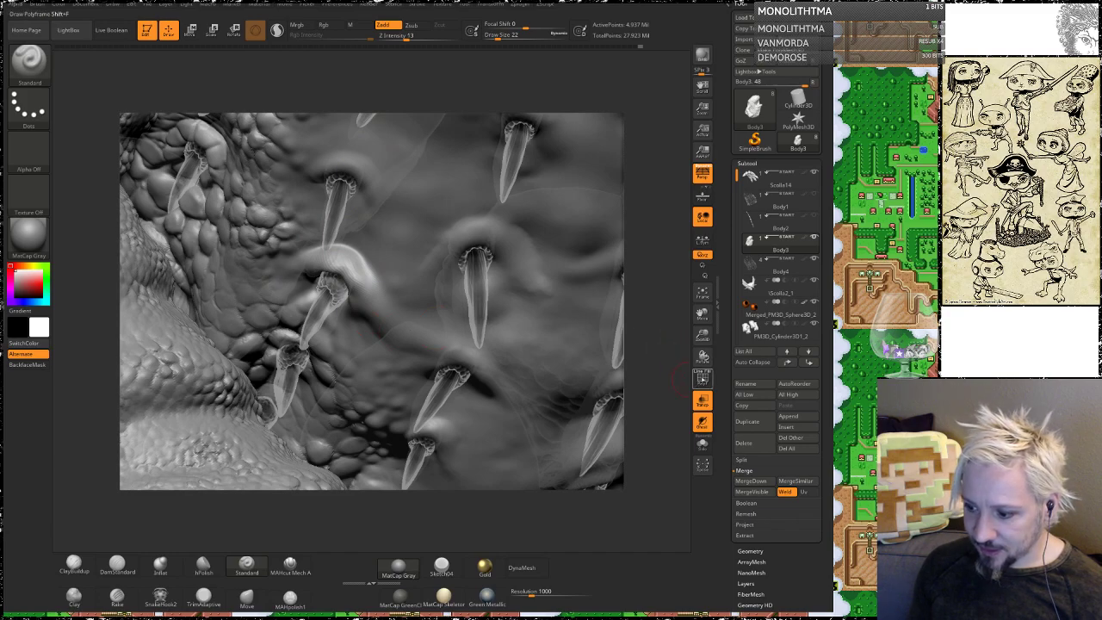
left_click(276, 31)
mouse_move(347, 273)
left_mouse_down("shift")
mouse_move(334, 279)
mouse_move(347, 265)
mouse_move(331, 262)
left_mouse_up("shift")
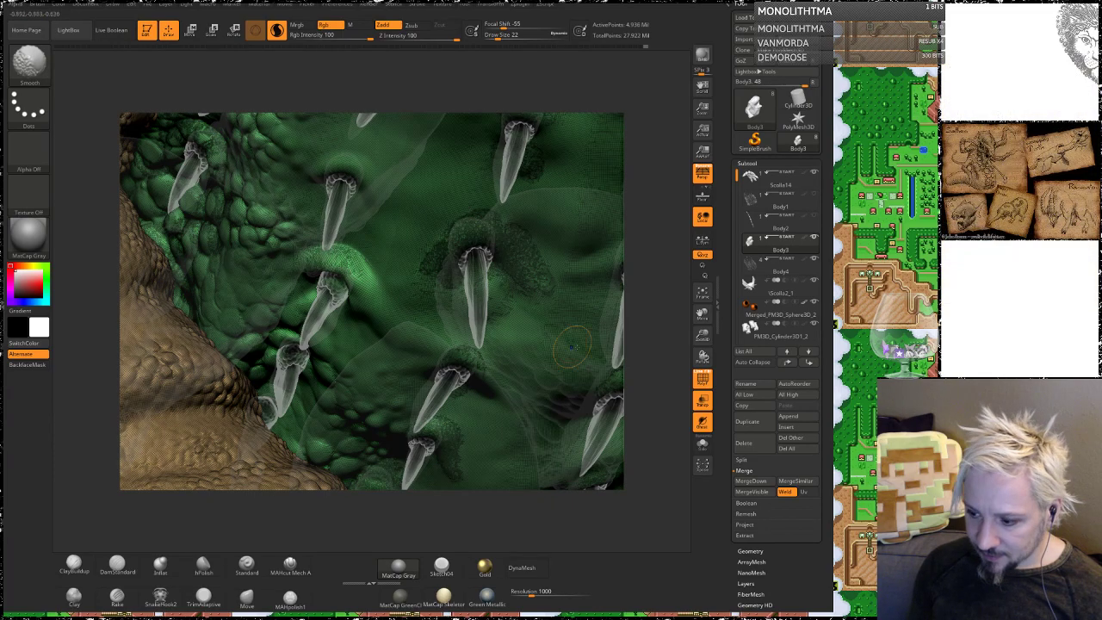
key("space")
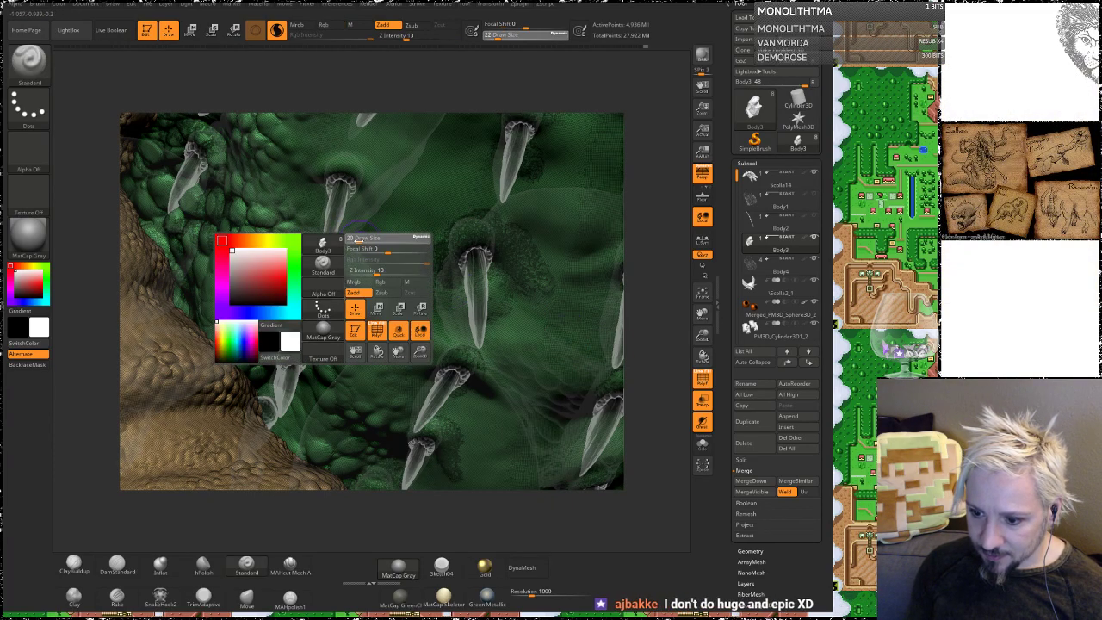
mouse_move(357, 240)
left_mouse_down()
mouse_move(349, 280)
mouse_move(309, 261)
mouse_move(320, 252)
mouse_move(360, 280)
left_mouse_up()
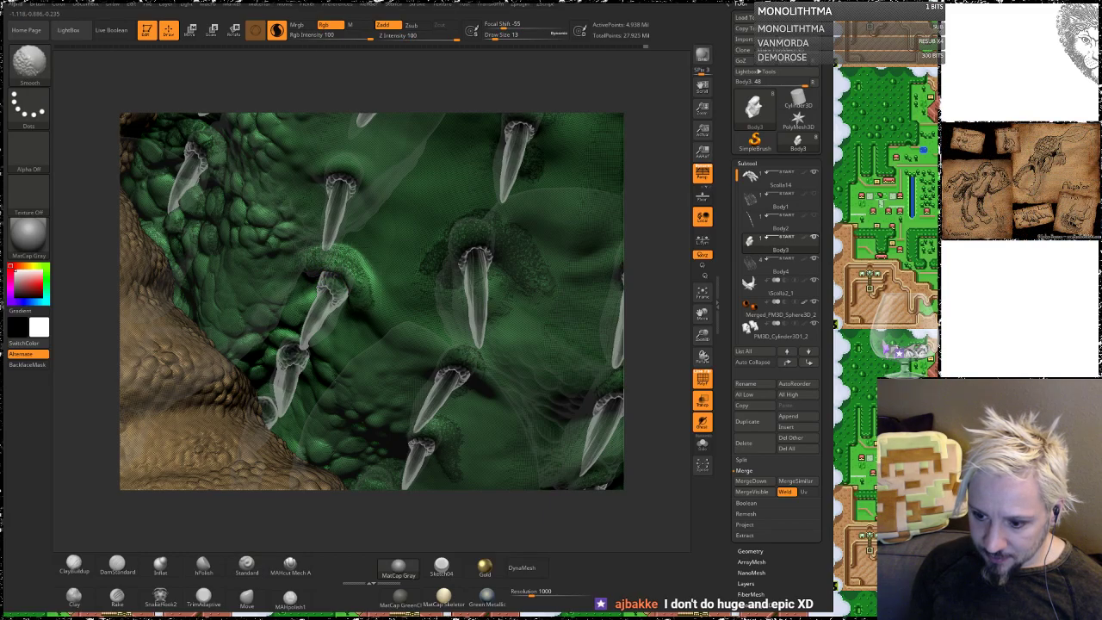
left_click_drag(324, 263, 320, 260, "shift")
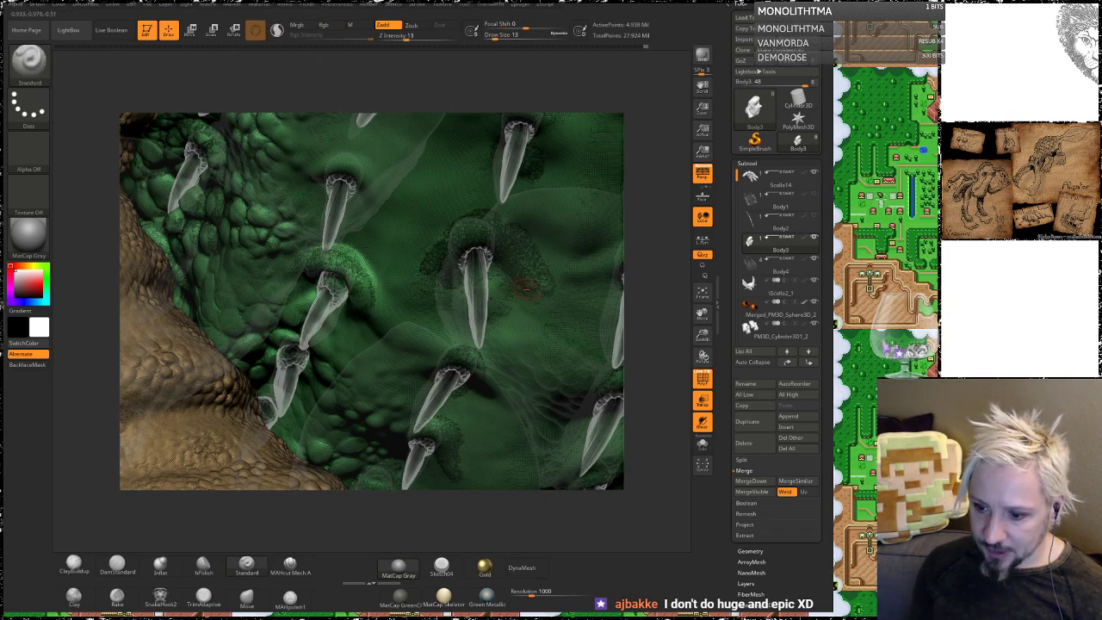
left_click(702, 379)
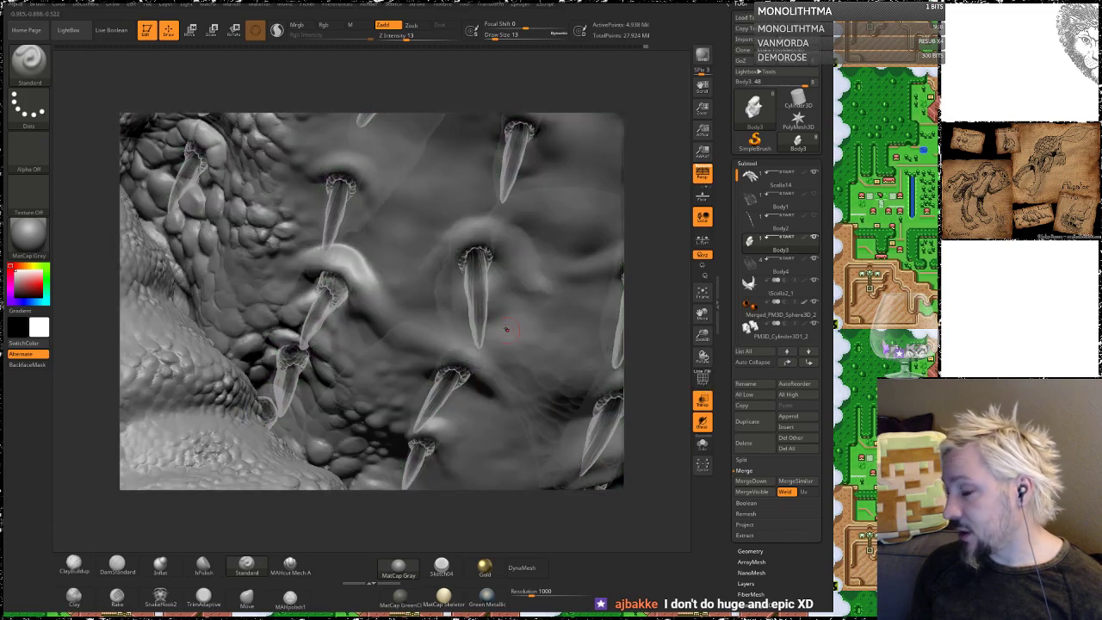
key("shift")
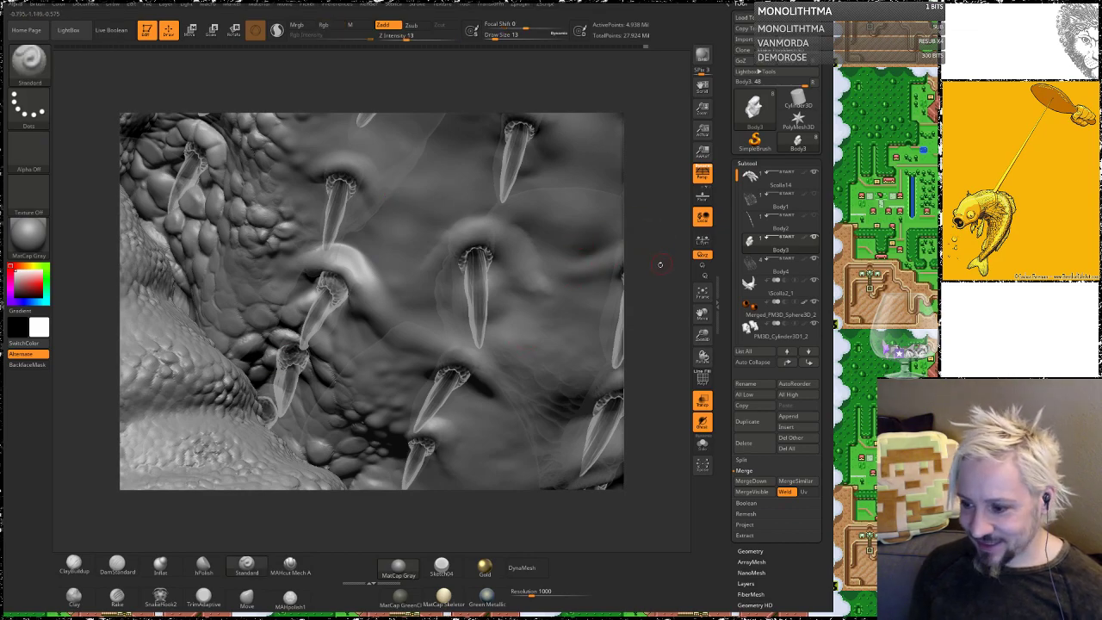
right_click_drag(348, 275, 365, 301)
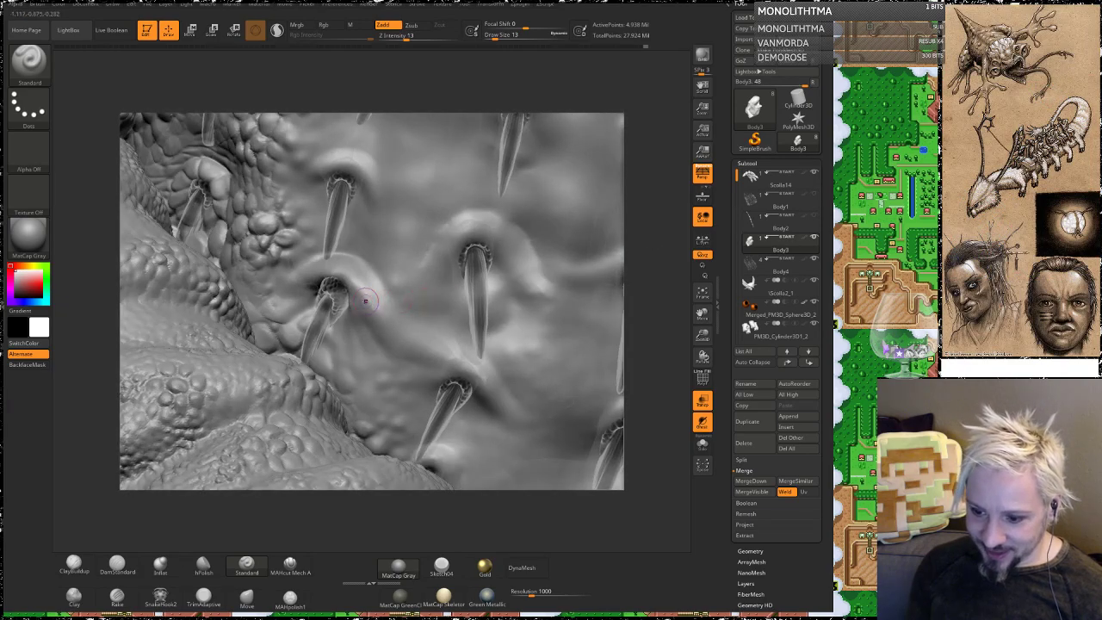
key("shift")
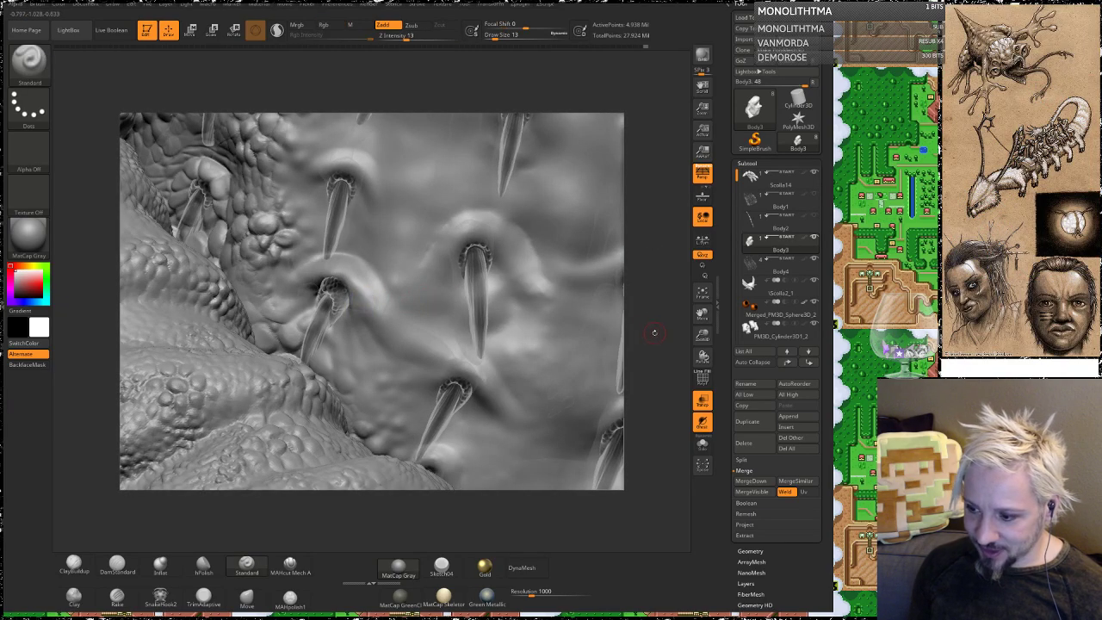
Step: Hide the arm portion of the body mesh so the scaly flank behind it can be reached
mouse_move(651, 329)
left_mouse_down()
mouse_move(648, 300)
mouse_move(661, 334)
mouse_move(683, 306)
left_mouse_up()
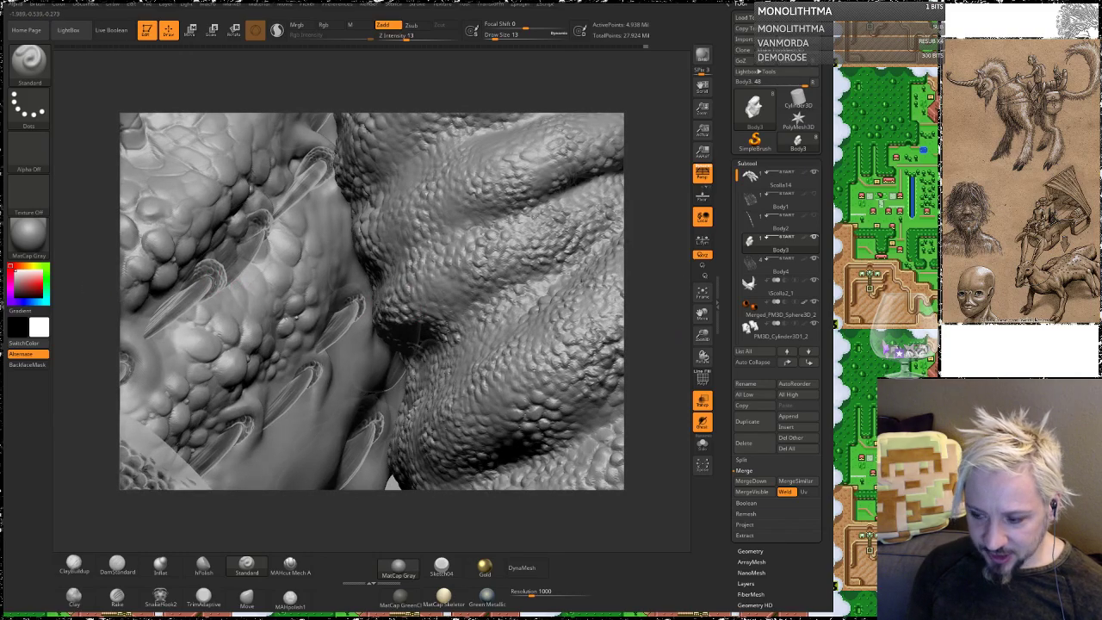
left_click_drag(659, 297, 658, 303)
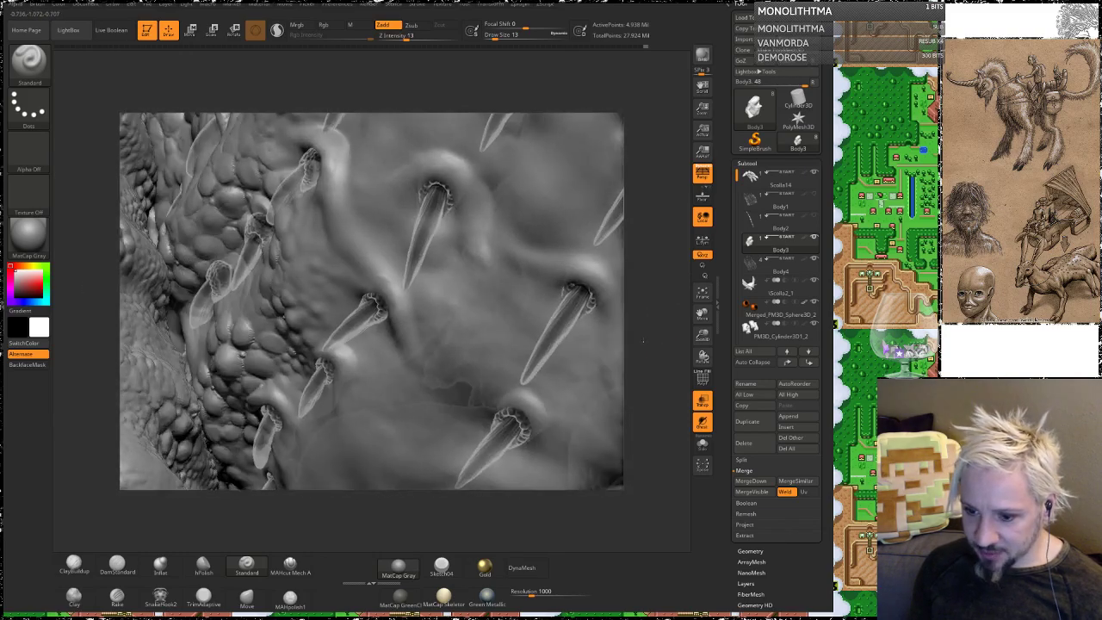
left_click_drag(643, 340, 639, 273, "alt")
mouse_move(459, 422)
left_mouse_down()
mouse_move(489, 422)
mouse_move(481, 435)
left_mouse_up()
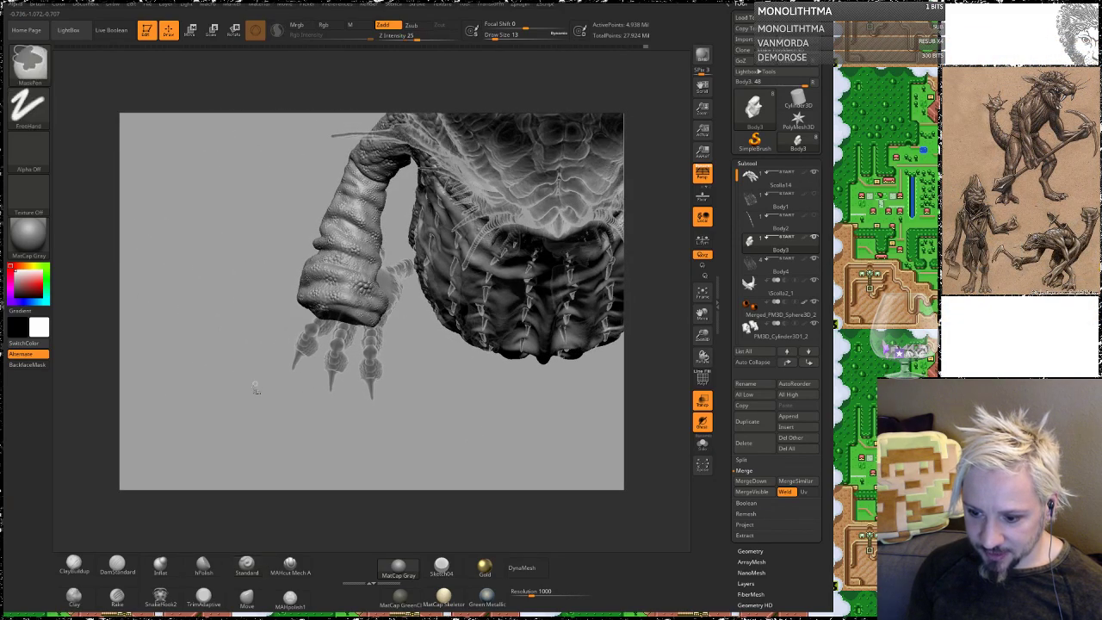
mouse_move(245, 421)
left_mouse_down("ctrl+shift")
mouse_move(344, 295)
mouse_move(393, 180)
mouse_move(392, 117)
left_mouse_up("ctrl+shift")
mouse_move(304, 401)
left_mouse_down()
mouse_move(557, 428)
mouse_move(450, 336)
left_mouse_up()
Step: Smooth the scales around the flank's spine bases at brush size 31
key("space")
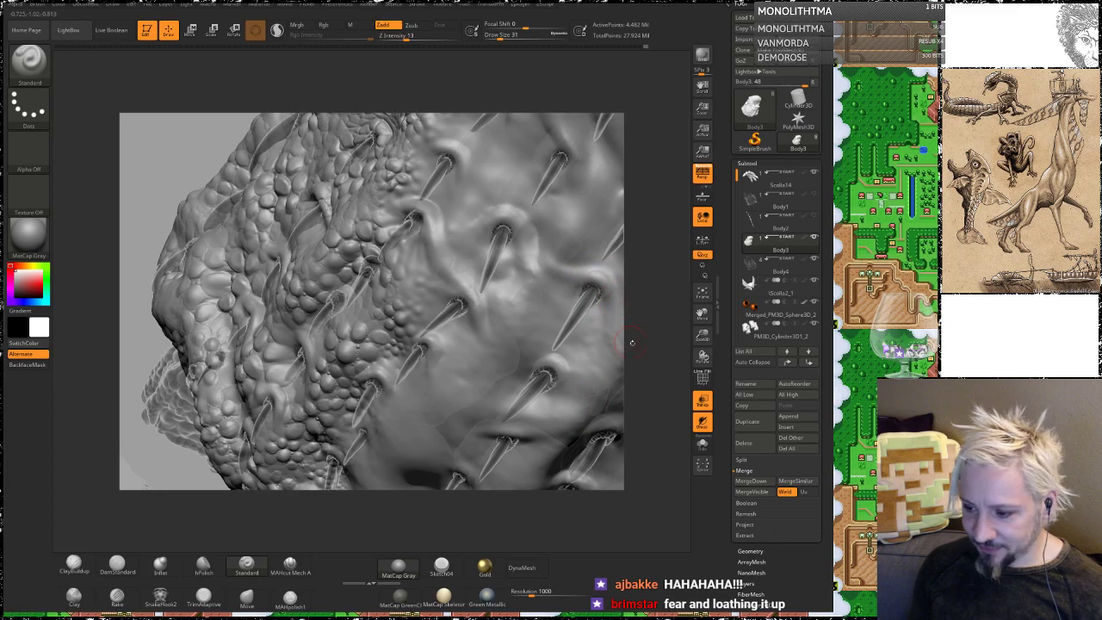
mouse_move(647, 376)
left_mouse_down()
mouse_move(644, 334)
mouse_move(659, 371)
left_mouse_up()
left_click_drag(418, 325, 356, 242, "shift")
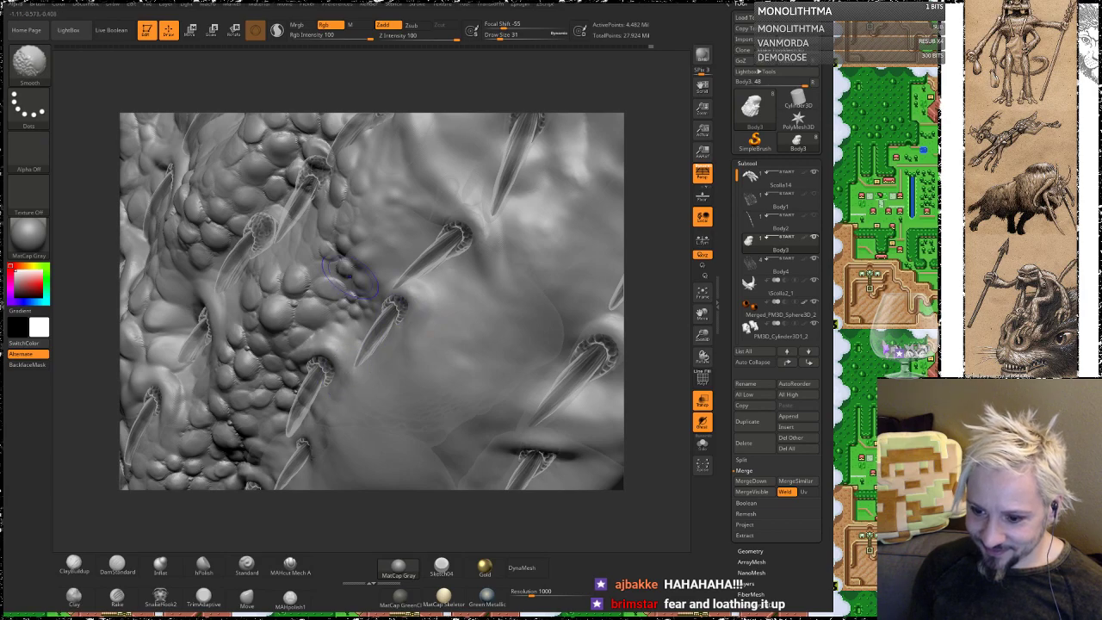
left_click_drag(292, 209, 266, 222, "shift")
Step: Build up an arched fold over the scaly flank's spine base with ClayBuildup at size 16 and smooth it
left_click(73, 563)
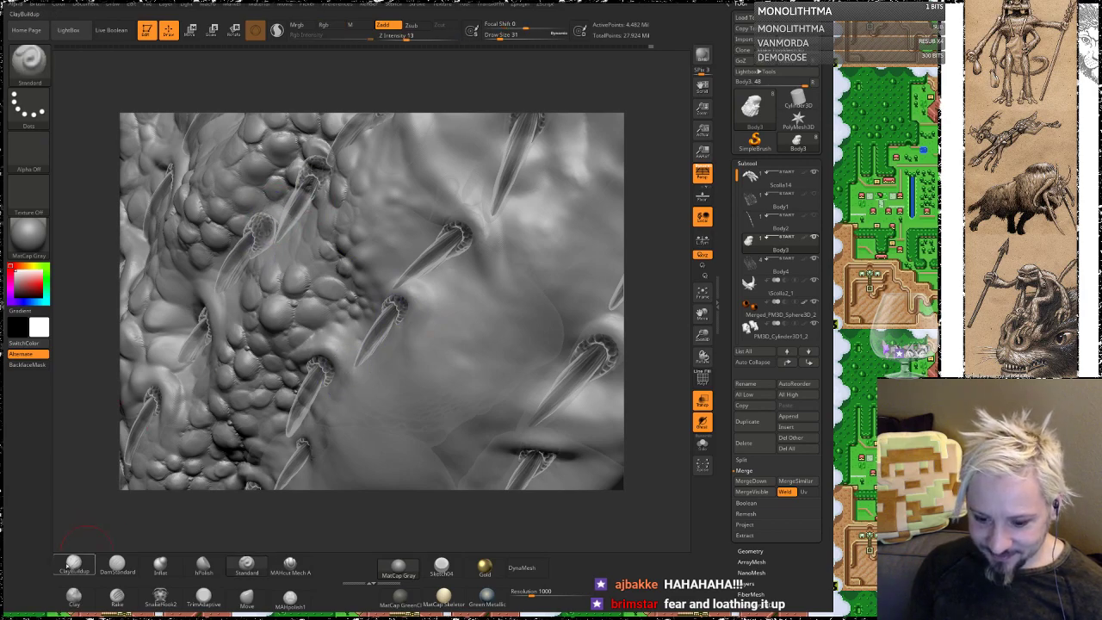
key("space")
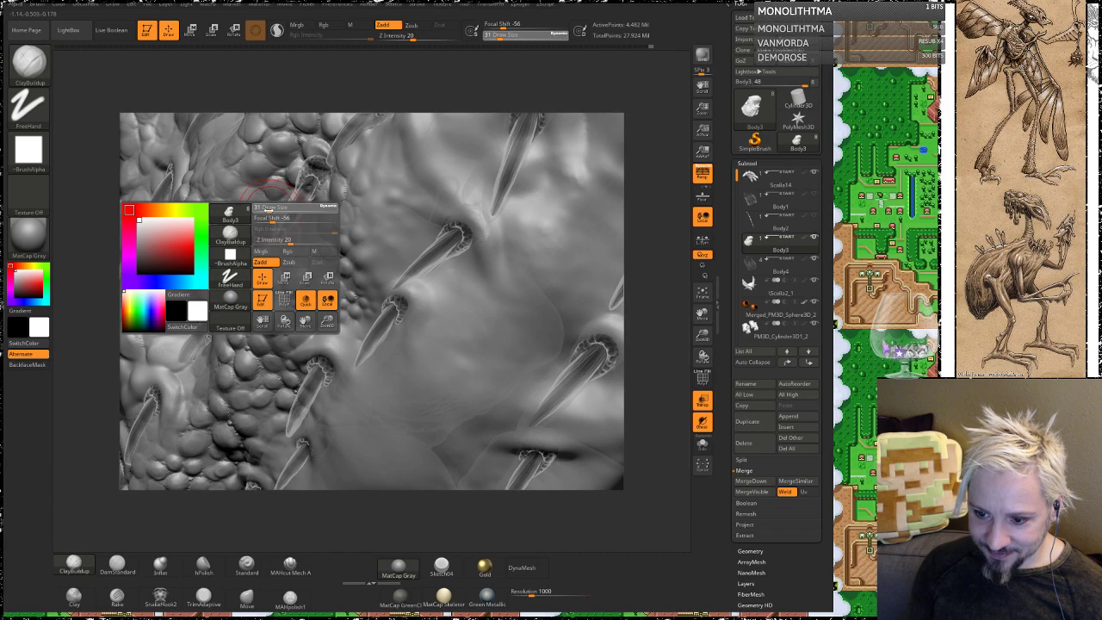
left_click_drag(258, 208, 110, 270)
right_click_drag(307, 195, 379, 216)
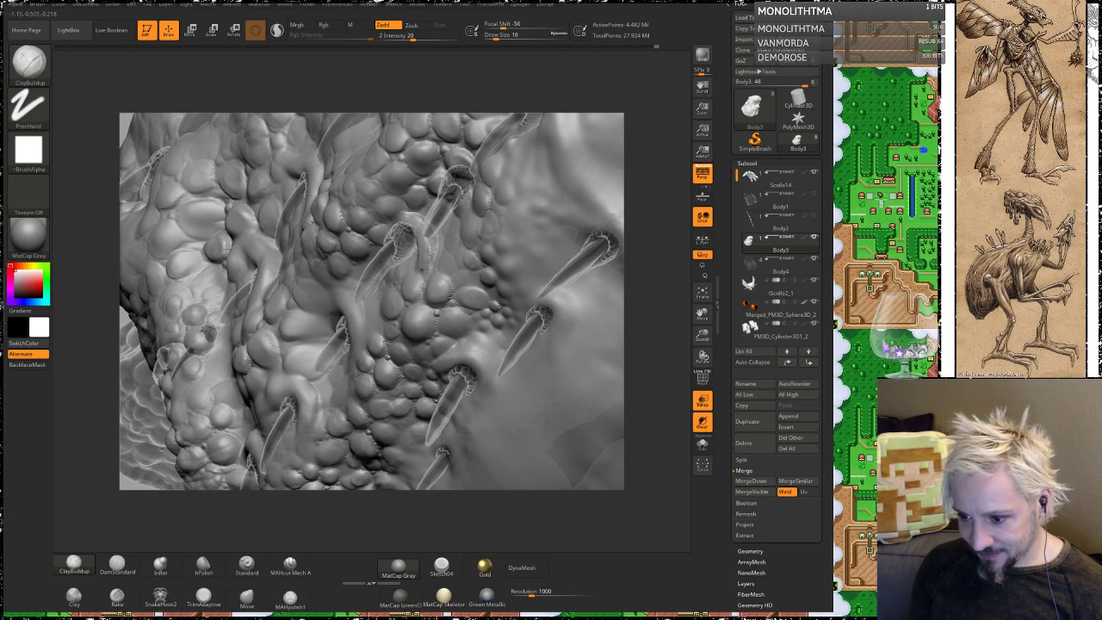
key("shift")
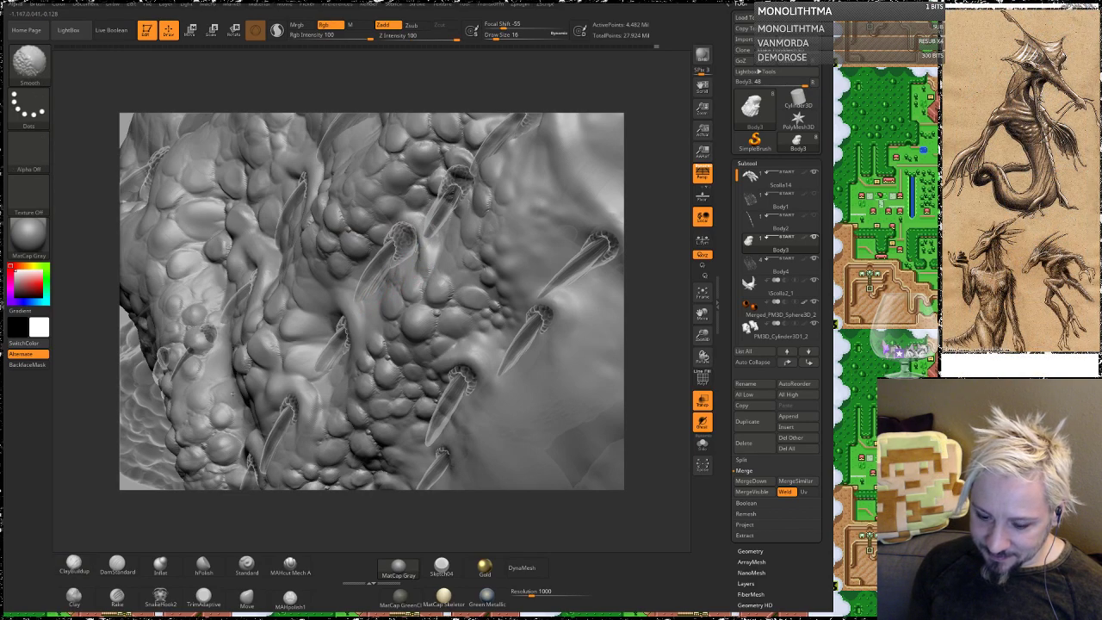
Step: Thicken the new arched fold beside the spine with the Inflat brush and smooth its edges into the surrounding scales
left_click(160, 564)
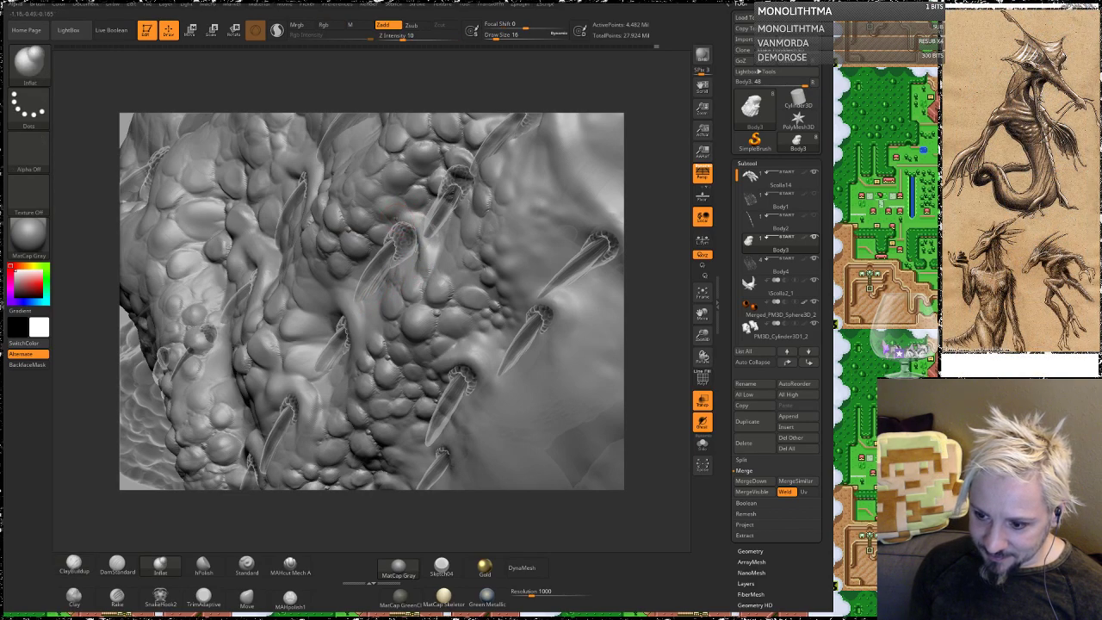
left_click_drag(427, 236, 425, 281)
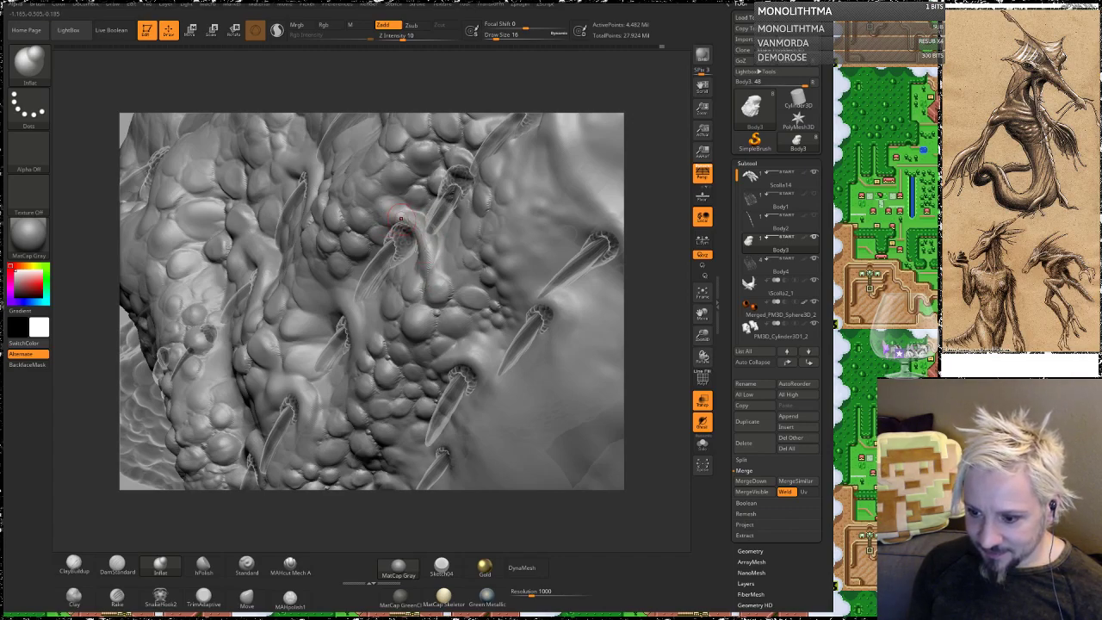
left_click_drag(655, 179, 699, 200)
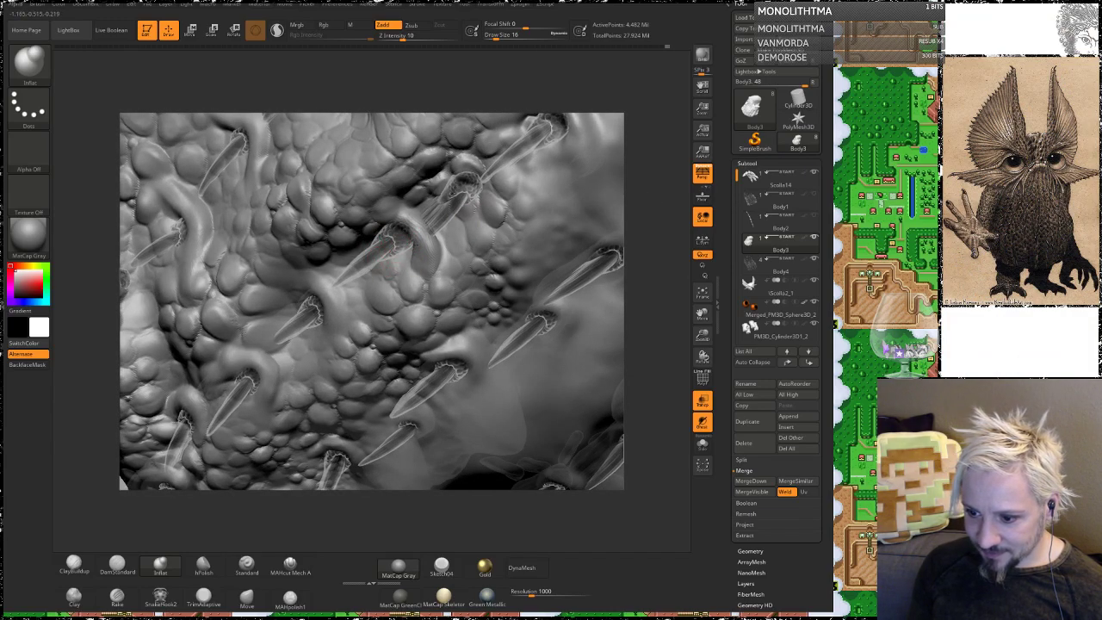
key("shift")
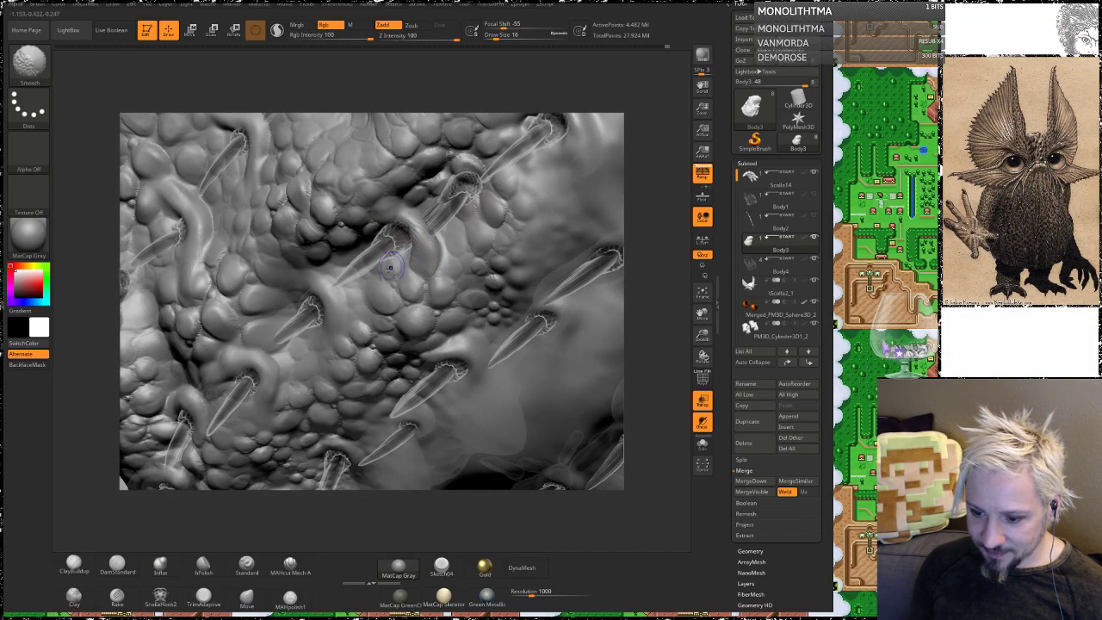
key("shift")
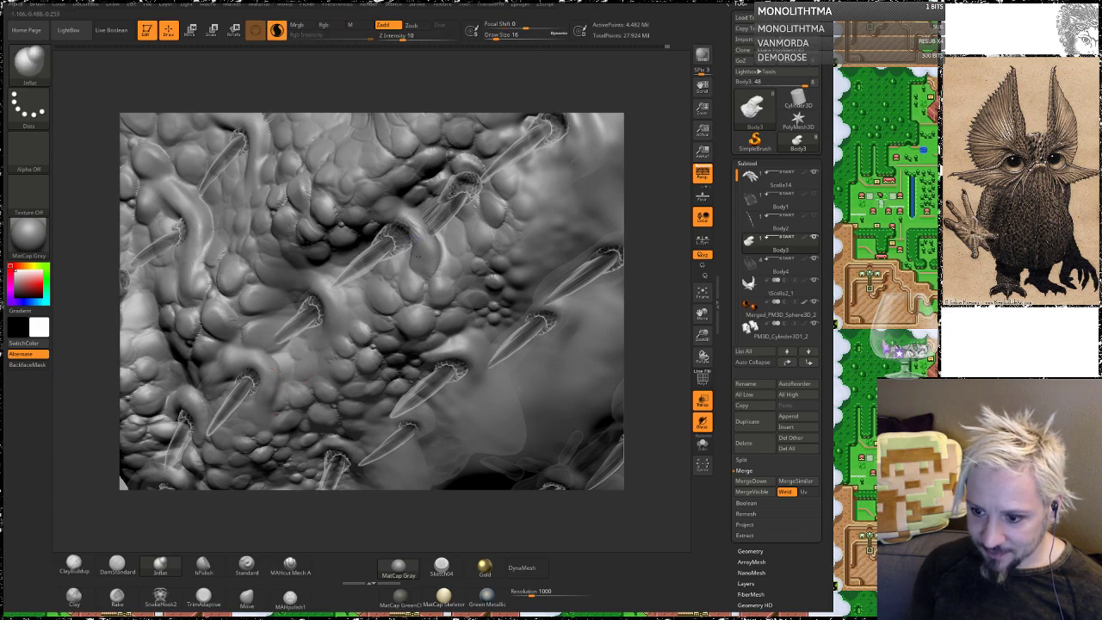
left_click(419, 239, "shift")
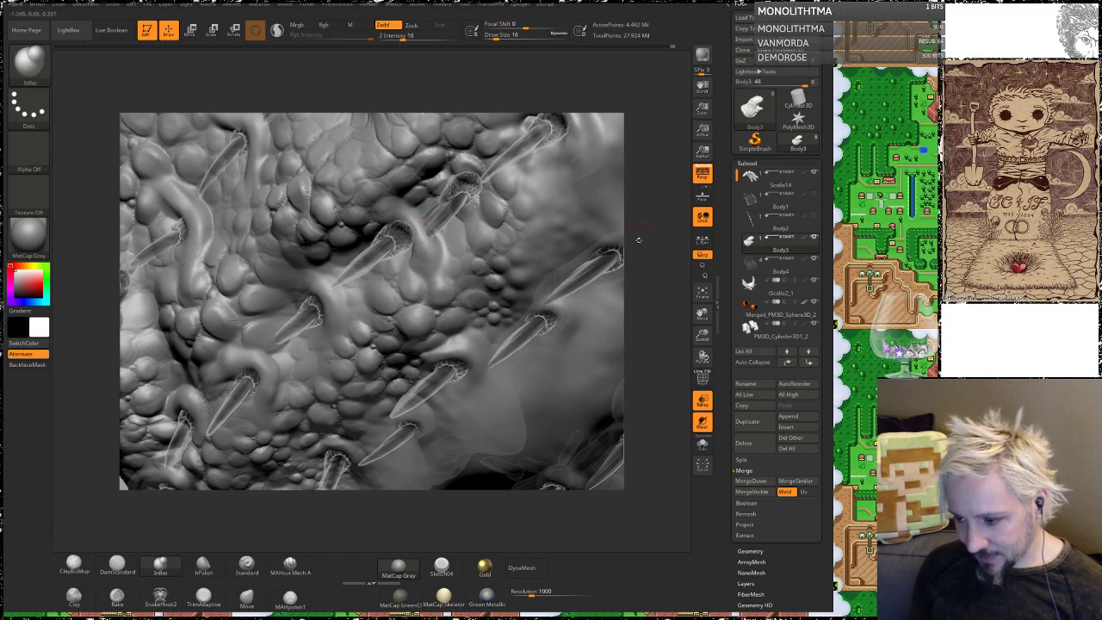
mouse_move(638, 241)
left_mouse_down()
mouse_move(708, 234)
mouse_move(644, 230)
mouse_move(617, 189)
left_mouse_up()
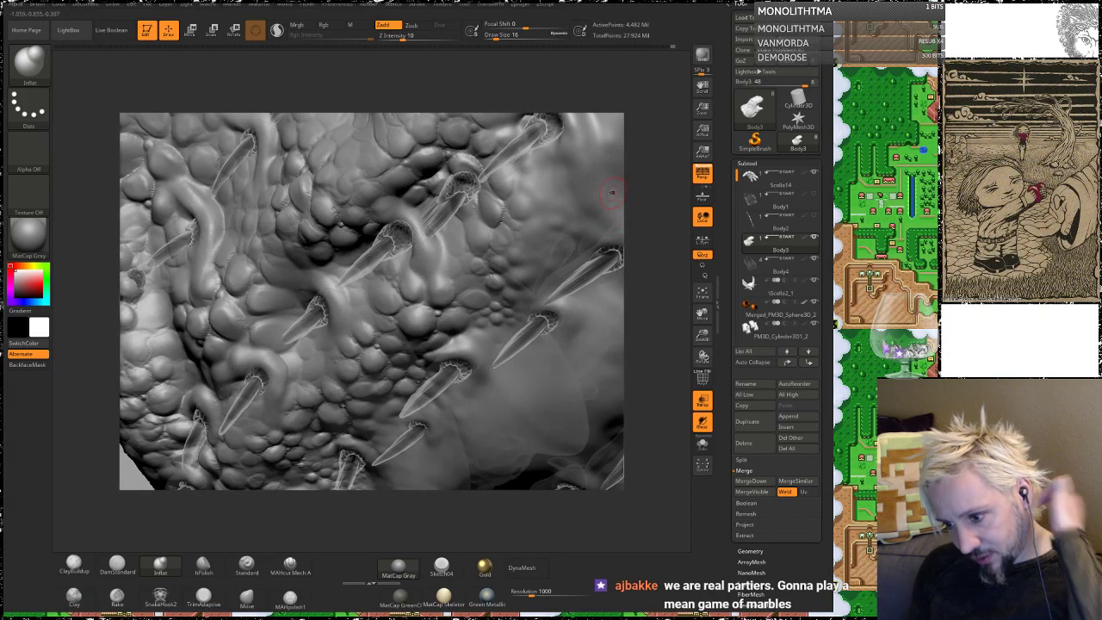
Step: Add ClayBuildup volume to the fold and the area between the two neighbouring spines, smoothing the transition into the scales
left_click(74, 564)
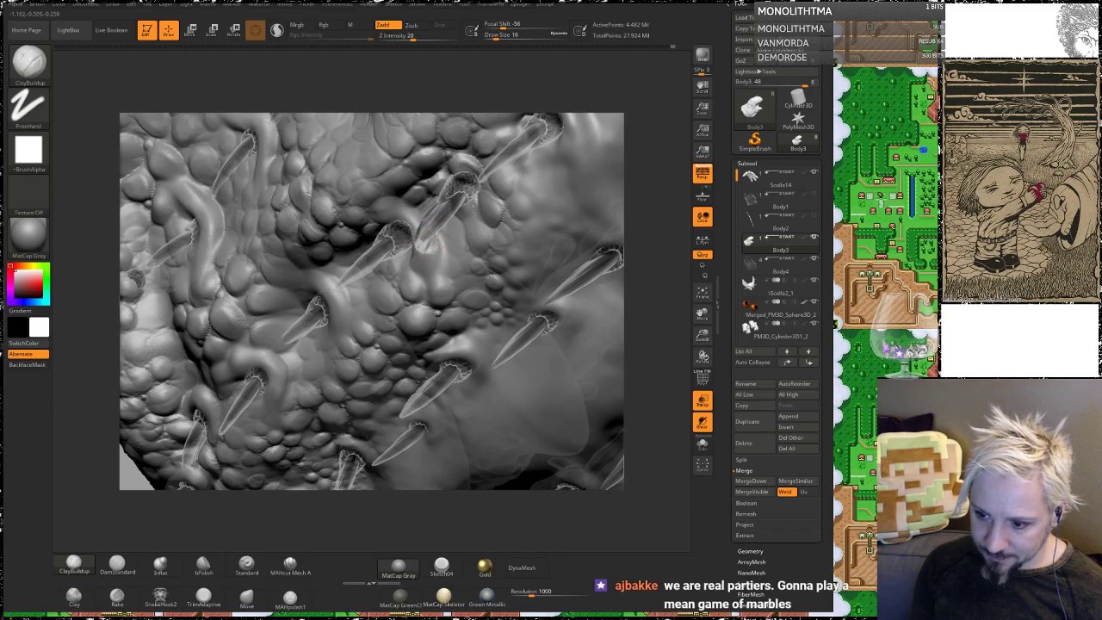
key("shift")
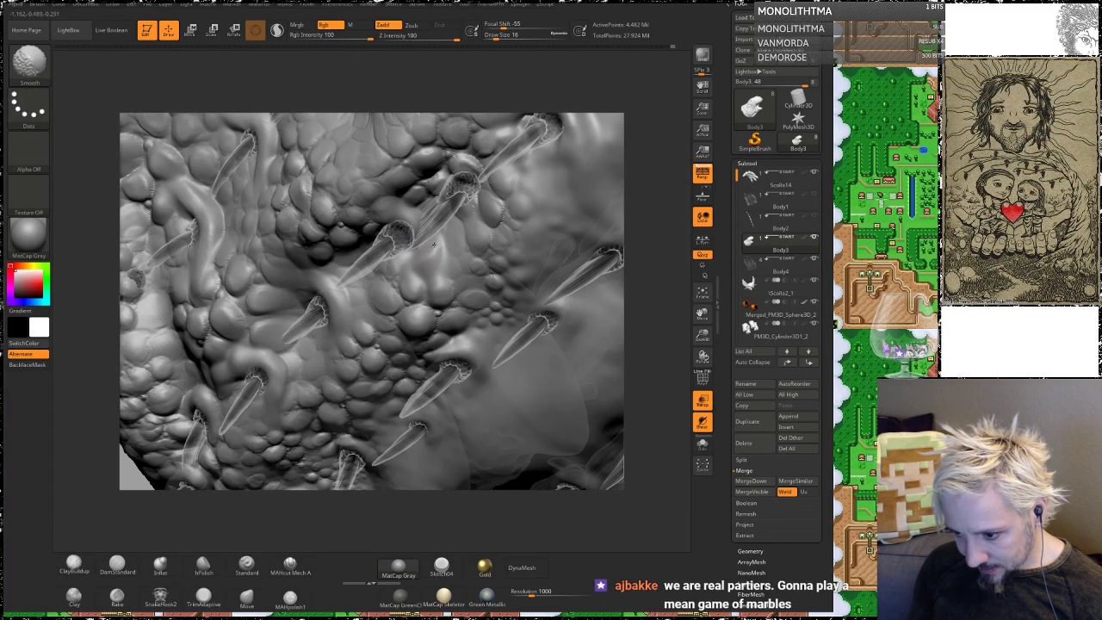
left_click_drag(627, 165, 641, 177)
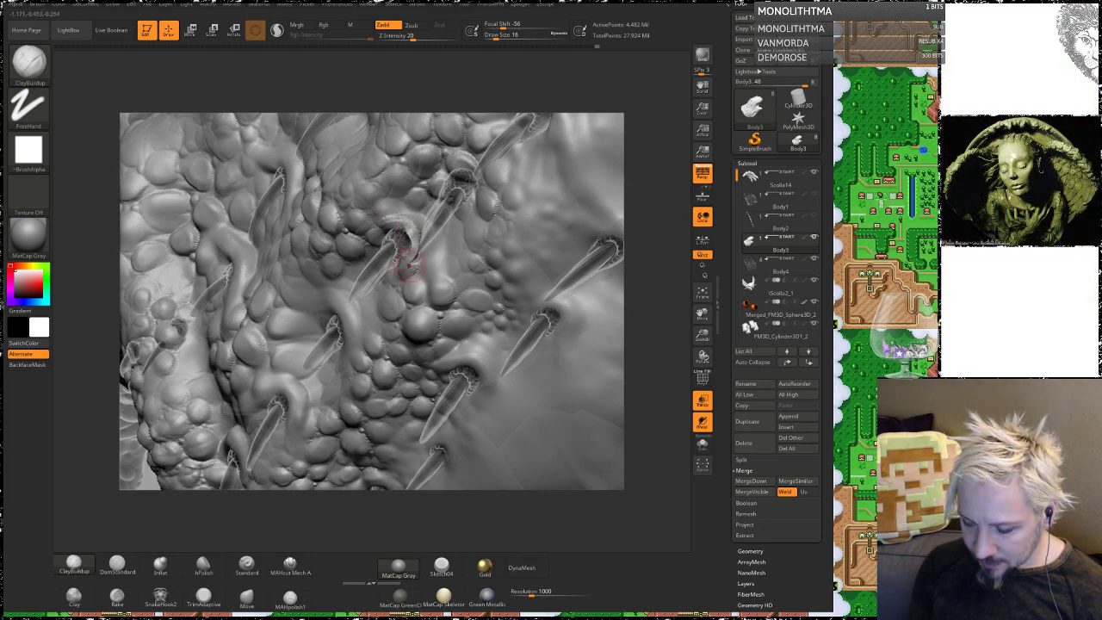
key("shift")
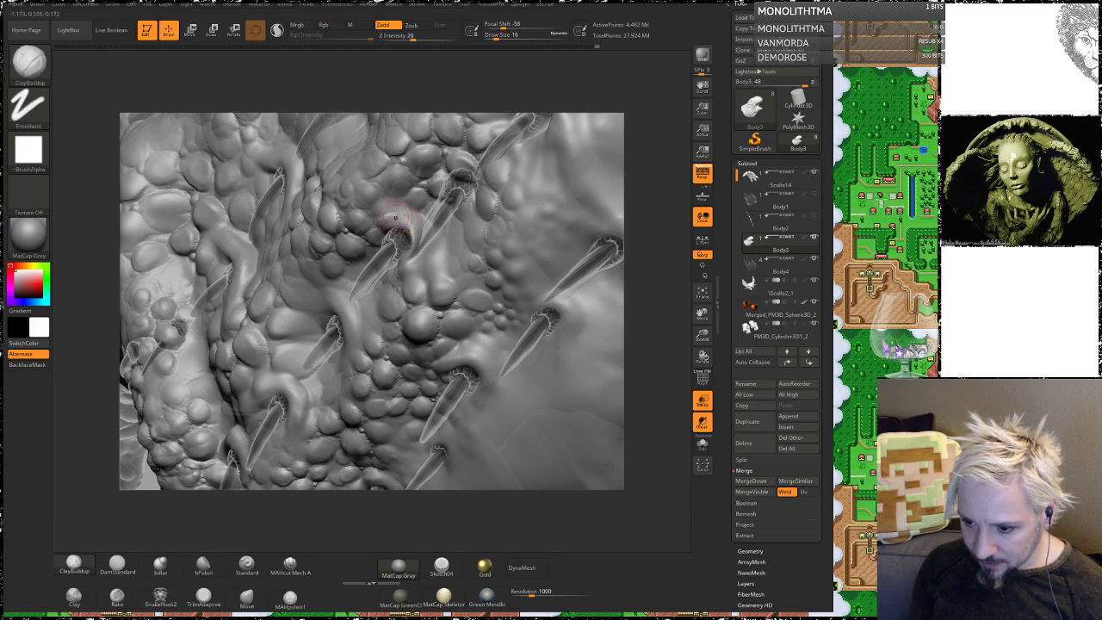
left_click_drag(395, 217, 404, 224)
key("shift")
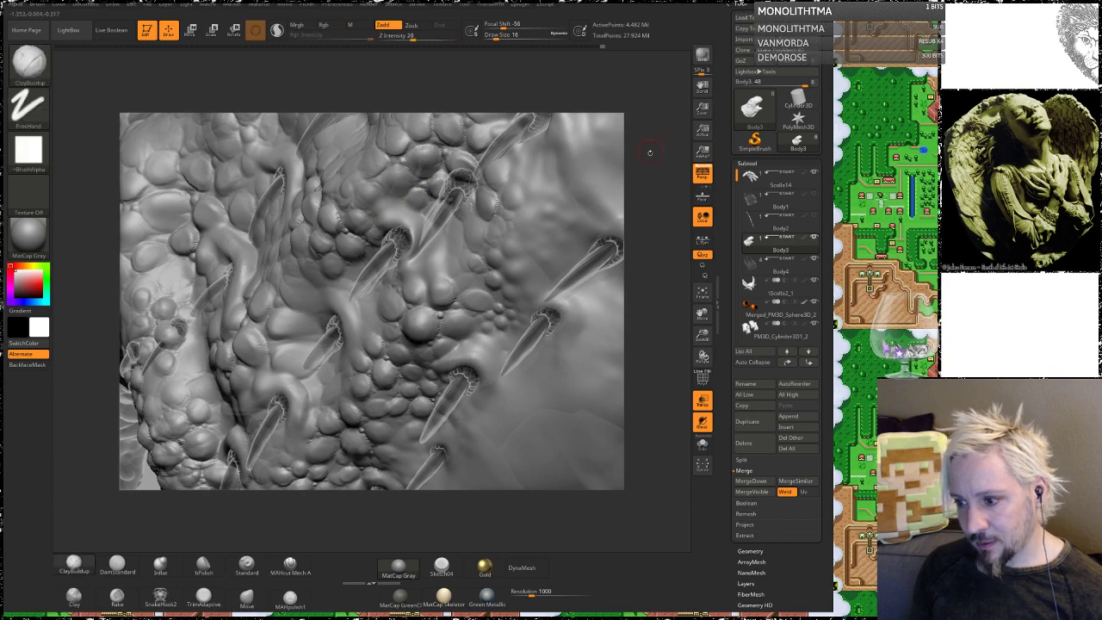
left_click_drag(647, 159, 632, 170)
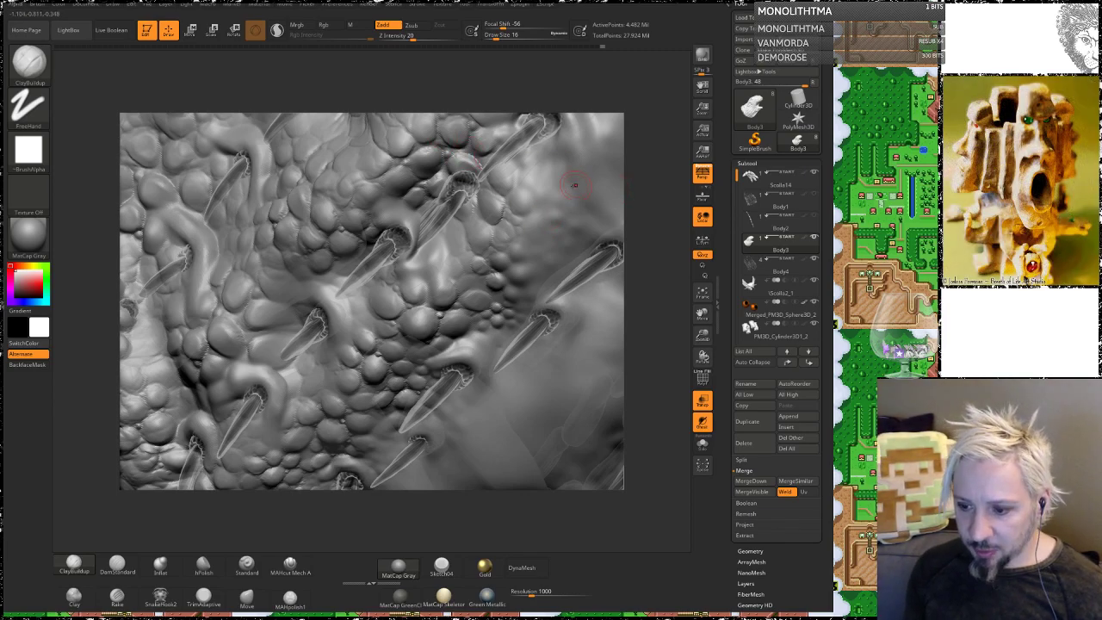
Step: Build up and smooth an arched fold over the spine base where the lower flank's scales meet the smooth skin, using ClayBuildup at size 16
left_click_drag(96, 339, 144, 303)
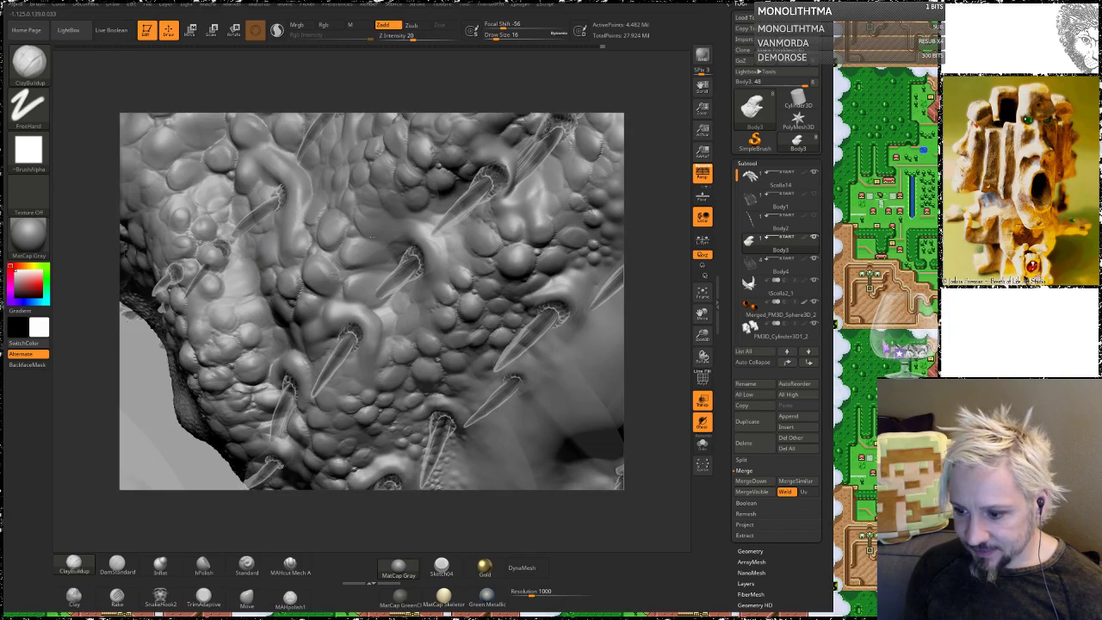
mouse_move(679, 224)
left_mouse_down()
mouse_move(637, 170)
mouse_move(676, 213)
left_mouse_up()
mouse_move(607, 258)
left_mouse_down()
mouse_move(672, 217)
mouse_move(613, 196)
mouse_move(649, 339)
mouse_move(645, 207)
left_mouse_up()
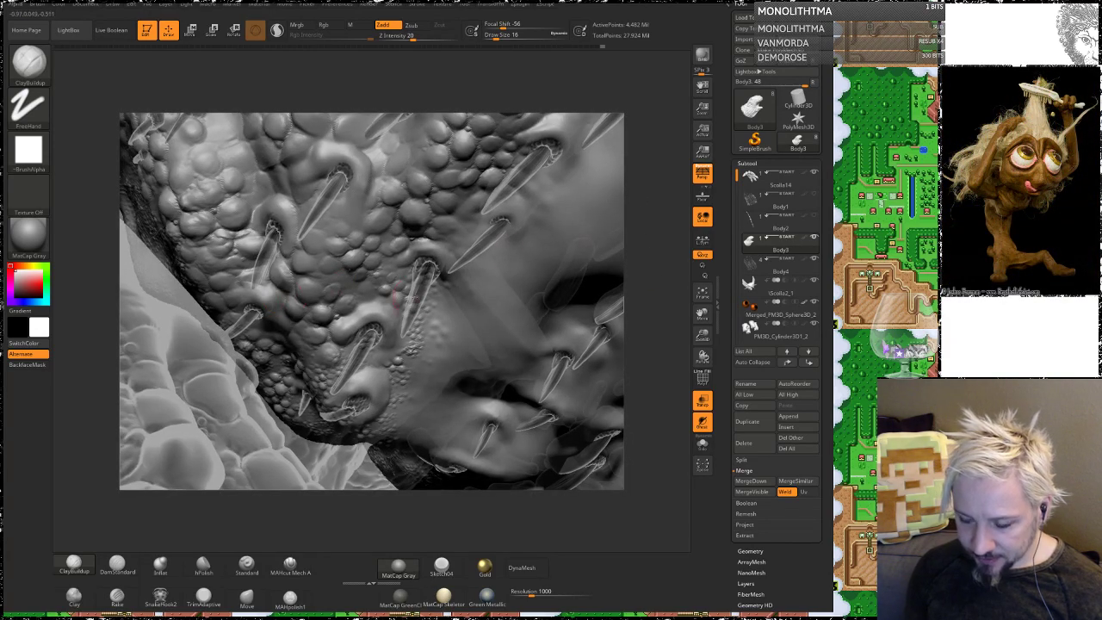
key("shift")
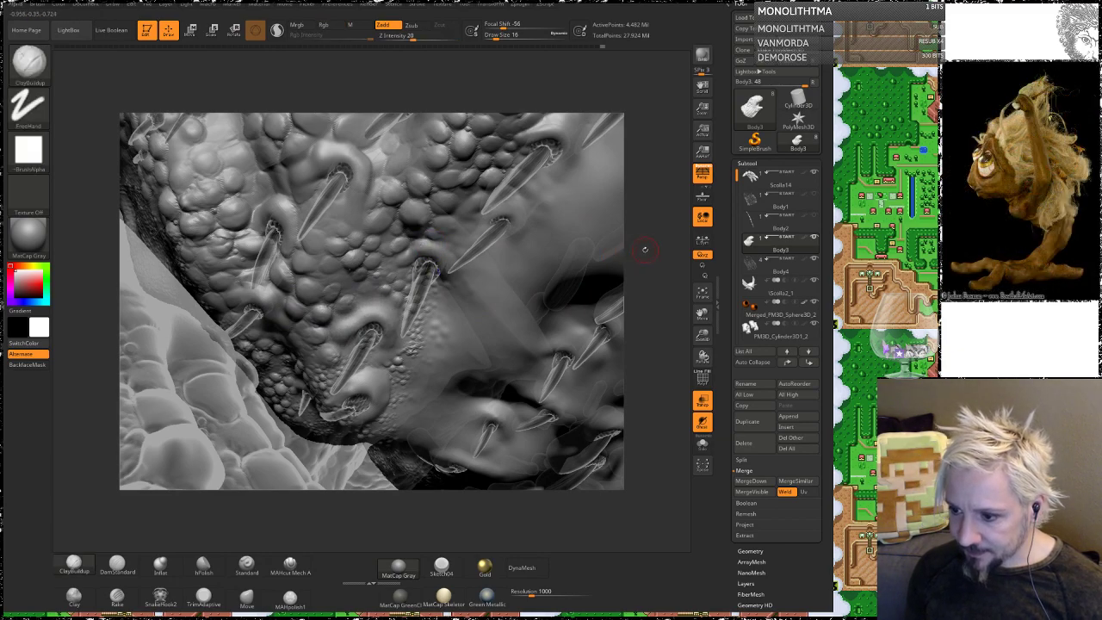
mouse_move(644, 249)
left_mouse_down()
mouse_move(626, 238)
mouse_move(607, 248)
left_mouse_up()
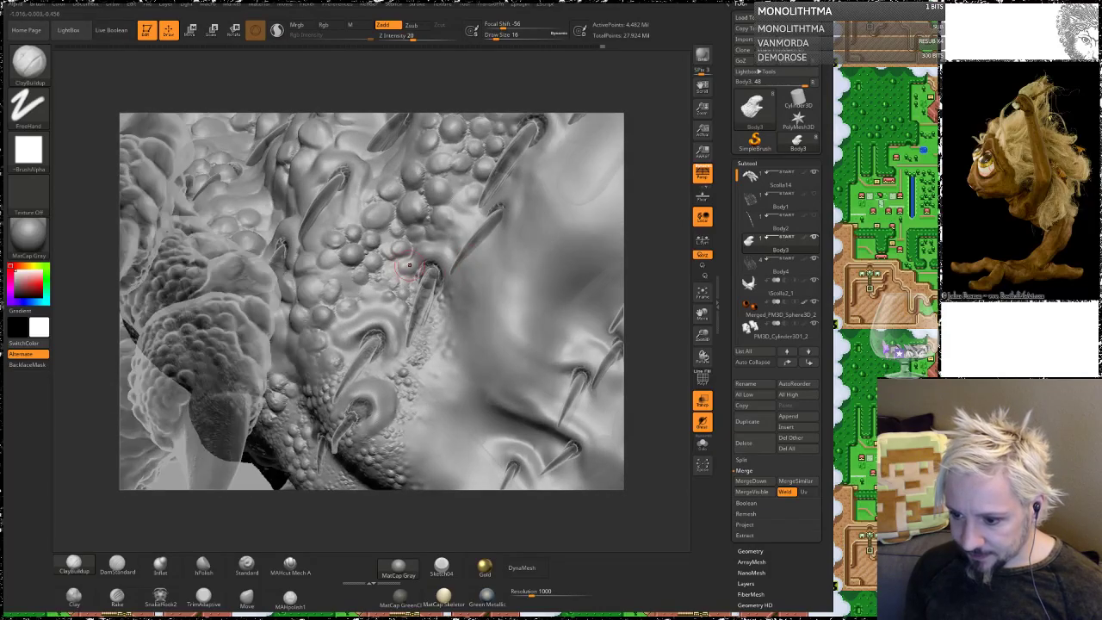
key("shift")
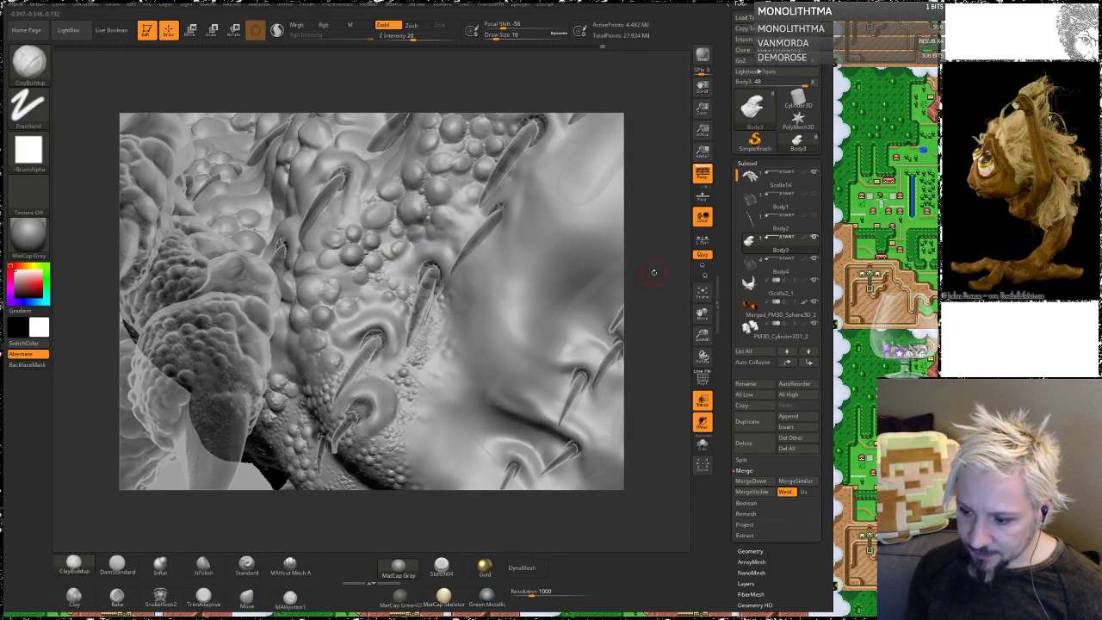
Step: Build up an arched fold over a spine base on the large-scaled hide with ClayBuildup at size 33, extending it around the sides and smoothing it
mouse_move(656, 344)
left_mouse_down()
mouse_move(641, 297)
mouse_move(647, 248)
mouse_move(215, 346)
mouse_move(211, 359)
mouse_move(243, 431)
mouse_move(427, 355)
left_mouse_up()
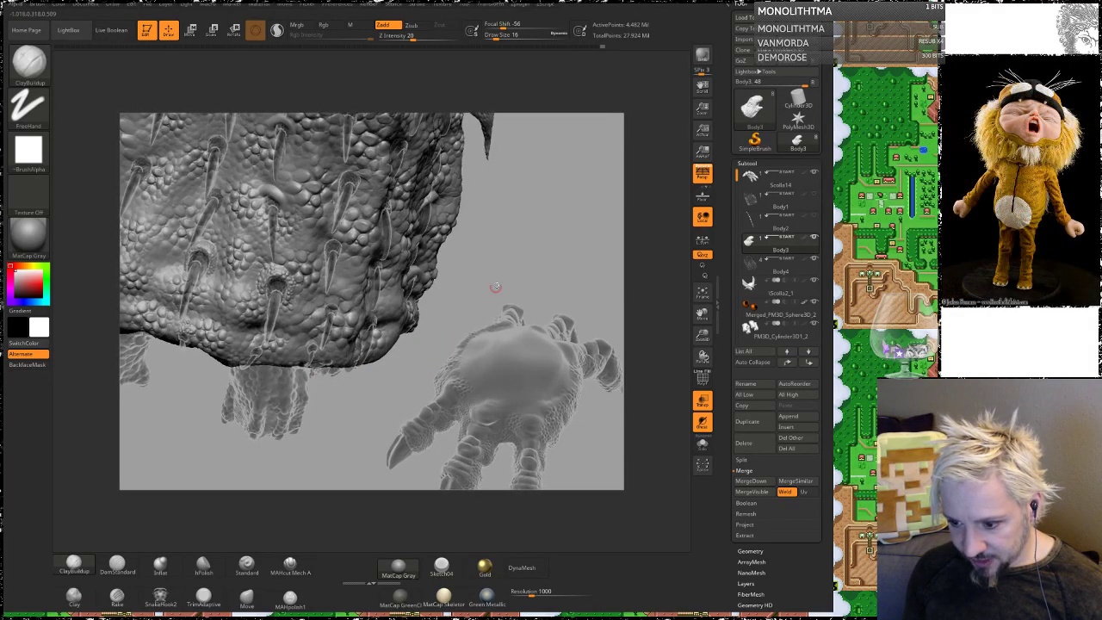
left_click_drag(525, 264, 546, 339)
key("space")
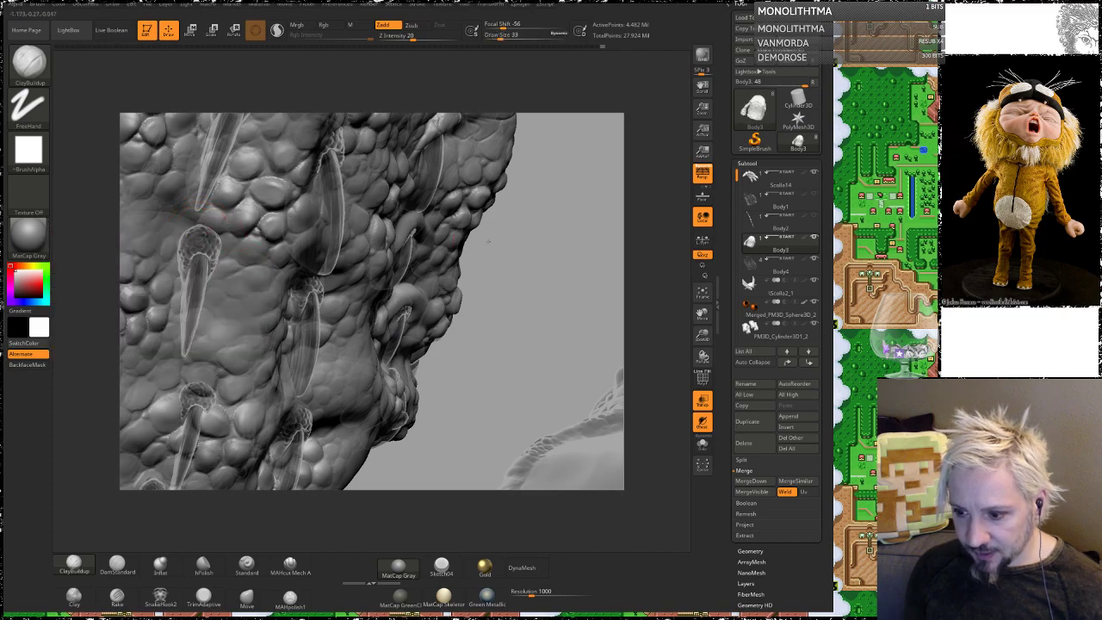
left_click_drag(525, 295, 607, 301)
mouse_move(606, 301)
right_mouse_down()
mouse_move(535, 369)
mouse_move(335, 273)
right_mouse_up()
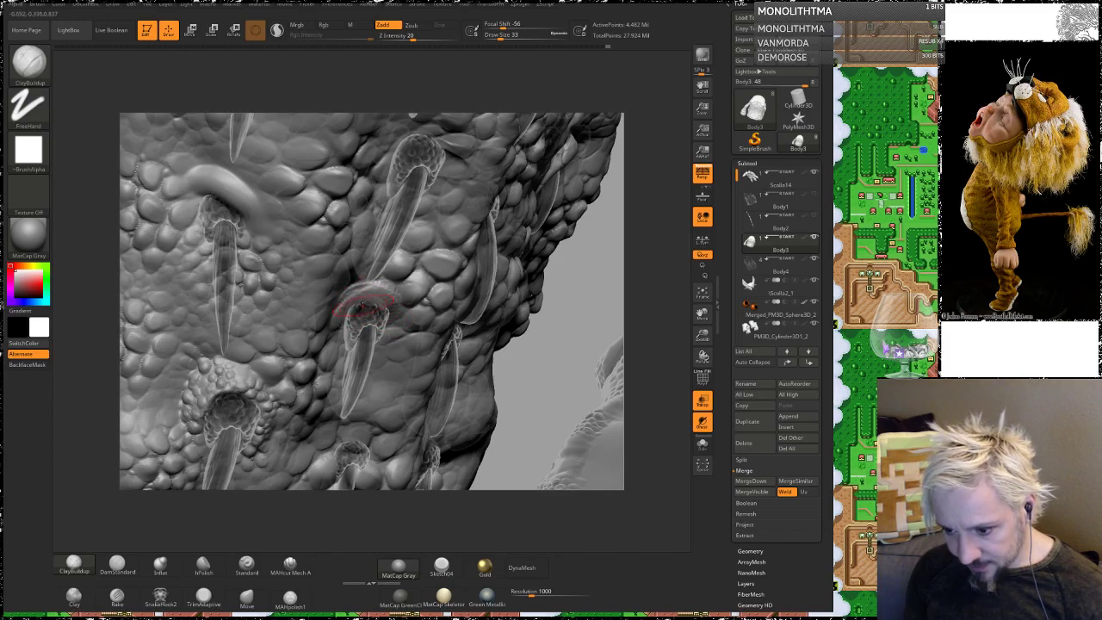
key("shift")
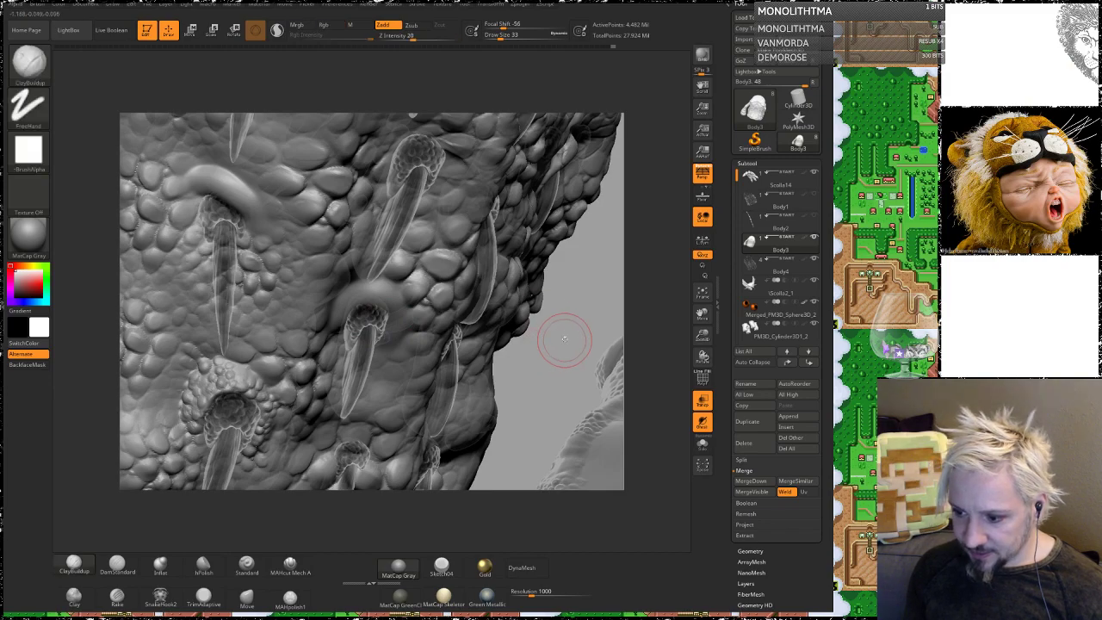
mouse_move(565, 342)
left_mouse_down("alt")
mouse_move(596, 232)
mouse_move(529, 215)
left_mouse_up("alt")
left_click_drag(595, 213, 564, 207)
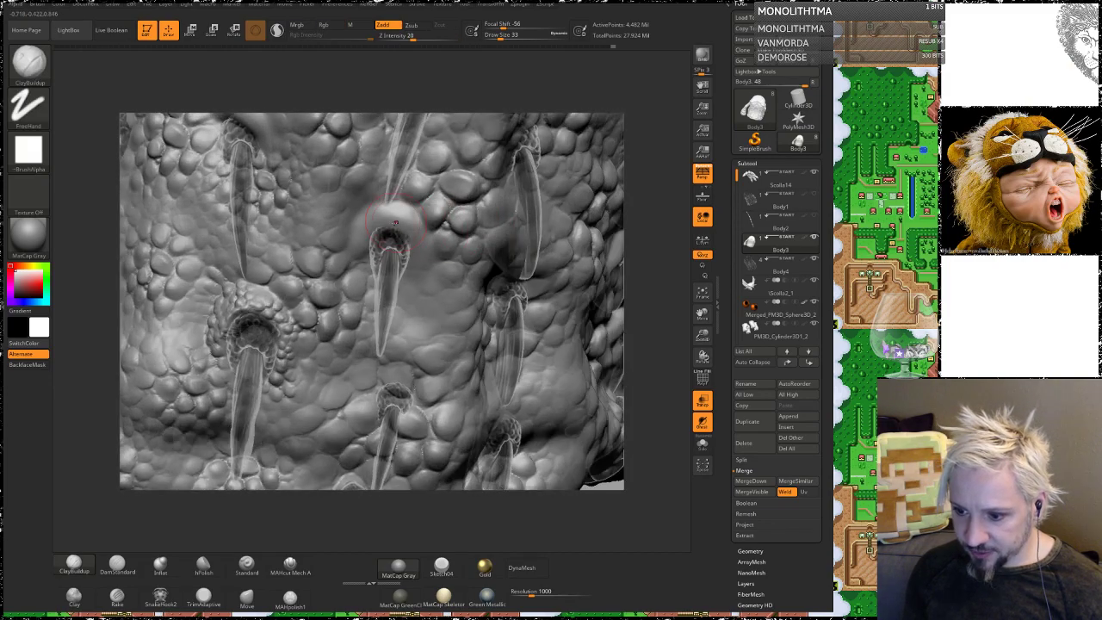
mouse_move(385, 220)
left_mouse_down()
mouse_move(395, 245)
mouse_move(384, 234)
mouse_move(367, 243)
mouse_move(376, 238)
left_mouse_up()
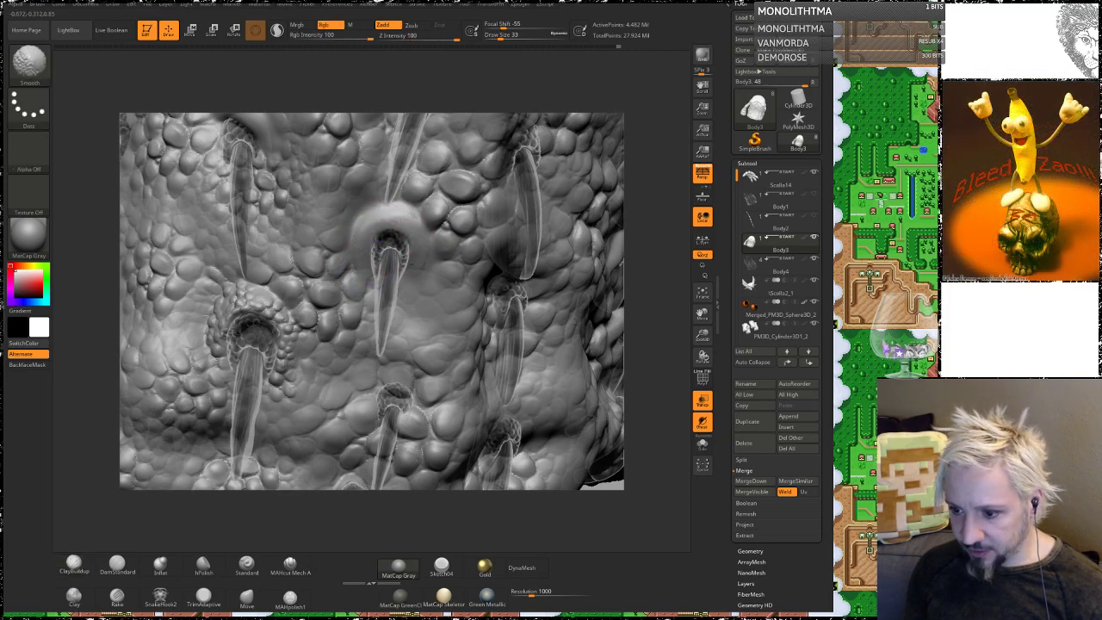
Step: Add an arched fold over the base of the next spine below at brush size 33 and smooth it into the scales
left_click_drag(647, 260, 617, 140)
mouse_move(370, 260)
left_mouse_down()
mouse_move(390, 286)
mouse_move(380, 261)
left_mouse_up()
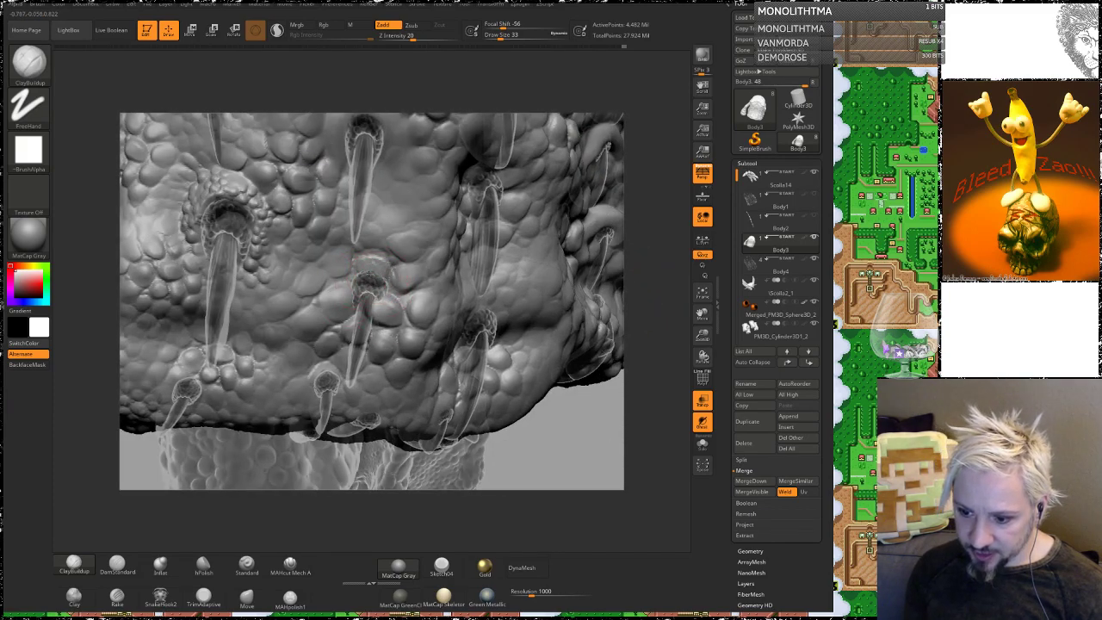
mouse_move(347, 296)
left_mouse_down()
mouse_move(371, 263)
mouse_move(388, 288)
mouse_move(380, 277)
mouse_move(351, 290)
mouse_move(393, 260)
mouse_move(372, 261)
left_mouse_up()
key("shift")
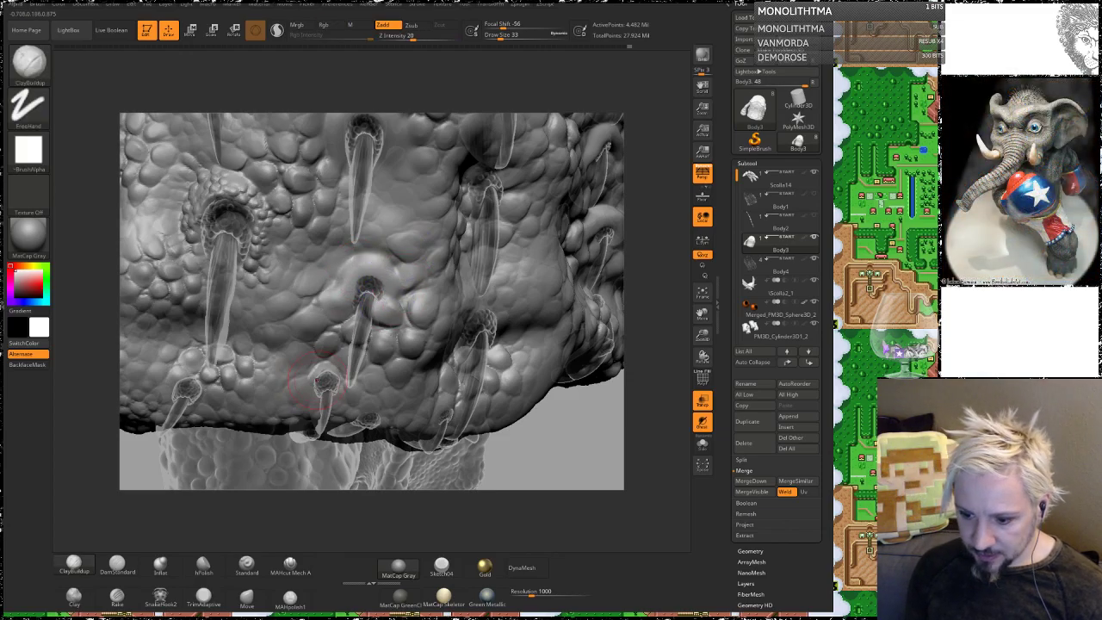
Step: Reduce the ClayBuildup brush to size 17, then sculpt and smooth a small fold over the short spine near the body's lower edge
key("space")
left_click_drag(318, 381, 321, 361)
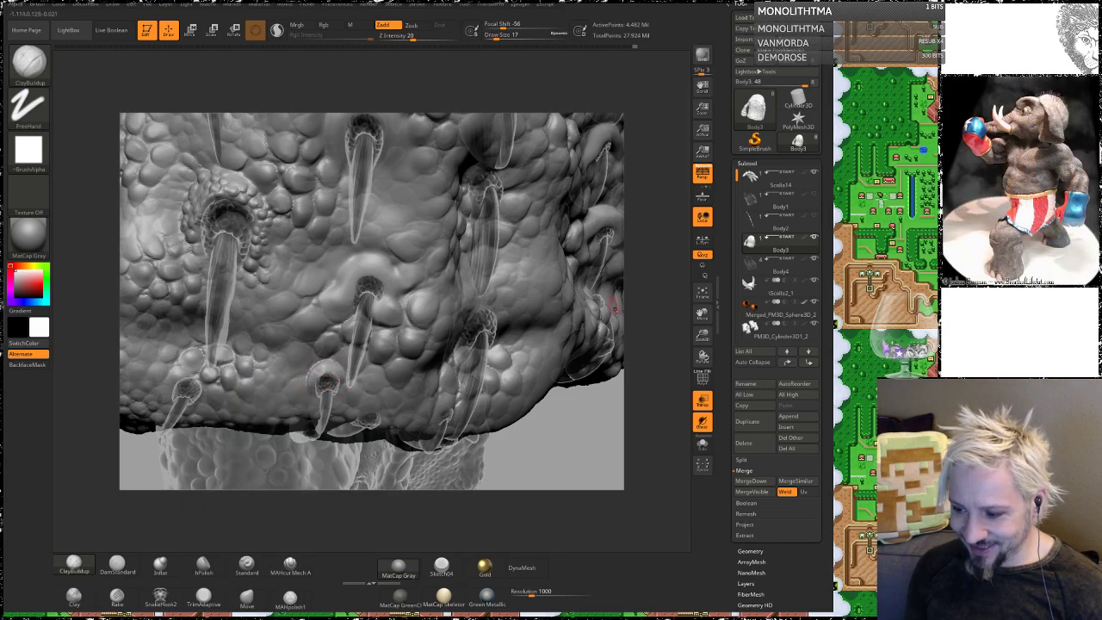
left_click_drag(649, 361, 525, 313)
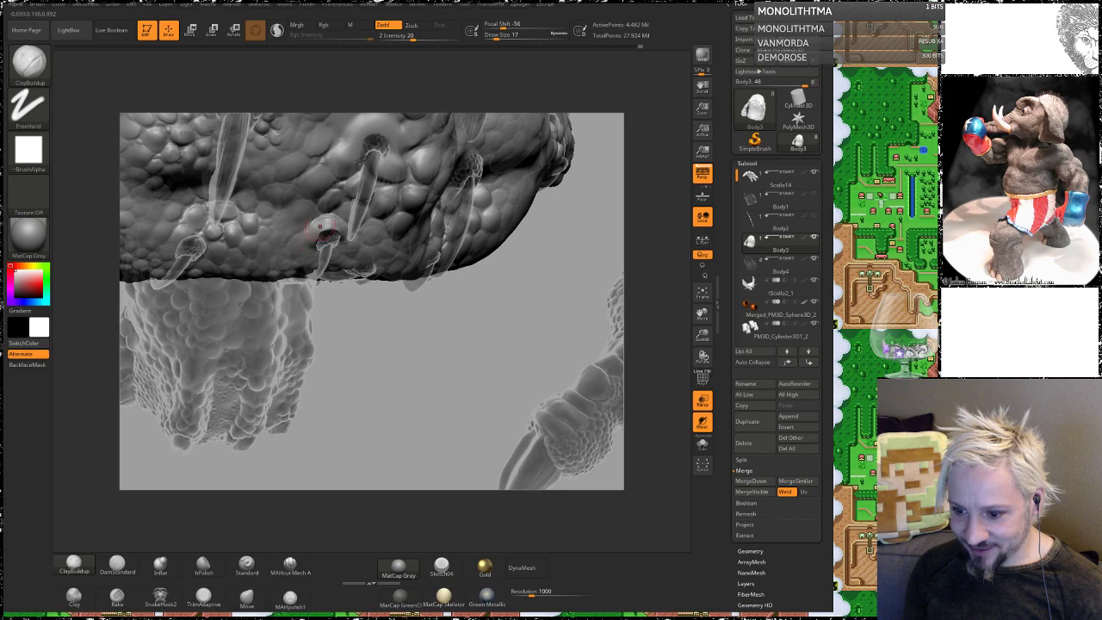
key("shift")
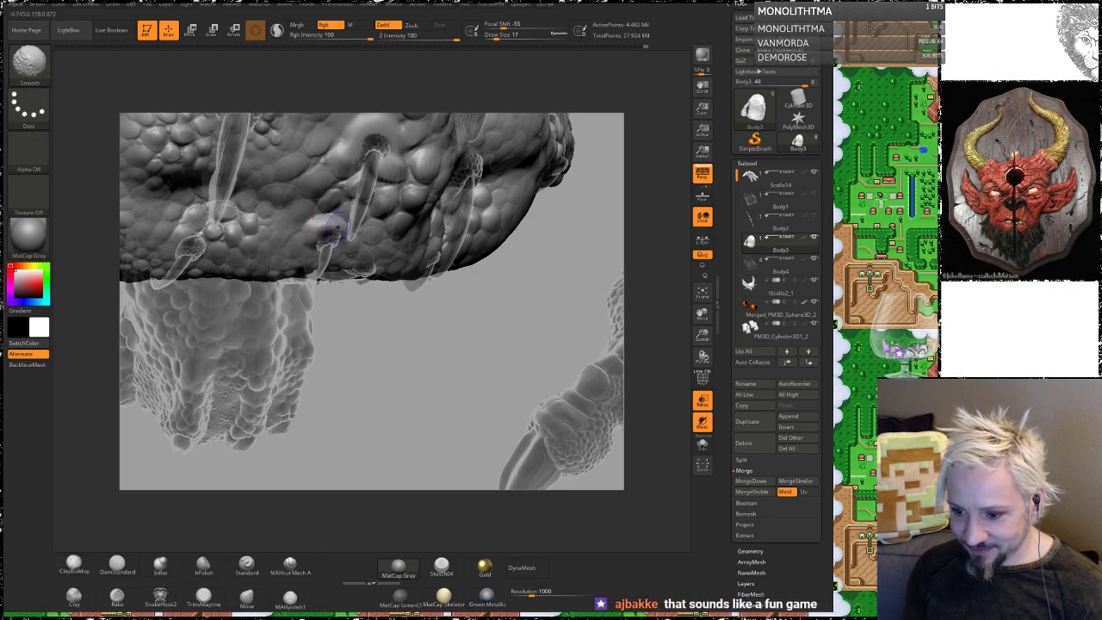
left_click_drag(328, 225, 311, 235, "shift")
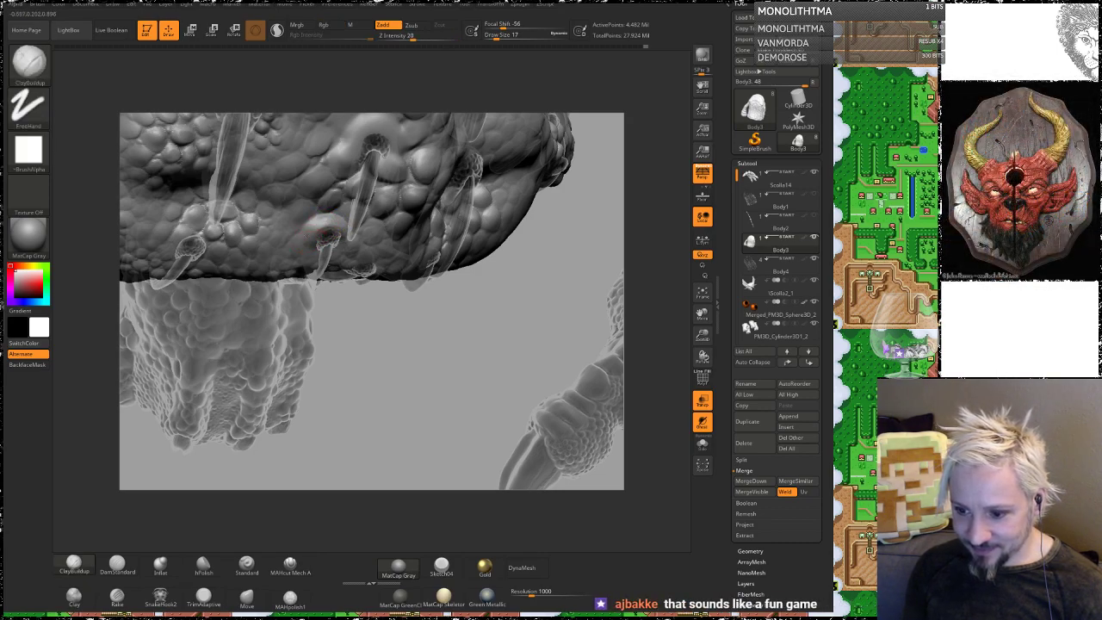
key("shift")
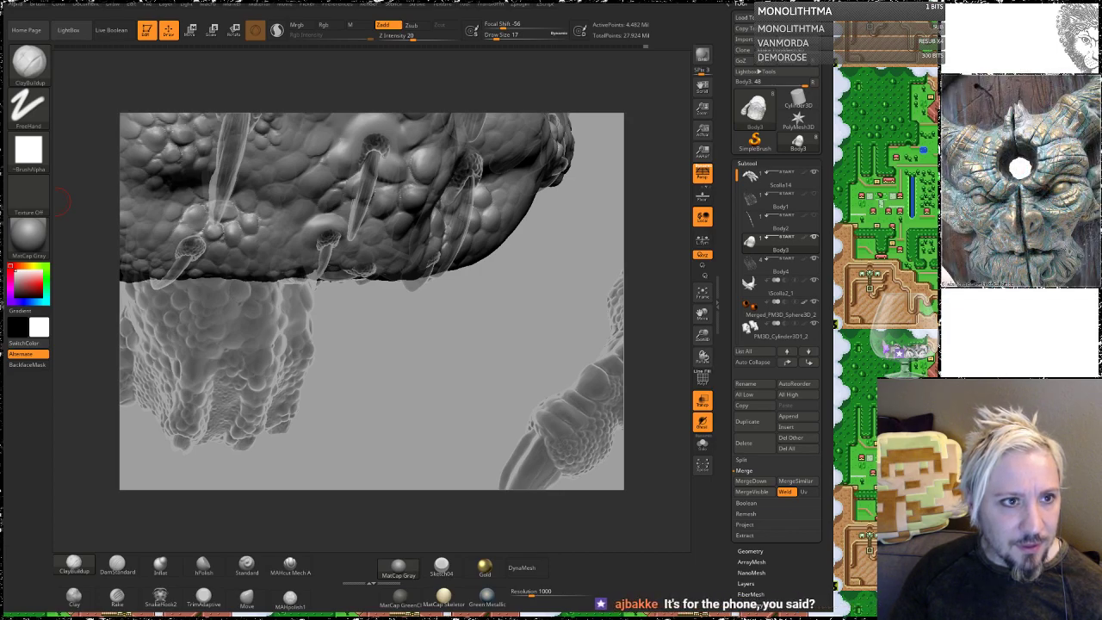
Step: Switch to The Cowardly Hero document in Google Docs and look through its game design from the title page to the Meta Game section
left_click_drag(0, 18, 284, 45)
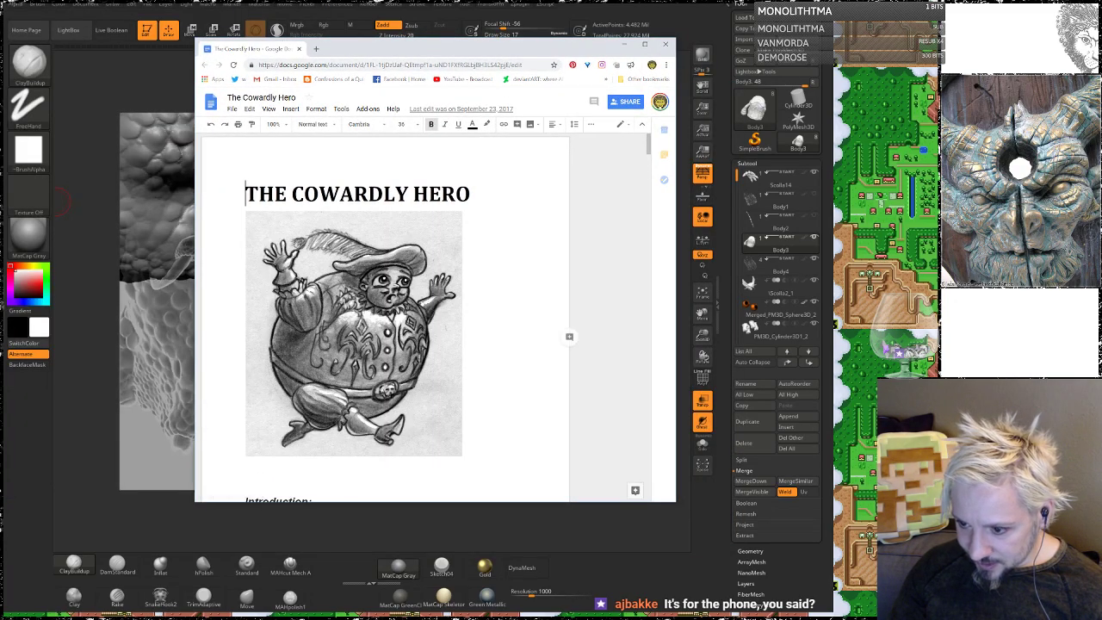
scroll(413, 314, "down", 4)
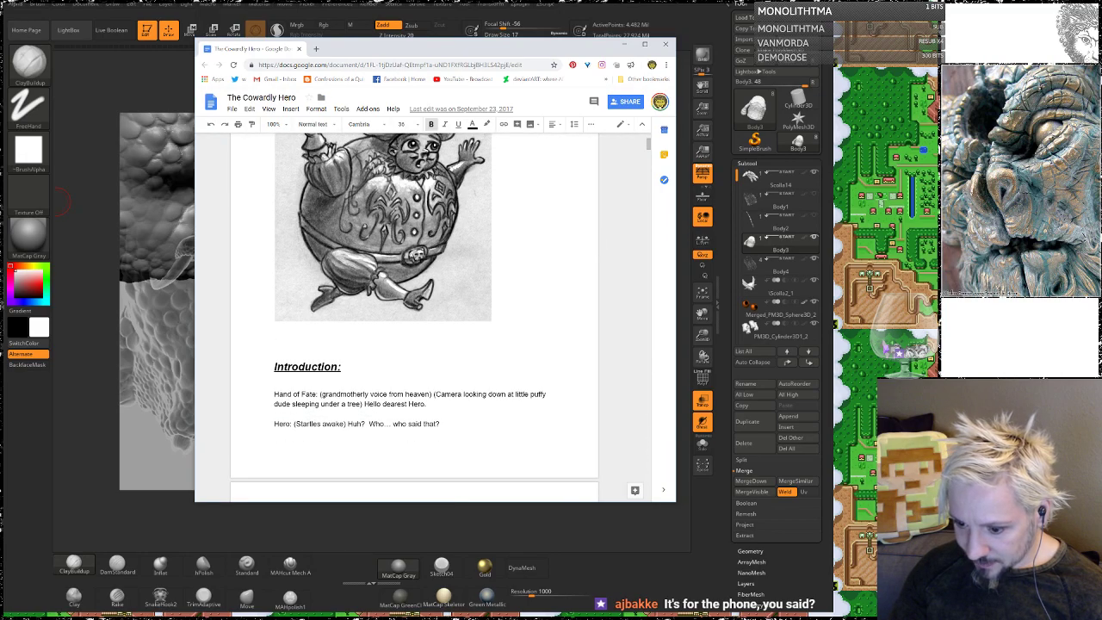
scroll(413, 314, "down", 13)
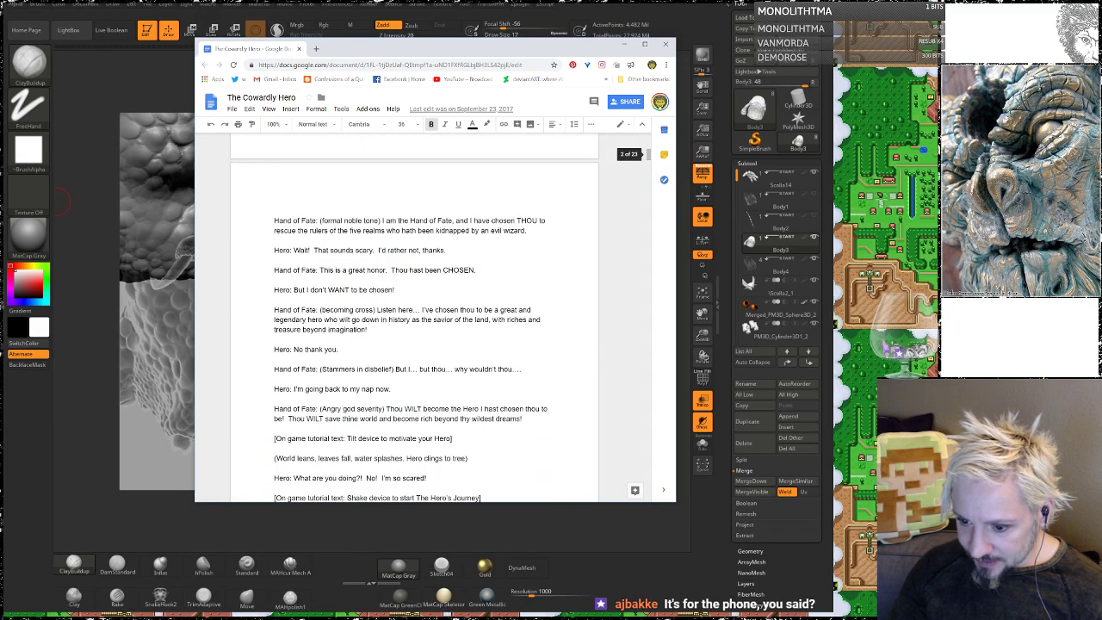
scroll(524, 334, "down", 8)
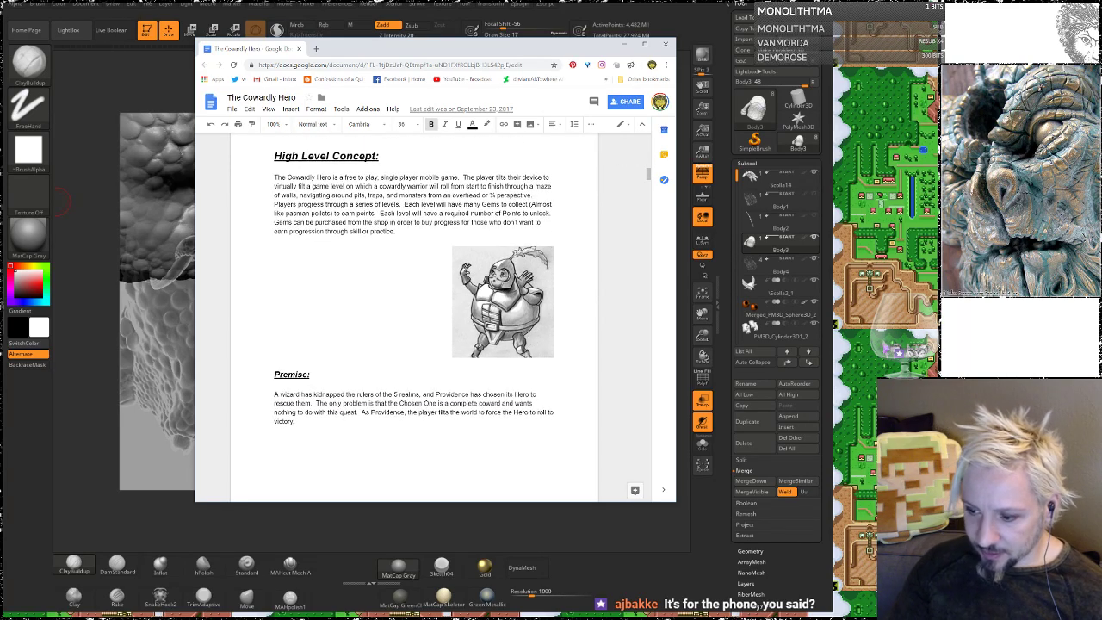
scroll(413, 314, "down", 1)
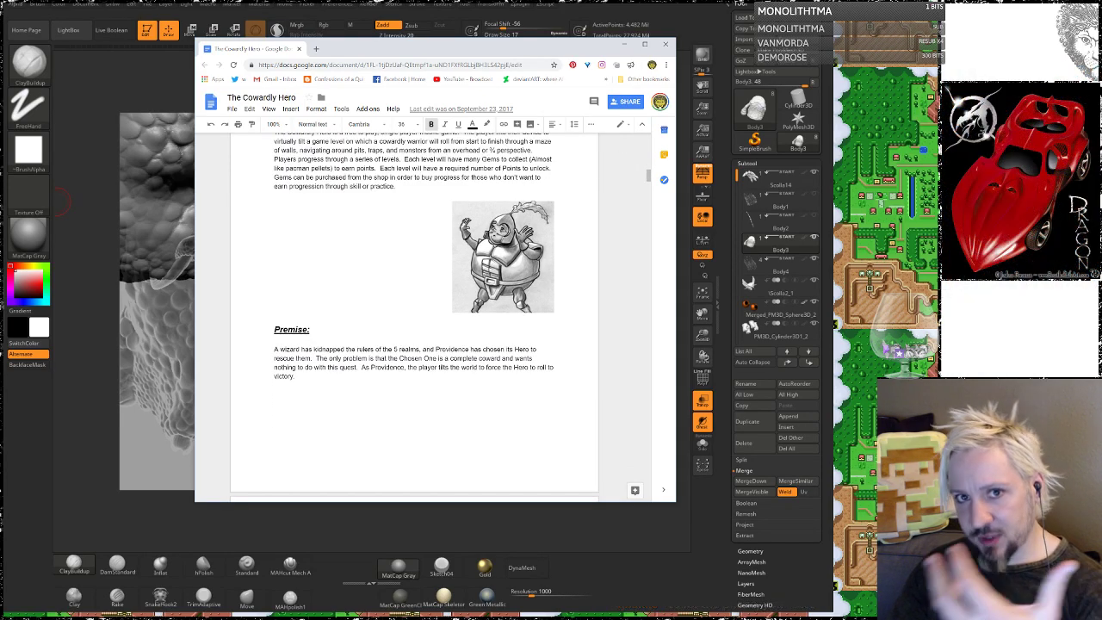
scroll(413, 314, "down", 3)
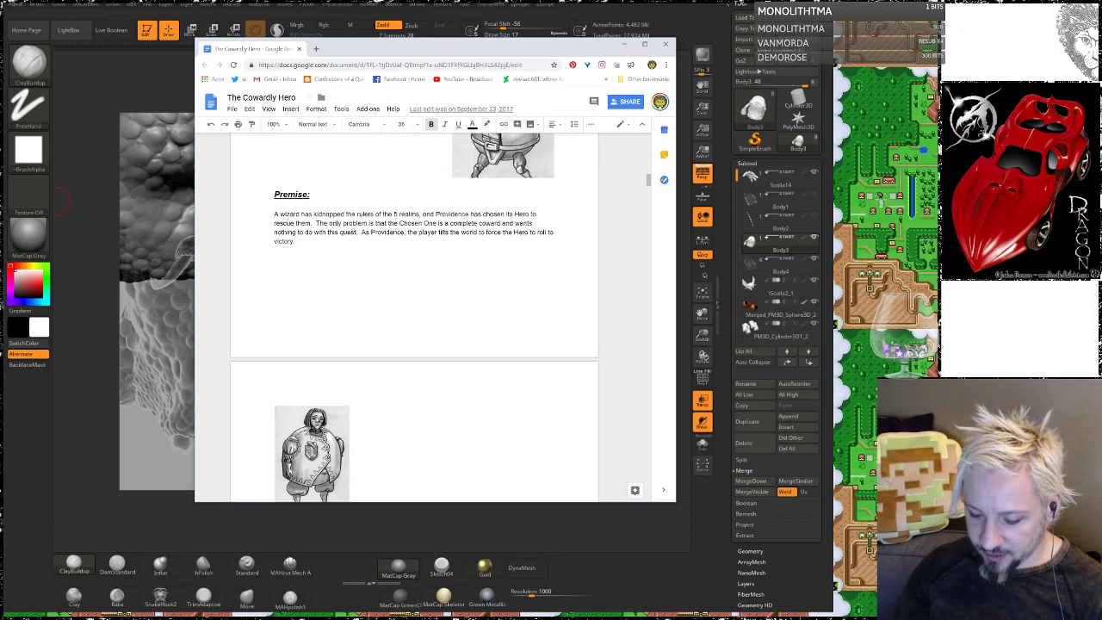
scroll(434, 248, "down", 10)
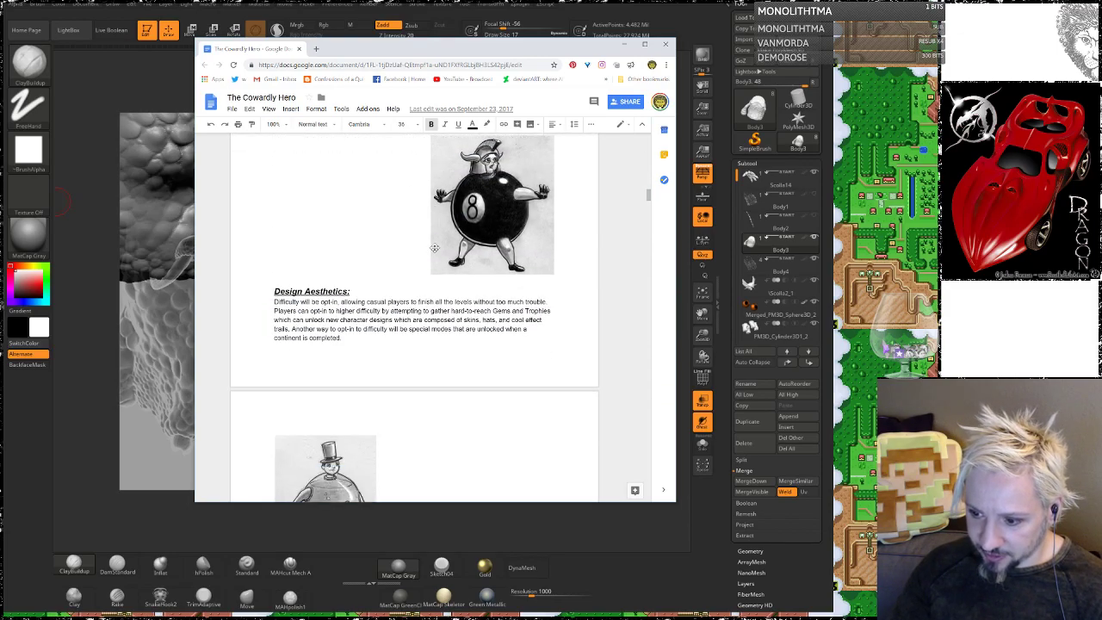
scroll(435, 248, "down", 12)
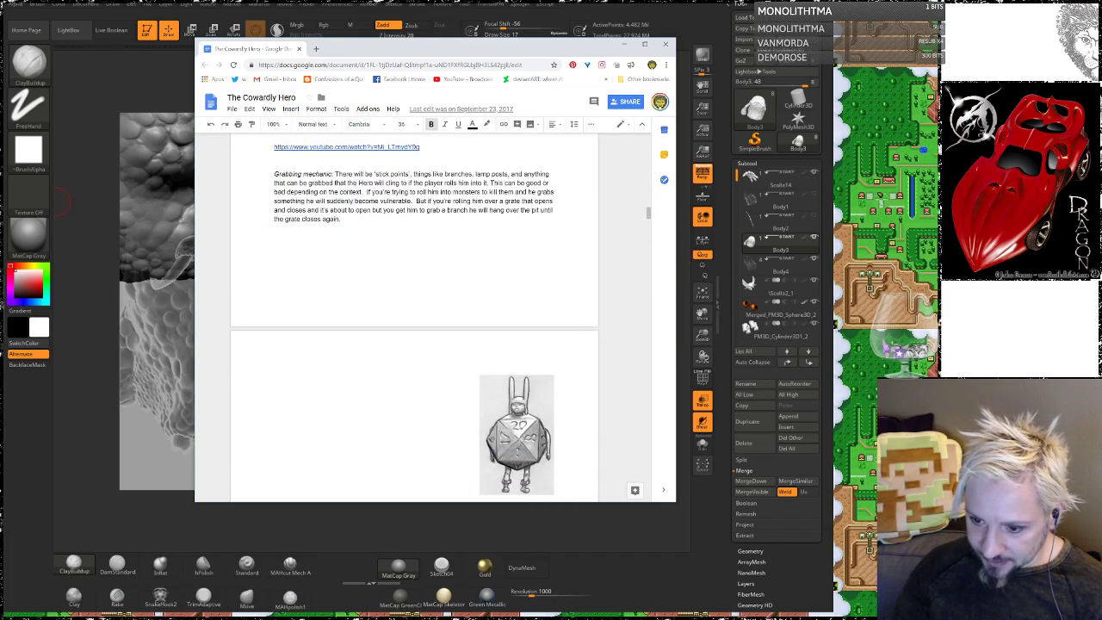
scroll(513, 239, "down", 5)
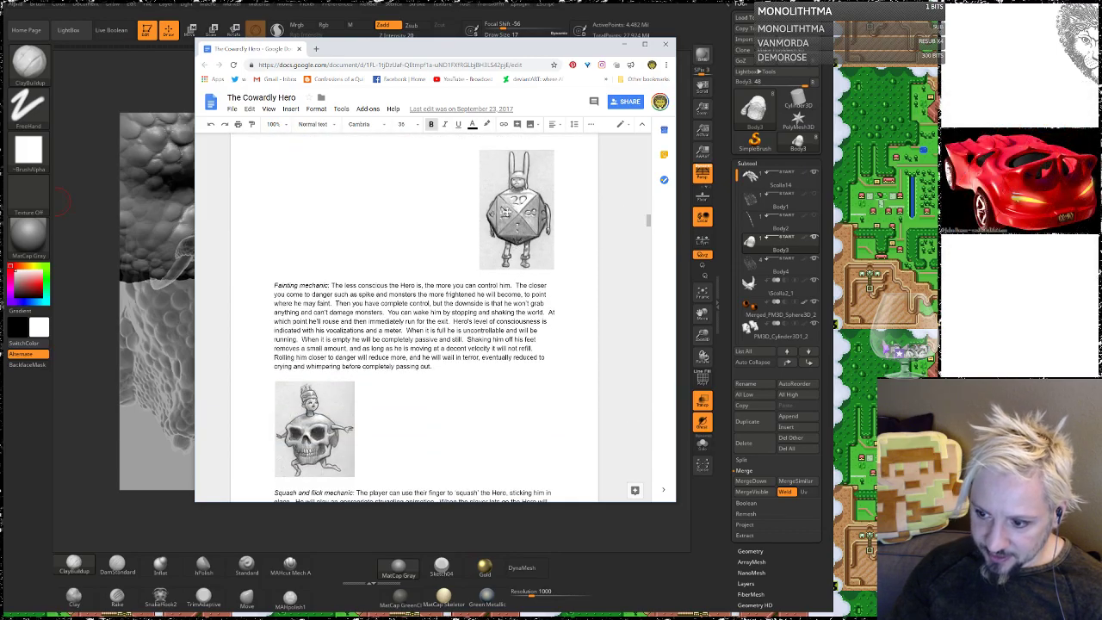
scroll(502, 249, "down", 10)
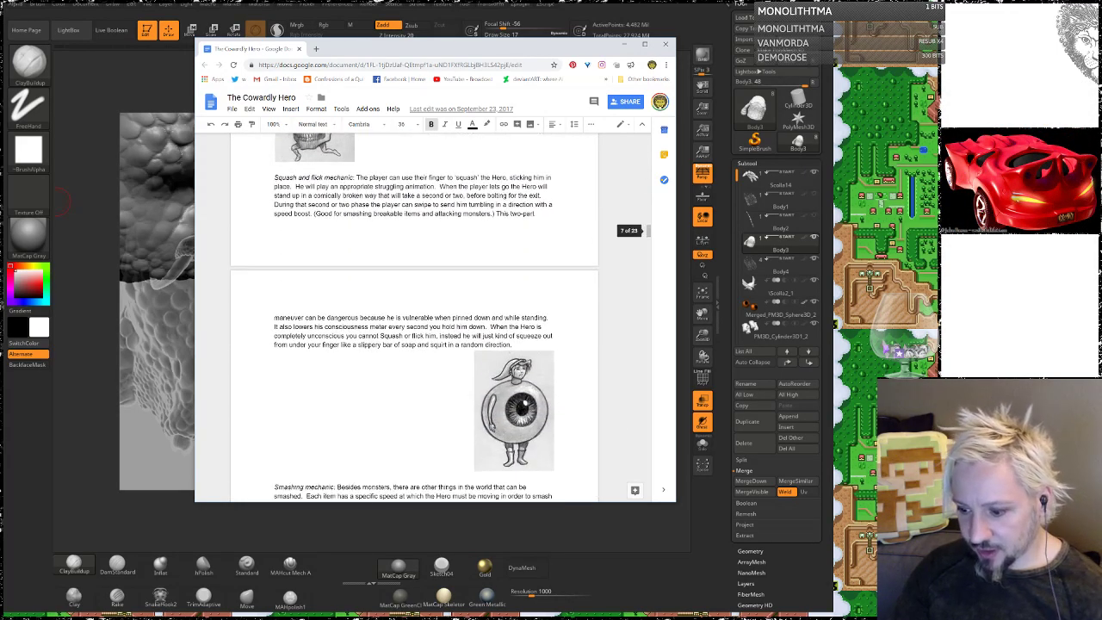
scroll(503, 248, "down", 14)
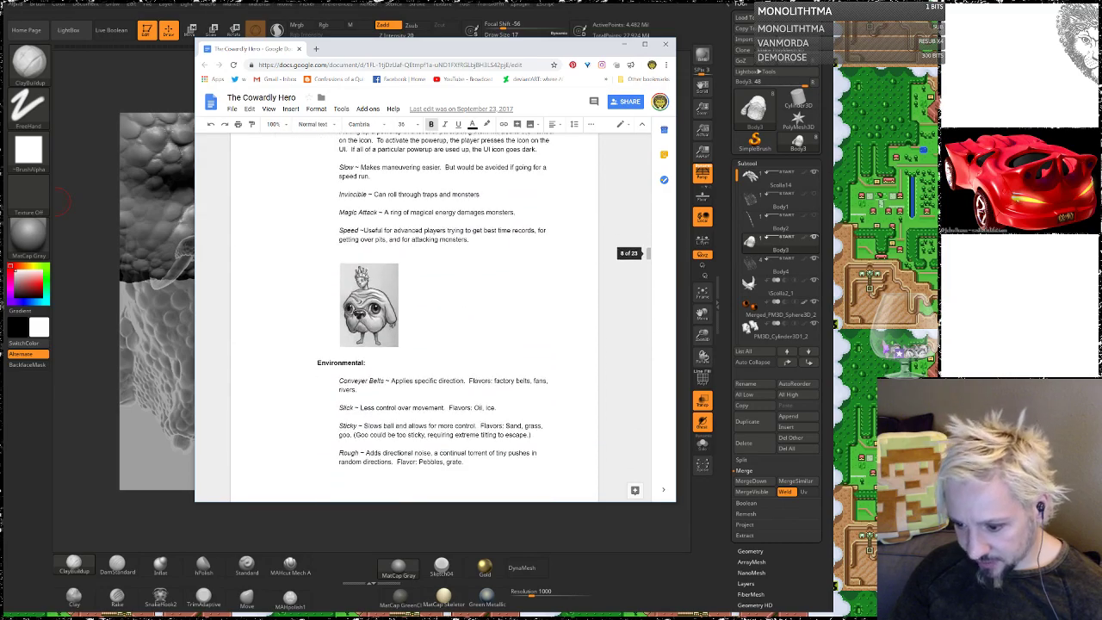
scroll(413, 318, "down", 10)
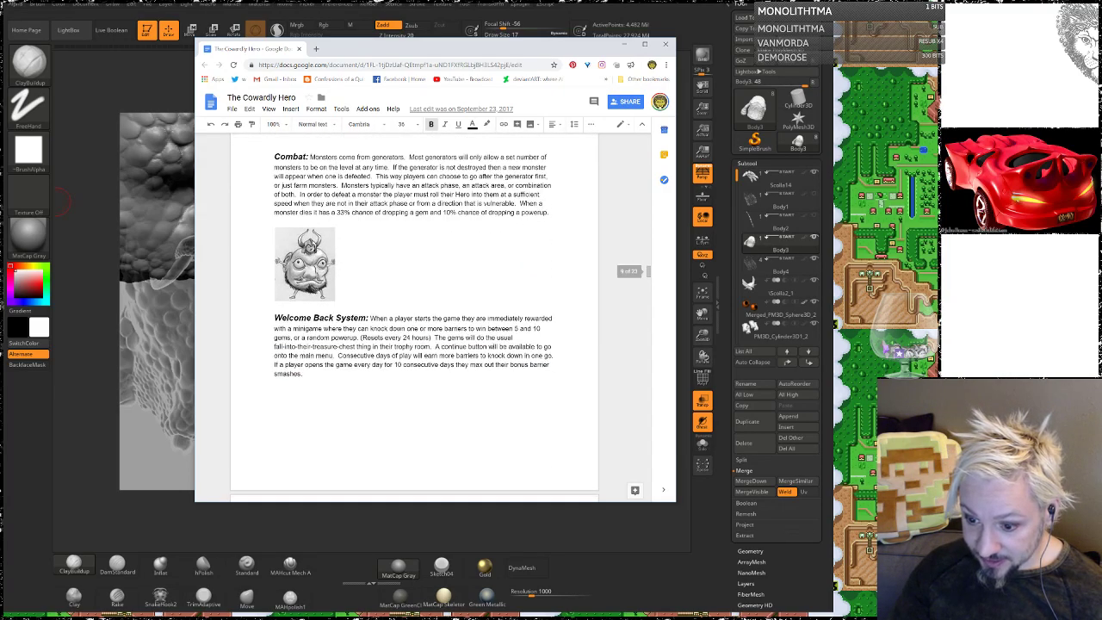
scroll(413, 318, "down", 2)
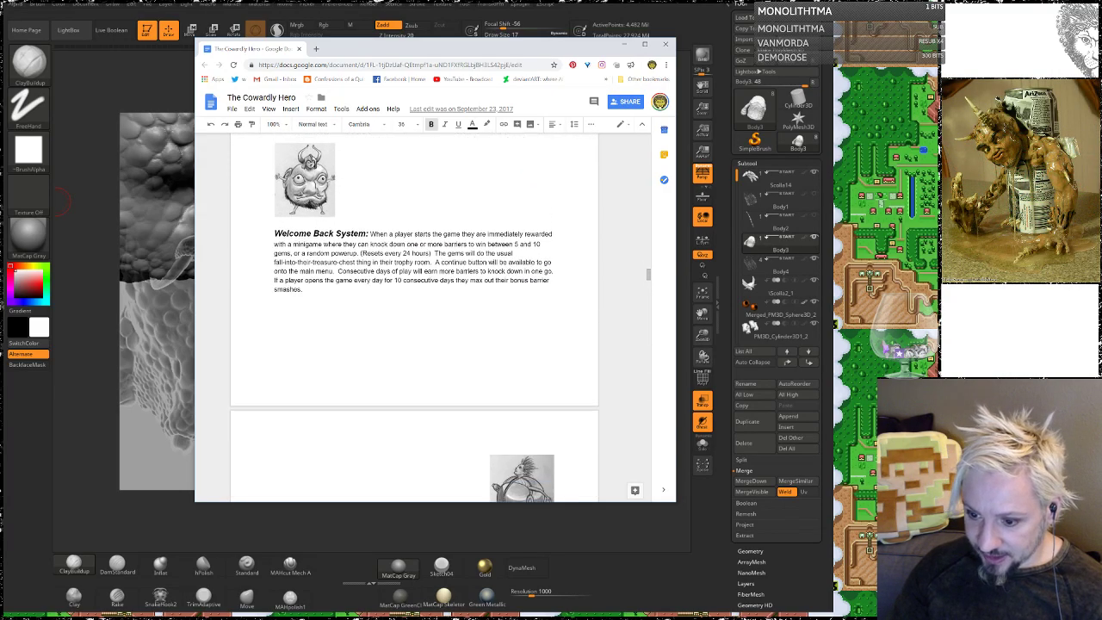
scroll(413, 317, "down", 14)
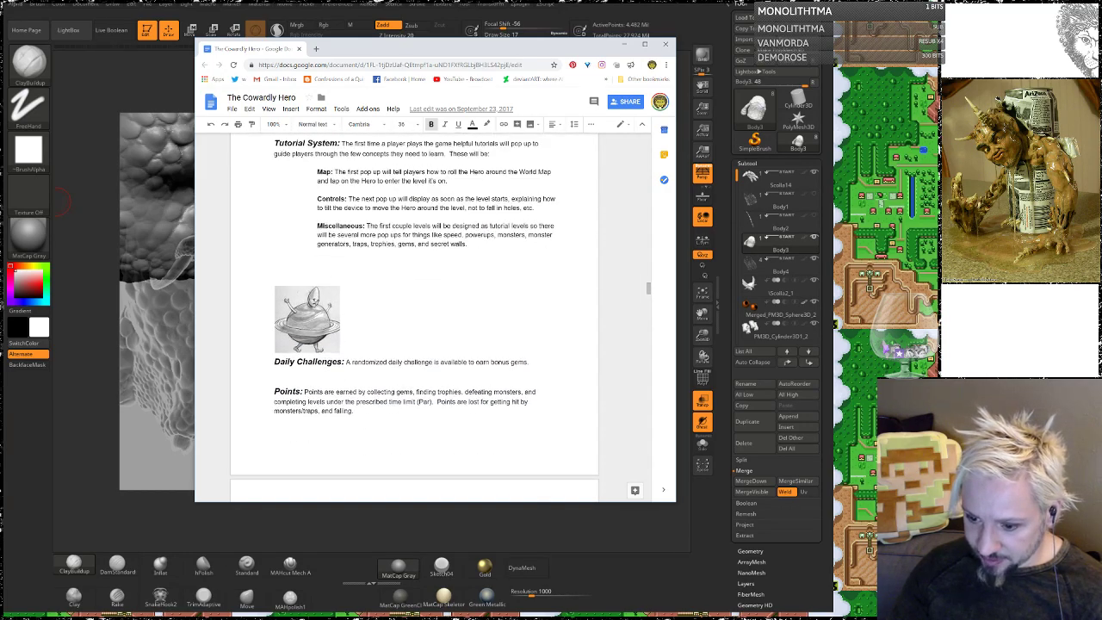
scroll(413, 318, "down", 14)
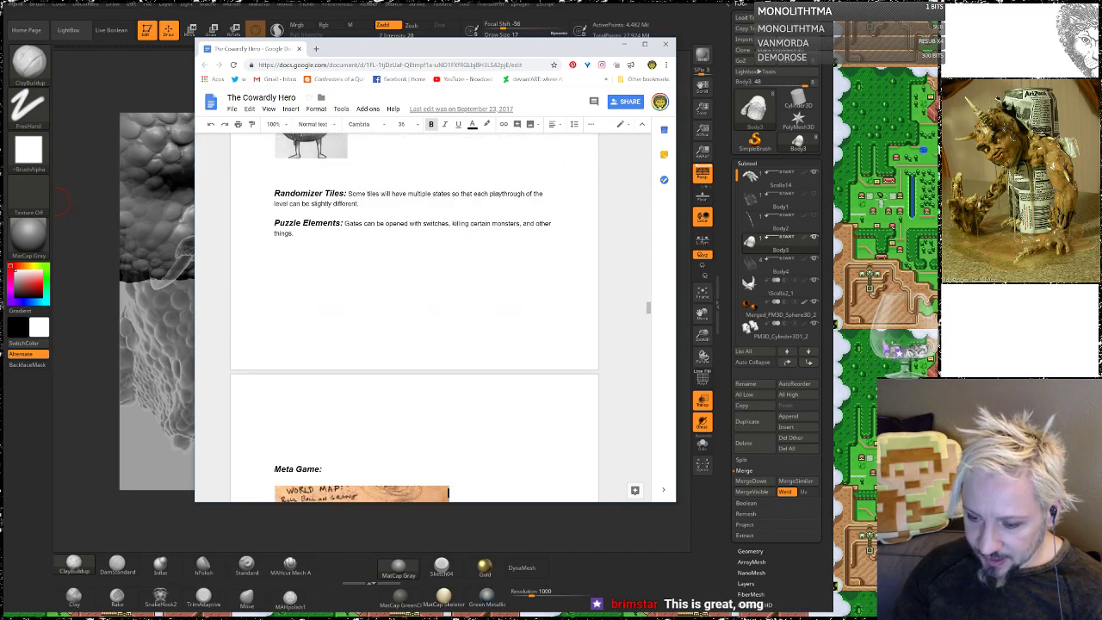
scroll(418, 206, "down", 5)
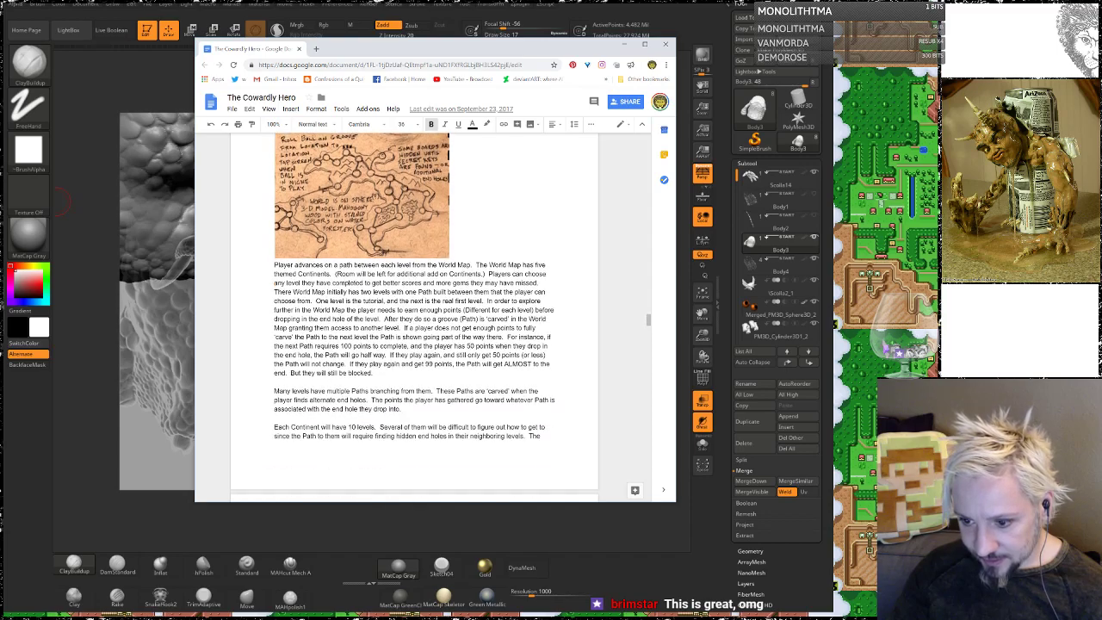
scroll(418, 205, "down", 7)
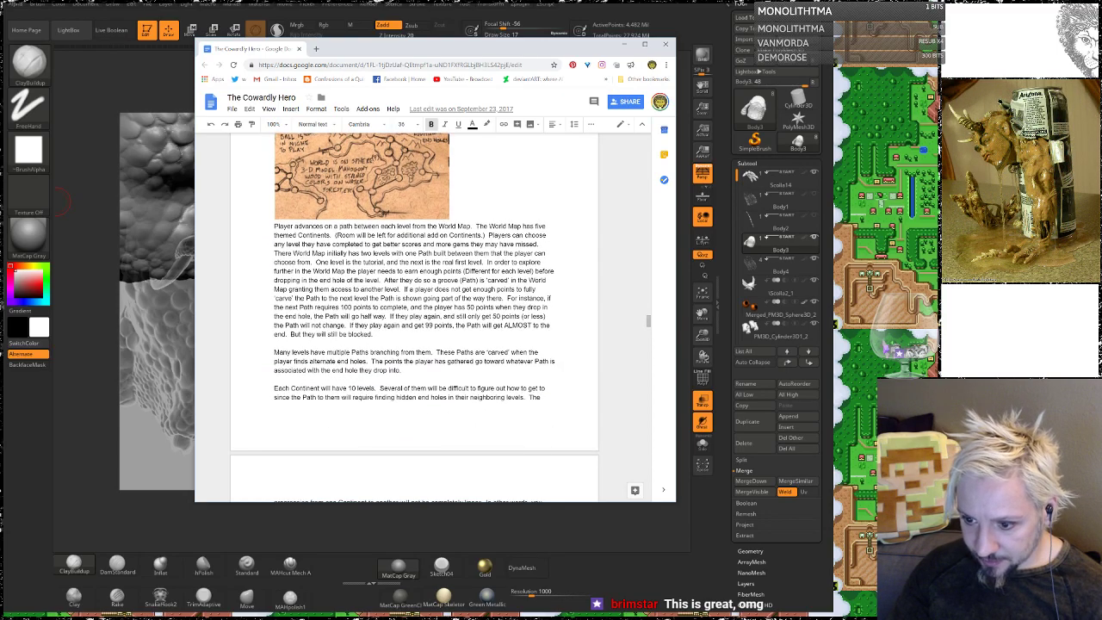
Step: Look through the document's continent themes from Victorian Hedge Maze to Clockwork Factory, and return to ZBrush
scroll(413, 318, "down", 3)
scroll(327, 216, "down", 3)
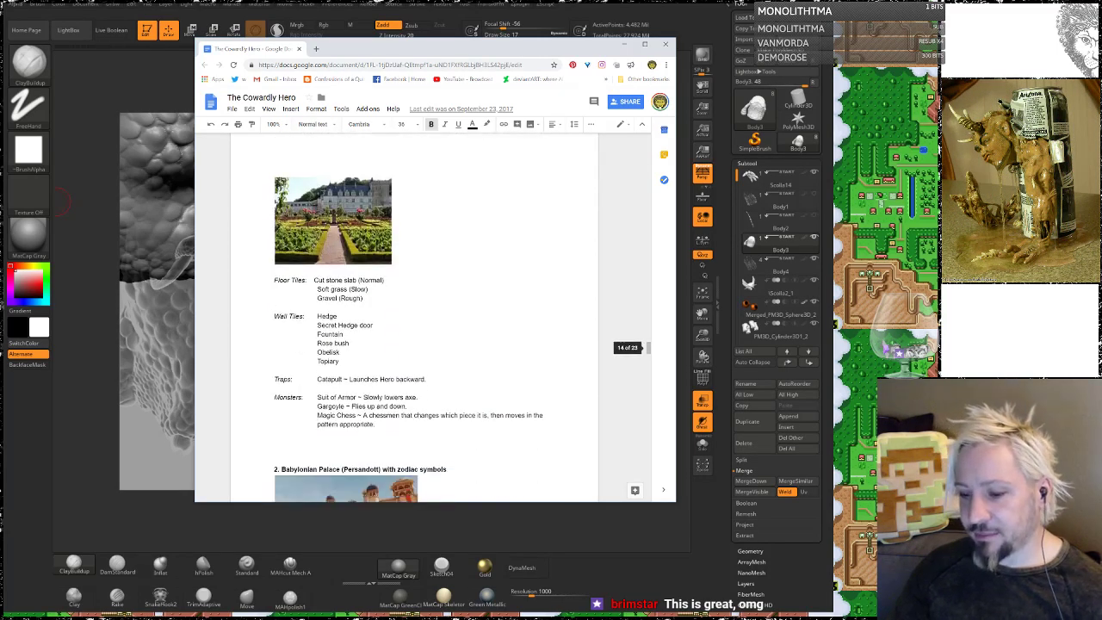
scroll(327, 217, "up", 1)
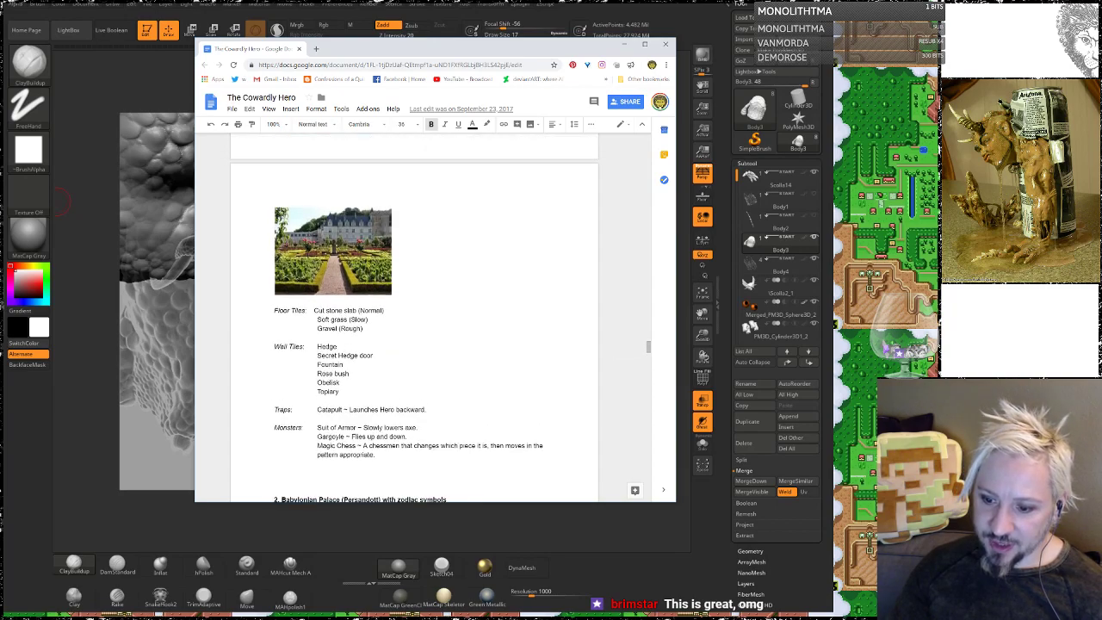
scroll(414, 318, "up", 1)
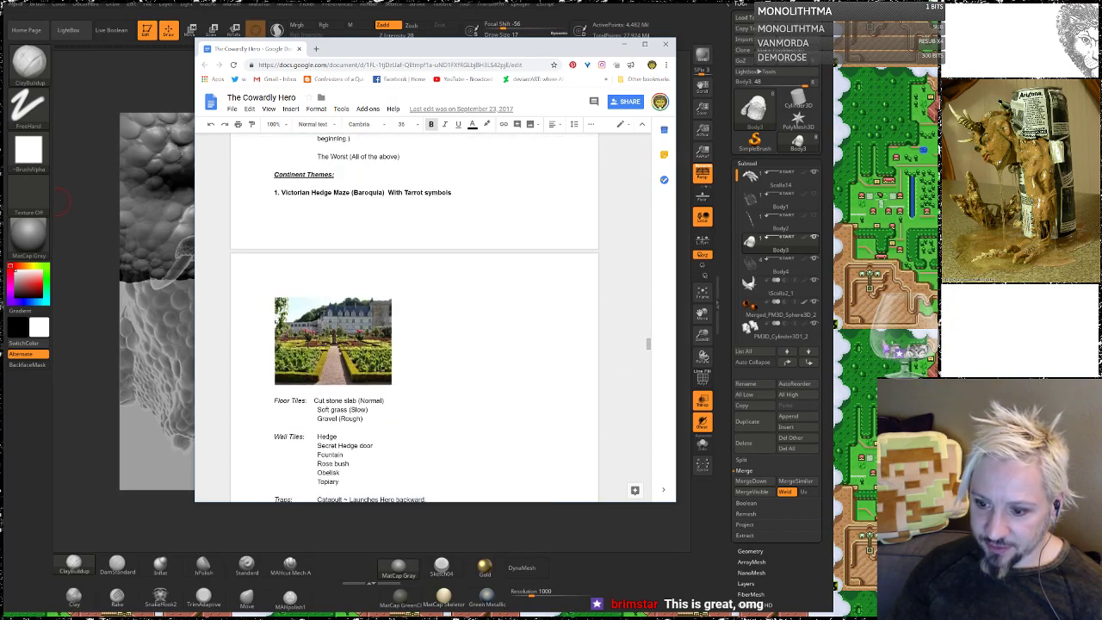
scroll(379, 329, "down", 4)
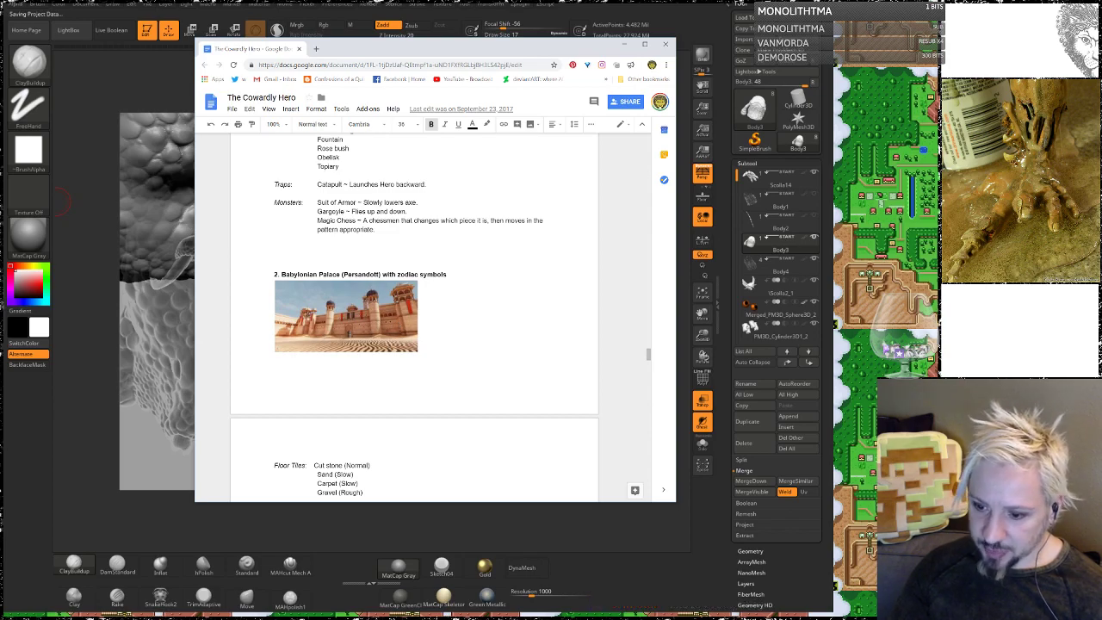
scroll(399, 324, "down", 1)
scroll(303, 261, "down", 4)
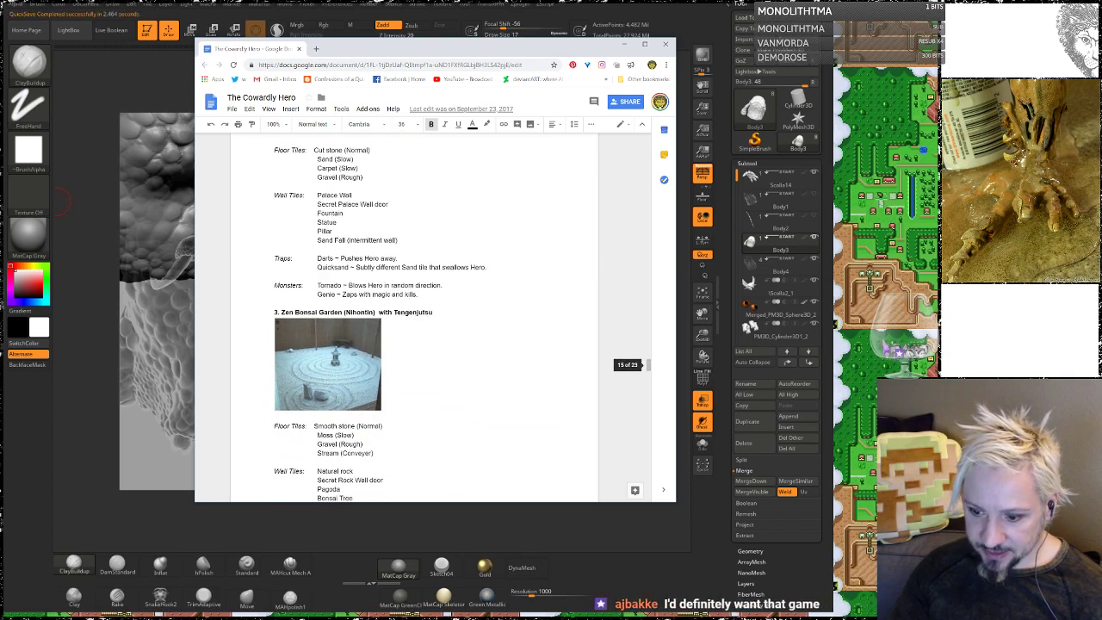
scroll(413, 318, "down", 4)
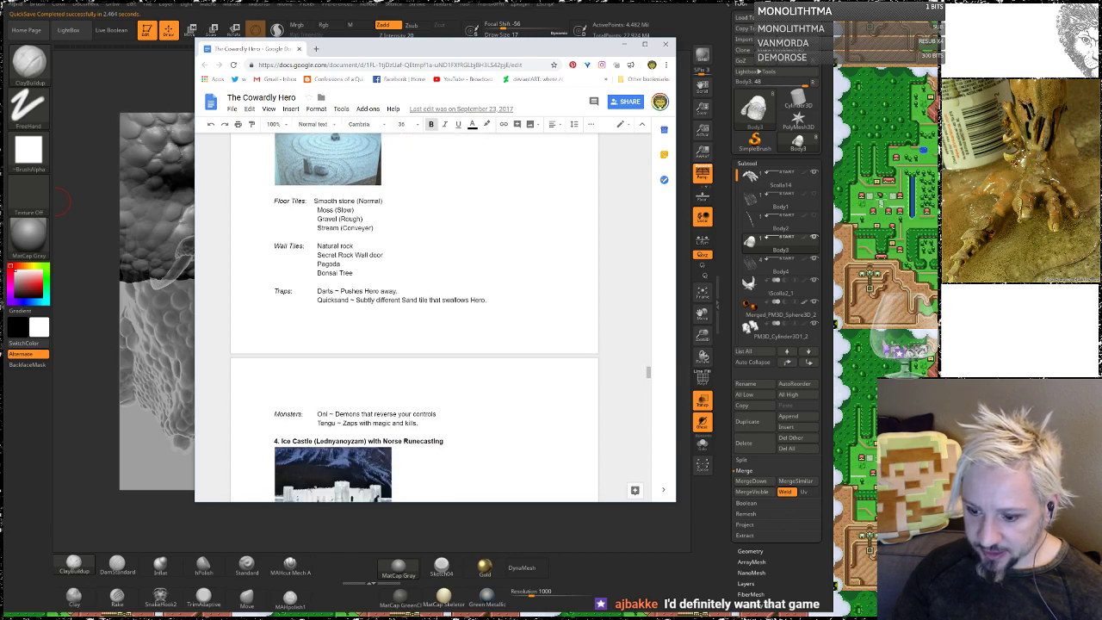
scroll(413, 319, "down", 3)
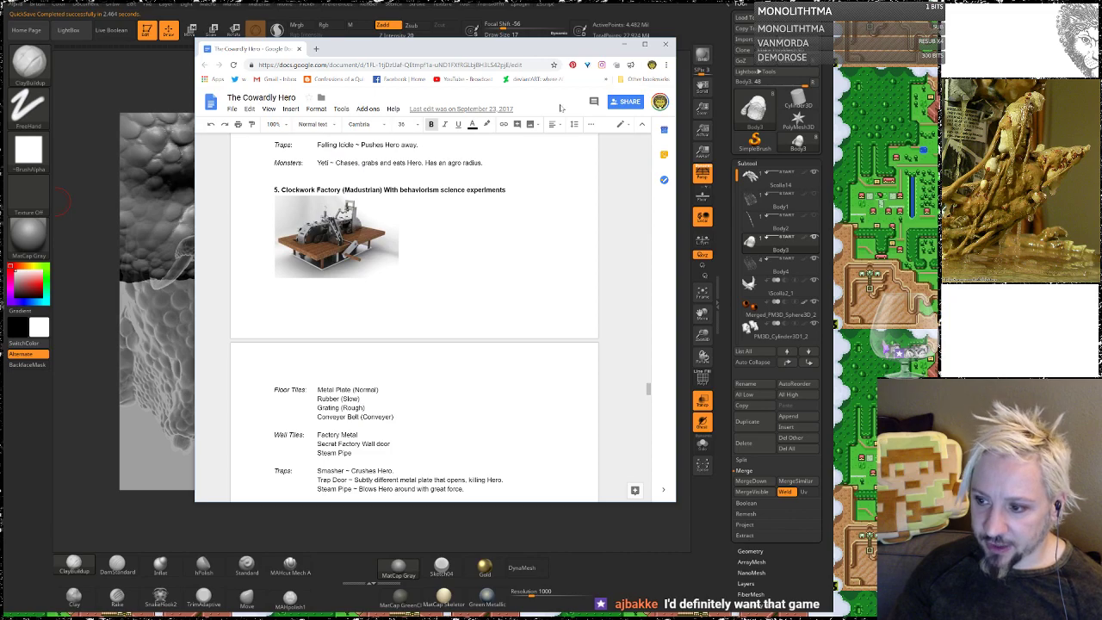
left_click(627, 44)
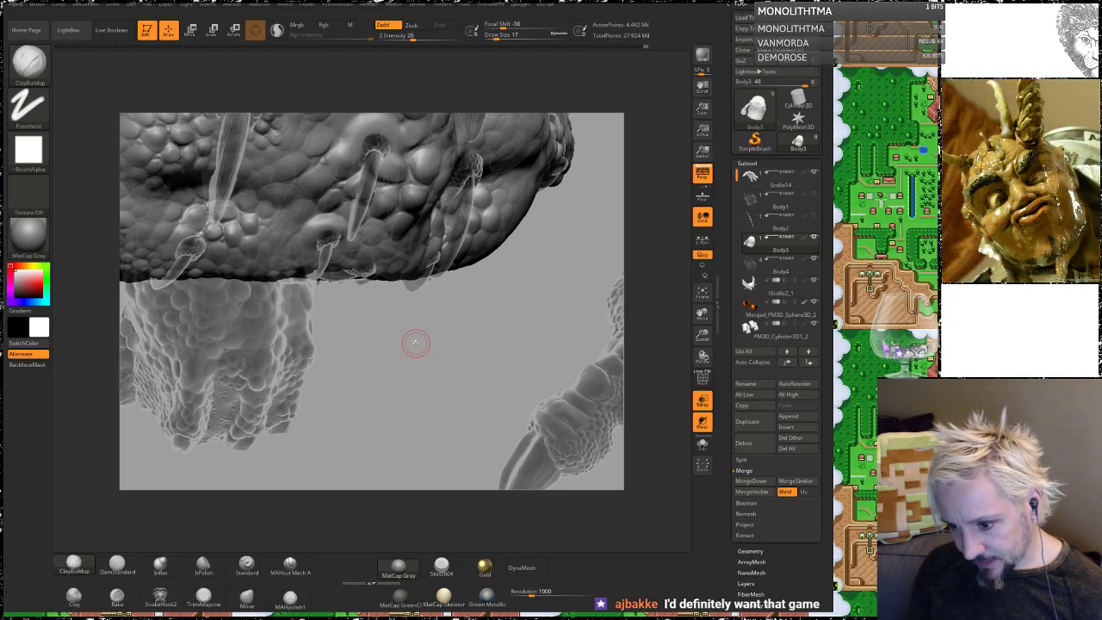
Step: Build up an arched fold over the base of the large spine beside the dark crease with ClayBuildup at size 17, and smooth it
mouse_move(462, 344)
left_mouse_down()
mouse_move(499, 344)
mouse_move(484, 356)
mouse_move(442, 269)
left_mouse_up()
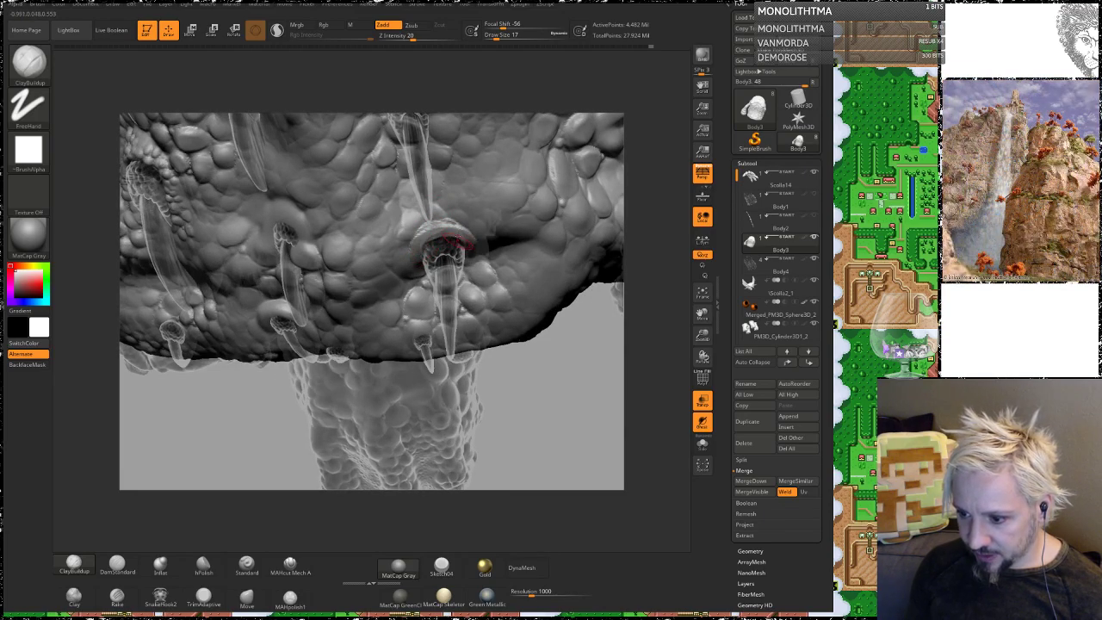
key("shift")
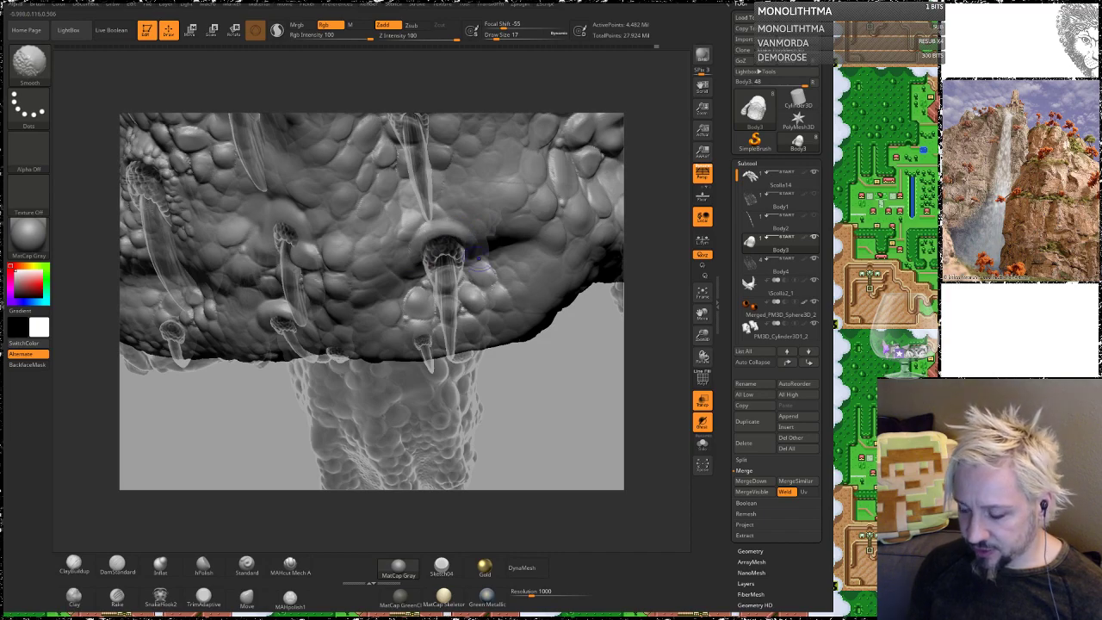
left_click_drag(541, 422, 539, 349)
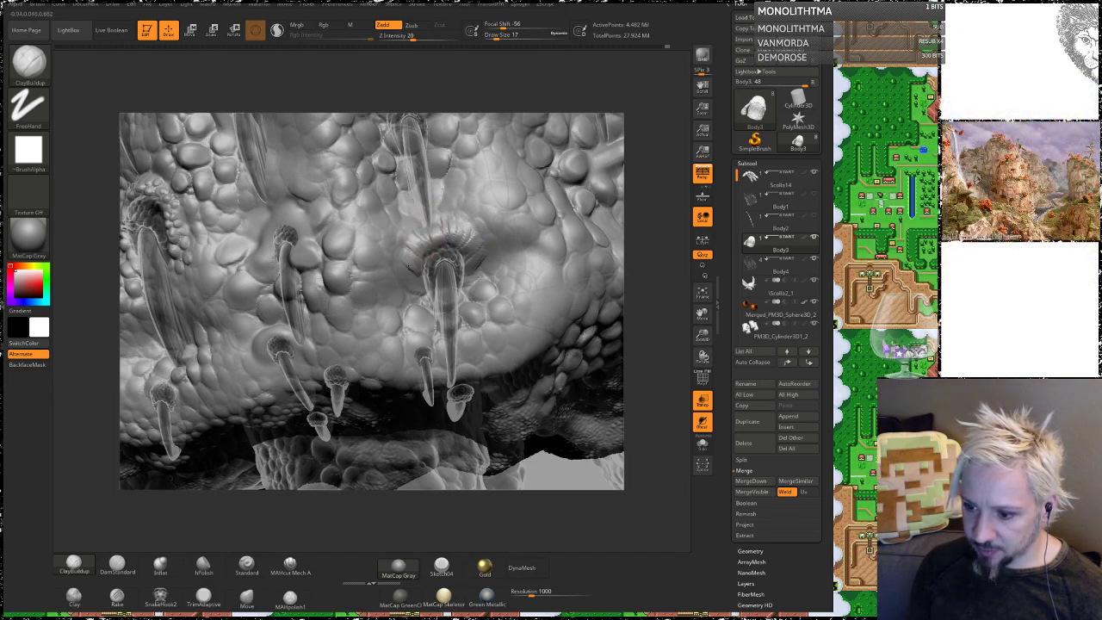
key("shift")
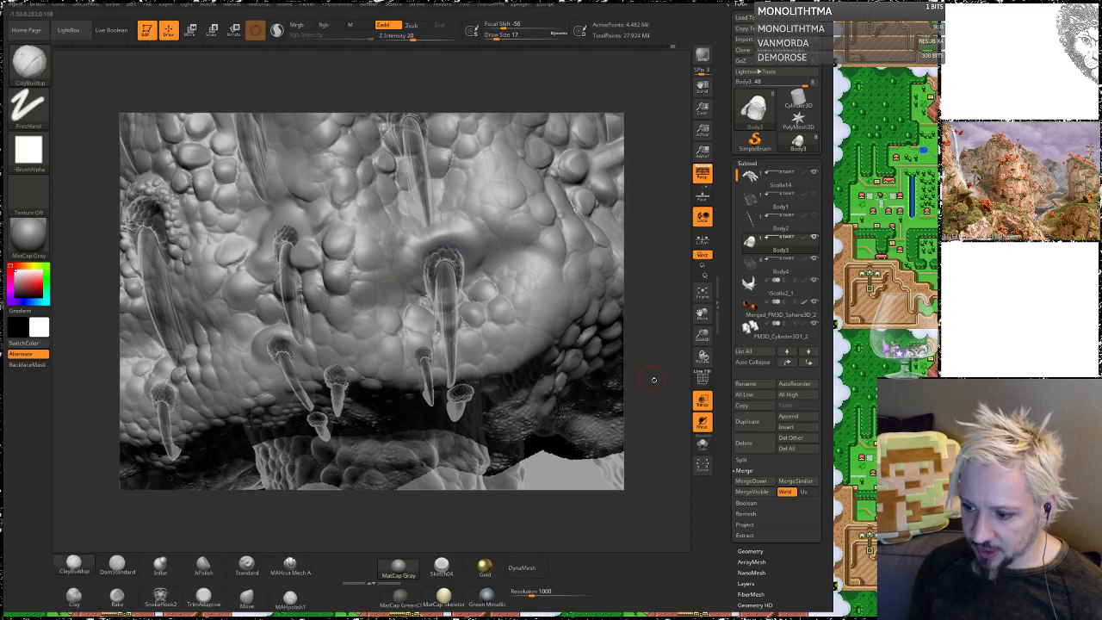
Step: Sculpt small folds with ClayBuildup at size 17 over the bases of two neighbouring short spines along the body's underside, and smooth them
mouse_move(653, 381)
left_mouse_down()
mouse_move(560, 379)
mouse_move(426, 176)
left_mouse_up()
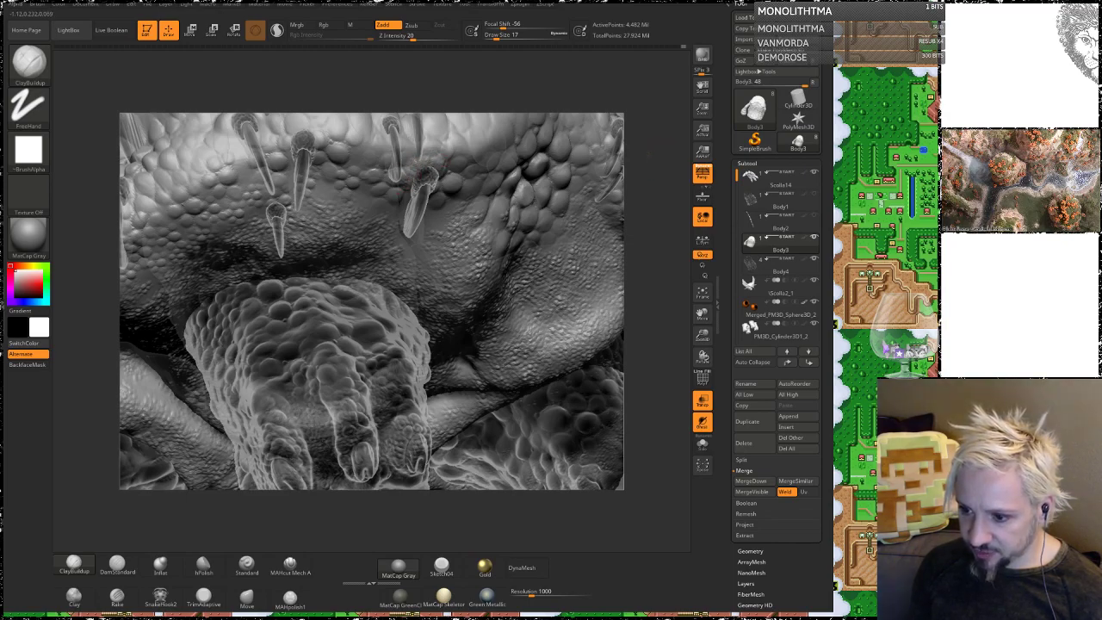
left_click_drag(656, 157, 441, 153)
left_click_drag(552, 85, 433, 184)
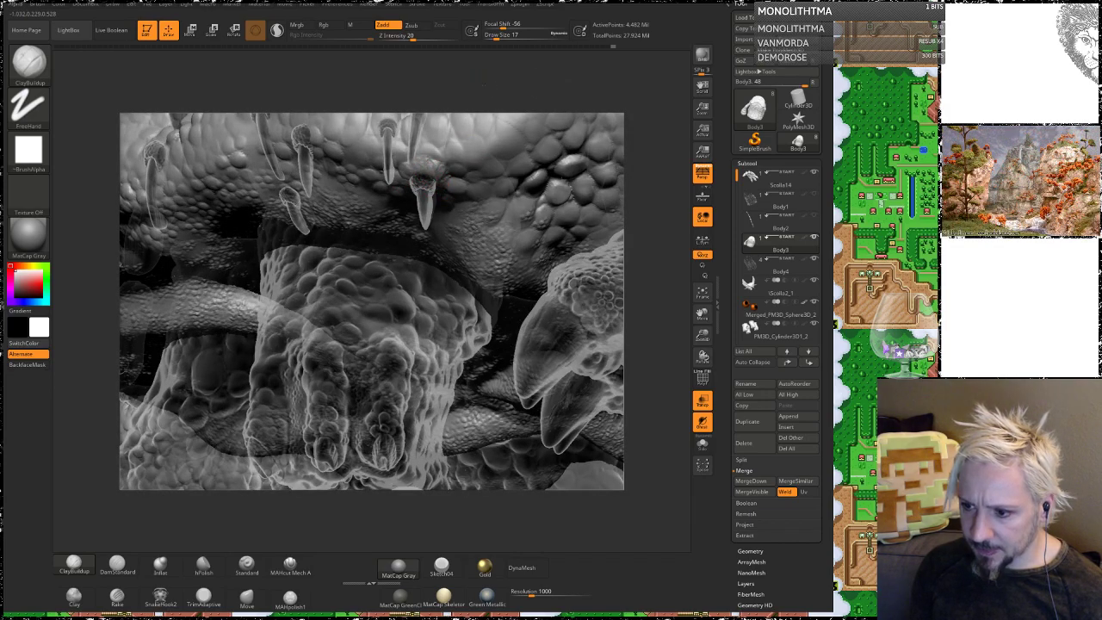
left_click_drag(482, 84, 409, 174)
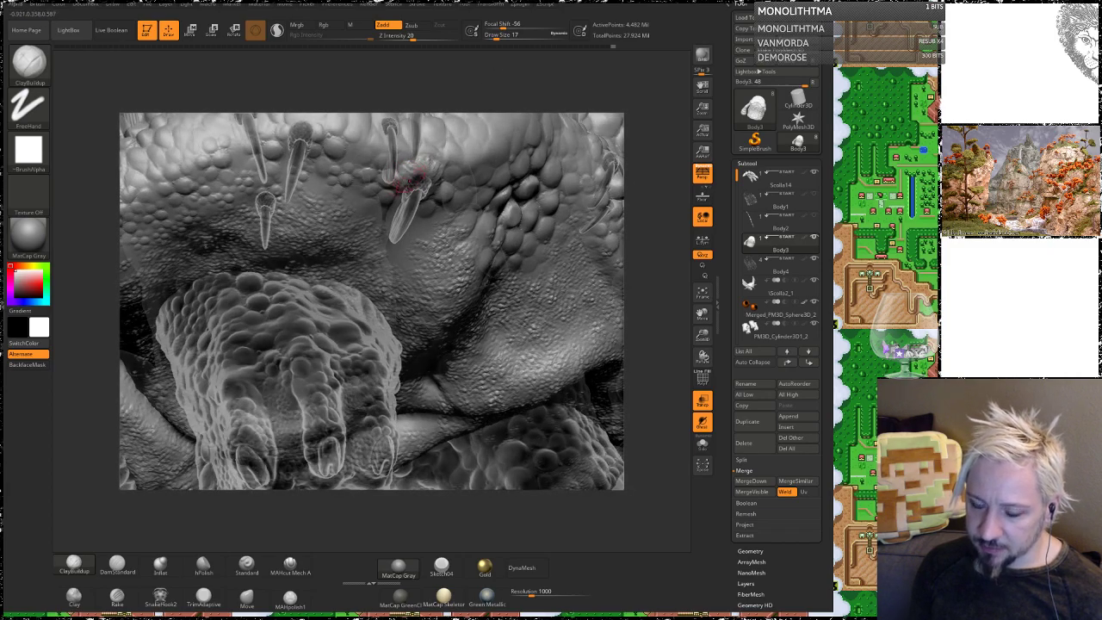
key("shift")
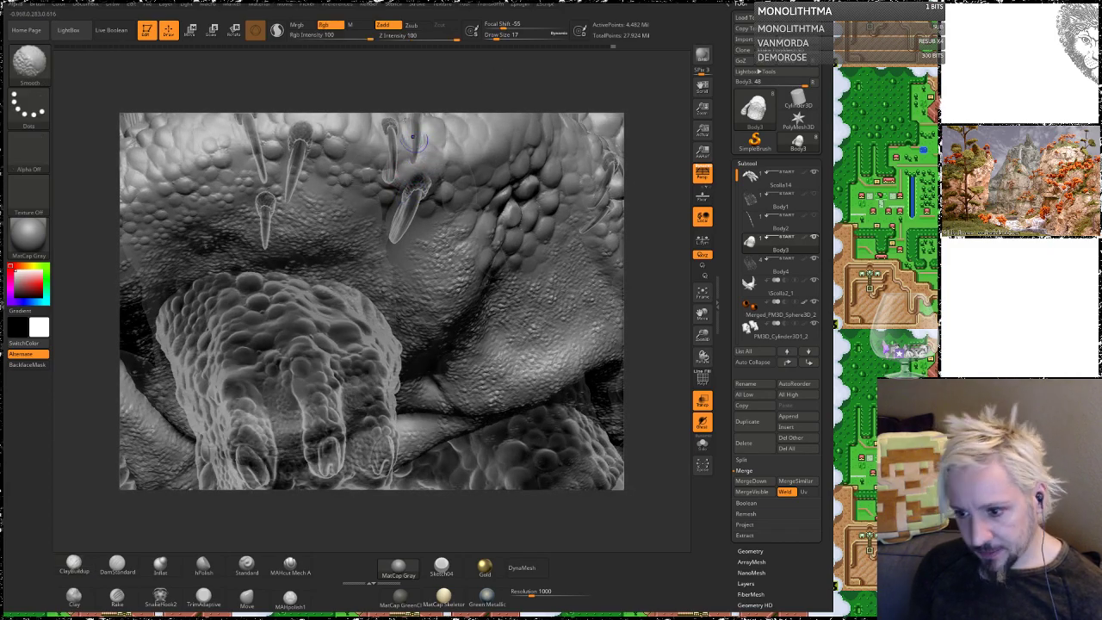
mouse_move(365, 82)
left_mouse_down()
mouse_move(413, 93)
mouse_move(394, 172)
left_mouse_up()
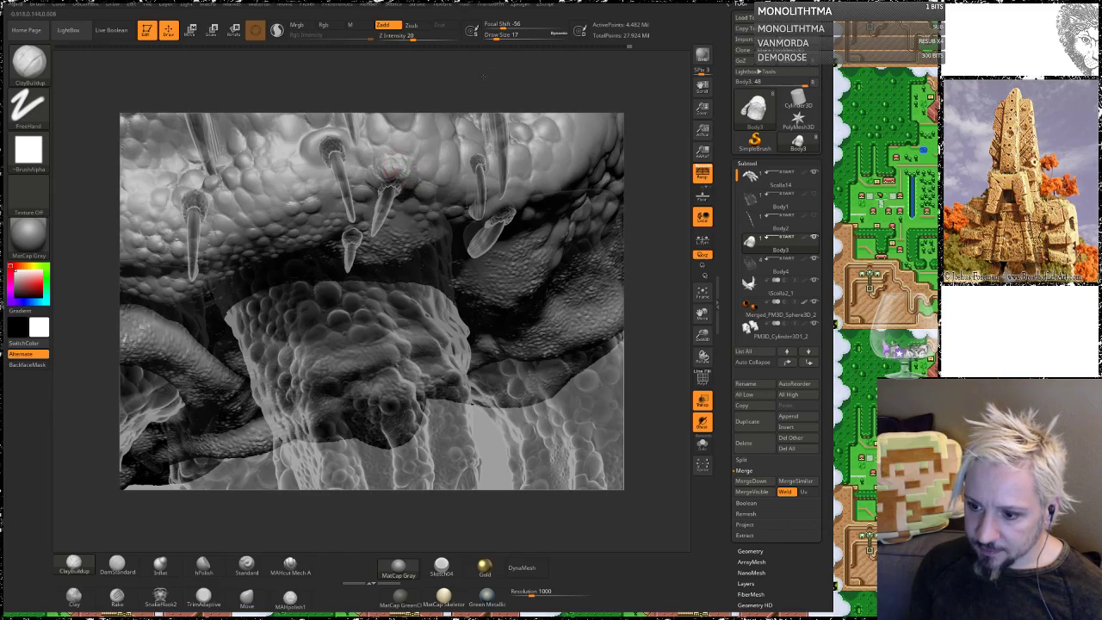
left_click_drag(484, 76, 517, 136)
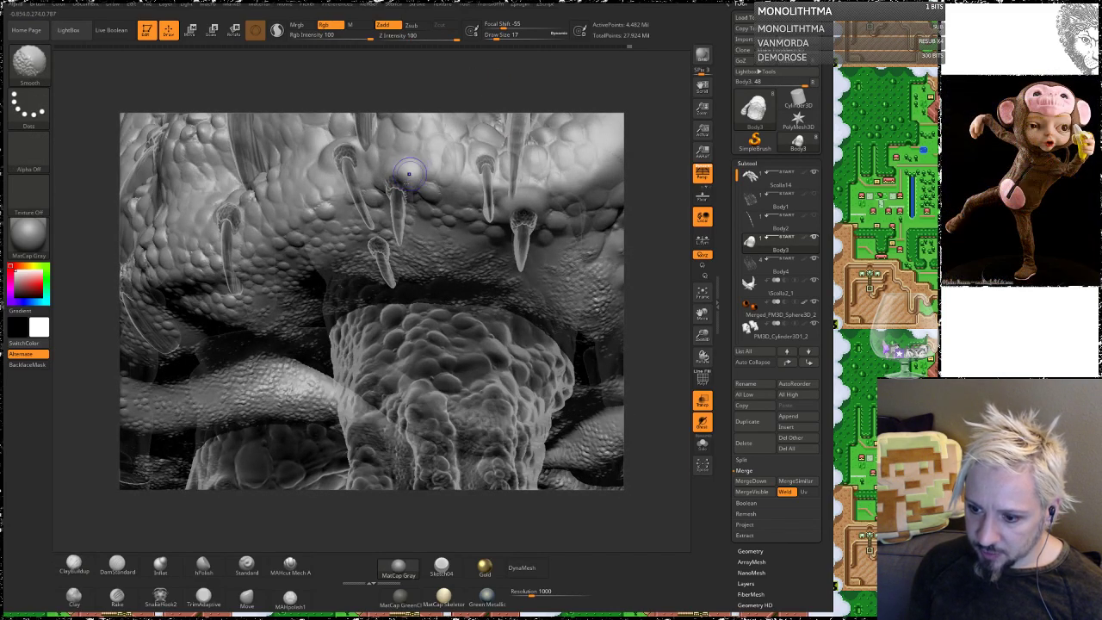
Step: Build up raised skin folds around the small spike bases under the body's lower rim with ClayBuildup and smooth them
left_click_drag(398, 74, 358, 93)
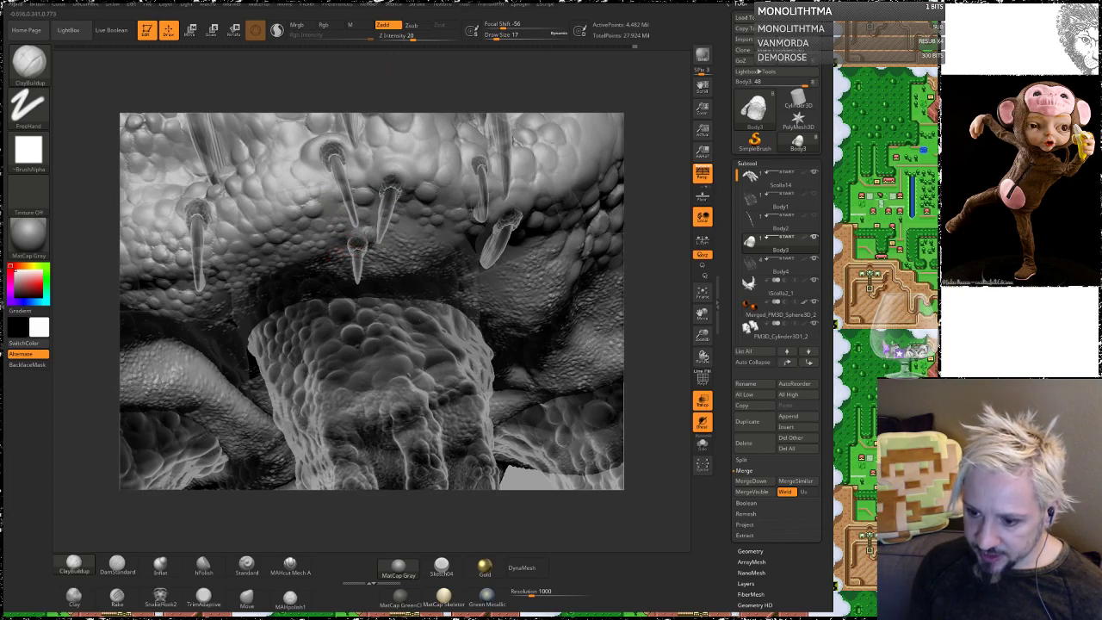
left_click_drag(423, 81, 342, 250)
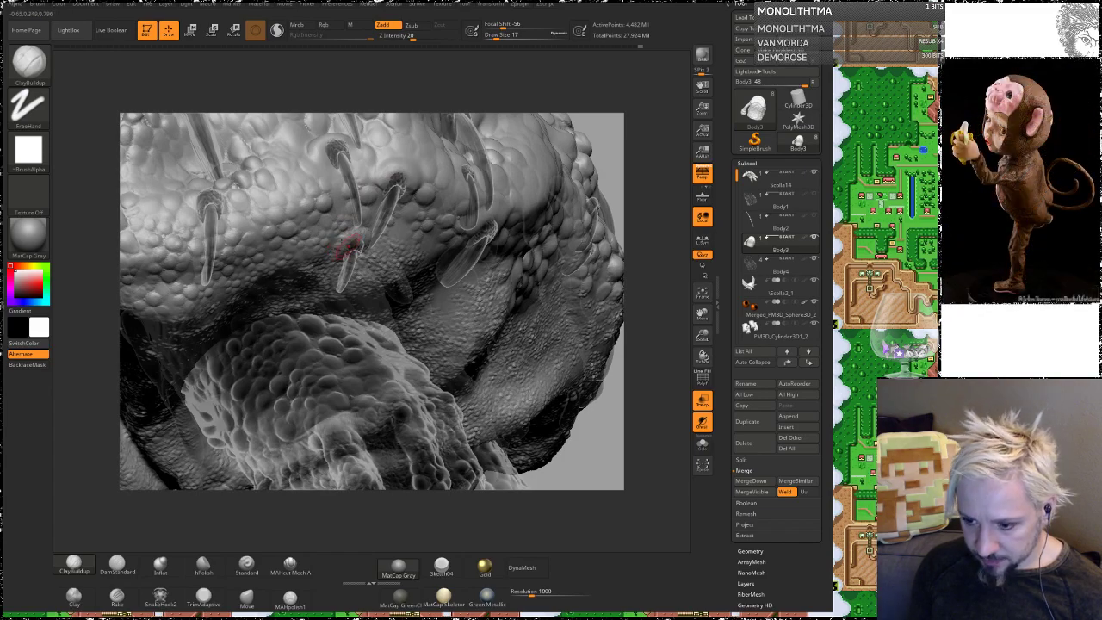
left_click_drag(443, 75, 373, 243)
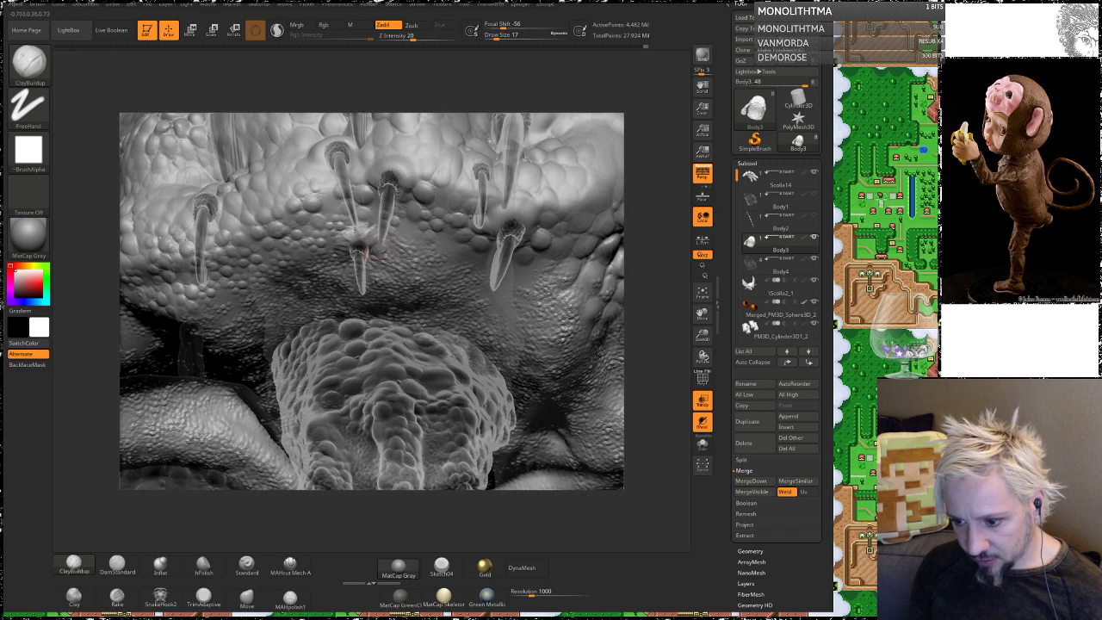
left_click_drag(374, 224, 356, 245)
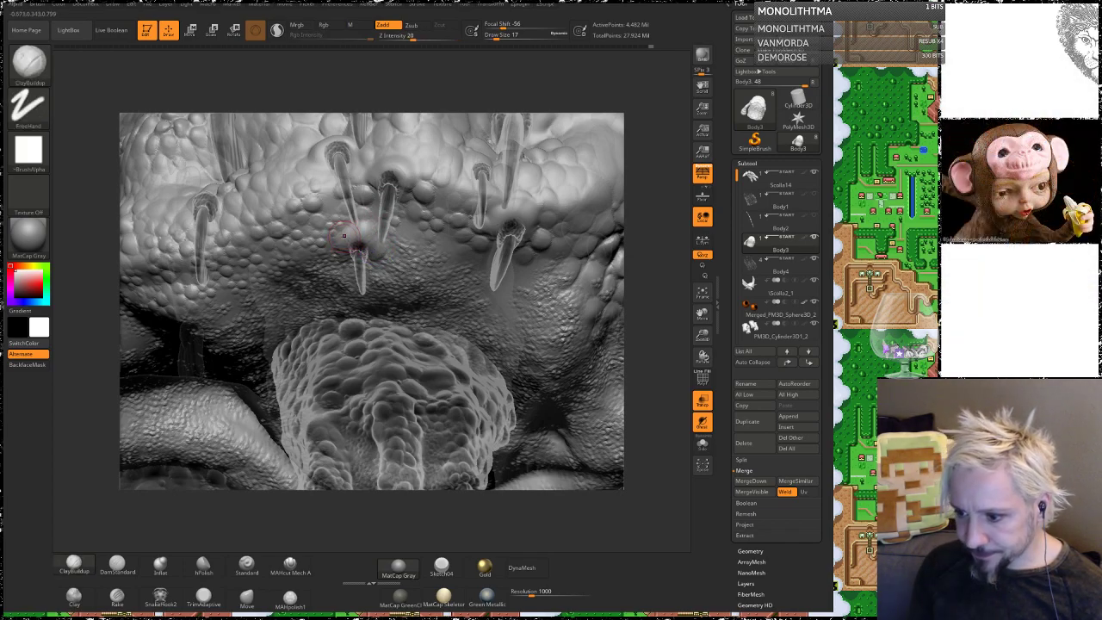
left_click_drag(370, 82, 354, 168)
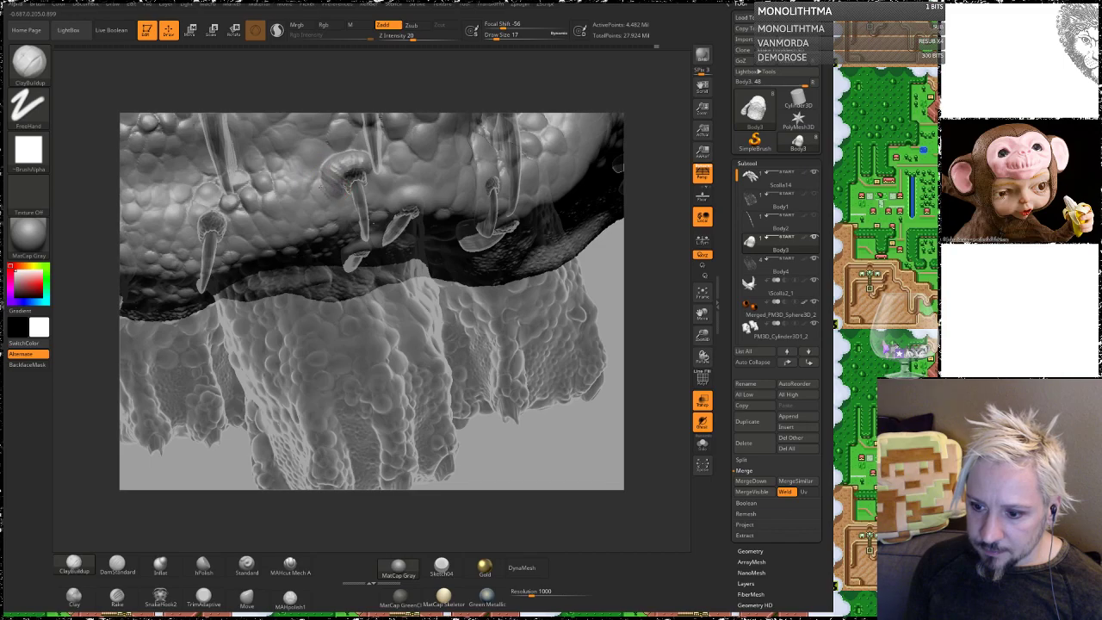
key("shift")
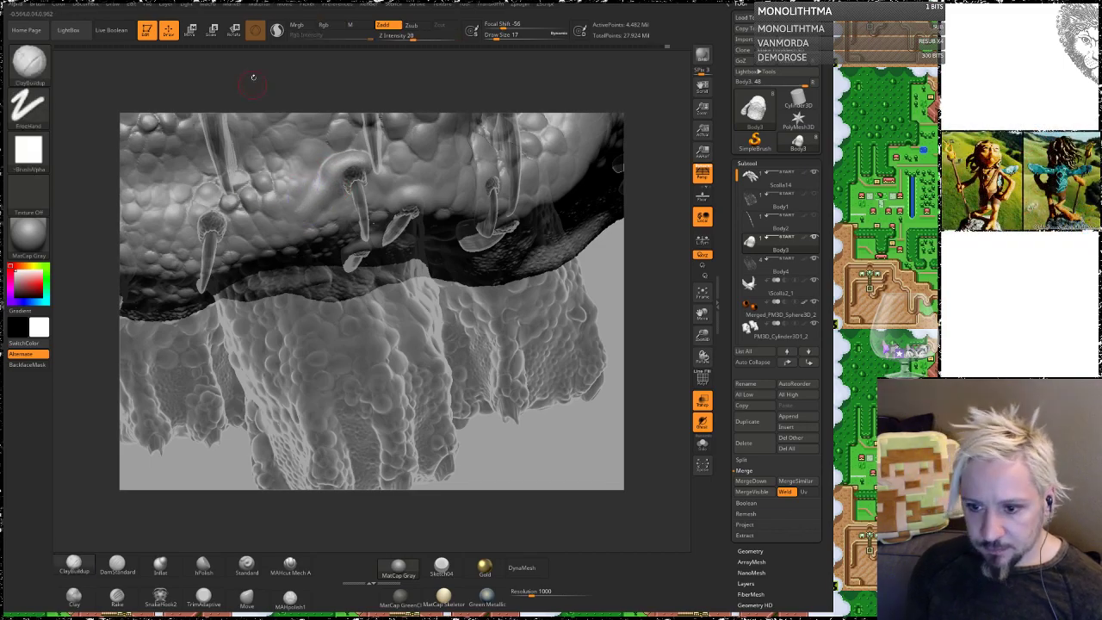
Step: Sculpt a raised hood over the neighbouring spike socket on the lower rim with ClayBuildup, blending its edges with Smooth
left_click_drag(253, 76, 312, 84)
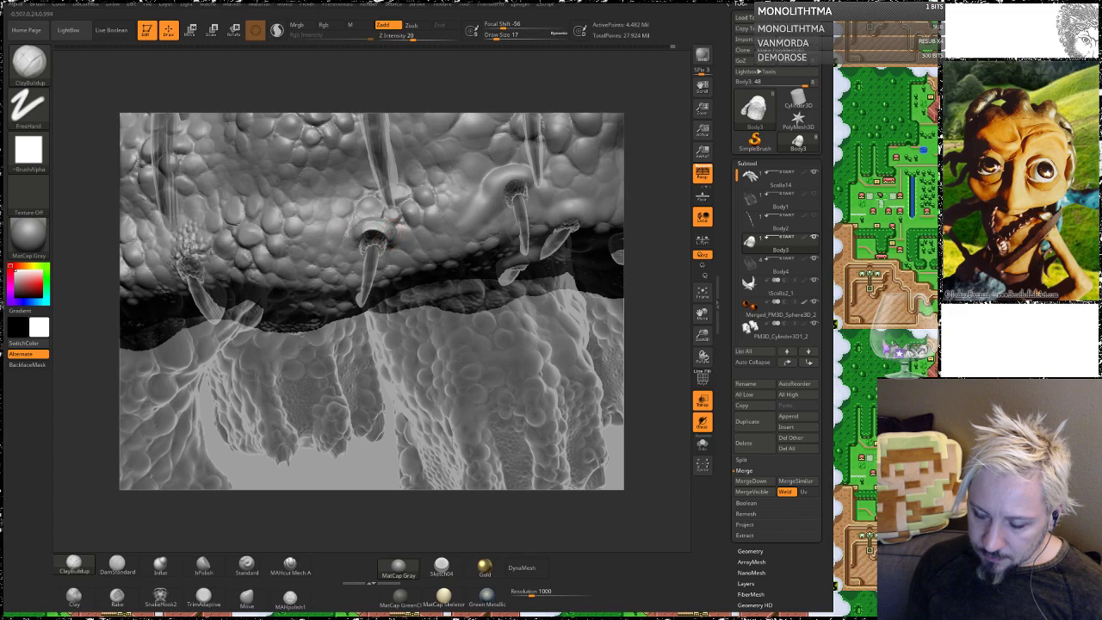
key("shift")
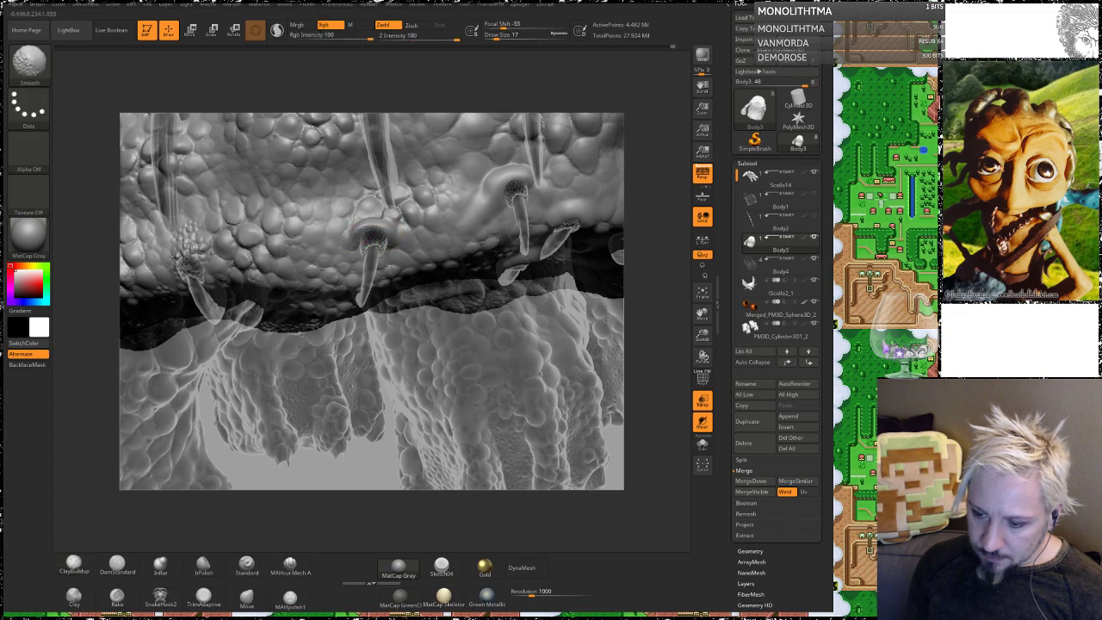
mouse_move(416, 91)
left_mouse_down()
mouse_move(323, 89)
mouse_move(407, 91)
left_mouse_up()
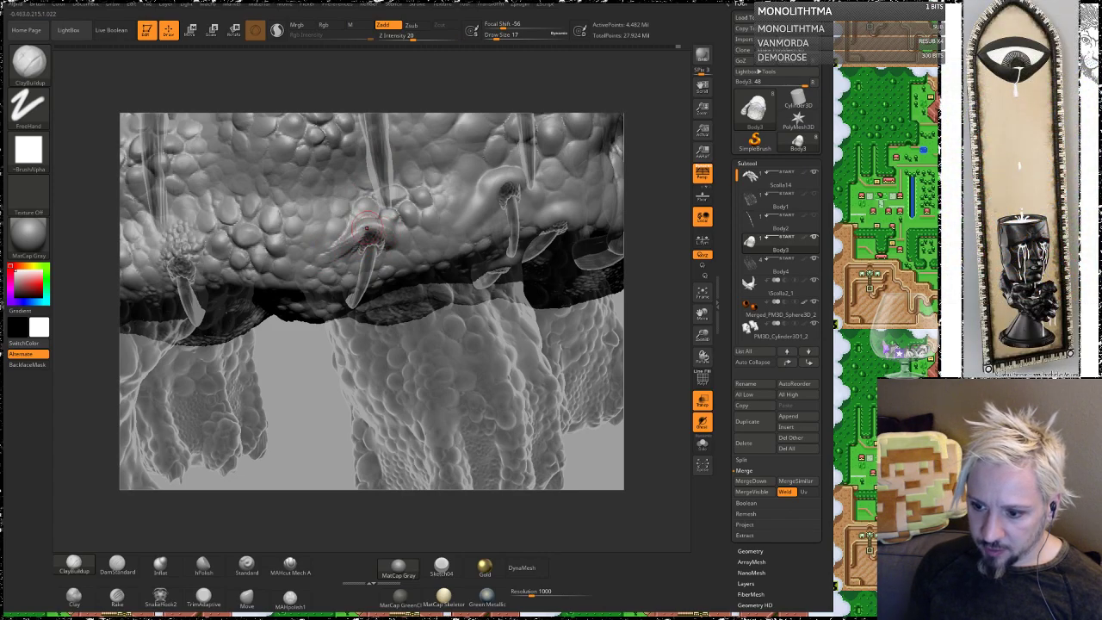
key("shift")
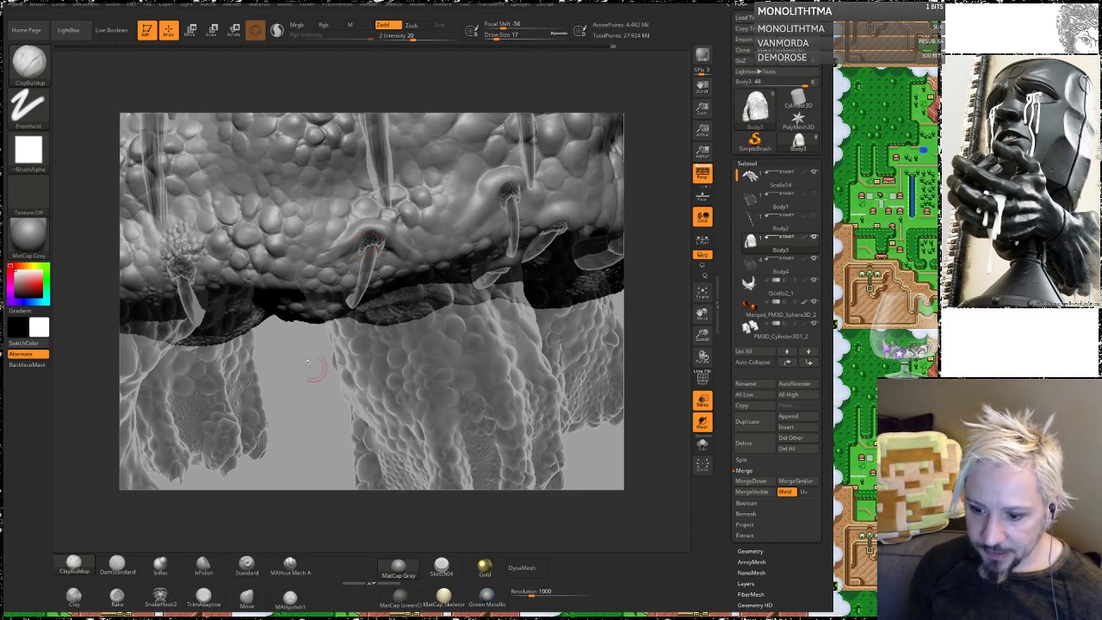
left_click_drag(298, 368, 451, 197)
left_click_drag(656, 110, 628, 226)
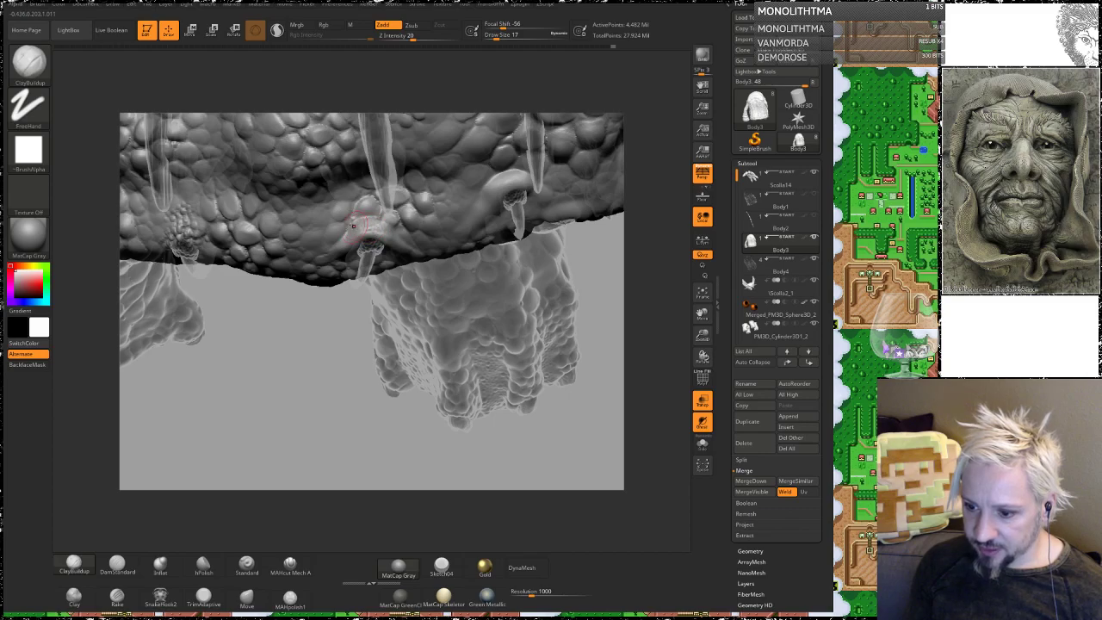
key("shift")
left_click_drag(384, 222, 377, 227, "shift")
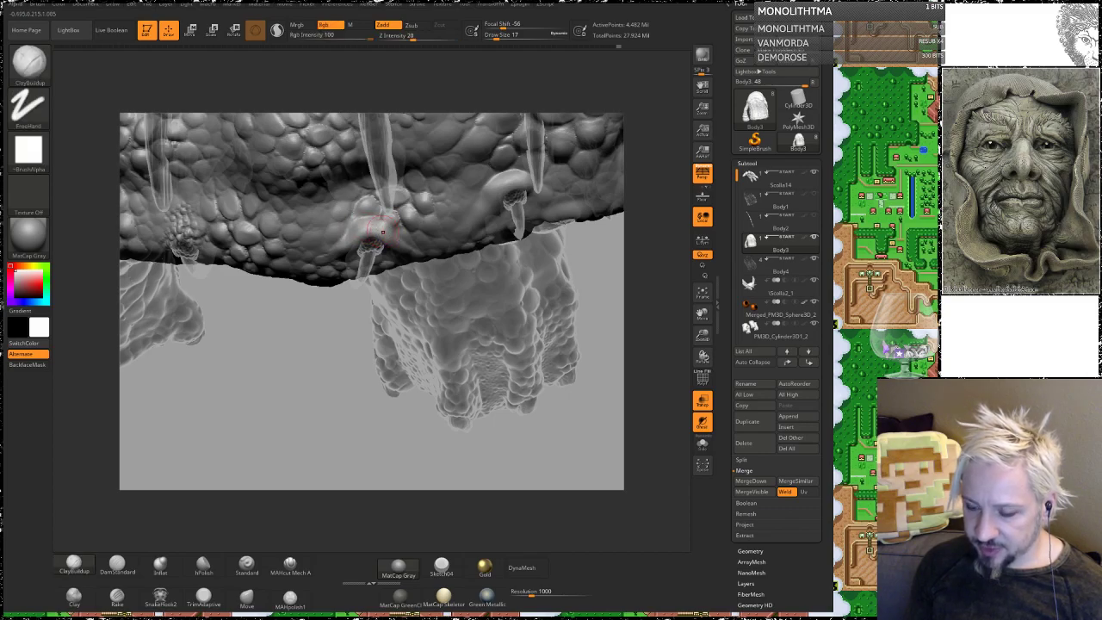
Step: Add a clay ridge above the next uncovered small spike along the lower rim and smooth it into the scales
mouse_move(280, 351)
left_mouse_down("alt")
mouse_move(399, 377)
mouse_move(335, 261)
left_mouse_up("alt")
key("shift")
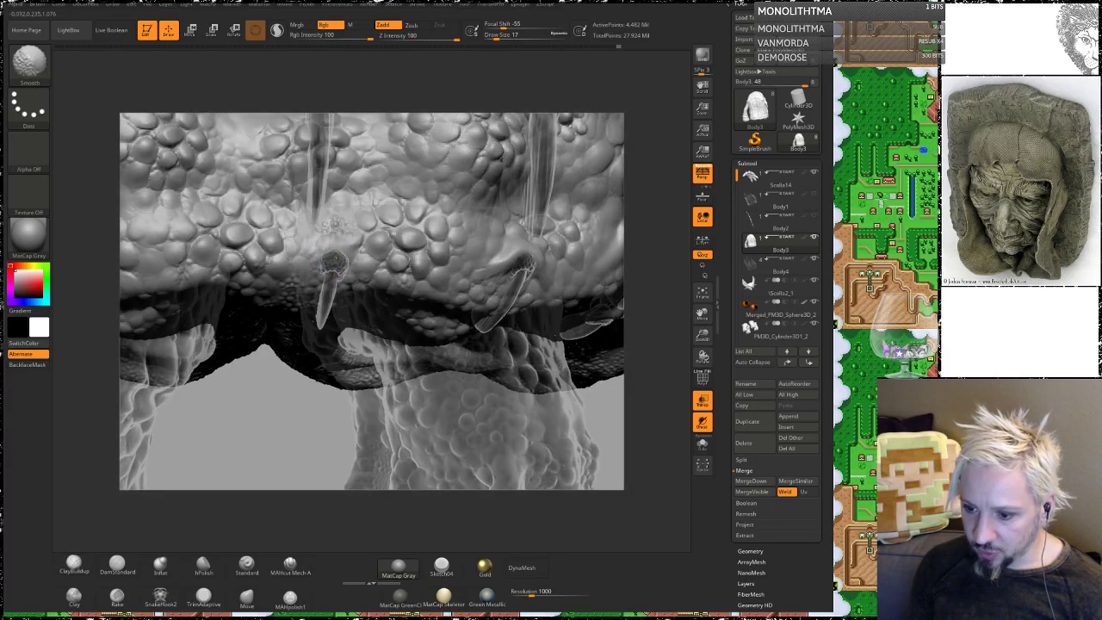
mouse_move(457, 88)
left_mouse_down("alt")
mouse_move(513, 204)
mouse_move(511, 115)
mouse_move(462, 126)
left_mouse_up("alt")
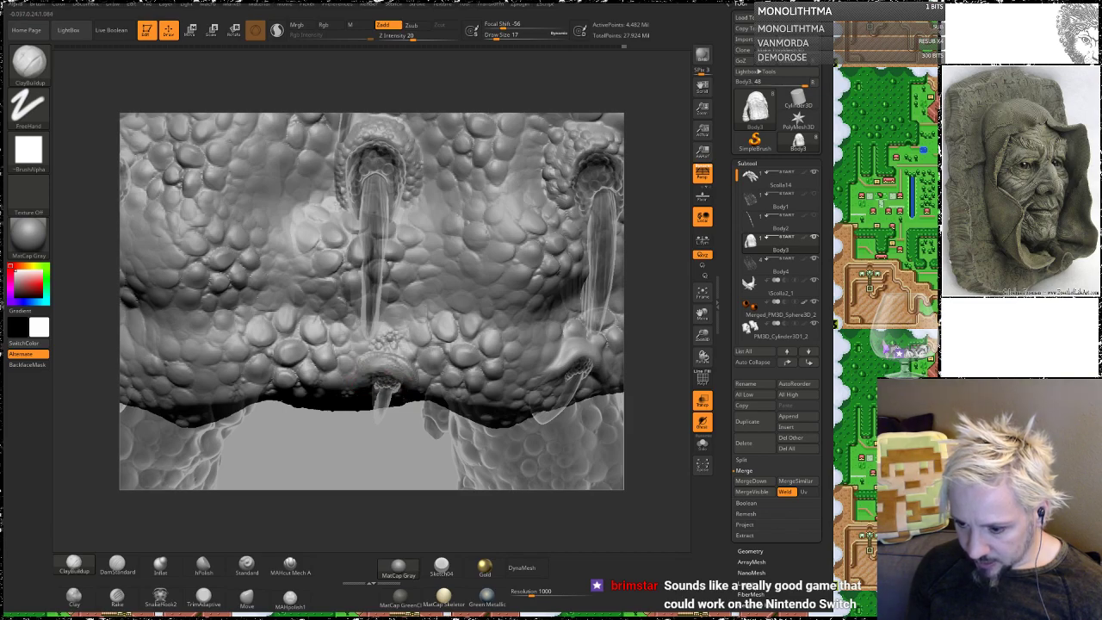
key("shift")
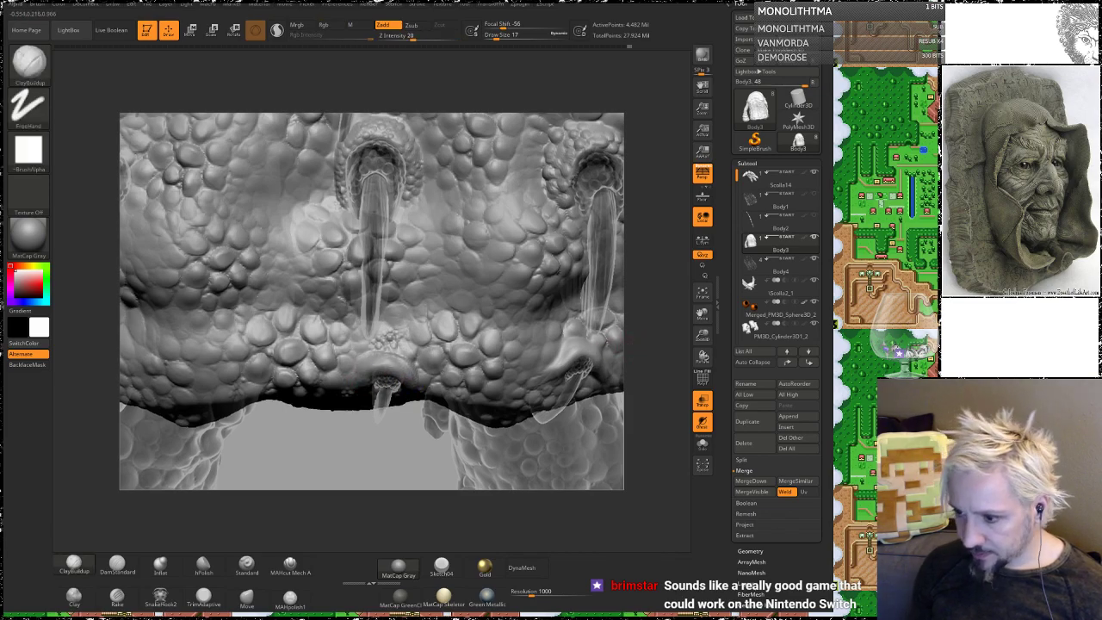
Step: Build up and smooth the skin around the lowest small spike on the body's side rim
mouse_move(650, 430)
left_mouse_down()
mouse_move(554, 435)
mouse_move(478, 198)
left_mouse_up()
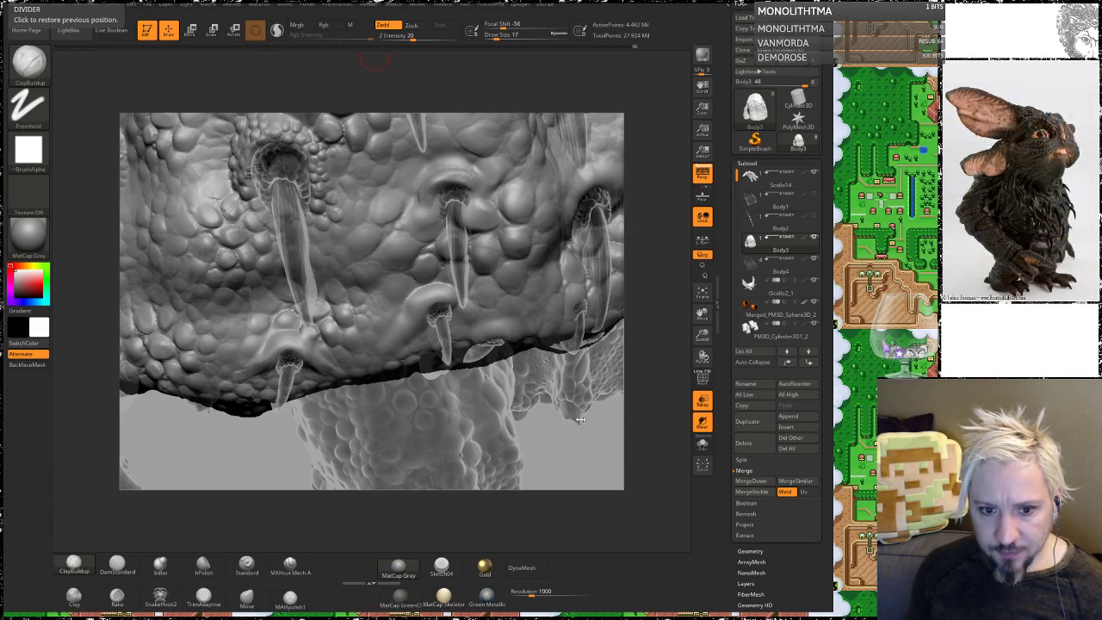
mouse_move(578, 458)
left_mouse_down()
mouse_move(659, 452)
mouse_move(578, 465)
left_mouse_up()
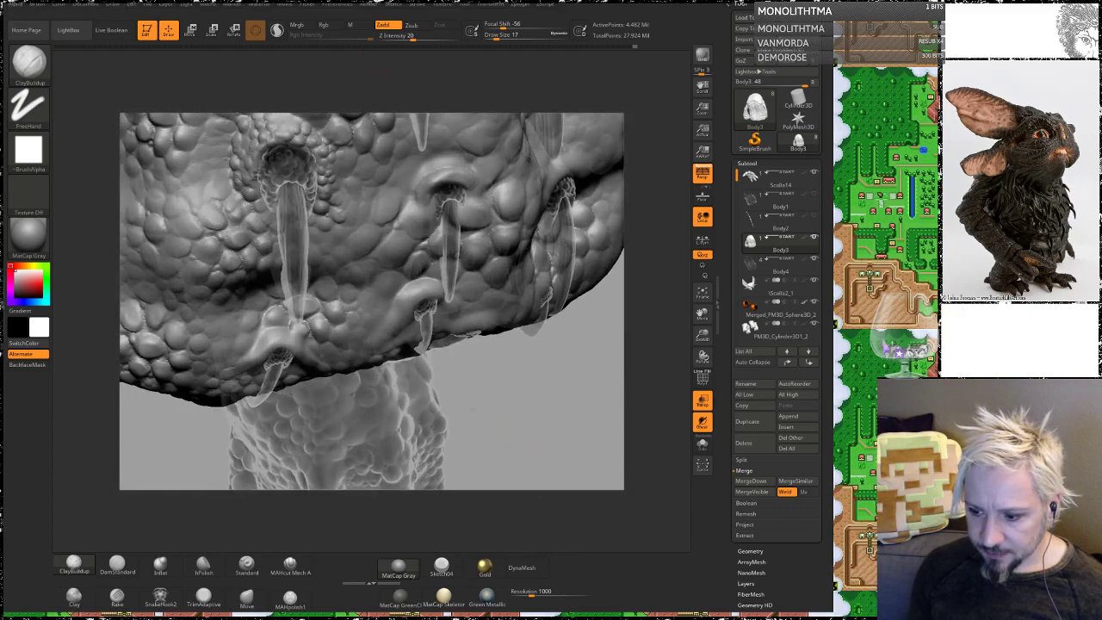
mouse_move(530, 417)
left_mouse_down()
mouse_move(405, 395)
mouse_move(413, 406)
left_mouse_up()
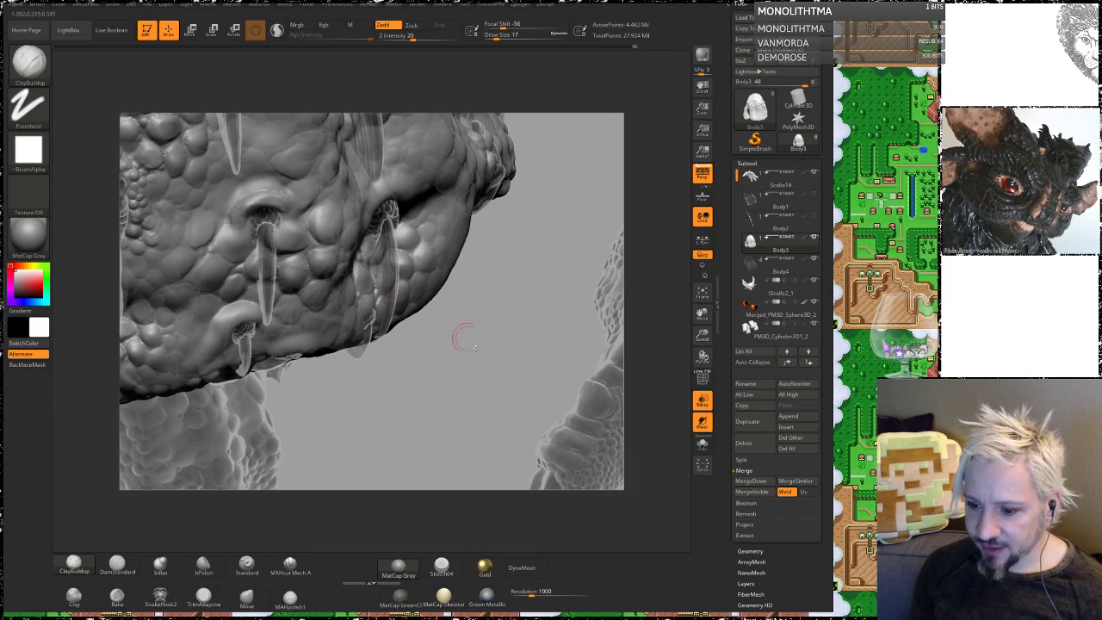
mouse_move(472, 346)
left_mouse_down()
mouse_move(532, 255)
mouse_move(503, 273)
left_mouse_up()
left_click_drag(487, 228, 542, 262)
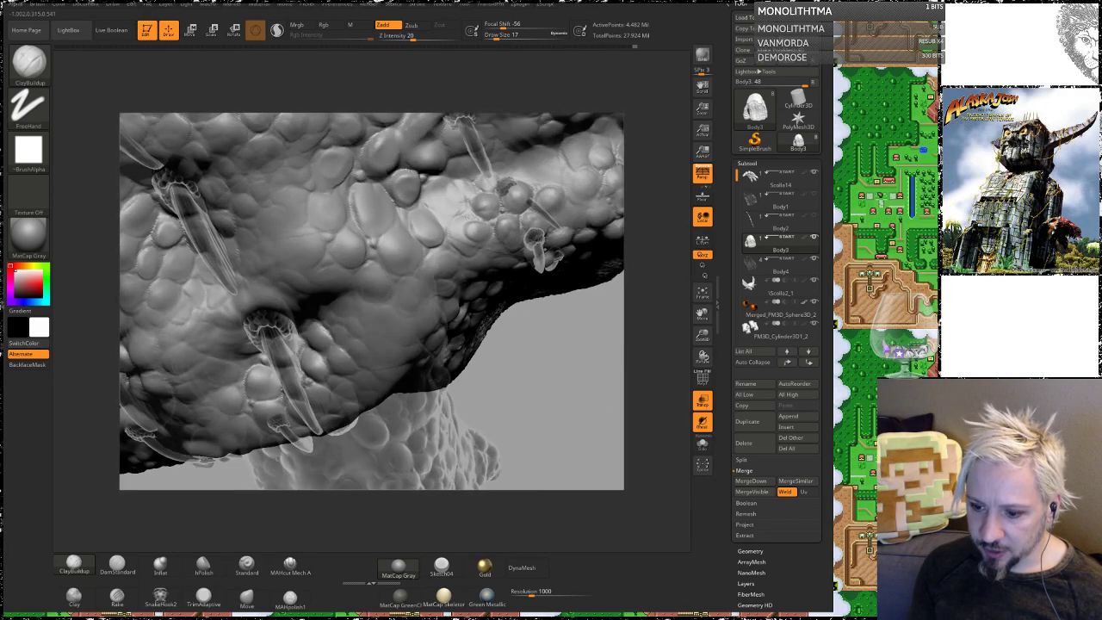
left_click_drag(456, 194, 502, 231)
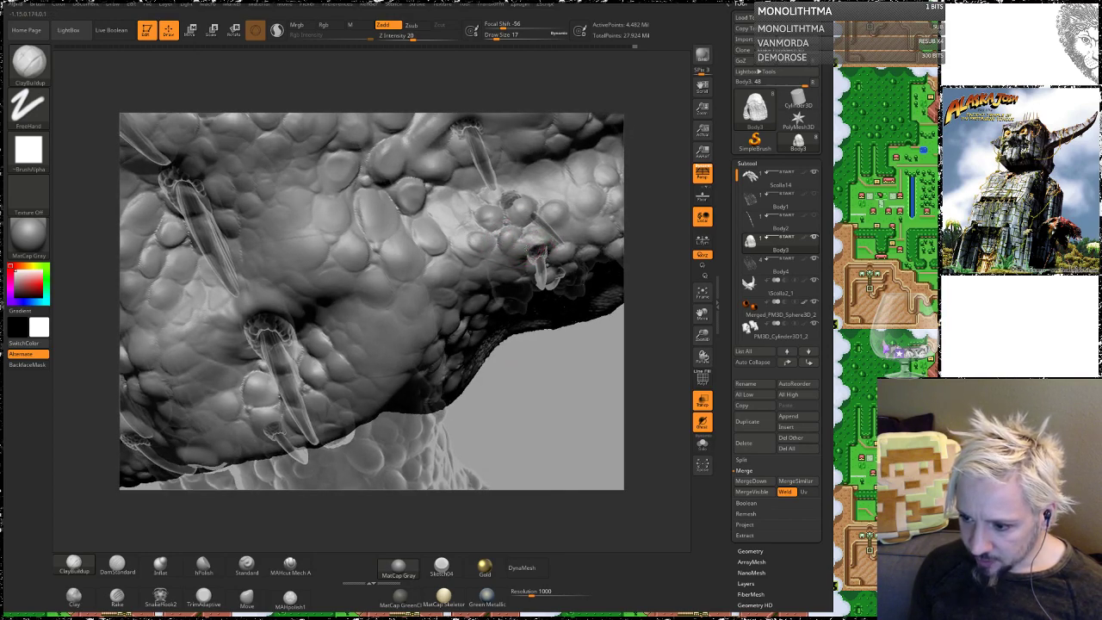
mouse_move(539, 389)
left_mouse_down()
mouse_move(396, 424)
mouse_move(439, 423)
mouse_move(387, 382)
left_mouse_up()
left_click_drag(361, 294, 366, 300, "shift")
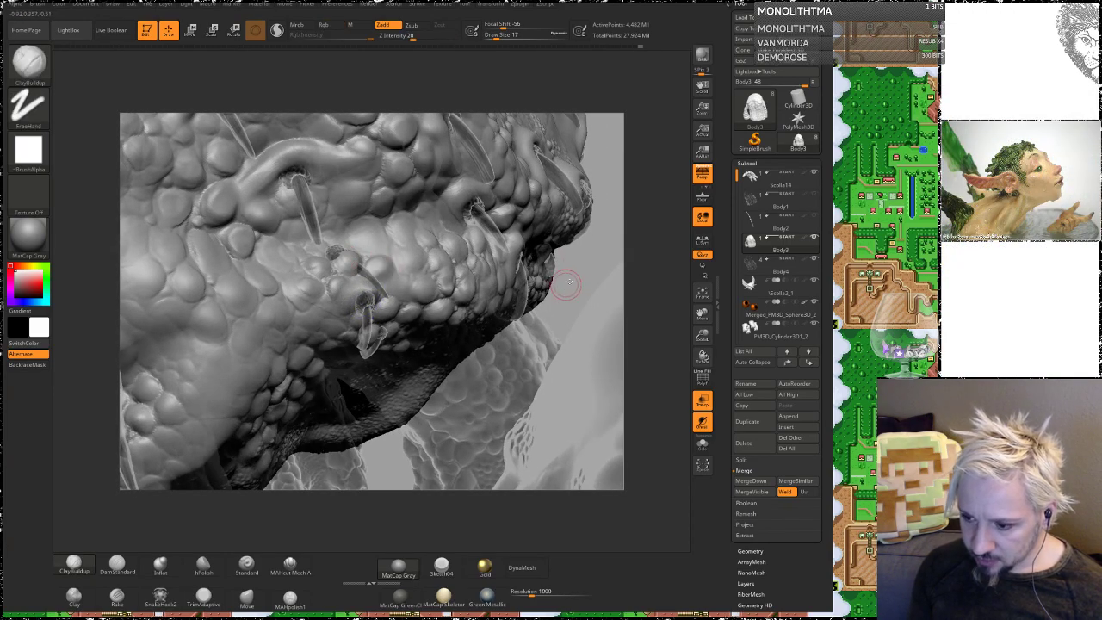
Step: Wrap a raised clay fold around the spike socket just above the side rim's lowest spike and smooth it
left_click_drag(567, 284, 332, 253)
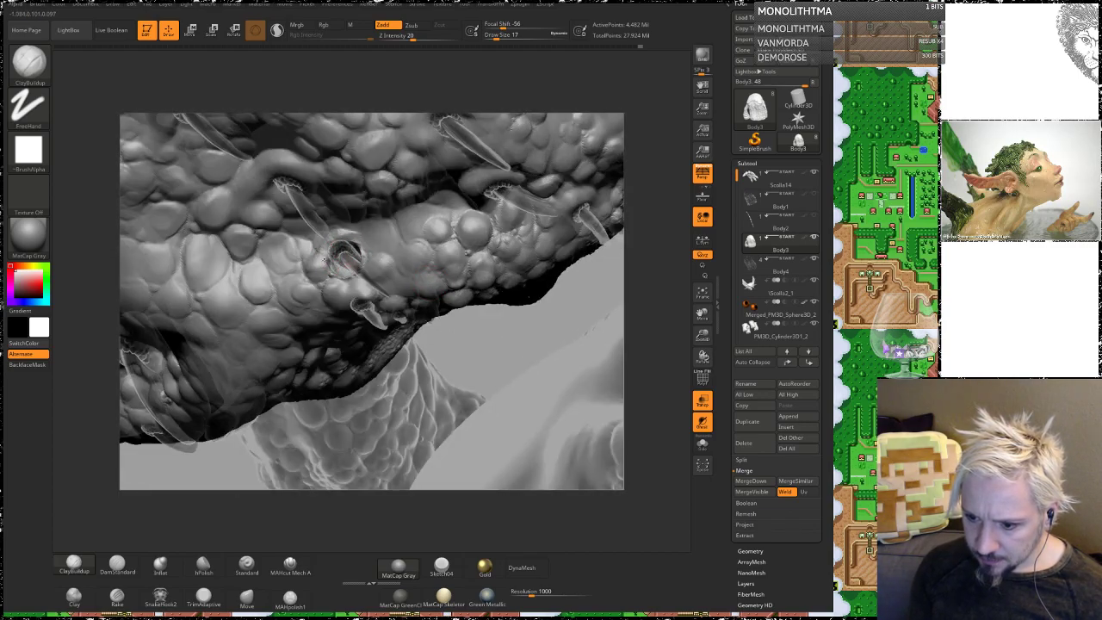
key("shift")
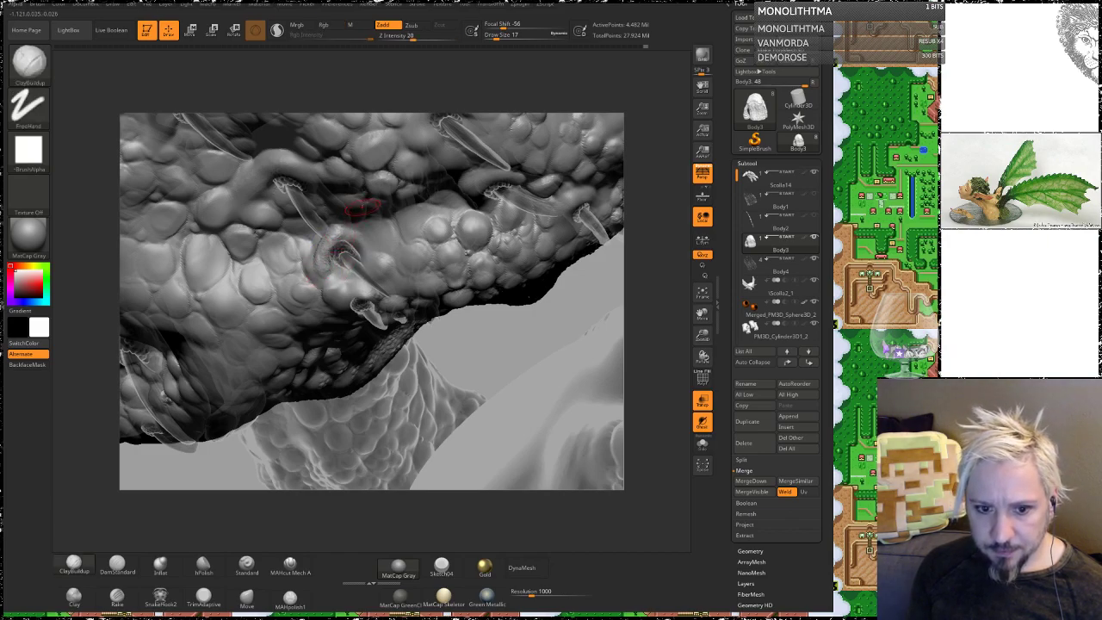
left_click_drag(476, 336, 521, 334)
key("shift")
left_click_drag(322, 250, 327, 244, "shift")
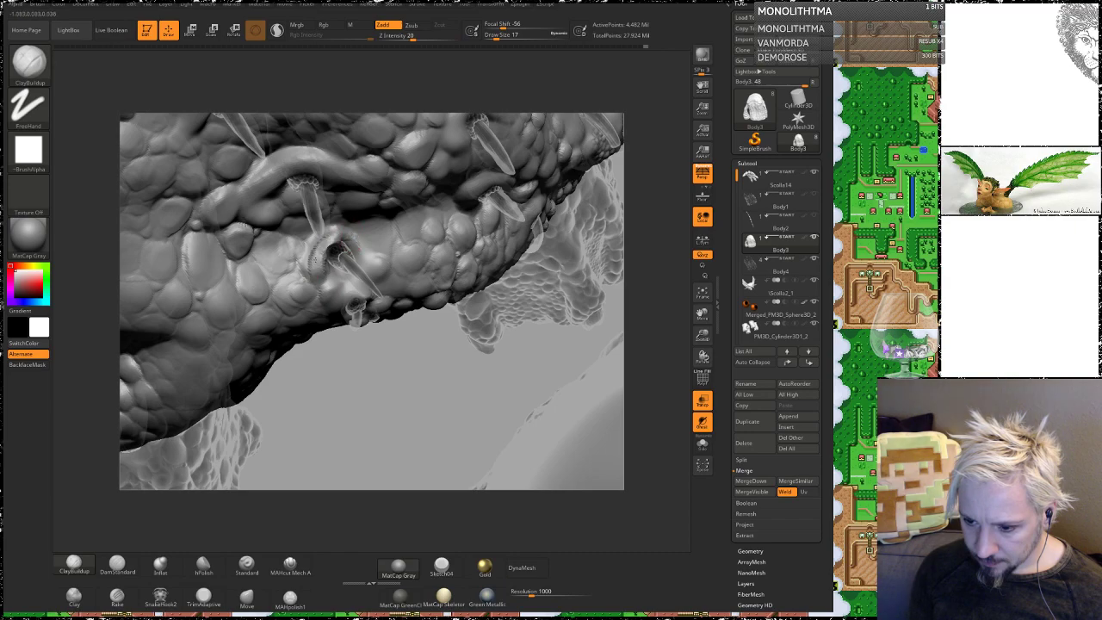
key("shift")
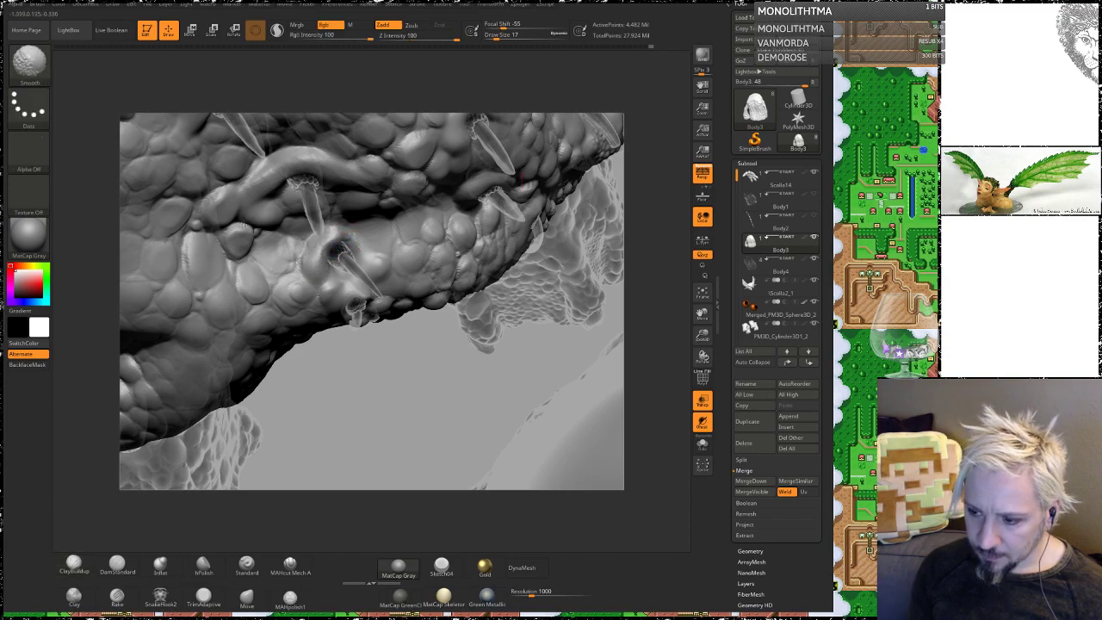
Step: Carve creases with the DamStandard brush around the raised folds over the spikes on the body's side
left_click_drag(410, 390, 374, 440, "alt")
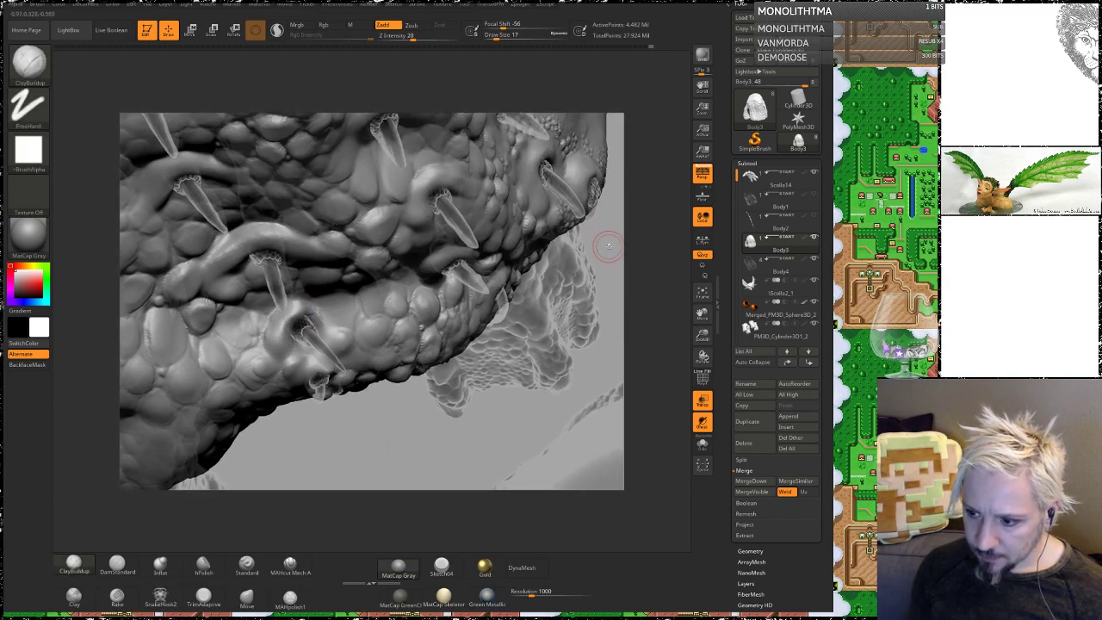
mouse_move(608, 247)
left_mouse_down()
mouse_move(603, 209)
mouse_move(568, 214)
mouse_move(594, 224)
left_mouse_up()
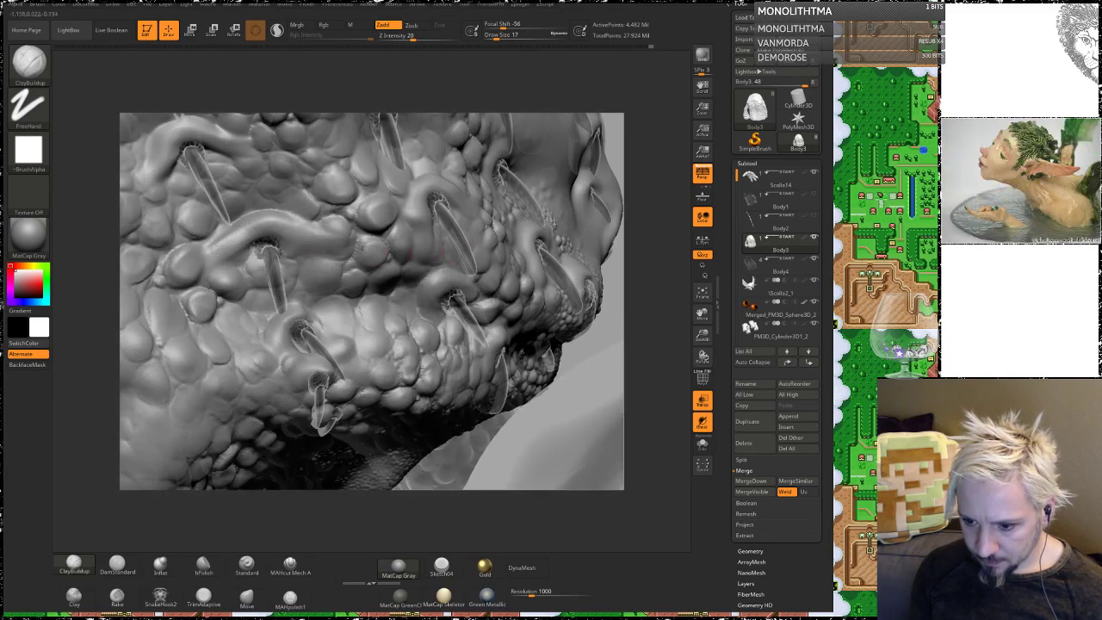
left_click(117, 564)
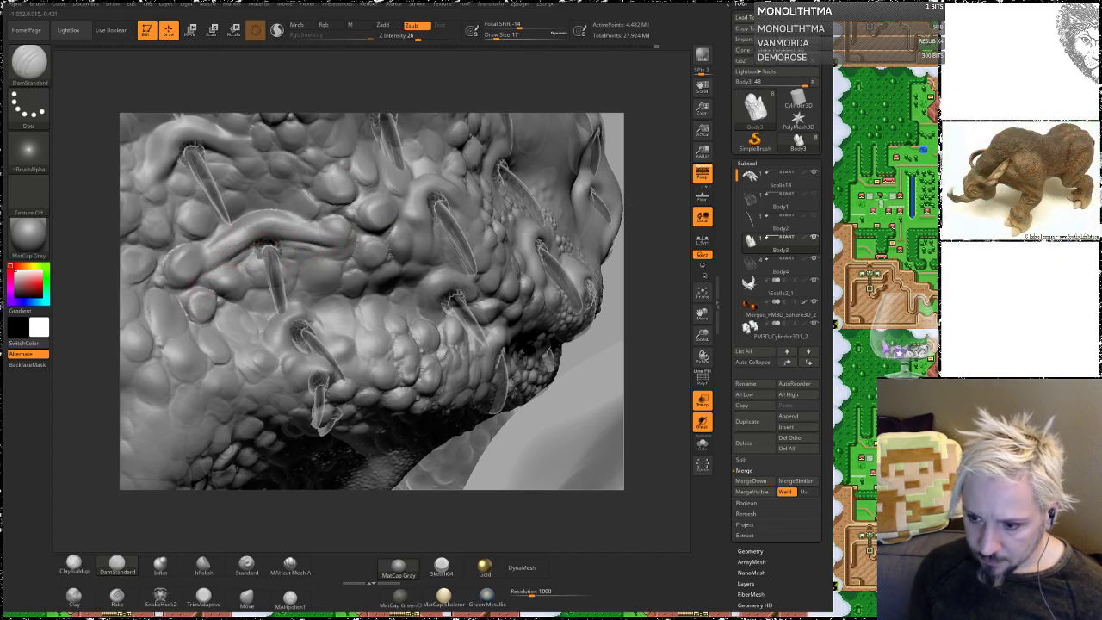
left_click_drag(623, 259, 417, 212)
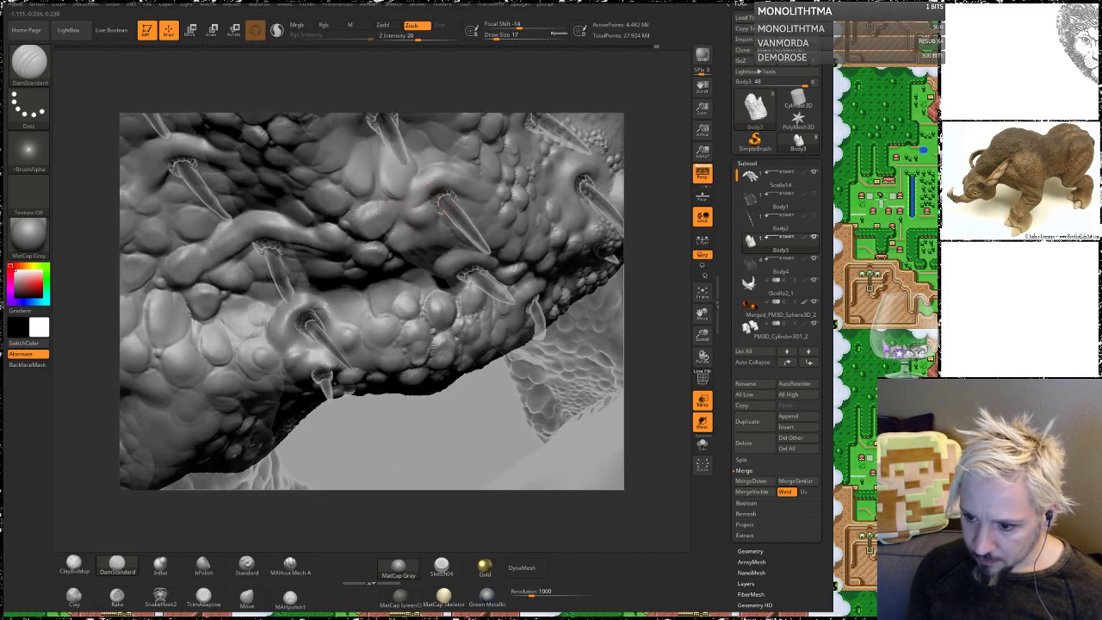
mouse_move(642, 292)
left_mouse_down()
mouse_move(523, 167)
mouse_move(539, 247)
mouse_move(531, 238)
mouse_move(566, 233)
mouse_move(550, 220)
left_mouse_up()
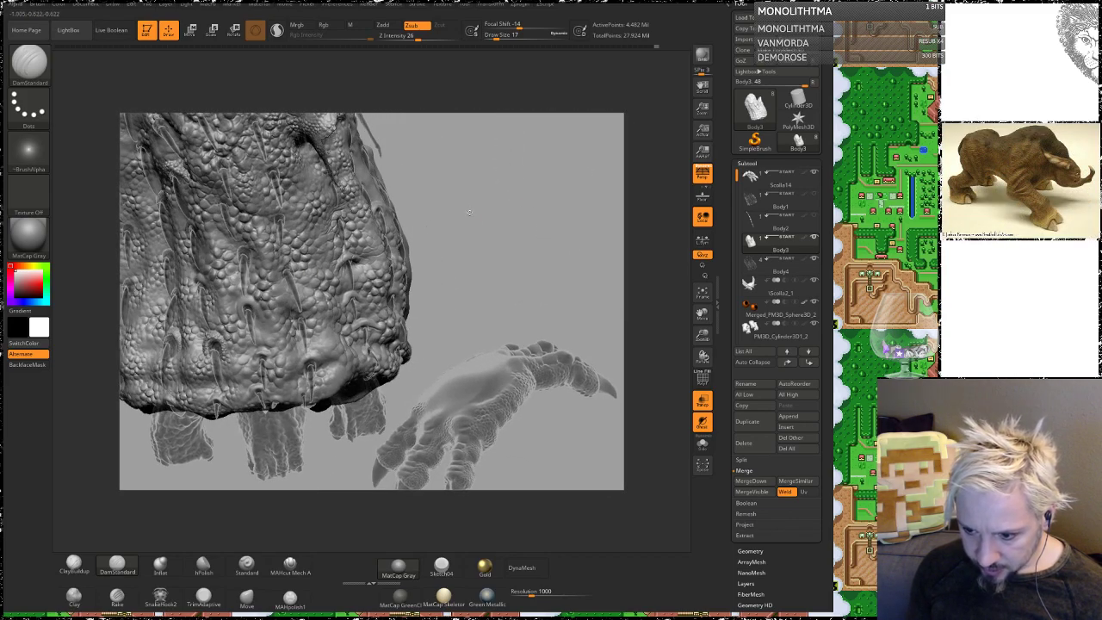
Step: Smooth the scales just above the socket of the uncovered central spike on the body
left_click_drag(469, 211, 497, 204)
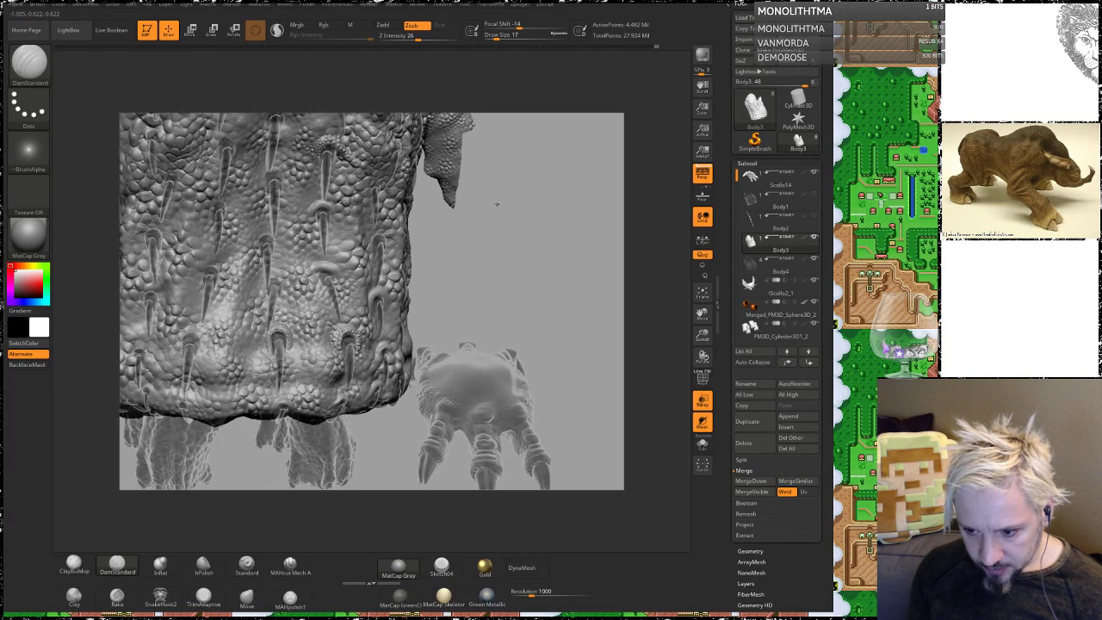
left_click_drag(446, 297, 463, 375, "alt")
left_click_drag(465, 216, 697, 318, "alt")
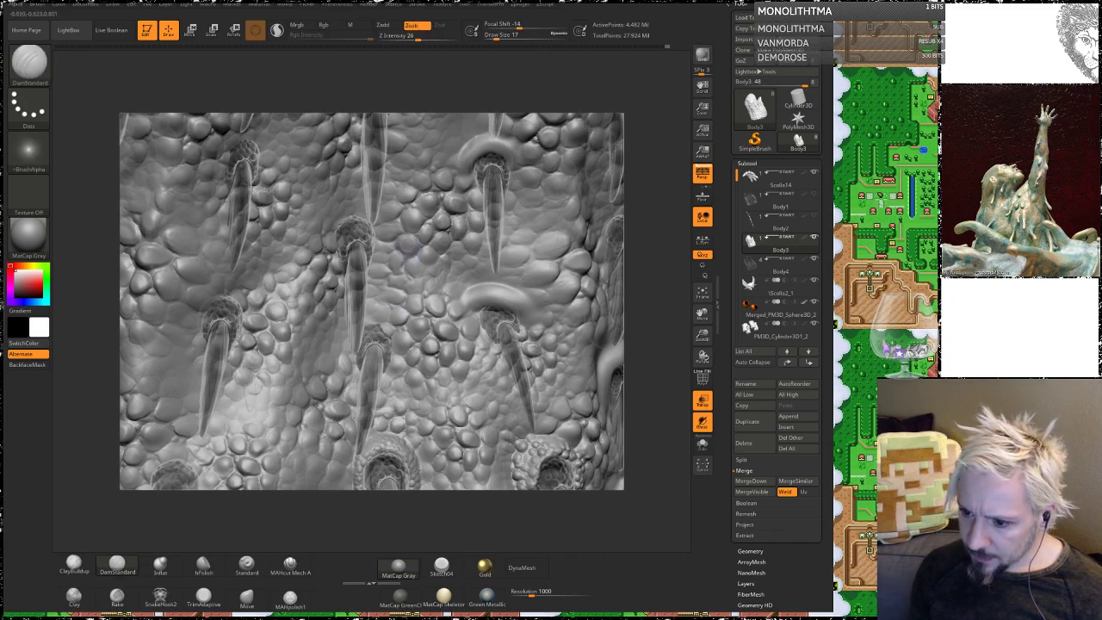
mouse_move(411, 247)
left_mouse_down()
mouse_move(644, 249)
mouse_move(629, 183)
mouse_move(538, 257)
left_mouse_up()
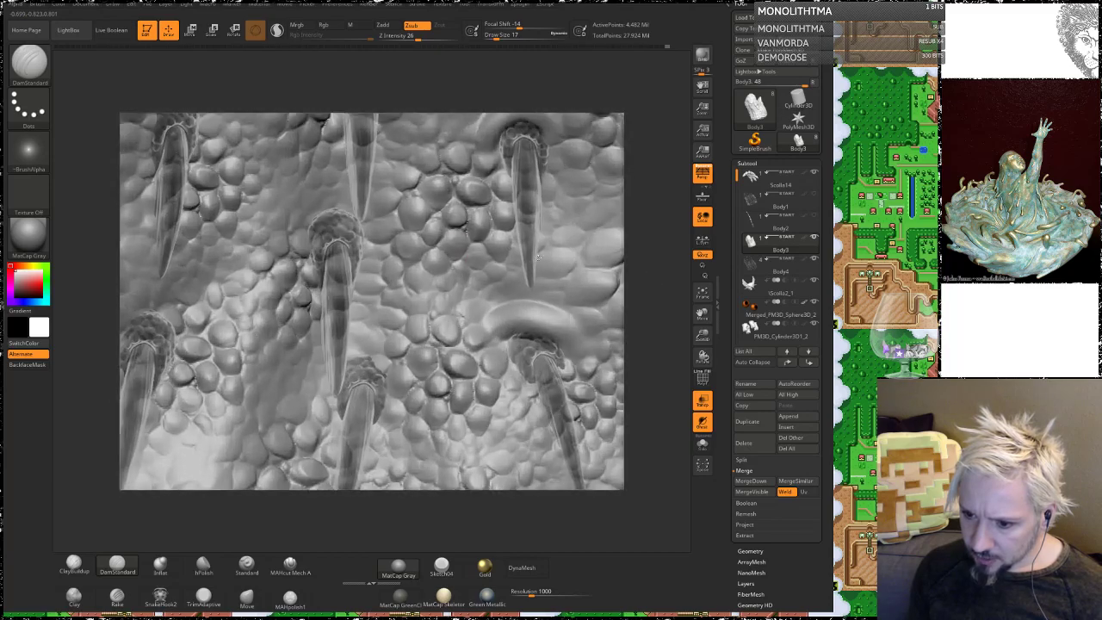
left_click(74, 566)
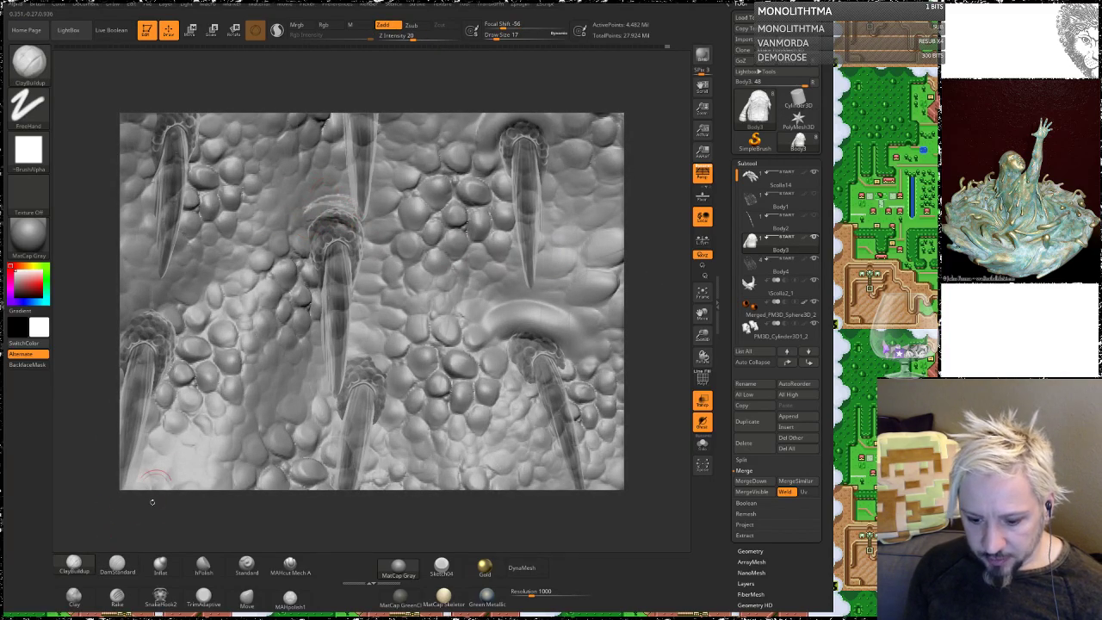
key("shift")
mouse_move(325, 230)
left_mouse_down("shift")
mouse_move(344, 209)
mouse_move(320, 210)
left_mouse_up("shift")
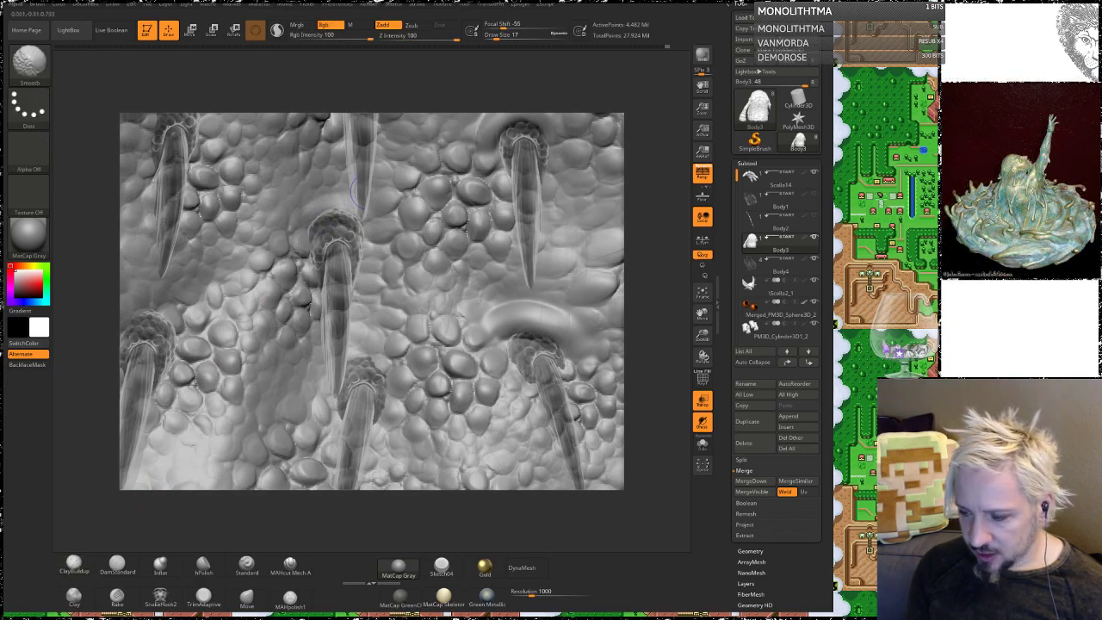
Step: Raise a thick skin fold over the central spike's socket with the Standard brush at draw size 37 and smooth it
mouse_move(654, 209)
left_mouse_down("alt")
mouse_move(652, 150)
mouse_move(594, 164)
mouse_move(598, 142)
mouse_move(649, 163)
left_mouse_up("alt")
left_click(246, 564)
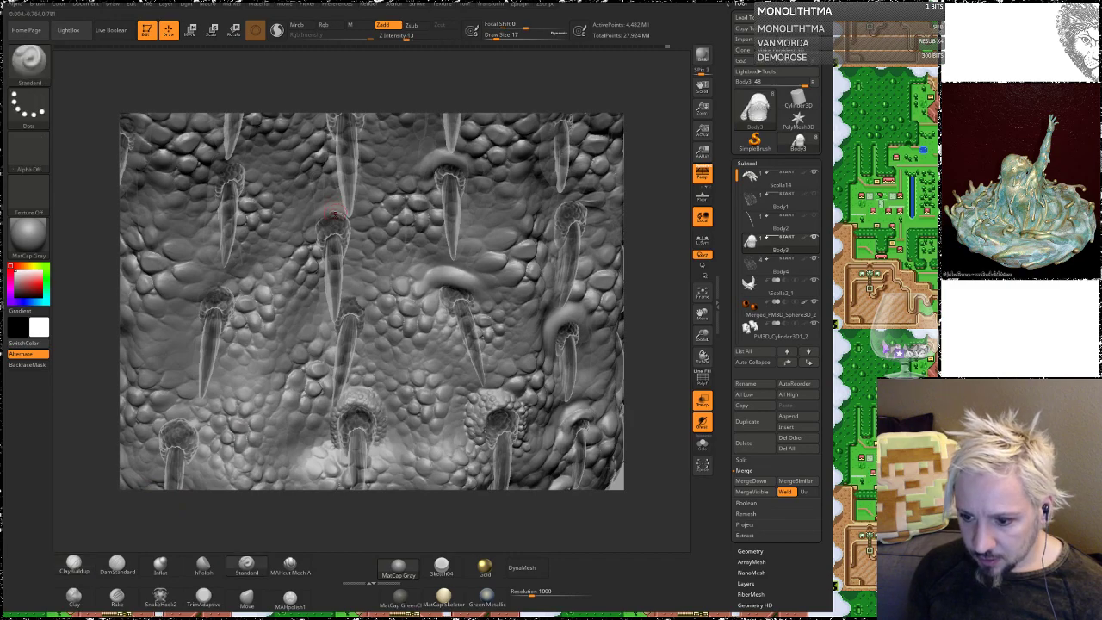
key("space")
mouse_move(323, 220)
left_mouse_down()
mouse_move(311, 217)
mouse_move(335, 212)
left_mouse_up()
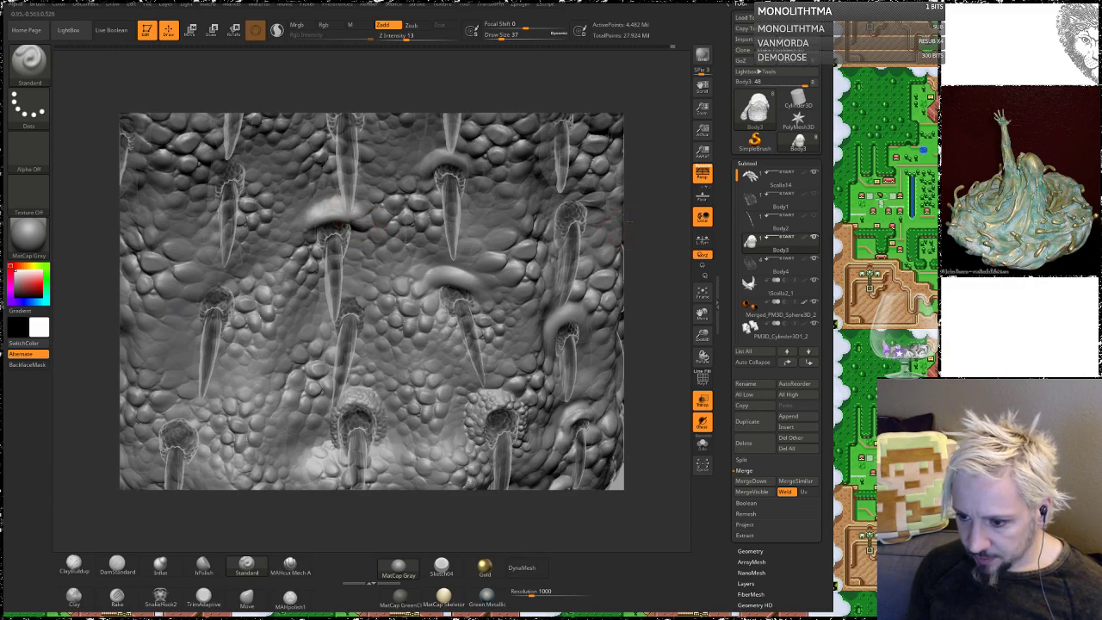
left_click_drag(629, 221, 633, 196)
mouse_move(321, 227)
left_mouse_down("shift")
mouse_move(335, 215)
mouse_move(315, 219)
left_mouse_up("shift")
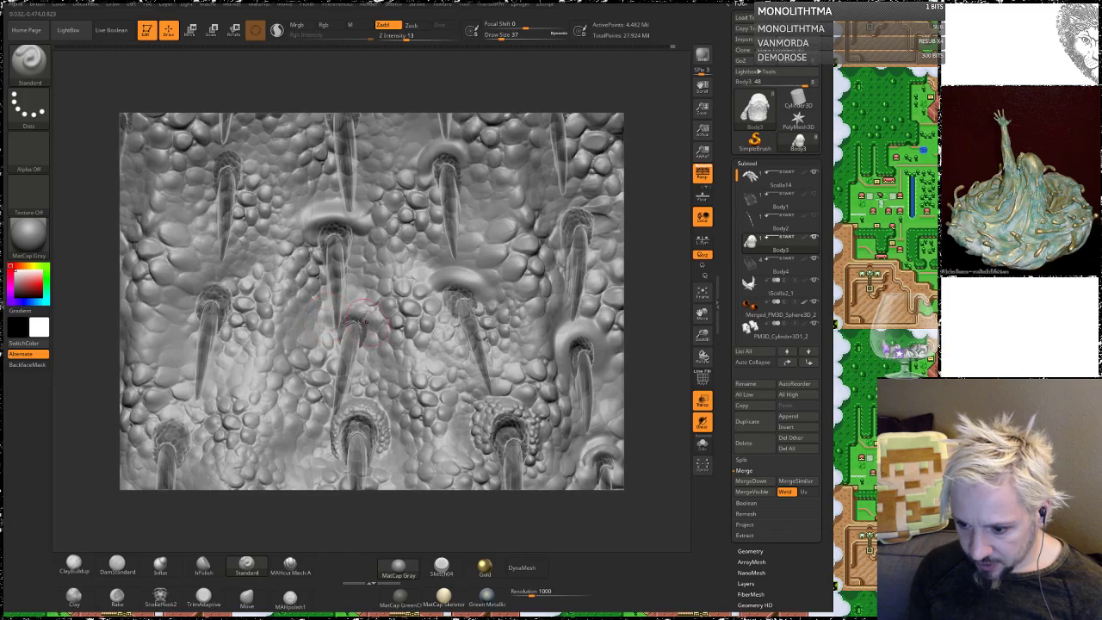
Step: Raise skin folds with the Standard brush over the next two central spikes down toward the body's lower rim
left_click_drag(331, 326, 366, 319)
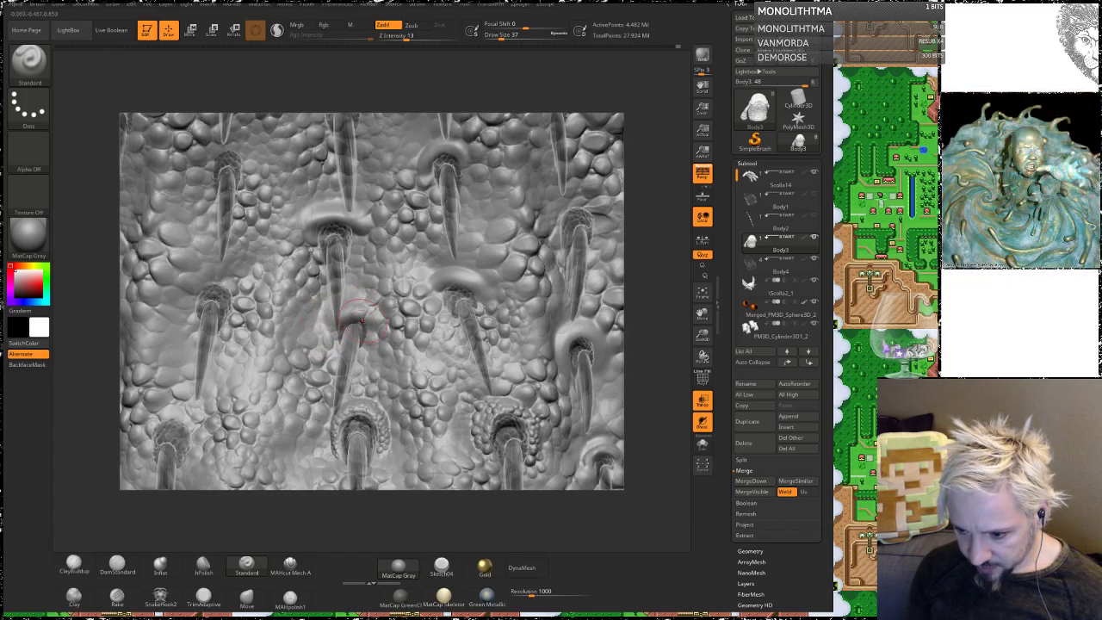
mouse_move(654, 228)
left_mouse_down()
mouse_move(675, 231)
mouse_move(626, 234)
mouse_move(673, 234)
left_mouse_up()
mouse_move(637, 347)
left_mouse_down("alt")
mouse_move(631, 240)
mouse_move(629, 303)
left_mouse_up("alt")
key("shift")
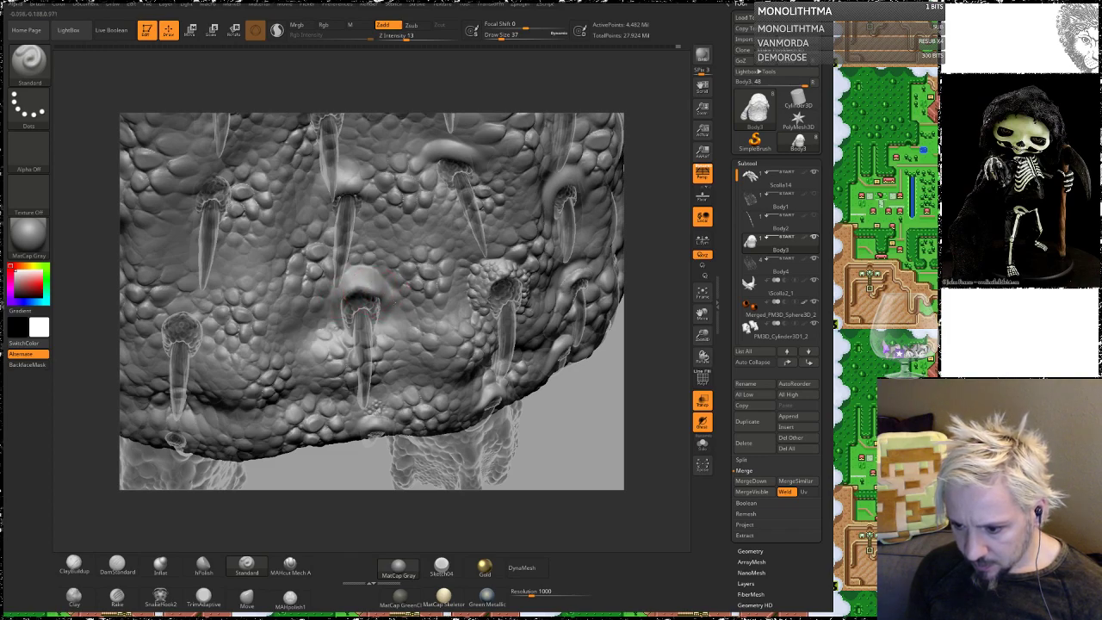
mouse_move(372, 292)
left_mouse_down()
mouse_move(337, 305)
mouse_move(368, 295)
left_mouse_up()
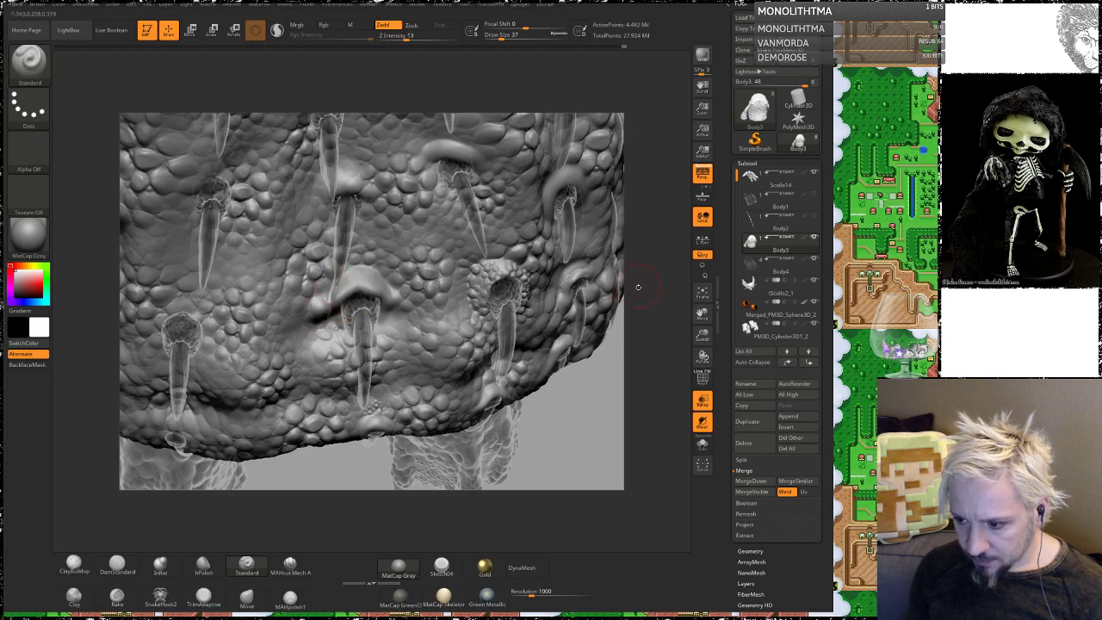
Step: Unhide the hidden part of the Body3 subtool, including the second arm
mouse_move(637, 288)
left_mouse_down()
mouse_move(615, 290)
mouse_move(500, 241)
left_mouse_up()
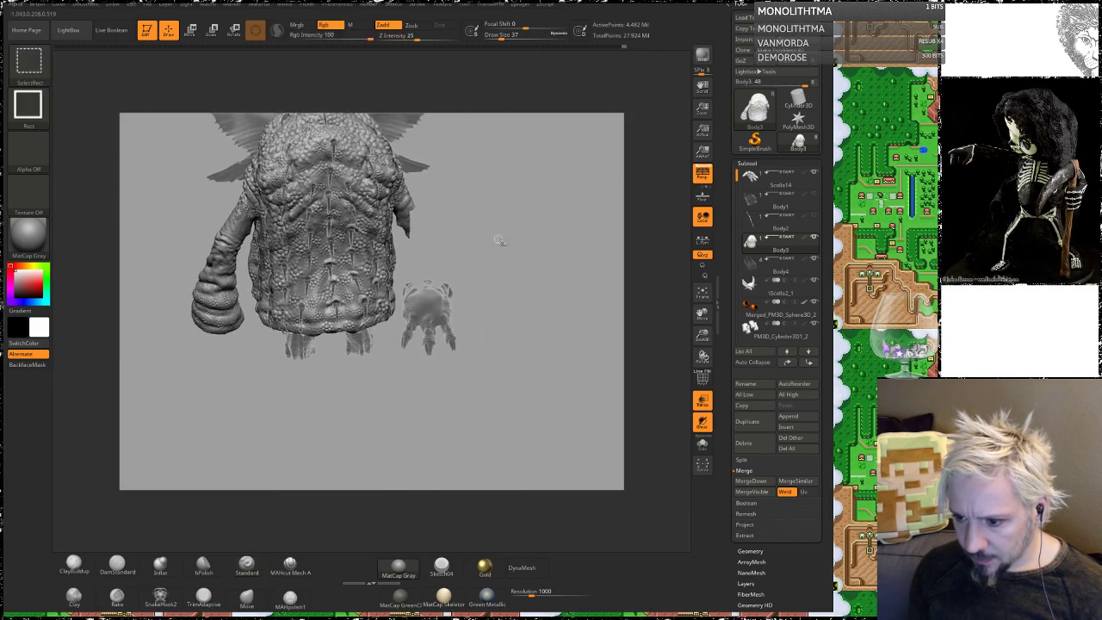
left_click(512, 225, "ctrl+shift")
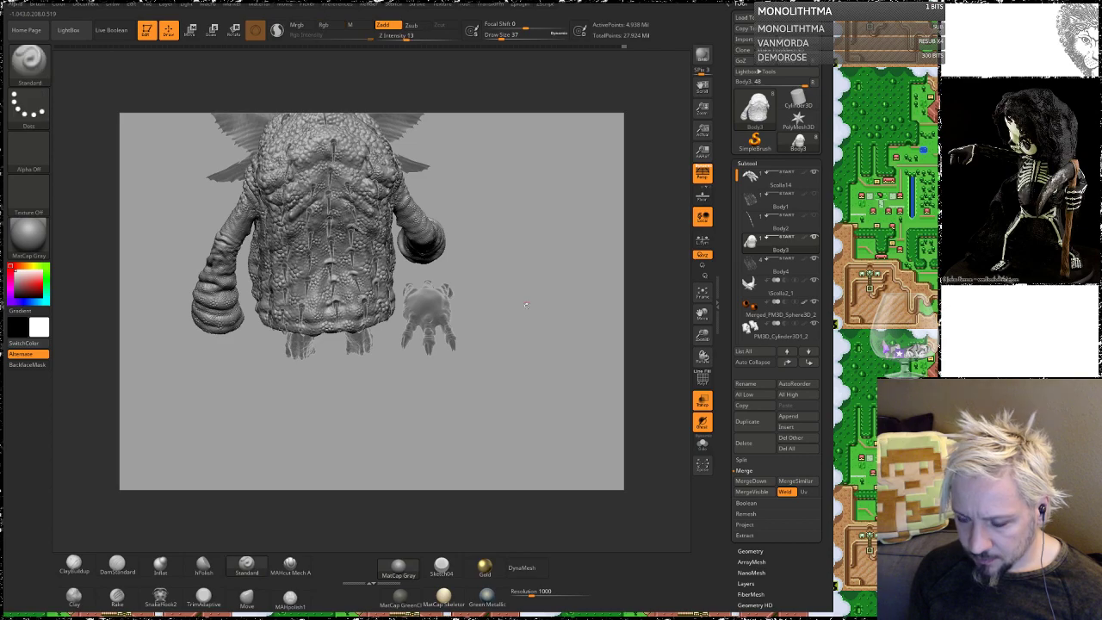
mouse_move(495, 203)
left_mouse_down("alt")
mouse_move(596, 437)
mouse_move(608, 491)
left_mouse_up("alt")
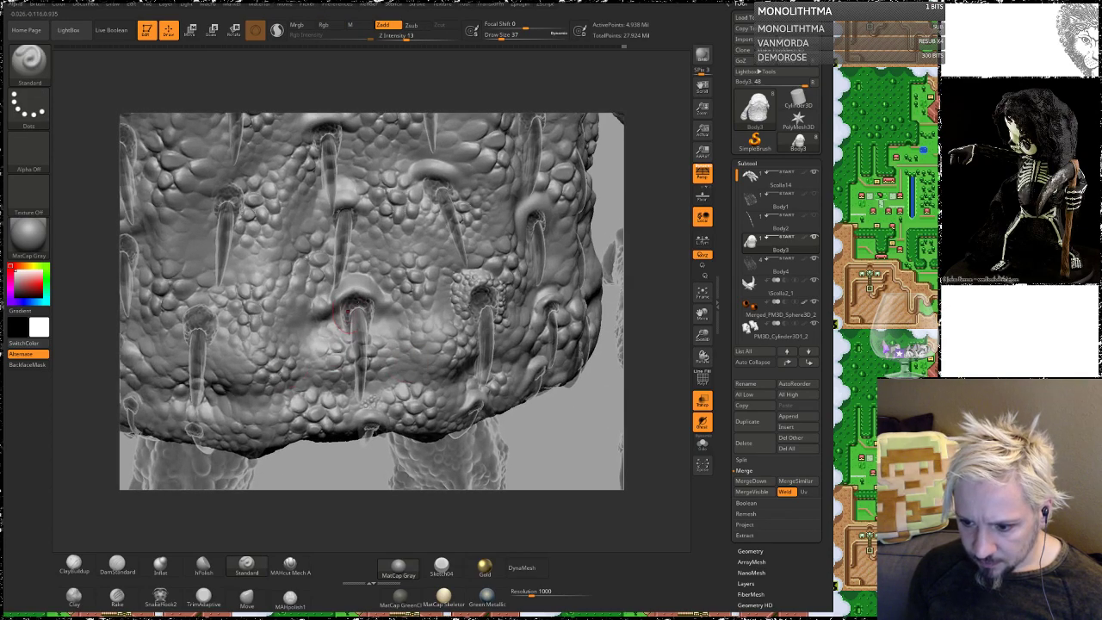
Step: Show the polygon wireframe and activate Sculptris Pro mode for the fold over the lowest central spike
left_click_drag(625, 195, 656, 372)
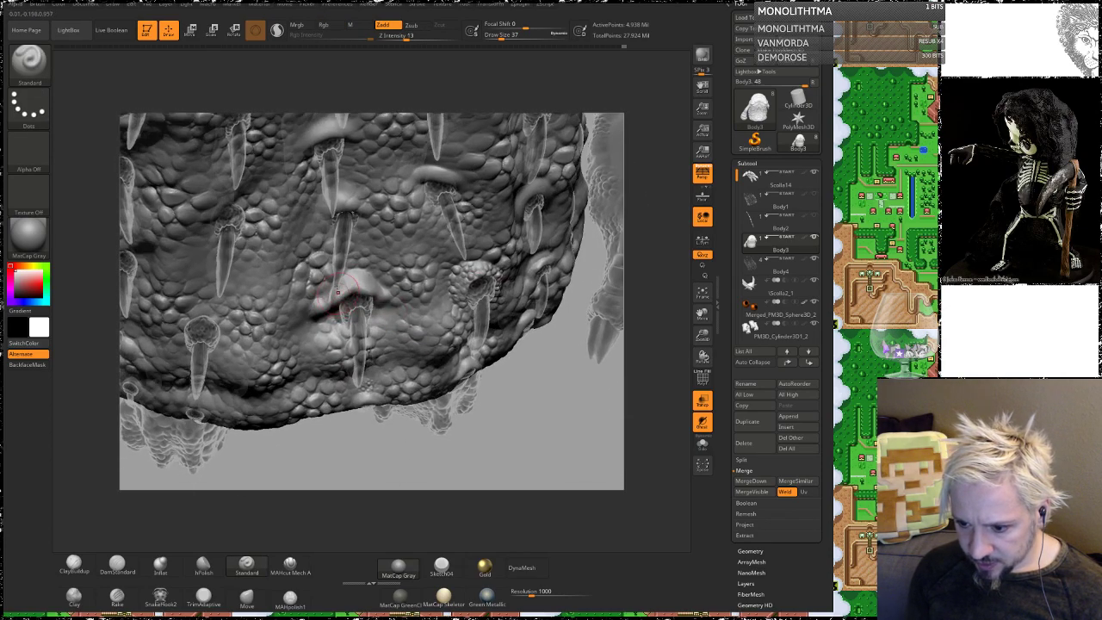
key("shift+f")
left_click_drag(551, 412, 591, 529)
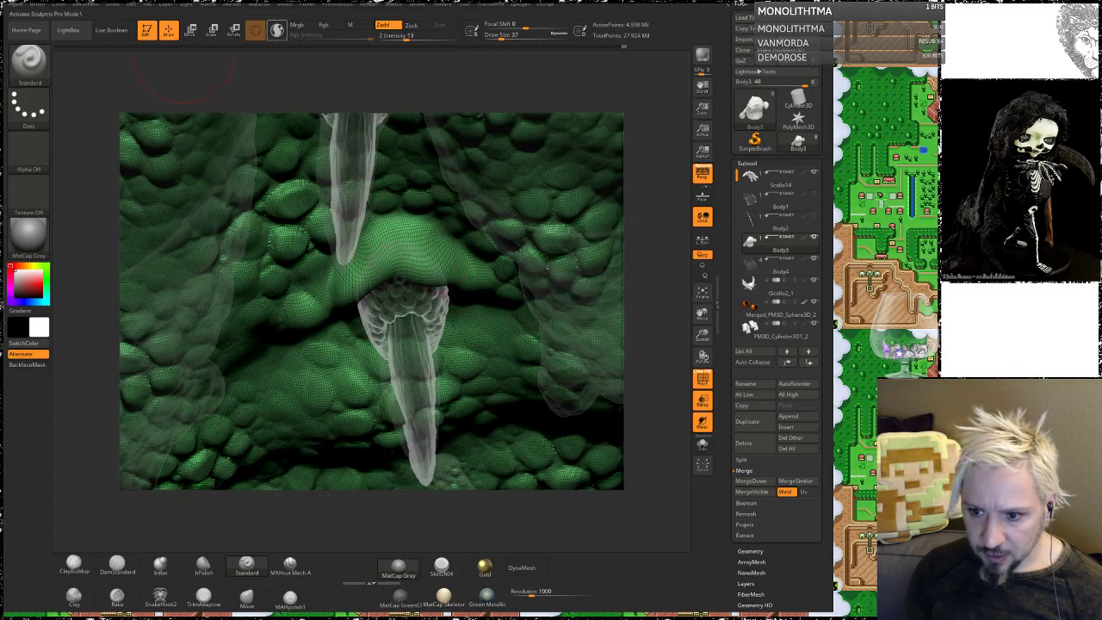
left_click(276, 30)
Step: Smooth the lower edge of the fold over the lowest central spike with adaptive tessellation at draw size 9
key("space")
left_click_drag(428, 266, 408, 258)
key("shift")
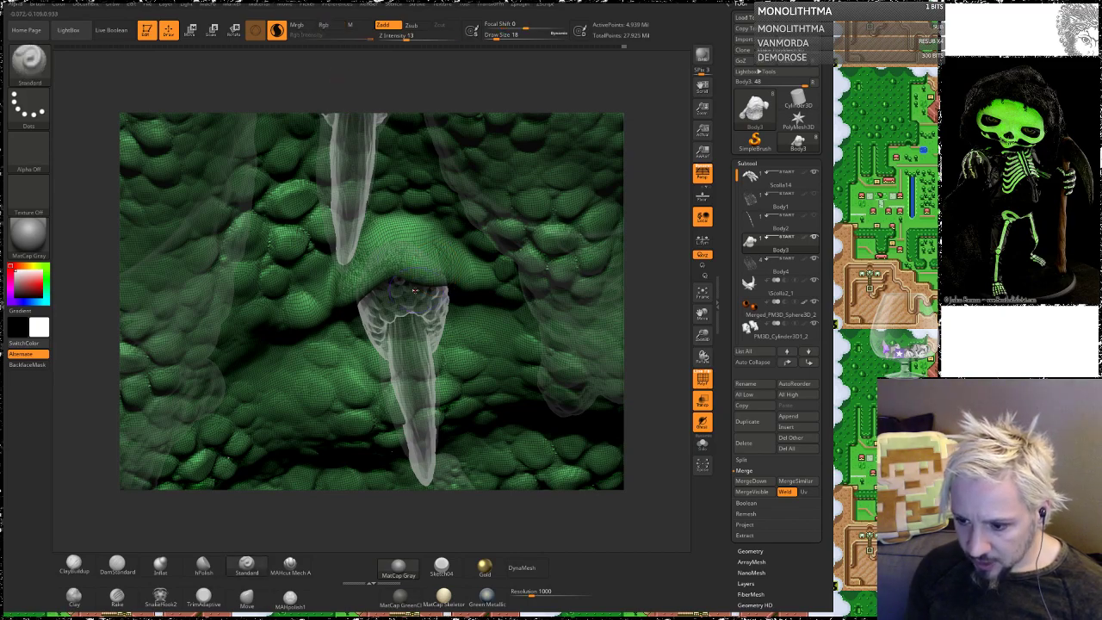
key("space")
key("shift")
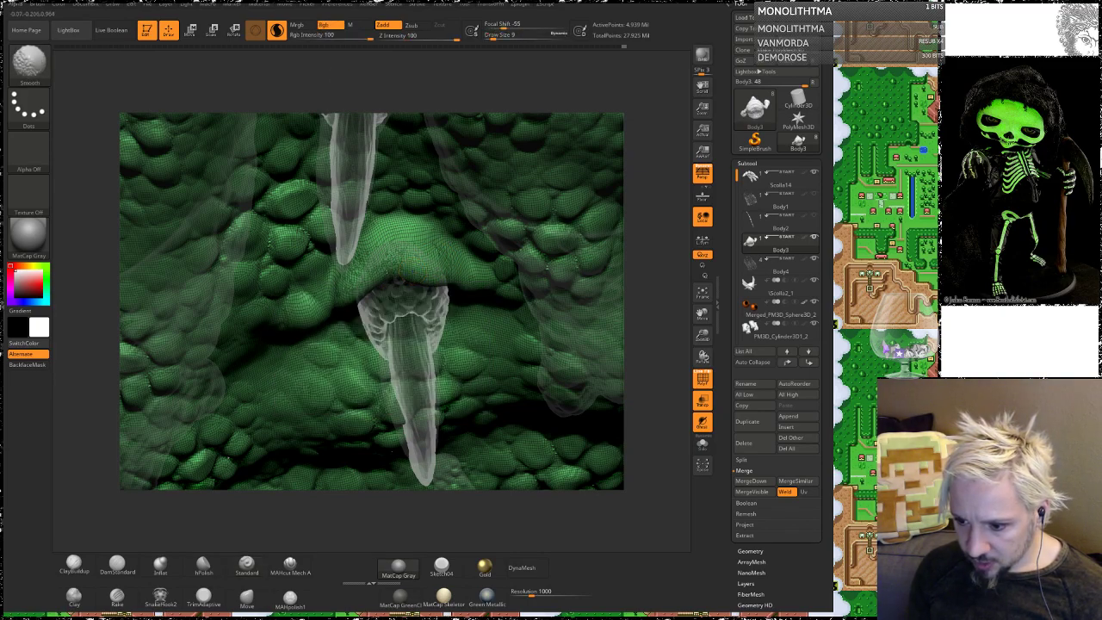
left_click_drag(411, 270, 349, 288, "shift")
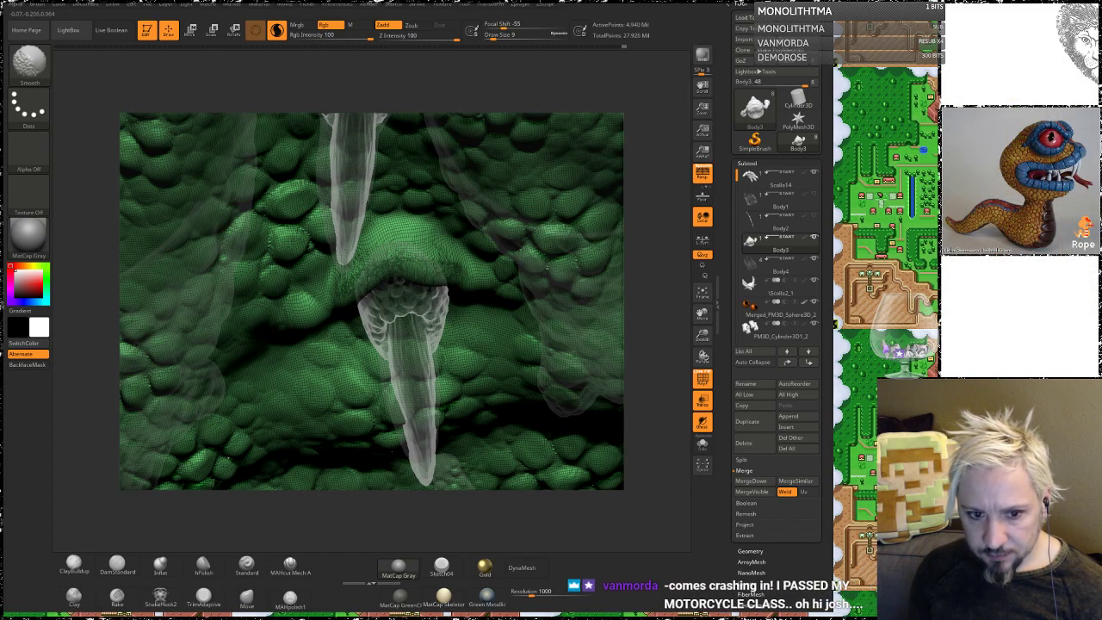
mouse_move(468, 278)
left_mouse_down("shift")
mouse_move(427, 254)
mouse_move(377, 258)
mouse_move(446, 255)
left_mouse_up("shift")
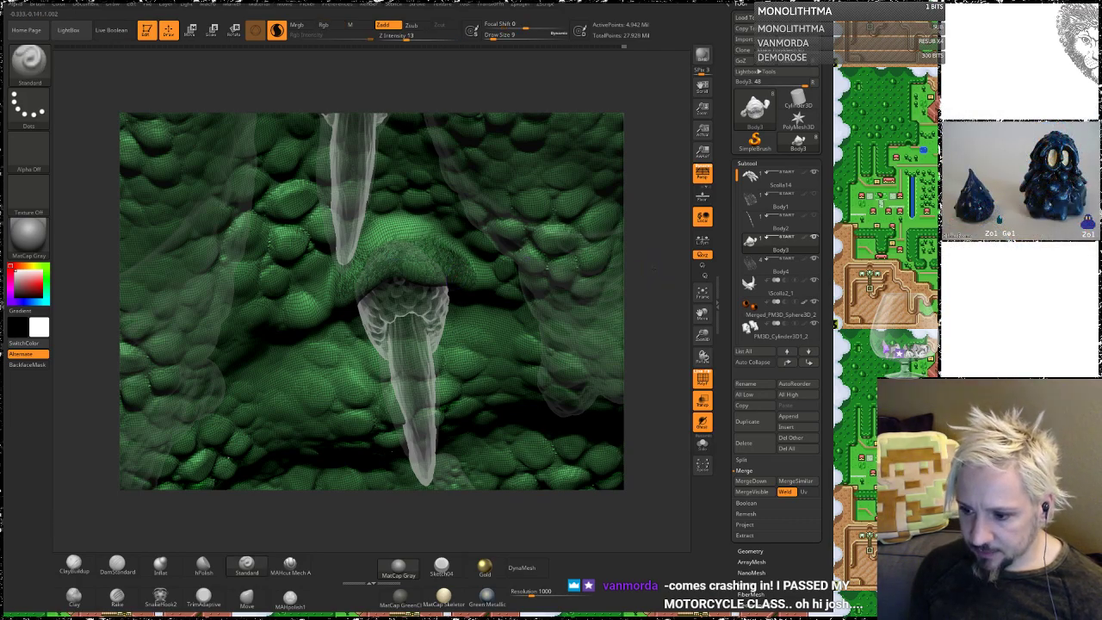
Step: Smooth the fold's ends and crest with the fine adaptive brush, and turn off Sculptris Pro and the wireframe
mouse_move(654, 267)
left_mouse_down()
mouse_move(649, 221)
mouse_move(654, 231)
left_mouse_up()
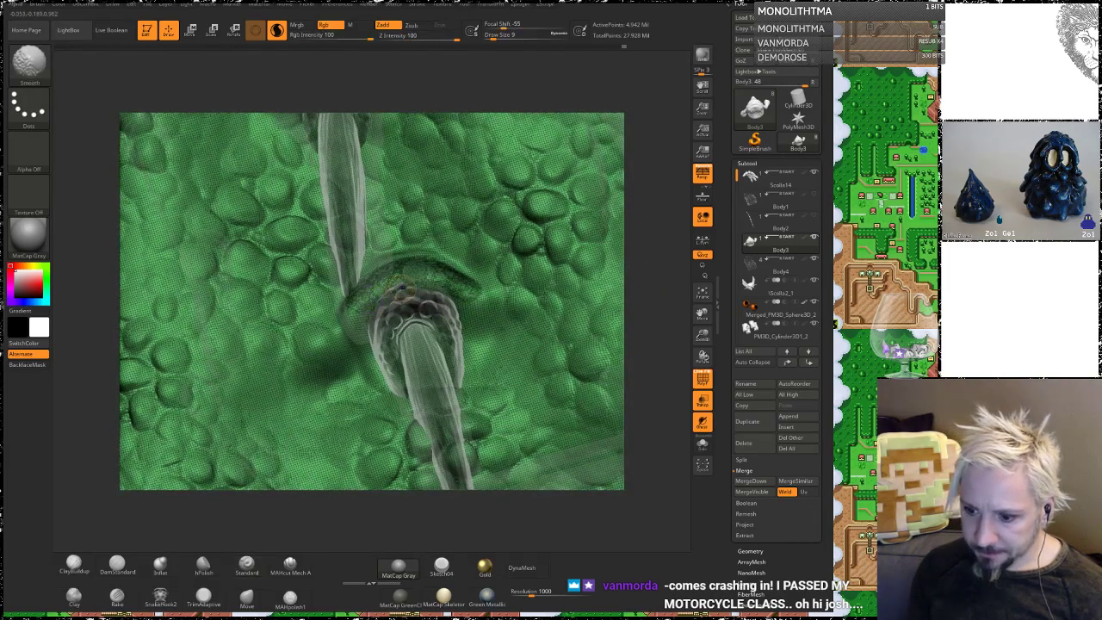
left_click_drag(361, 327, 348, 319, "shift")
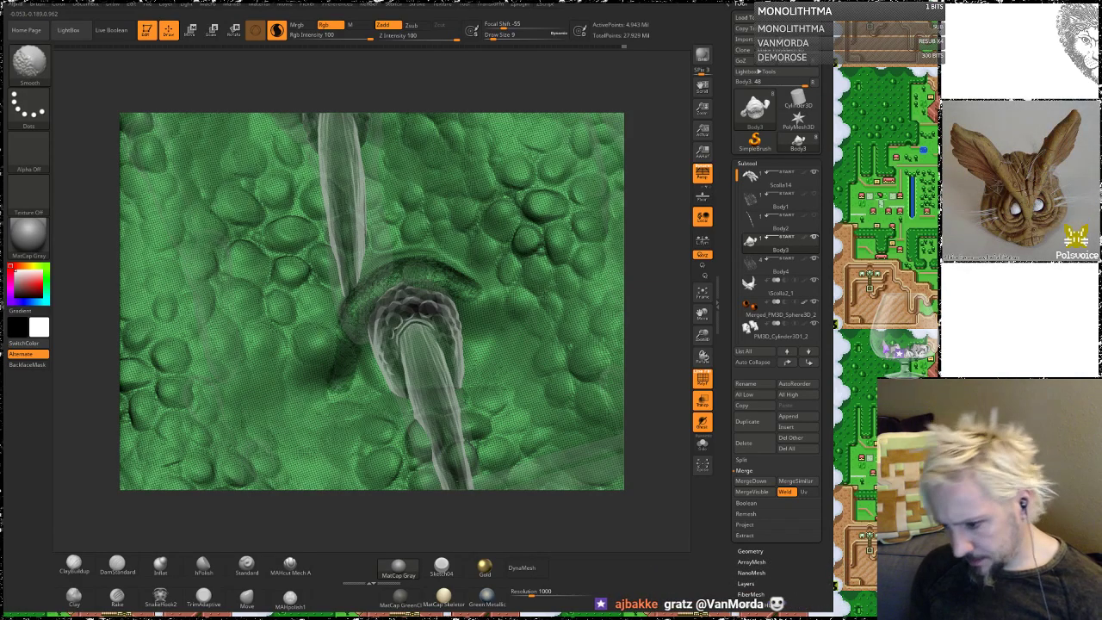
mouse_move(467, 303)
left_mouse_down("shift")
mouse_move(465, 291)
mouse_move(477, 311)
mouse_move(506, 319)
left_mouse_up("shift")
left_click_drag(629, 187, 656, 237)
key("shift")
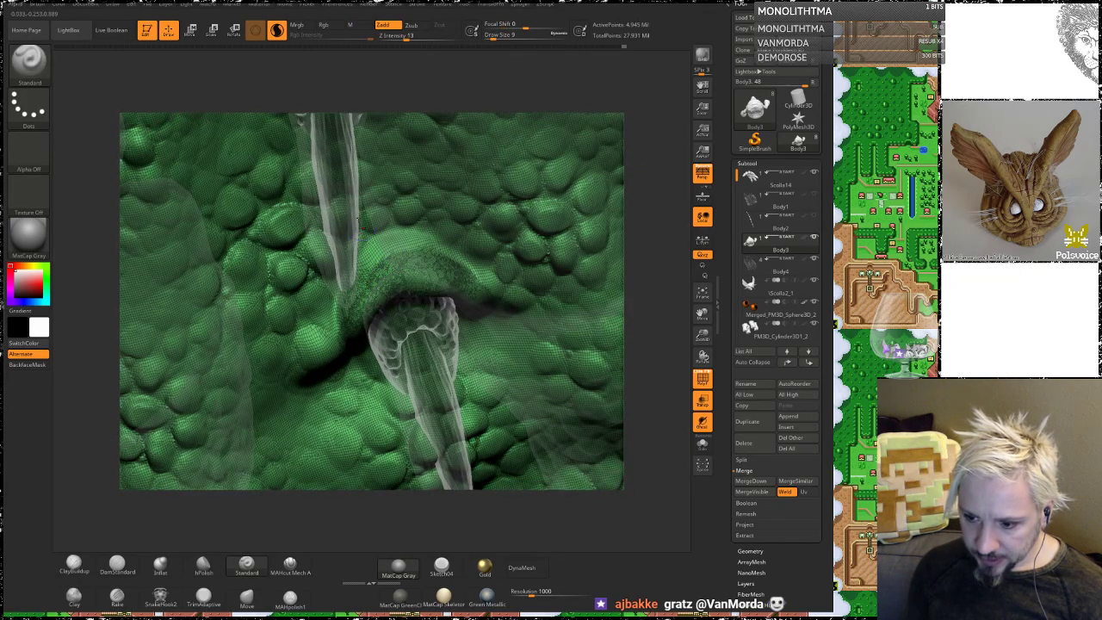
mouse_move(349, 292)
left_mouse_down("shift")
mouse_move(408, 243)
mouse_move(456, 255)
left_mouse_up("shift")
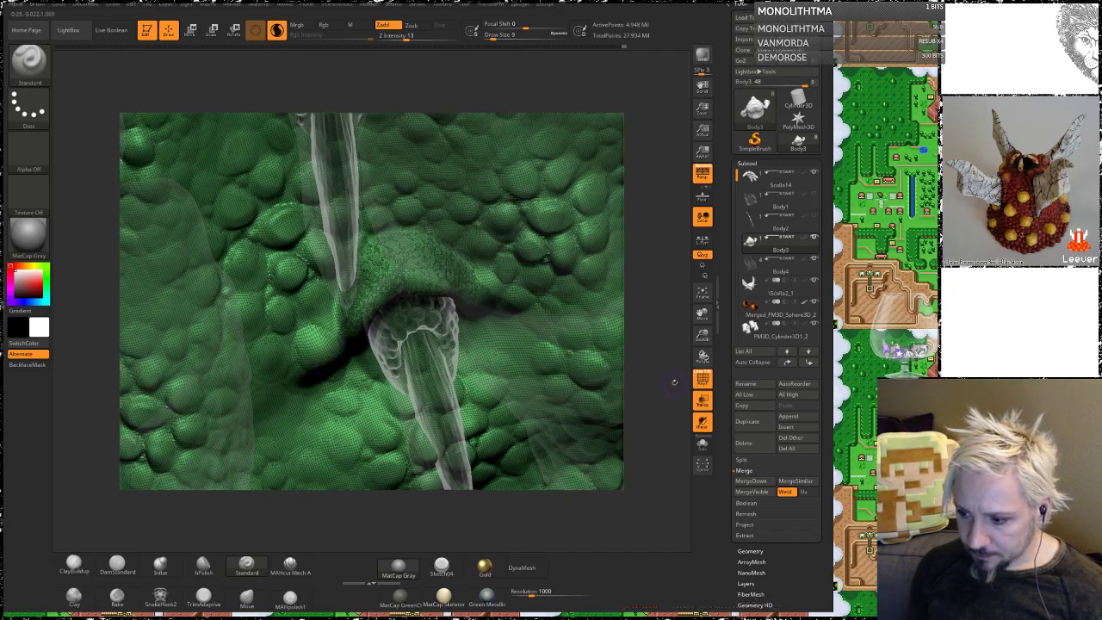
left_click(702, 379)
left_click(277, 31)
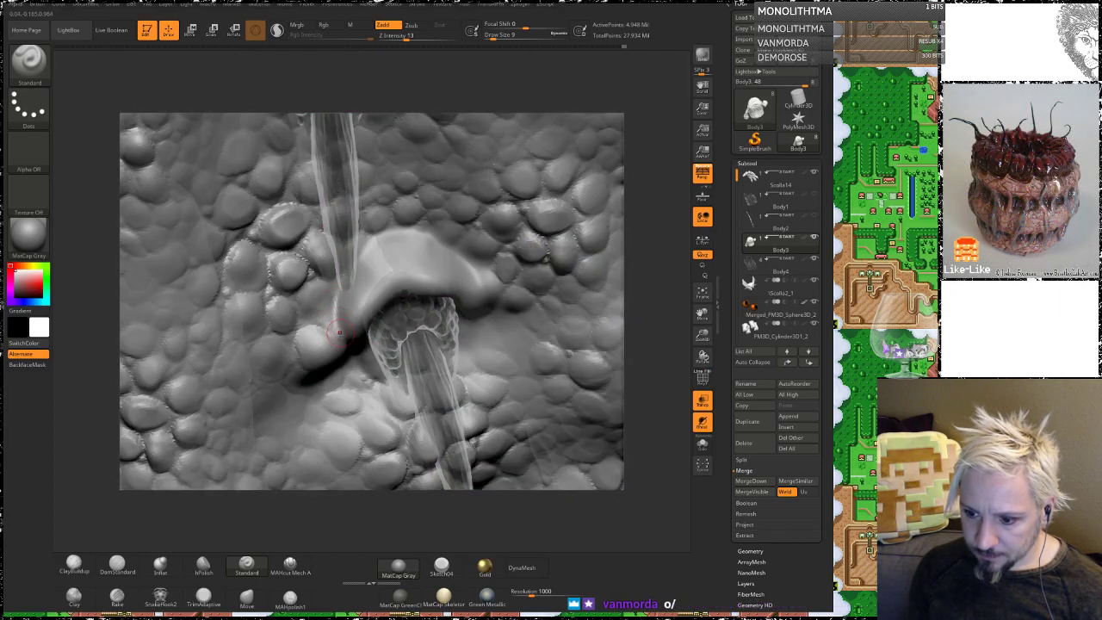
Step: Build up ribbed clay strokes across the fold over the lowest central spike using ClayBuildup at draw size 16
left_click(74, 565)
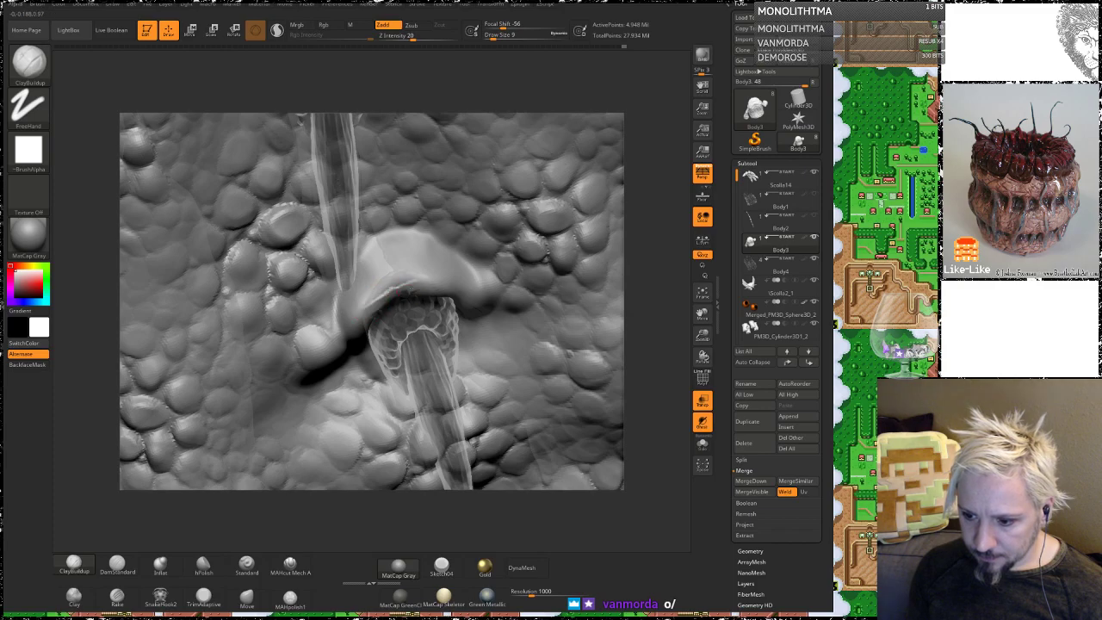
key("space")
left_click_drag(396, 298, 397, 299)
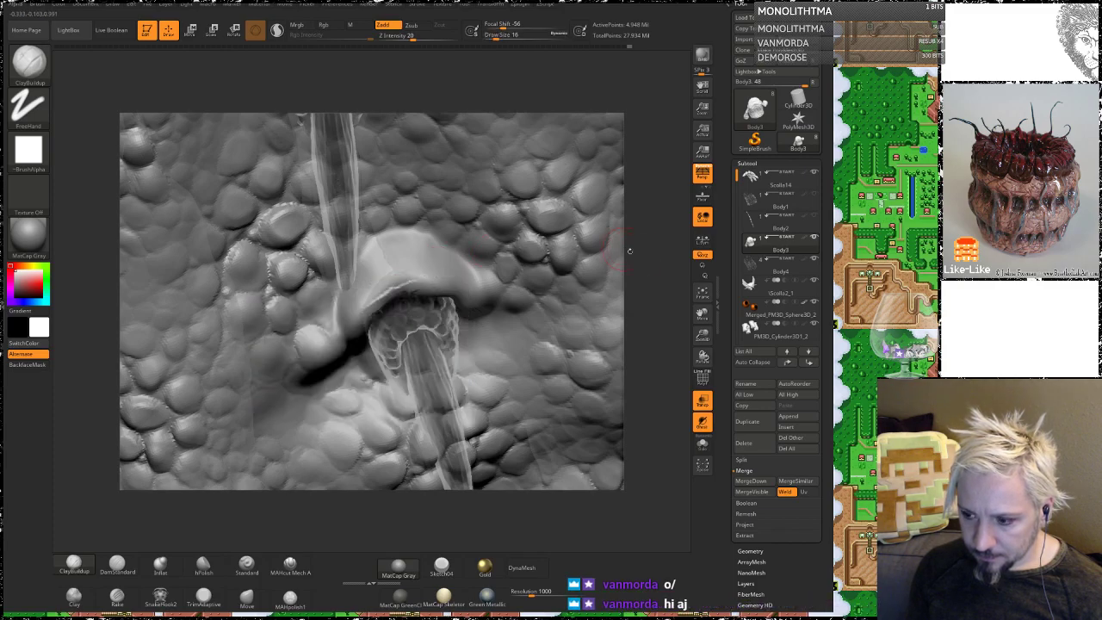
left_click_drag(515, 517, 508, 443)
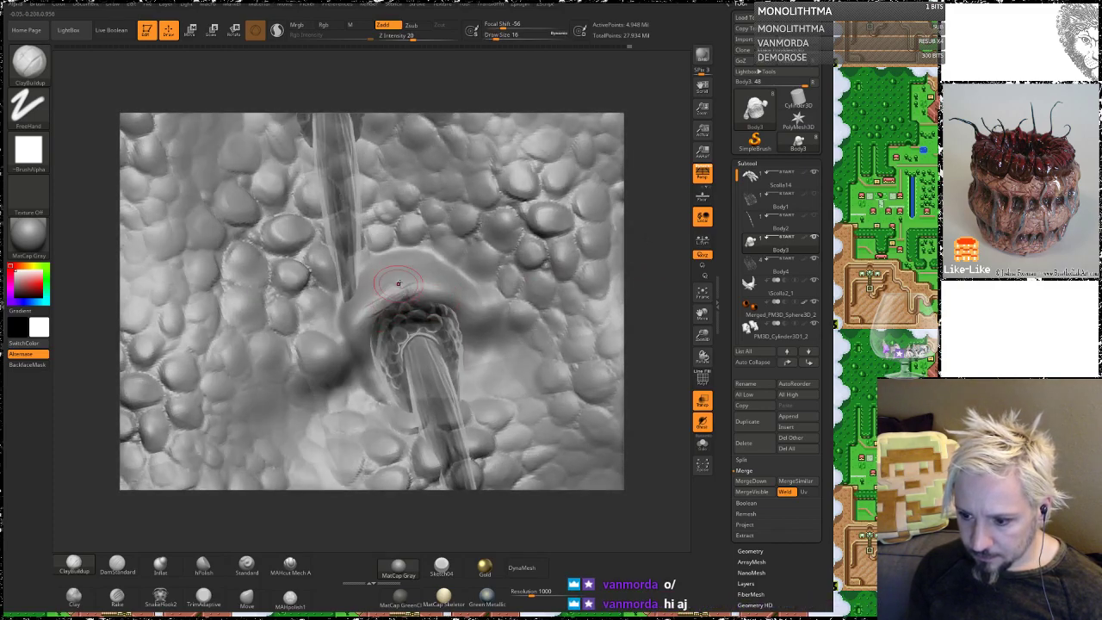
left_click_drag(443, 316, 484, 326)
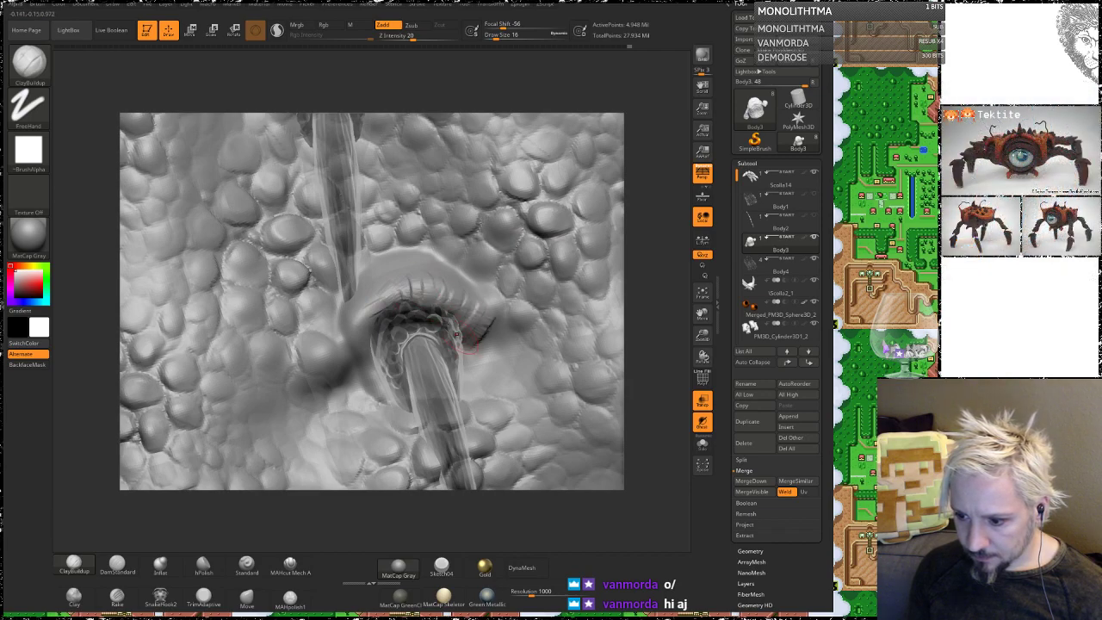
mouse_move(389, 293)
left_mouse_down()
mouse_move(369, 311)
mouse_move(349, 374)
left_mouse_up()
mouse_move(383, 294)
left_mouse_down()
mouse_move(424, 258)
mouse_move(456, 274)
mouse_move(517, 353)
left_mouse_up()
Step: Extend both ends of the ribbed fold into the surrounding scales with clay strokes and smooth the whole fold
left_click_drag(665, 284, 663, 258)
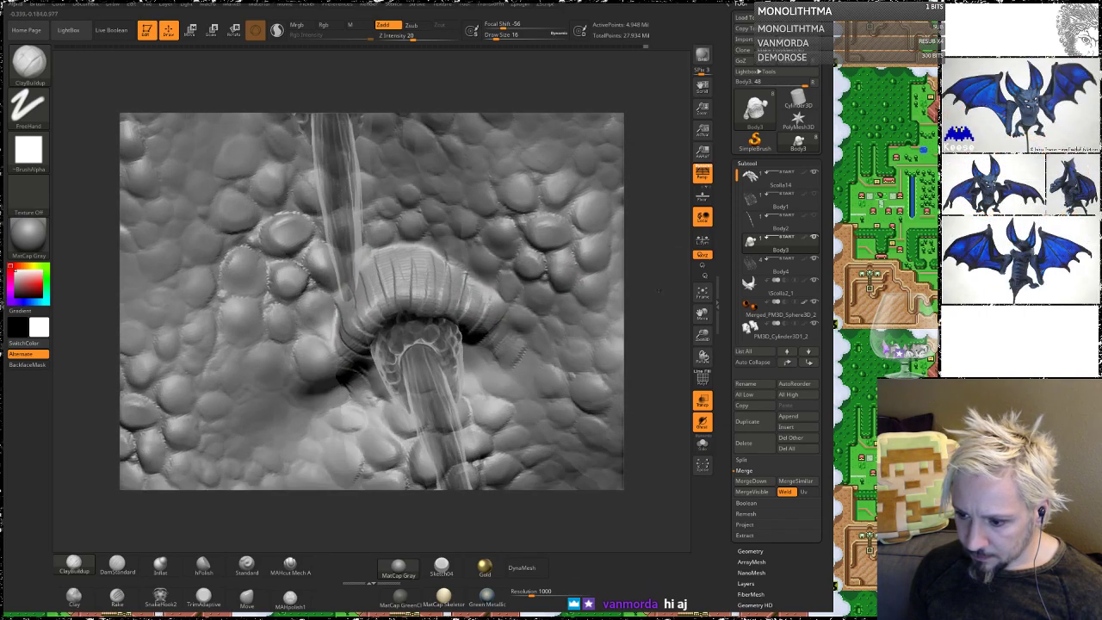
left_click_drag(496, 317, 506, 339)
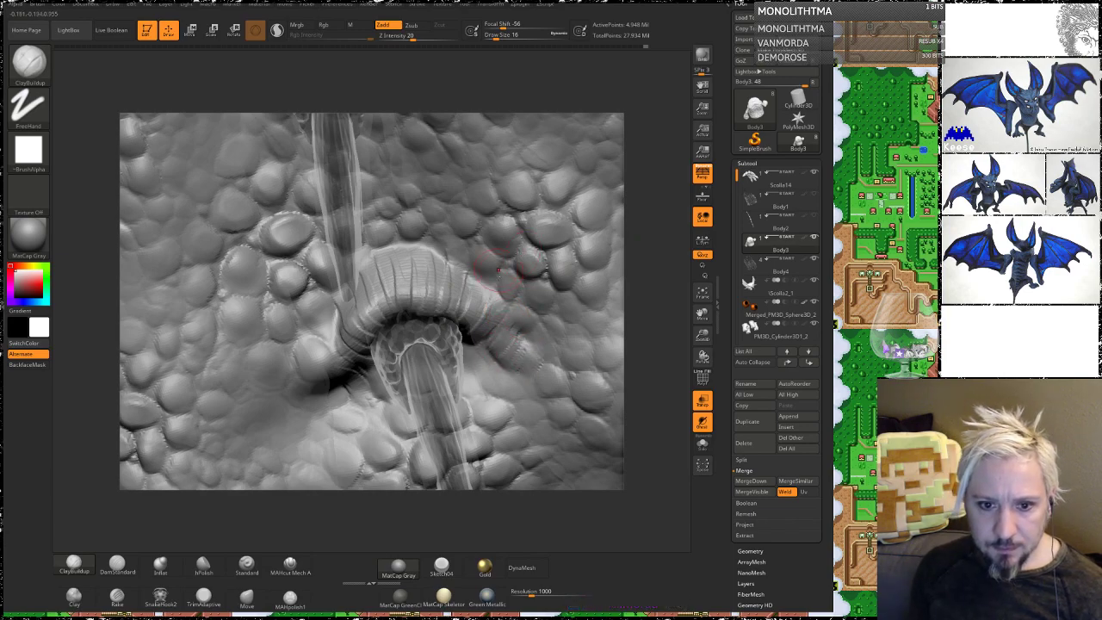
left_click_drag(666, 277, 676, 270)
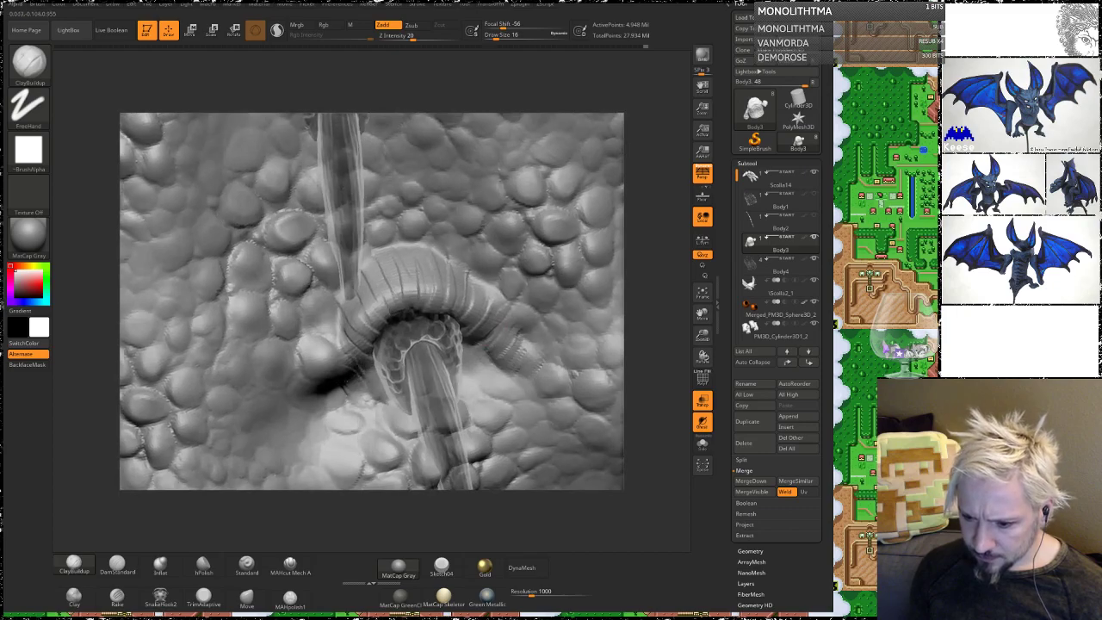
left_click_drag(342, 384, 318, 394)
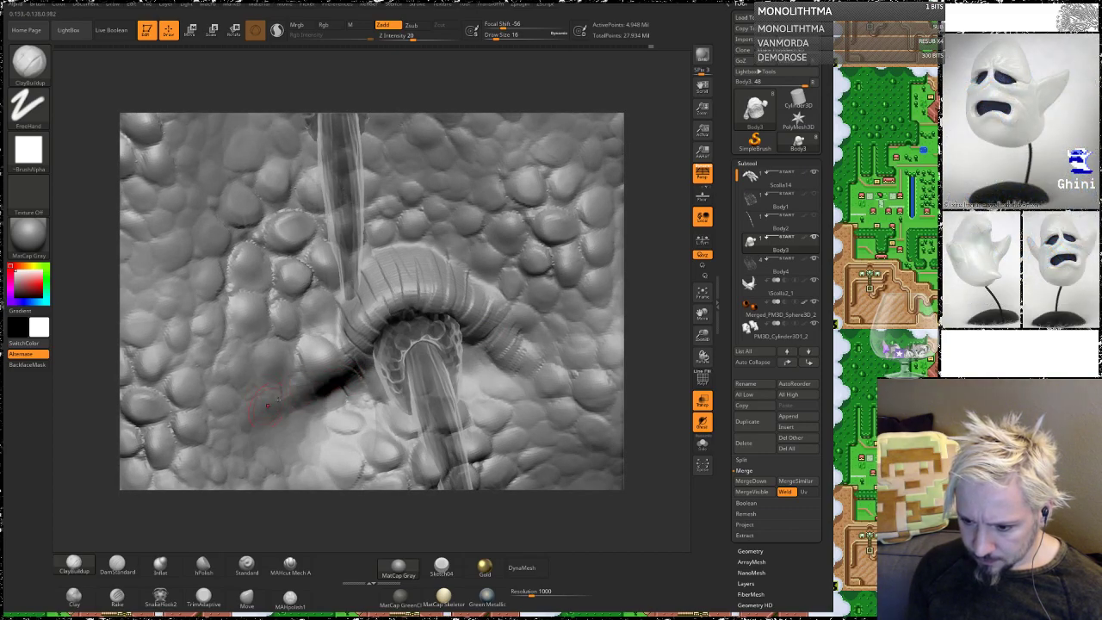
key("shift")
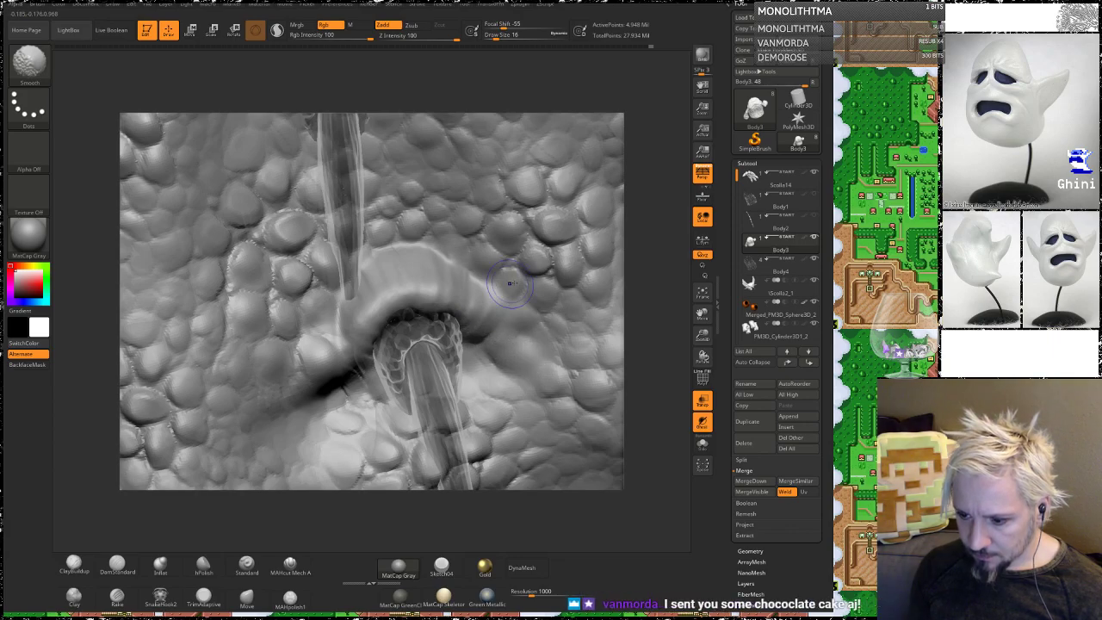
mouse_move(649, 297)
left_mouse_down("alt")
mouse_move(635, 287)
mouse_move(638, 240)
left_mouse_up("alt")
key("shift")
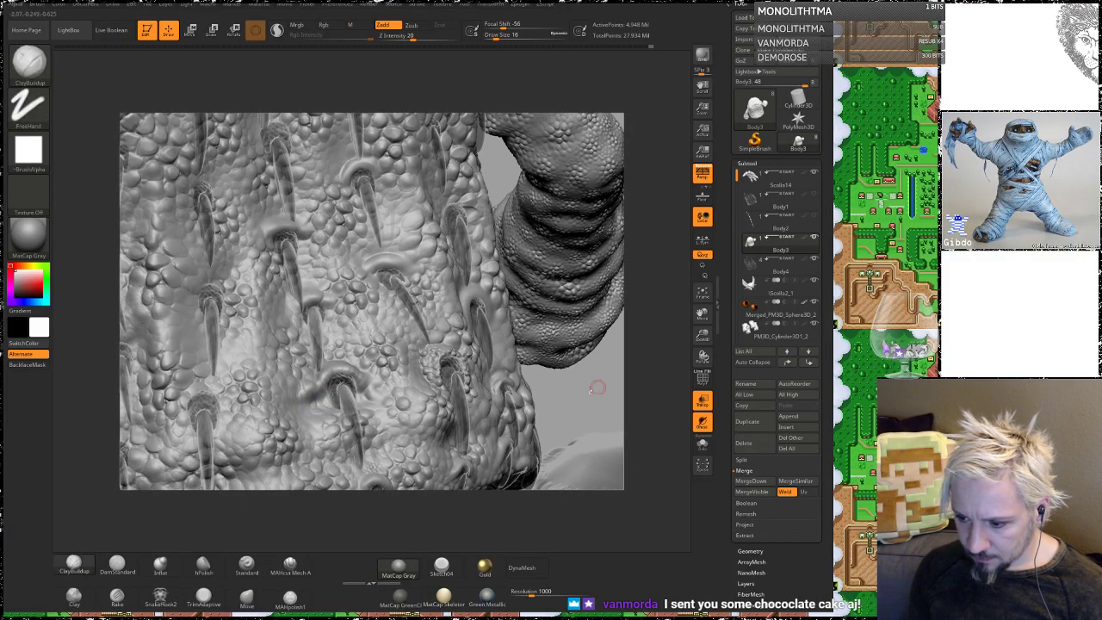
Step: Smooth the scales below the ribbed fold, around the tip of the lowest central spike and beside it
mouse_move(593, 386)
left_mouse_down()
mouse_move(551, 406)
mouse_move(625, 265)
mouse_move(606, 344)
mouse_move(611, 393)
mouse_move(636, 403)
mouse_move(550, 364)
left_mouse_up()
left_click_drag(636, 370, 615, 369)
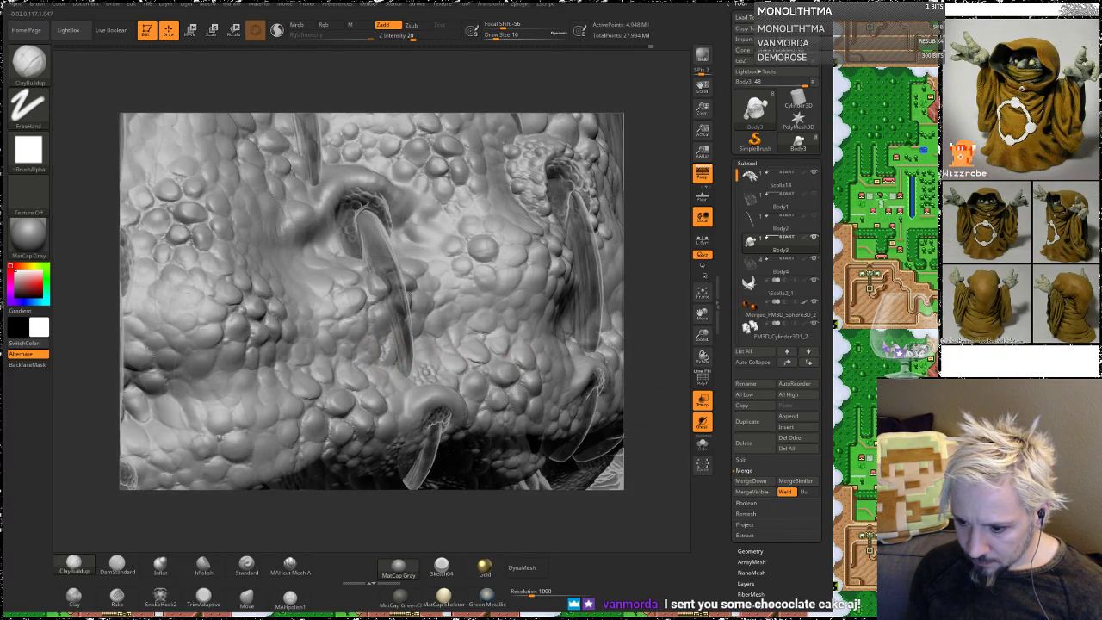
left_click_drag(399, 342, 389, 353, "shift")
left_click_drag(641, 361, 721, 354)
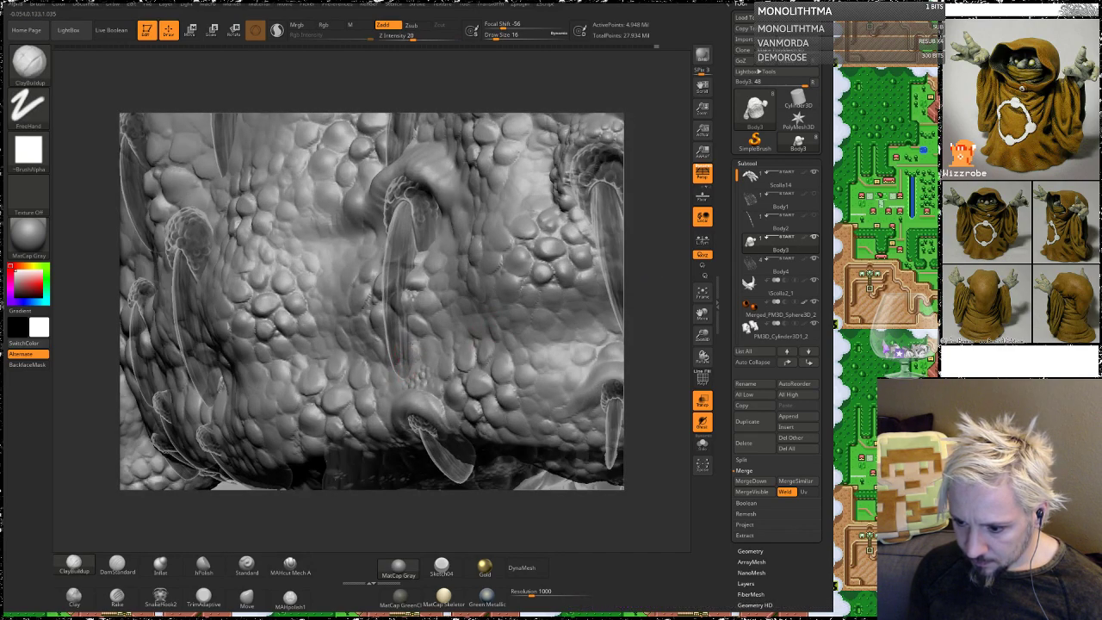
key("shift")
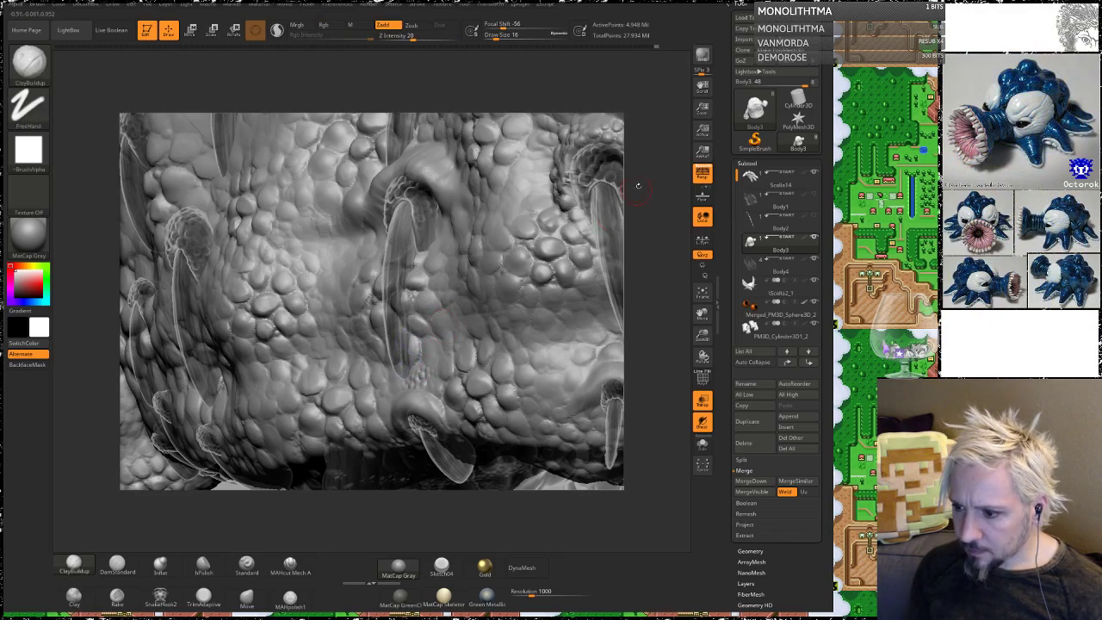
left_click_drag(637, 185, 656, 262)
mouse_move(490, 346)
left_mouse_down("shift")
mouse_move(513, 360)
mouse_move(496, 365)
left_mouse_up("shift")
left_click_drag(526, 408, 529, 374, "shift")
Step: Merge the beaded collar of the socket beside the lowest central spike into a raised hood with ClayBuildup strokes and smooth it
mouse_move(642, 312)
left_mouse_down()
mouse_move(637, 220)
mouse_move(677, 244)
left_mouse_up()
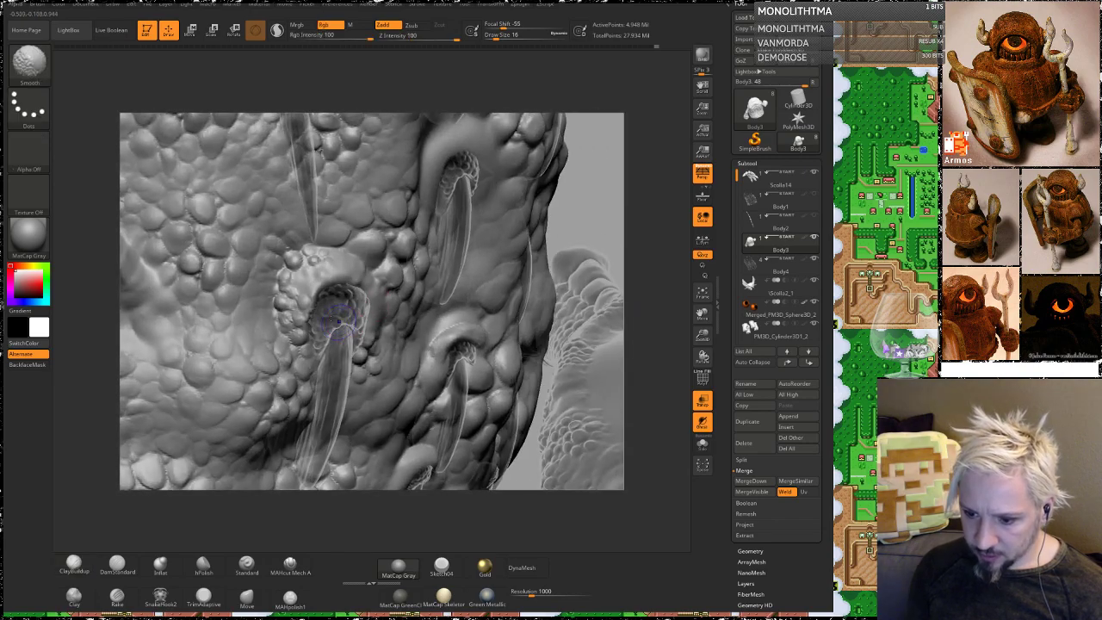
mouse_move(310, 289)
left_mouse_down("shift")
mouse_move(299, 323)
mouse_move(303, 259)
mouse_move(291, 259)
mouse_move(303, 278)
left_mouse_up("shift")
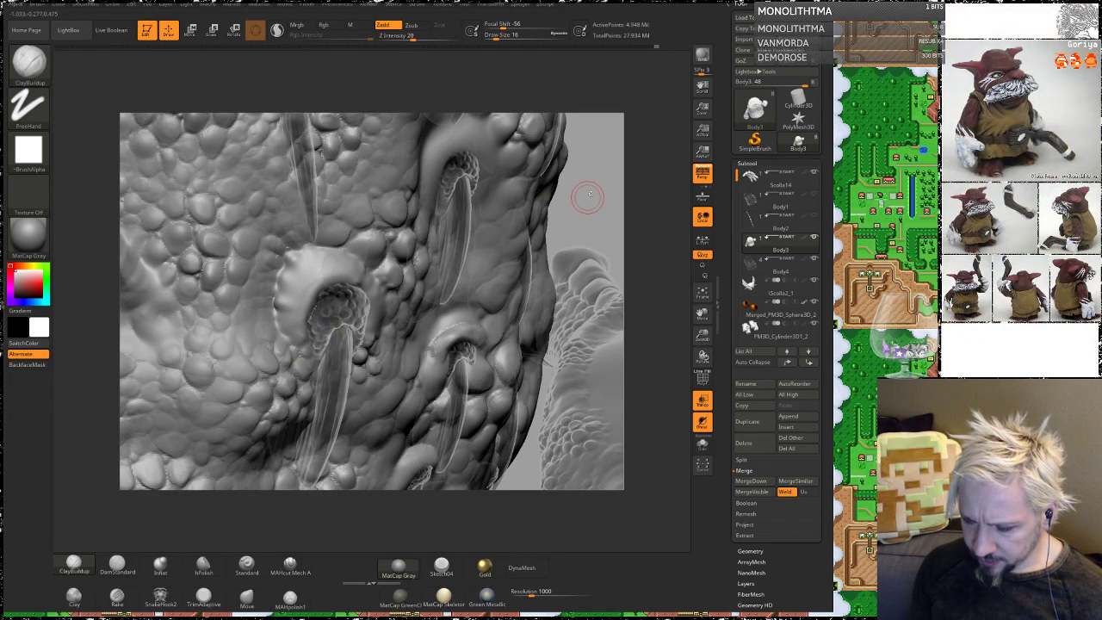
left_click_drag(590, 197, 656, 204)
key("shift")
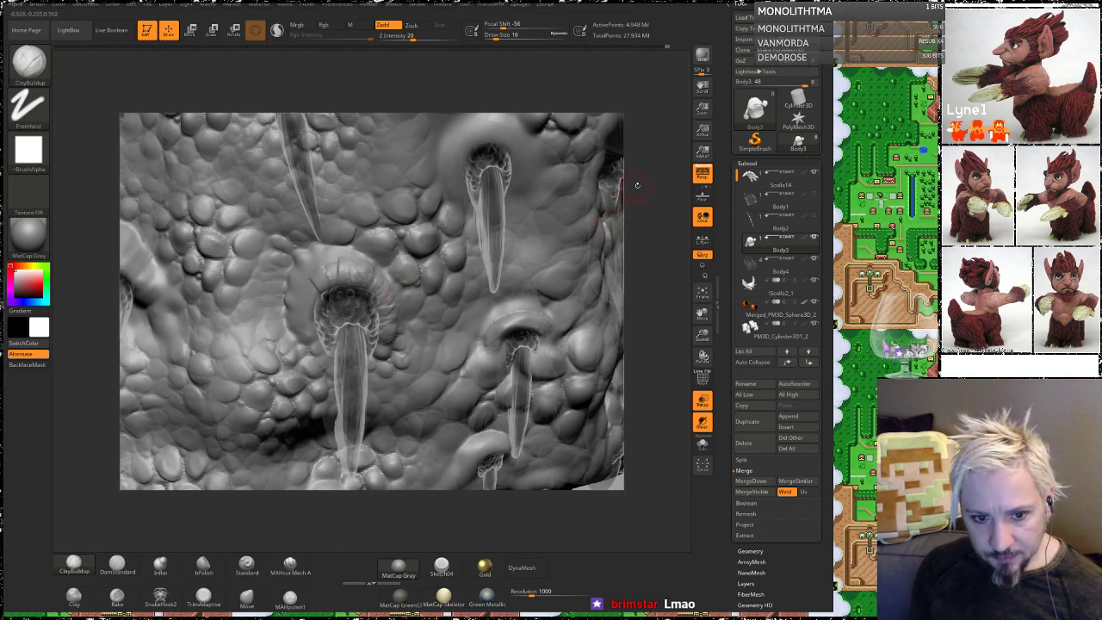
mouse_move(645, 198)
left_mouse_down()
mouse_move(592, 204)
mouse_move(599, 198)
left_mouse_up()
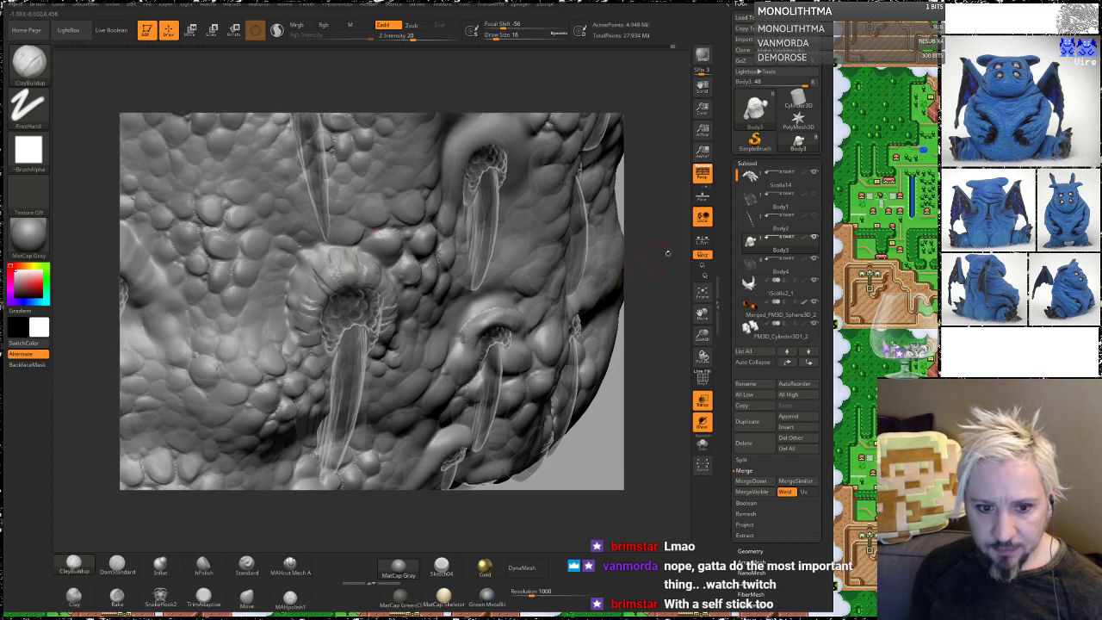
left_click_drag(688, 246, 678, 291)
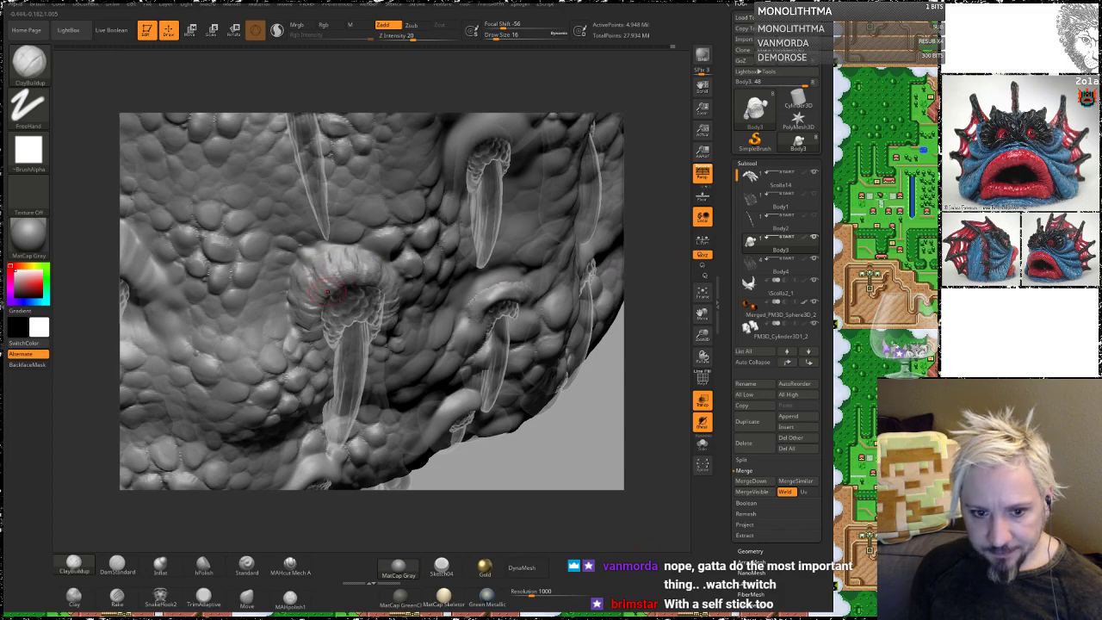
key("shift")
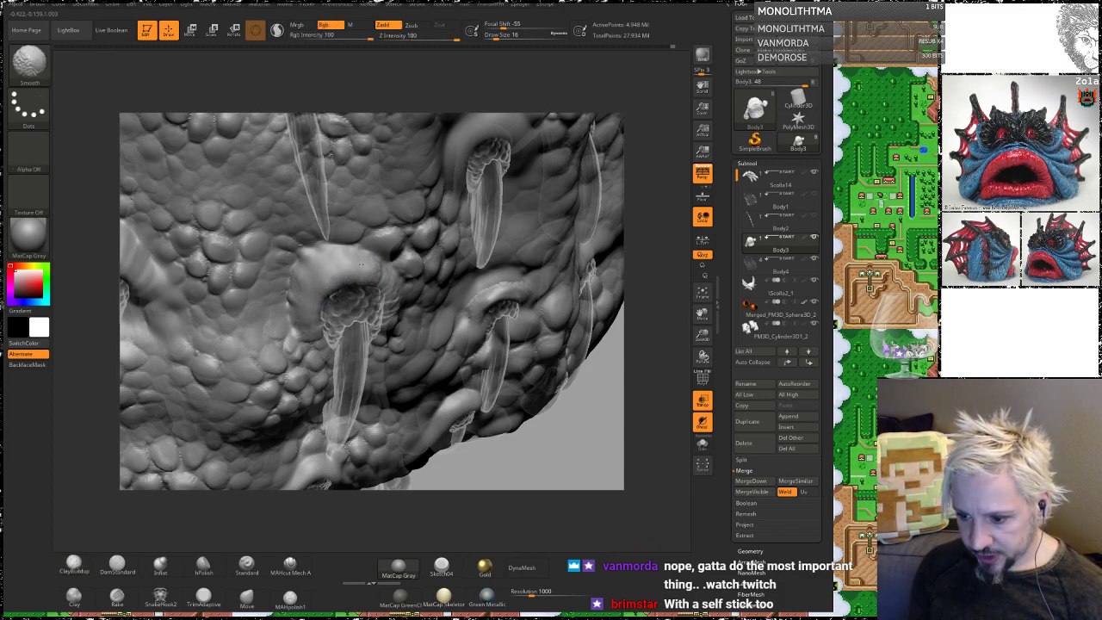
Step: Build up short clay strokes along the hood's inner rim around the socket opening and smooth them into the fold
mouse_move(576, 447)
left_mouse_down()
mouse_move(413, 435)
mouse_move(472, 437)
mouse_move(361, 400)
mouse_move(396, 405)
mouse_move(291, 351)
mouse_move(327, 355)
left_mouse_up()
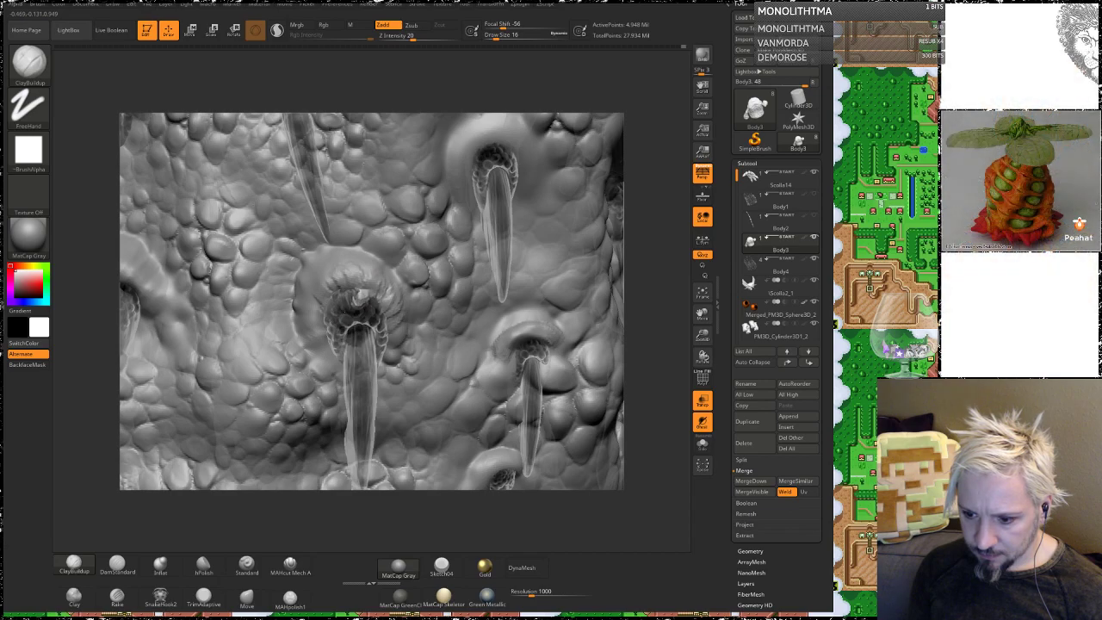
key("shift")
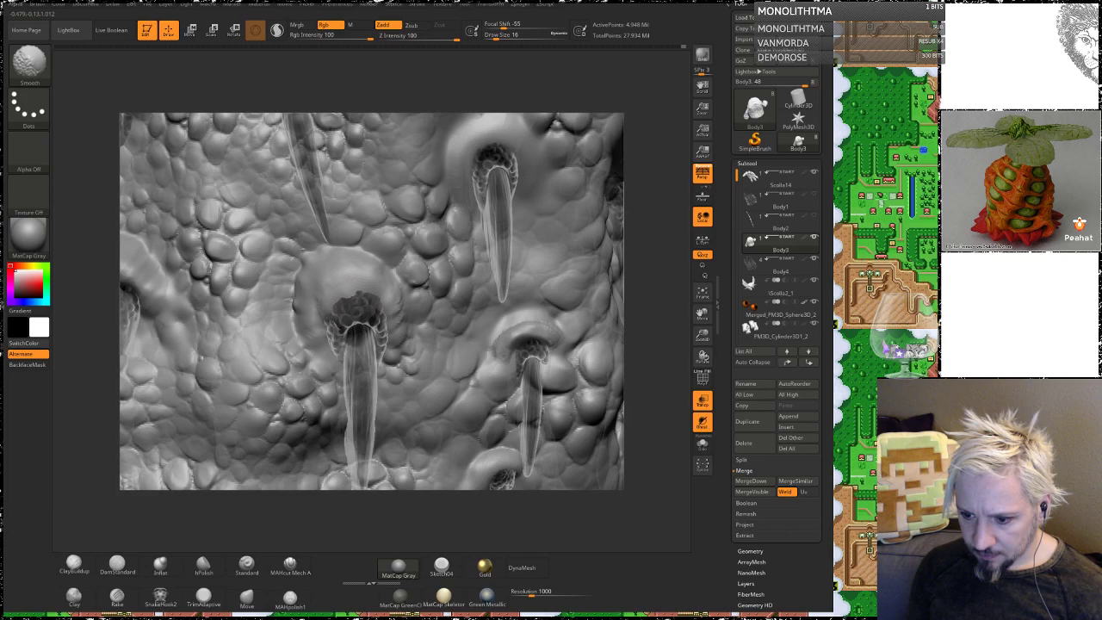
left_click_drag(643, 205, 620, 217)
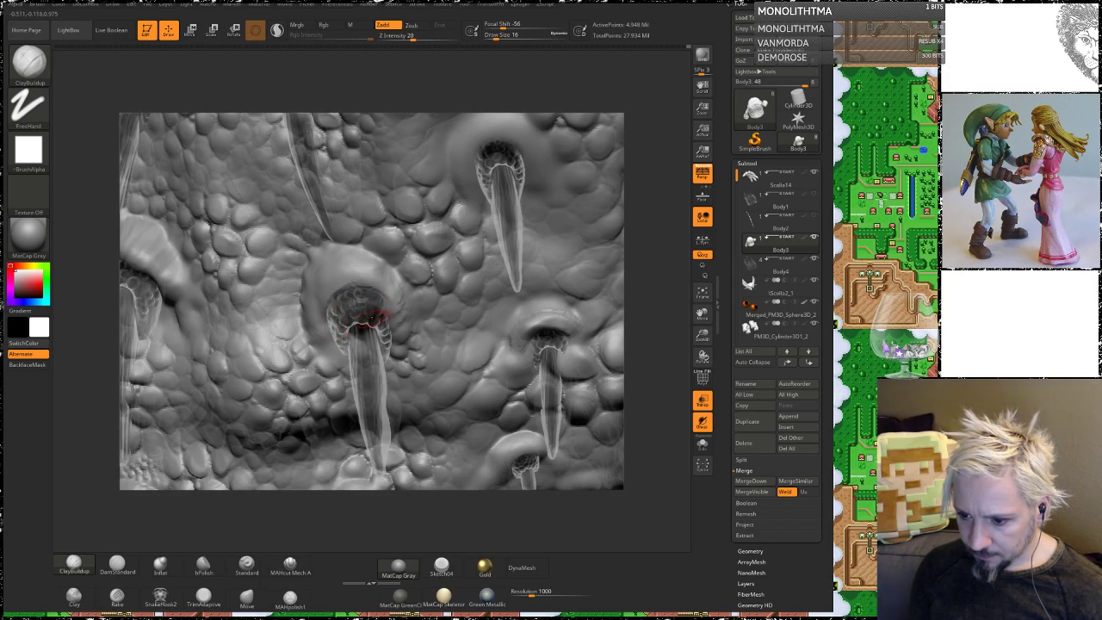
mouse_move(372, 316)
left_mouse_down("shift")
mouse_move(355, 298)
mouse_move(381, 295)
left_mouse_up("shift")
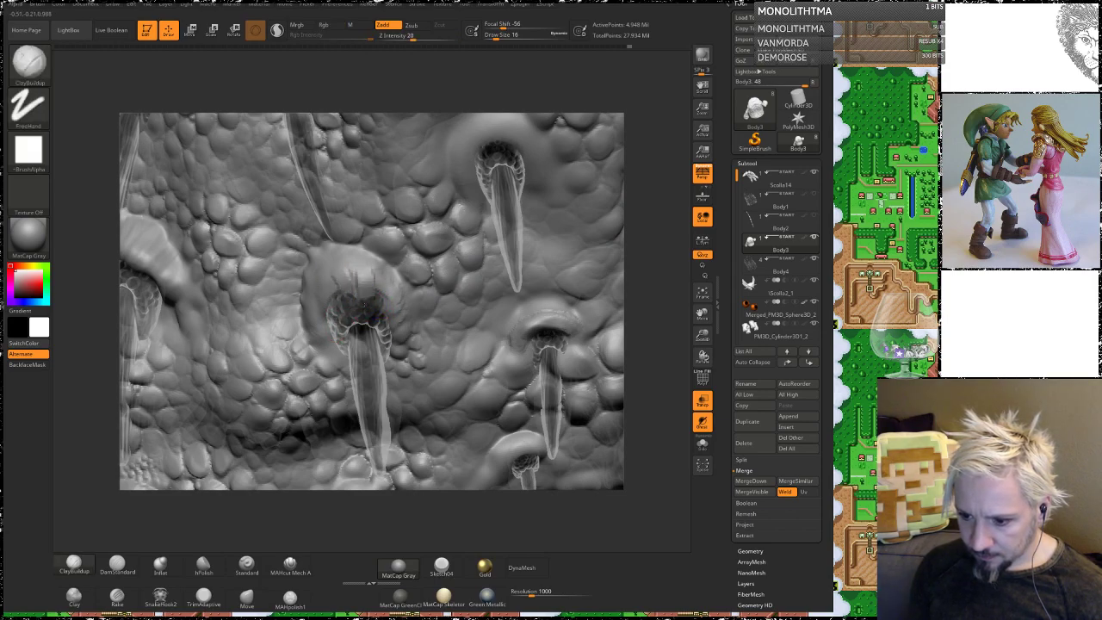
left_click_drag(642, 243, 320, 297)
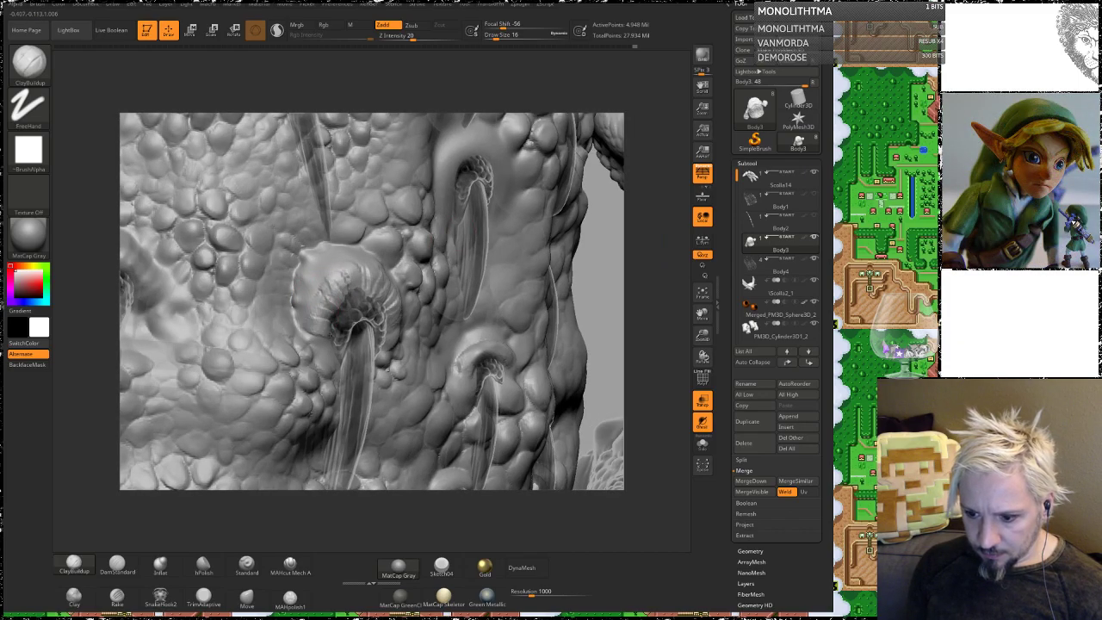
key("shift")
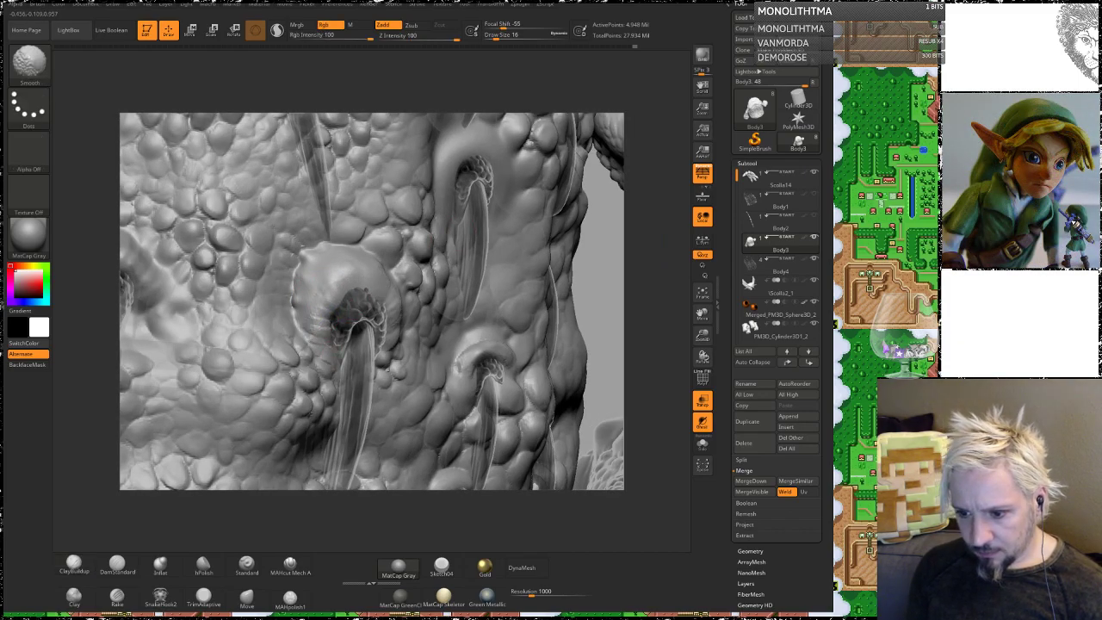
Step: Cover the beaded arch over the higher spike with a ClayBuildup fold at draw size 31 and smooth it
mouse_move(605, 298)
left_mouse_down("alt")
mouse_move(601, 274)
mouse_move(592, 312)
mouse_move(564, 297)
mouse_move(601, 313)
mouse_move(511, 307)
left_mouse_up("alt")
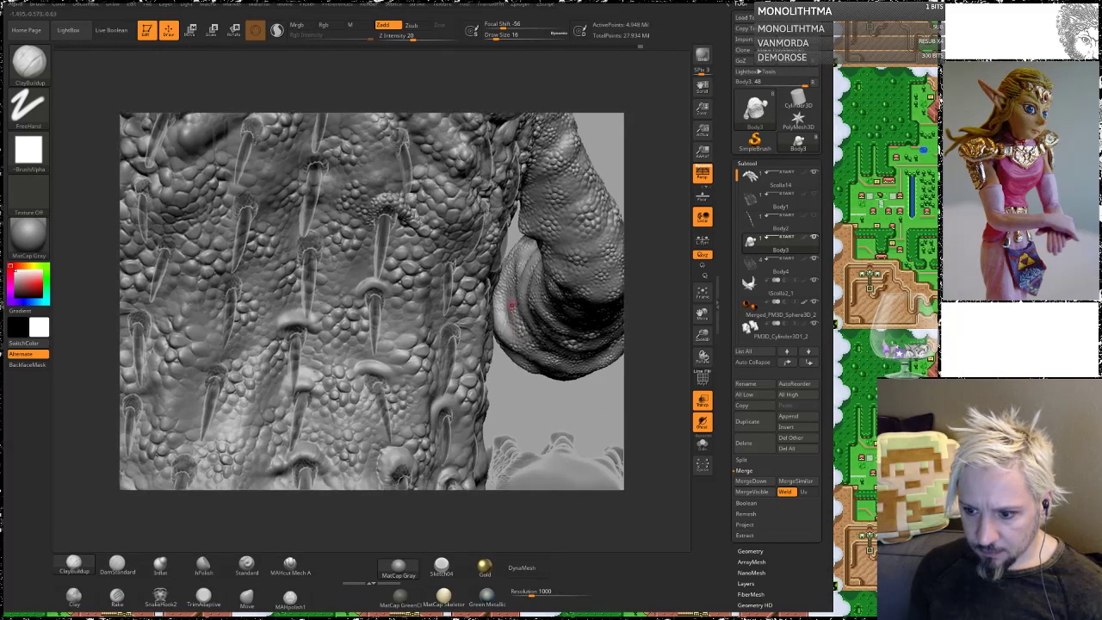
left_click_drag(628, 143, 592, 113)
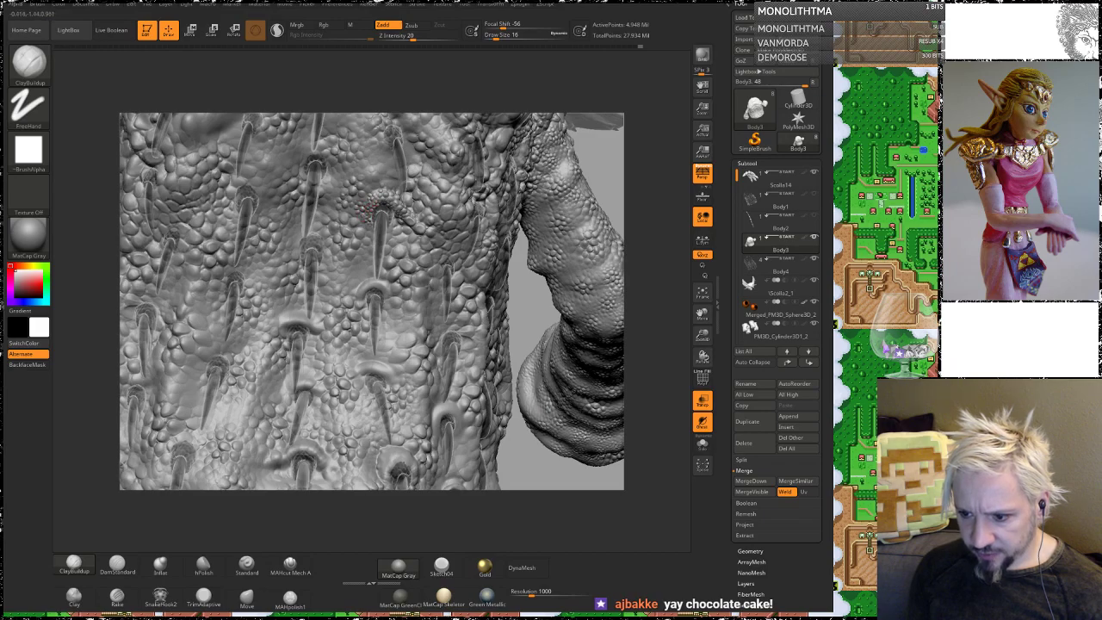
mouse_move(614, 182)
left_mouse_down("alt")
mouse_move(665, 168)
mouse_move(630, 379)
mouse_move(619, 348)
left_mouse_up("alt")
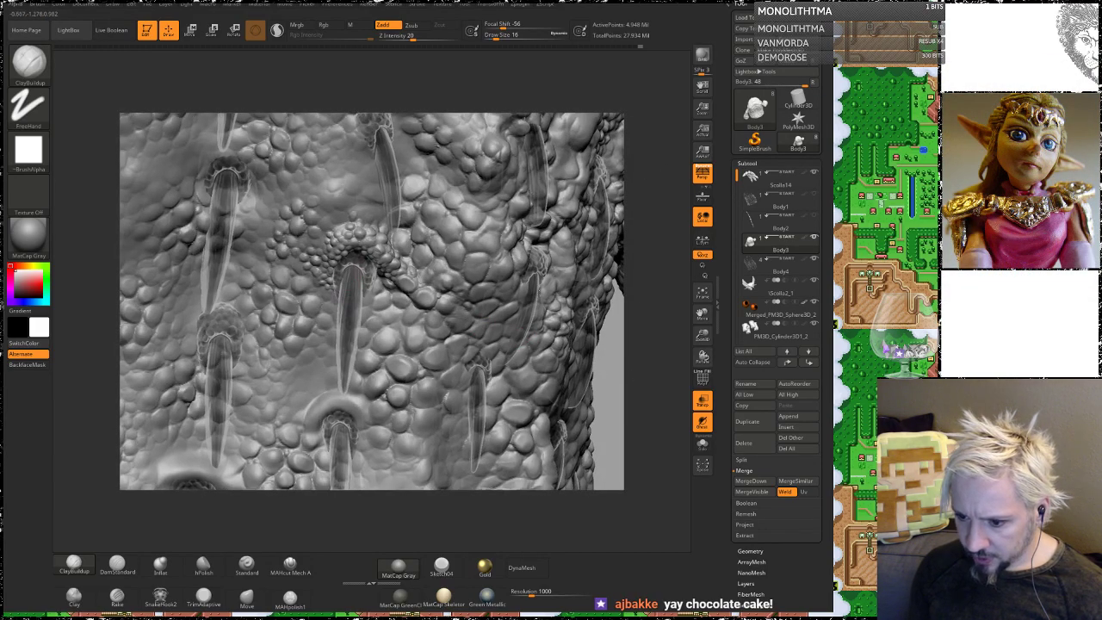
left_click(702, 400)
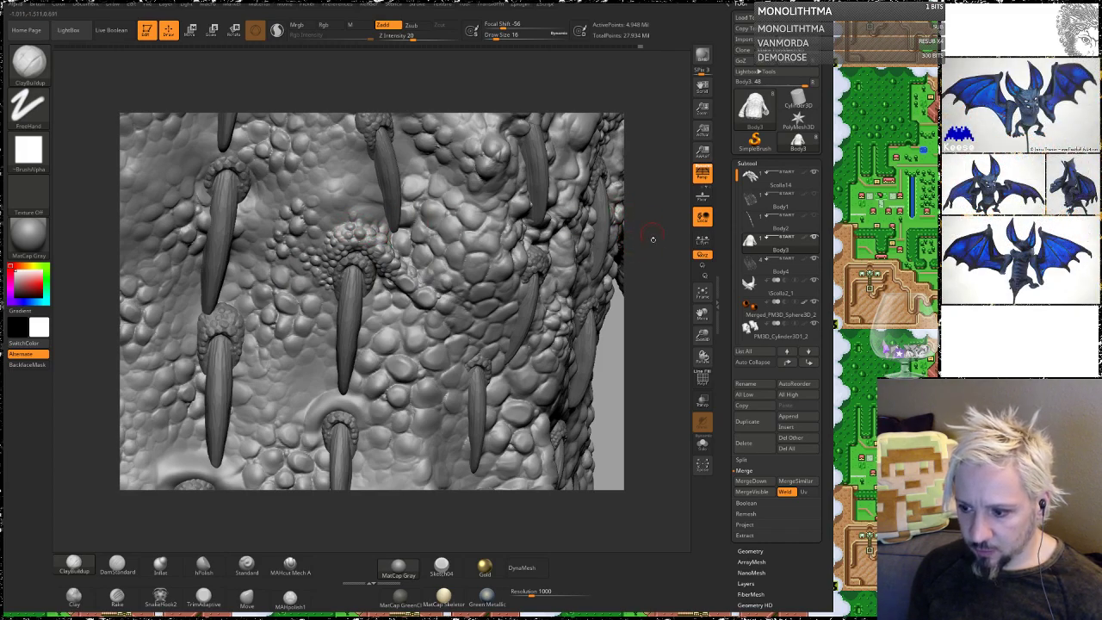
mouse_move(654, 357)
left_mouse_down()
mouse_move(631, 355)
mouse_move(659, 361)
left_mouse_up()
key("space")
mouse_move(366, 272)
left_mouse_down()
mouse_move(328, 268)
mouse_move(366, 237)
left_mouse_up()
left_click(702, 401)
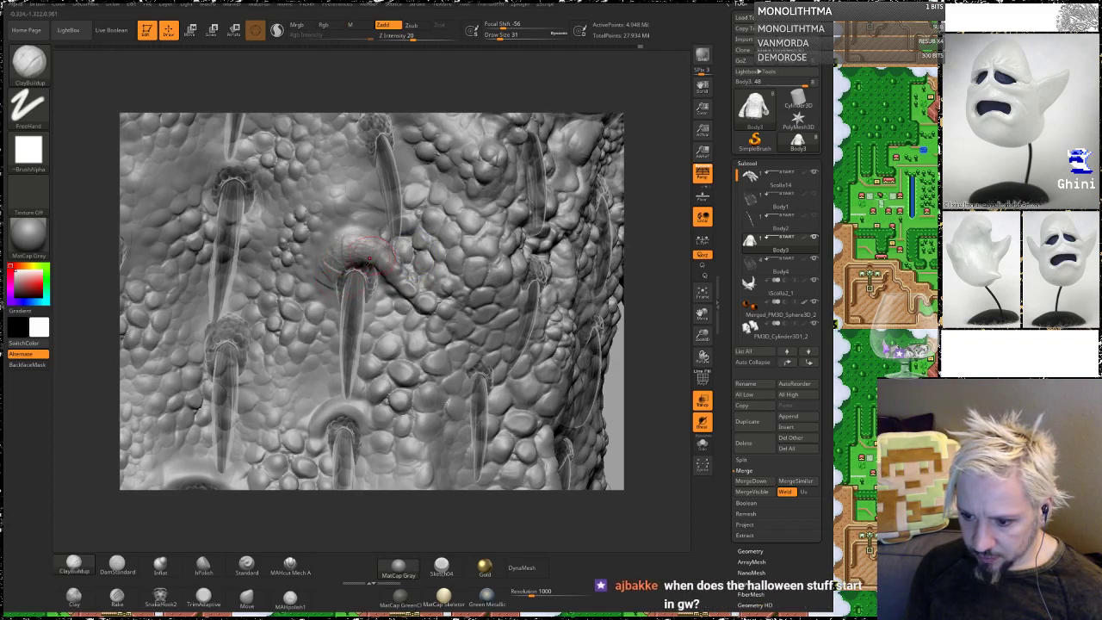
key("shift")
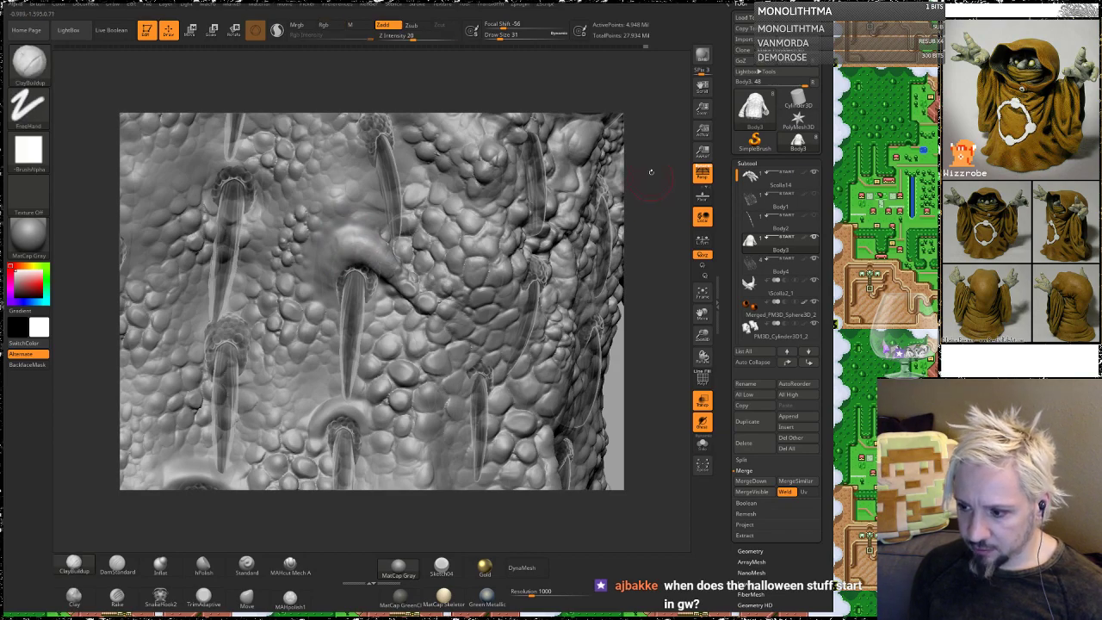
Step: Build a long curved clay fold over the next spike socket up the body, extending it into the neighbouring lumps, and smooth it
left_click_drag(651, 172, 657, 365, "alt")
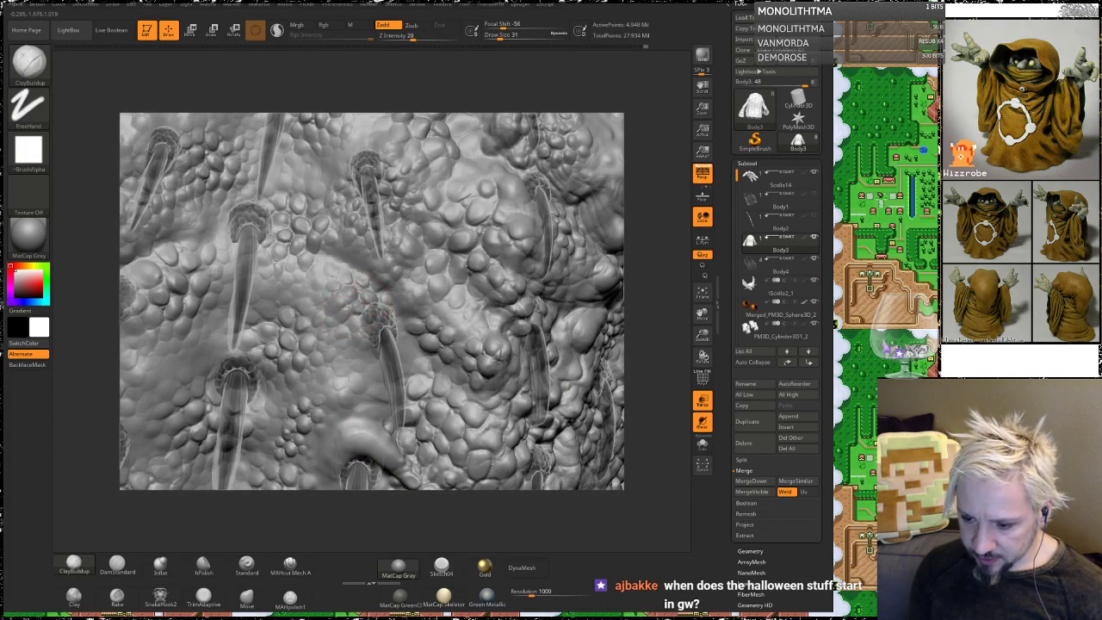
mouse_move(369, 311)
left_mouse_down()
mouse_move(408, 317)
mouse_move(344, 342)
mouse_move(388, 306)
mouse_move(434, 312)
mouse_move(461, 342)
mouse_move(363, 311)
mouse_move(435, 323)
left_mouse_up()
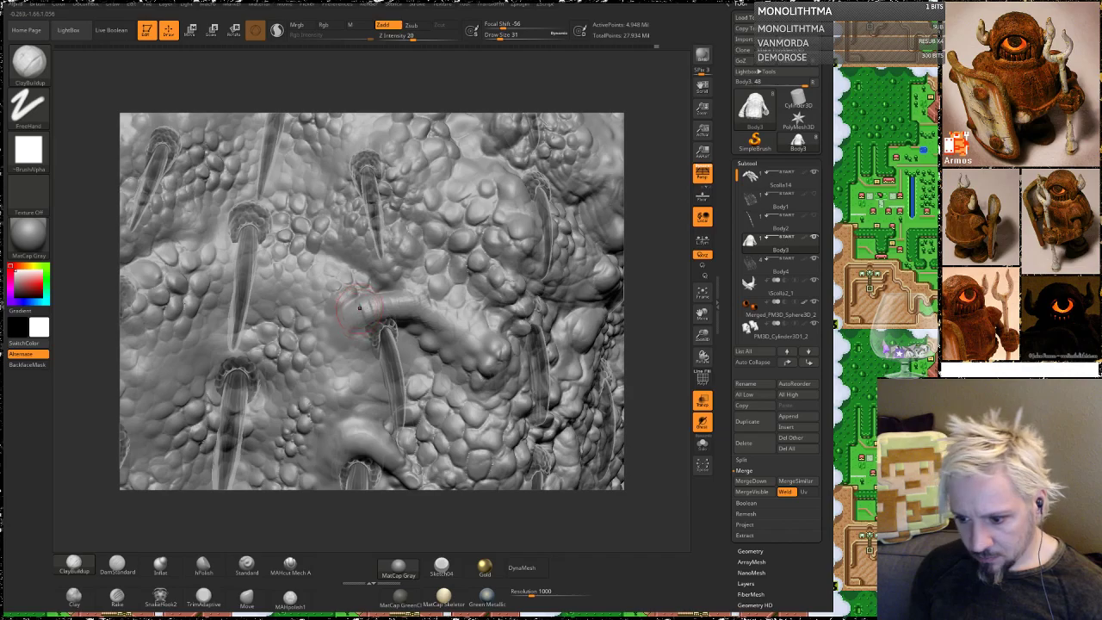
key("shift")
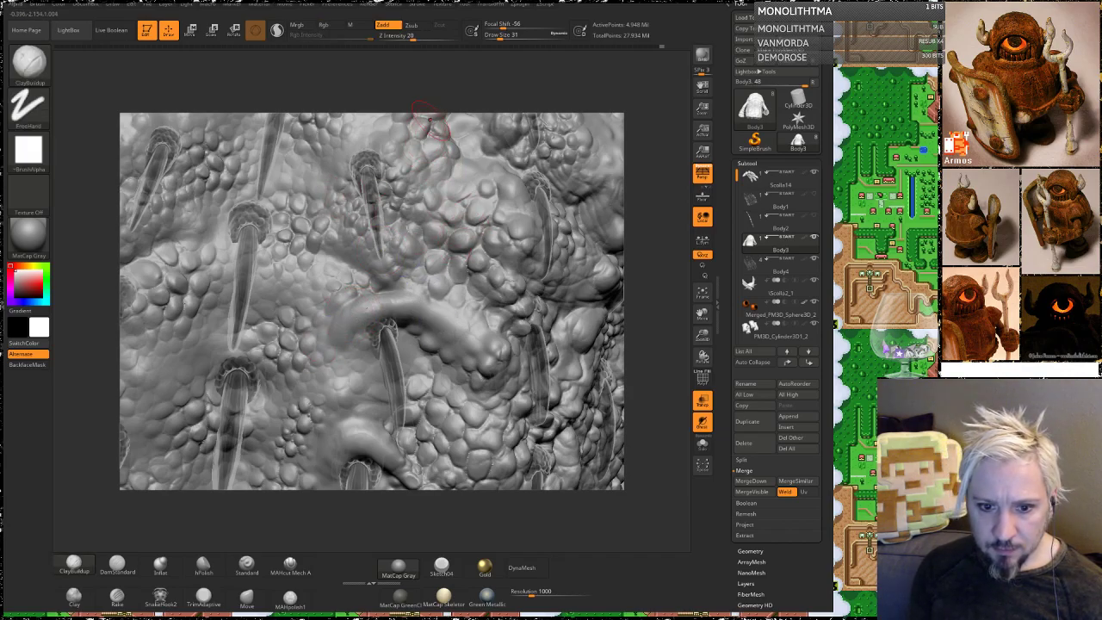
left_click_drag(446, 91, 403, 81)
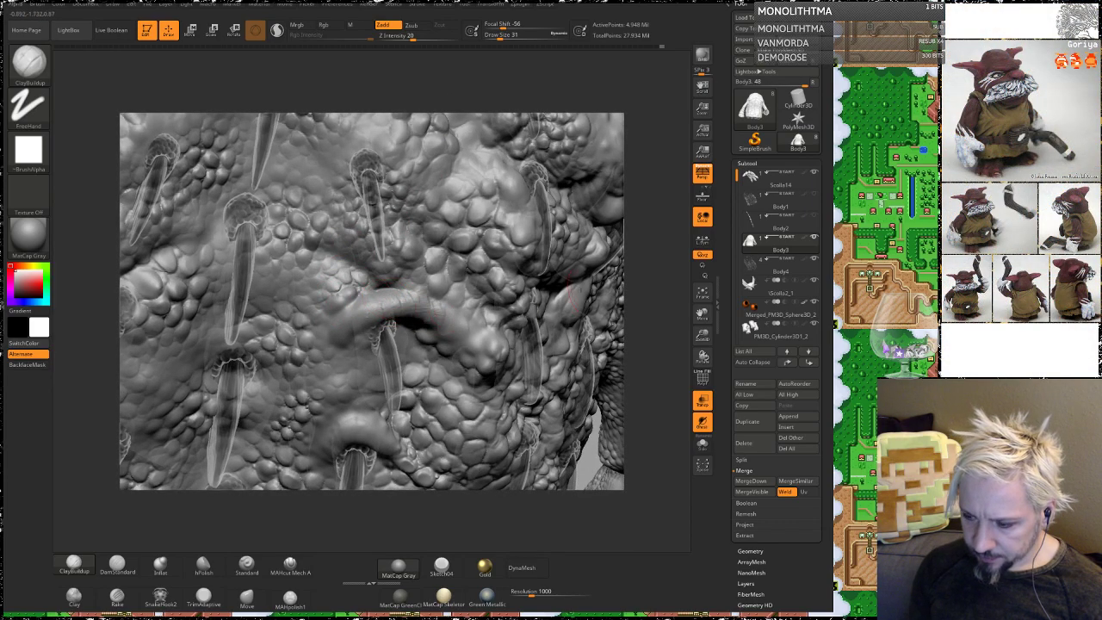
left_click_drag(633, 274, 660, 283)
mouse_move(422, 306)
left_mouse_down("shift")
mouse_move(389, 315)
mouse_move(411, 302)
left_mouse_up("shift")
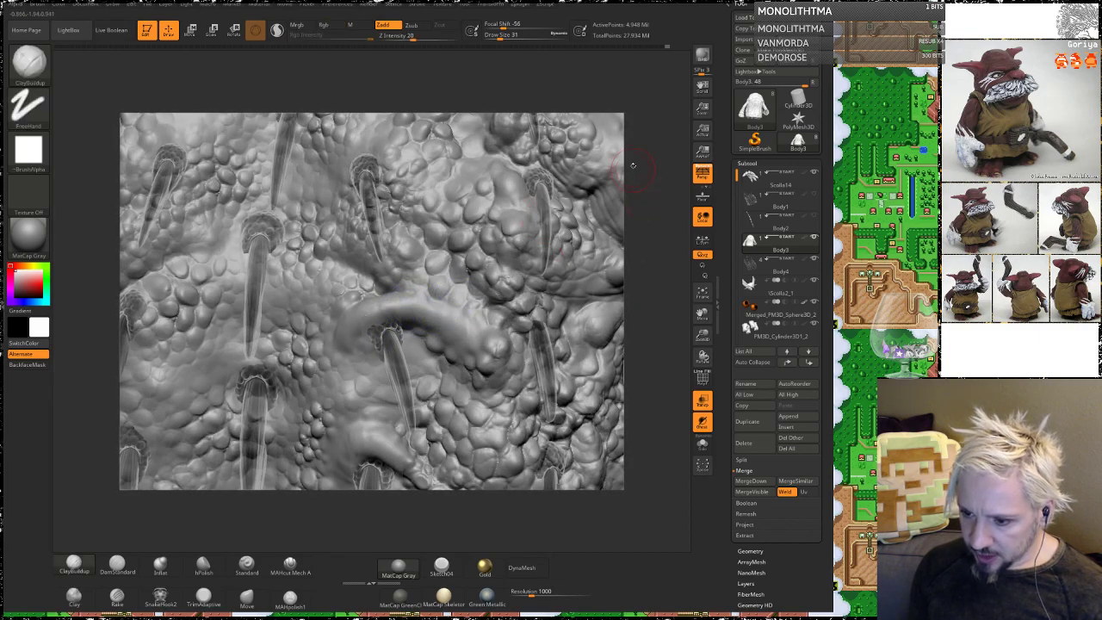
Step: Build up a rounded hood of clay strokes around the spike socket above the long curved fold and smooth it
mouse_move(633, 166)
left_mouse_down("alt")
mouse_move(633, 289)
mouse_move(644, 318)
left_mouse_up("alt")
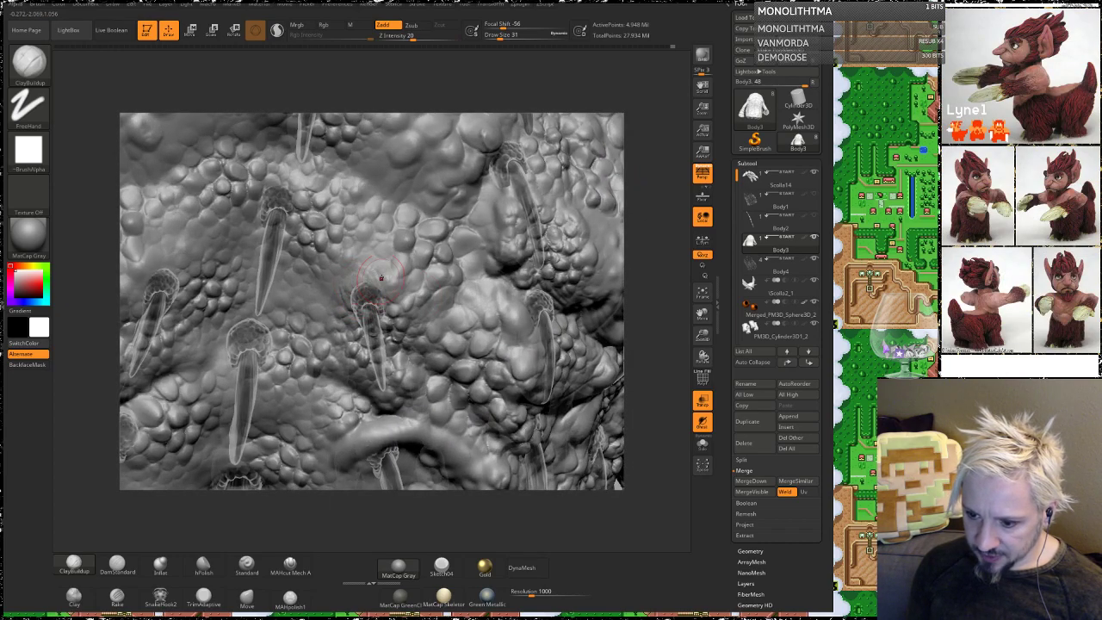
left_click_drag(652, 279, 362, 297)
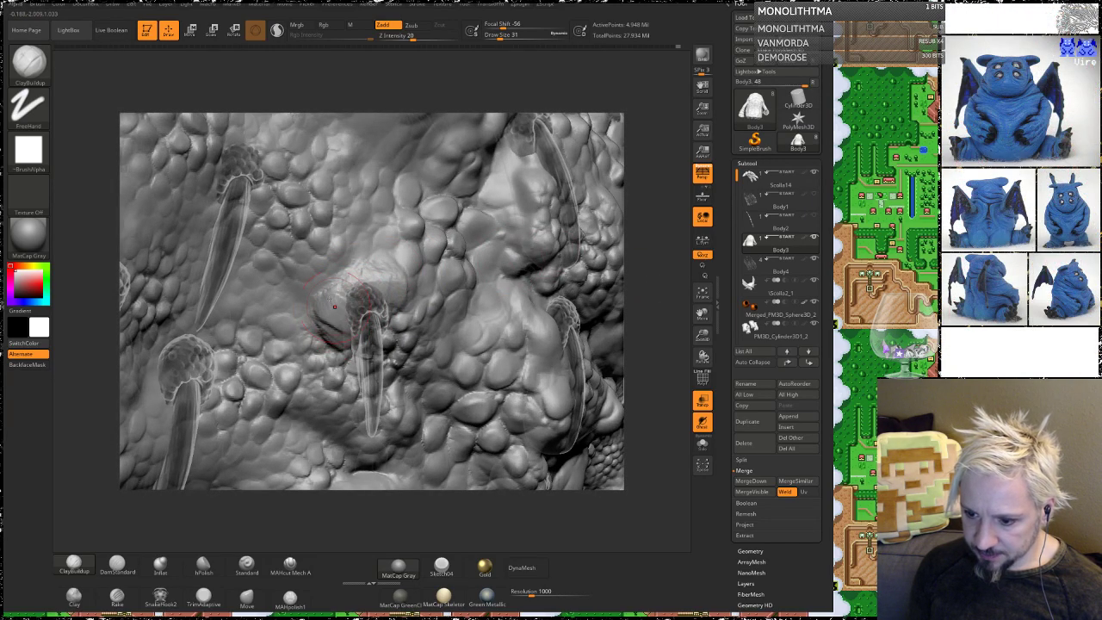
left_click_drag(334, 307, 351, 311)
mouse_move(341, 265)
left_mouse_down()
mouse_move(354, 293)
mouse_move(368, 291)
left_mouse_up()
mouse_move(396, 271)
left_mouse_down()
mouse_move(379, 295)
mouse_move(385, 305)
left_mouse_up()
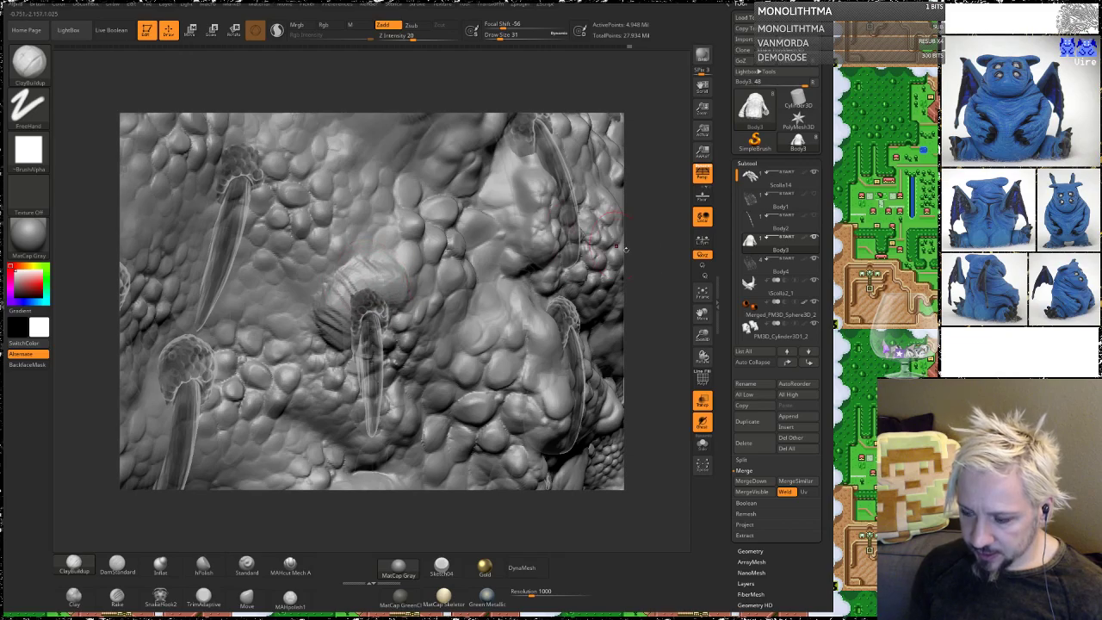
left_click_drag(657, 249, 314, 306)
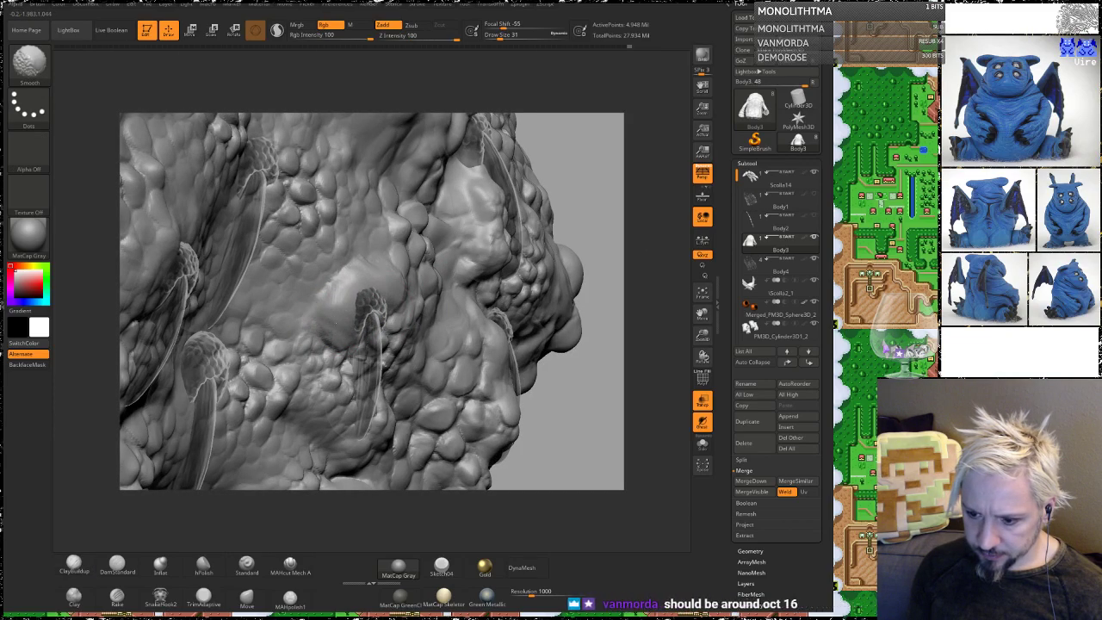
mouse_move(331, 351)
left_mouse_down("shift")
mouse_move(315, 328)
mouse_move(333, 304)
left_mouse_up("shift")
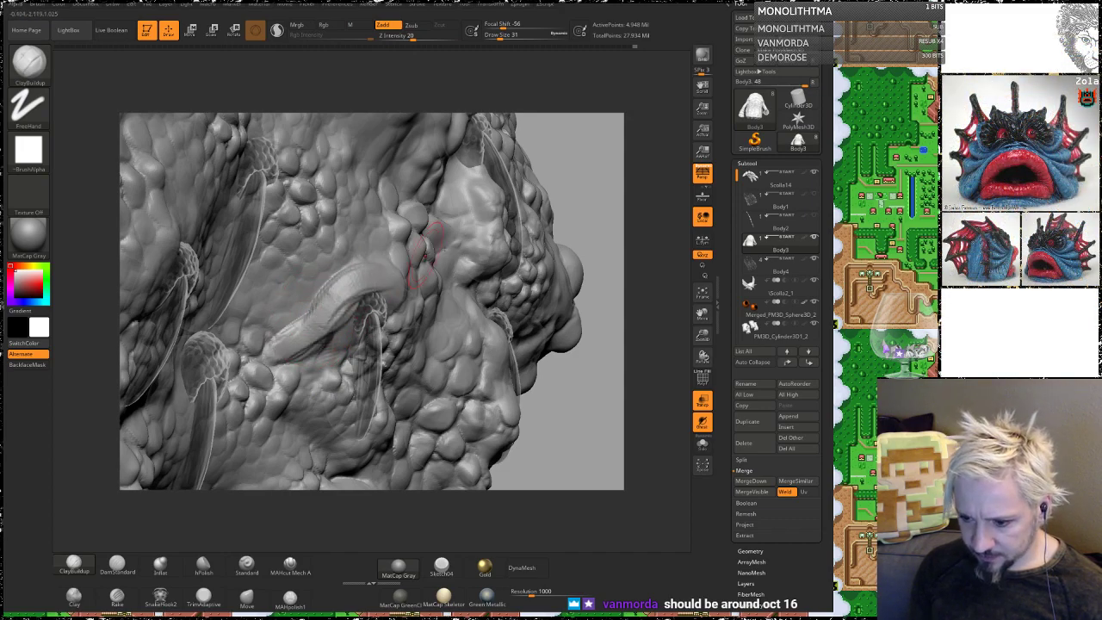
Step: Shape the hood into an arched fold running into the scales on both sides and smooth its crest and ends
mouse_move(585, 172)
left_mouse_down()
mouse_move(409, 249)
mouse_move(426, 293)
mouse_move(475, 285)
mouse_move(390, 282)
mouse_move(308, 318)
left_mouse_up()
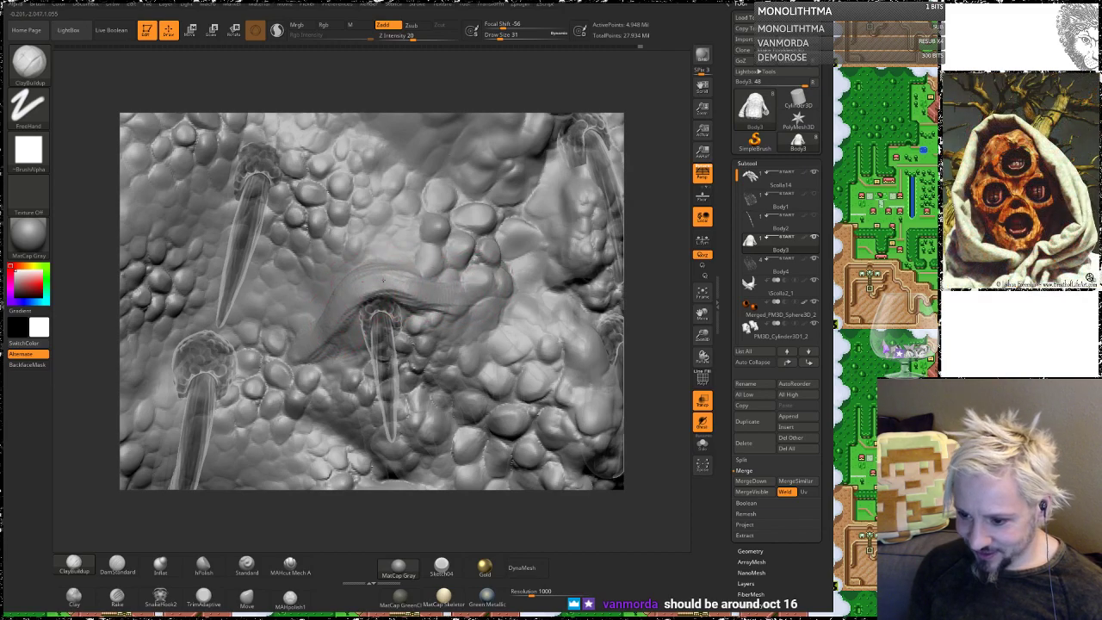
key("shift")
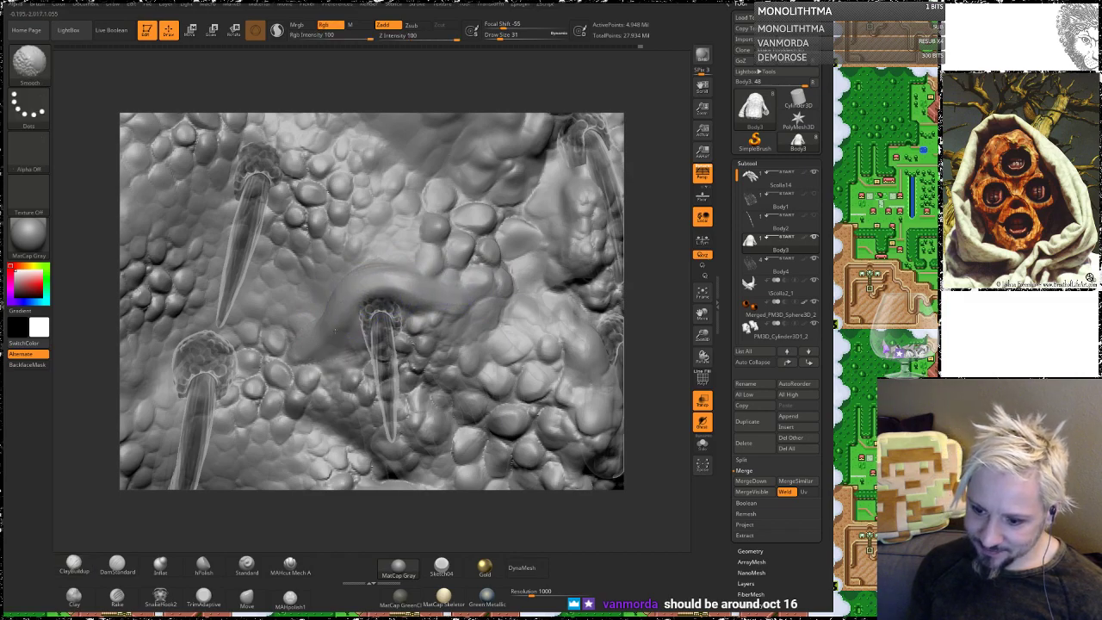
mouse_move(636, 211)
left_mouse_down()
mouse_move(551, 228)
mouse_move(559, 267)
left_mouse_up()
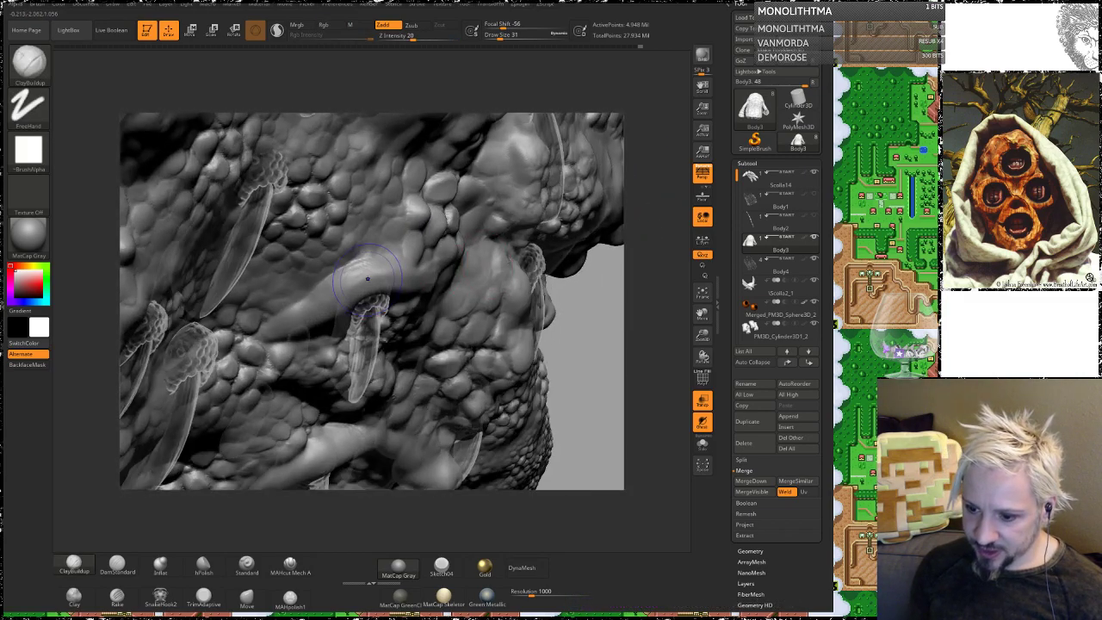
left_click_drag(367, 278, 300, 303, "shift")
left_click_drag(600, 312, 577, 249)
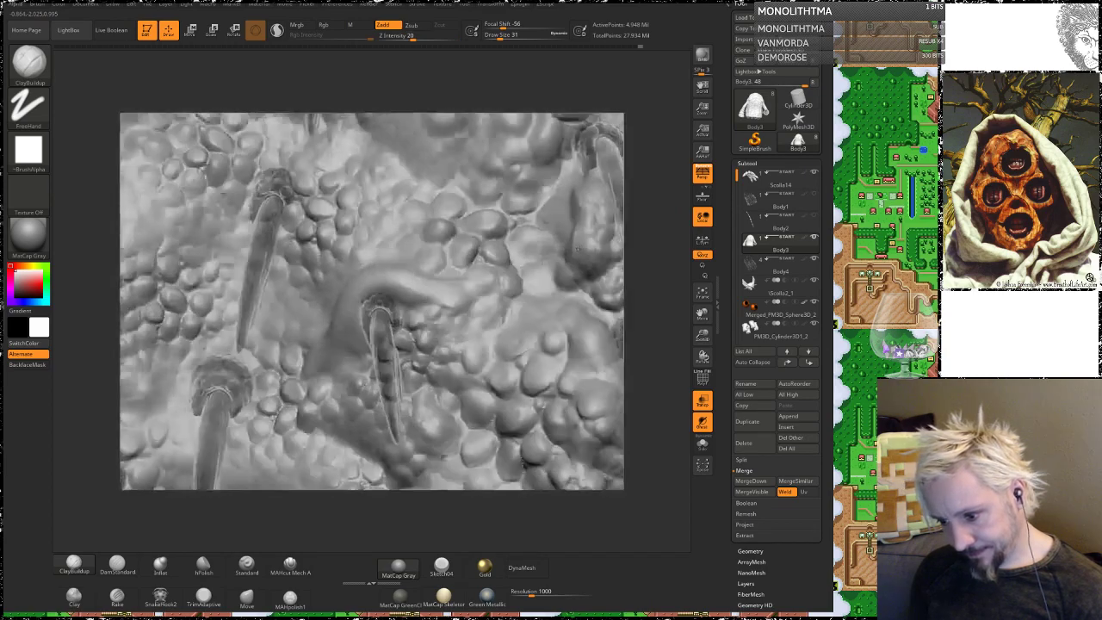
Step: Add clay strokes along both ends of the arched fold over the central spike socket and smooth them into the scales
right_click_drag(577, 248, 401, 297)
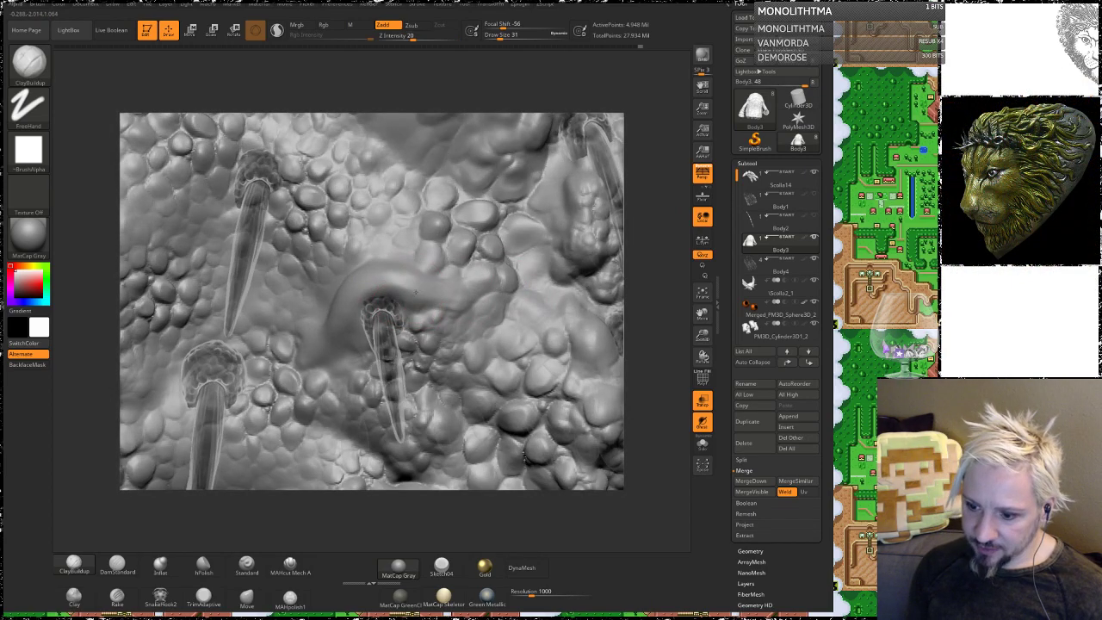
left_click_drag(428, 303, 486, 294)
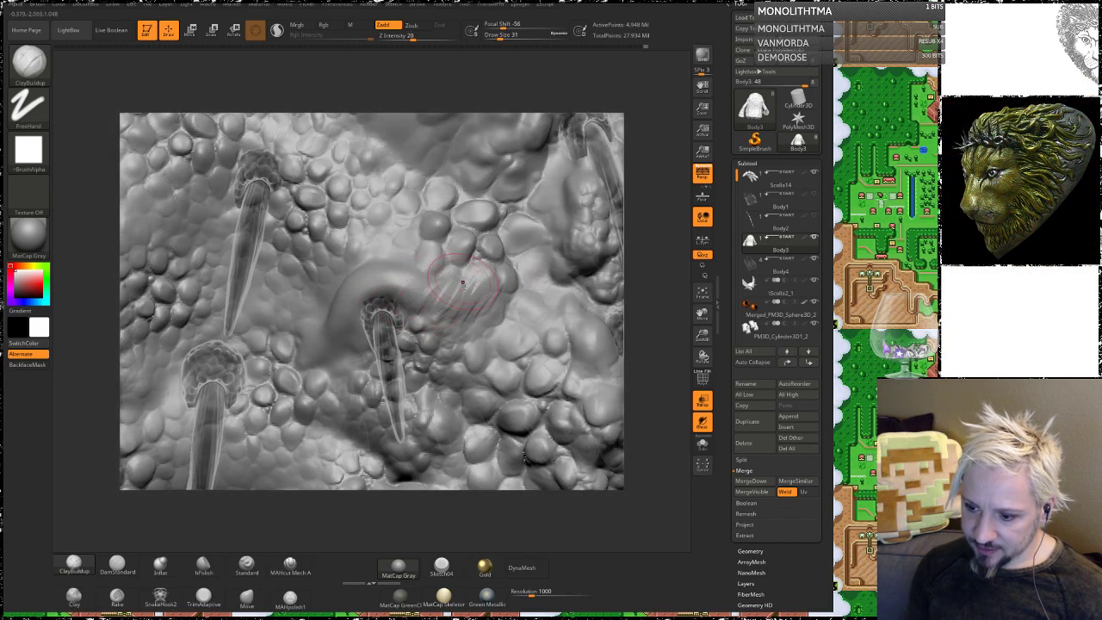
key("shift")
left_click_drag(649, 216, 568, 236)
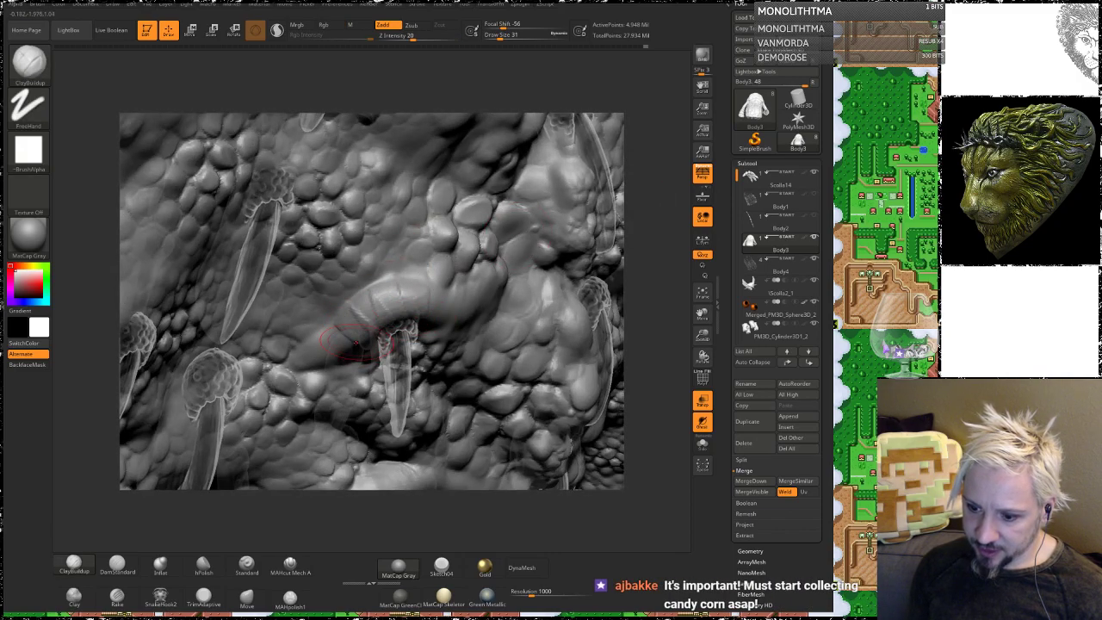
key("shift")
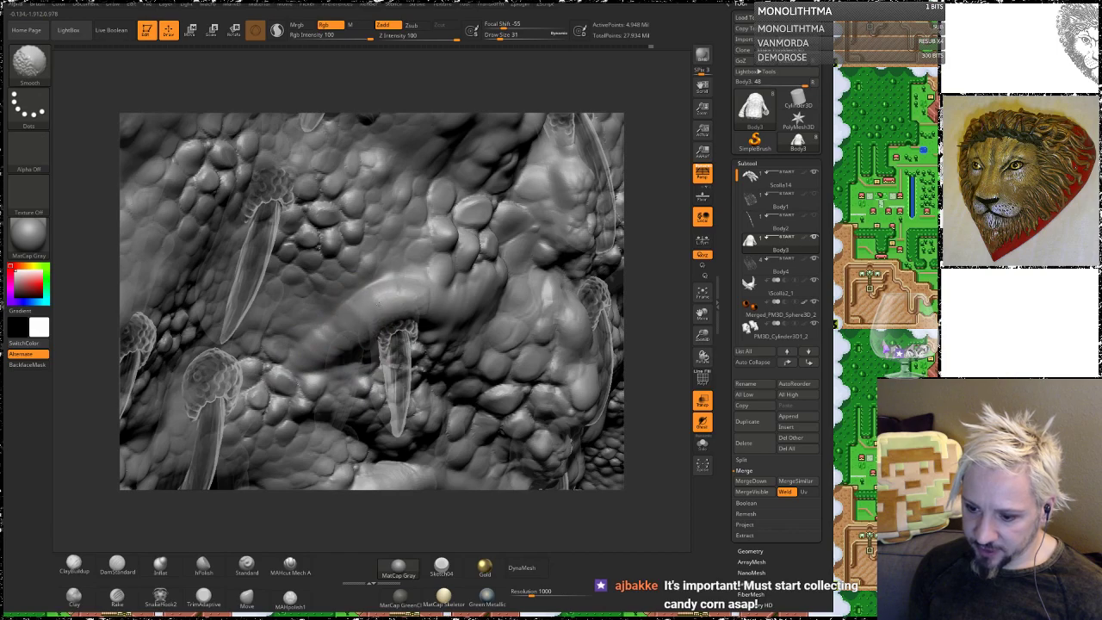
Step: Build a curved clay fold over the neighbouring spike socket and smooth it into the surrounding scales
mouse_move(669, 249)
left_mouse_down()
mouse_move(708, 231)
mouse_move(706, 211)
mouse_move(647, 231)
left_mouse_up()
mouse_move(263, 248)
left_mouse_down()
mouse_move(284, 241)
mouse_move(298, 253)
mouse_move(240, 261)
mouse_move(293, 244)
mouse_move(314, 261)
mouse_move(246, 251)
mouse_move(289, 240)
mouse_move(227, 253)
mouse_move(306, 250)
mouse_move(271, 249)
mouse_move(315, 216)
left_mouse_up()
key("shift")
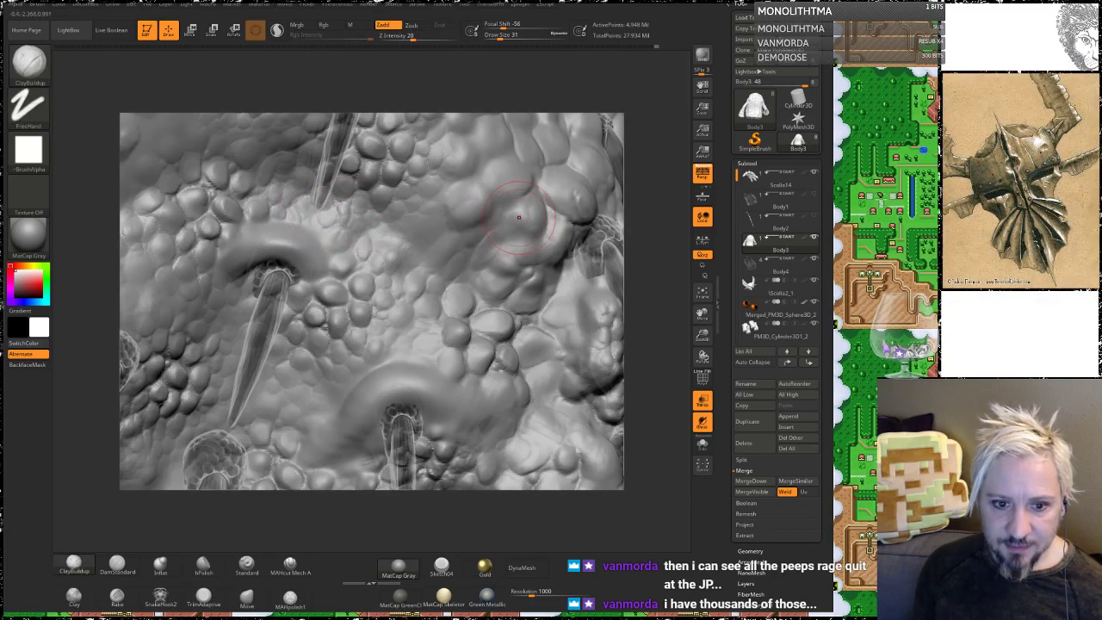
Step: Build a clay hood over the spike socket above the dark crease and smooth its rim and ends
left_click_drag(645, 149, 647, 191)
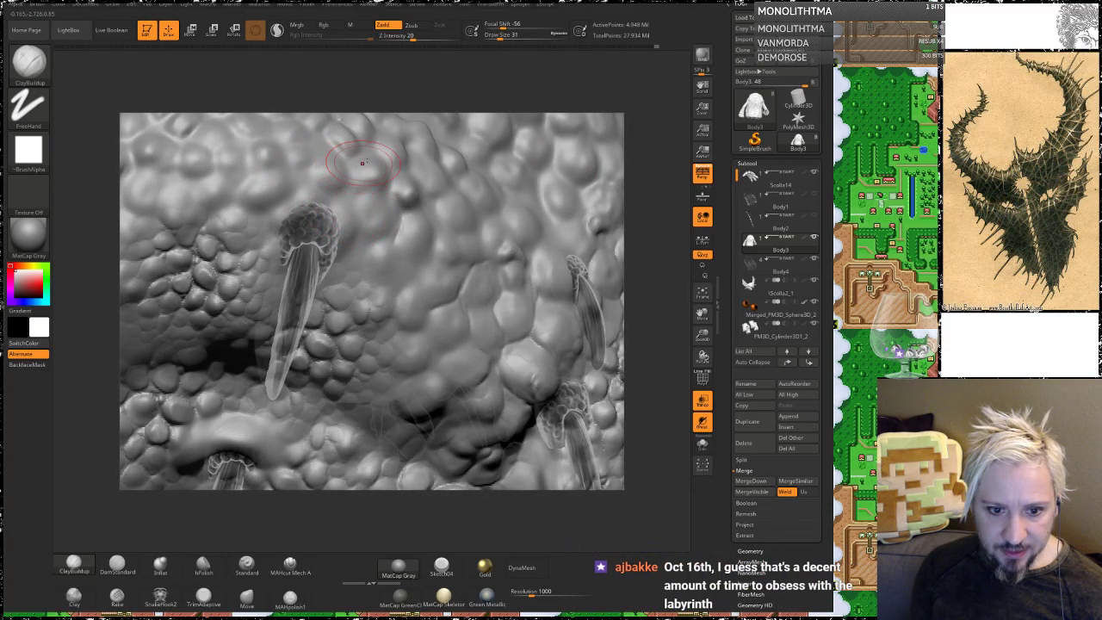
left_click_drag(414, 101, 408, 128)
left_click_drag(298, 234, 334, 242)
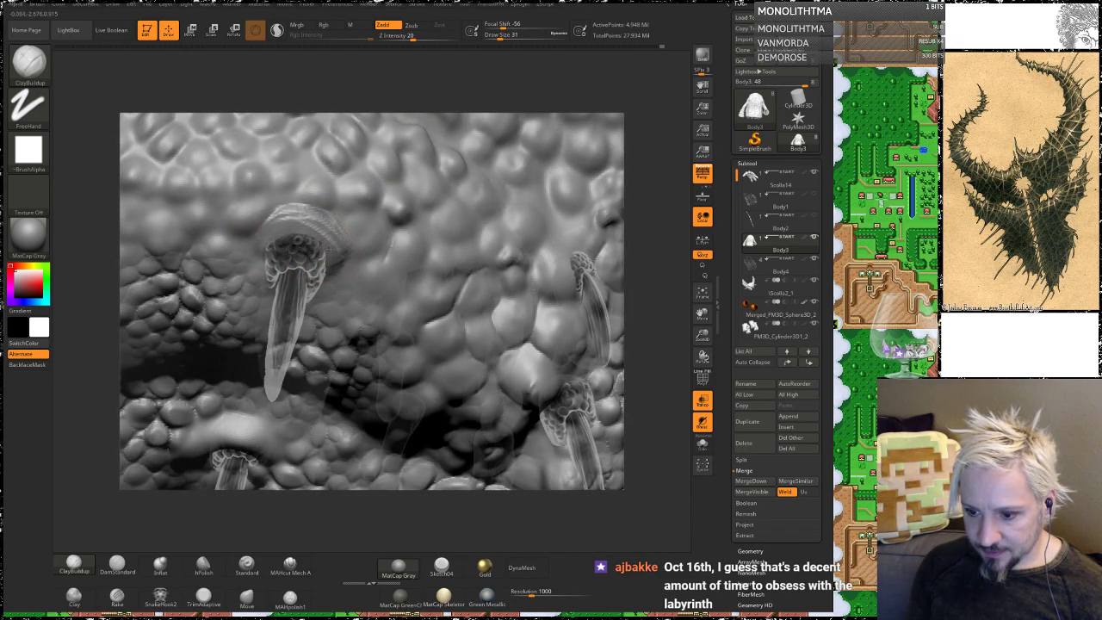
mouse_move(293, 224)
left_mouse_down()
mouse_move(251, 243)
mouse_move(312, 230)
left_mouse_up()
left_click_drag(347, 280, 256, 222, "shift")
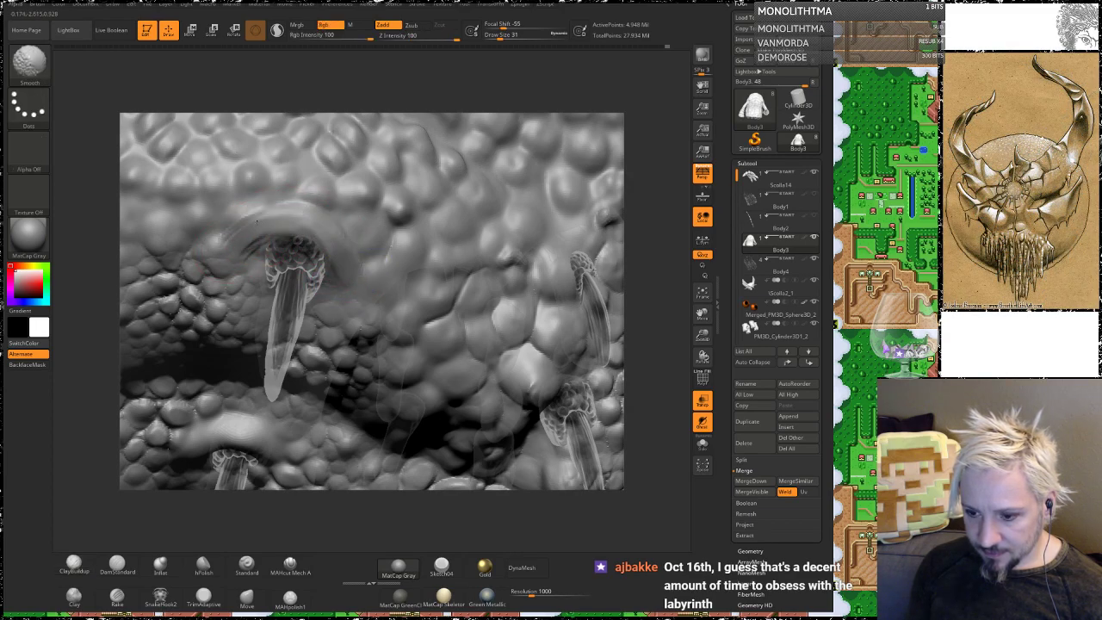
Step: Extend the hood above the dark crease into a longer arch running down its outer side, and smooth it
left_click_drag(473, 95, 602, 169)
mouse_move(643, 223)
left_mouse_down("alt")
mouse_move(613, 100)
mouse_move(642, 191)
mouse_move(594, 229)
mouse_move(502, 248)
left_mouse_up("alt")
left_click_drag(544, 142, 555, 148)
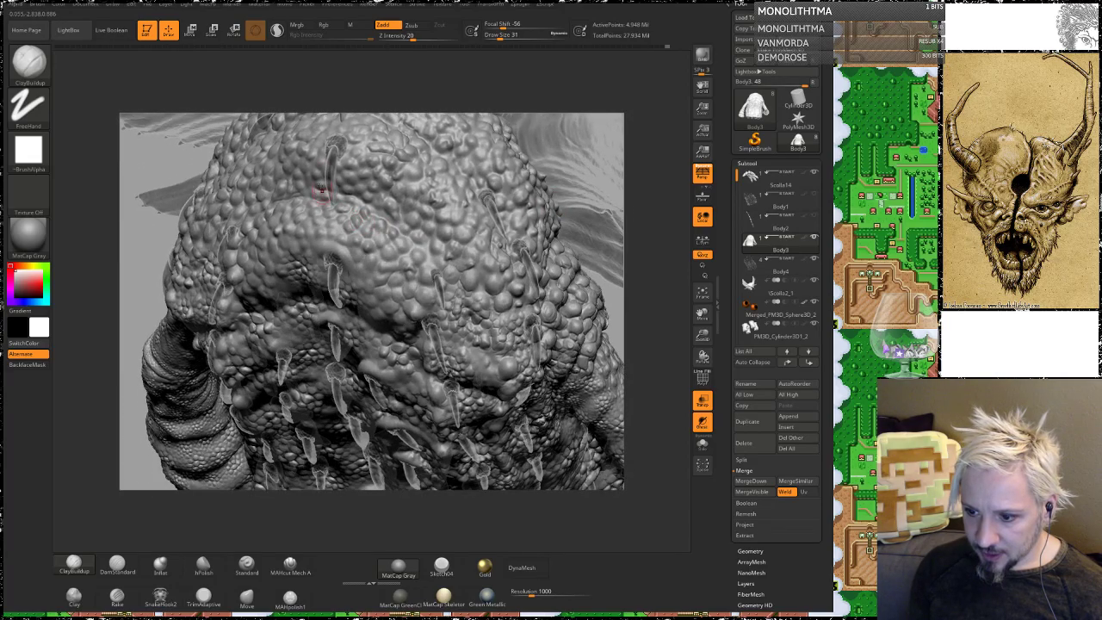
left_click_drag(127, 215, 350, 243)
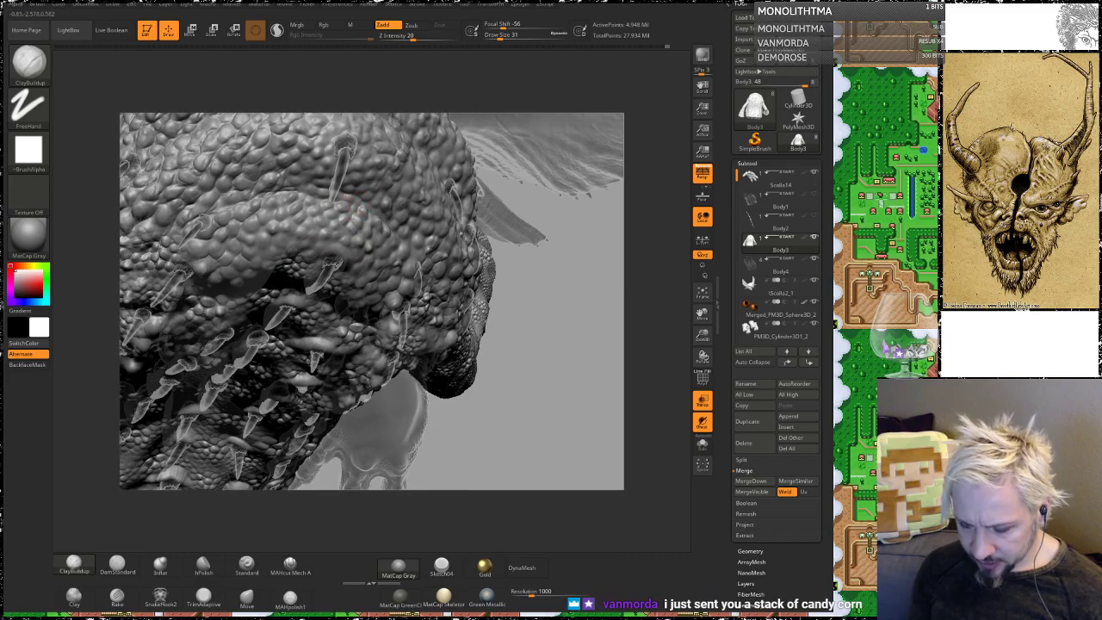
mouse_move(548, 313)
left_mouse_down()
mouse_move(593, 382)
mouse_move(575, 379)
mouse_move(594, 301)
left_mouse_up()
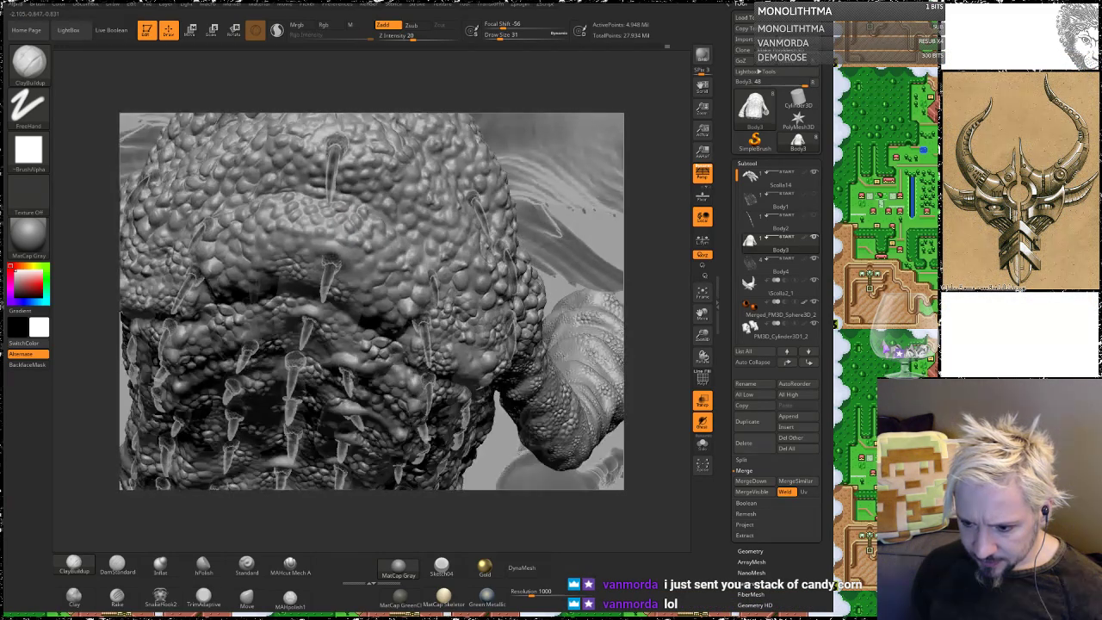
mouse_move(529, 288)
left_mouse_down()
mouse_move(606, 194)
mouse_move(580, 262)
left_mouse_up()
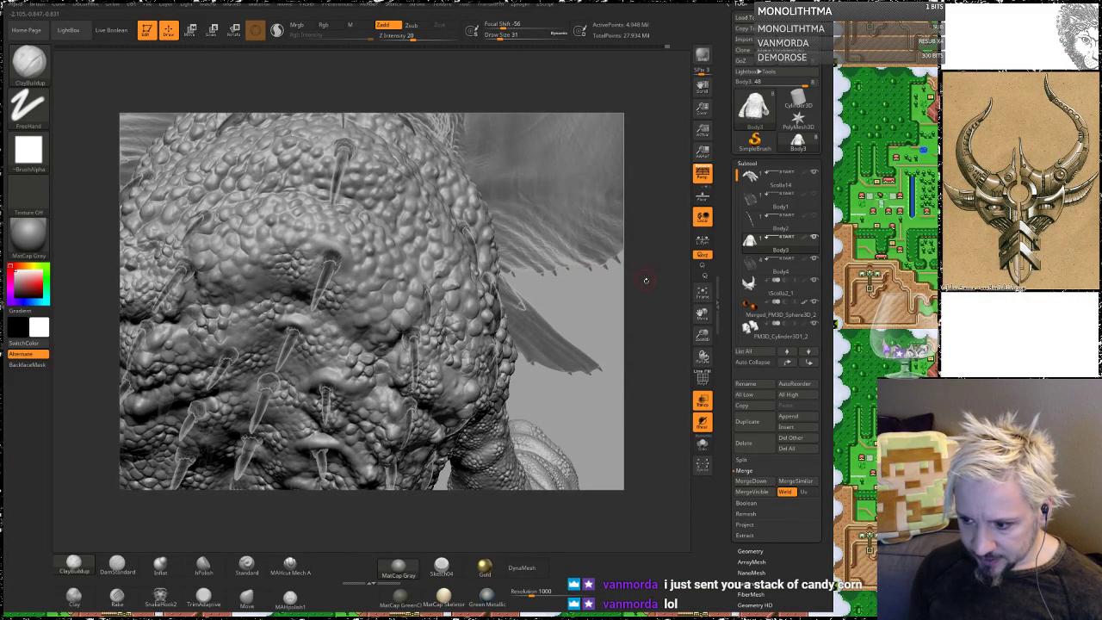
left_click_drag(645, 281, 641, 379, "alt")
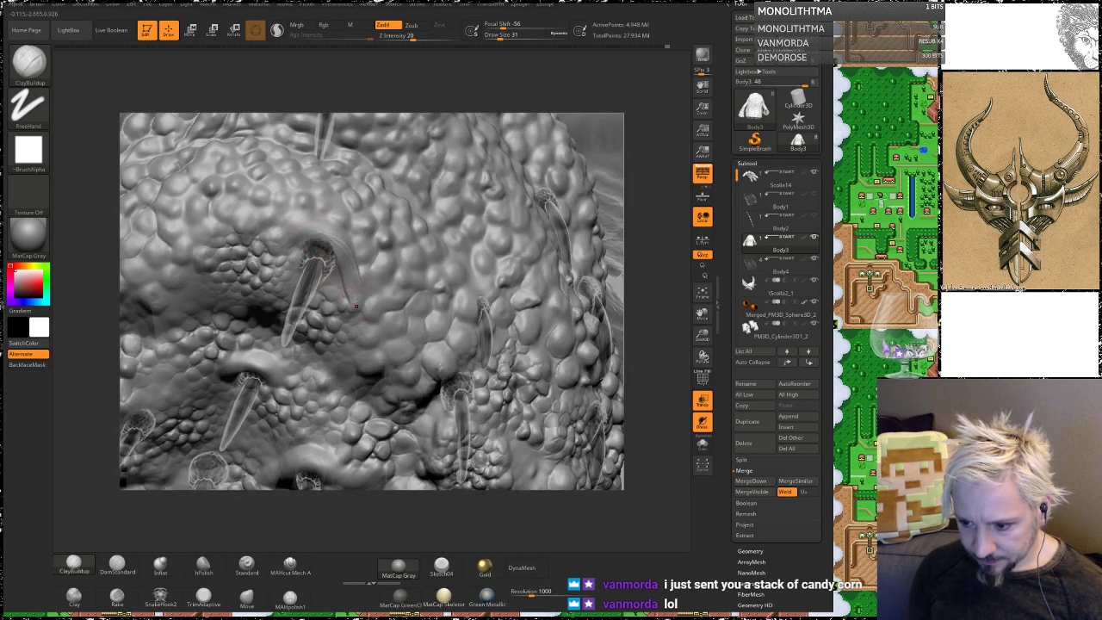
key("shift")
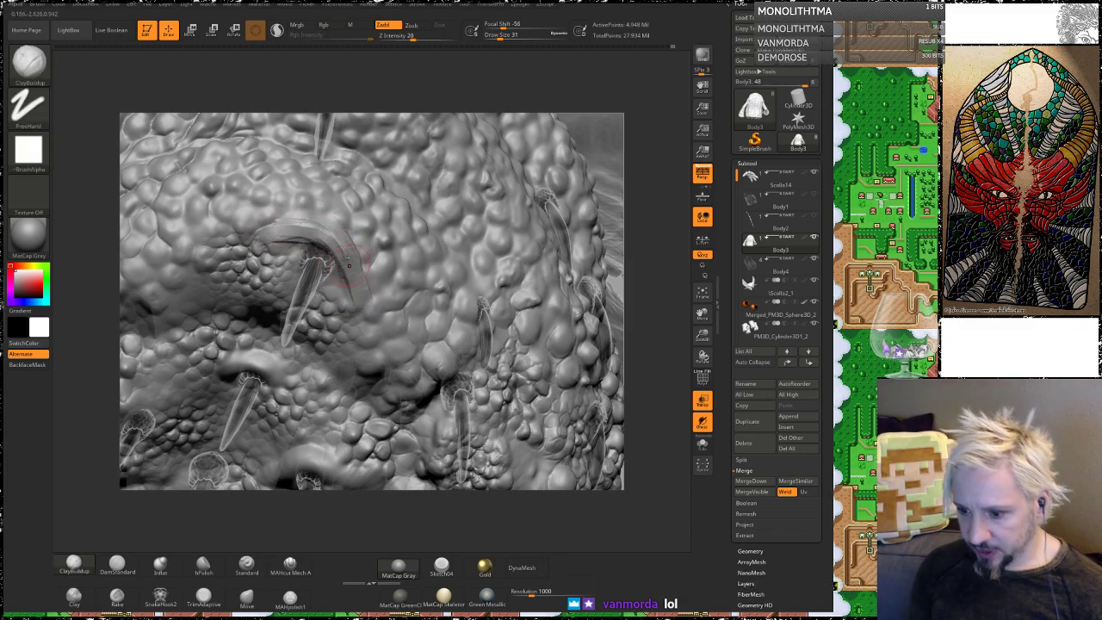
key("shift")
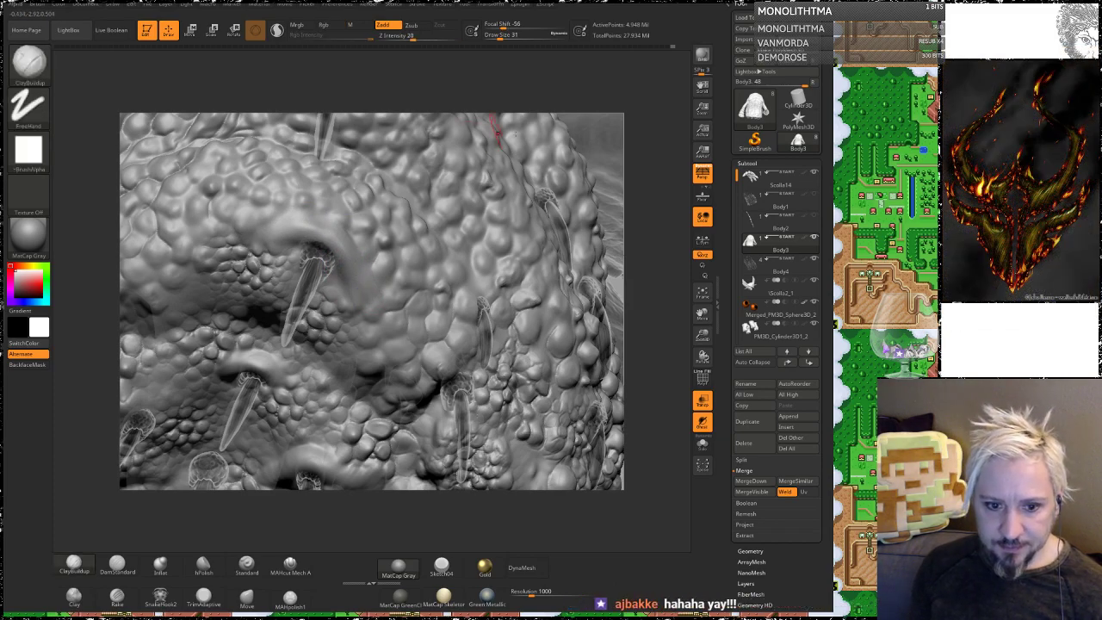
Step: Raise the outer crest of the extended arch with another clay stroke and smooth it down its outer side
mouse_move(617, 163)
left_mouse_down()
mouse_move(603, 145)
mouse_move(640, 166)
mouse_move(628, 155)
left_mouse_up()
left_click_drag(601, 215, 597, 228)
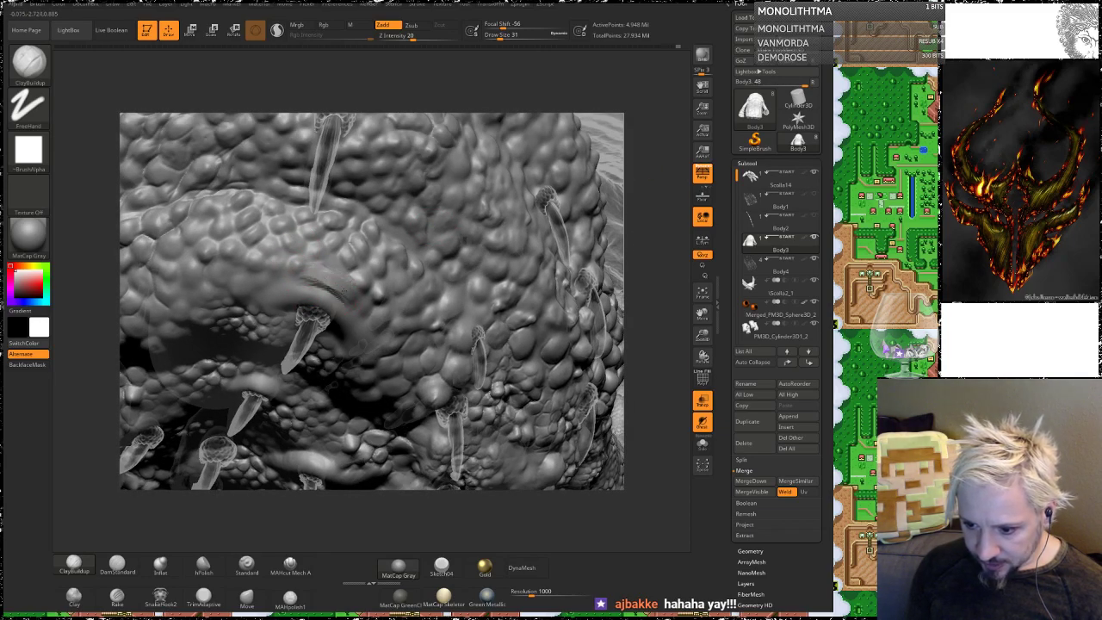
key("shift")
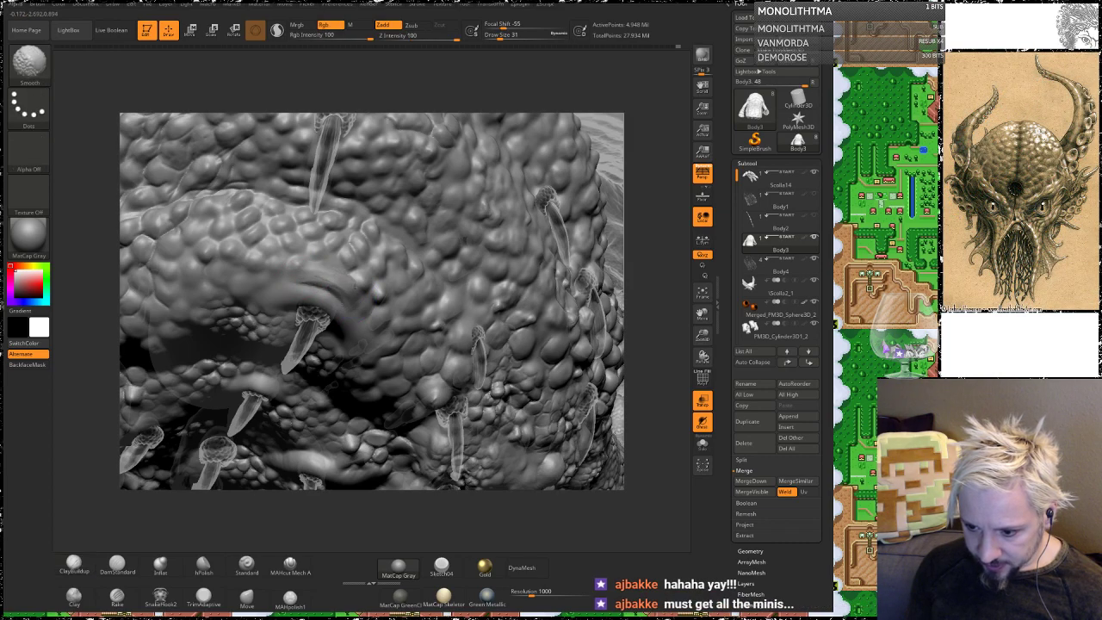
left_click_drag(646, 236, 647, 301)
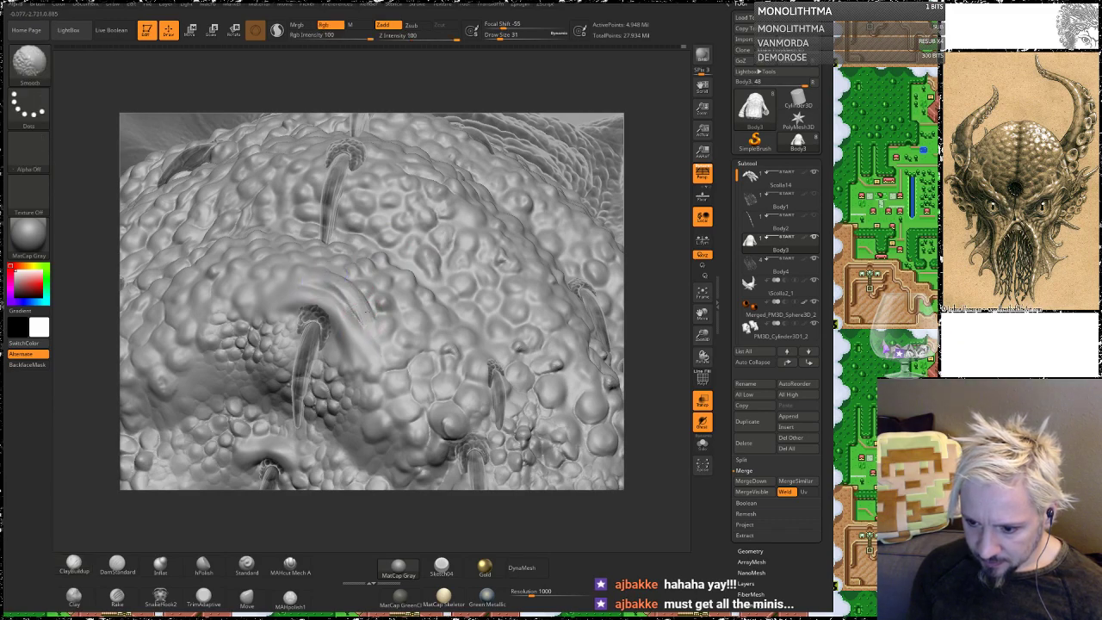
left_click_drag(349, 297, 357, 325, "shift")
Step: Lay a broad ClayBuildup hood over the next spike socket up the body at draw size 54 and smooth it
left_click_drag(641, 159, 649, 204)
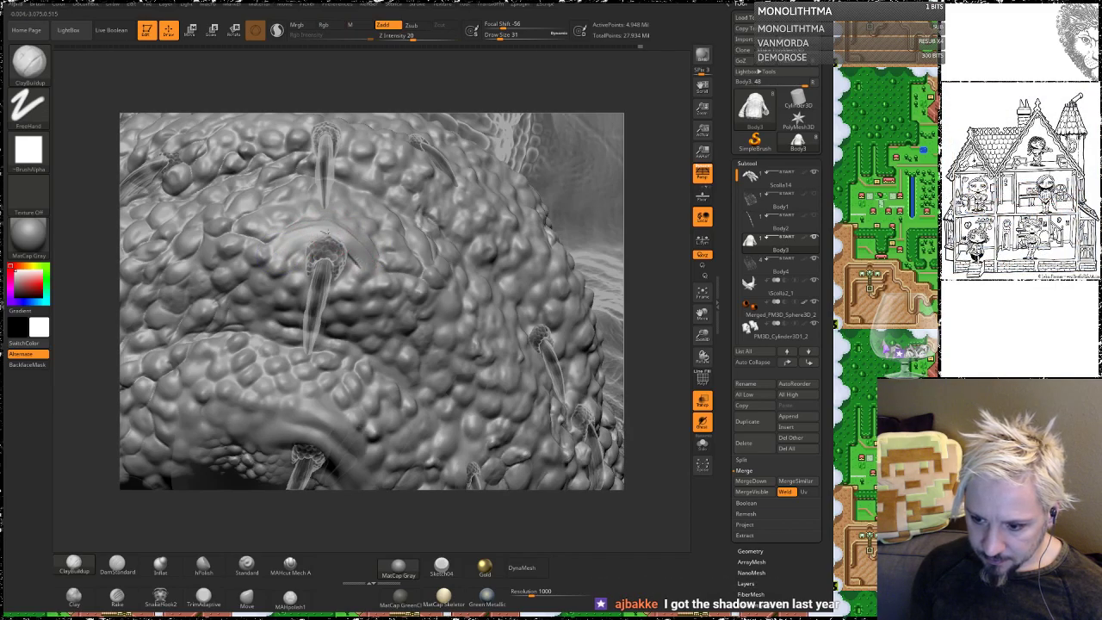
key("space")
left_click(328, 248)
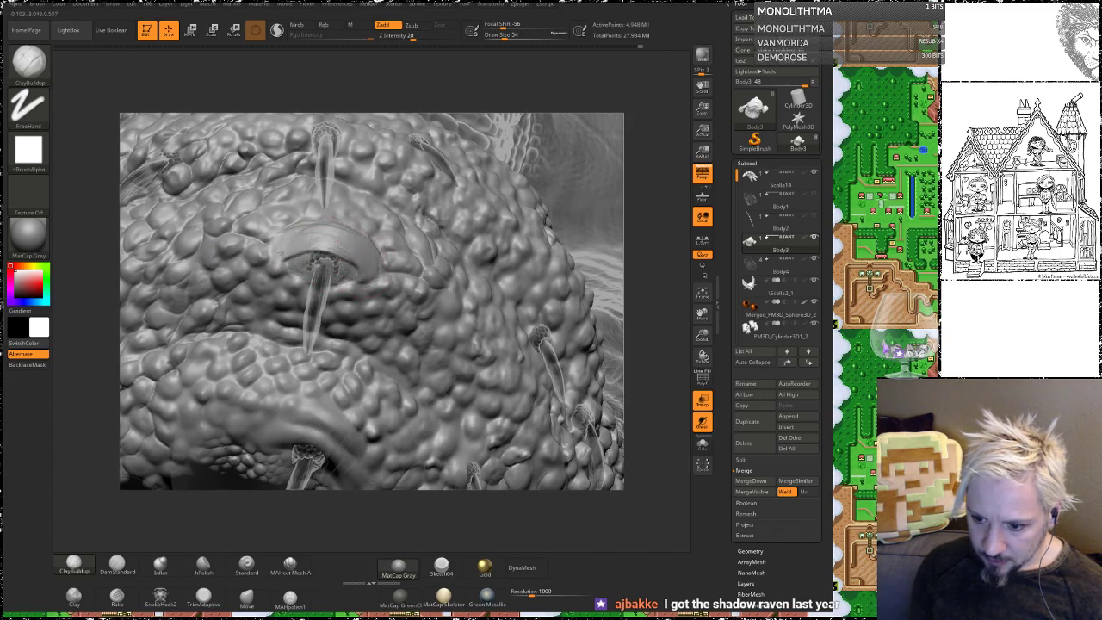
key("shift")
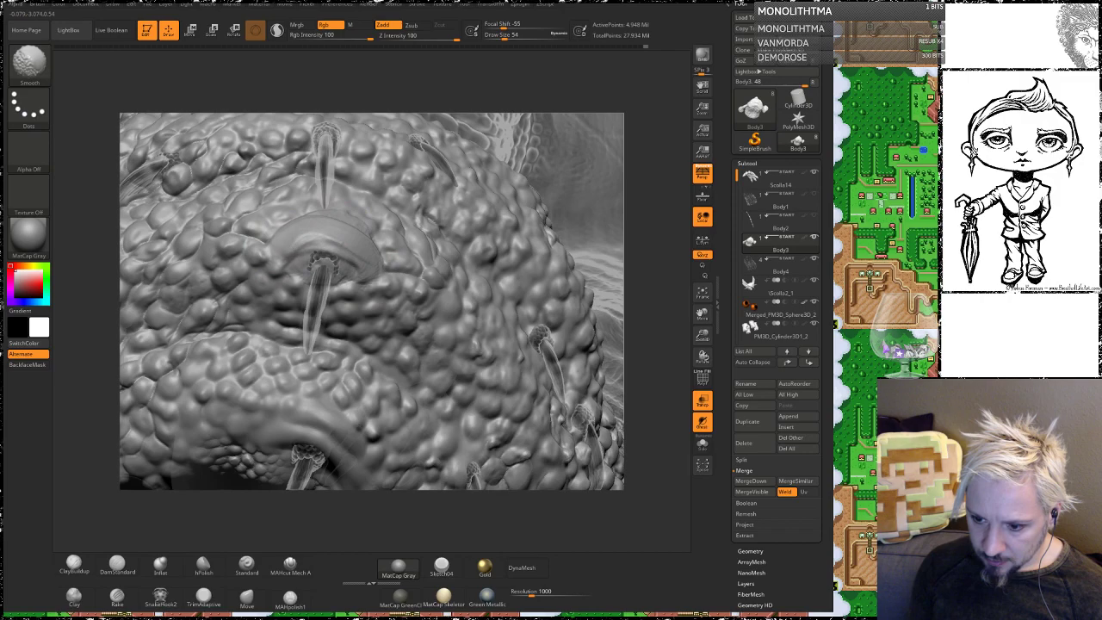
Step: Reduce the draw size to 33, rework the clay around the socket beneath the broad hood, and smooth it
key("space")
left_click(322, 268)
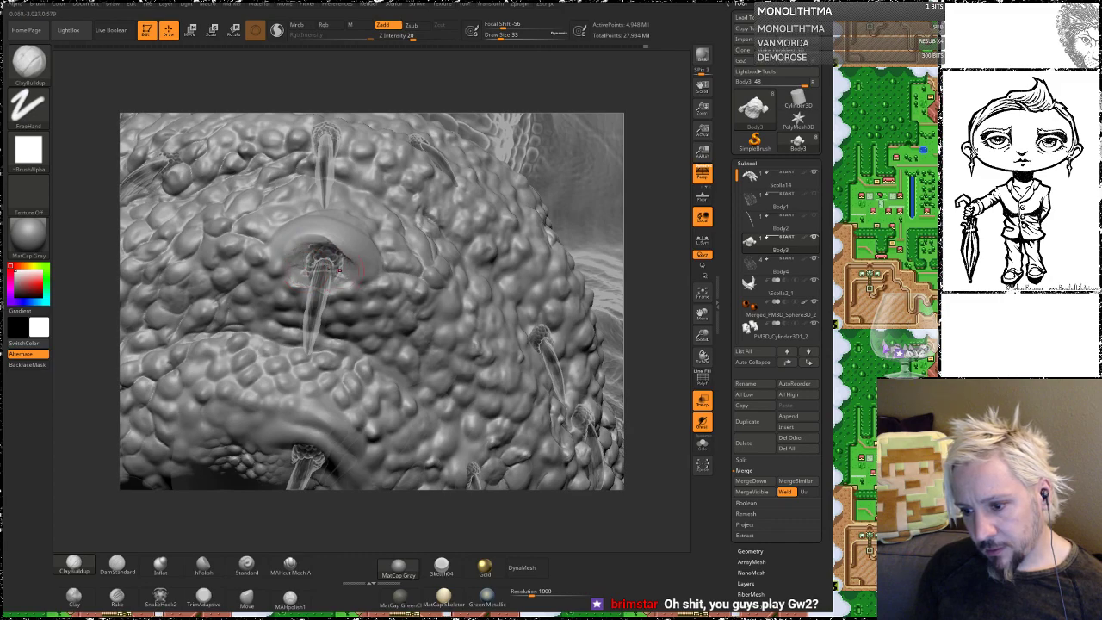
key("shift")
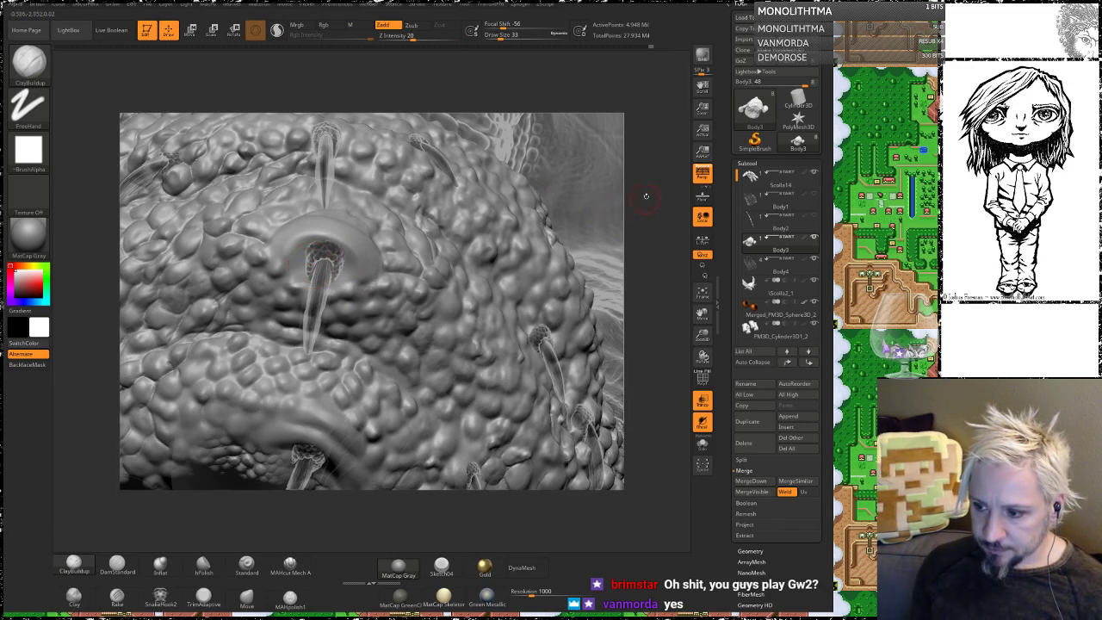
Step: Thicken the broad hood and extend its ends down both sides of the socket, smoothing them into the scales
mouse_move(645, 197)
left_mouse_down()
mouse_move(663, 131)
mouse_move(664, 215)
left_mouse_up()
left_click_drag(301, 191, 415, 280)
left_click_drag(354, 222, 429, 289)
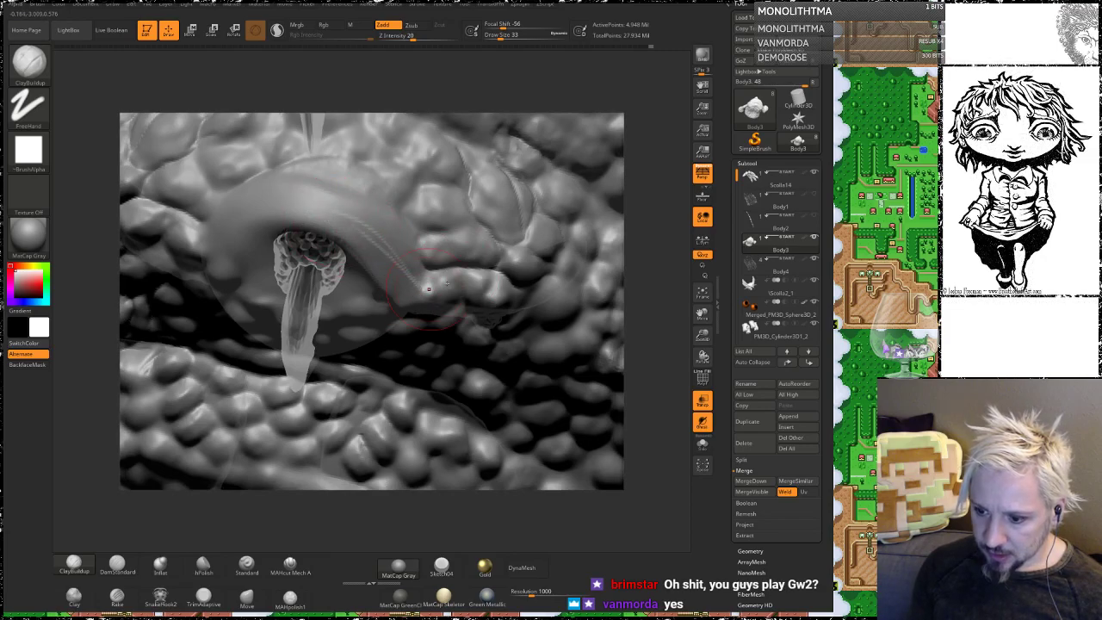
left_click_drag(651, 251, 626, 265)
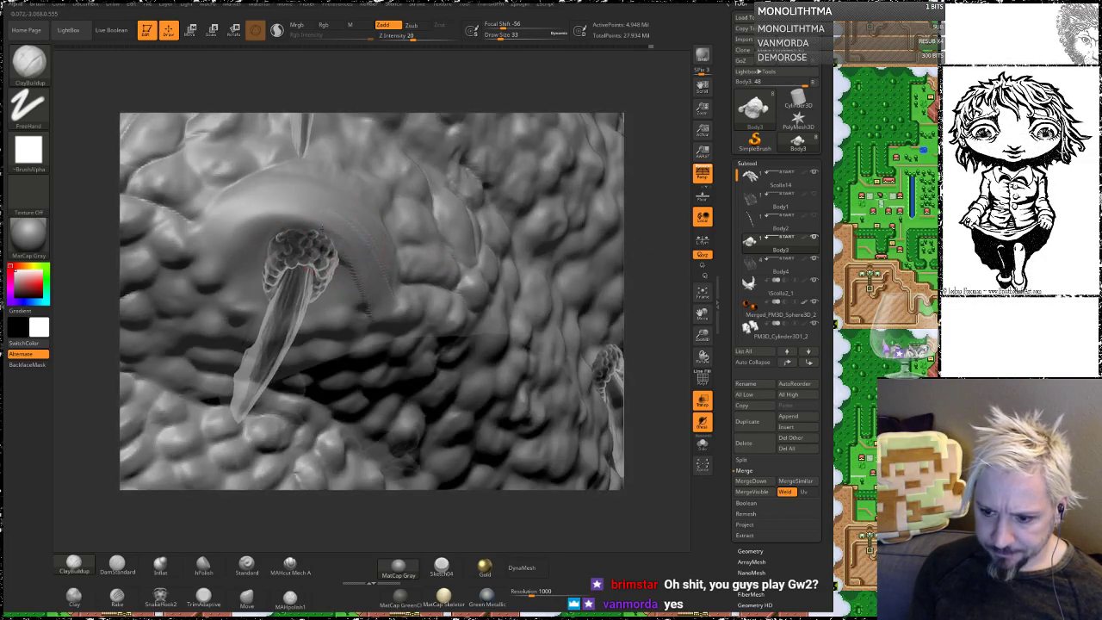
mouse_move(323, 235)
left_mouse_down()
mouse_move(258, 229)
mouse_move(207, 257)
mouse_move(167, 244)
left_mouse_up()
left_click_drag(98, 204, 303, 306, "alt")
left_click_drag(451, 334, 394, 354)
mouse_move(478, 320)
left_mouse_down("shift")
mouse_move(425, 361)
mouse_move(475, 326)
left_mouse_up("shift")
Step: Set the draw size to 29 and build a clay hood over the spike socket above the broad hood
mouse_move(679, 209)
left_mouse_down("alt")
mouse_move(588, 310)
mouse_move(595, 345)
left_mouse_up("alt")
left_click_drag(661, 336, 568, 322)
left_click_drag(661, 292, 650, 348, "alt")
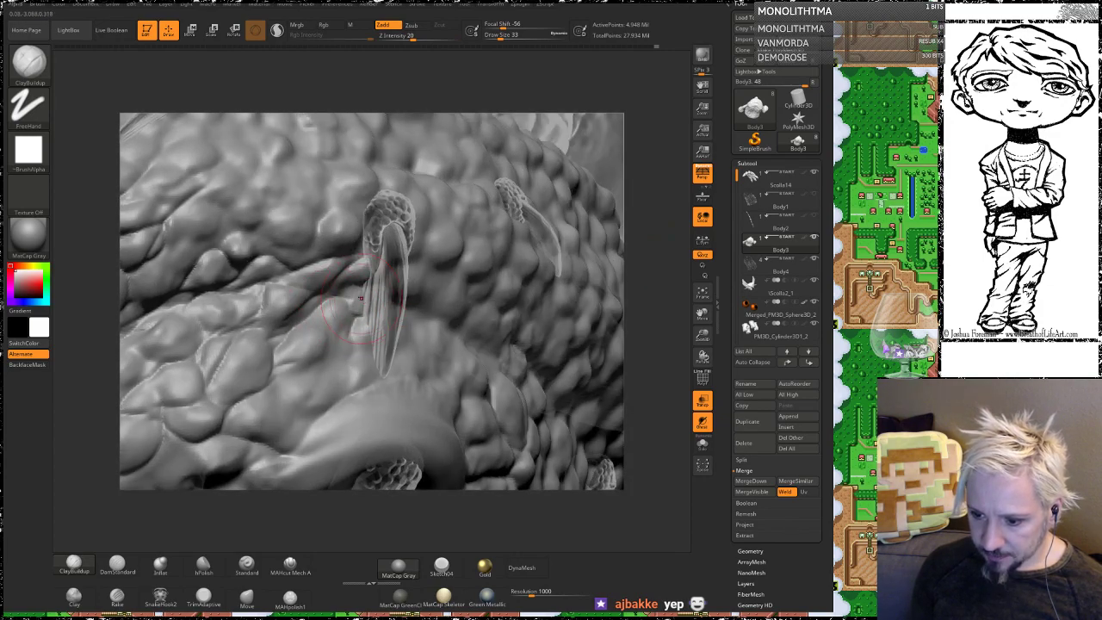
left_click_drag(642, 263, 538, 265)
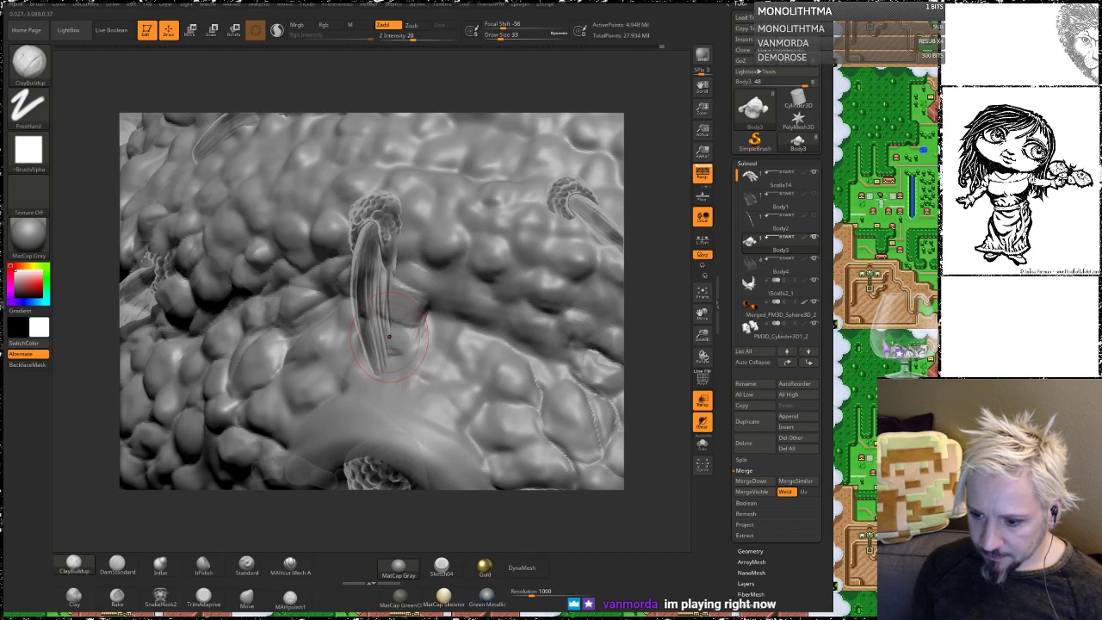
key("space")
left_click_drag(399, 256, 393, 255)
mouse_move(638, 186)
left_mouse_down()
mouse_move(655, 177)
mouse_move(654, 143)
left_mouse_up()
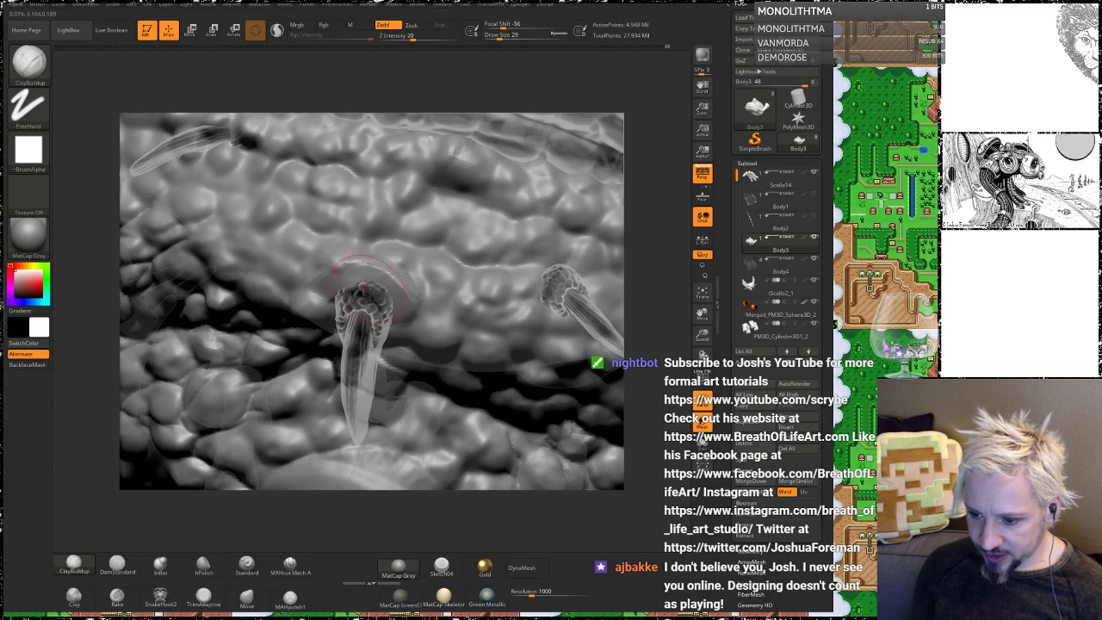
Step: Extend one side of the new hood along the adjoining crease with clay strokes and smooth it
left_click_drag(671, 249, 665, 268)
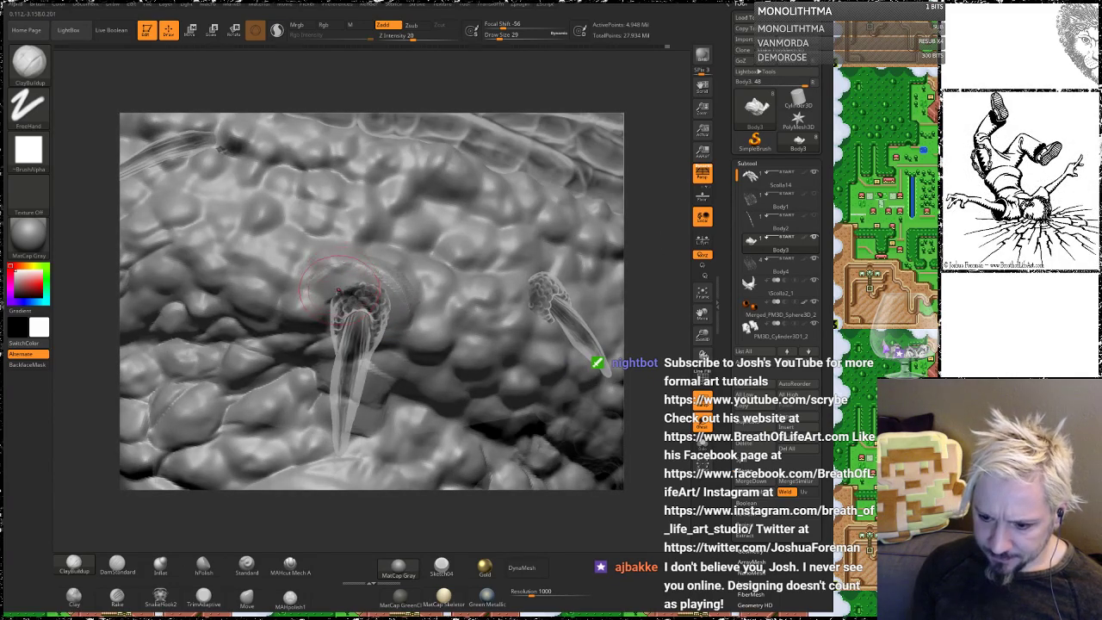
right_click_drag(646, 282, 478, 250)
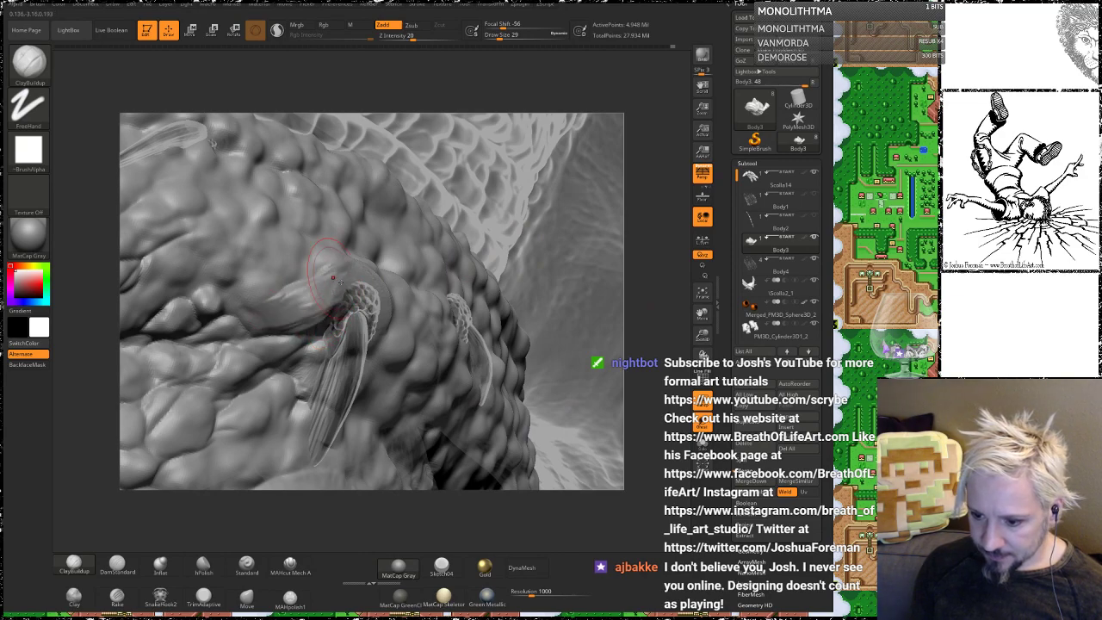
key("shift")
left_click_drag(633, 245, 479, 260)
key("shift")
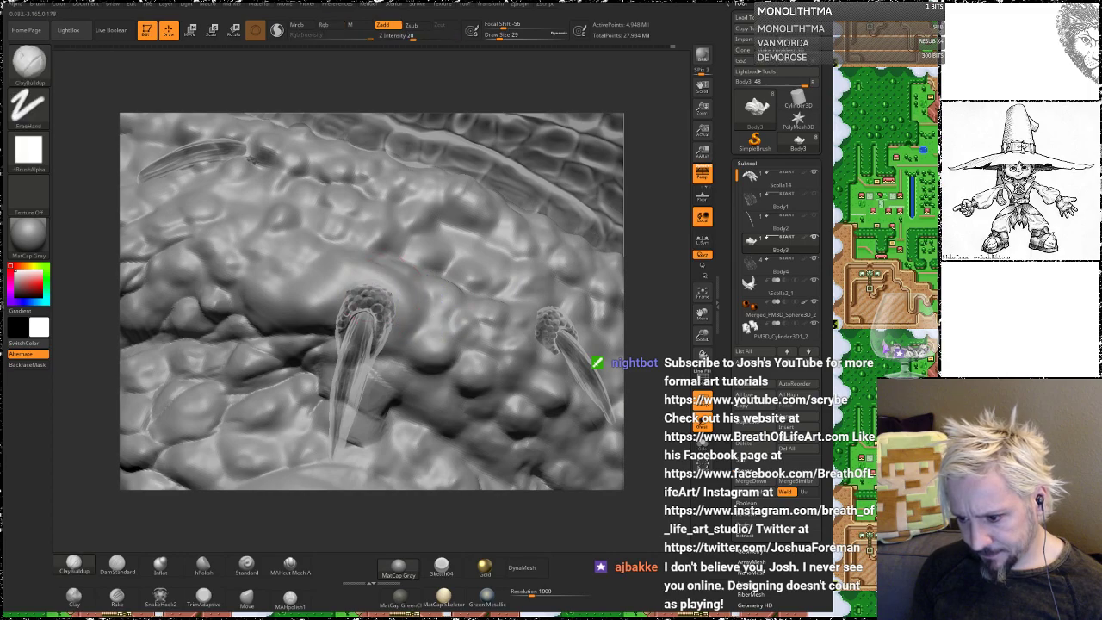
Step: Run the hood's other side down past the socket as a long diagonal fold, then smooth and thicken its crest
mouse_move(379, 295)
left_mouse_down()
mouse_move(508, 404)
mouse_move(439, 363)
mouse_move(417, 327)
left_mouse_up()
mouse_move(330, 286)
left_mouse_down()
mouse_move(389, 291)
mouse_move(408, 313)
mouse_move(403, 287)
mouse_move(338, 276)
mouse_move(403, 327)
left_mouse_up()
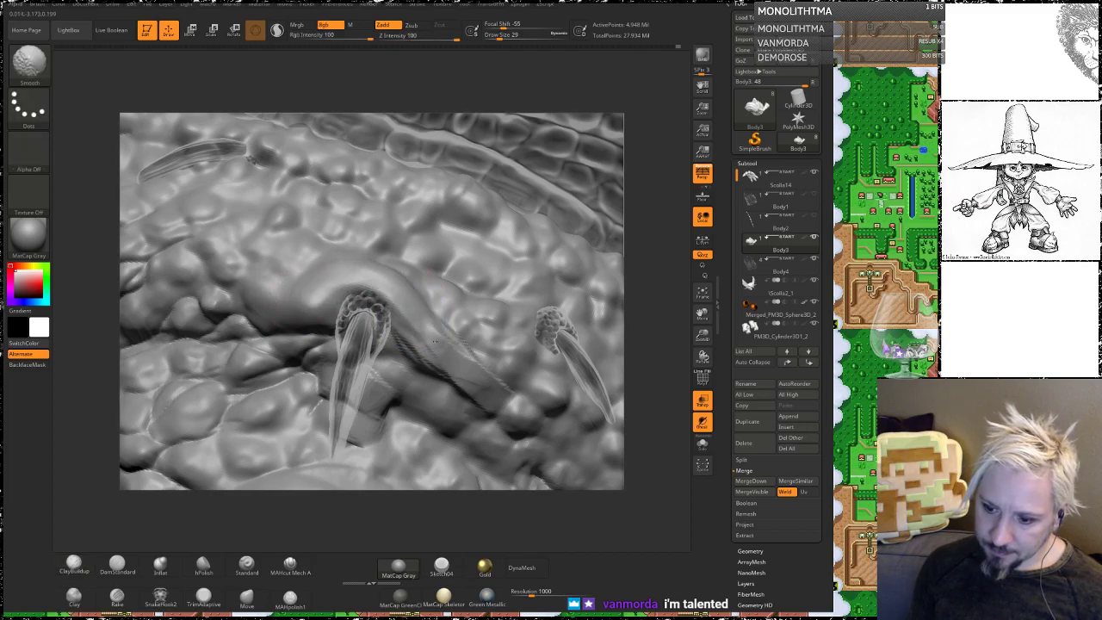
left_click_drag(649, 238, 656, 191)
mouse_move(365, 252)
left_mouse_down()
mouse_move(396, 254)
mouse_move(420, 282)
mouse_move(401, 268)
left_mouse_up()
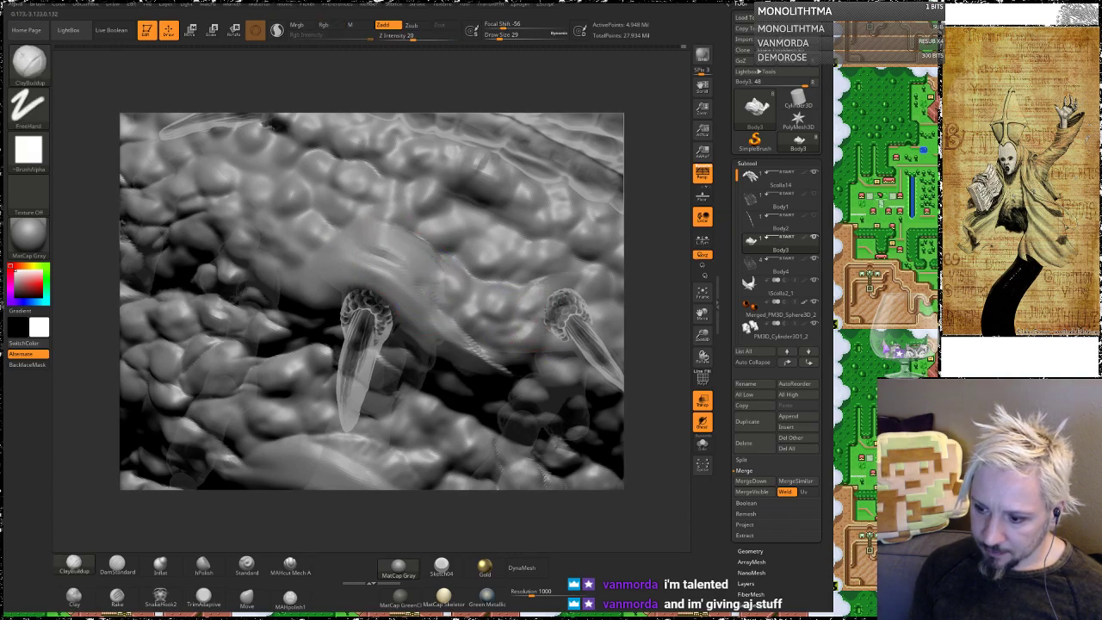
Step: Build a curved clay hood over the spike socket beside the long diagonal fold and smooth it into the scales
left_click_drag(642, 286, 534, 212, "alt")
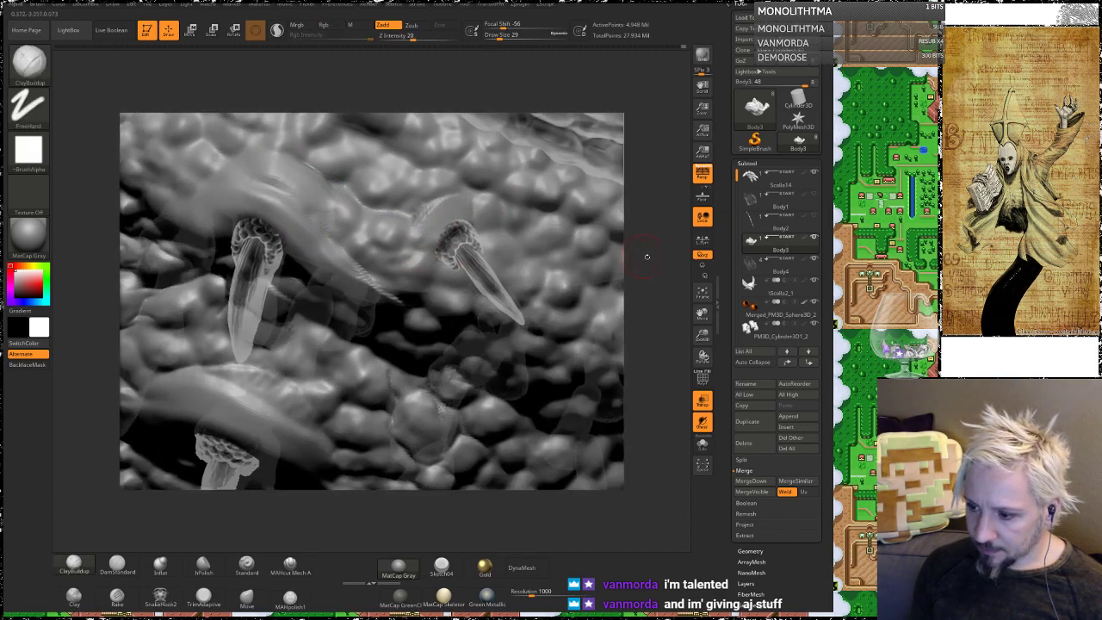
left_click_drag(646, 256, 633, 311)
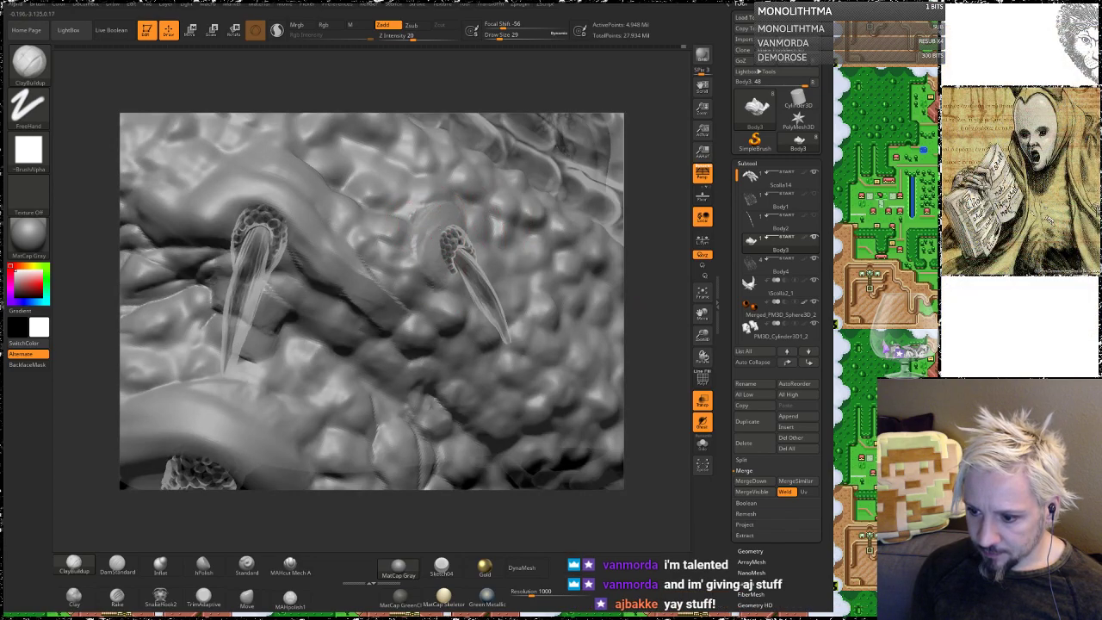
left_click_drag(464, 215, 450, 237)
mouse_move(651, 252)
left_mouse_down()
mouse_move(634, 231)
mouse_move(647, 222)
left_mouse_up()
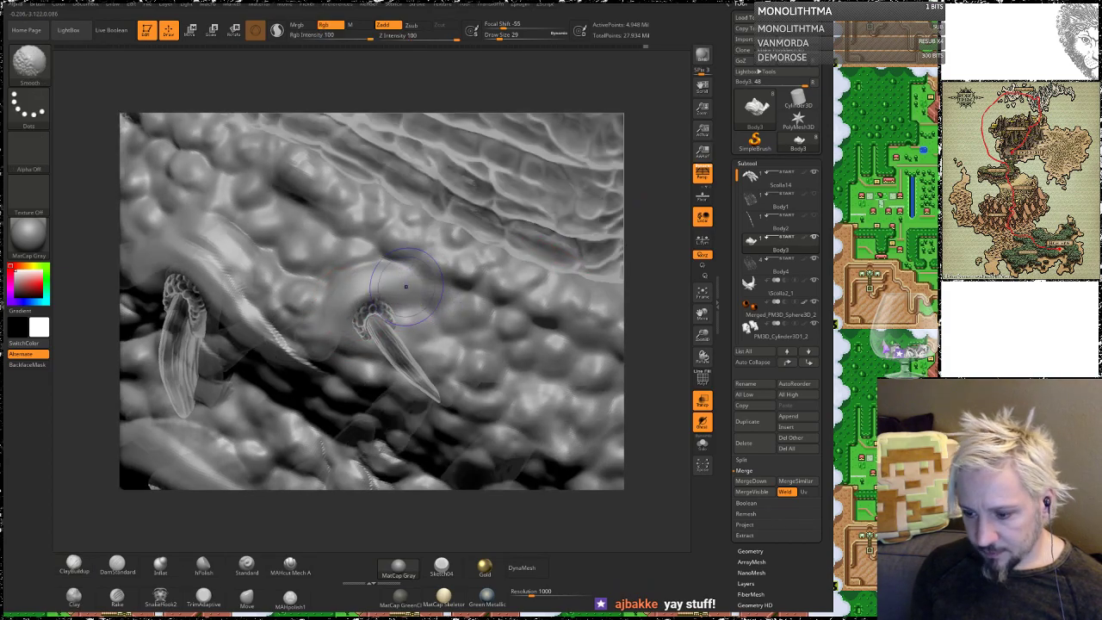
left_click_drag(640, 306, 649, 267, "alt")
Step: Build an arched clay hood over the next bare spike socket farther down the body and smooth it
mouse_move(655, 248)
left_mouse_down()
mouse_move(644, 344)
mouse_move(657, 339)
left_mouse_up()
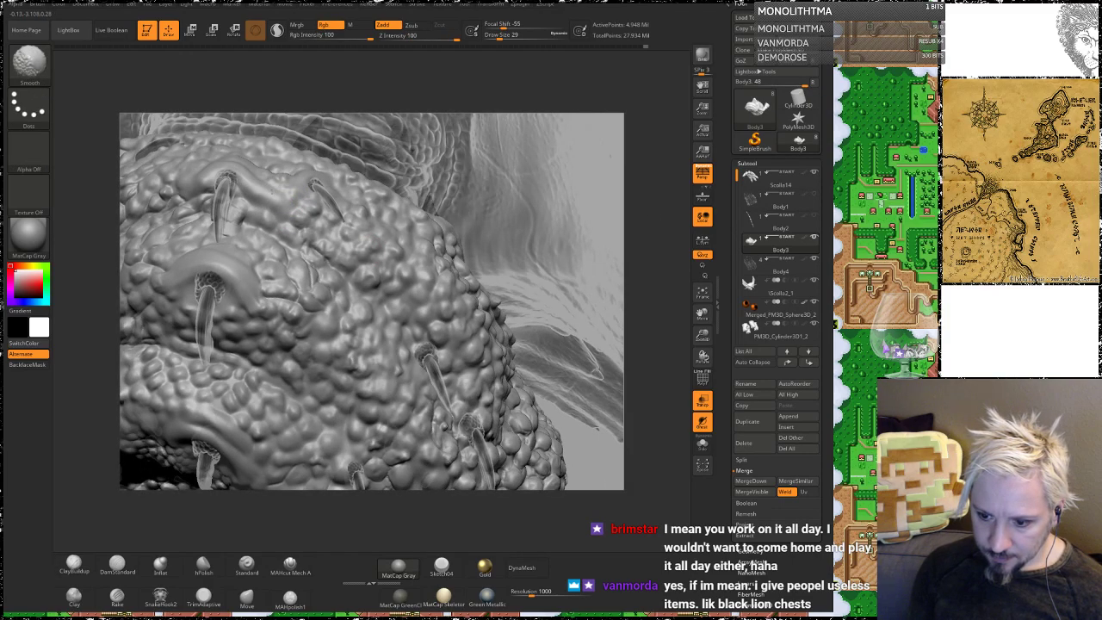
mouse_move(647, 345)
left_mouse_down("alt")
mouse_move(632, 303)
mouse_move(645, 401)
mouse_move(507, 194)
left_mouse_up("alt")
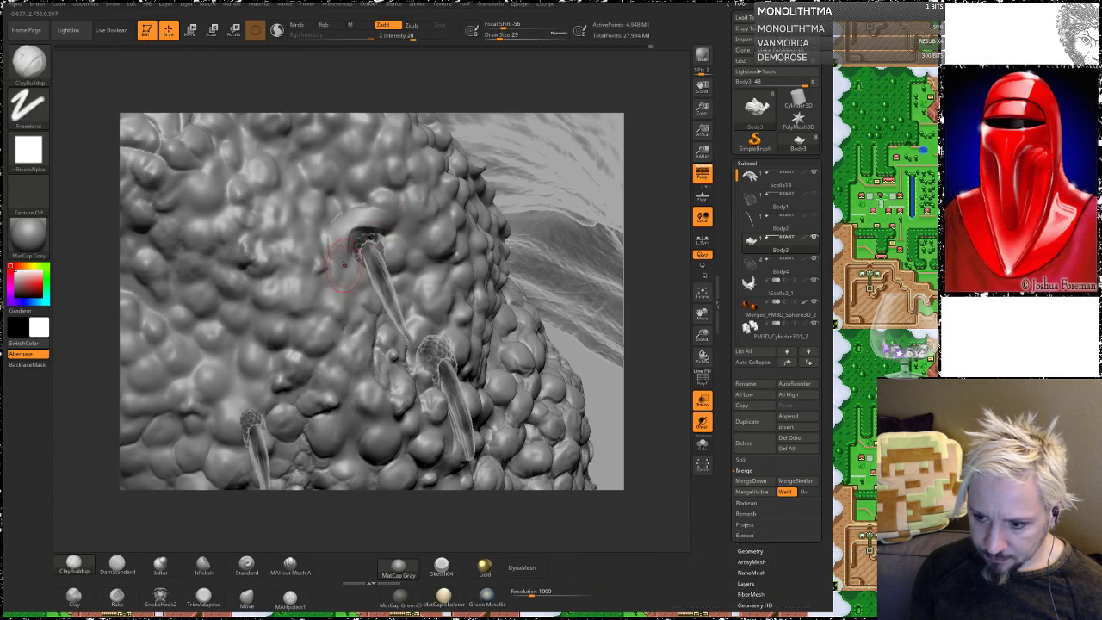
key("shift")
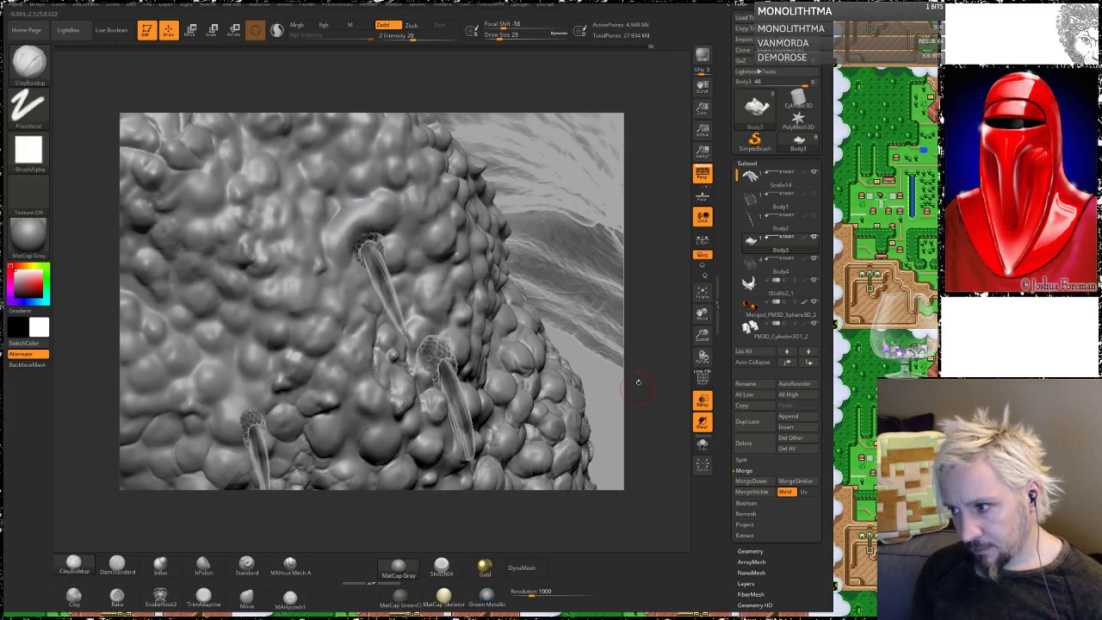
Step: Wrap a rounded clay hood around the socket just below, extend one side down past the spike, and smooth it
left_click_drag(637, 381, 643, 185)
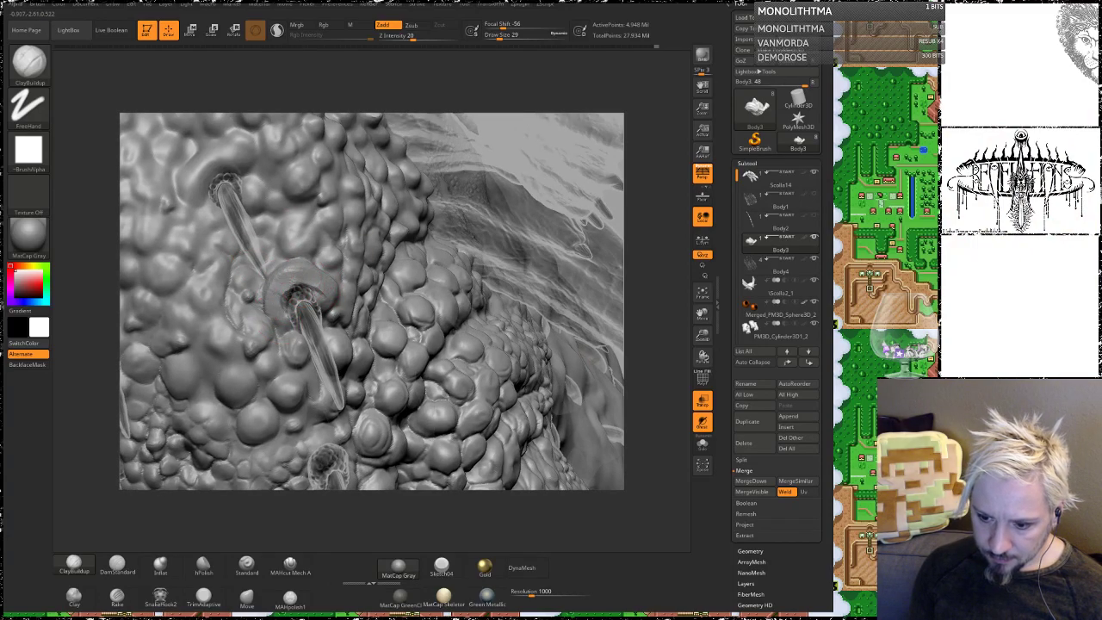
mouse_move(272, 303)
left_mouse_down()
mouse_move(308, 277)
mouse_move(318, 289)
mouse_move(263, 316)
left_mouse_up()
left_click_drag(309, 284, 292, 290, "shift")
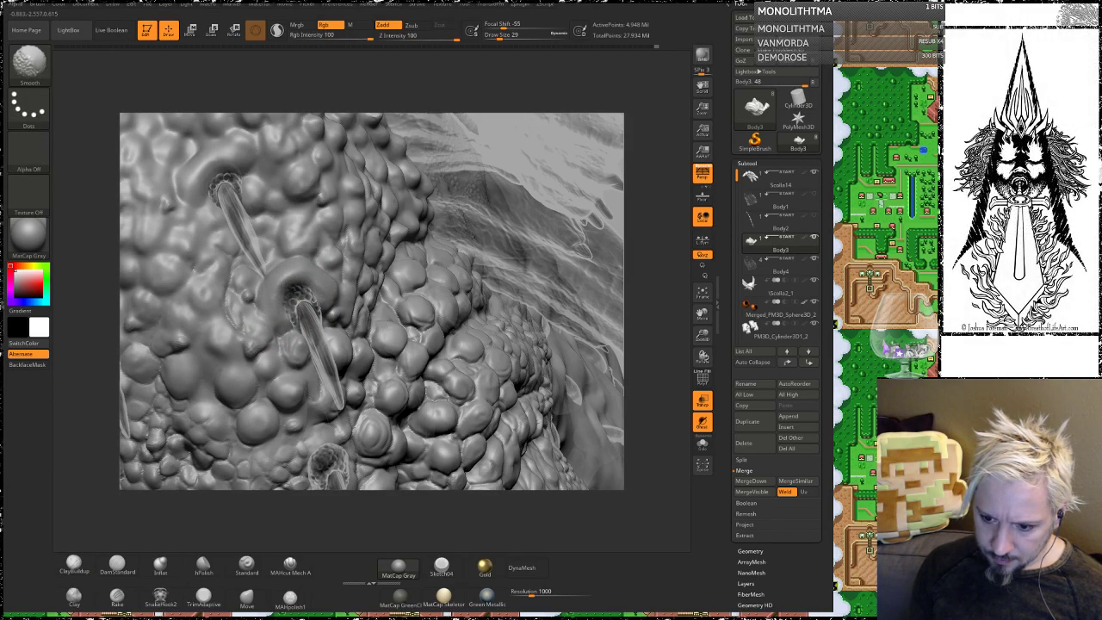
mouse_move(637, 229)
left_mouse_down()
mouse_move(645, 319)
mouse_move(609, 202)
left_mouse_up()
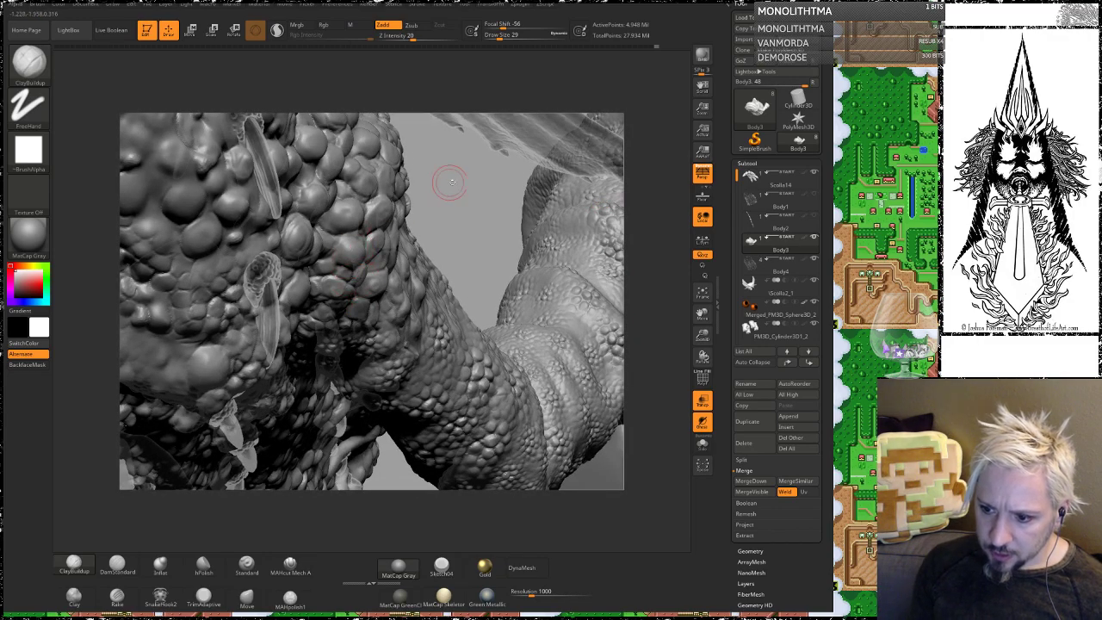
left_click_drag(451, 181, 267, 241)
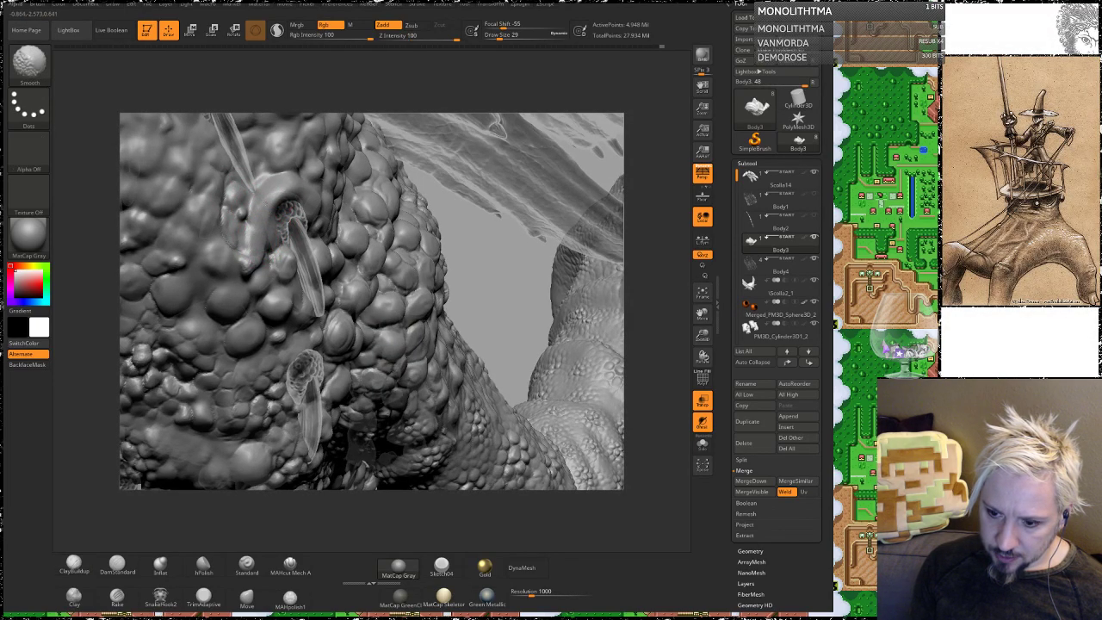
Step: Build a thick clay rim around the top and sides of the next lower socket near the limb and smooth it
mouse_move(504, 287)
left_mouse_down()
mouse_move(485, 247)
mouse_move(497, 310)
mouse_move(448, 324)
mouse_move(246, 247)
left_mouse_up()
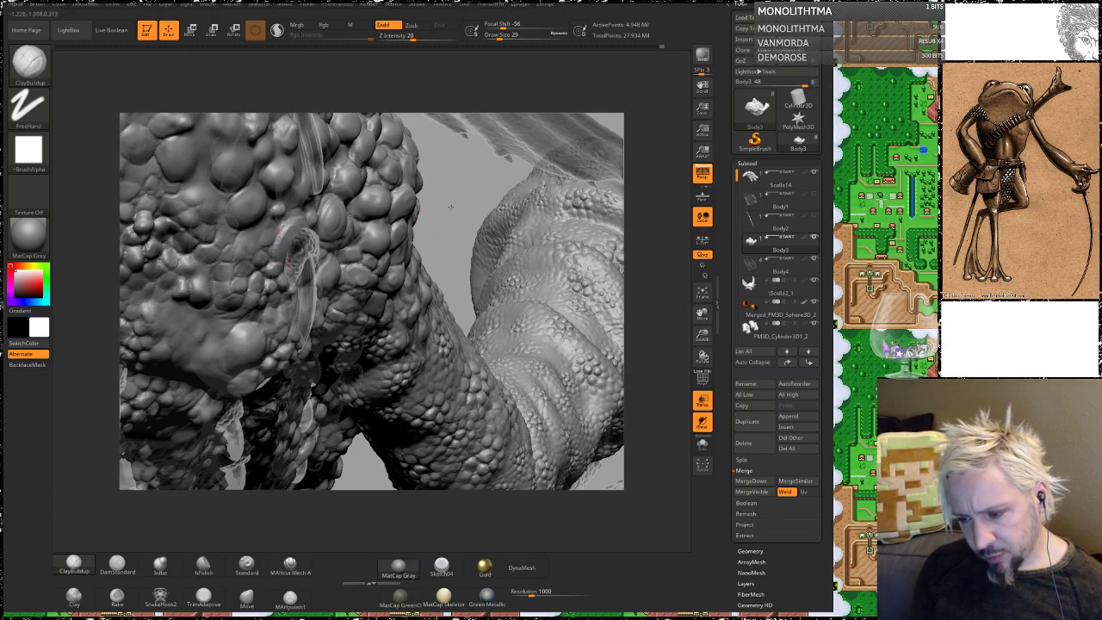
left_click_drag(451, 206, 306, 243)
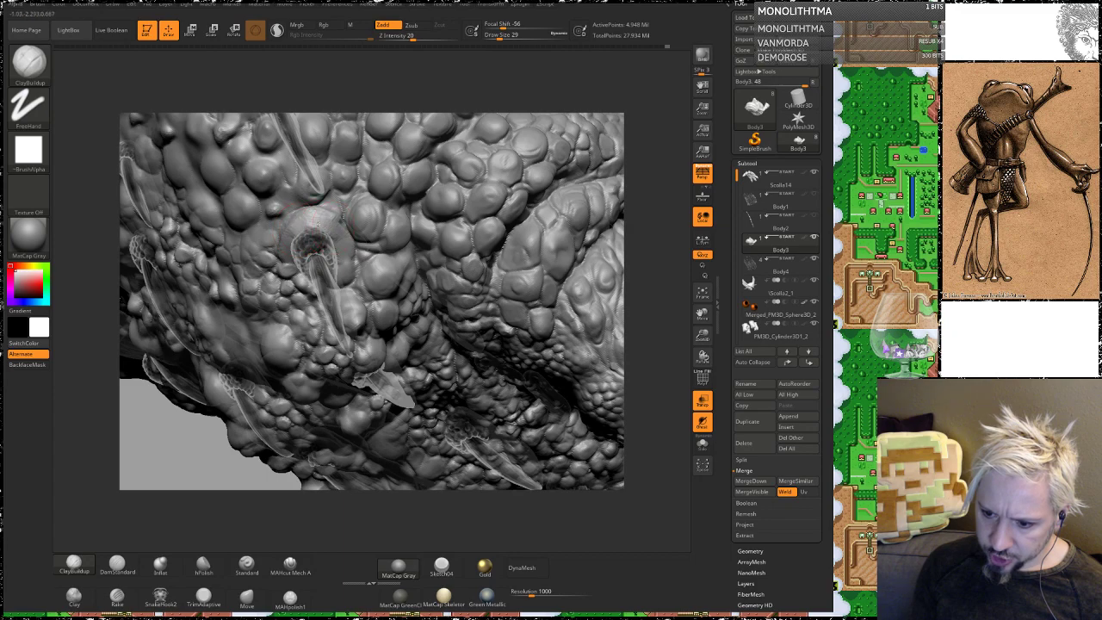
left_click_drag(422, 81, 291, 267)
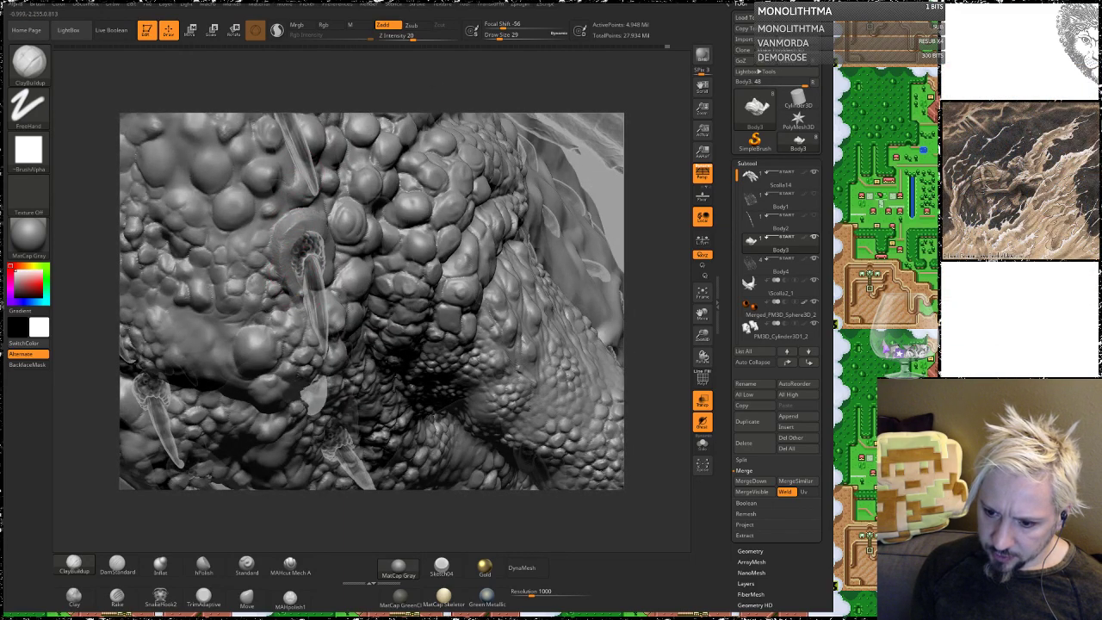
left_click_drag(455, 96, 334, 232)
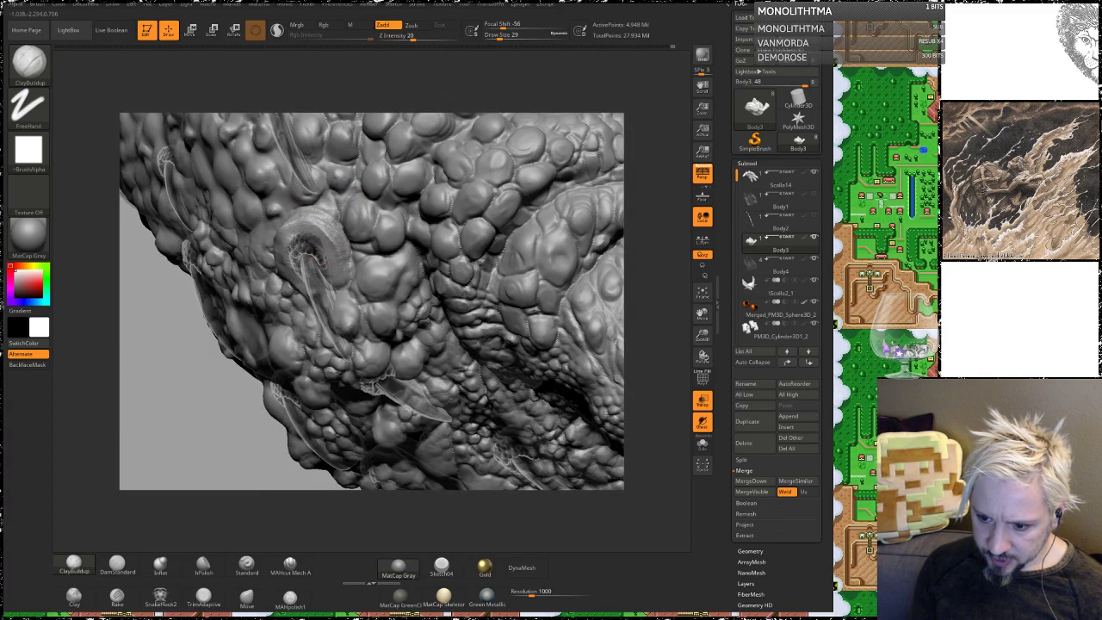
key("shift")
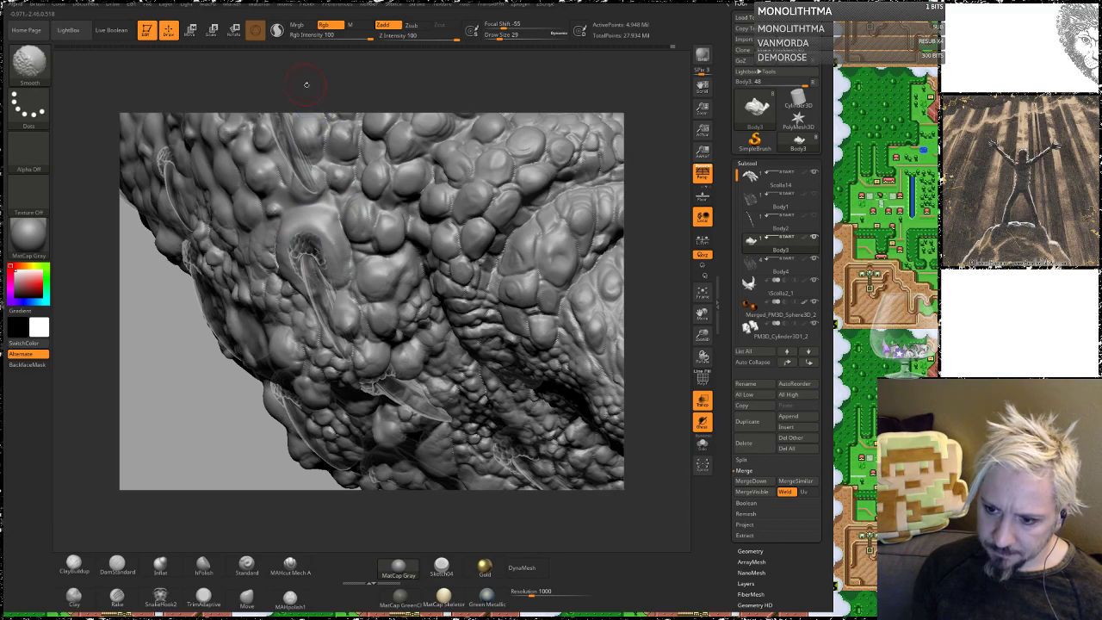
left_click_drag(307, 84, 392, 110)
mouse_move(297, 267)
left_mouse_down("shift")
mouse_move(278, 273)
mouse_move(324, 221)
left_mouse_up("shift")
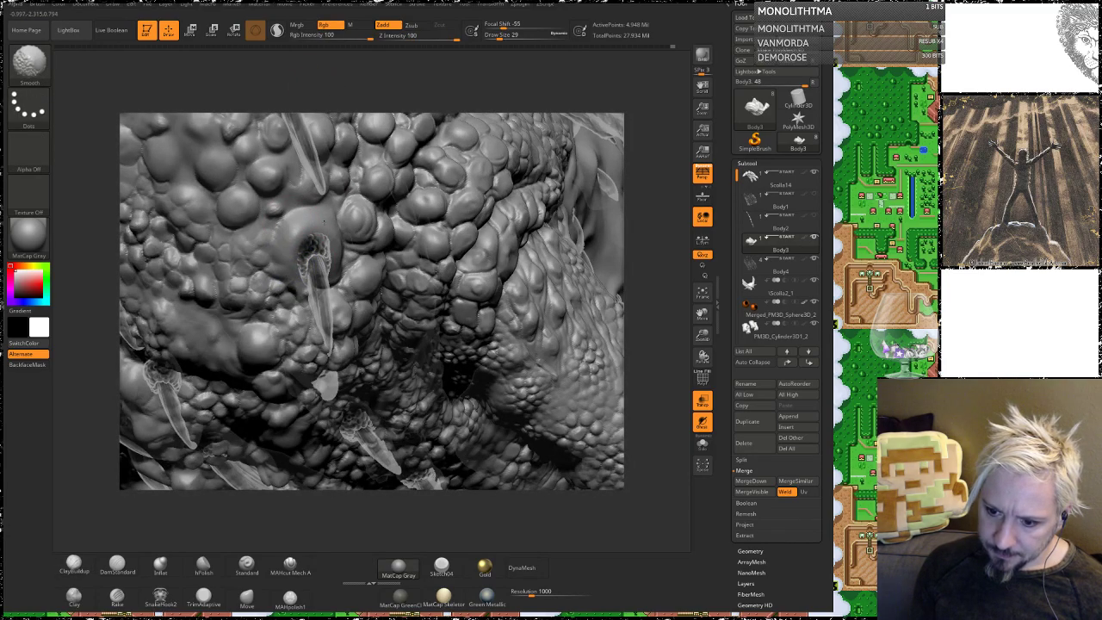
mouse_move(458, 100)
left_mouse_down()
mouse_move(365, 93)
mouse_move(508, 100)
left_mouse_up()
Step: Extend the rim down beside the spike, then thicken its crest with clay strokes and smooth it into the surrounding scales
mouse_move(524, 315)
left_mouse_down()
mouse_move(600, 261)
mouse_move(605, 244)
mouse_move(367, 173)
left_mouse_up()
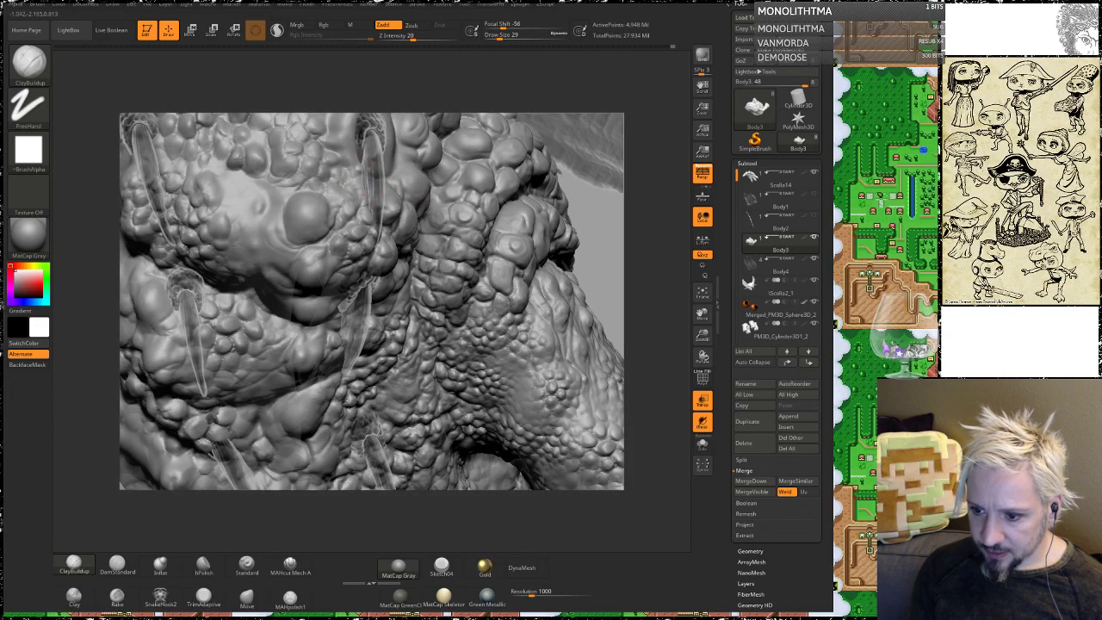
left_click_drag(610, 255, 361, 211)
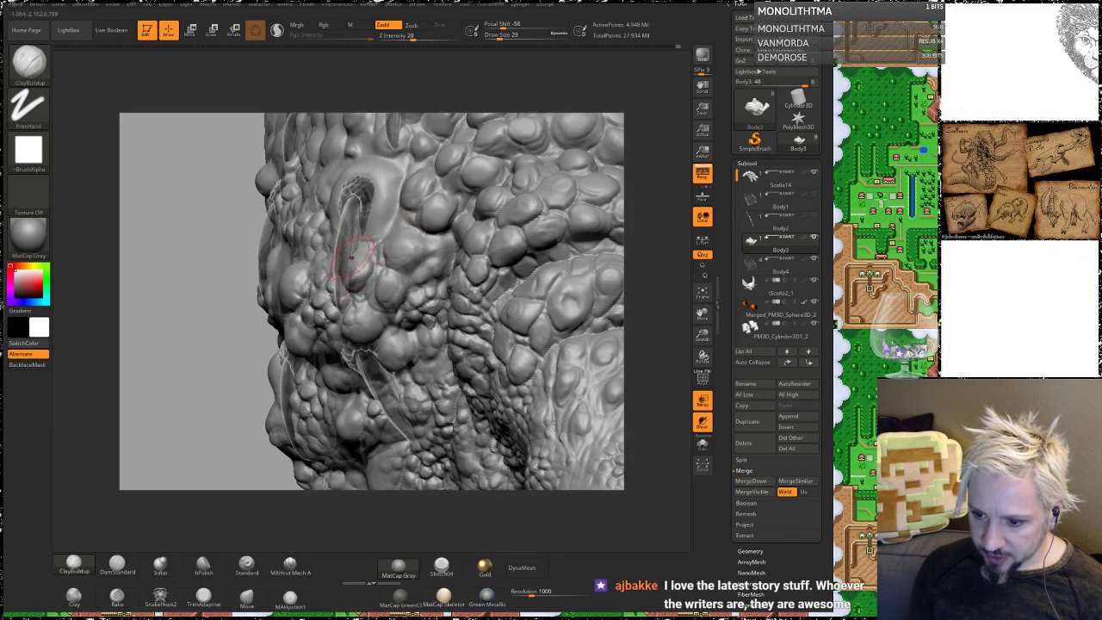
key("shift")
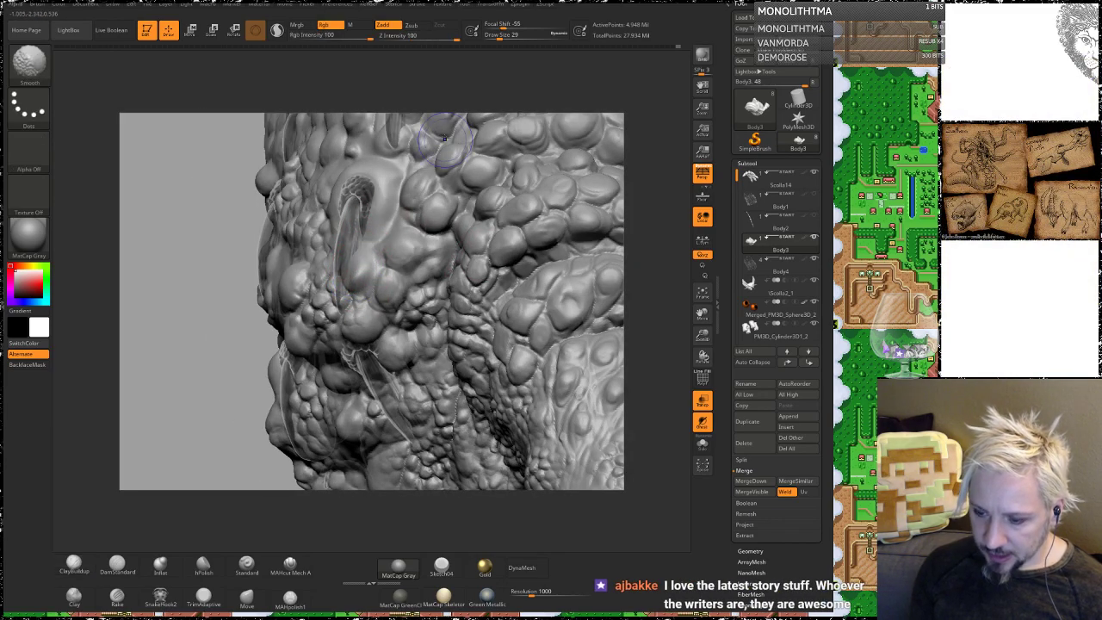
left_click_drag(296, 57, 396, 43)
mouse_move(652, 180)
left_mouse_down()
mouse_move(664, 172)
mouse_move(652, 152)
mouse_move(638, 216)
left_mouse_up()
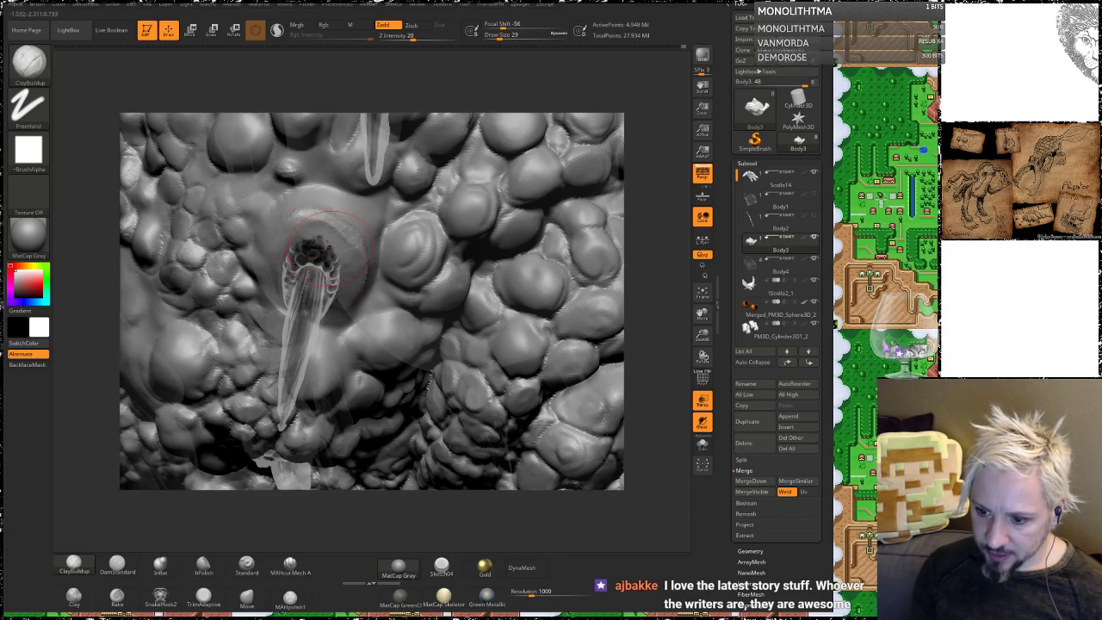
key("shift")
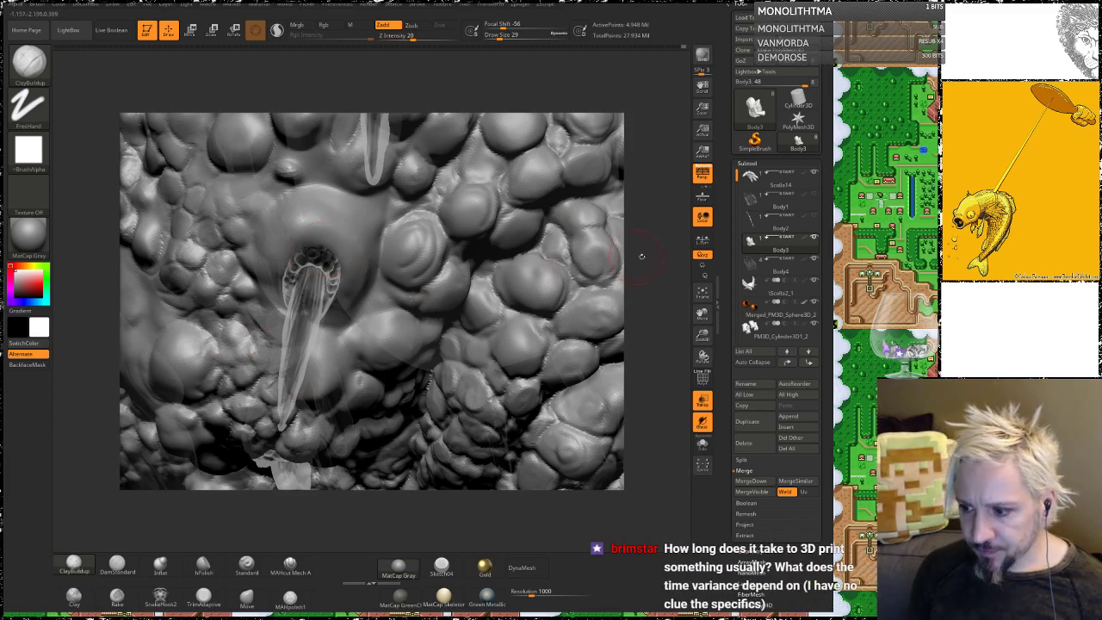
Step: Set the brush draw size to 16
mouse_move(644, 256)
left_mouse_down()
mouse_move(653, 239)
mouse_move(661, 271)
left_mouse_up()
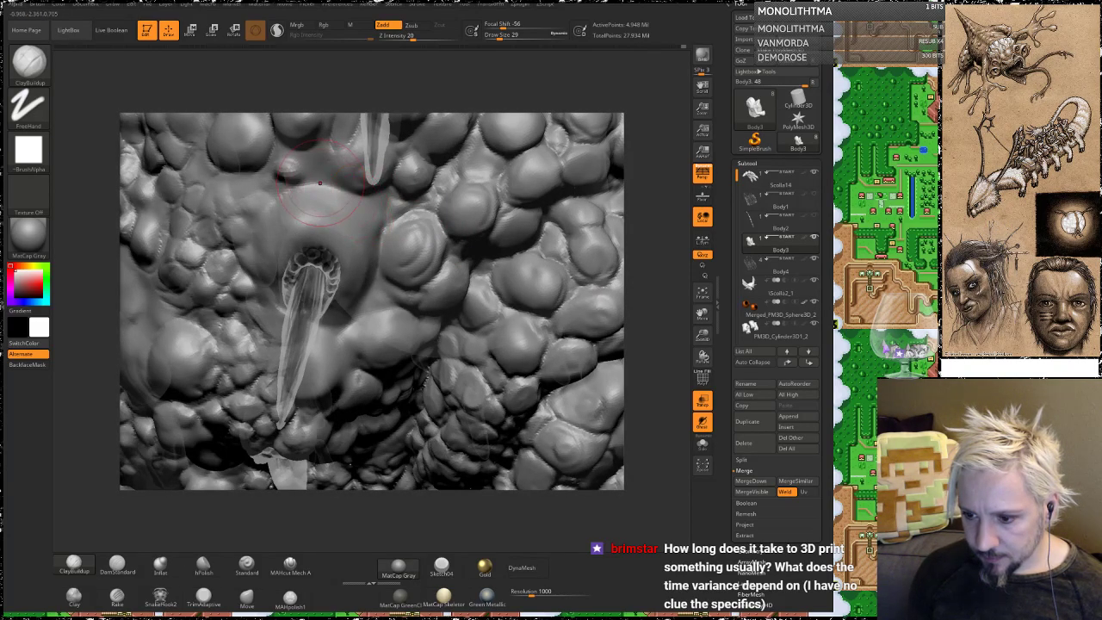
key("space")
left_click_drag(320, 183, 316, 177)
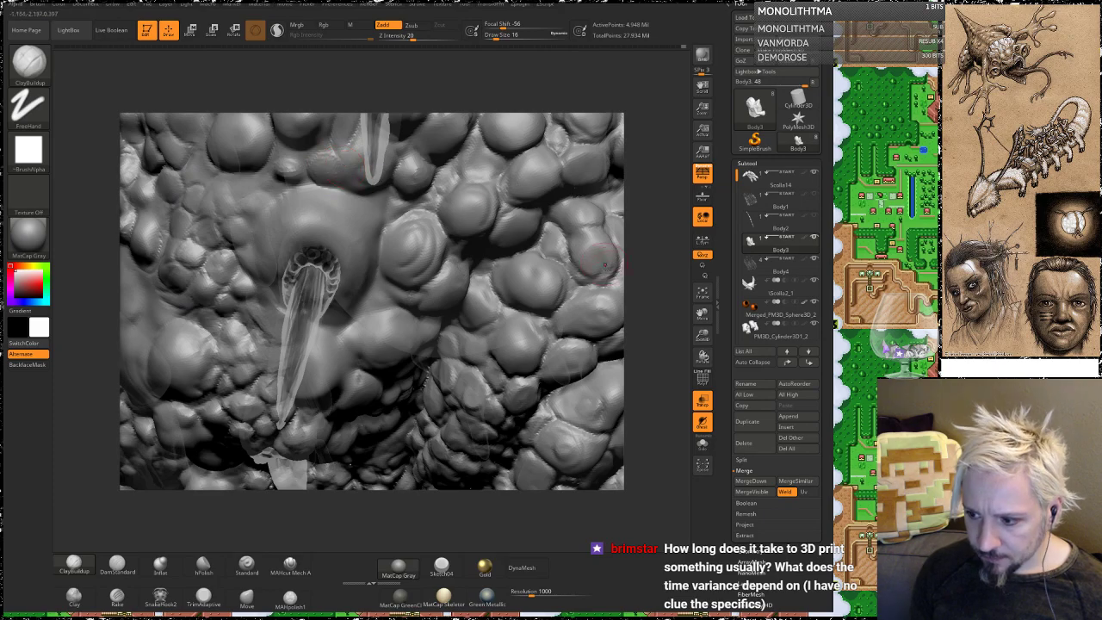
Step: Examine the hooded and bare spike sockets around the body and limb from several angles
mouse_move(651, 292)
left_mouse_down()
mouse_move(652, 304)
mouse_move(642, 242)
mouse_move(607, 203)
mouse_move(673, 208)
left_mouse_up()
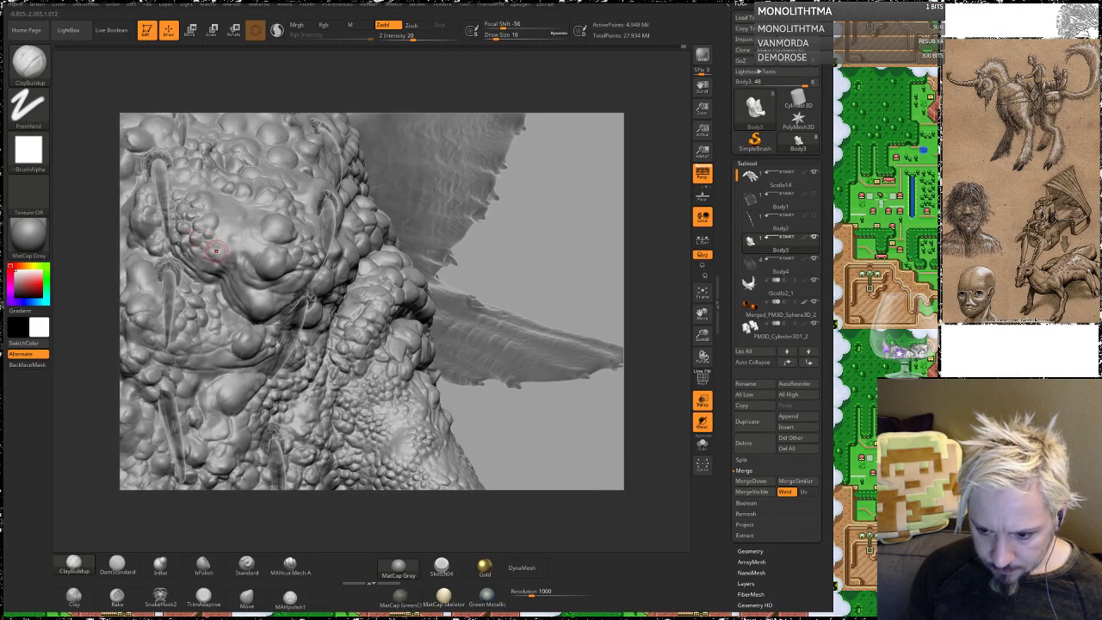
mouse_move(525, 234)
left_mouse_down("alt")
mouse_move(605, 262)
mouse_move(346, 322)
left_mouse_up("alt")
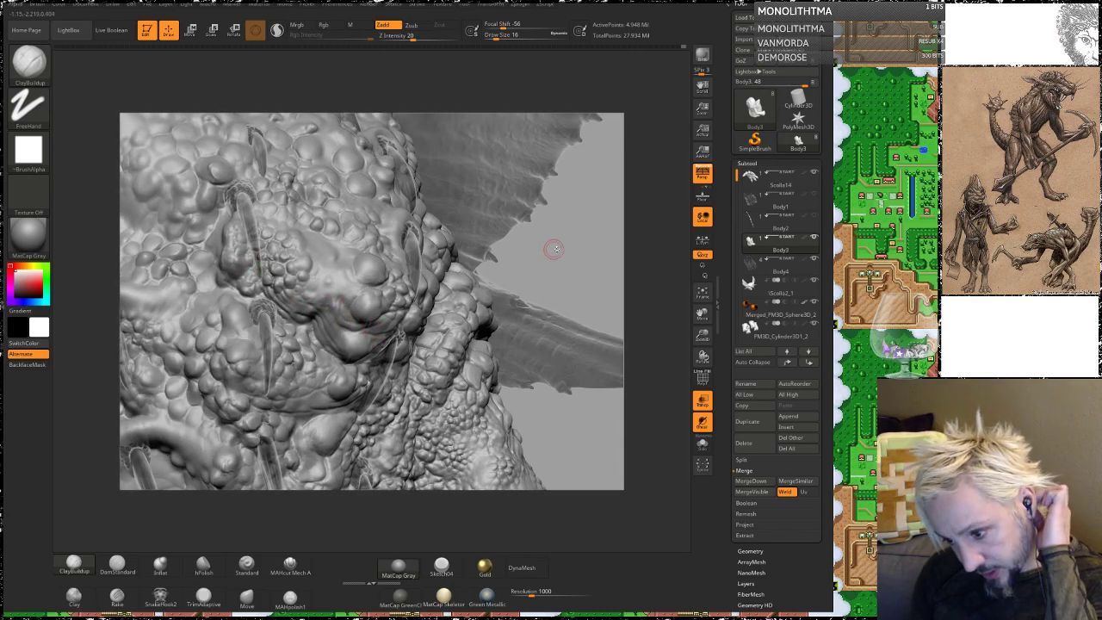
mouse_move(554, 249)
left_mouse_down()
mouse_move(553, 287)
mouse_move(596, 204)
mouse_move(630, 293)
mouse_move(374, 243)
left_mouse_up()
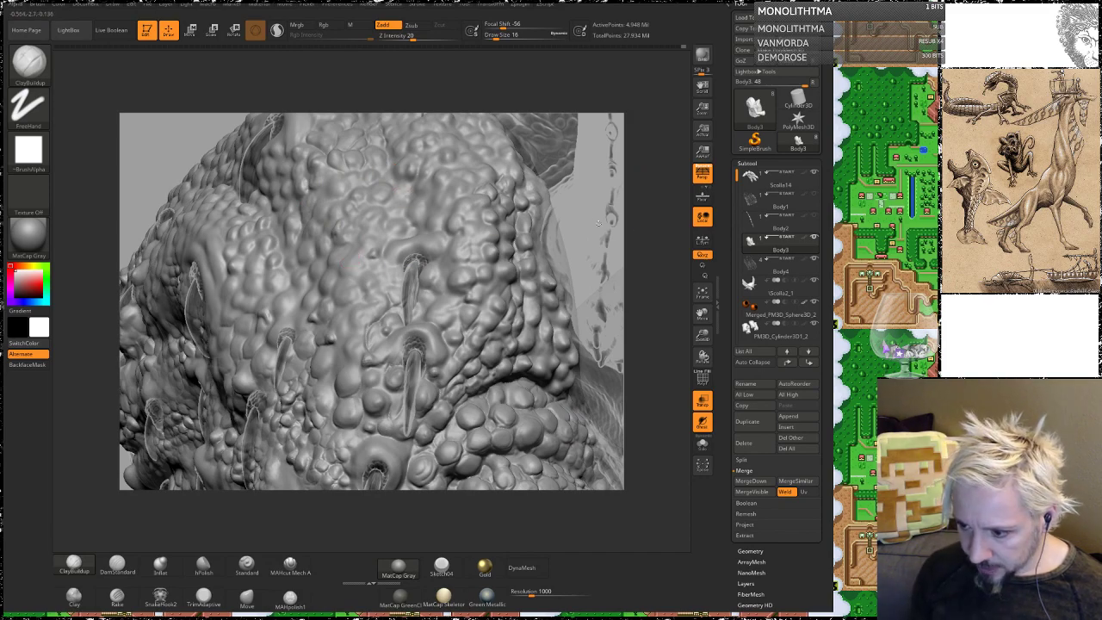
mouse_move(648, 255)
left_mouse_down()
mouse_move(656, 196)
mouse_move(623, 259)
left_mouse_up()
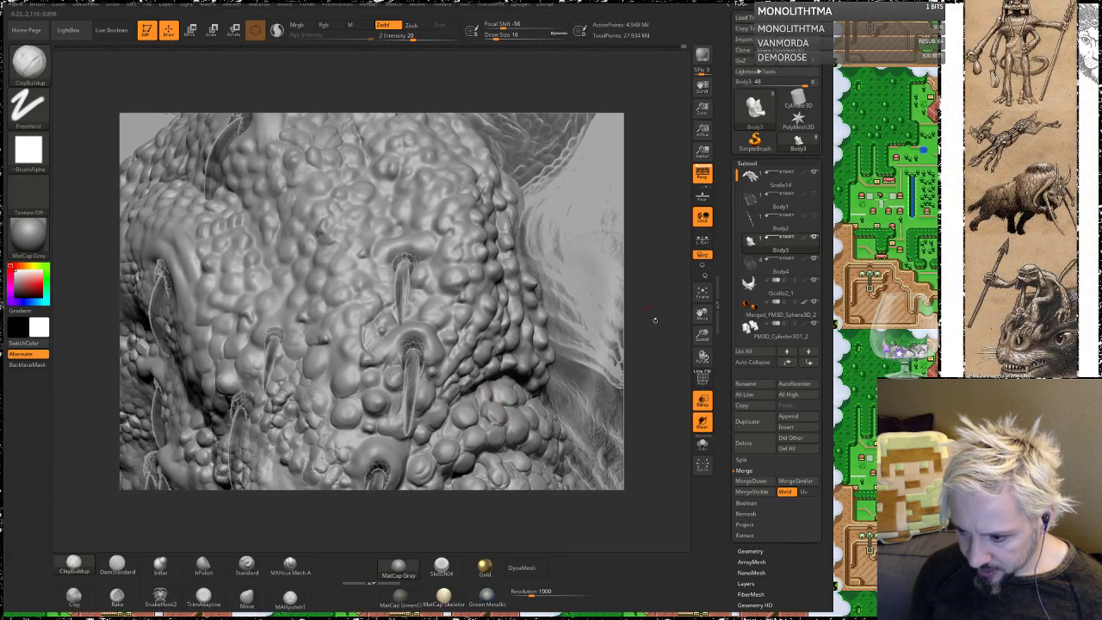
mouse_move(655, 351)
left_mouse_down()
mouse_move(637, 349)
mouse_move(645, 353)
left_mouse_up()
left_click_drag(560, 281, 437, 340)
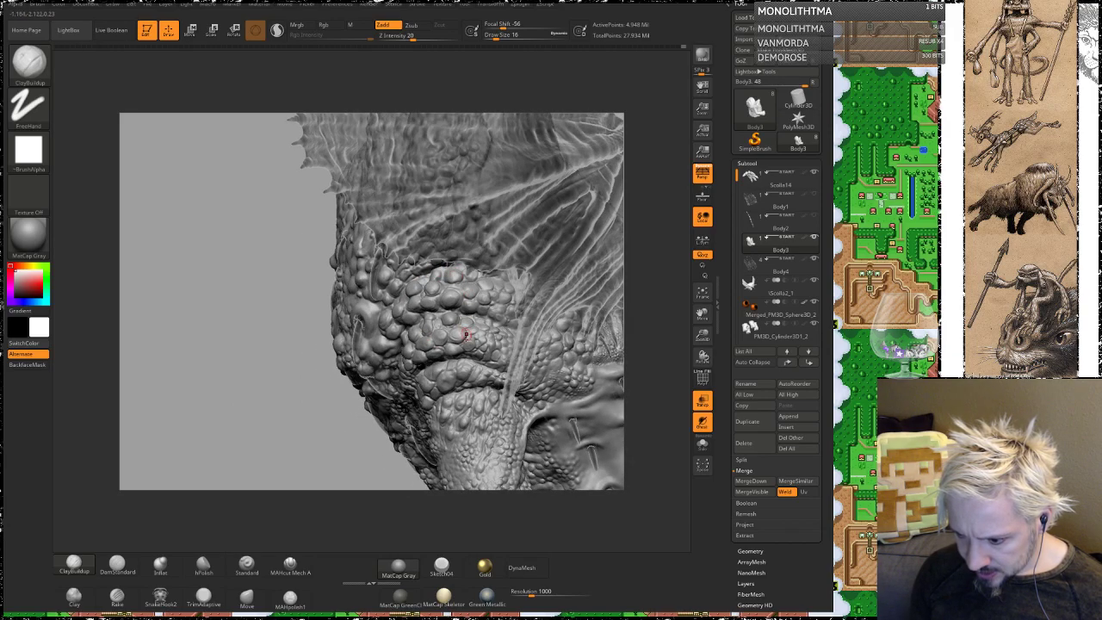
mouse_move(284, 404)
left_mouse_down()
mouse_move(262, 422)
mouse_move(259, 351)
mouse_move(434, 302)
left_mouse_up()
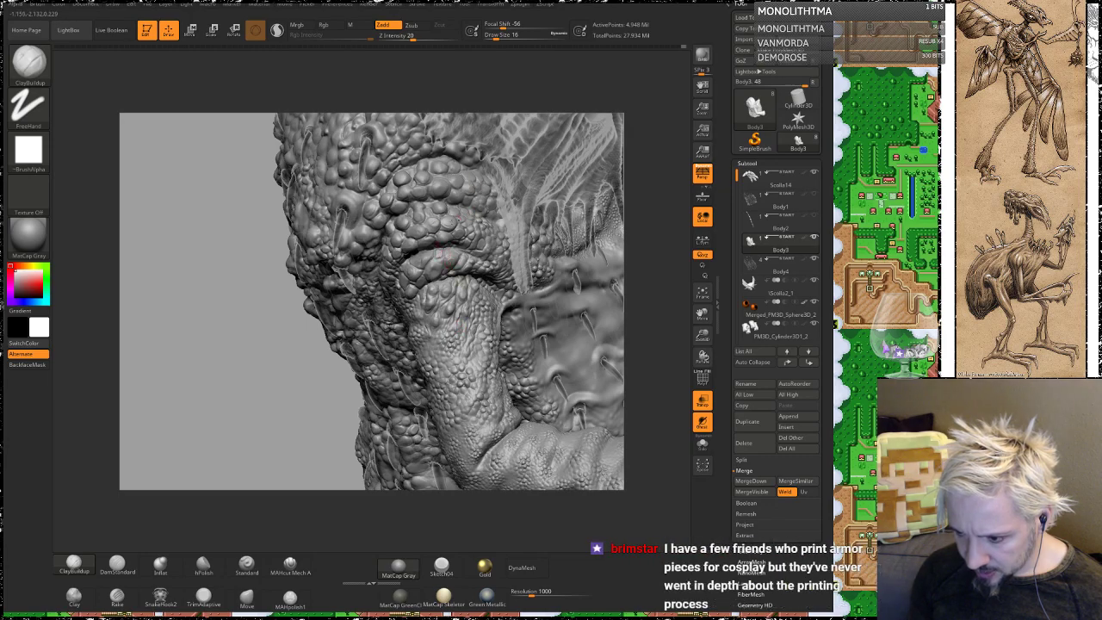
left_click_drag(206, 214, 262, 388, "alt")
mouse_move(233, 267)
left_mouse_down()
mouse_move(388, 284)
mouse_move(231, 319)
left_mouse_up()
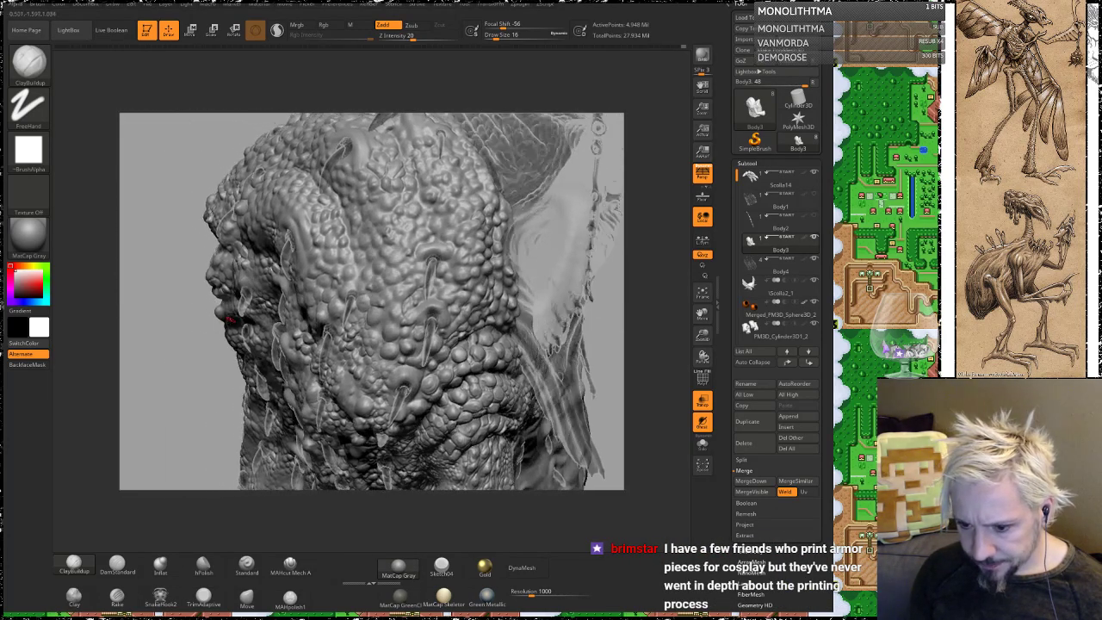
mouse_move(194, 353)
left_mouse_down("alt")
mouse_move(206, 309)
mouse_move(212, 391)
left_mouse_up("alt")
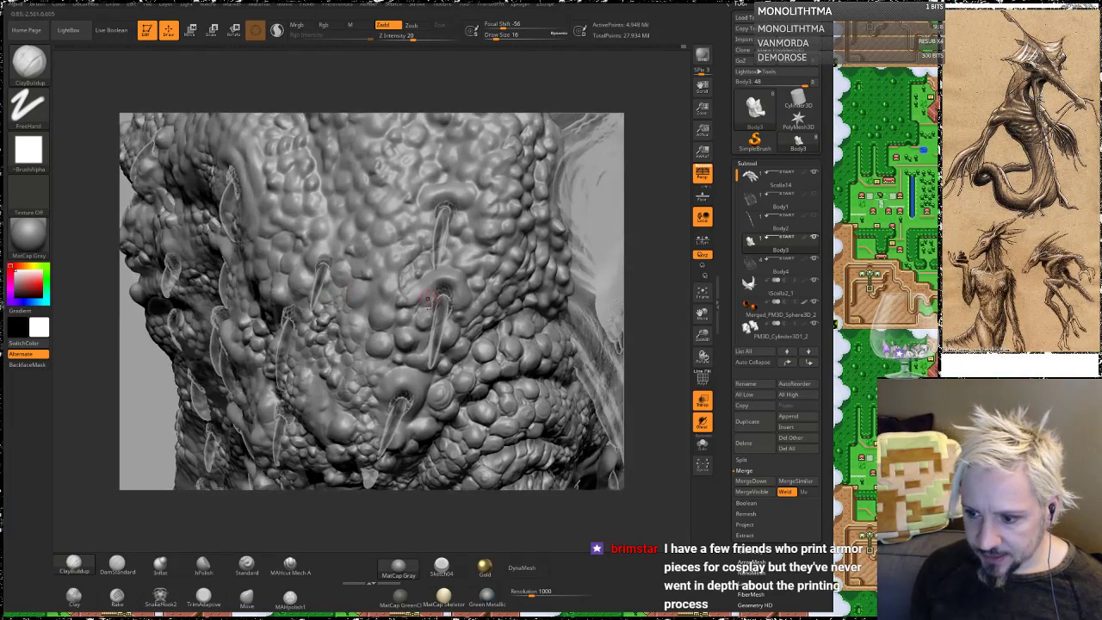
Step: Set the draw size to 37, then widen the hood over the uppermost of the three aligned sockets and smooth it
key("space")
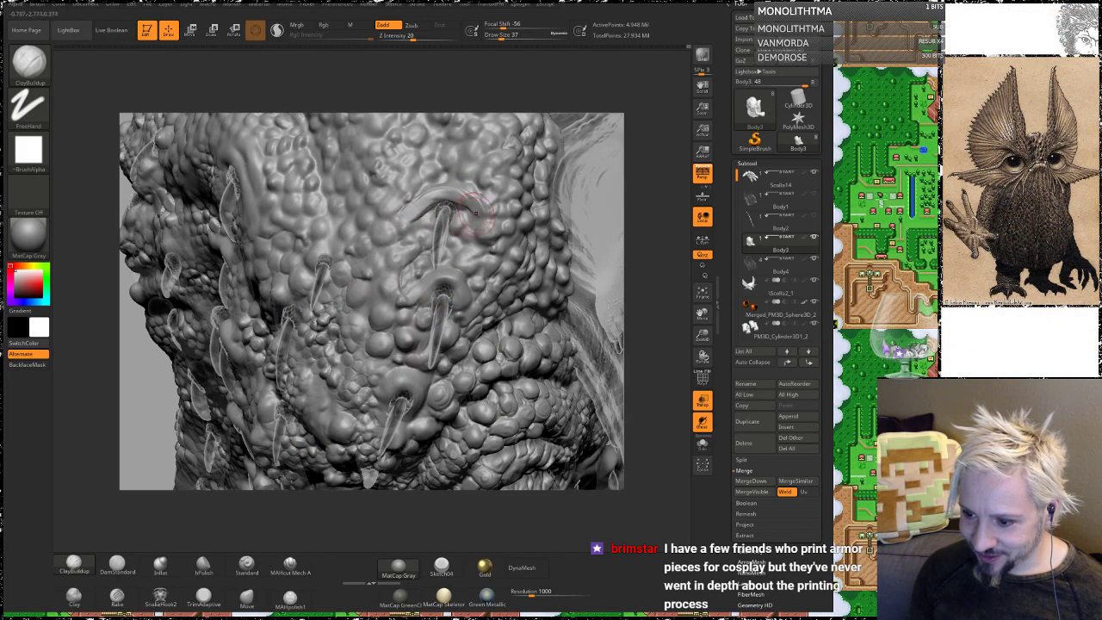
key("shift")
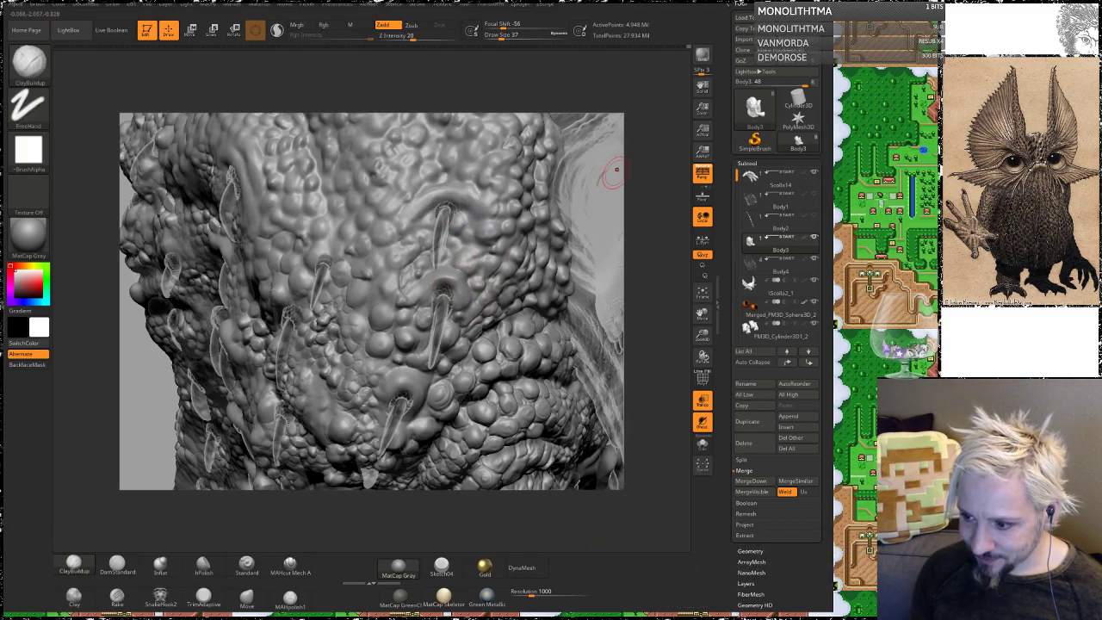
Step: Smooth the scales around the bare spike socket just above the two hooded ones on the flank
mouse_move(616, 170)
left_mouse_down()
mouse_move(602, 183)
mouse_move(628, 215)
left_mouse_up()
mouse_move(646, 178)
left_mouse_down()
mouse_move(642, 206)
mouse_move(664, 234)
mouse_move(518, 118)
left_mouse_up()
left_click_drag(446, 95, 542, 120)
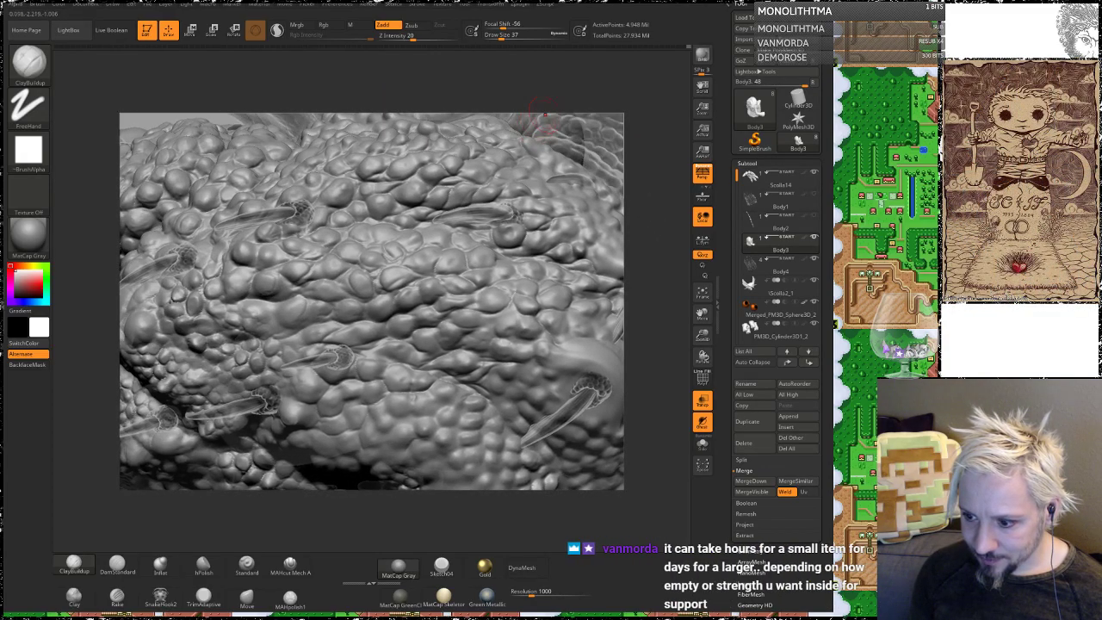
left_click_drag(565, 83, 508, 105)
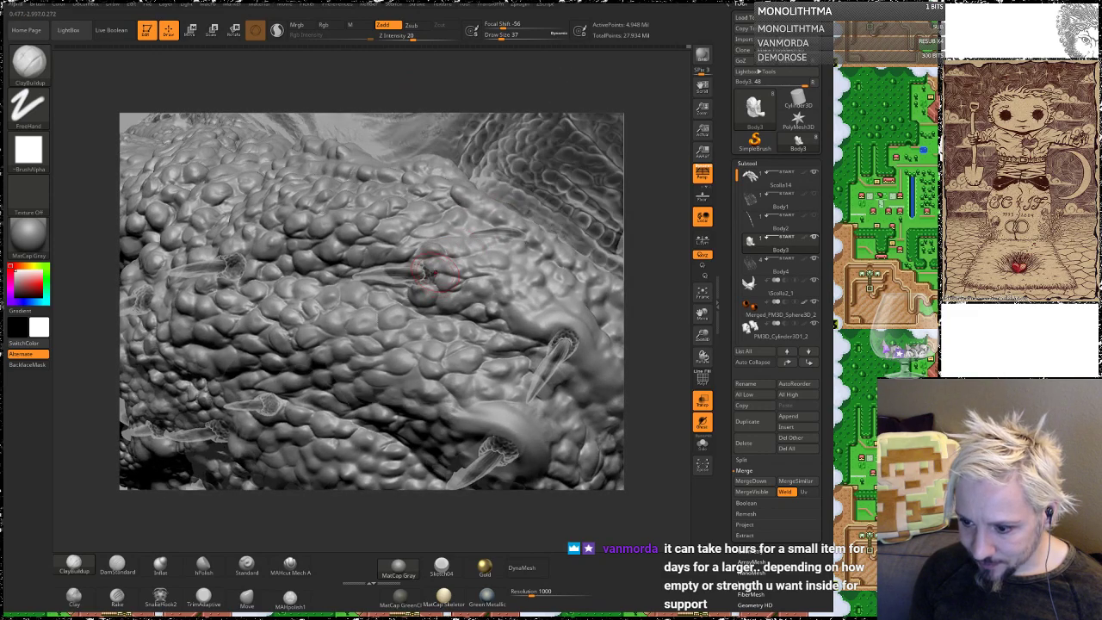
key("shift")
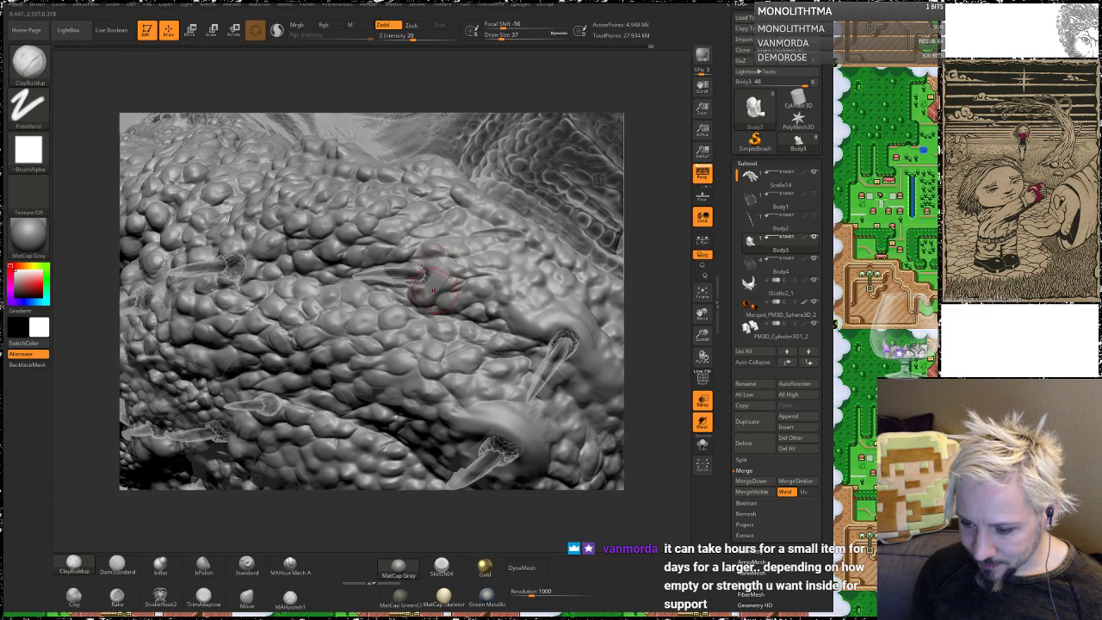
key("shift")
Step: Build a raised clay hood around the bare spike socket beside the limb's base and smooth it
left_click_drag(92, 298, 244, 287)
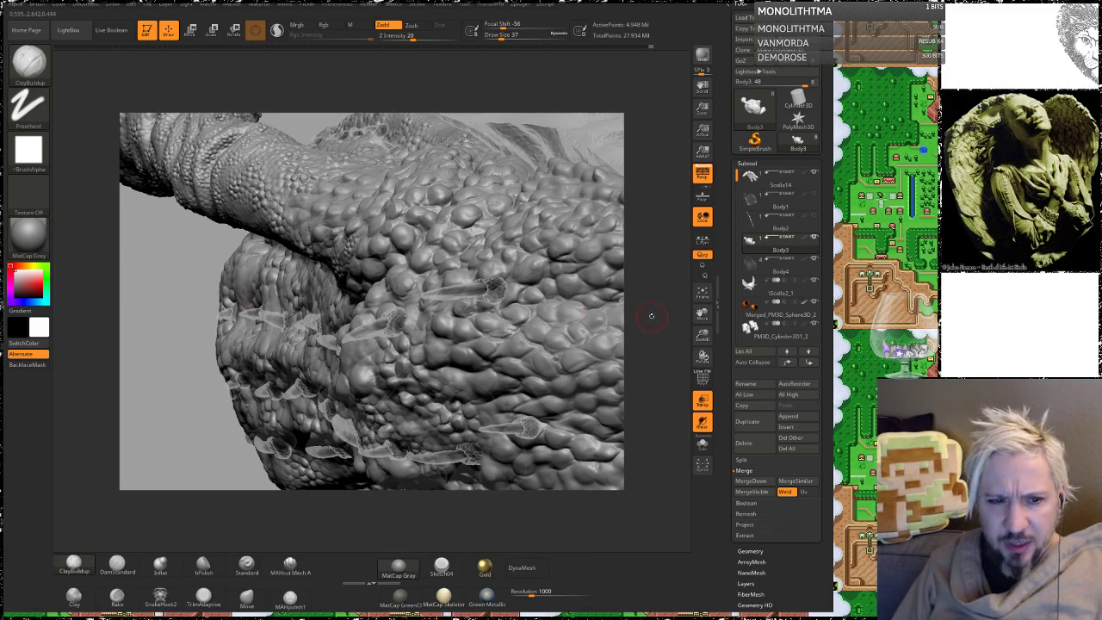
left_click_drag(656, 345, 603, 365, "alt")
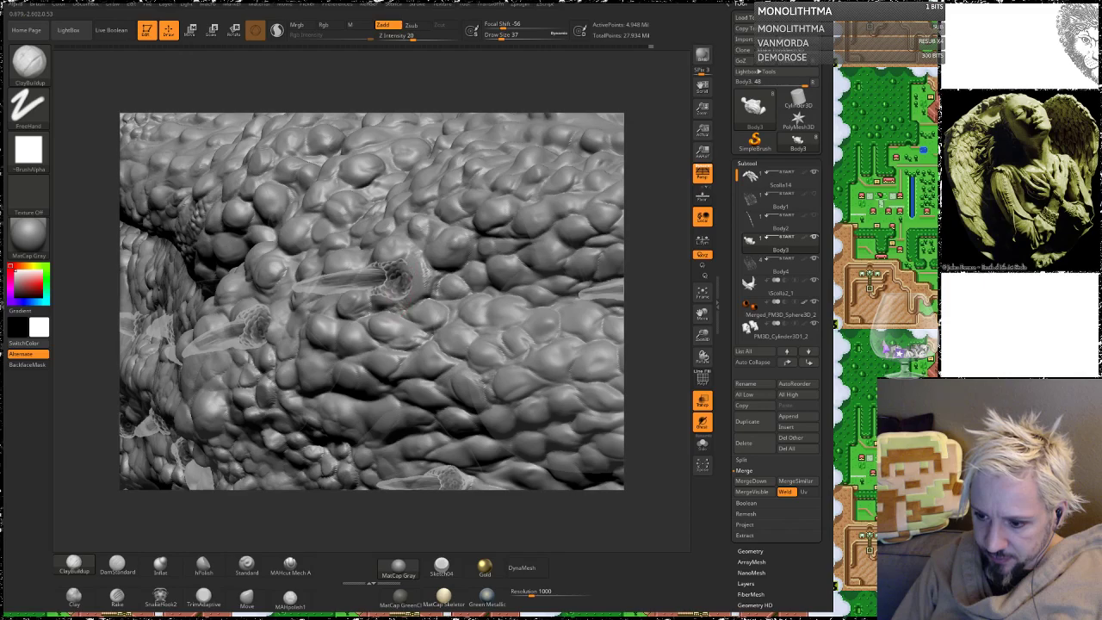
left_click_drag(659, 263, 656, 189)
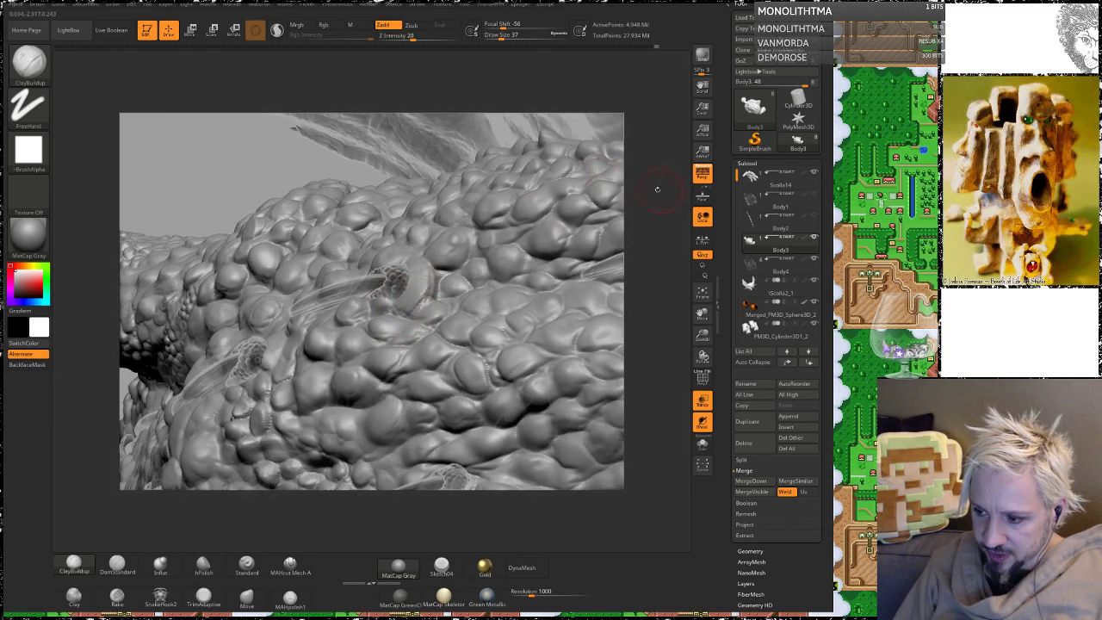
left_click_drag(657, 188, 455, 237)
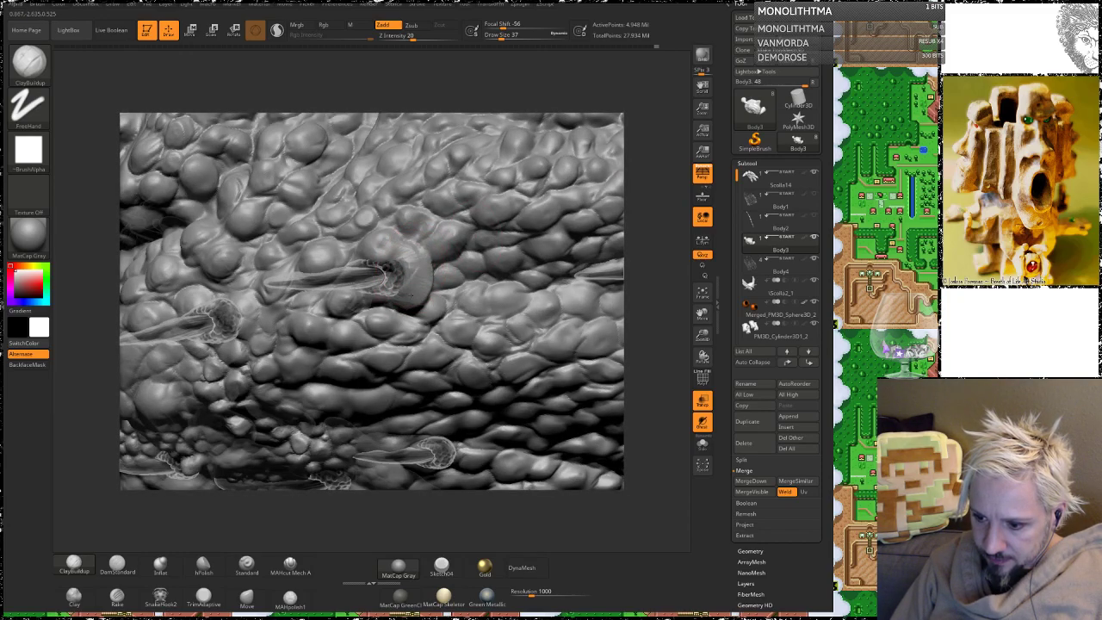
key("shift")
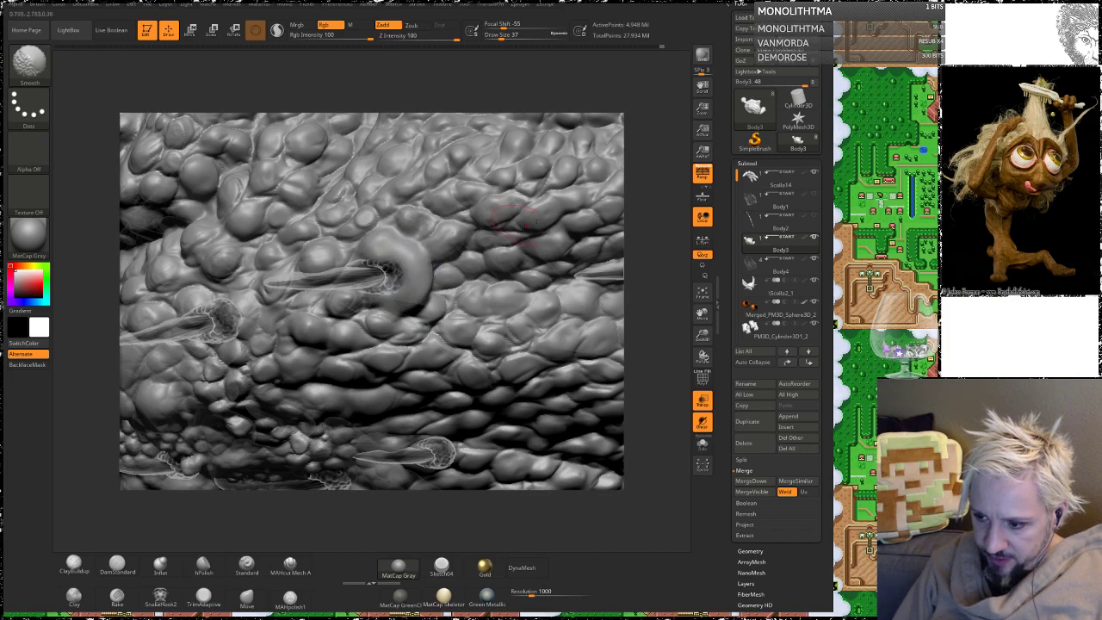
Step: Set the draw size to 23, fill in the inner edge of the hood around the spike's base, and smooth it
mouse_move(657, 249)
left_mouse_down()
mouse_move(513, 265)
mouse_move(501, 247)
left_mouse_up()
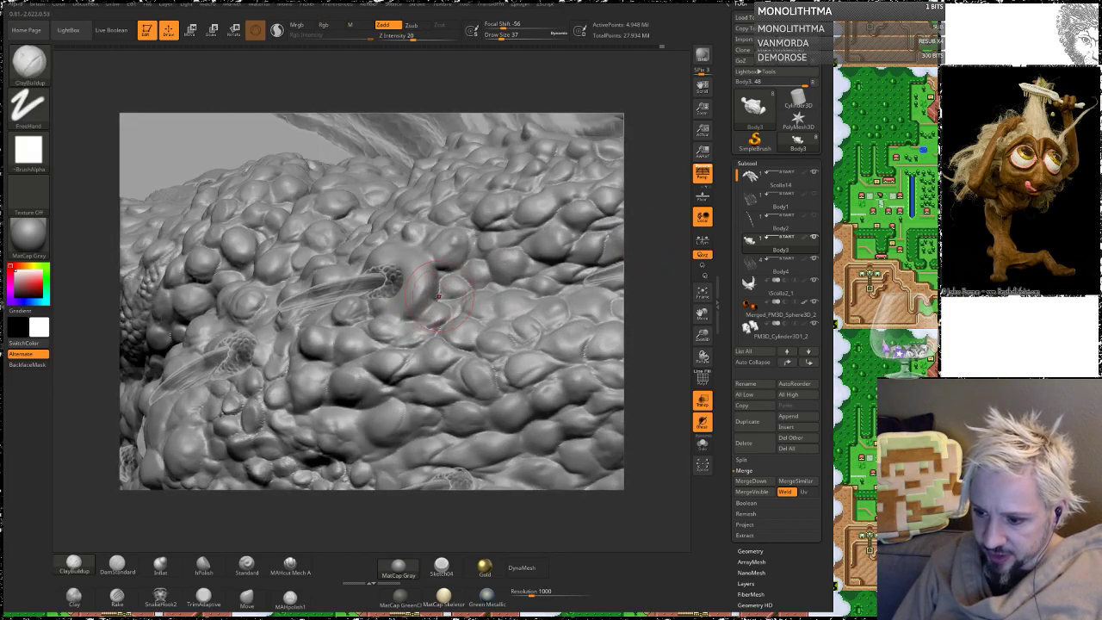
key("space")
left_click_drag(441, 298, 436, 297)
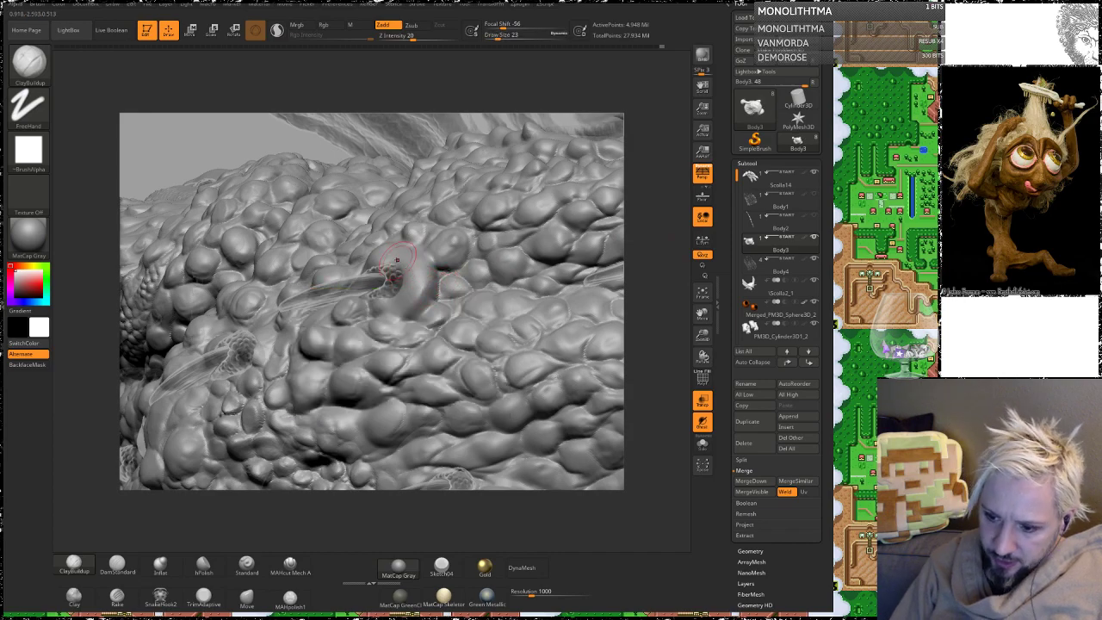
mouse_move(406, 282)
left_mouse_down()
mouse_move(415, 294)
mouse_move(410, 259)
mouse_move(402, 279)
left_mouse_up()
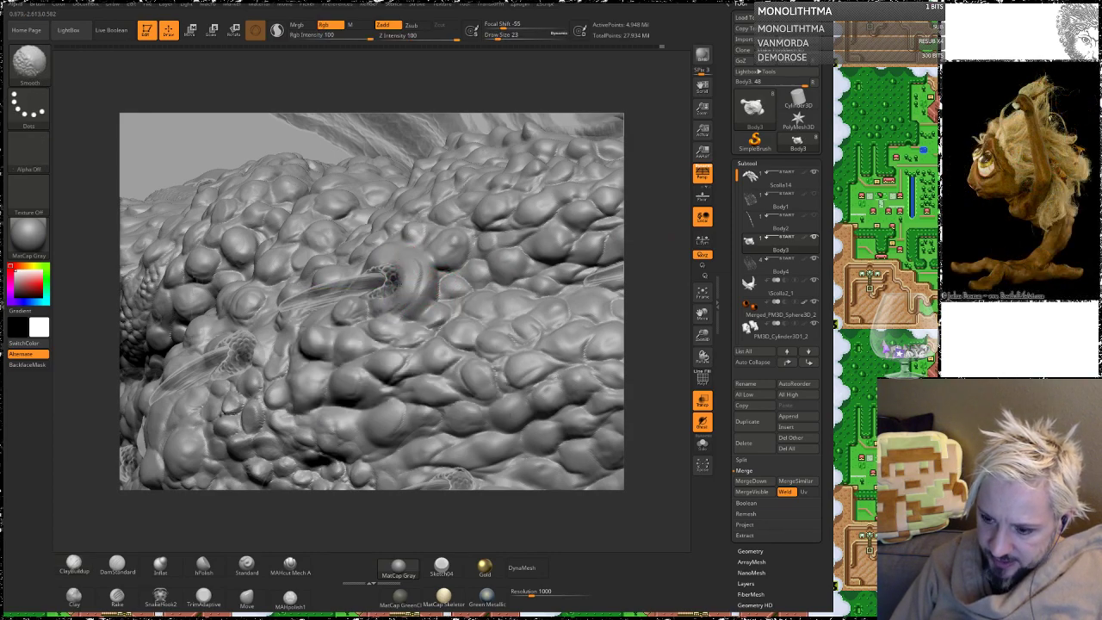
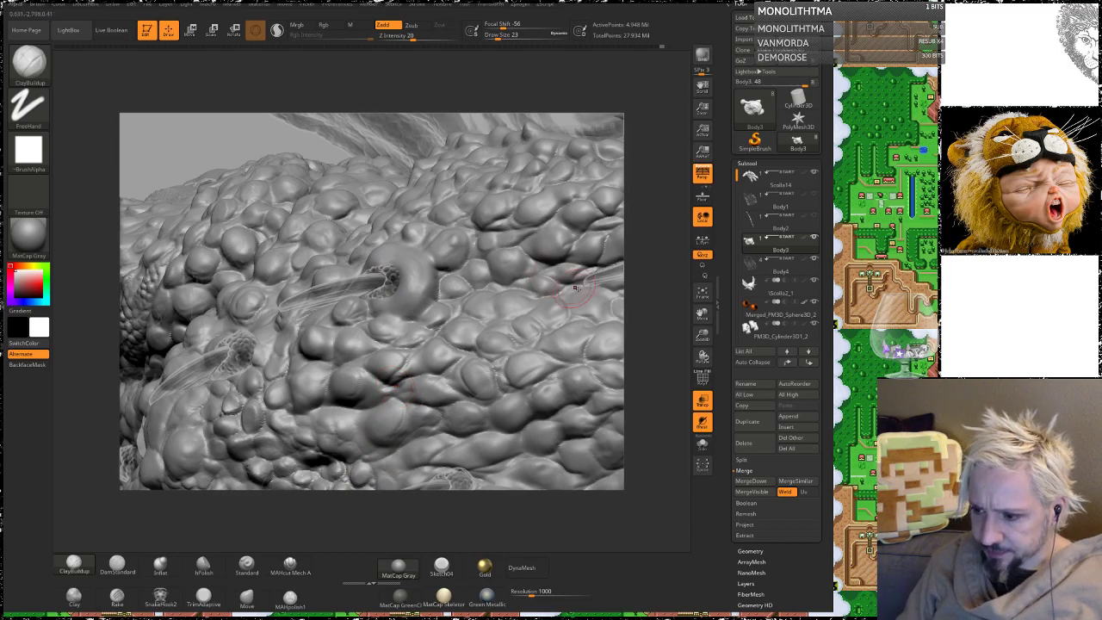
Step: Build a clay rim around the neighbouring bare socket on the upper flank and smooth its crest
mouse_move(643, 285)
left_mouse_down()
mouse_move(646, 310)
mouse_move(383, 290)
left_mouse_up()
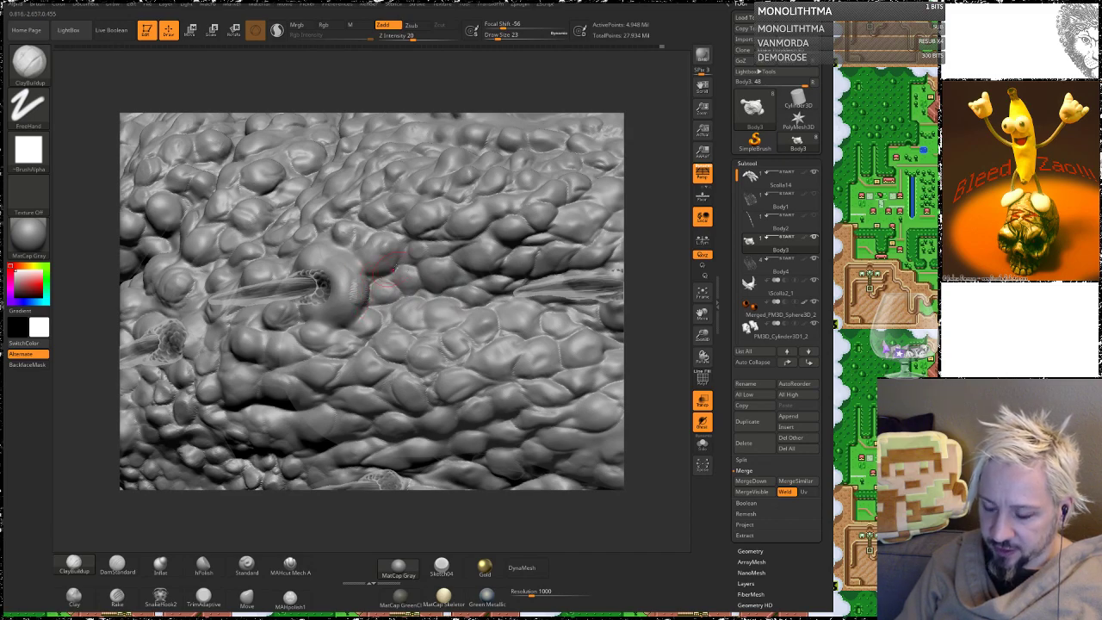
left_click_drag(642, 325, 499, 313)
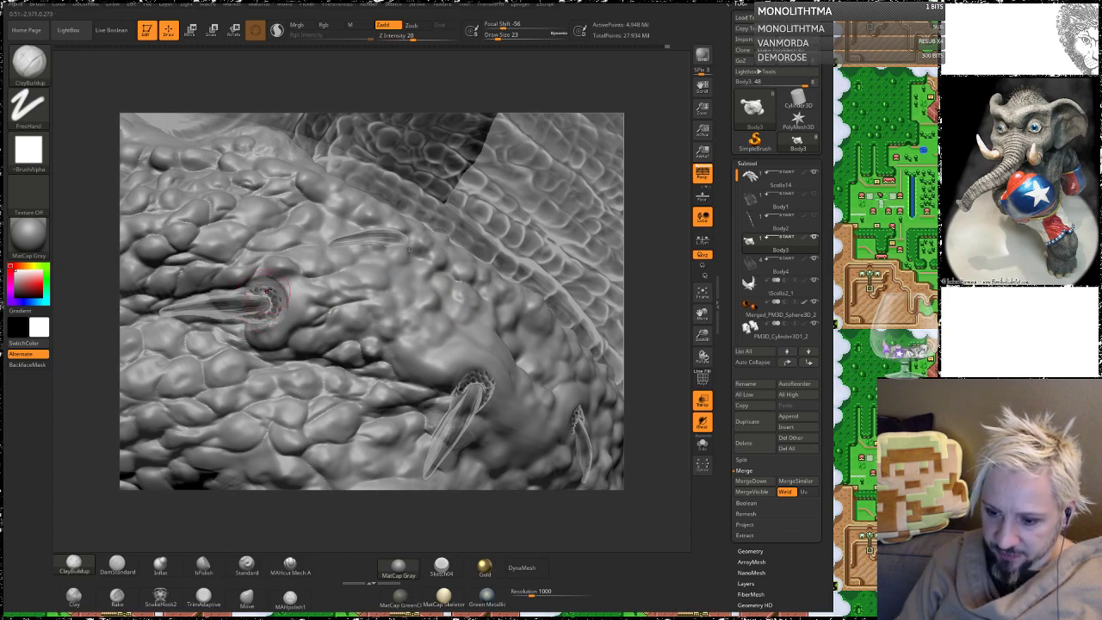
left_click_drag(277, 296, 285, 291, "shift")
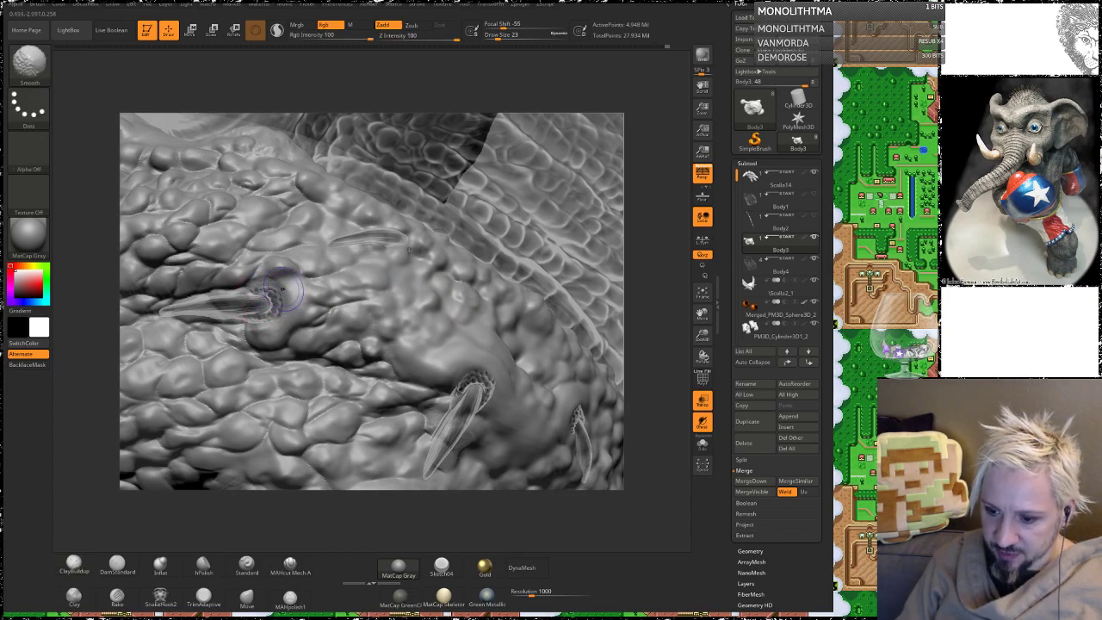
Step: Lay clay strokes around the bare socket diagonally below the hooded one near the limb
left_click_drag(640, 317, 633, 207, "alt")
mouse_move(541, 184)
left_mouse_down()
mouse_move(658, 182)
mouse_move(337, 118)
mouse_move(525, 121)
mouse_move(667, 142)
mouse_move(641, 249)
mouse_move(609, 277)
mouse_move(594, 335)
left_mouse_up()
left_click_drag(585, 284, 578, 344, "alt")
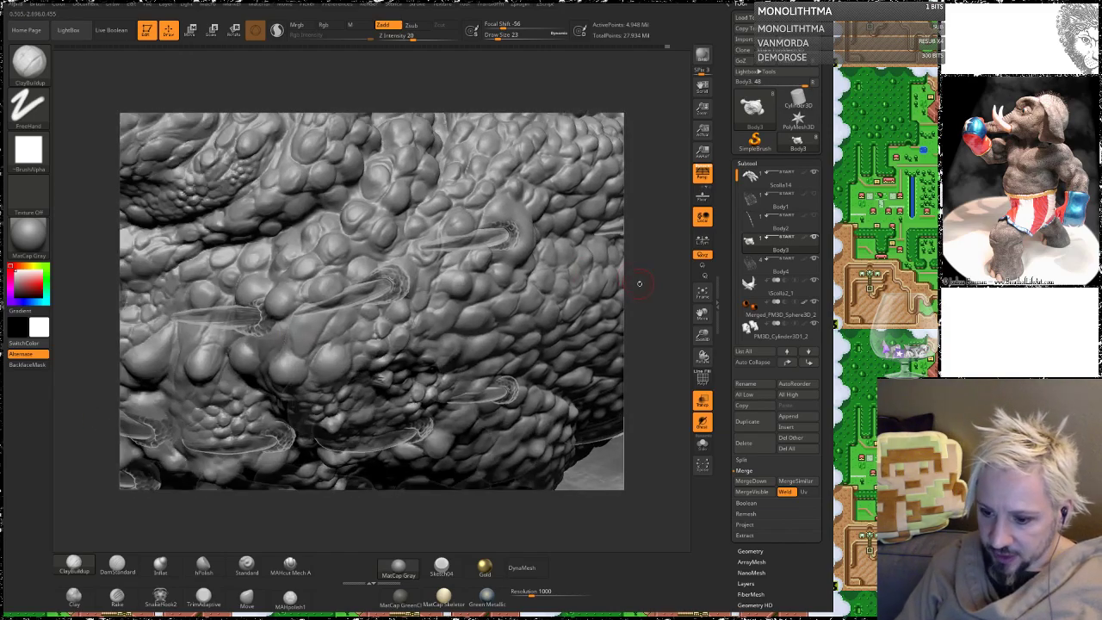
left_click_drag(659, 278, 635, 354)
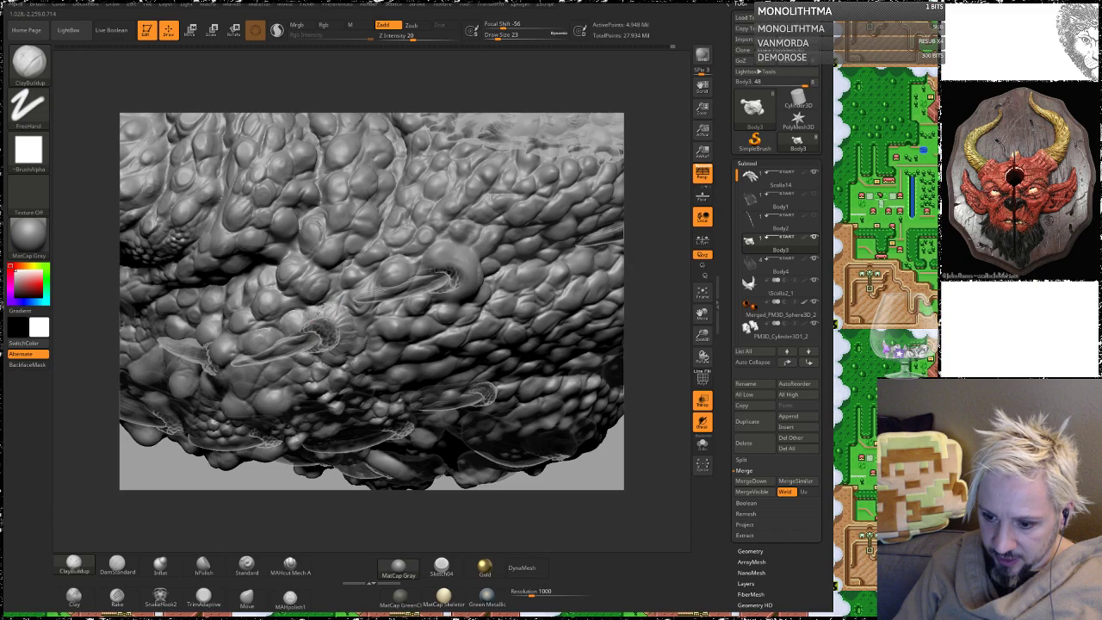
left_click_drag(346, 338, 339, 347)
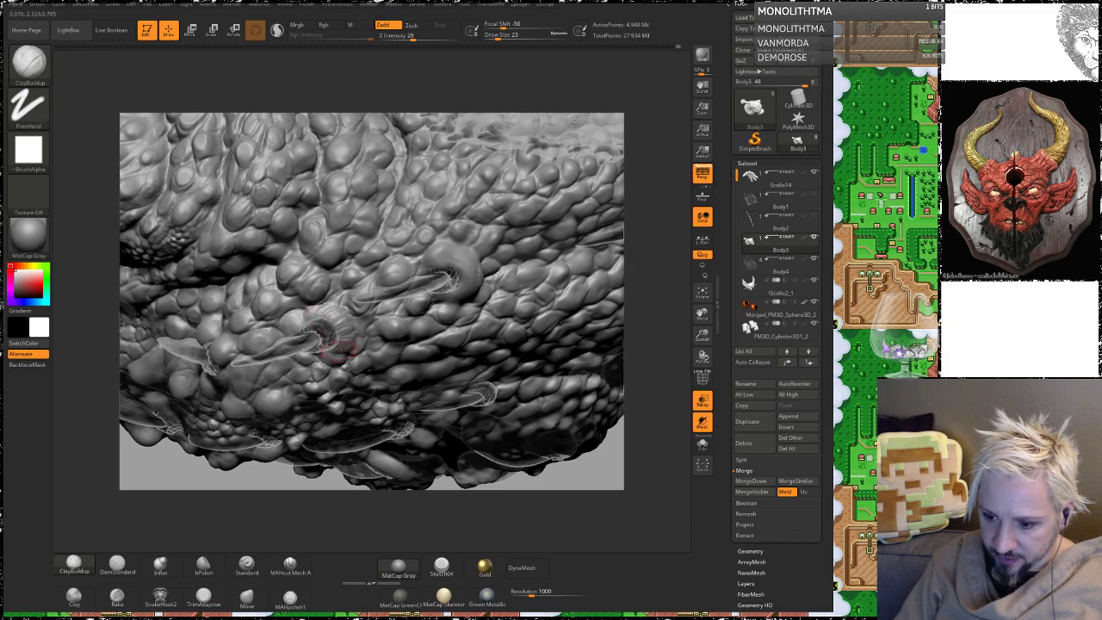
left_click_drag(651, 278, 652, 234)
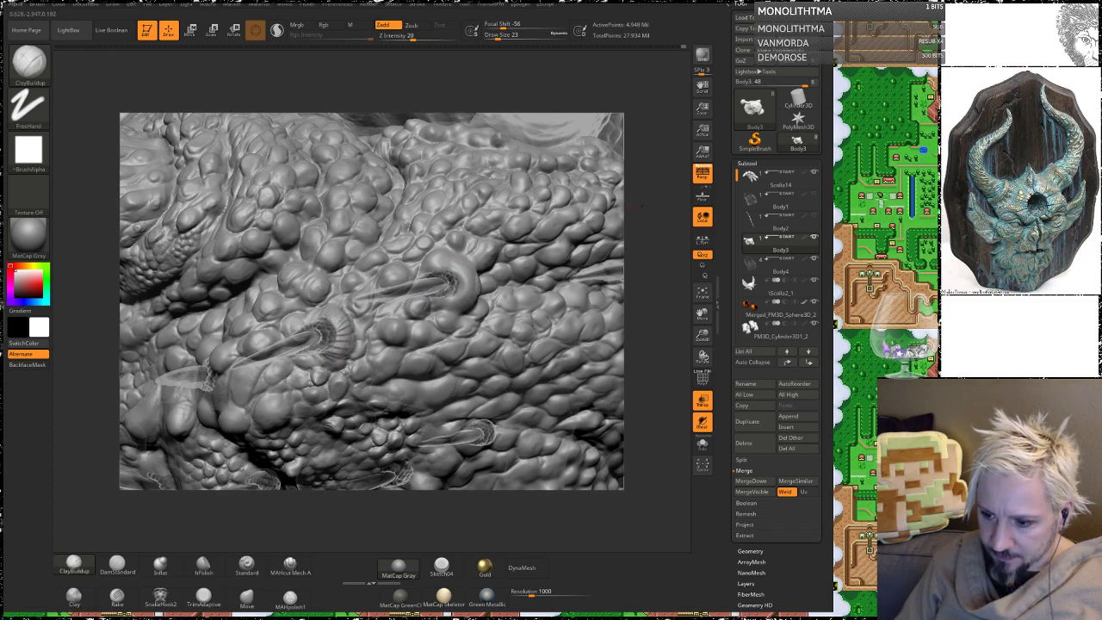
Step: Thicken the crest and both ends of the new rim with clay strokes to form a full hood over the socket
mouse_move(635, 207)
left_mouse_down()
mouse_move(594, 215)
mouse_move(594, 289)
left_mouse_up()
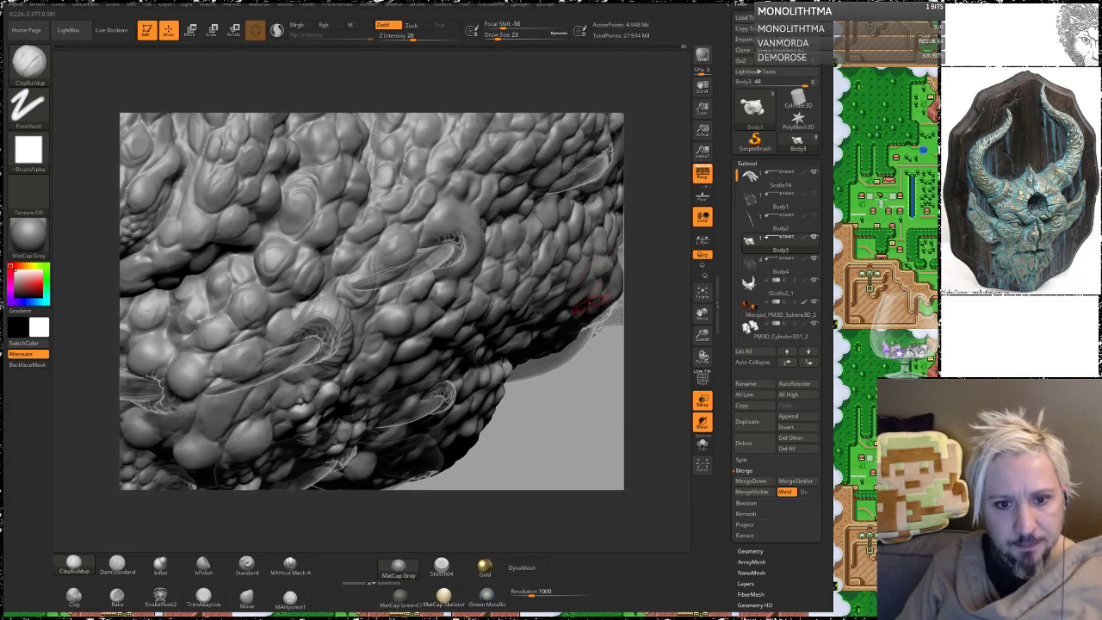
mouse_move(583, 386)
left_mouse_down()
mouse_move(590, 405)
mouse_move(565, 385)
mouse_move(576, 322)
left_mouse_up()
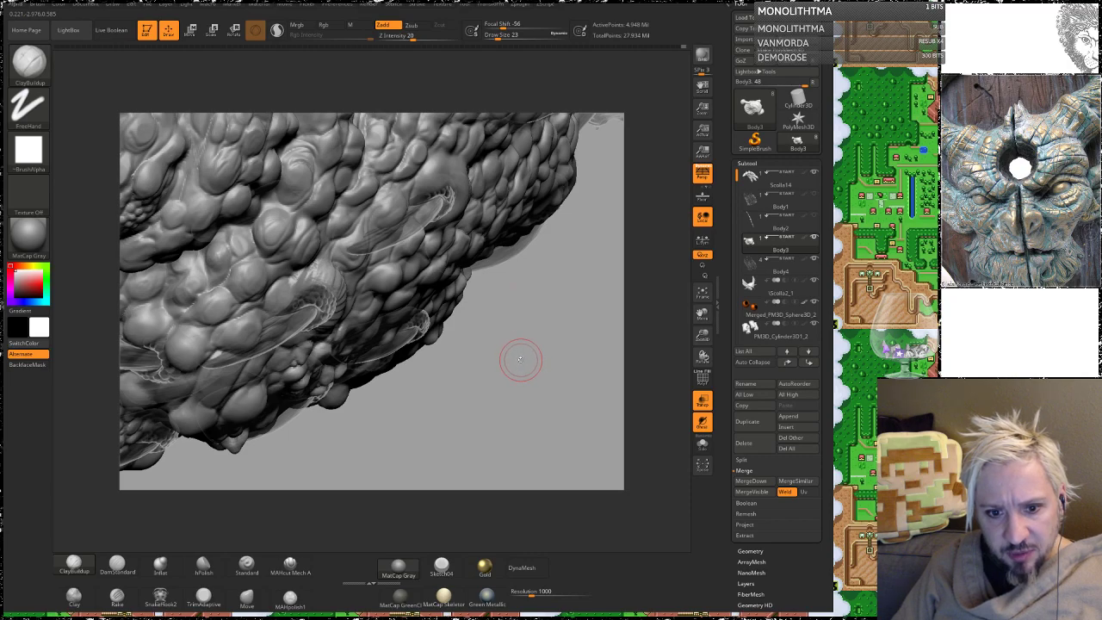
mouse_move(544, 361)
left_mouse_down()
mouse_move(543, 351)
mouse_move(555, 382)
mouse_move(549, 349)
left_mouse_up()
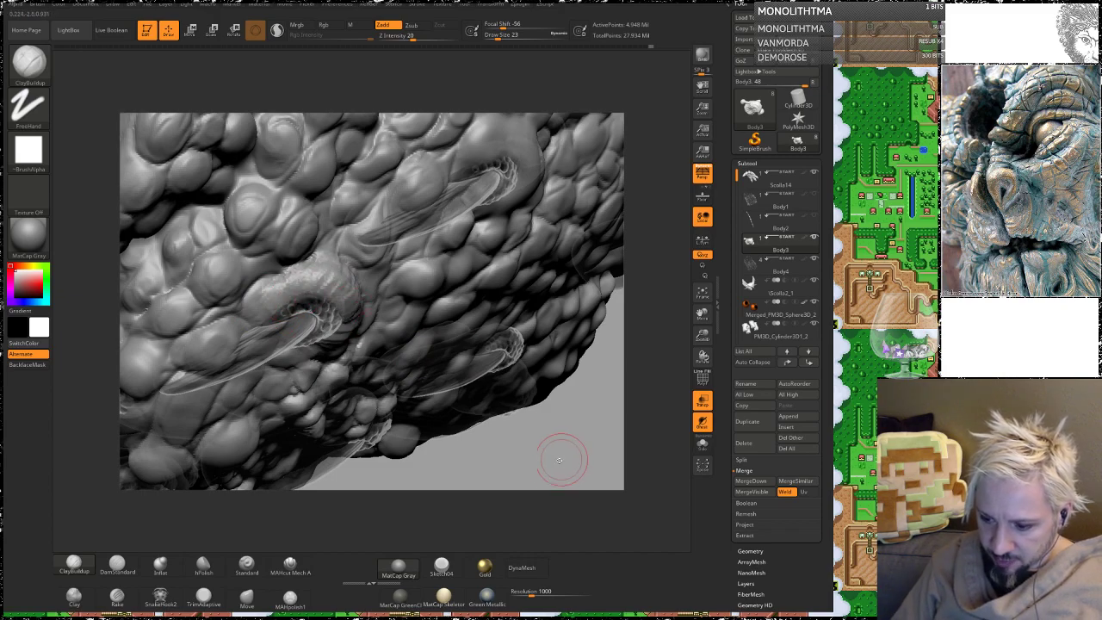
mouse_move(560, 455)
left_mouse_down()
mouse_move(577, 422)
mouse_move(369, 248)
left_mouse_up()
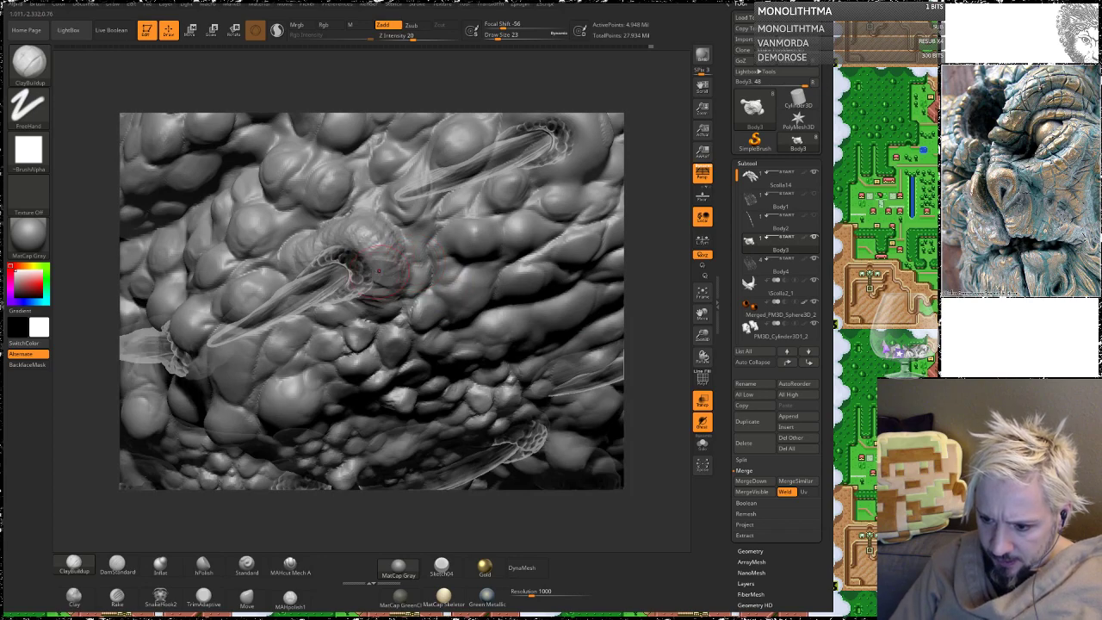
left_click_drag(369, 508, 377, 318)
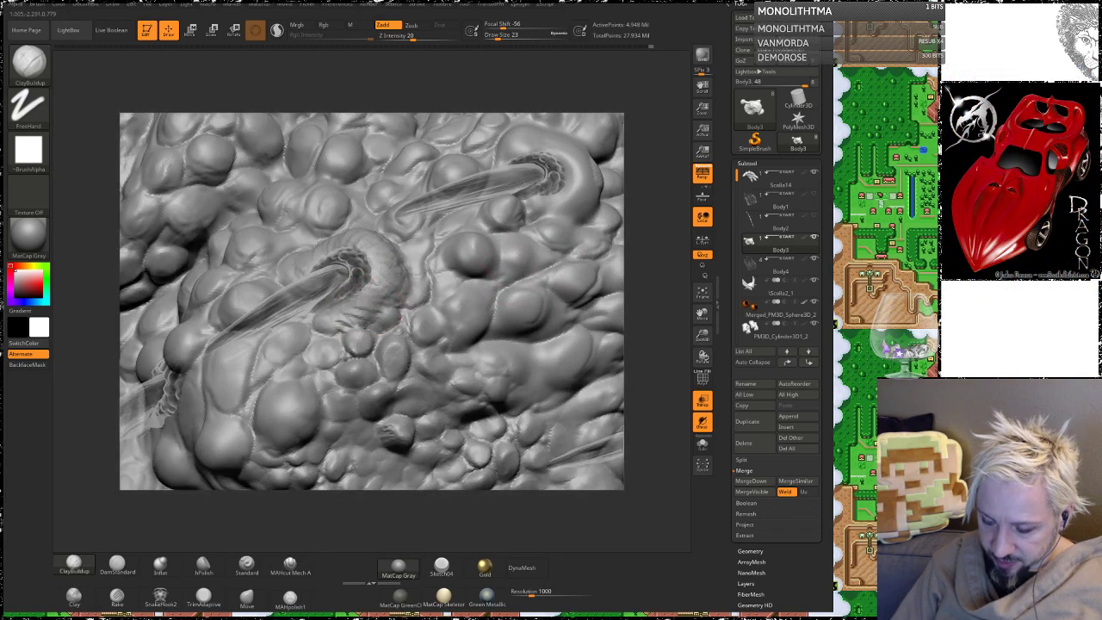
Step: Smooth the stroke marks along the hood's crest and blend its edges into the surrounding scales
key("shift")
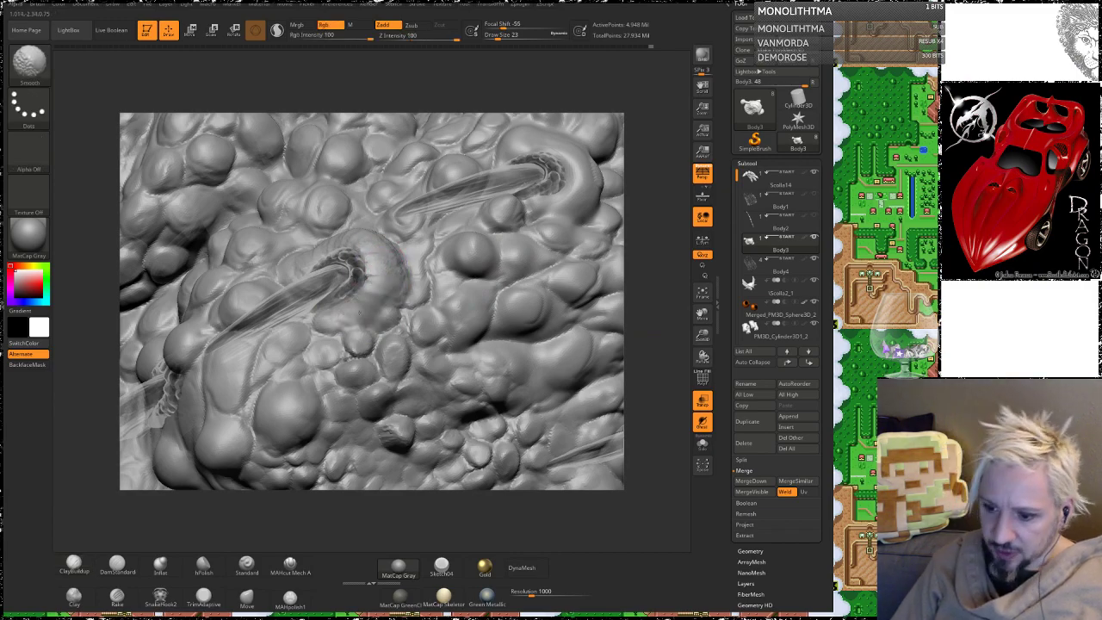
left_click_drag(360, 236, 370, 234, "shift")
left_click_drag(654, 177, 673, 267)
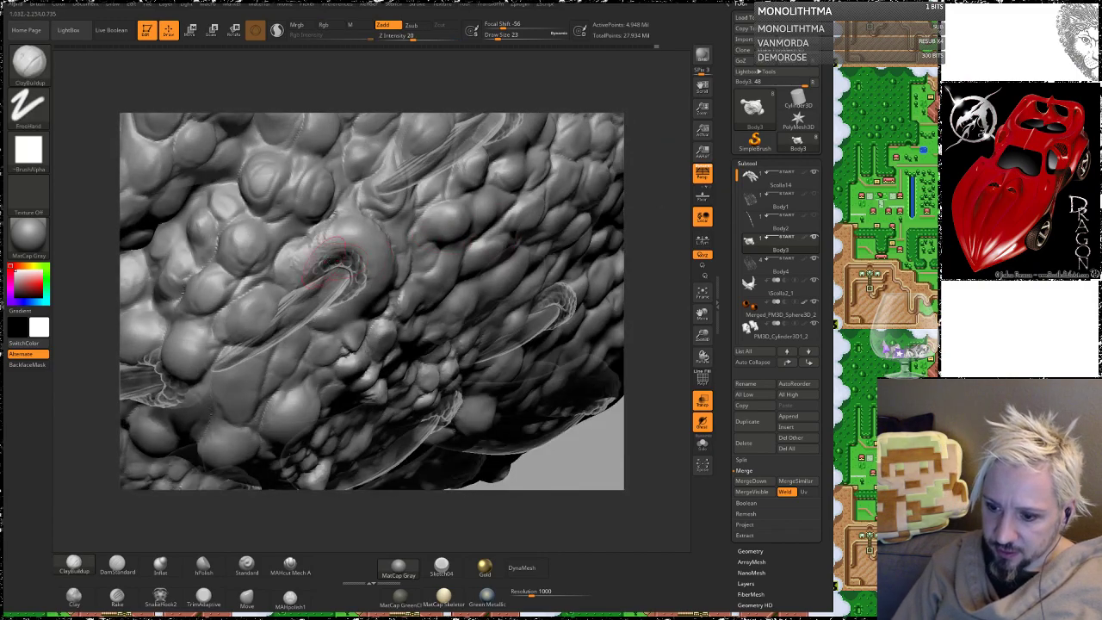
mouse_move(331, 217)
left_mouse_down("shift")
mouse_move(317, 239)
mouse_move(380, 240)
left_mouse_up("shift")
Step: Build up a clay rim over the top and side of the next bare socket on the lower flank
mouse_move(632, 316)
left_mouse_down("alt")
mouse_move(647, 307)
mouse_move(655, 366)
mouse_move(668, 370)
mouse_move(621, 370)
left_mouse_up("alt")
left_click_drag(469, 316, 391, 299)
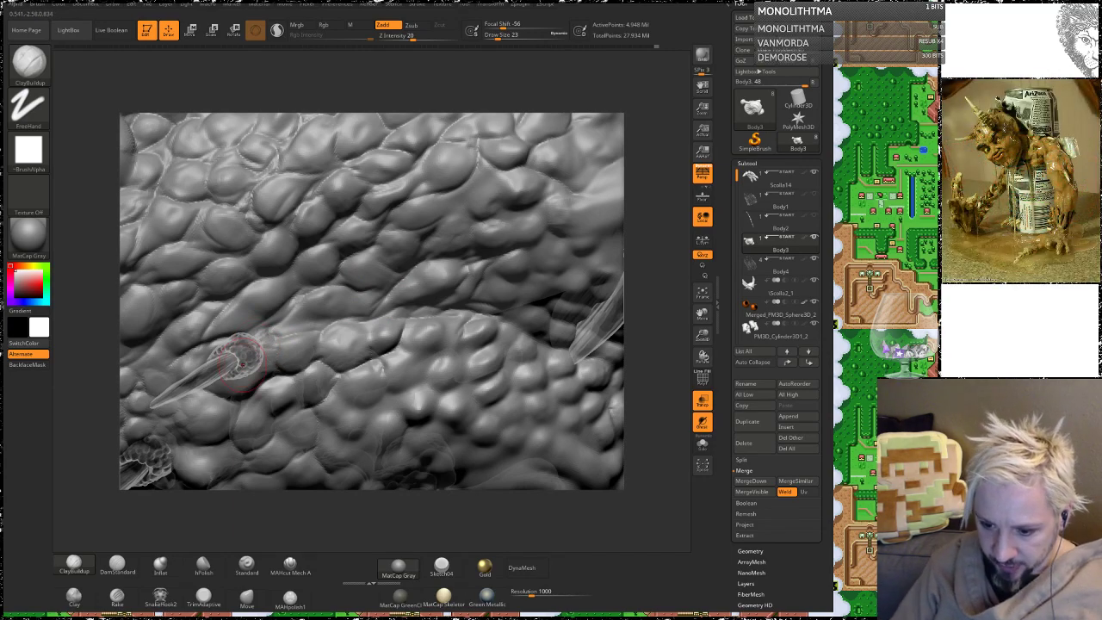
left_click_drag(655, 264, 222, 332)
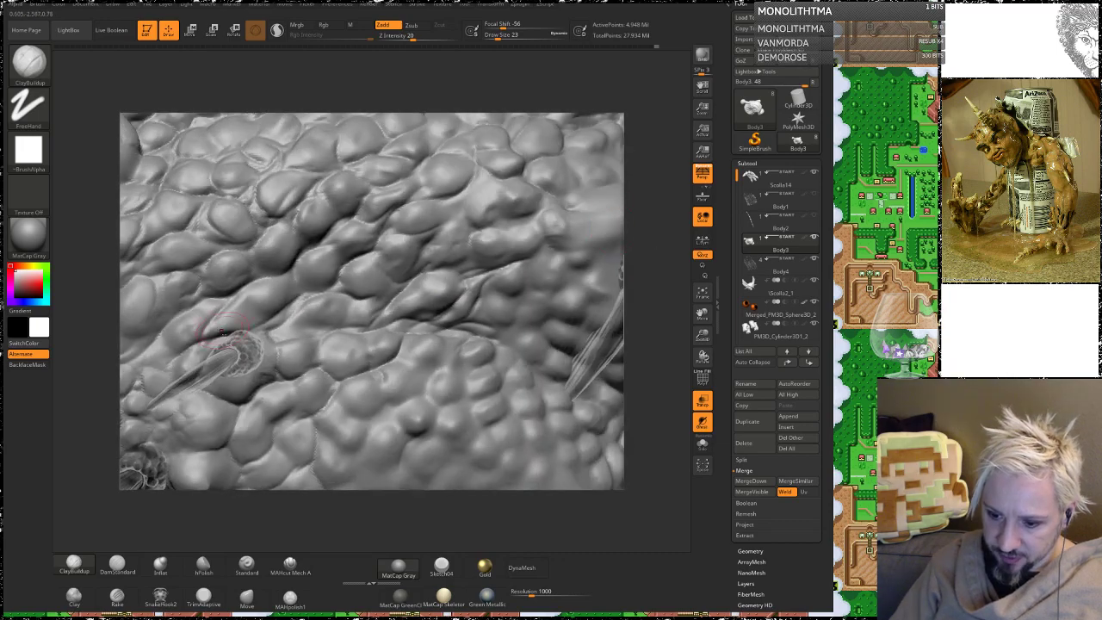
left_click_drag(647, 243, 256, 380)
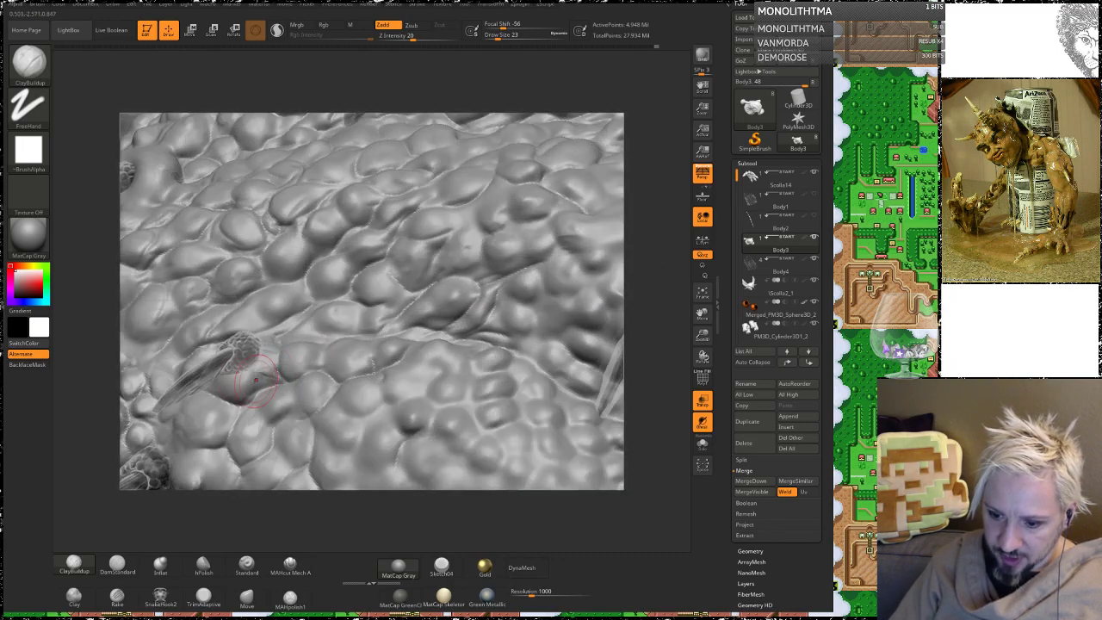
mouse_move(626, 165)
left_mouse_down()
mouse_move(641, 205)
mouse_move(254, 342)
left_mouse_up()
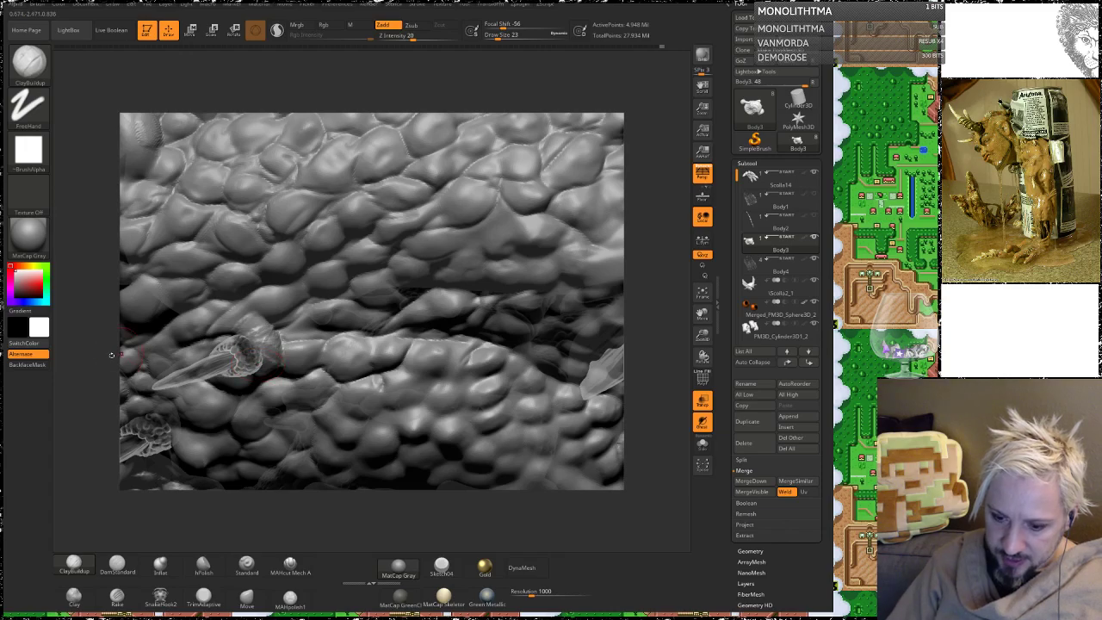
Step: Extend the lower-flank socket's rim around its underside with more clay and smooth the finished hood
left_click_drag(110, 355, 254, 336)
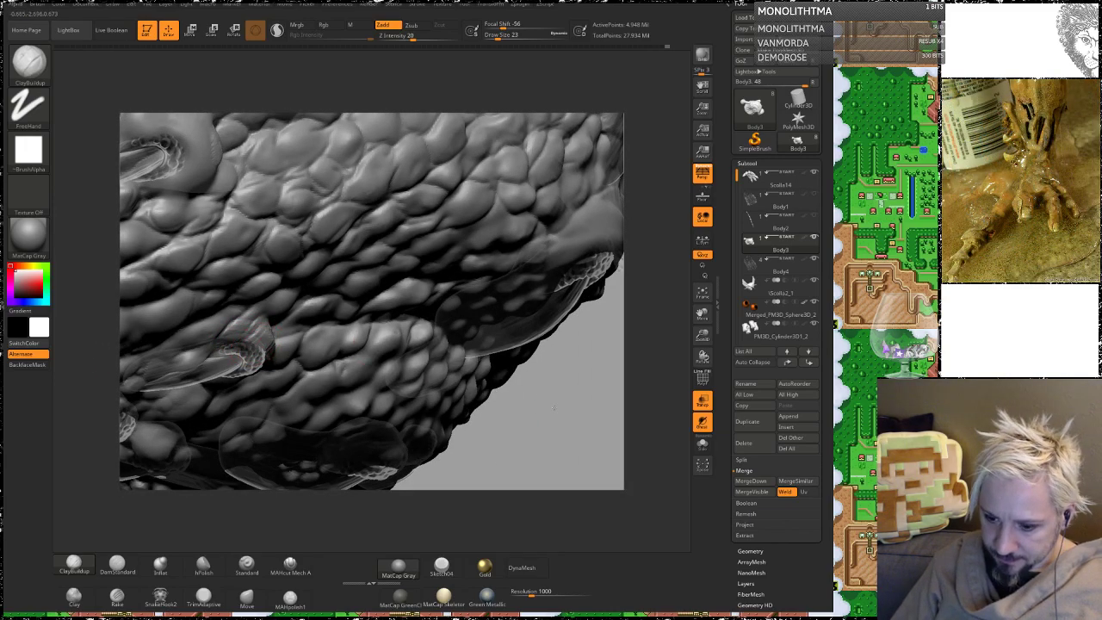
right_click_drag(393, 348, 331, 367)
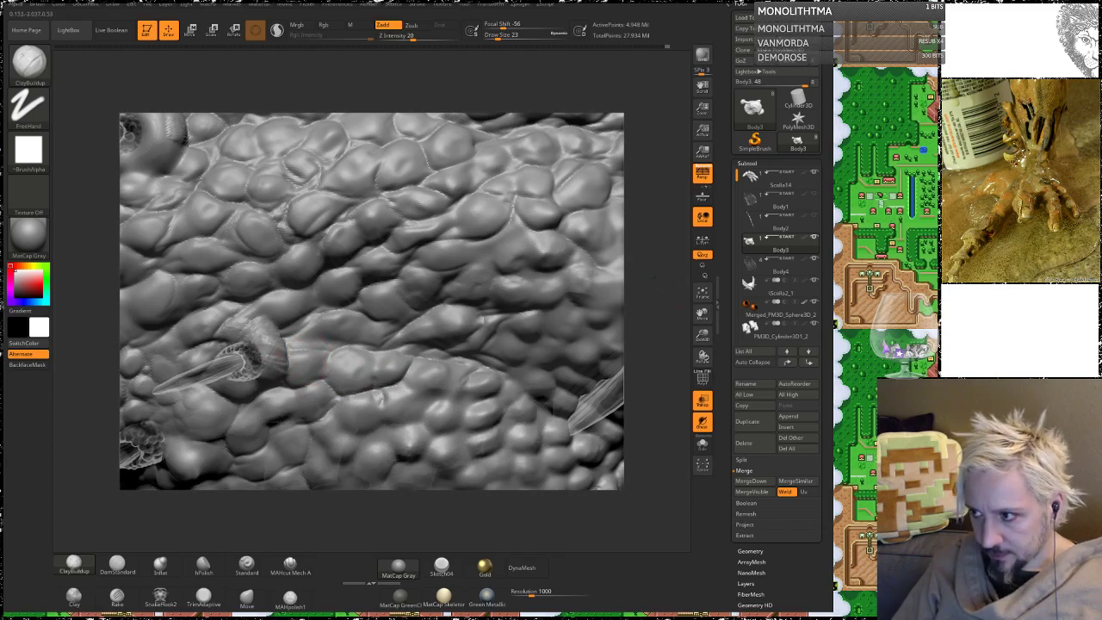
right_click_drag(370, 389, 392, 296)
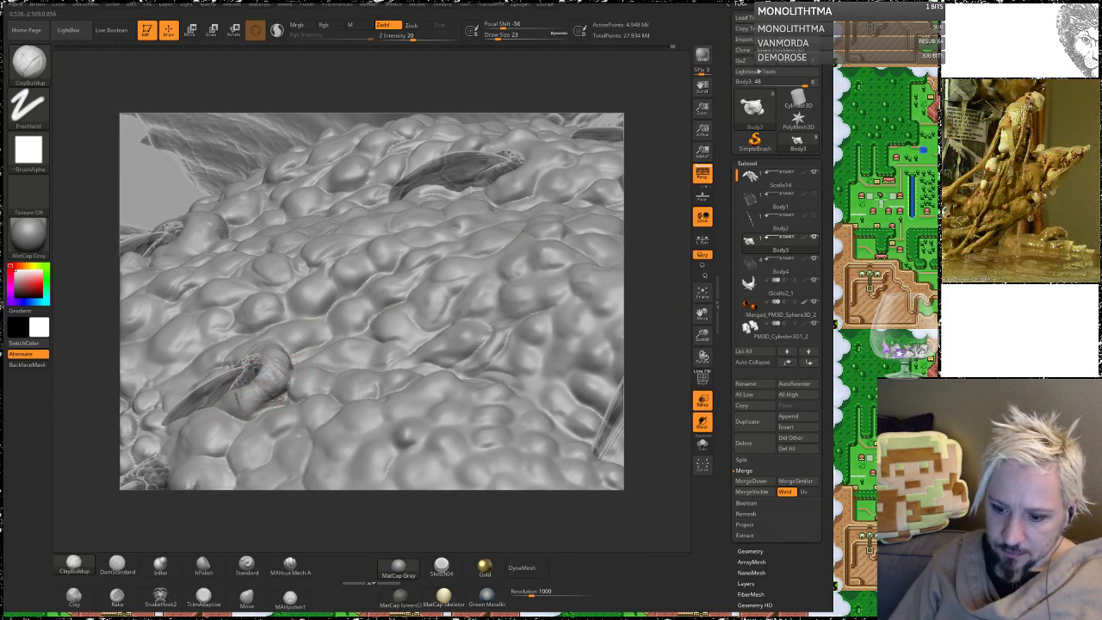
key("shift")
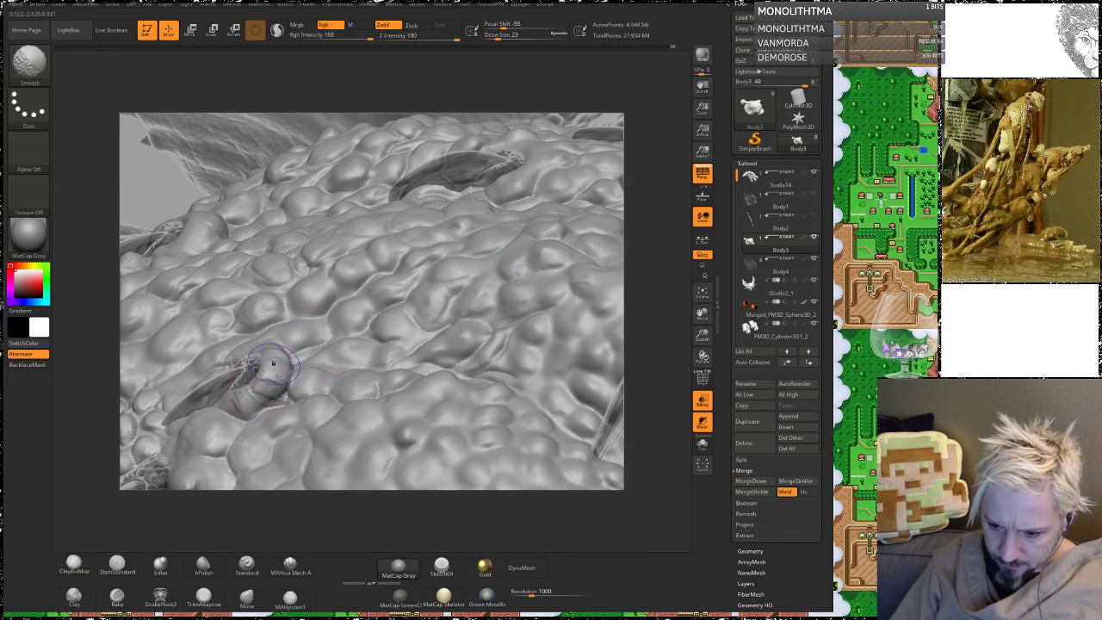
mouse_move(639, 204)
left_mouse_down()
mouse_move(635, 179)
mouse_move(625, 262)
left_mouse_up()
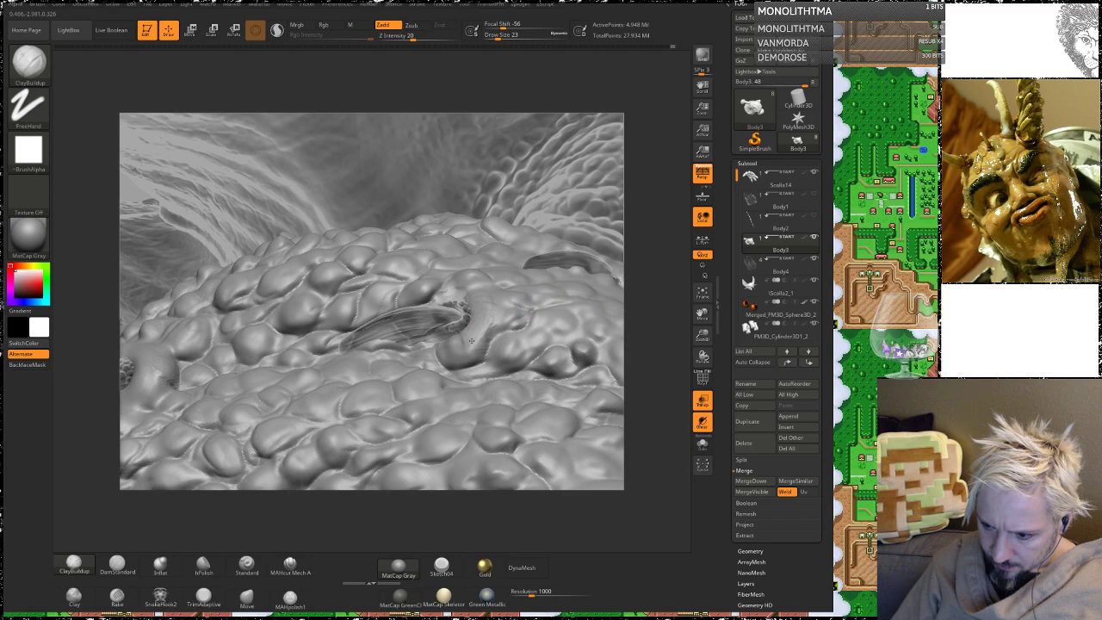
Step: Smooth the lower-flank hood's clay strokes and blend its edges into the surrounding scales
key("shift")
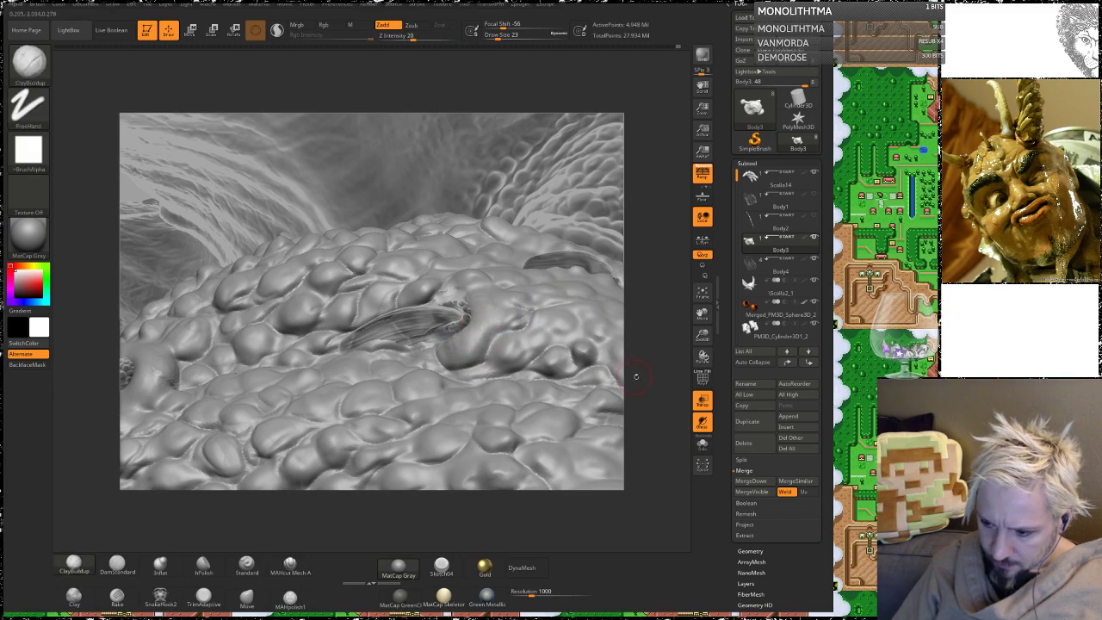
mouse_move(634, 374)
left_mouse_down()
mouse_move(634, 258)
mouse_move(594, 173)
mouse_move(634, 306)
mouse_move(540, 150)
left_mouse_up()
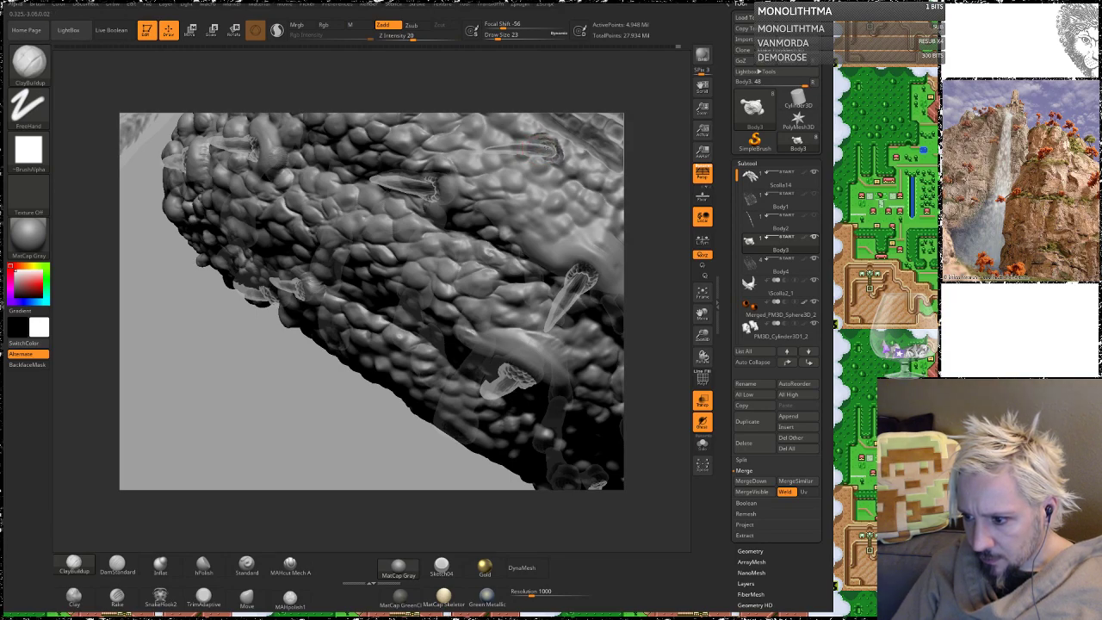
key("shift")
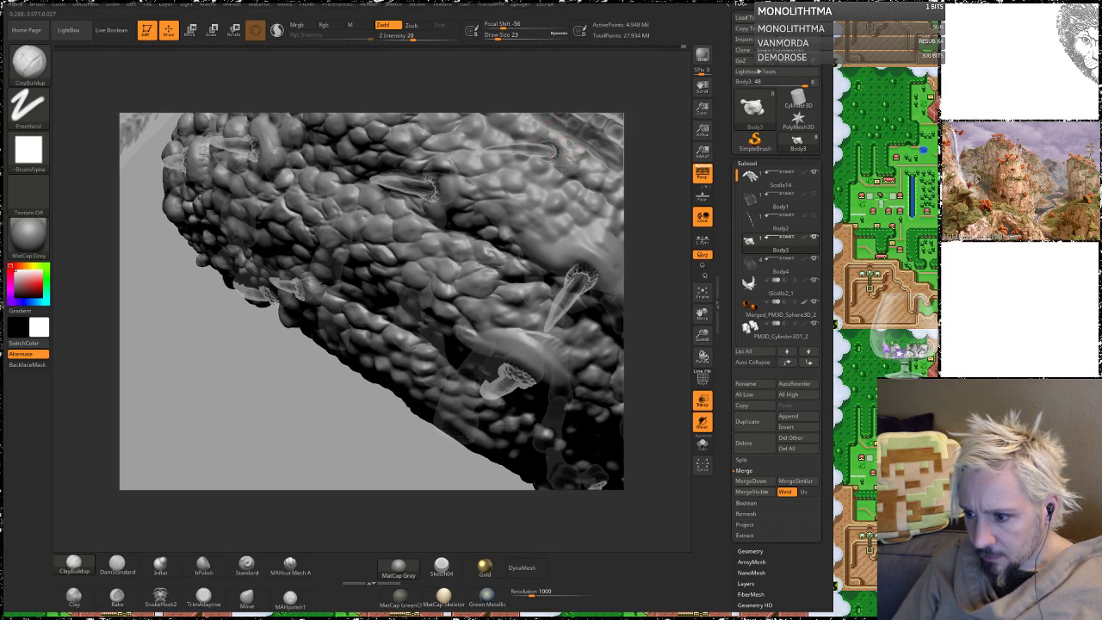
key("shift")
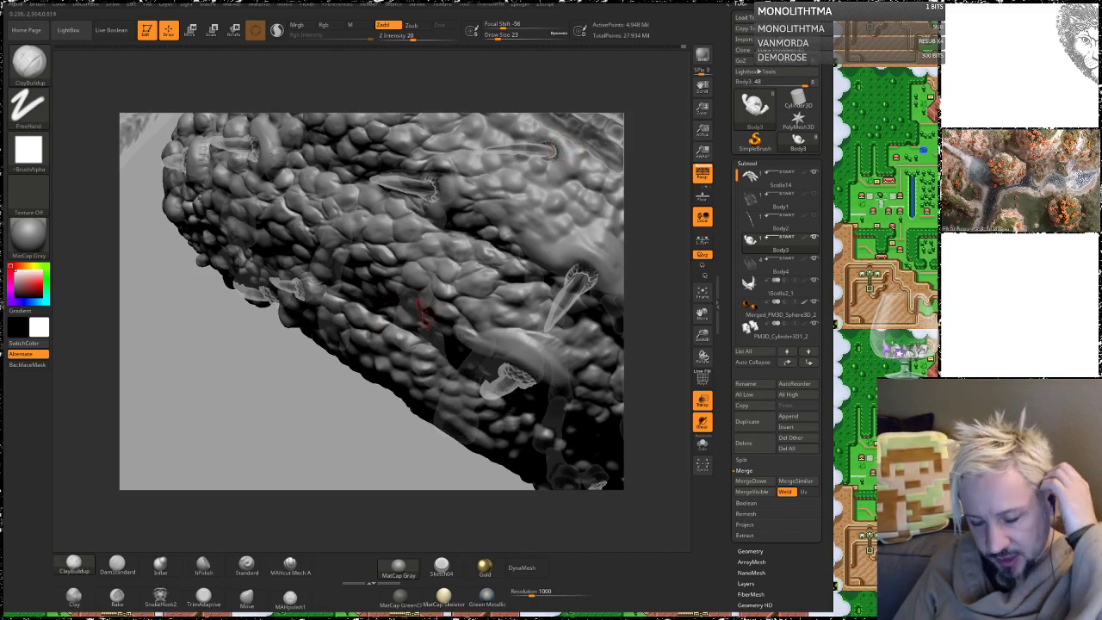
Step: Build up a clay rim around the bare socket beside the finished hood on the bumpy side of the body
mouse_move(280, 394)
left_mouse_down()
mouse_move(310, 379)
mouse_move(239, 361)
left_mouse_up()
left_click_drag(109, 344, 419, 313)
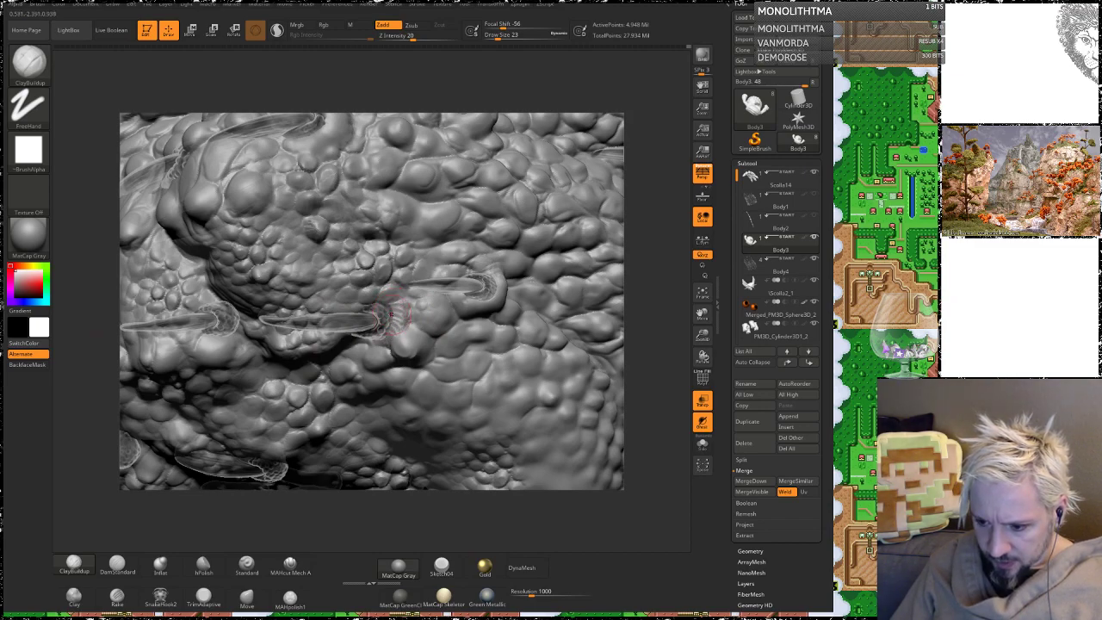
left_click_drag(658, 283, 648, 241)
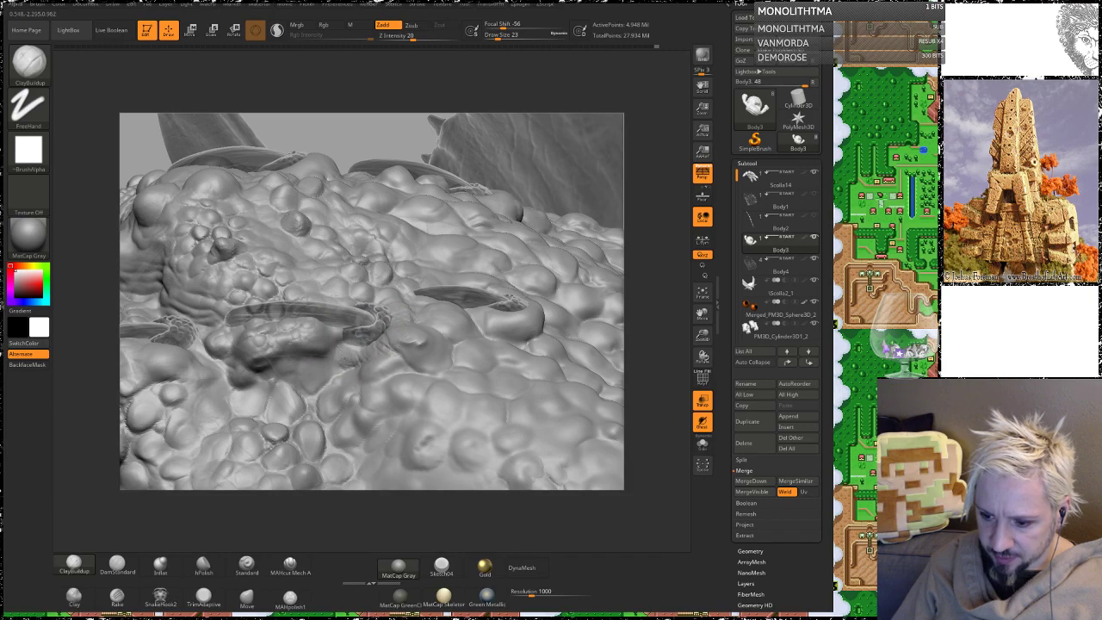
left_click_drag(338, 345, 460, 300)
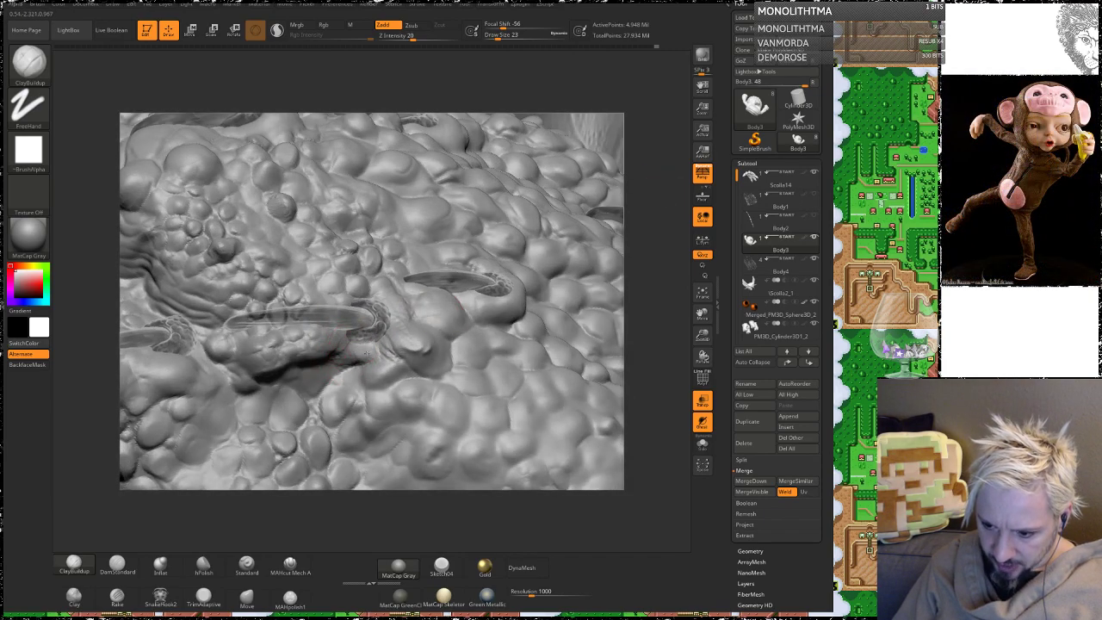
right_click_drag(615, 197, 373, 308)
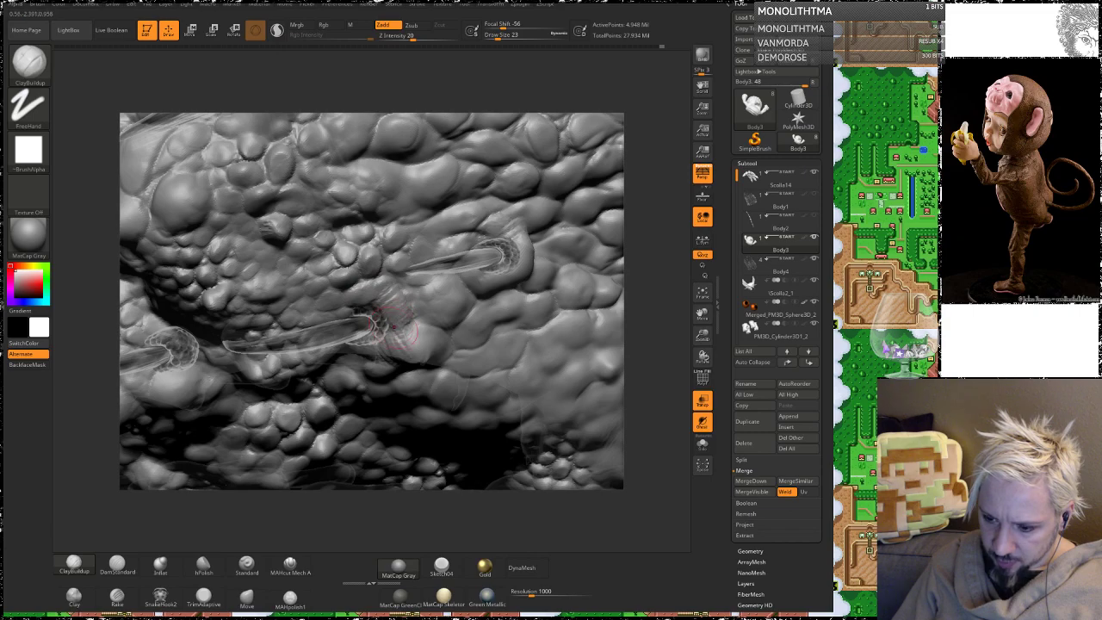
Step: Smooth the new rim into the neighbouring scales and save the project
key("shift")
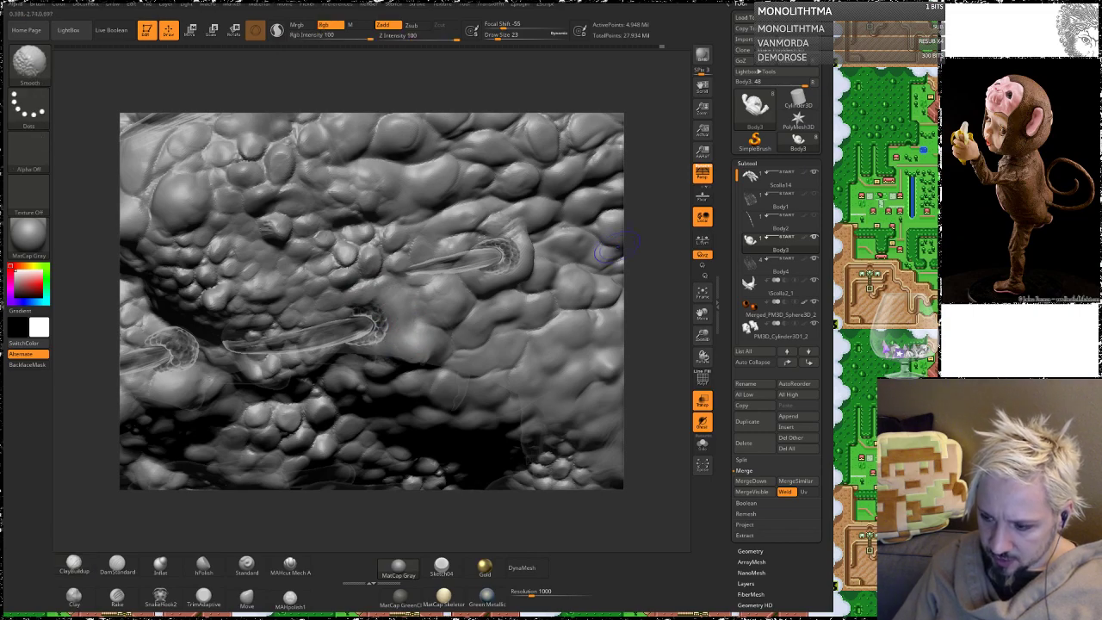
left_click_drag(627, 249, 375, 374)
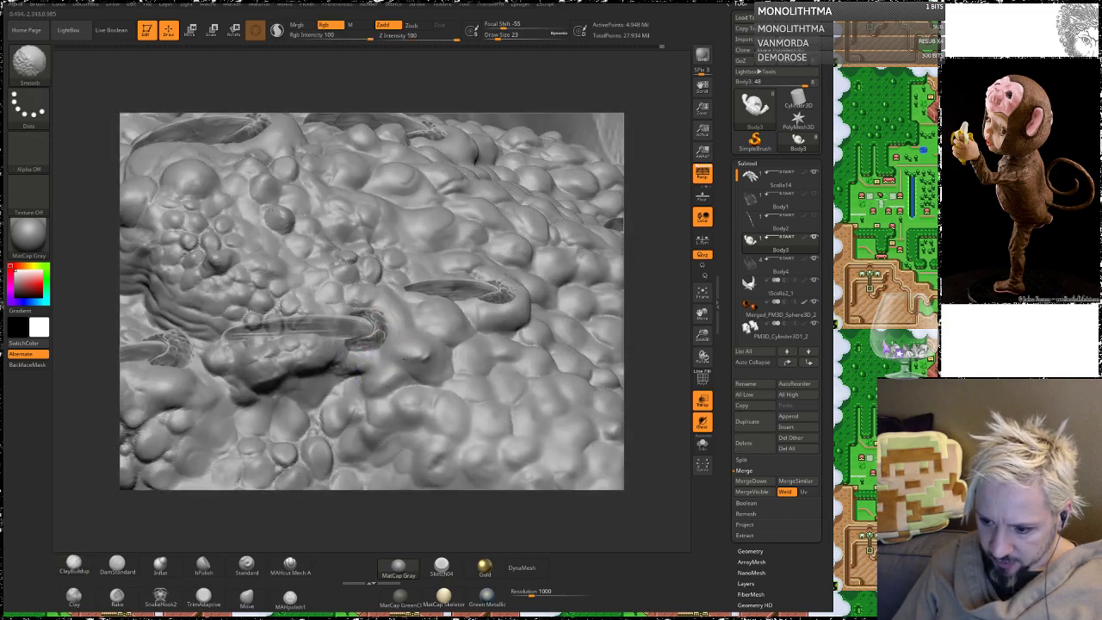
key("ctrl+s")
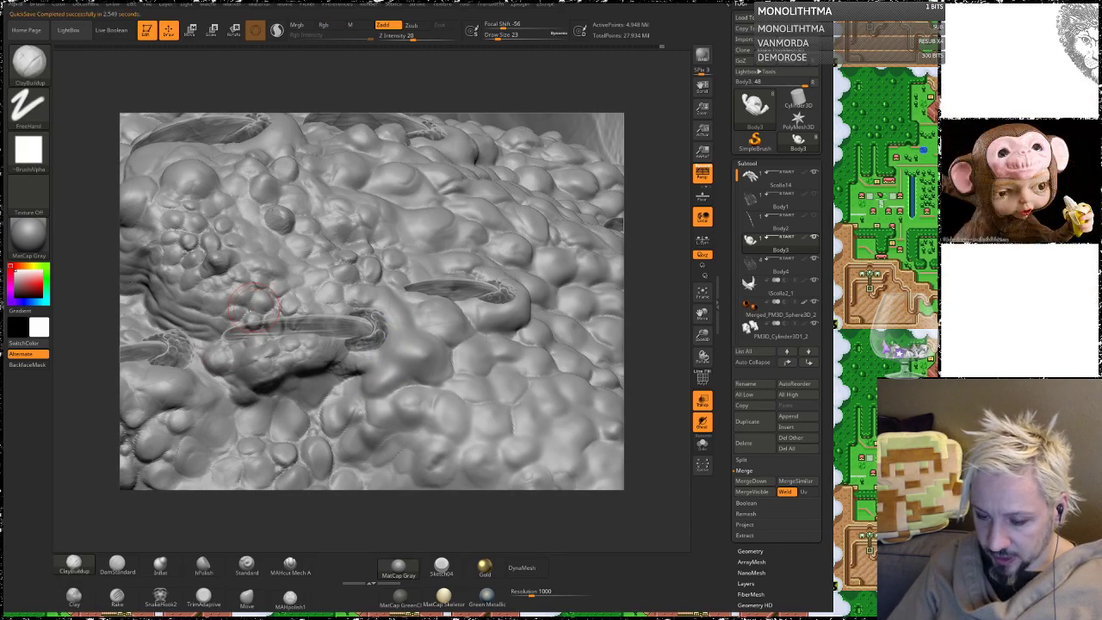
Step: Build up a curved clay fold around the next socket, beside the cluster of small round scales, and smooth it
right_click_drag(254, 307, 152, 271, "ctrl")
mouse_move(101, 322)
right_mouse_down()
mouse_move(149, 277)
mouse_move(273, 294)
mouse_move(371, 326)
right_mouse_up()
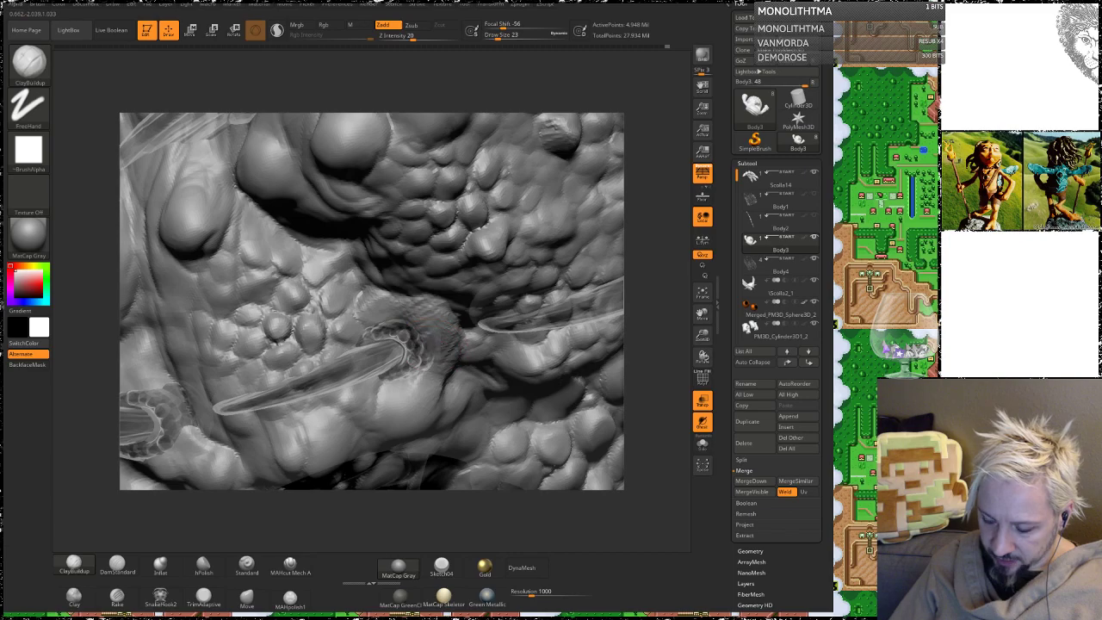
left_click_drag(665, 370, 660, 250)
right_click_drag(404, 284, 422, 298)
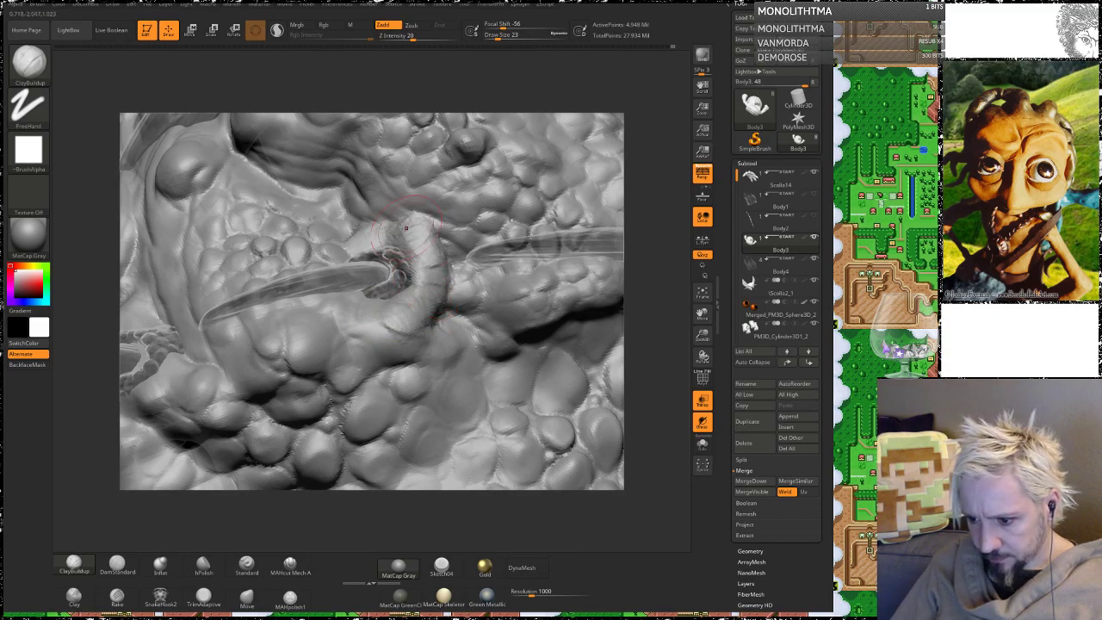
key("shift")
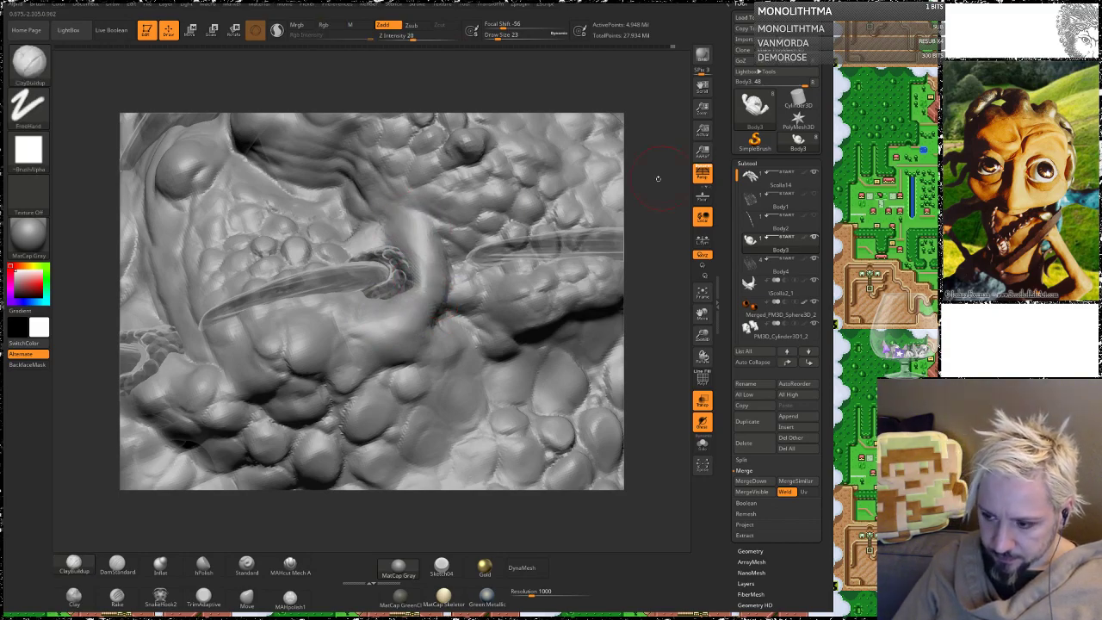
Step: Extend the fold over the socket's upper edge with more clay and smooth the stroke marks
left_click_drag(652, 165, 630, 241)
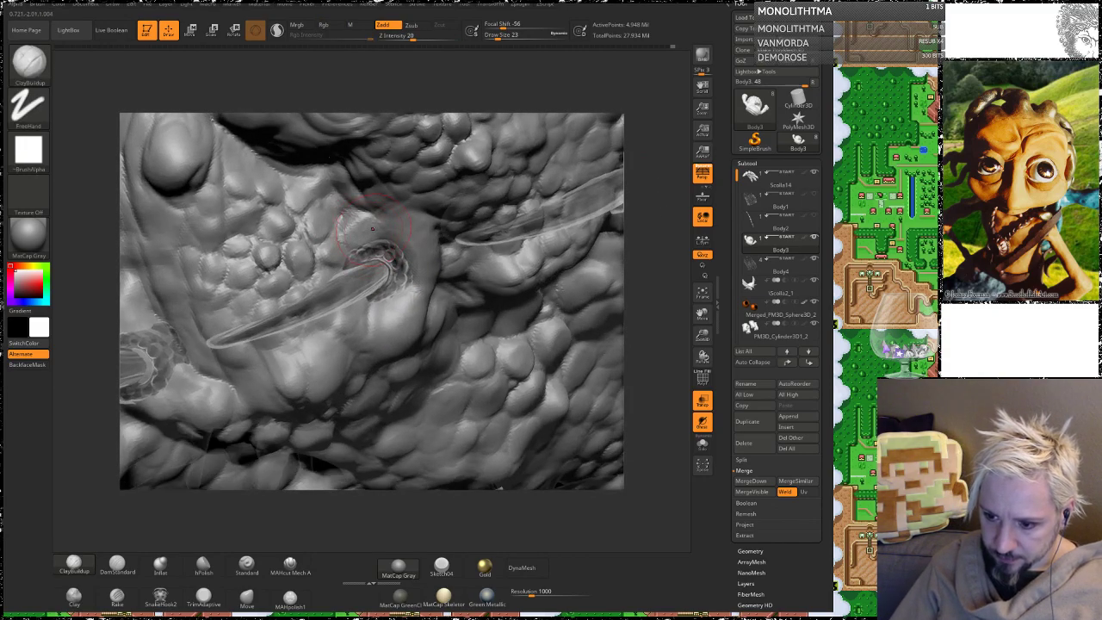
mouse_move(377, 221)
left_mouse_down()
mouse_move(413, 225)
mouse_move(411, 254)
left_mouse_up()
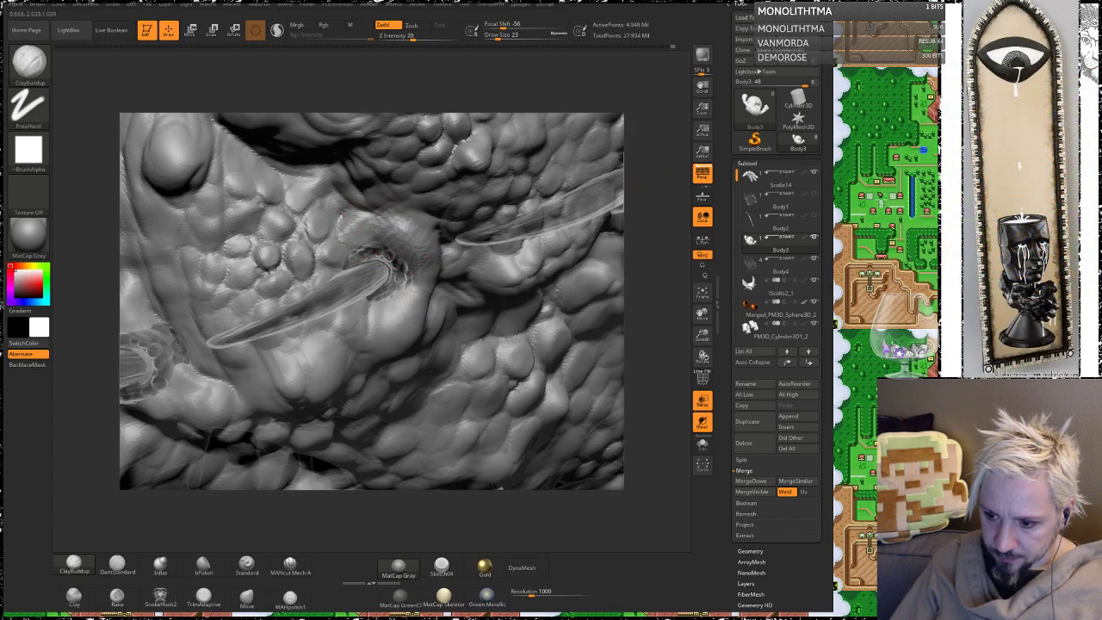
mouse_move(419, 297)
left_mouse_down("shift")
mouse_move(406, 237)
mouse_move(370, 225)
left_mouse_up("shift")
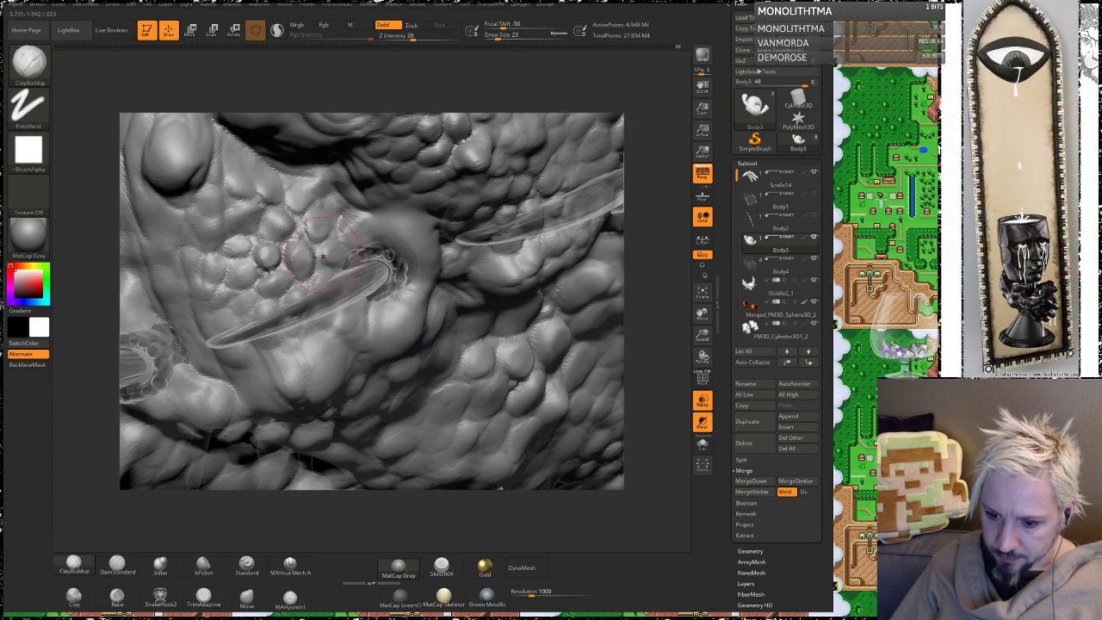
Step: Shape a smoothed clay rim around the neighbouring larger spike's socket and carry it around the underside
left_click_drag(95, 330, 301, 232, "alt")
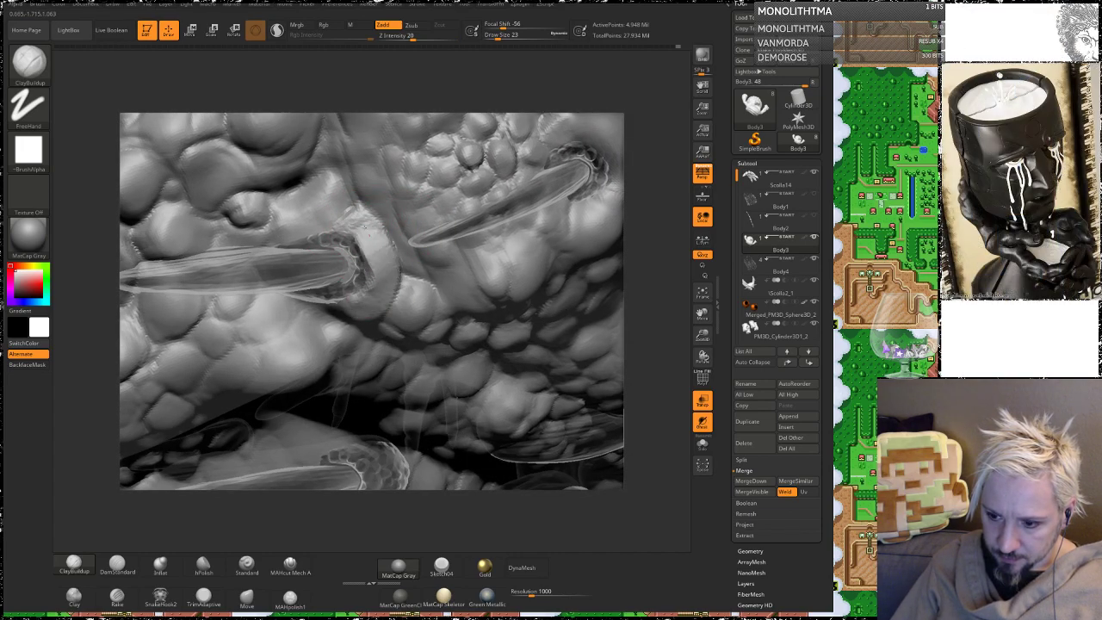
mouse_move(331, 223)
left_mouse_down()
mouse_move(384, 256)
mouse_move(377, 284)
mouse_move(354, 222)
mouse_move(381, 269)
mouse_move(378, 242)
mouse_move(387, 283)
left_mouse_up()
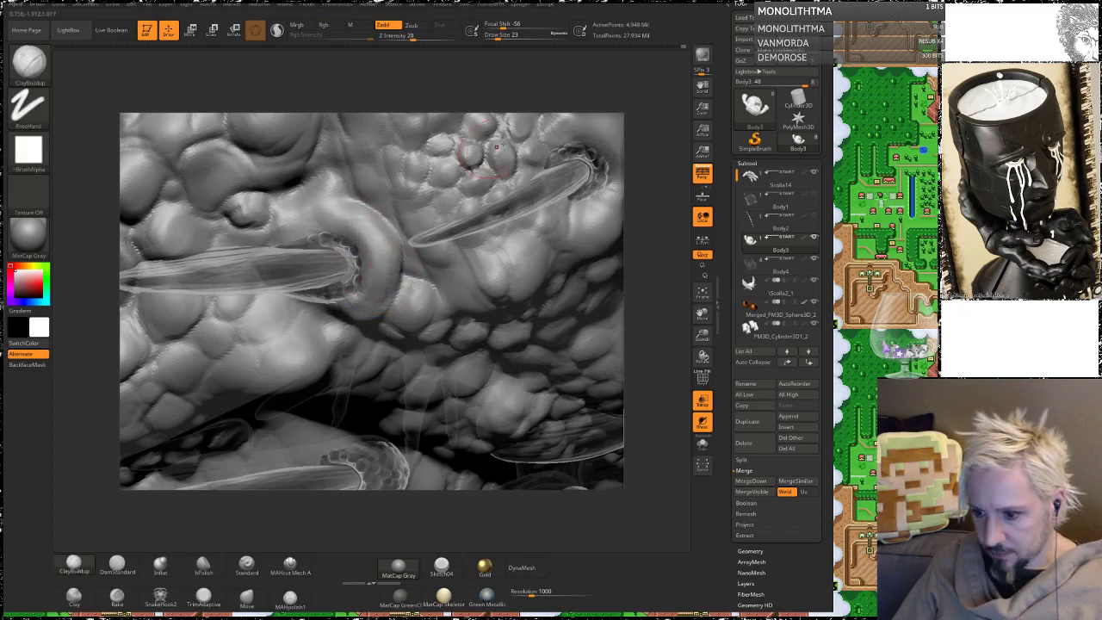
left_click_drag(648, 220, 648, 163)
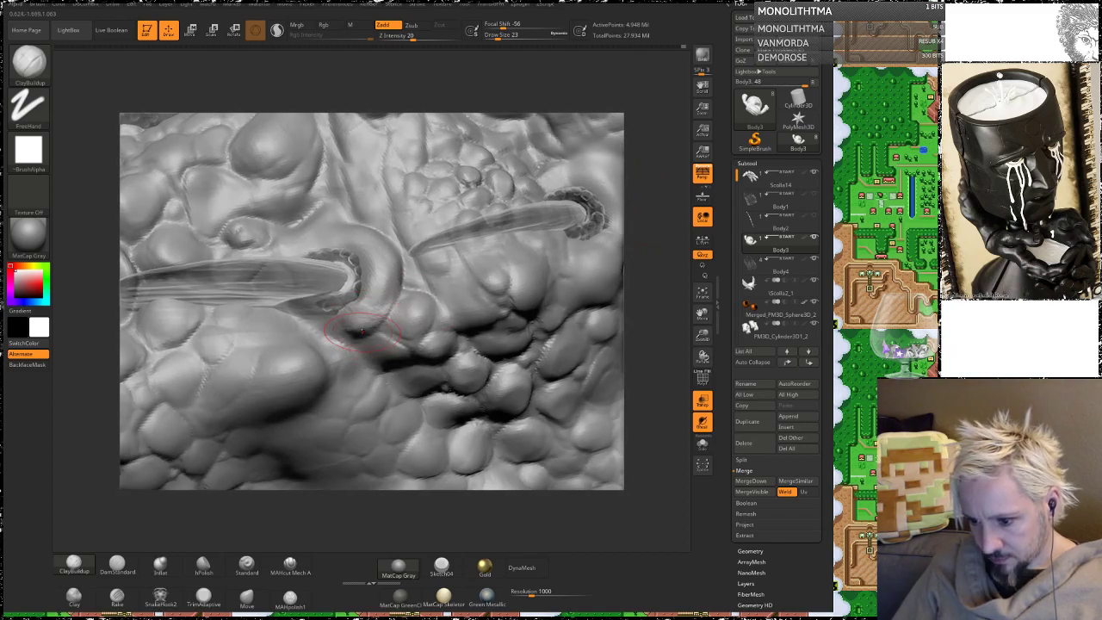
mouse_move(321, 330)
left_mouse_down()
mouse_move(334, 339)
mouse_move(325, 346)
mouse_move(390, 316)
left_mouse_up()
left_click_drag(338, 359, 389, 288)
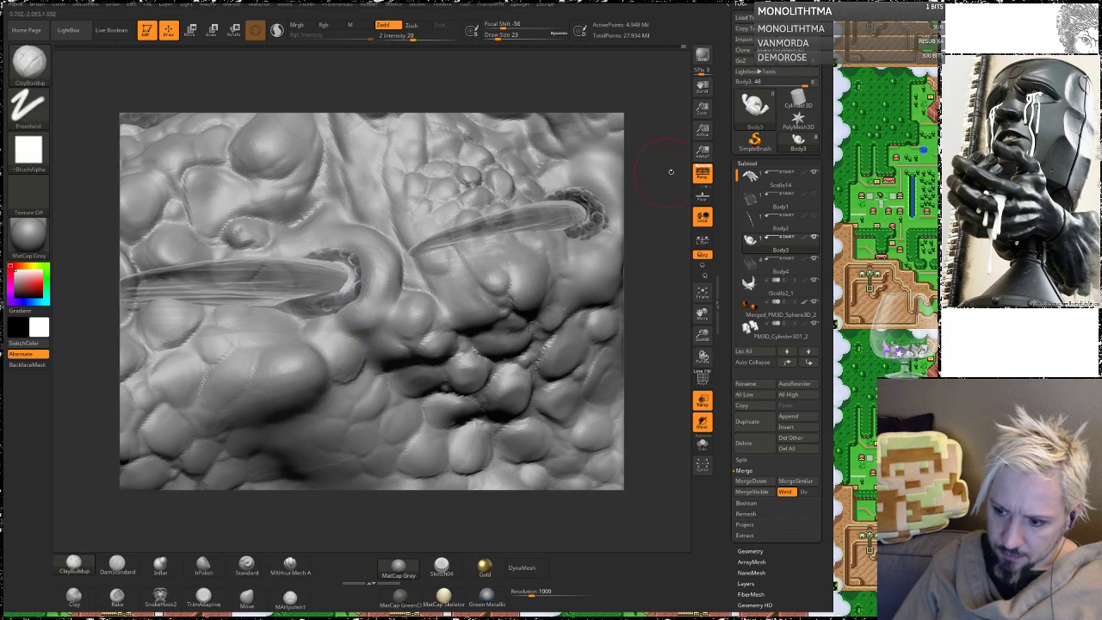
Step: Thicken the crest of the larger spike's rim with additional clay strokes
left_click_drag(663, 146, 641, 74)
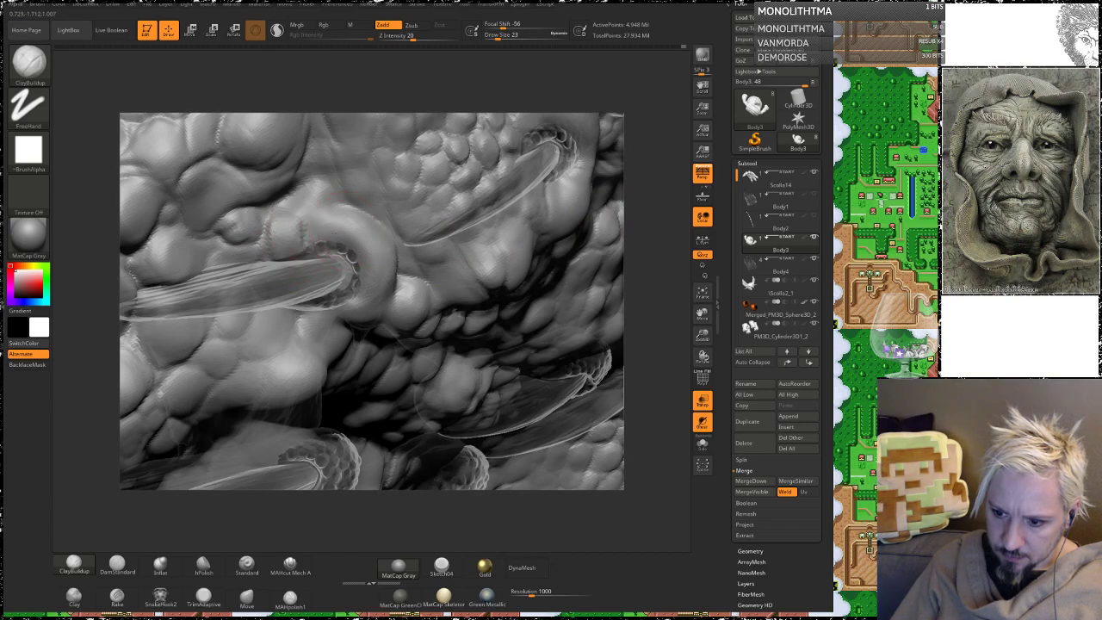
left_click_drag(366, 248, 379, 239)
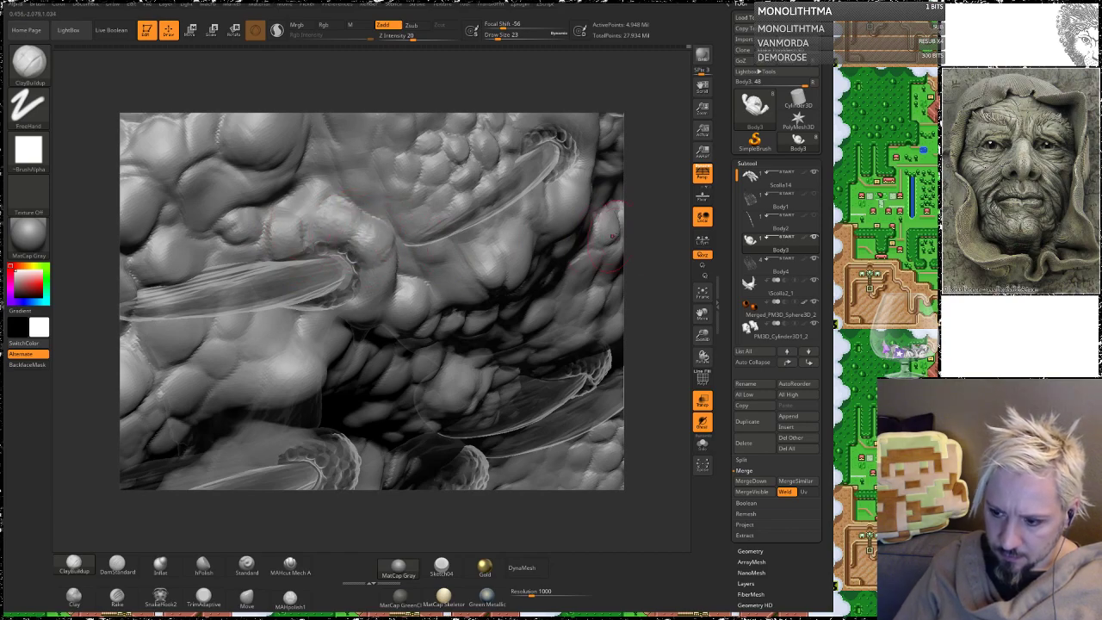
left_click_drag(643, 235, 649, 282)
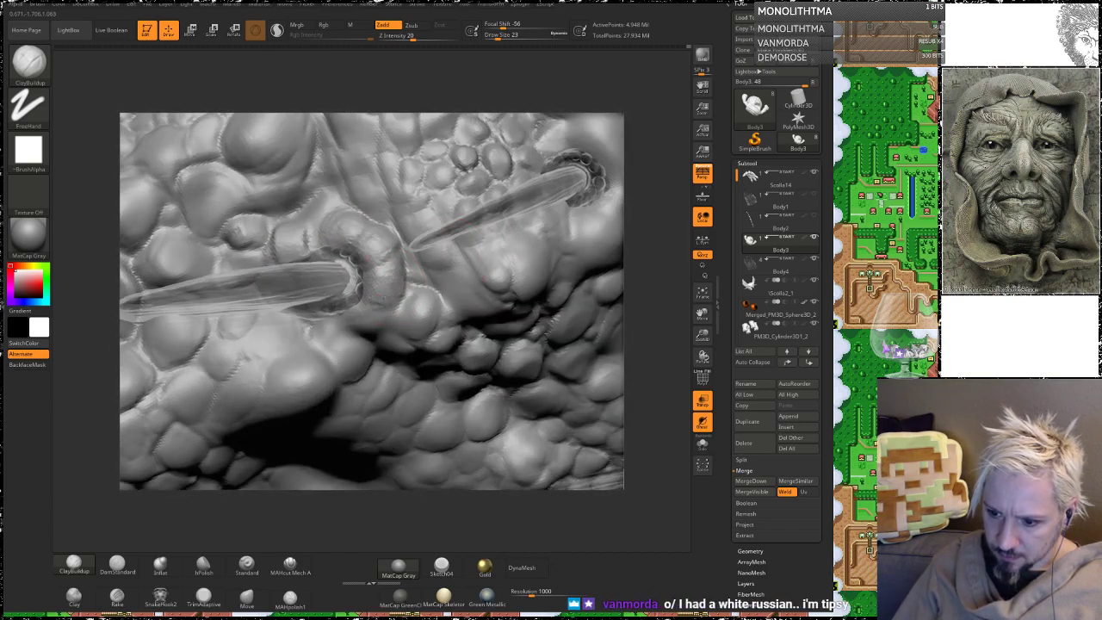
left_click_drag(646, 276, 641, 215, "alt")
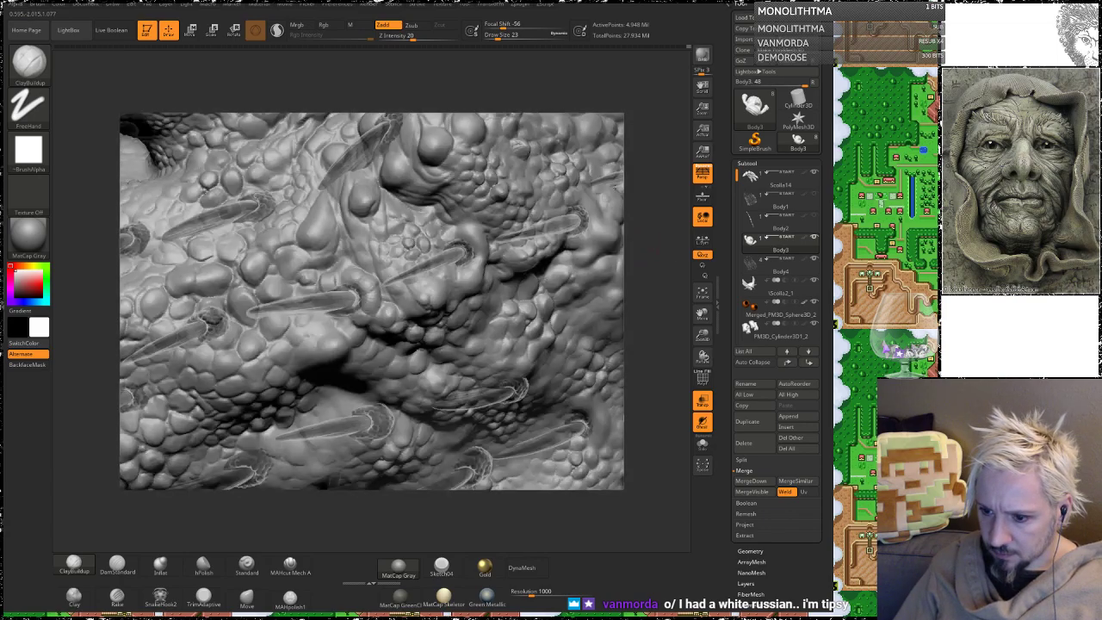
Step: Build up a clay rim over the upper edge of a bare socket among the spikes farther along the body
mouse_move(646, 344)
left_mouse_down()
mouse_move(647, 258)
mouse_move(649, 280)
mouse_move(678, 303)
mouse_move(650, 291)
mouse_move(654, 225)
mouse_move(668, 230)
left_mouse_up()
left_click_drag(578, 217, 575, 225)
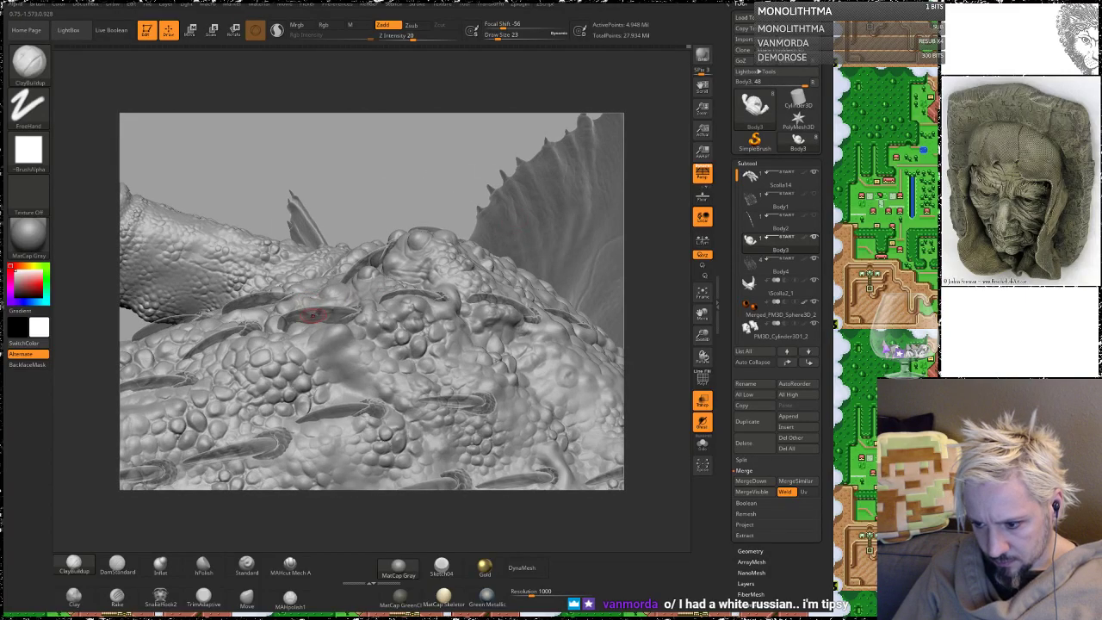
left_click_drag(642, 242, 525, 216)
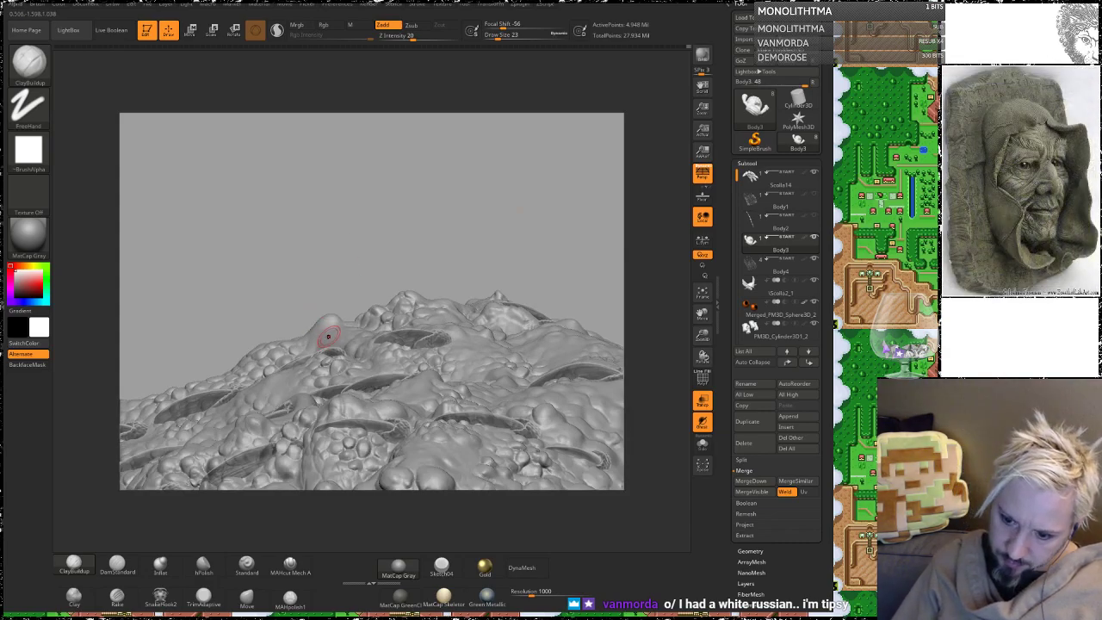
mouse_move(342, 252)
left_mouse_down()
mouse_move(433, 359)
mouse_move(500, 324)
mouse_move(474, 289)
mouse_move(311, 228)
left_mouse_up()
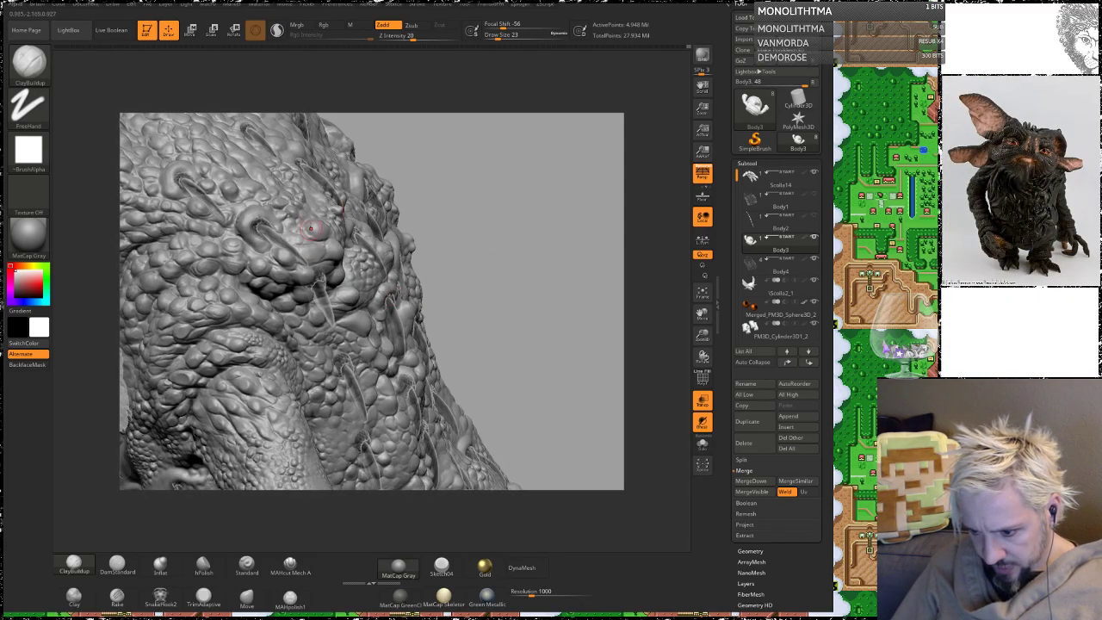
mouse_move(513, 270)
left_mouse_down()
mouse_move(293, 273)
mouse_move(232, 301)
mouse_move(456, 241)
mouse_move(498, 209)
left_mouse_up()
left_click_drag(548, 350, 529, 235, "alt")
mouse_move(559, 282)
left_mouse_down("alt")
mouse_move(547, 233)
mouse_move(580, 332)
mouse_move(591, 312)
mouse_move(594, 323)
left_mouse_up("alt")
left_click_drag(583, 249, 576, 289, "alt")
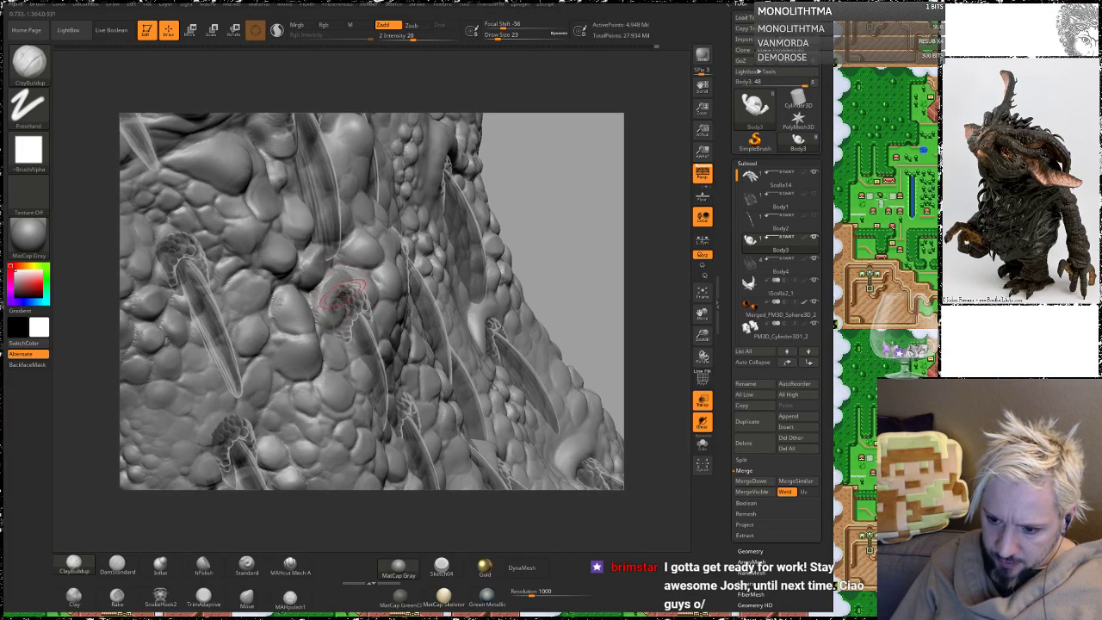
left_click_drag(551, 216, 522, 209)
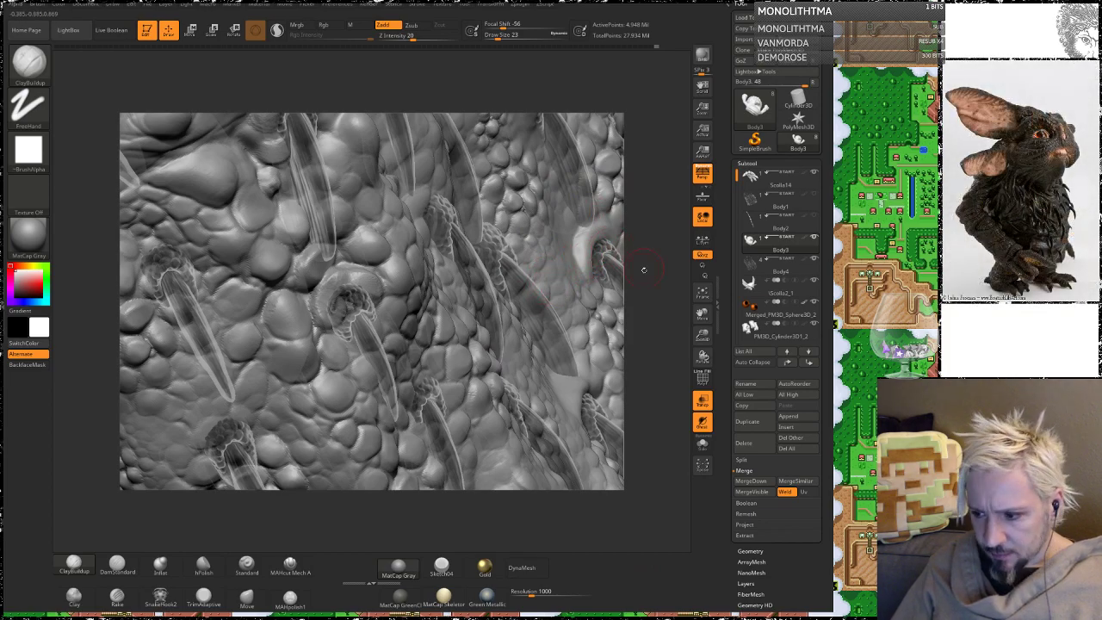
left_click_drag(644, 270, 616, 288)
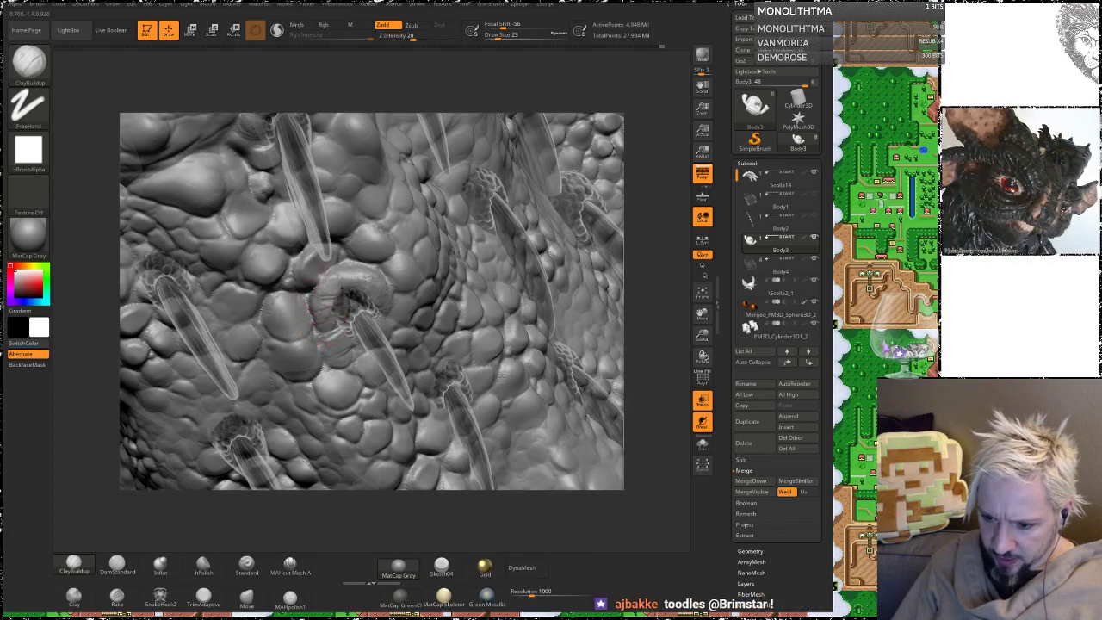
Step: Thicken and smooth the rim's crest, and add clay strokes around both sides of the socket
left_click_drag(367, 279, 394, 297)
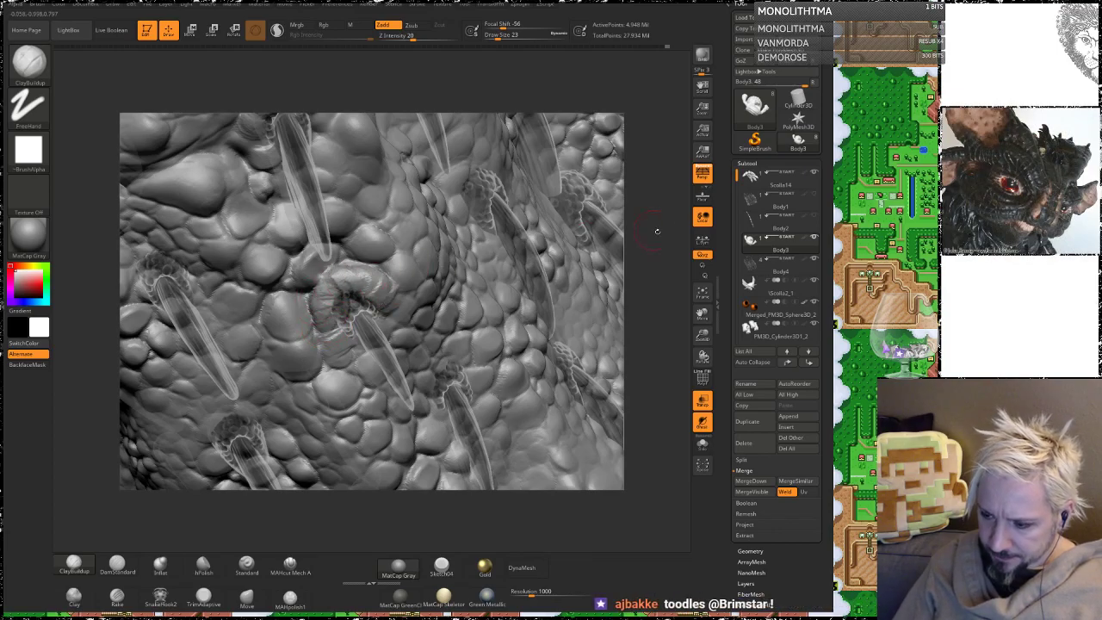
left_click_drag(658, 232, 593, 240)
left_click_drag(343, 286, 373, 287, "shift")
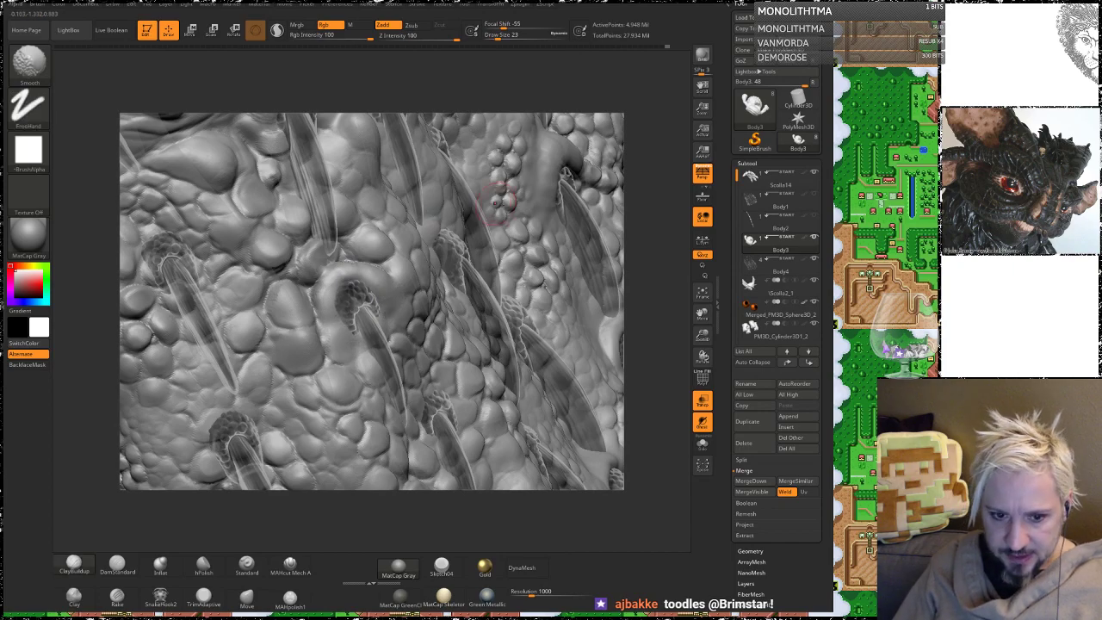
mouse_move(656, 285)
left_mouse_down()
mouse_move(650, 242)
mouse_move(349, 194)
left_mouse_up()
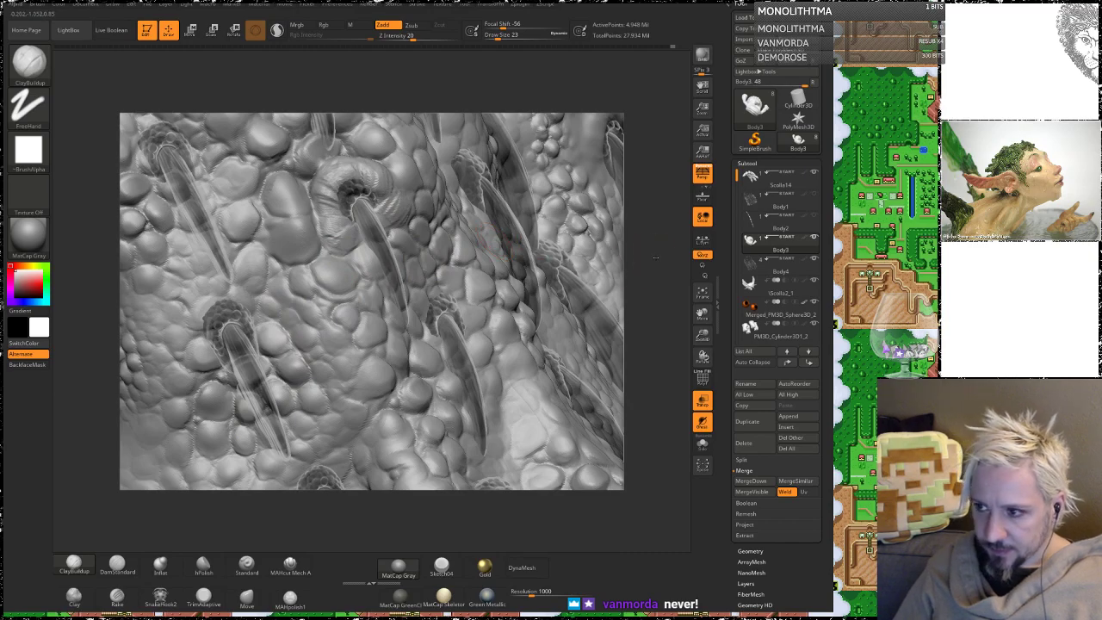
left_click_drag(654, 256, 639, 182)
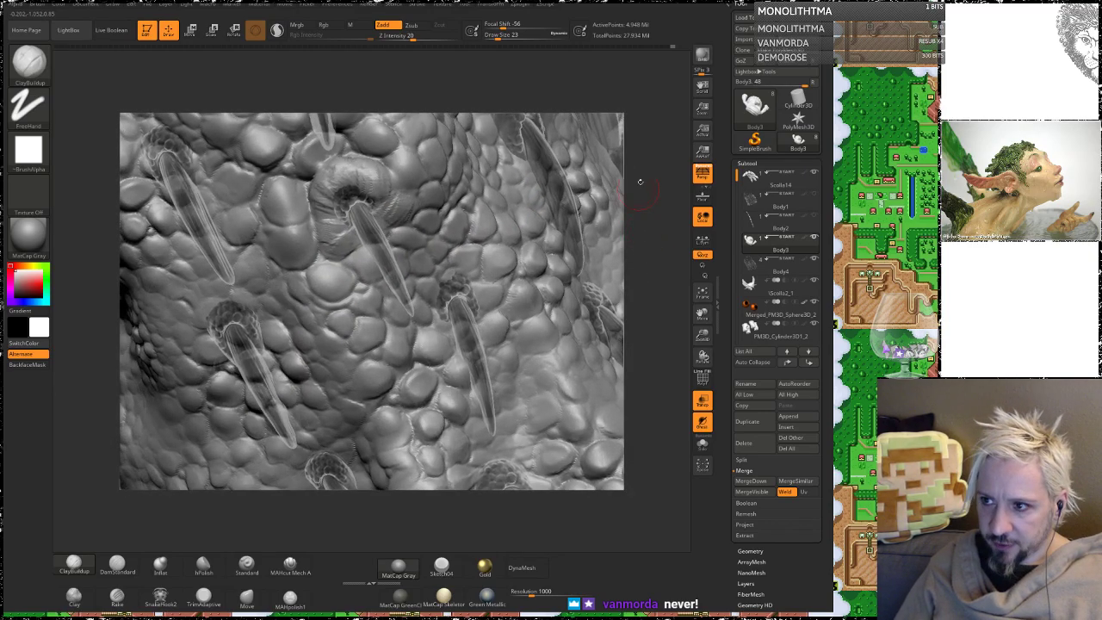
Step: Build up and smooth a clay rim over the bare socket below the finished rim, then thicken its crest with more clay
mouse_move(651, 234)
left_mouse_down()
mouse_move(680, 230)
mouse_move(664, 227)
left_mouse_up()
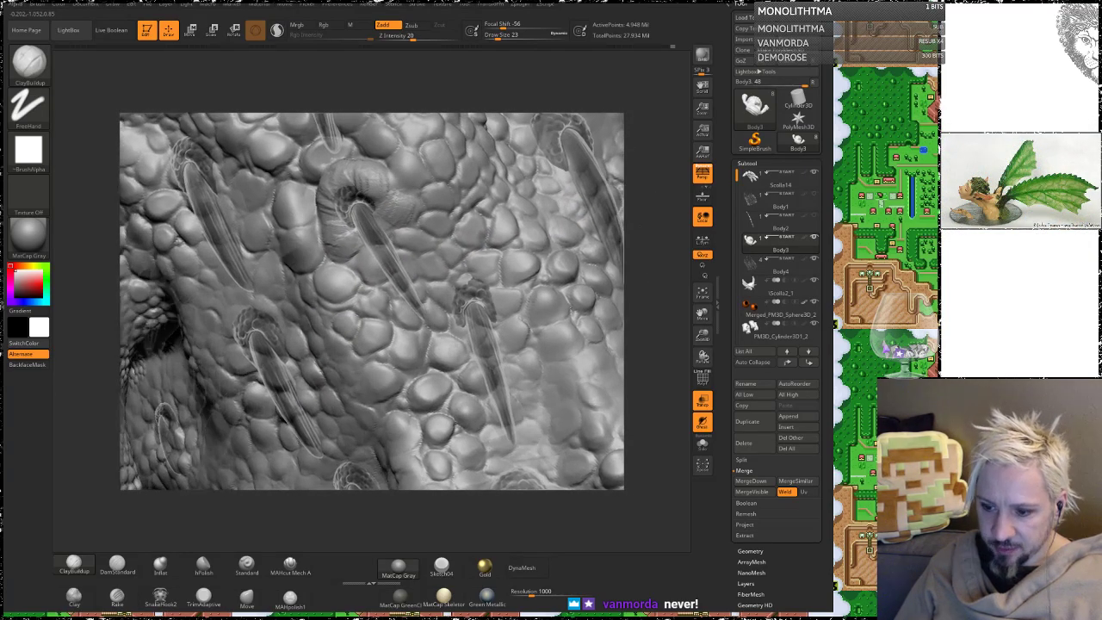
left_click_drag(656, 297, 656, 311)
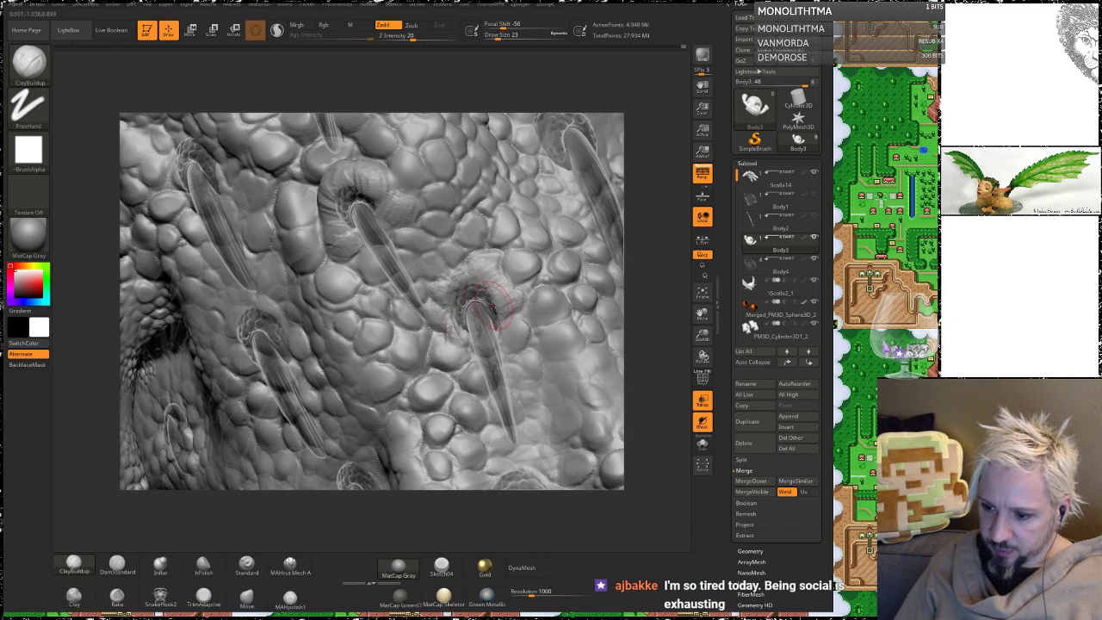
key("shift")
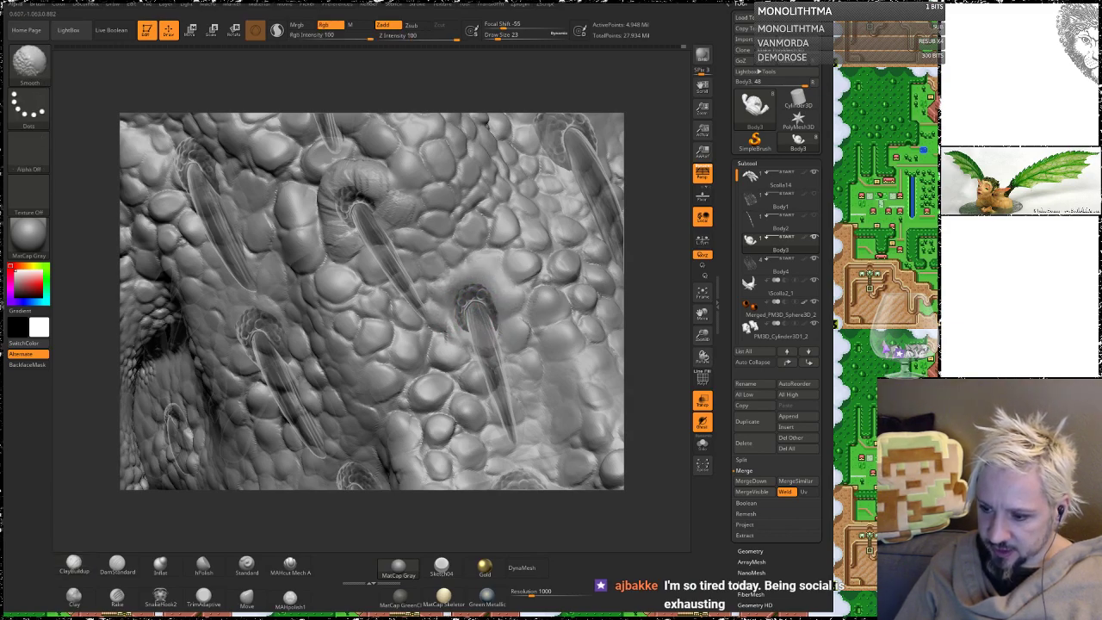
mouse_move(656, 261)
left_mouse_down()
mouse_move(682, 258)
mouse_move(633, 257)
left_mouse_up()
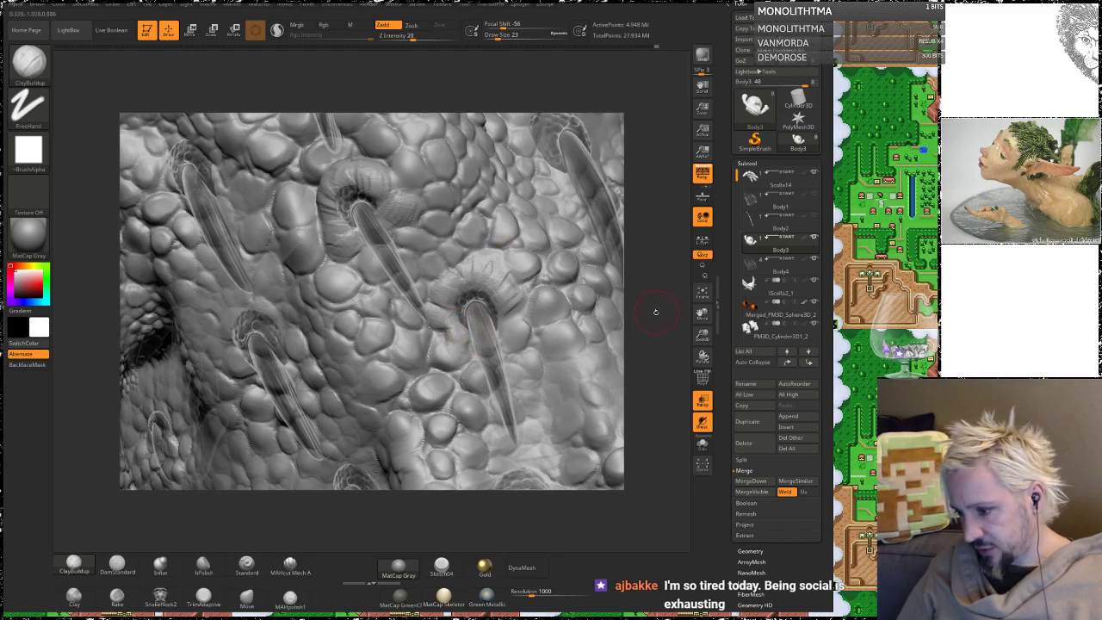
Step: Sculpt a thick clay rim over the next bare spike socket down the body and carry it along both sides
mouse_move(656, 313)
left_mouse_down()
mouse_move(673, 313)
mouse_move(640, 323)
mouse_move(646, 359)
mouse_move(645, 288)
mouse_move(657, 301)
mouse_move(454, 275)
left_mouse_up()
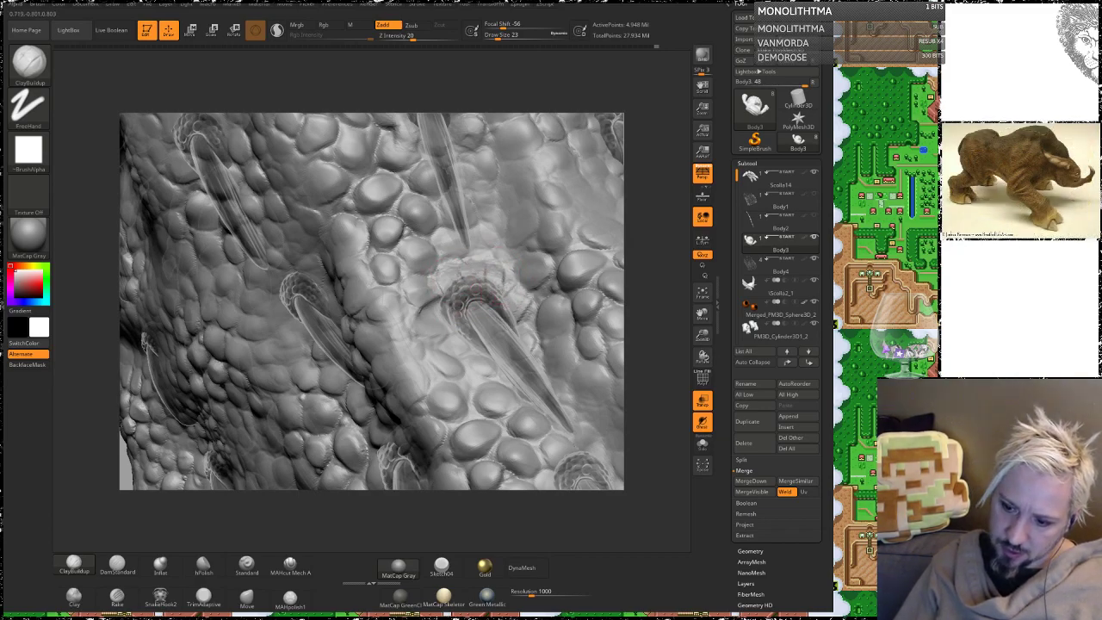
mouse_move(471, 290)
left_mouse_down()
mouse_move(433, 302)
mouse_move(433, 320)
mouse_move(464, 358)
left_mouse_up()
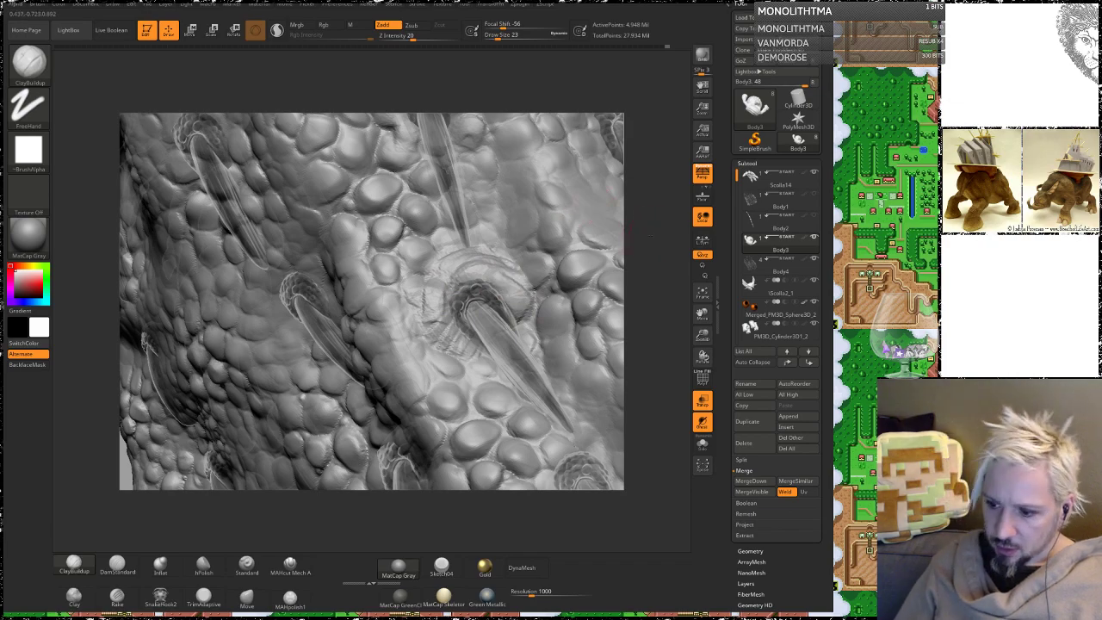
mouse_move(641, 228)
left_mouse_down()
mouse_move(551, 293)
mouse_move(461, 256)
mouse_move(440, 282)
mouse_move(454, 251)
mouse_move(501, 275)
left_mouse_up()
mouse_move(663, 222)
left_mouse_down()
mouse_move(594, 258)
mouse_move(460, 296)
mouse_move(445, 314)
mouse_move(458, 351)
left_mouse_up()
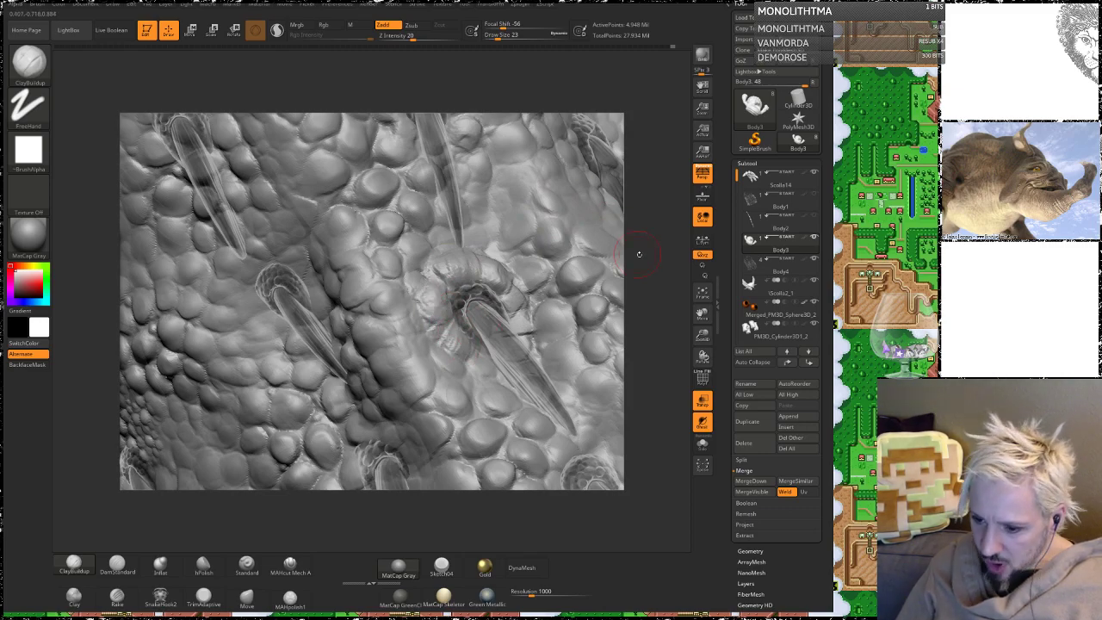
Step: Build up and smooth a clay rim over the upper edge of the bare socket across the raised scale ridge
left_click_drag(639, 254, 559, 142)
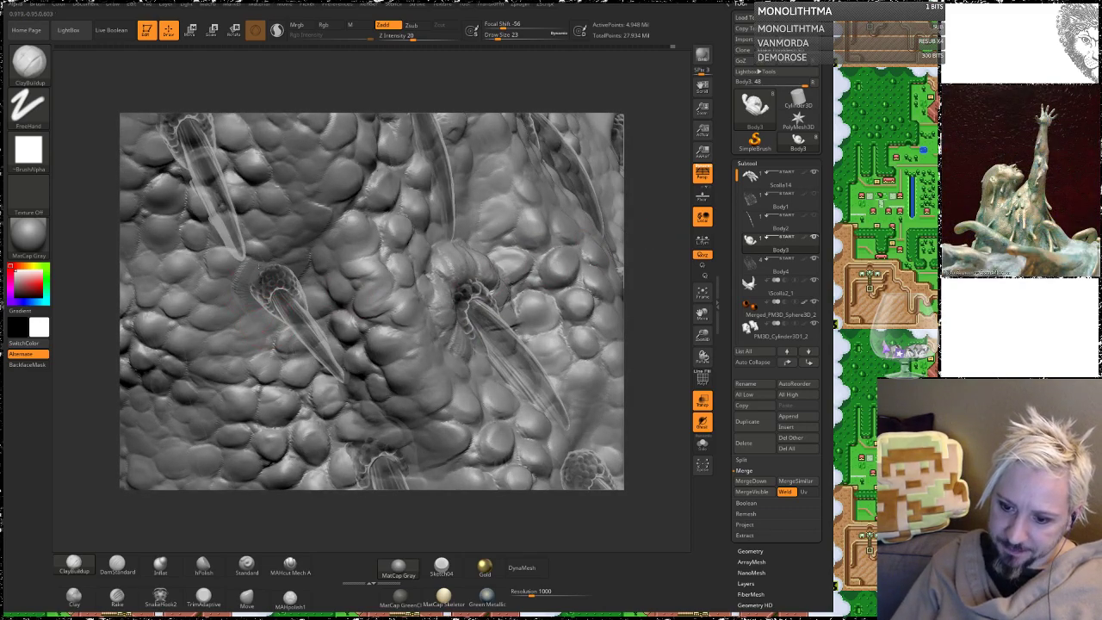
left_click_drag(267, 274, 257, 260)
left_click_drag(651, 224, 563, 227)
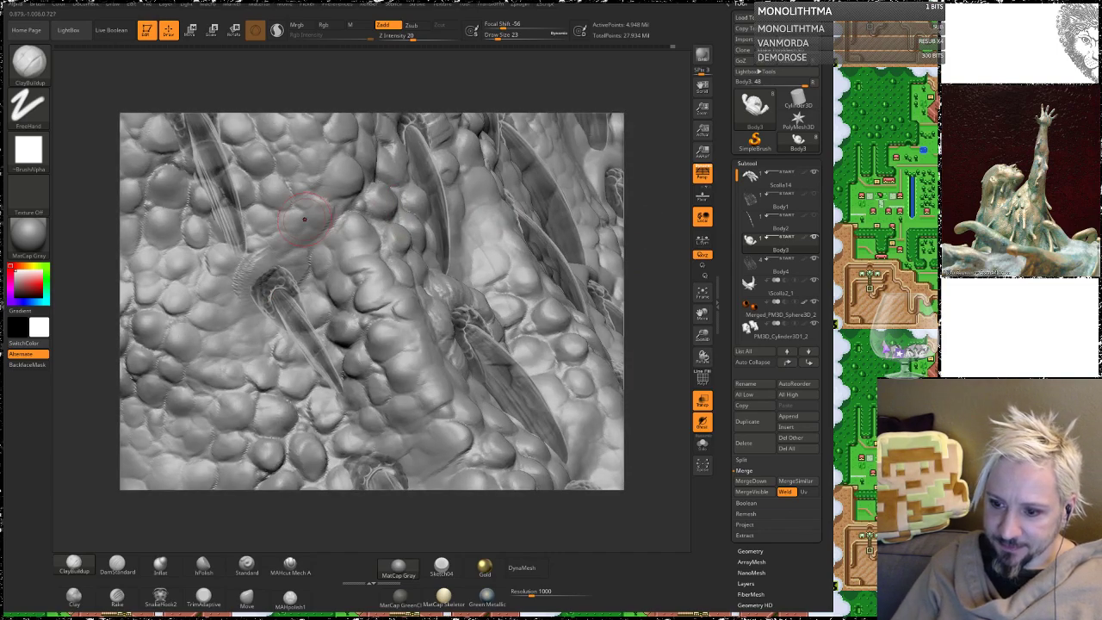
mouse_move(294, 213)
left_mouse_down("shift")
mouse_move(301, 269)
mouse_move(288, 264)
left_mouse_up("shift")
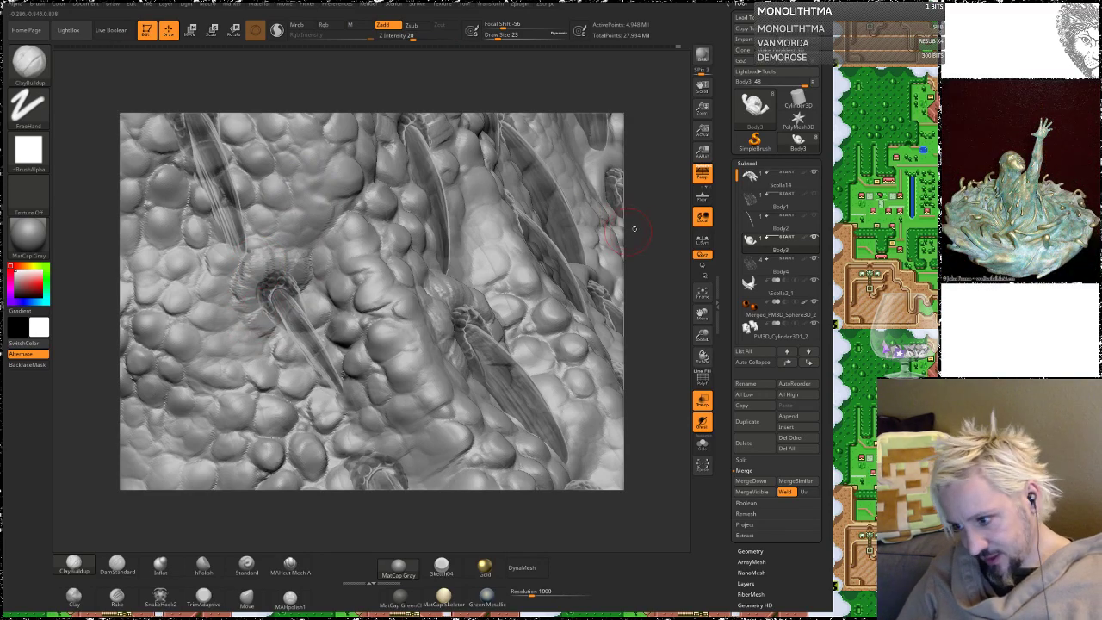
Step: Extend that rim with clay strokes down both sides of the spike and smooth it into the surrounding scales
left_click_drag(634, 229, 607, 244)
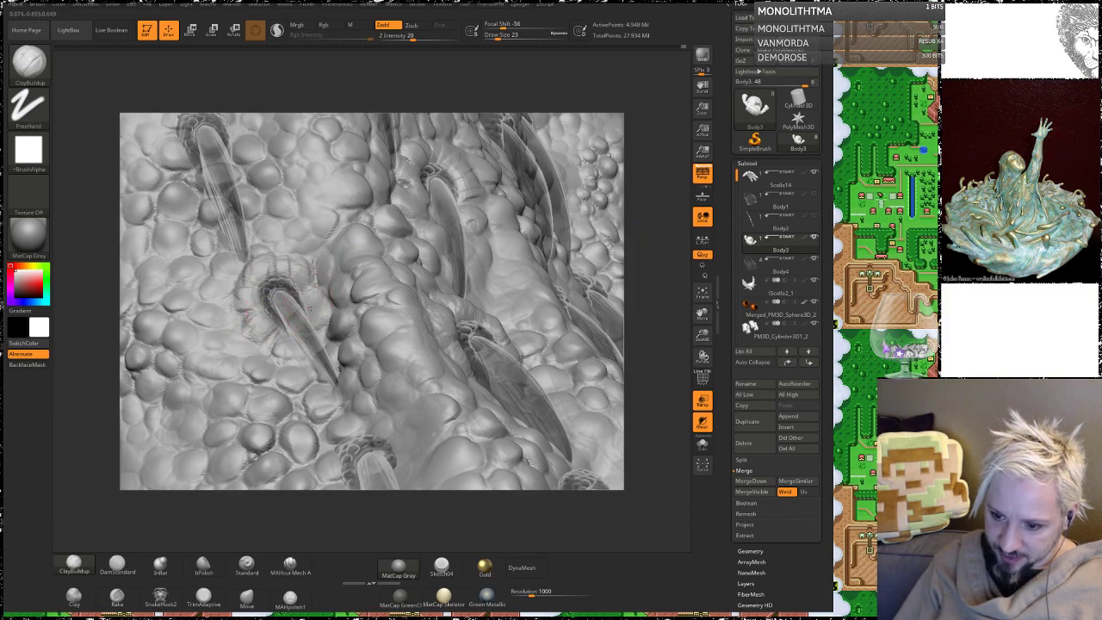
left_click_drag(296, 291, 258, 287)
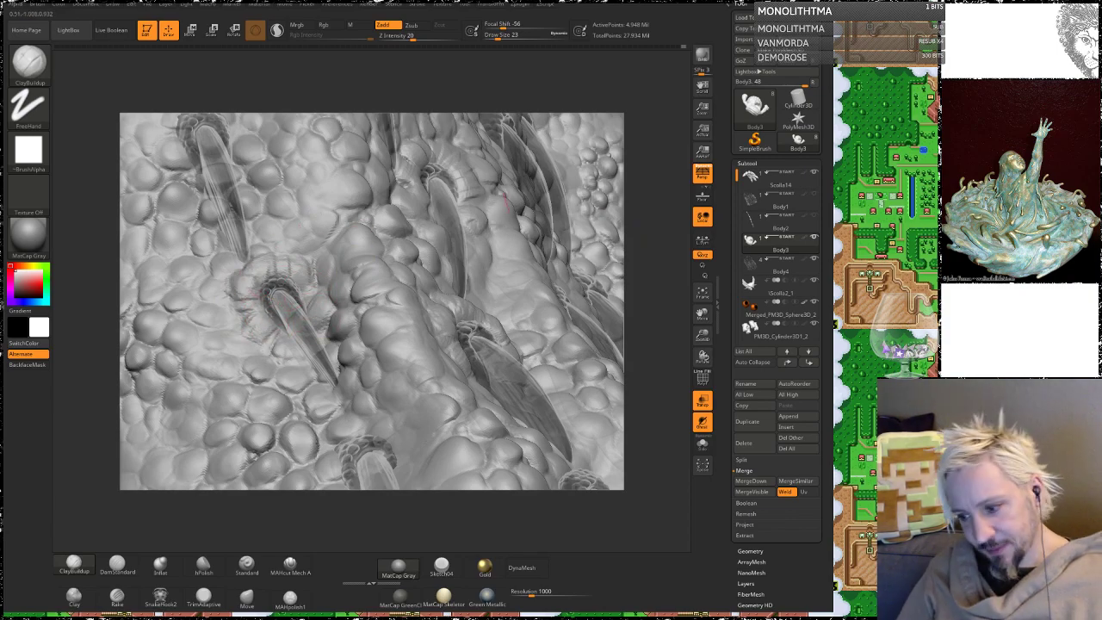
left_click_drag(639, 209, 640, 233)
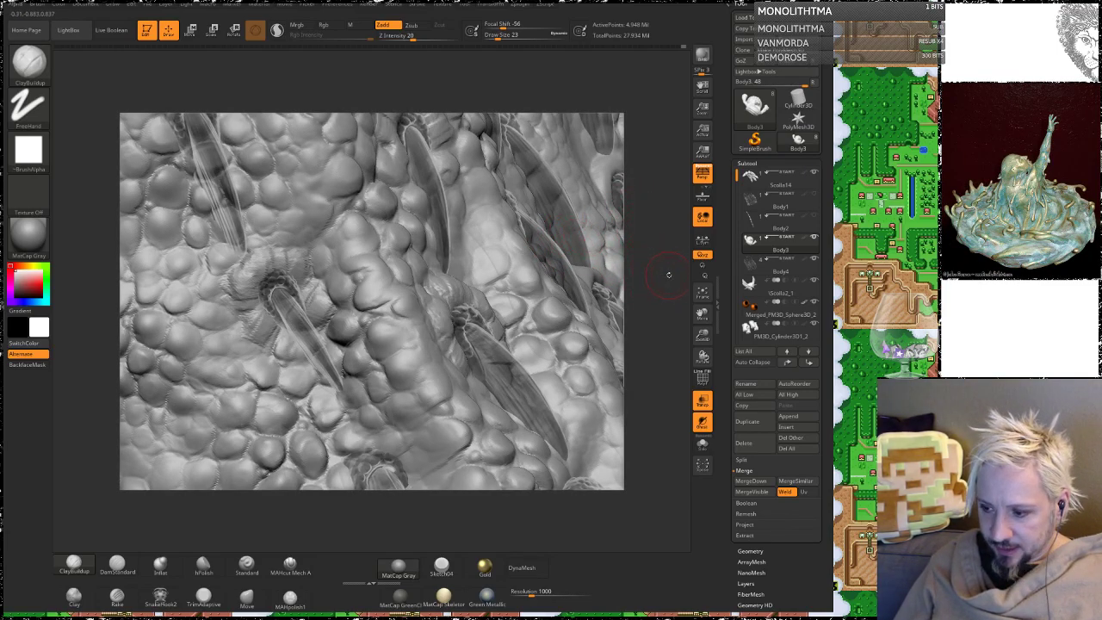
mouse_move(667, 274)
left_mouse_down()
mouse_move(594, 210)
mouse_move(568, 168)
left_mouse_up()
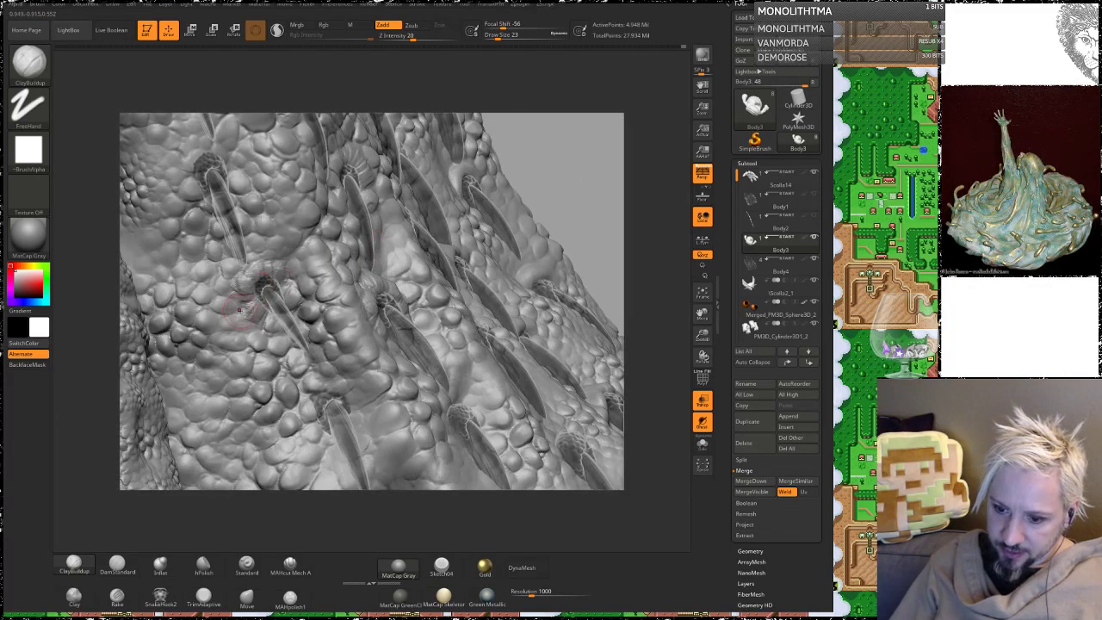
key("shift")
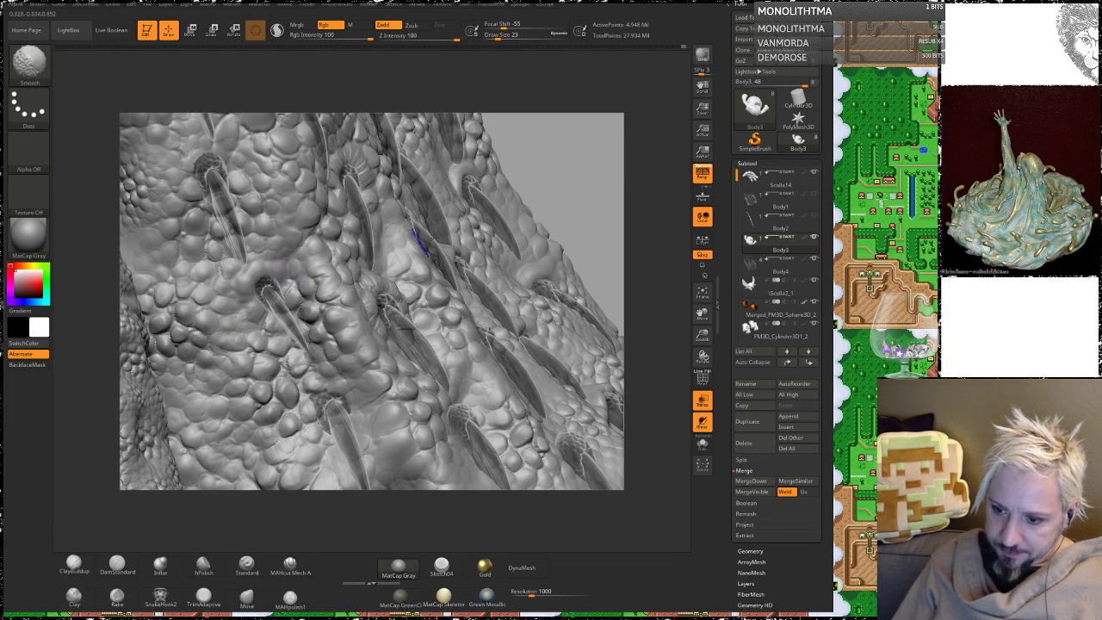
Step: Build up a clay rim around the bare socket near the deep skin crease and raise the scales beside it
left_click_drag(578, 172, 568, 284, "alt")
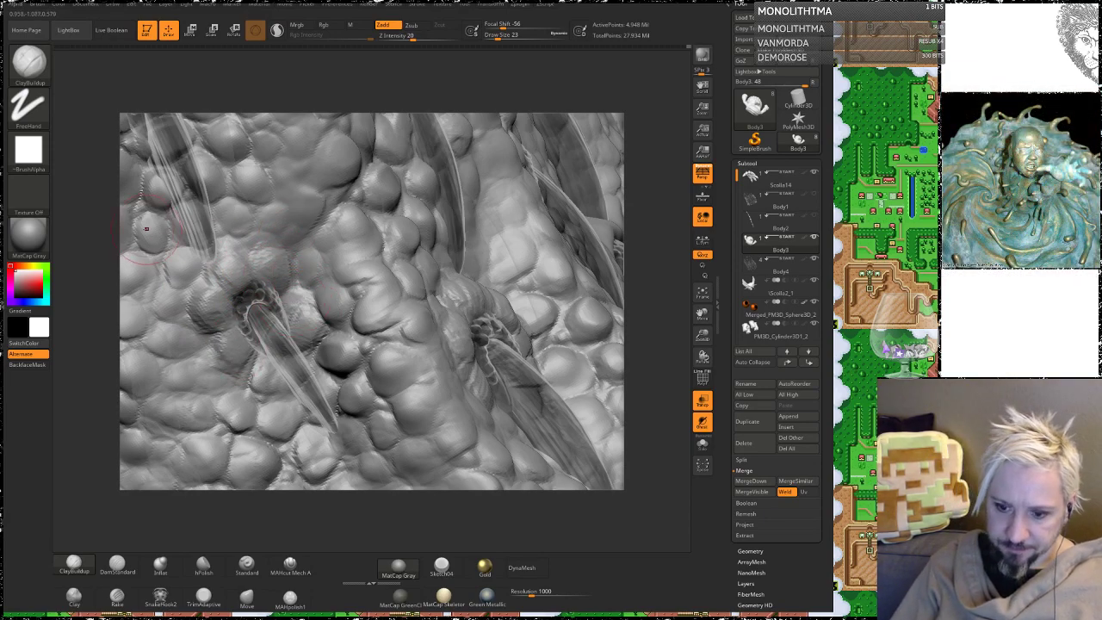
mouse_move(93, 212)
left_mouse_down("alt")
mouse_move(127, 238)
mouse_move(225, 212)
left_mouse_up("alt")
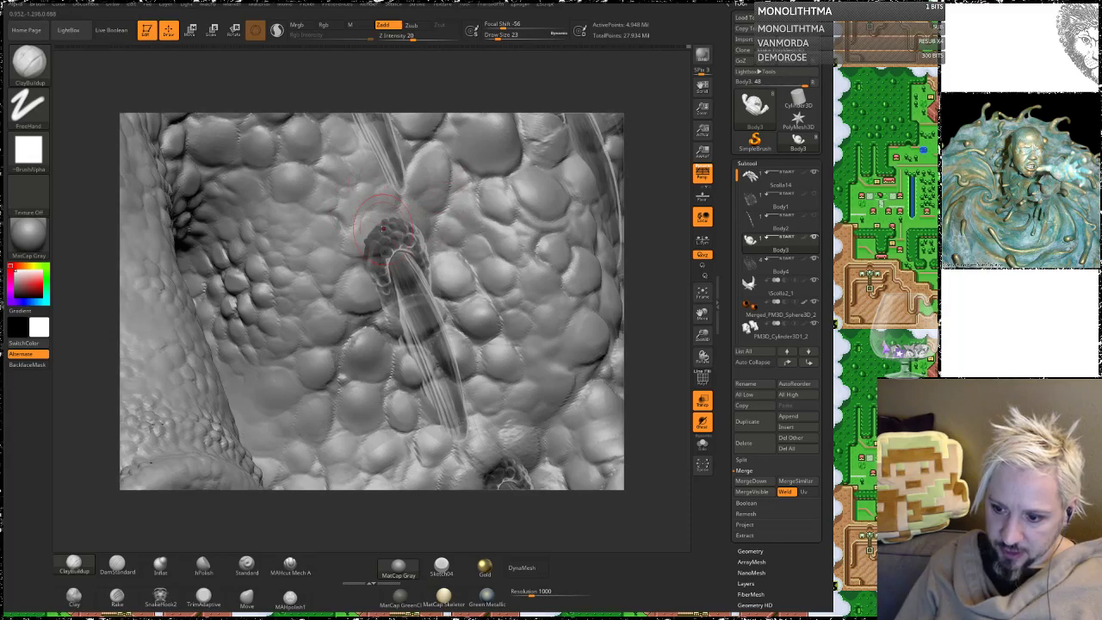
mouse_move(351, 256)
left_mouse_down()
mouse_move(375, 215)
mouse_move(416, 222)
left_mouse_up()
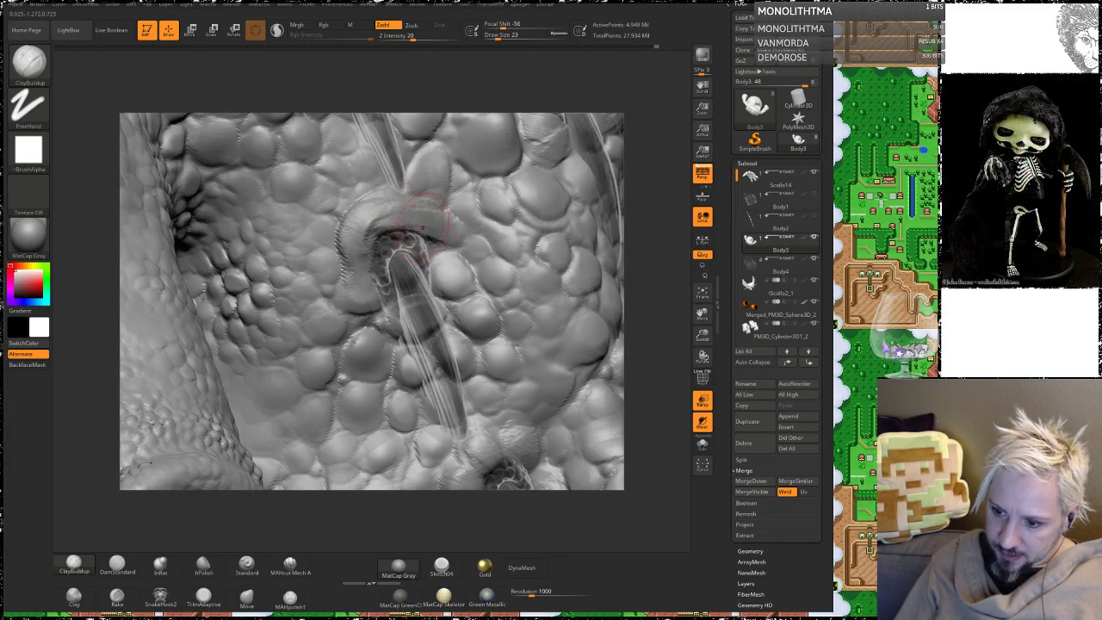
mouse_move(424, 226)
left_mouse_down()
mouse_move(453, 229)
mouse_move(423, 209)
mouse_move(346, 238)
mouse_move(356, 305)
left_mouse_up()
left_click_drag(334, 225, 321, 262)
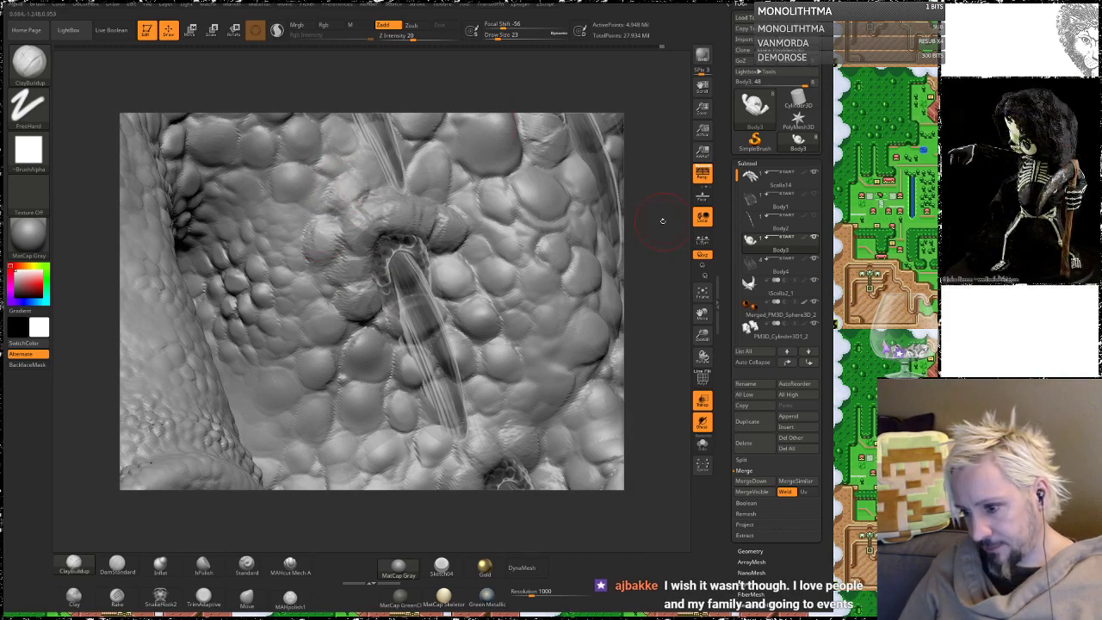
Step: Add clay to the scales above and around the rim and smooth the skin patch beside the crease
left_click_drag(661, 221, 581, 205)
right_click_drag(581, 204, 417, 221)
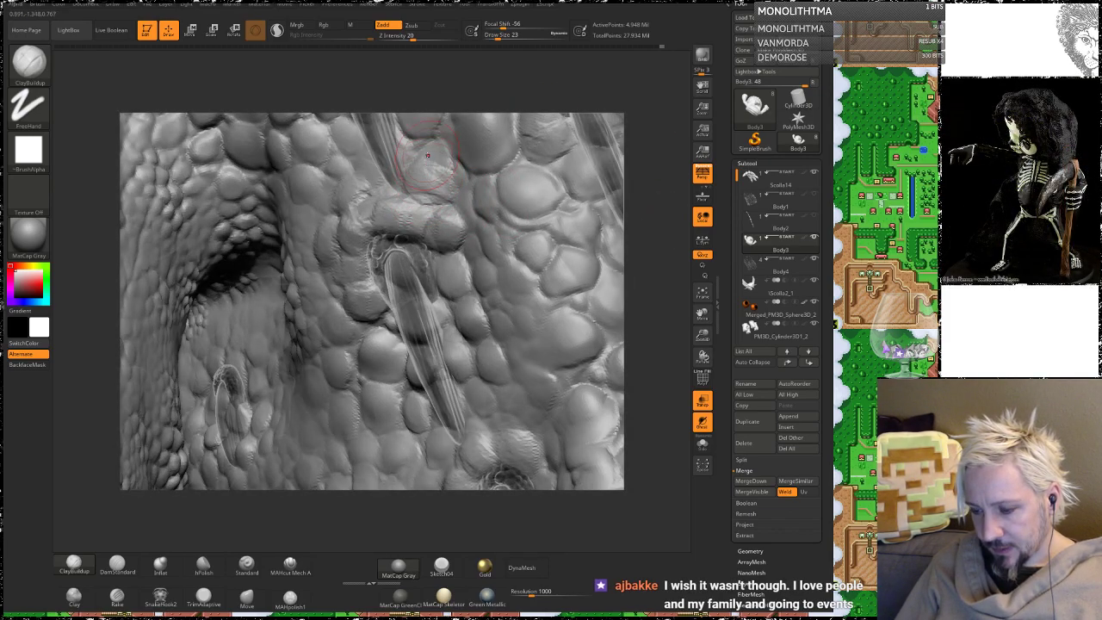
right_click_drag(656, 206, 372, 234)
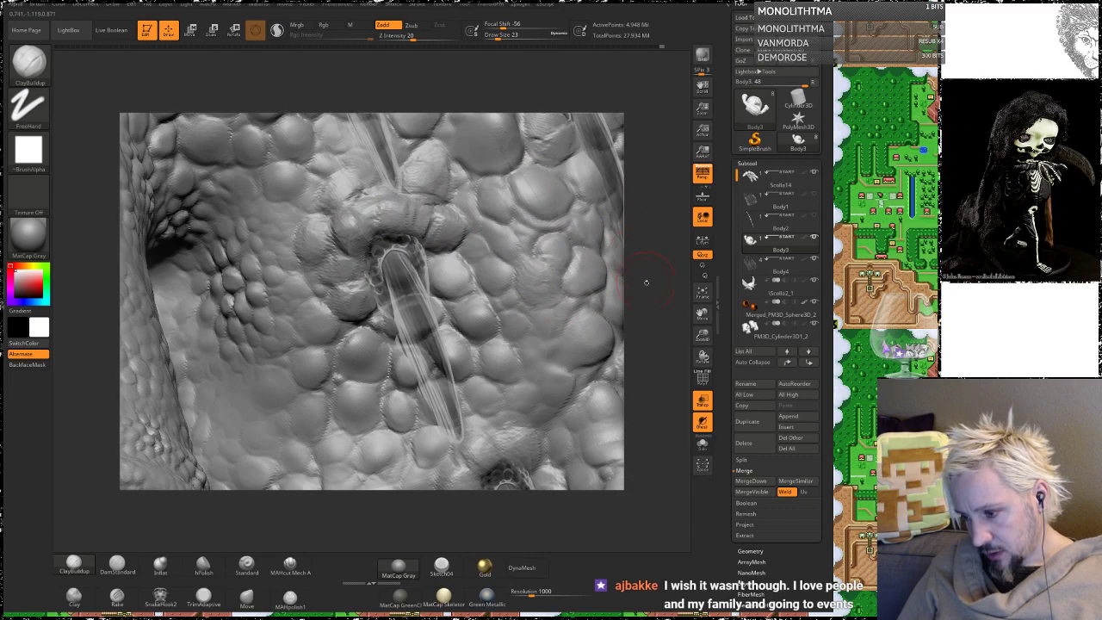
mouse_move(516, 284)
right_mouse_down("ctrl")
mouse_move(516, 202)
mouse_move(517, 250)
right_mouse_up("ctrl")
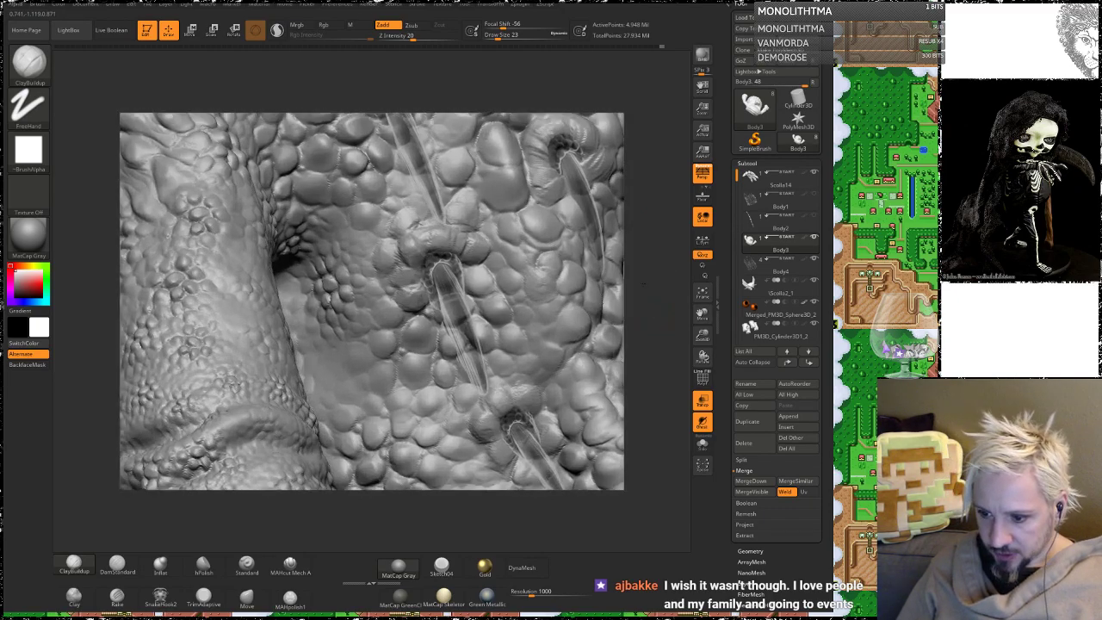
left_click_drag(644, 284, 638, 281)
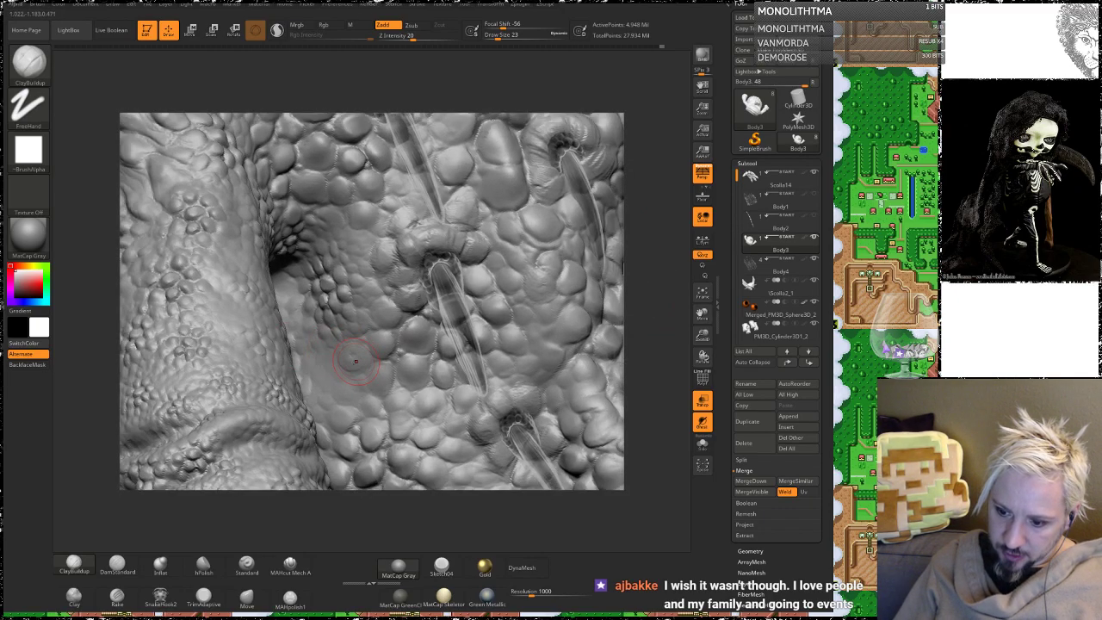
mouse_move(356, 349)
left_mouse_down("shift")
mouse_move(346, 355)
mouse_move(370, 344)
left_mouse_up("shift")
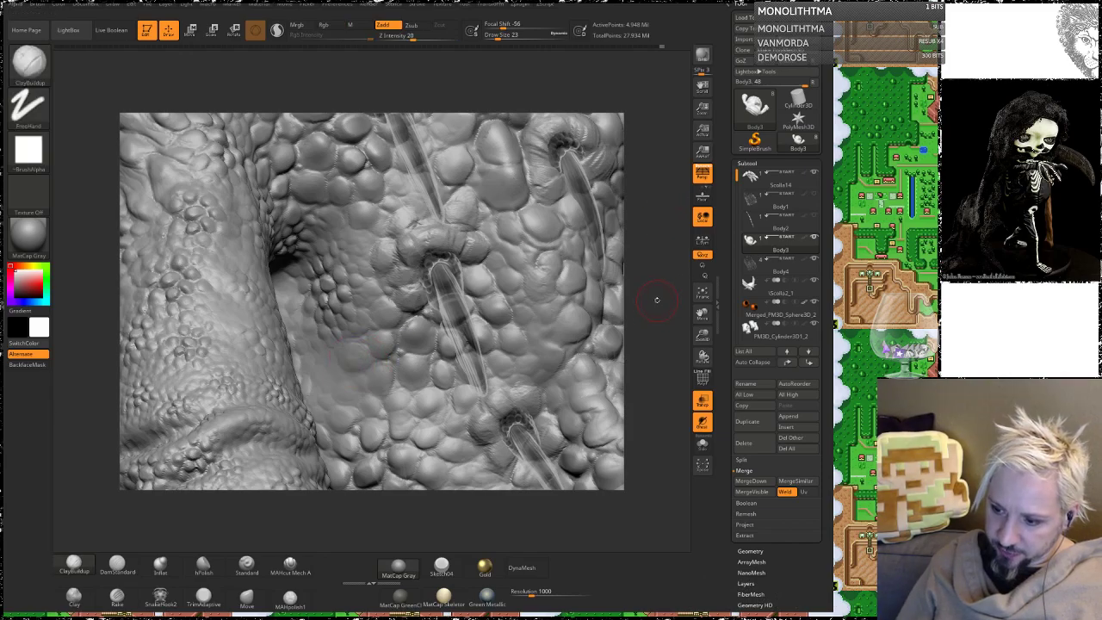
Step: Build up and smooth a clay rim over the bare socket directly above the one near the crease
right_click_drag(657, 299, 656, 338, "ctrl")
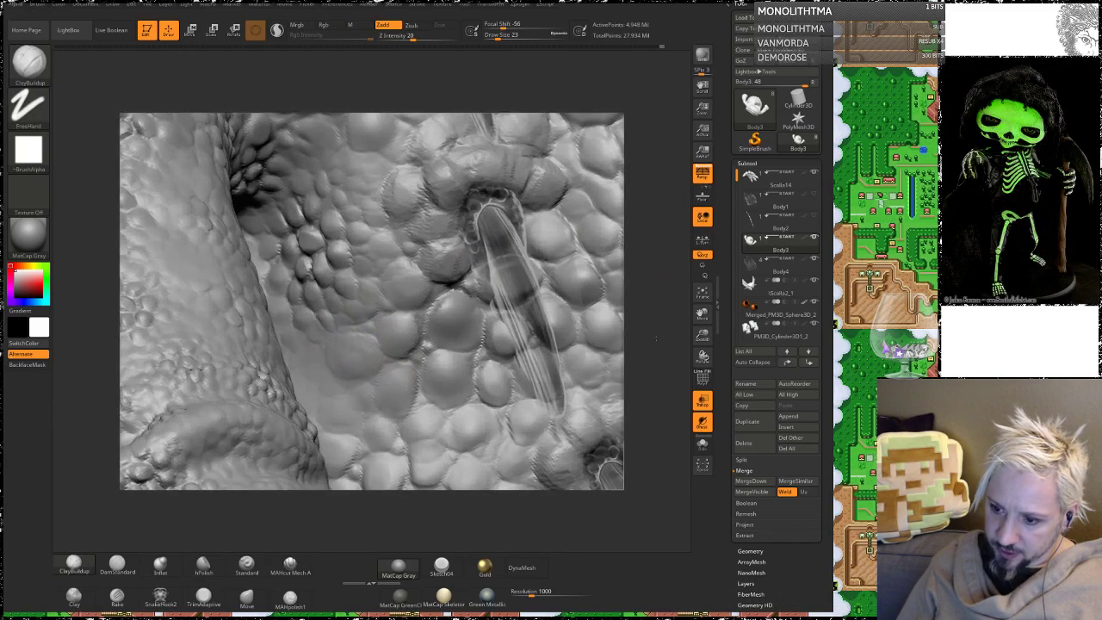
left_click_drag(650, 215, 662, 281, "alt")
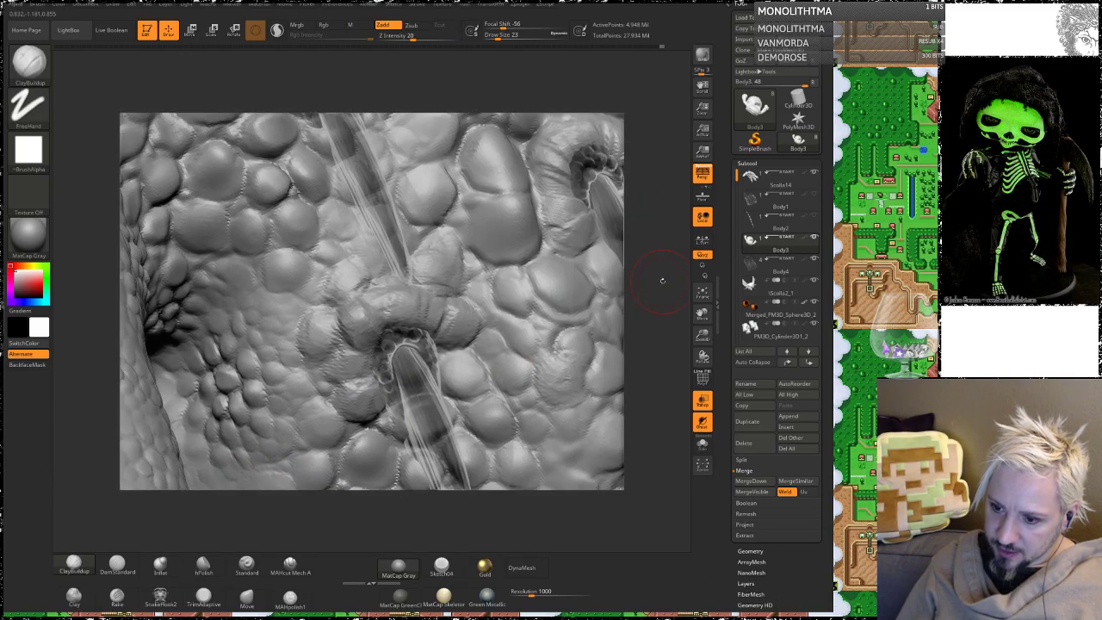
mouse_move(662, 277)
right_mouse_down()
mouse_move(668, 310)
mouse_move(647, 168)
right_mouse_up()
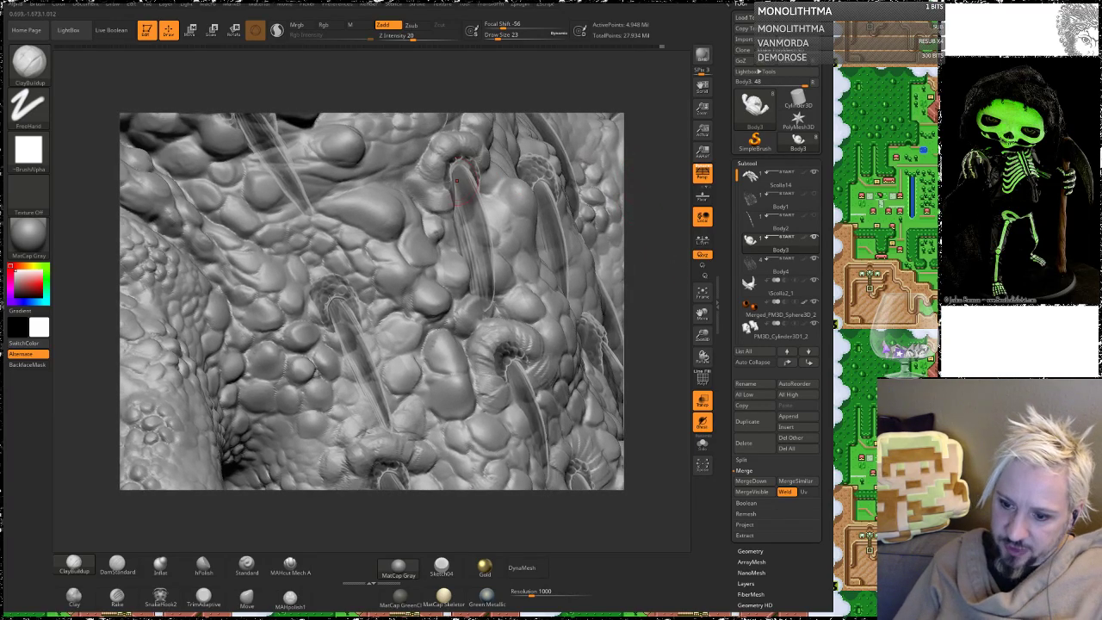
left_click_drag(649, 213, 661, 248)
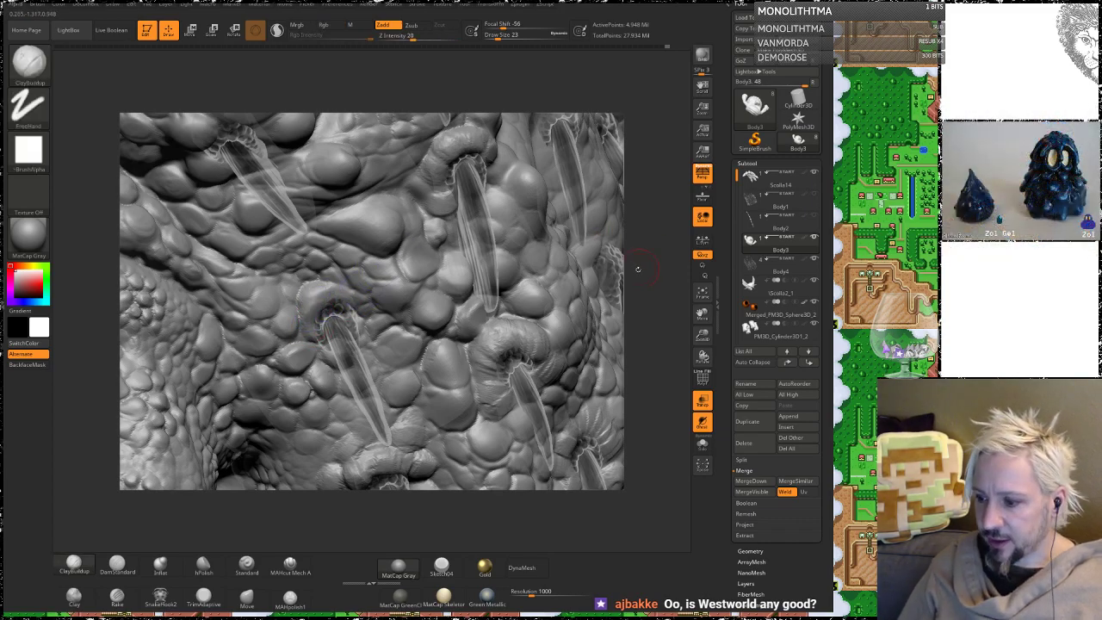
left_click_drag(646, 237, 622, 276)
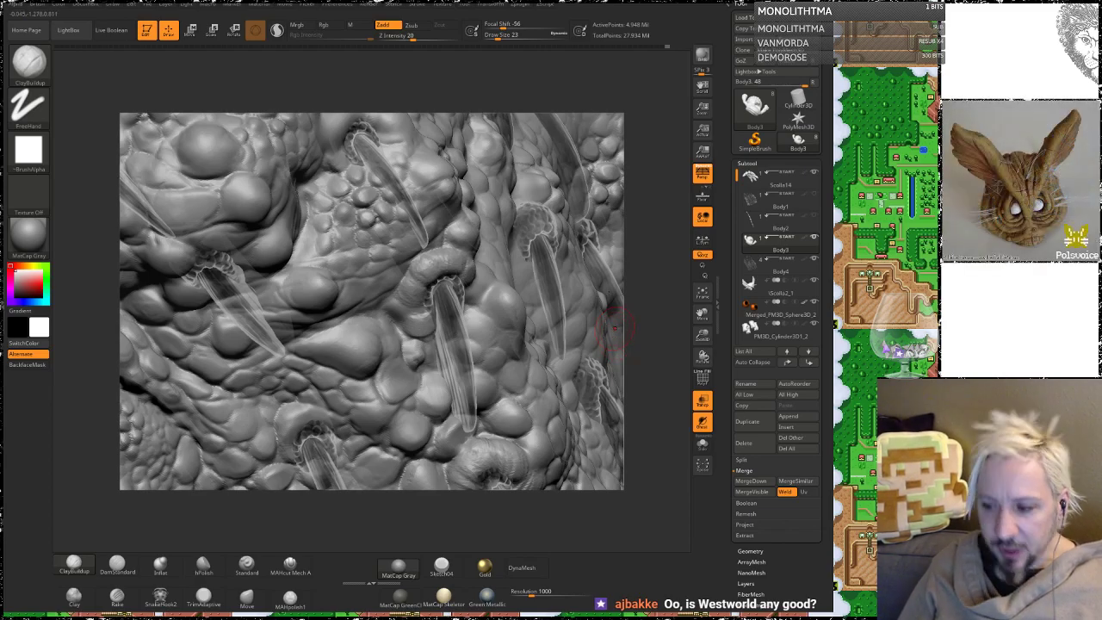
Step: Build up a clay rim around the bare socket beside the smooth vertical skin fold and smooth it into the skin
left_click_drag(642, 261, 518, 280)
left_click_drag(616, 280, 609, 285)
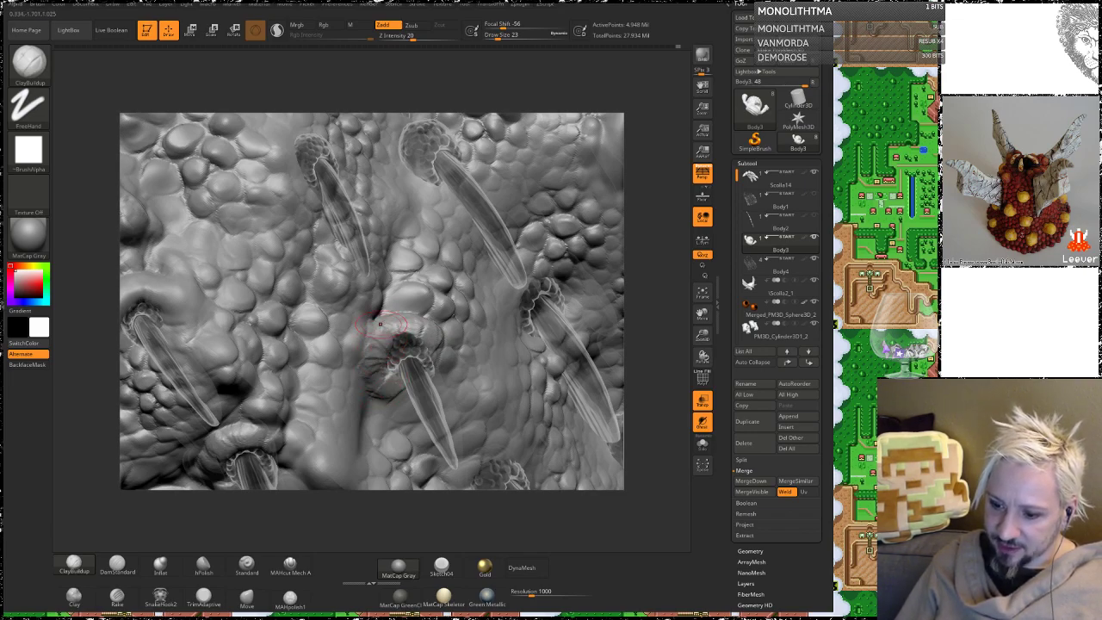
left_click_drag(414, 319, 433, 334)
left_click_drag(663, 287, 650, 243)
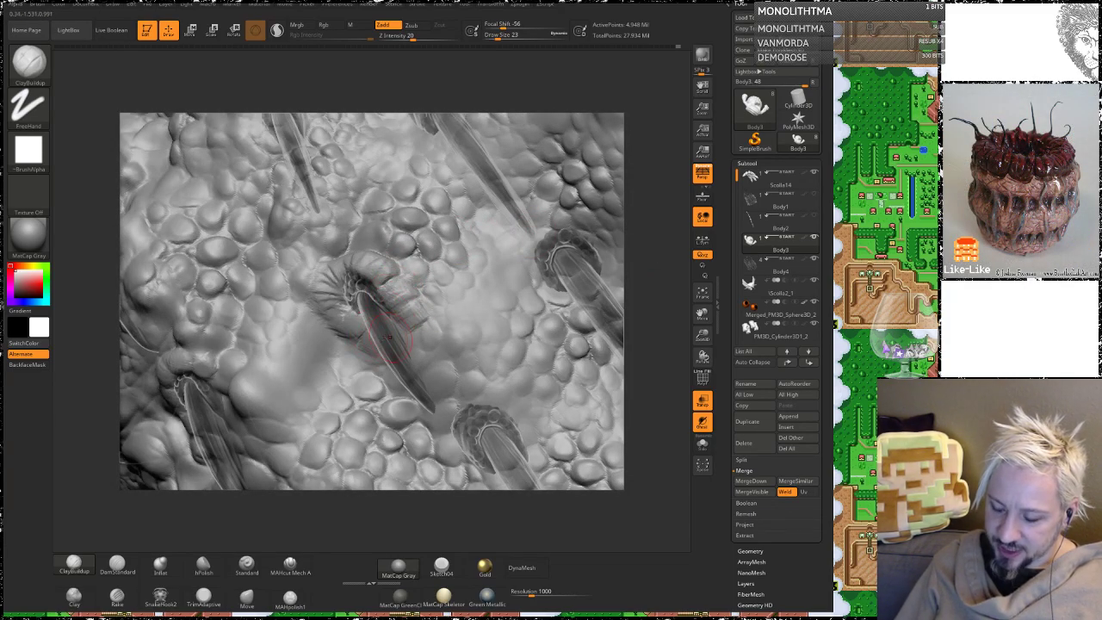
left_click_drag(648, 245, 635, 248)
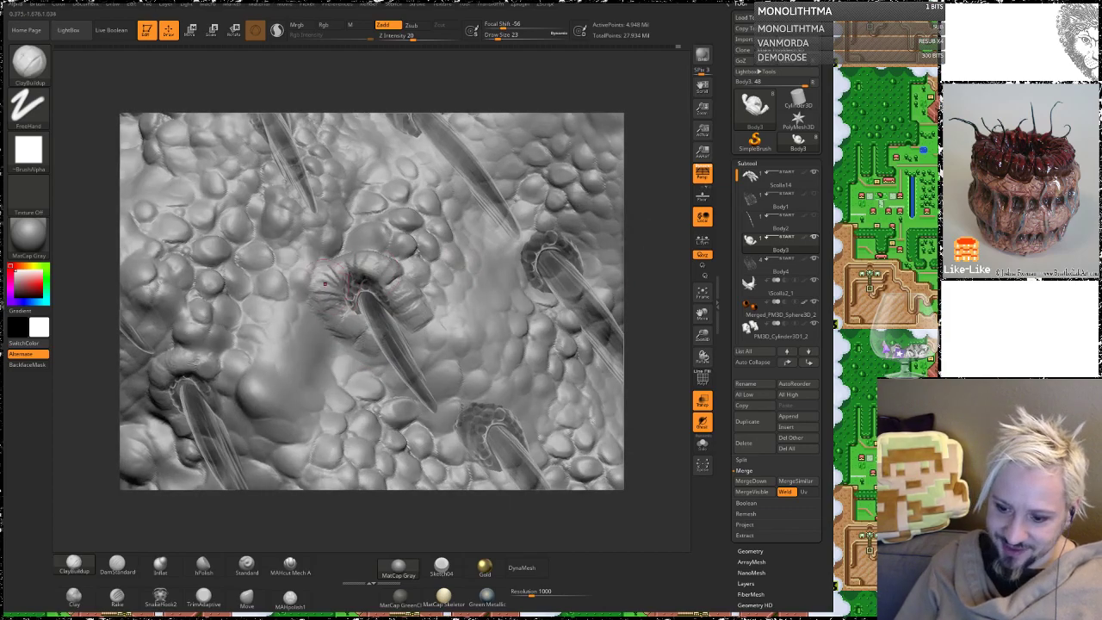
mouse_move(347, 341)
left_mouse_down("shift")
mouse_move(349, 283)
mouse_move(369, 278)
mouse_move(413, 327)
left_mouse_up("shift")
left_click_drag(638, 221, 637, 223)
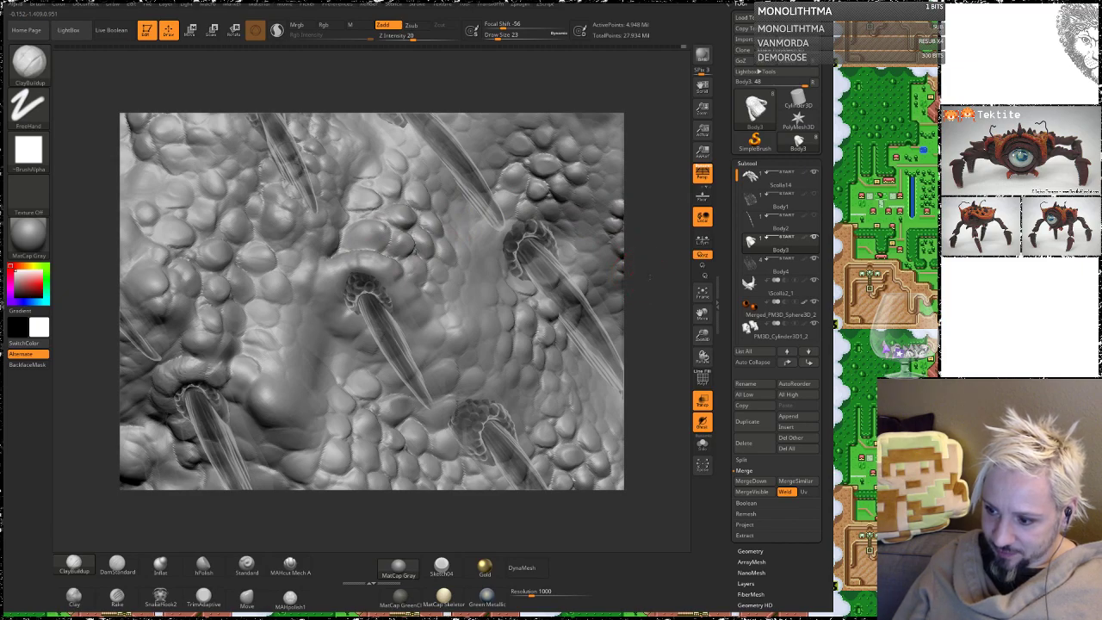
Step: Build up a clay rim around the neighbouring larger spike's socket and smooth it
left_click_drag(641, 274, 611, 276)
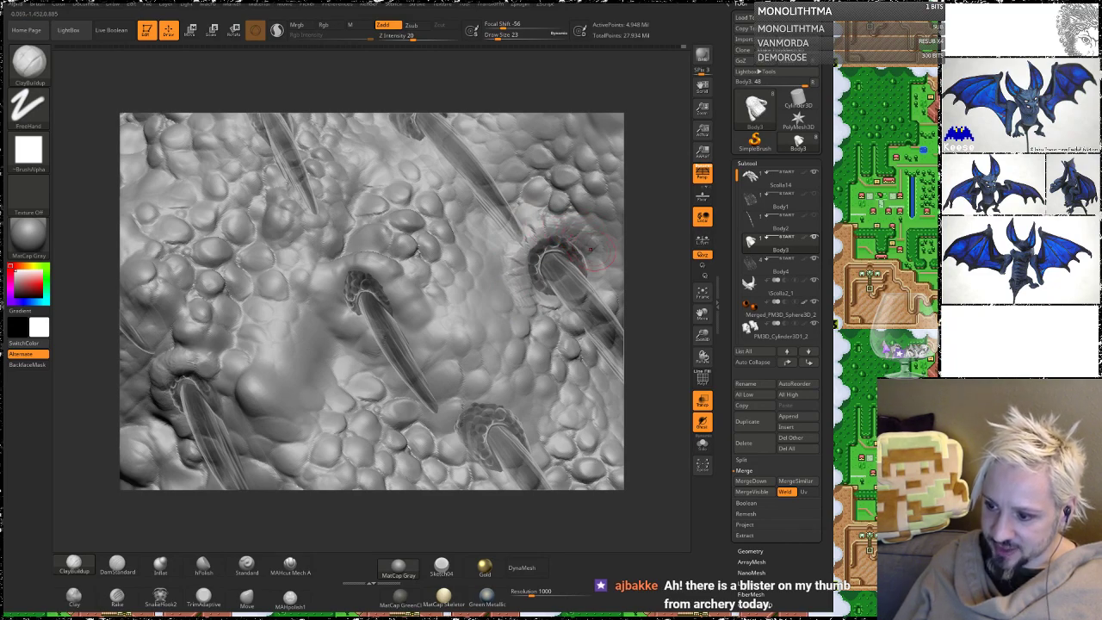
left_click_drag(652, 266, 508, 248)
key("shift")
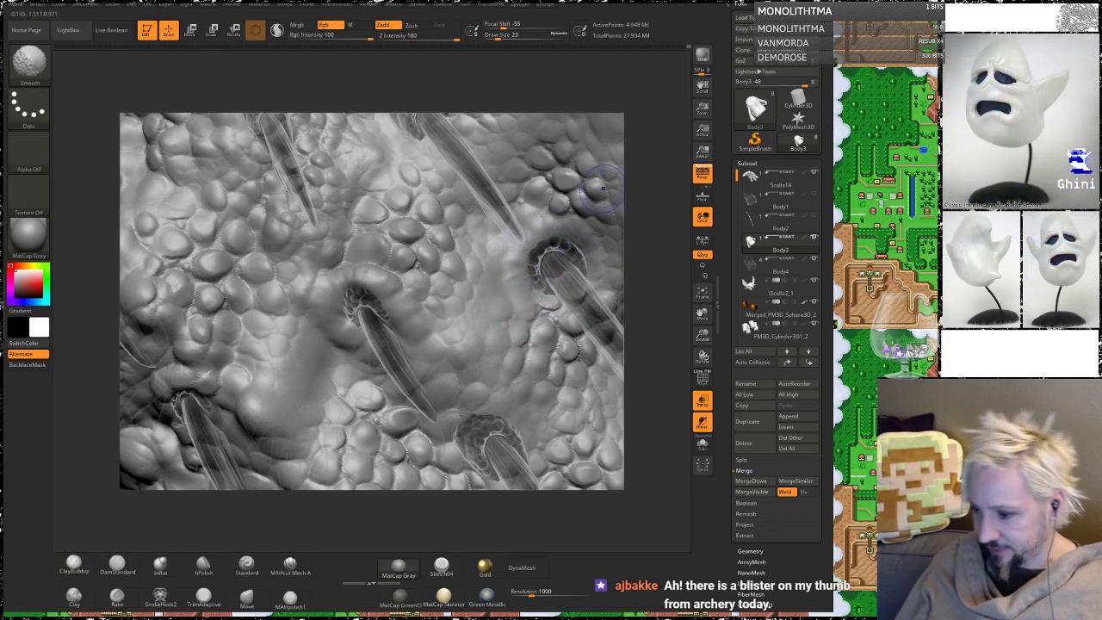
Step: Build up clay rims around the neighbouring bare spike sockets among the large scales and smooth the raised skin
left_click_drag(651, 299, 426, 250)
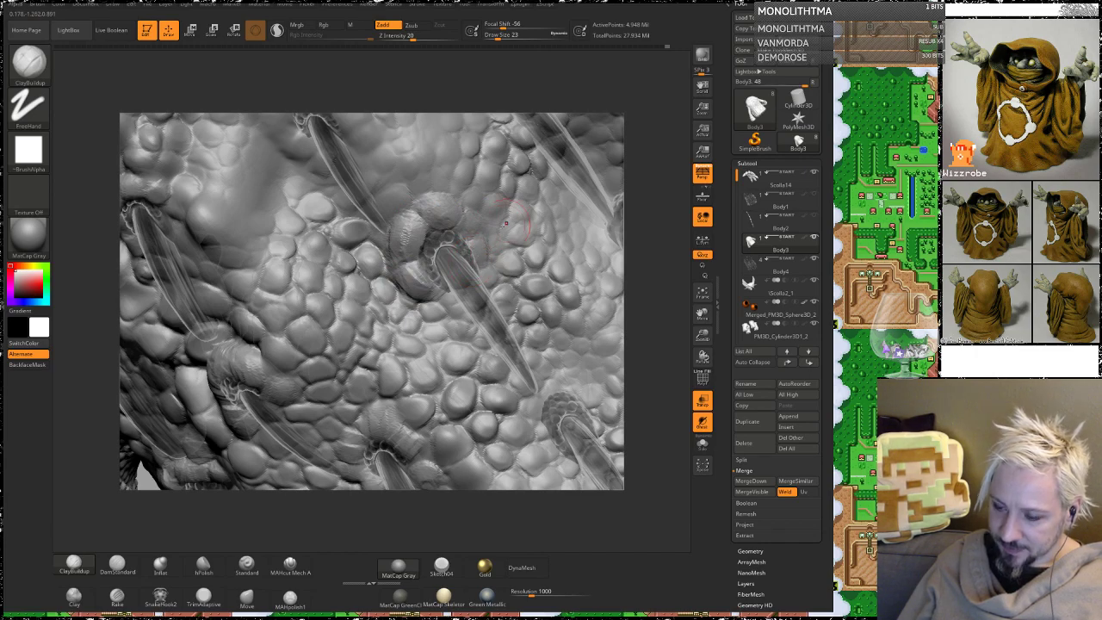
key("shift")
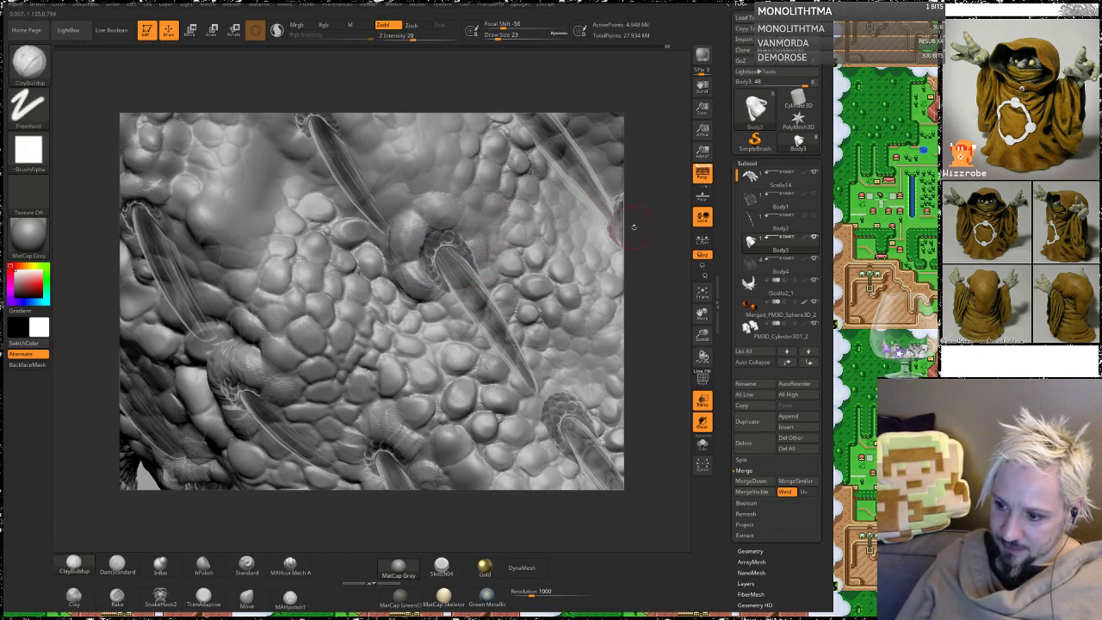
mouse_move(635, 226)
left_mouse_down("alt")
mouse_move(641, 201)
mouse_move(652, 261)
mouse_move(647, 220)
left_mouse_up("alt")
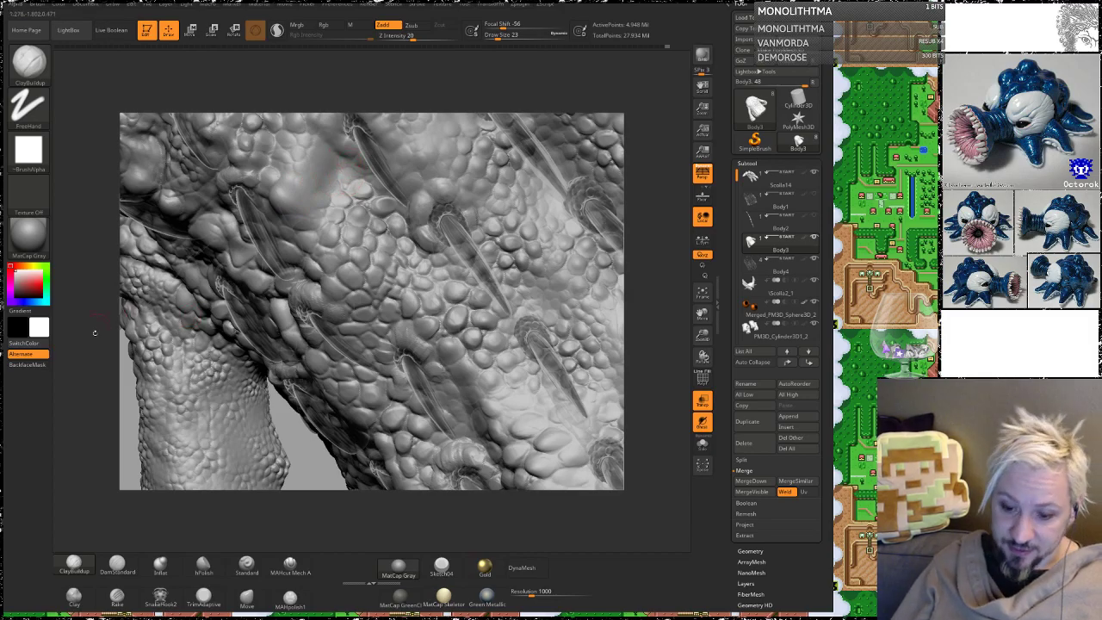
left_click_drag(96, 341, 161, 320)
key("shift")
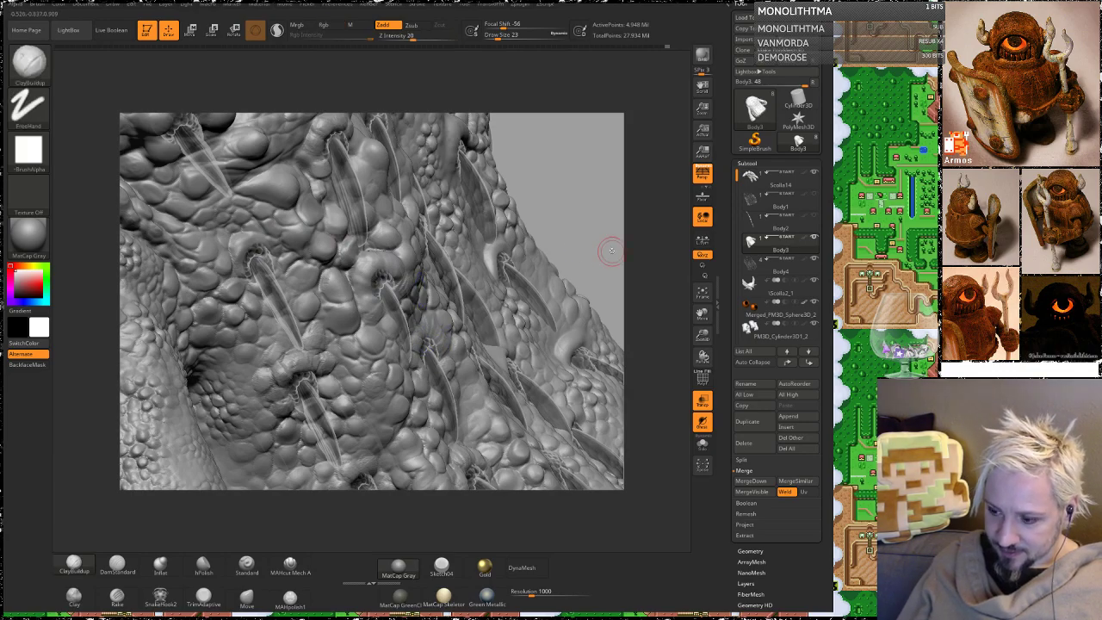
Step: Smooth the thick fold over the large spike's socket beside the pale skin strip and add clay along that spike's flank
mouse_move(592, 210)
left_mouse_down()
mouse_move(591, 175)
mouse_move(630, 258)
mouse_move(621, 267)
mouse_move(604, 205)
left_mouse_up()
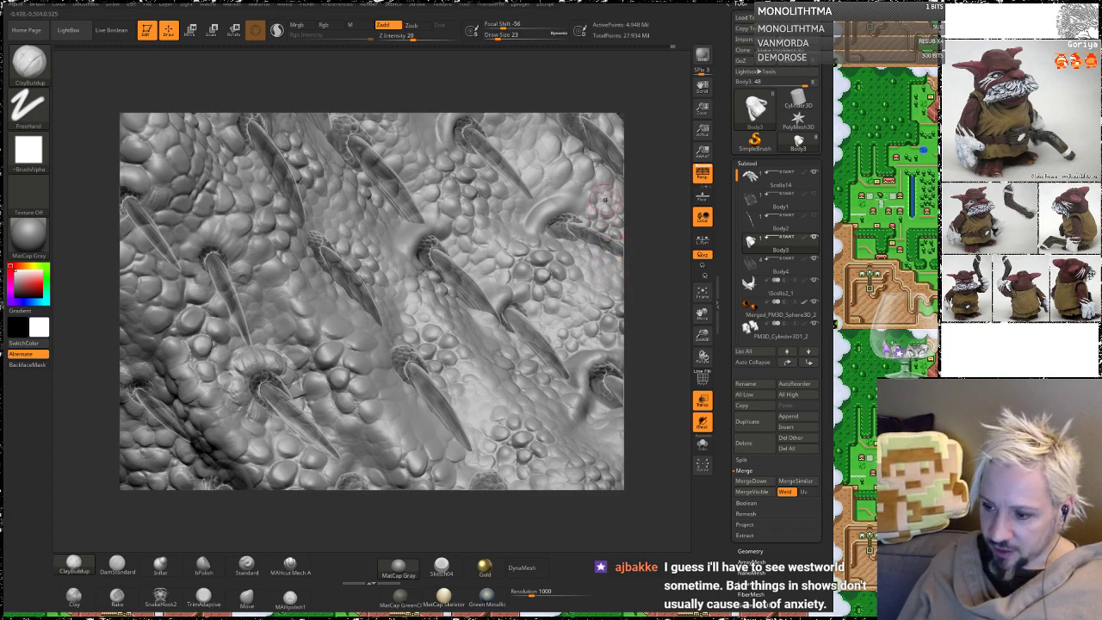
left_click_drag(654, 216, 658, 280)
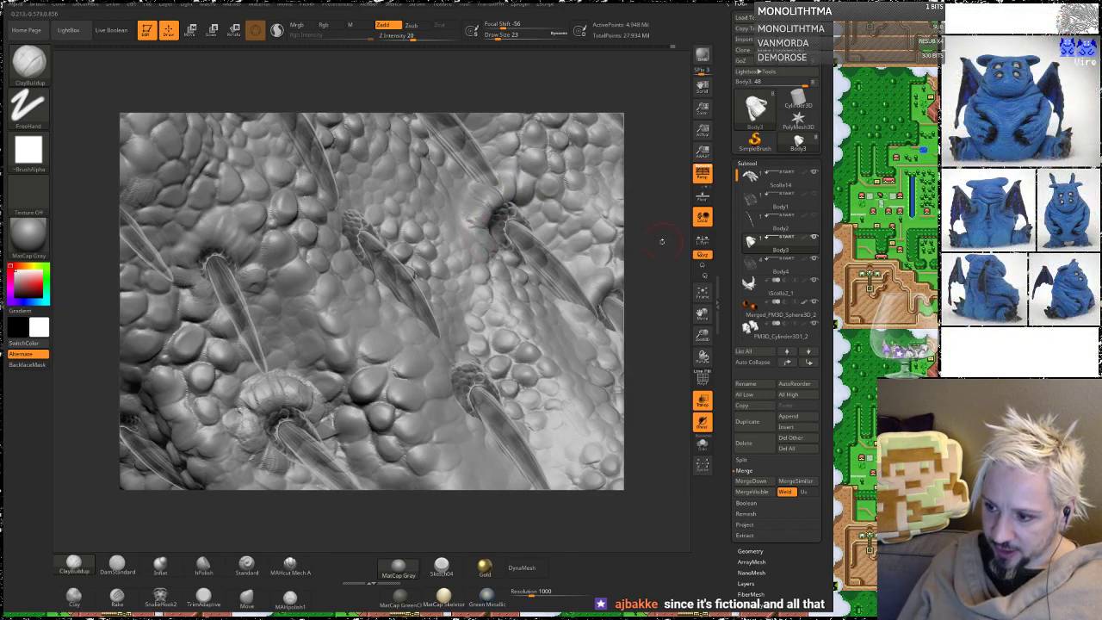
left_click_drag(661, 242, 639, 250)
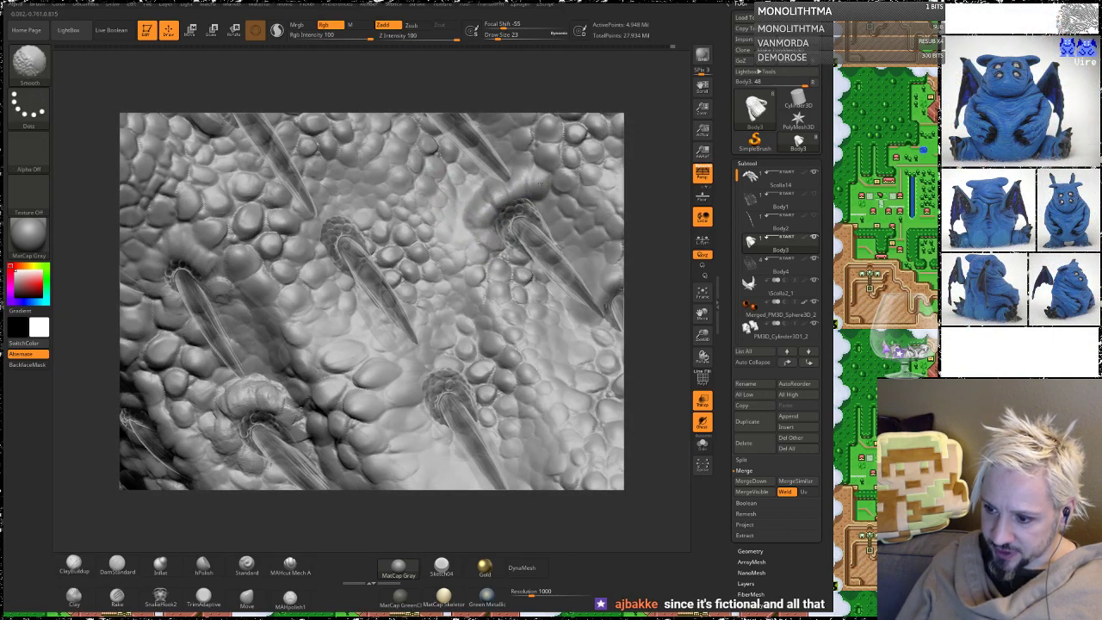
key("shift")
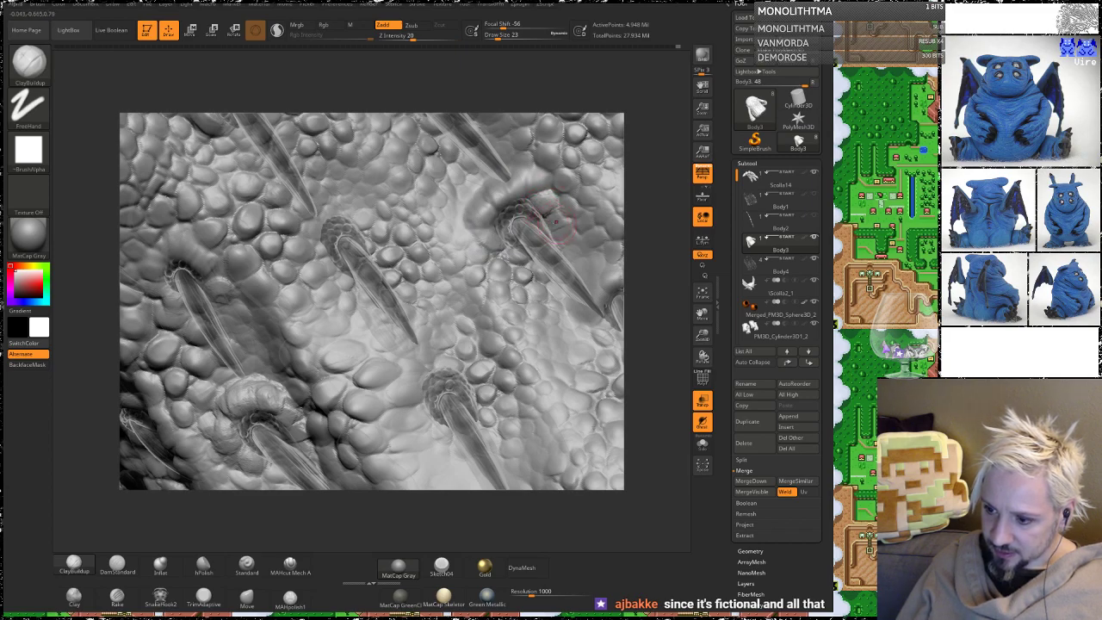
left_click_drag(556, 222, 561, 226)
left_click_drag(636, 200, 648, 206)
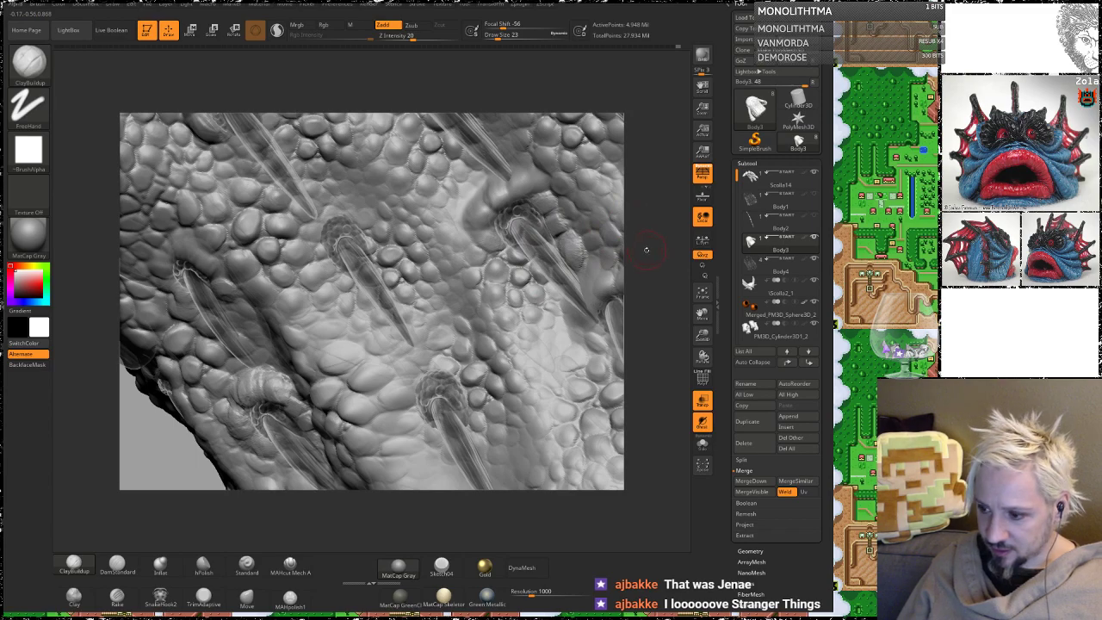
Step: Smooth the bulky, ridged clay rim around the spike socket on the darker, large-scaled side
left_click_drag(647, 250, 469, 209)
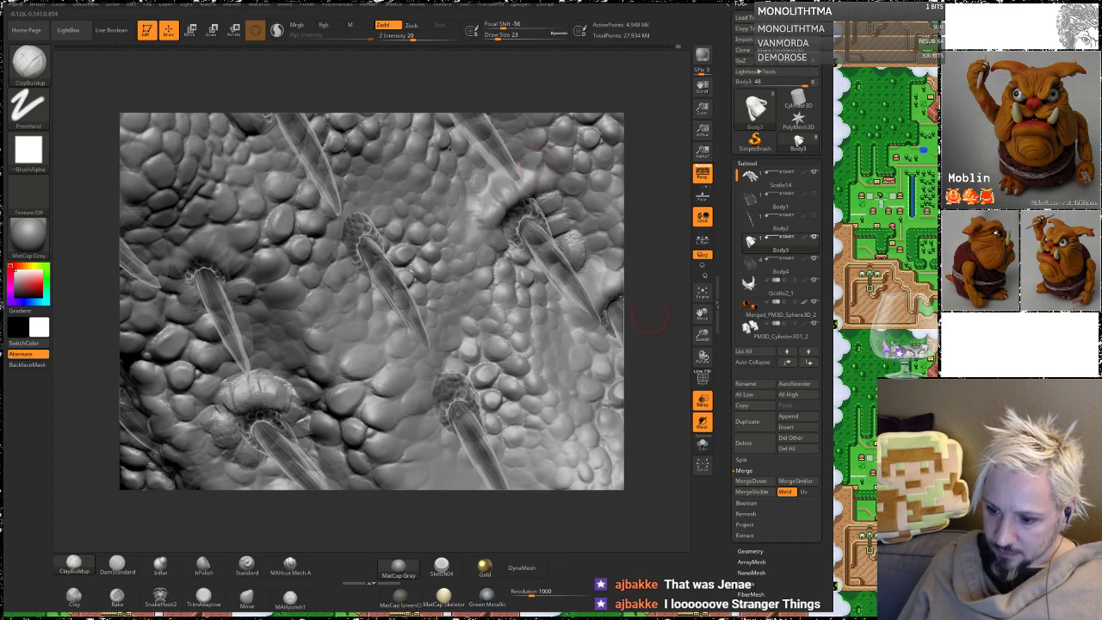
left_click_drag(649, 317, 387, 242)
key("shift")
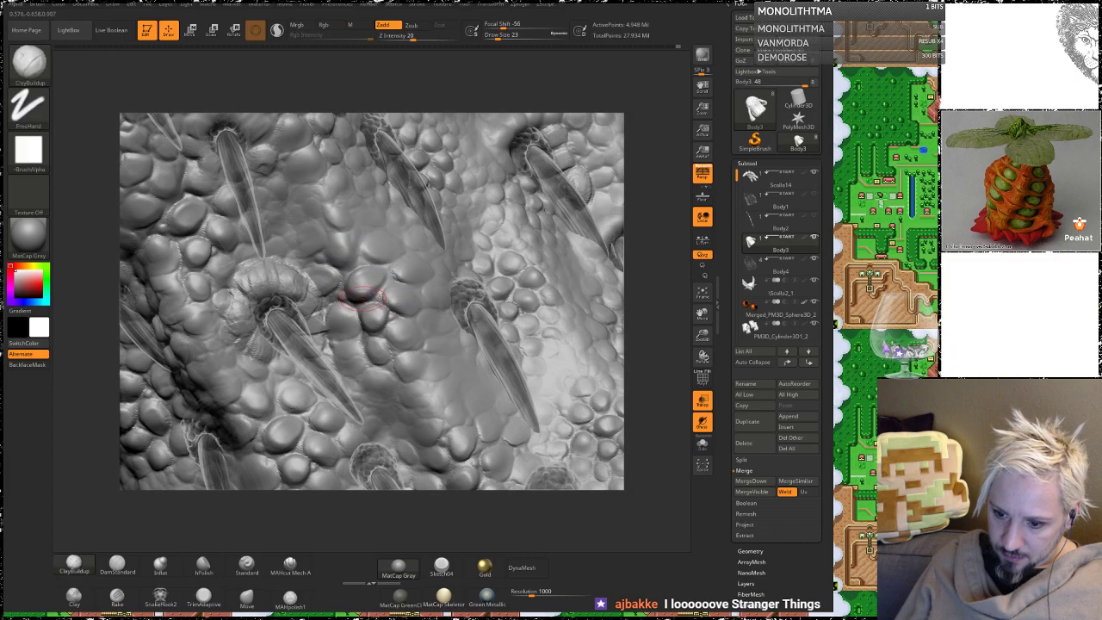
key("shift")
mouse_move(308, 310)
left_mouse_down("shift")
mouse_move(267, 272)
mouse_move(244, 331)
mouse_move(319, 289)
left_mouse_up("shift")
Step: Smooth the clay rims over the two spike sockets near the dark hollow into the surrounding scales
mouse_move(106, 381)
left_mouse_down("alt")
mouse_move(262, 452)
mouse_move(298, 435)
mouse_move(310, 386)
mouse_move(351, 469)
mouse_move(341, 473)
left_mouse_up("alt")
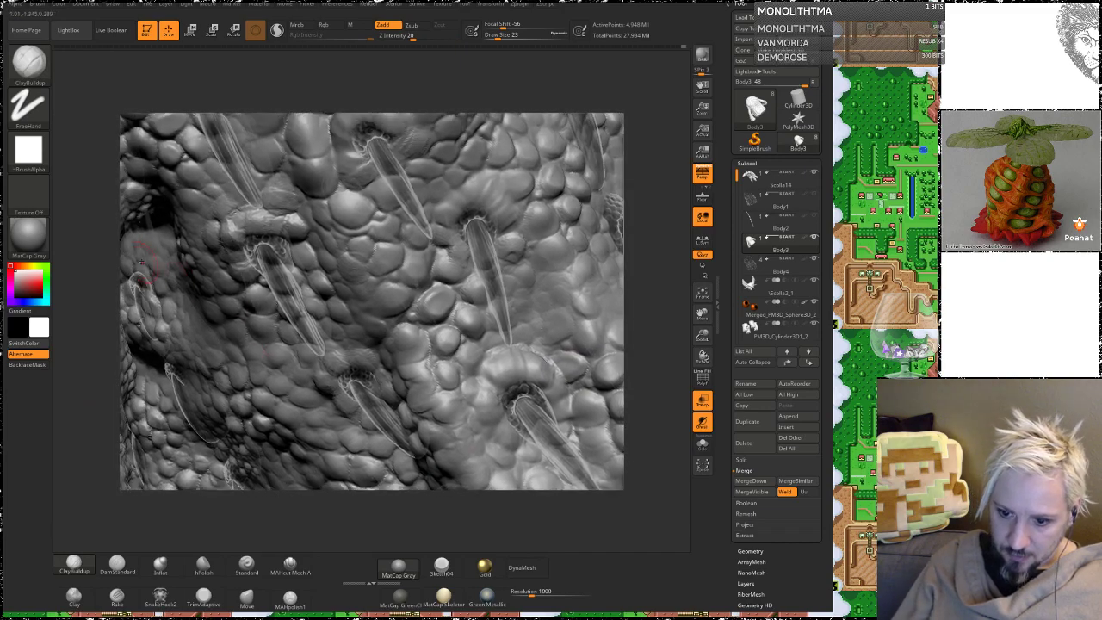
left_click_drag(101, 236, 186, 248)
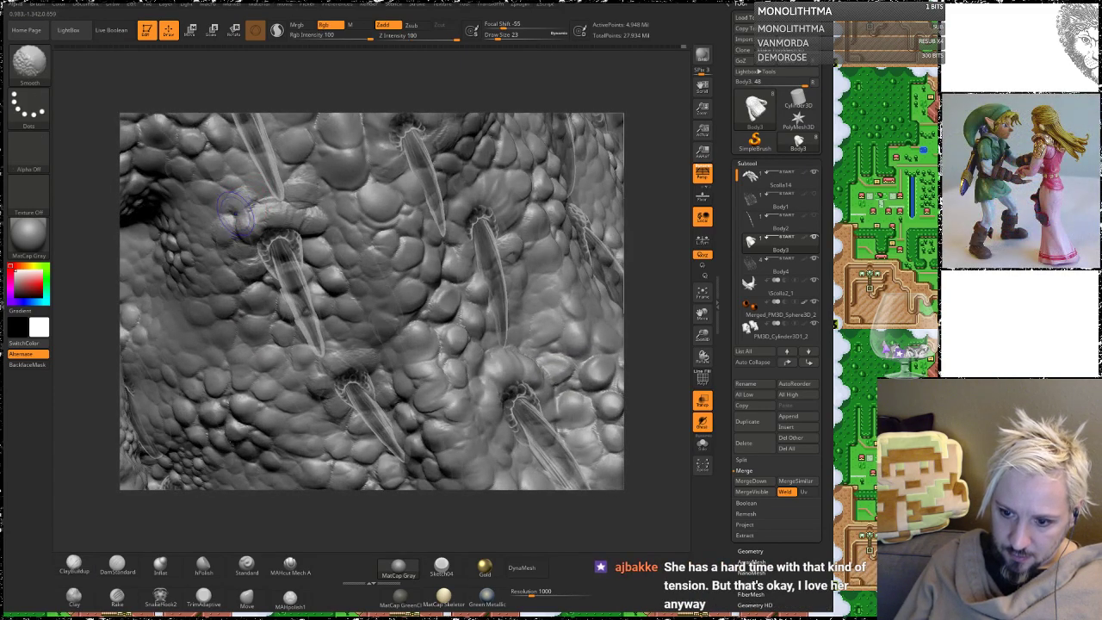
left_click_drag(268, 208, 310, 200, "shift")
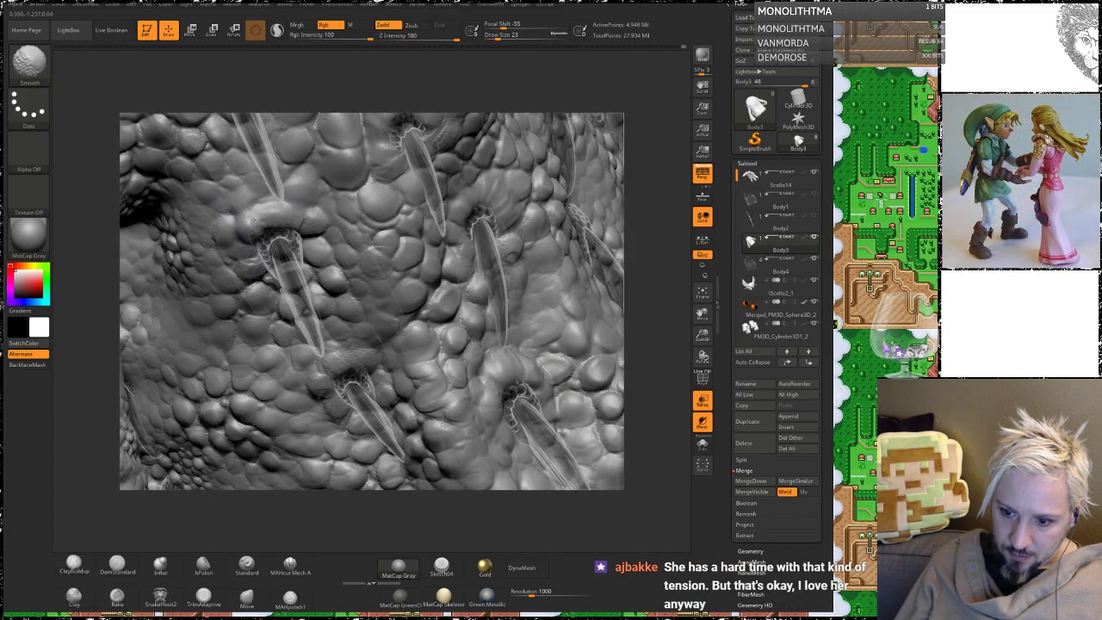
left_click_drag(674, 255, 594, 271)
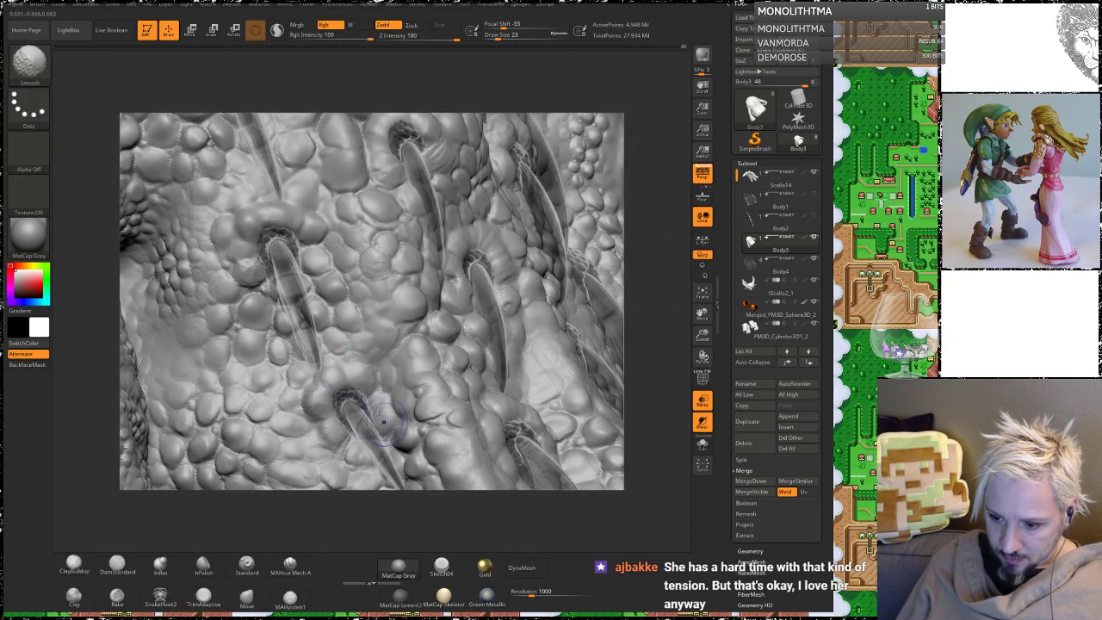
Step: Build up a clay rim around the bare socket below the raised scale ridge and smooth it
left_click_drag(643, 325, 627, 138, "alt")
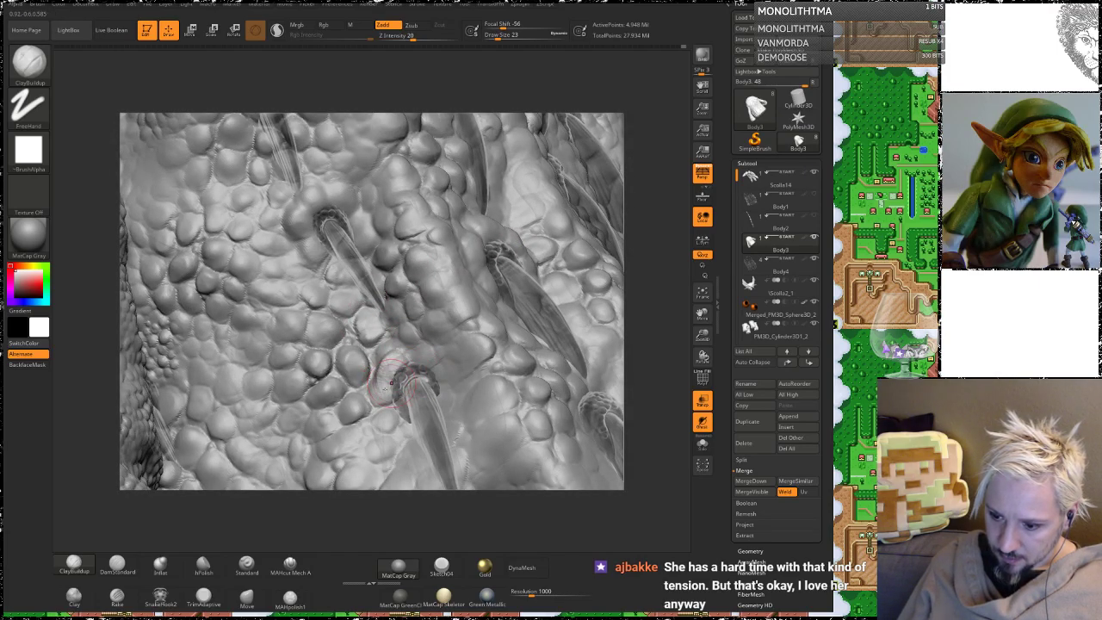
left_click_drag(392, 383, 420, 353)
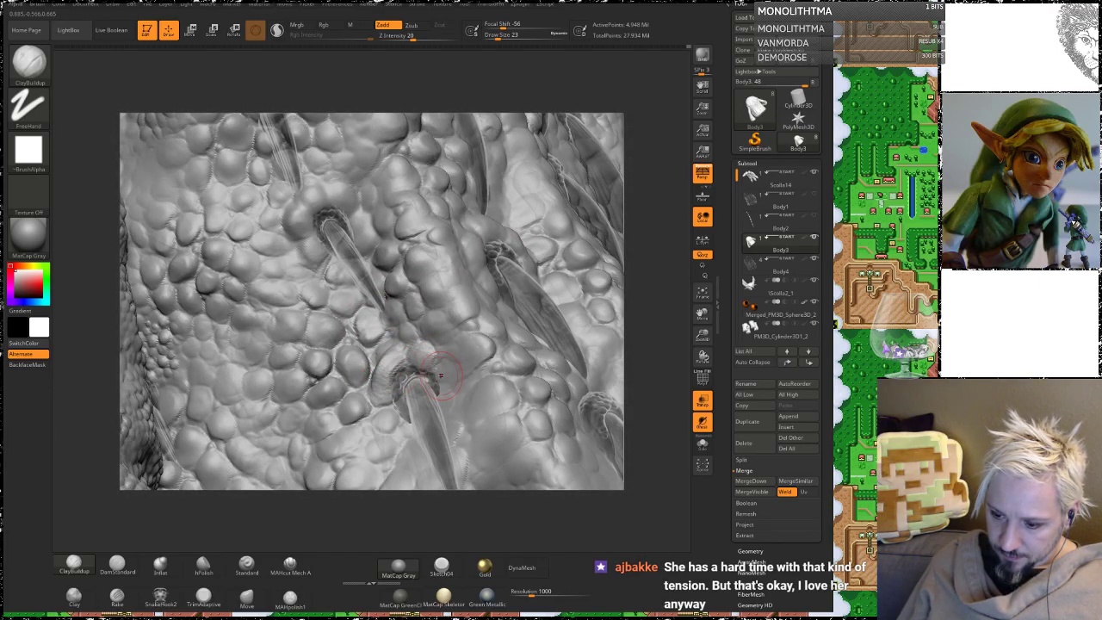
mouse_move(383, 387)
left_mouse_down()
mouse_move(391, 435)
mouse_move(426, 360)
mouse_move(450, 371)
mouse_move(392, 409)
mouse_move(418, 386)
mouse_move(461, 424)
mouse_move(407, 409)
left_mouse_up()
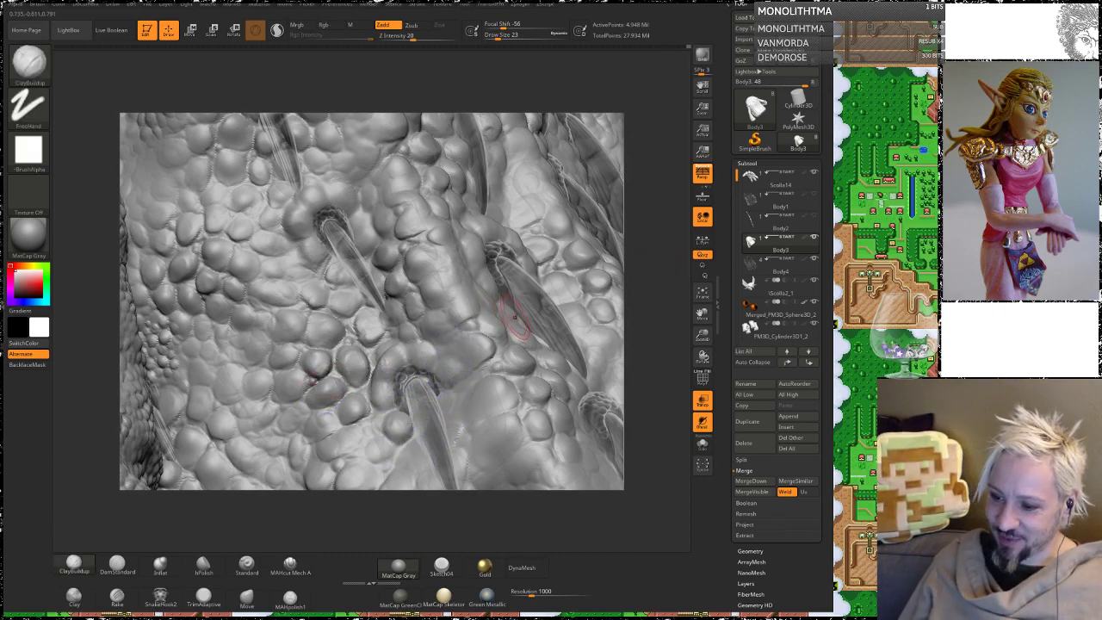
Step: Build up a clay fold around the larger spike's socket across the scale ridge and smooth the skin beside it
left_click_drag(639, 249, 682, 262)
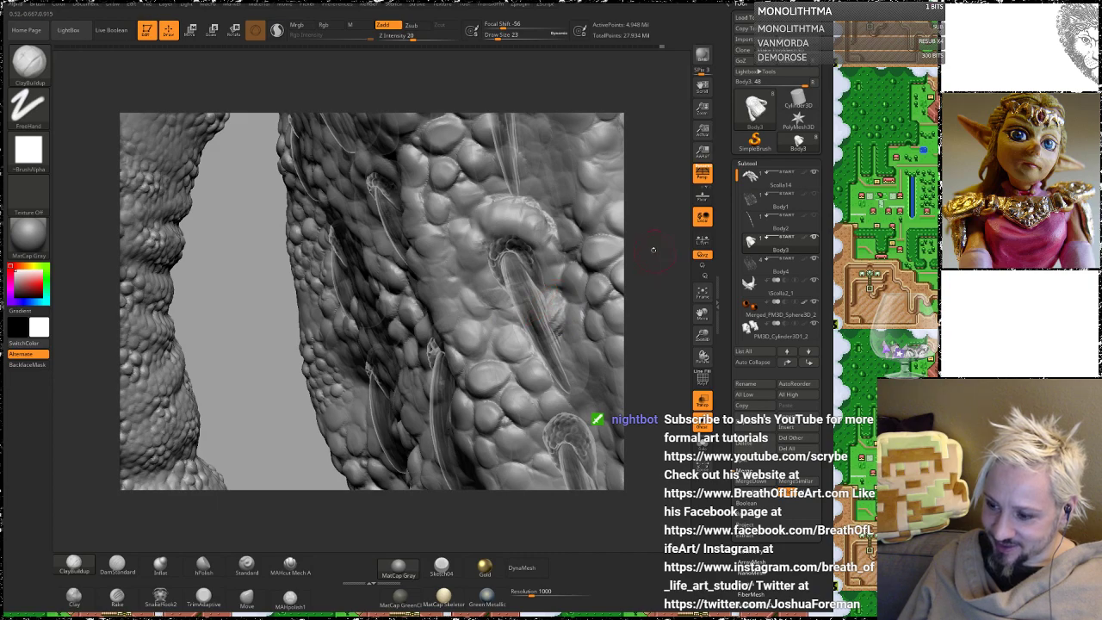
left_click_drag(652, 249, 568, 313)
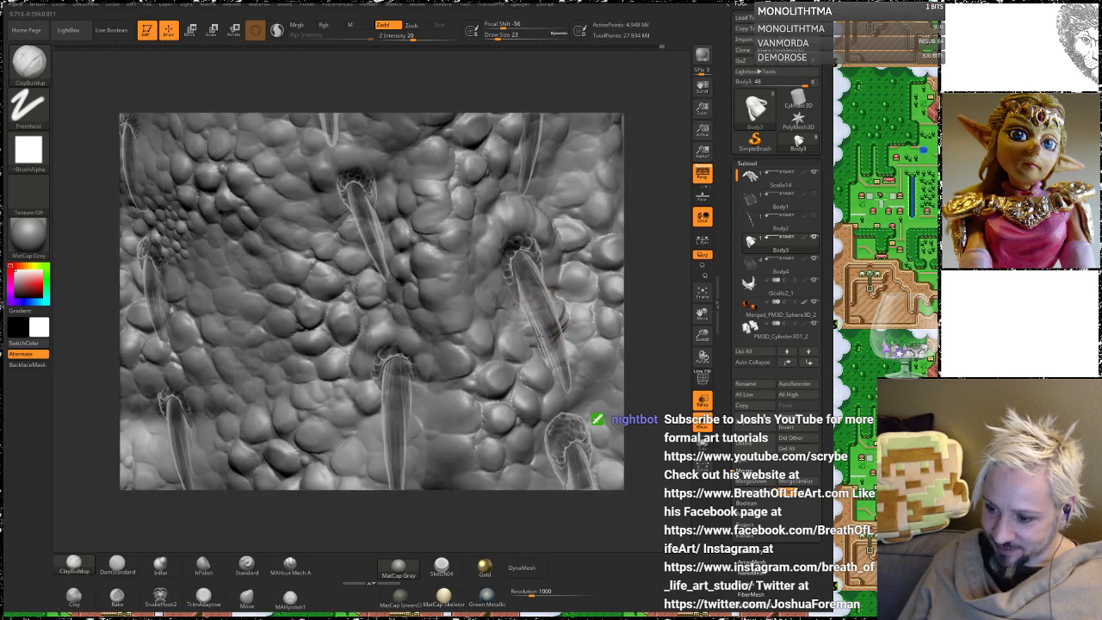
key("shift")
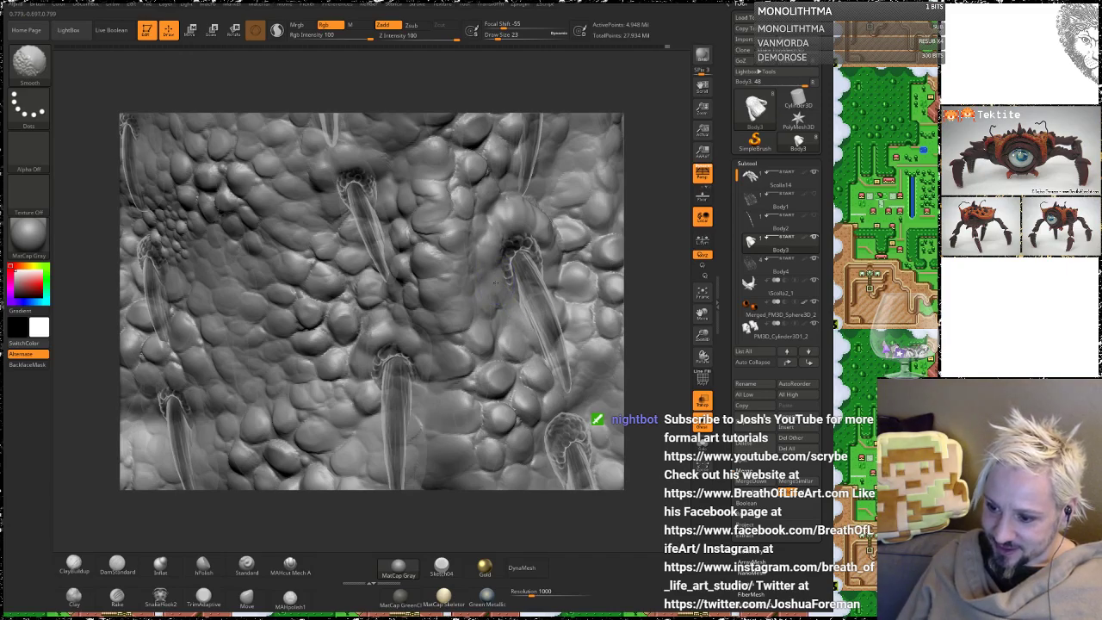
key("shift")
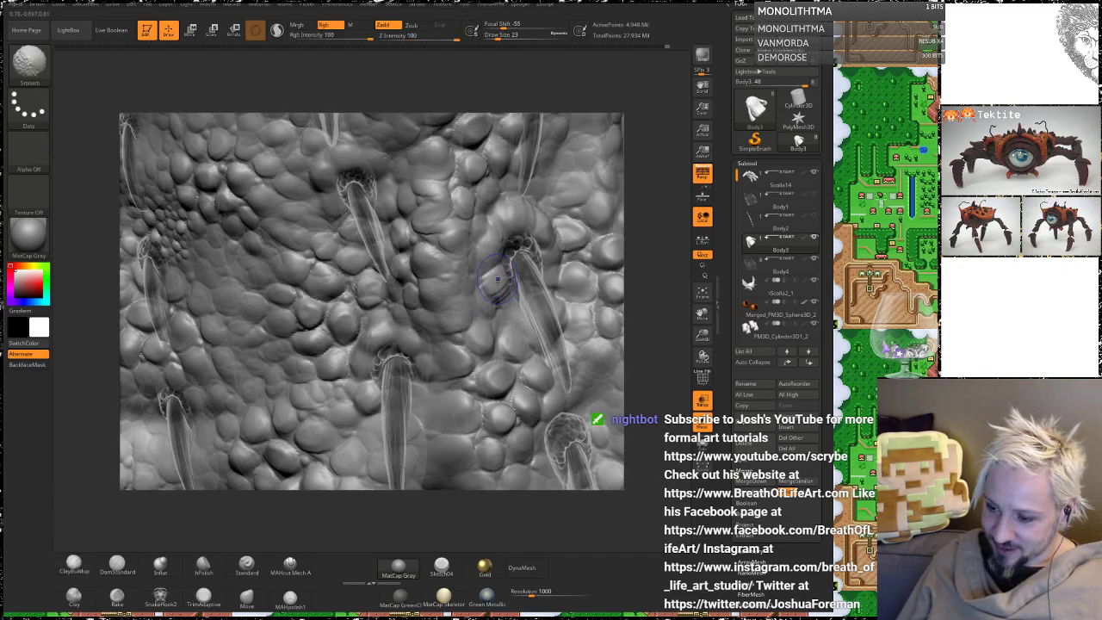
mouse_move(654, 249)
left_mouse_down()
mouse_move(701, 250)
mouse_move(643, 249)
mouse_move(492, 286)
mouse_move(529, 291)
mouse_move(480, 315)
mouse_move(487, 323)
mouse_move(482, 277)
mouse_move(516, 280)
mouse_move(532, 309)
left_mouse_up()
Step: Build up a thick clay rim around the next socket down the flank, extend it along both sides of the spike and smooth it
left_click_drag(644, 250, 689, 256)
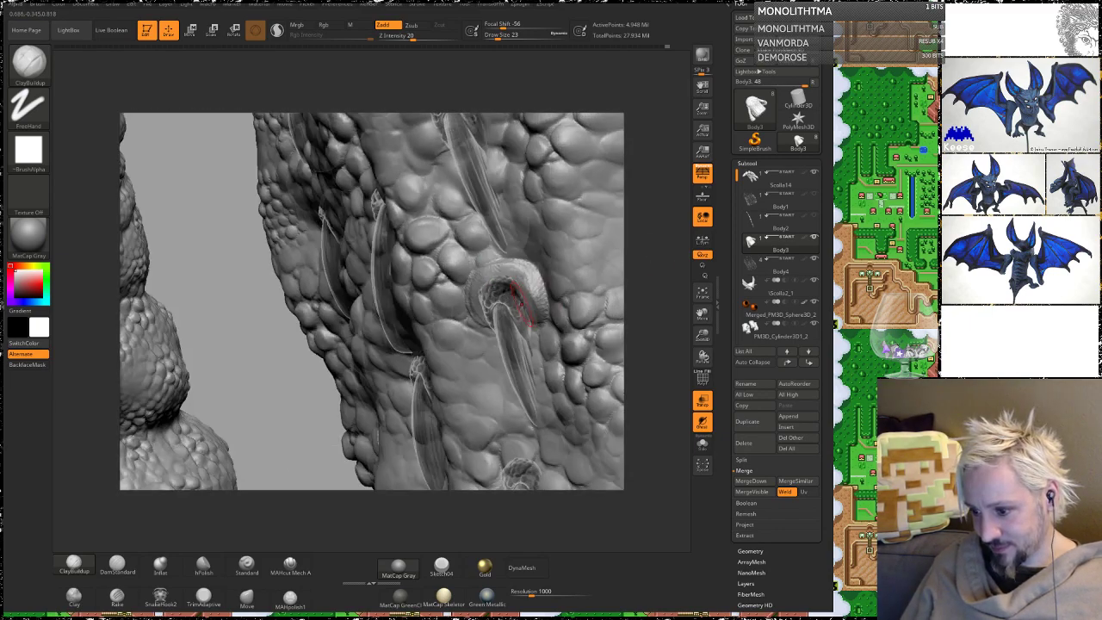
mouse_move(482, 279)
left_mouse_down()
mouse_move(517, 273)
mouse_move(541, 317)
left_mouse_up()
left_click_drag(639, 244, 630, 204)
left_click_drag(493, 328, 503, 358)
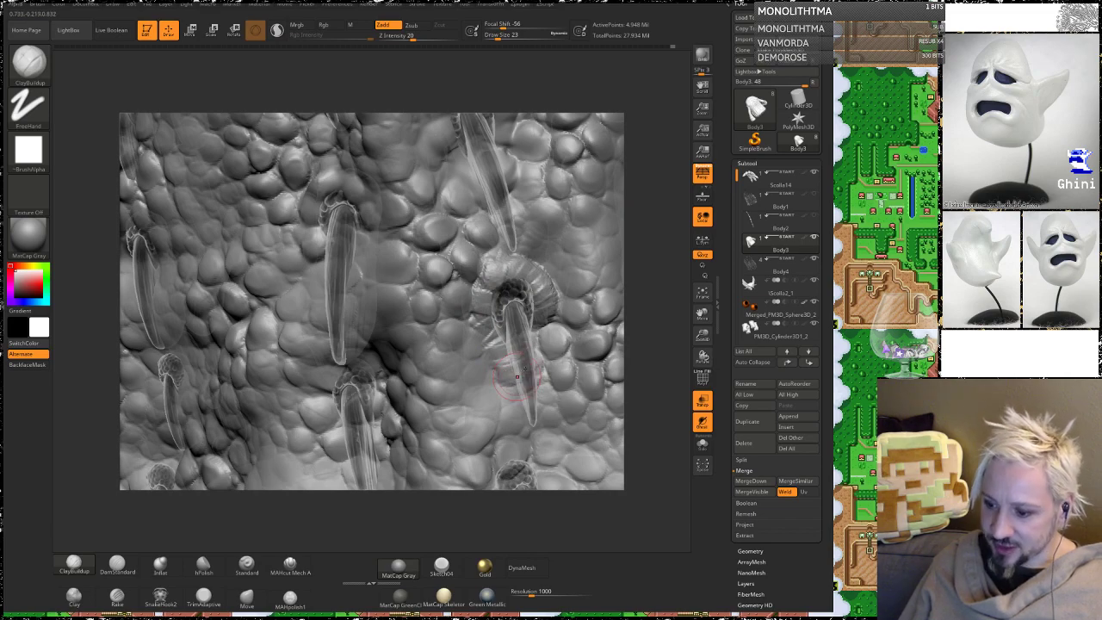
left_click_drag(630, 294, 524, 346)
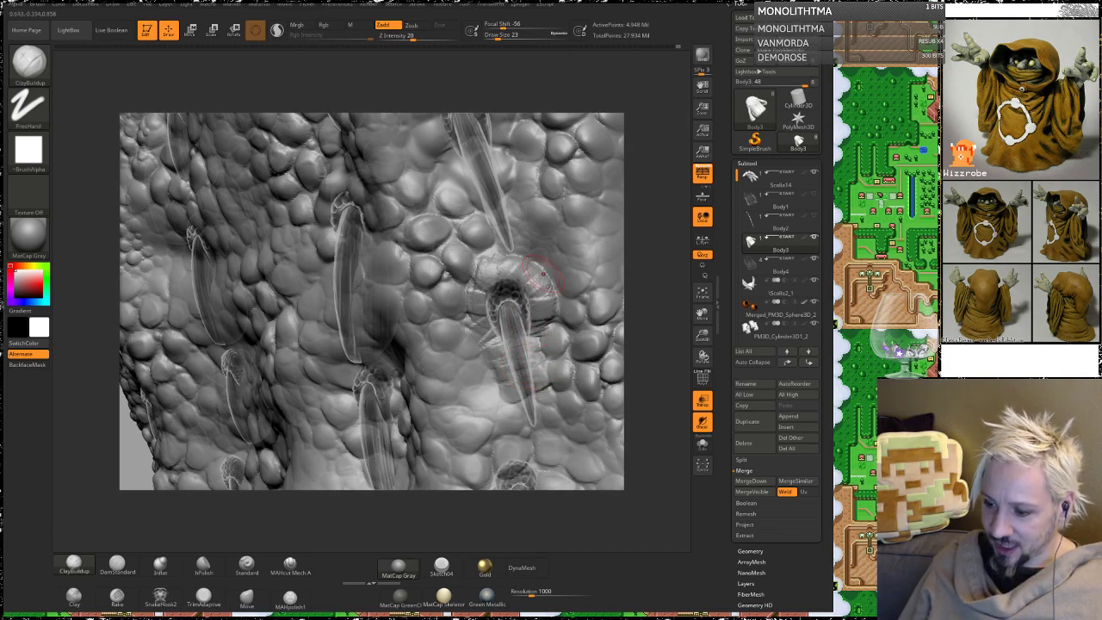
left_click_drag(531, 386, 478, 317)
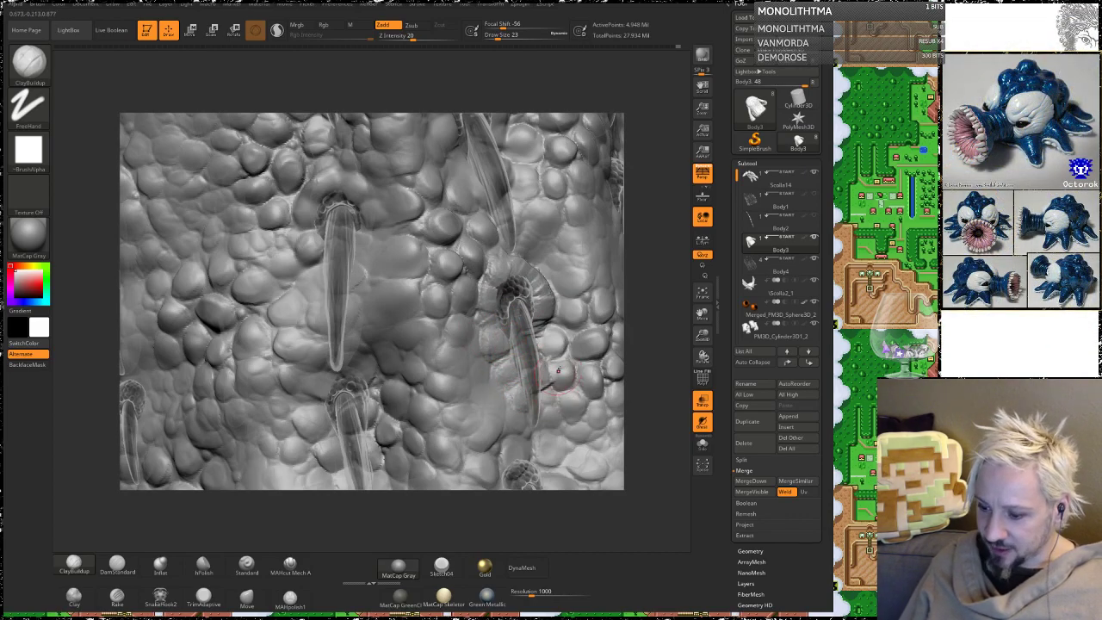
left_click_drag(644, 326, 620, 305)
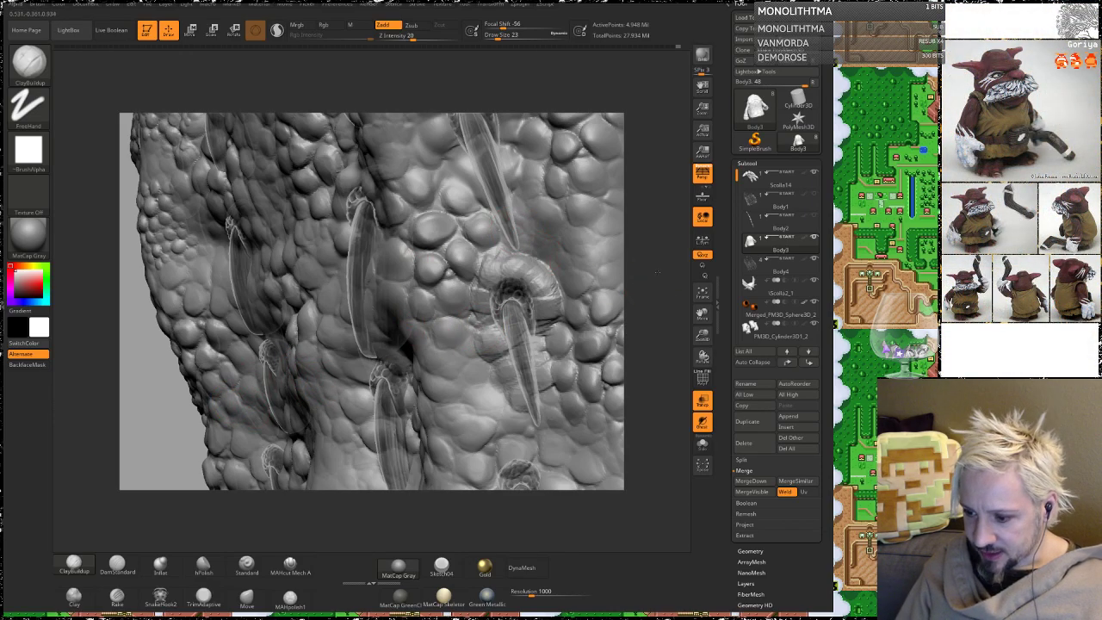
left_click_drag(657, 272, 716, 274)
left_click_drag(542, 298, 497, 299, "shift")
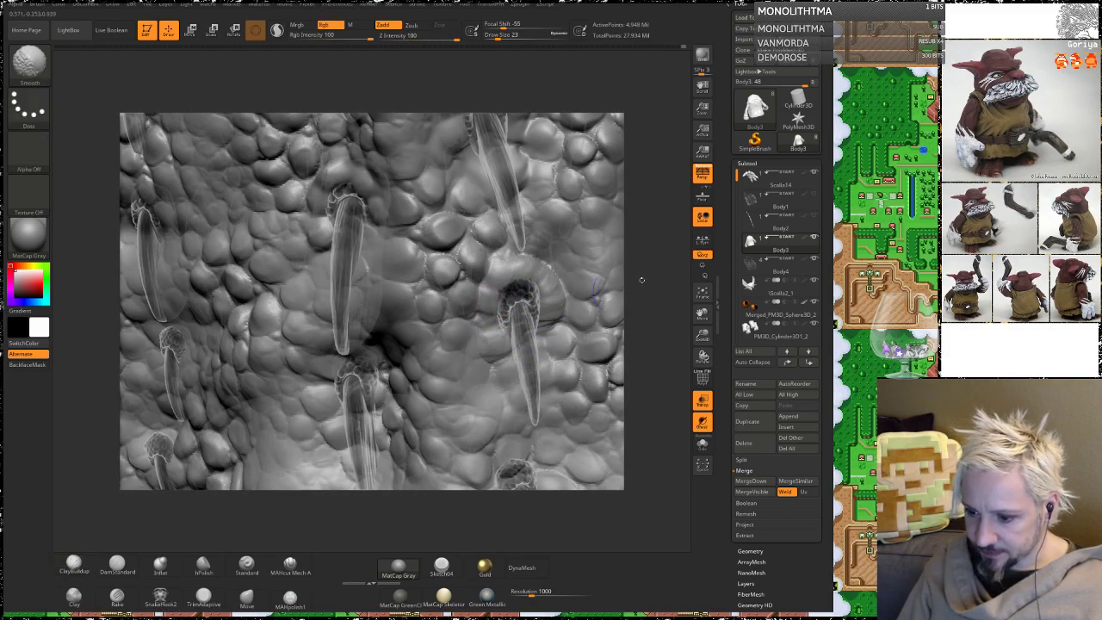
Step: Build up an arched clay fold around the following spike's socket, just above the body's lower edge
mouse_move(641, 280)
left_mouse_down()
mouse_move(650, 263)
mouse_move(491, 320)
mouse_move(519, 304)
mouse_move(548, 320)
left_mouse_up()
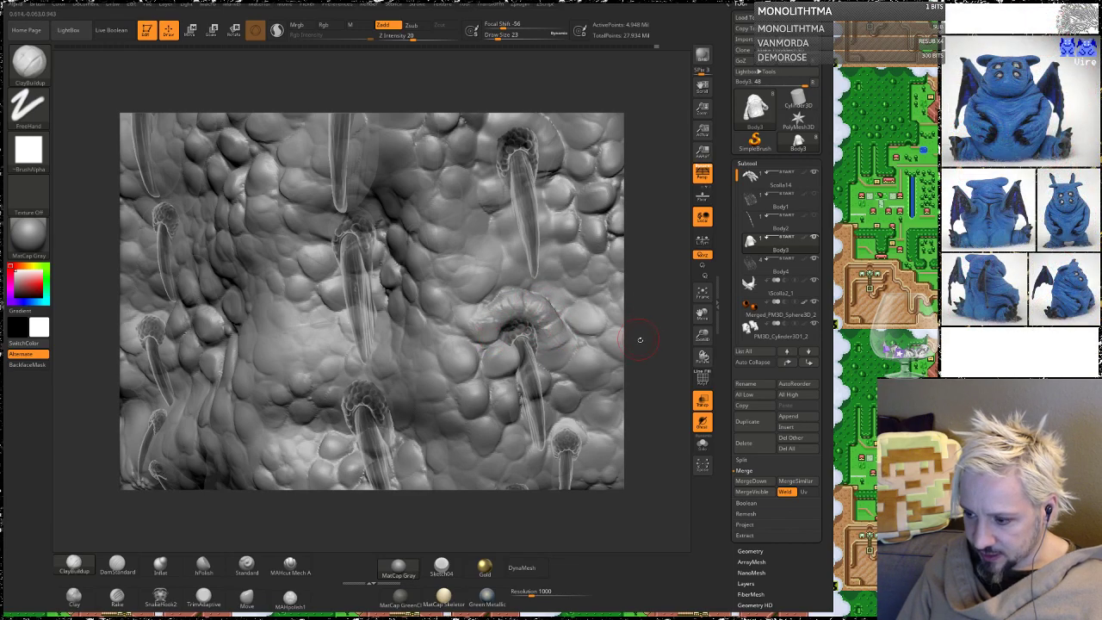
mouse_move(640, 337)
left_mouse_down()
mouse_move(639, 275)
mouse_move(614, 246)
mouse_move(577, 254)
left_mouse_up()
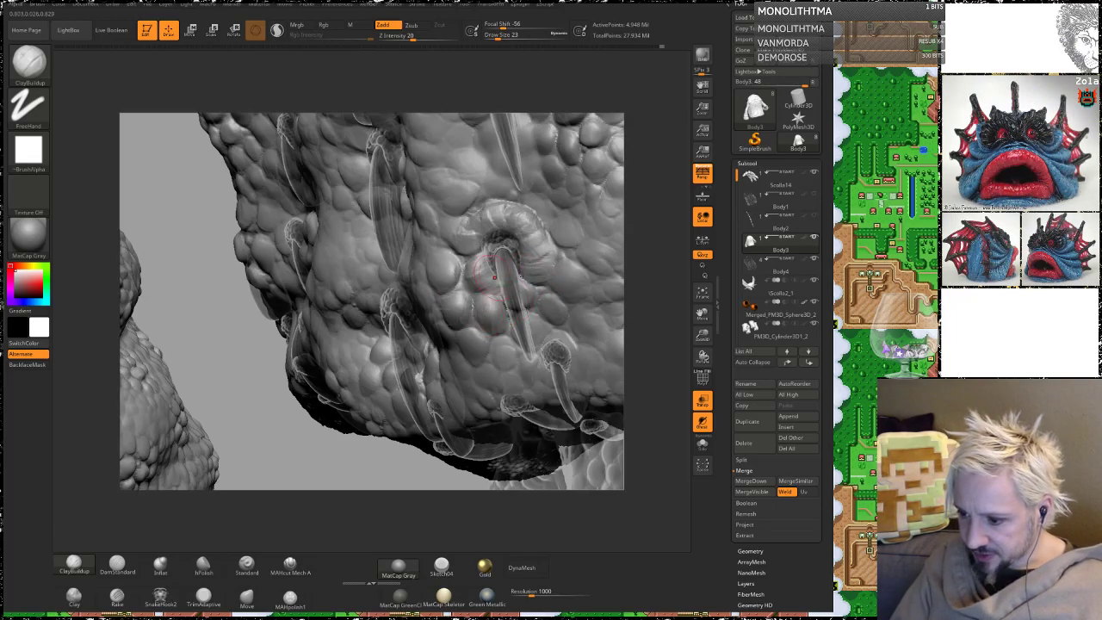
Step: Build up a clay rim over the small spike's socket beneath the arched fold and smooth it
left_click_drag(637, 324, 474, 305)
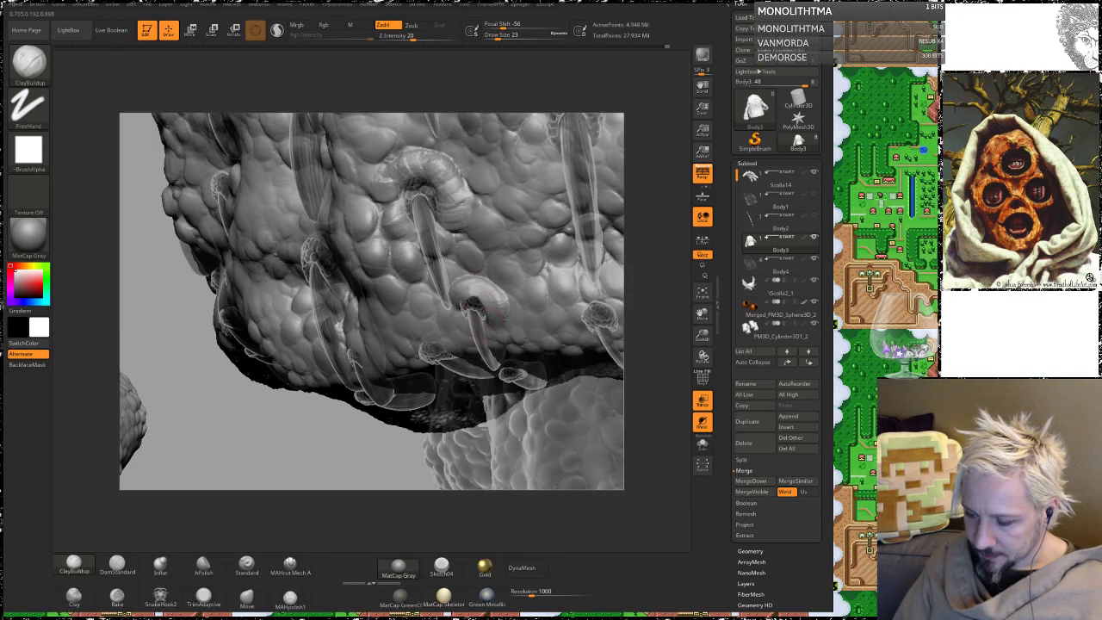
left_click_drag(658, 254, 458, 318)
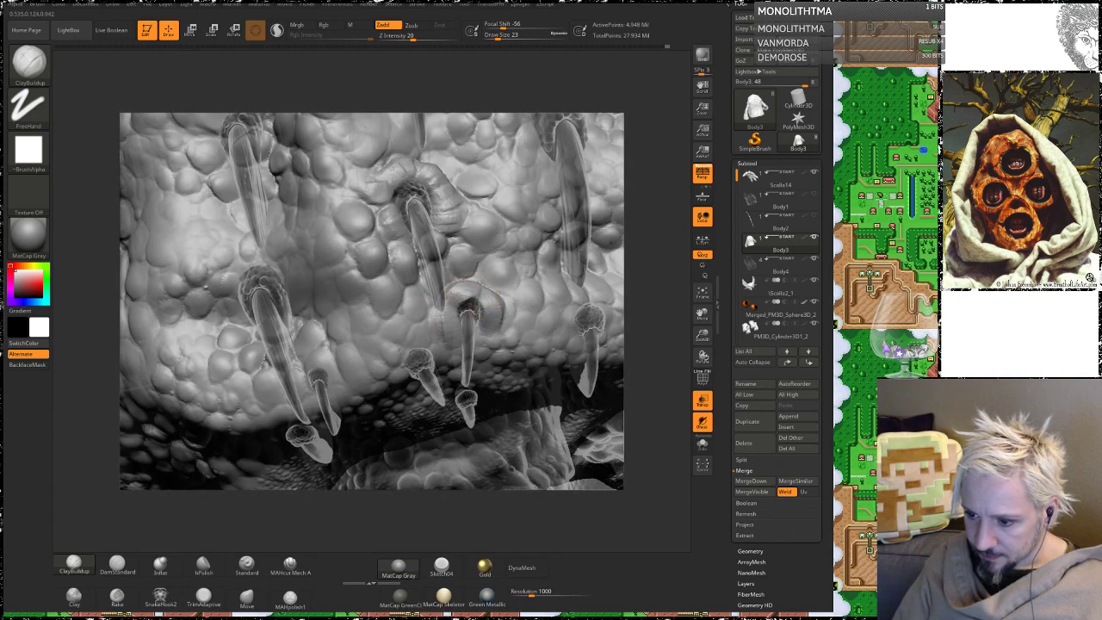
left_click_drag(637, 259, 659, 225)
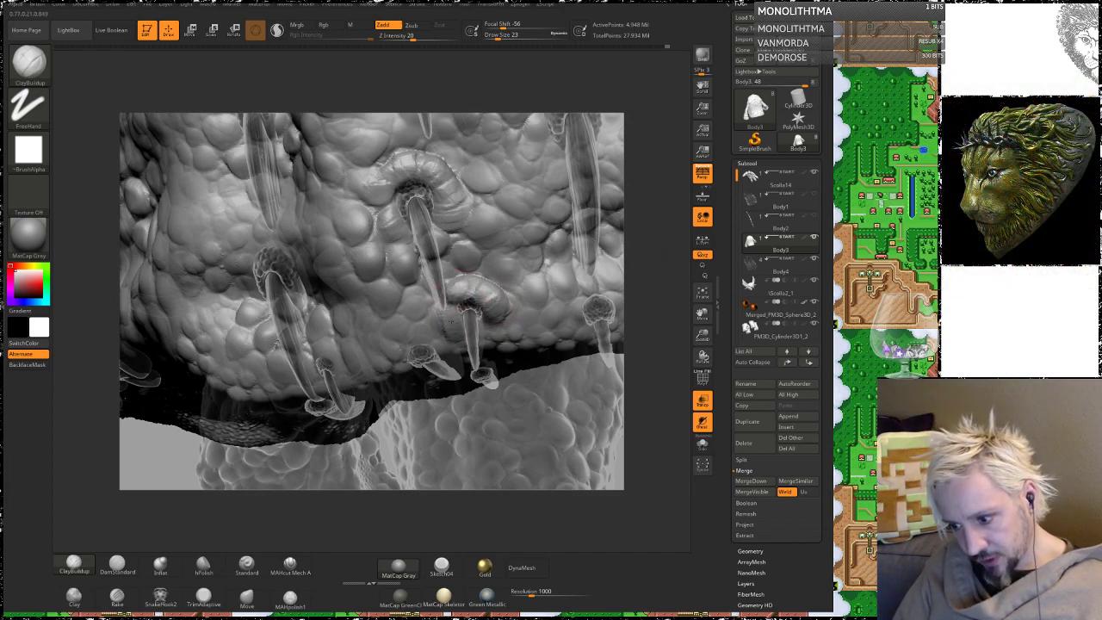
left_click_drag(503, 311, 510, 297, "shift")
Step: Add clay rims over the small spike sockets along the body's underside edge and smooth them
left_click_drag(680, 300, 659, 276, "alt")
right_click_drag(659, 276, 419, 372)
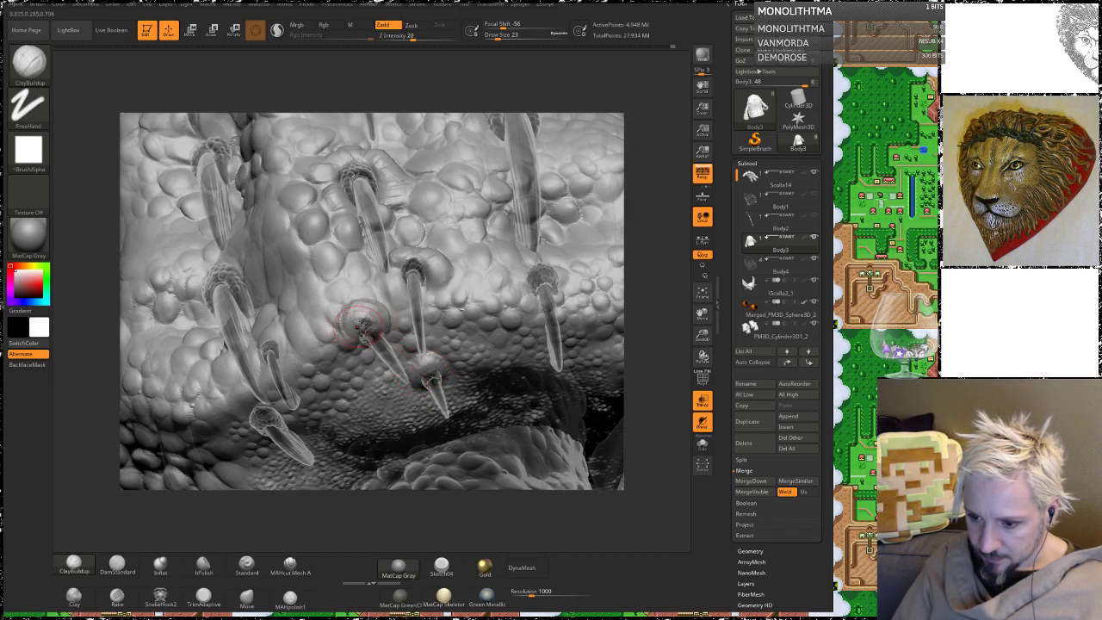
key("shift")
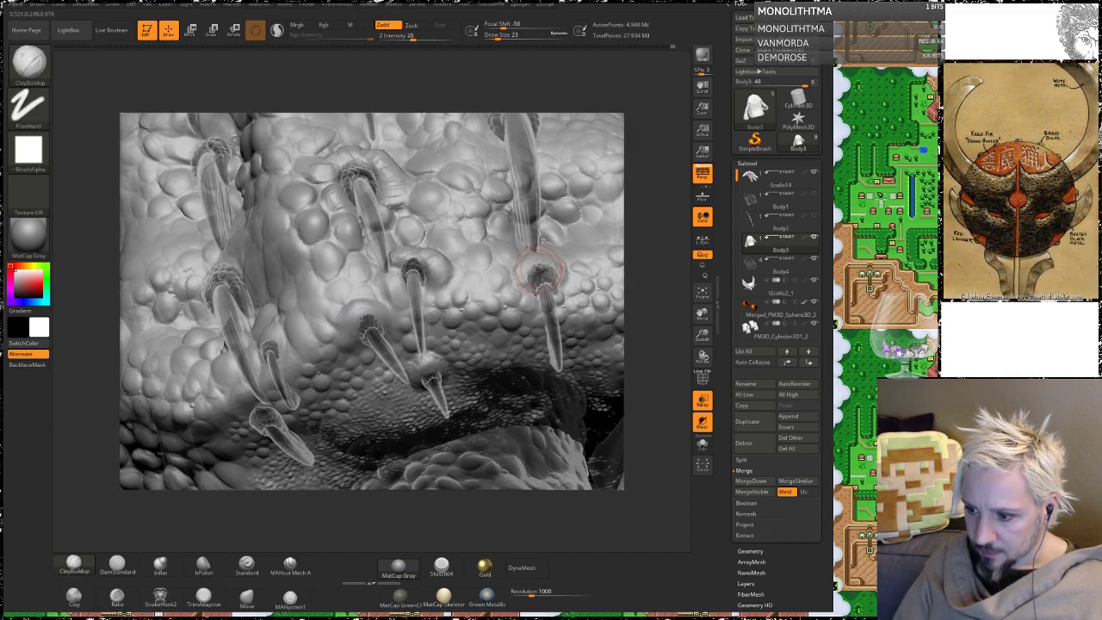
Step: Build up a thick clay rim over the socket just above the body's lower edge and smooth it
left_click_drag(650, 224, 652, 150)
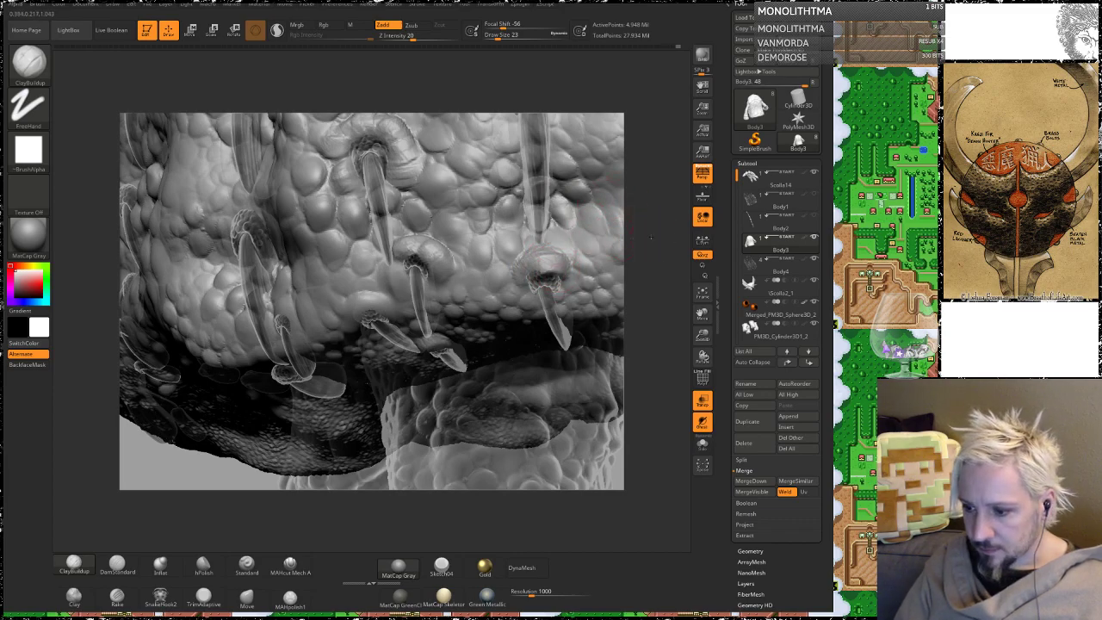
left_click_drag(650, 238, 631, 240)
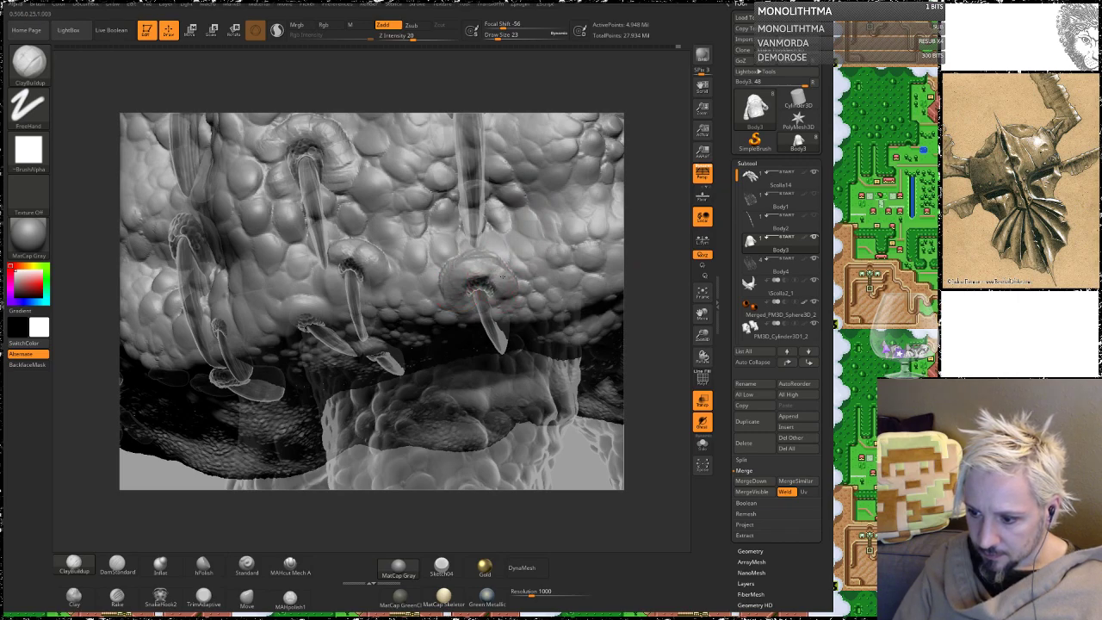
key("shift")
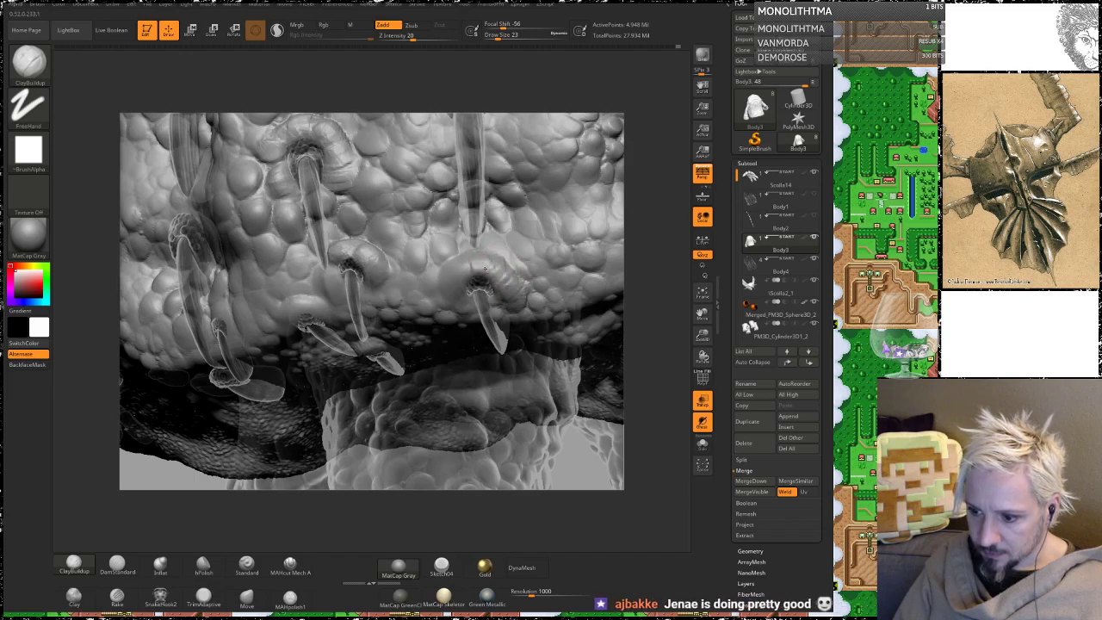
mouse_move(659, 208)
left_mouse_down()
mouse_move(682, 234)
mouse_move(638, 216)
mouse_move(439, 315)
left_mouse_up()
left_click_drag(644, 263, 461, 320)
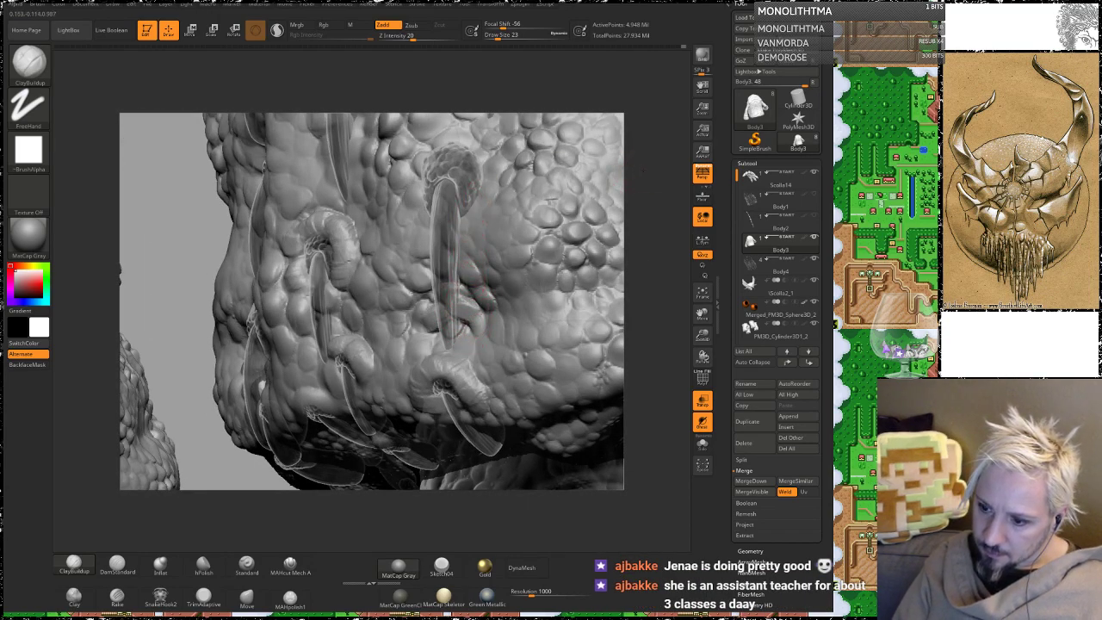
Step: Build up a thick arched clay fold around the large spike's socket directly above the last rim
mouse_move(641, 181)
left_mouse_down()
mouse_move(547, 211)
mouse_move(594, 232)
left_mouse_up()
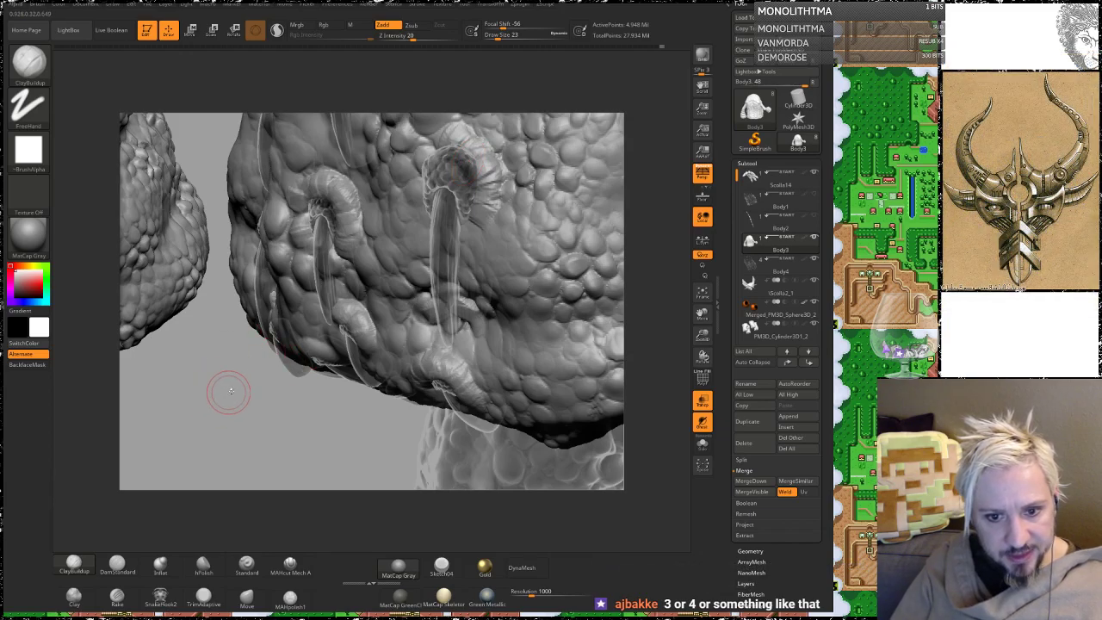
mouse_move(247, 392)
left_mouse_down()
mouse_move(288, 395)
mouse_move(439, 362)
left_mouse_up()
mouse_move(607, 86)
left_mouse_down()
mouse_move(633, 99)
mouse_move(652, 153)
mouse_move(669, 109)
left_mouse_up()
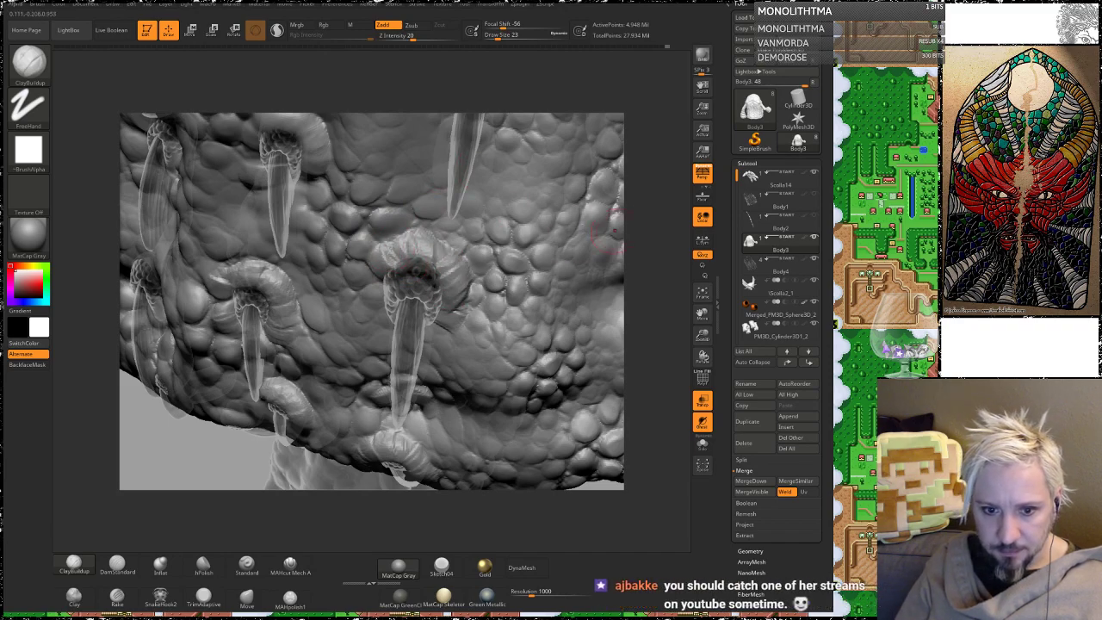
left_click_drag(652, 200, 602, 220)
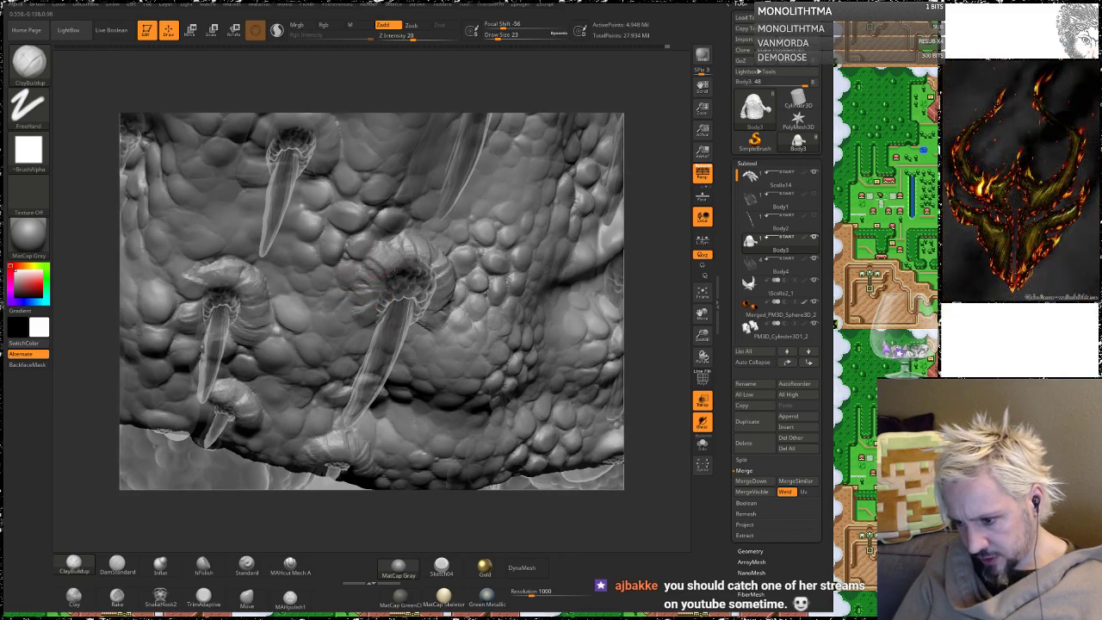
left_click_drag(635, 223, 555, 237)
left_click_drag(442, 237, 521, 436)
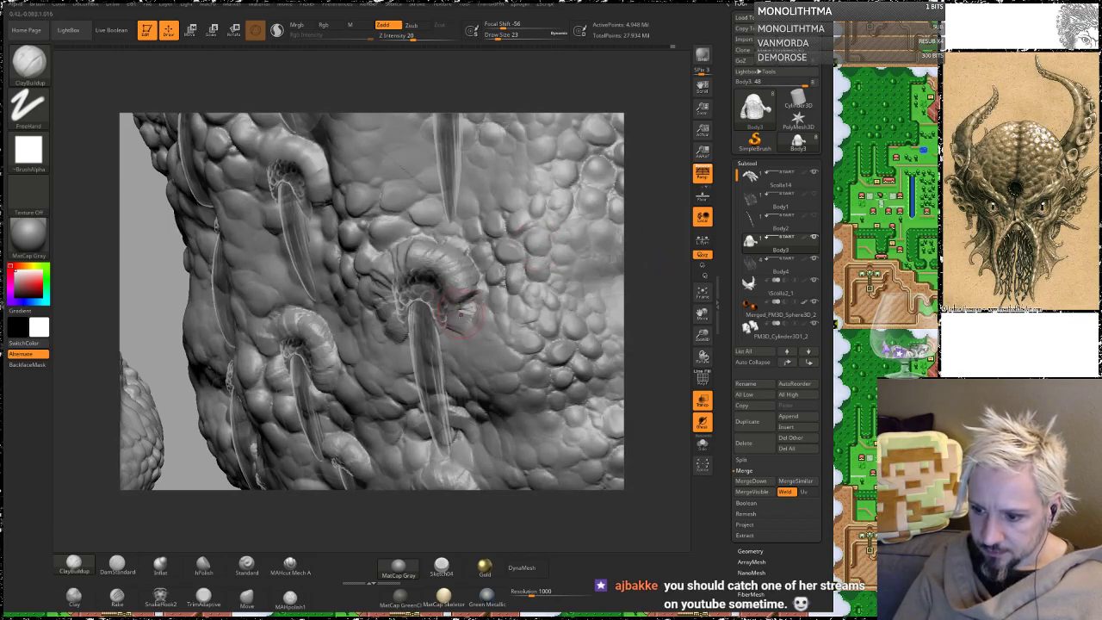
mouse_move(463, 306)
left_mouse_down()
mouse_move(446, 326)
mouse_move(439, 254)
mouse_move(381, 284)
mouse_move(403, 293)
left_mouse_up()
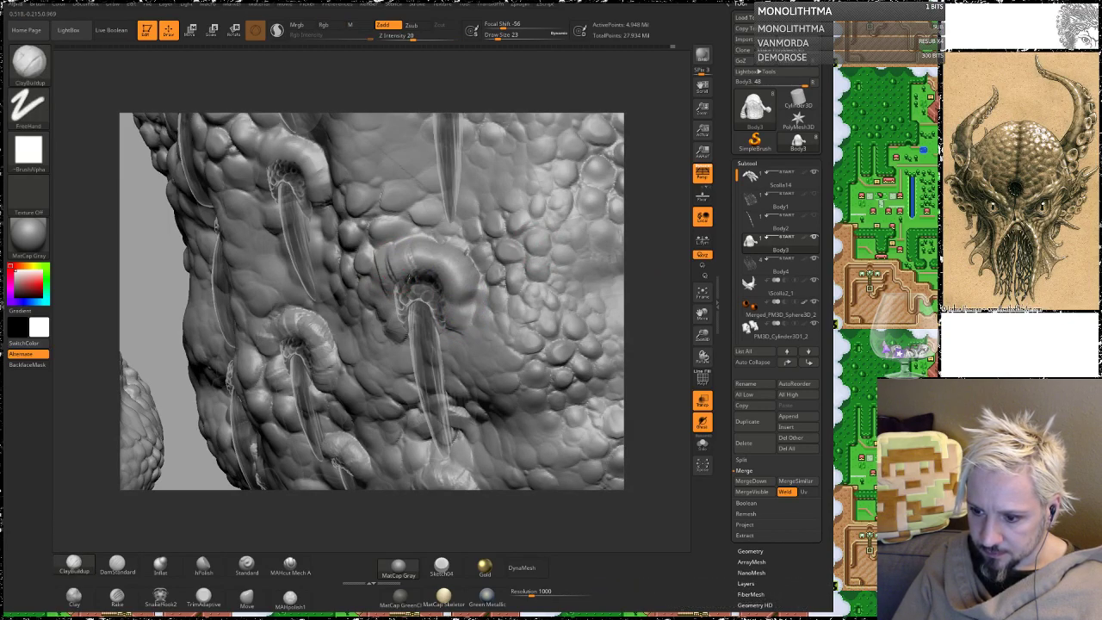
Step: Thicken the large spike's arched fold into a broad hood and smooth it into the surrounding scales
mouse_move(660, 263)
left_mouse_down()
mouse_move(663, 199)
mouse_move(658, 254)
mouse_move(659, 224)
left_mouse_up()
key("space")
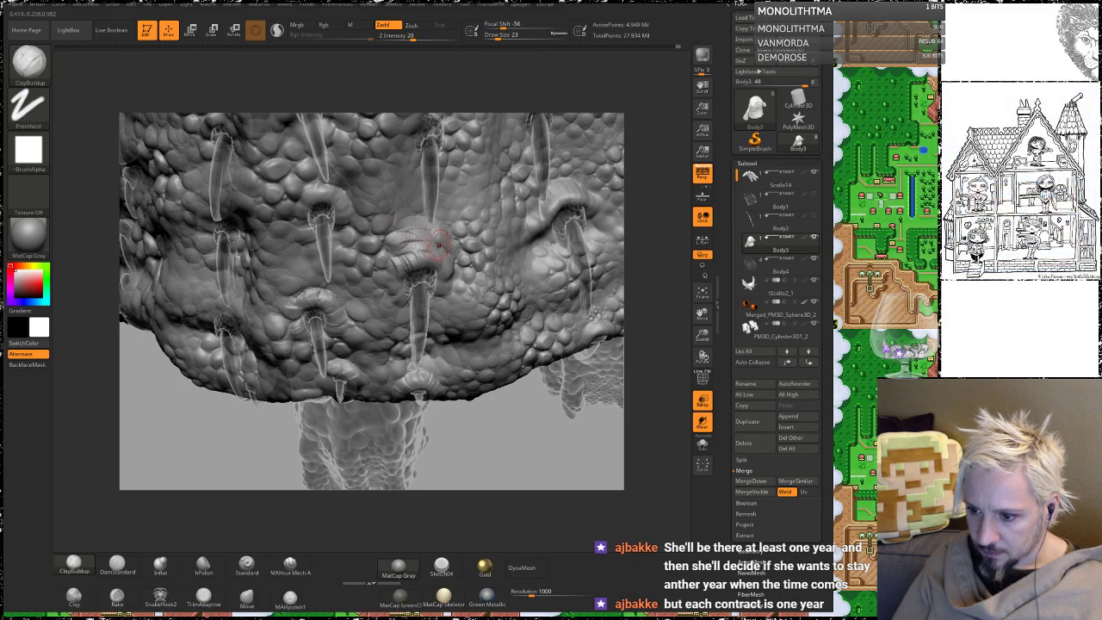
left_click_drag(430, 250, 400, 255)
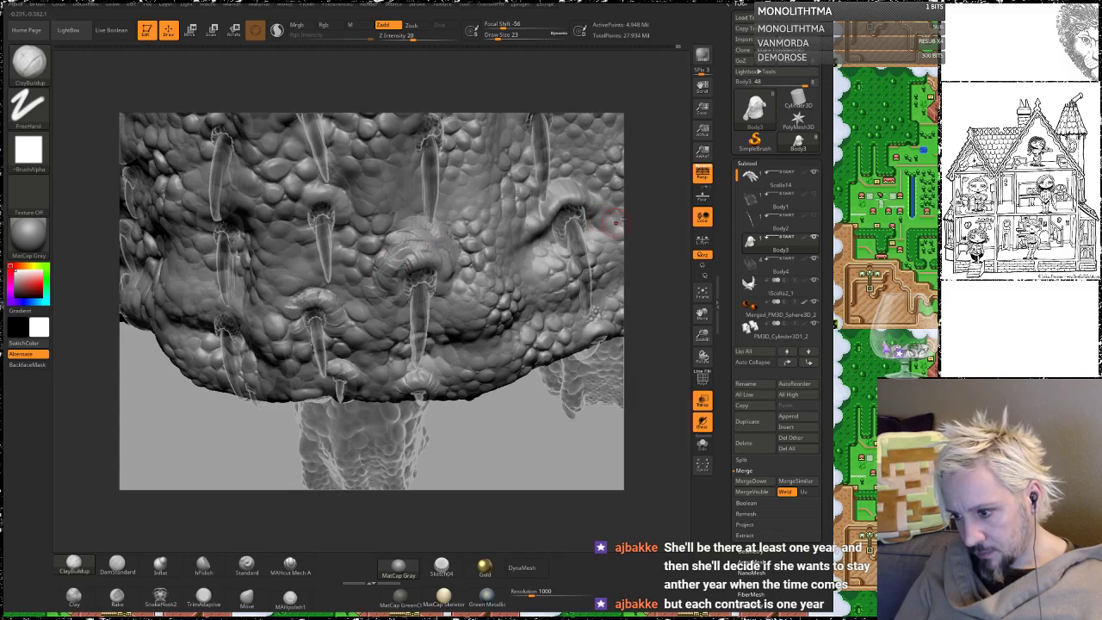
right_click_drag(392, 270, 458, 277)
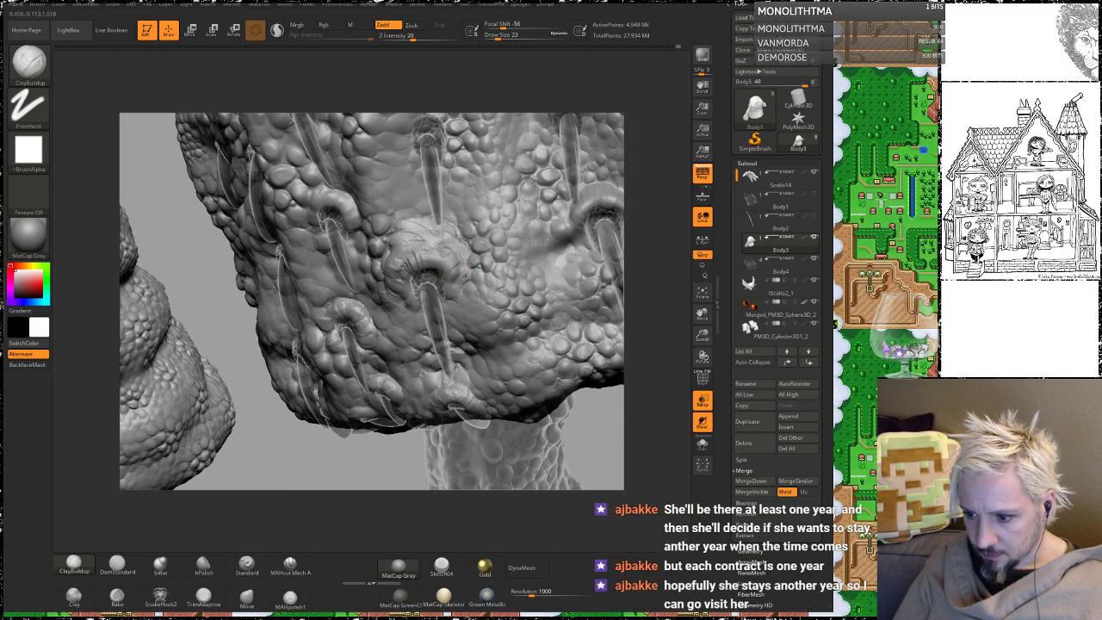
mouse_move(415, 262)
left_mouse_down("shift")
mouse_move(426, 248)
mouse_move(417, 258)
left_mouse_up("shift")
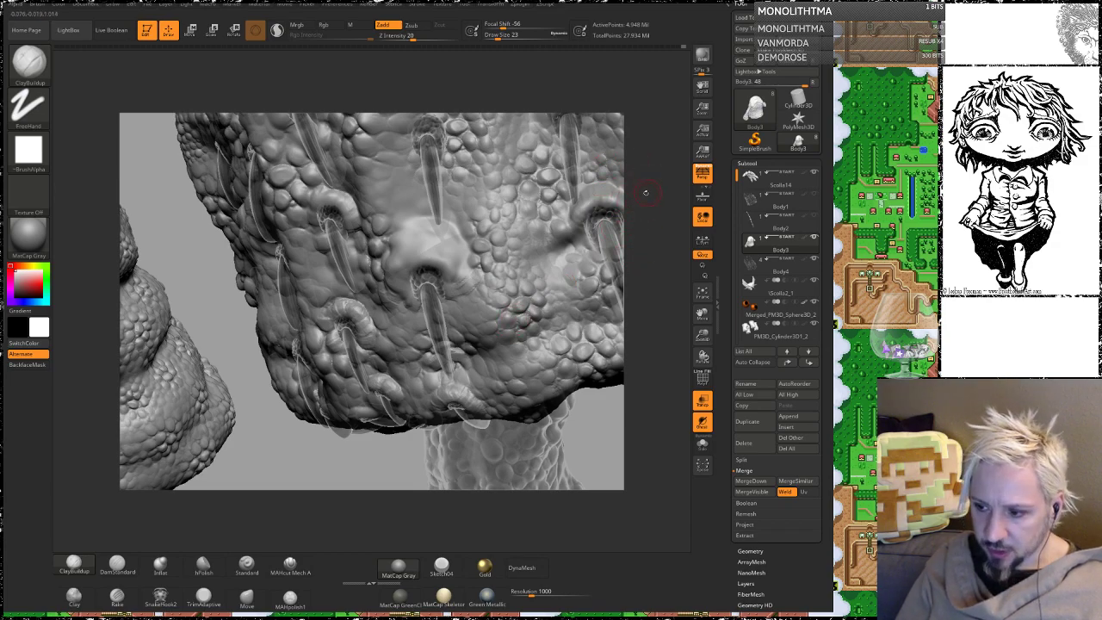
mouse_move(647, 192)
left_mouse_down()
mouse_move(675, 197)
mouse_move(650, 200)
mouse_move(646, 252)
mouse_move(651, 207)
left_mouse_up()
left_click_drag(504, 303, 511, 299, "shift")
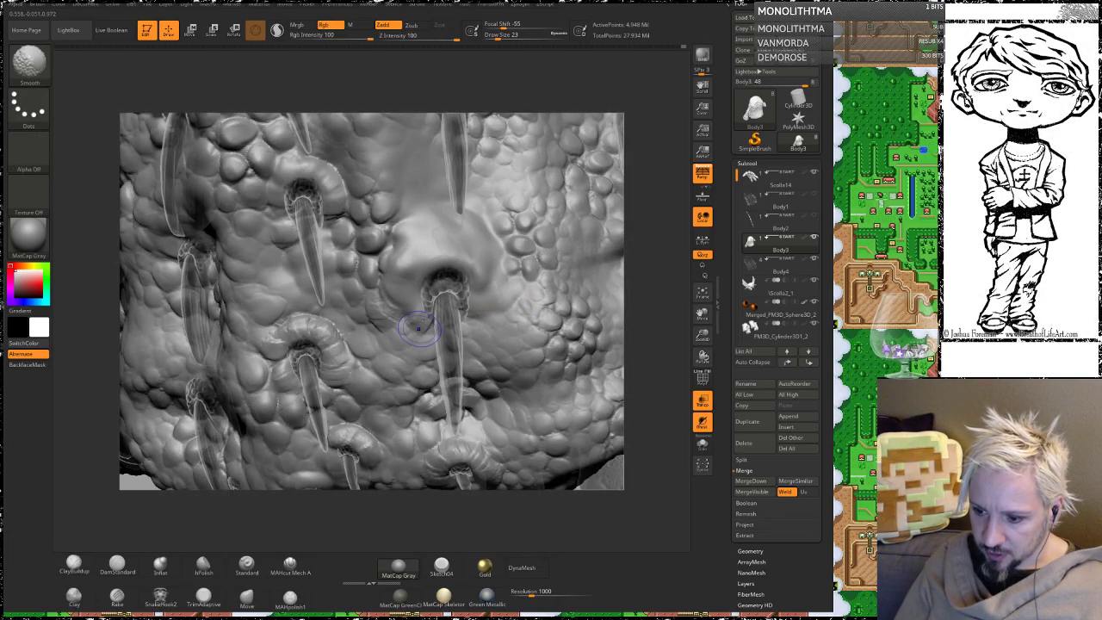
left_click_drag(381, 287, 523, 200, "shift")
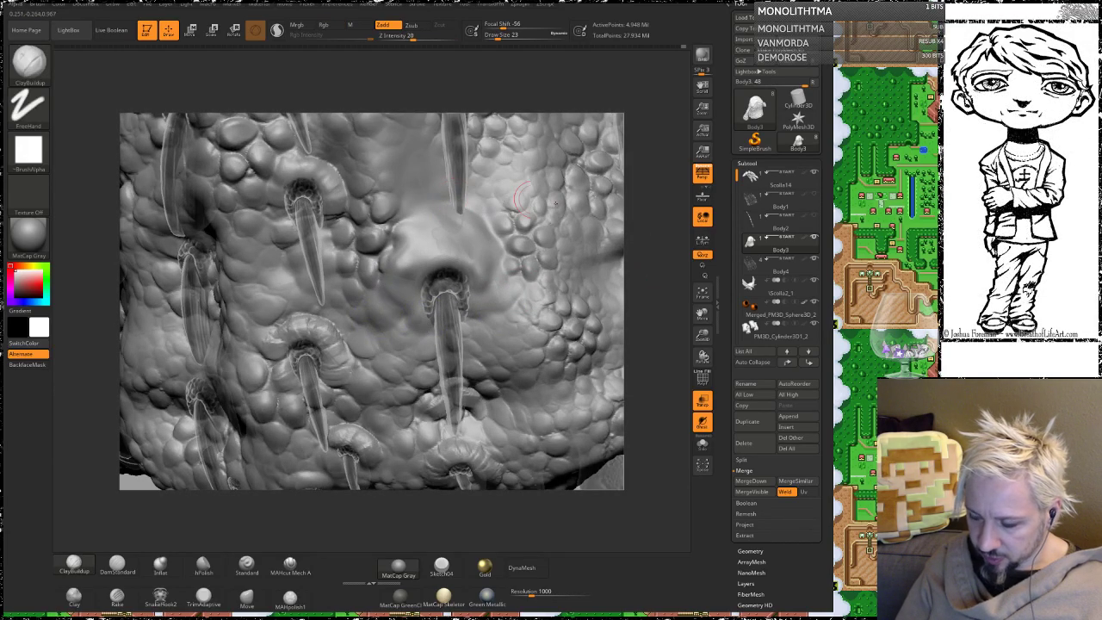
Step: Refine the sides of the broad hood around its socket and smooth its crown
mouse_move(646, 270)
left_mouse_down()
mouse_move(374, 275)
mouse_move(454, 295)
mouse_move(484, 262)
mouse_move(443, 244)
mouse_move(419, 249)
mouse_move(404, 268)
mouse_move(413, 316)
left_mouse_up()
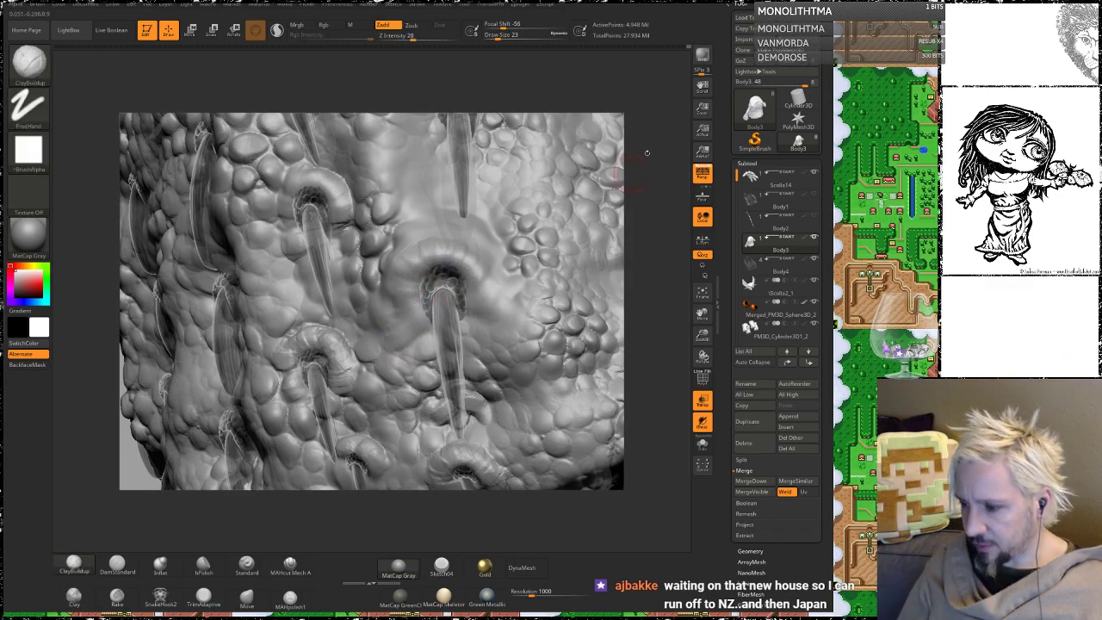
mouse_move(654, 178)
left_mouse_down()
mouse_move(607, 291)
mouse_move(426, 243)
mouse_move(439, 258)
mouse_move(398, 286)
left_mouse_up()
key("shift")
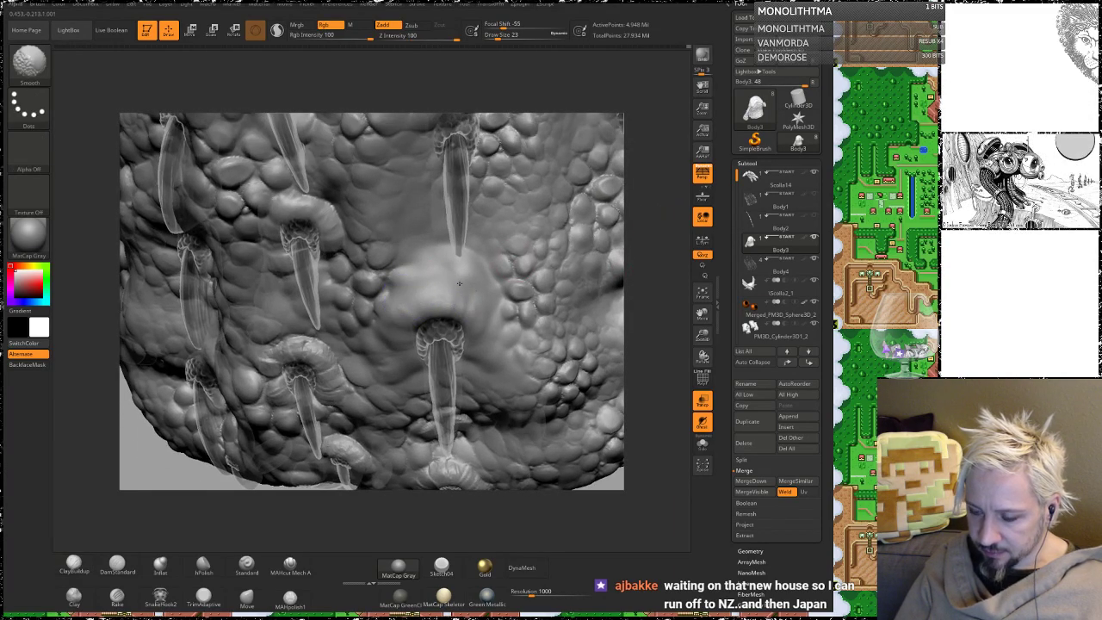
left_click_drag(458, 304, 442, 248, "shift")
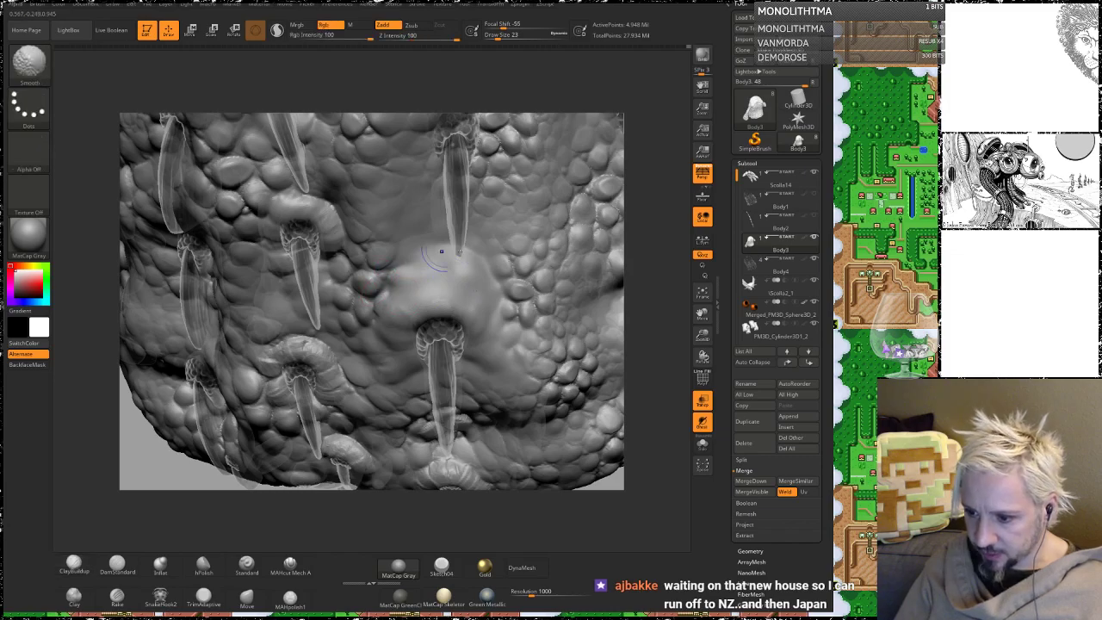
mouse_move(656, 213)
left_mouse_down()
mouse_move(598, 230)
mouse_move(662, 234)
left_mouse_up()
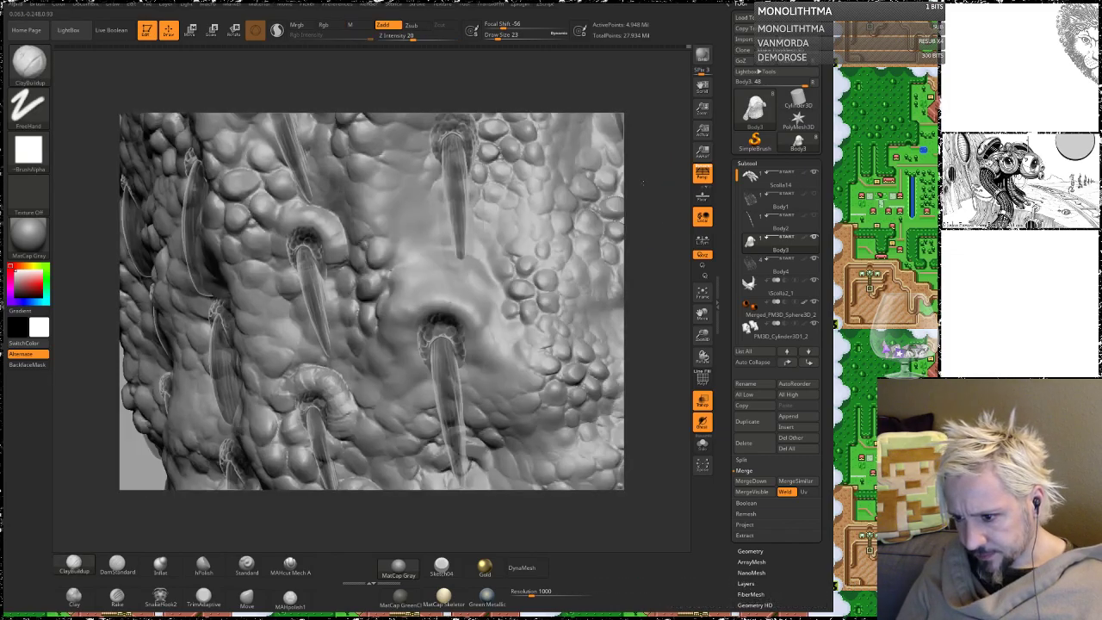
Step: Sculpt a wide arched clay ridge over the spike socket above the broad hood and smooth it into the skin
mouse_move(651, 172)
left_mouse_down("alt")
mouse_move(628, 307)
mouse_move(409, 266)
left_mouse_up("alt")
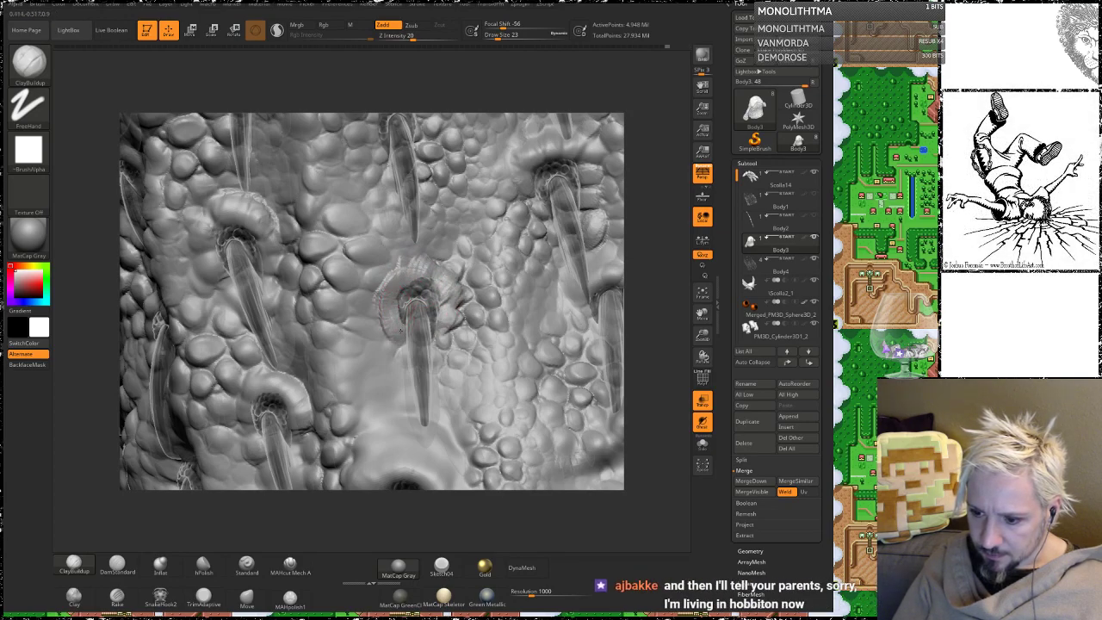
mouse_move(400, 330)
left_mouse_down()
mouse_move(422, 274)
mouse_move(384, 292)
mouse_move(441, 293)
mouse_move(446, 309)
mouse_move(461, 288)
mouse_move(494, 287)
mouse_move(404, 280)
mouse_move(348, 334)
left_mouse_up()
mouse_move(411, 286)
left_mouse_down("shift")
mouse_move(451, 290)
mouse_move(449, 323)
mouse_move(485, 306)
mouse_move(465, 280)
left_mouse_up("shift")
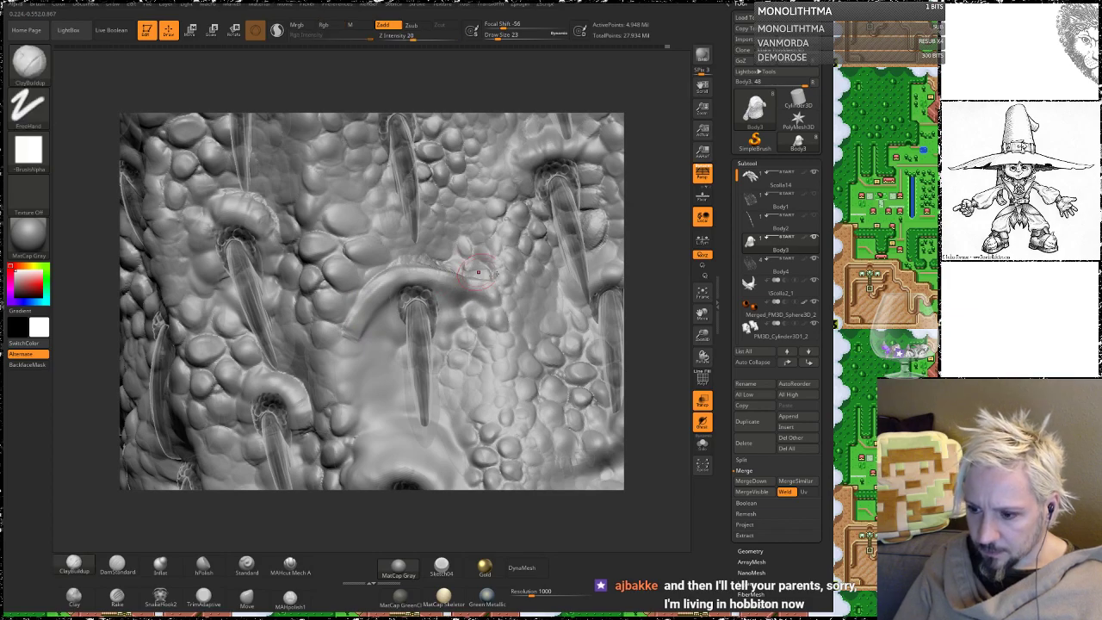
left_click_drag(652, 209, 654, 192)
mouse_move(459, 262)
left_mouse_down()
mouse_move(397, 263)
mouse_move(374, 284)
left_mouse_up()
mouse_move(375, 284)
left_mouse_down()
mouse_move(456, 262)
mouse_move(402, 269)
mouse_move(359, 301)
mouse_move(468, 263)
mouse_move(441, 250)
left_mouse_up()
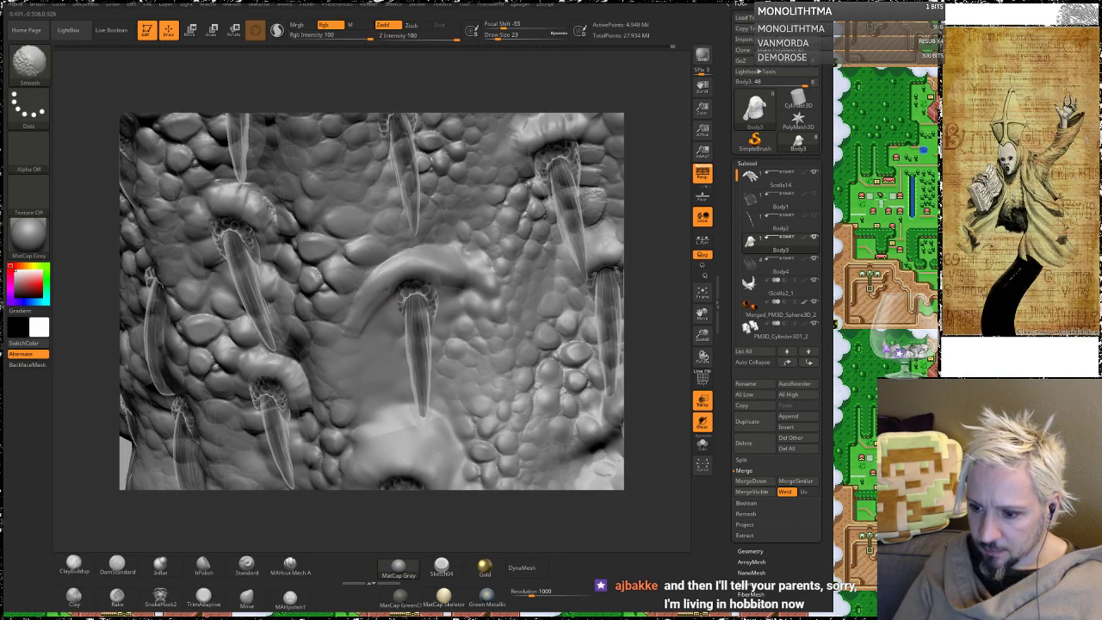
mouse_move(373, 296)
left_mouse_down("shift")
mouse_move(355, 318)
mouse_move(369, 311)
left_mouse_up("shift")
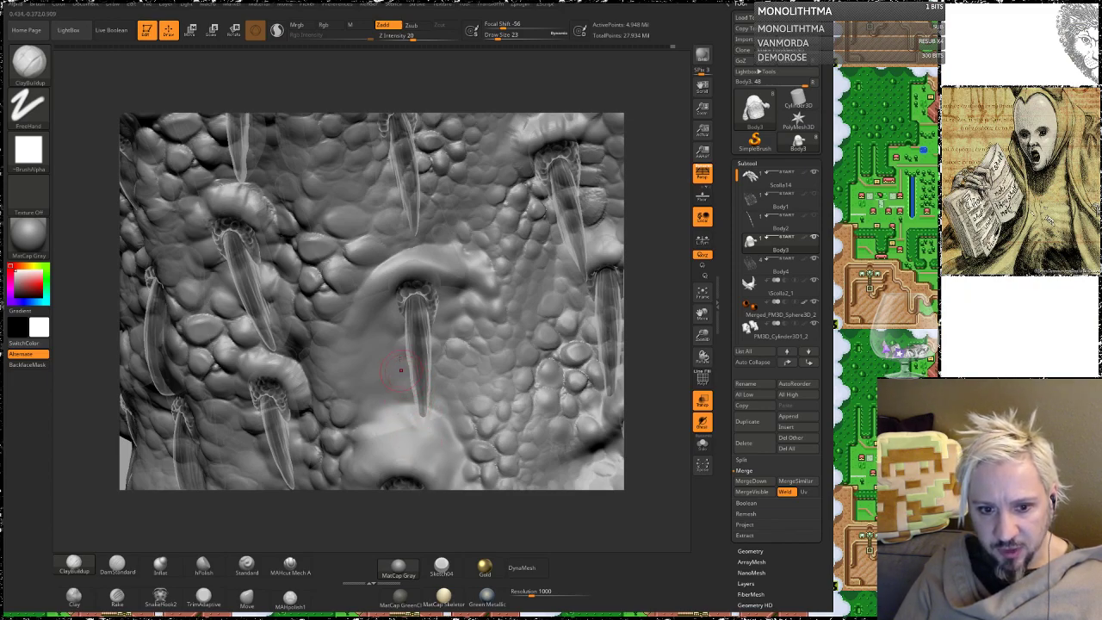
Step: Refine the crown and outer end of the wide arched ridge with clay strokes and smoothing
mouse_move(662, 234)
left_mouse_down()
mouse_move(381, 253)
mouse_move(401, 263)
left_mouse_up()
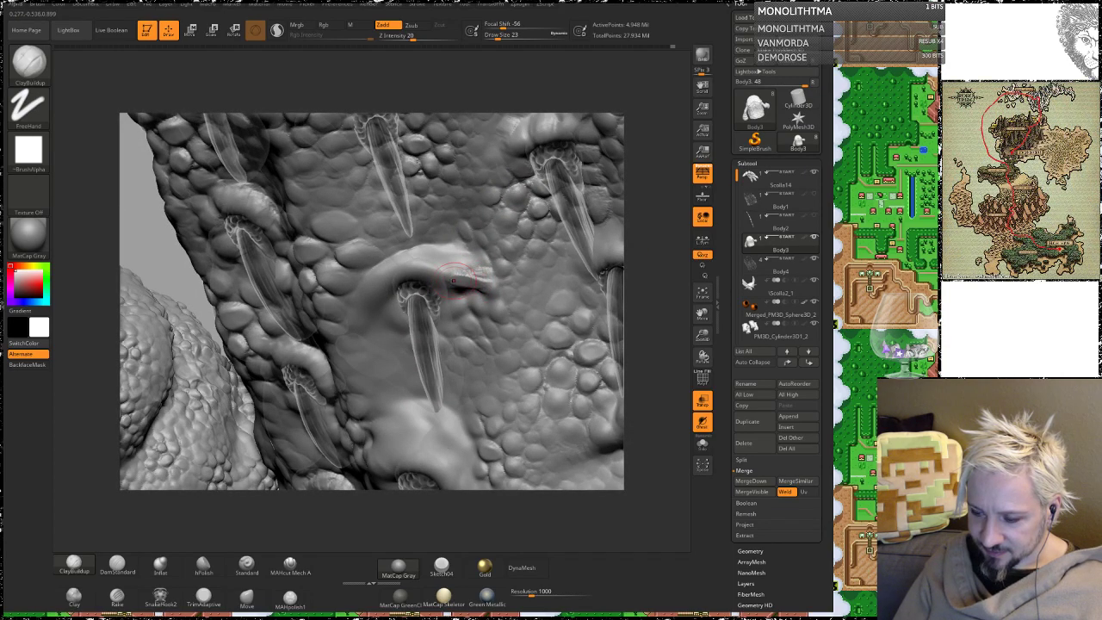
key("shift")
left_click_drag(688, 232, 461, 274)
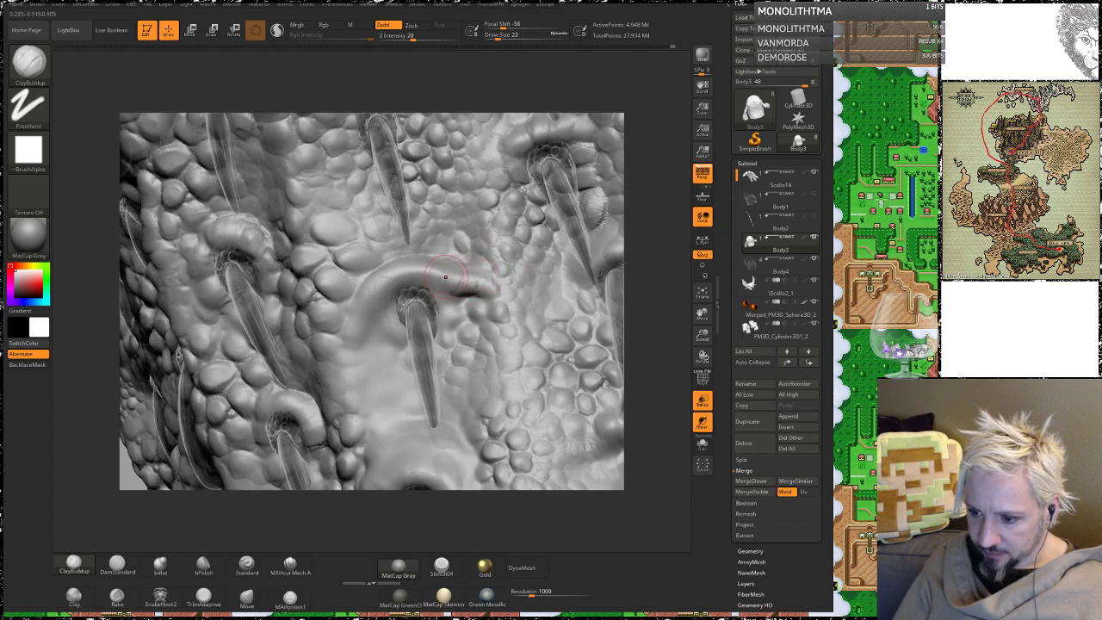
key("shift")
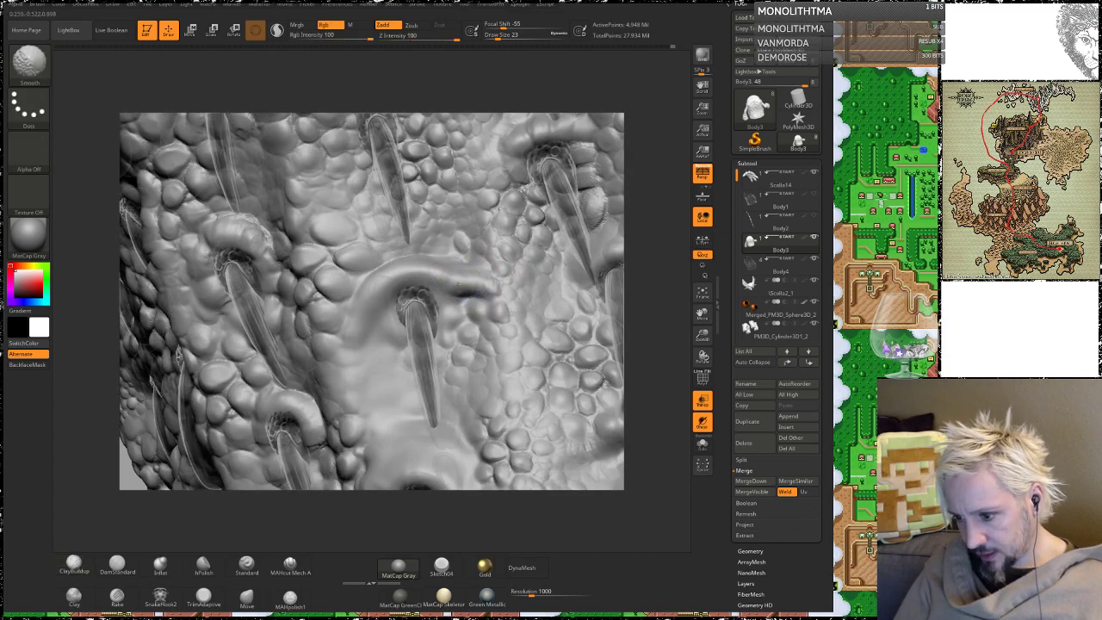
left_click_drag(647, 190, 497, 281)
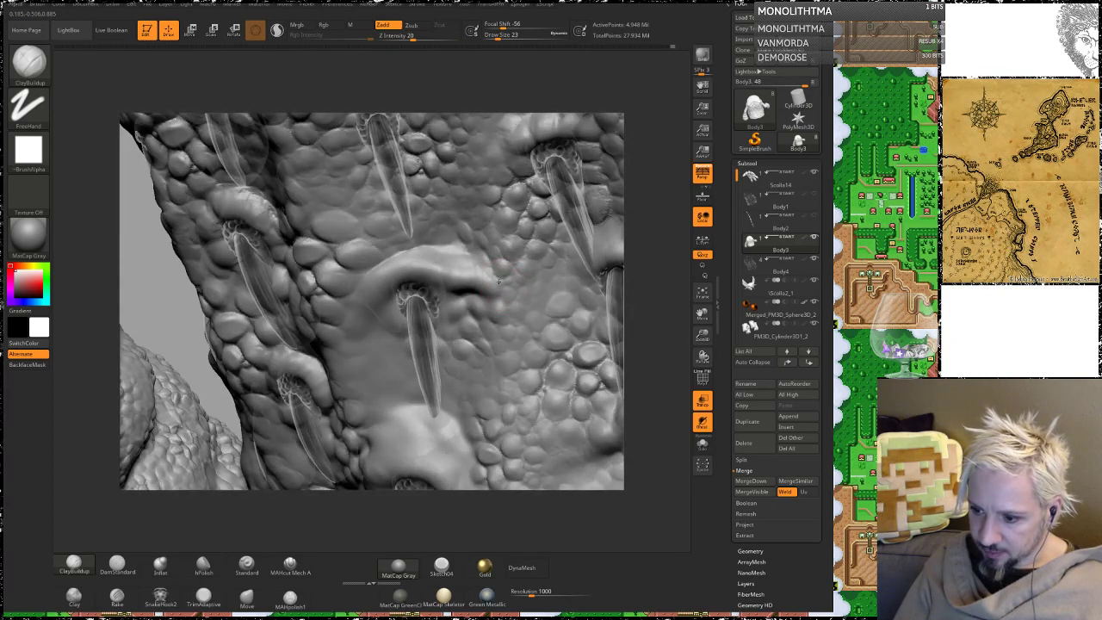
Step: Sculpt extended clay ridges over the two spike sockets above the wide arch and smooth them
mouse_move(639, 258)
left_mouse_down("alt")
mouse_move(581, 305)
mouse_move(678, 256)
mouse_move(636, 252)
left_mouse_up("alt")
mouse_move(519, 268)
left_mouse_down("shift")
mouse_move(522, 296)
mouse_move(509, 258)
left_mouse_up("shift")
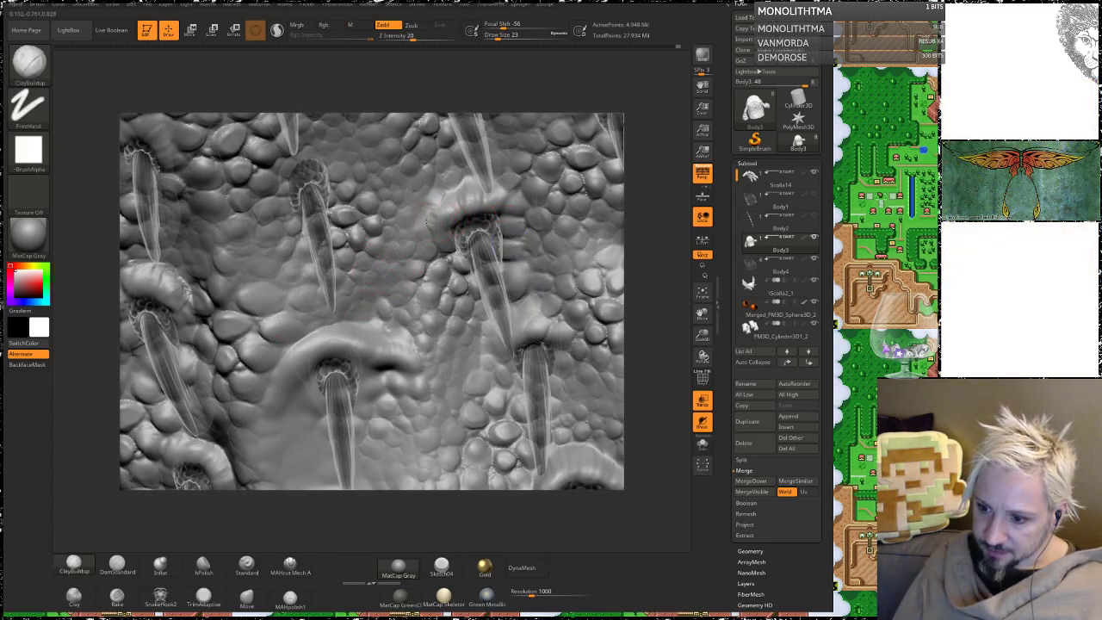
key("shift")
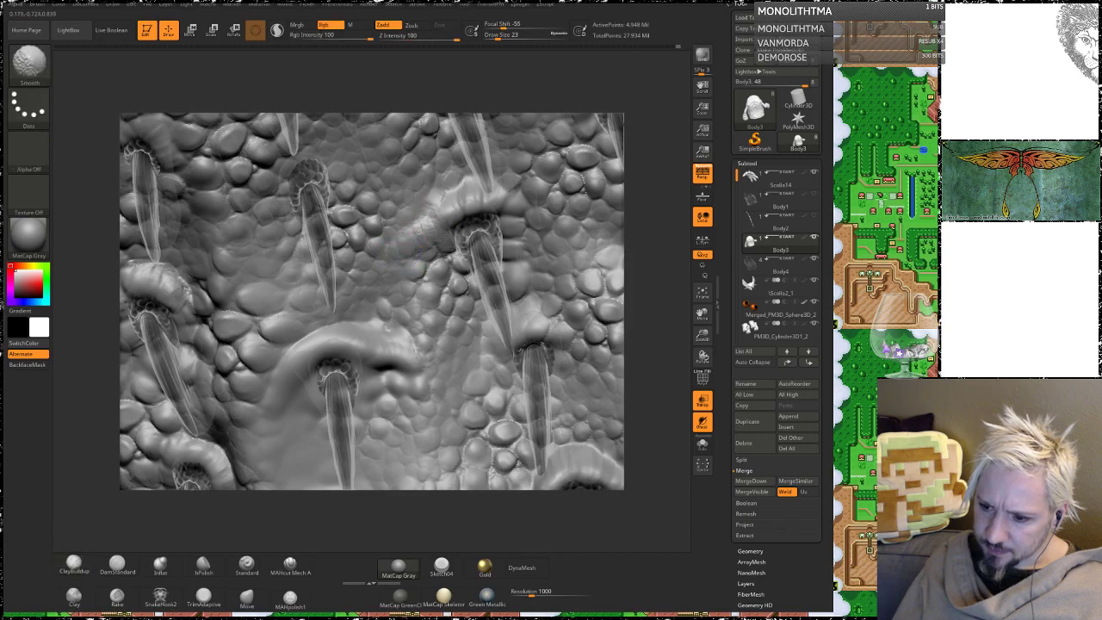
mouse_move(291, 163)
left_mouse_down()
mouse_move(311, 156)
mouse_move(367, 174)
mouse_move(290, 173)
mouse_move(239, 195)
mouse_move(303, 164)
mouse_move(360, 174)
left_mouse_up()
key("shift")
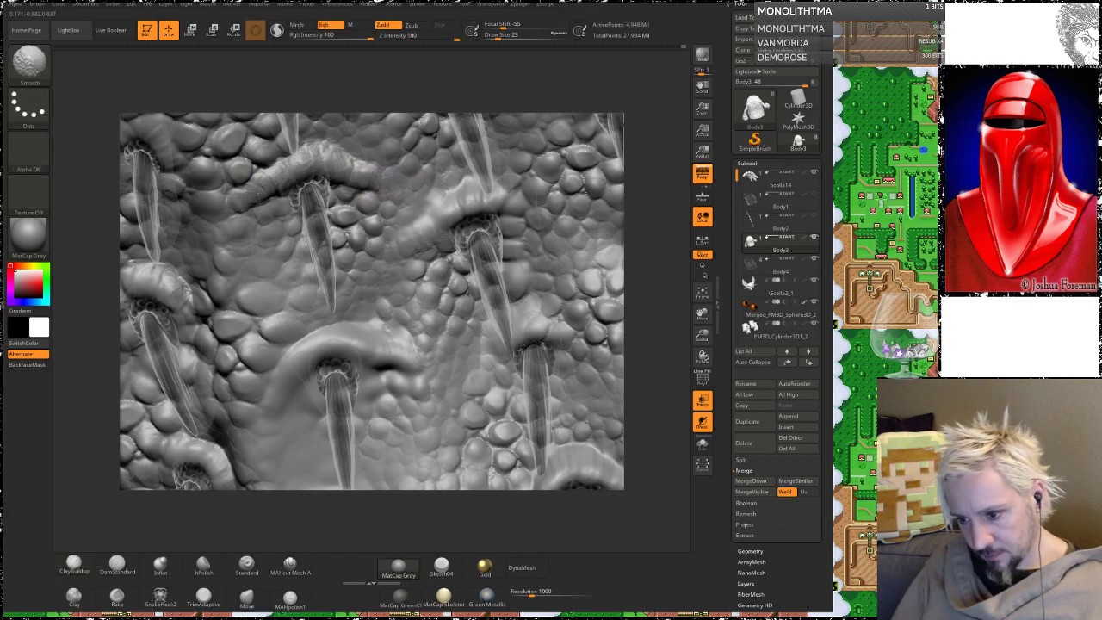
Step: Build up clay ridges over the bare spike sockets farther up the flank and smooth their ends into the scales
mouse_move(637, 264)
left_mouse_down("alt")
mouse_move(635, 205)
mouse_move(636, 284)
left_mouse_up("alt")
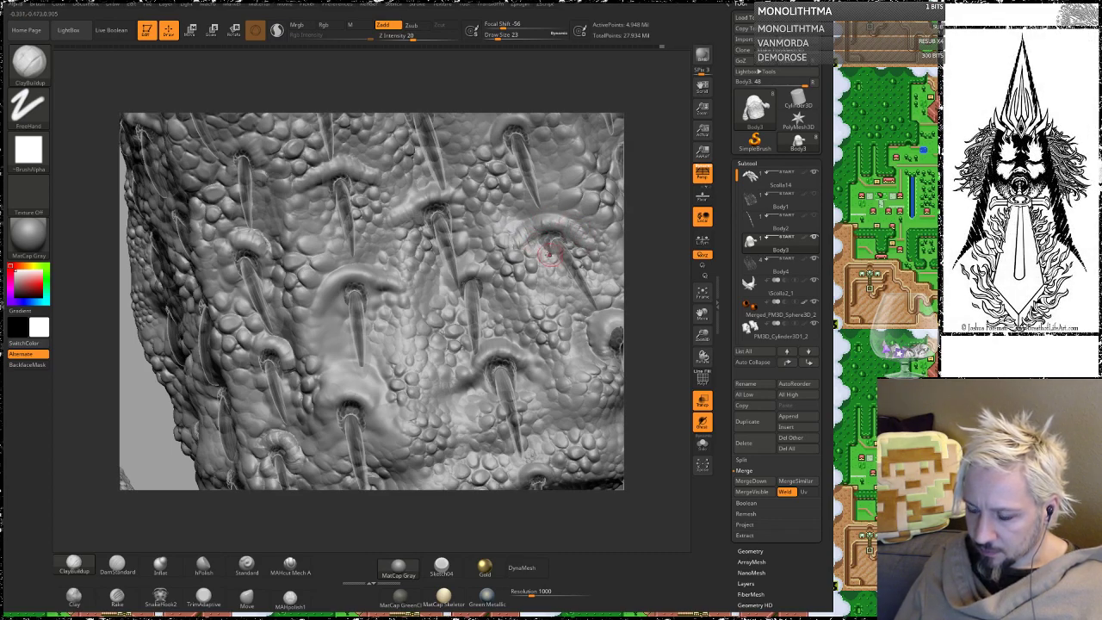
left_click_drag(546, 232, 535, 225, "shift")
left_click_drag(654, 159, 615, 295, "alt")
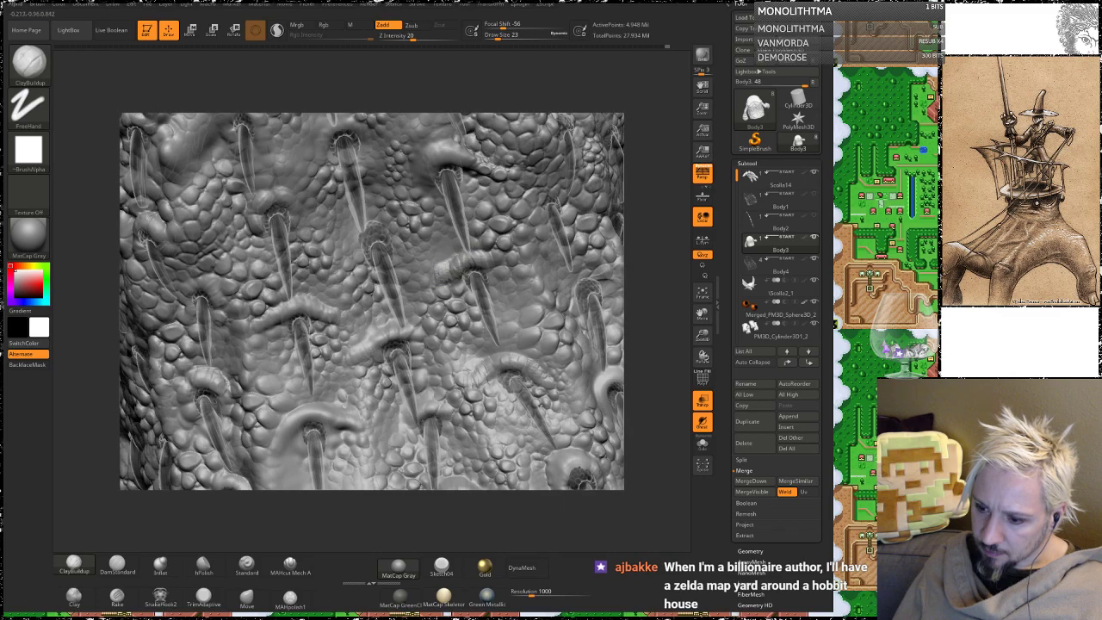
key("shift")
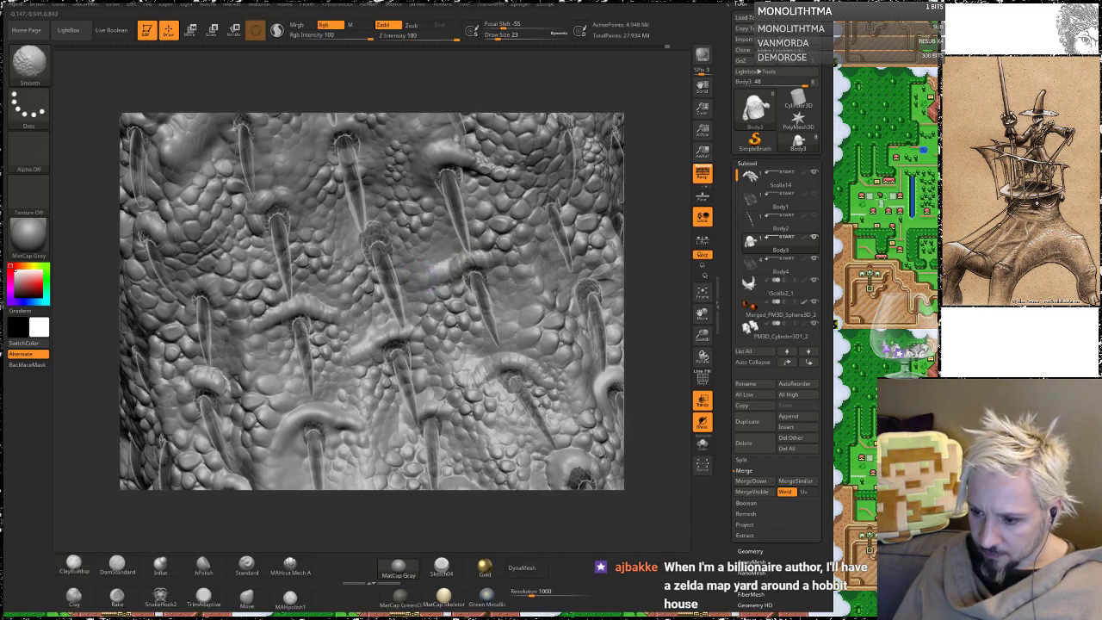
left_click_drag(441, 274, 418, 275, "shift")
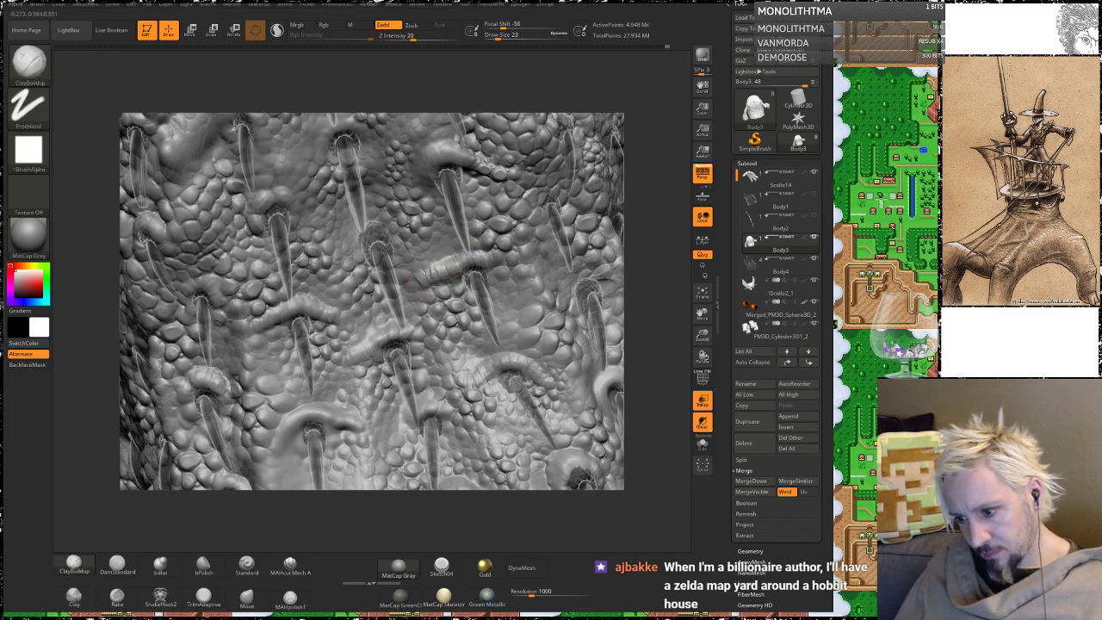
key("shift")
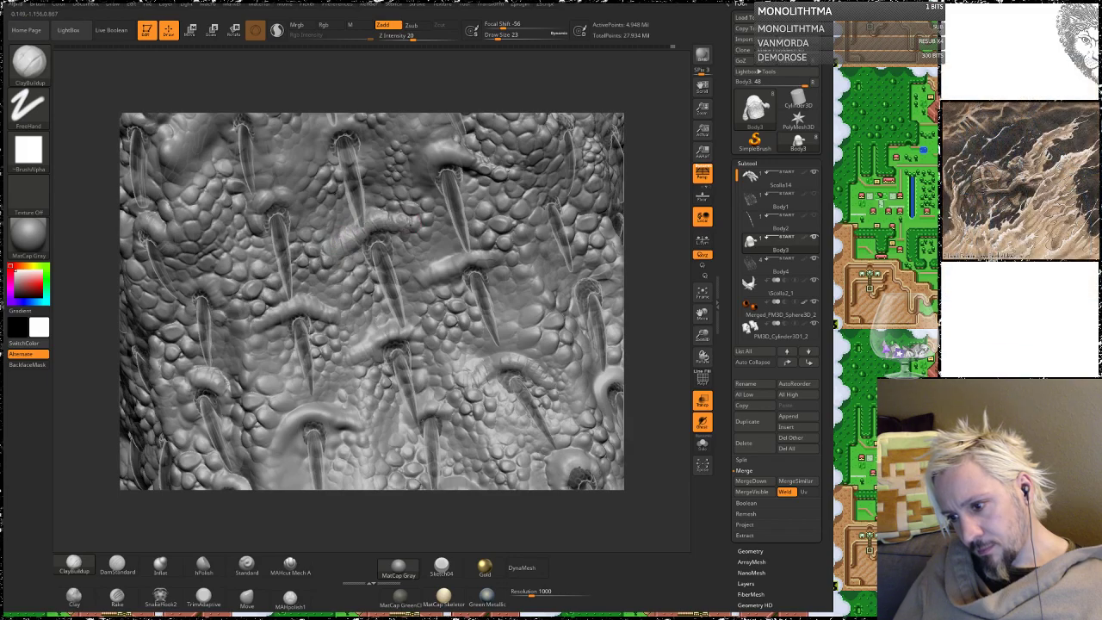
Step: Smooth the folds around the mid-flank spike sockets and build a long clay ridge over a socket farther up the body
key("shift")
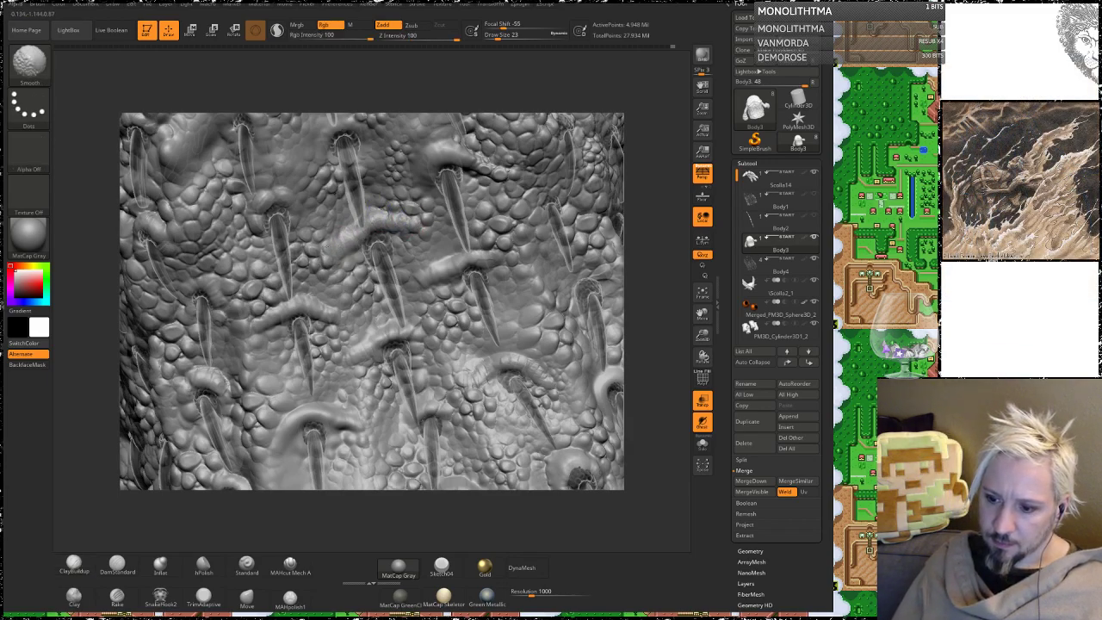
right_click_drag(330, 127, 348, 198, "alt")
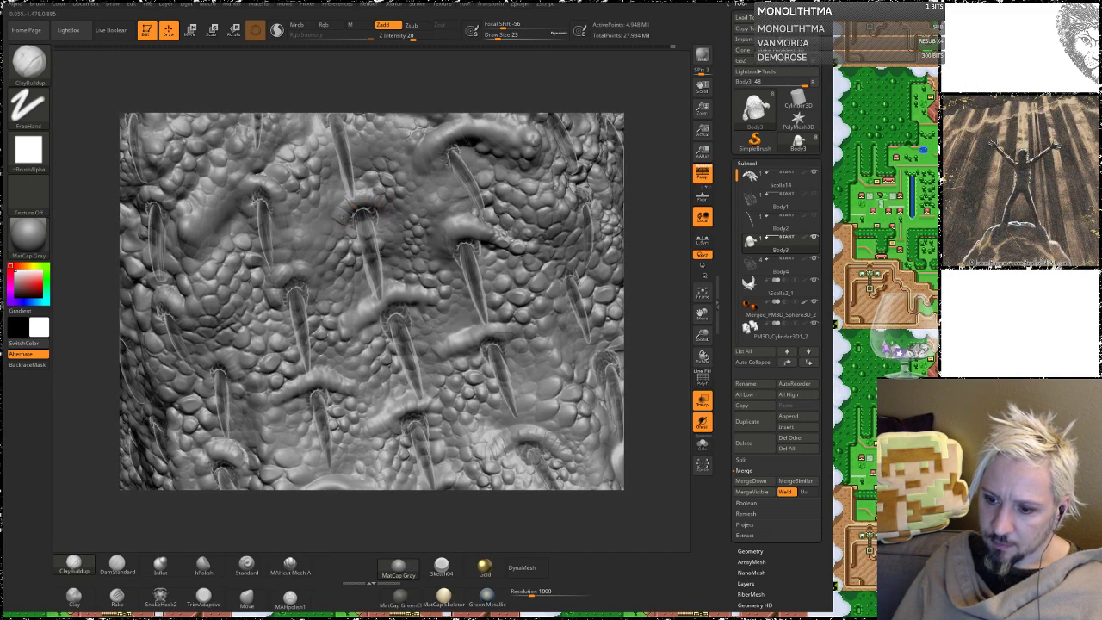
key("shift")
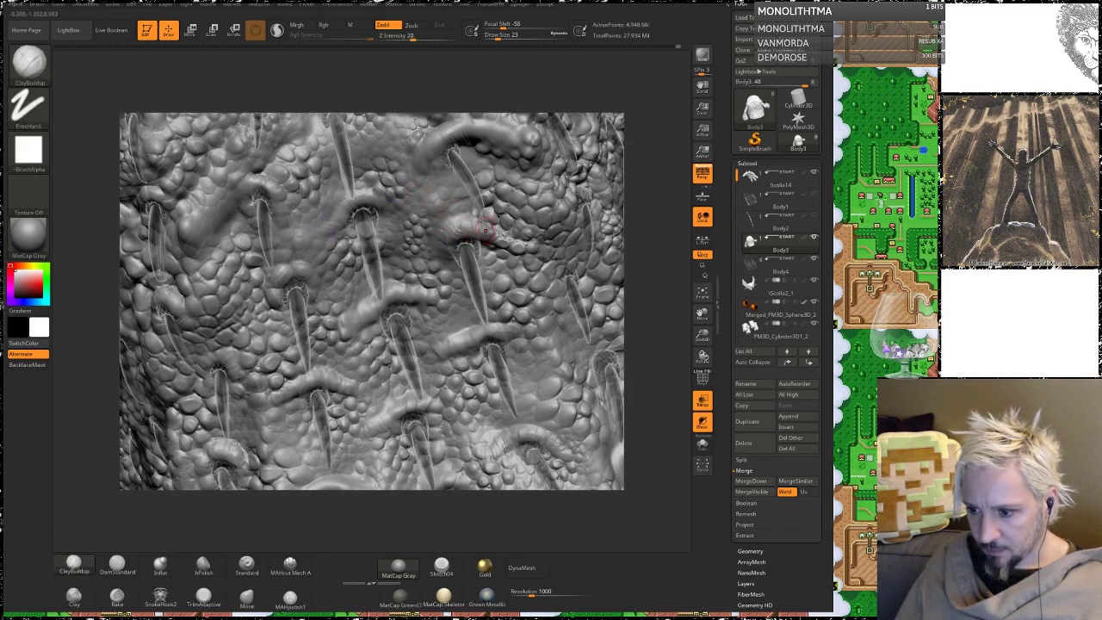
left_click_drag(554, 103, 605, 241, "alt")
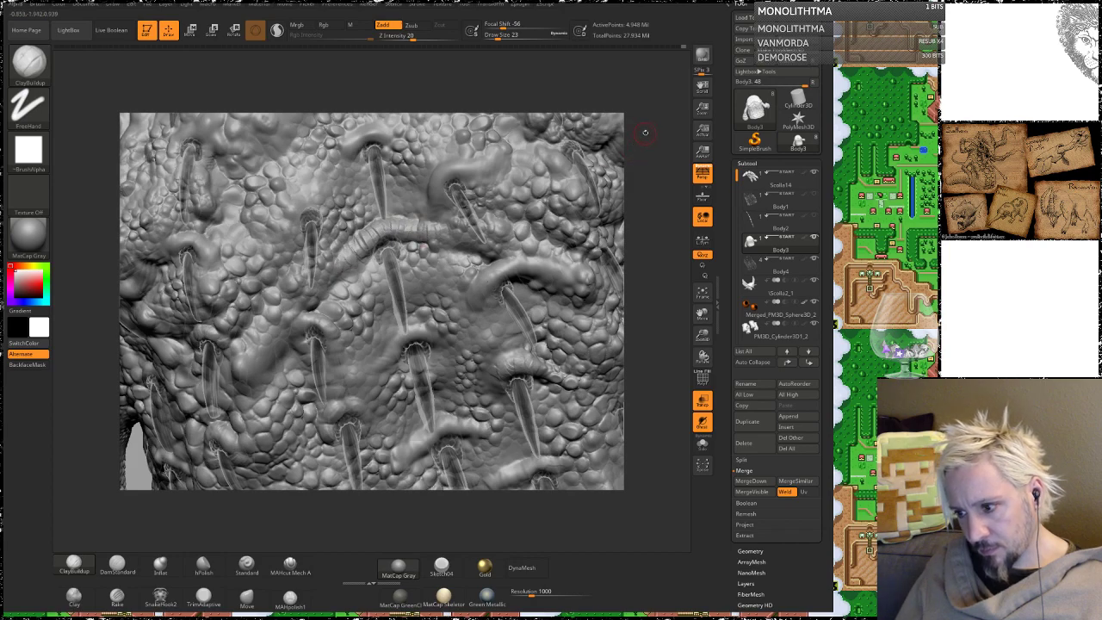
mouse_move(645, 132)
left_mouse_down()
mouse_move(551, 139)
mouse_move(638, 129)
left_mouse_up()
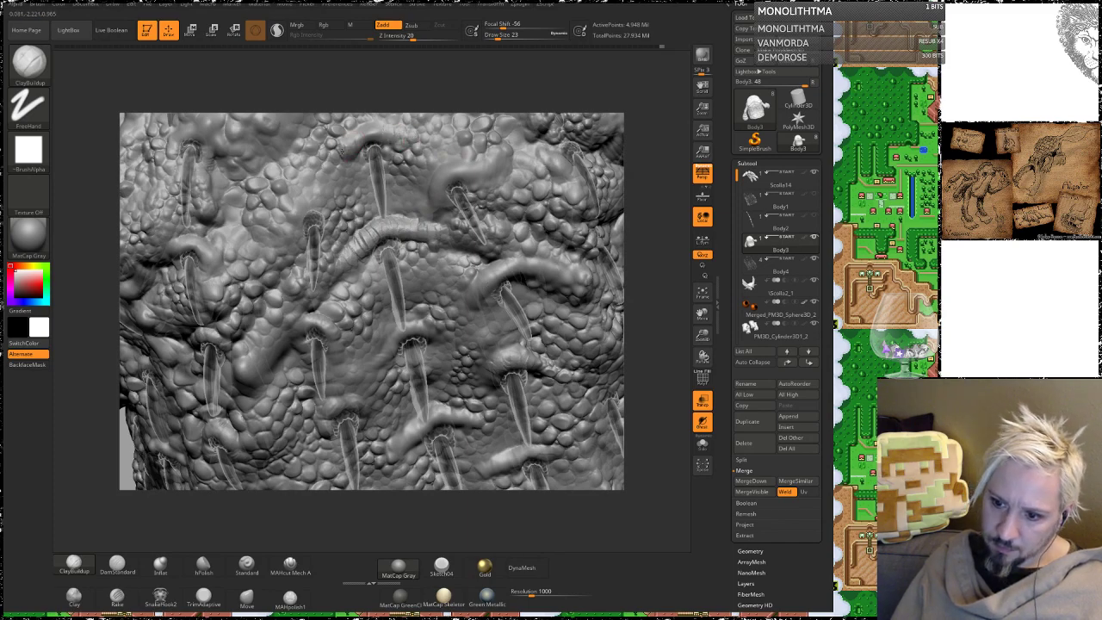
Step: Apply the green clay MatCap material and examine the sculpted folds across the whole torso
left_click_drag(651, 234, 647, 105, "alt")
left_click(398, 595)
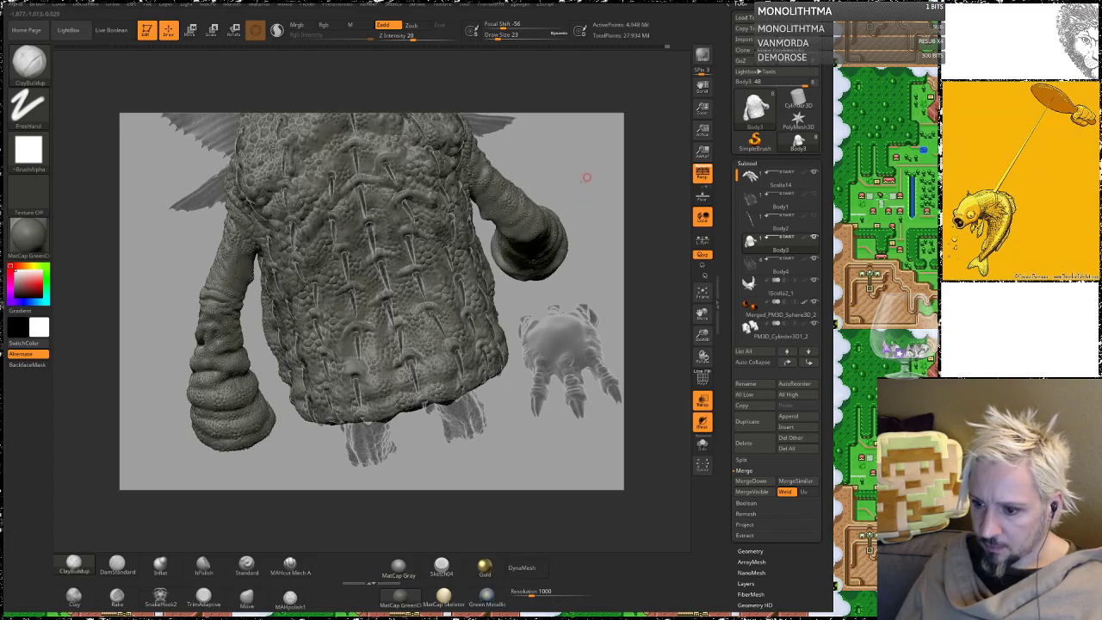
Step: Build up a skin fold above the central spine on the upper back with ClayBuildup and smooth it into the scales
mouse_move(587, 178)
left_mouse_down()
mouse_move(504, 319)
mouse_move(516, 295)
mouse_move(485, 275)
left_mouse_up()
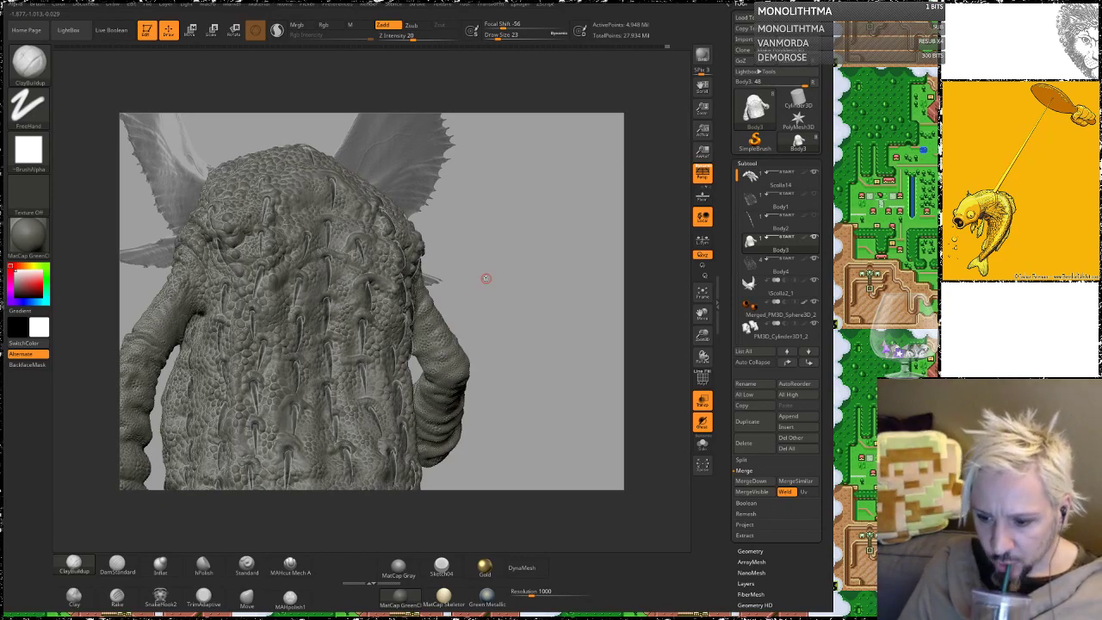
mouse_move(516, 300)
left_mouse_down()
mouse_move(463, 355)
mouse_move(511, 329)
left_mouse_up()
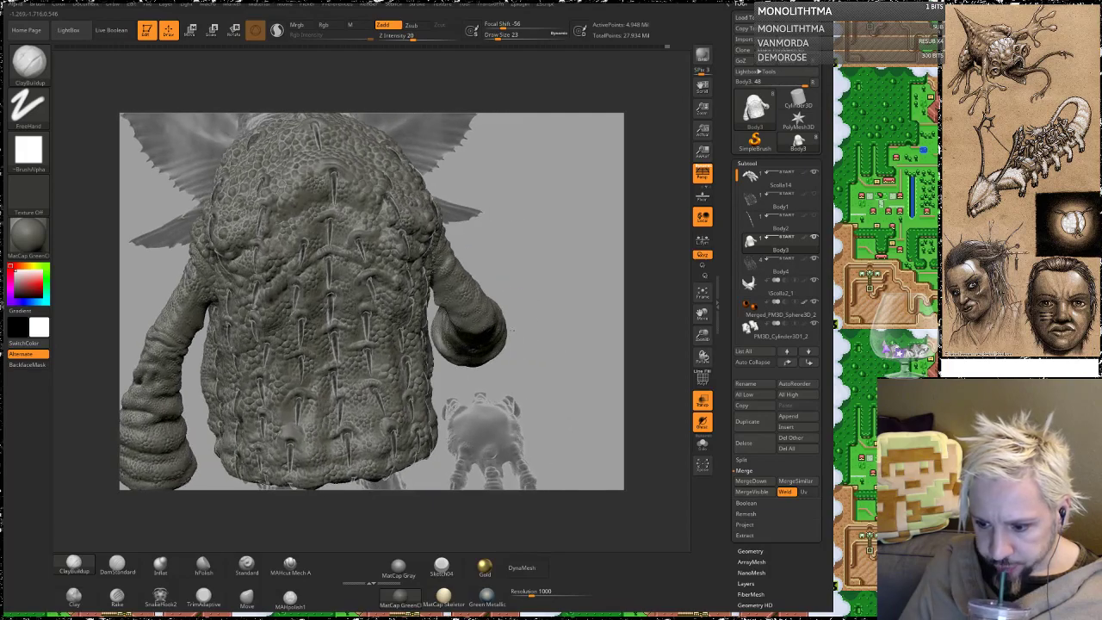
left_click_drag(551, 417, 575, 403)
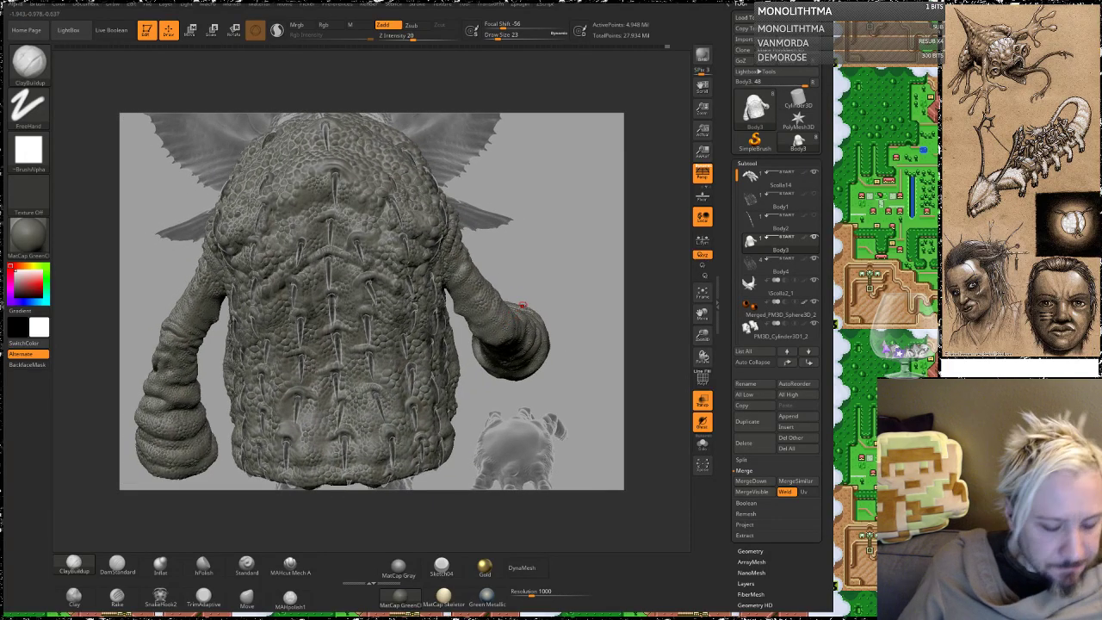
mouse_move(521, 305)
left_mouse_down()
mouse_move(531, 264)
mouse_move(542, 275)
mouse_move(536, 263)
mouse_move(561, 274)
mouse_move(570, 307)
mouse_move(569, 253)
left_mouse_up()
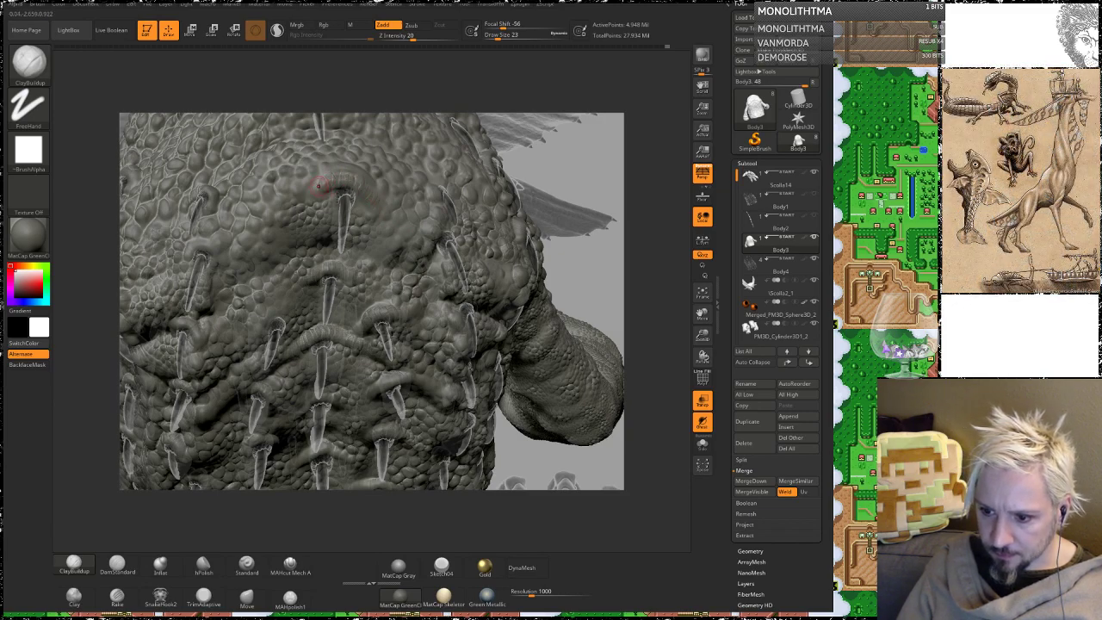
key("shift")
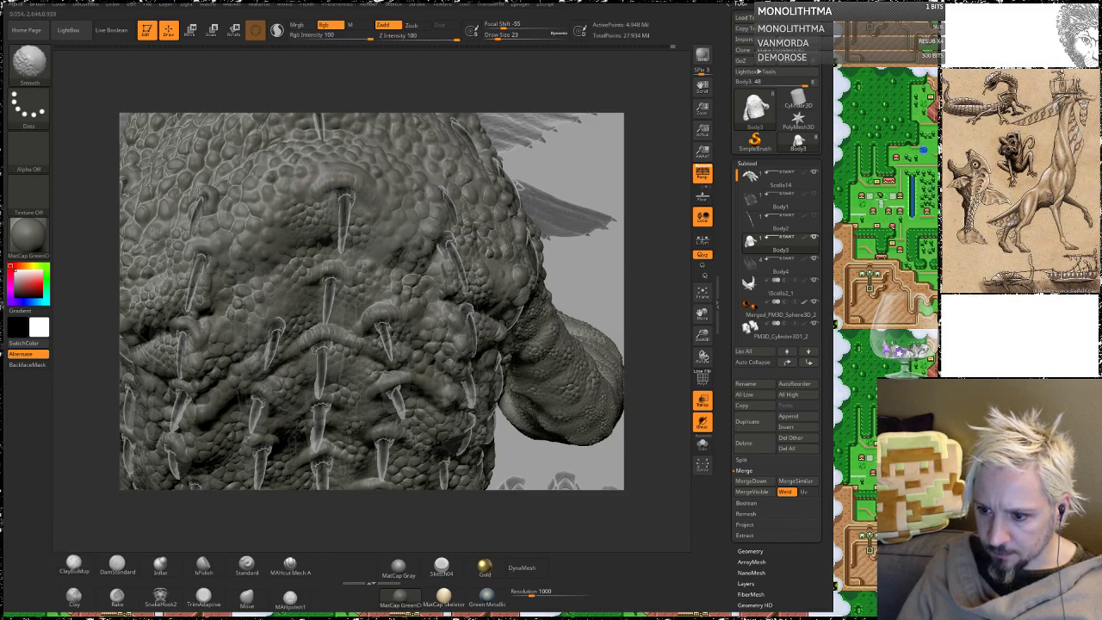
left_click_drag(614, 294, 581, 241, "alt")
key("shift")
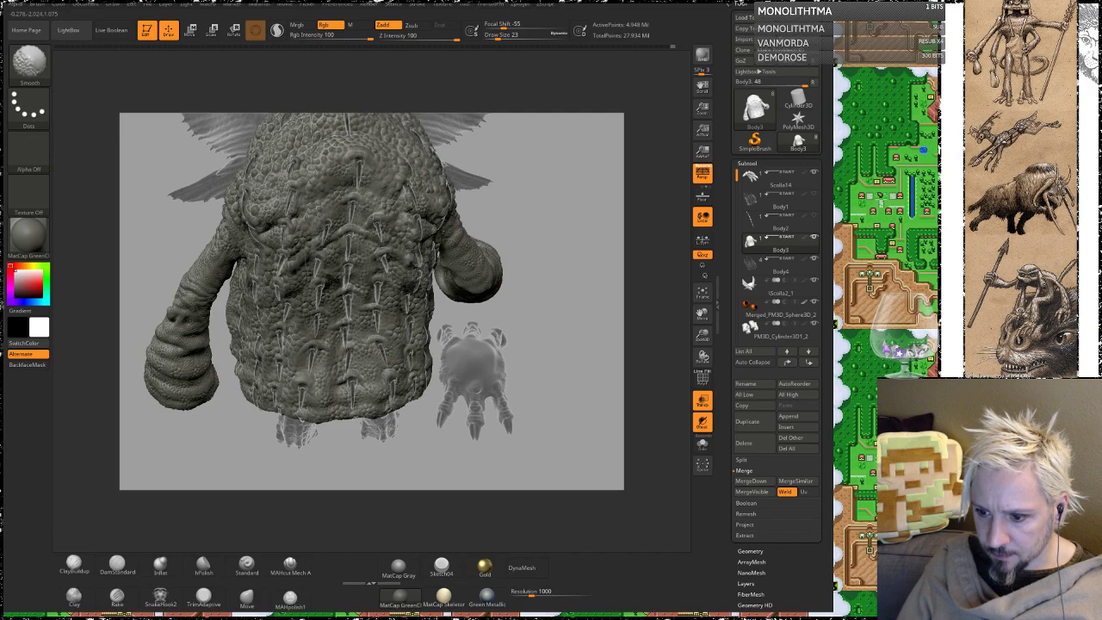
Step: Turn off transparency so the spines and the other surrounding subtools display as solid
mouse_move(544, 258)
left_mouse_down()
mouse_move(532, 239)
mouse_move(554, 270)
left_mouse_up()
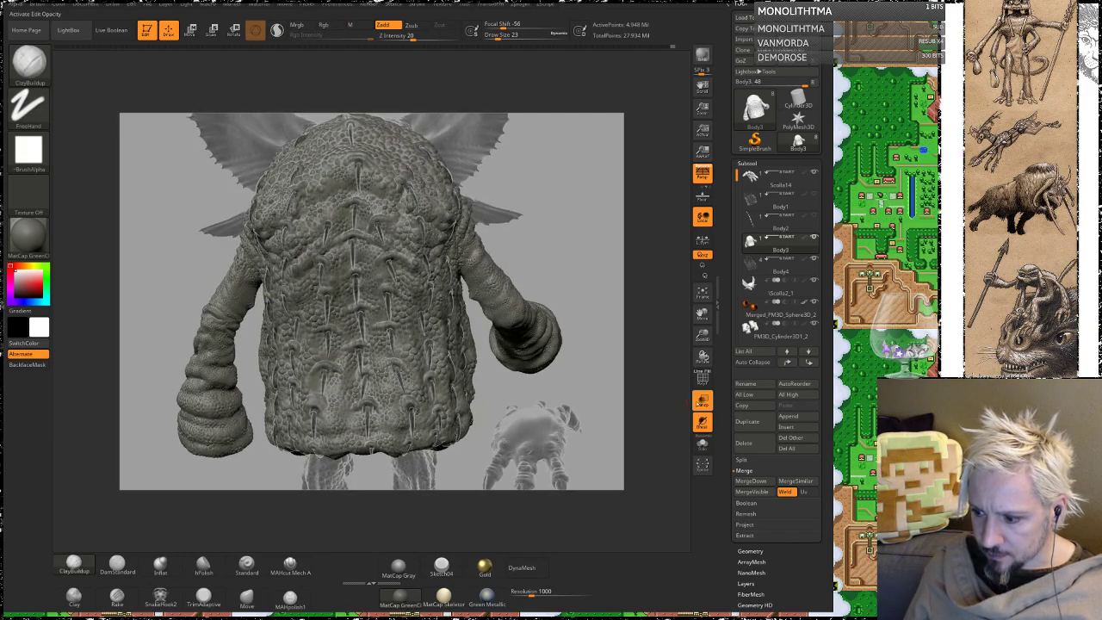
mouse_move(597, 194)
left_mouse_down()
mouse_move(582, 237)
mouse_move(594, 241)
left_mouse_up()
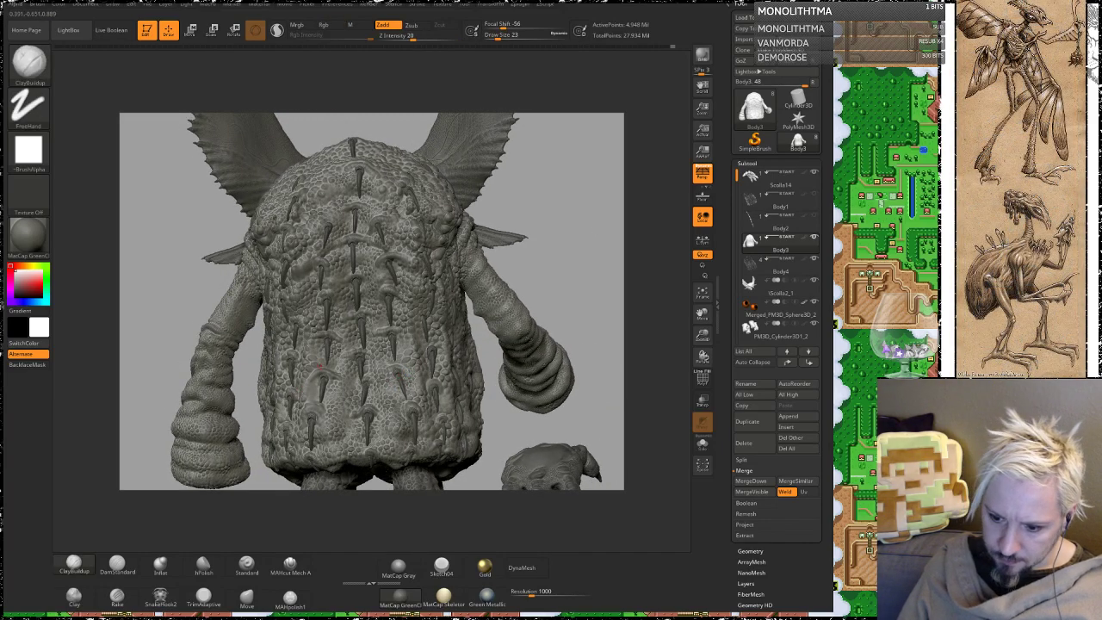
left_click_drag(538, 264, 386, 343)
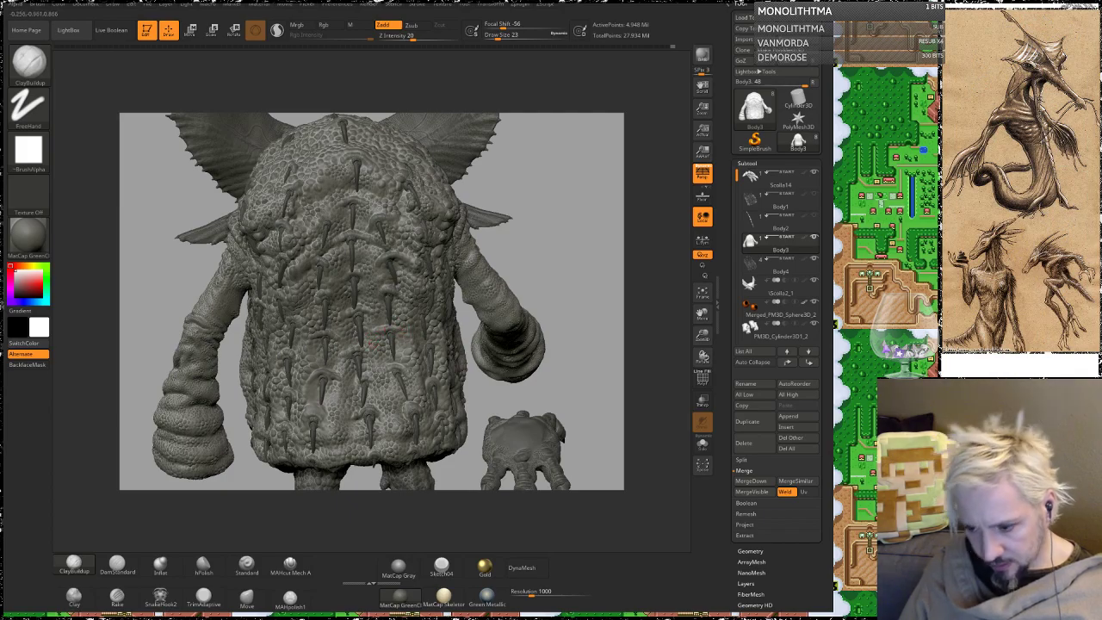
Step: Build up arched skin folds over the roots of the lower-back spines with ClayBuildup and smooth their edges
left_click_drag(551, 290, 534, 379, "alt")
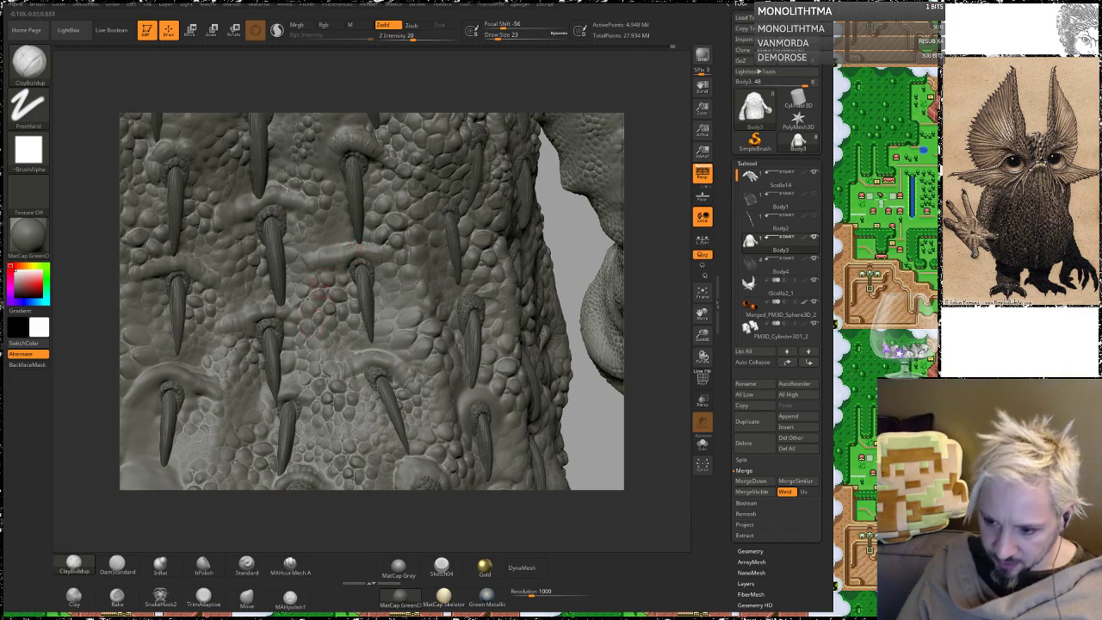
key("shift")
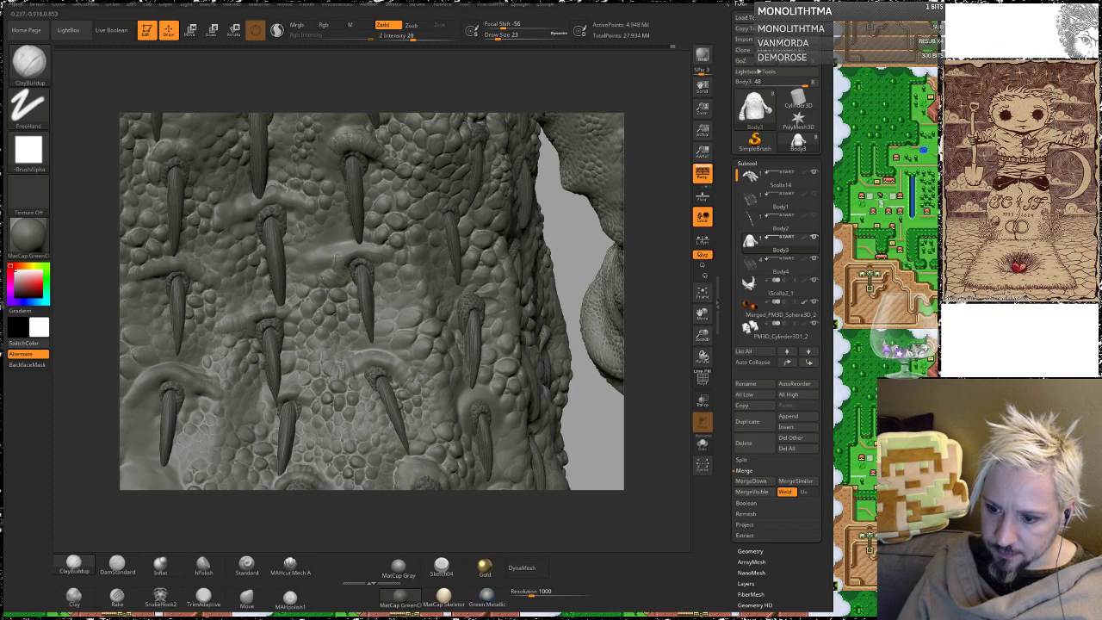
left_click_drag(330, 286, 345, 257)
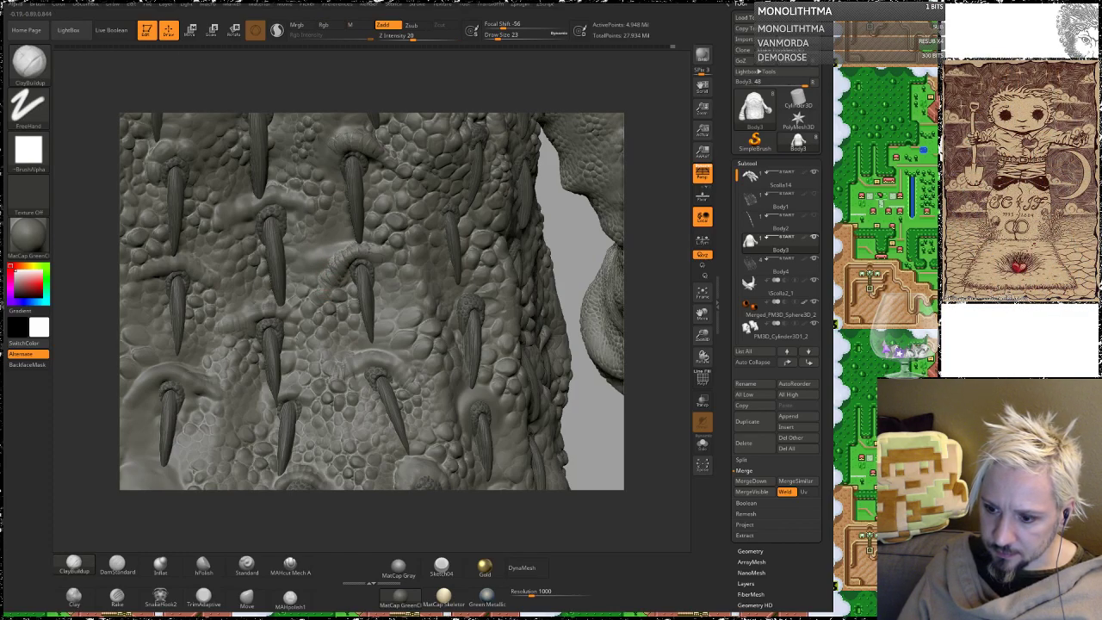
key("shift")
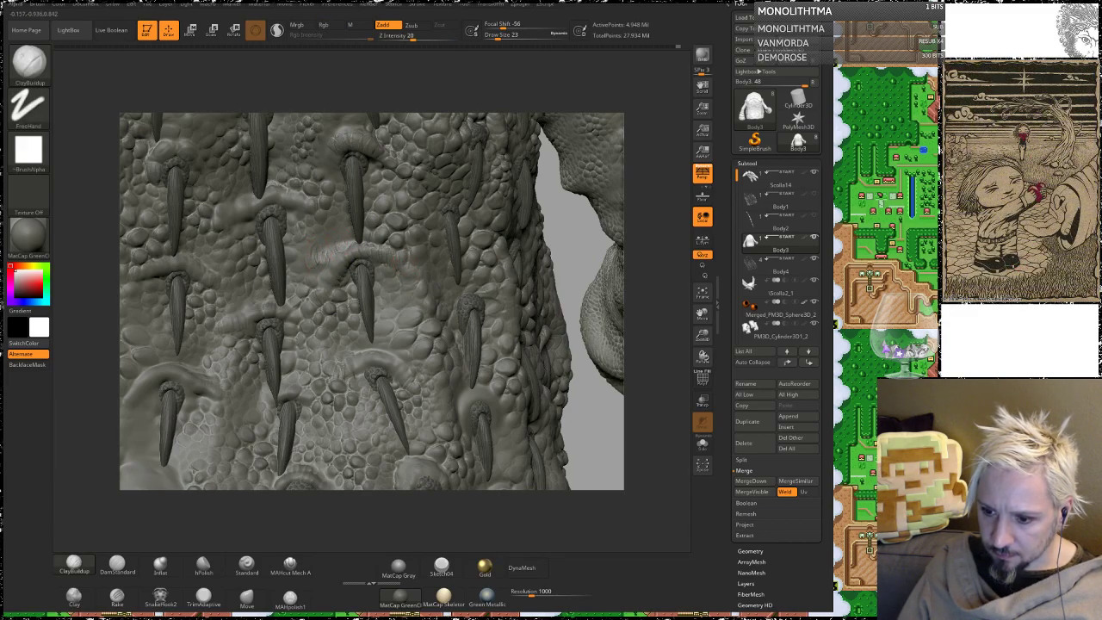
key("shift")
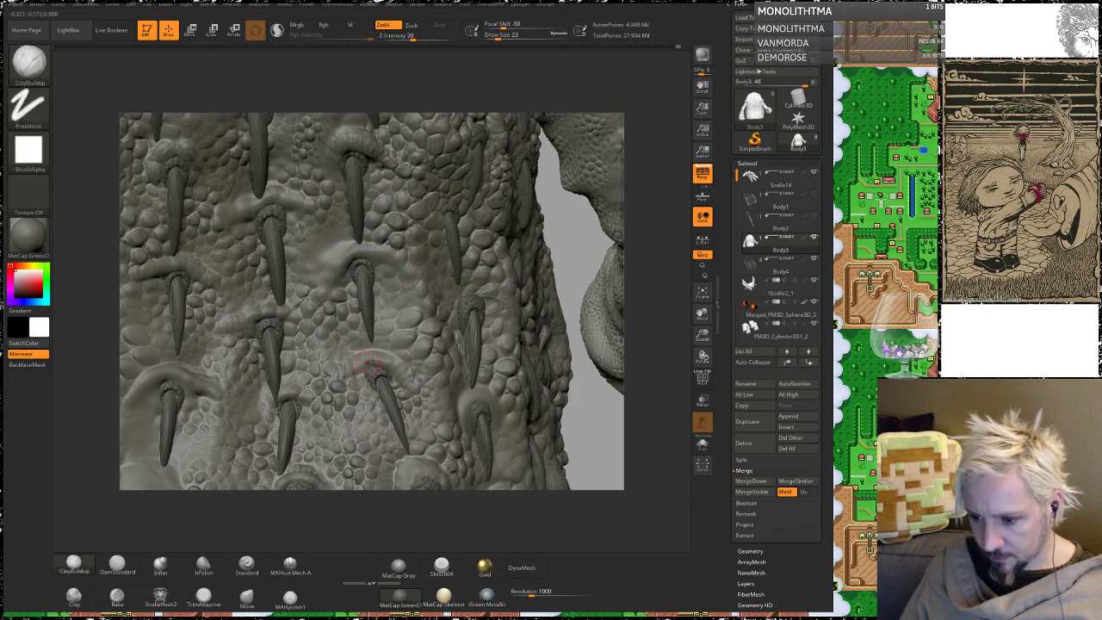
key("shift")
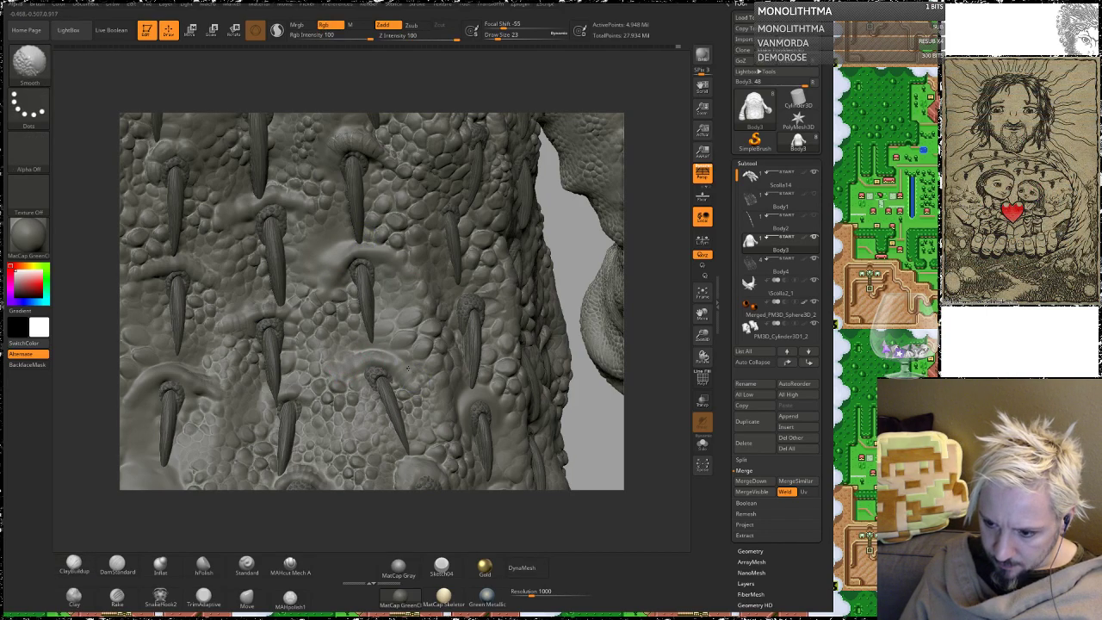
key("shift")
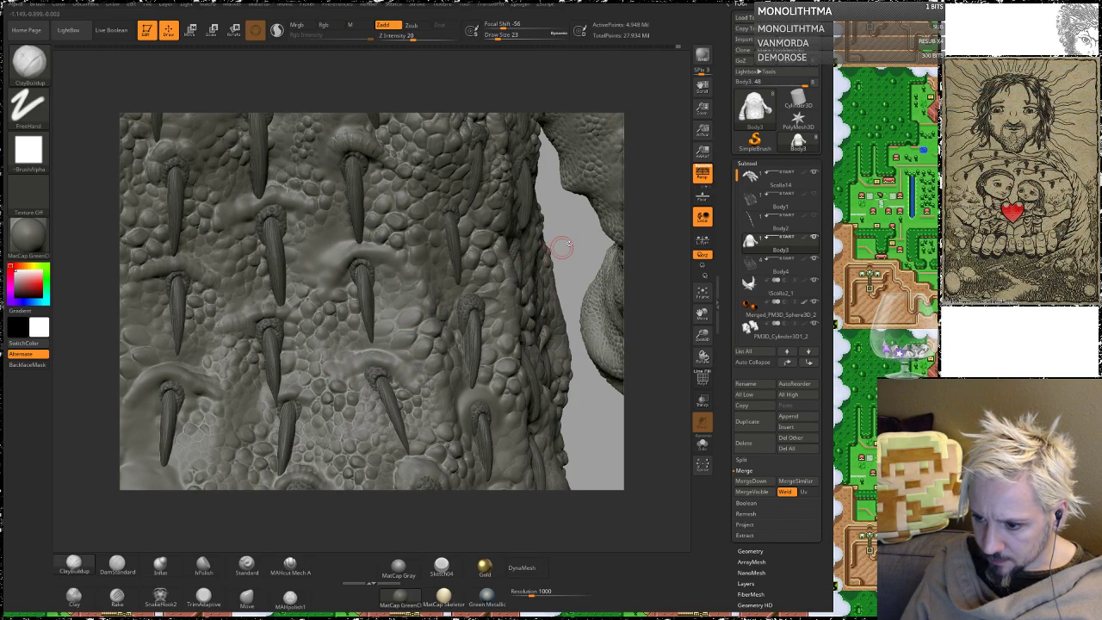
Step: Sculpt a skin fold connecting two neighbouring spines low on the back and smooth the surrounding scales
left_click_drag(564, 247, 600, 167, "alt")
left_click_drag(584, 210, 588, 344, "alt")
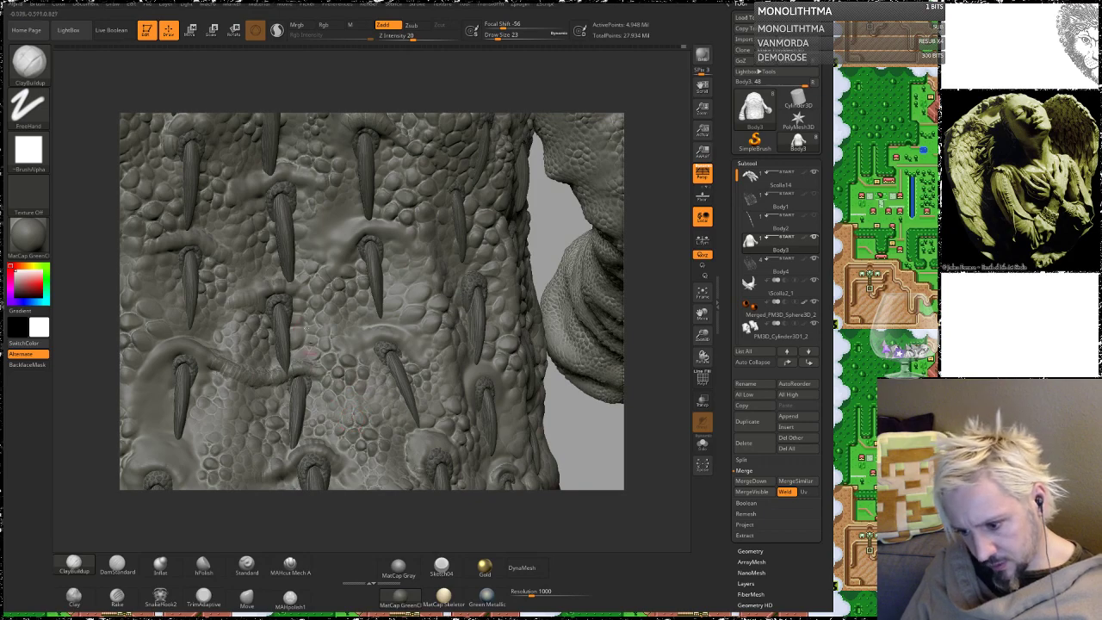
key("shift")
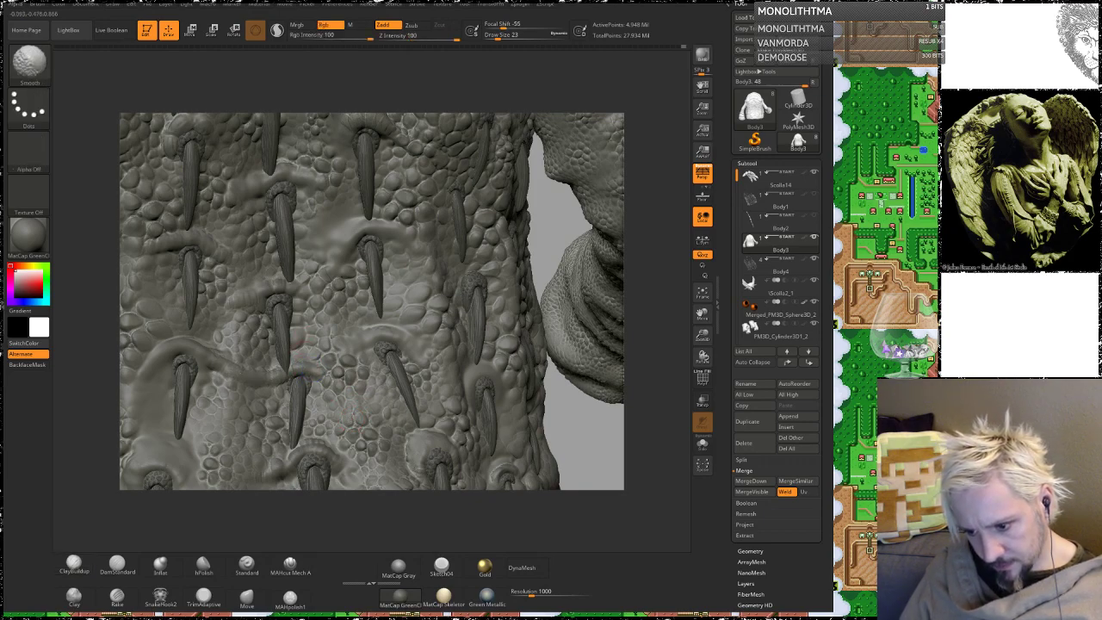
key("shift")
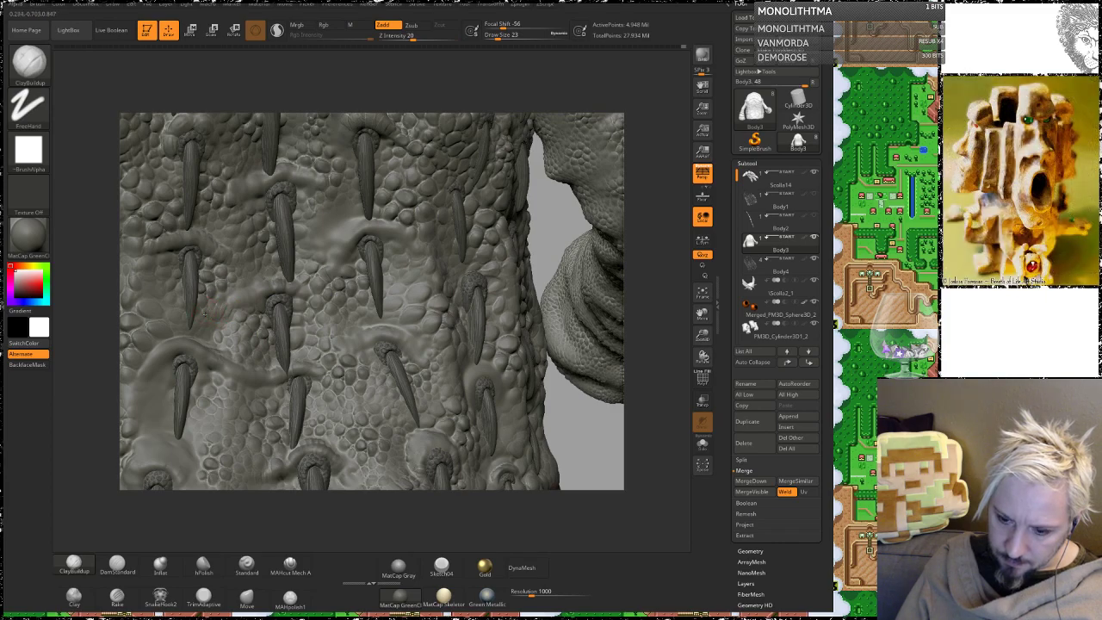
key("shift")
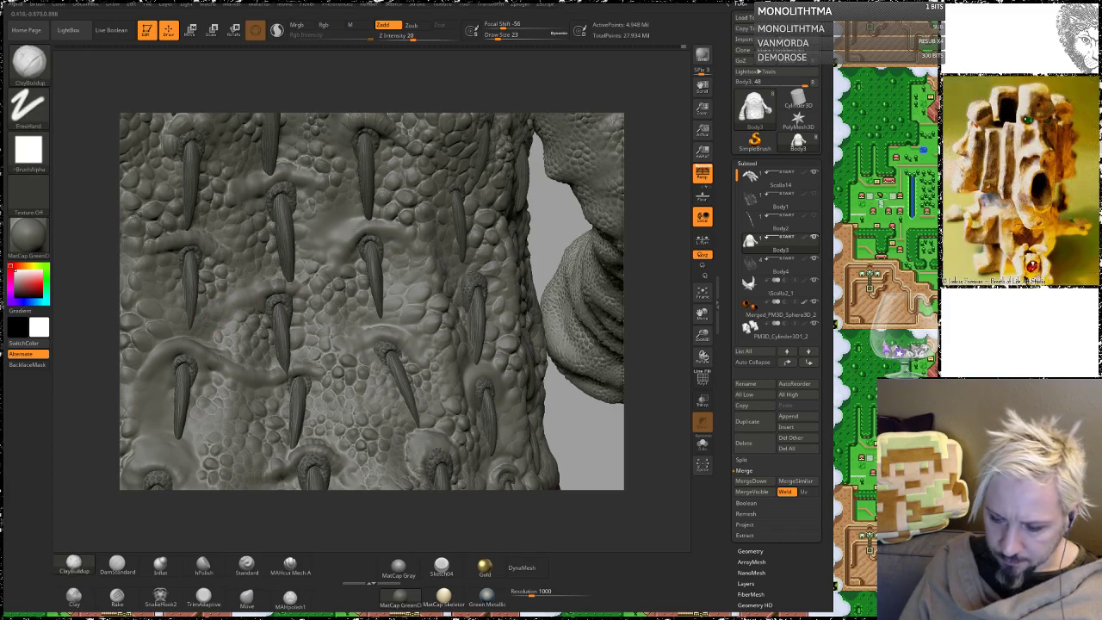
Step: Thicken the arched folds hugging the mid-back spine roots with ClayBuildup and smooth them into the skin
mouse_move(544, 219)
left_mouse_down()
mouse_move(520, 378)
mouse_move(478, 339)
left_mouse_up()
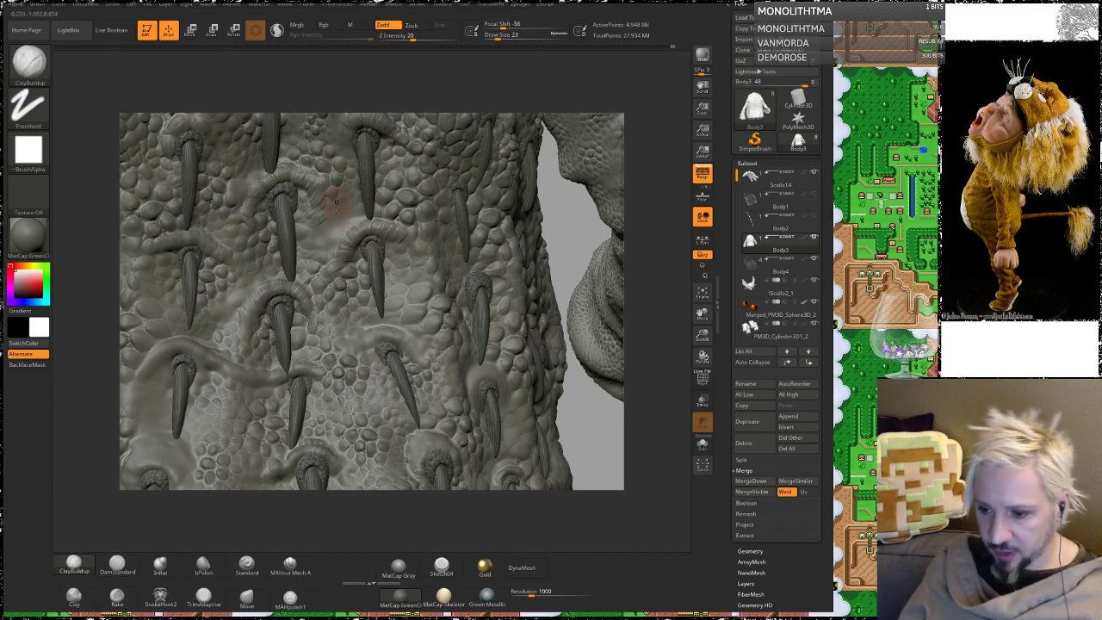
key("shift")
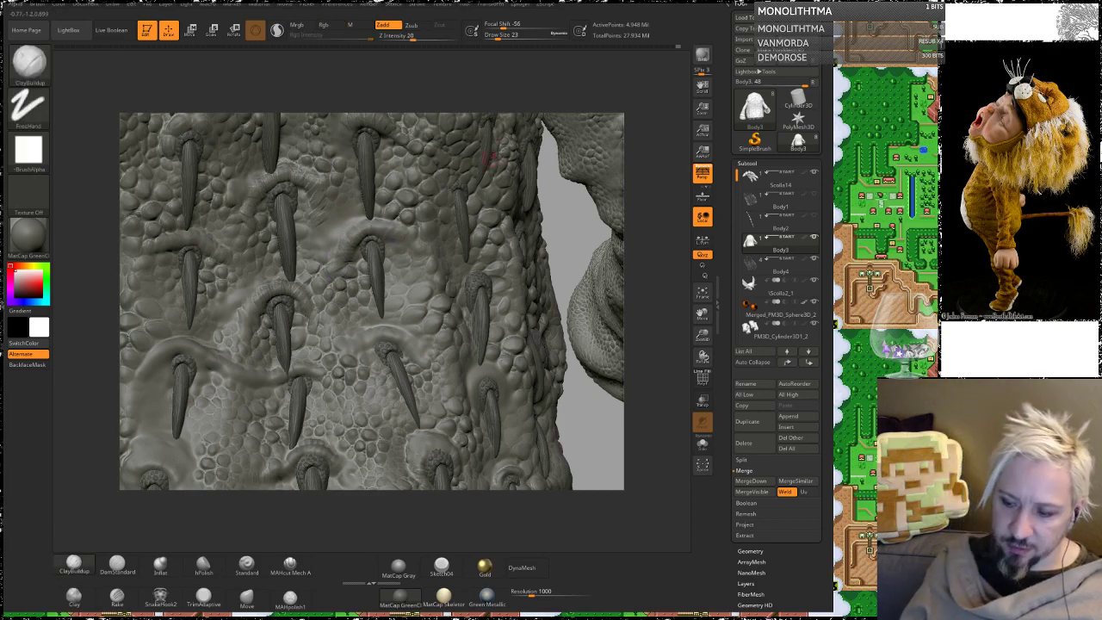
mouse_move(560, 216)
left_mouse_down()
mouse_move(607, 221)
mouse_move(595, 245)
mouse_move(589, 222)
left_mouse_up()
key("shift")
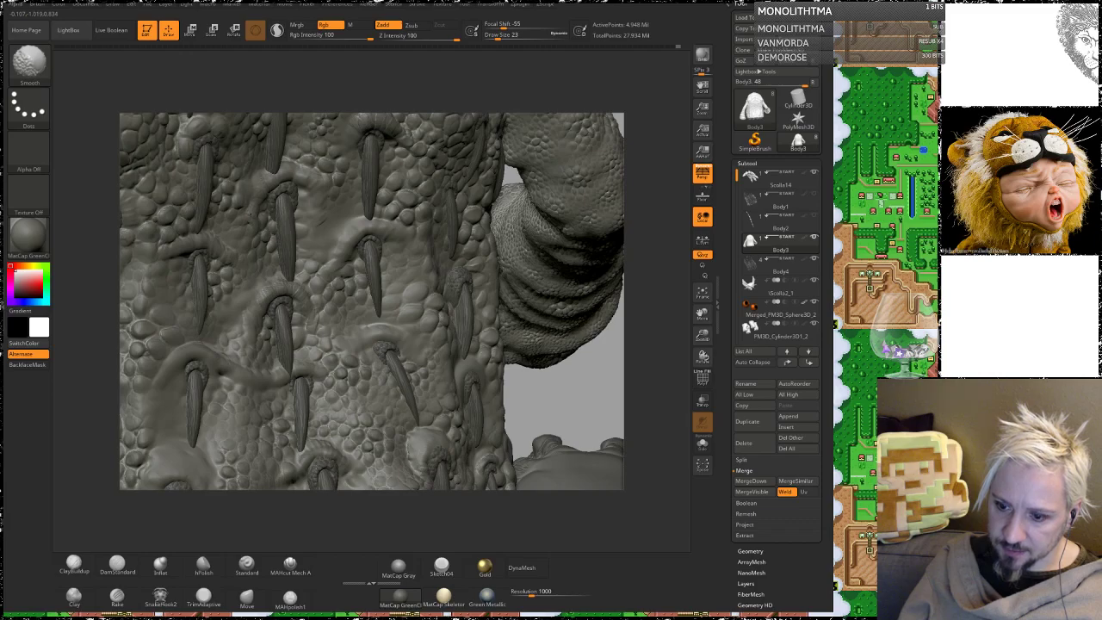
mouse_move(523, 391)
left_mouse_down("alt")
mouse_move(551, 263)
mouse_move(535, 256)
left_mouse_up("alt")
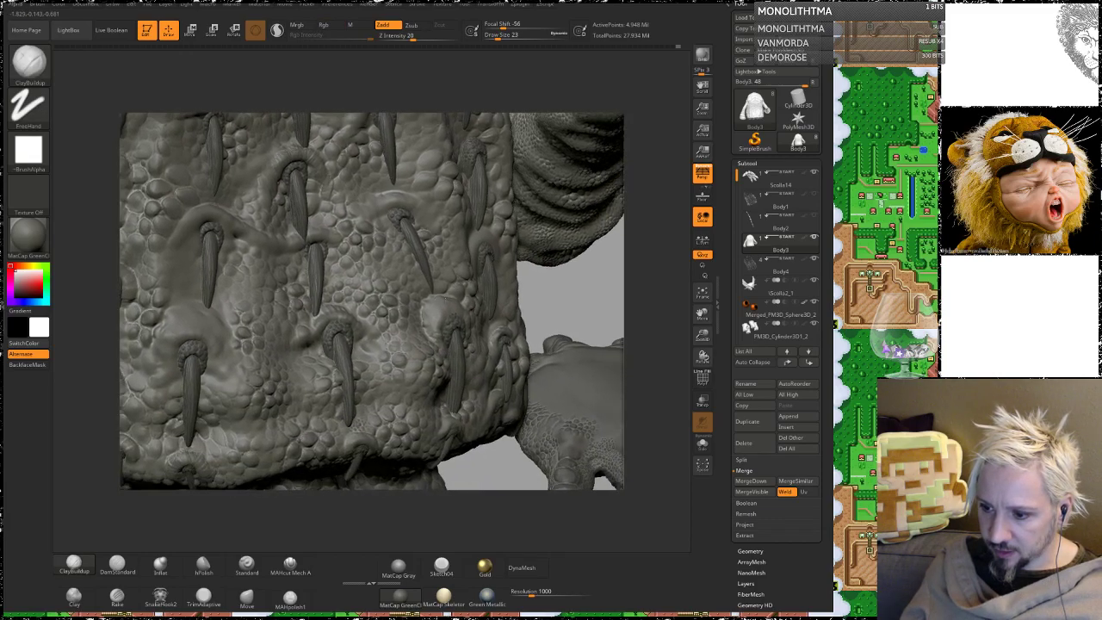
mouse_move(586, 362)
left_mouse_down()
mouse_move(504, 298)
mouse_move(560, 278)
mouse_move(557, 288)
mouse_move(464, 294)
left_mouse_up()
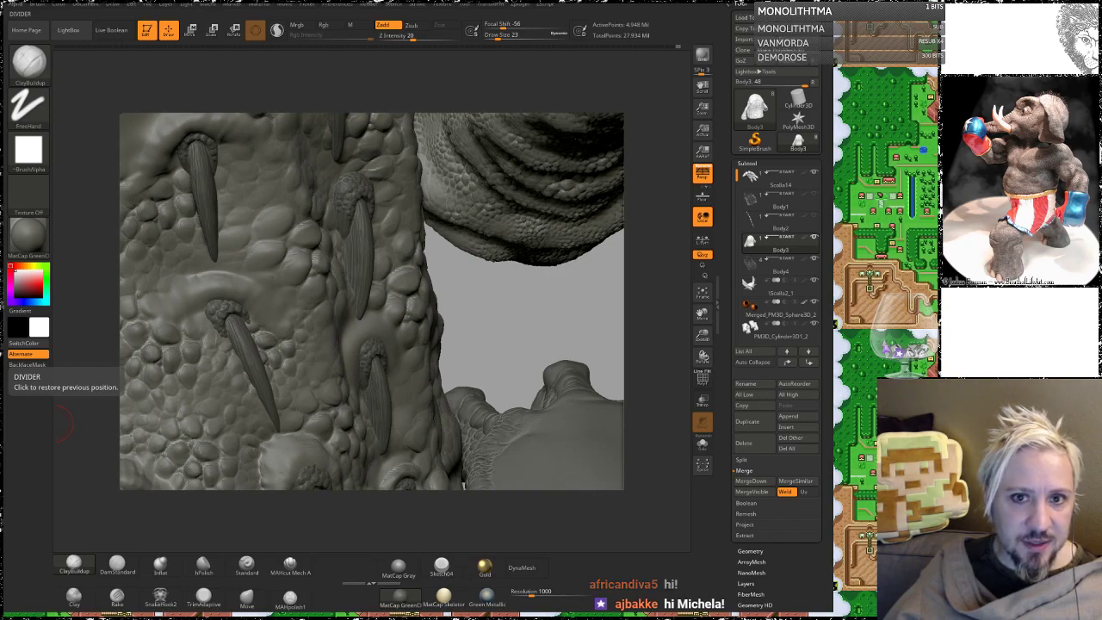
Step: Switch to the browser with the Twitch stream page and read the latest viewer messages in the chat
left_click_drag(0, 0, 372, 28)
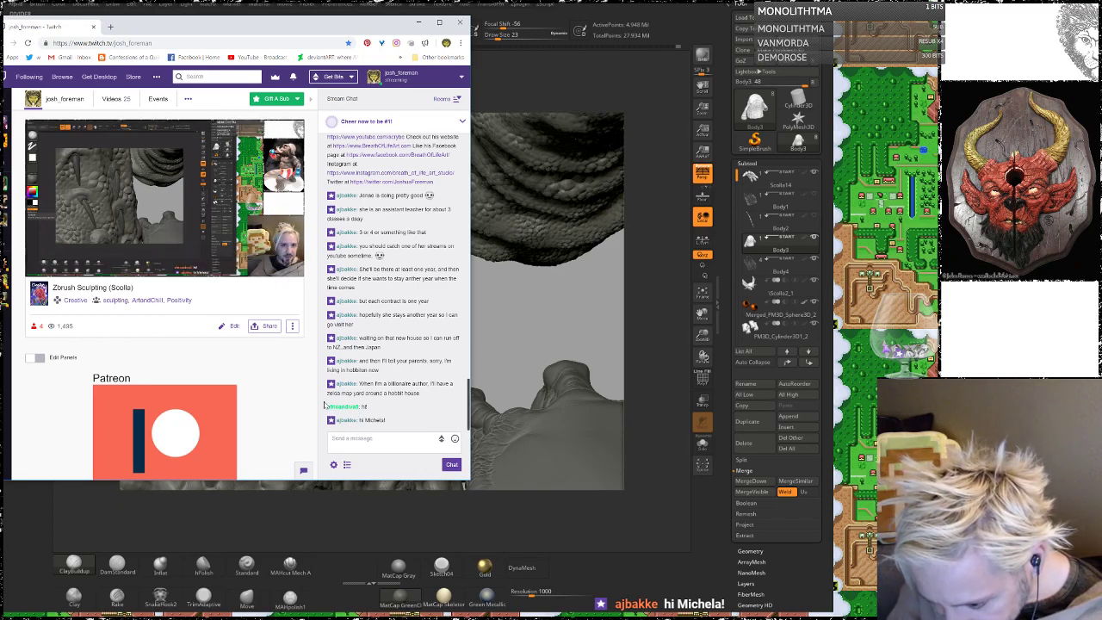
left_click_drag(327, 406, 366, 407)
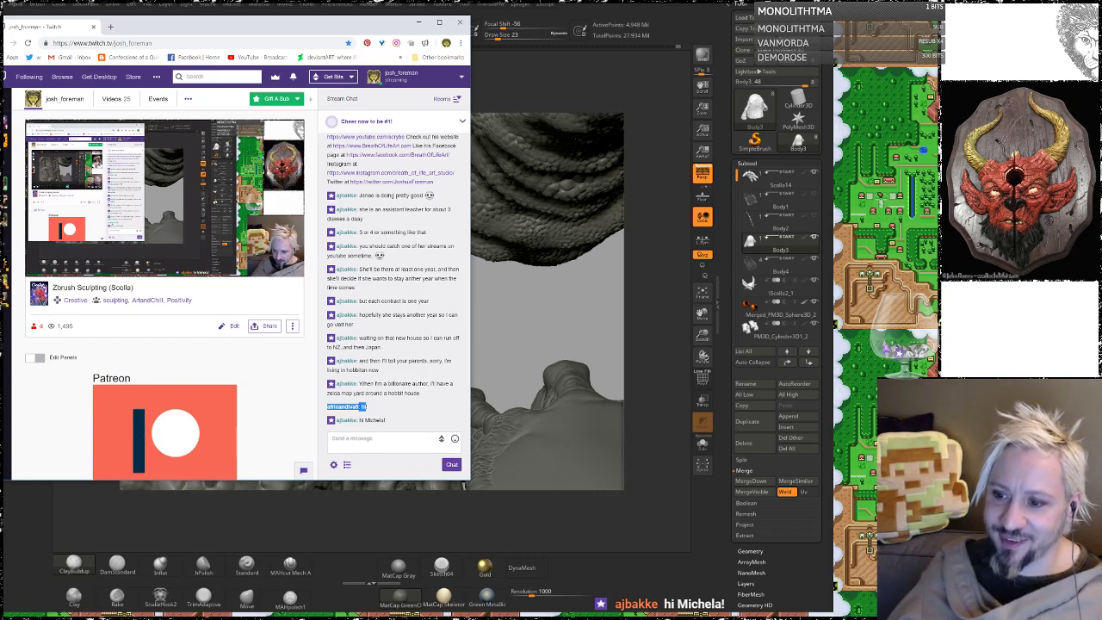
left_click_drag(355, 19, 0, 20)
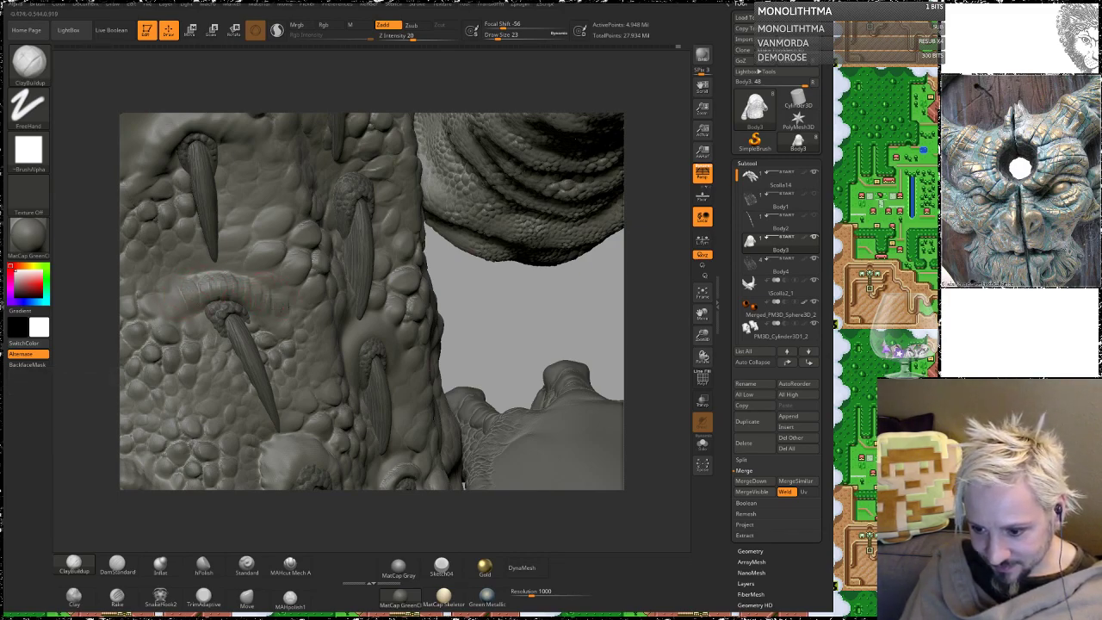
Step: Thicken the fold above the slanted spine on the lower back and smooth out its brush marks
key("shift")
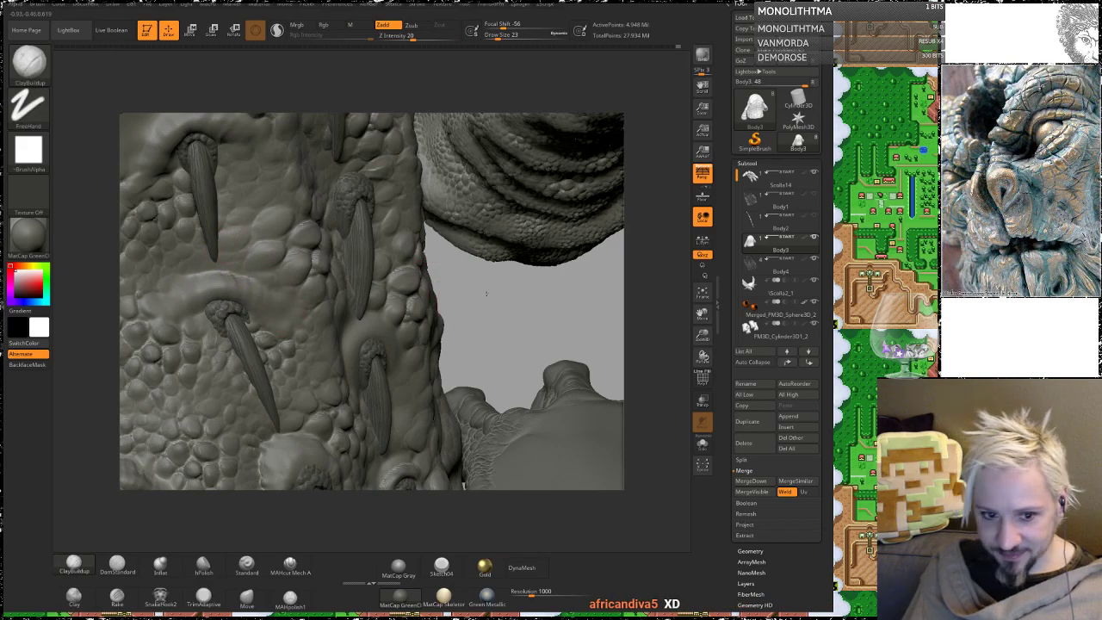
left_click_drag(487, 293, 454, 202)
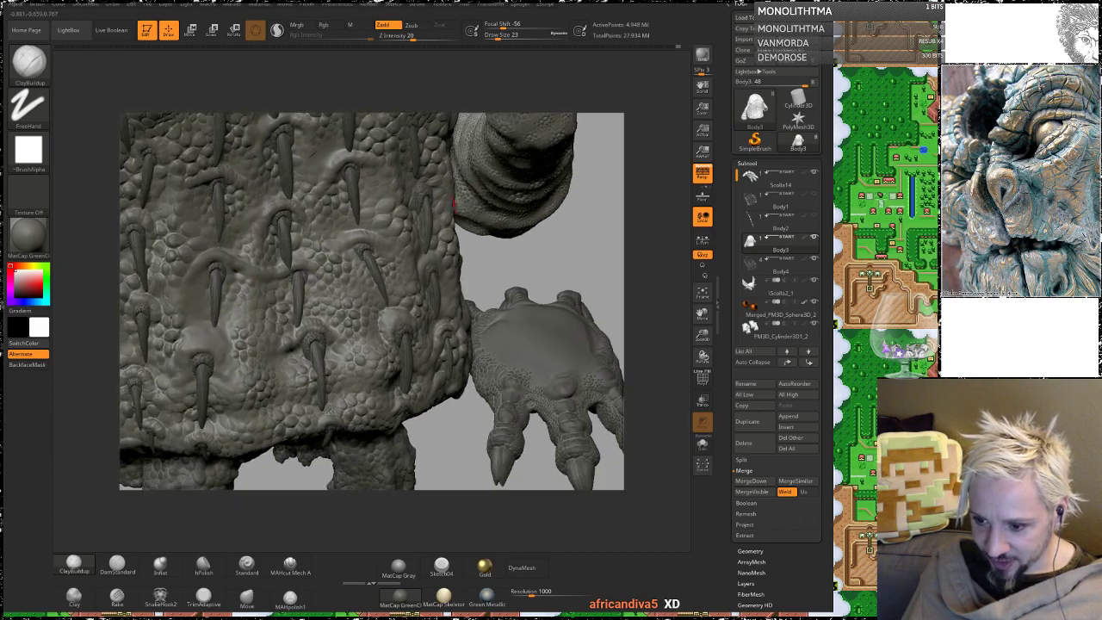
Step: Turn transparency on and build up a skin fold above a small spine on the body's lower side, beside the arm
left_click_drag(486, 267, 174, 336)
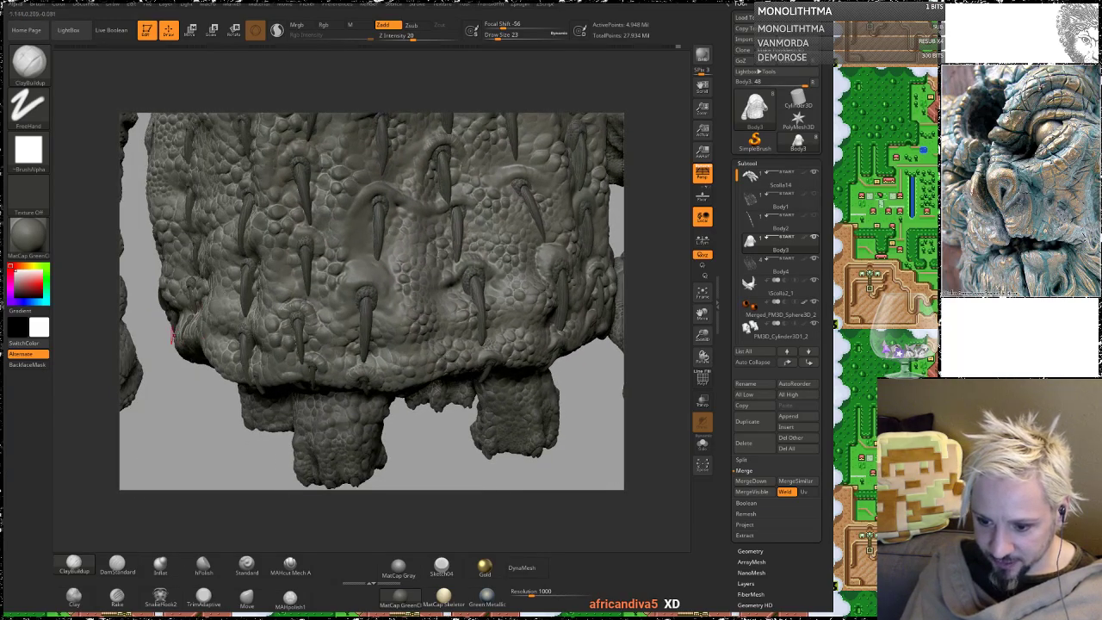
left_click_drag(193, 412, 330, 263)
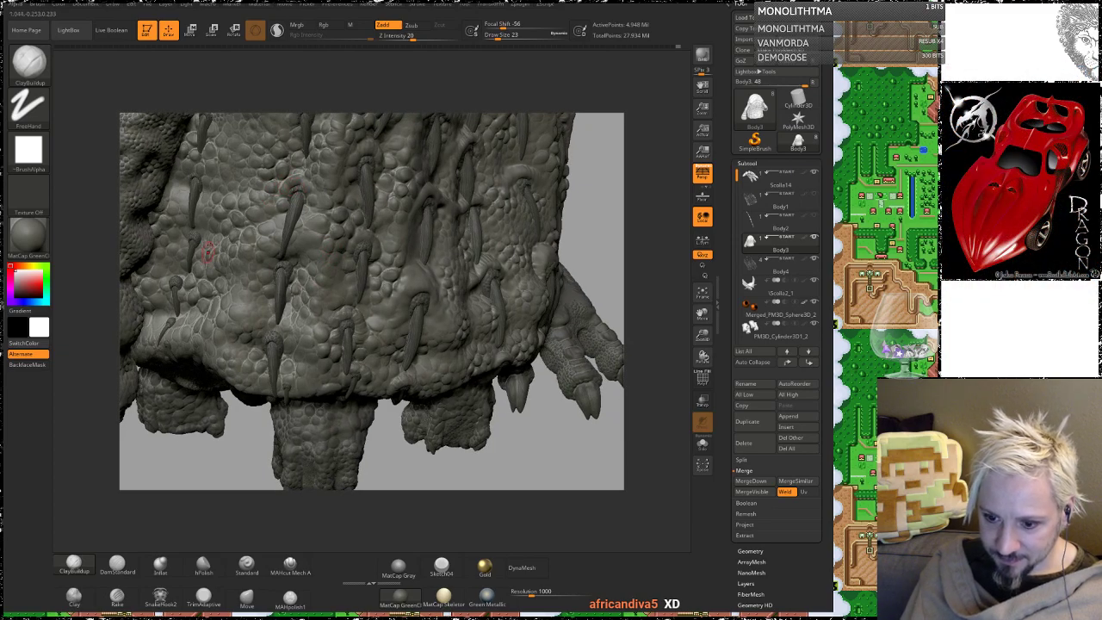
mouse_move(215, 441)
left_mouse_down("alt")
mouse_move(224, 404)
mouse_move(231, 448)
mouse_move(228, 310)
left_mouse_up("alt")
left_click_drag(98, 285, 667, 387)
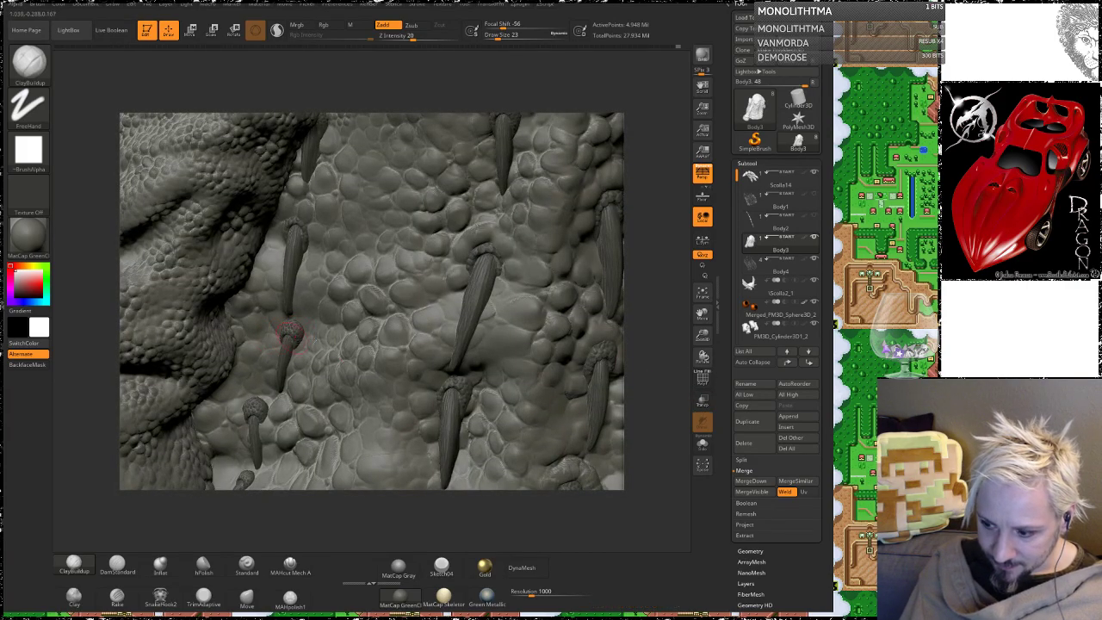
left_click(702, 400)
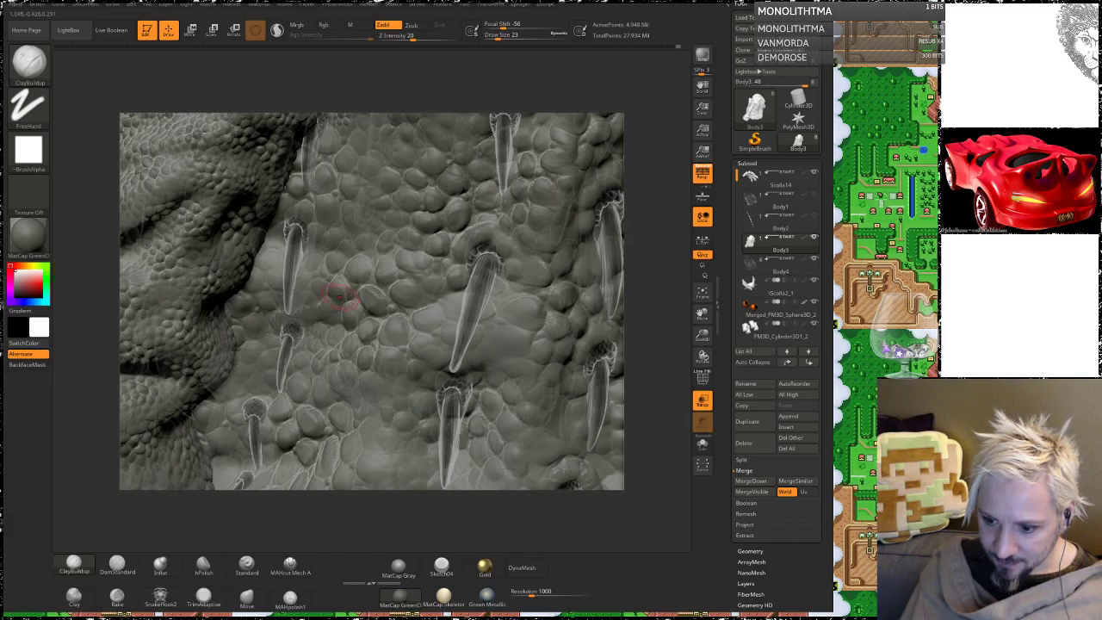
left_click_drag(290, 325, 330, 305)
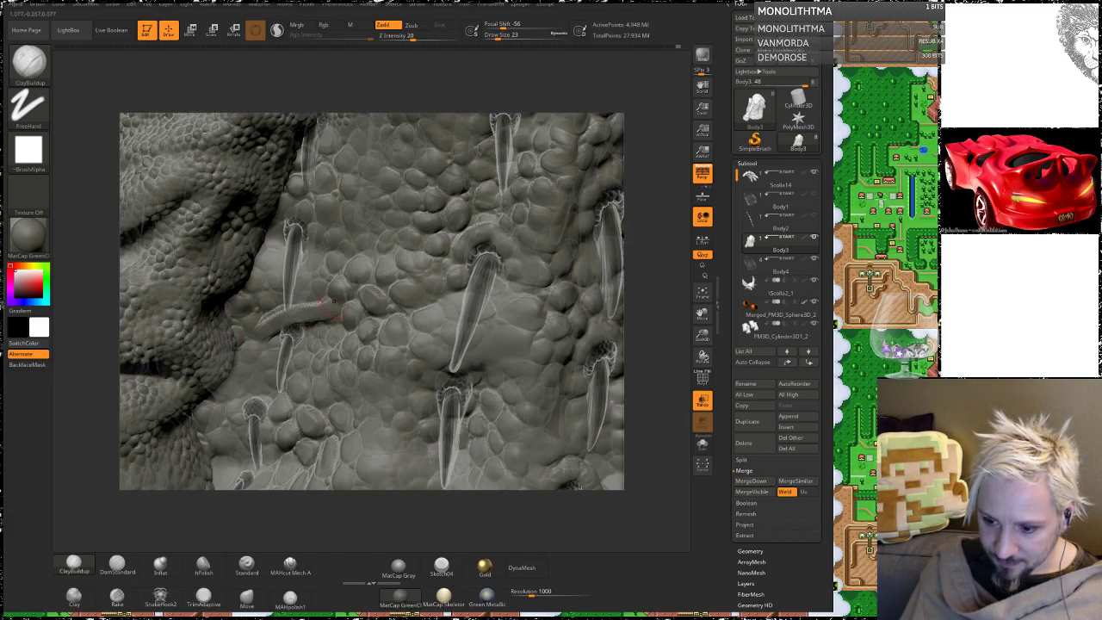
Step: Extend the diagonal fold over the small spine beside the arm and sculpt a smoothed arched fold around the spine above it
key("shift")
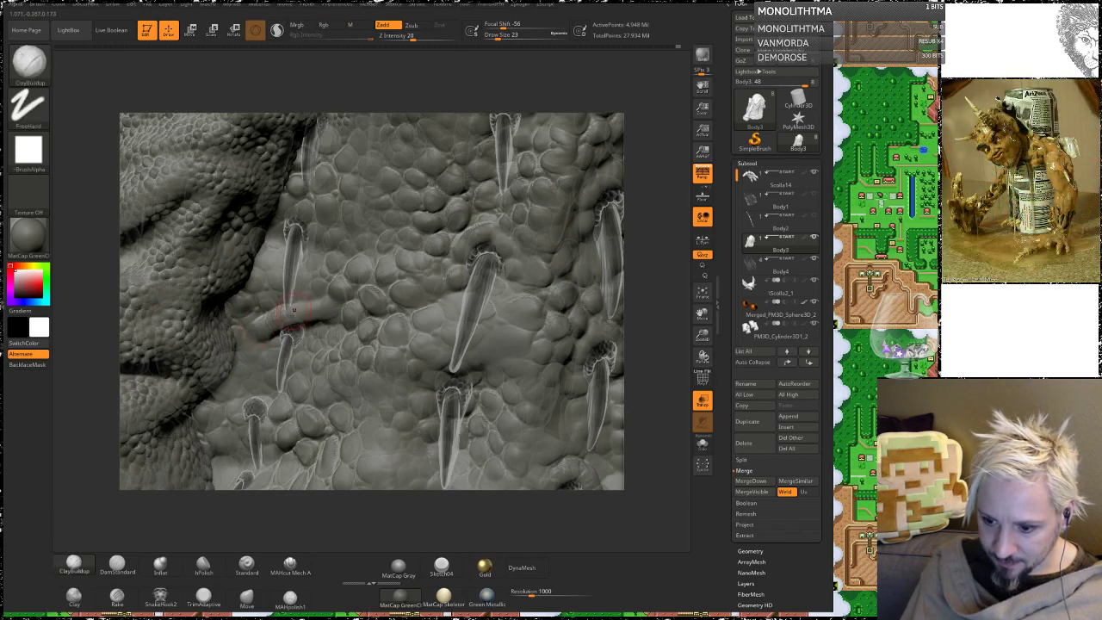
left_click_drag(293, 312, 359, 303)
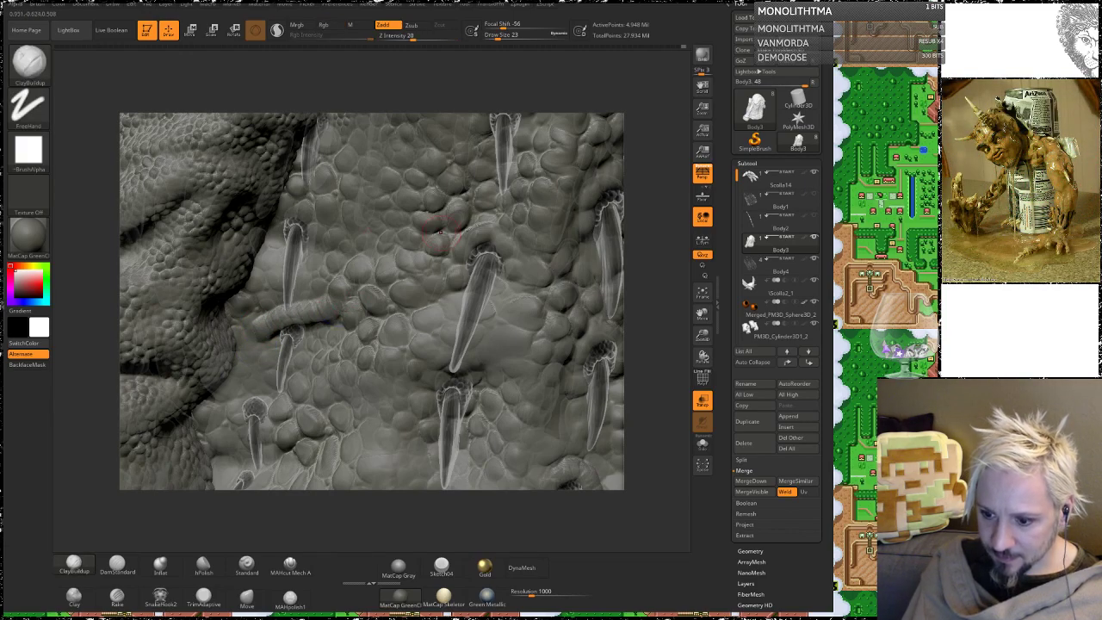
mouse_move(644, 172)
left_mouse_down()
mouse_move(631, 231)
mouse_move(623, 220)
left_mouse_up()
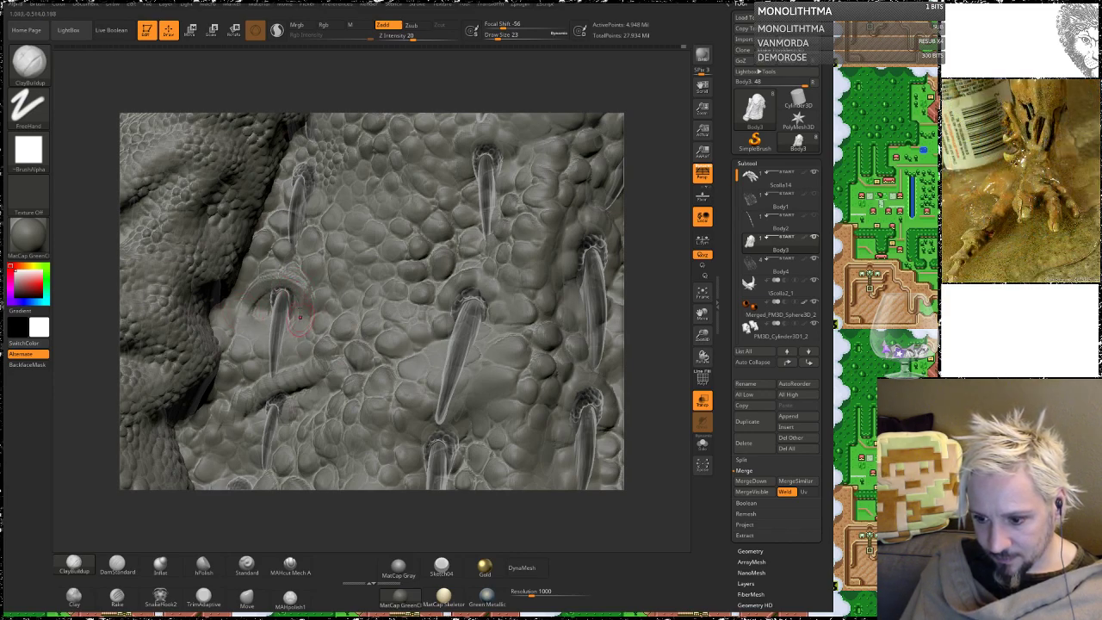
key("shift")
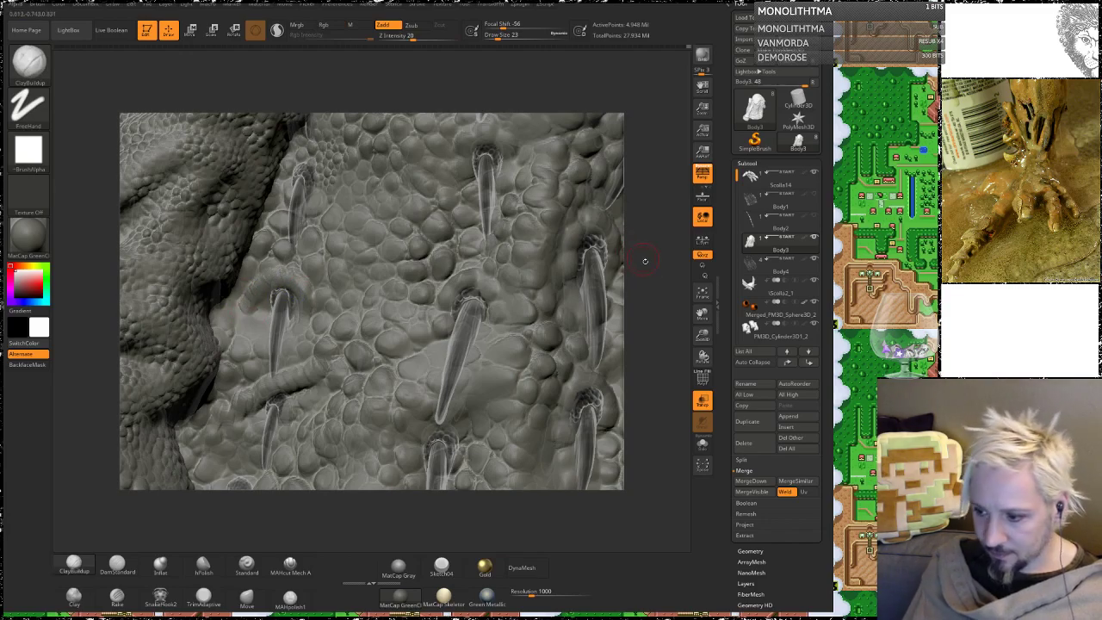
left_click_drag(644, 261, 636, 164, "alt")
Step: Hide the arm beside the sculpted side of the body so the flank is unobstructed
mouse_move(181, 258)
left_mouse_down()
mouse_move(140, 257)
mouse_move(159, 267)
mouse_move(220, 366)
left_mouse_up()
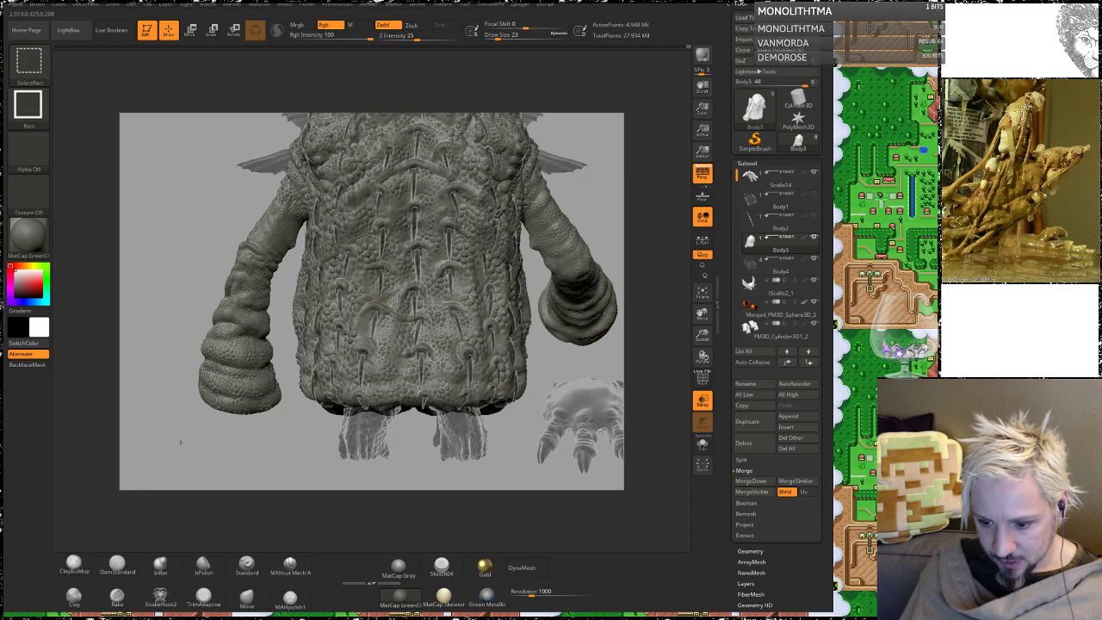
mouse_move(177, 444)
left_mouse_down("ctrl+shift")
mouse_move(301, 312)
mouse_move(288, 197)
left_mouse_up("ctrl+shift")
left_click_drag(272, 262, 297, 211, "ctrl+alt+shift")
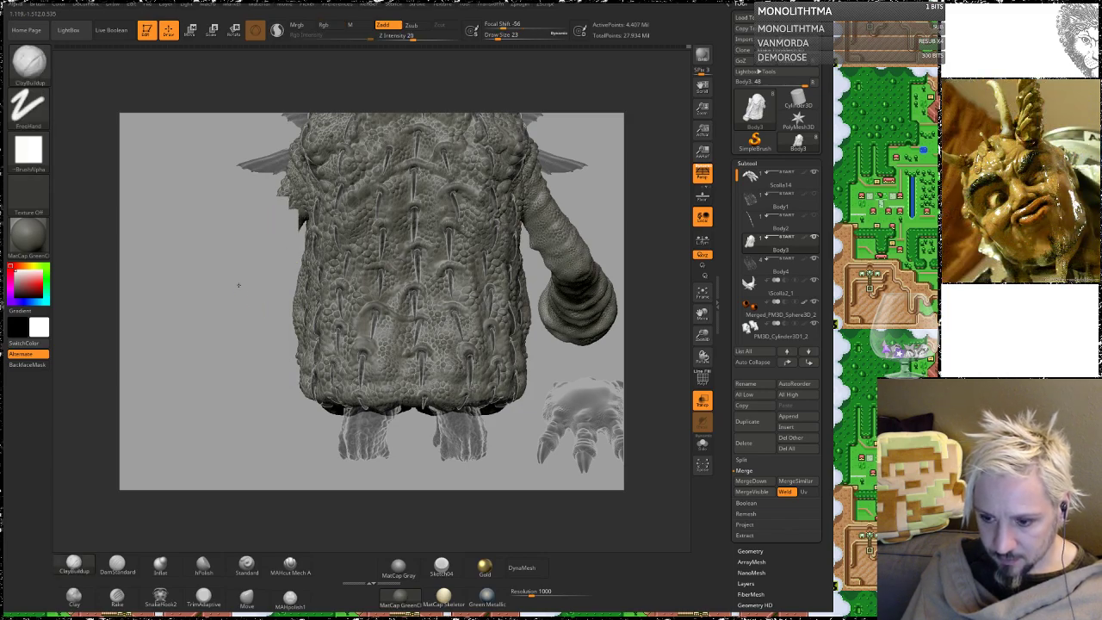
Step: Build a long curved fold over the root of the spine below the slanted one on the lower back and smooth it
left_click_drag(238, 285, 383, 246)
left_click_drag(489, 298, 528, 444, "alt")
left_click_drag(578, 282, 512, 277)
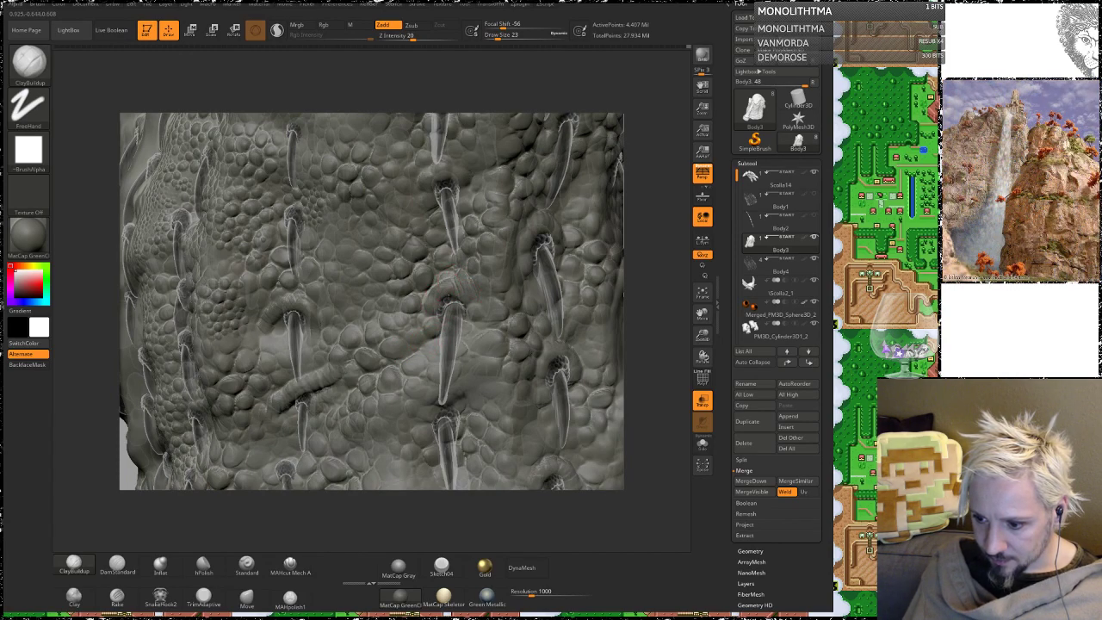
key("shift")
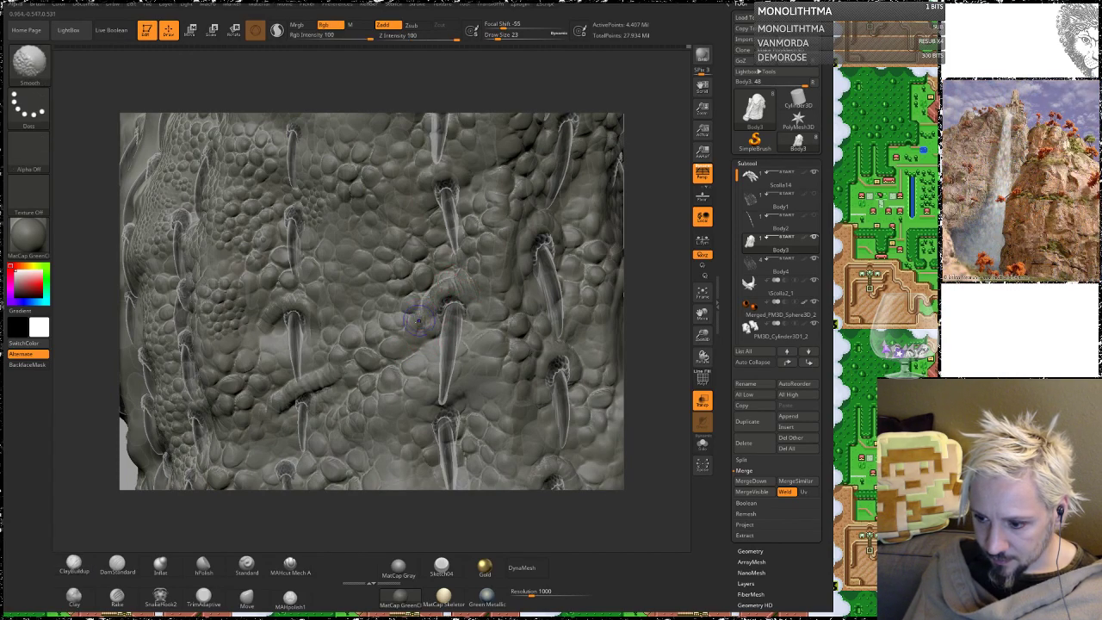
left_click_drag(658, 284, 654, 179)
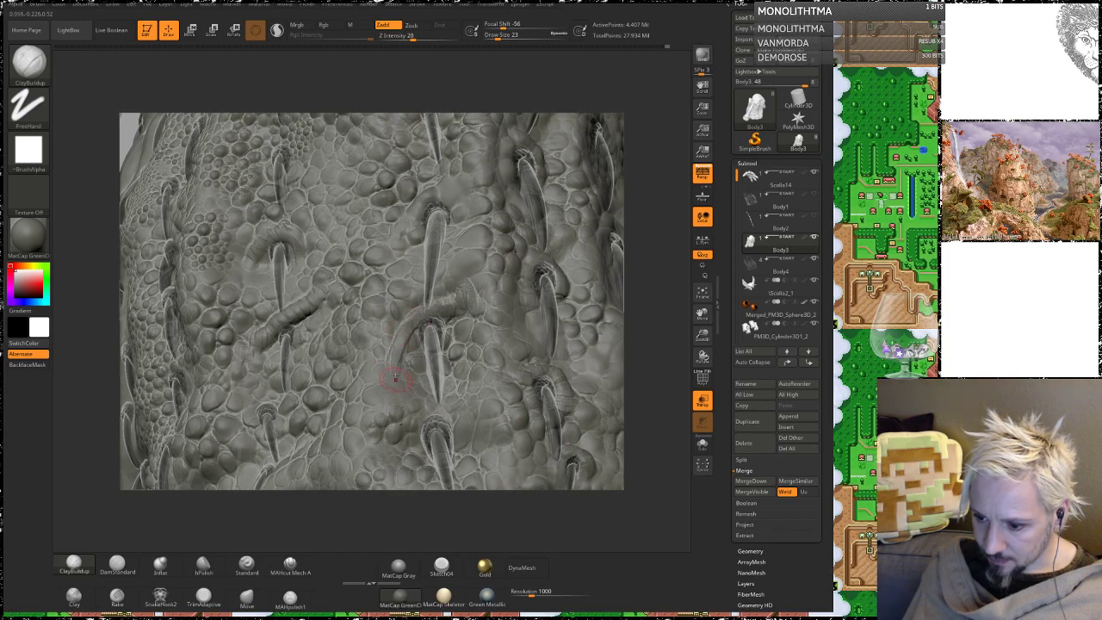
mouse_move(419, 326)
left_mouse_down()
mouse_move(471, 290)
mouse_move(419, 326)
mouse_move(464, 281)
mouse_move(406, 325)
left_mouse_up()
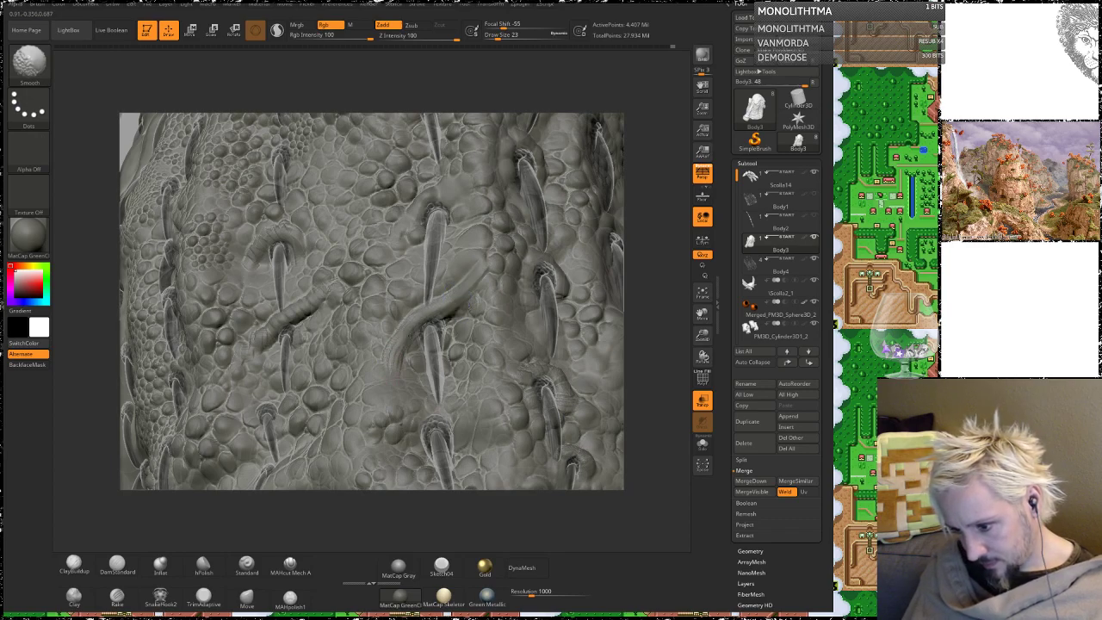
Step: Refine and smooth the diagonal fold on the side, and add a fold above the small spine below it
left_click_drag(638, 234, 680, 231)
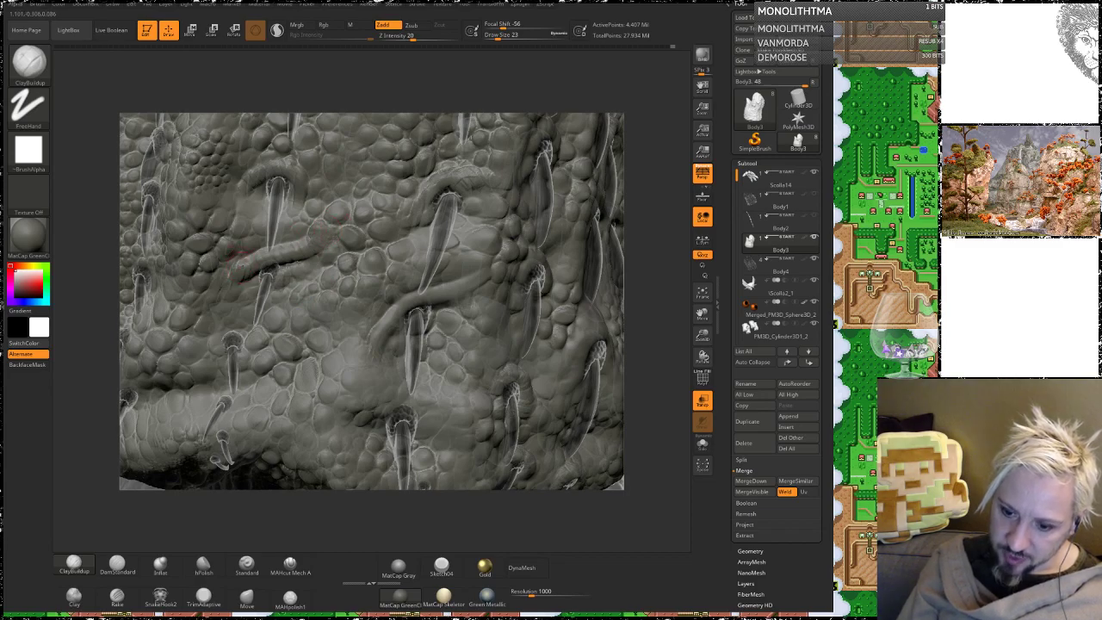
key("shift")
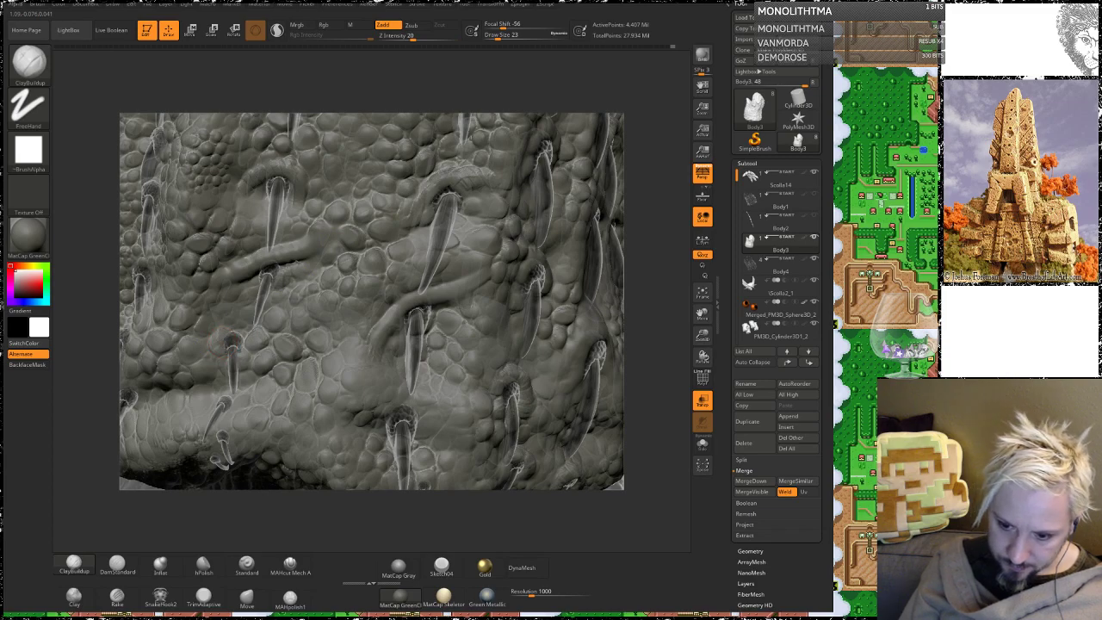
mouse_move(230, 334)
left_mouse_down()
mouse_move(242, 334)
mouse_move(218, 341)
mouse_move(287, 326)
left_mouse_up()
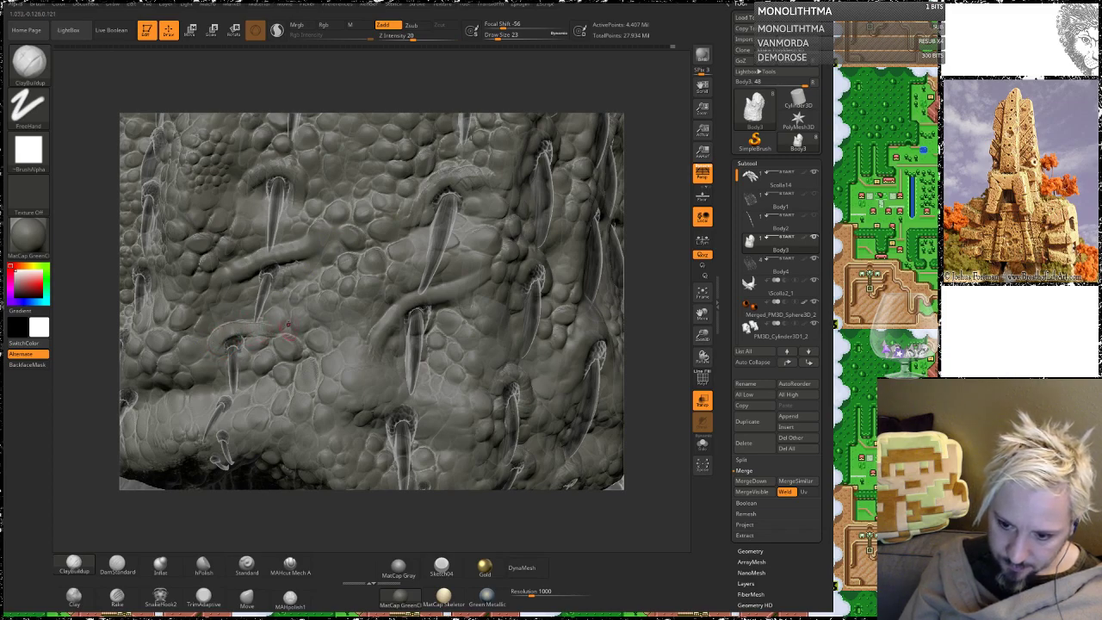
mouse_move(218, 335)
left_mouse_down()
mouse_move(248, 325)
mouse_move(233, 327)
left_mouse_up()
Step: Sculpt and smooth folds over the next small spines along the body's lower edge, including a curled one near the flank's fine scales
right_click_drag(165, 368, 257, 298, "alt")
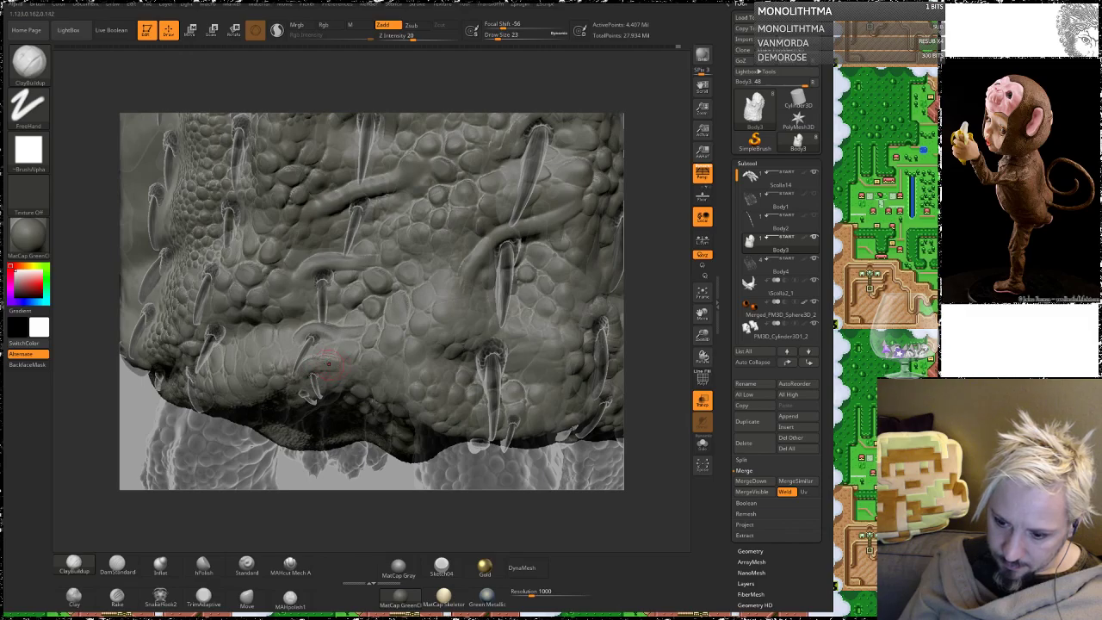
key("shift")
left_click_drag(81, 382, 122, 313, "alt")
right_click_drag(172, 328, 245, 275)
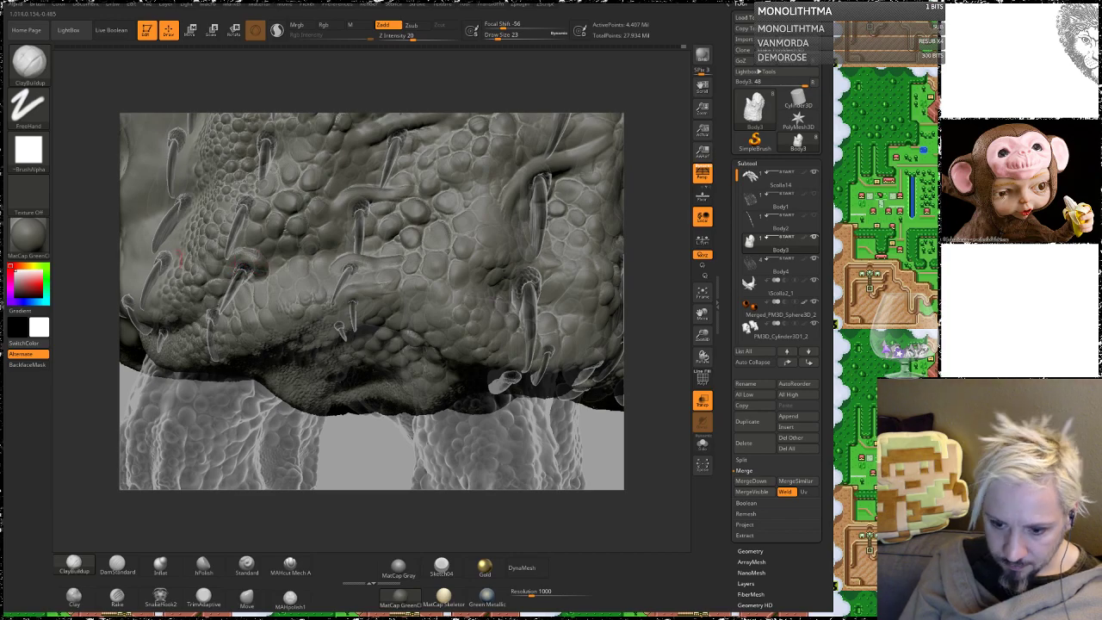
Step: Add a second fold directly below the previous one, over the neighboring small spine at the lower edge, and smooth it
right_click_drag(413, 305, 263, 259)
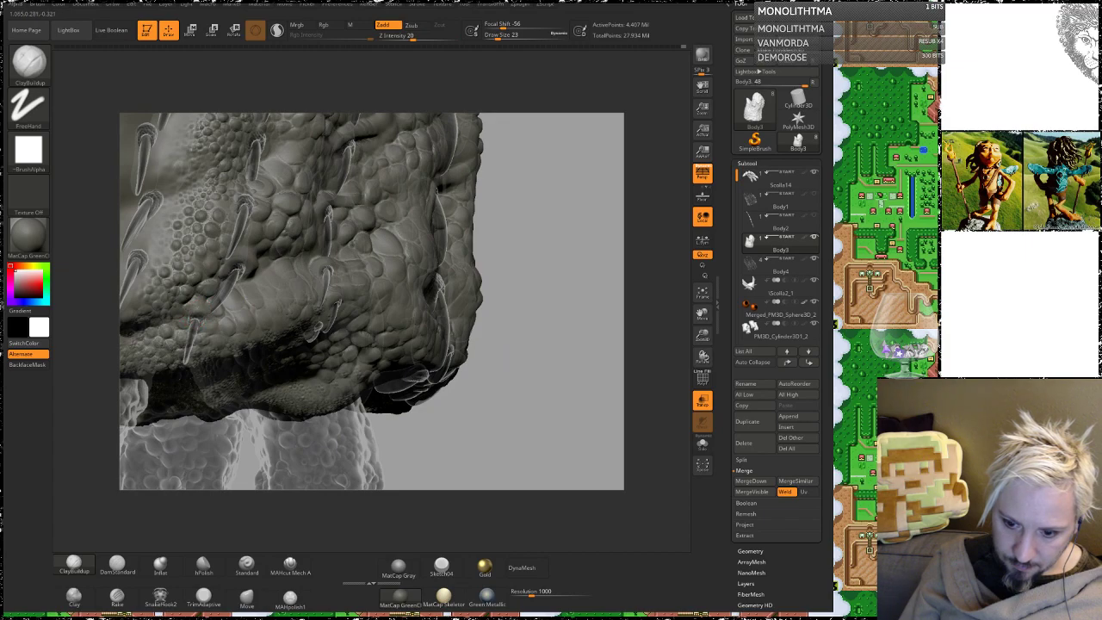
mouse_move(528, 236)
left_mouse_down()
mouse_move(413, 249)
mouse_move(431, 267)
left_mouse_up()
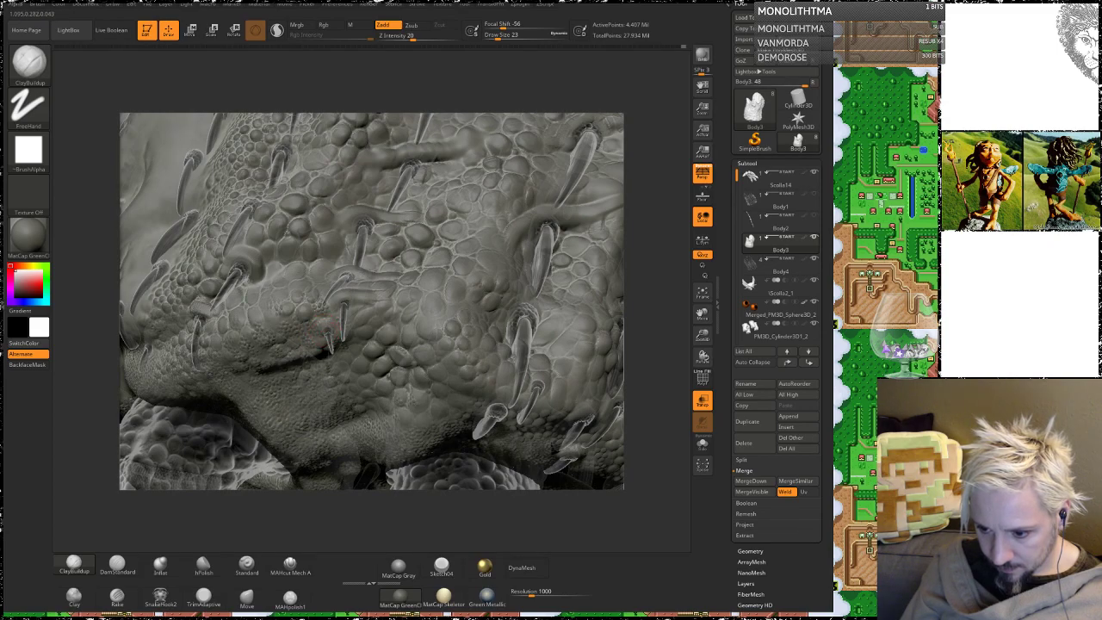
key("shift")
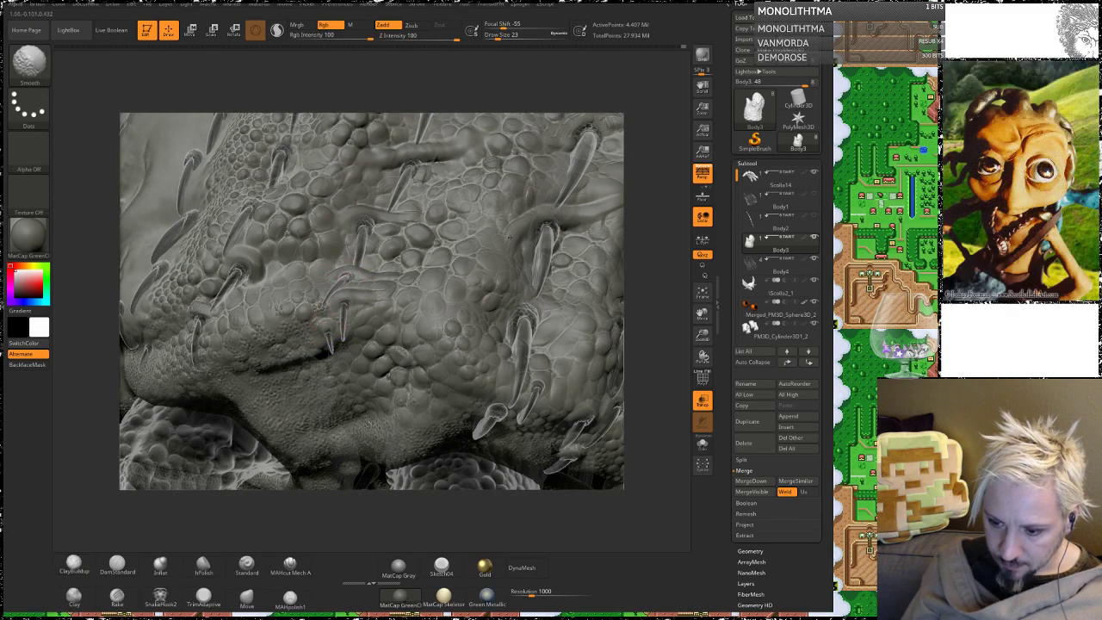
mouse_move(637, 258)
left_mouse_down("alt")
mouse_move(650, 239)
mouse_move(646, 306)
left_mouse_up("alt")
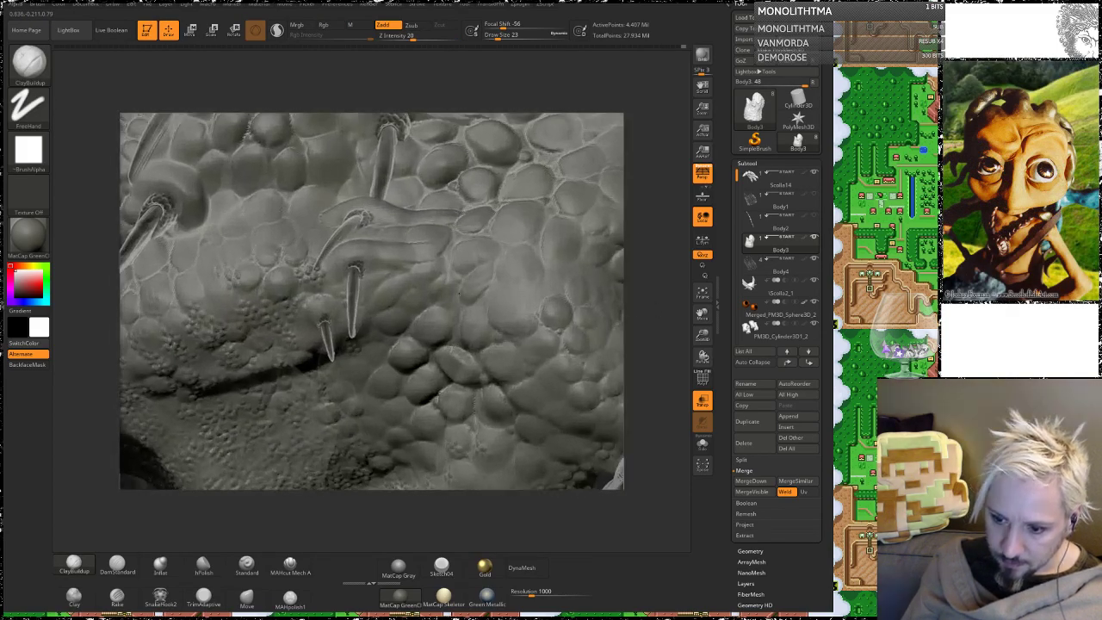
right_click_drag(457, 292, 363, 271)
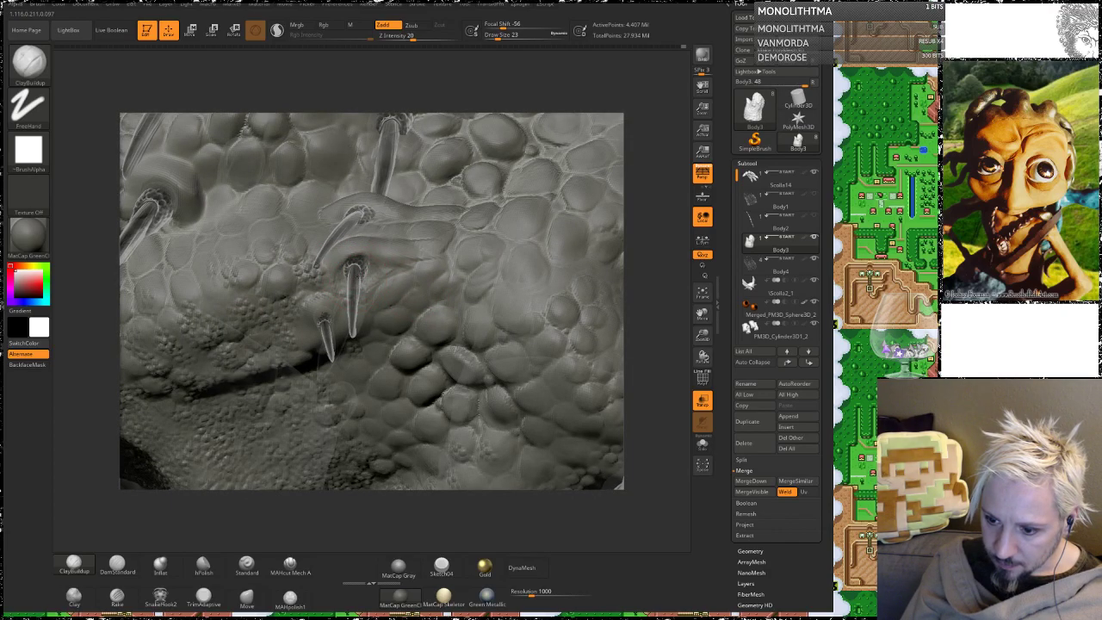
Step: Form a small fold around the tiny spine at the lower edge of Body3 and smooth the bumpy scales beside it
left_click(362, 254, "alt")
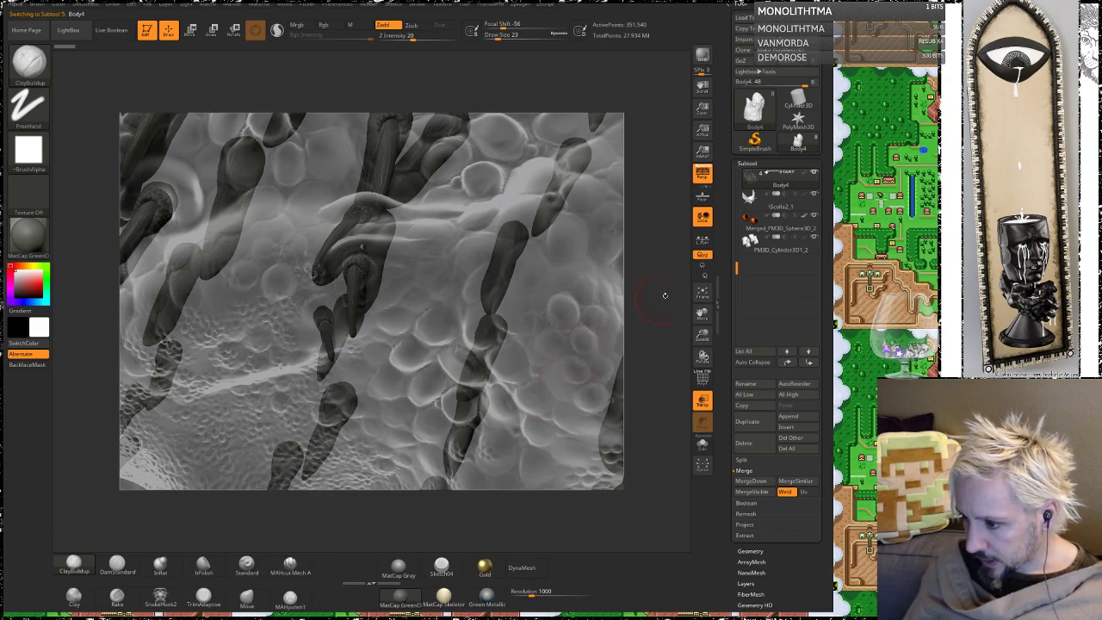
left_click(434, 305, "alt")
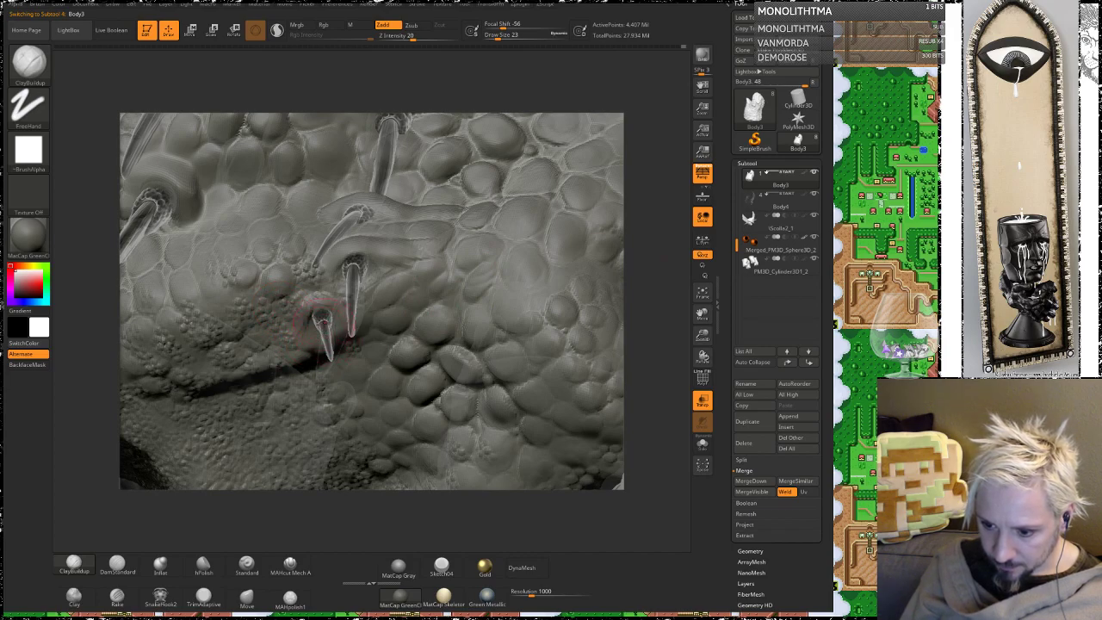
key("shift")
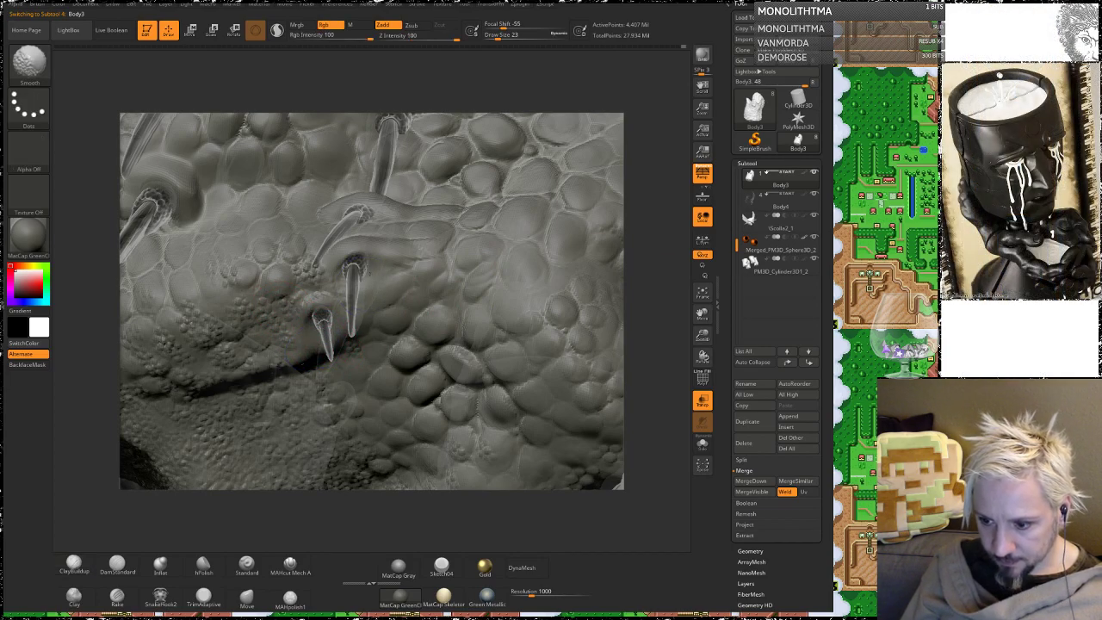
mouse_move(318, 297)
left_mouse_down("shift")
mouse_move(283, 260)
mouse_move(234, 276)
left_mouse_up("shift")
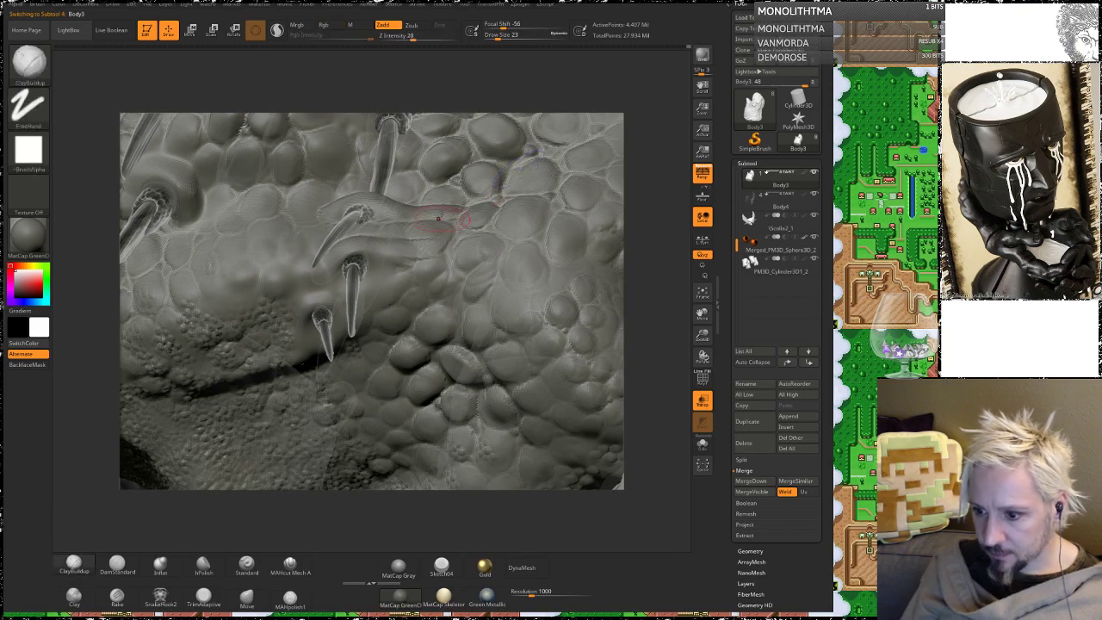
Step: Shape the curled fold around the spine where the flank's fine scales begin and smooth it into the skin
mouse_move(658, 178)
left_mouse_down()
mouse_move(647, 242)
mouse_move(550, 236)
mouse_move(585, 248)
mouse_move(536, 327)
mouse_move(551, 300)
mouse_move(507, 332)
mouse_move(587, 278)
mouse_move(540, 317)
mouse_move(545, 344)
mouse_move(561, 334)
left_mouse_up()
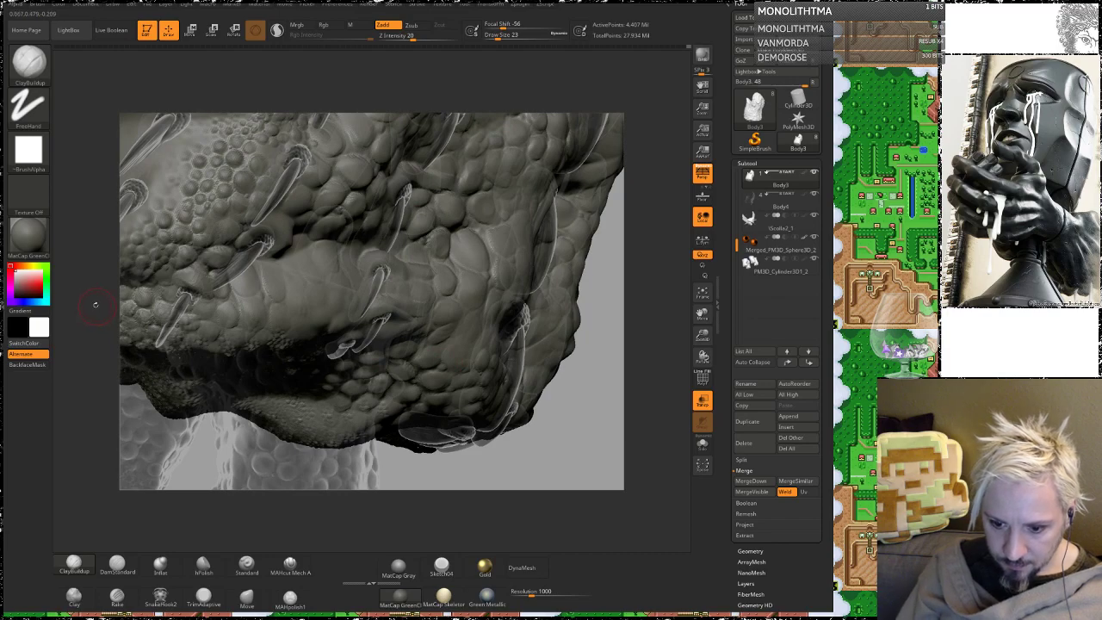
left_click_drag(97, 305, 142, 323)
left_click_drag(149, 265, 480, 280)
left_click_drag(648, 238, 398, 327)
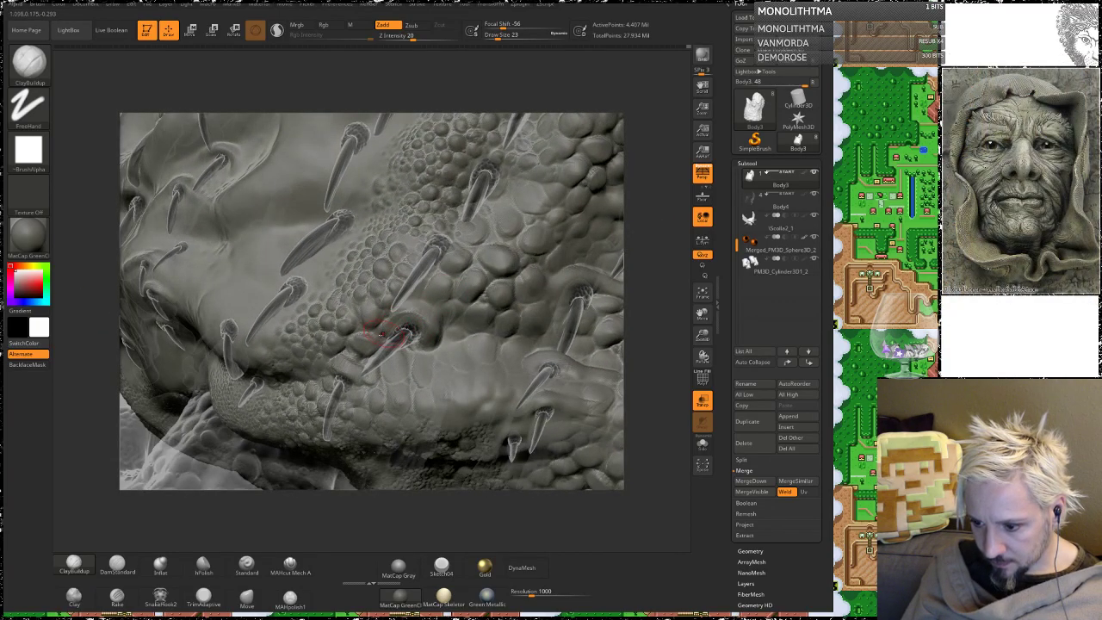
key("shift")
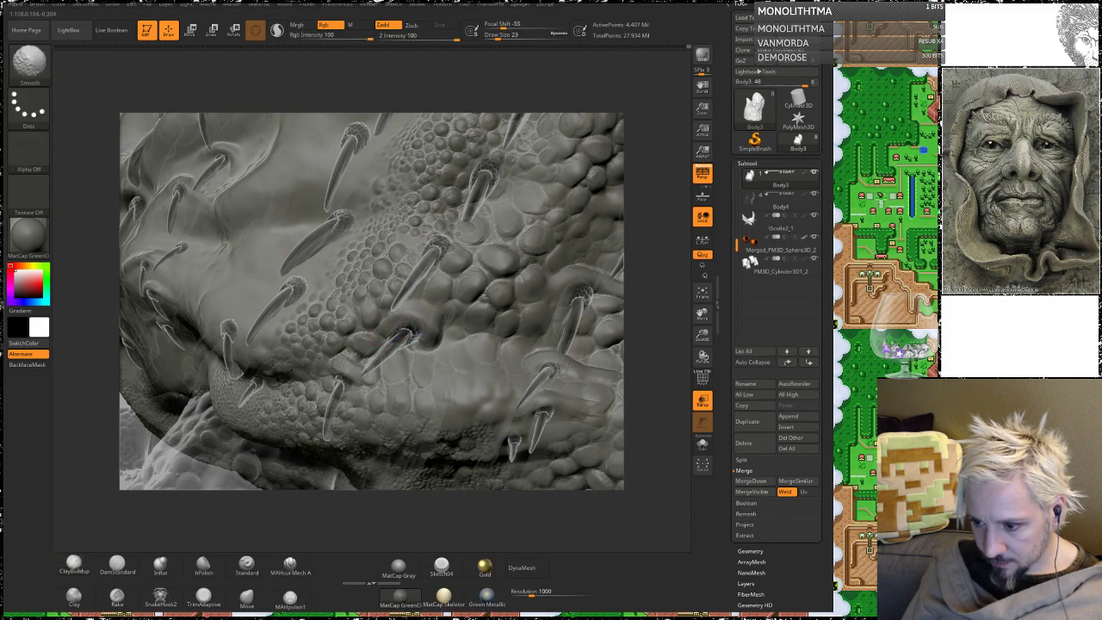
key("shift")
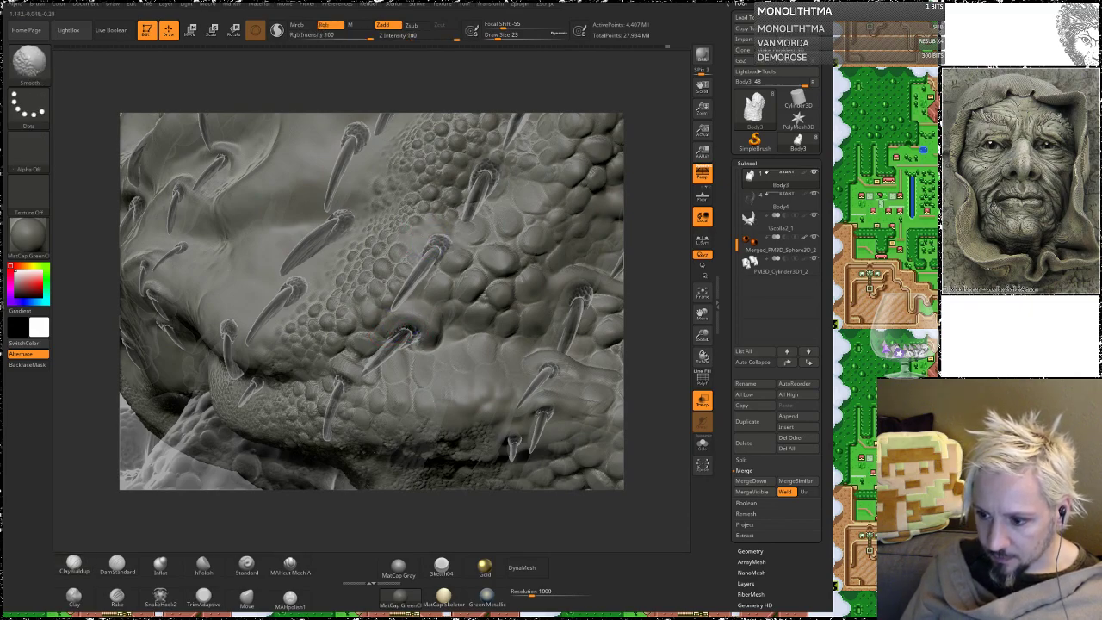
Step: Build an arched fold around the root of the spine above the curled fold, smooth it and save the work
left_click_drag(646, 190, 635, 288)
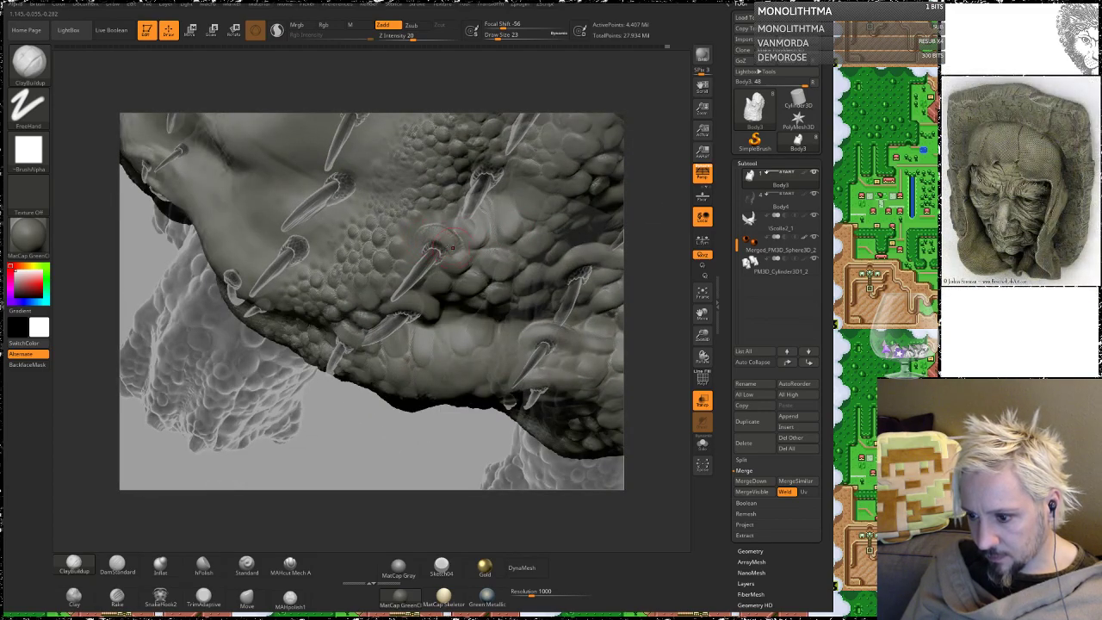
key("shift")
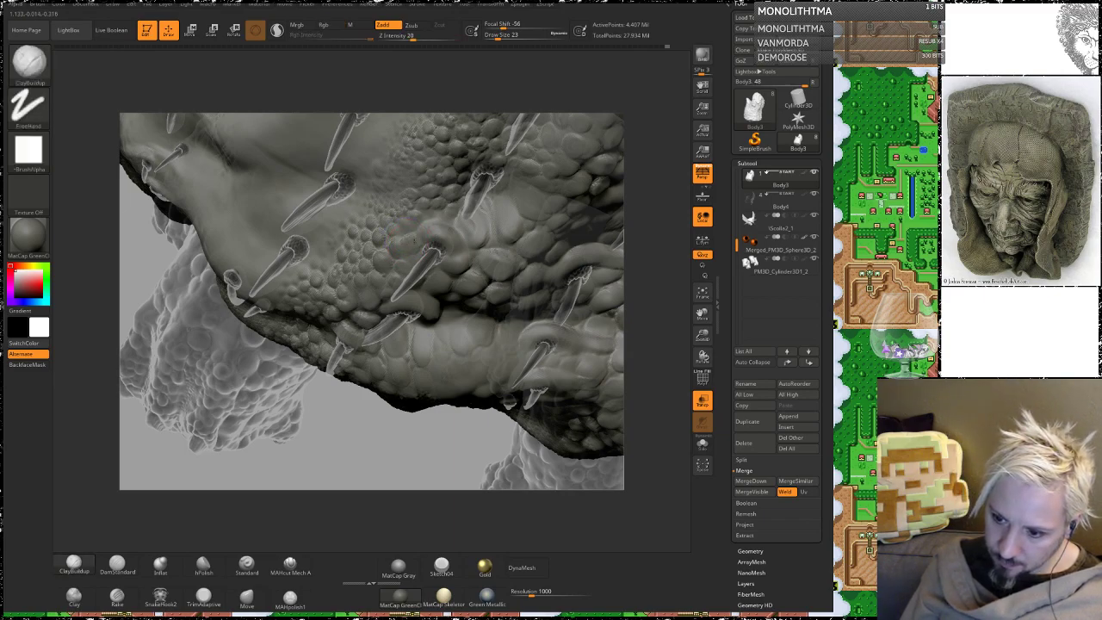
key("ctrl+s")
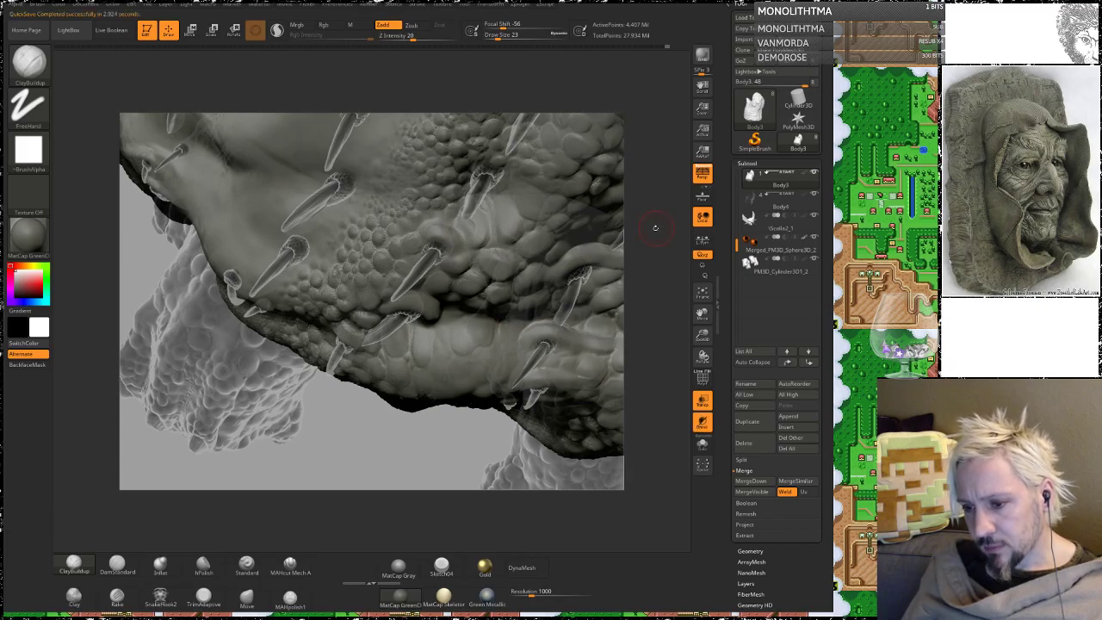
left_click_drag(660, 216, 443, 234)
key("shift")
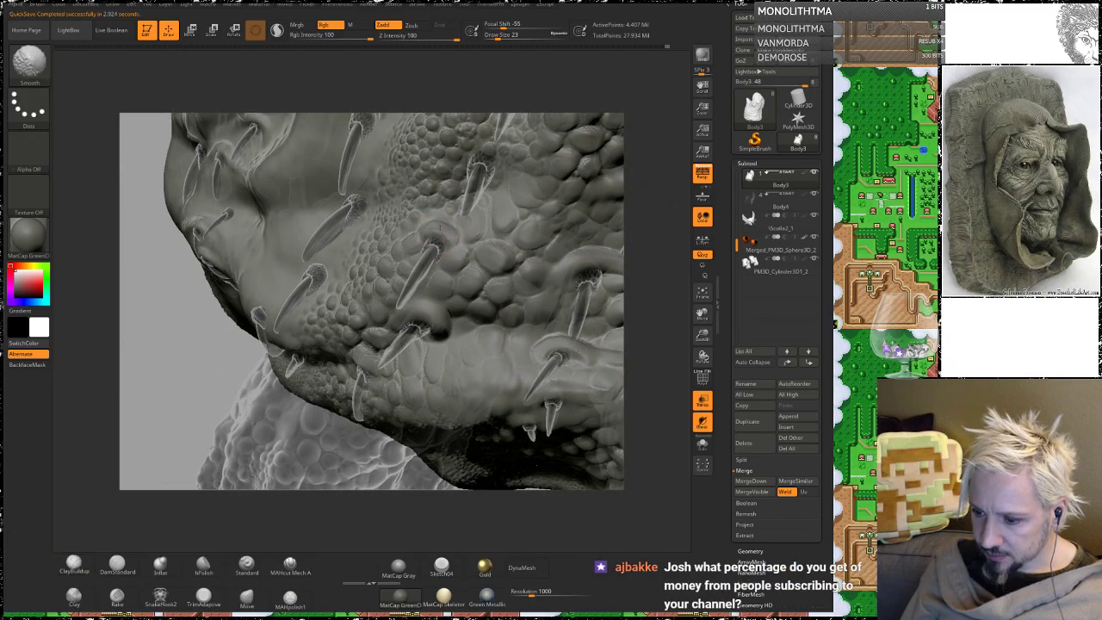
Step: Save the tool as Scolla14 in the Scolla folder, replacing the existing file
key("ctrl+s")
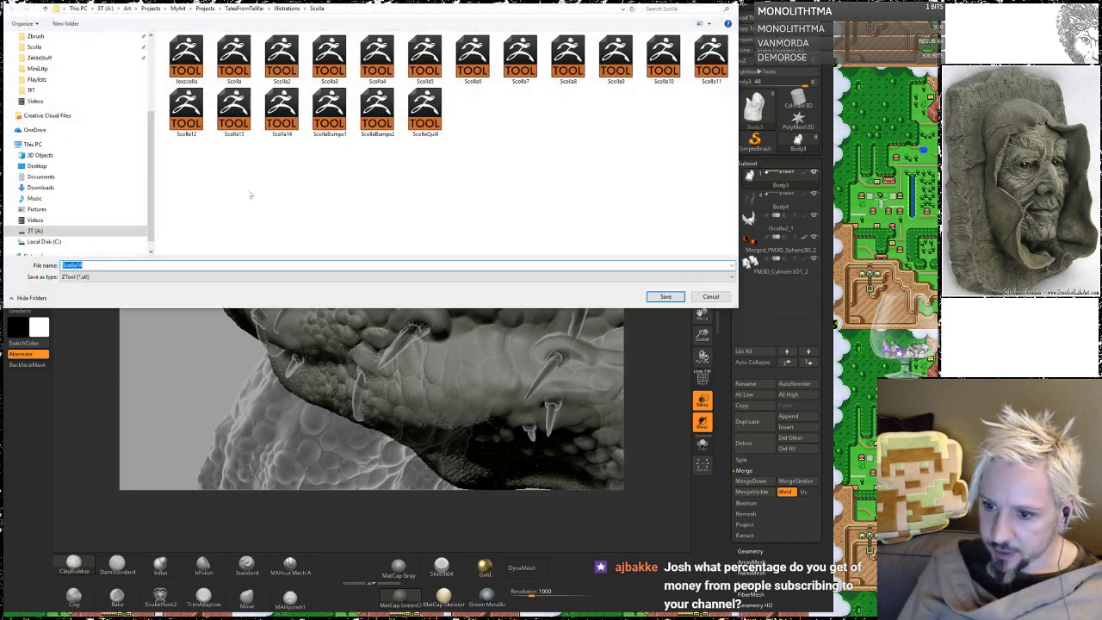
left_click(339, 134)
left_click(281, 112)
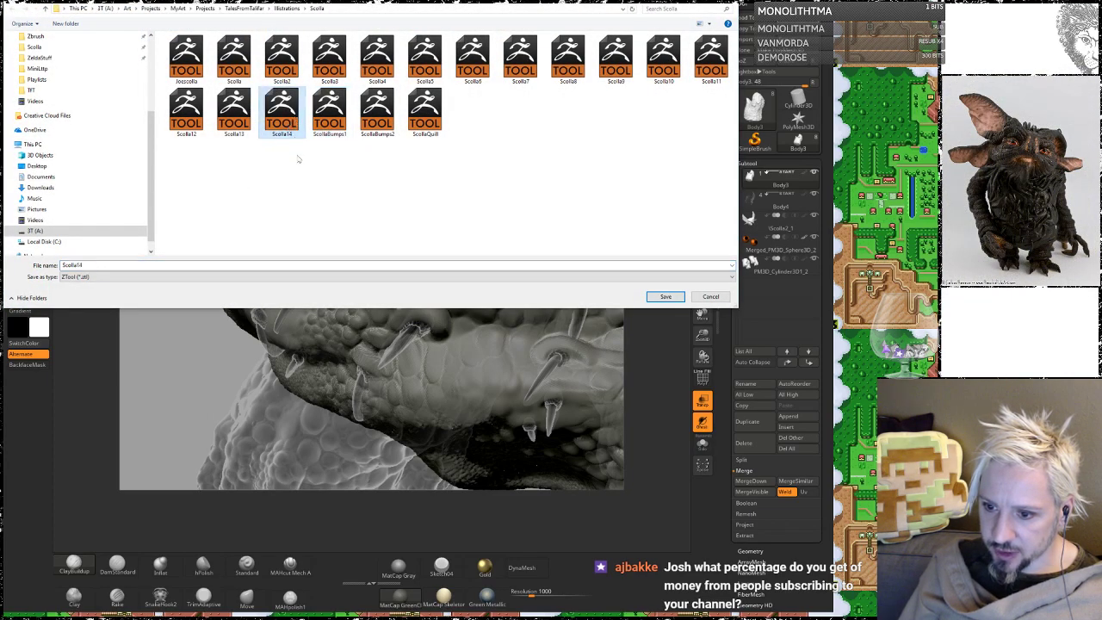
left_click(665, 296)
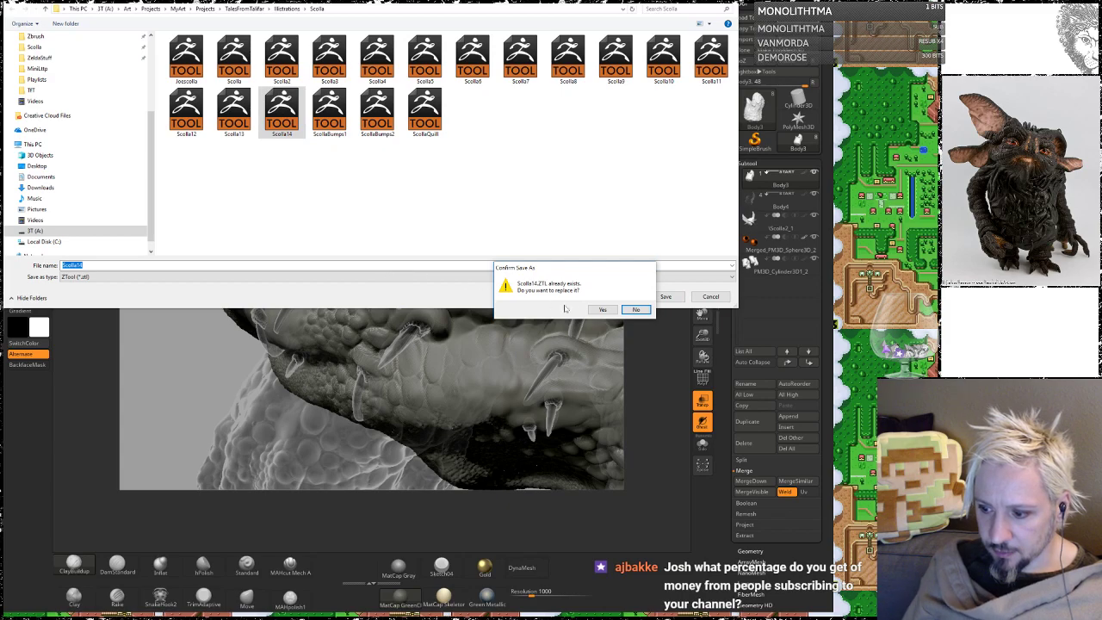
left_click(602, 310)
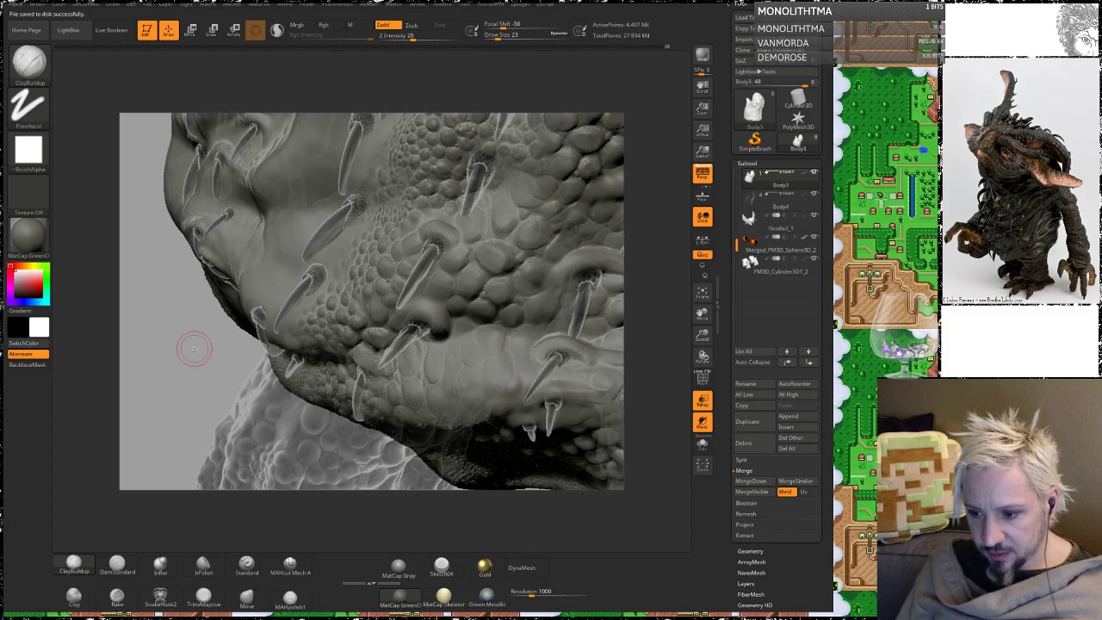
Step: Smooth the scales beside the curled fold, then build and smooth a fold over the next spine root up the scaly flank
left_click_drag(192, 350, 286, 345)
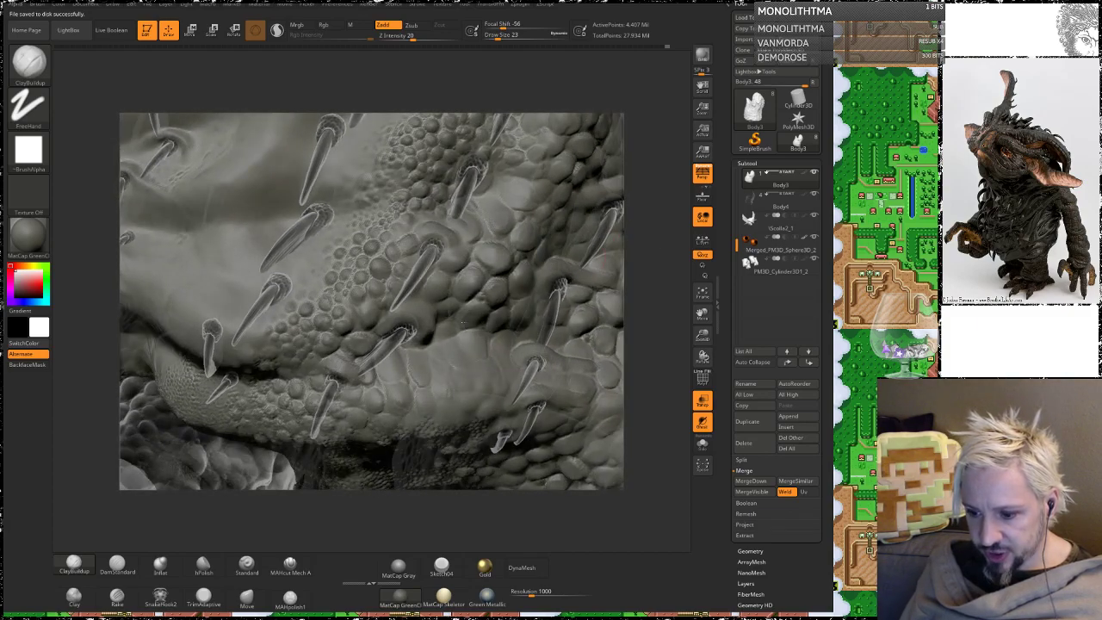
key("shift")
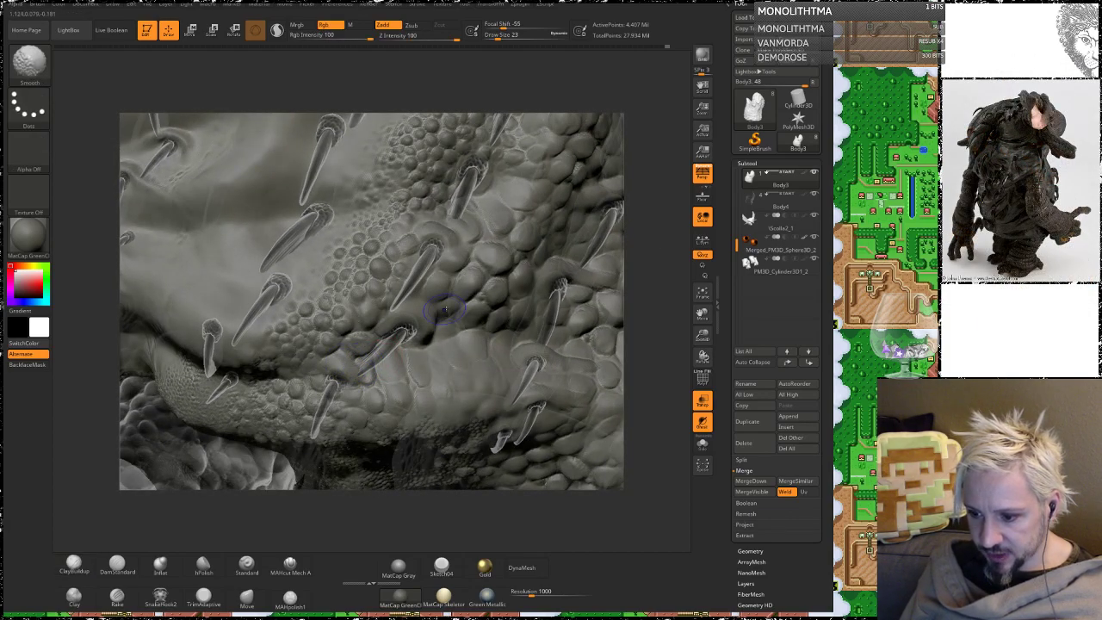
left_click_drag(659, 202, 651, 226)
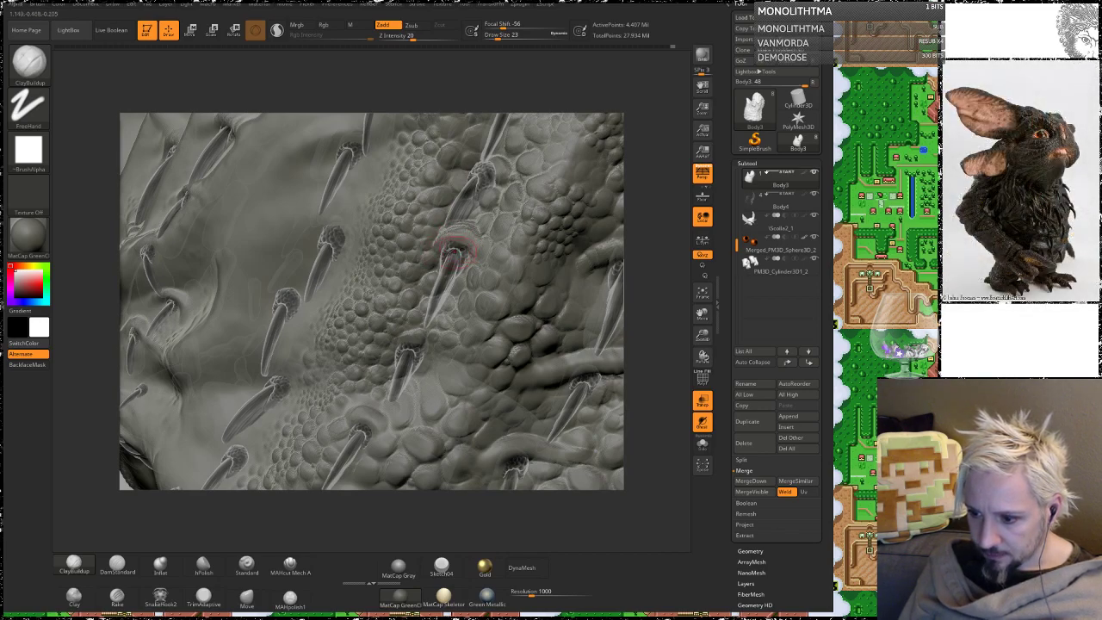
key("shift")
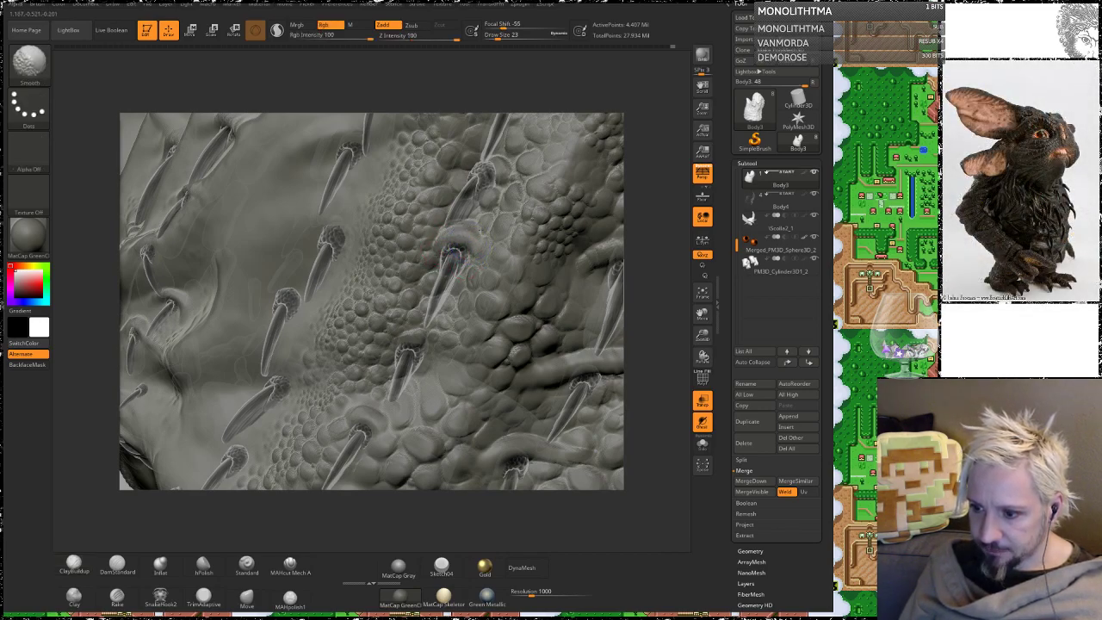
right_click_drag(509, 176, 518, 192, "ctrl")
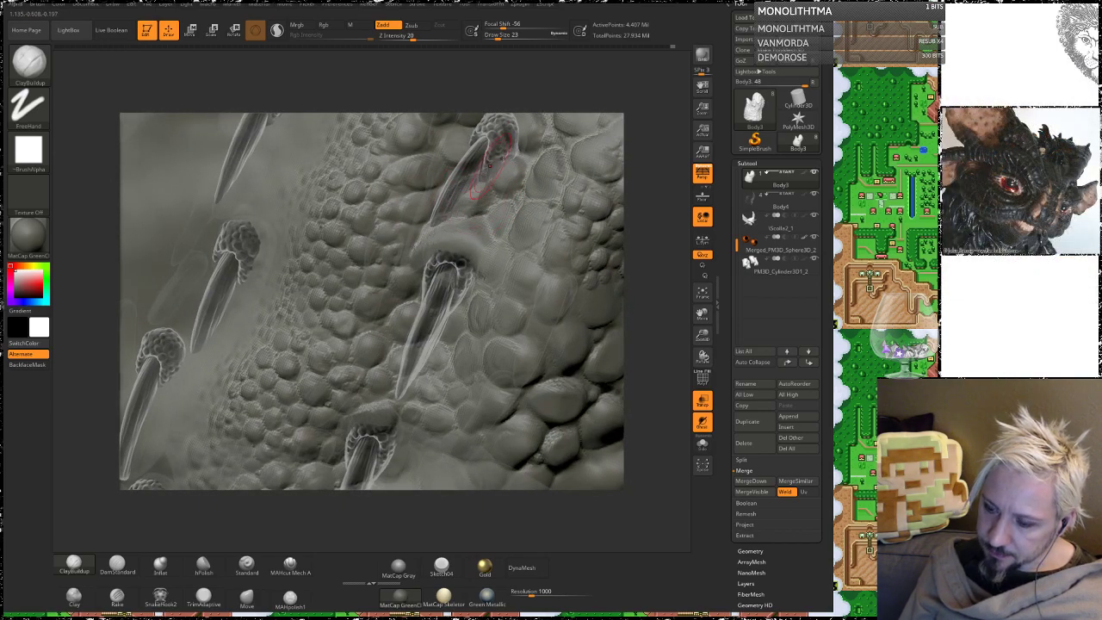
Step: Build up curved folds with ClayBuildup around the roots of the next two spines farther up the scaly row
right_click_drag(491, 164, 469, 275)
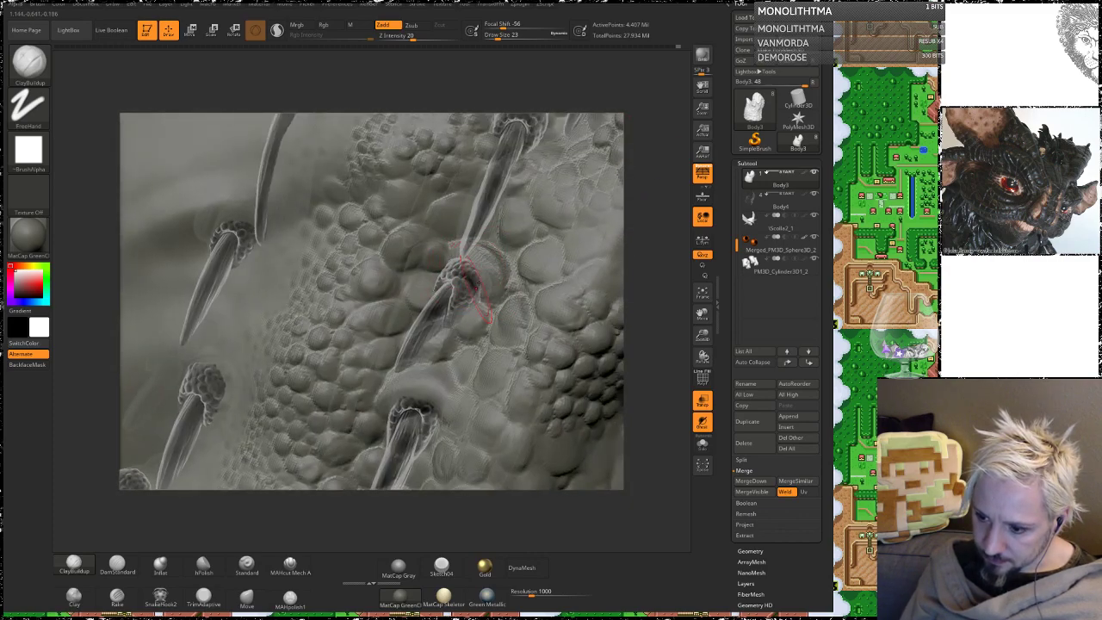
left_click_drag(650, 175, 621, 207)
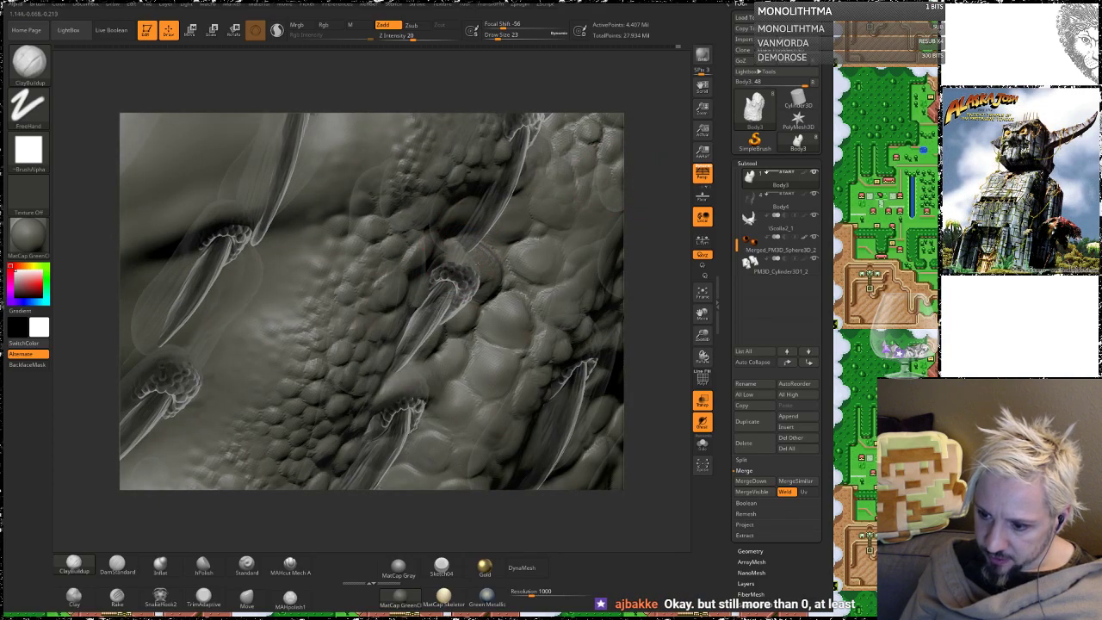
mouse_move(637, 219)
left_mouse_down()
mouse_move(607, 257)
mouse_move(629, 215)
mouse_move(617, 205)
mouse_move(616, 225)
mouse_move(564, 256)
left_mouse_up()
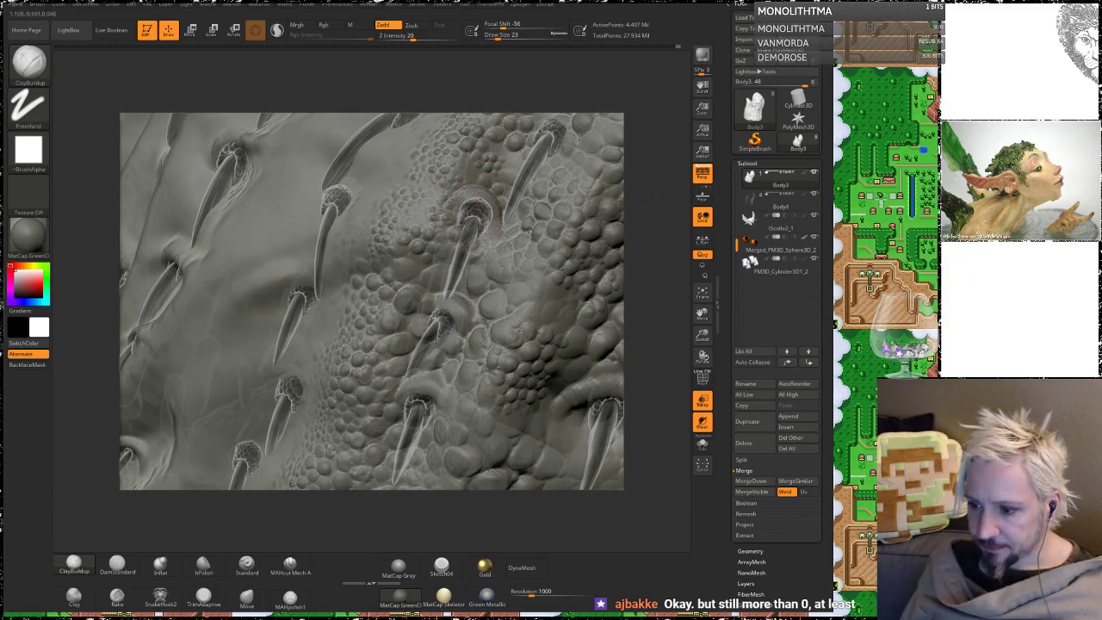
right_click_drag(475, 214, 444, 211)
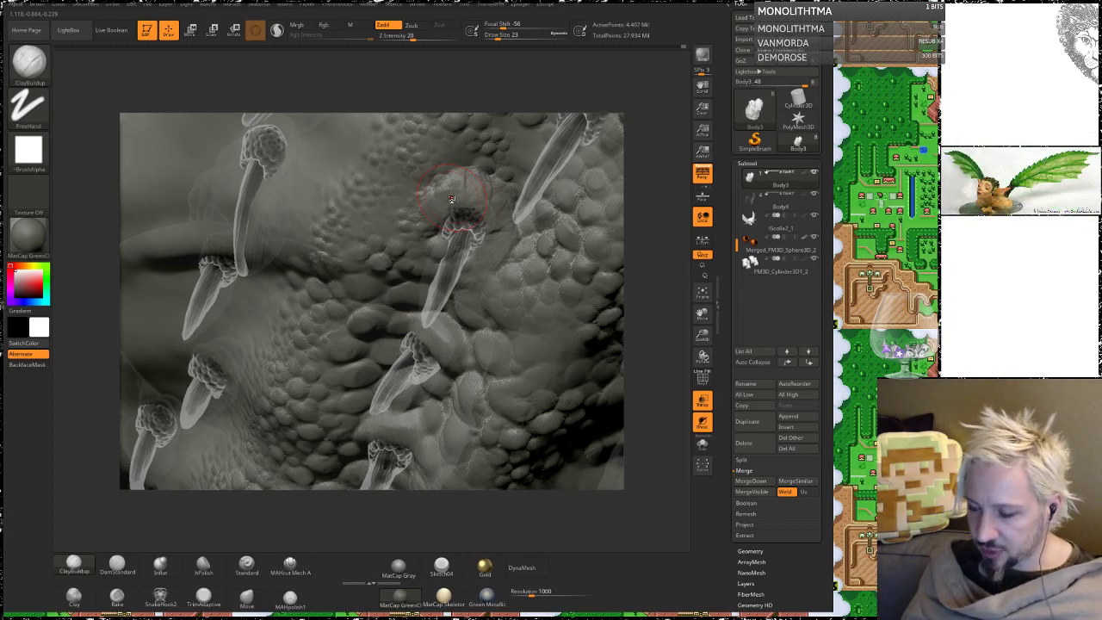
Step: Raise a thick fold above the spine farther up the row, beside the small patch of round scales
left_click_drag(650, 169, 544, 262)
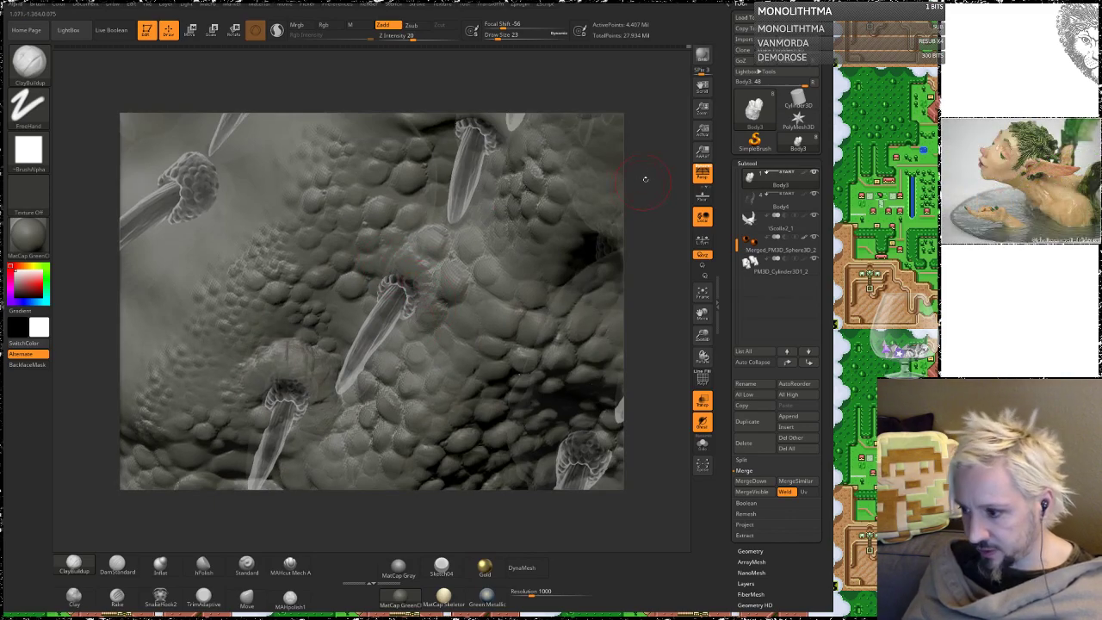
left_click_drag(645, 178, 308, 373)
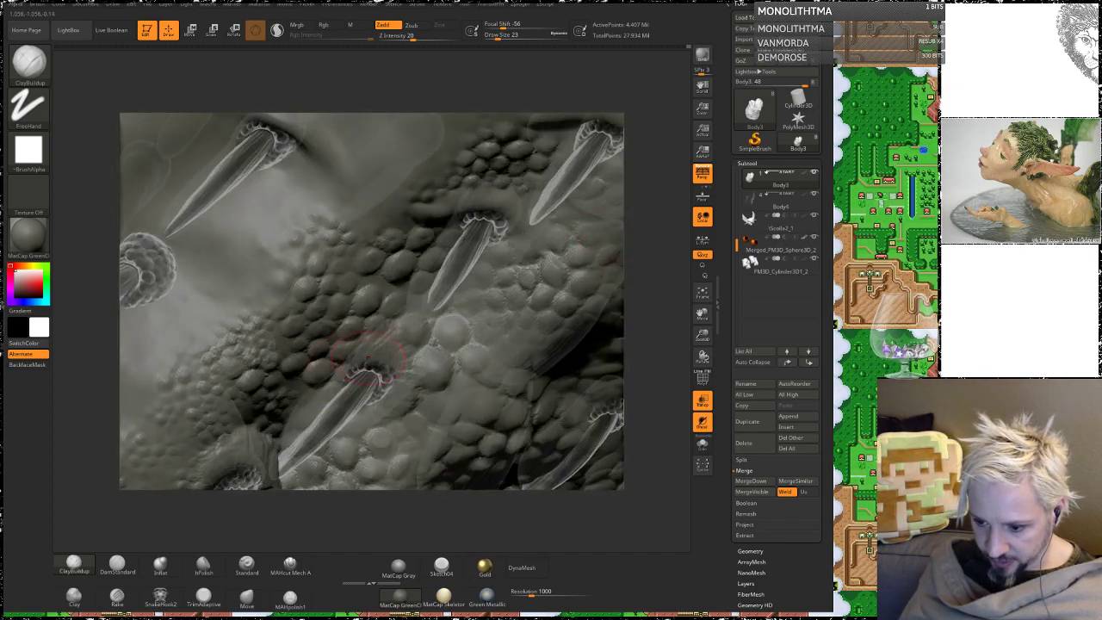
mouse_move(635, 205)
left_mouse_down()
mouse_move(651, 238)
mouse_move(541, 194)
left_mouse_up()
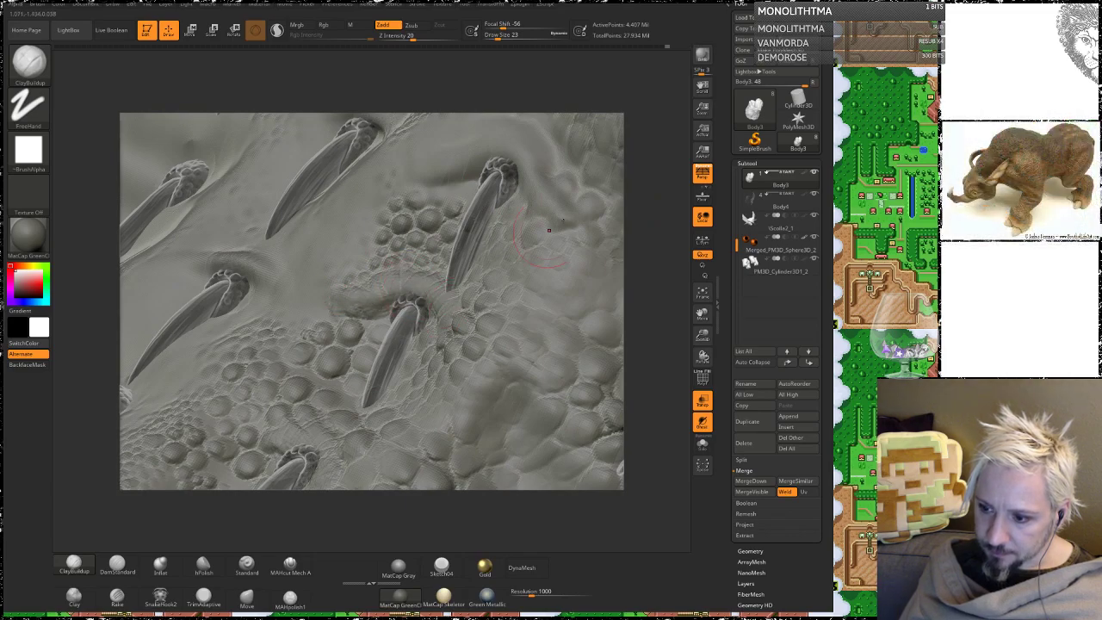
Step: Build small folds around the roots of the two lowest spines on the smooth skin beside the fine scales
mouse_move(656, 250)
left_mouse_down()
mouse_move(616, 202)
mouse_move(516, 297)
left_mouse_up()
mouse_move(666, 349)
left_mouse_down()
mouse_move(516, 276)
mouse_move(168, 212)
left_mouse_up()
left_click_drag(96, 162, 94, 182)
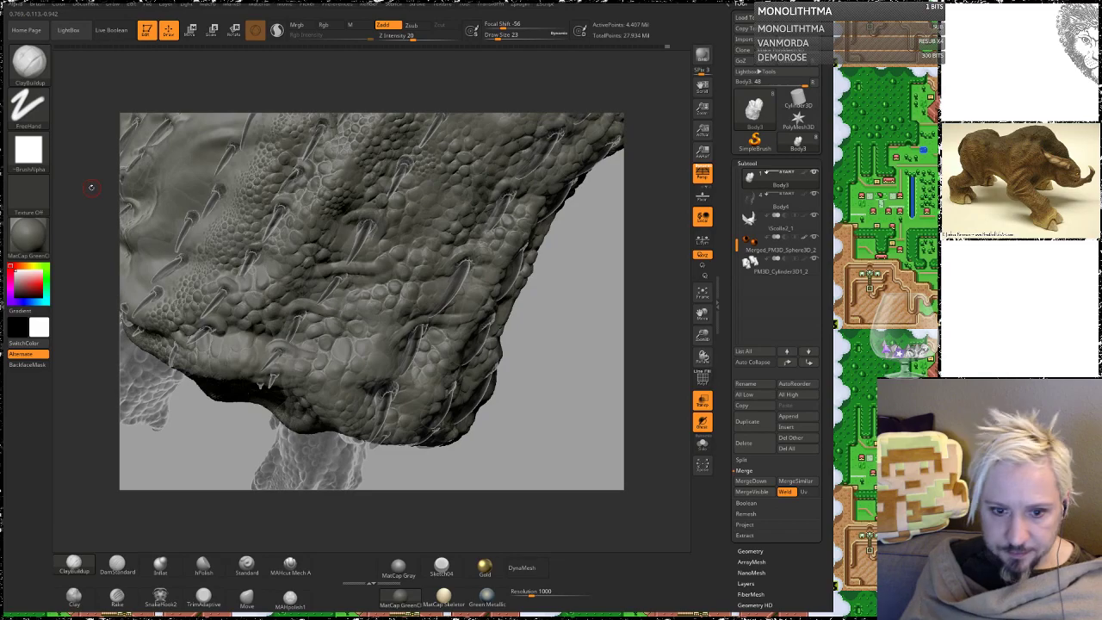
left_click_drag(111, 226, 240, 344)
left_click_drag(208, 295, 168, 336, "alt")
mouse_move(94, 370)
left_mouse_down()
mouse_move(636, 335)
mouse_move(332, 254)
left_mouse_up()
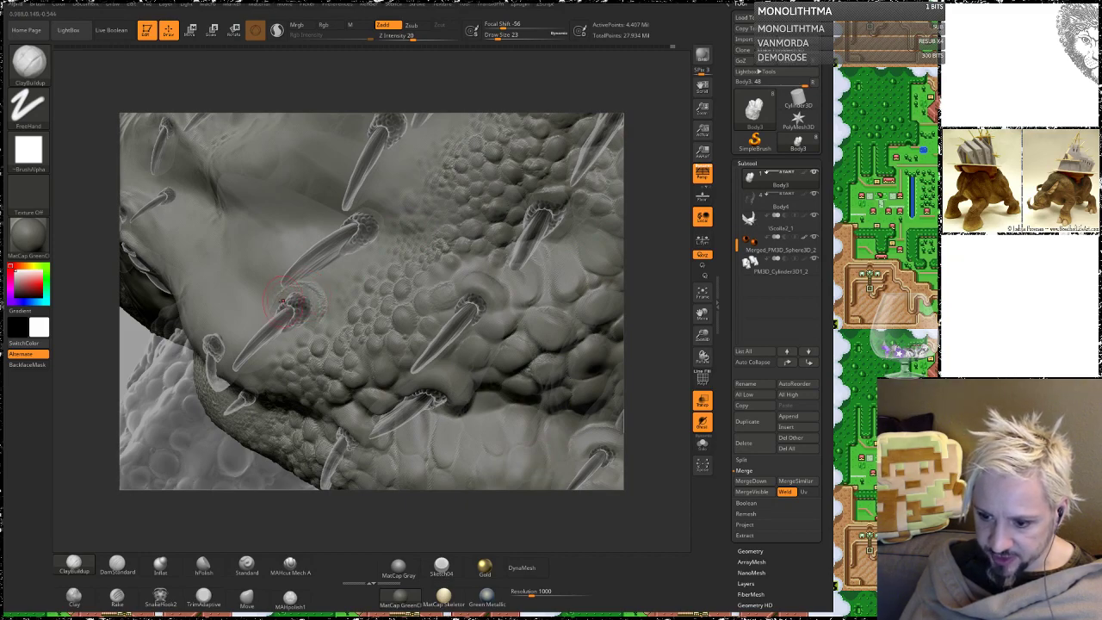
left_click_drag(95, 363, 202, 365)
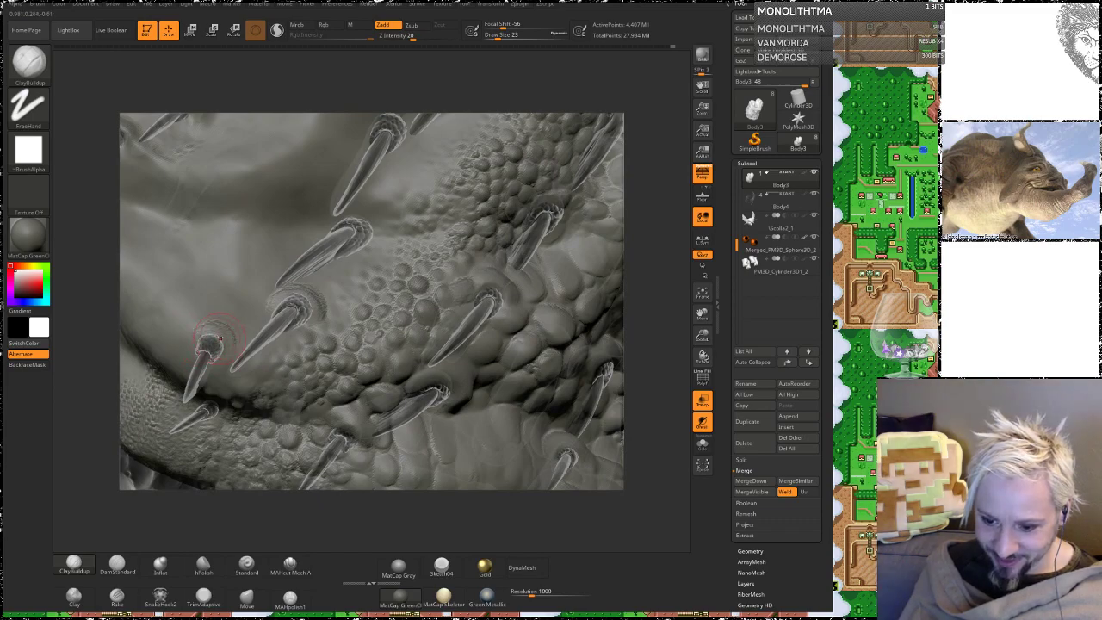
Step: Thicken the fold around the lowest smooth-skin spine, add a ridge beneath it along the crease and smooth both into the skin
left_click_drag(99, 355, 555, 181)
mouse_move(632, 191)
left_mouse_down()
mouse_move(447, 194)
mouse_move(358, 229)
left_mouse_up()
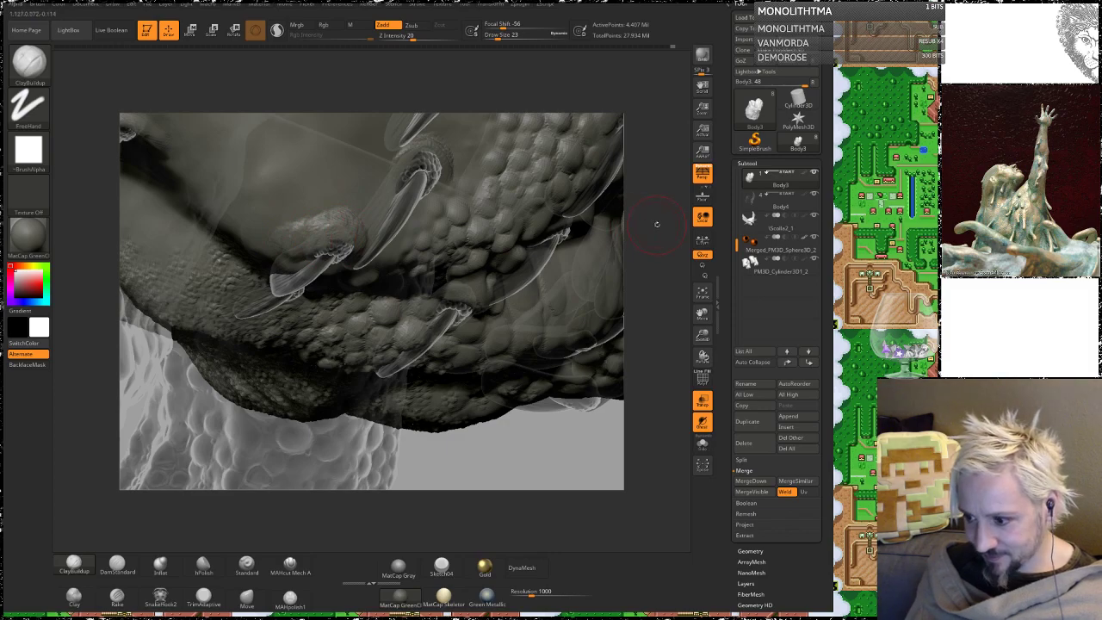
left_click_drag(393, 227, 255, 279)
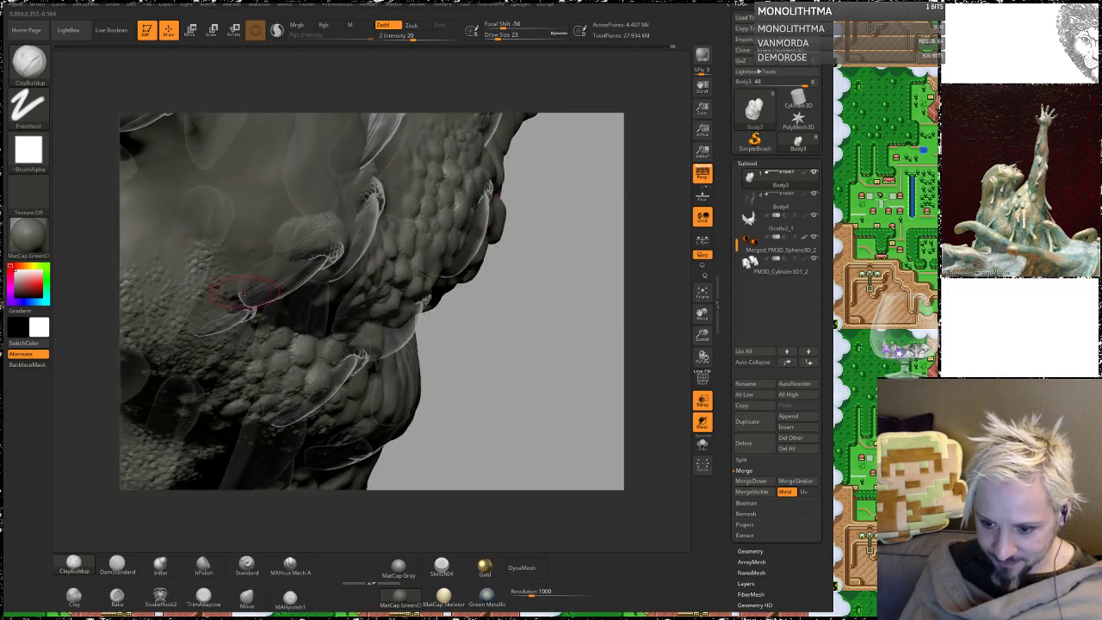
left_click_drag(536, 322, 282, 310)
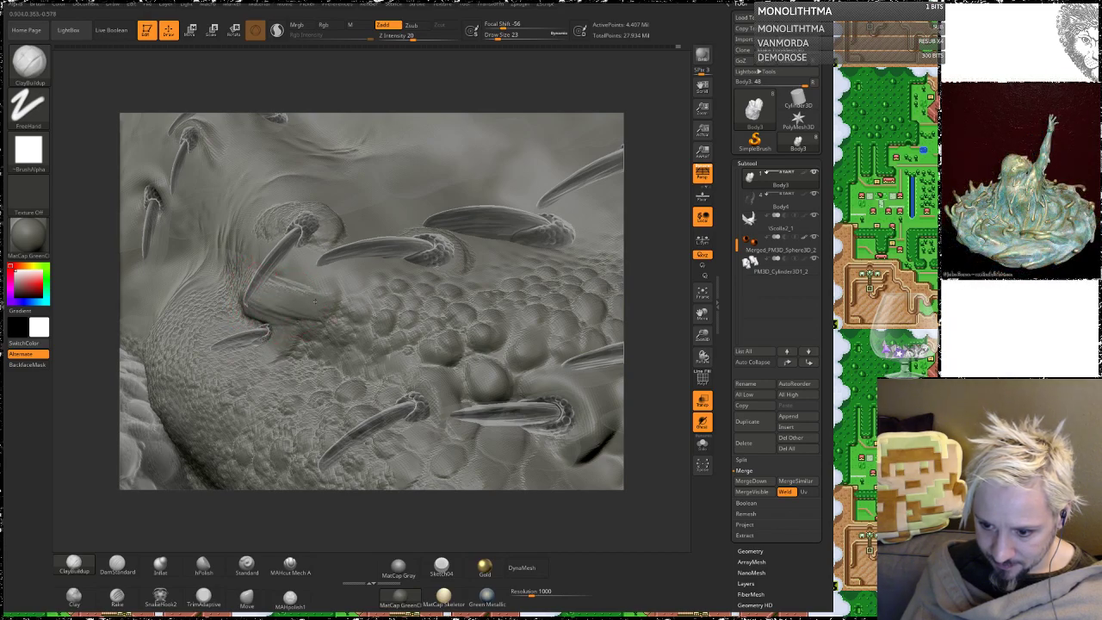
key("shift")
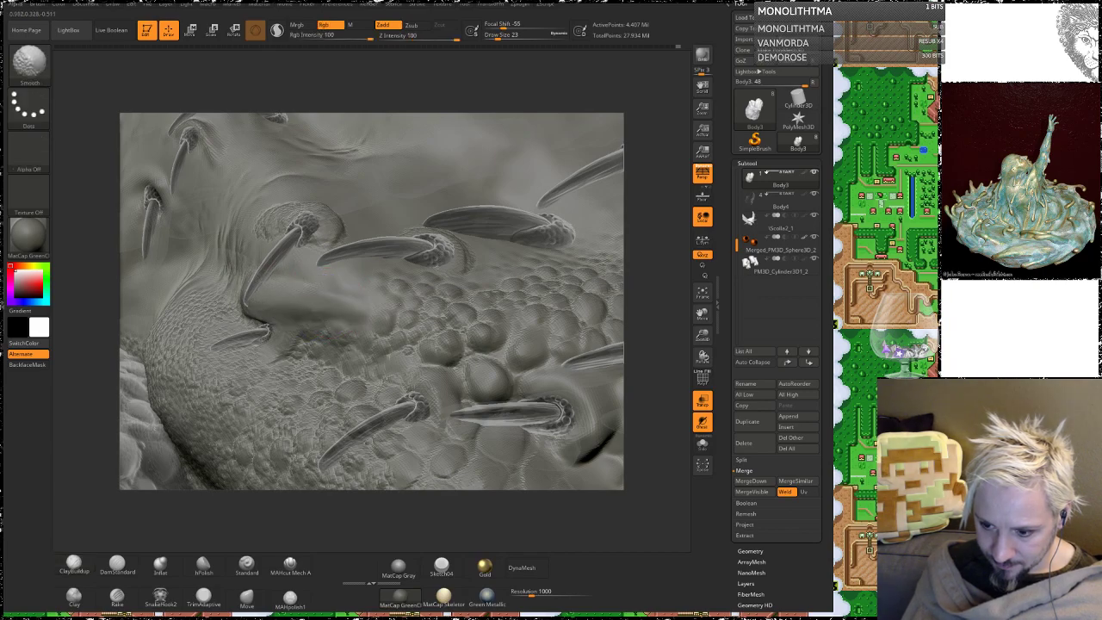
left_click_drag(96, 231, 206, 243)
key("shift")
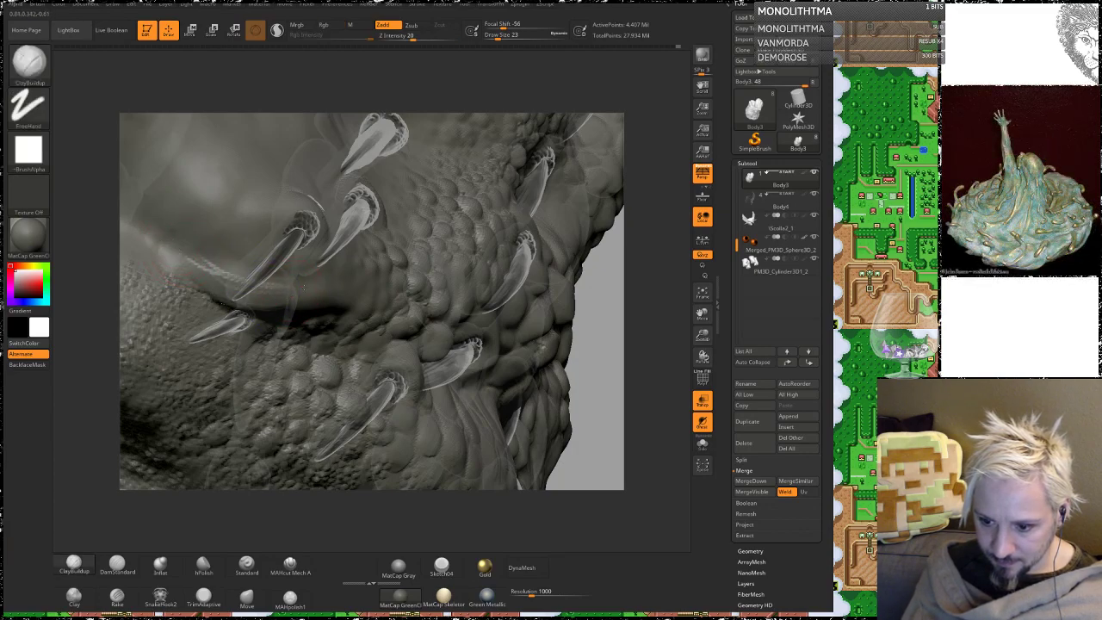
key("shift")
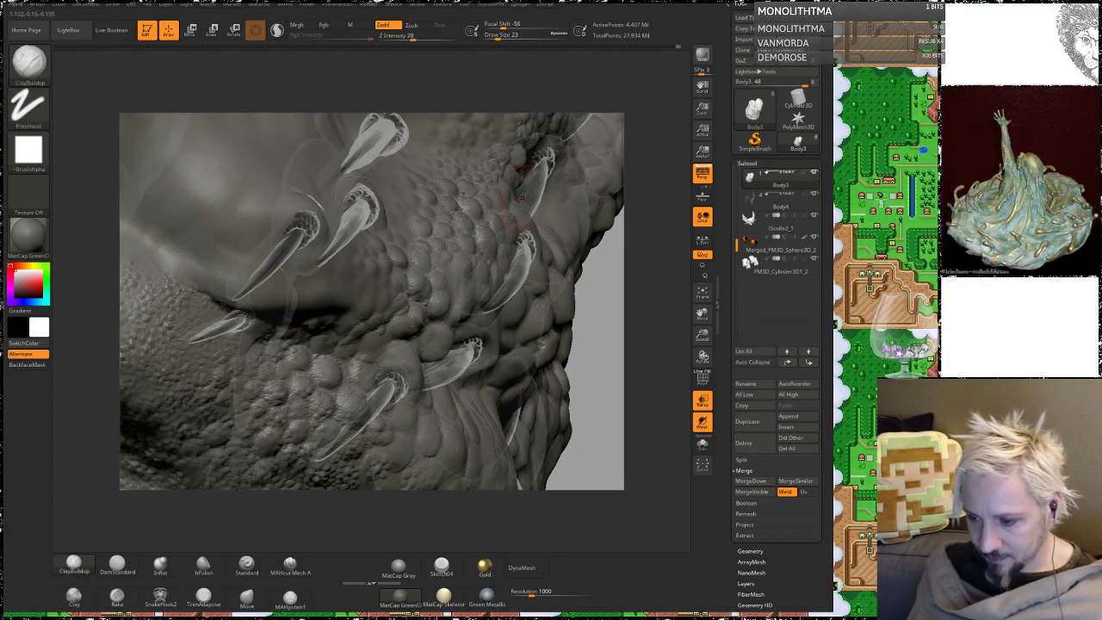
Step: Shape an arched fold around the next spine up on the smooth skin beside the scales and smooth it
left_click_drag(637, 211, 626, 129)
mouse_move(608, 271)
left_mouse_down()
mouse_move(613, 284)
mouse_move(533, 252)
left_mouse_up()
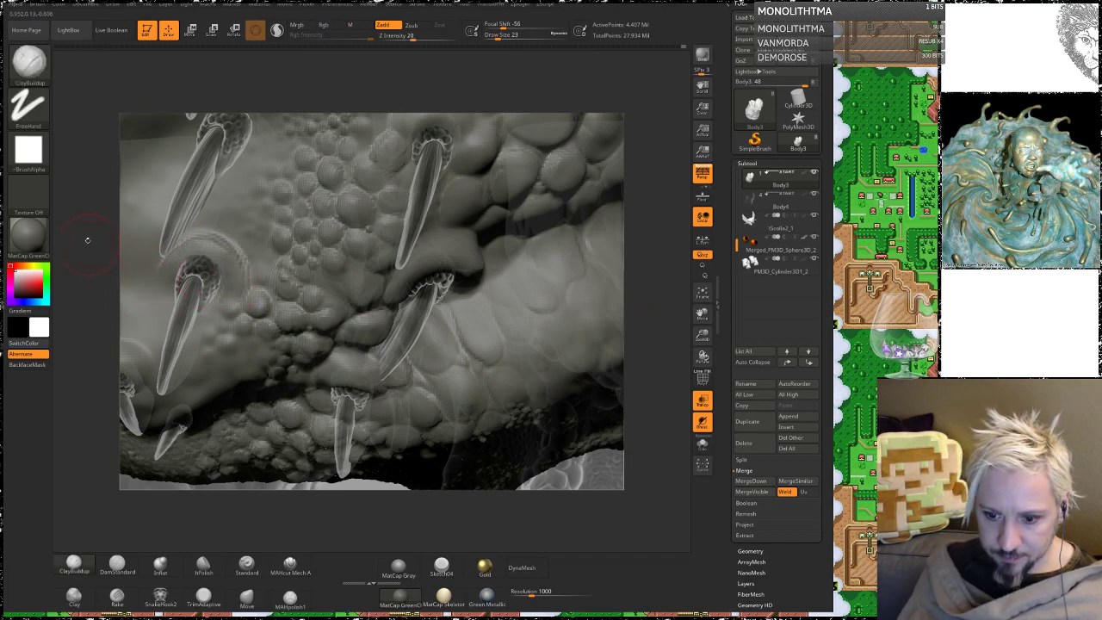
left_click_drag(87, 241, 278, 283)
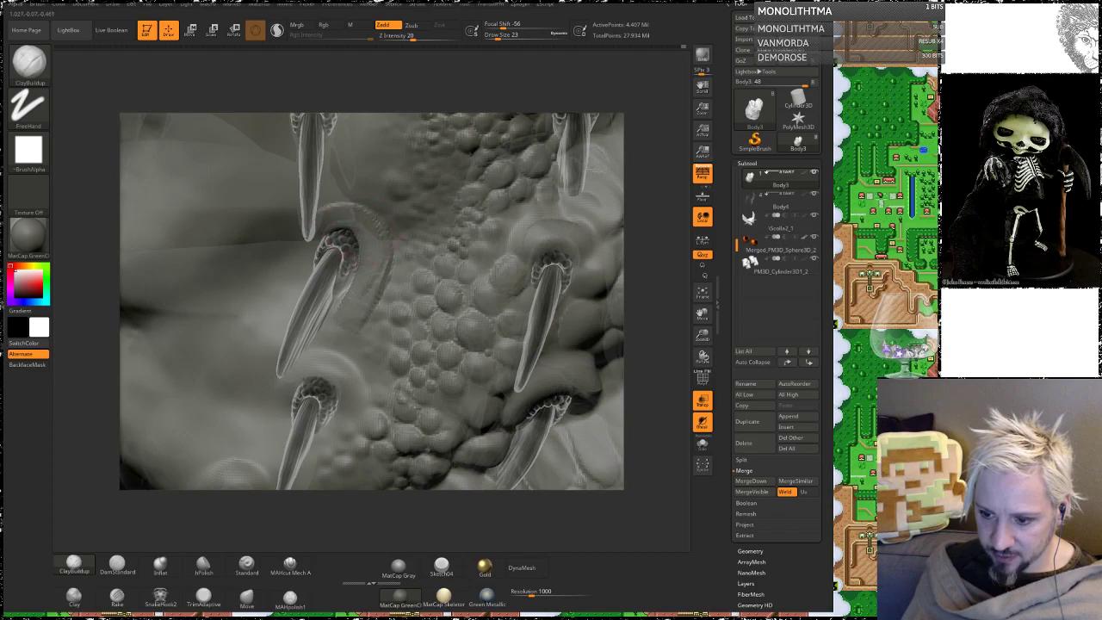
key("shift")
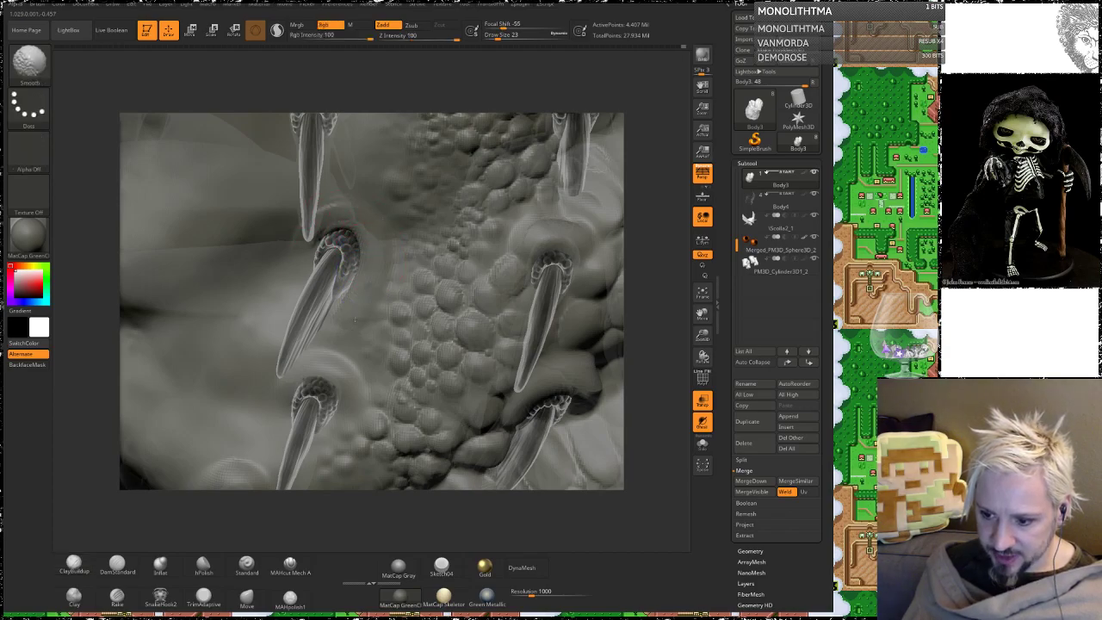
Step: Build a domed fold over the root of the following spine up the smooth-skin row and soften its edges
left_click_drag(175, 79, 227, 282, "alt")
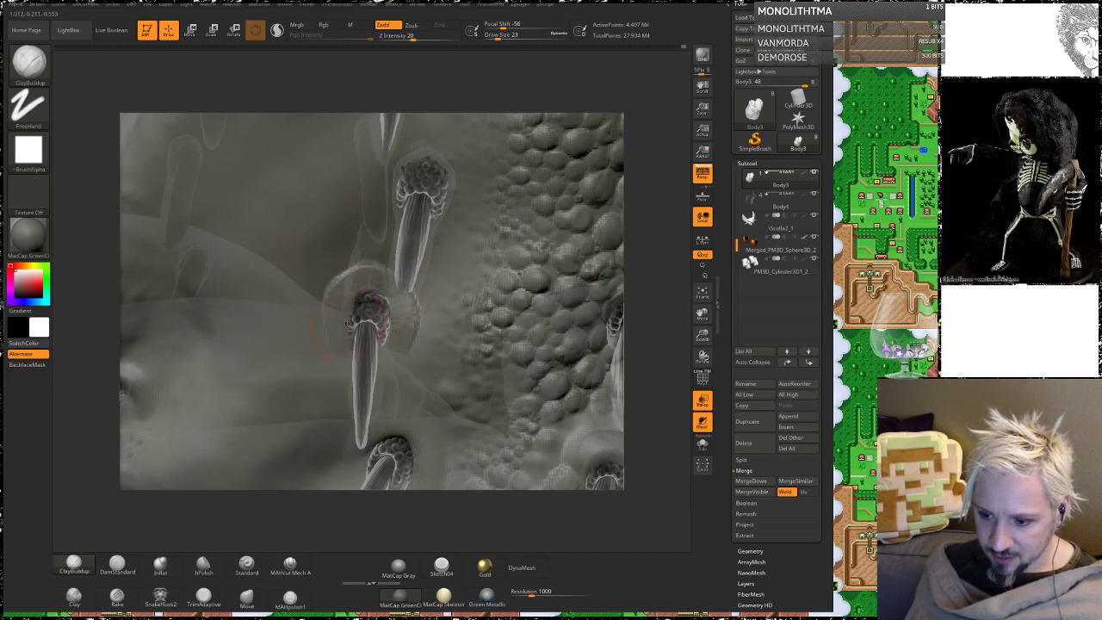
left_click_drag(368, 303, 343, 313)
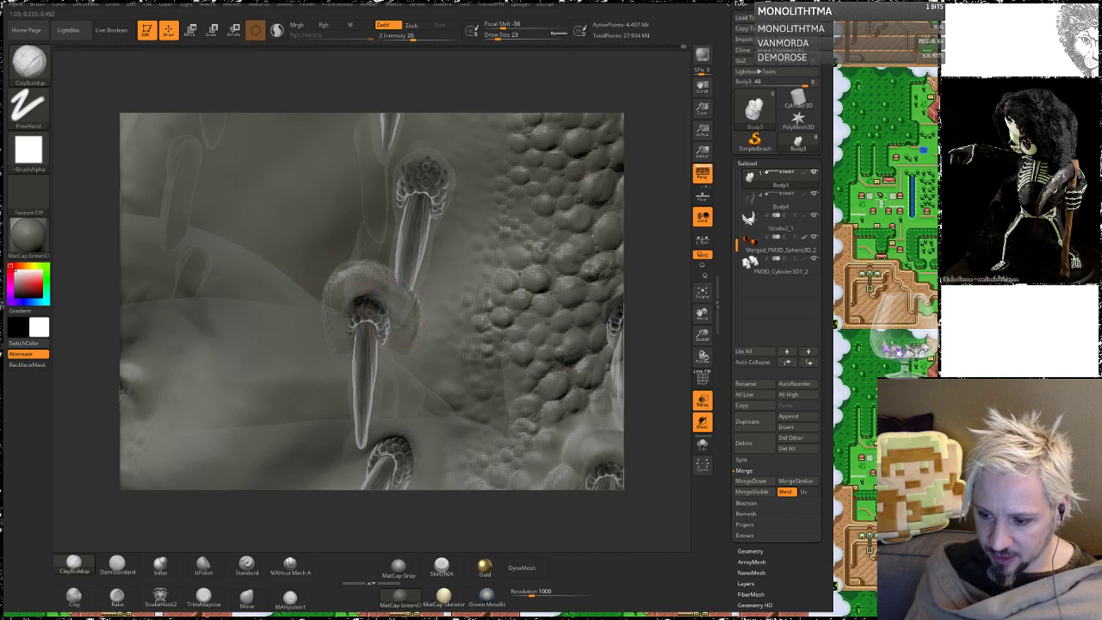
key("shift")
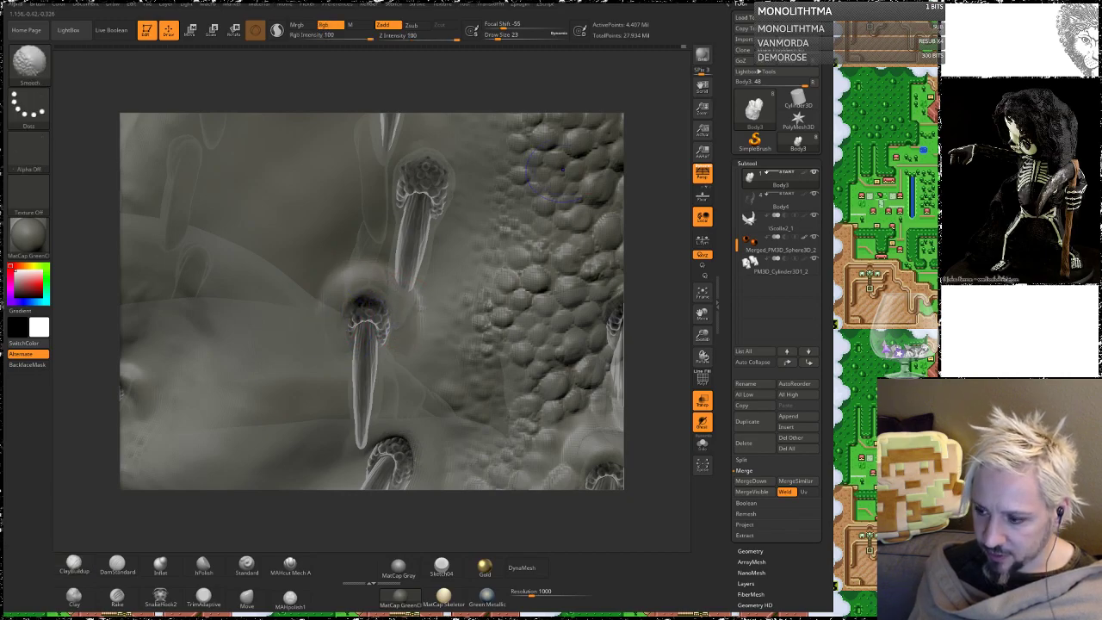
Step: Build an arched fold over the next spine up the smooth-skin row, extend it as a diagonal ridge across the skin and smooth it
mouse_move(657, 226)
left_mouse_down()
mouse_move(655, 185)
mouse_move(642, 184)
mouse_move(671, 189)
left_mouse_up()
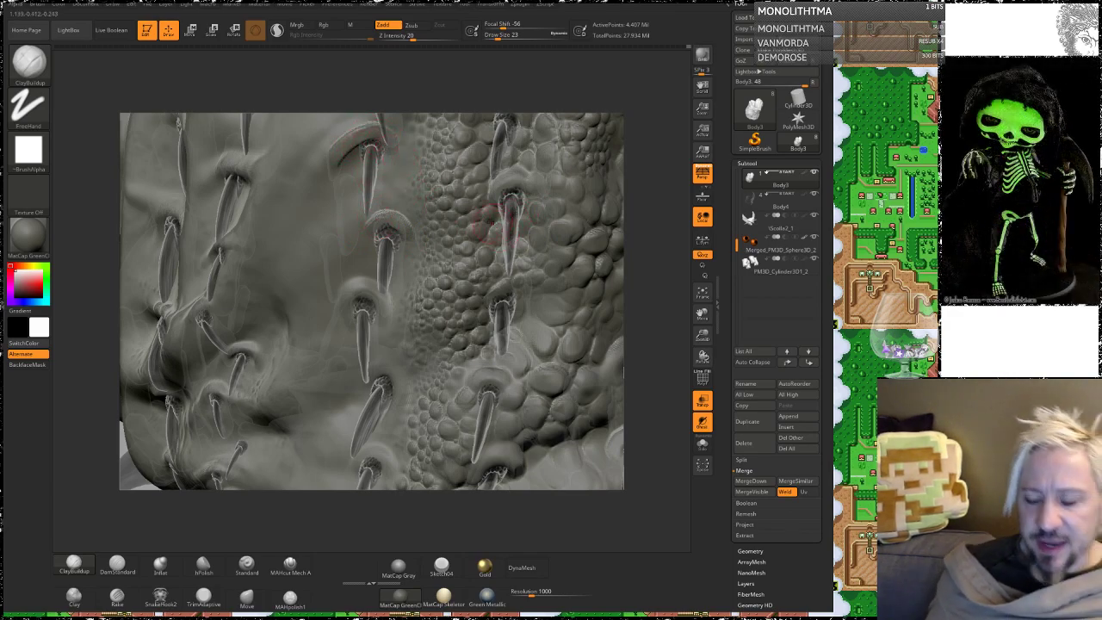
mouse_move(641, 194)
left_mouse_down("alt")
mouse_move(646, 250)
mouse_move(682, 252)
left_mouse_up("alt")
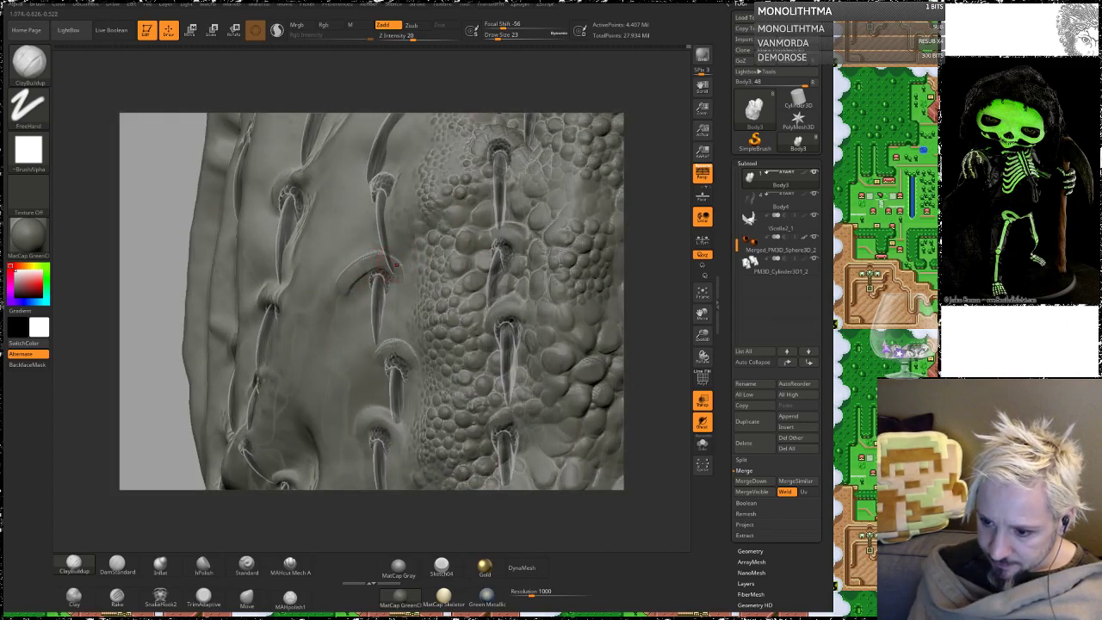
key("shift")
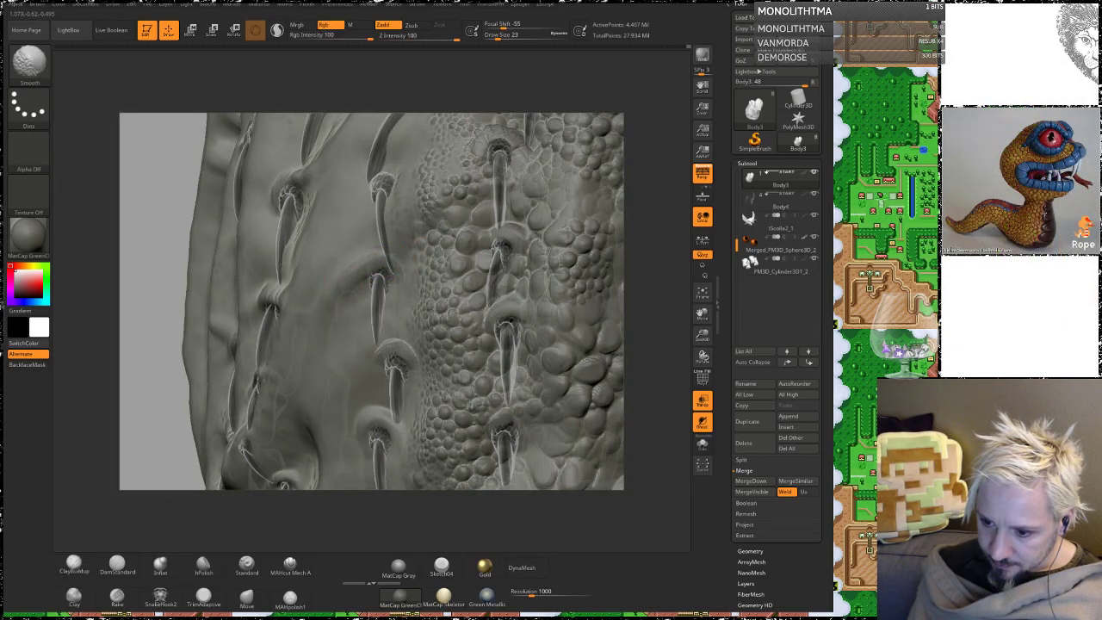
left_click_drag(669, 193, 635, 191)
key("shift")
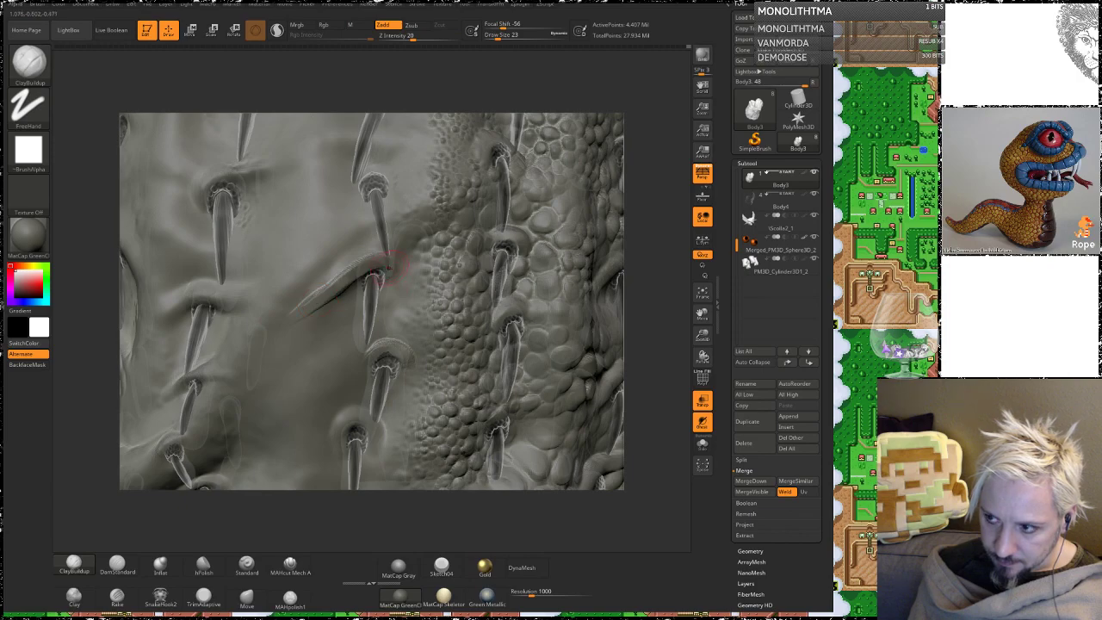
key("shift")
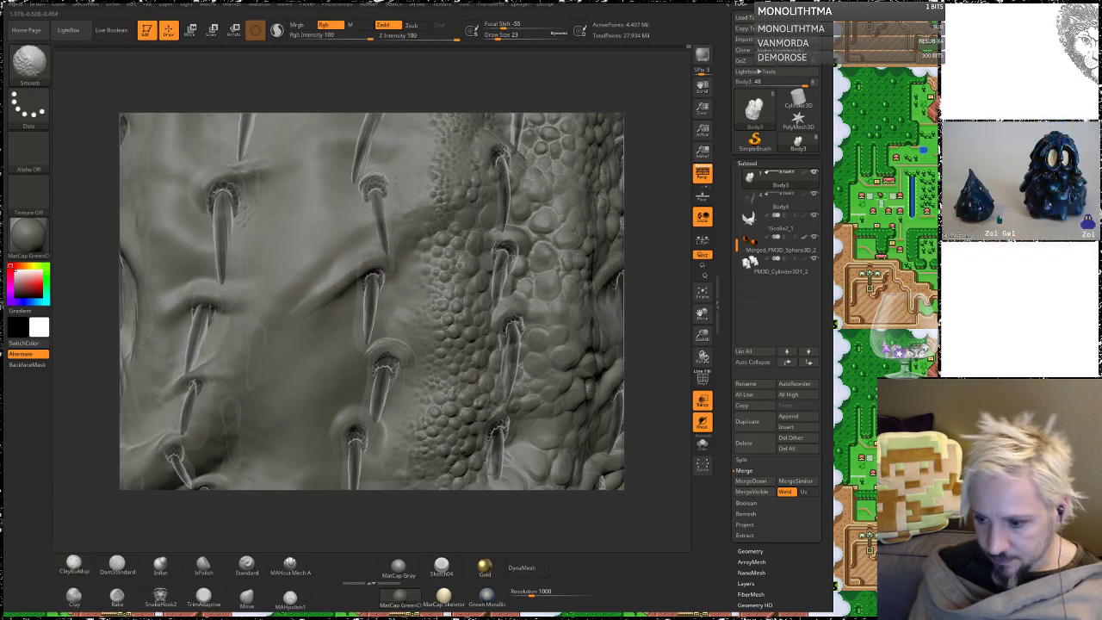
mouse_move(635, 238)
left_mouse_down()
mouse_move(648, 155)
mouse_move(645, 236)
left_mouse_up()
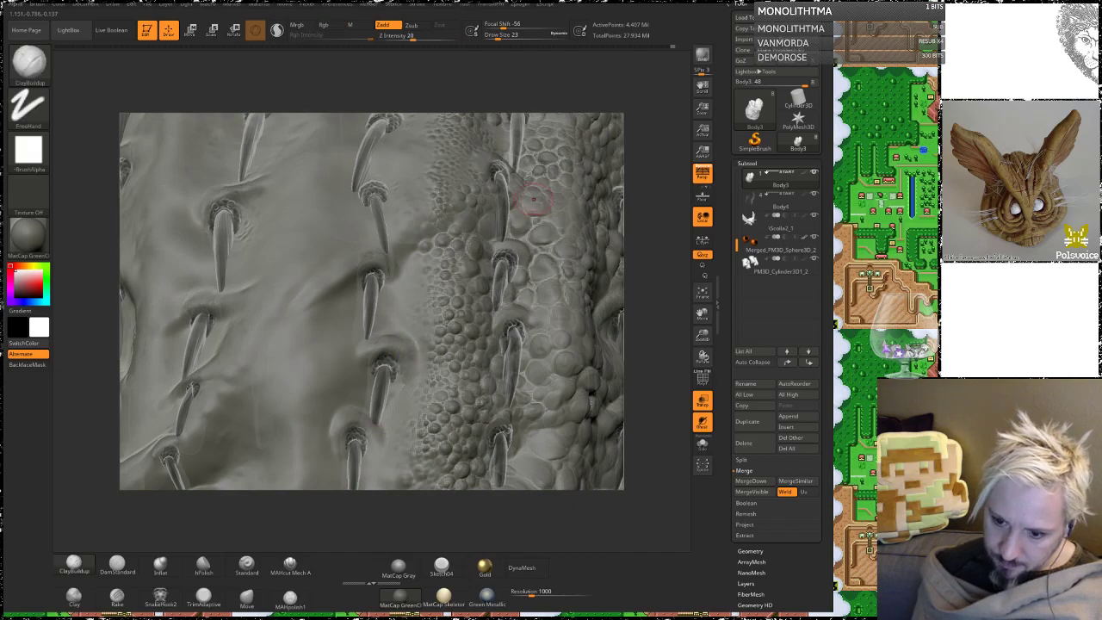
Step: Build a curved fold around the root of the spine above the diagonal ridge and smooth its edges into the skin
left_click_drag(664, 160, 634, 231)
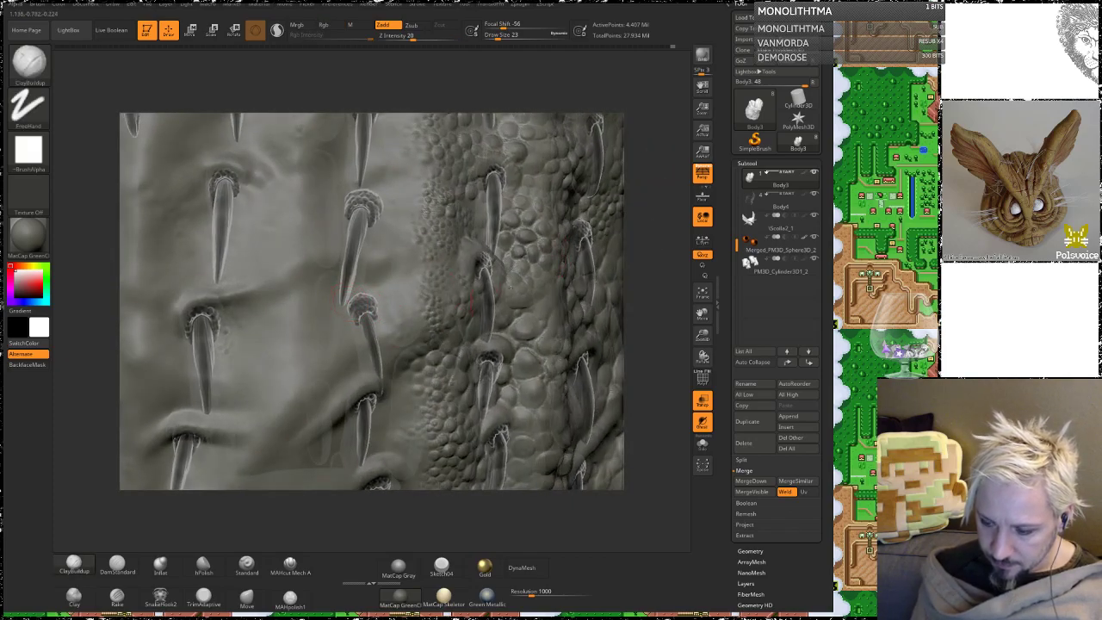
left_click_drag(646, 272, 385, 392)
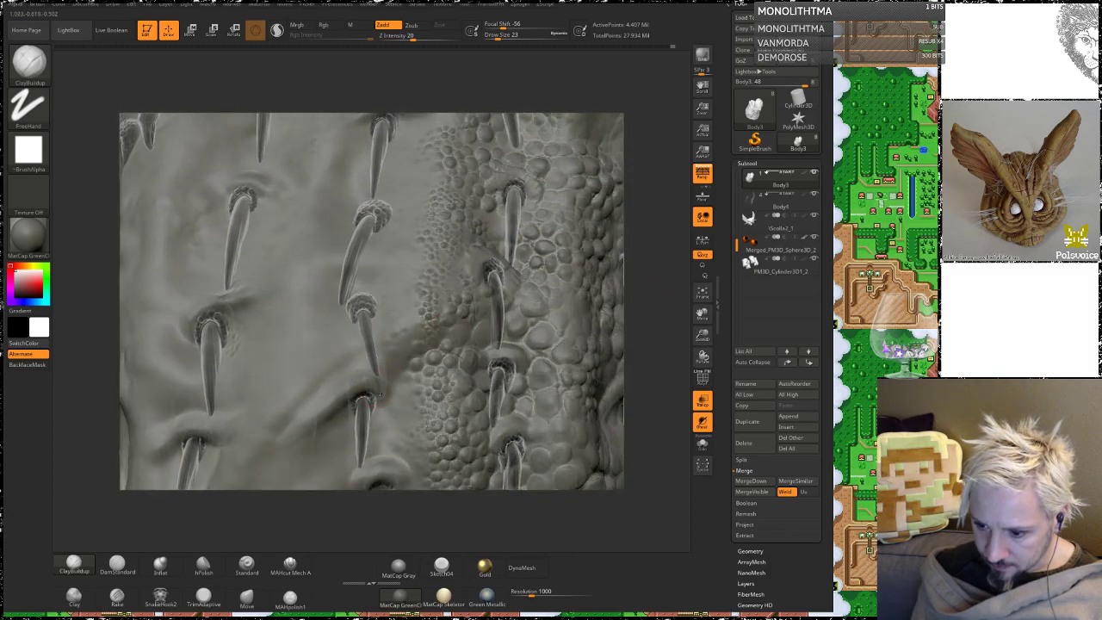
key("shift")
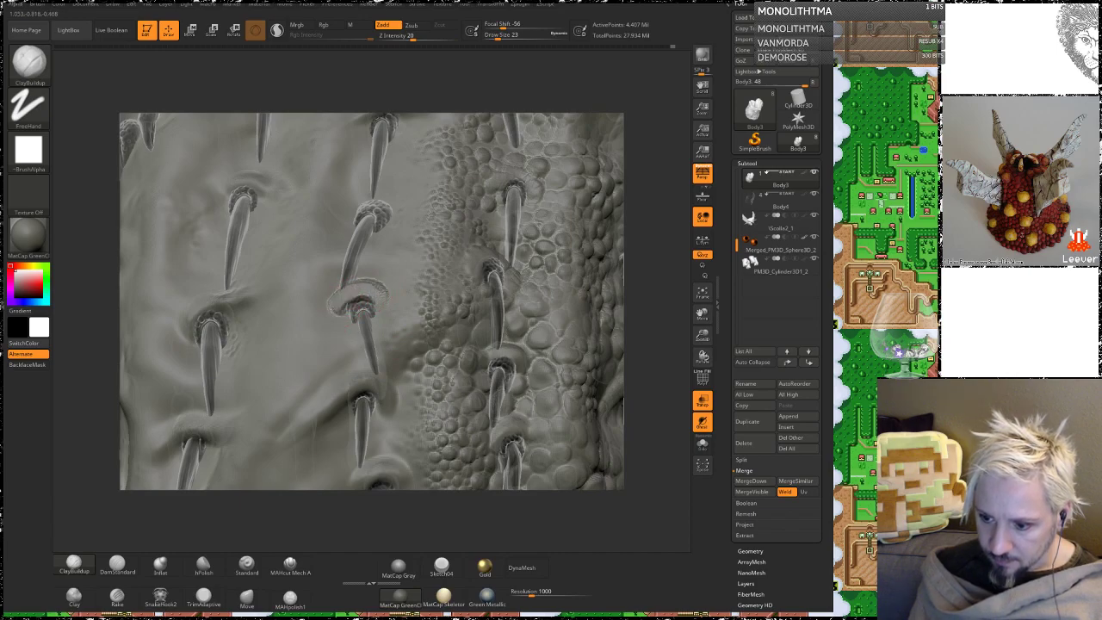
left_click_drag(372, 293, 348, 307)
left_click_drag(645, 148, 604, 148)
left_click_drag(364, 287, 368, 291, "shift")
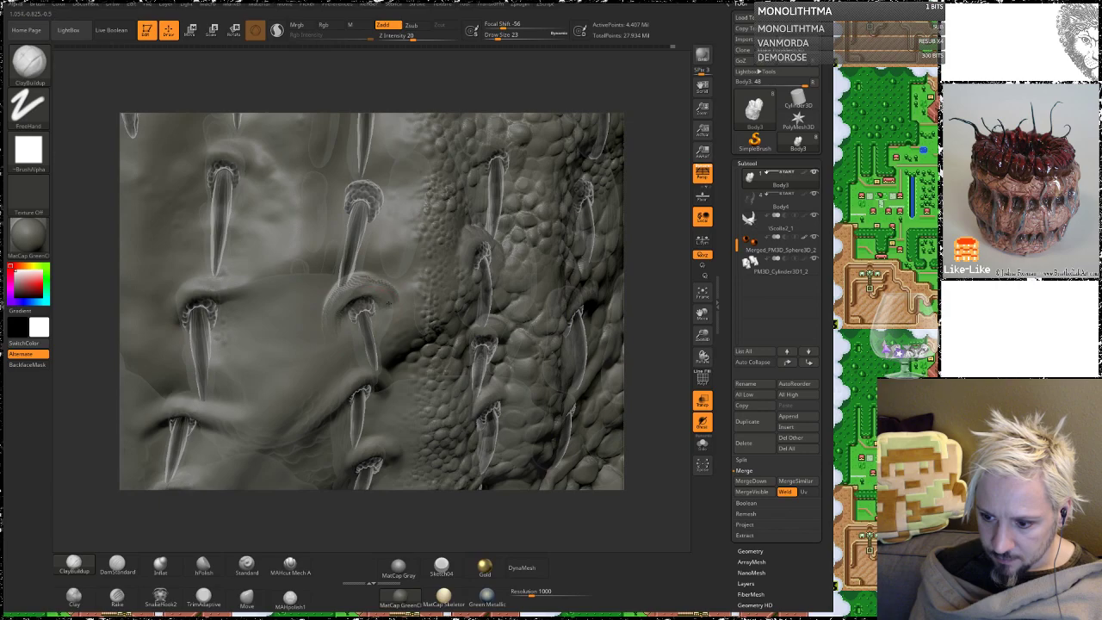
left_click_drag(385, 309, 399, 295, "shift")
Step: Wrap a thick horseshoe-shaped fold around the following smooth-skin spine, then soften it and the wide arched fold above it
mouse_move(649, 160)
left_mouse_down()
mouse_move(645, 198)
mouse_move(655, 217)
mouse_move(649, 201)
left_mouse_up()
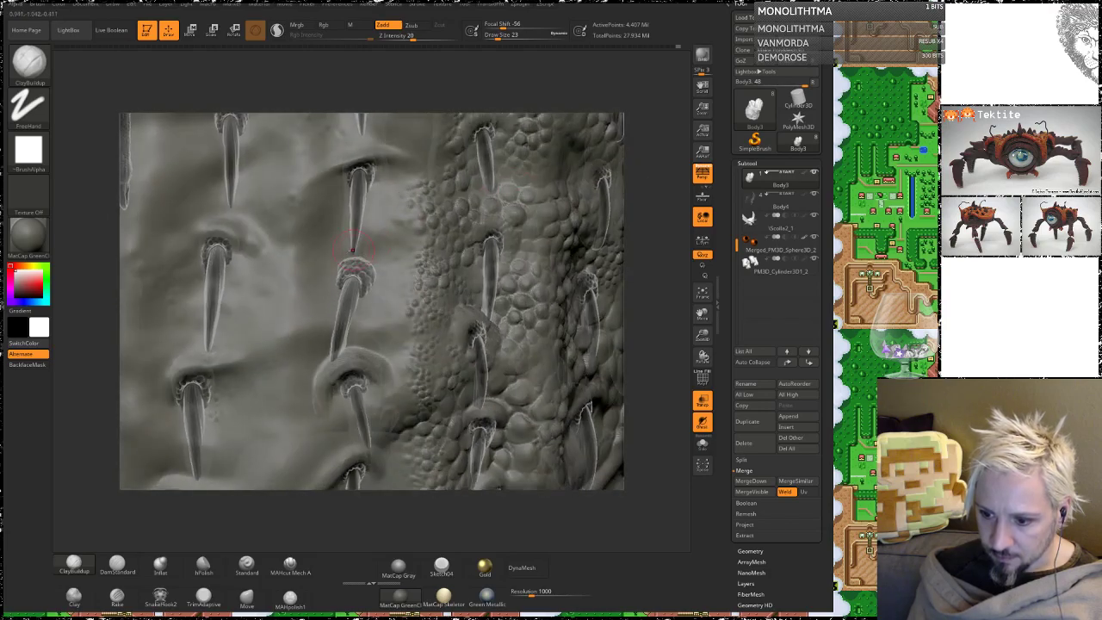
mouse_move(337, 266)
left_mouse_down()
mouse_move(375, 257)
mouse_move(381, 286)
mouse_move(363, 292)
mouse_move(377, 263)
mouse_move(362, 248)
mouse_move(386, 266)
left_mouse_up()
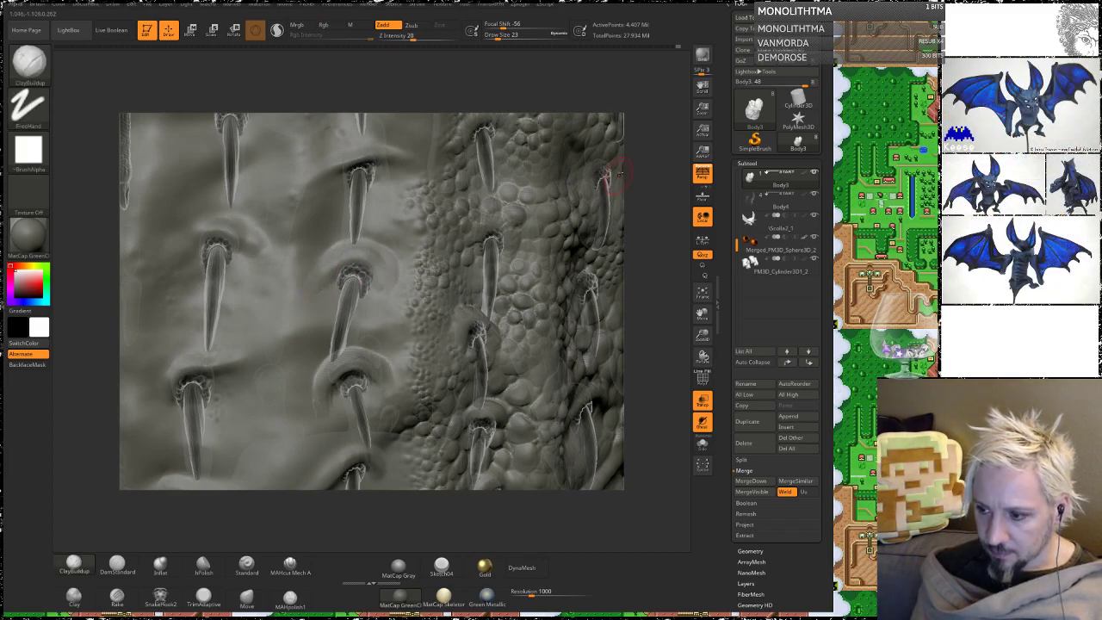
mouse_move(645, 149)
left_mouse_down()
mouse_move(675, 183)
mouse_move(594, 190)
left_mouse_up()
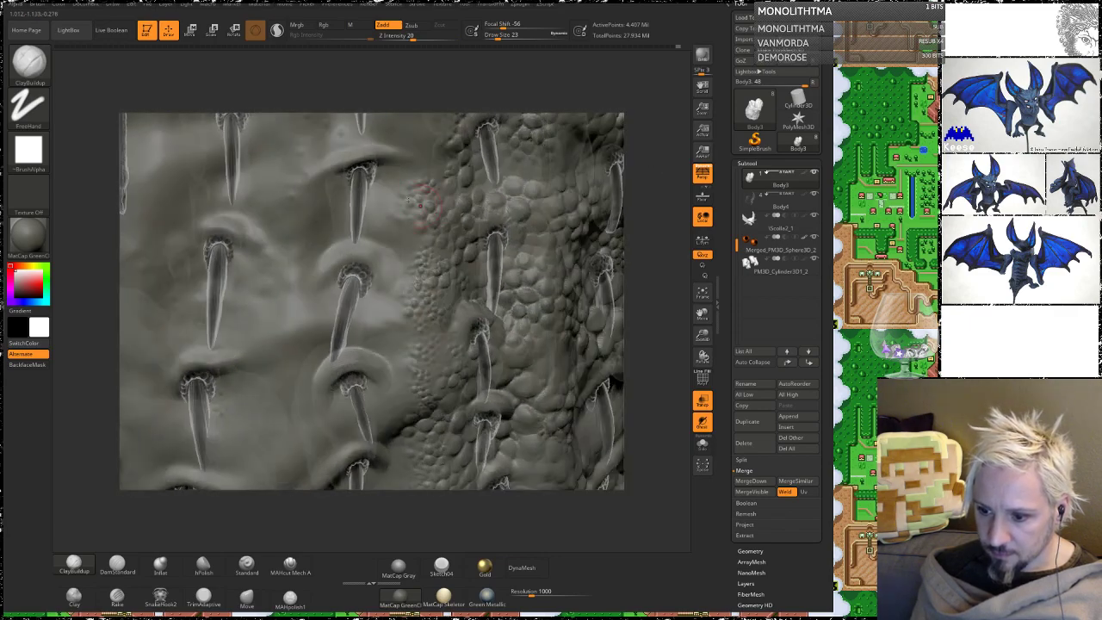
left_click_drag(375, 265, 377, 300)
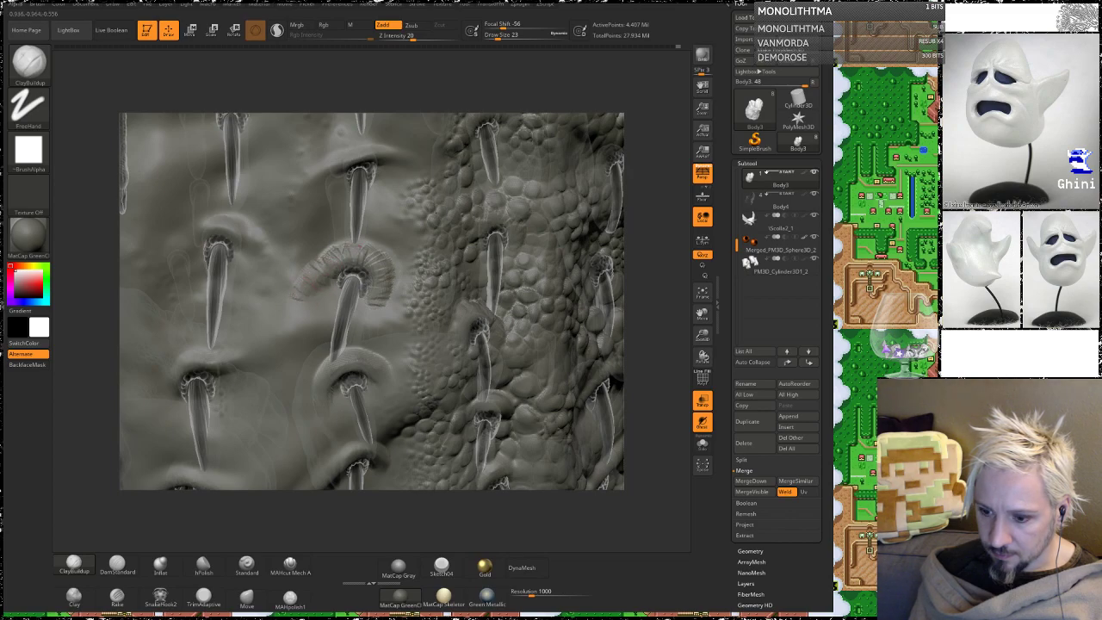
key("shift")
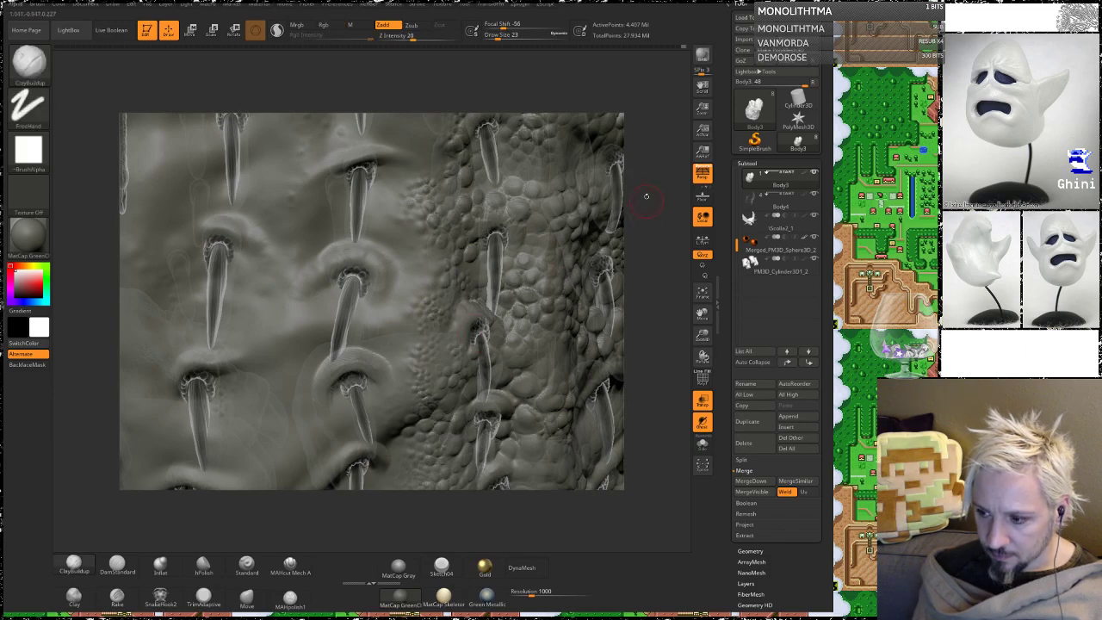
mouse_move(645, 196)
left_mouse_down()
mouse_move(308, 298)
mouse_move(372, 274)
left_mouse_up()
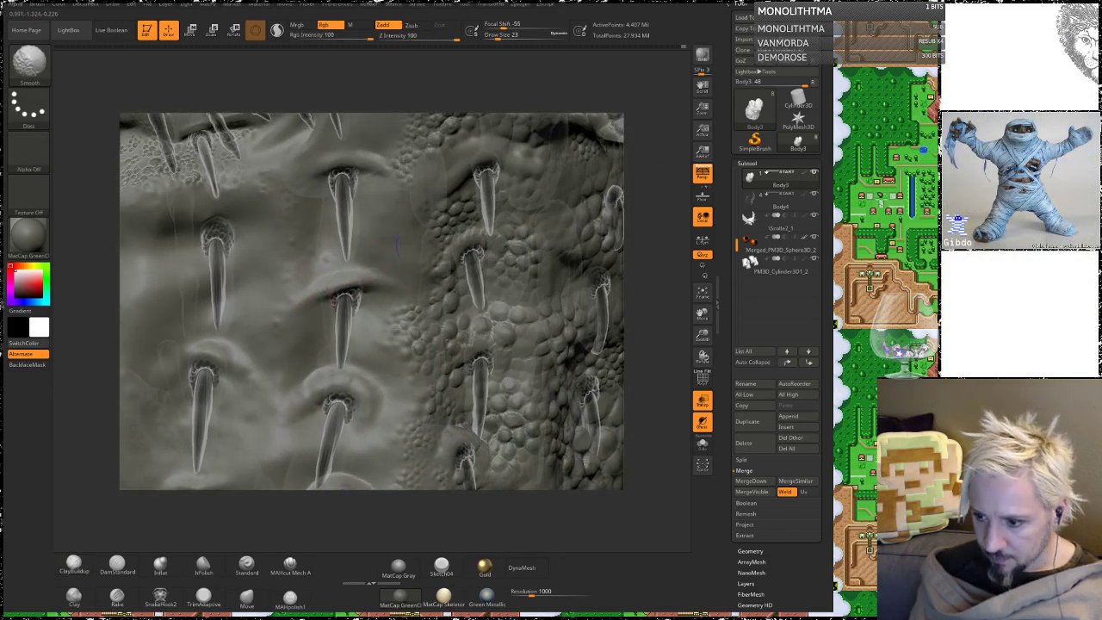
Step: Build an arched fold over the root of the spine on the scaly flank beside the arm and smooth it
left_click_drag(641, 173, 585, 103)
mouse_move(585, 215)
left_mouse_down()
mouse_move(554, 233)
mouse_move(568, 129)
left_mouse_up()
mouse_move(534, 193)
left_mouse_down()
mouse_move(574, 220)
mouse_move(586, 280)
mouse_move(571, 249)
mouse_move(595, 269)
mouse_move(644, 264)
left_mouse_up()
mouse_move(189, 239)
left_mouse_down()
mouse_move(140, 236)
mouse_move(125, 284)
left_mouse_up()
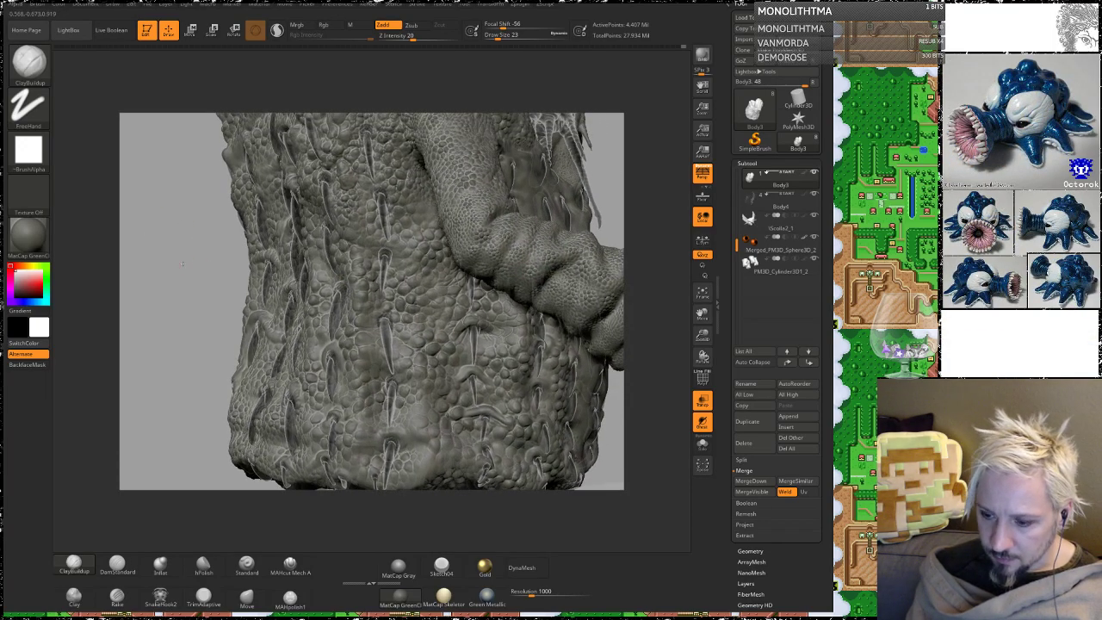
left_click_drag(182, 263, 572, 270)
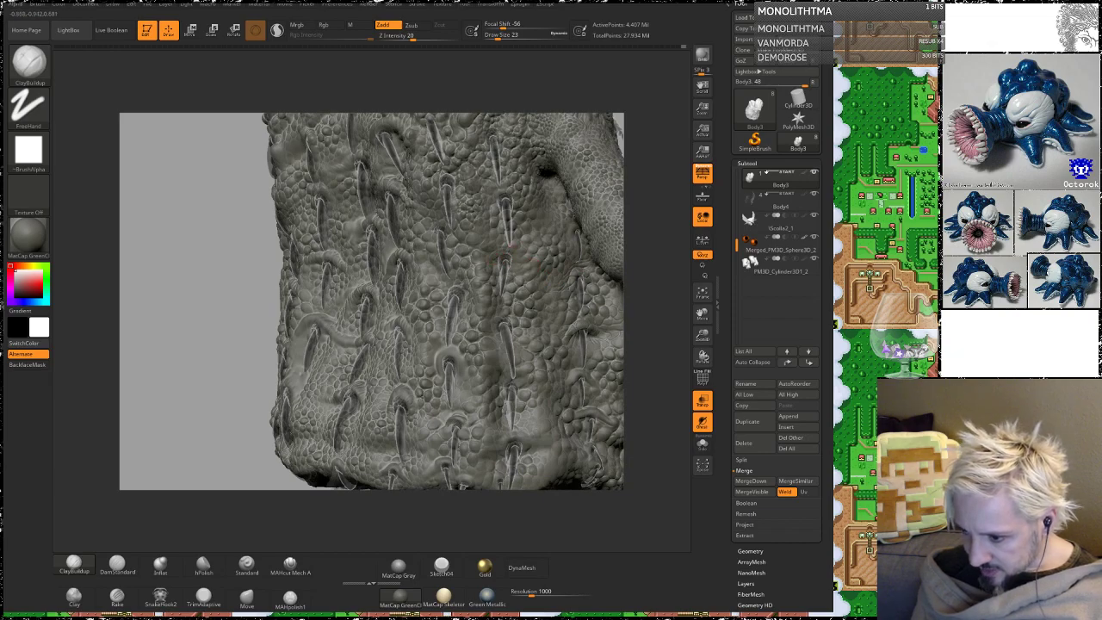
mouse_move(652, 229)
left_mouse_down()
mouse_move(496, 181)
mouse_move(484, 166)
mouse_move(489, 310)
left_mouse_up()
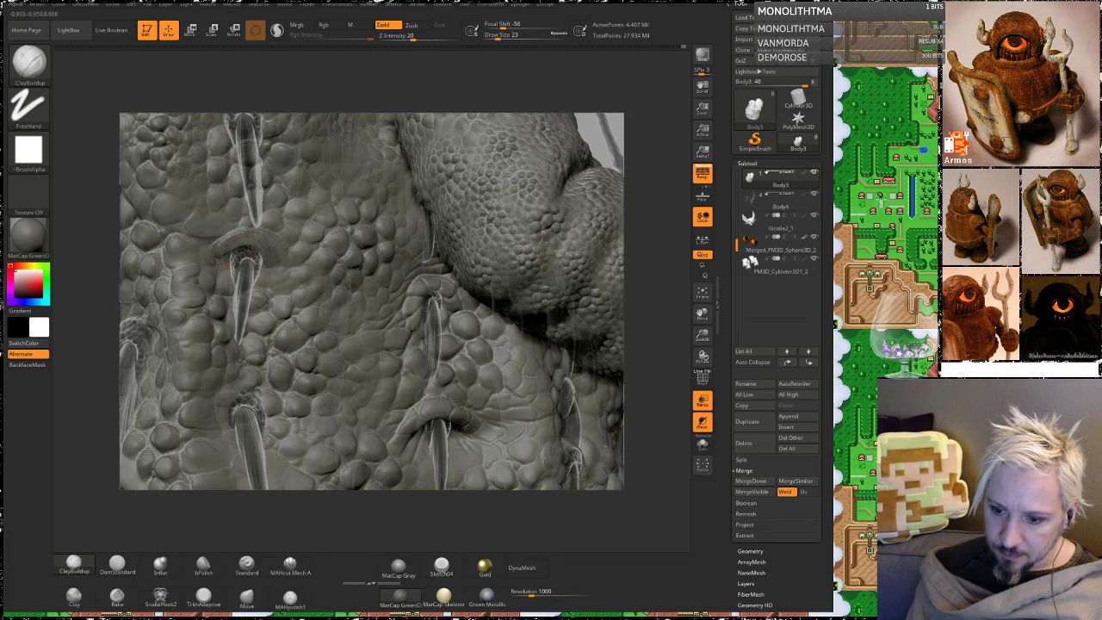
mouse_move(226, 248)
left_mouse_down()
mouse_move(245, 243)
mouse_move(228, 235)
left_mouse_up()
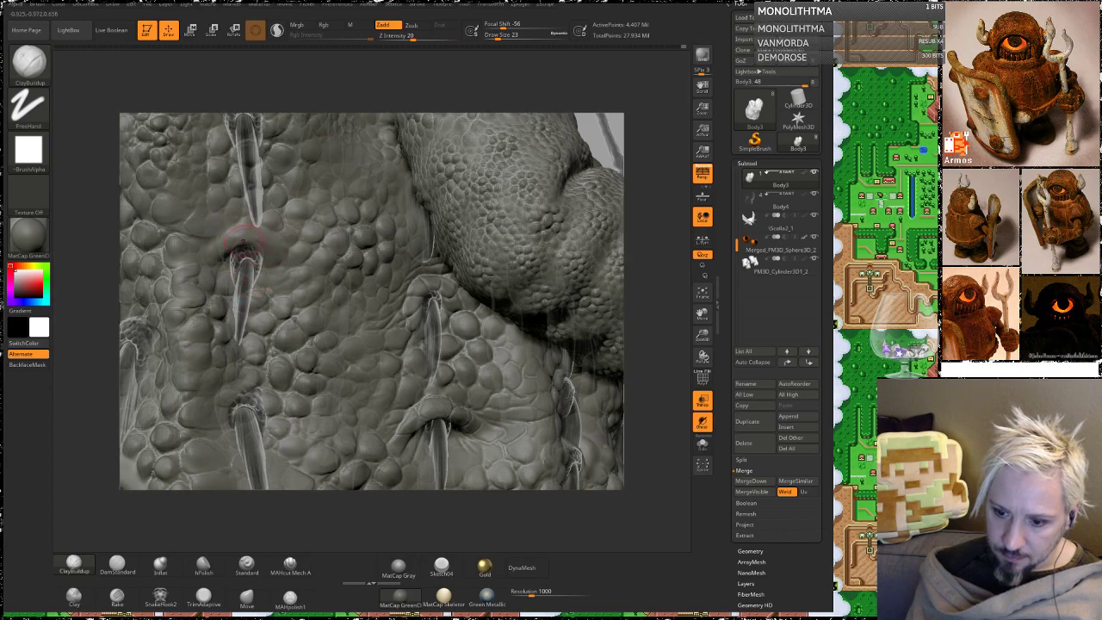
mouse_move(239, 244)
left_mouse_down()
mouse_move(260, 242)
mouse_move(243, 232)
left_mouse_up()
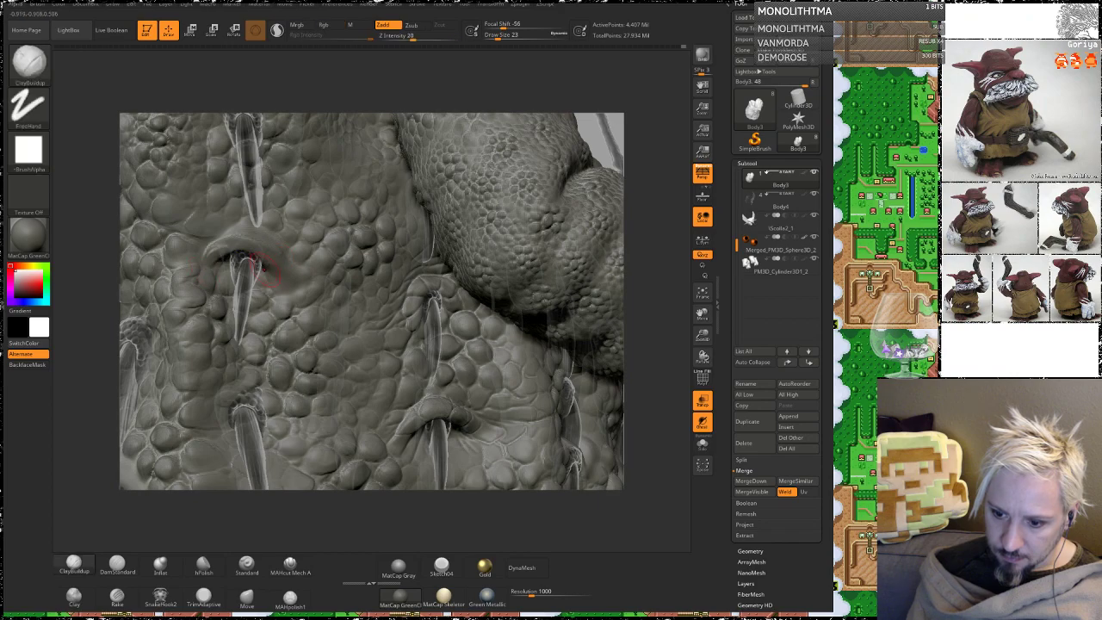
key("shift")
right_click_drag(314, 185, 240, 250)
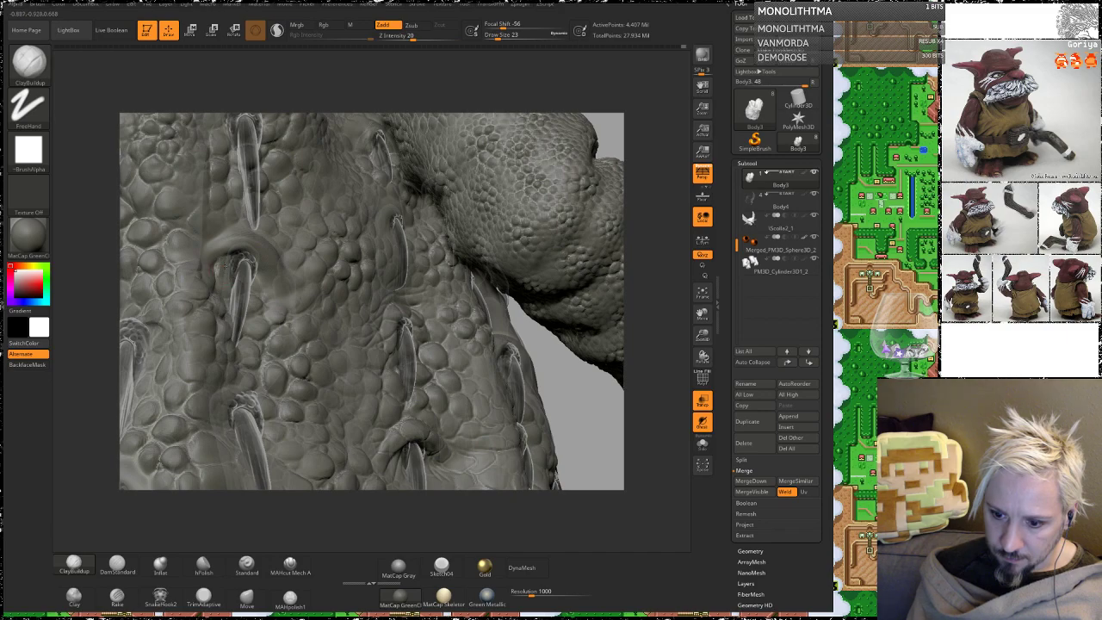
key("shift")
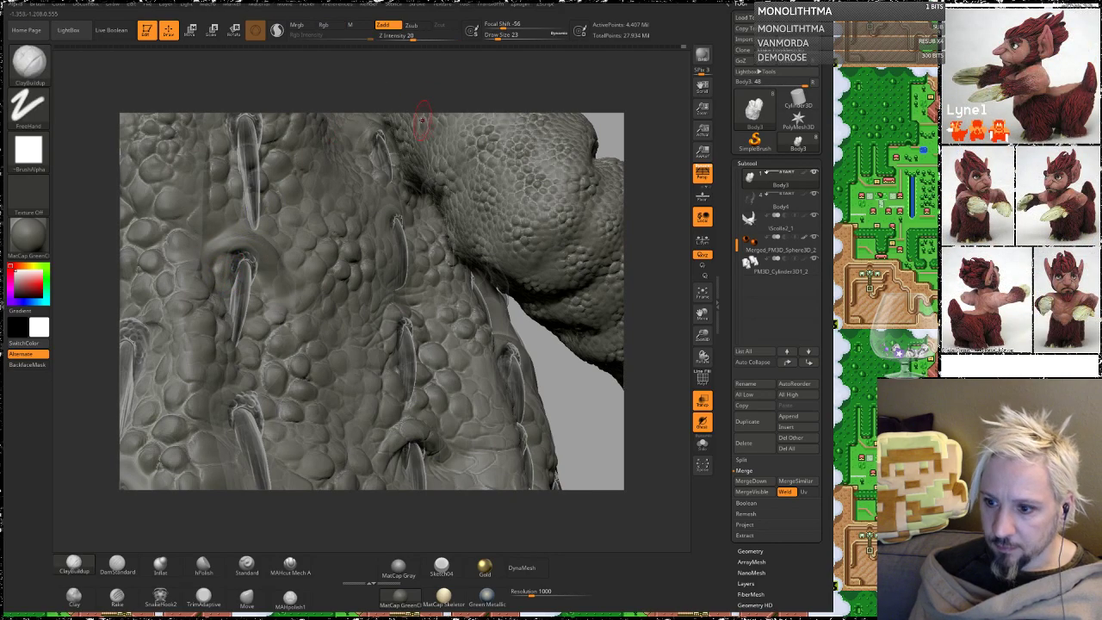
Step: Extend the sides of the flank spine's fold beside the arm and blend them into the surrounding scales
left_click_drag(402, 86, 299, 265)
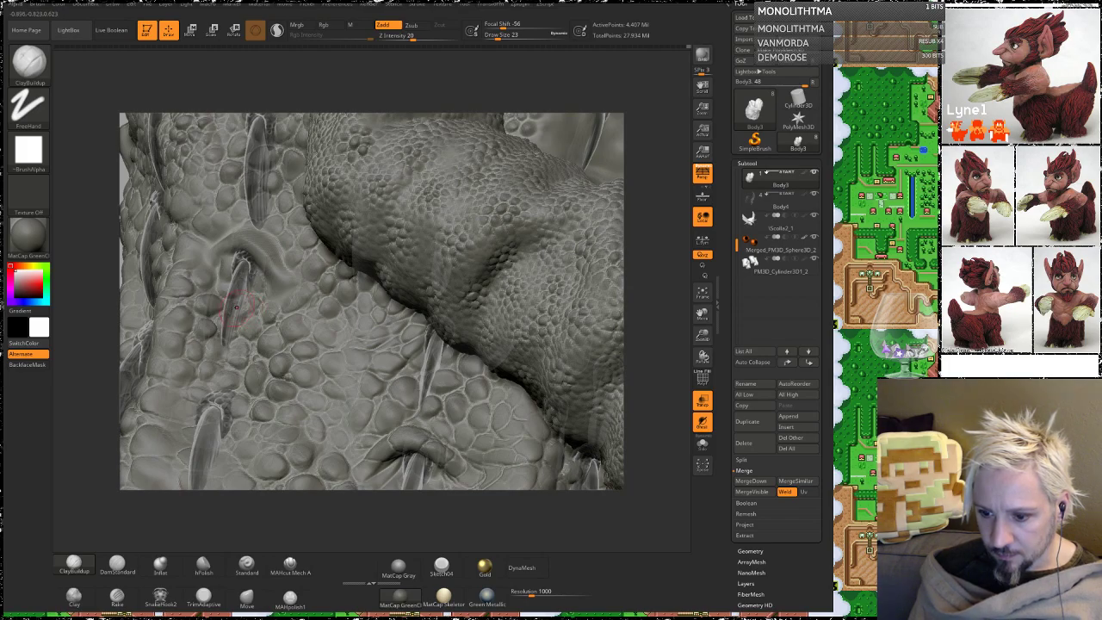
left_click_drag(369, 77, 455, 74)
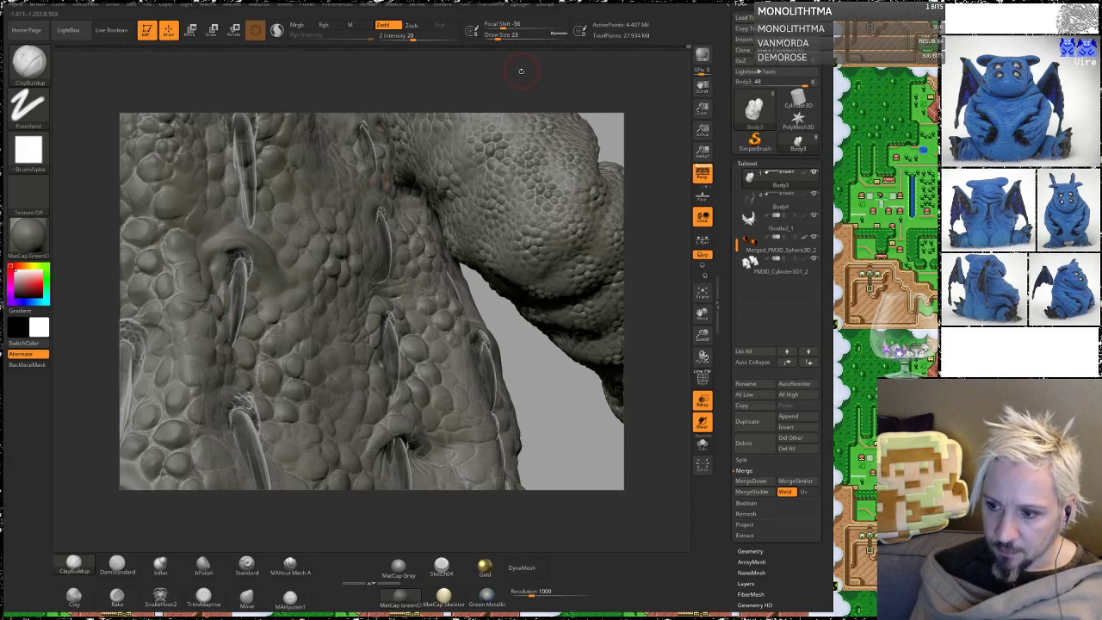
mouse_move(521, 71)
left_mouse_down()
mouse_move(566, 114)
mouse_move(594, 105)
mouse_move(495, 81)
left_mouse_up()
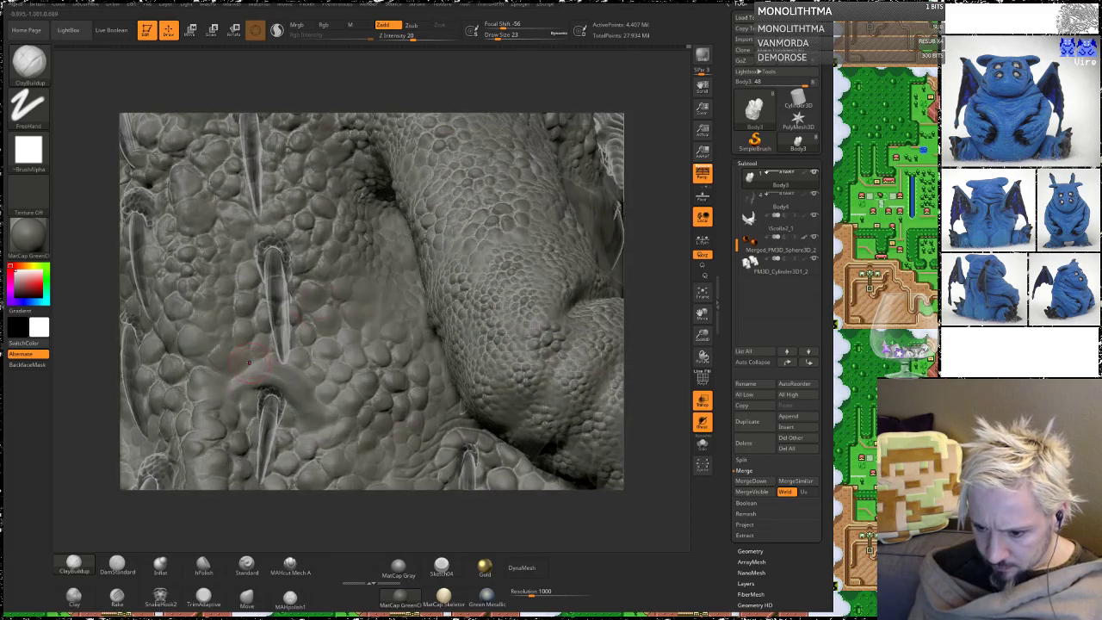
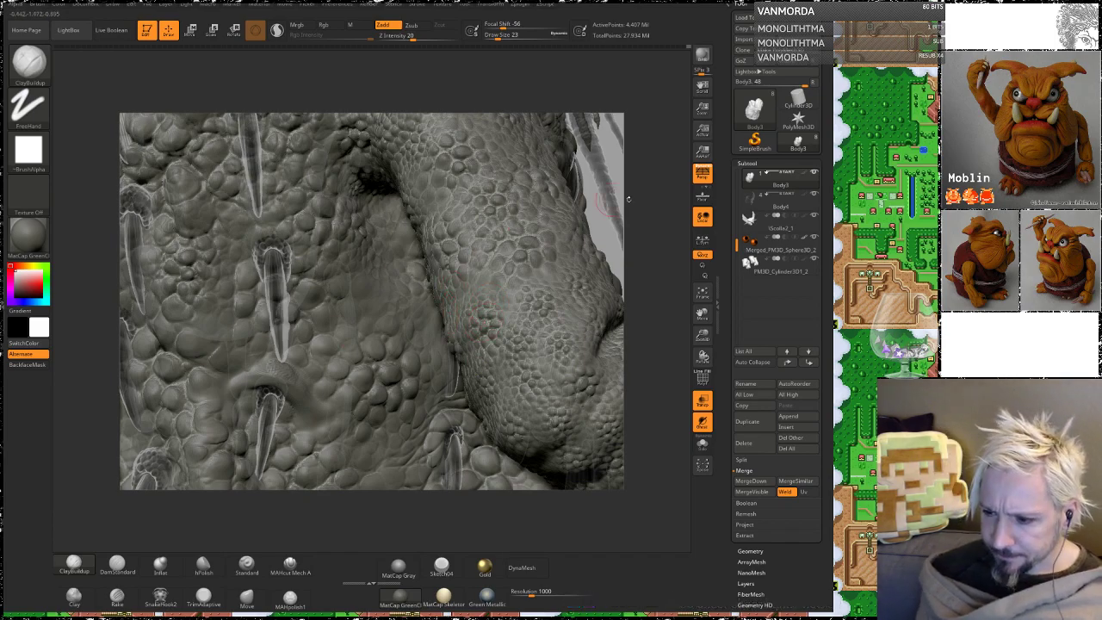
mouse_move(654, 228)
left_mouse_down()
mouse_move(640, 185)
mouse_move(676, 225)
mouse_move(649, 209)
left_mouse_up()
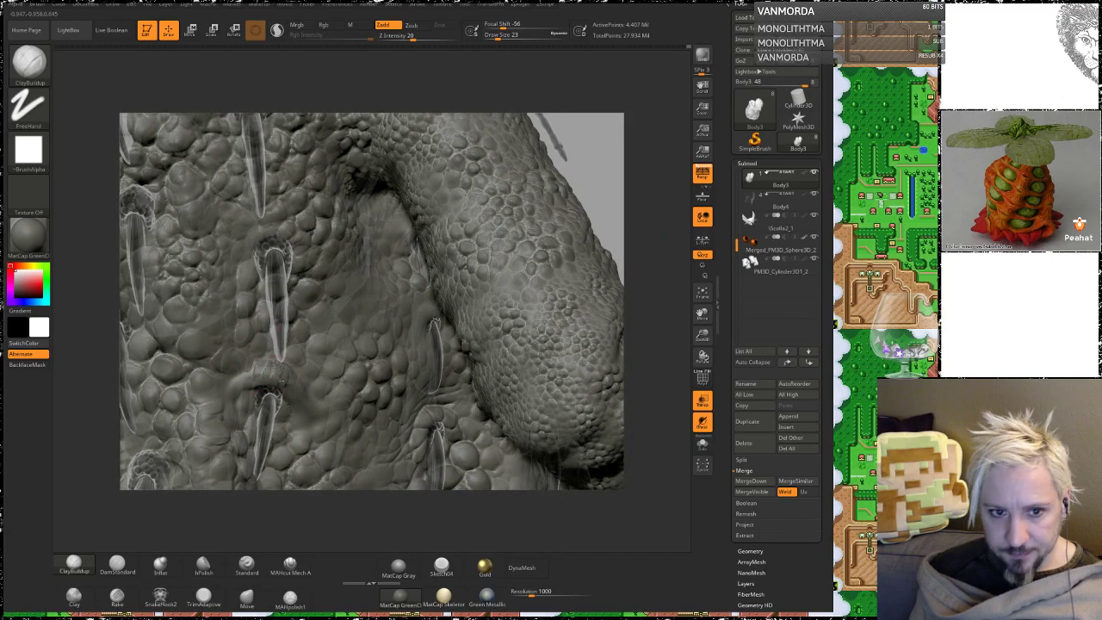
mouse_move(594, 211)
left_mouse_down()
mouse_move(602, 163)
mouse_move(531, 241)
left_mouse_up()
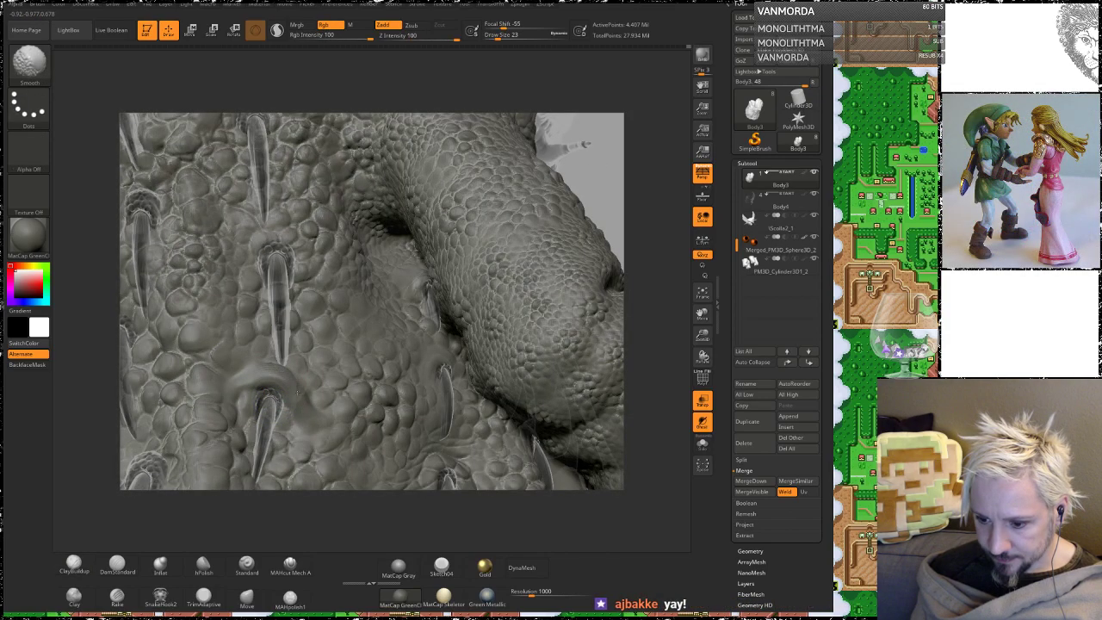
mouse_move(602, 172)
left_mouse_down()
mouse_move(611, 186)
mouse_move(275, 181)
left_mouse_up()
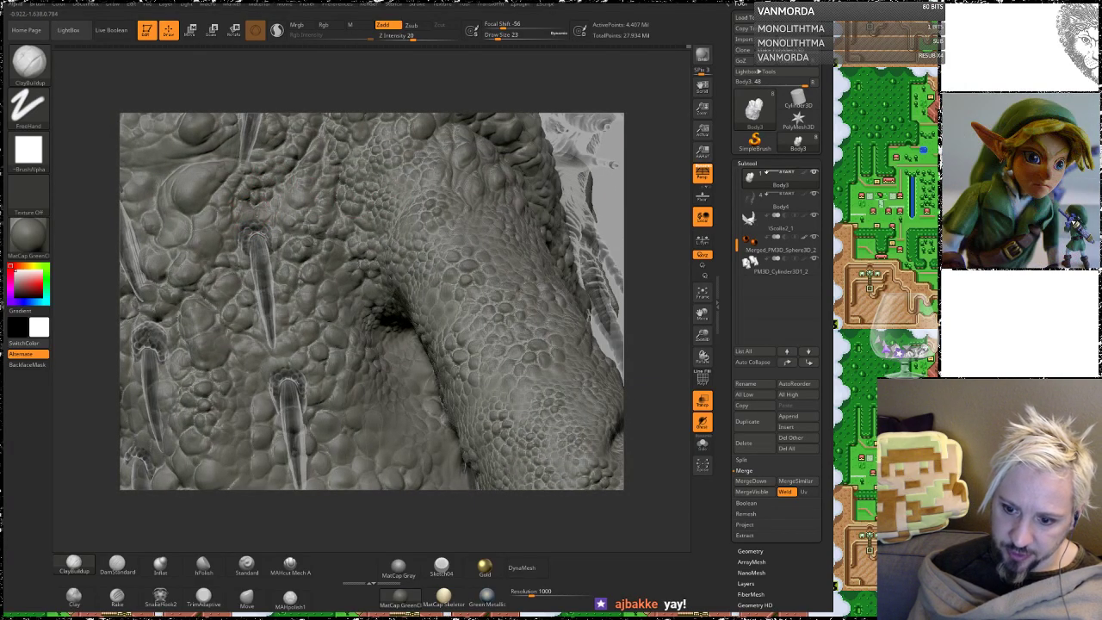
Step: Build arched folds over the roots of the upper two spines in the central flank column and smooth their ends into the scales
left_click_drag(557, 100, 629, 189, "alt")
mouse_move(657, 123)
left_mouse_down()
mouse_move(659, 157)
mouse_move(327, 232)
left_mouse_up()
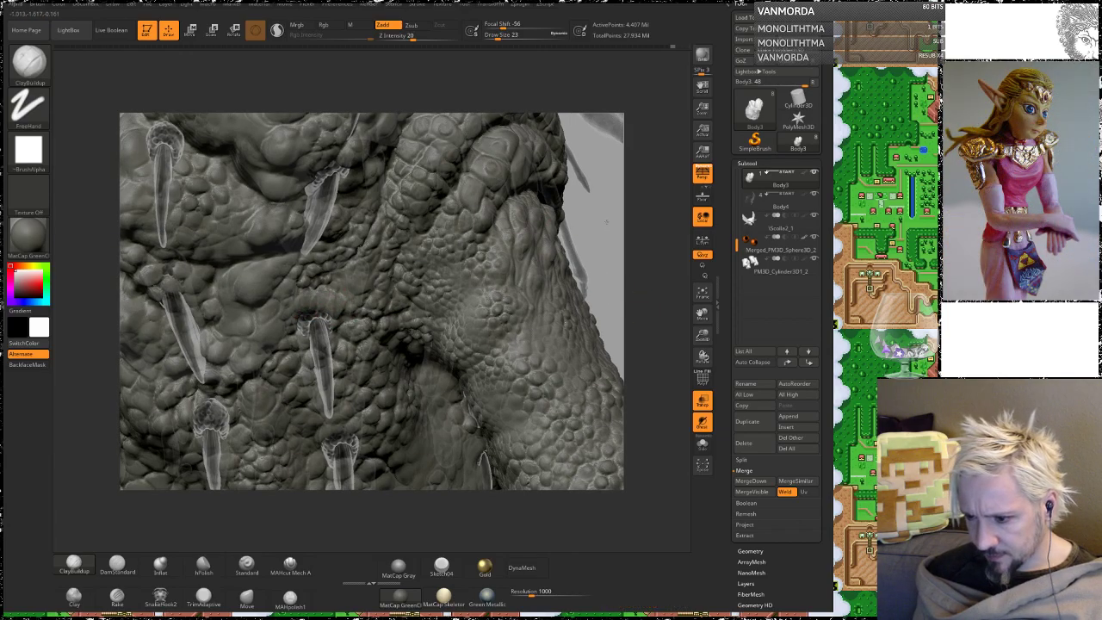
mouse_move(606, 222)
left_mouse_down()
mouse_move(473, 372)
mouse_move(598, 178)
mouse_move(592, 319)
mouse_move(562, 157)
left_mouse_up()
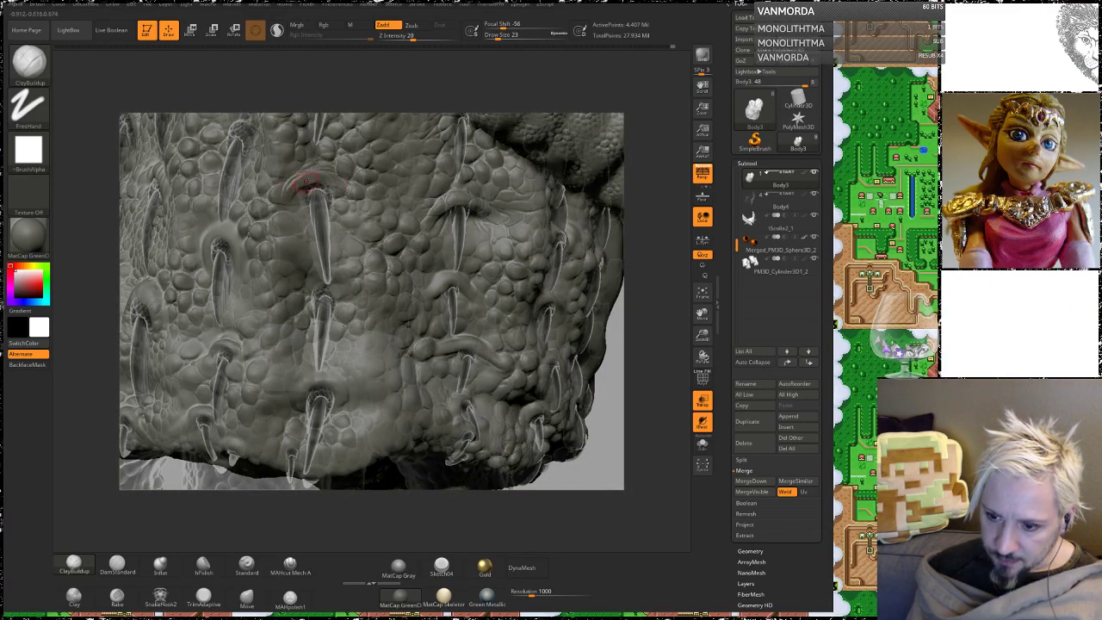
key("shift")
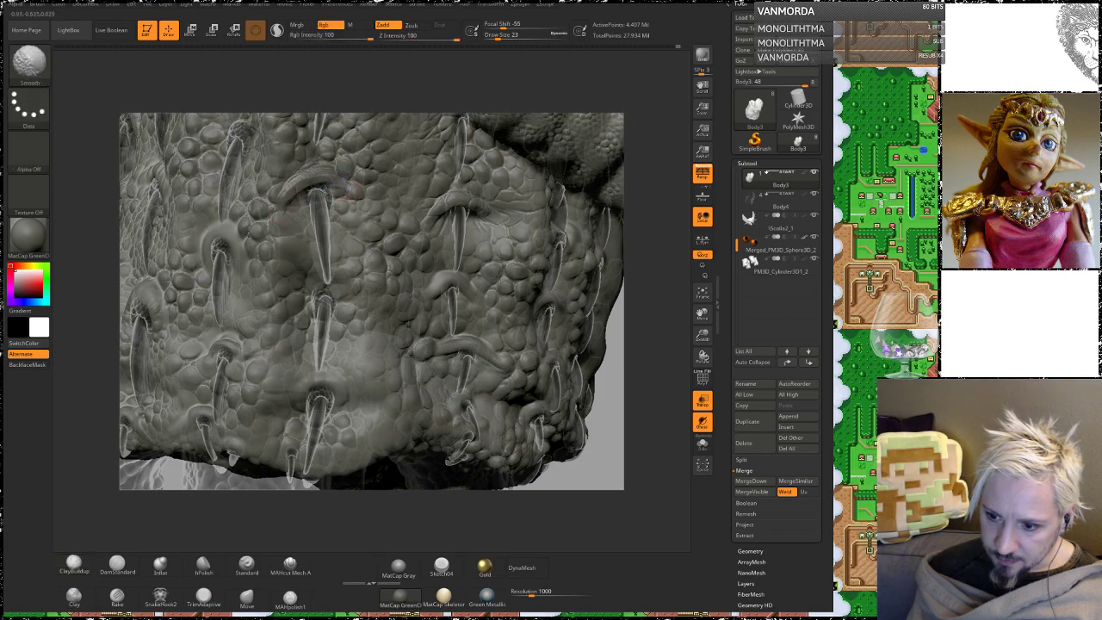
left_click_drag(346, 194, 301, 185, "shift")
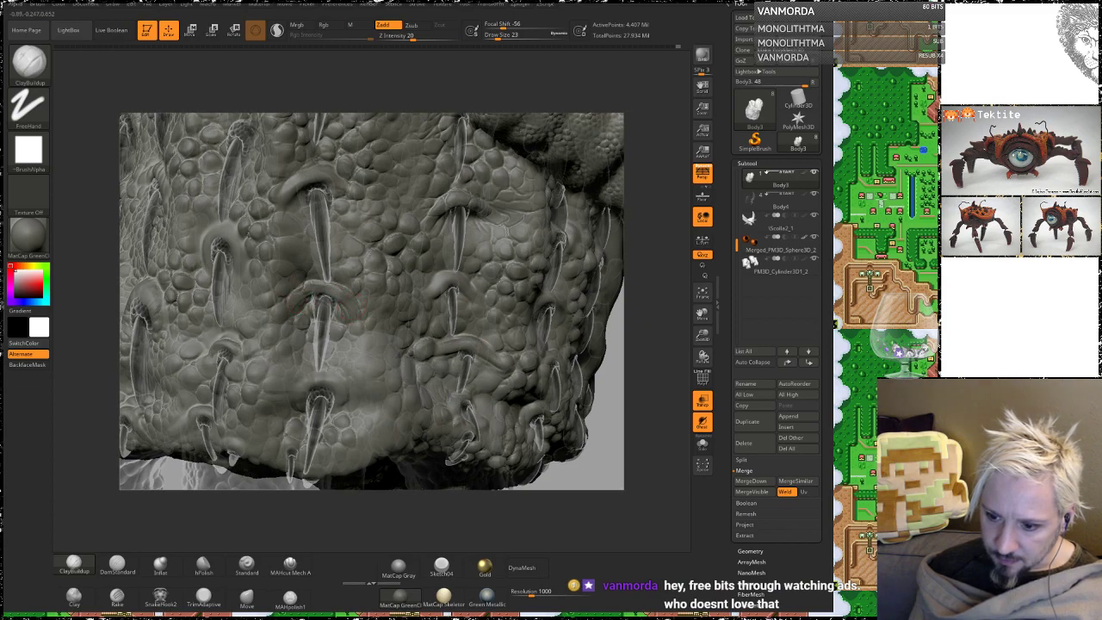
key("shift")
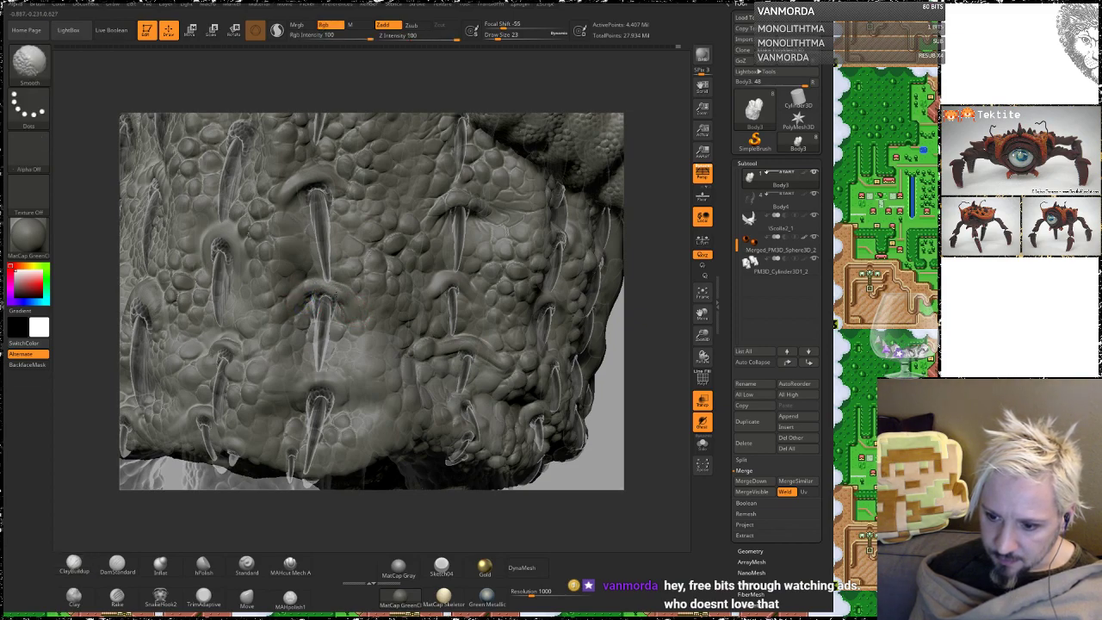
left_click_drag(324, 298, 319, 299, "shift")
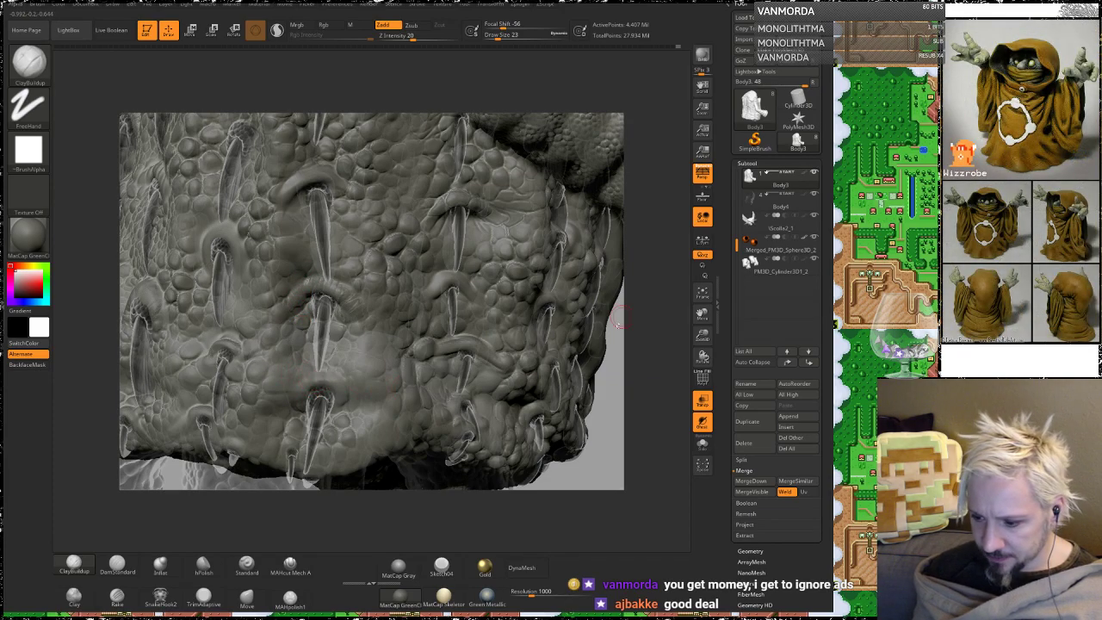
Step: Build up the skin around the short spine on the underside of the lower edge and smooth the strokes away into the surface
left_click_drag(614, 405, 578, 351)
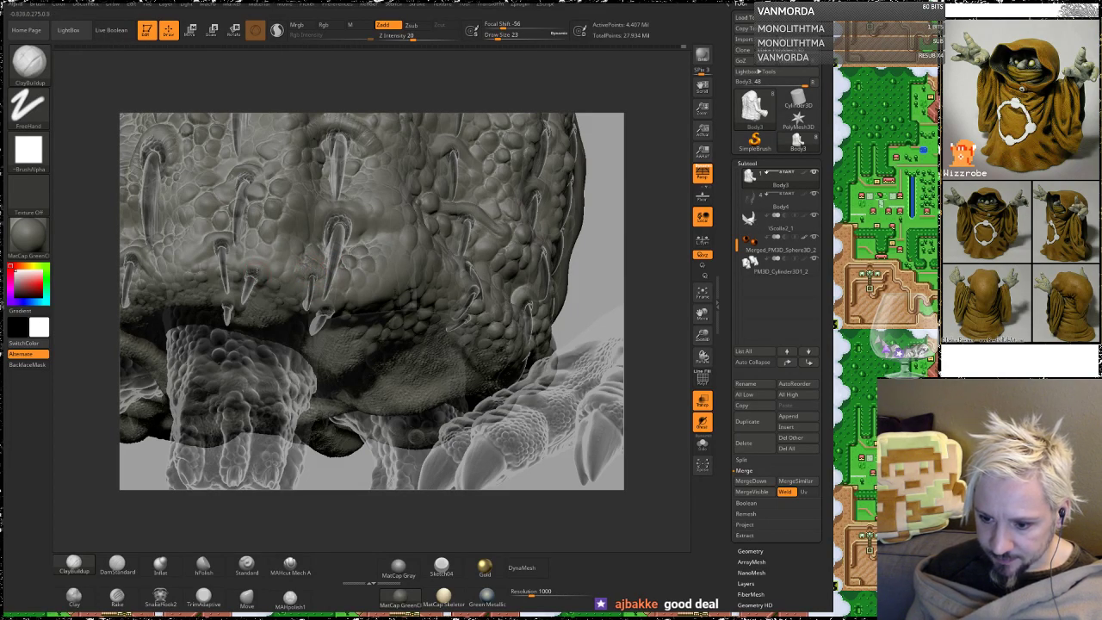
mouse_move(588, 256)
left_mouse_down("alt")
mouse_move(587, 301)
mouse_move(635, 302)
mouse_move(528, 244)
left_mouse_up("alt")
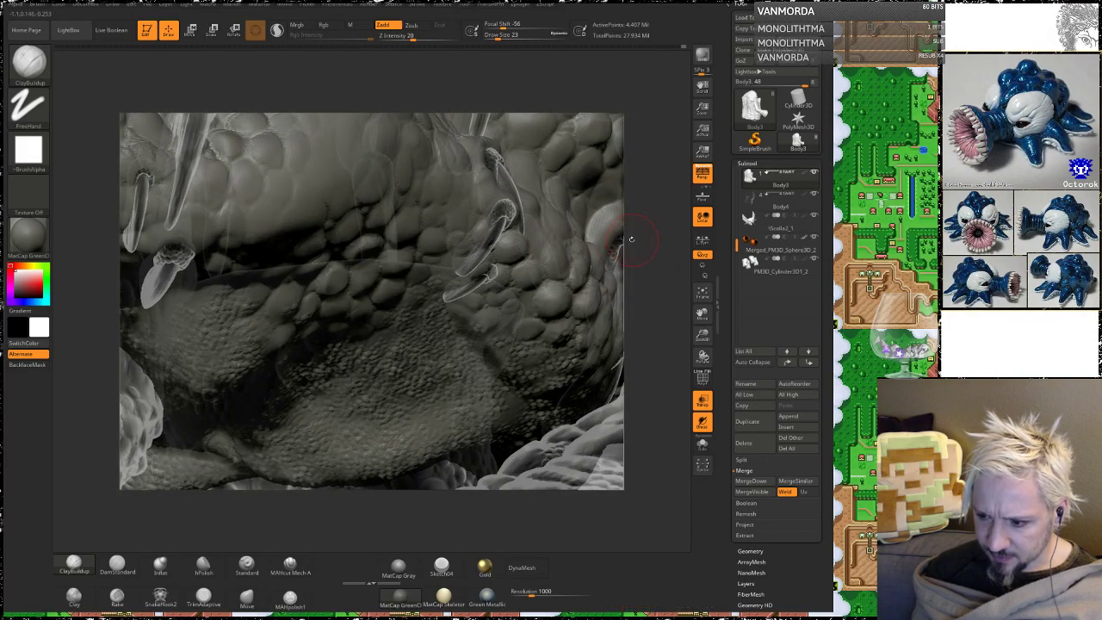
mouse_move(631, 239)
left_mouse_down()
mouse_move(539, 270)
mouse_move(543, 229)
left_mouse_up()
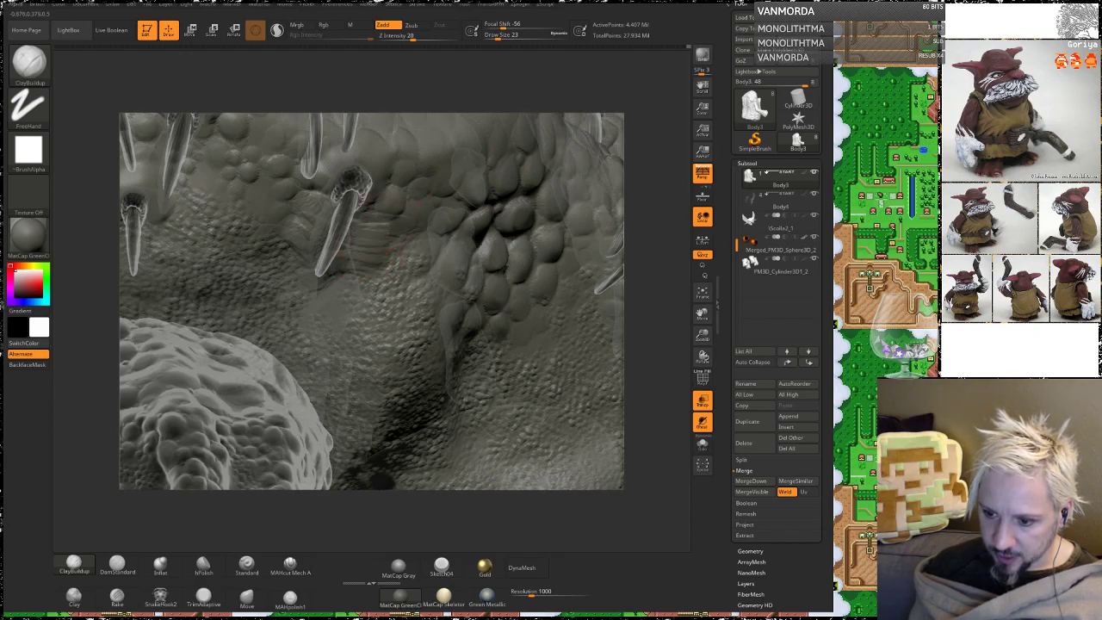
key("shift")
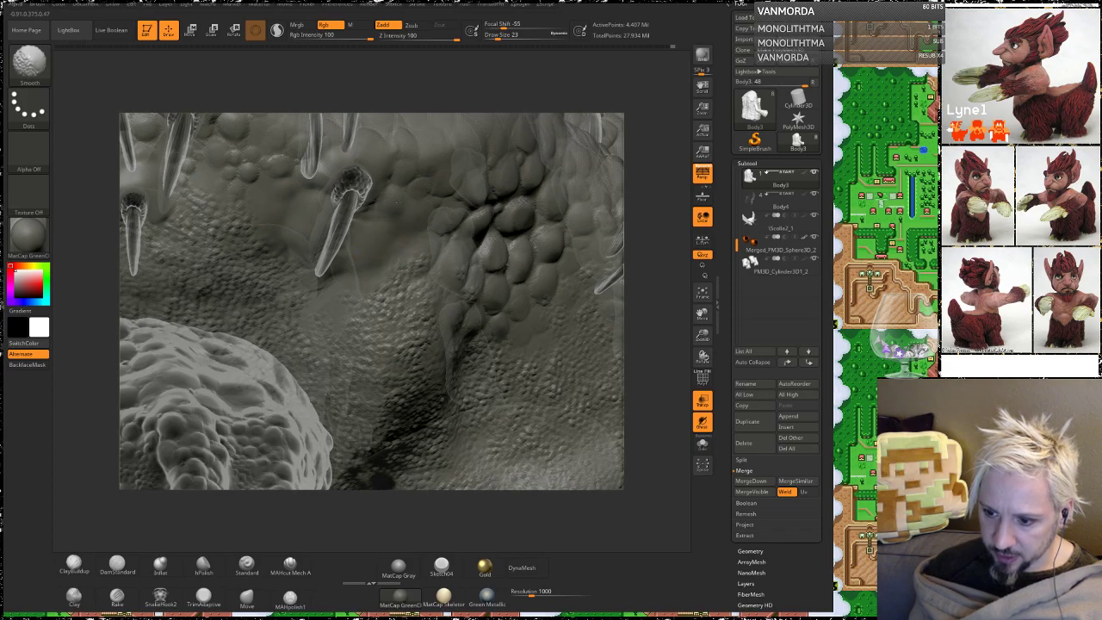
mouse_move(583, 104)
left_mouse_down()
mouse_move(594, 82)
mouse_move(603, 87)
left_mouse_up()
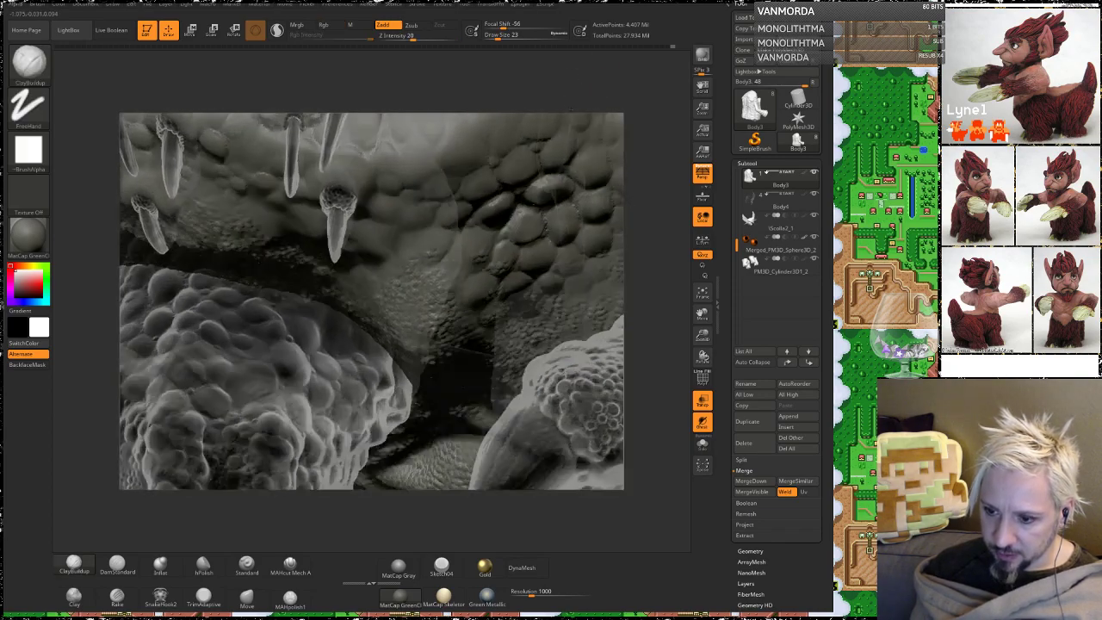
Step: Smooth the bumpy skin above the roots of the small spines along the lower edge
key("shift")
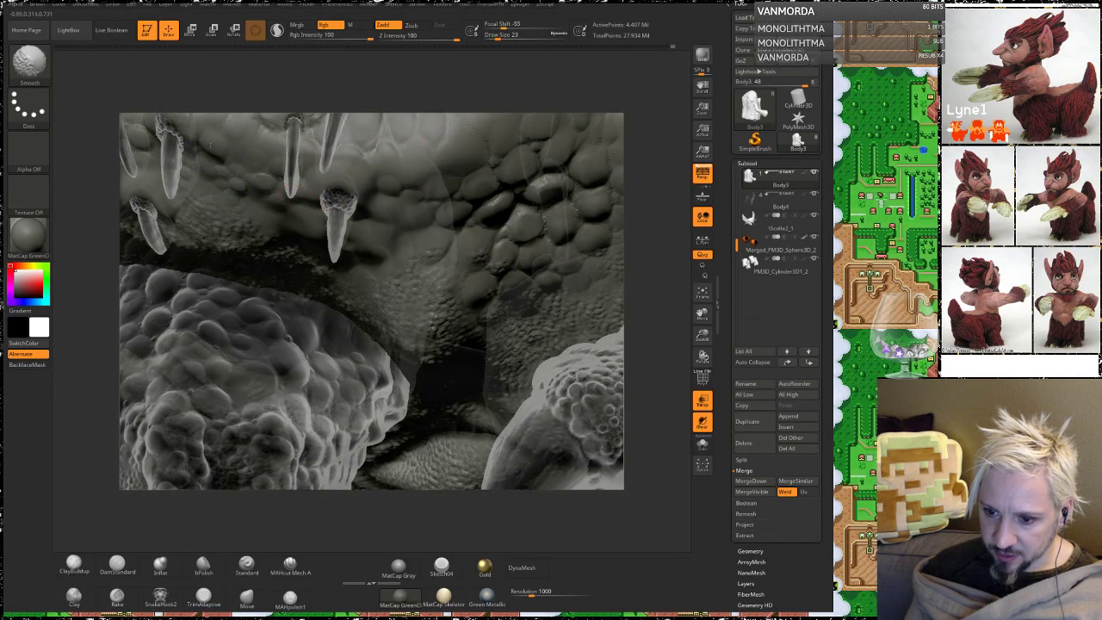
mouse_move(386, 98)
left_mouse_down("alt")
mouse_move(410, 126)
mouse_move(601, 182)
left_mouse_up("alt")
key("shift")
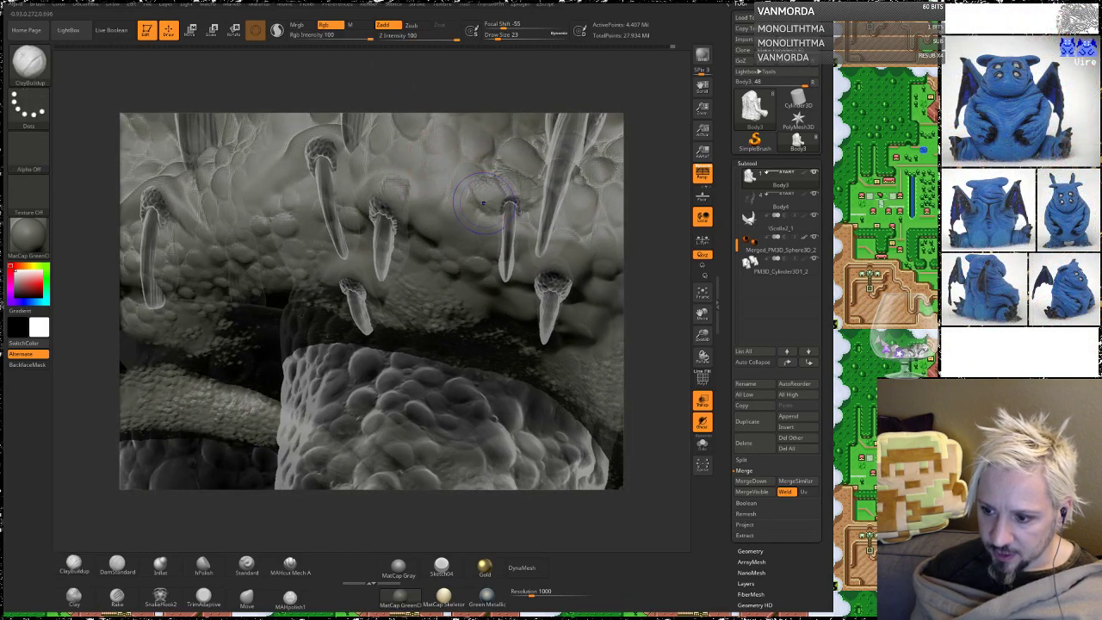
key("shift")
mouse_move(527, 186)
left_mouse_down("shift")
mouse_move(539, 162)
mouse_move(519, 148)
left_mouse_up("shift")
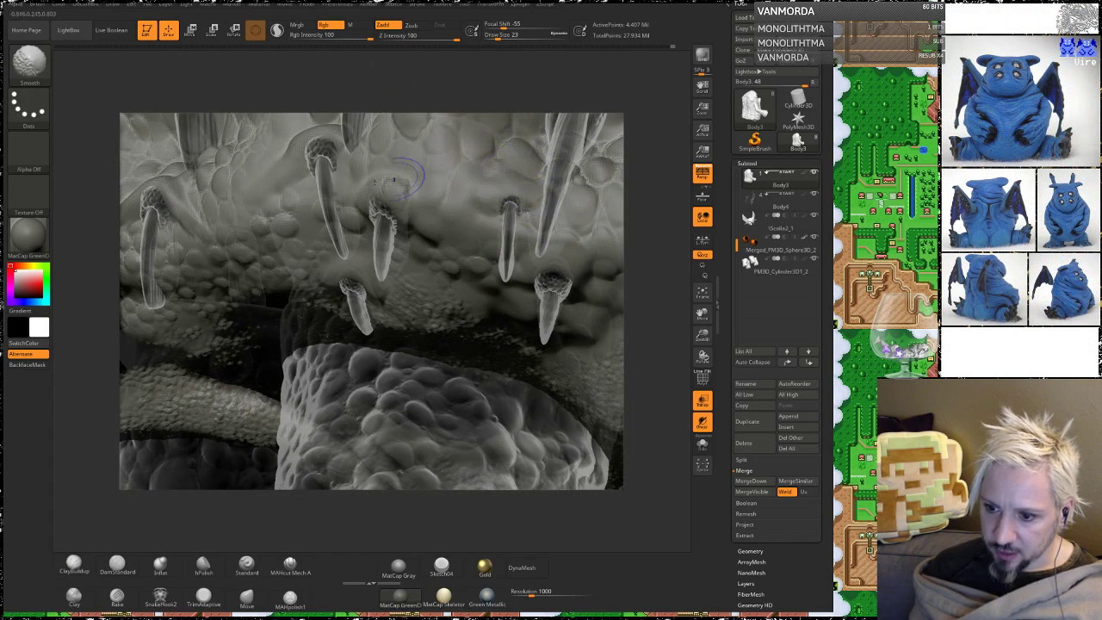
Step: Lay thick clay folds over the roots of three neighbouring spines along the lower edge
left_click_drag(400, 78, 463, 133)
left_click_drag(374, 199, 325, 242)
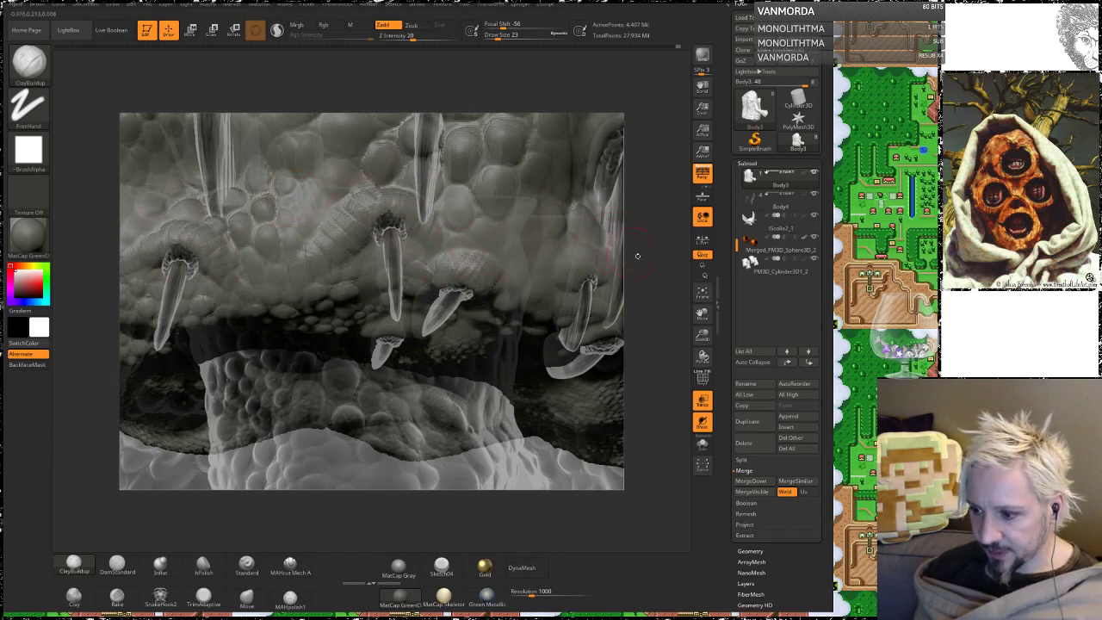
left_click_drag(660, 269, 680, 251)
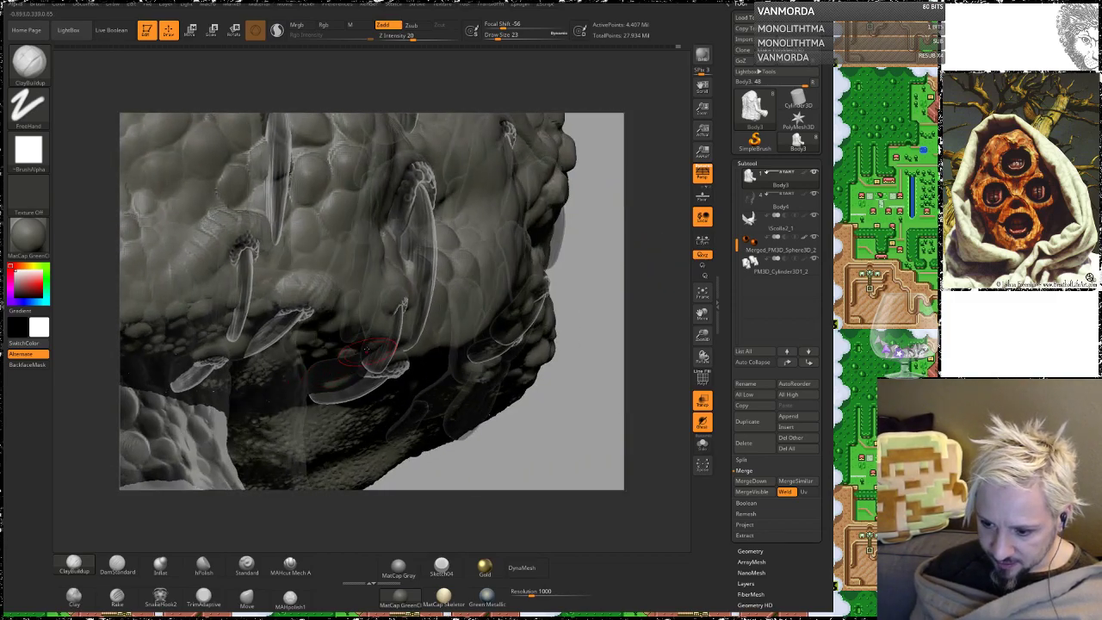
Step: Add a clay patch beside the small spine near the lower corner of the body and smooth it into the surrounding skin
left_click_drag(574, 319, 623, 205)
mouse_move(386, 363)
left_mouse_down()
mouse_move(358, 372)
mouse_move(372, 392)
left_mouse_up()
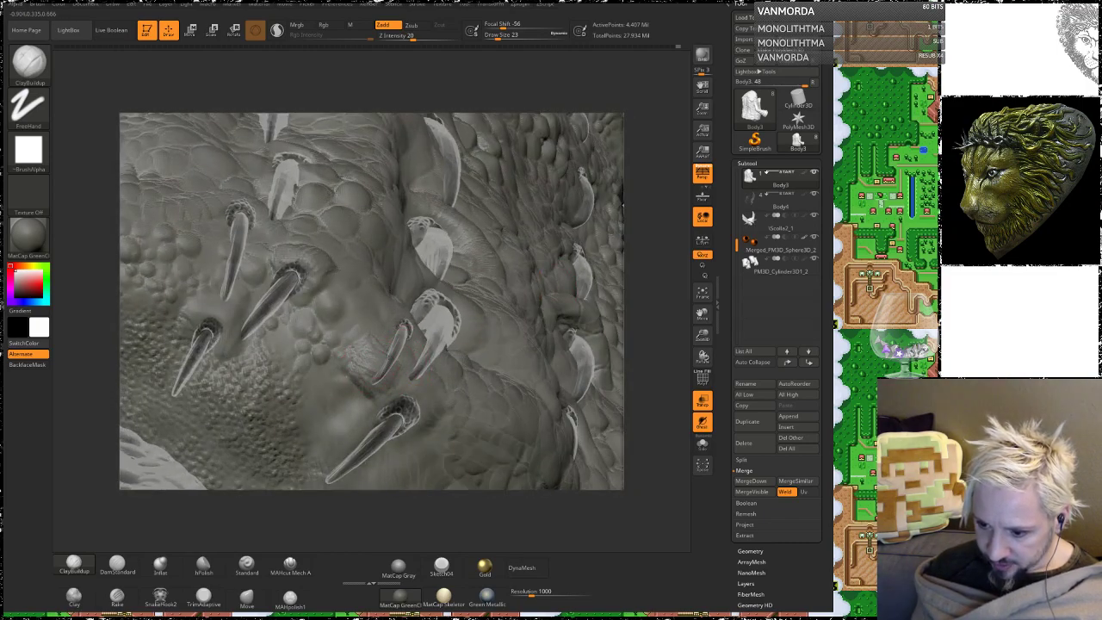
left_click_drag(651, 232, 506, 301)
mouse_move(531, 371)
left_mouse_down()
mouse_move(543, 377)
mouse_move(350, 401)
left_mouse_up()
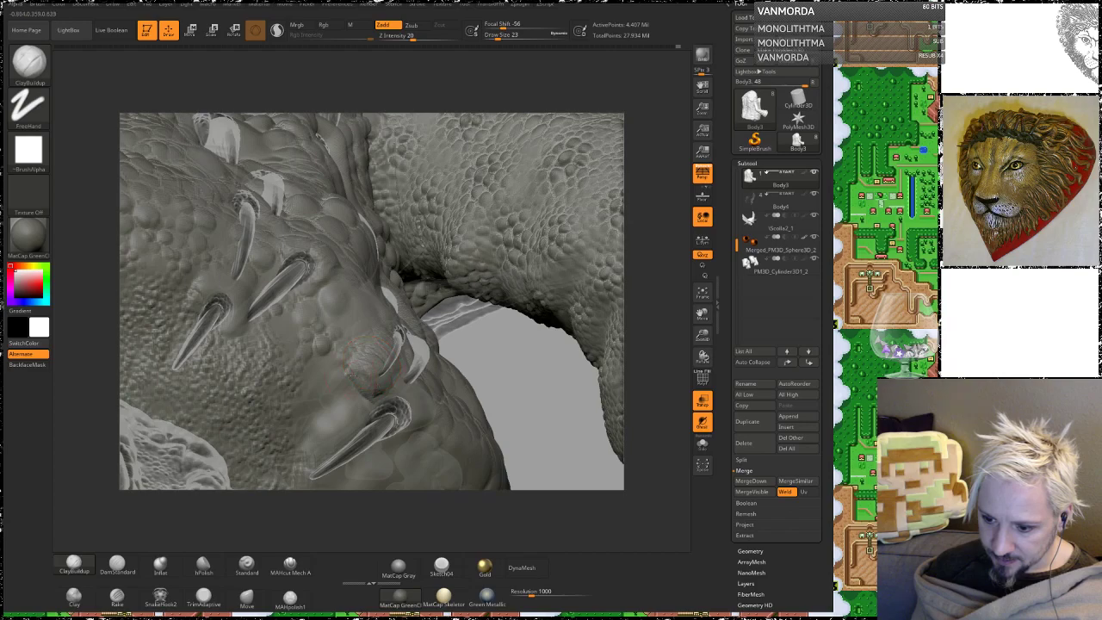
key("shift")
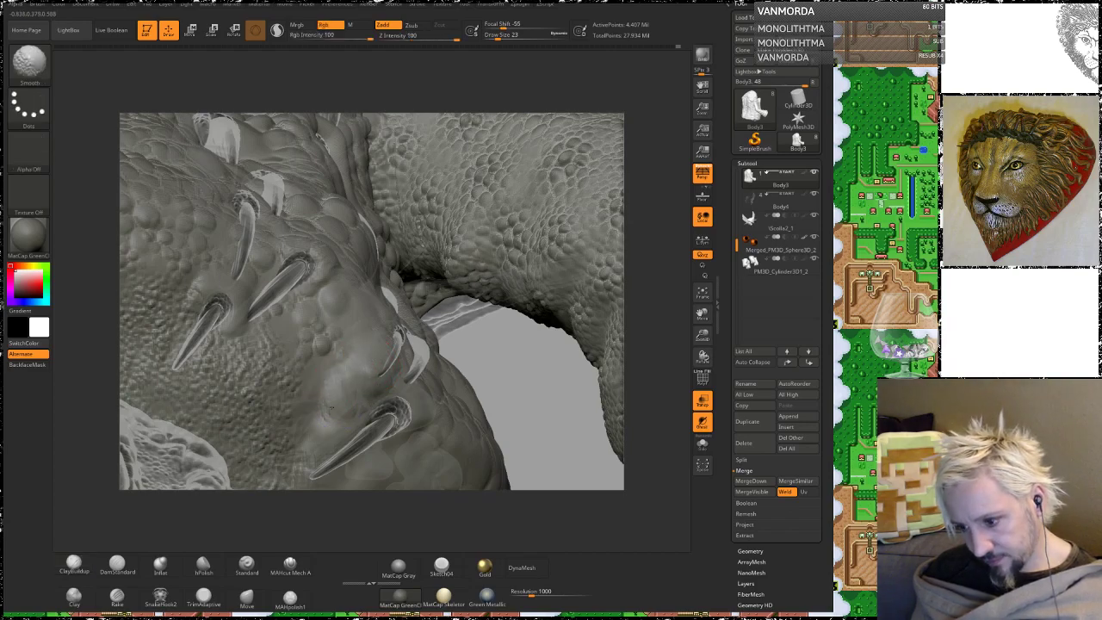
Step: Soften the fold over the root of the middle spine in the central flank column
mouse_move(538, 344)
left_mouse_down()
mouse_move(559, 361)
mouse_move(542, 420)
mouse_move(447, 268)
left_mouse_up()
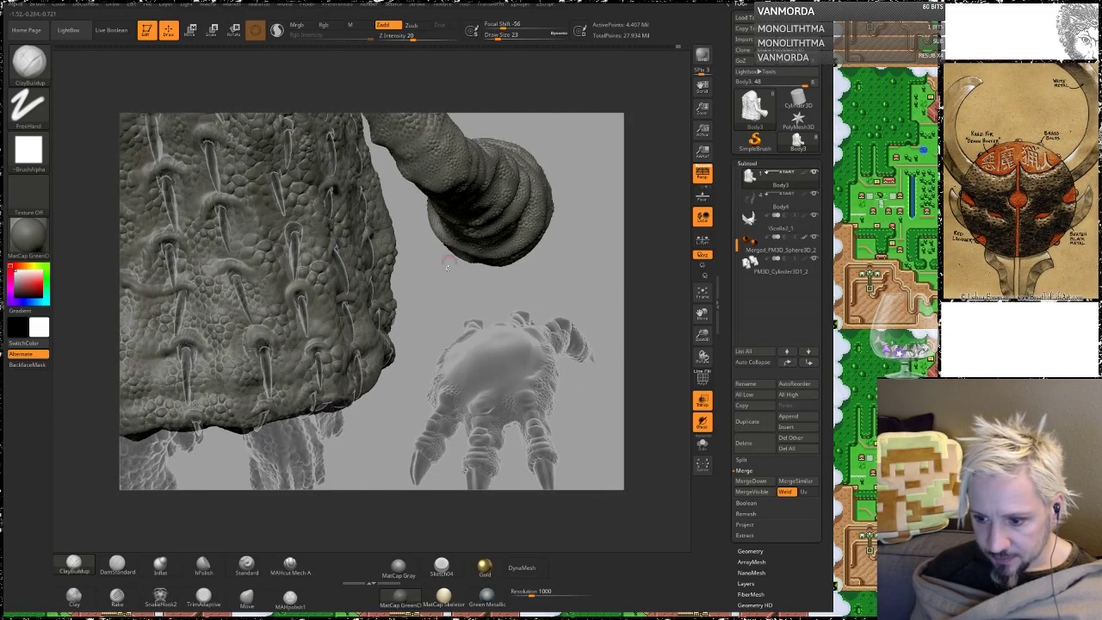
mouse_move(436, 306)
left_mouse_down()
mouse_move(527, 339)
mouse_move(563, 337)
left_mouse_up()
left_click_drag(331, 298, 325, 294, "shift")
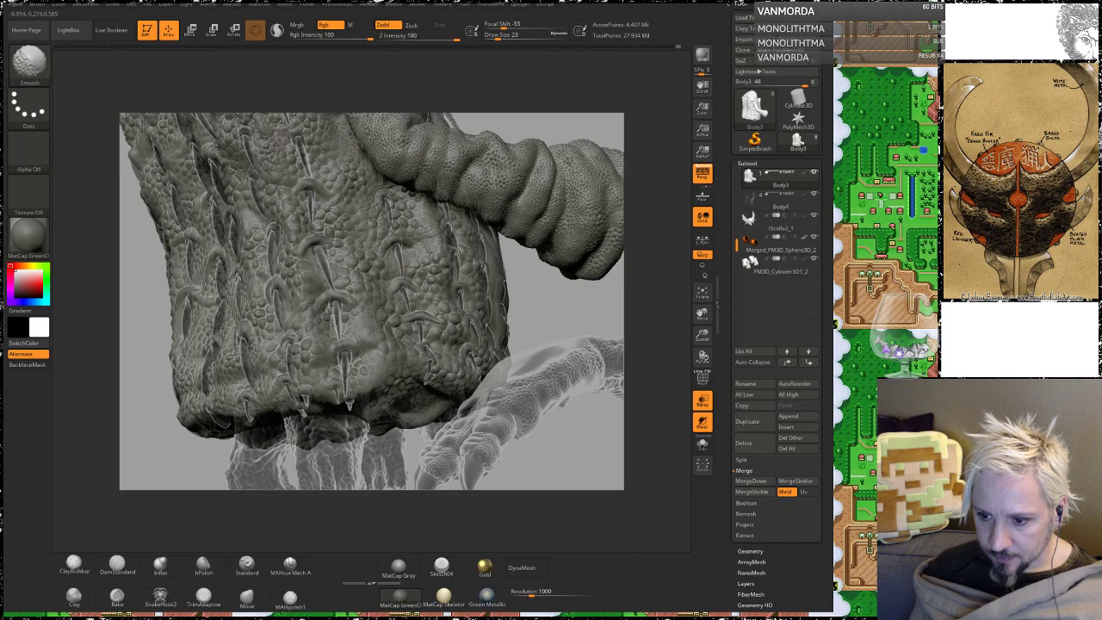
Step: Check the spine folds across the whole torso and upper back with transparency turned off, and restore the transparent display
mouse_move(143, 388)
left_mouse_down()
mouse_move(184, 244)
mouse_move(205, 334)
left_mouse_up()
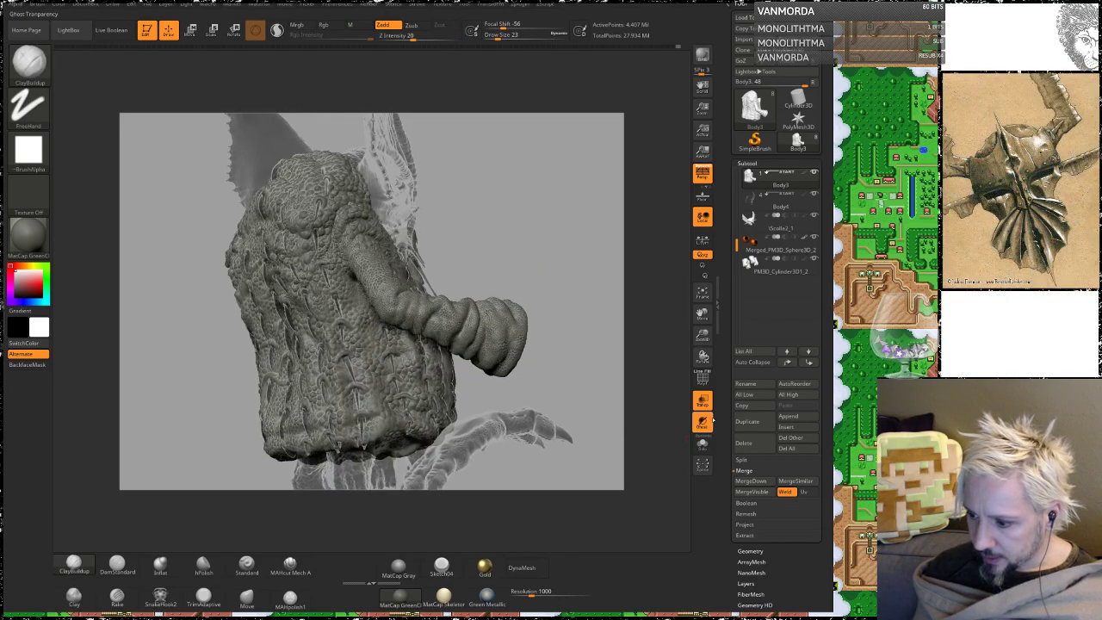
left_click(702, 421)
mouse_move(512, 219)
left_mouse_down()
mouse_move(528, 253)
mouse_move(516, 263)
mouse_move(527, 249)
left_mouse_up()
mouse_move(551, 204)
left_mouse_down()
mouse_move(553, 232)
mouse_move(478, 172)
mouse_move(553, 292)
mouse_move(436, 248)
left_mouse_up()
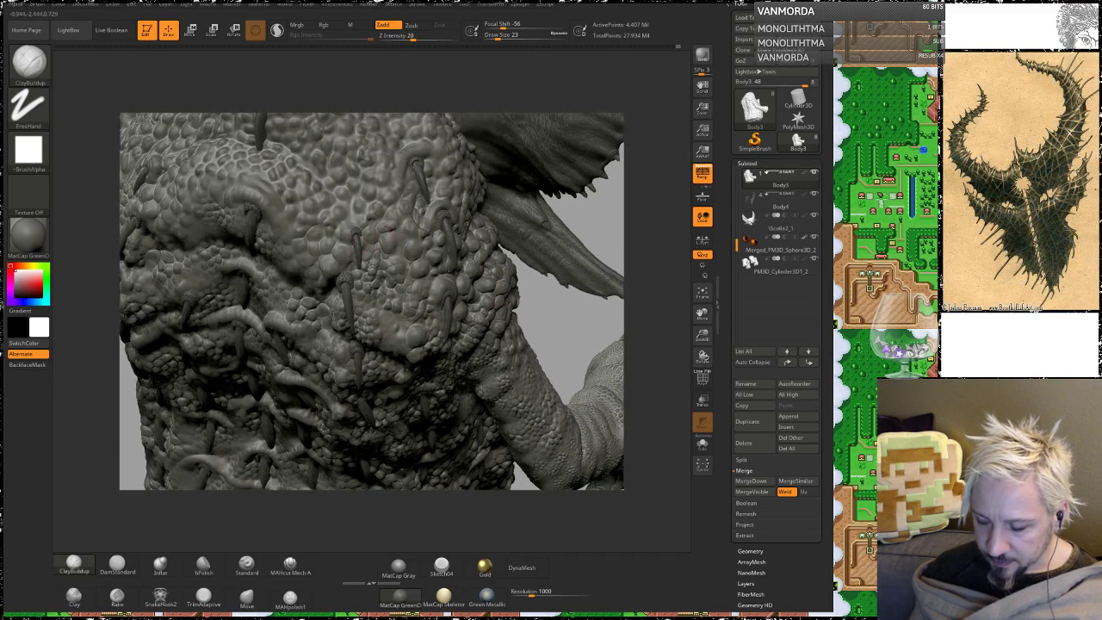
left_click(703, 401)
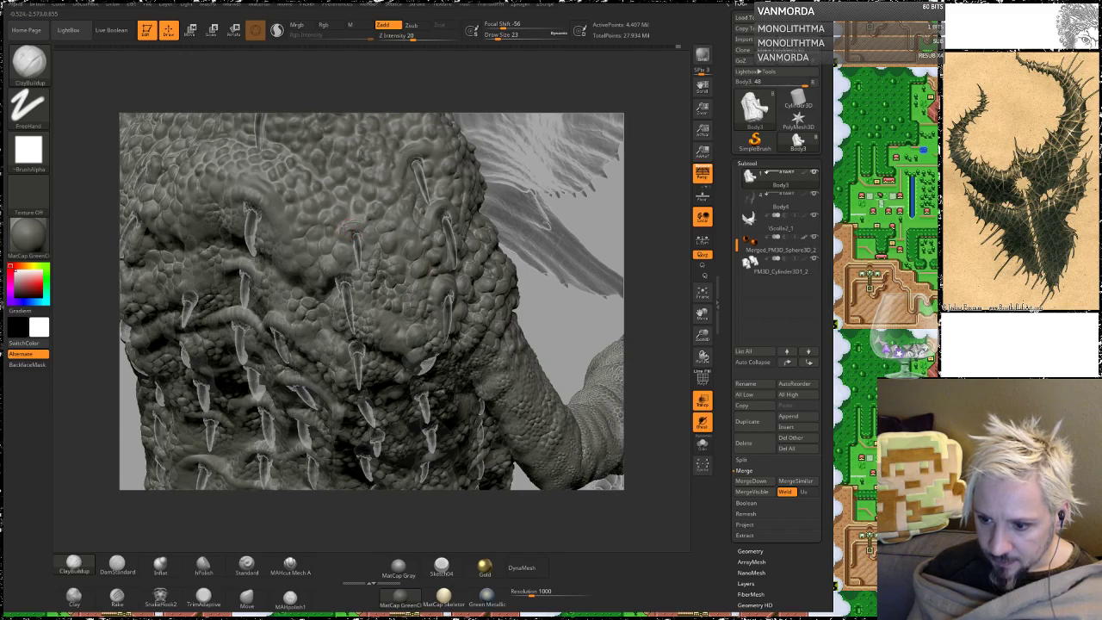
Step: Build a small fold over the root of the short spine on the upper back and smooth it
mouse_move(347, 230)
left_mouse_down()
mouse_move(361, 227)
mouse_move(354, 241)
left_mouse_up()
key("shift+r")
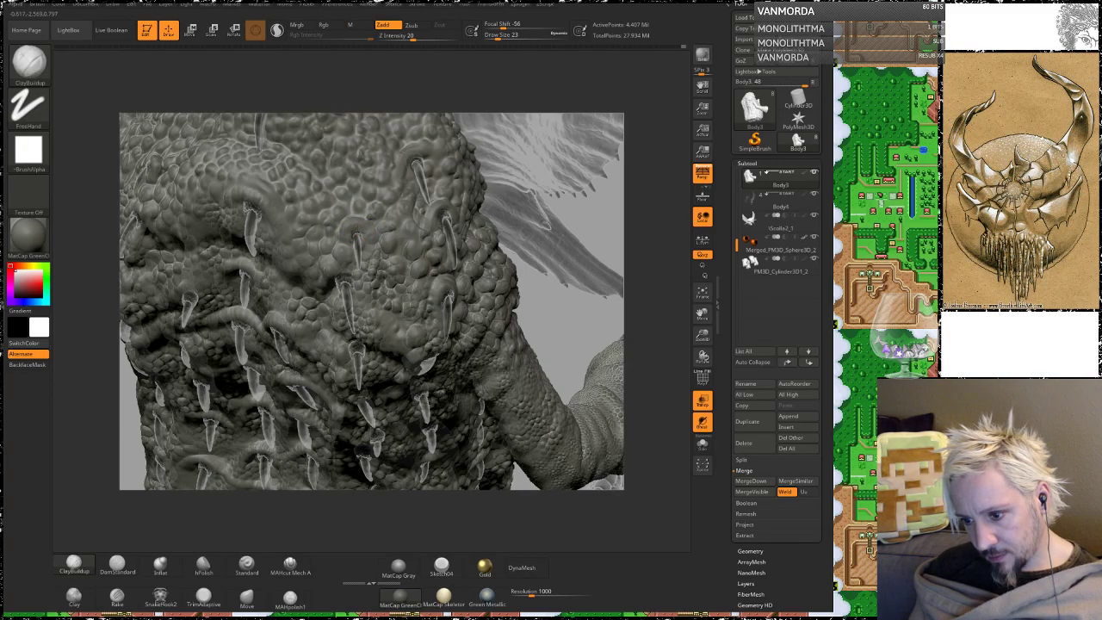
key("shift+r")
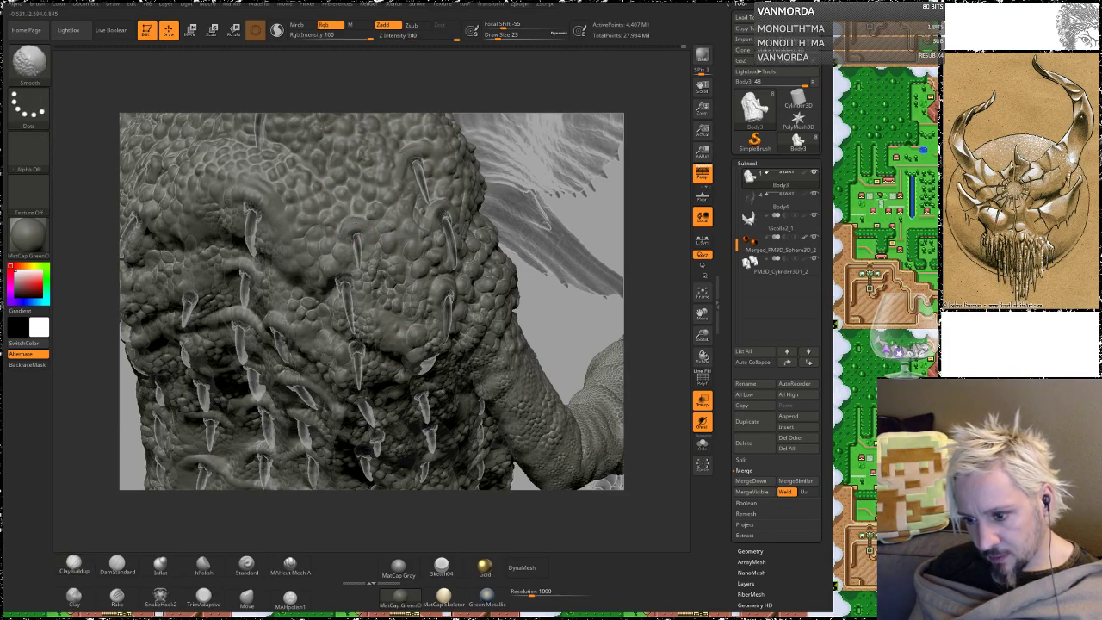
key("shift+r")
Step: Wrap a fold around the root of the longer spine just below the short upper-back spine and smooth its sides
mouse_move(553, 327)
left_mouse_down()
mouse_move(538, 343)
mouse_move(540, 403)
left_mouse_up()
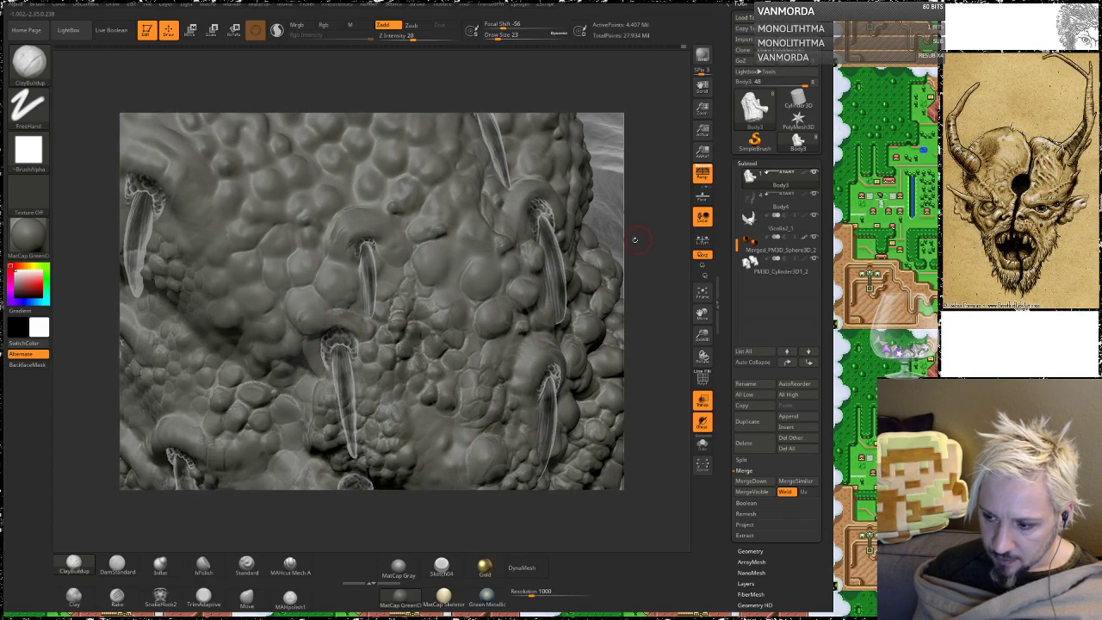
mouse_move(634, 240)
left_mouse_down()
mouse_move(650, 228)
mouse_move(503, 263)
left_mouse_up()
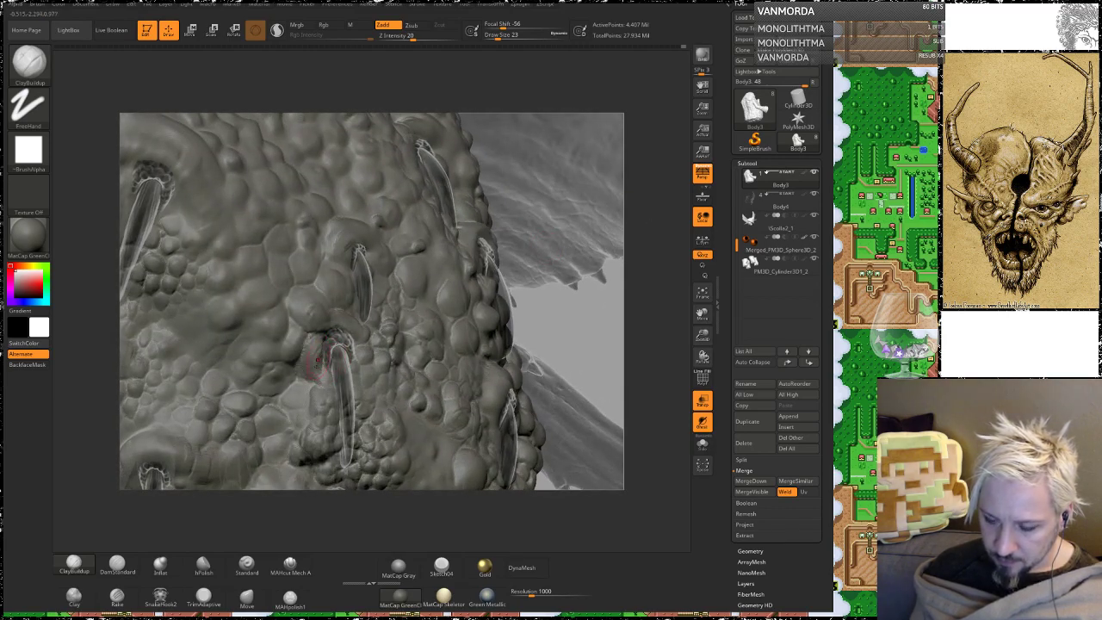
left_click_drag(318, 359, 322, 346, "shift")
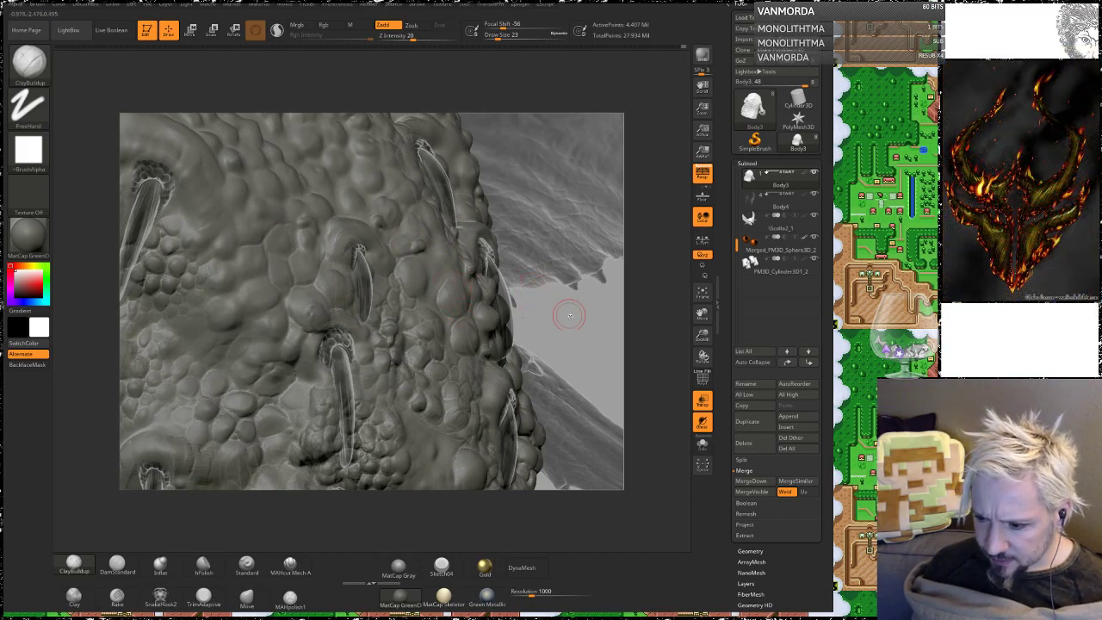
Step: Build a small fold over the root of the next spine down the upper back and smooth it into the surrounding scales
mouse_move(594, 325)
left_mouse_down()
mouse_move(546, 234)
mouse_move(593, 244)
mouse_move(590, 256)
mouse_move(600, 239)
left_mouse_up()
left_click_drag(561, 271, 569, 268)
mouse_move(582, 443)
left_mouse_down("alt")
mouse_move(600, 315)
mouse_move(282, 182)
left_mouse_up("alt")
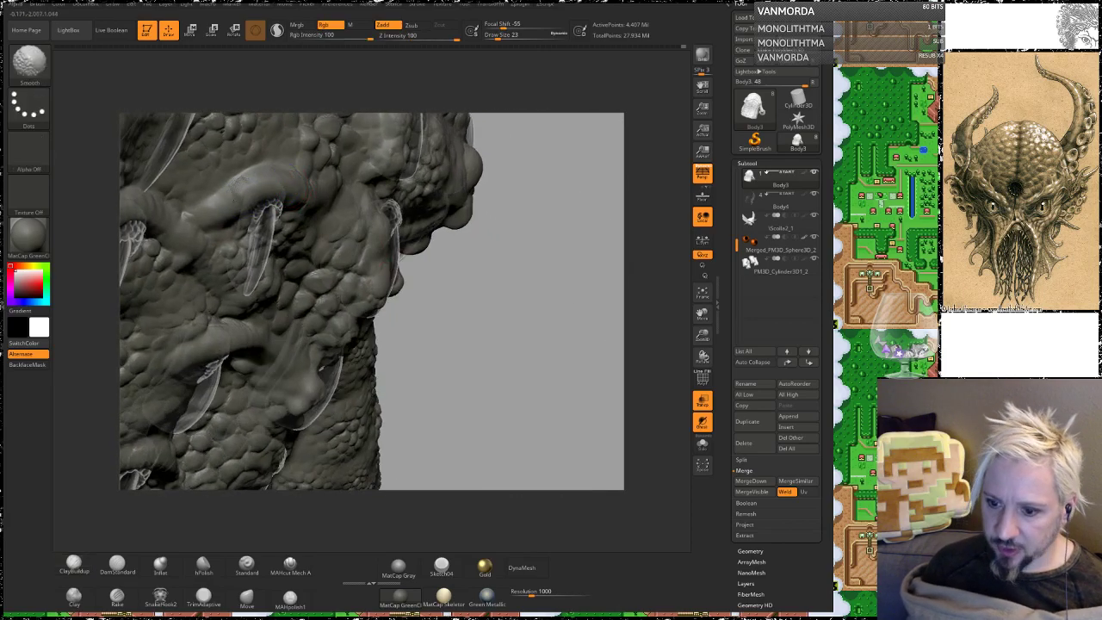
left_click_drag(476, 279, 441, 408, "alt")
mouse_move(546, 218)
left_mouse_down()
mouse_move(297, 226)
mouse_move(345, 237)
left_mouse_up()
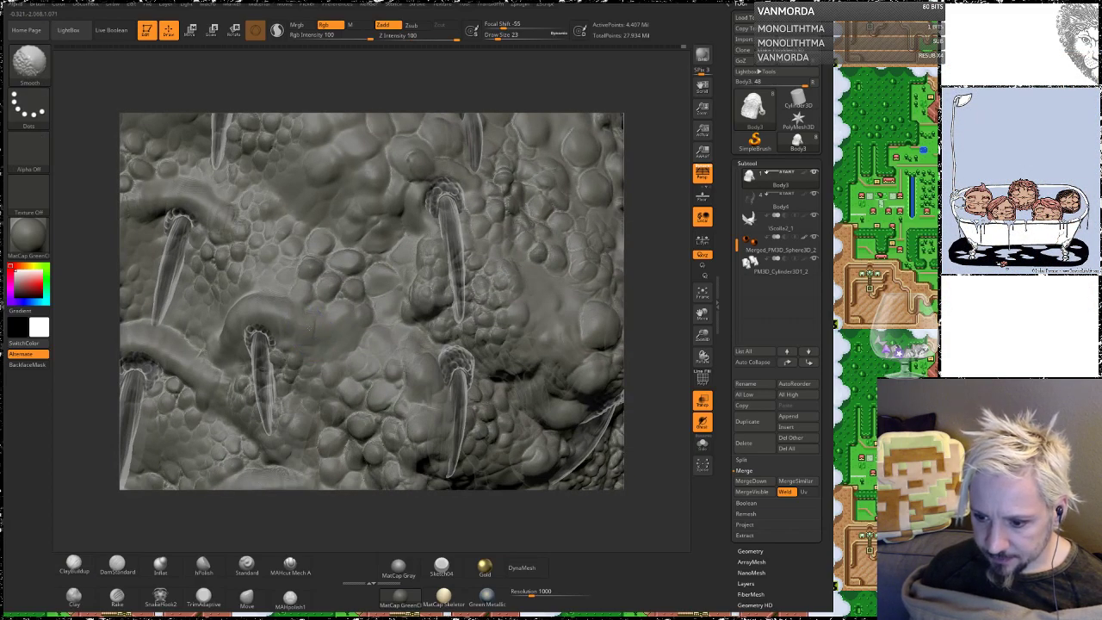
left_click_drag(666, 282, 577, 273)
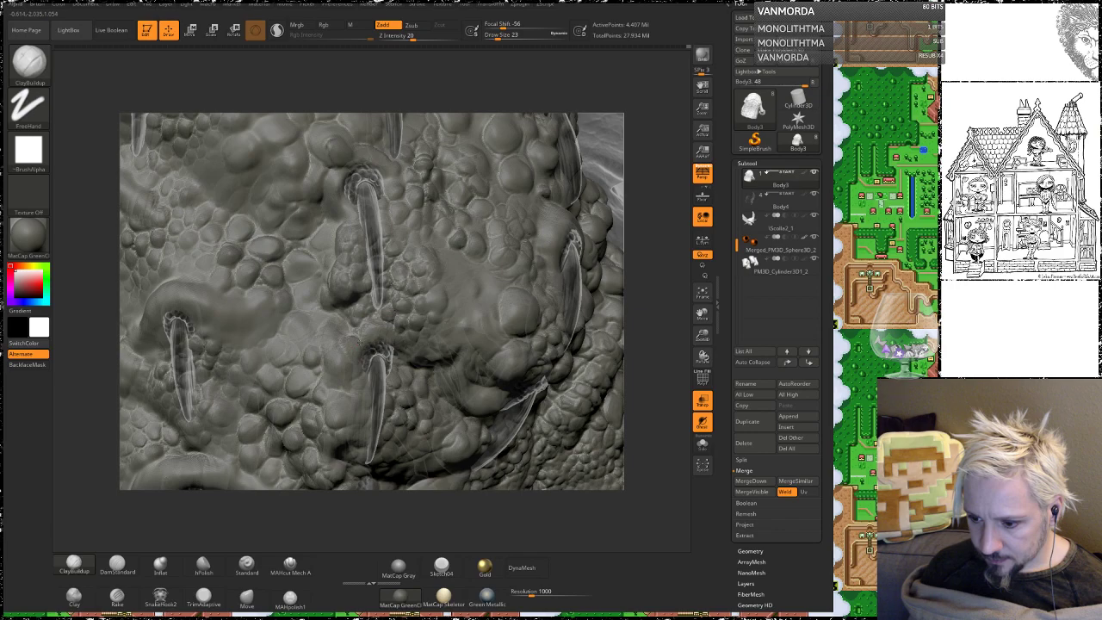
left_click_drag(658, 290, 379, 354)
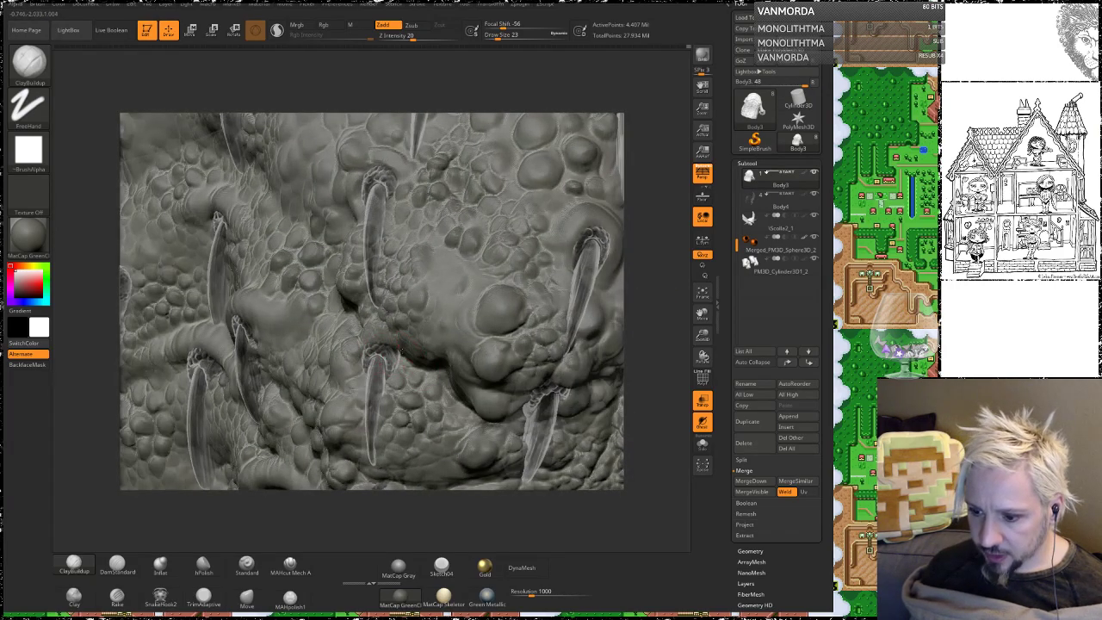
mouse_move(624, 275)
left_mouse_down()
mouse_move(637, 286)
mouse_move(652, 250)
mouse_move(410, 258)
left_mouse_up()
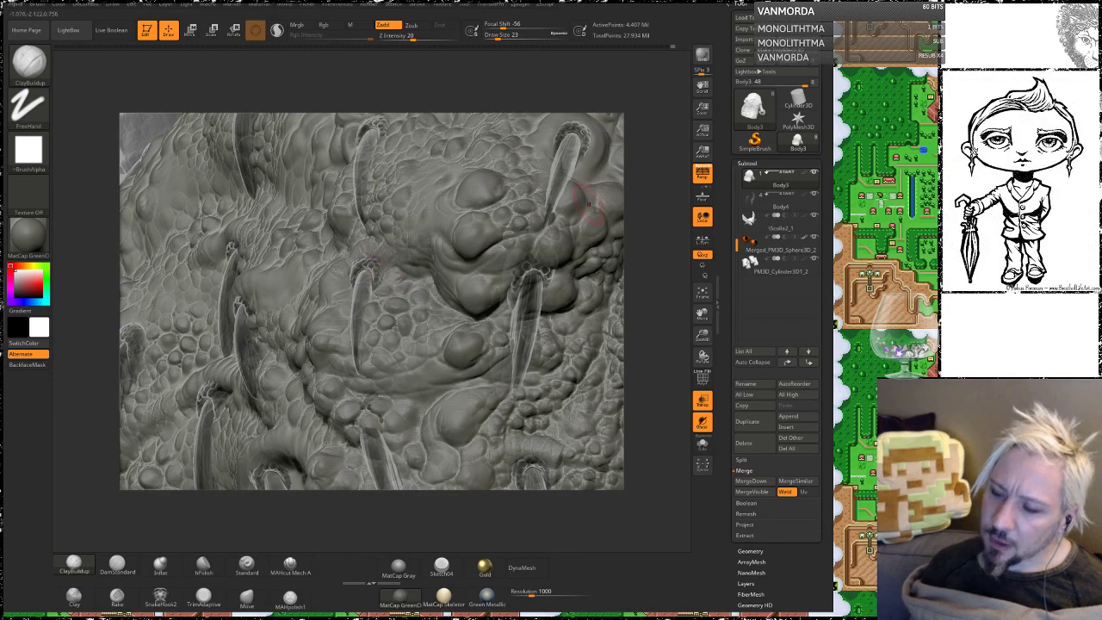
left_click_drag(659, 180, 671, 204)
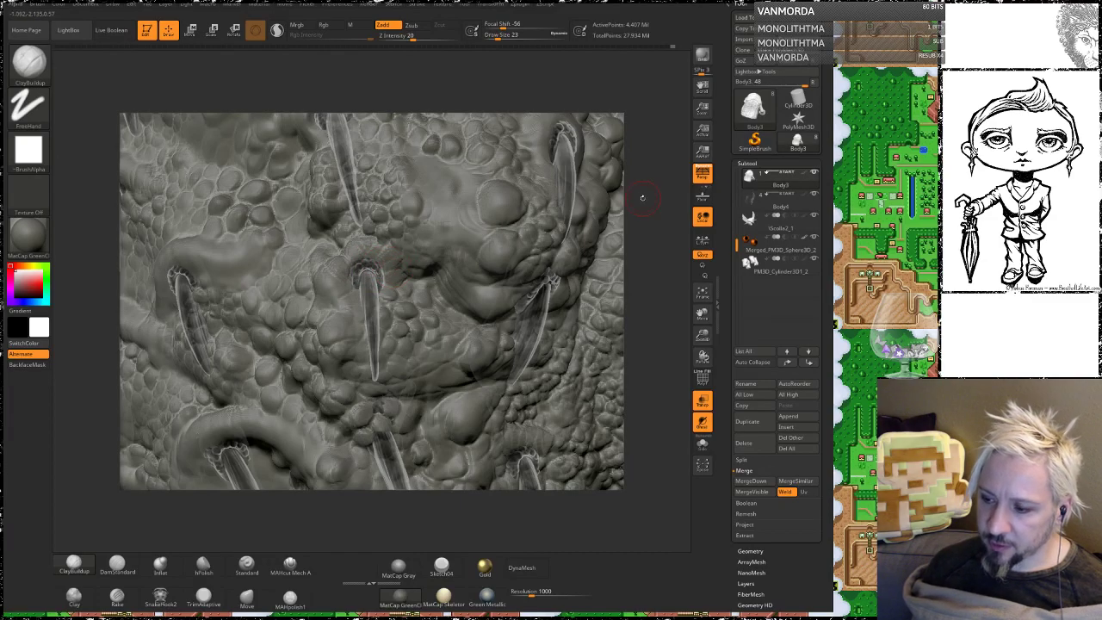
left_click_drag(641, 197, 594, 184)
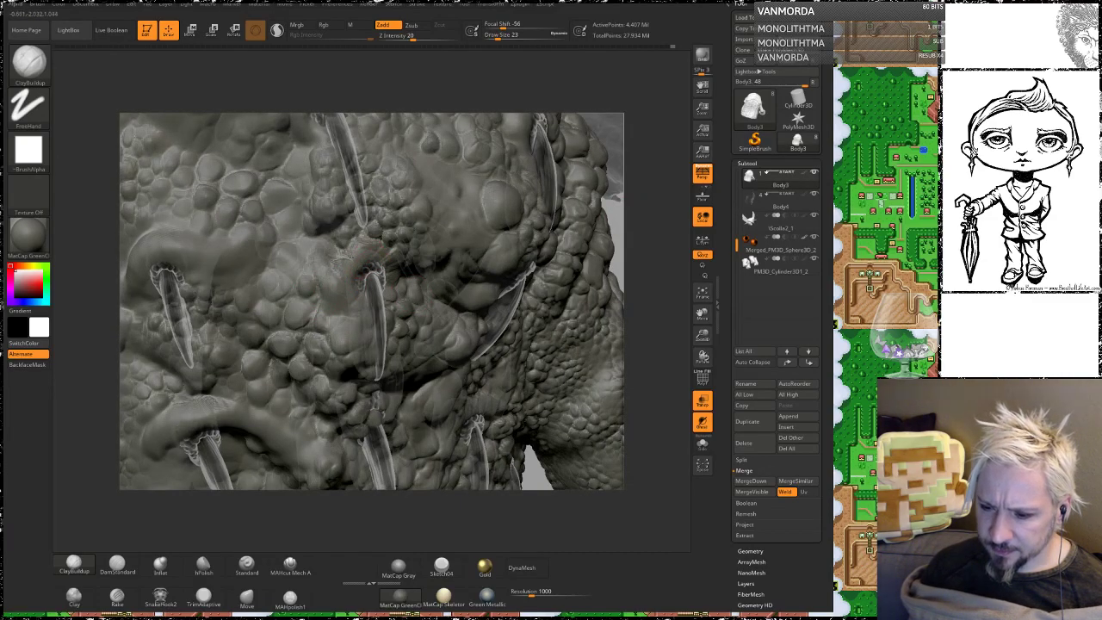
key("shift")
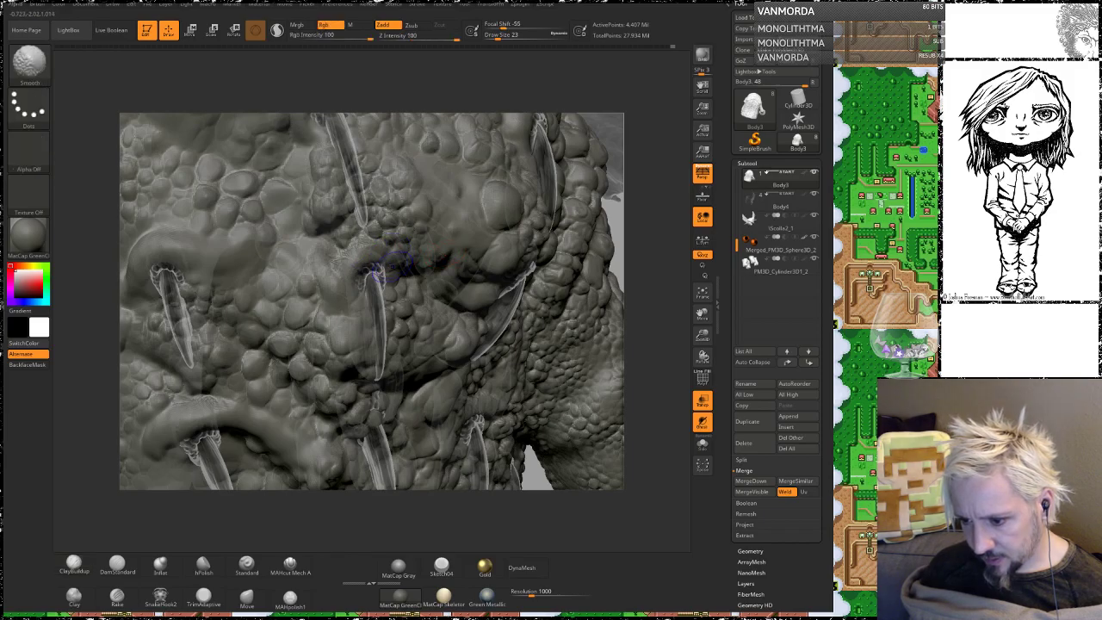
mouse_move(669, 225)
left_mouse_down()
mouse_move(749, 230)
mouse_move(694, 237)
mouse_move(667, 270)
left_mouse_up()
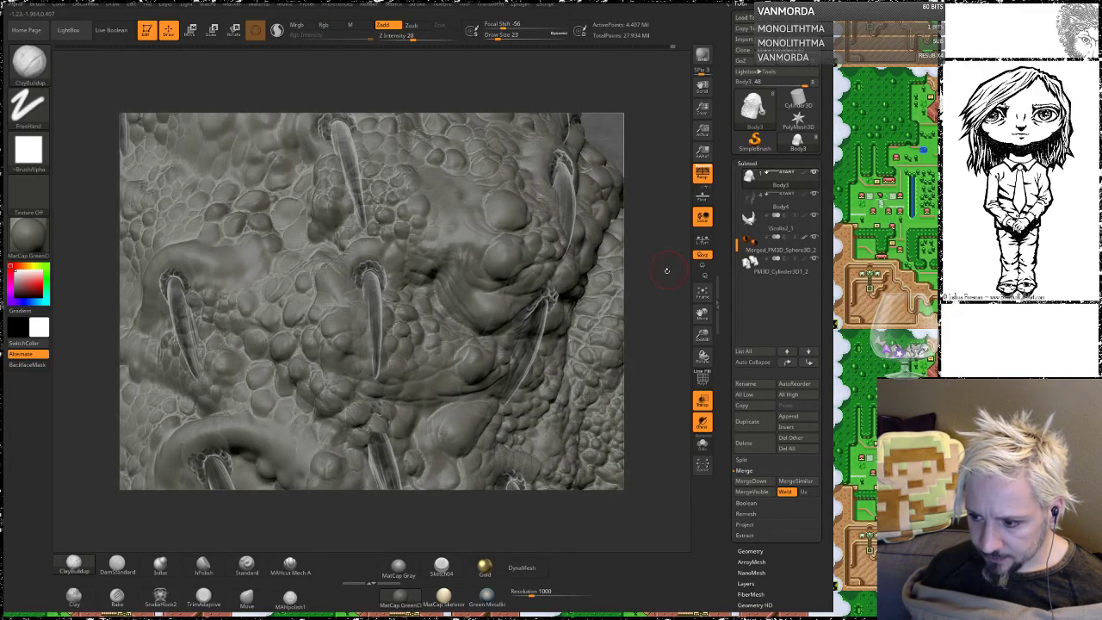
Step: Extend the fold over a mid-flank spine's root diagonally down along the spine's side and smooth it
right_click_drag(666, 270, 551, 268)
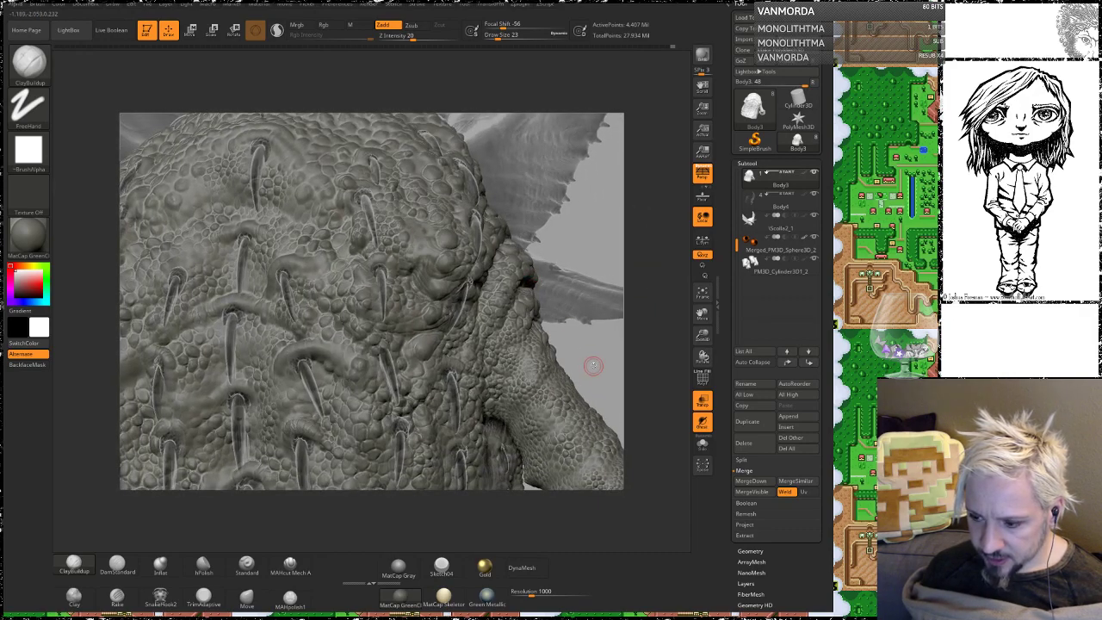
right_click_drag(592, 366, 347, 249)
key("shift")
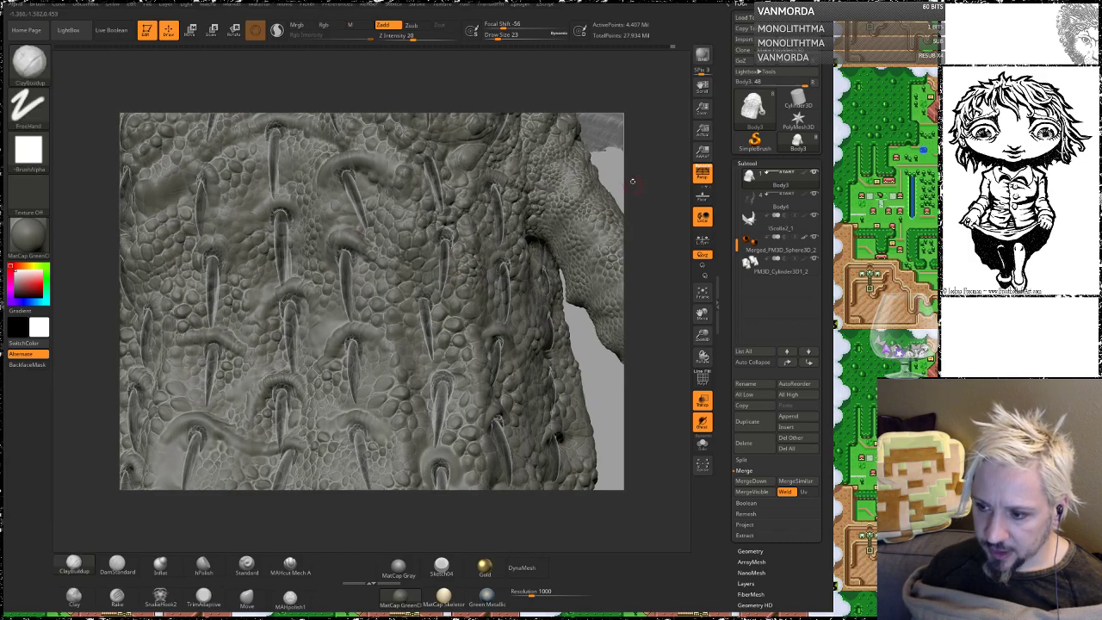
mouse_move(614, 167)
right_mouse_down()
mouse_move(563, 256)
mouse_move(574, 340)
mouse_move(564, 336)
right_mouse_up()
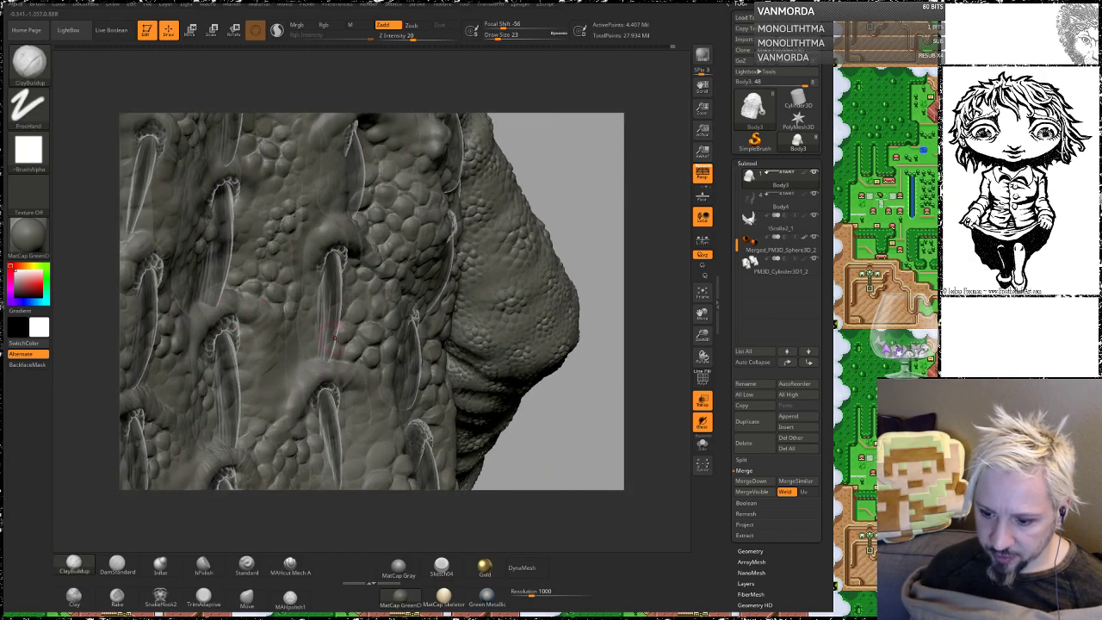
key("shift")
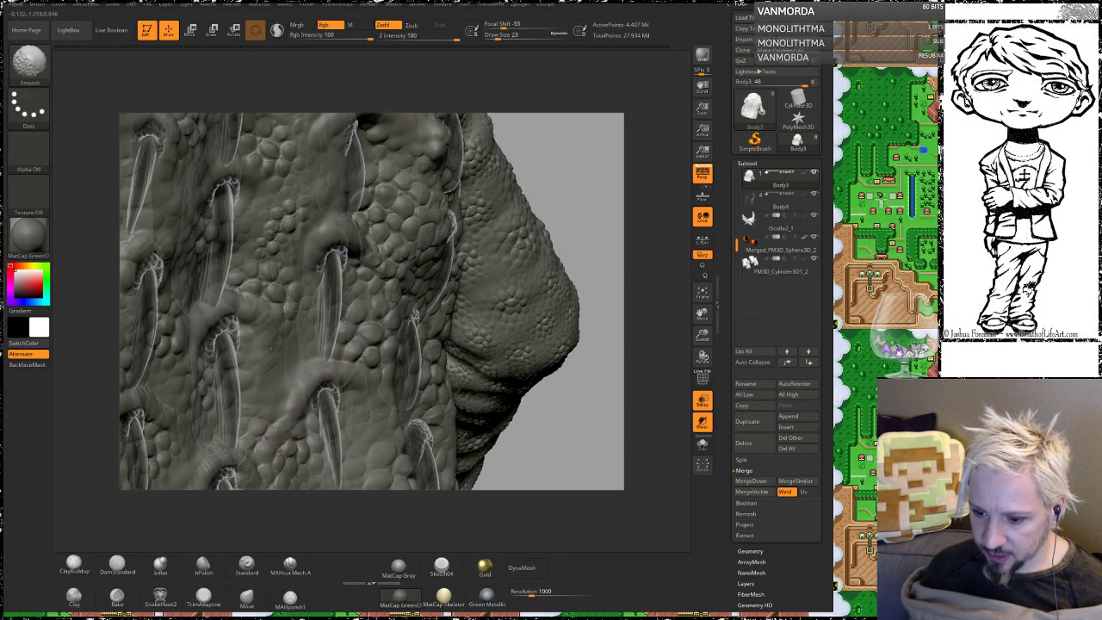
Step: Lengthen the arched fold over the slanted upper-flank spine toward the arm side and break its end into the scales
mouse_move(571, 164)
right_mouse_down()
mouse_move(566, 148)
mouse_move(570, 237)
mouse_move(598, 215)
mouse_move(578, 233)
right_mouse_up()
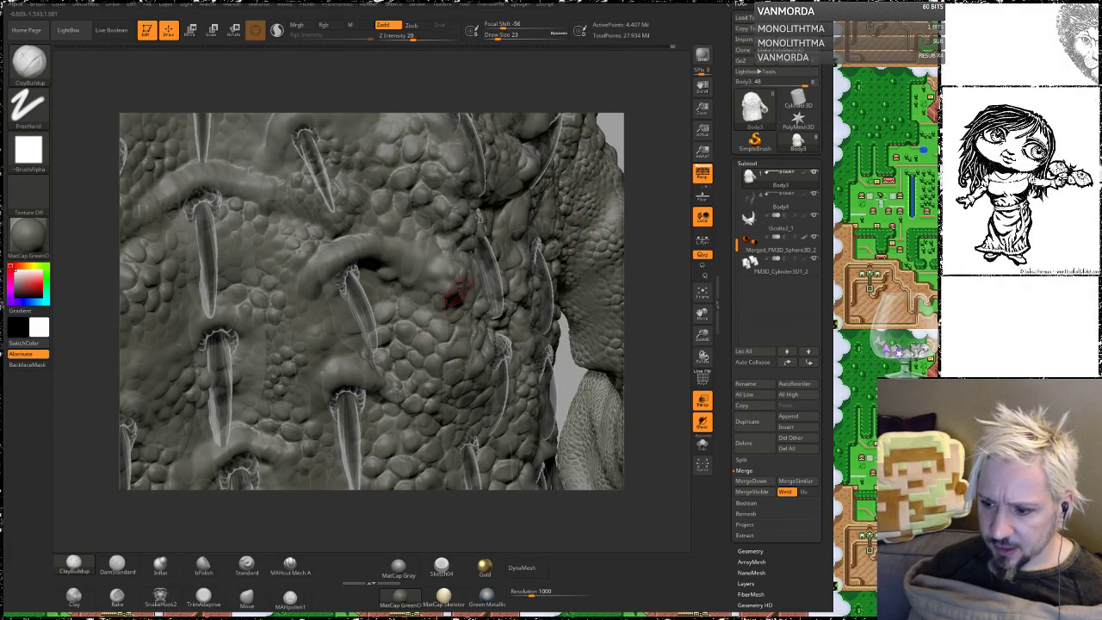
mouse_move(625, 259)
left_mouse_down("alt")
mouse_move(641, 249)
mouse_move(656, 272)
left_mouse_up("alt")
right_click_drag(655, 271, 384, 266)
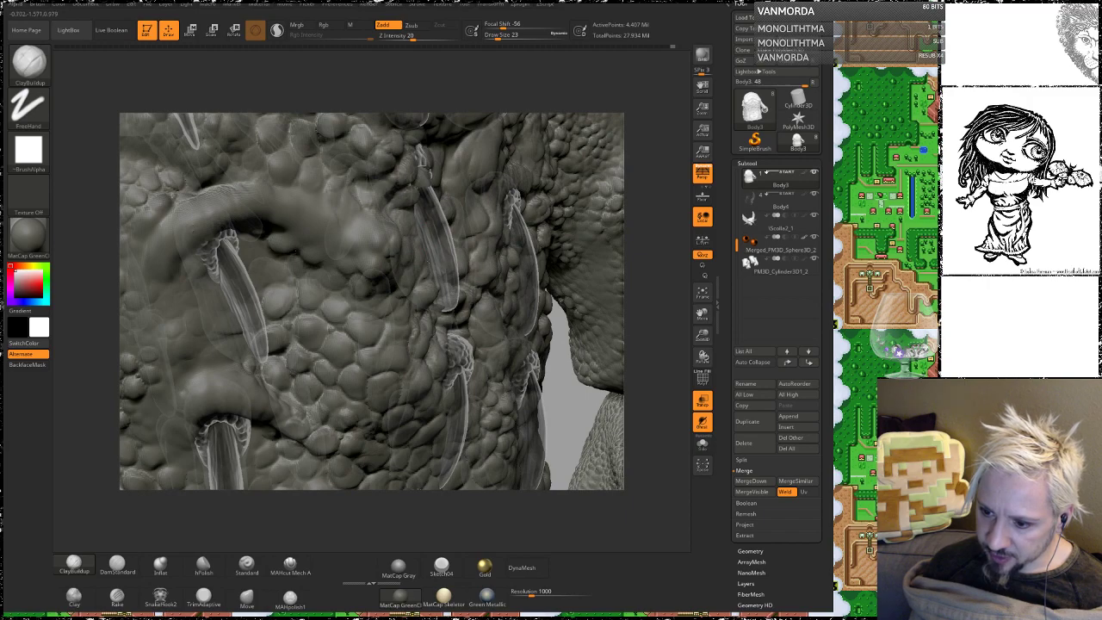
right_click_drag(293, 263, 435, 260)
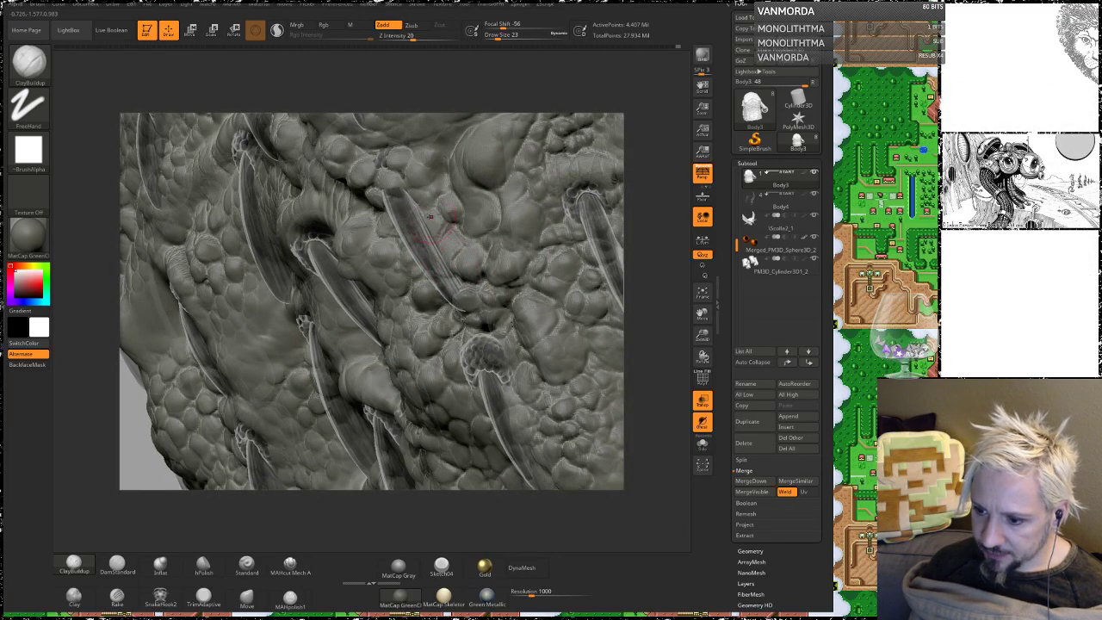
right_click_drag(646, 219, 428, 268)
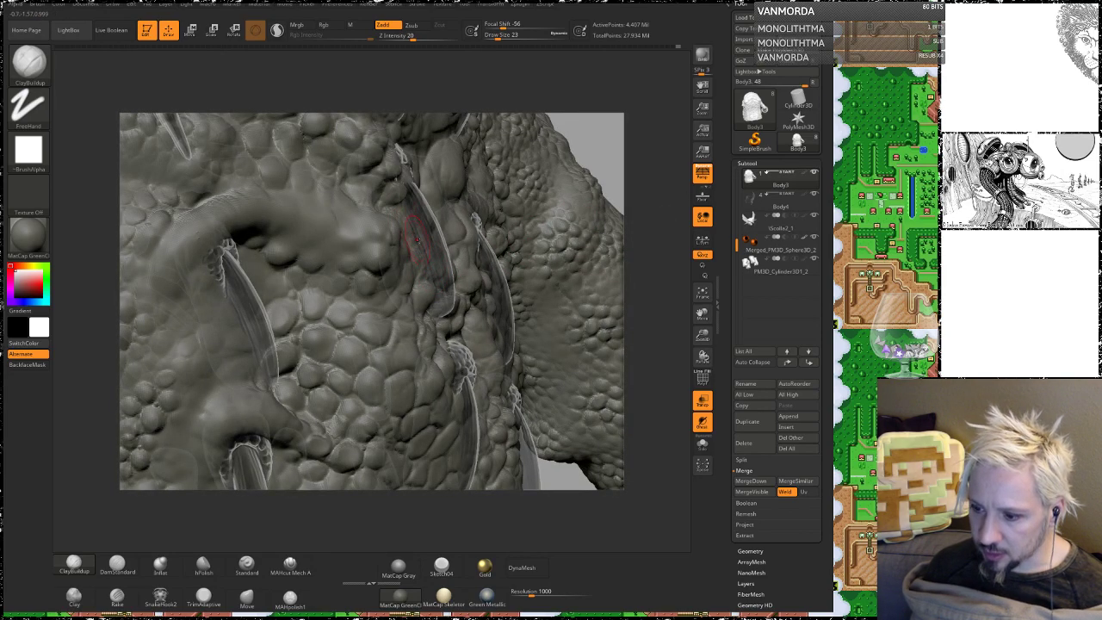
Step: Build a curved fold over the root of the spine just below the thin slanted spine on the arm-side flank
right_click_drag(416, 237, 452, 320)
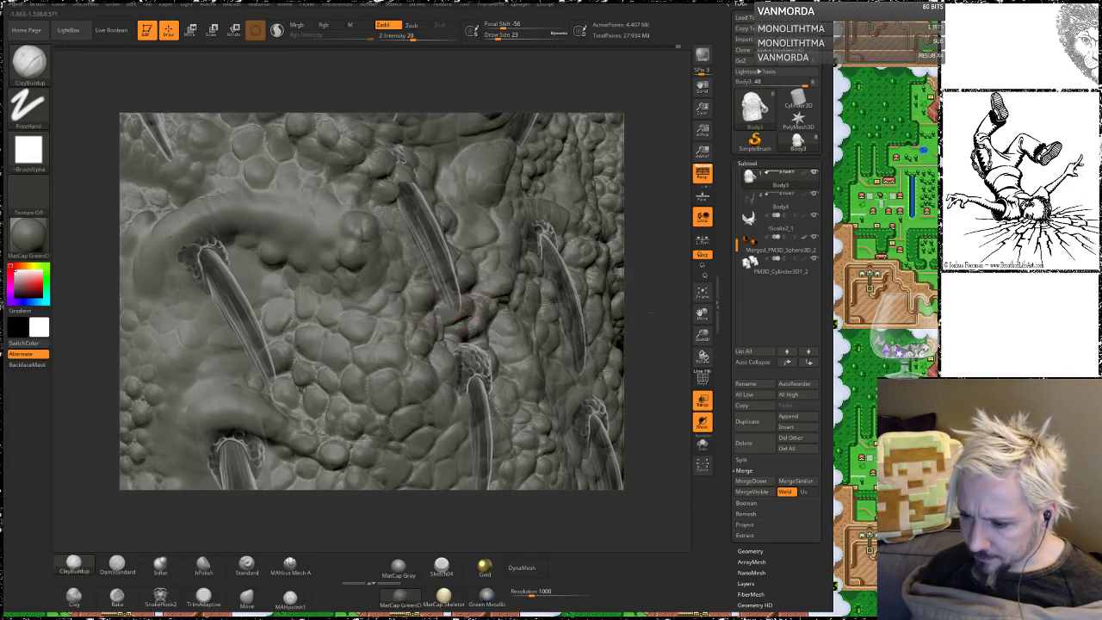
right_click_drag(457, 311, 471, 332)
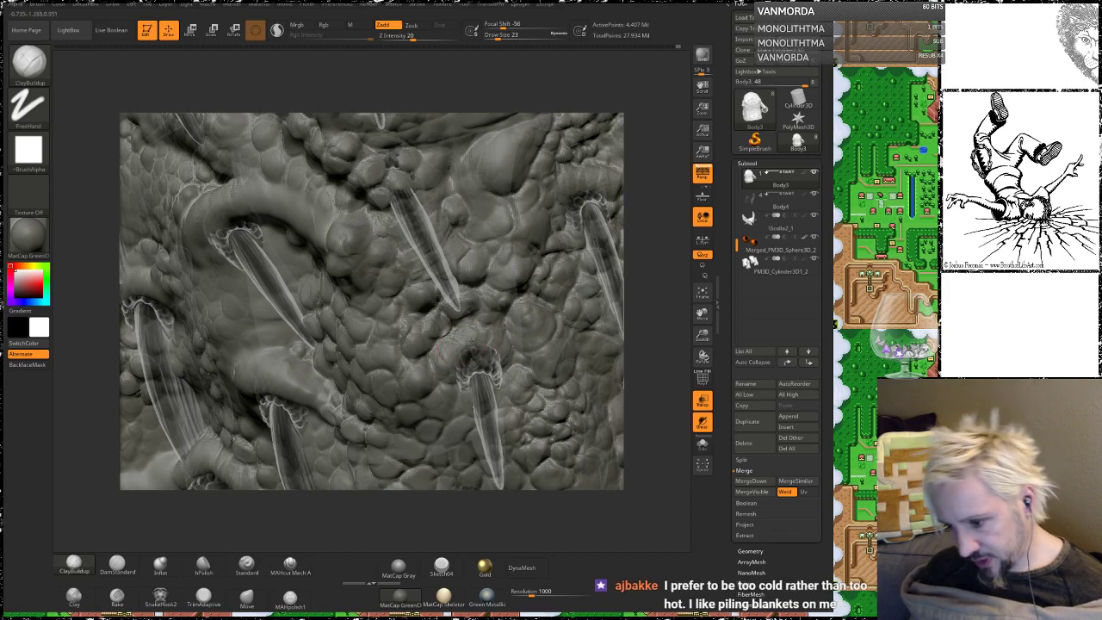
right_click_drag(465, 344, 499, 291)
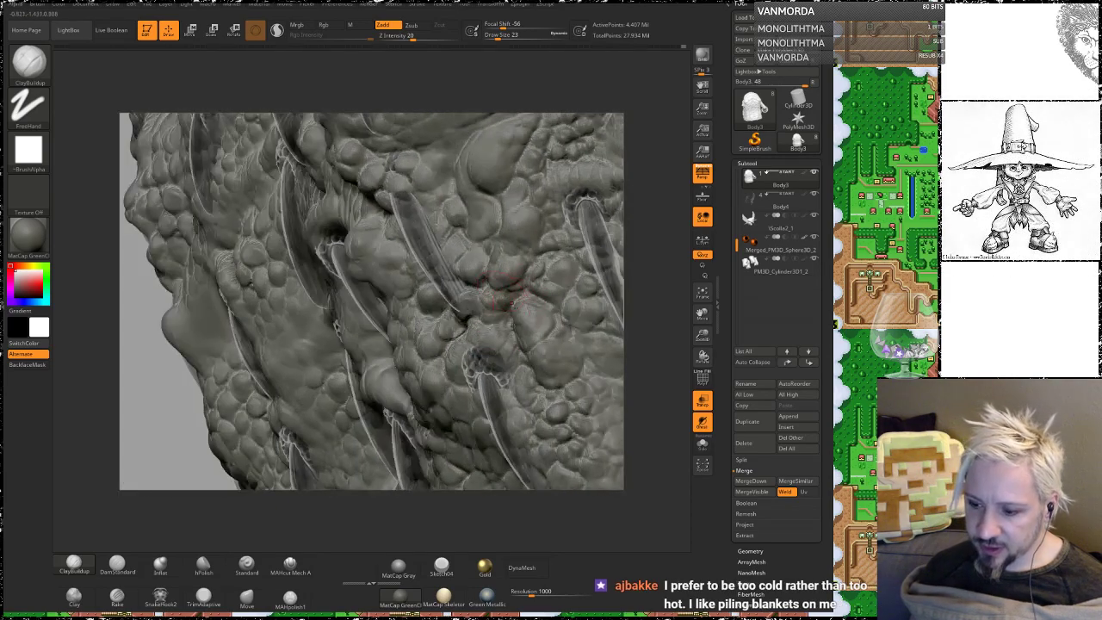
Step: Smooth the fold over the root of the spine lower down the flank and blend it into the surrounding skin
left_click_drag(635, 336, 643, 275)
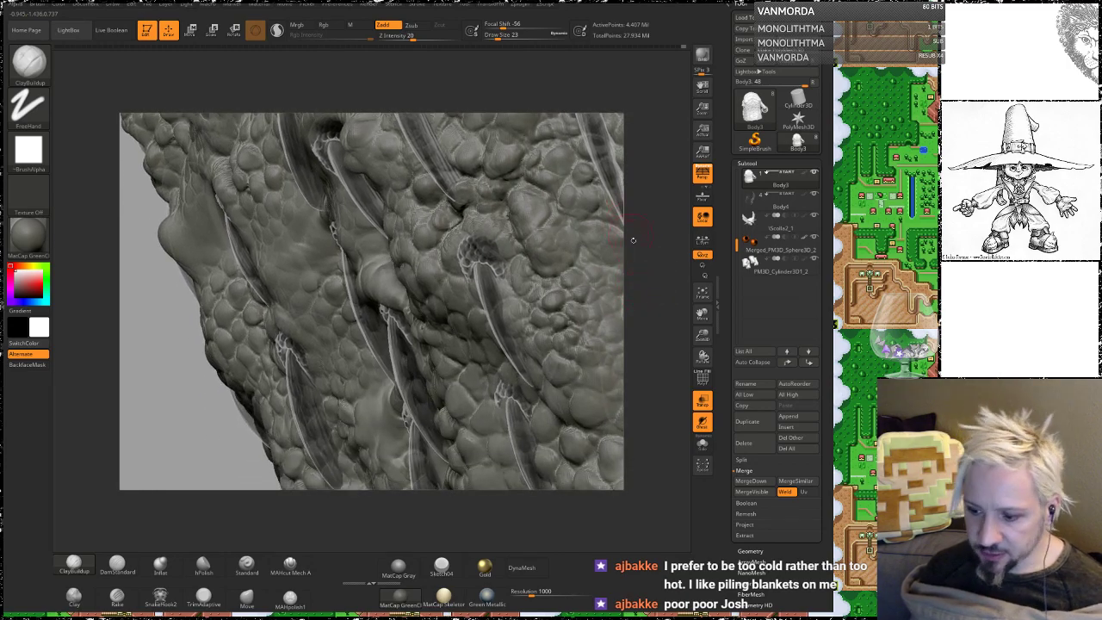
mouse_move(648, 332)
left_mouse_down()
mouse_move(636, 195)
mouse_move(579, 243)
left_mouse_up()
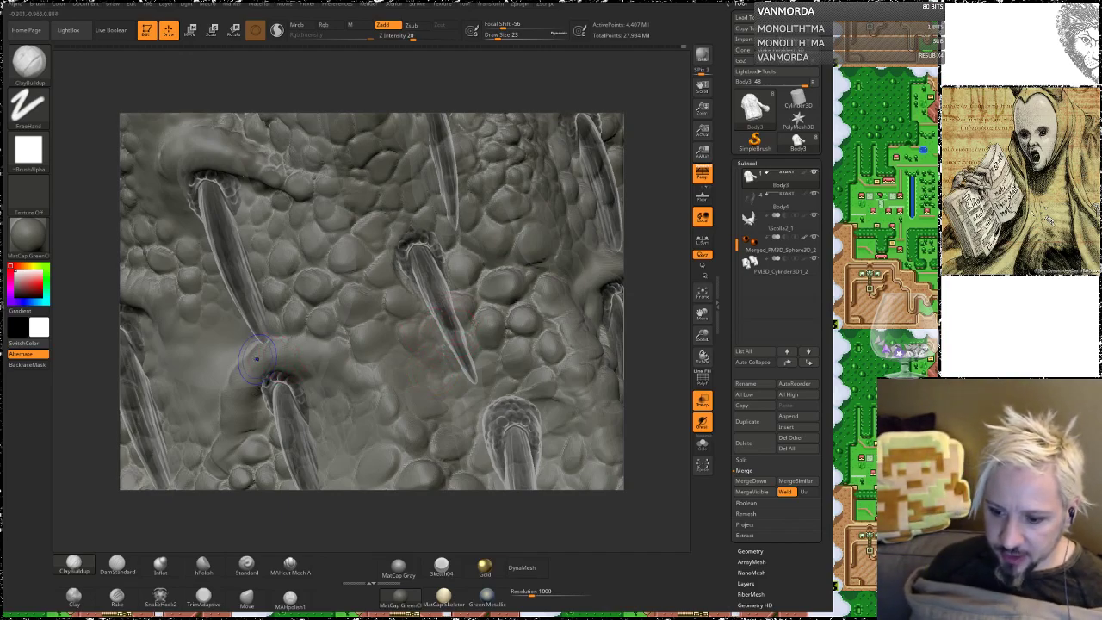
key("shift")
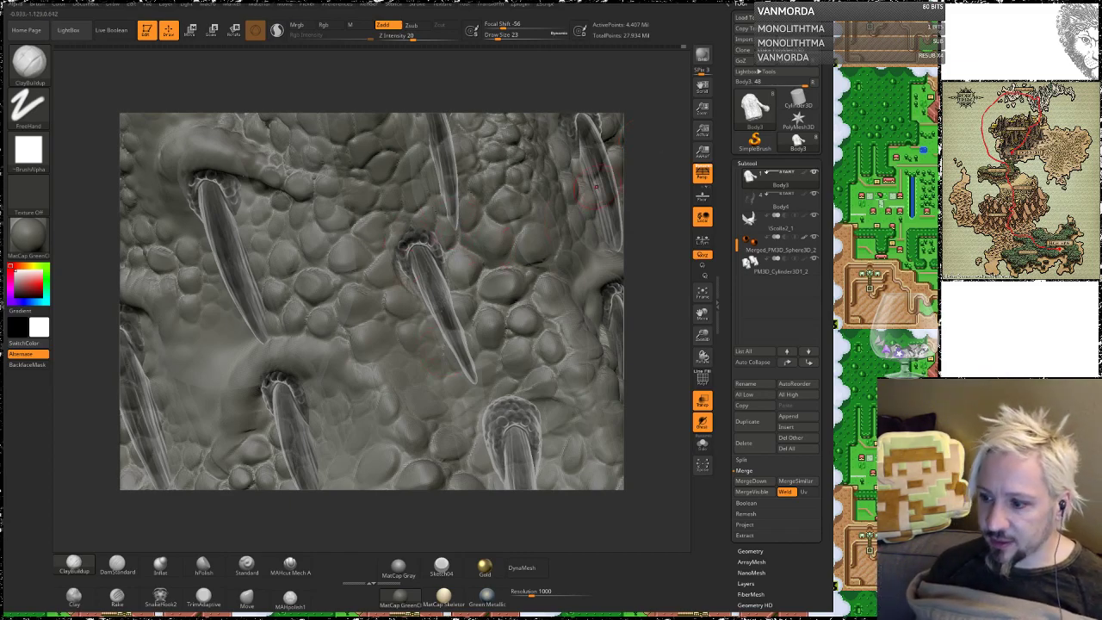
Step: Thicken the short arched fold over the root of the neighbouring spine nearer the arm and smooth it
left_click_drag(631, 267, 478, 285, "alt")
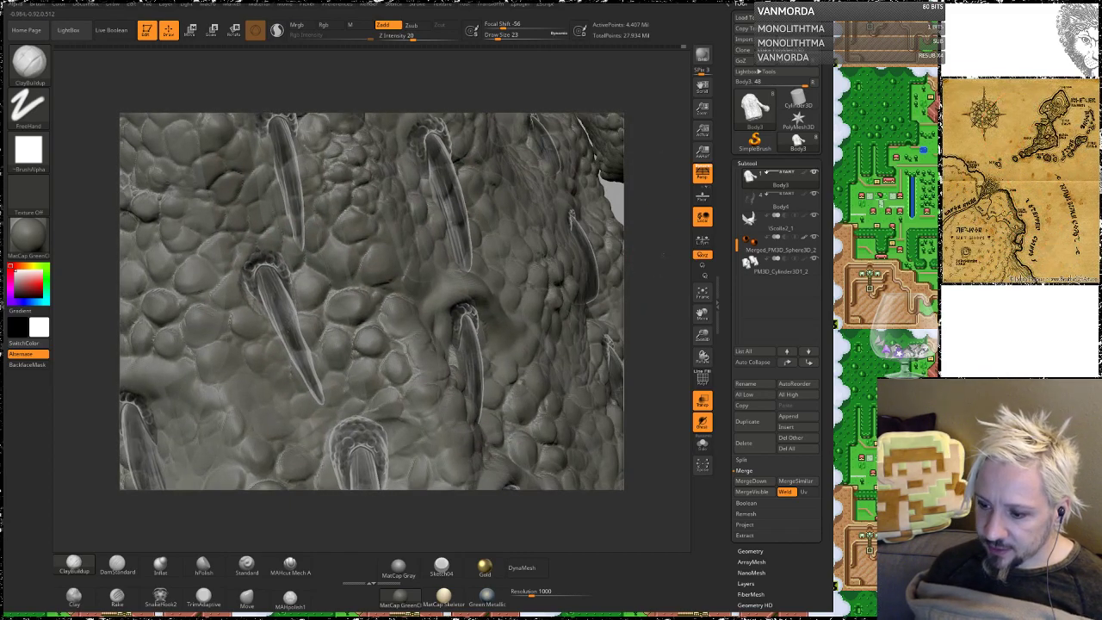
left_click_drag(662, 255, 590, 269)
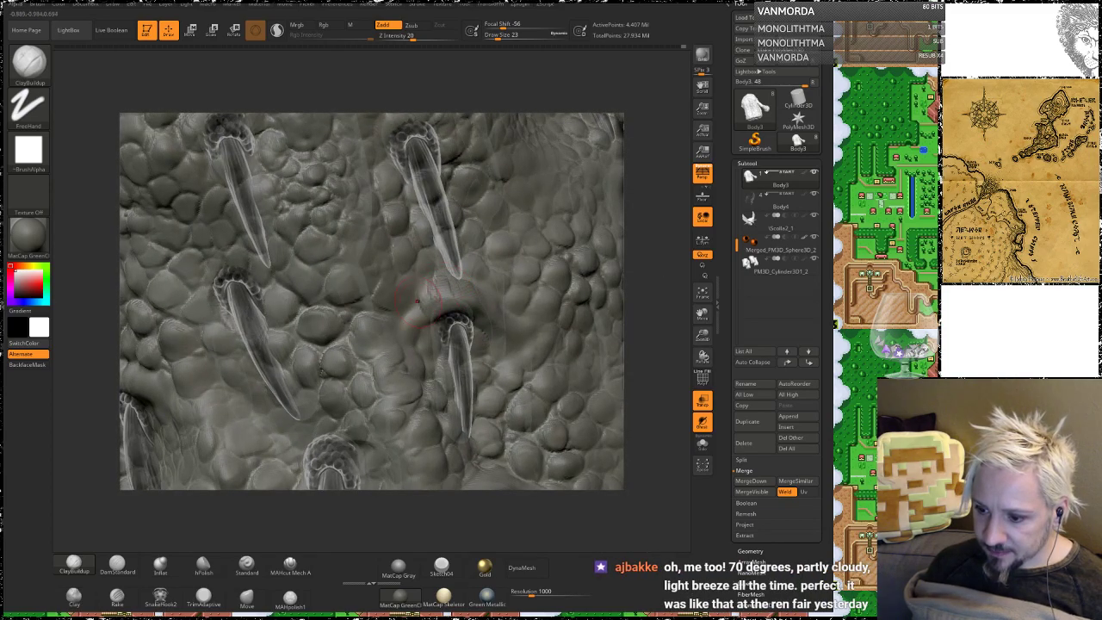
key("shift")
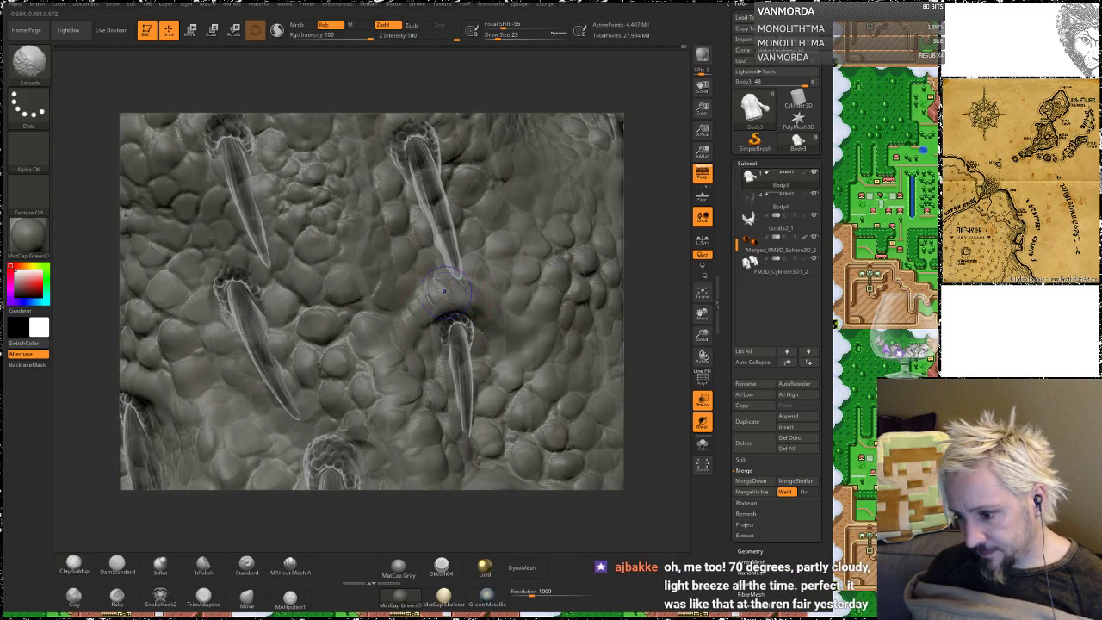
Step: Extend the fold around the root of a lower-flank spine sideways across the scales and smooth its end
left_click_drag(644, 295, 634, 200)
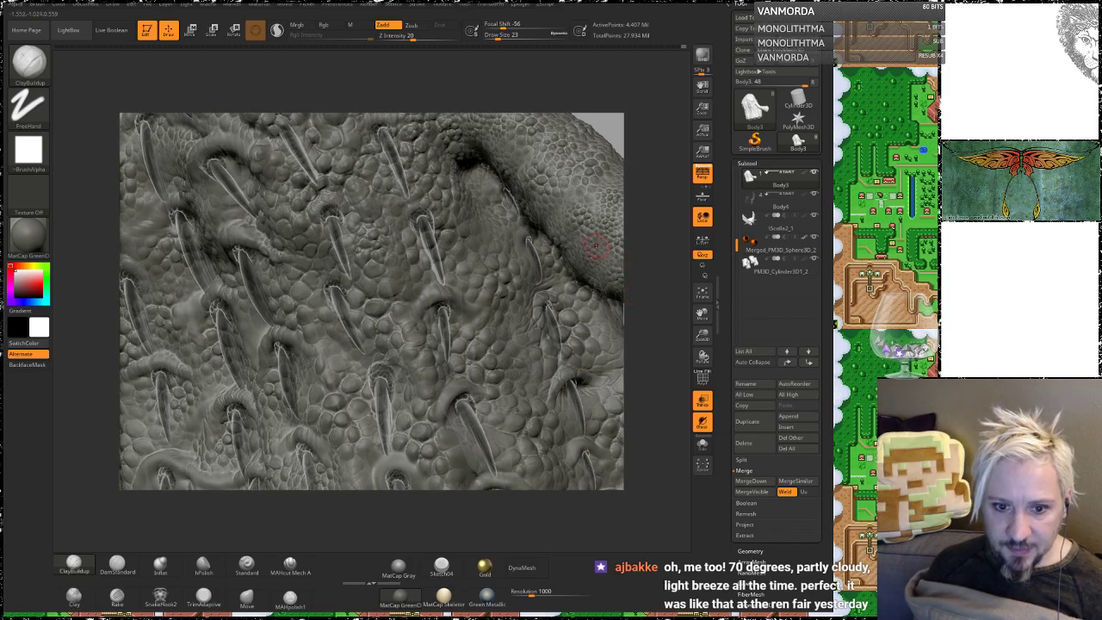
left_click_drag(649, 302, 670, 312)
mouse_move(685, 481)
left_mouse_down("alt")
mouse_move(637, 316)
mouse_move(465, 318)
left_mouse_up("alt")
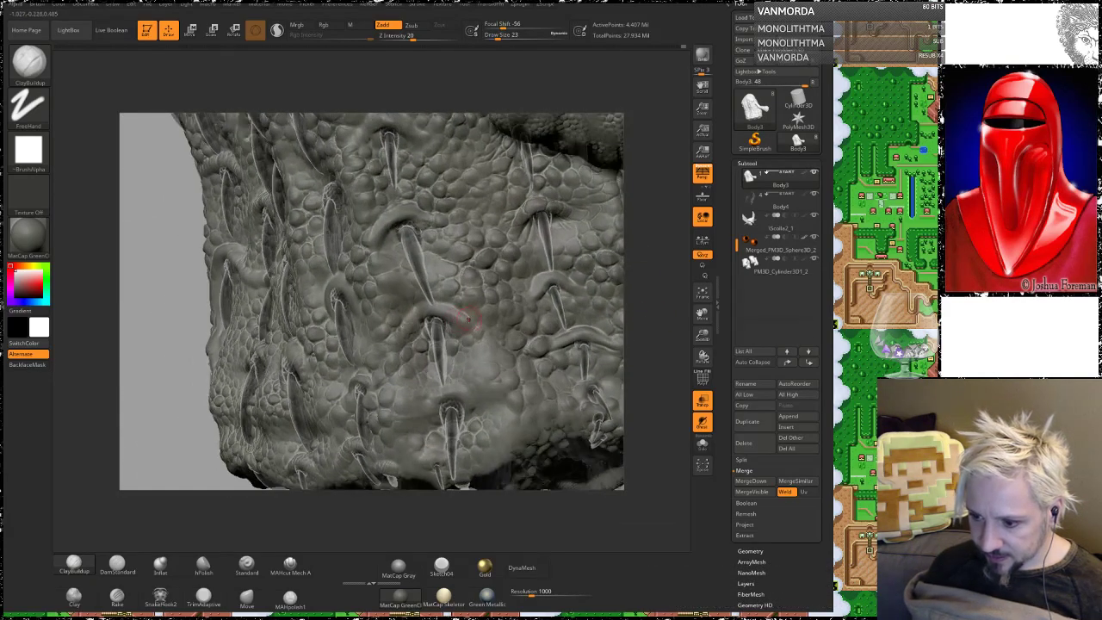
key("shift")
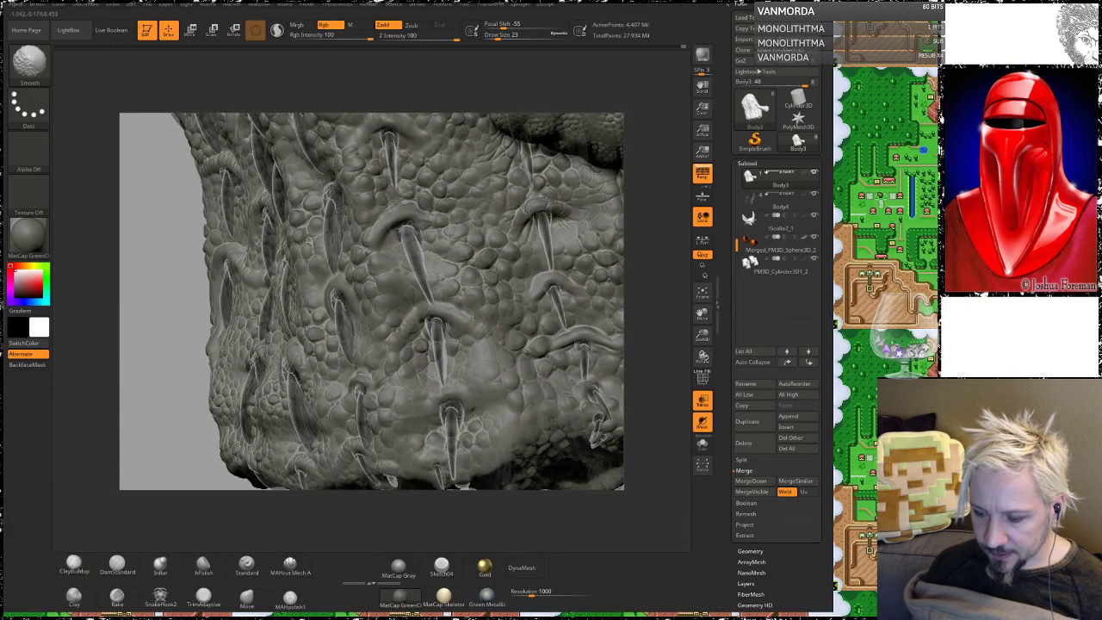
Step: Smooth the skin beside the spine near the torso's lower edge, and build up and soften the arched fold over its root
mouse_move(648, 277)
left_mouse_down()
mouse_move(571, 246)
mouse_move(516, 249)
mouse_move(654, 288)
left_mouse_up()
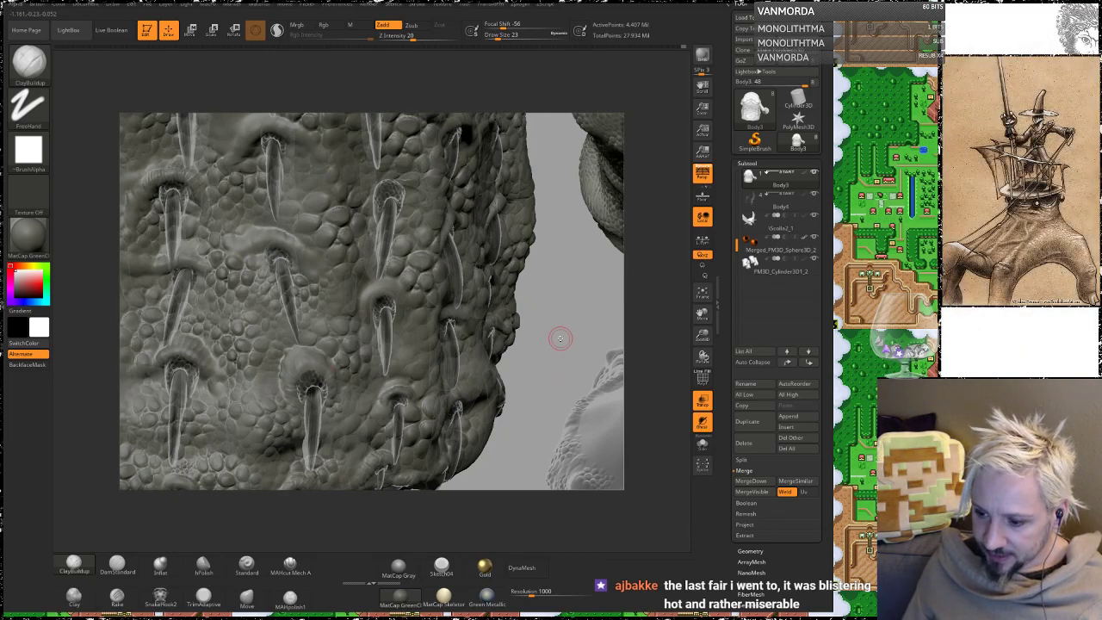
mouse_move(560, 338)
left_mouse_down("alt")
mouse_move(551, 403)
mouse_move(572, 274)
mouse_move(340, 322)
left_mouse_up("alt")
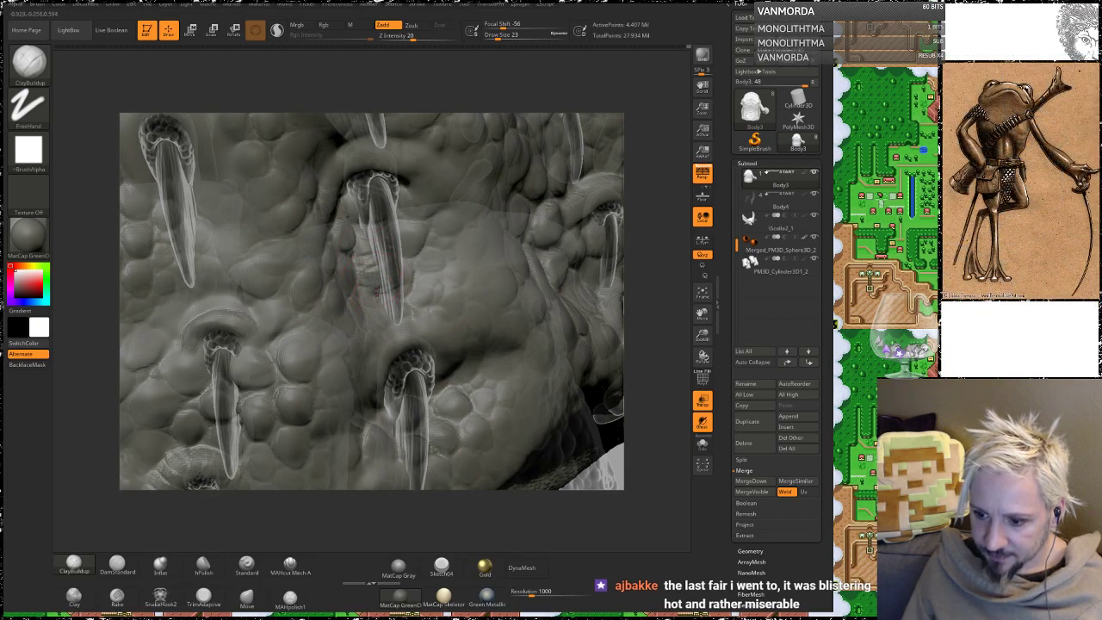
key("shift")
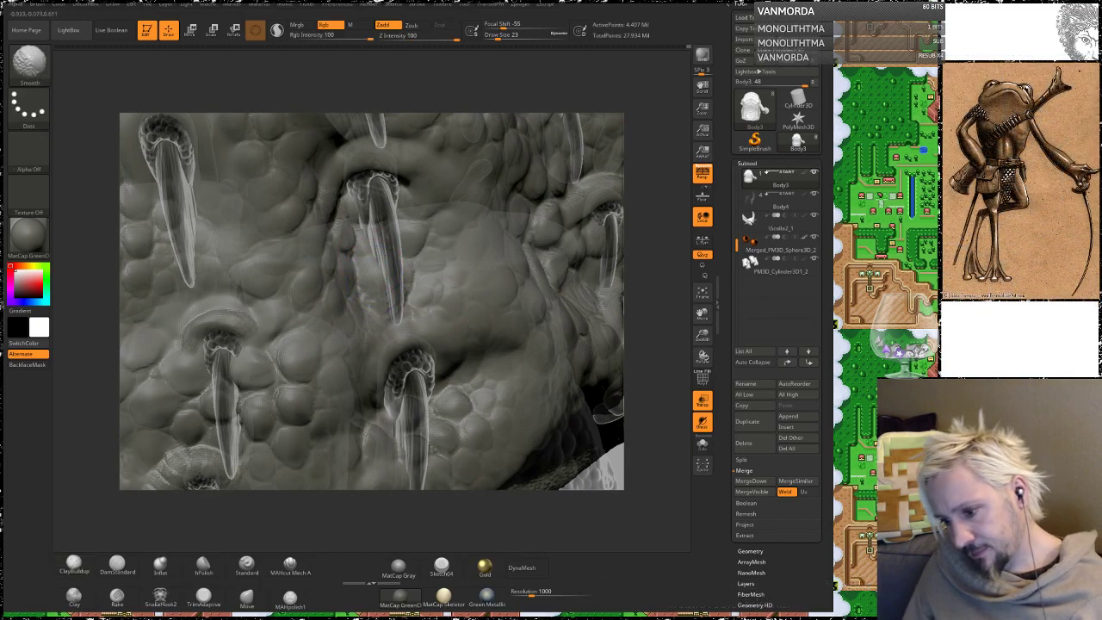
left_click_drag(415, 271, 371, 237, "shift")
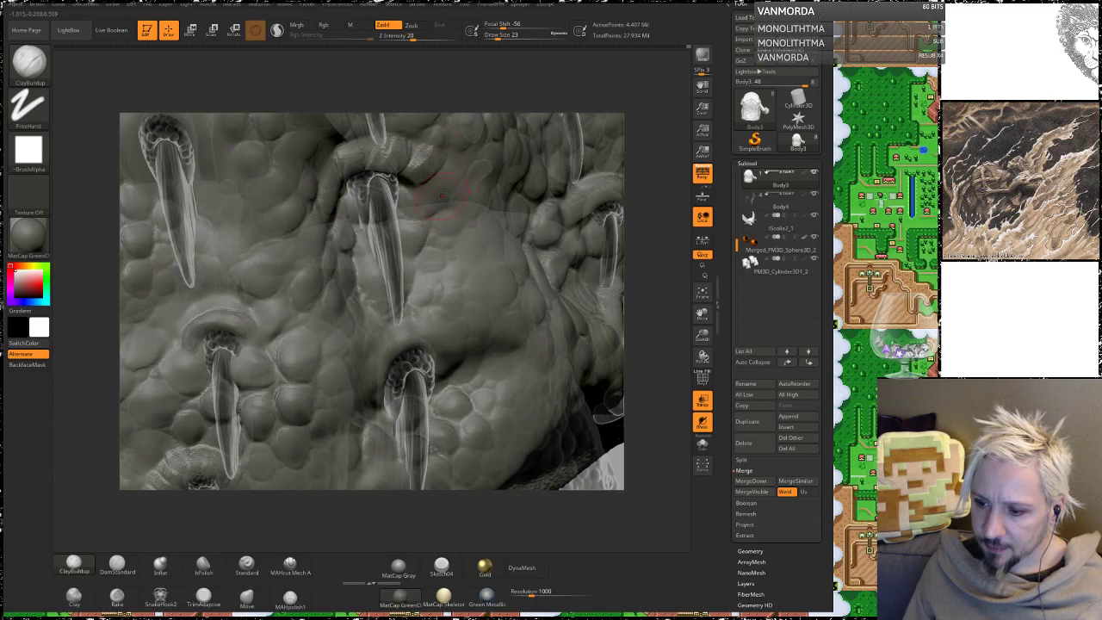
key("shift")
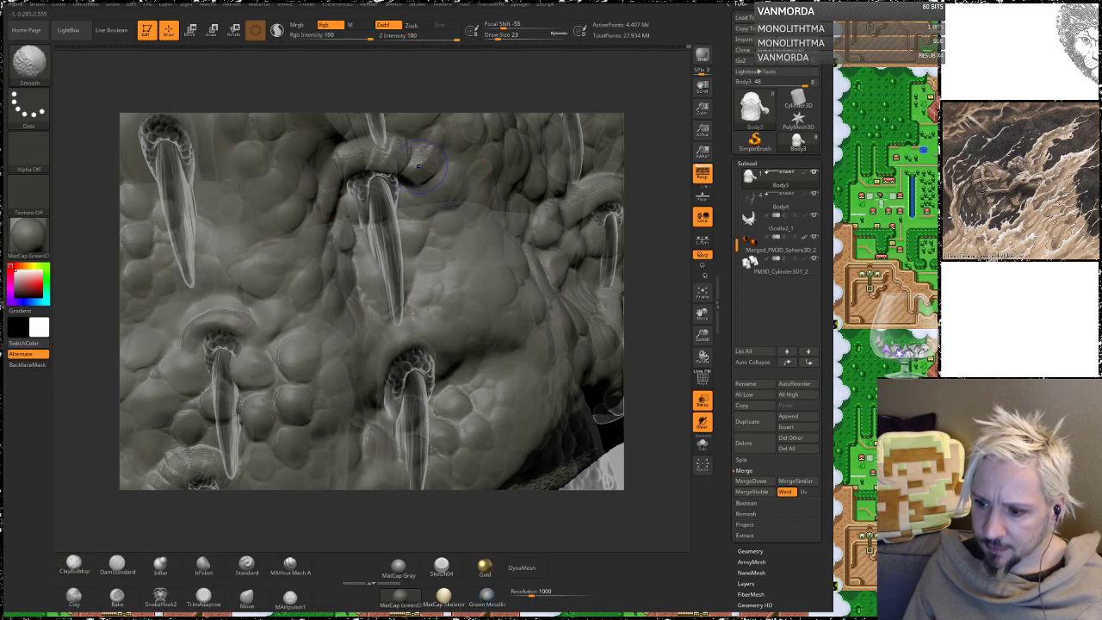
mouse_move(659, 312)
left_mouse_down("alt")
mouse_move(654, 304)
mouse_move(391, 353)
mouse_move(372, 363)
mouse_move(403, 418)
mouse_move(384, 422)
left_mouse_up("alt")
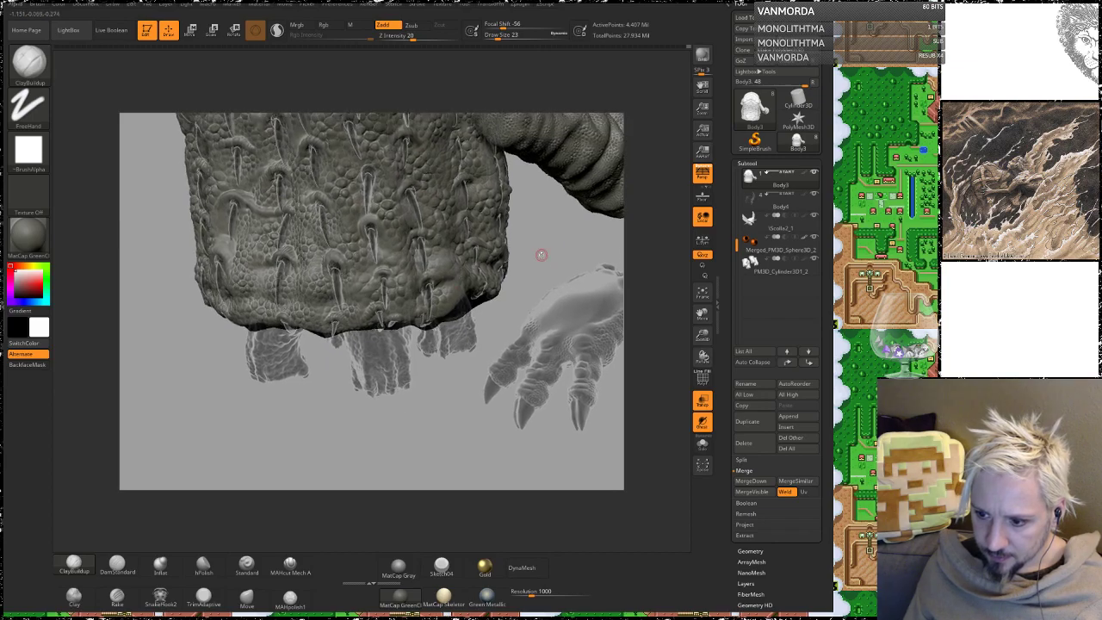
Step: Turn off transparency, extend the fold over a lower-back spine to the neighbouring spine's root, and smooth the join
mouse_move(541, 256)
left_mouse_down()
mouse_move(435, 191)
mouse_move(526, 257)
left_mouse_up()
mouse_move(293, 415)
left_mouse_down()
mouse_move(333, 410)
mouse_move(419, 453)
left_mouse_up()
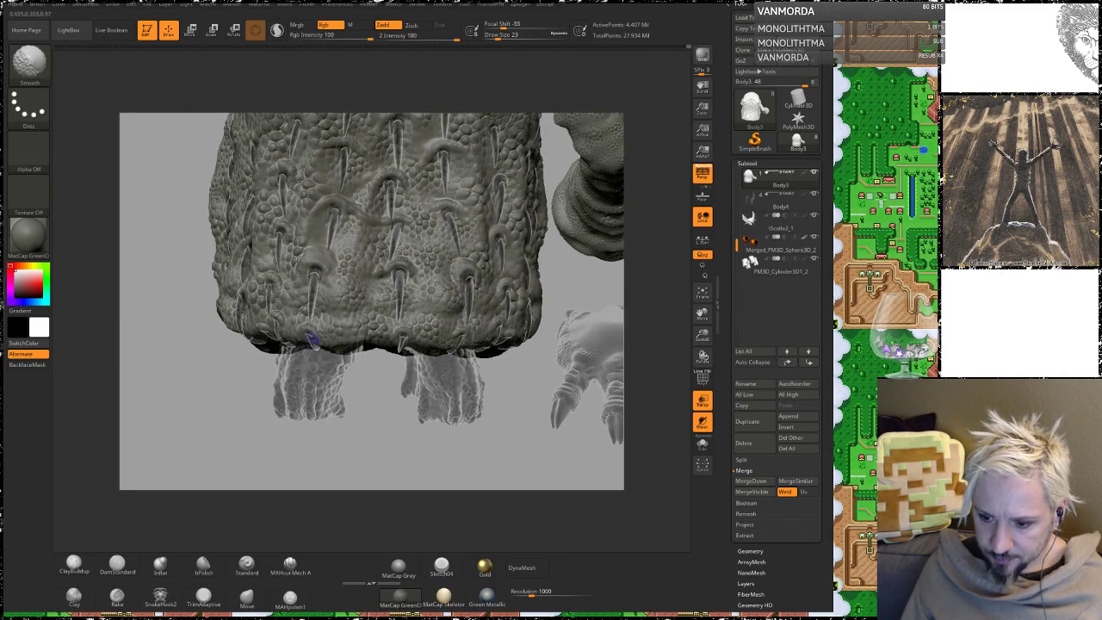
left_click_drag(198, 349, 253, 465, "alt")
mouse_move(208, 228)
left_mouse_down()
mouse_move(212, 243)
mouse_move(192, 238)
left_mouse_up()
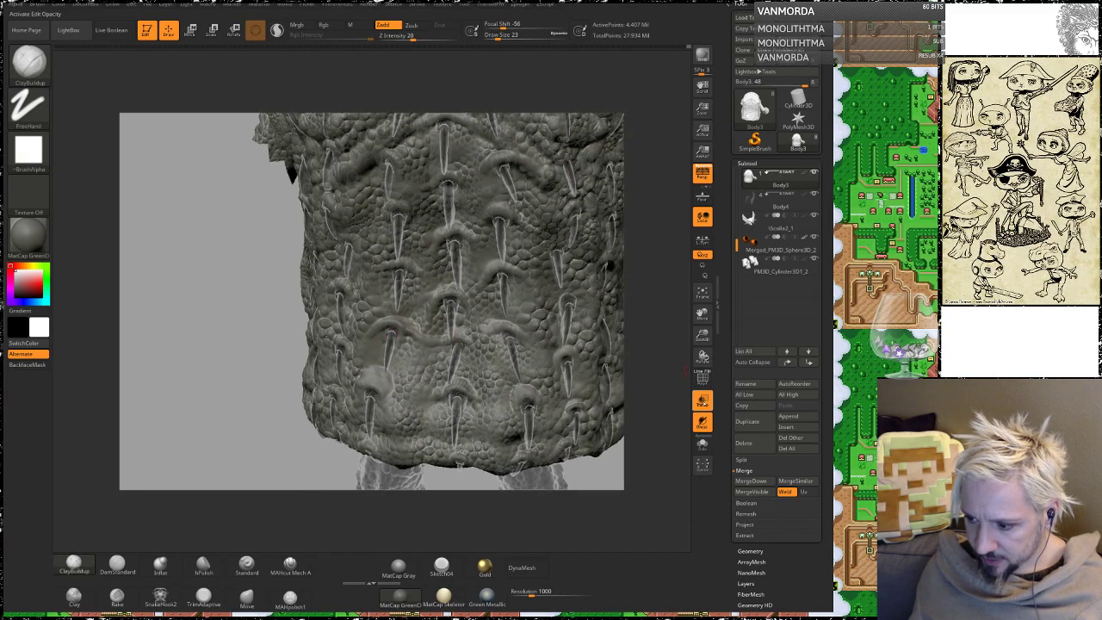
left_click(702, 401)
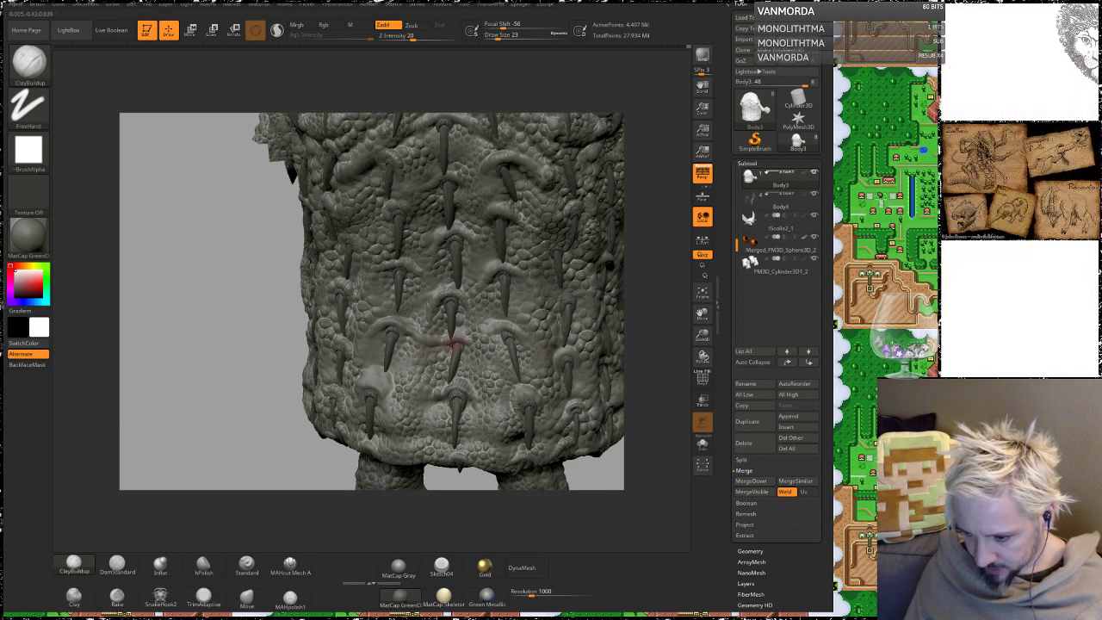
mouse_move(229, 357)
left_mouse_down("alt")
mouse_move(251, 387)
mouse_move(242, 372)
left_mouse_up("alt")
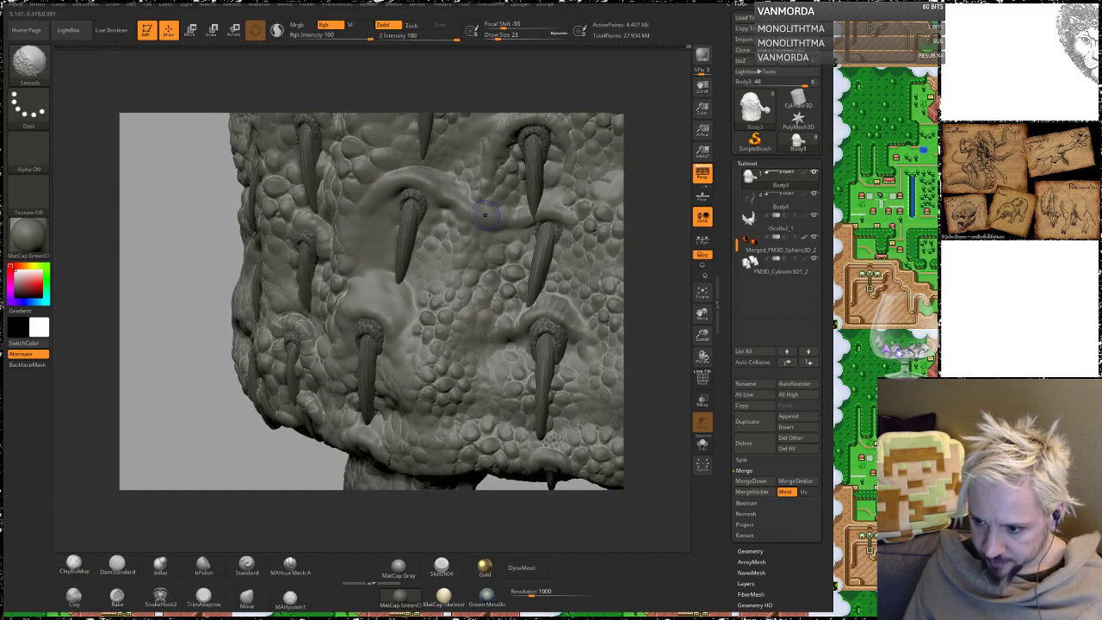
left_click_drag(474, 202, 478, 196, "shift")
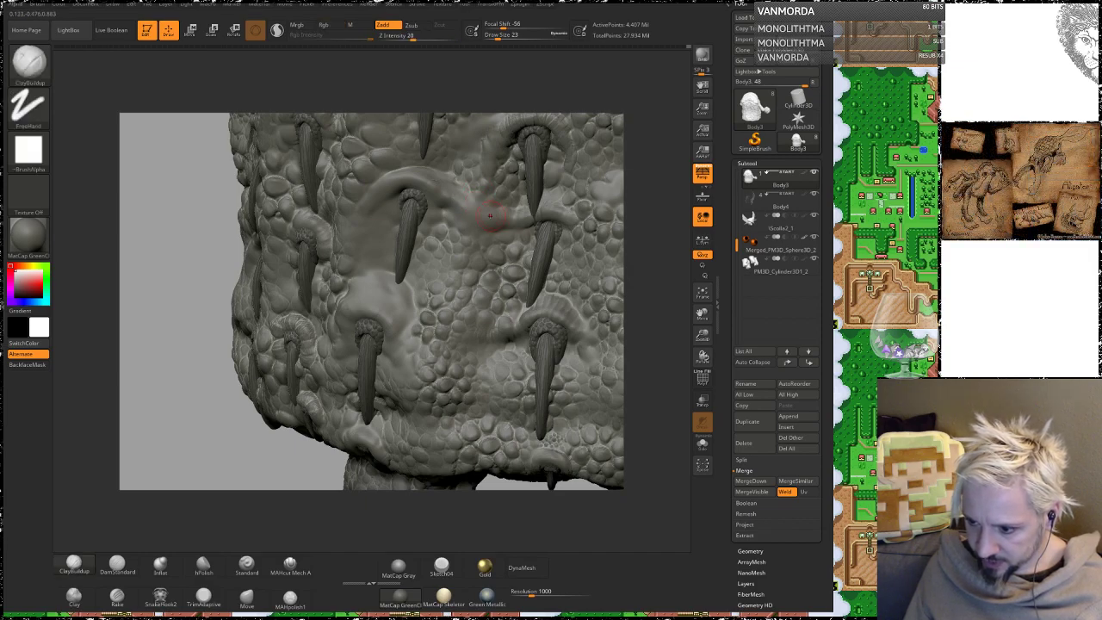
key("shift")
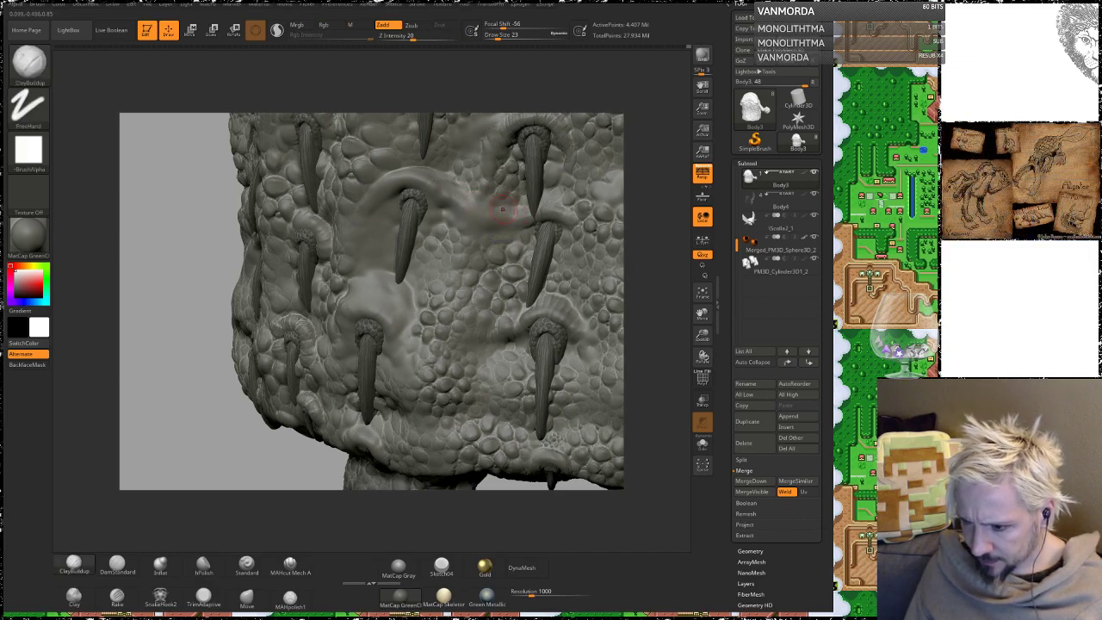
key("shift")
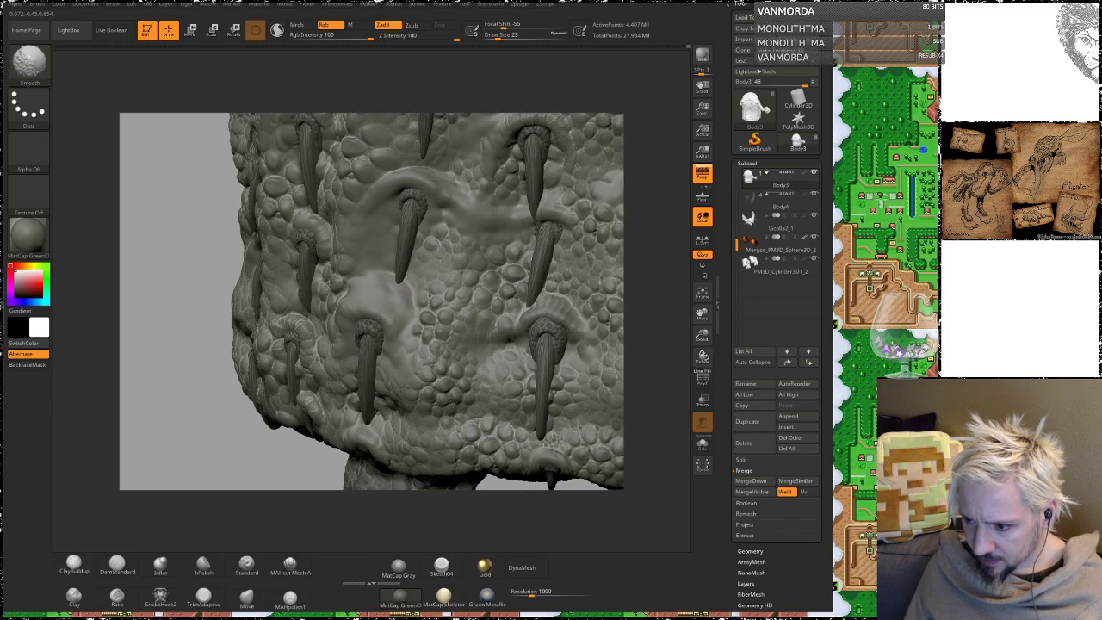
Step: Turn transparency on and sculpt arched skin folds over the roots of the two spines directly below the arm opening
mouse_move(635, 179)
left_mouse_down("alt")
mouse_move(631, 220)
mouse_move(665, 172)
mouse_move(652, 176)
left_mouse_up("alt")
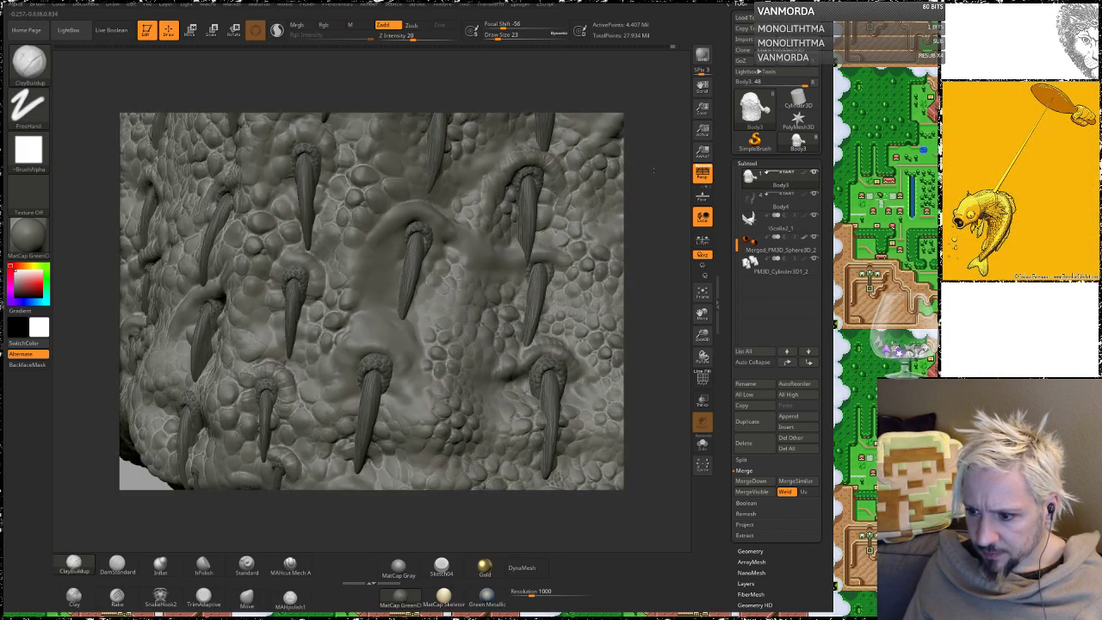
mouse_move(651, 238)
left_mouse_down("alt")
mouse_move(645, 163)
mouse_move(549, 311)
left_mouse_up("alt")
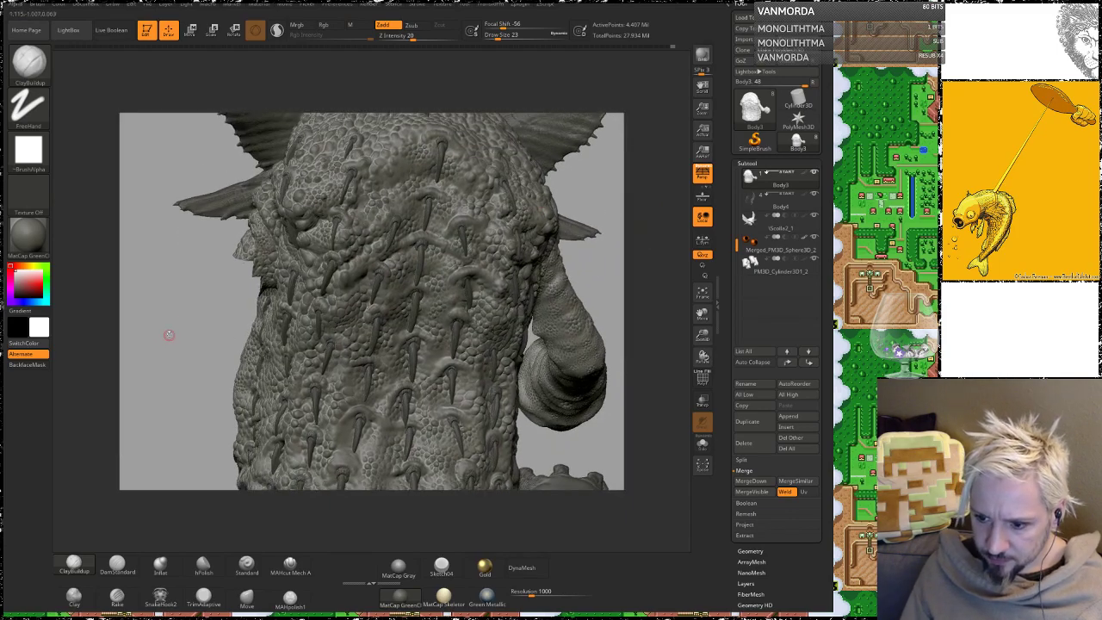
left_click_drag(175, 314, 207, 308)
mouse_move(464, 226)
left_mouse_down()
mouse_move(482, 221)
mouse_move(550, 270)
mouse_move(568, 349)
left_mouse_up()
left_click_drag(555, 190, 544, 236)
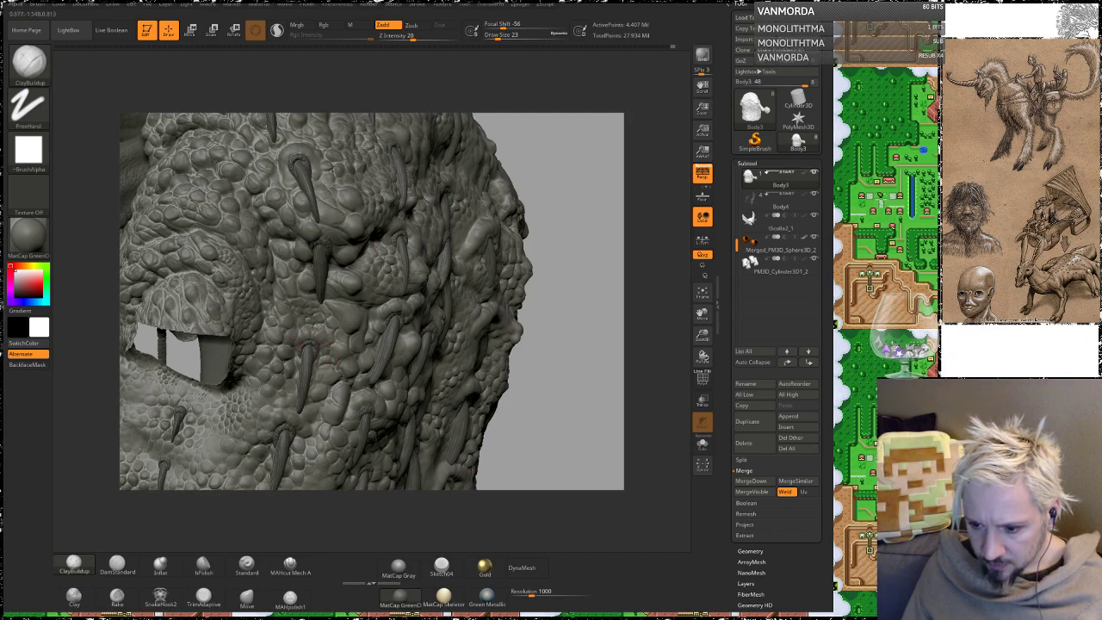
key("shift")
mouse_move(566, 381)
left_mouse_down()
mouse_move(560, 300)
mouse_move(572, 302)
left_mouse_up()
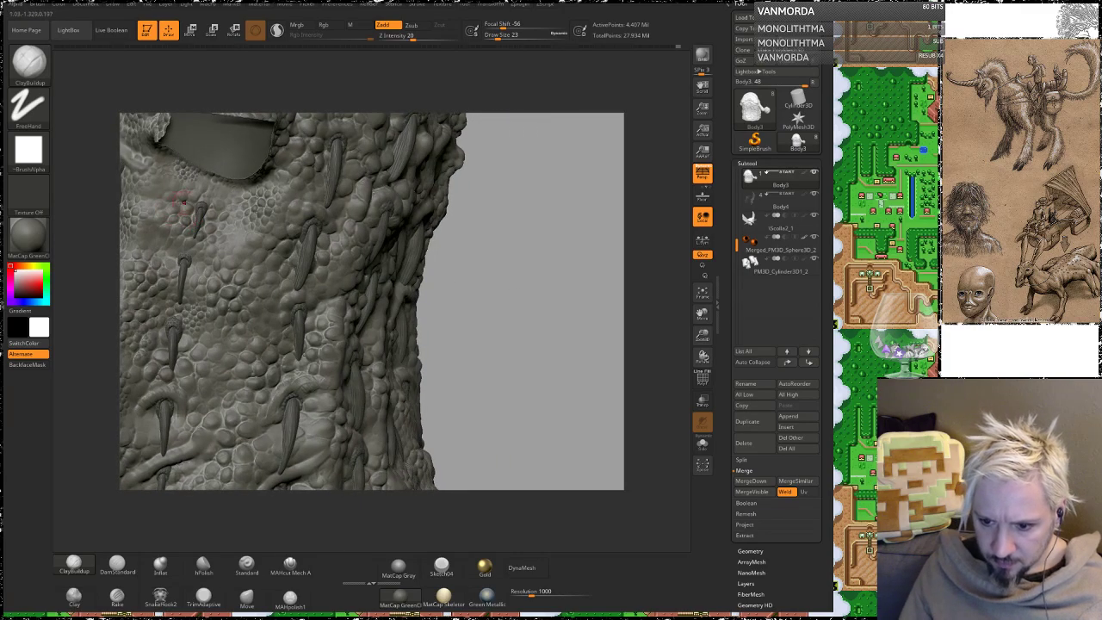
left_click(702, 400)
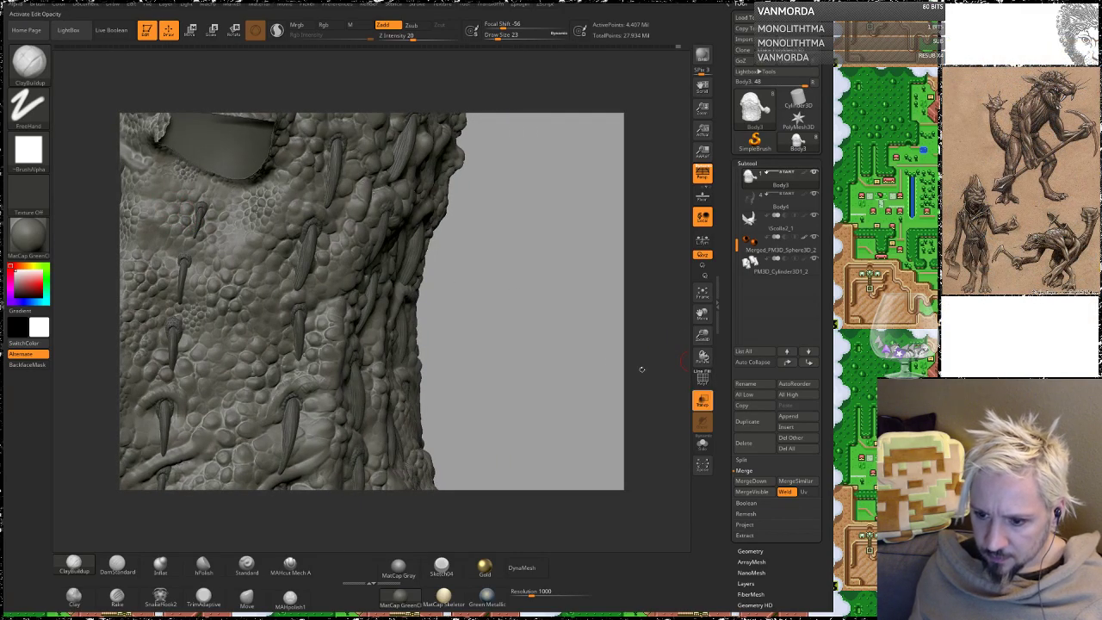
mouse_move(467, 293)
left_mouse_down()
mouse_move(599, 298)
mouse_move(623, 341)
left_mouse_up()
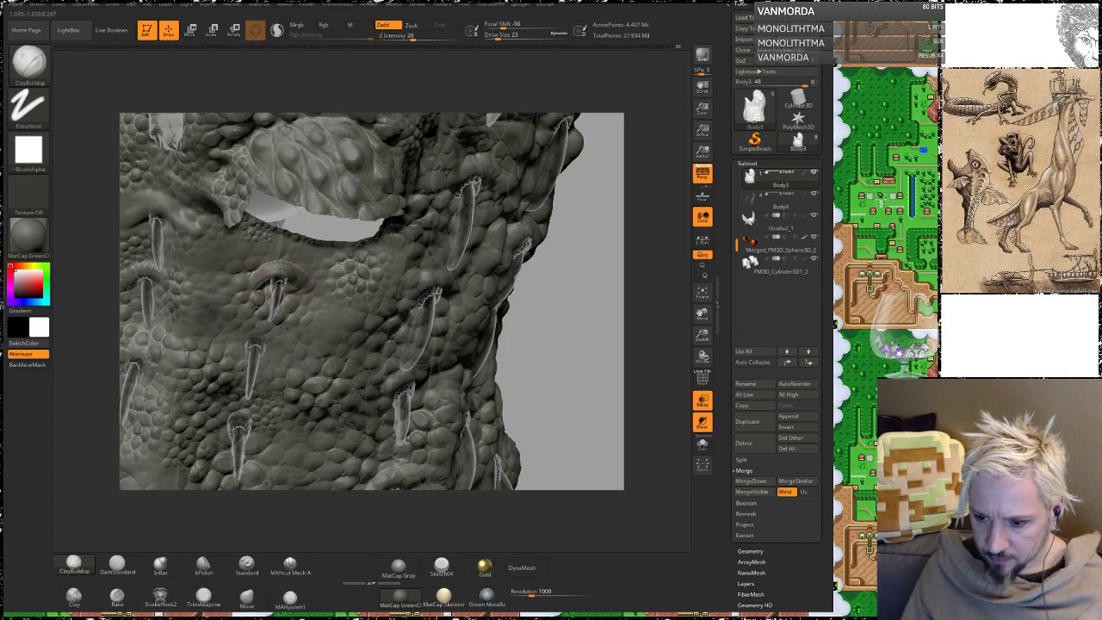
key("shift")
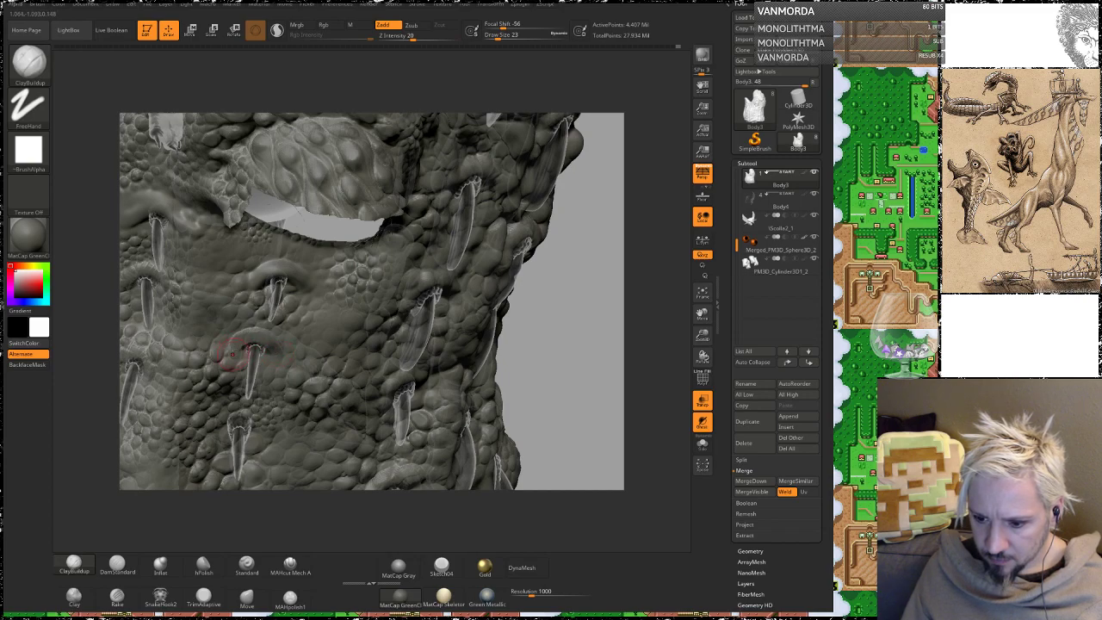
mouse_move(233, 354)
left_mouse_down()
mouse_move(286, 334)
mouse_move(250, 336)
mouse_move(275, 317)
left_mouse_up()
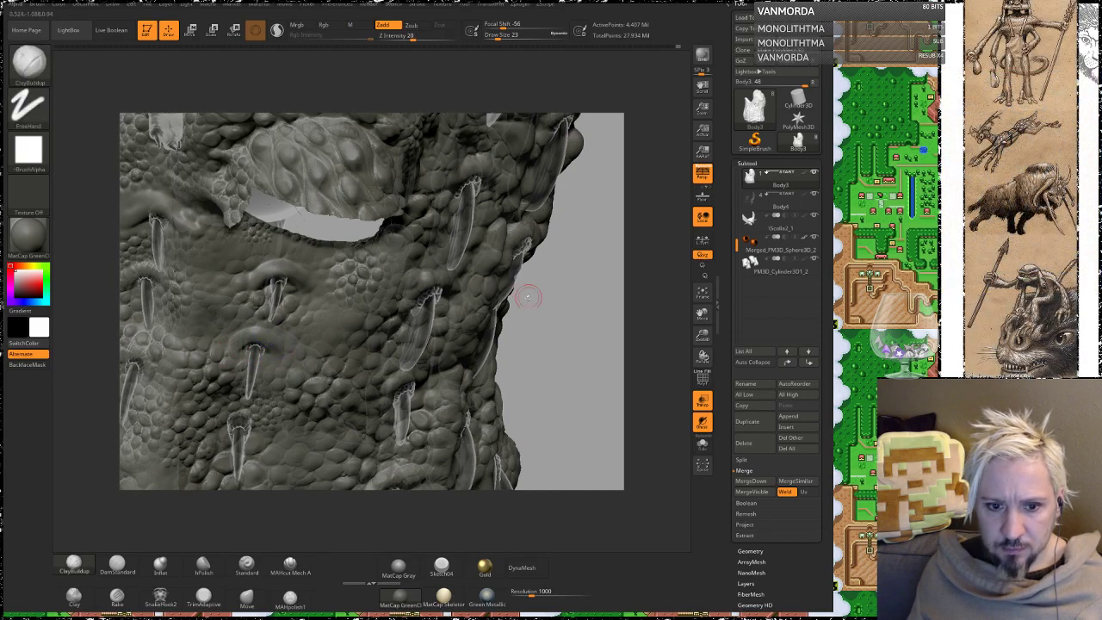
Step: Build and smooth arched folds over the roots of the next two spines further down the same flank row
left_click_drag(558, 357, 531, 277, "alt")
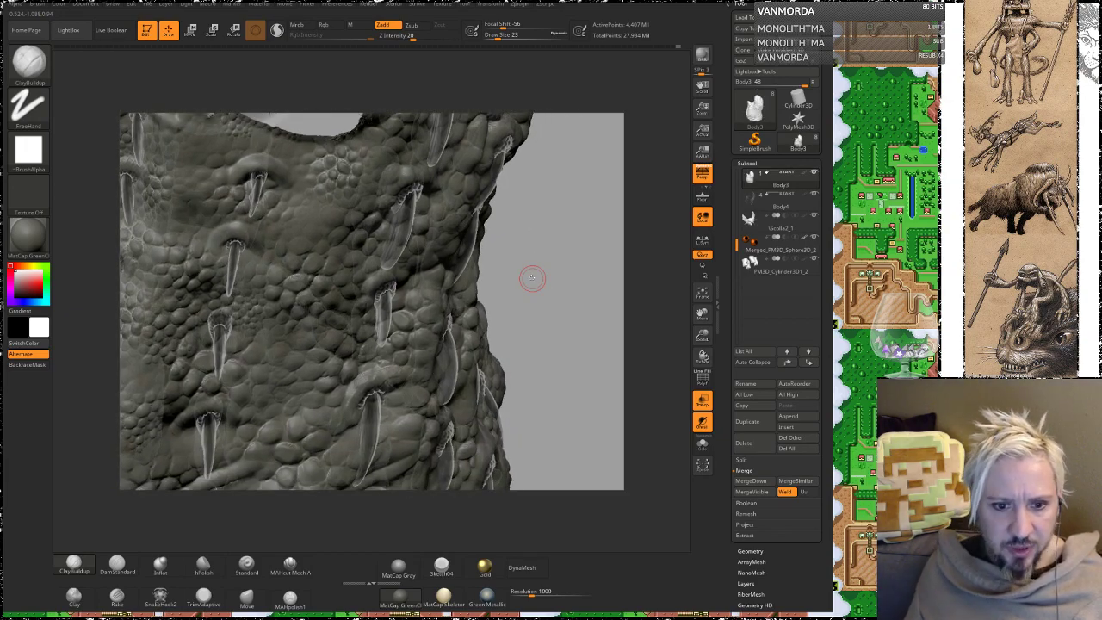
mouse_move(556, 285)
left_mouse_down("alt")
mouse_move(588, 276)
mouse_move(593, 252)
mouse_move(563, 277)
left_mouse_up("alt")
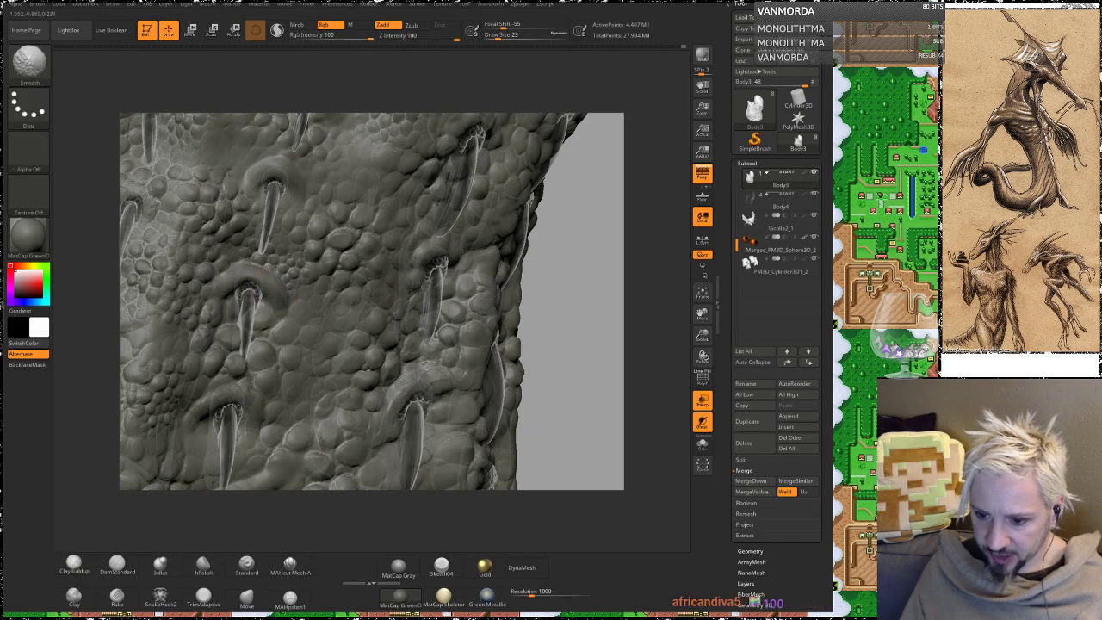
left_click_drag(93, 363, 177, 365, "alt")
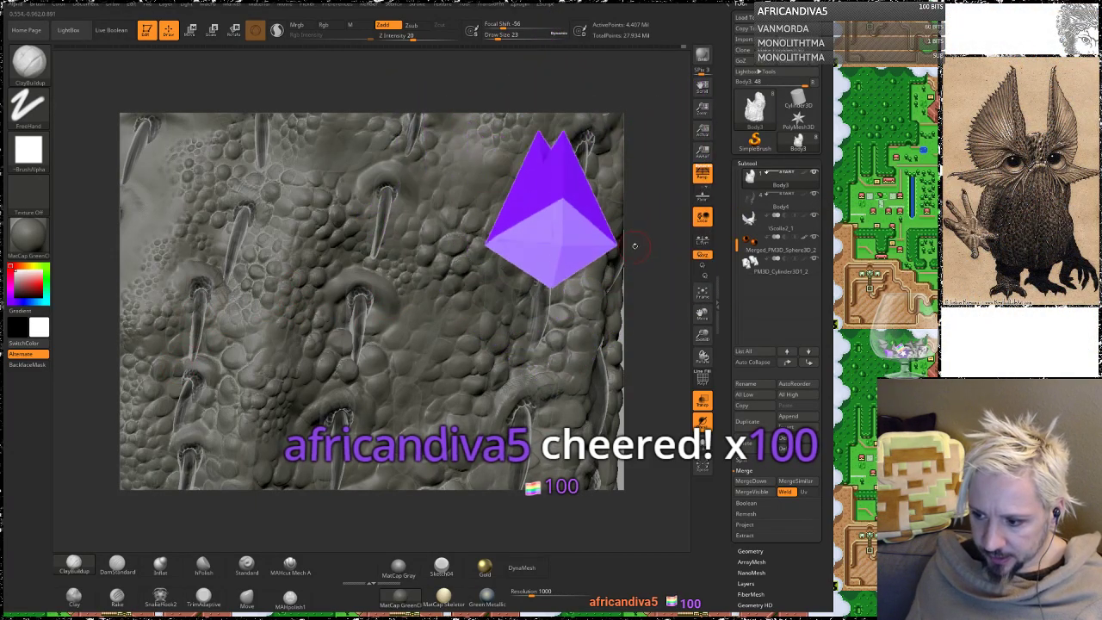
Step: Sculpt arched folds over the roots of the spines in the adjacent flank row and soften them into the scales
mouse_move(634, 245)
left_mouse_down()
mouse_move(631, 256)
mouse_move(604, 242)
left_mouse_up()
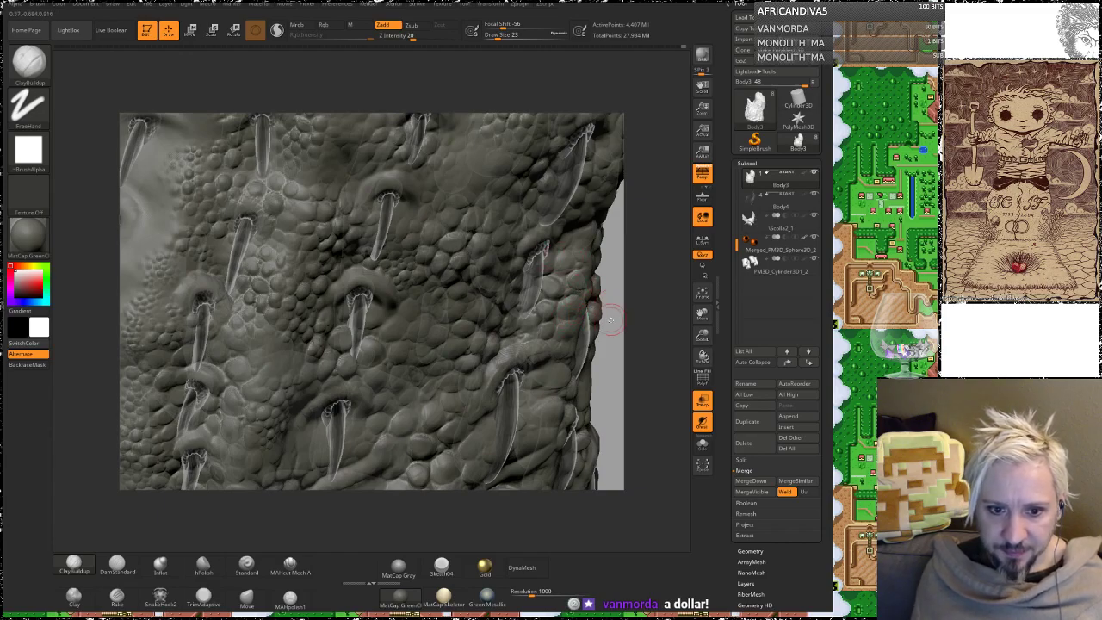
mouse_move(639, 320)
left_mouse_down()
mouse_move(635, 271)
mouse_move(639, 326)
left_mouse_up()
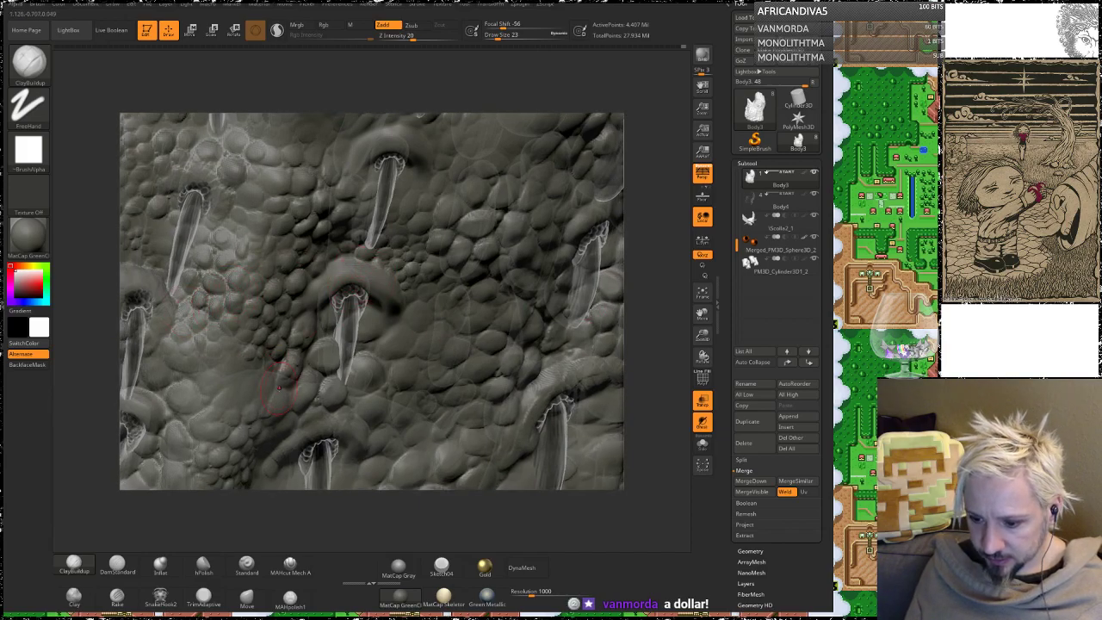
key("shift")
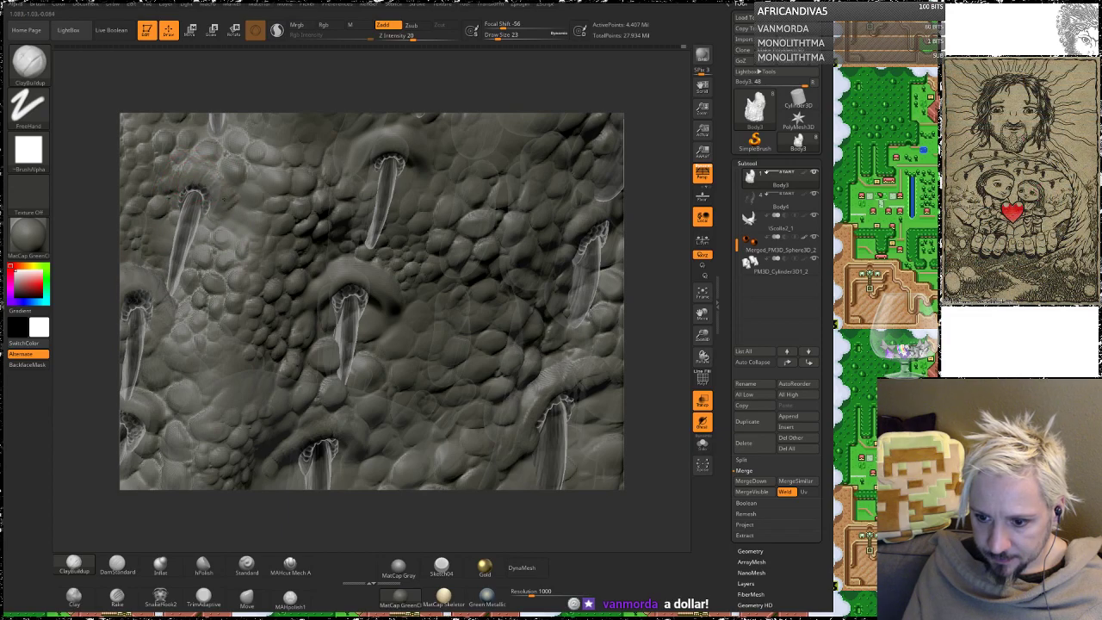
key("shift")
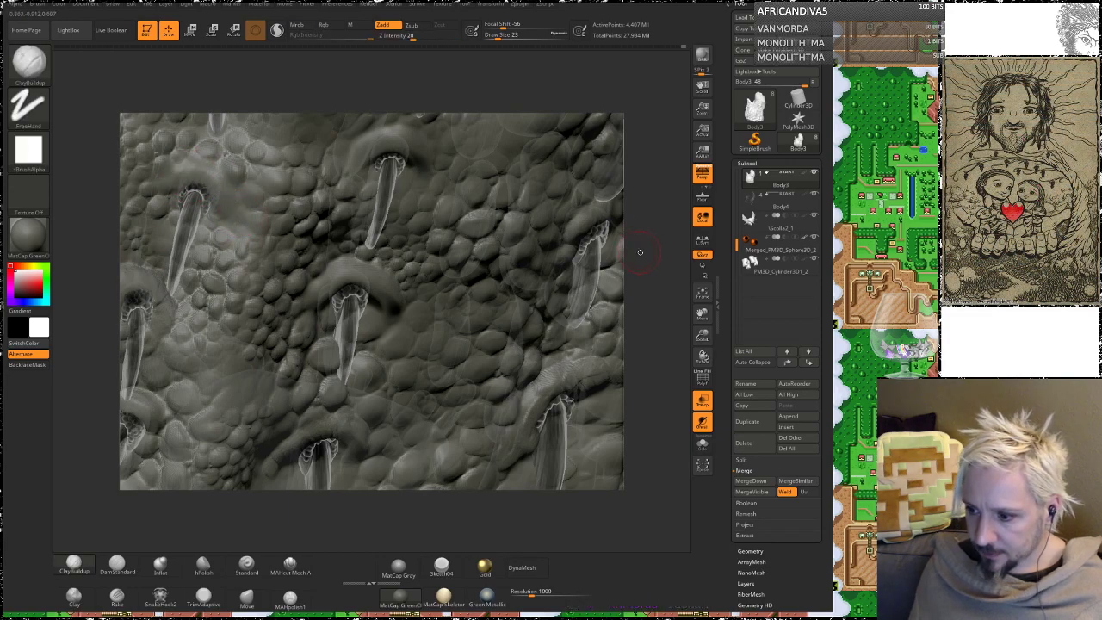
Step: Build up a long skin fold from the root of a lower-edge spine along the underside above the leg
mouse_move(642, 251)
left_mouse_down("alt")
mouse_move(608, 149)
mouse_move(539, 260)
mouse_move(597, 225)
mouse_move(587, 179)
mouse_move(586, 393)
mouse_move(565, 272)
mouse_move(585, 404)
mouse_move(579, 464)
left_mouse_up("alt")
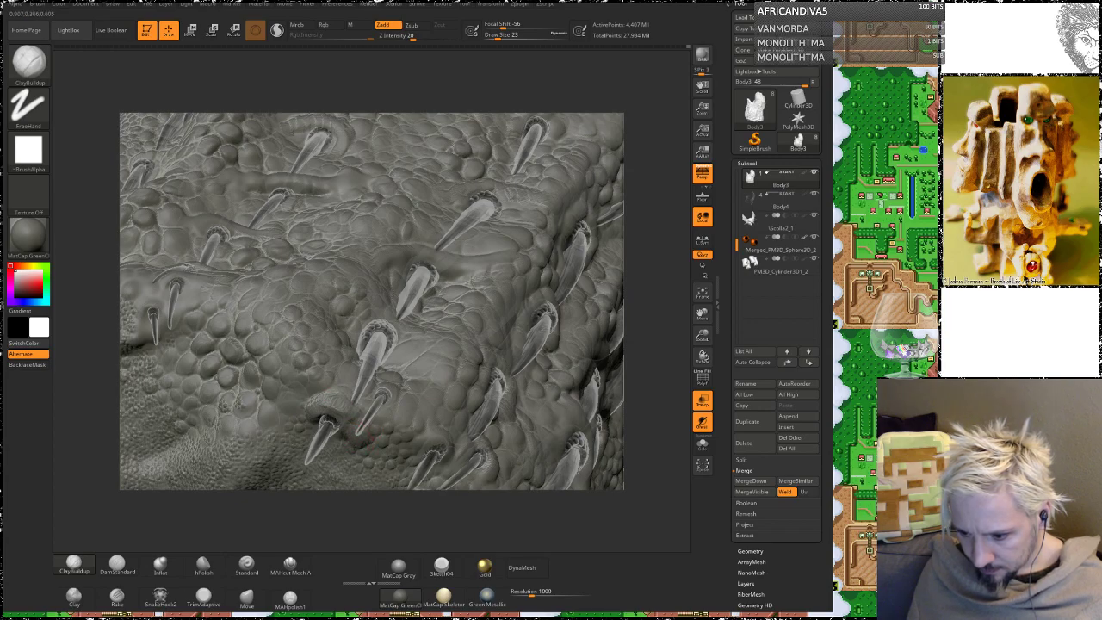
left_click_drag(639, 350, 409, 260)
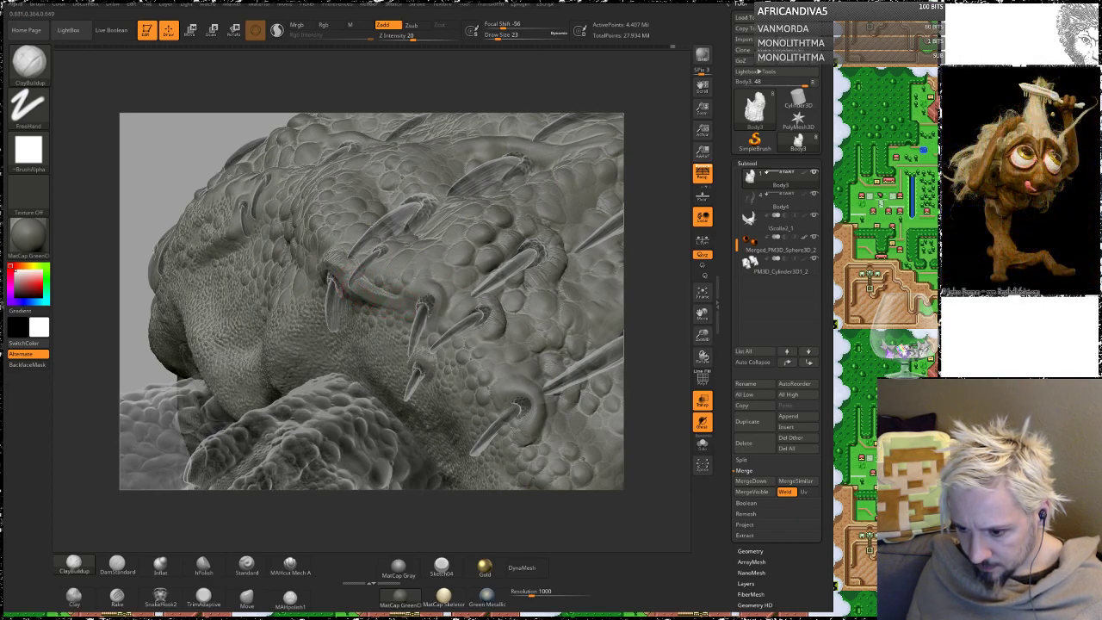
left_click_drag(362, 80, 360, 193)
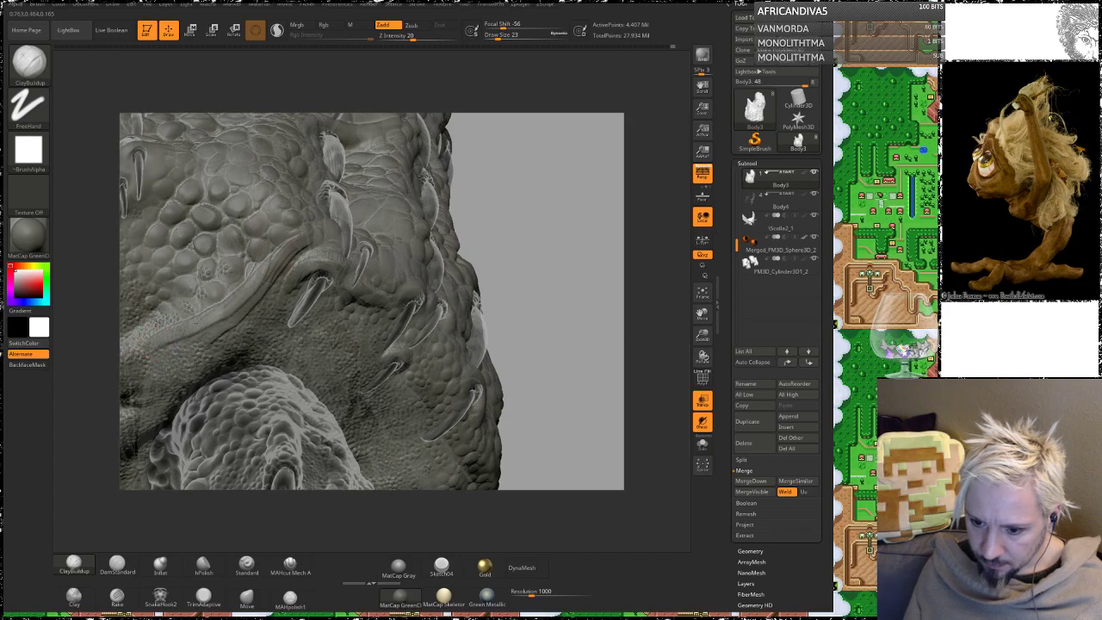
Step: Smooth the long underside fold above the leg and blend its upper end around the spine's root
key("shift")
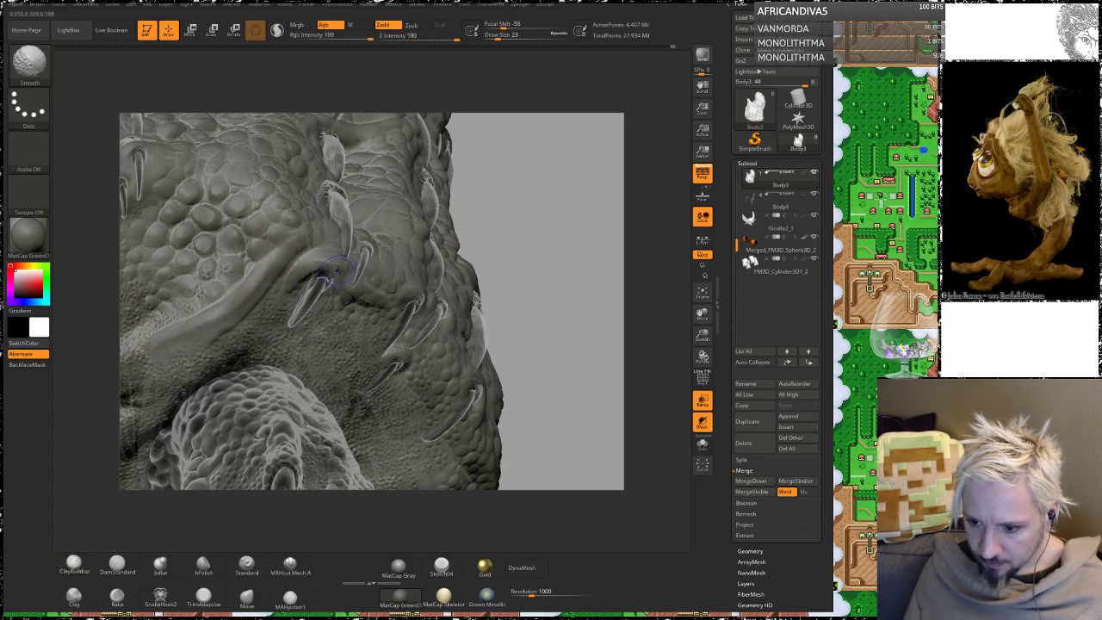
mouse_move(506, 235)
left_mouse_down()
mouse_move(534, 203)
mouse_move(325, 241)
left_mouse_up()
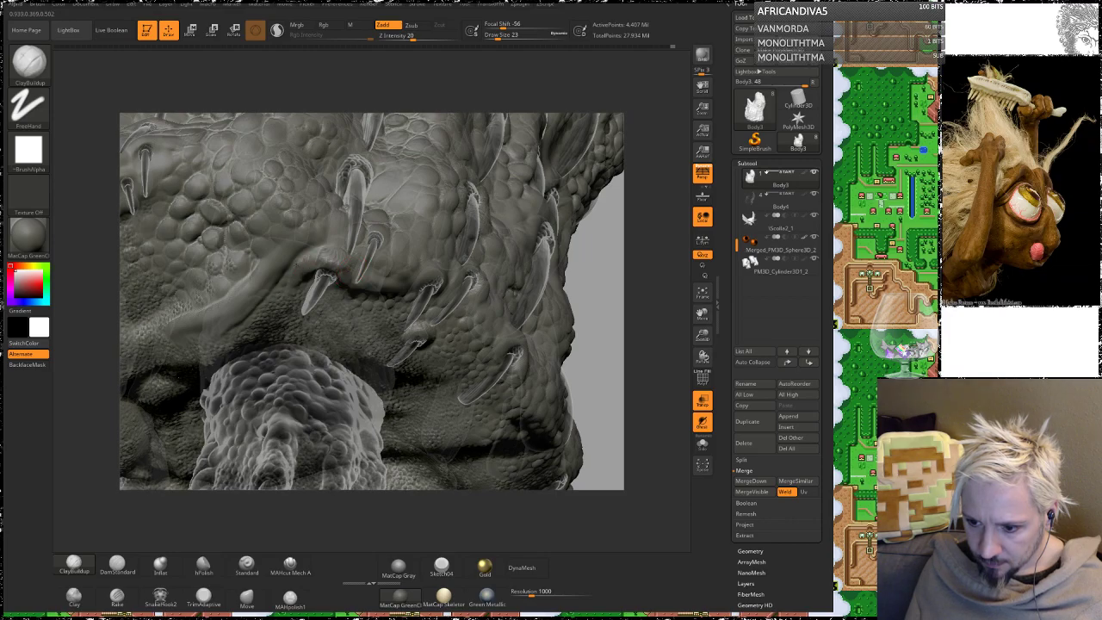
key("shift")
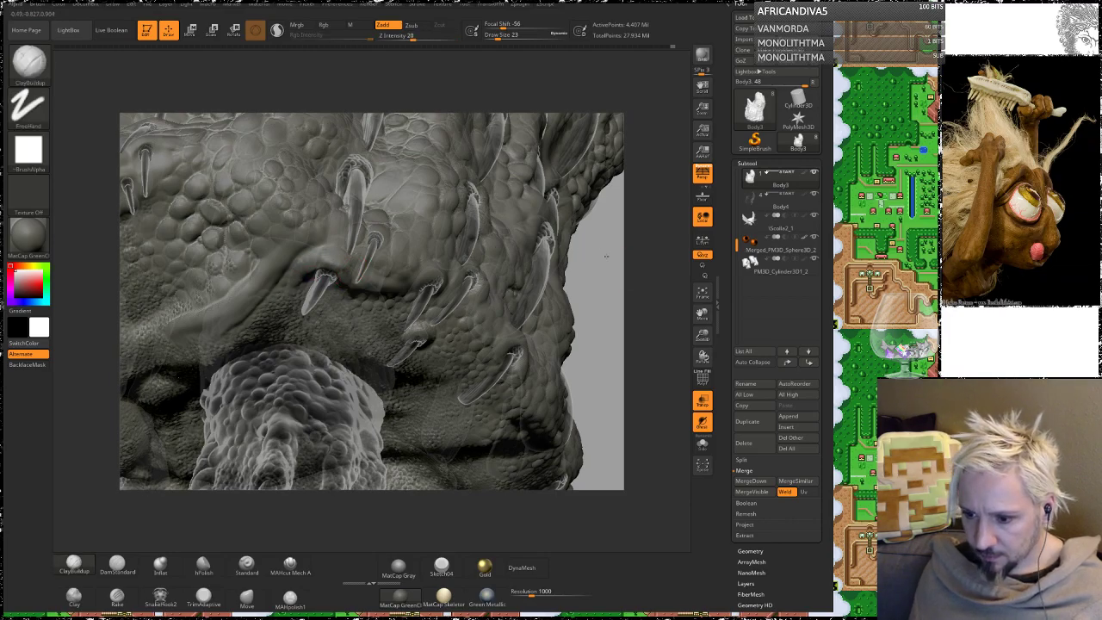
mouse_move(605, 255)
left_mouse_down()
mouse_move(580, 259)
mouse_move(595, 216)
mouse_move(682, 207)
left_mouse_up()
key("shift")
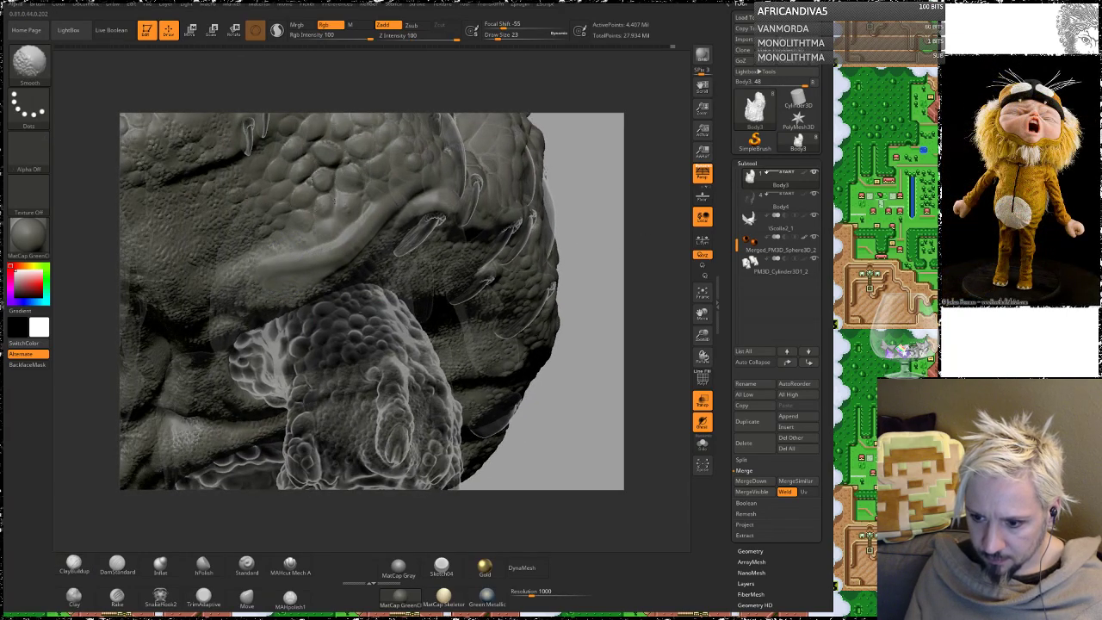
Step: Turn off transparency and switch the material to MatCap Gray to review the whole creature
mouse_move(578, 216)
left_mouse_down()
mouse_move(562, 140)
mouse_move(501, 250)
mouse_move(494, 234)
mouse_move(564, 232)
left_mouse_up()
mouse_move(498, 252)
left_mouse_down()
mouse_move(423, 227)
mouse_move(512, 233)
mouse_move(514, 272)
mouse_move(494, 237)
mouse_move(488, 256)
mouse_move(455, 263)
mouse_move(499, 258)
mouse_move(491, 238)
mouse_move(524, 231)
mouse_move(512, 253)
mouse_move(531, 308)
left_mouse_up()
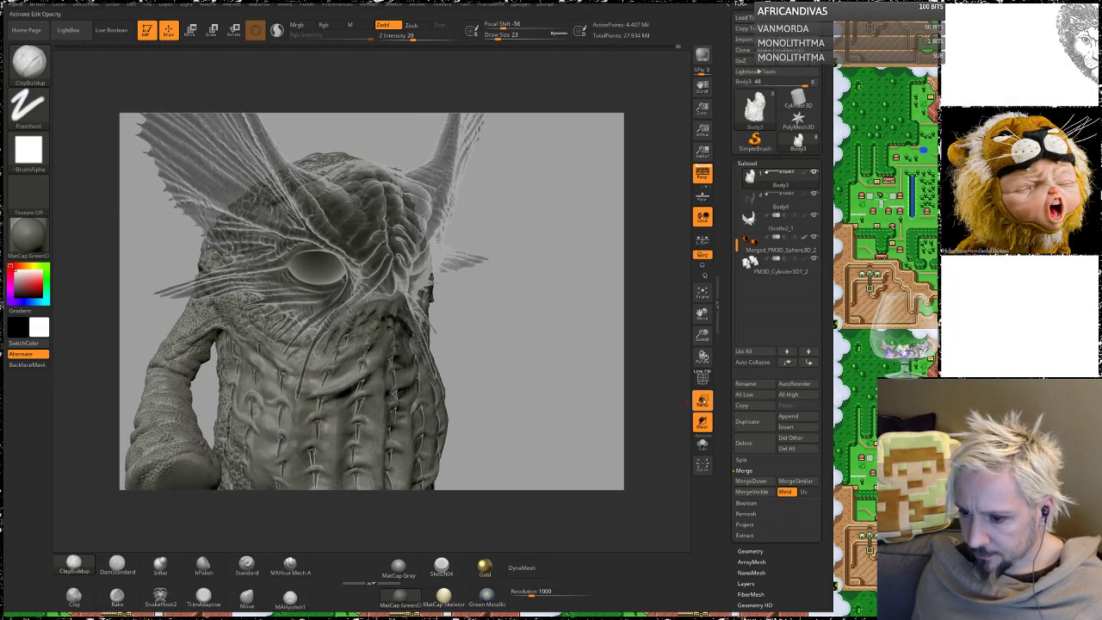
left_click(702, 401)
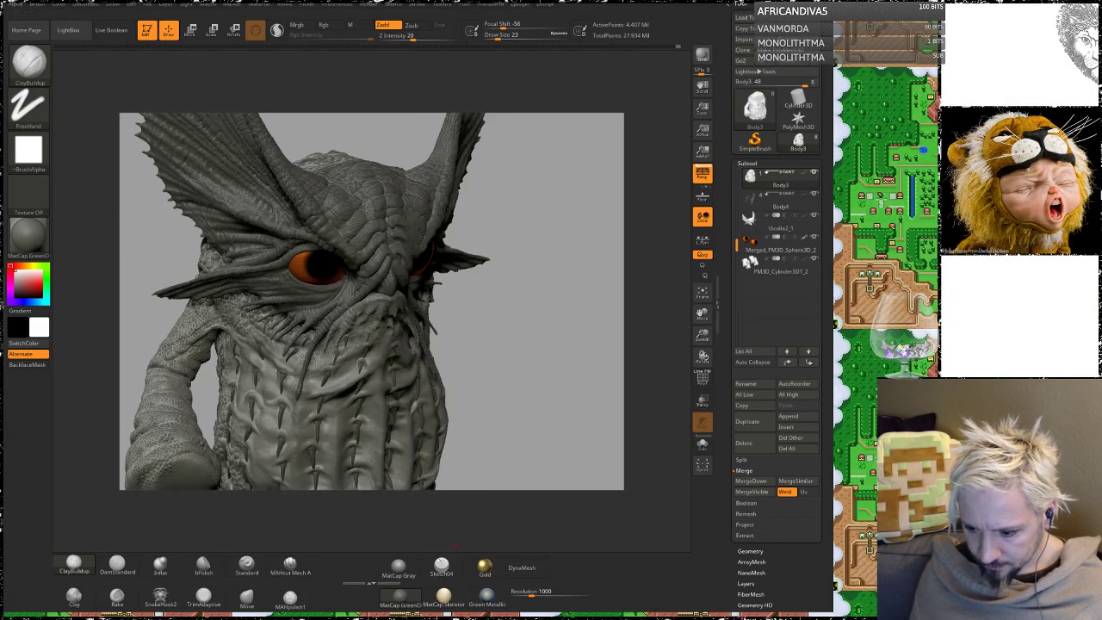
mouse_move(542, 393)
left_mouse_down()
mouse_move(545, 359)
mouse_move(530, 361)
mouse_move(525, 348)
mouse_move(555, 378)
mouse_move(580, 375)
mouse_move(340, 392)
left_mouse_up()
left_click_drag(211, 315, 26, 317, "alt")
left_click_drag(525, 282, 540, 287)
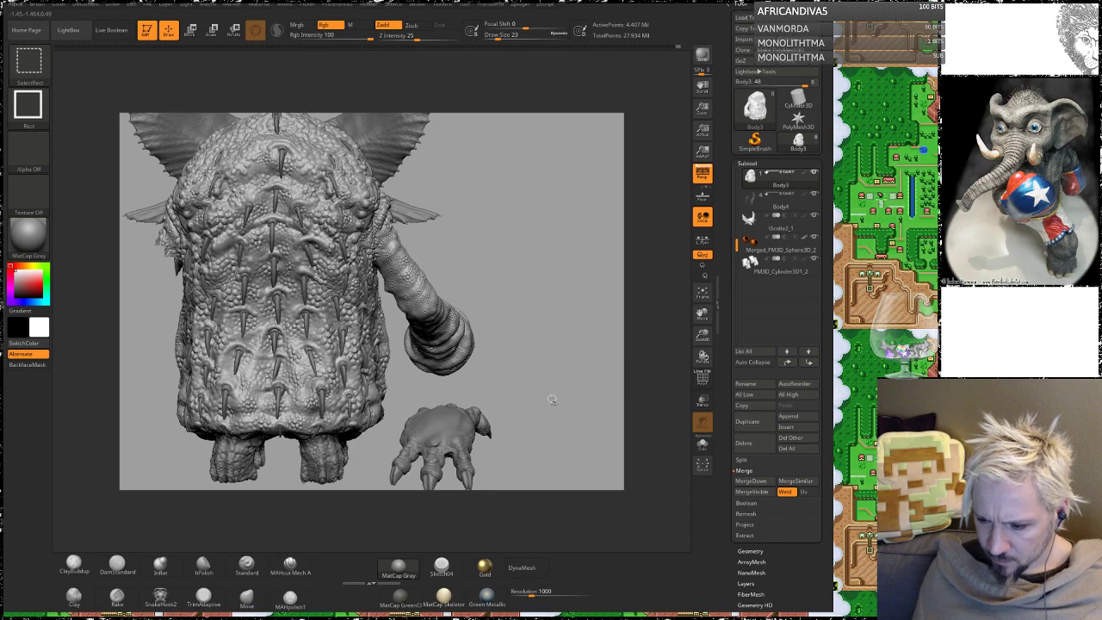
Step: Hide the arm to expose the spines and skin folds on the flank below the arm opening
mouse_move(551, 396)
left_mouse_down("ctrl+shift")
mouse_move(470, 357)
mouse_move(413, 308)
mouse_move(401, 270)
mouse_move(393, 314)
left_mouse_up("ctrl+shift")
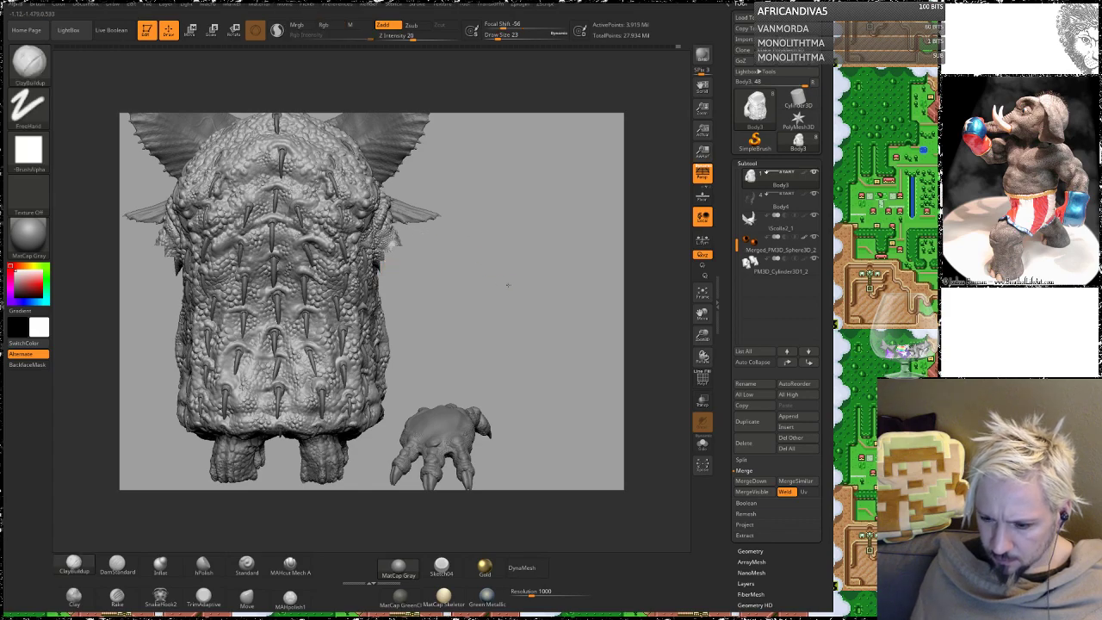
mouse_move(509, 283)
left_mouse_down()
mouse_move(457, 285)
mouse_move(523, 265)
mouse_move(497, 251)
mouse_move(515, 250)
mouse_move(530, 349)
left_mouse_up()
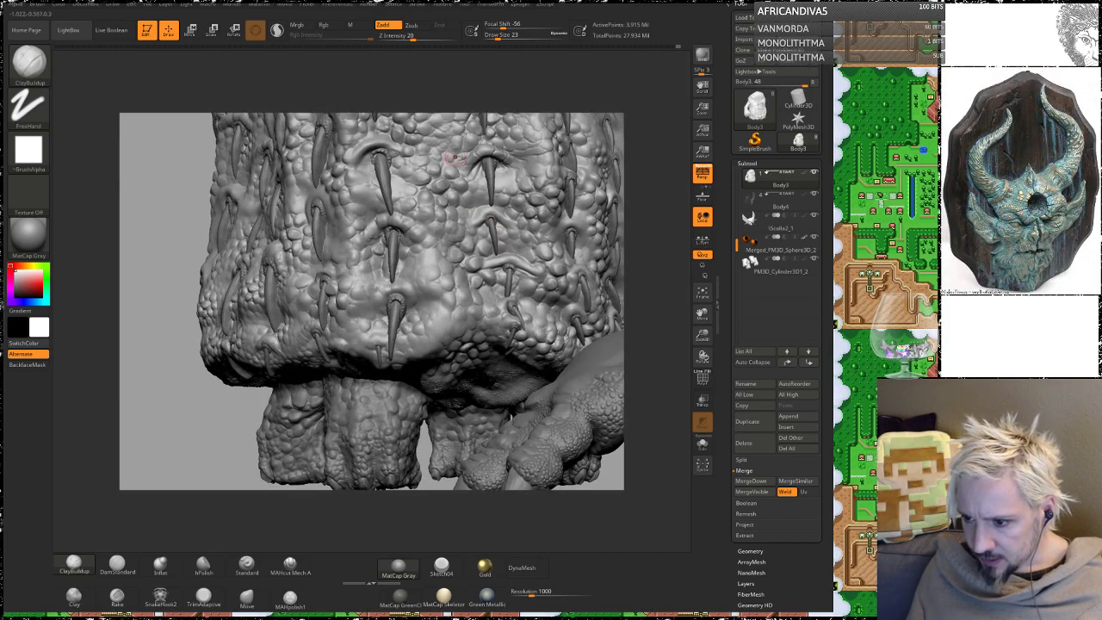
mouse_move(650, 99)
left_mouse_down()
mouse_move(435, 250)
mouse_move(429, 305)
left_mouse_up()
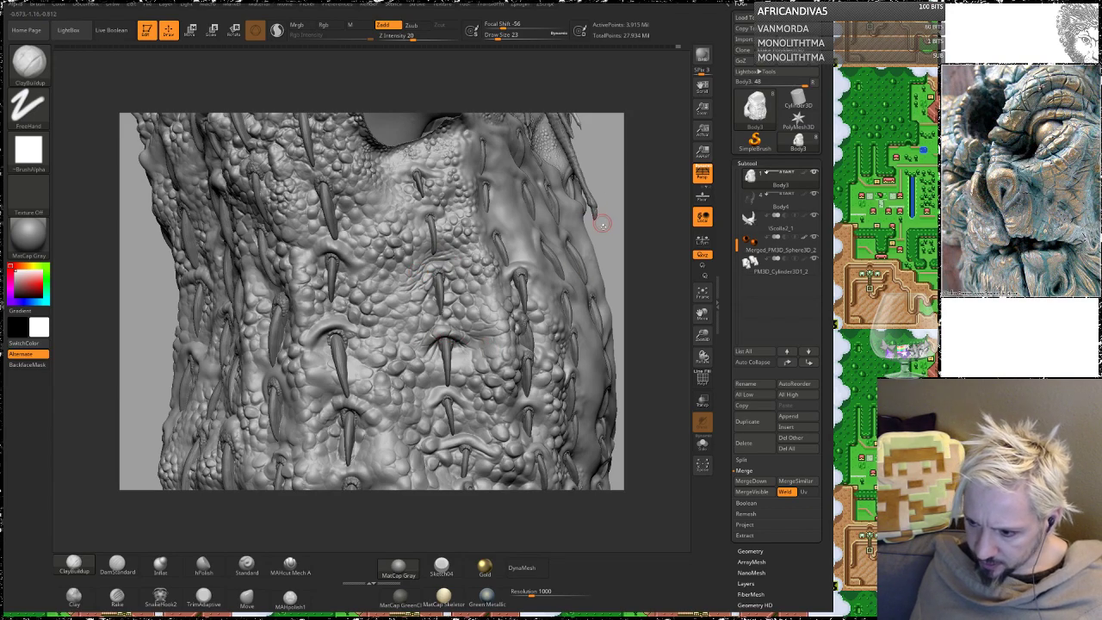
Step: Touch up the skin at the root of a mid-flank spine under its arched fold with ClayBuildup
left_click_drag(609, 233, 531, 243, "alt")
left_click_drag(557, 290, 556, 221, "alt")
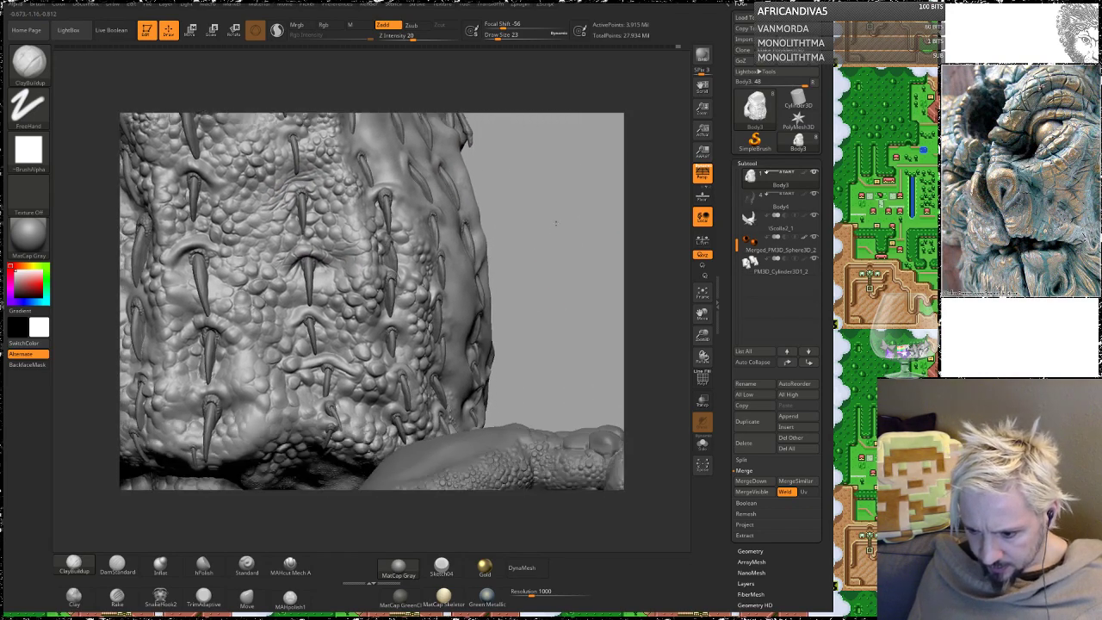
left_click_drag(560, 281, 657, 189)
left_click_drag(638, 258, 628, 482, "alt")
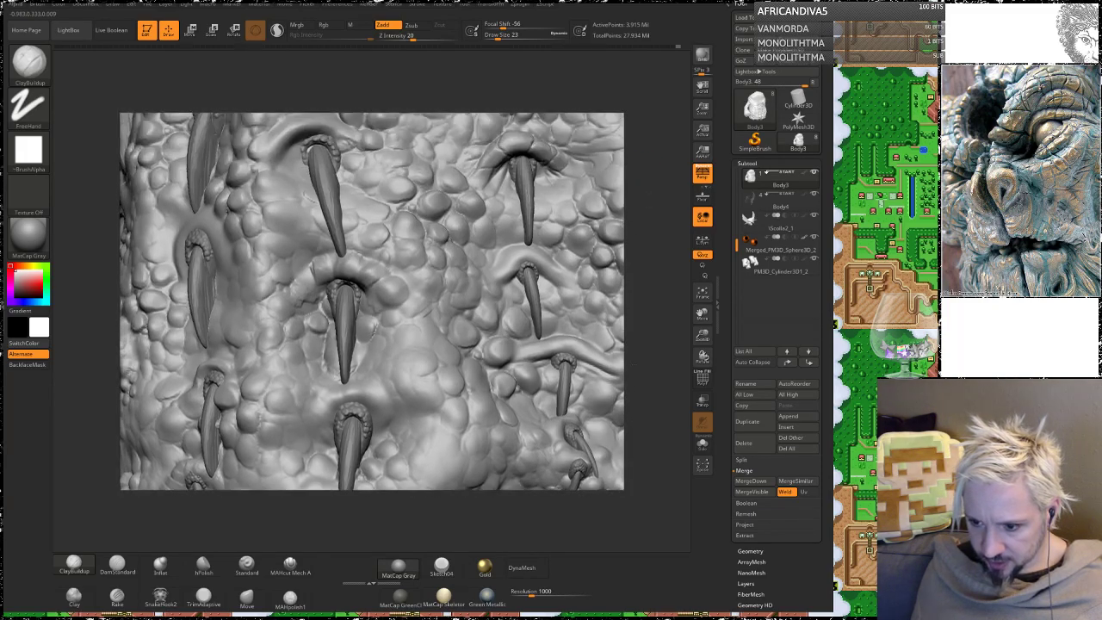
left_click_drag(642, 189, 668, 349, "alt")
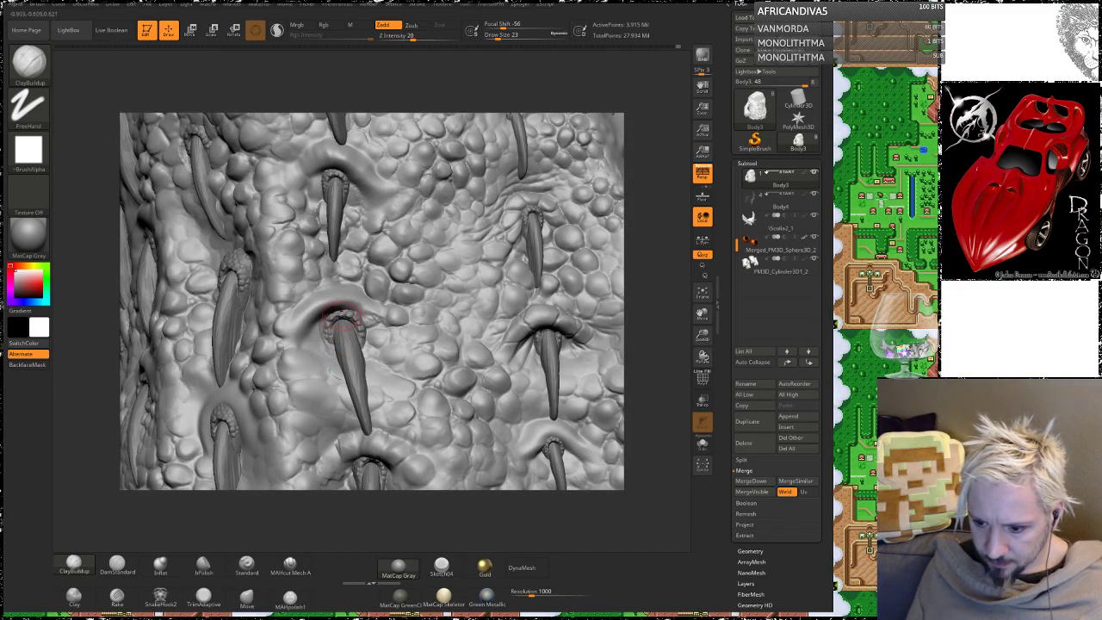
mouse_move(342, 319)
left_mouse_down()
mouse_move(337, 352)
mouse_move(345, 317)
left_mouse_up()
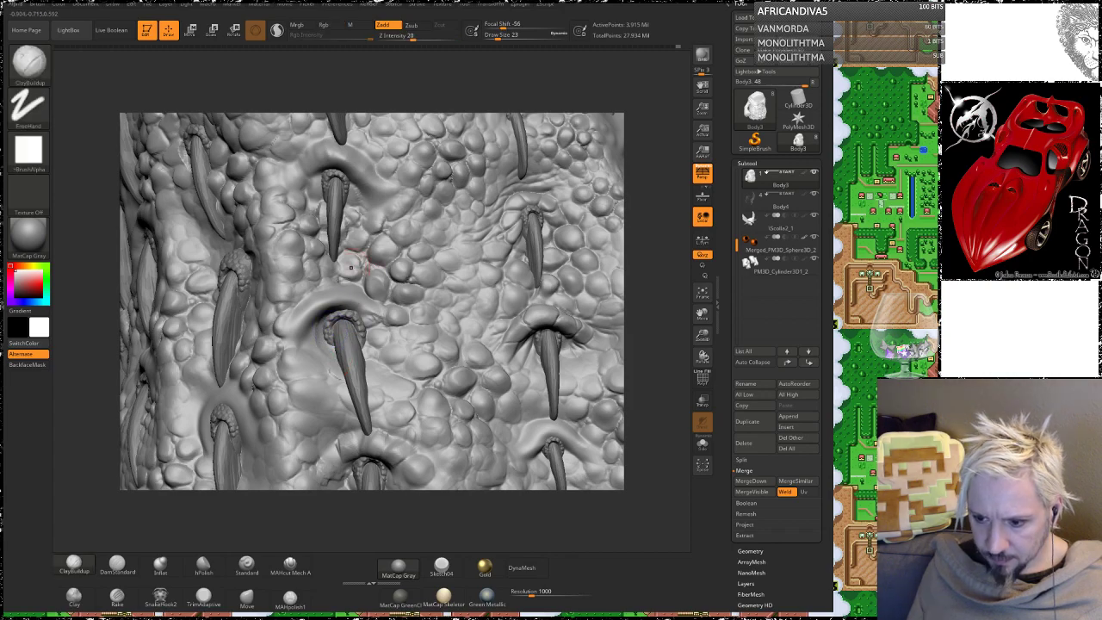
Step: Work over and smooth the skin around the root of the spine beside the arm opening
left_click_drag(663, 258, 651, 244)
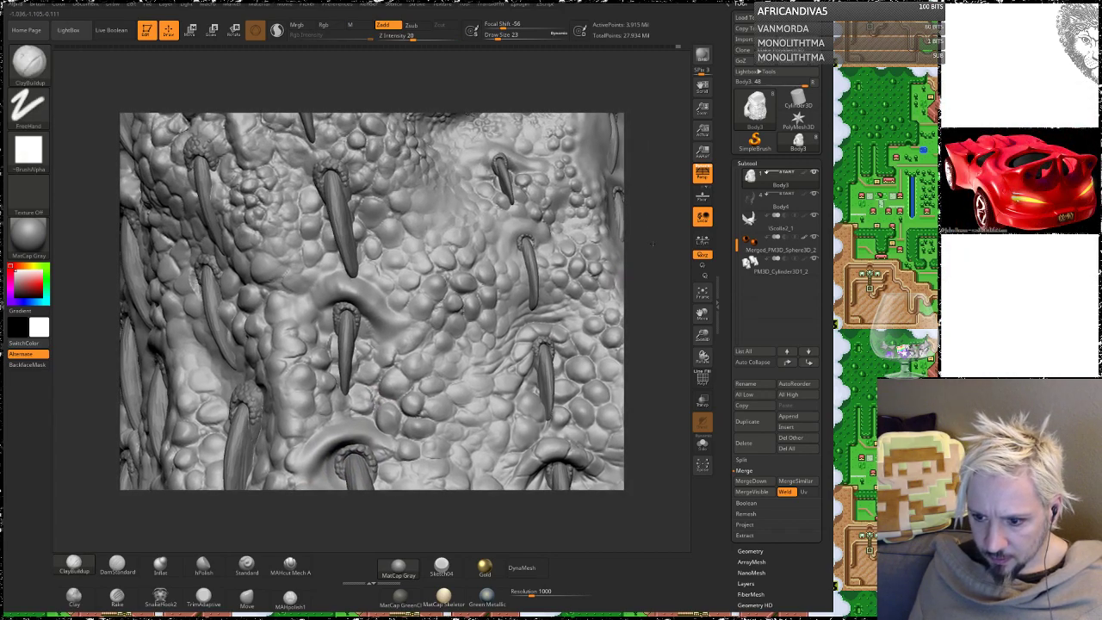
left_click_drag(375, 91, 384, 218)
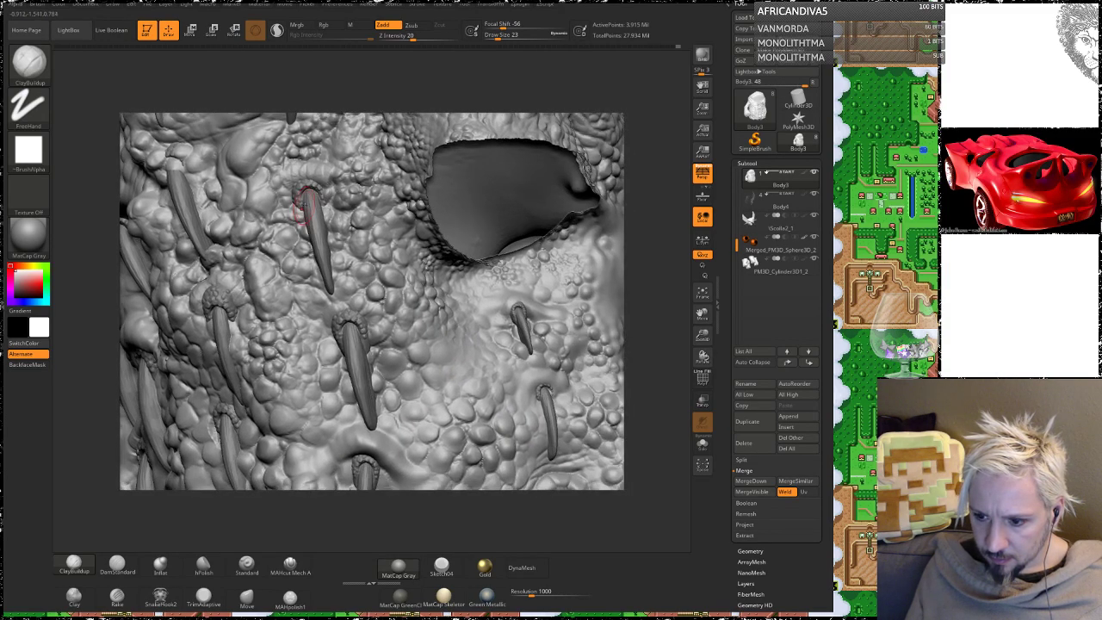
key("shift")
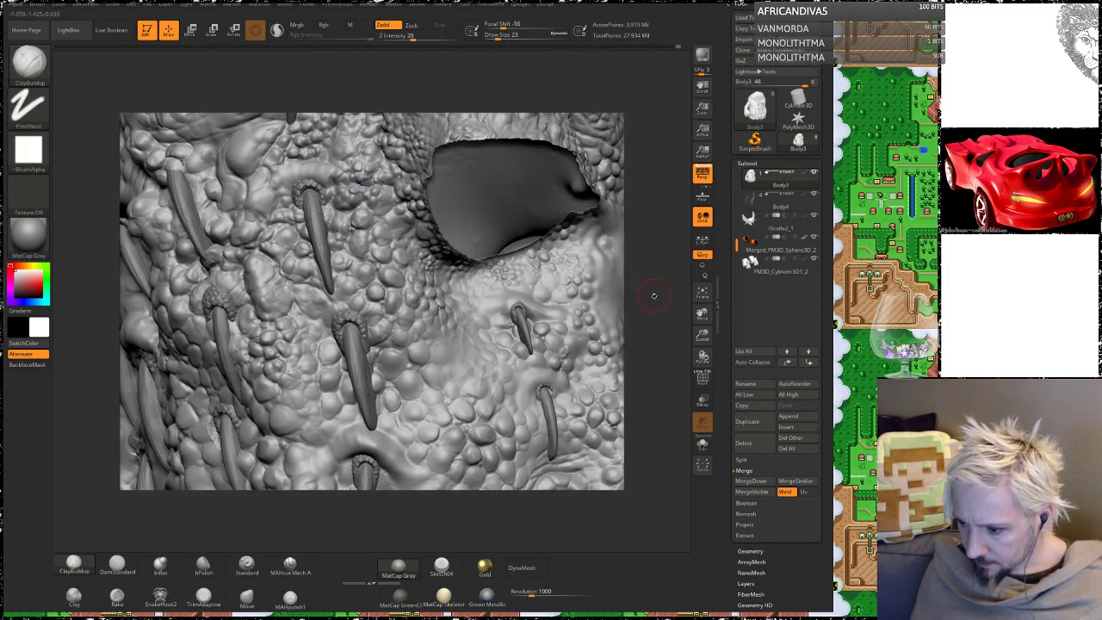
Step: Carve creases with DamStandard at draw size 11 to divide the fold over the second spine below the arm opening into scales
left_click_drag(652, 295, 505, 192, "alt")
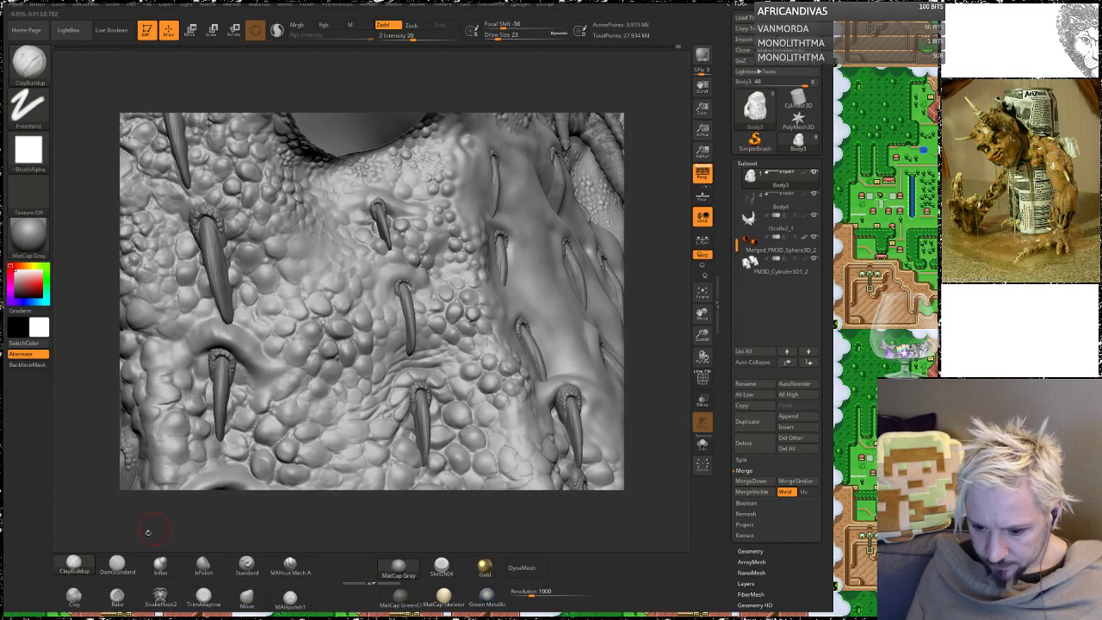
left_click(117, 565)
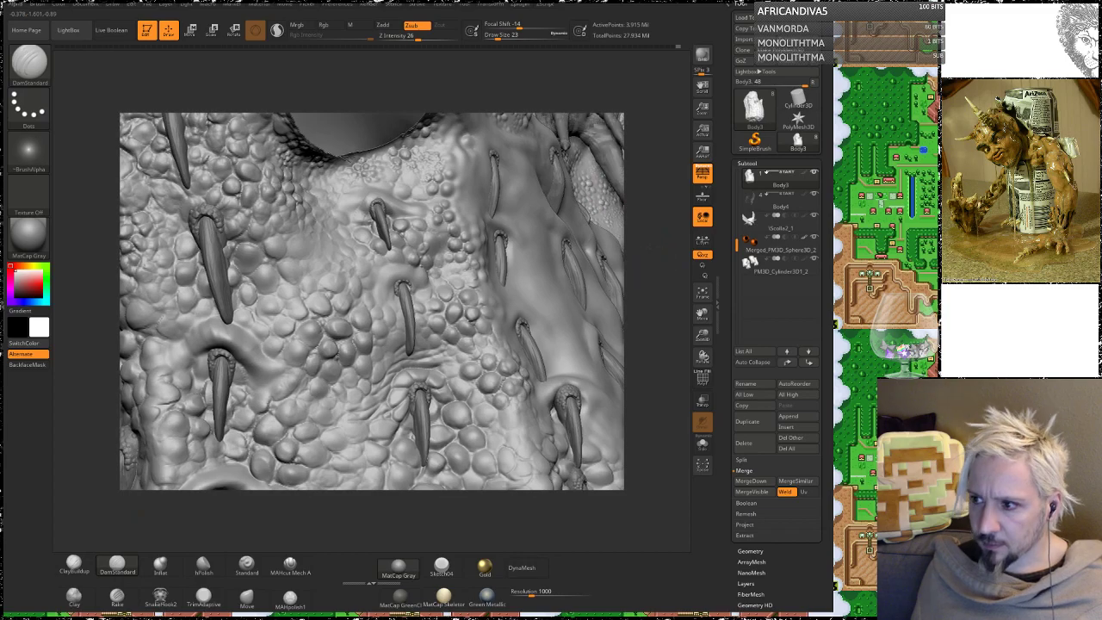
mouse_move(653, 278)
left_mouse_down("alt")
mouse_move(657, 323)
mouse_move(683, 347)
left_mouse_up("alt")
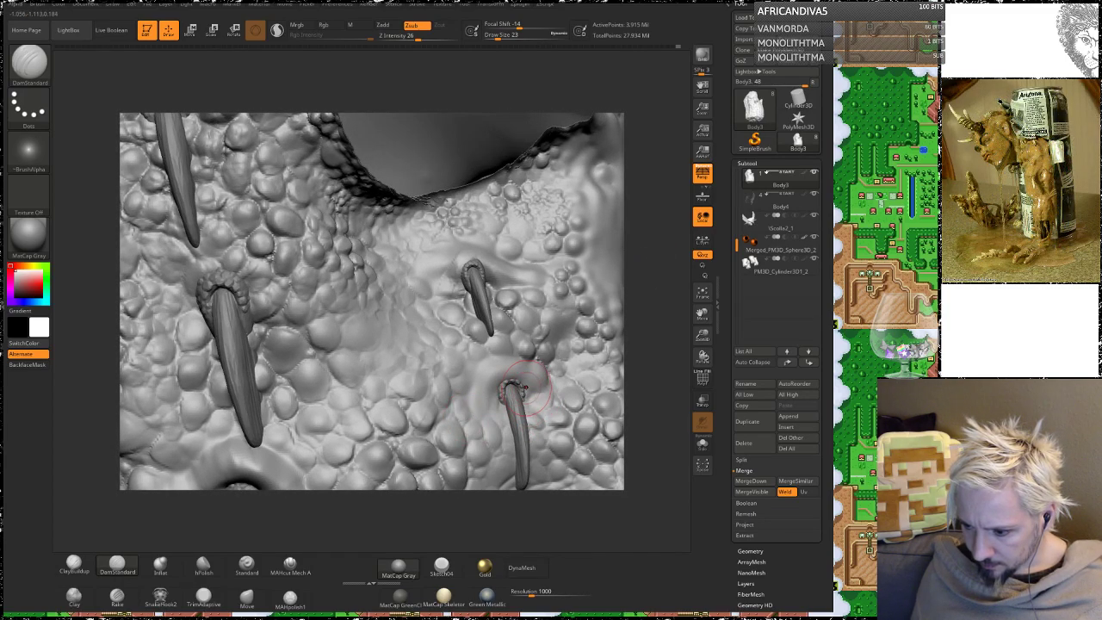
left_click_drag(636, 336, 526, 301)
key("space")
left_click_drag(324, 313, 320, 313)
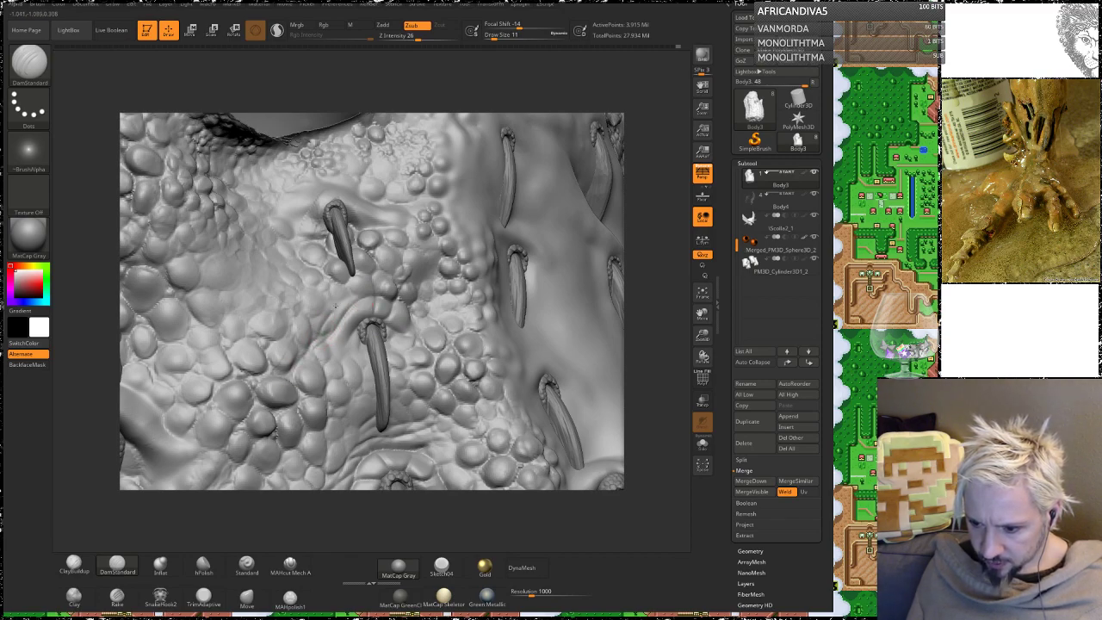
left_click_drag(336, 307, 359, 290)
mouse_move(635, 263)
left_mouse_down()
mouse_move(634, 239)
mouse_move(343, 324)
left_mouse_up()
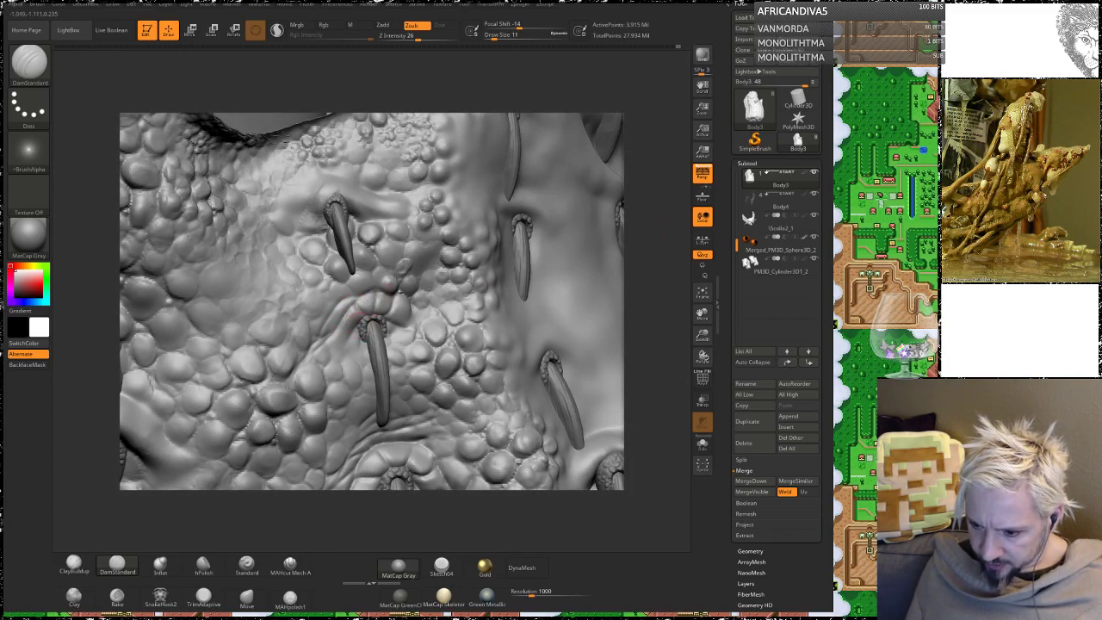
left_click_drag(645, 258, 635, 289)
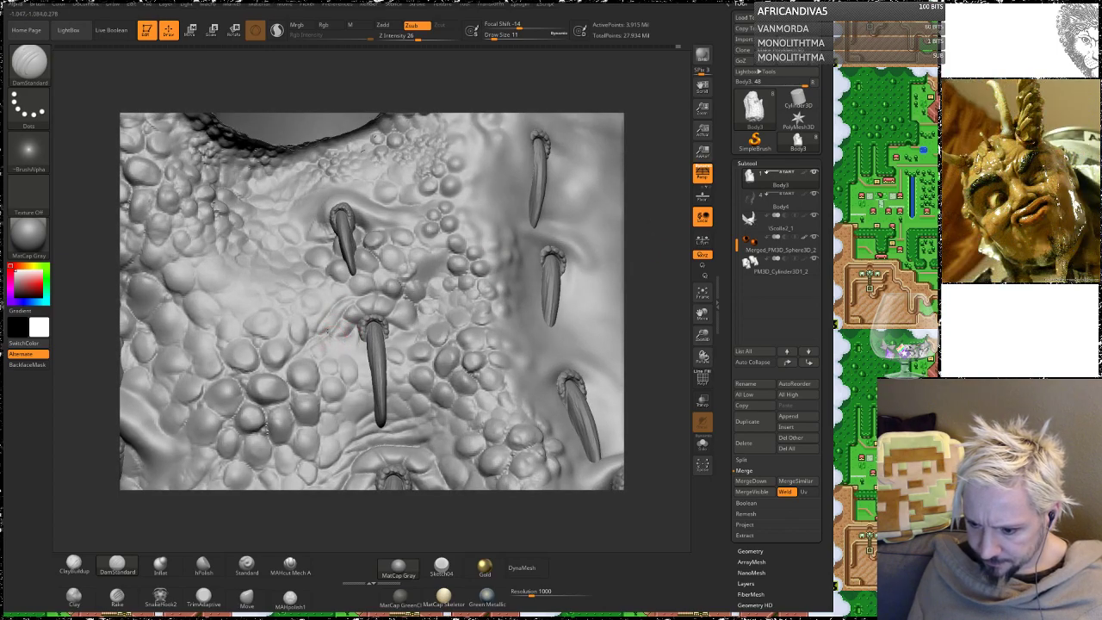
Step: Carve scale-dividing creases into the arched fold over the next flank spine further down
left_click_drag(634, 271, 630, 156, "alt")
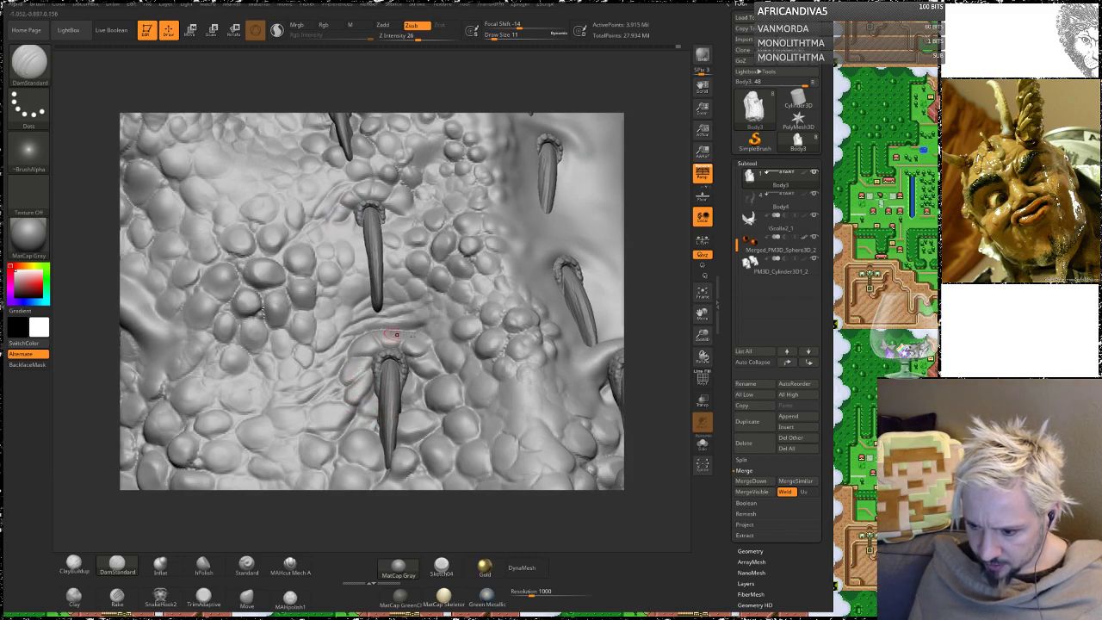
mouse_move(650, 207)
left_mouse_down()
mouse_move(650, 220)
mouse_move(648, 62)
left_mouse_up()
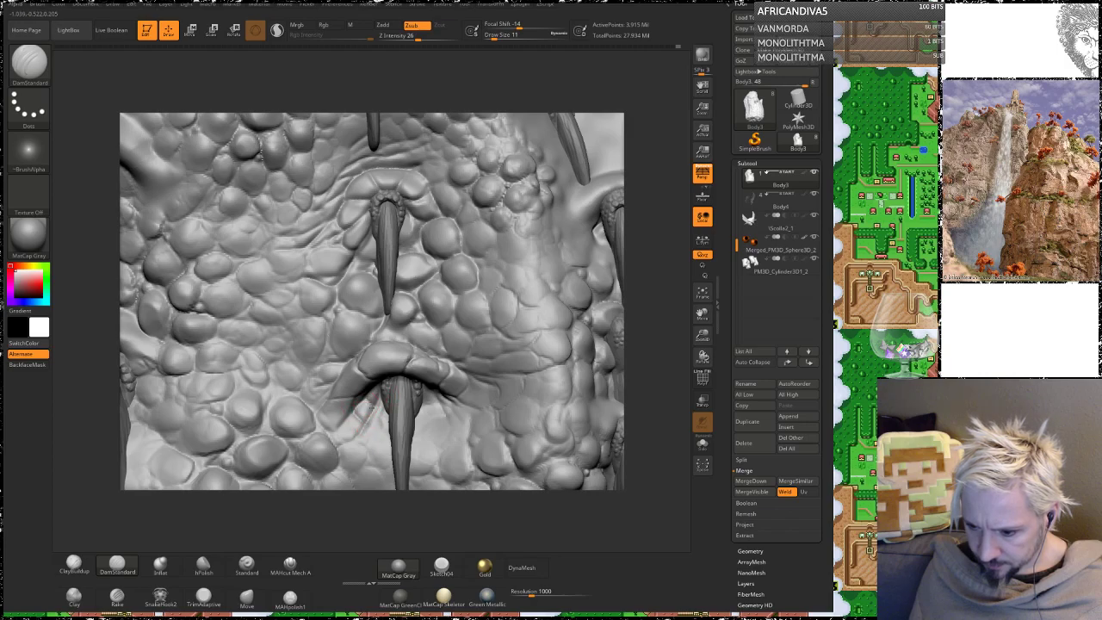
left_click_drag(627, 202, 631, 210)
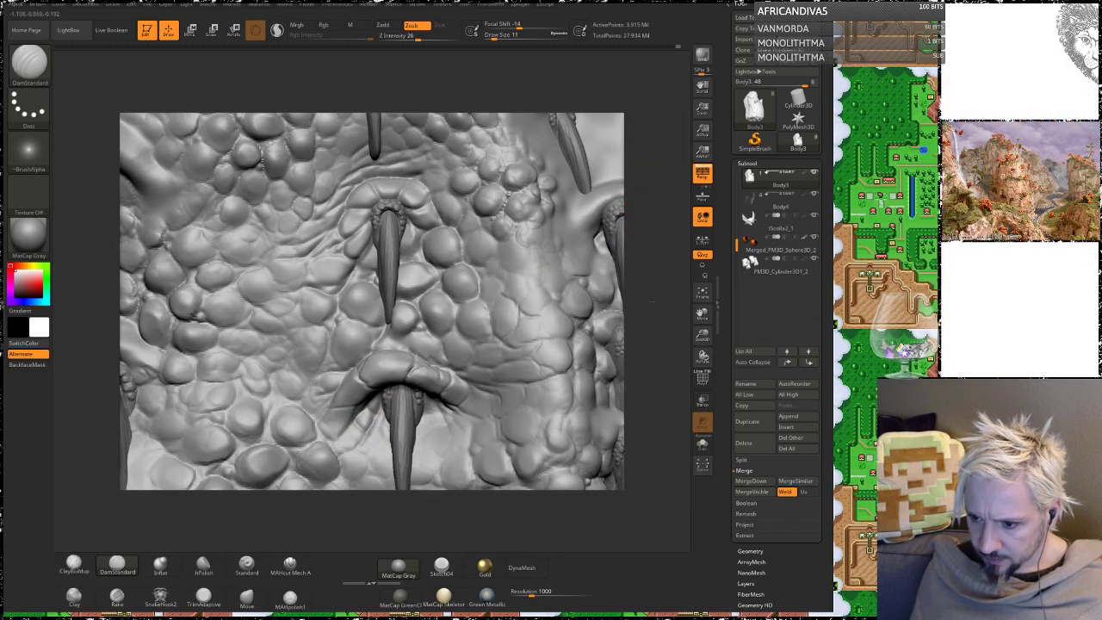
Step: Refine the creases between the scales above and beside the second spine below the arm opening with DamStandard
left_click_drag(651, 301, 660, 490, "alt")
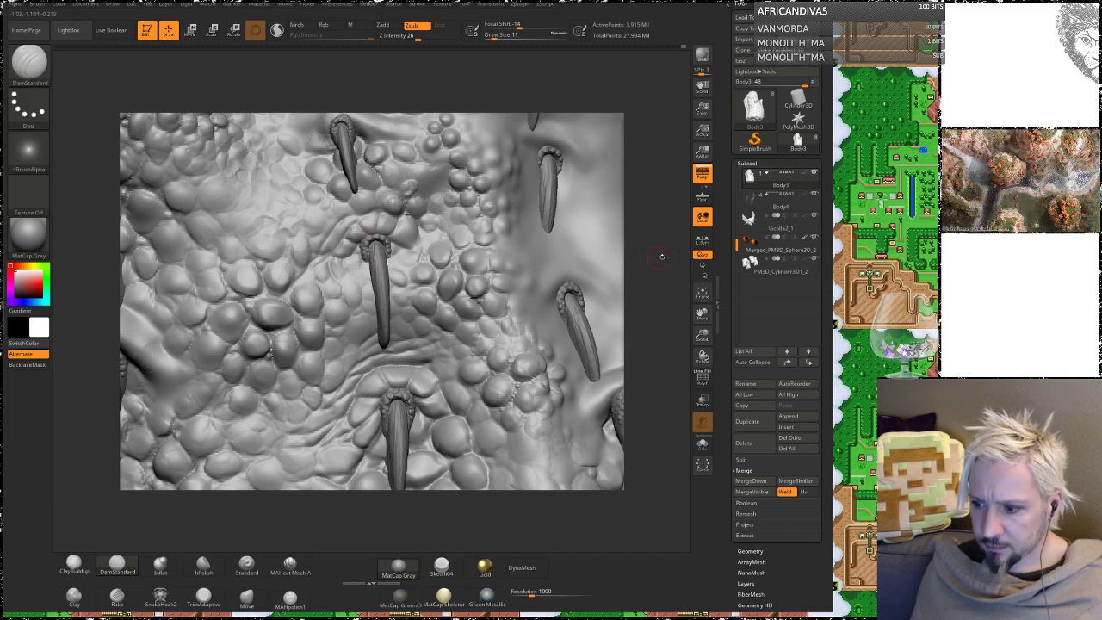
mouse_move(662, 257)
left_mouse_down("alt")
mouse_move(673, 261)
mouse_move(642, 246)
mouse_move(556, 241)
left_mouse_up("alt")
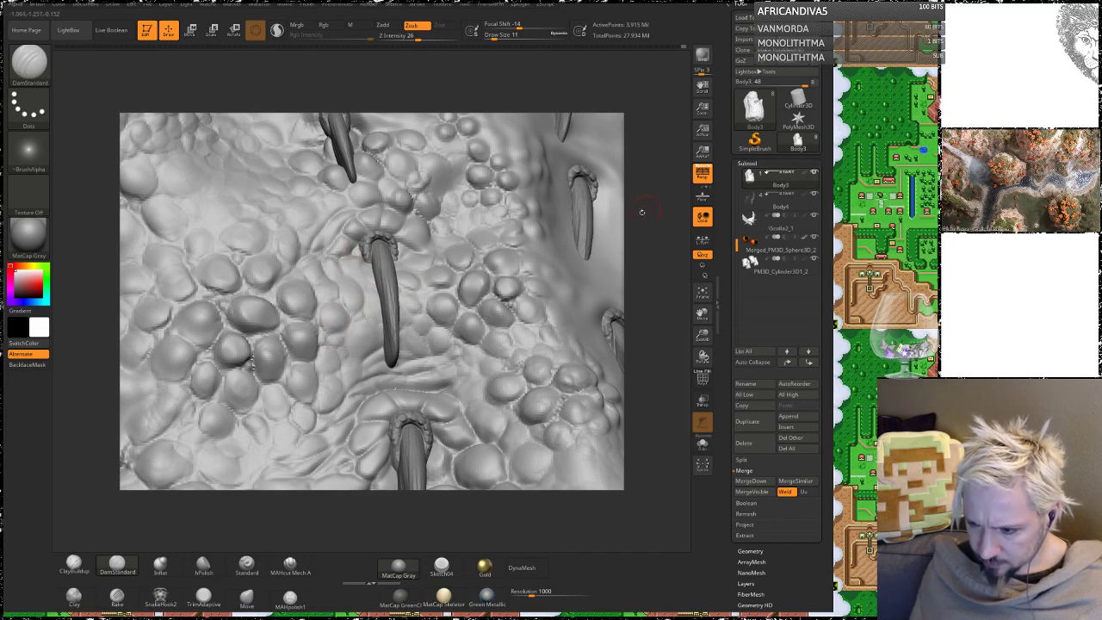
left_click_drag(642, 212, 645, 267)
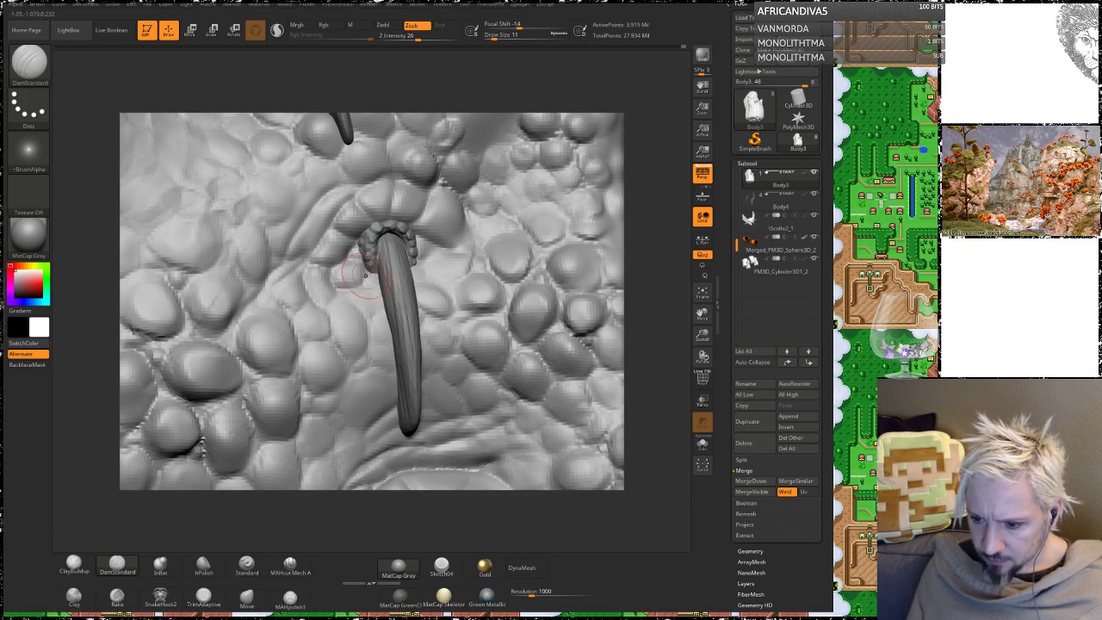
mouse_move(364, 278)
left_mouse_down()
mouse_move(363, 309)
mouse_move(345, 298)
left_mouse_up()
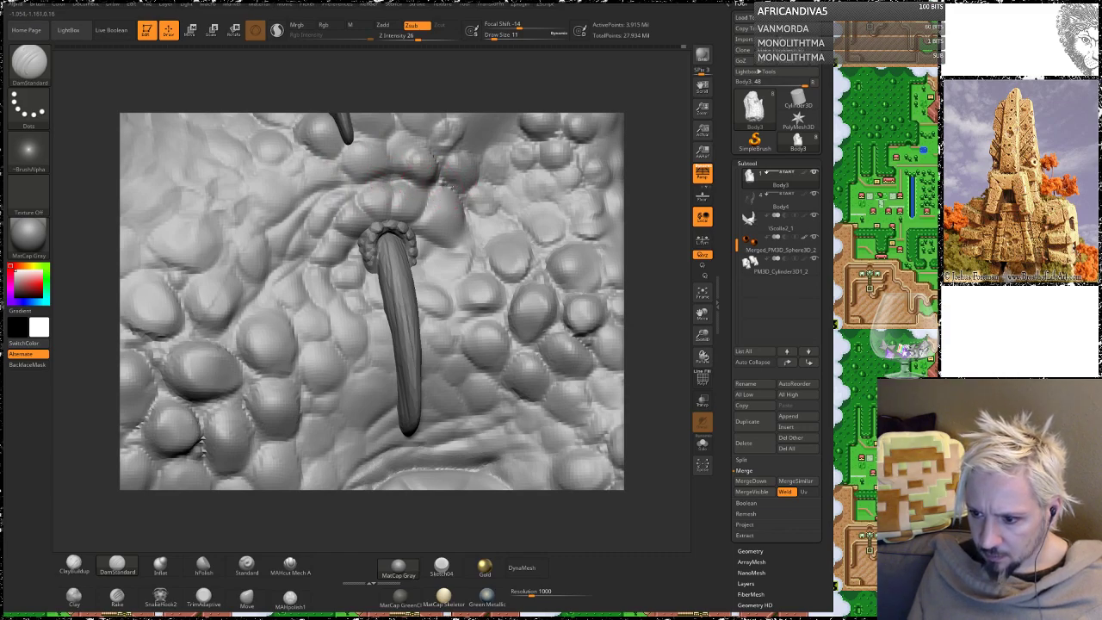
left_click_drag(671, 241, 594, 117, "alt")
mouse_move(669, 209)
left_mouse_down()
mouse_move(594, 249)
mouse_move(620, 232)
mouse_move(676, 225)
mouse_move(667, 344)
left_mouse_up()
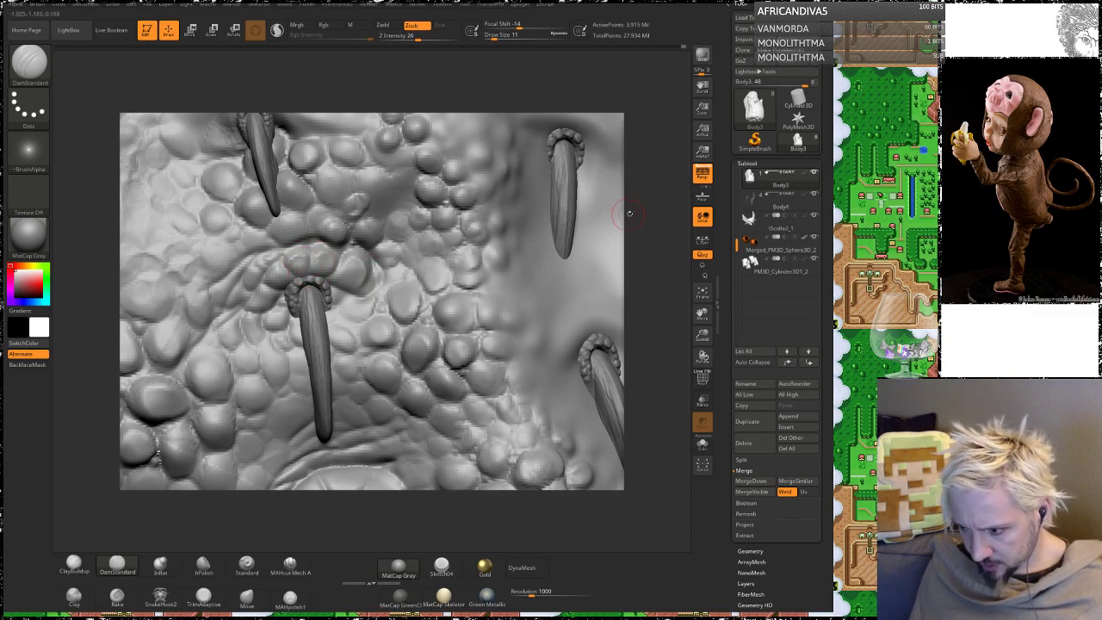
mouse_move(646, 222)
left_mouse_down()
mouse_move(621, 231)
mouse_move(640, 223)
mouse_move(637, 210)
mouse_move(650, 226)
left_mouse_up()
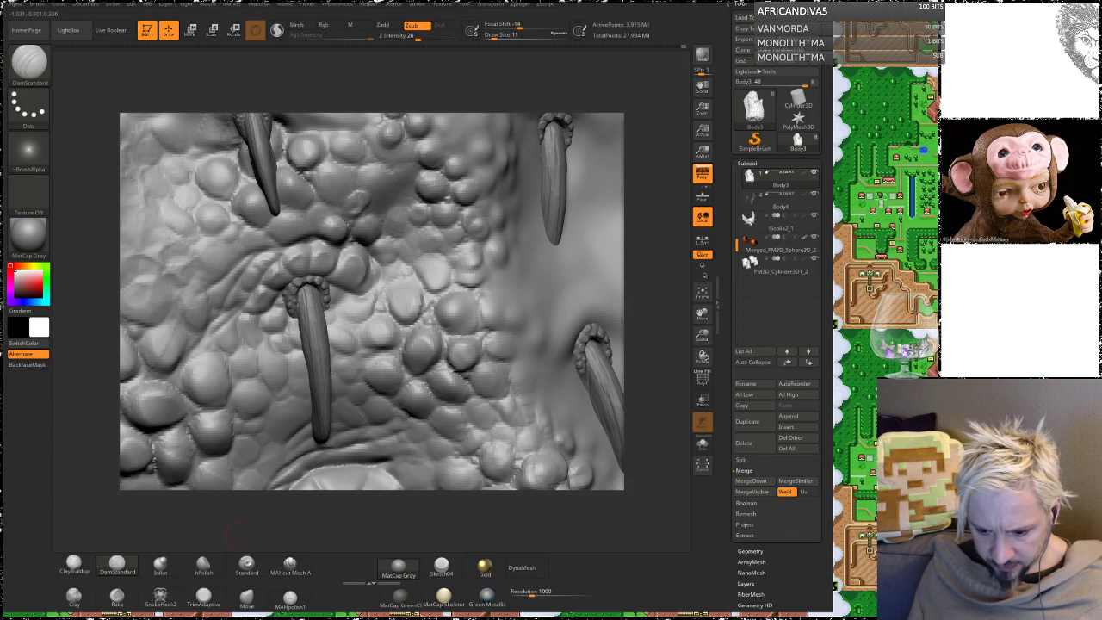
Step: Flatten the tops of the scales on the fold and around the second spine below the arm opening with hPolish
left_click(203, 566)
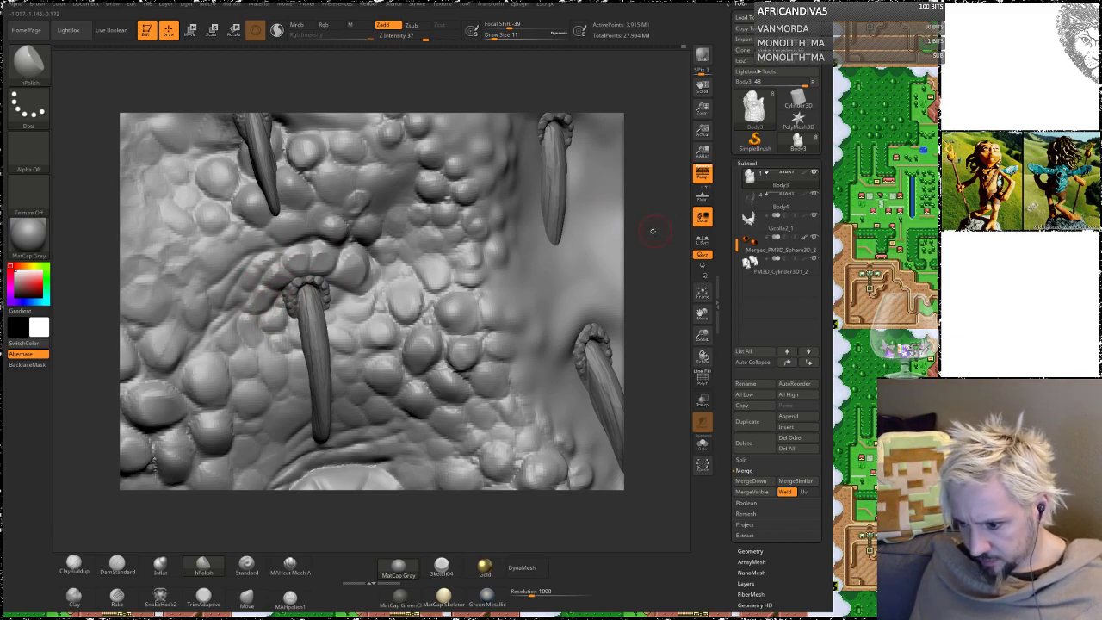
mouse_move(652, 230)
left_mouse_down()
mouse_move(666, 262)
mouse_move(667, 246)
left_mouse_up()
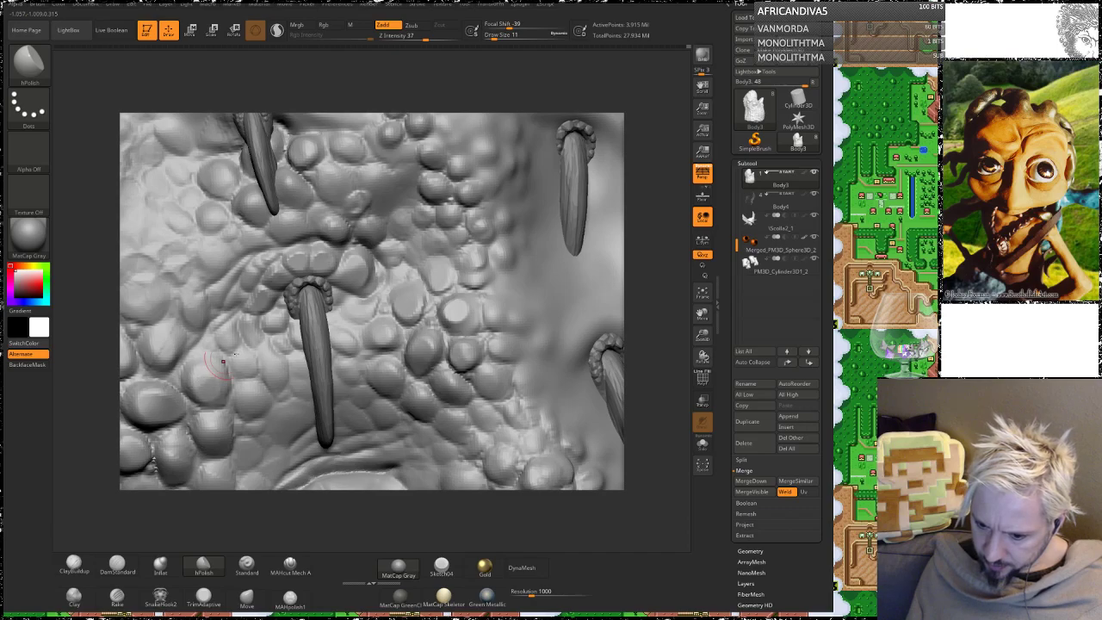
mouse_move(643, 229)
left_mouse_down()
mouse_move(660, 216)
mouse_move(473, 332)
left_mouse_up()
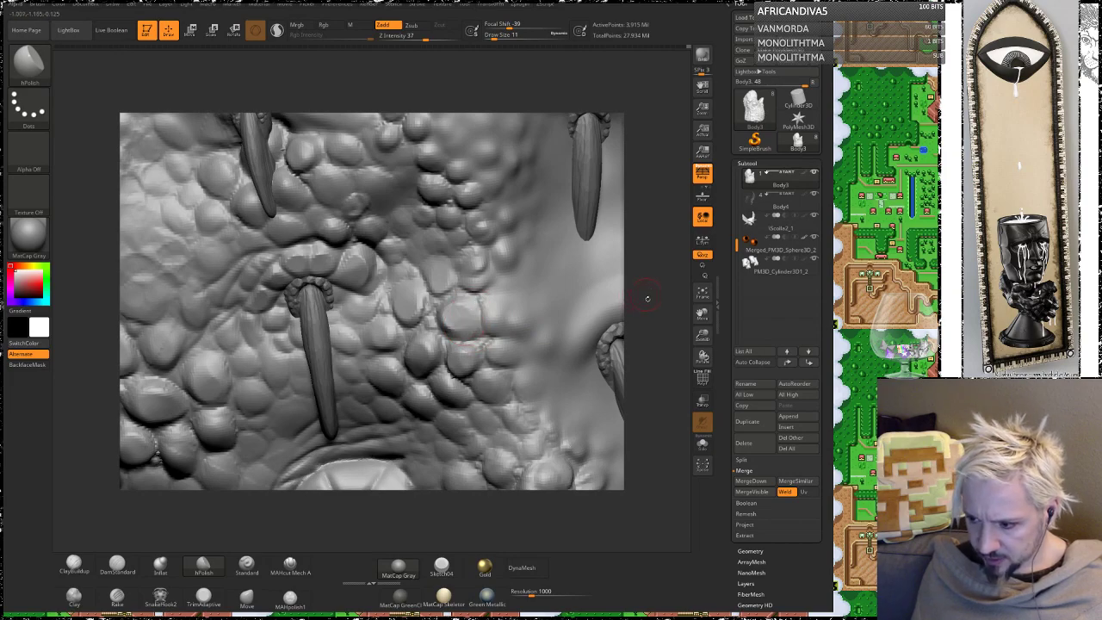
left_click_drag(647, 298, 250, 281)
left_click_drag(202, 308, 448, 362)
mouse_move(500, 204)
left_mouse_down()
mouse_move(551, 230)
mouse_move(473, 387)
left_mouse_up()
Step: Carve an inner ring with DamStandard into the large round scale beside the third spine below the arm opening
mouse_move(594, 338)
left_mouse_down()
mouse_move(534, 353)
mouse_move(520, 340)
left_mouse_up()
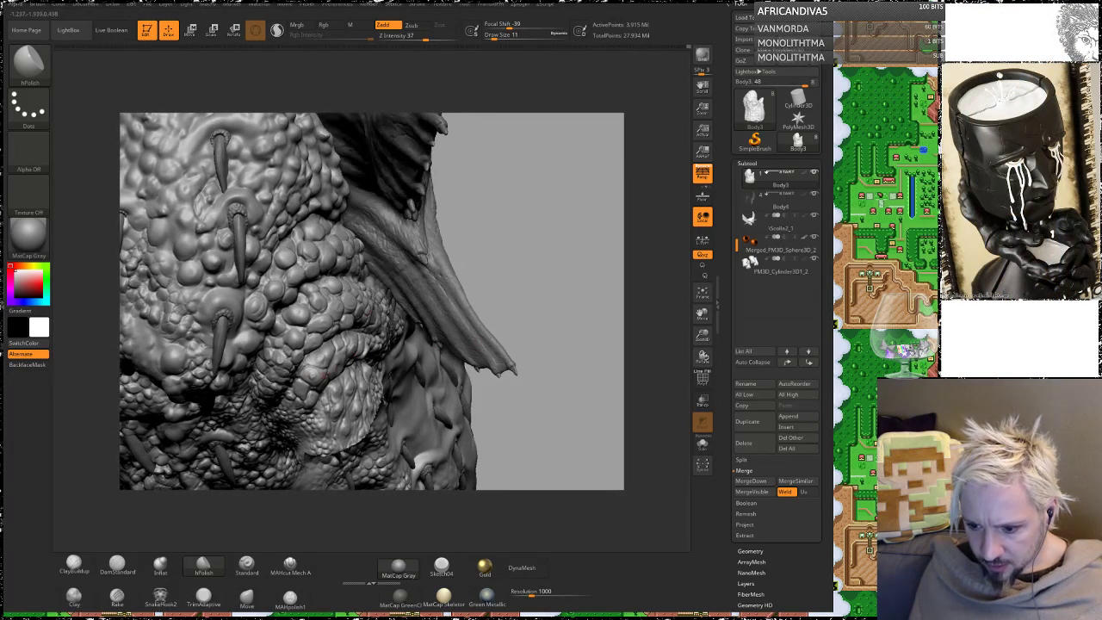
mouse_move(518, 270)
left_mouse_down("alt")
mouse_move(508, 252)
mouse_move(561, 297)
left_mouse_up("alt")
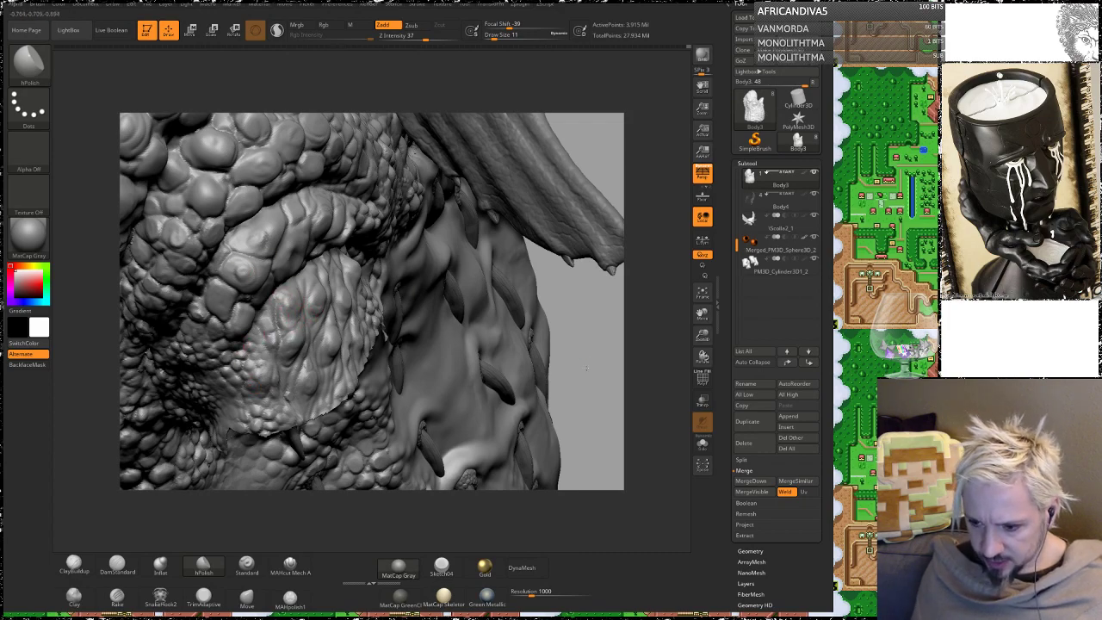
mouse_move(569, 361)
left_mouse_down()
mouse_move(607, 354)
mouse_move(569, 218)
left_mouse_up()
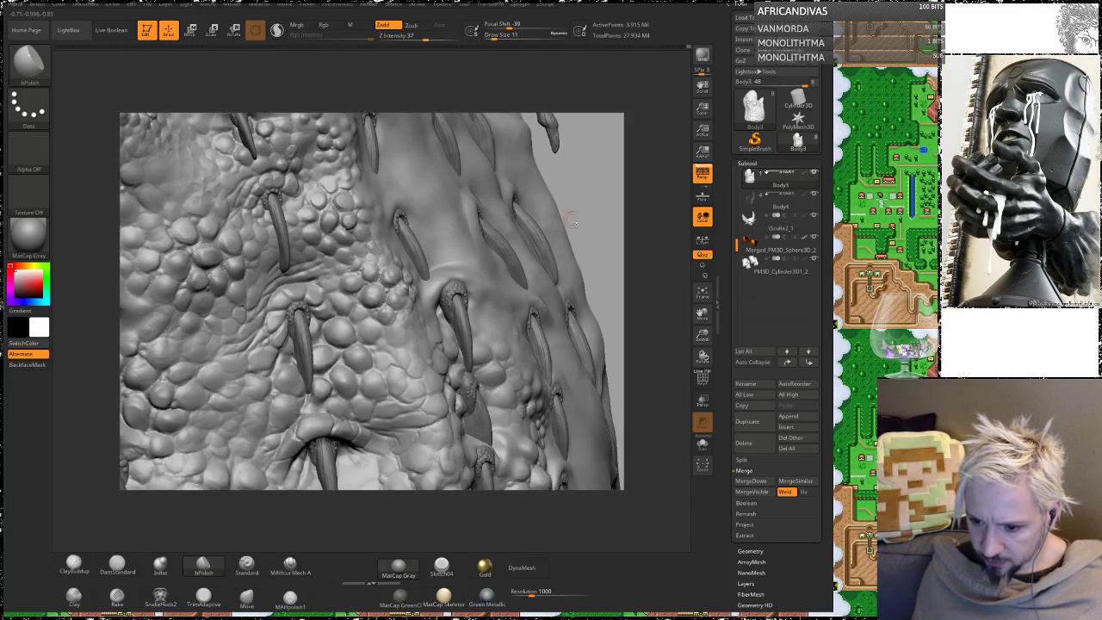
mouse_move(604, 277)
left_mouse_down("alt")
mouse_move(645, 327)
mouse_move(630, 219)
left_mouse_up("alt")
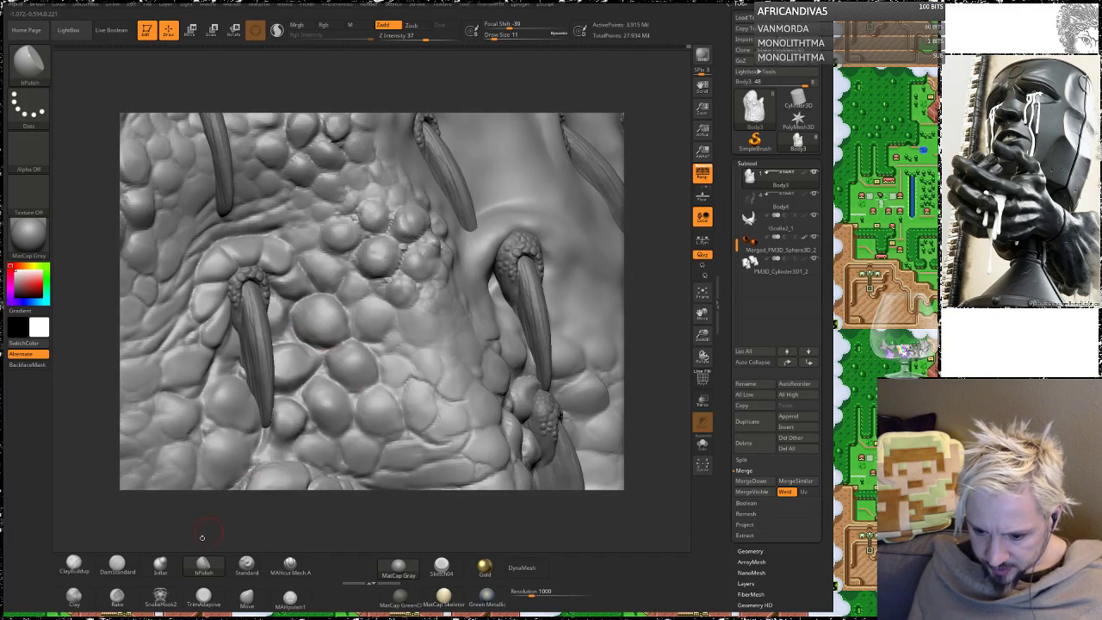
left_click(117, 566)
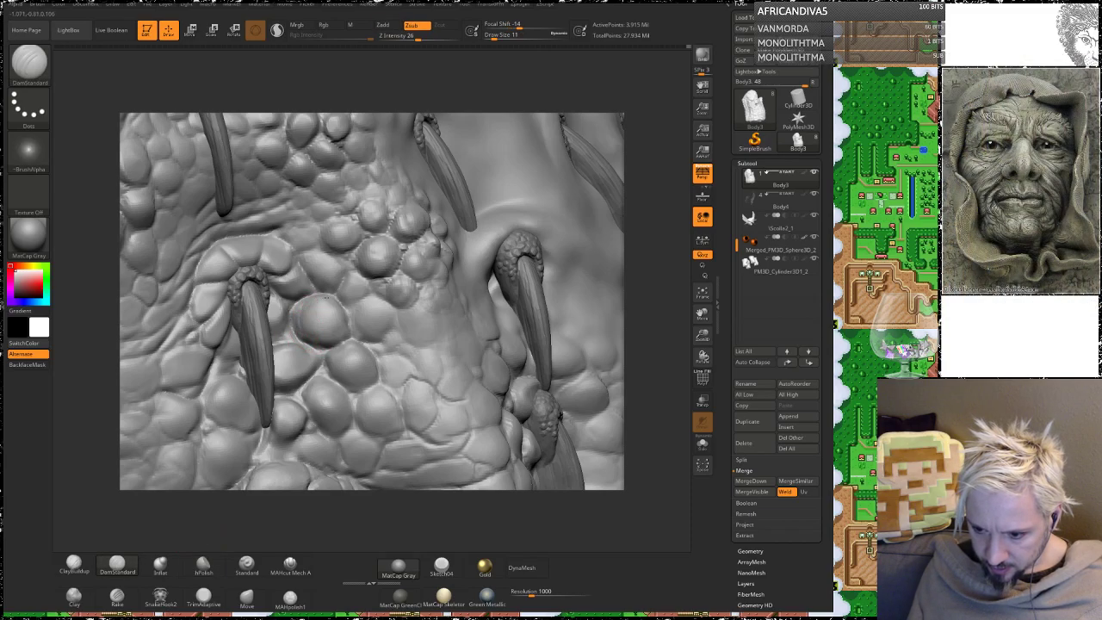
left_click_drag(630, 244, 580, 246)
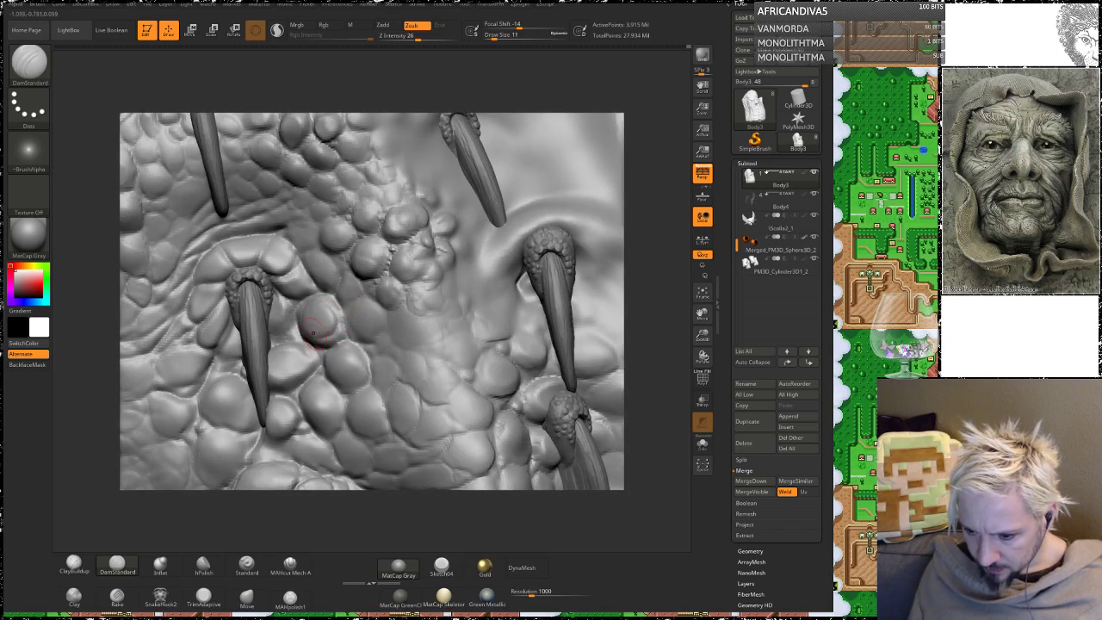
right_click_drag(319, 326, 317, 317)
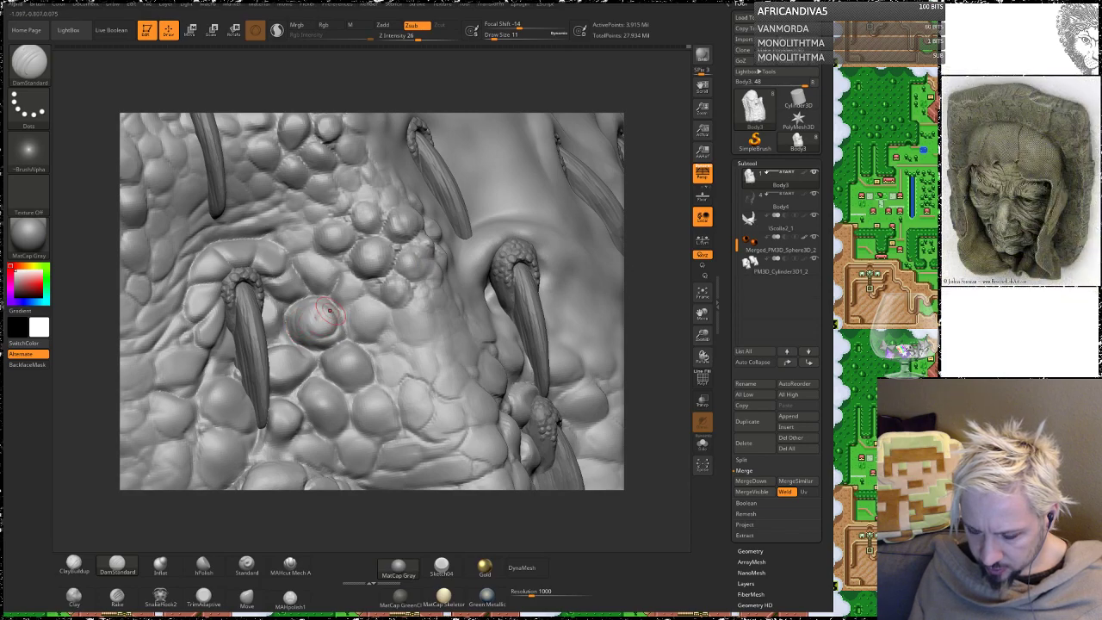
Step: Flatten the top of the ringed round scale beside the third spine with hPolish and smooth its surface
left_click(203, 566)
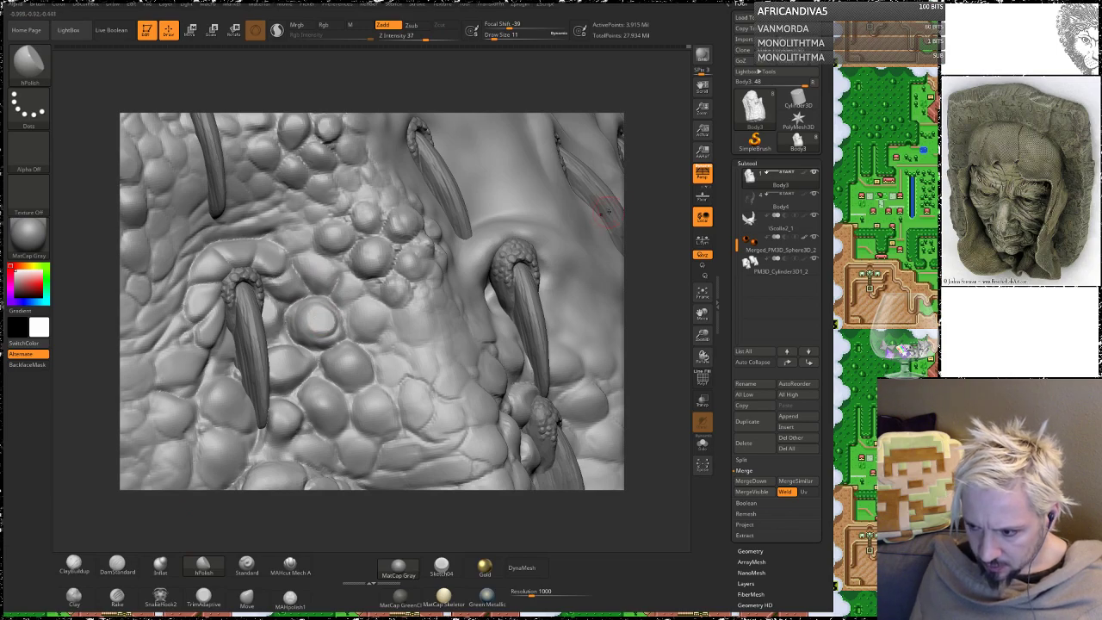
left_click_drag(644, 200, 647, 239)
left_click_drag(320, 328, 326, 319, "shift")
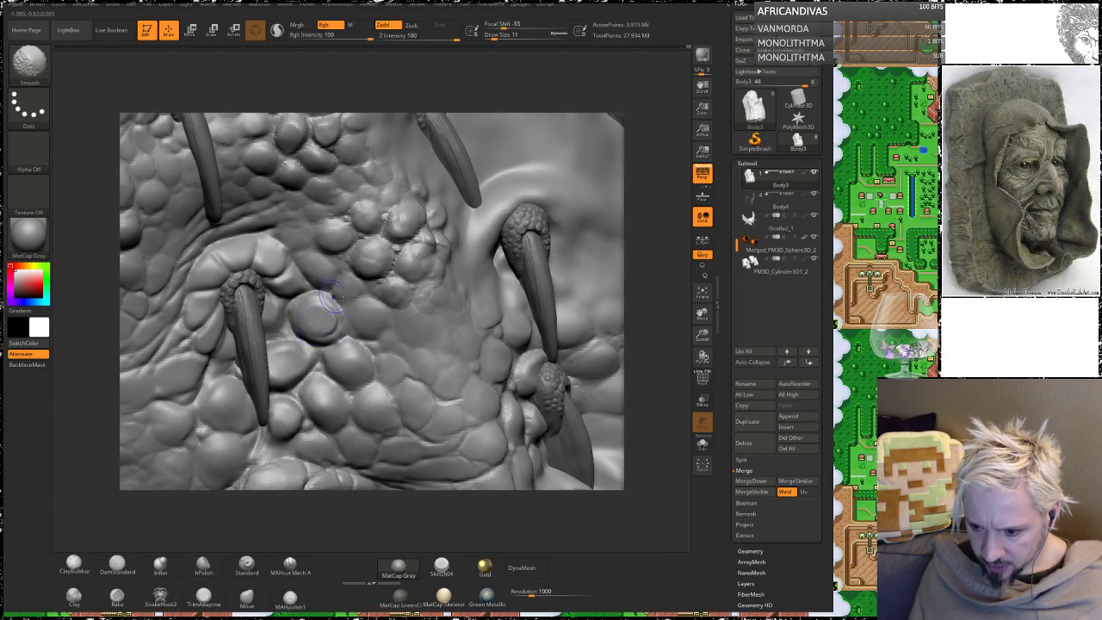
Step: Carve DamStandard creases between the scales on the arched fold over the third spine and smooth them
left_click(117, 567)
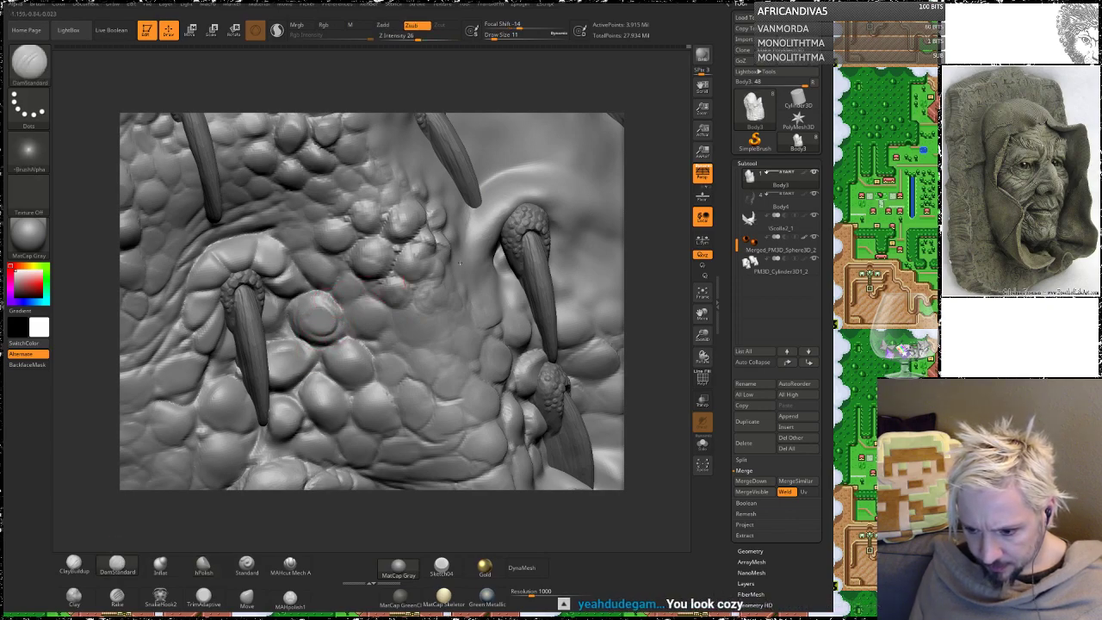
right_click_drag(641, 202, 613, 189)
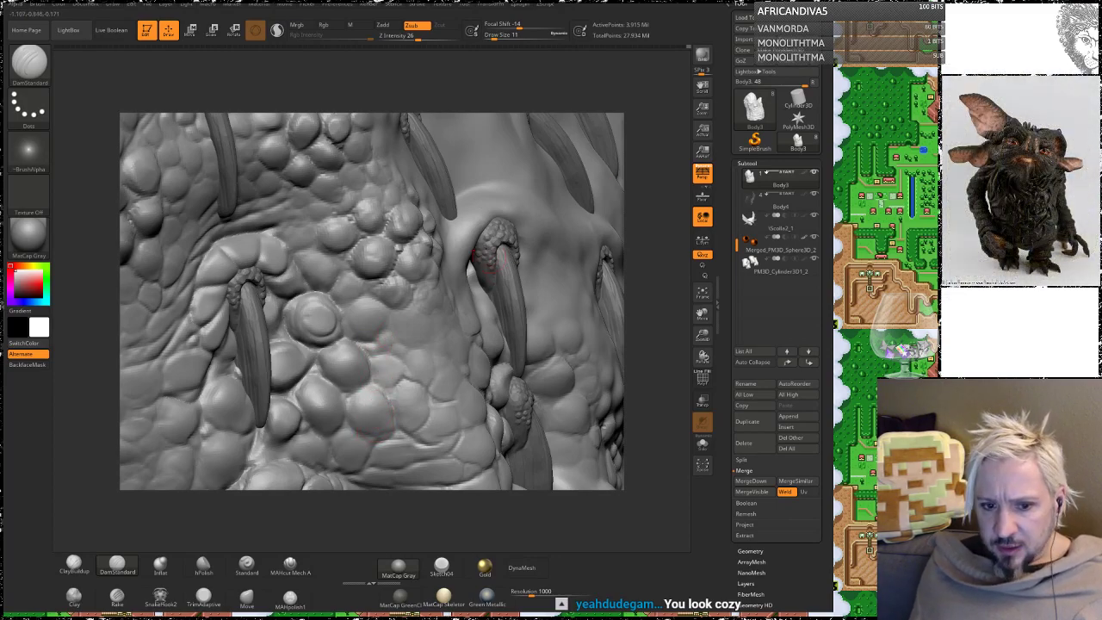
right_click_drag(660, 232, 636, 214)
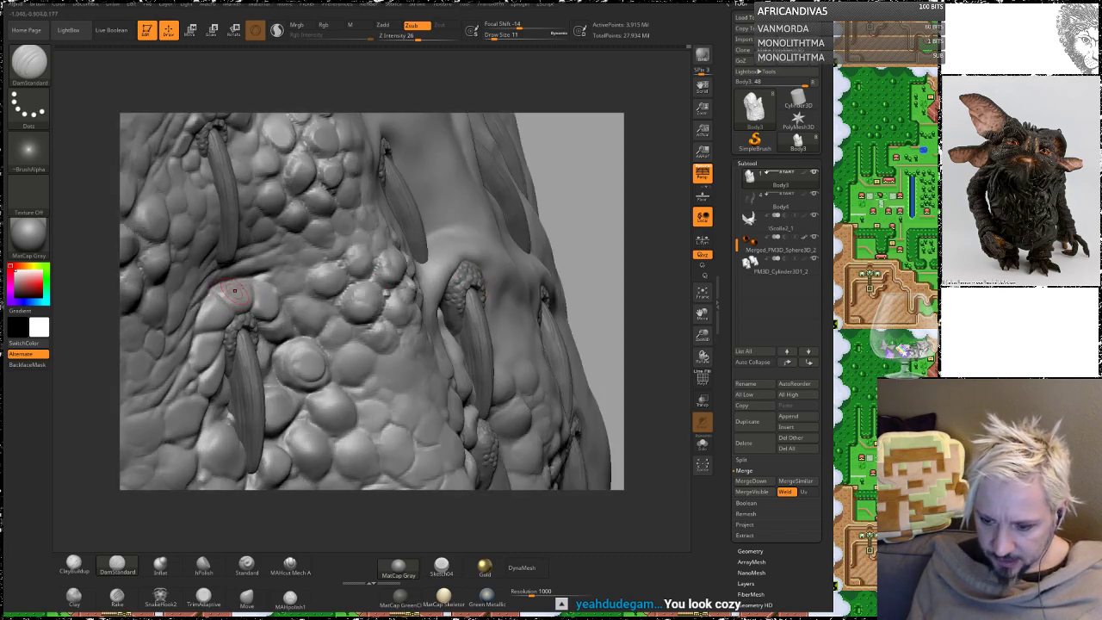
mouse_move(592, 240)
right_mouse_down()
mouse_move(614, 165)
mouse_move(362, 98)
right_mouse_up()
right_click_drag(332, 273, 324, 261)
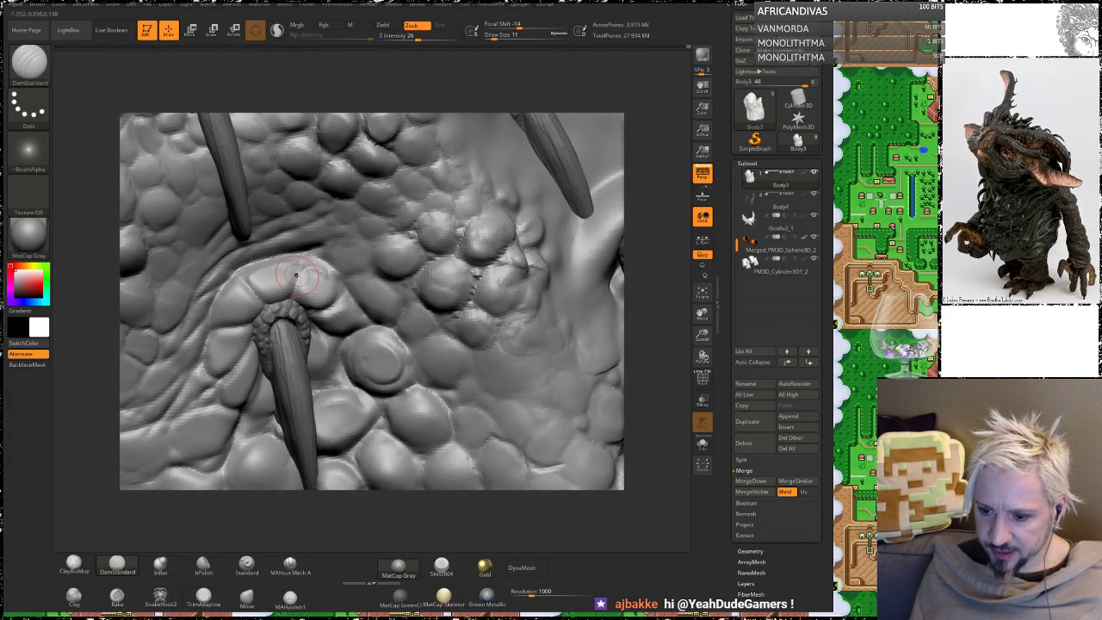
left_click_drag(310, 260, 298, 287)
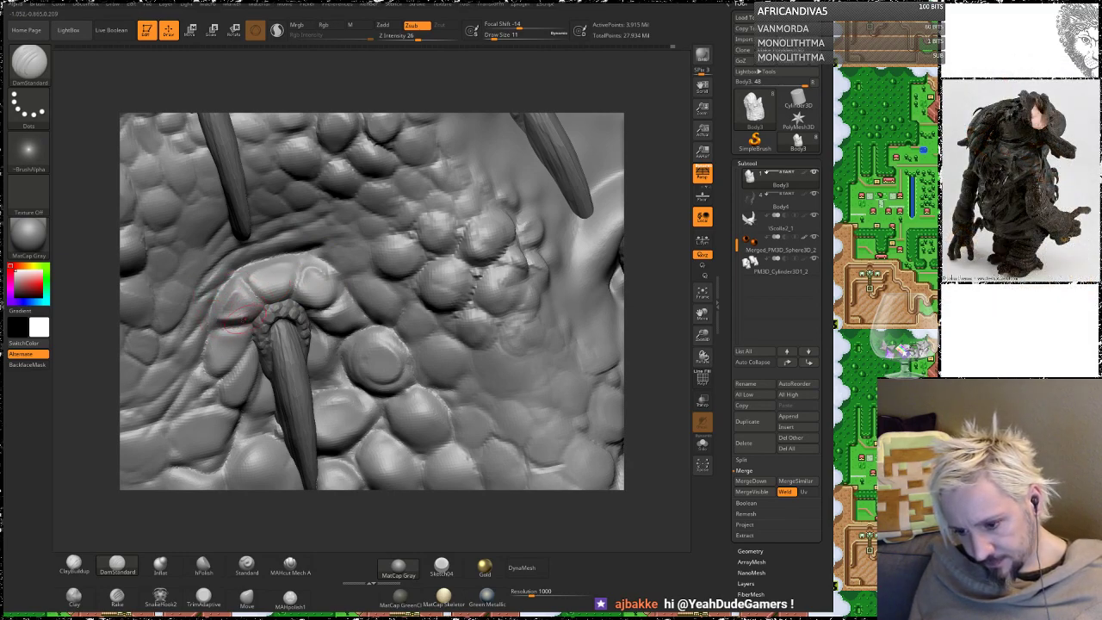
left_click_drag(241, 317, 238, 301, "shift")
mouse_move(303, 277)
left_mouse_down("shift")
mouse_move(313, 281)
mouse_move(264, 286)
left_mouse_up("shift")
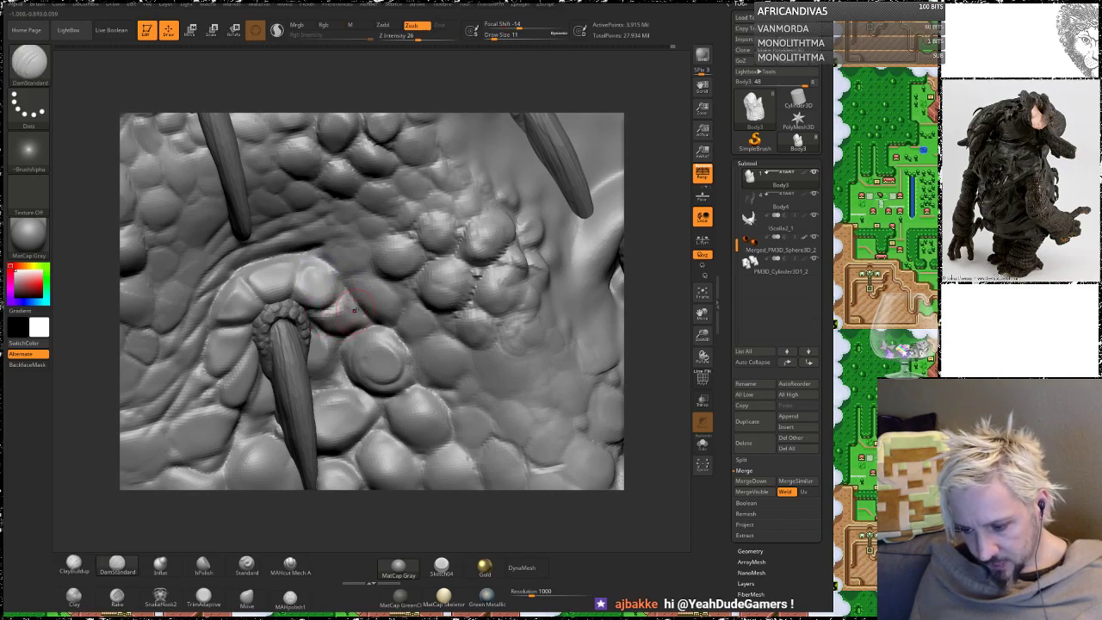
mouse_move(231, 375)
left_mouse_down("shift")
mouse_move(251, 301)
mouse_move(227, 403)
mouse_move(248, 298)
mouse_move(283, 277)
left_mouse_up("shift")
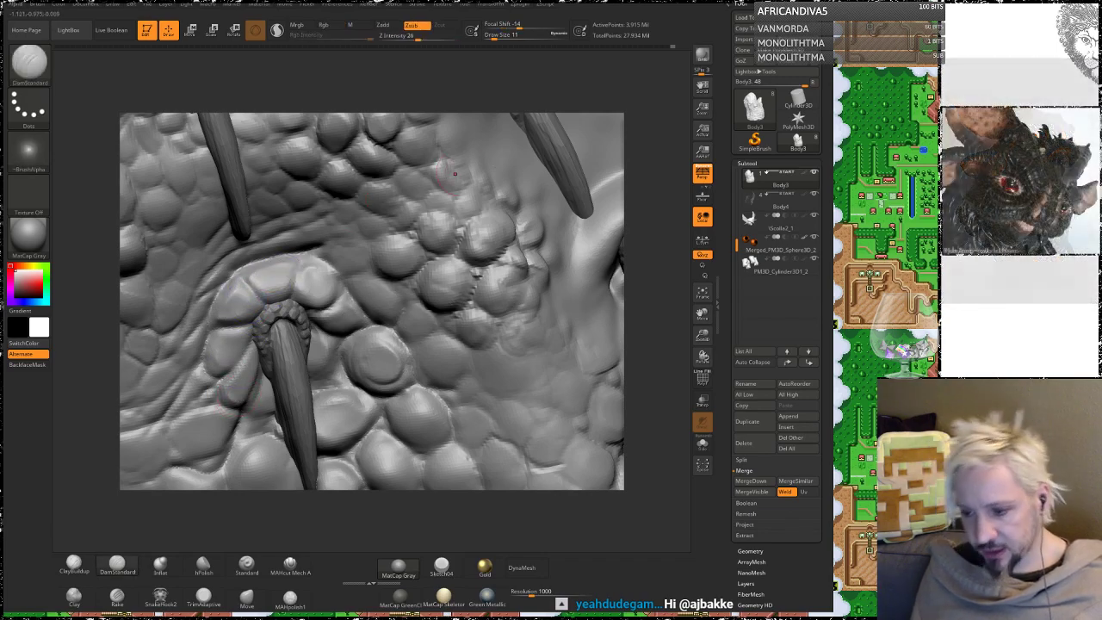
Step: Refine the creases along the upper edge of the third spine's fold with DamStandard and quick-save the project
left_click_drag(645, 250, 652, 303)
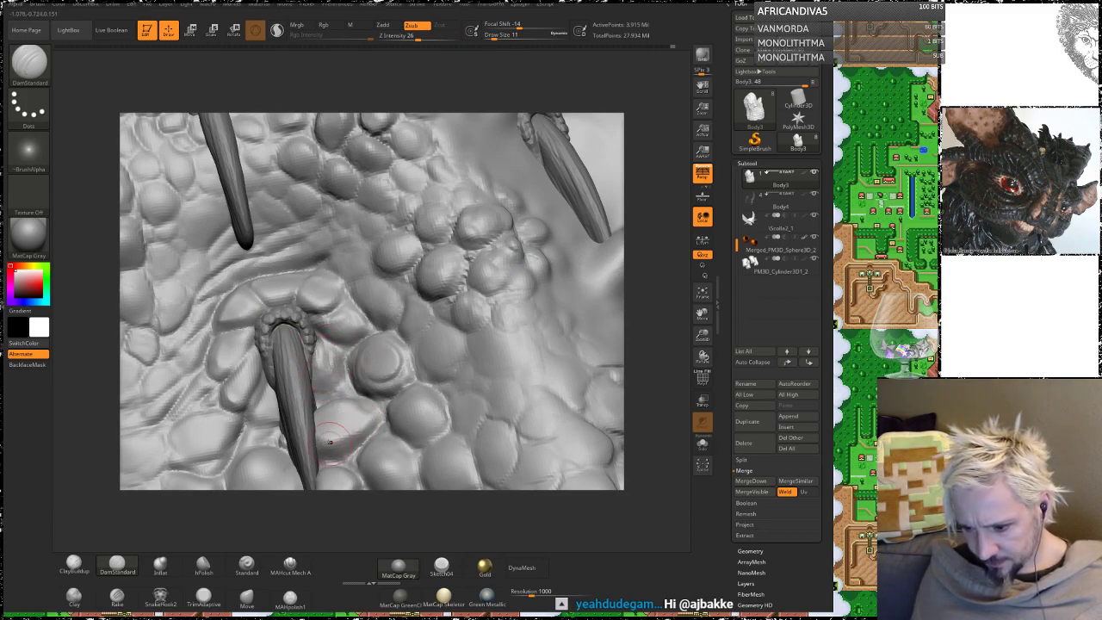
mouse_move(644, 241)
left_mouse_down()
mouse_move(645, 256)
mouse_move(682, 250)
left_mouse_up()
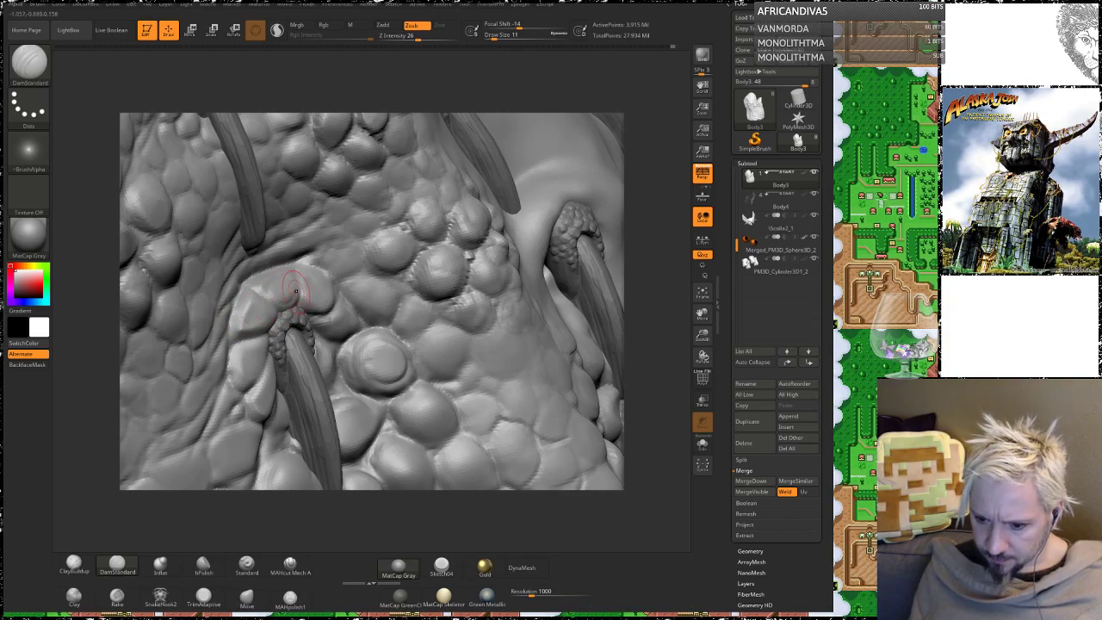
mouse_move(630, 244)
left_mouse_down()
mouse_move(647, 235)
mouse_move(318, 289)
left_mouse_up()
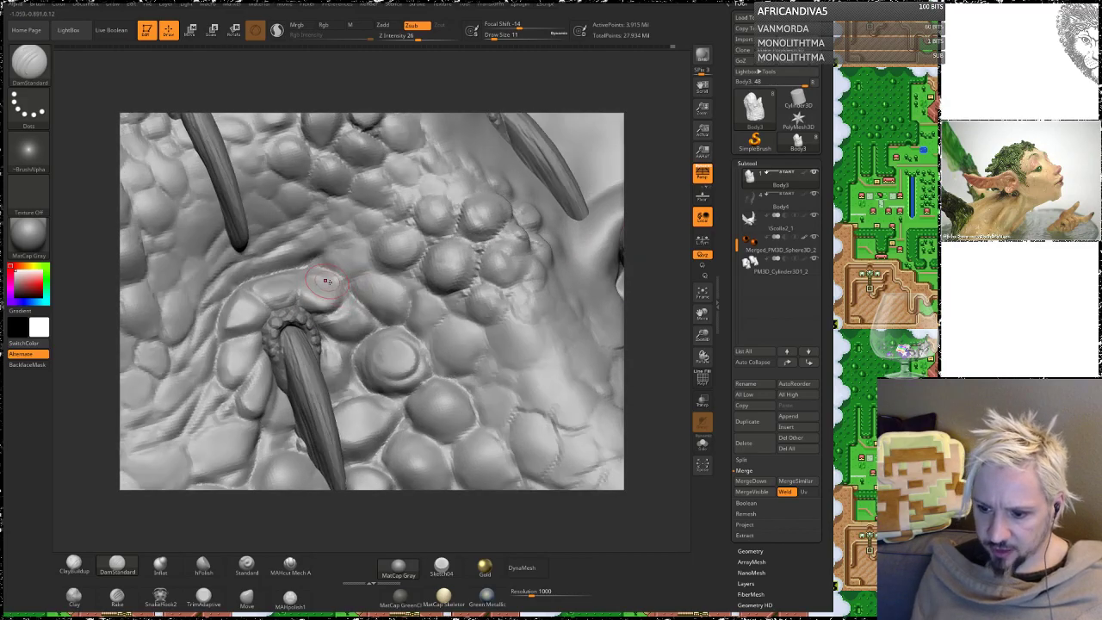
key("ctrl+s")
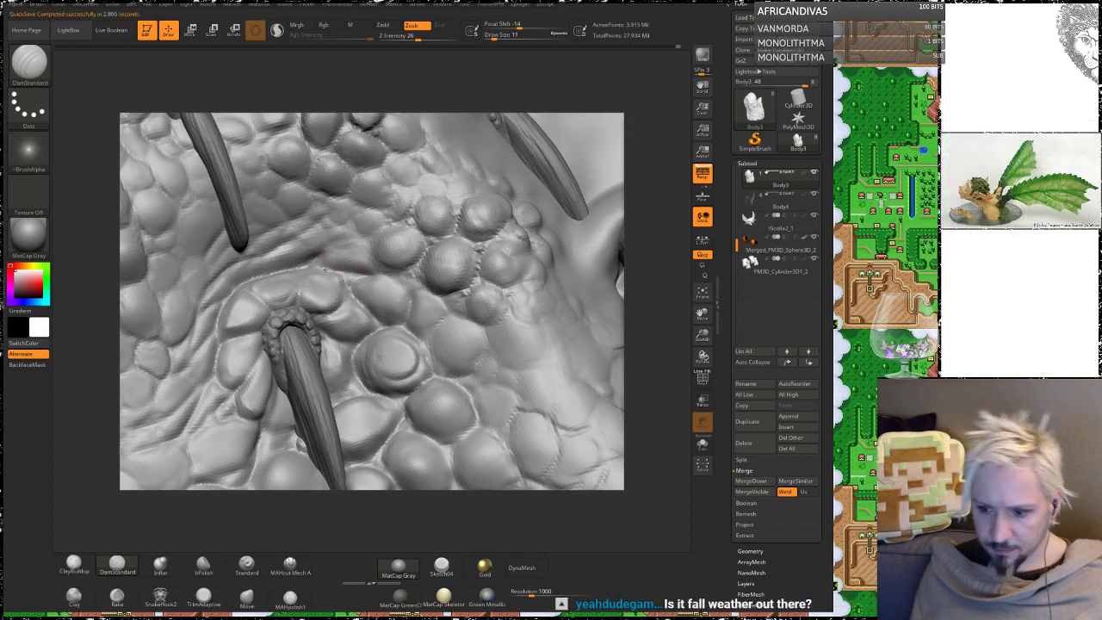
left_click_drag(324, 269, 387, 221)
Step: Examine the whole body, and inspect the scales and spines just below the arm opening up close
left_click_drag(654, 276, 641, 185)
mouse_move(541, 270)
left_mouse_down()
mouse_move(504, 202)
mouse_move(493, 209)
left_mouse_up()
mouse_move(527, 265)
left_mouse_down()
mouse_move(622, 215)
mouse_move(594, 193)
left_mouse_up()
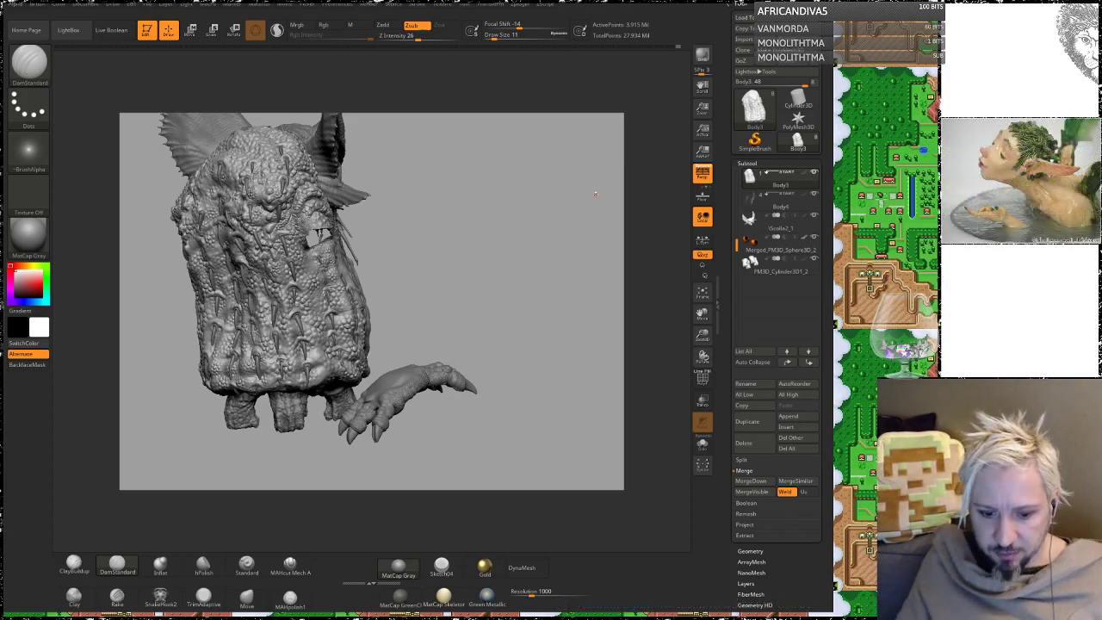
left_click_drag(454, 271, 510, 409, "alt")
left_click_drag(509, 214, 585, 344, "alt")
left_click_drag(534, 82, 580, 222)
right_click_drag(533, 237, 341, 322)
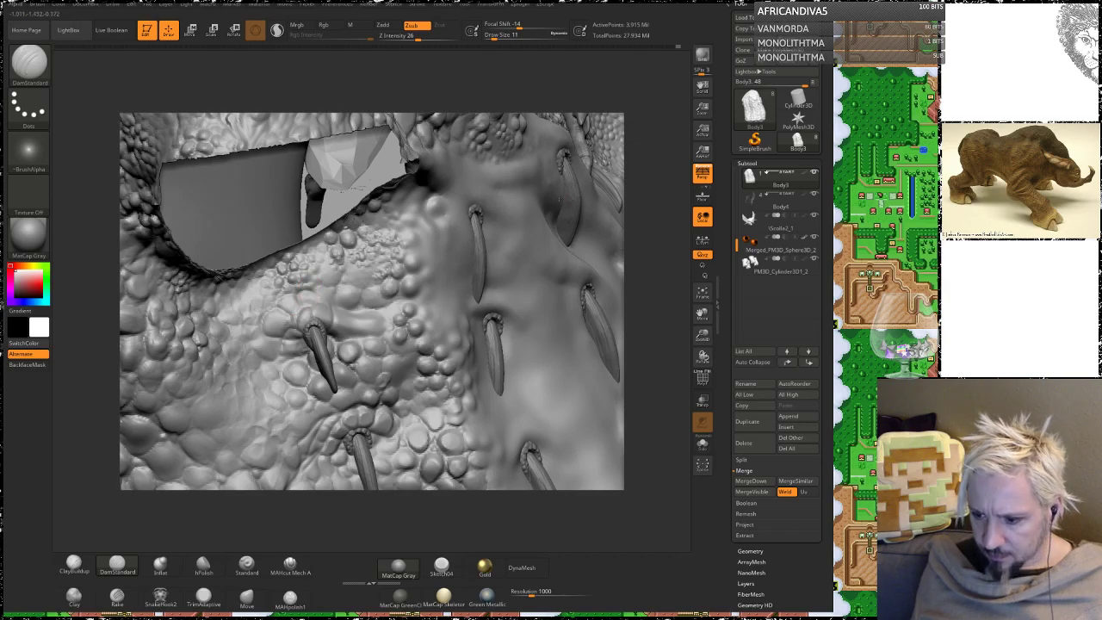
mouse_move(645, 258)
left_mouse_down()
mouse_move(664, 268)
mouse_move(647, 262)
mouse_move(667, 164)
left_mouse_up()
left_click_drag(644, 218, 671, 219)
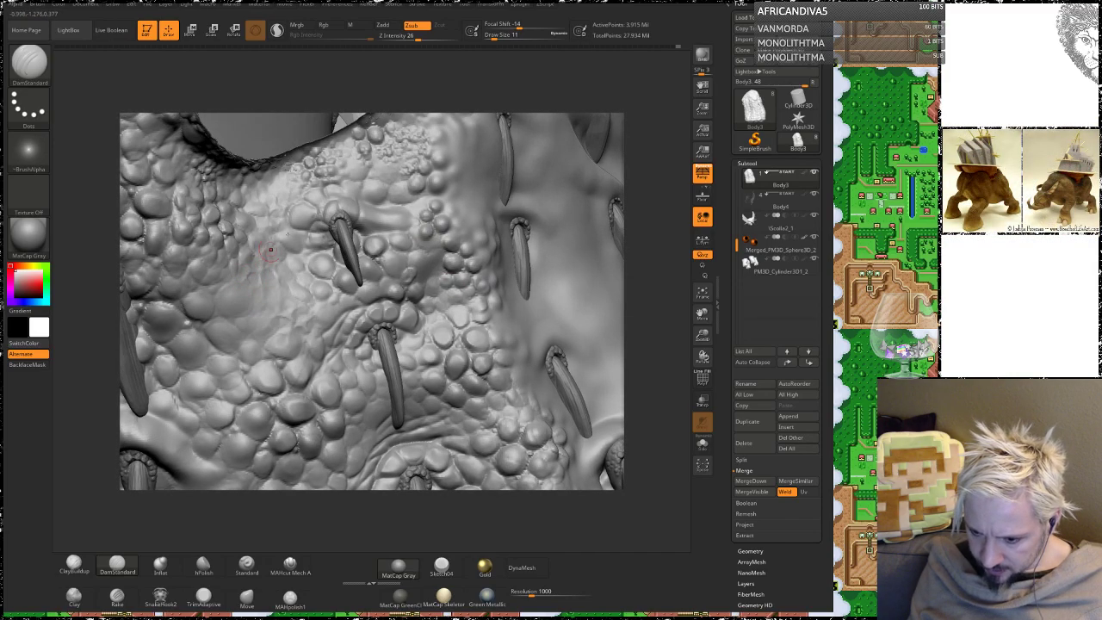
left_click_drag(103, 208, 128, 227)
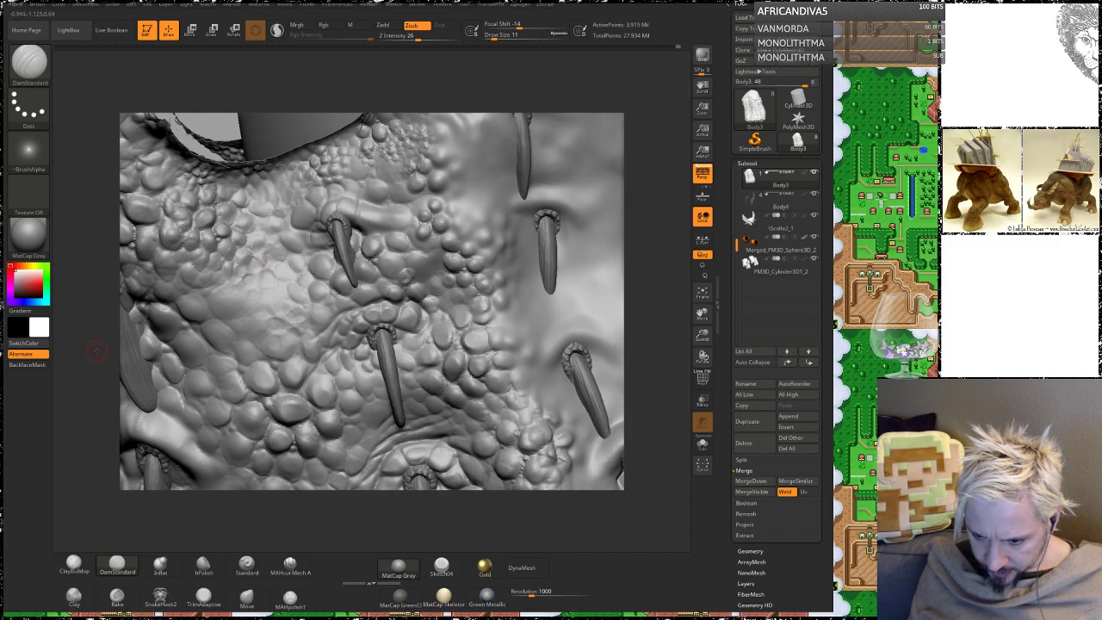
left_click_drag(96, 350, 112, 310)
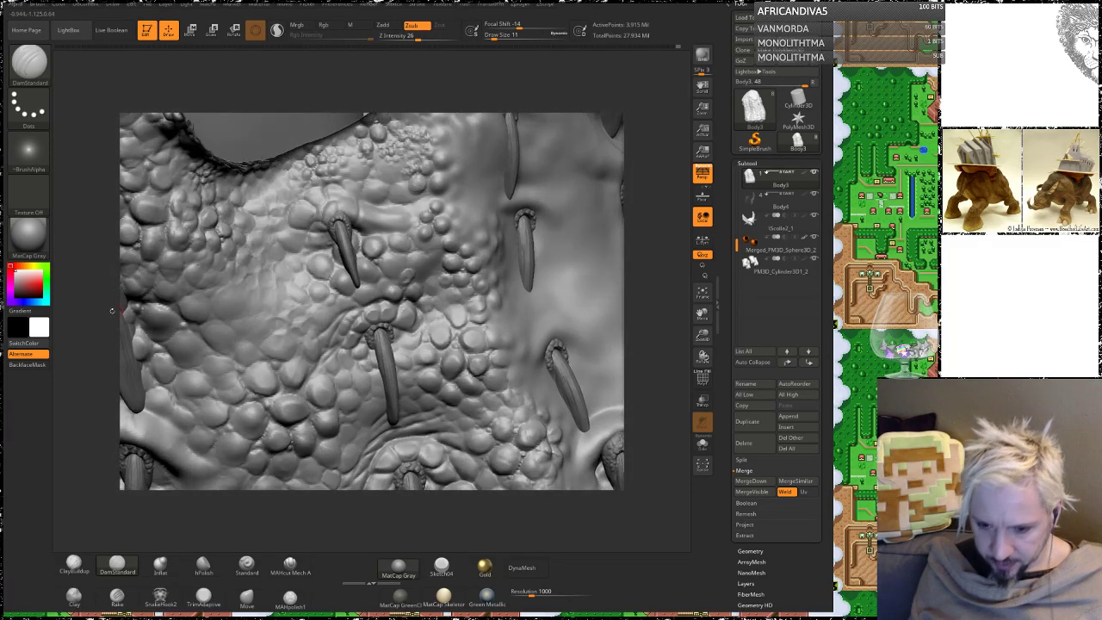
Step: Switch to the Standard brush with the DragRect stroke and start importing an alpha image
left_click(247, 563)
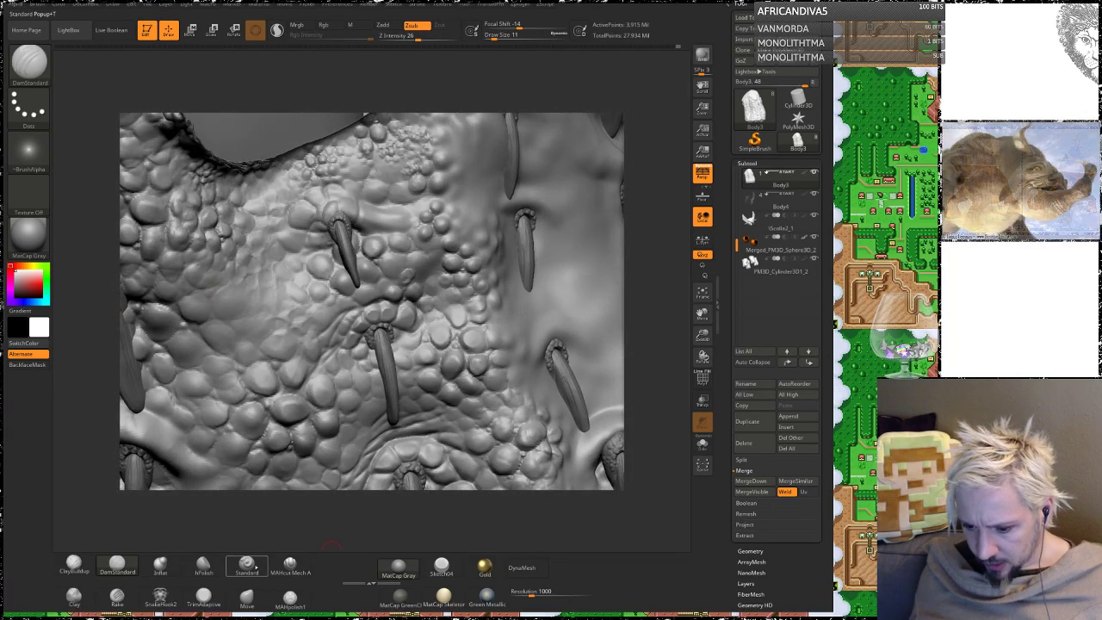
left_click(40, 125)
left_click(127, 115)
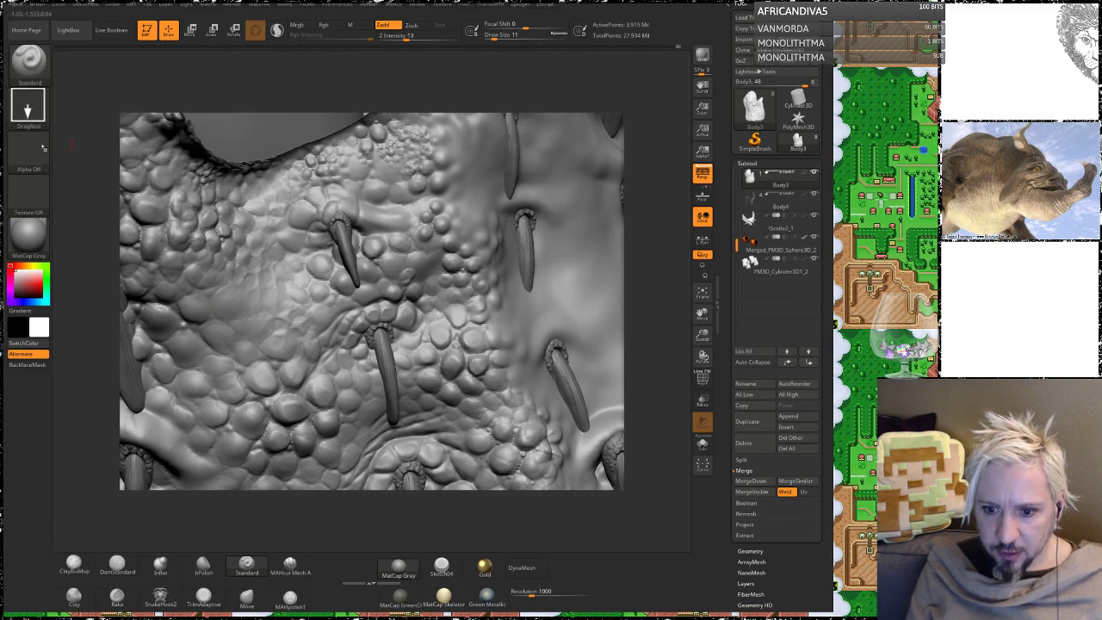
left_click(34, 153)
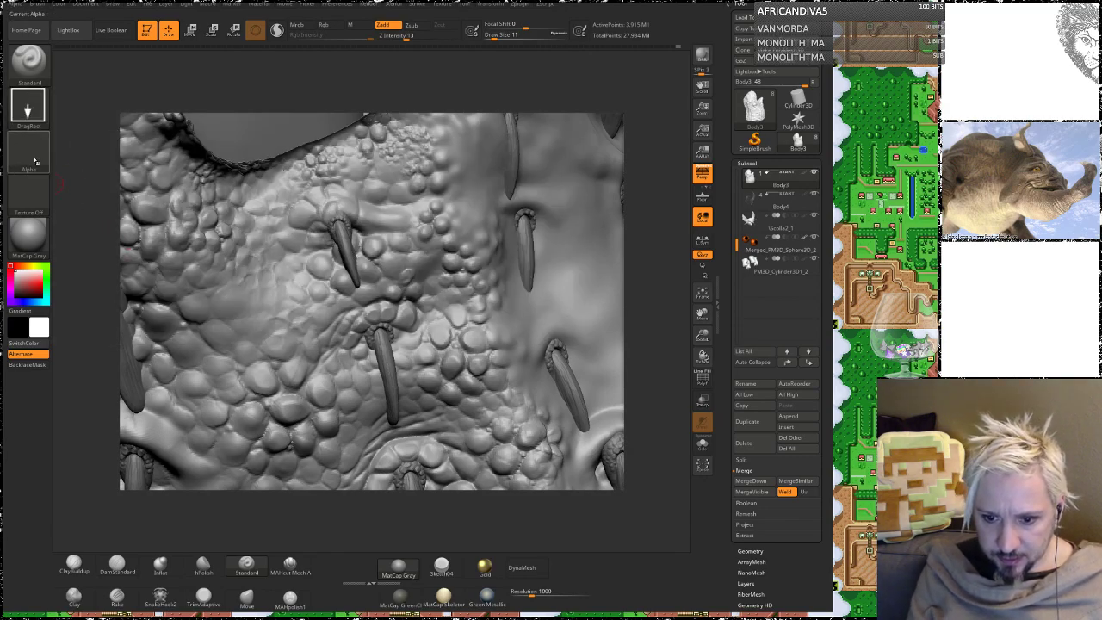
left_click(35, 161)
left_click(72, 327)
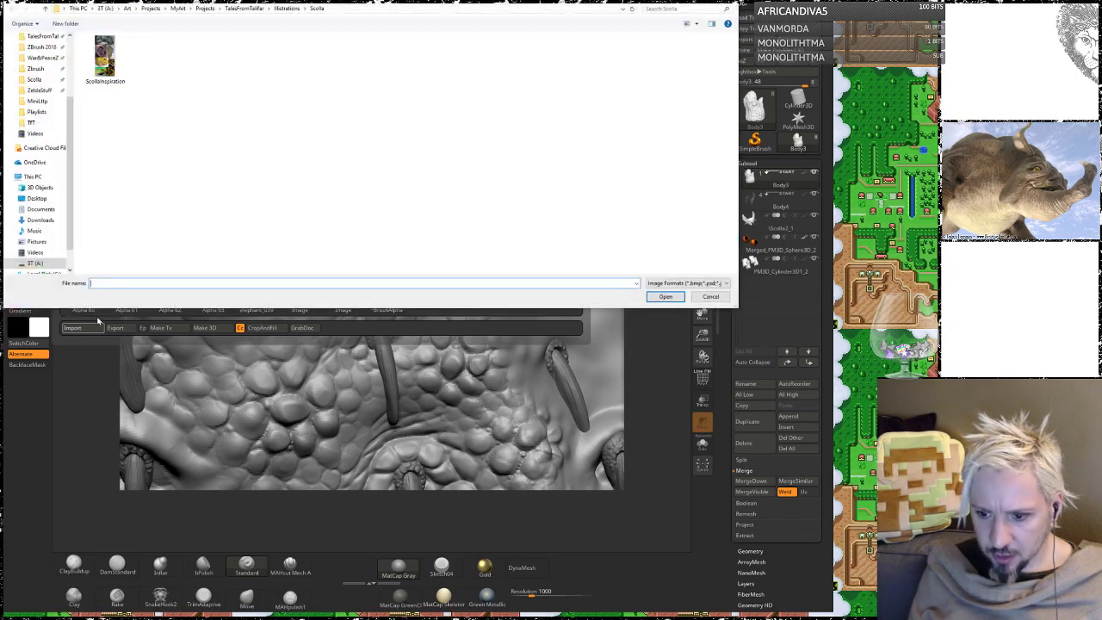
left_click(34, 80)
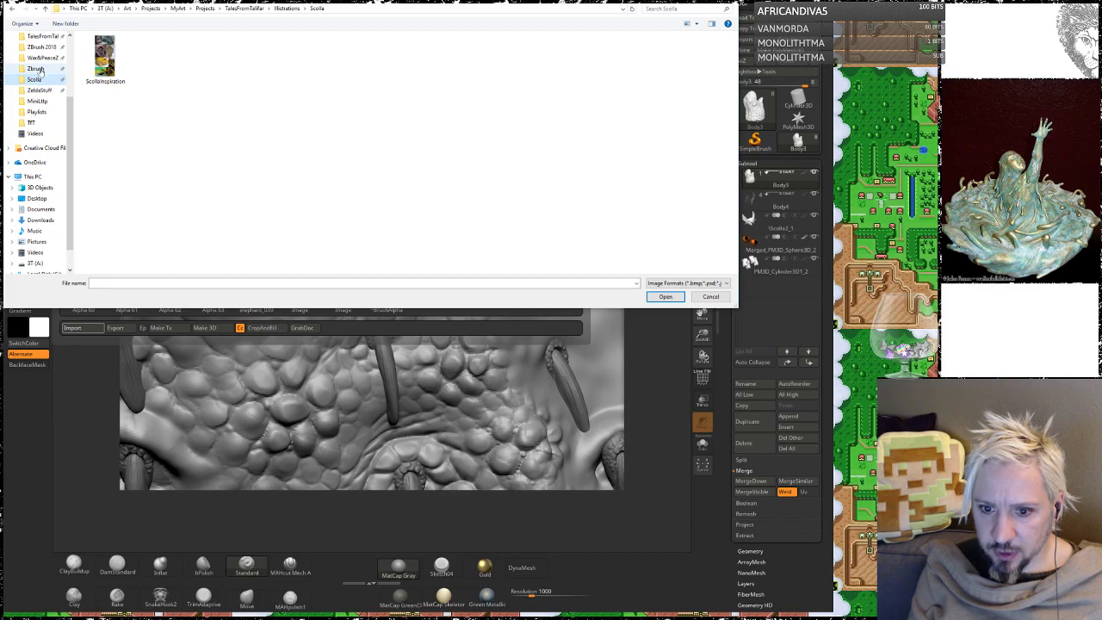
scroll(40, 70, "up", 2)
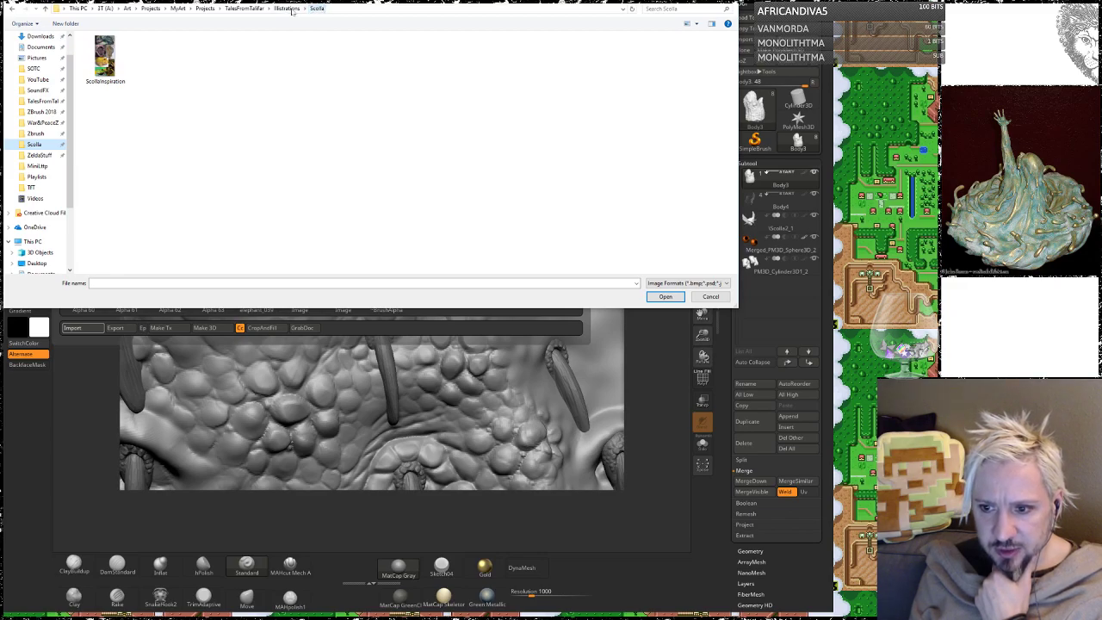
left_click(280, 8)
left_click(258, 9)
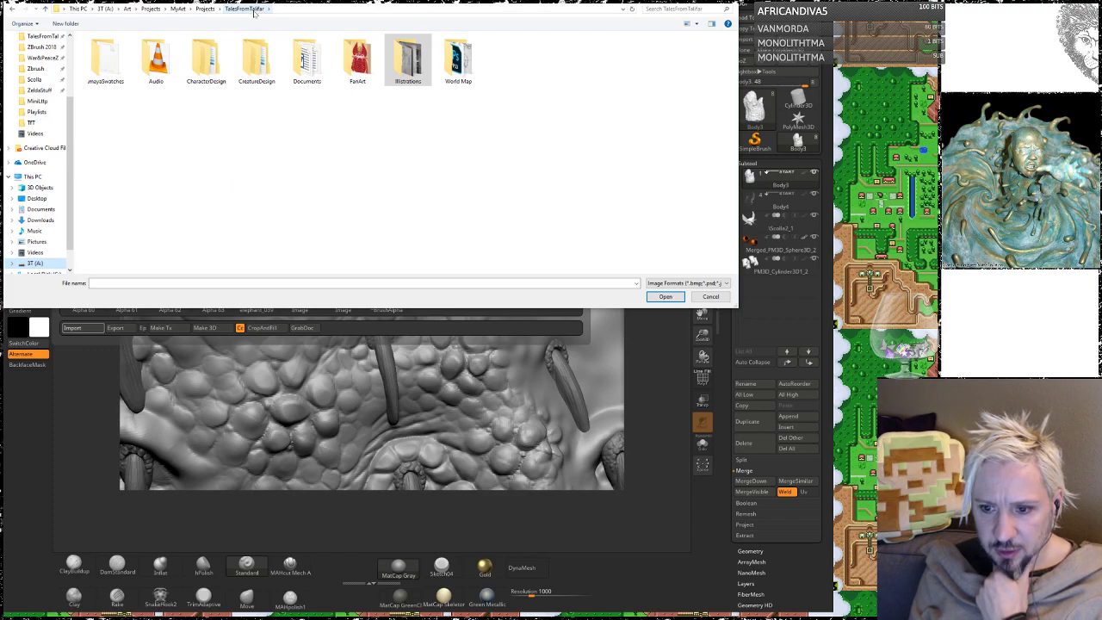
double_click(207, 60)
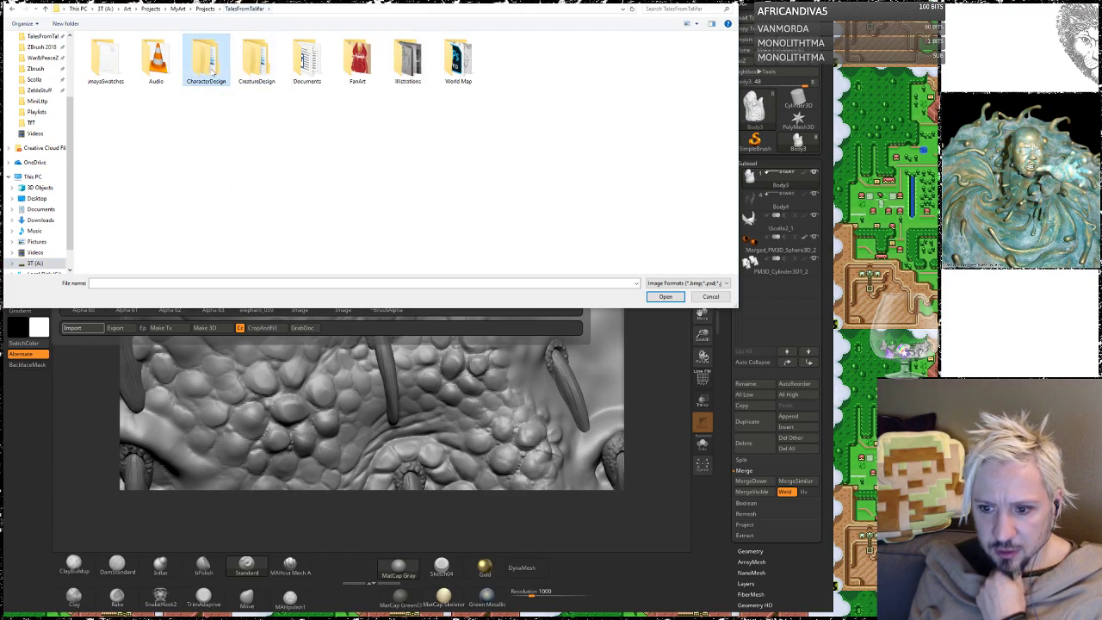
left_click(244, 8)
double_click(256, 69)
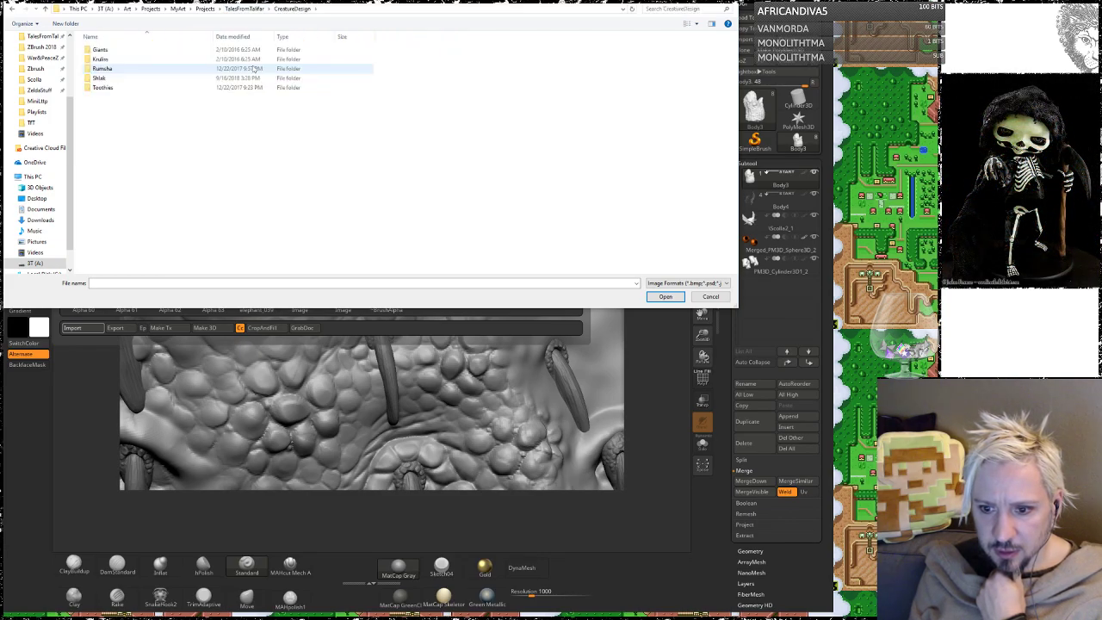
left_click(249, 9)
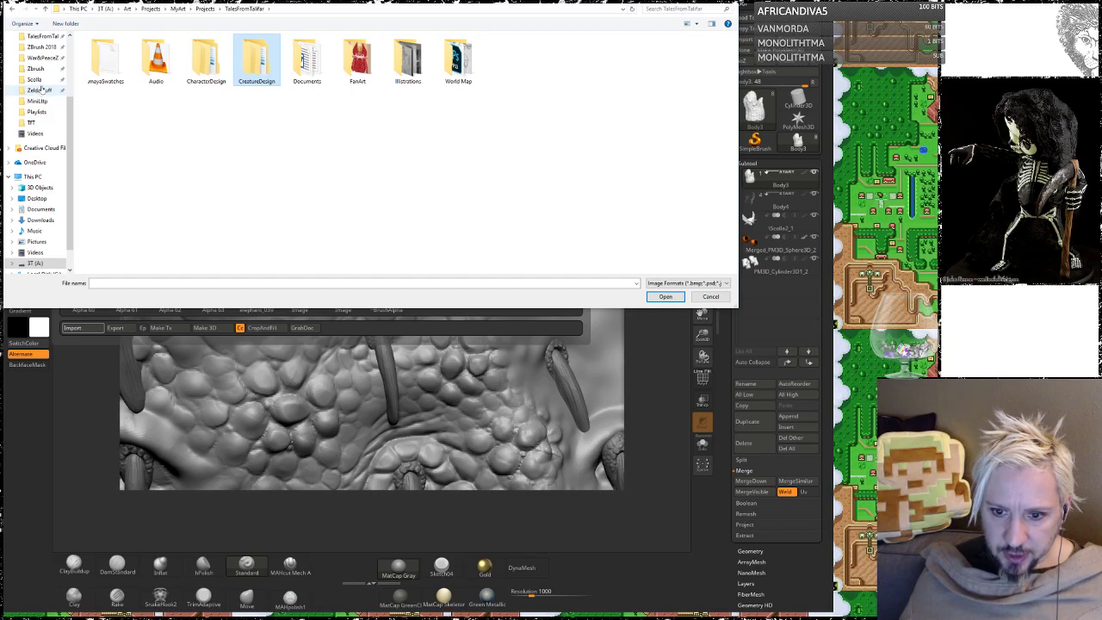
Step: Import ScollaBumps3.PSD from the Zbrush resources' ZAlphas\Scale folder as the brush alpha
left_click(37, 68)
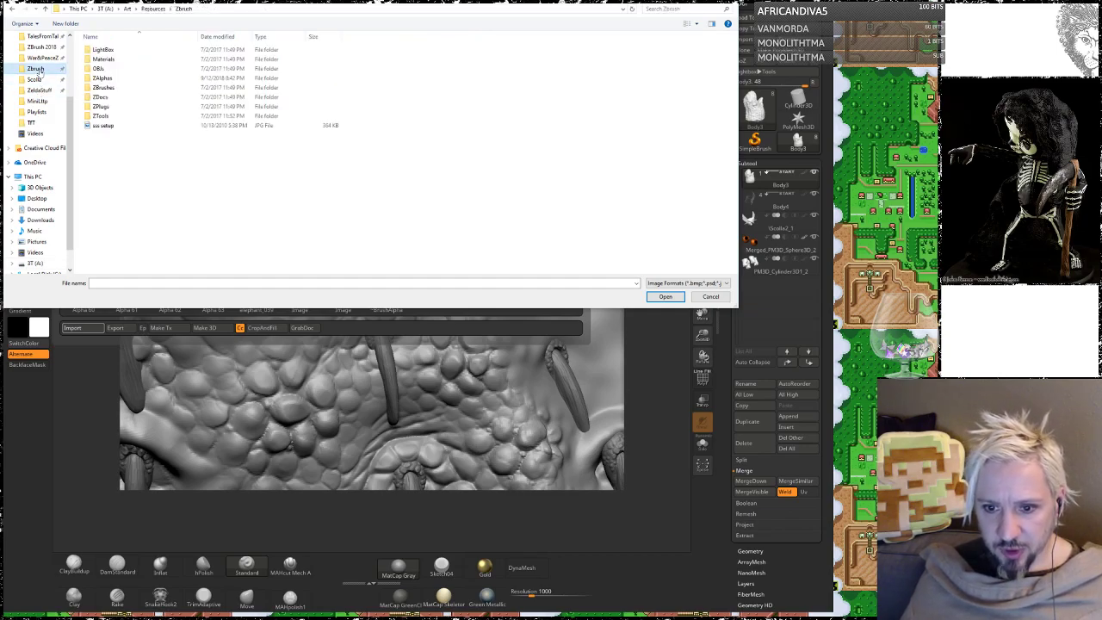
double_click(108, 78)
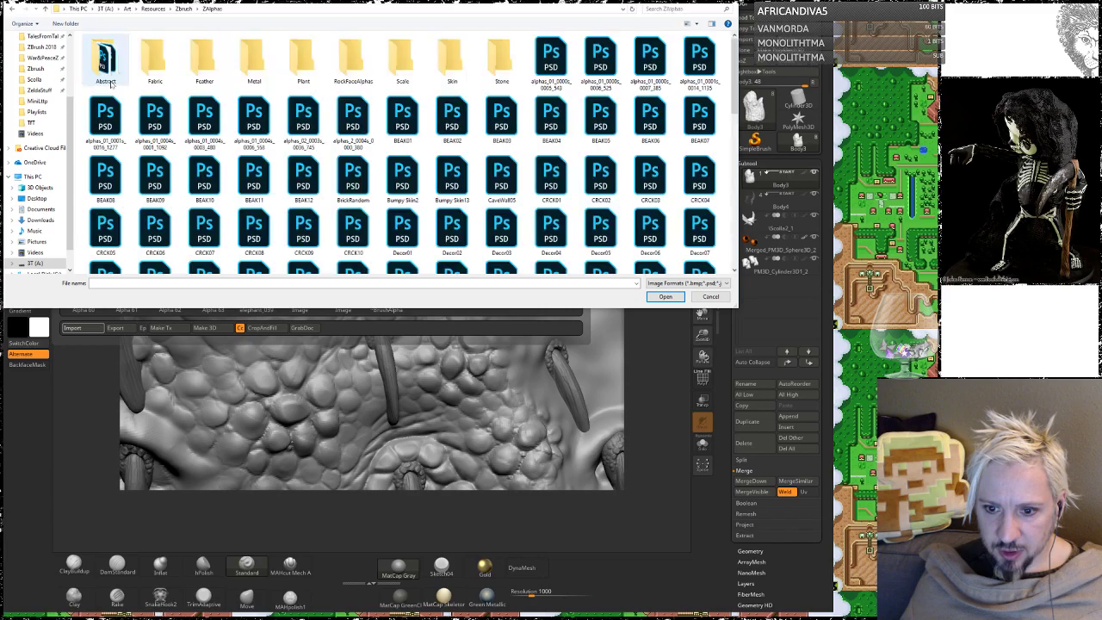
double_click(419, 67)
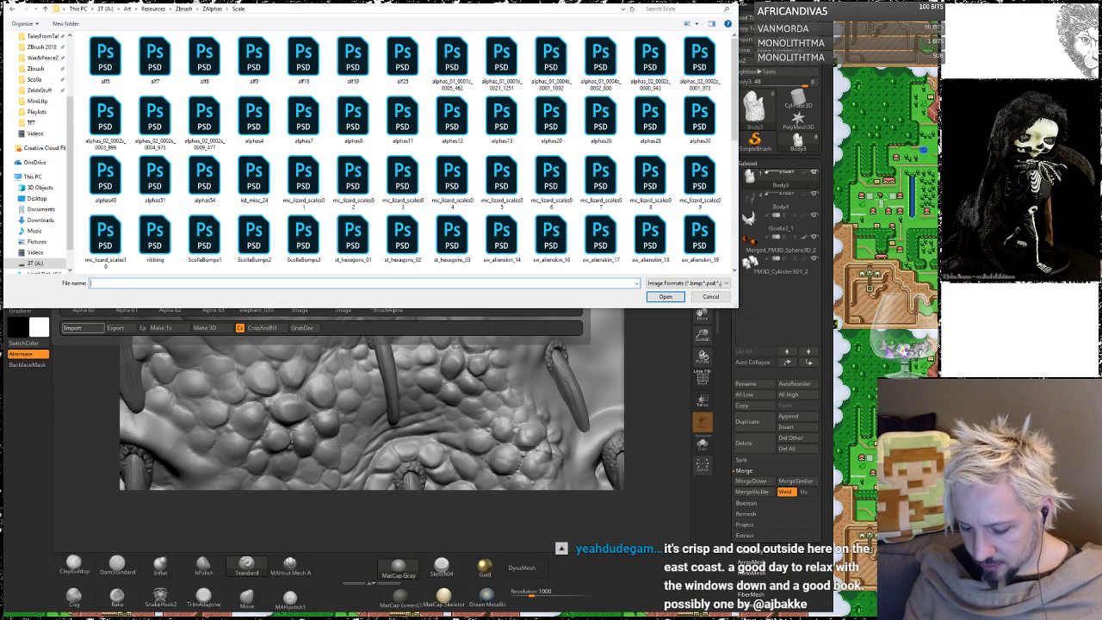
type("sco")
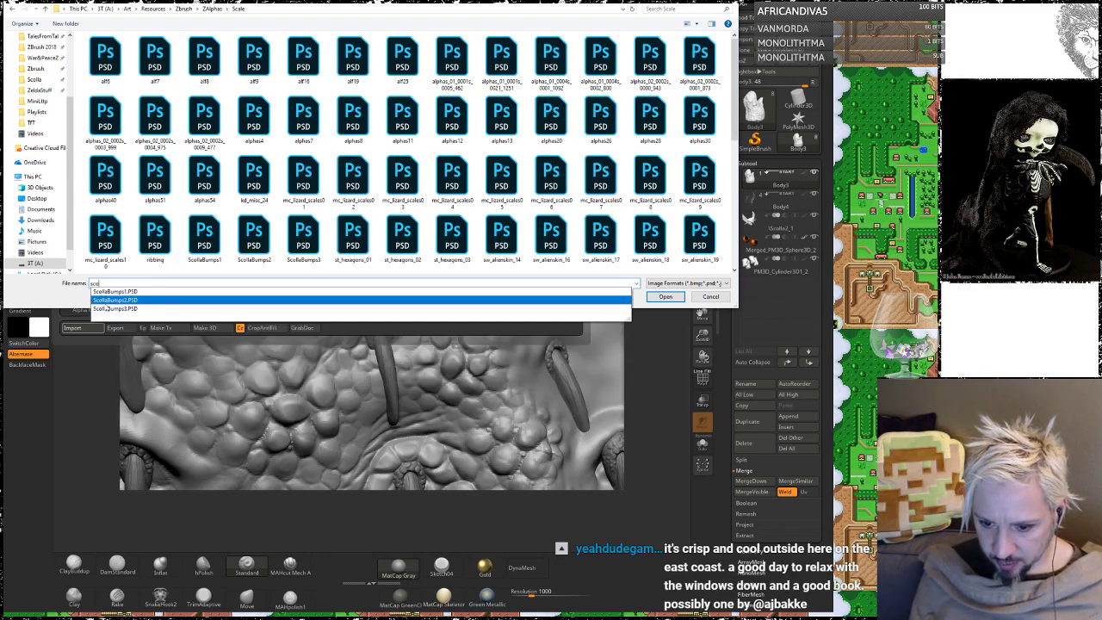
left_click(593, 308)
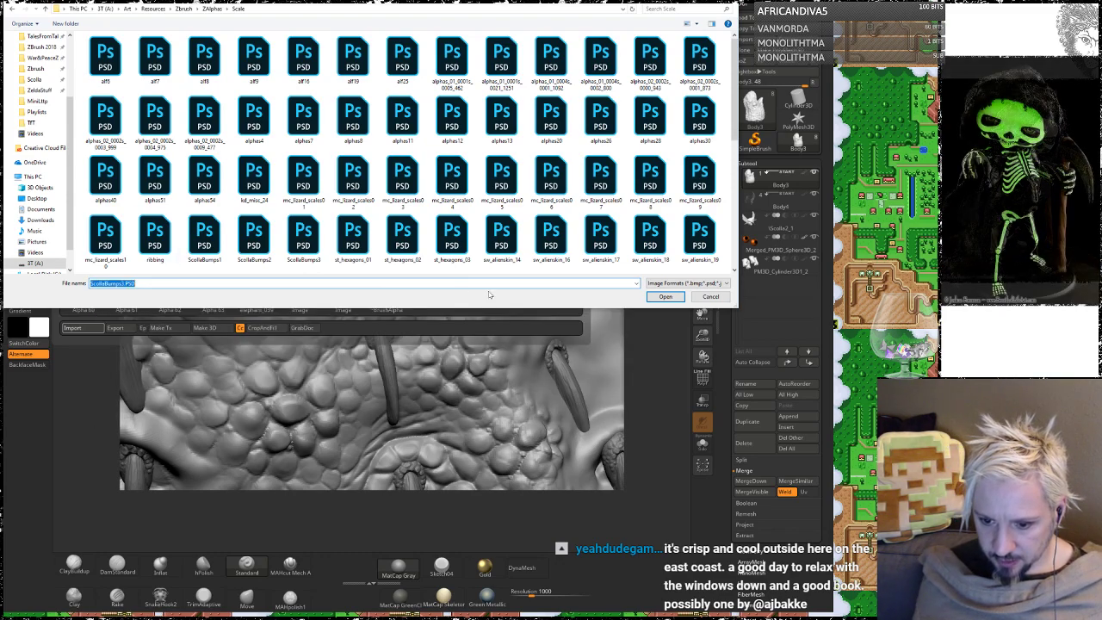
left_click(665, 296)
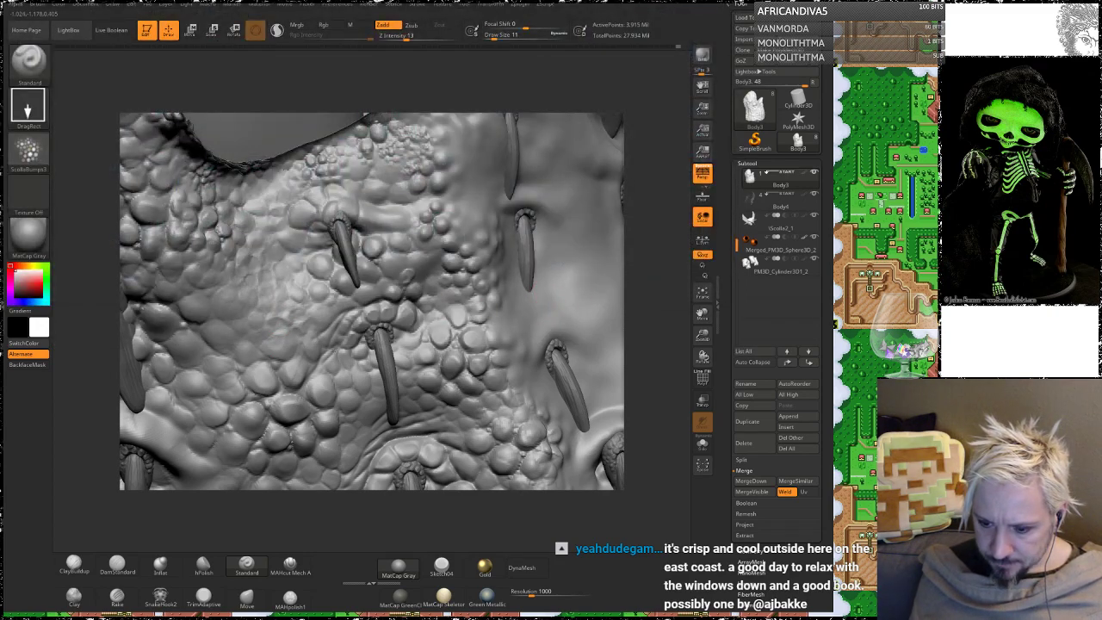
Step: Undo the last stamp, set Z Intensity to 26, and stamp small bumpy scales onto the smooth skin around the spine below the arm opening
key("ctrl+z")
left_click_drag(407, 37, 417, 37)
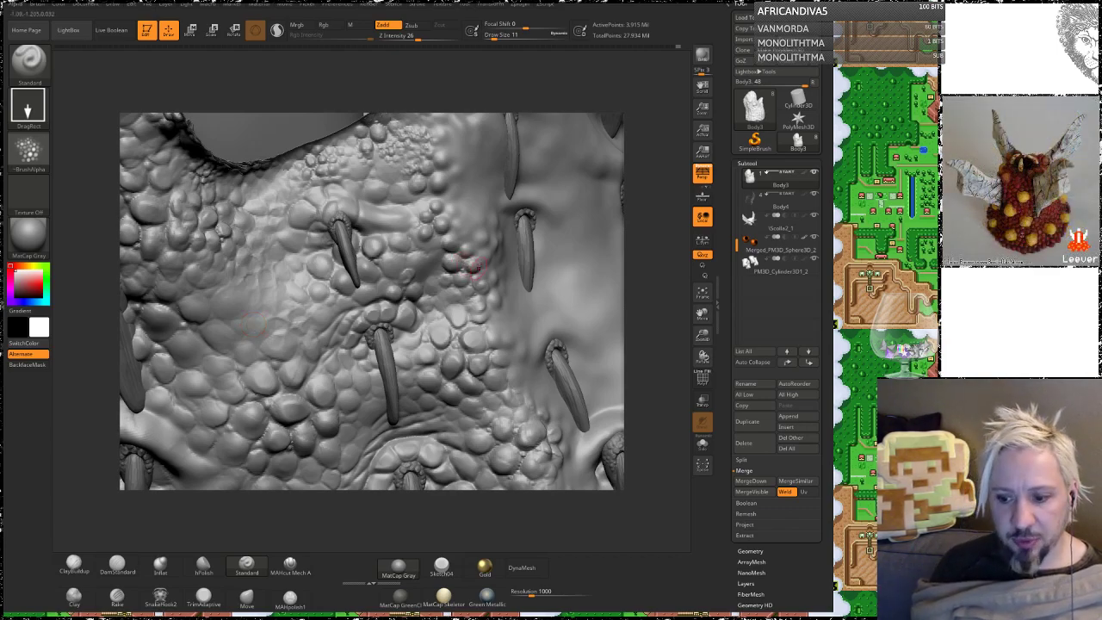
left_click_drag(105, 291, 258, 253)
left_click_drag(334, 277, 392, 334)
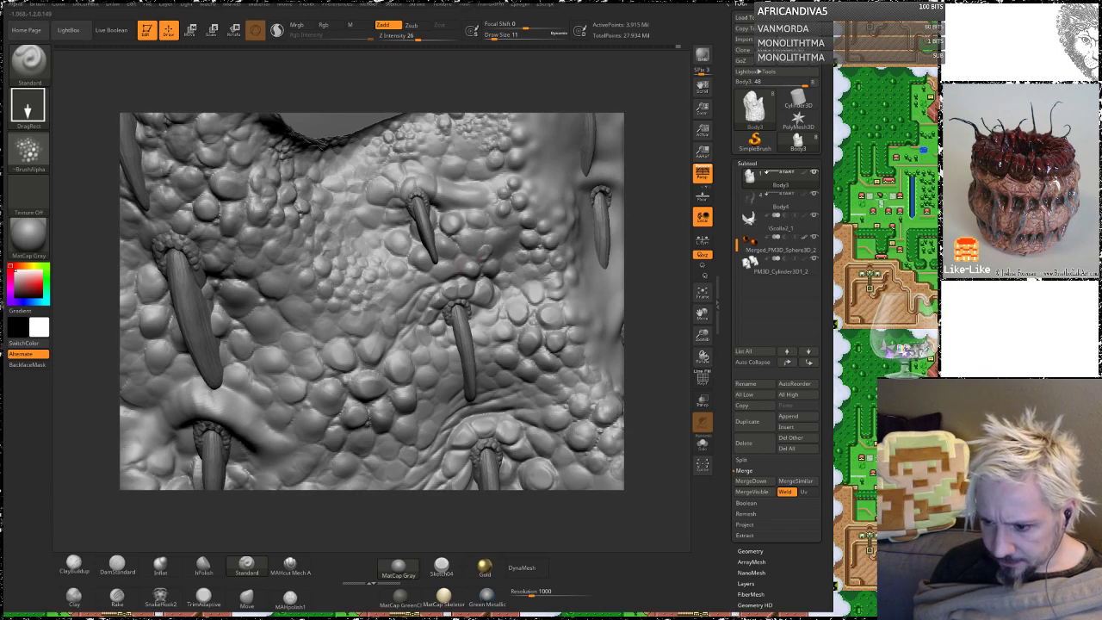
left_click_drag(671, 180, 647, 213)
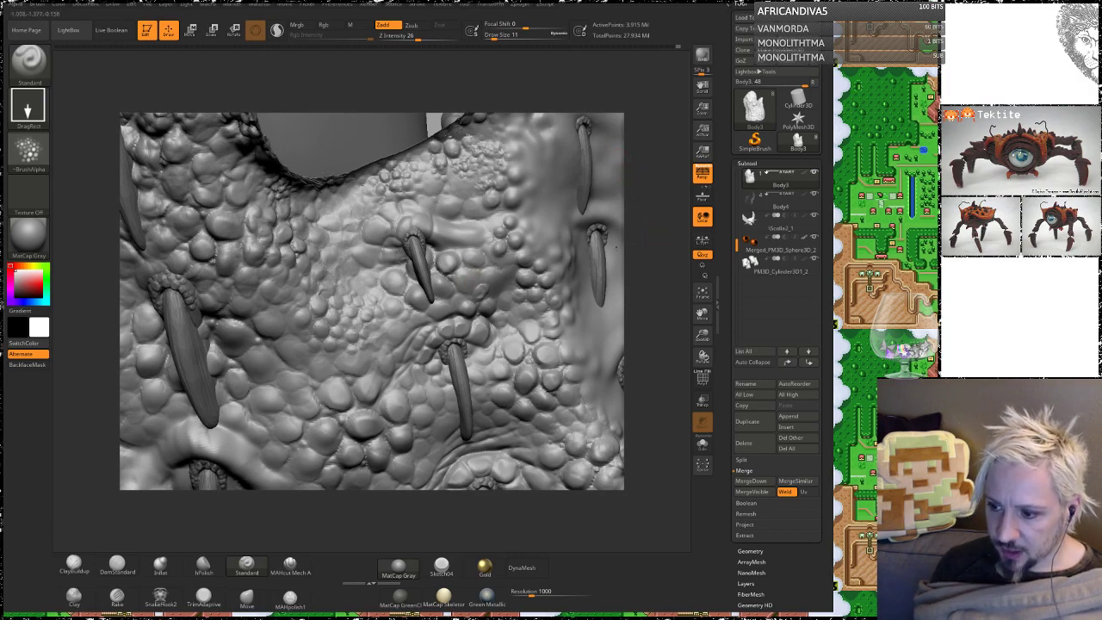
mouse_move(654, 235)
left_mouse_down()
mouse_move(631, 207)
mouse_move(615, 211)
left_mouse_up()
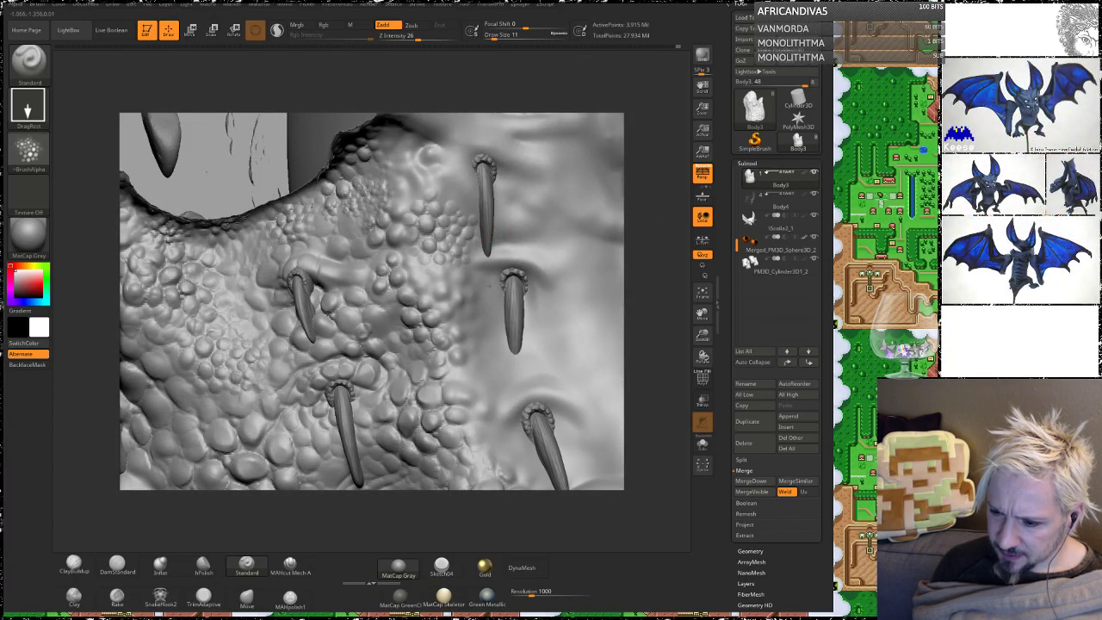
left_click_drag(667, 327, 191, 539)
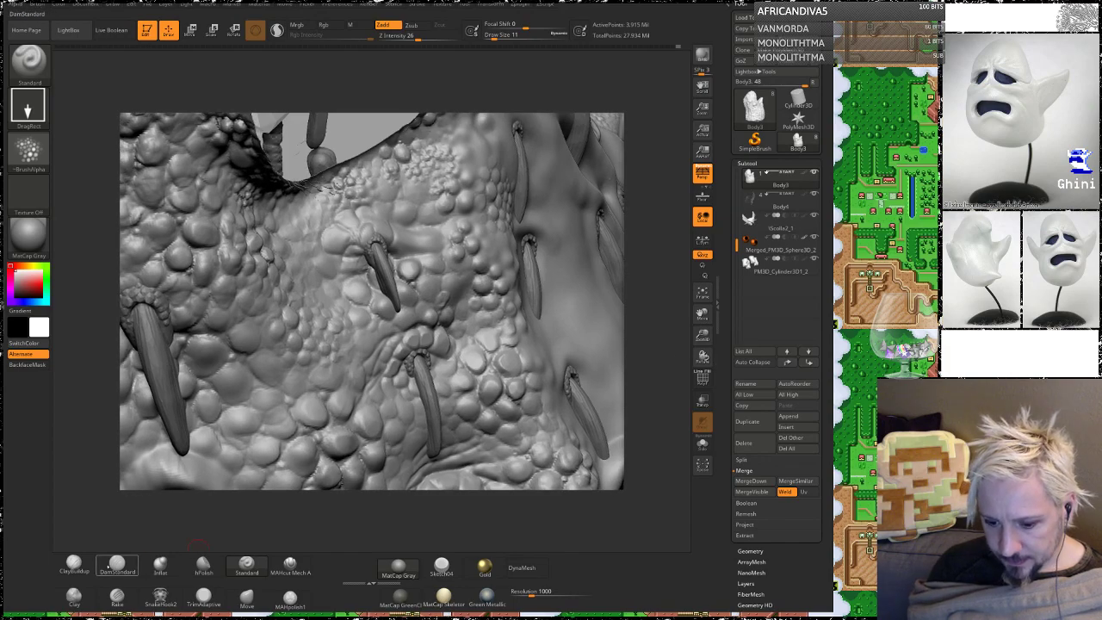
Step: Carve creases with DamStandard around the fold and scales of the spine just below the arm opening
left_click(117, 566)
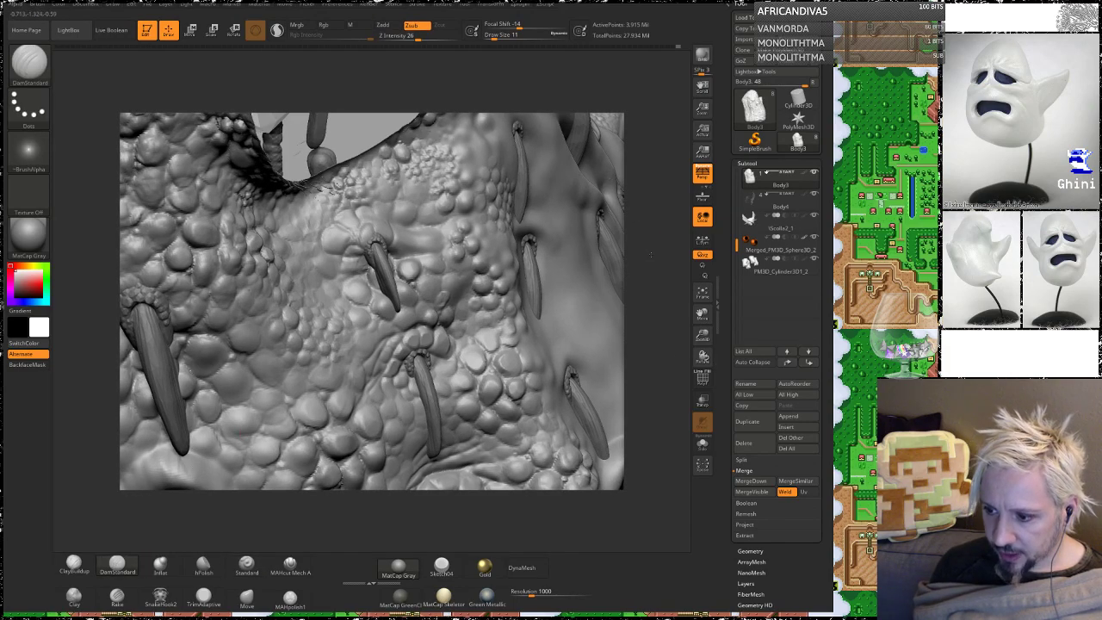
left_click_drag(651, 254, 652, 297)
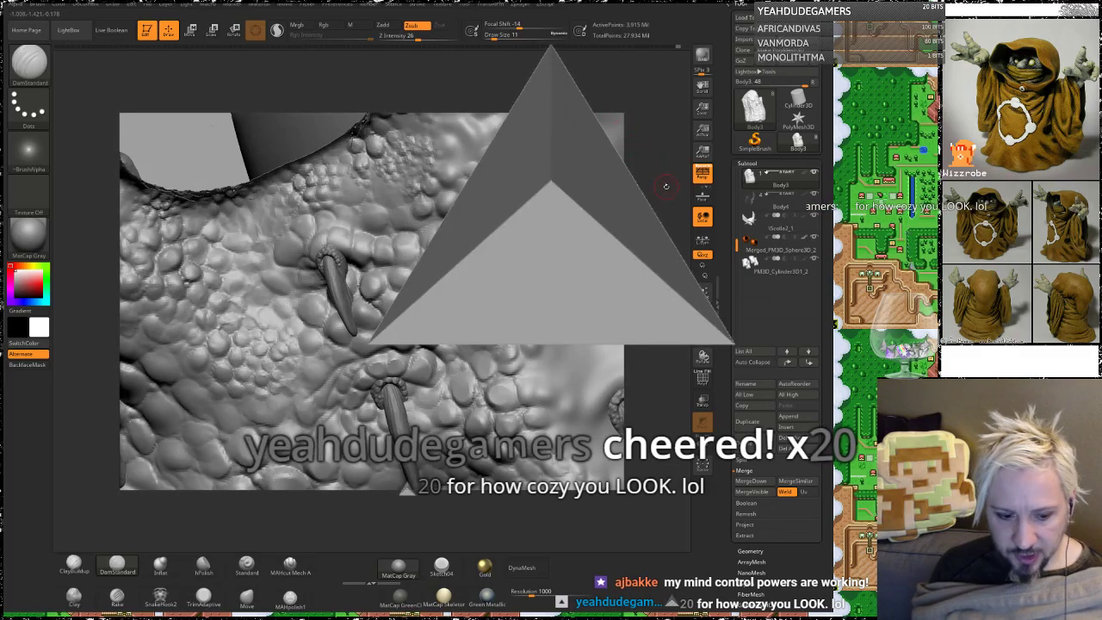
left_click_drag(671, 190, 656, 195)
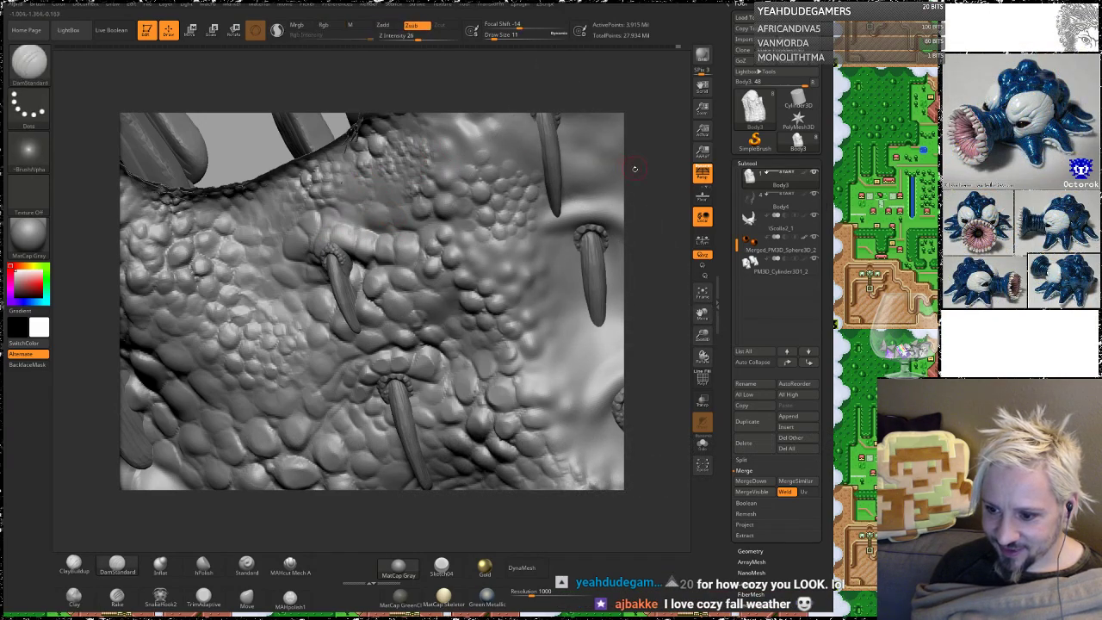
left_click_drag(637, 177, 645, 151)
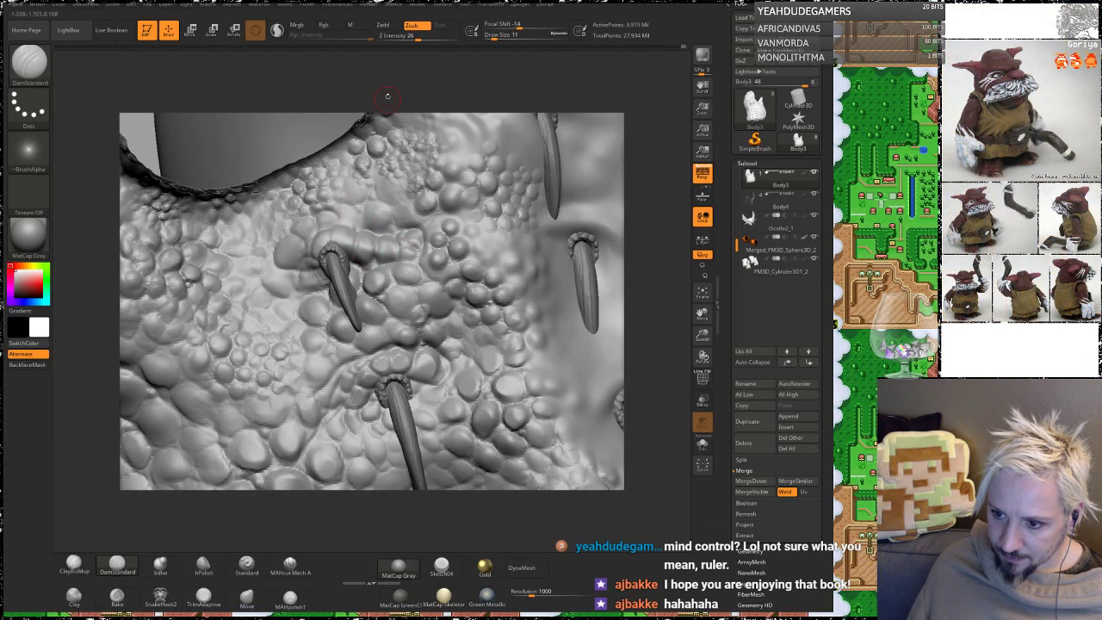
mouse_move(387, 98)
left_mouse_down()
mouse_move(401, 122)
mouse_move(423, 109)
mouse_move(403, 134)
left_mouse_up()
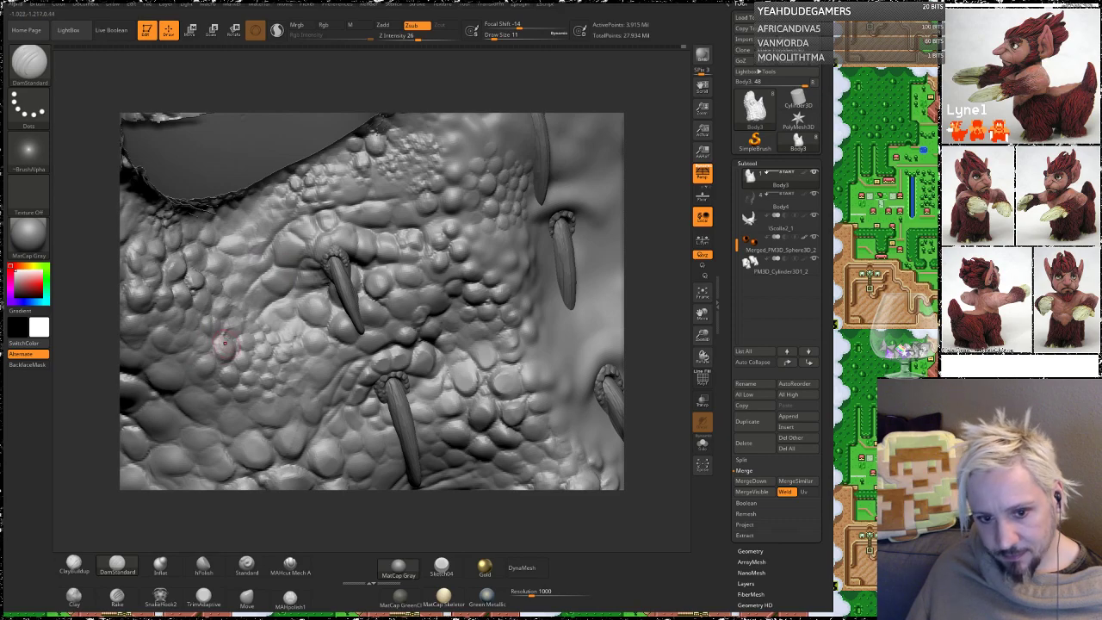
left_click_drag(654, 227, 621, 245)
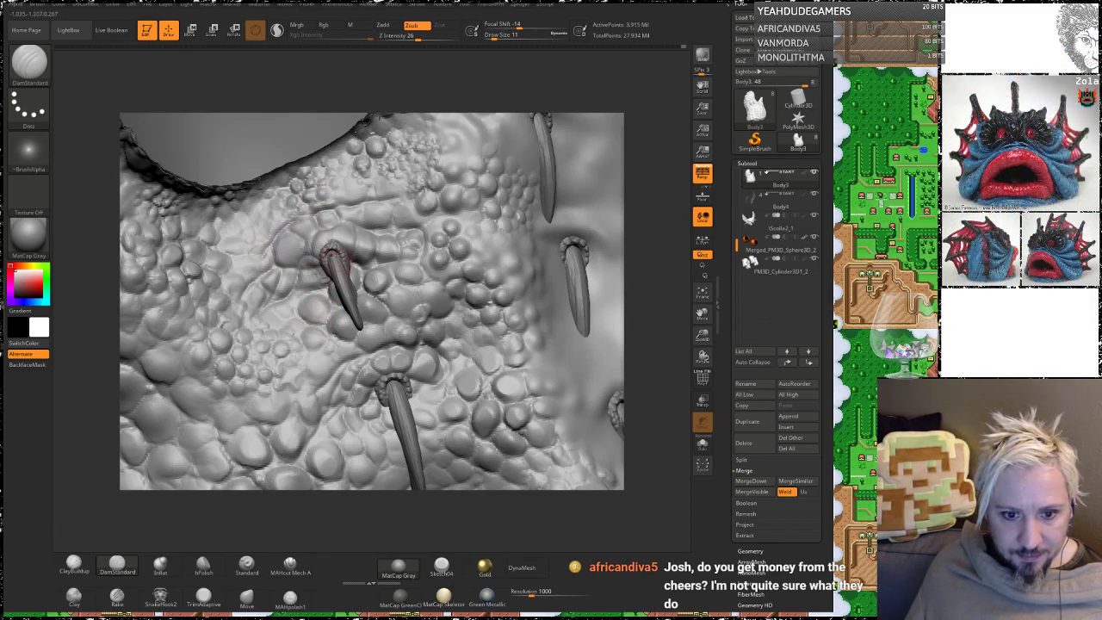
Step: Deepen the creases between the scales above and beside the upper spine, toward the smooth belly edge
mouse_move(651, 139)
left_mouse_down()
mouse_move(664, 161)
mouse_move(660, 150)
left_mouse_up()
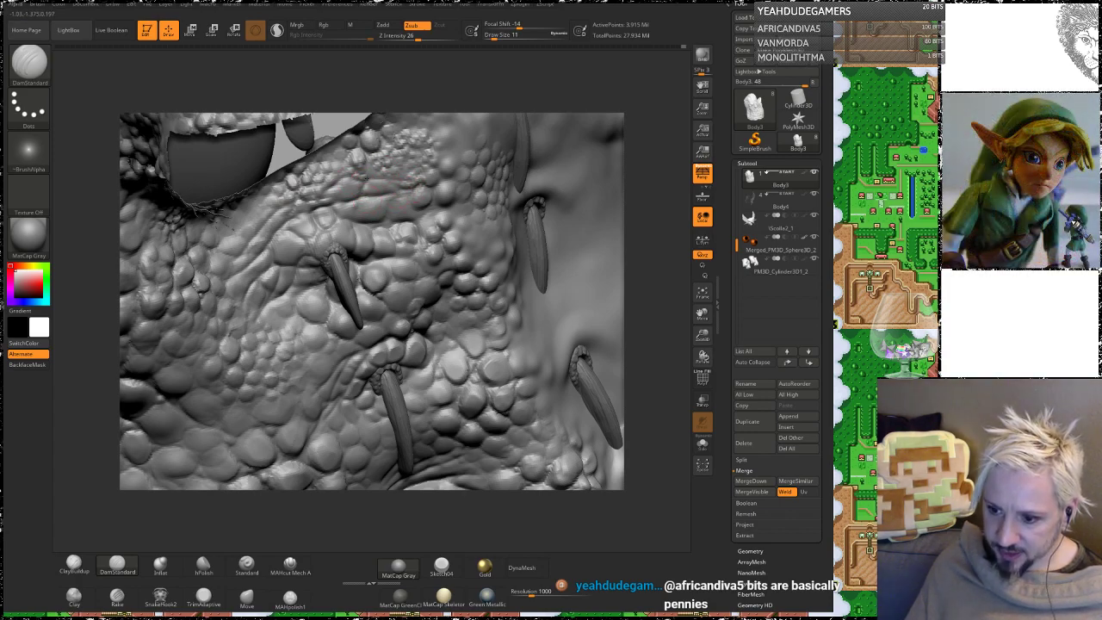
right_click_drag(351, 178, 390, 180)
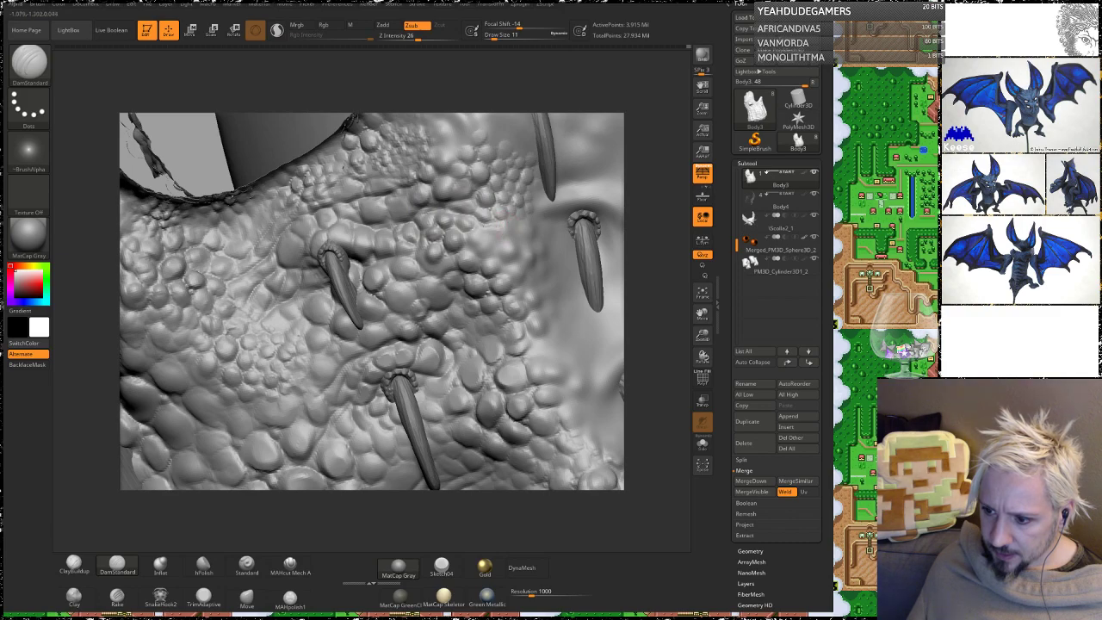
left_click_drag(672, 201, 593, 180, "alt")
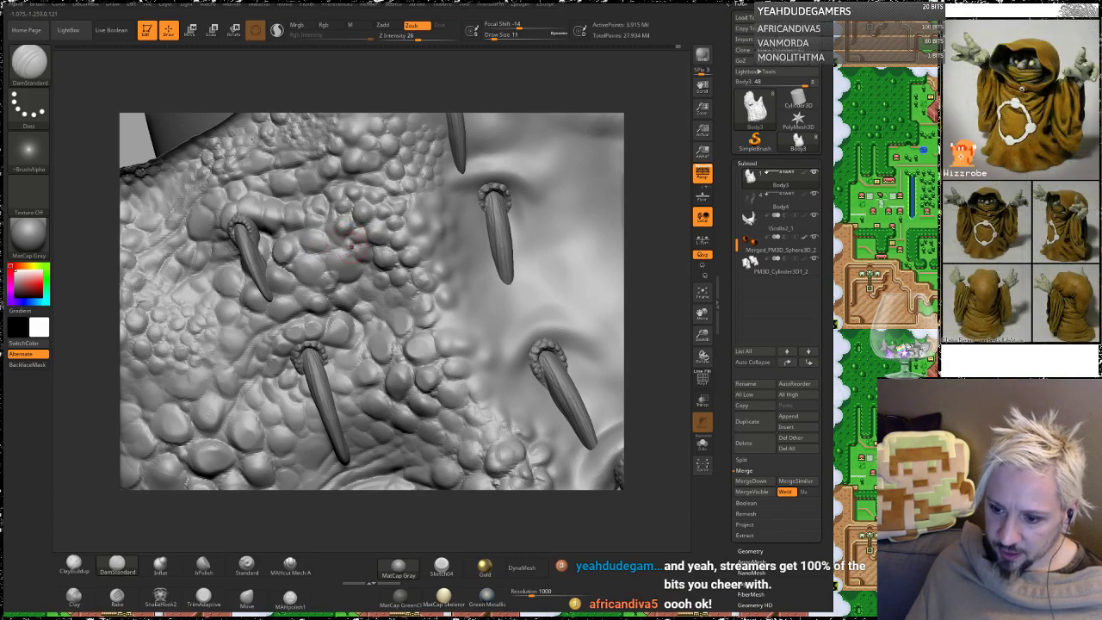
left_click_drag(401, 92, 370, 93)
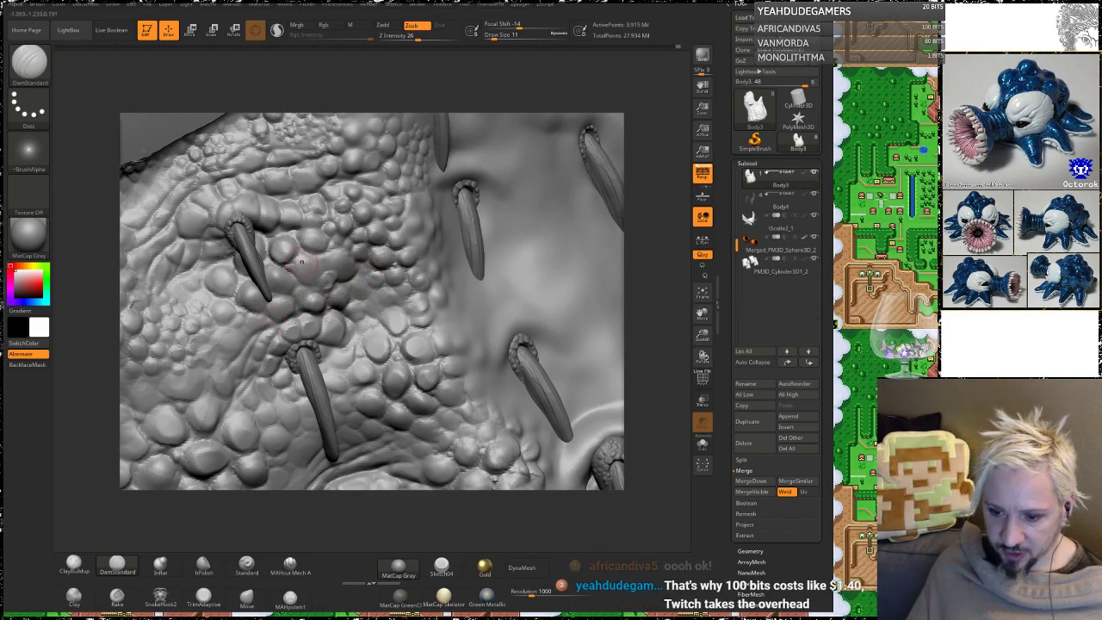
Step: Smooth the large scales on the flank beside and below the second spine
right_click_drag(142, 253, 293, 188, "alt")
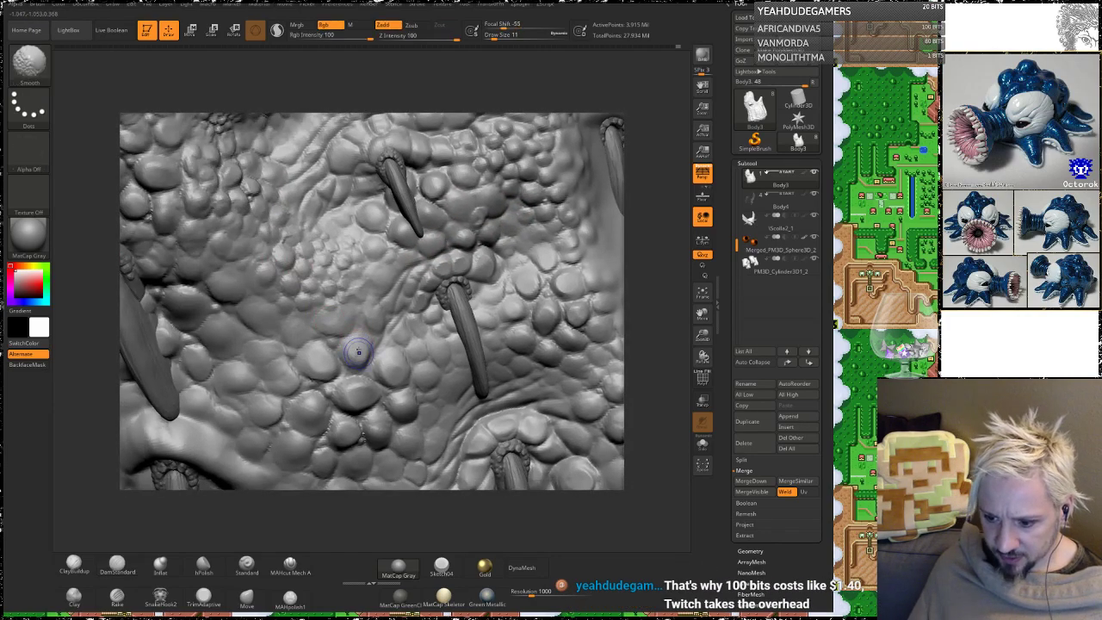
left_click_drag(355, 351, 376, 428, "shift")
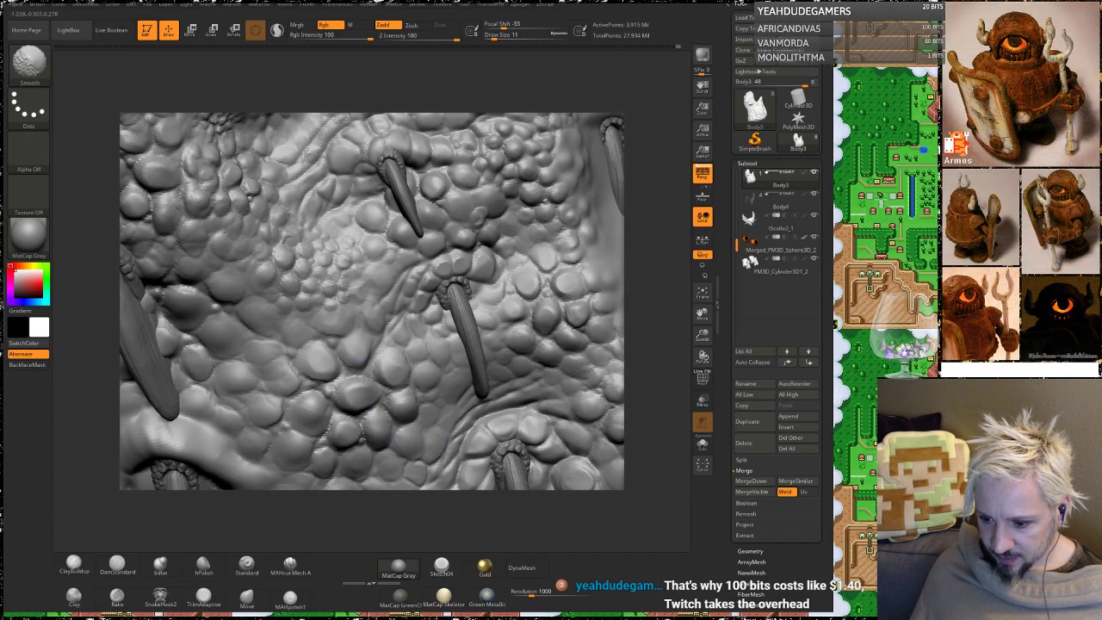
left_click_drag(322, 401, 331, 426, "shift")
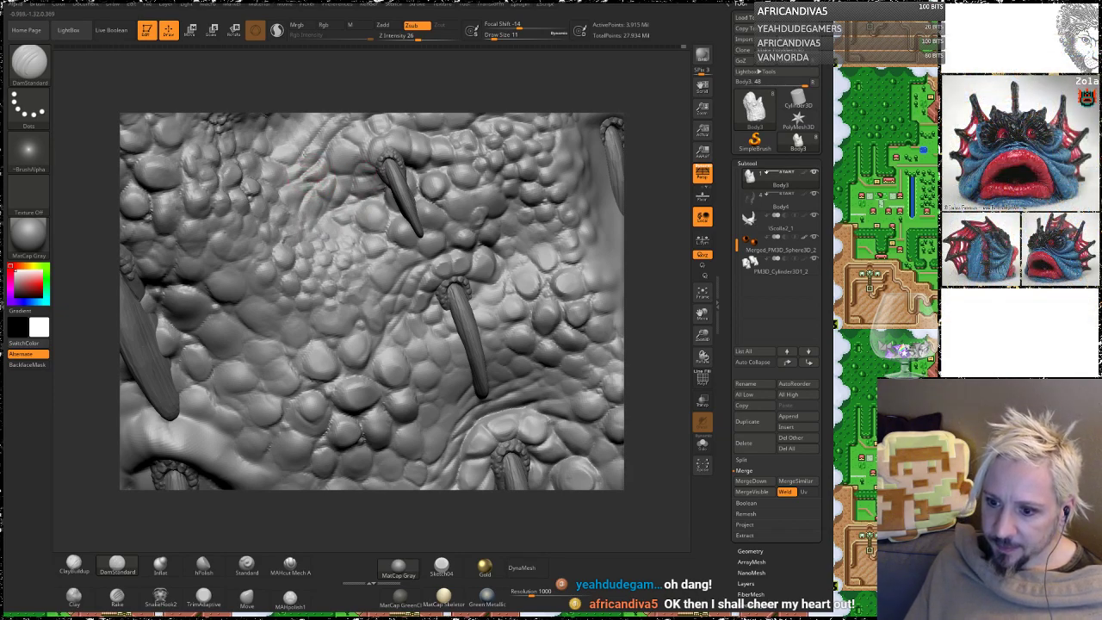
Step: Carve creases with DamStandard into the skin between the arm opening's rim and the upper spine
left_click_drag(386, 91, 392, 214, "alt")
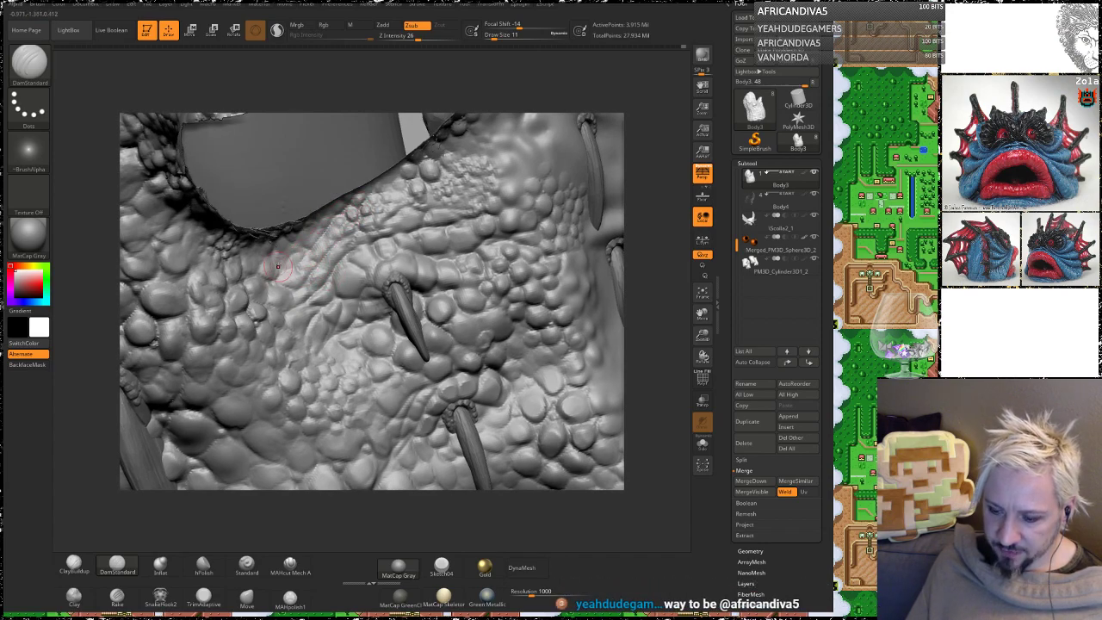
left_click_drag(566, 77, 510, 82)
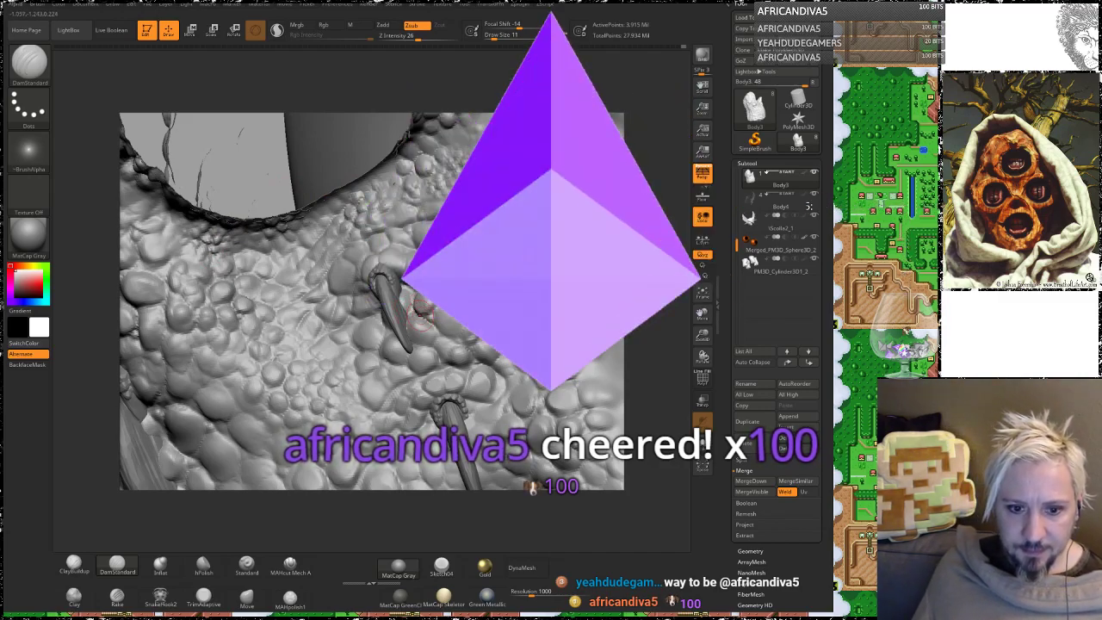
right_click_drag(422, 321, 418, 372)
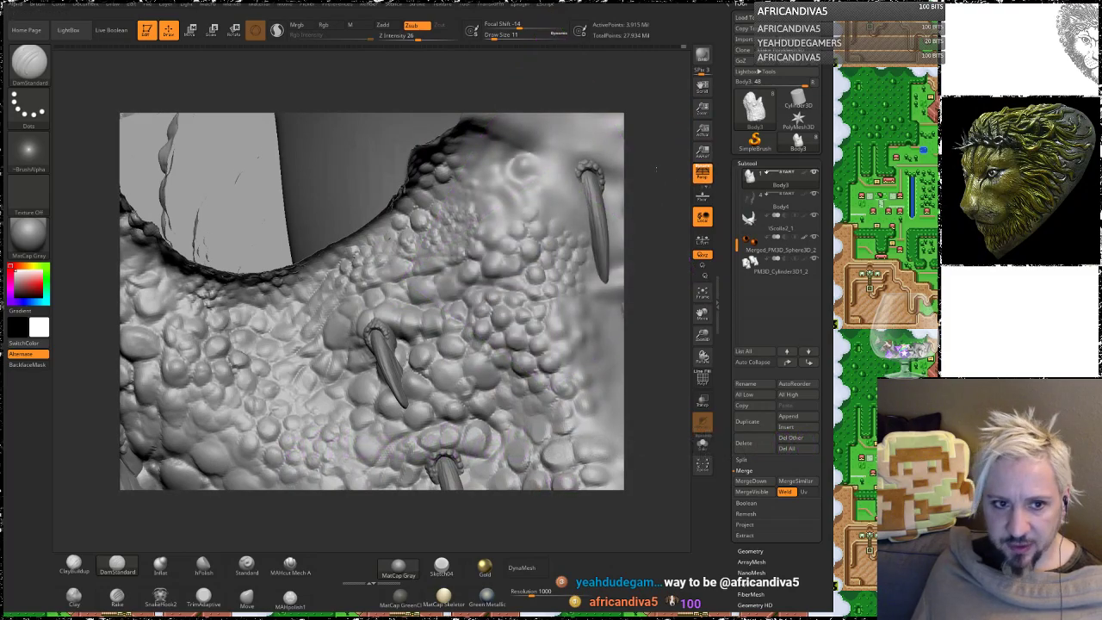
left_click_drag(656, 169, 652, 196)
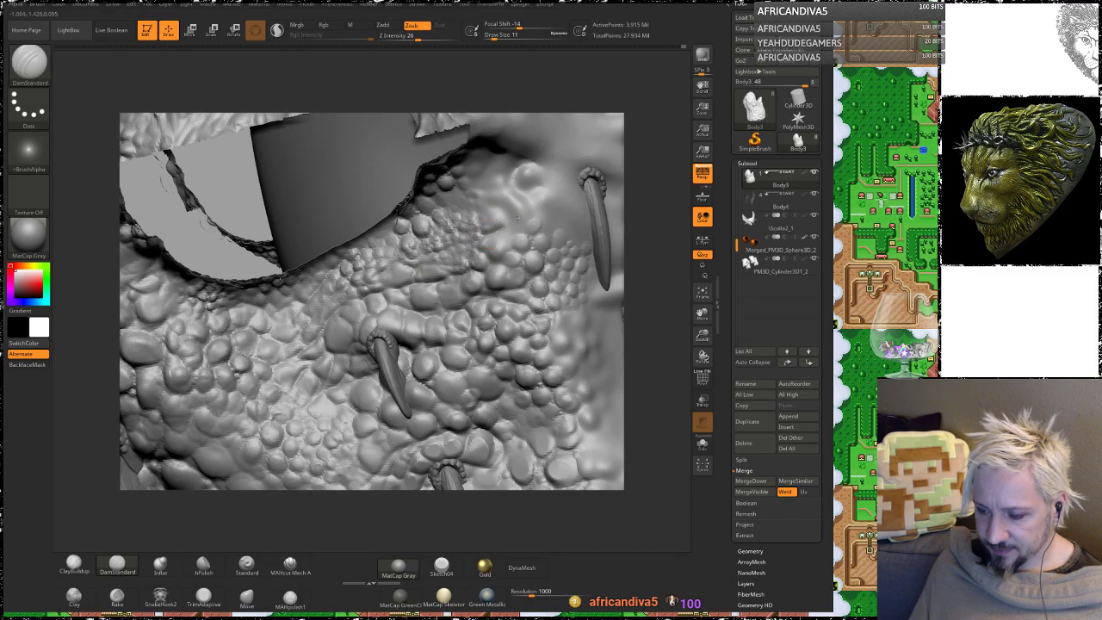
left_click_drag(656, 216, 655, 154, "alt")
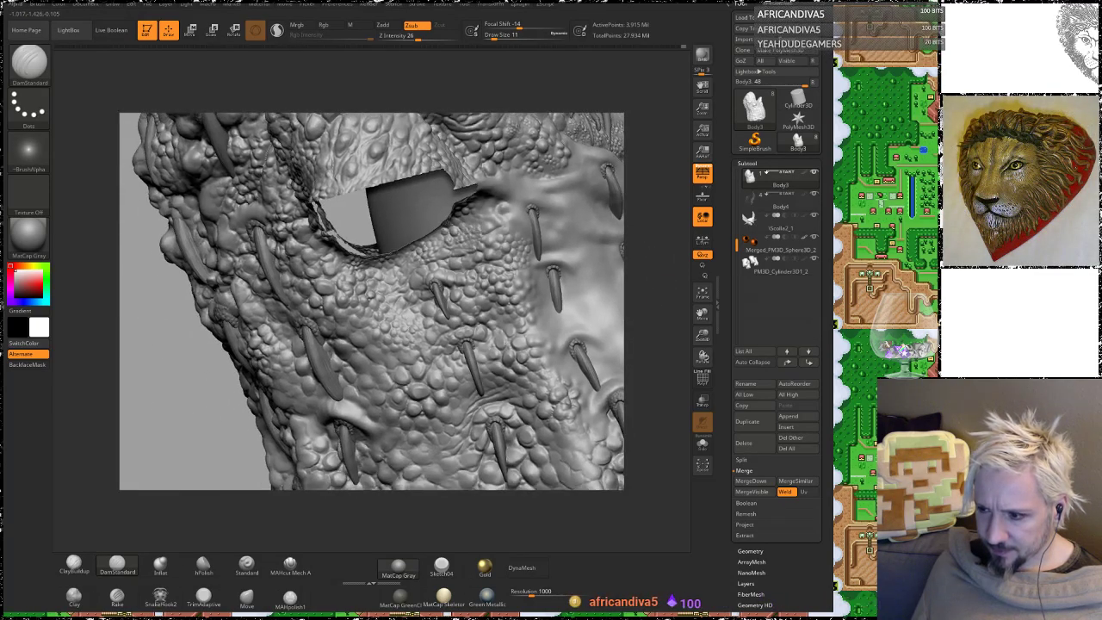
Step: Carve segmenting creases into the thick fold over the lower flank spine and the wrinkles beside it
mouse_move(656, 284)
left_mouse_down("alt")
mouse_move(593, 133)
mouse_move(555, 111)
left_mouse_up("alt")
mouse_move(656, 258)
left_mouse_down("alt")
mouse_move(656, 297)
mouse_move(633, 301)
mouse_move(663, 292)
mouse_move(645, 297)
mouse_move(661, 308)
mouse_move(667, 422)
left_mouse_up("alt")
left_click_drag(662, 379, 642, 360)
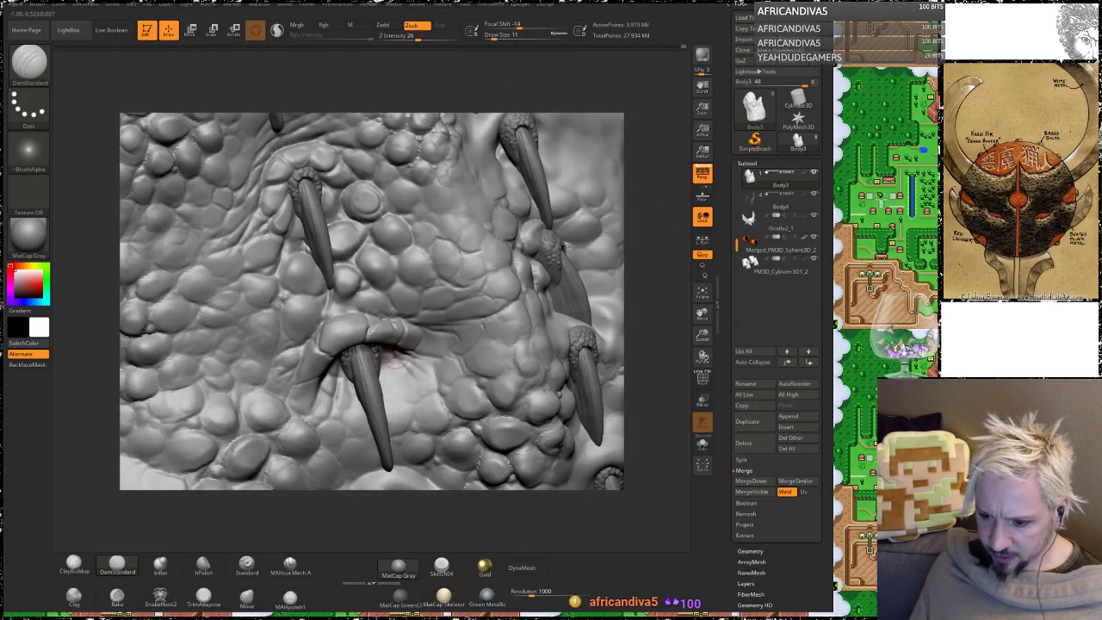
right_click_drag(394, 353, 388, 361)
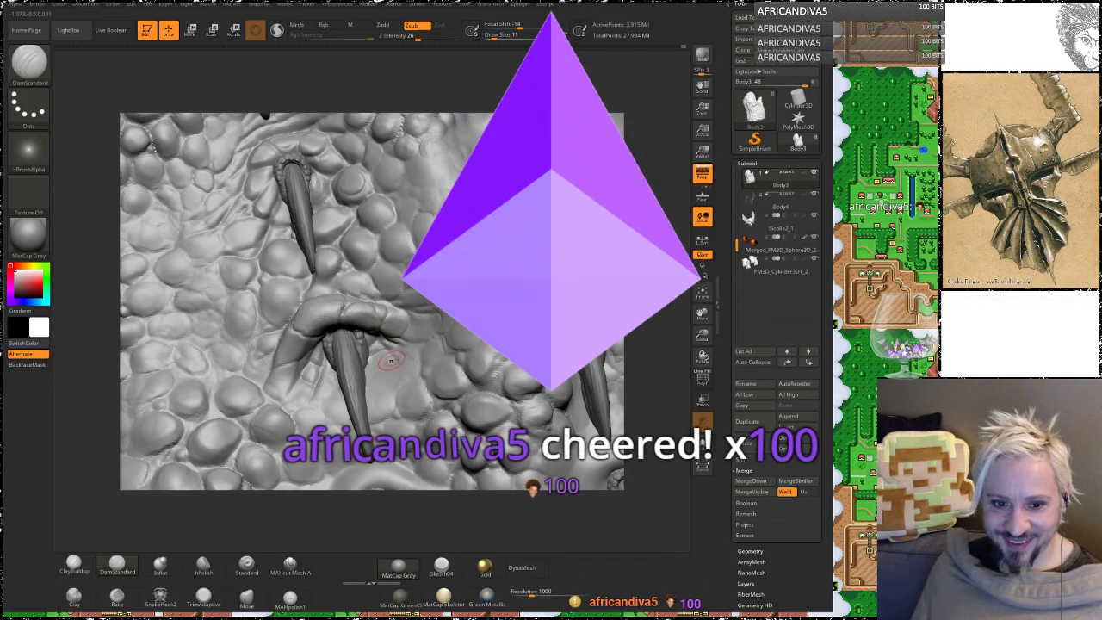
right_click_drag(603, 351, 669, 317, "ctrl")
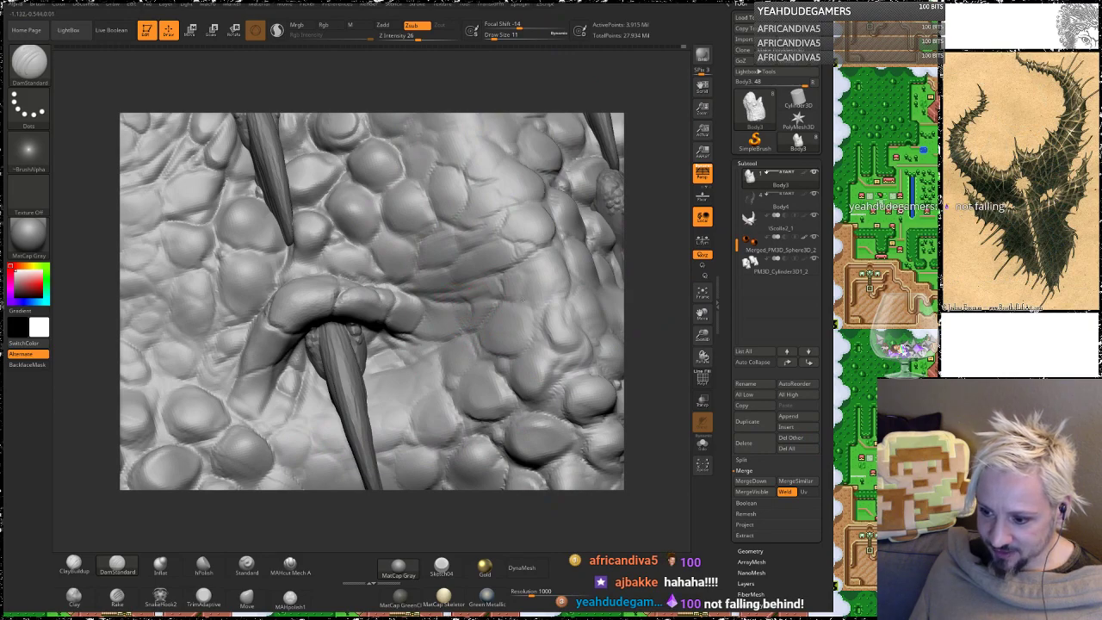
left_click_drag(651, 258, 668, 217)
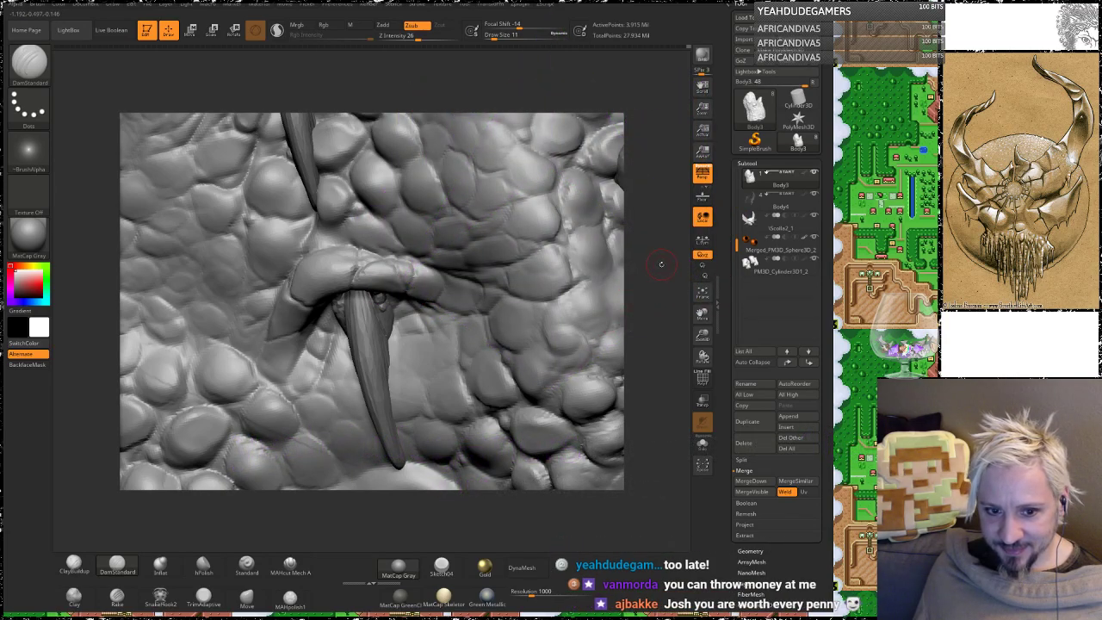
mouse_move(645, 272)
left_mouse_down()
mouse_move(609, 277)
mouse_move(616, 286)
left_mouse_up()
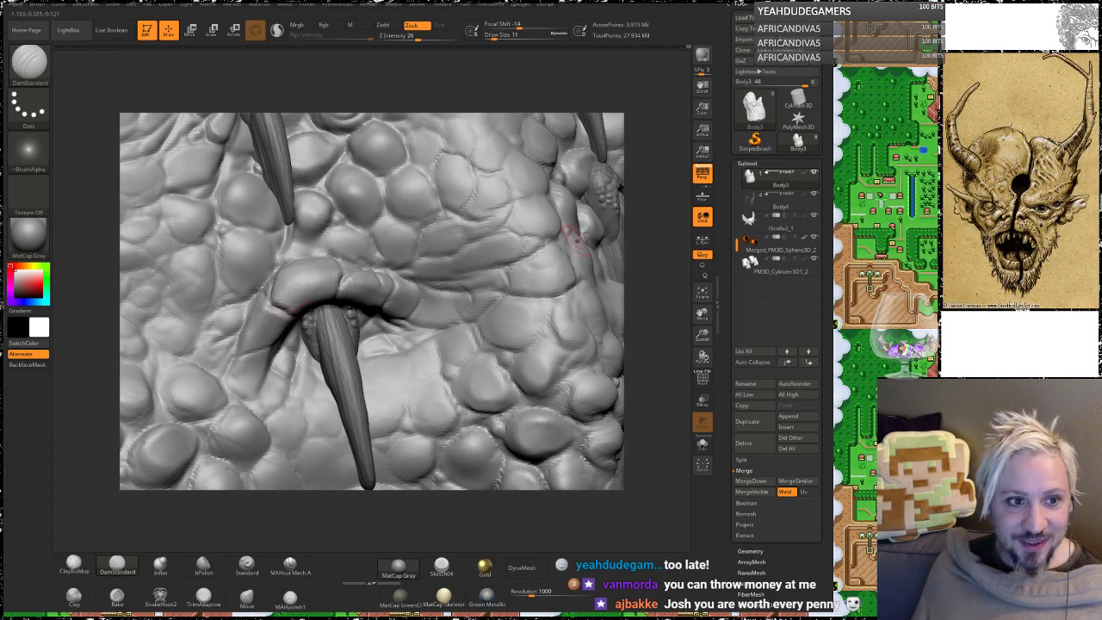
left_click_drag(637, 193, 630, 204)
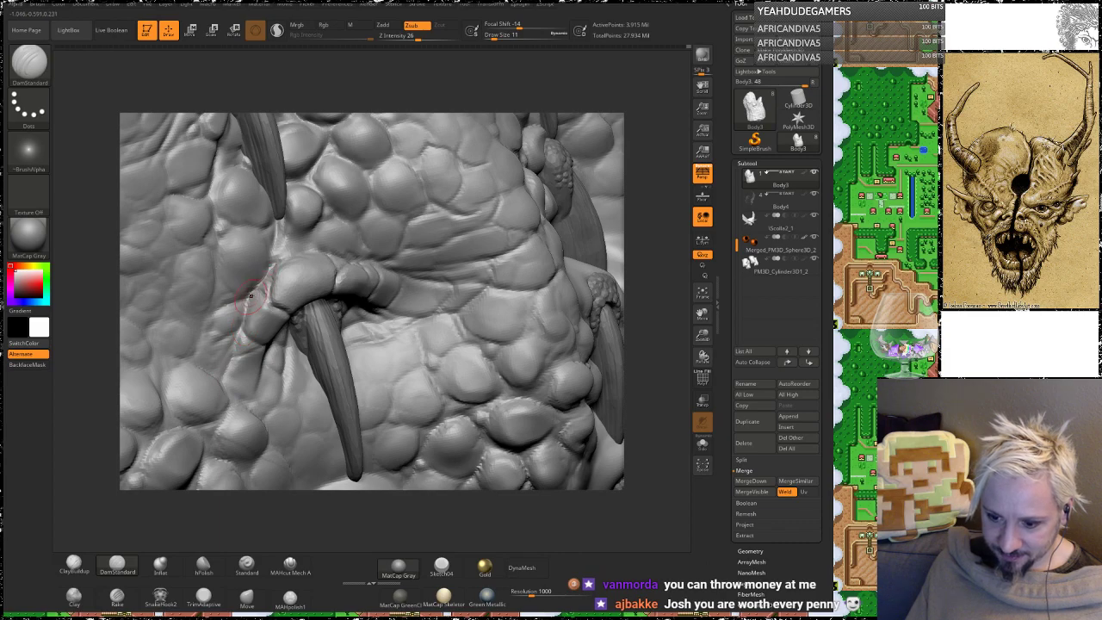
Step: Reselect DamStandard and define the crease where the lower spine's fold meets the neighbouring scales
key("ctrl")
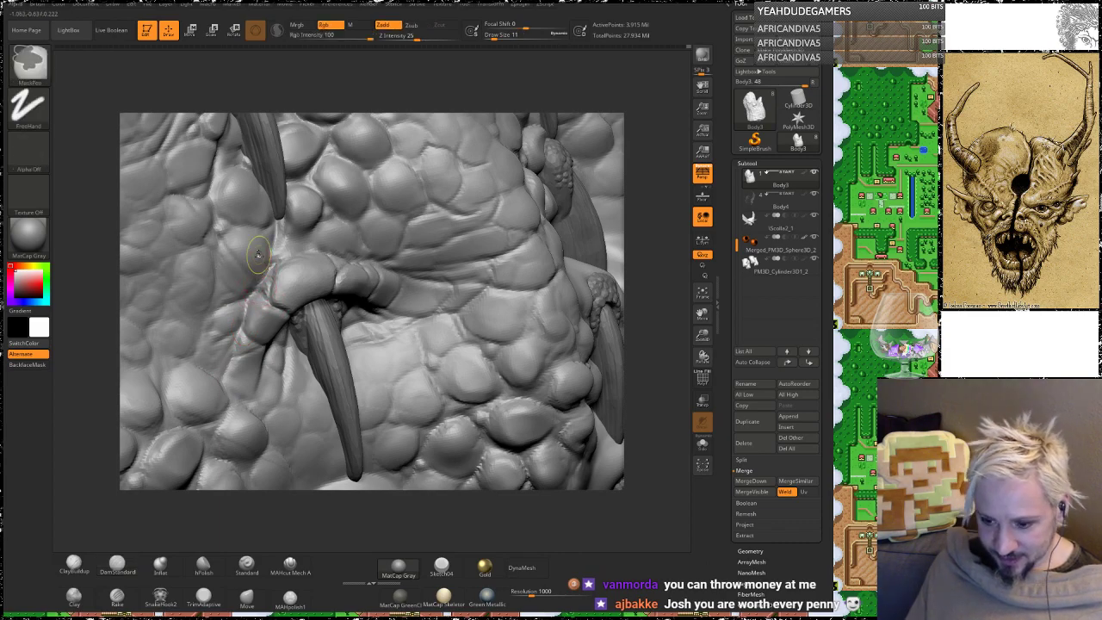
key("b")
key("d")
key("s")
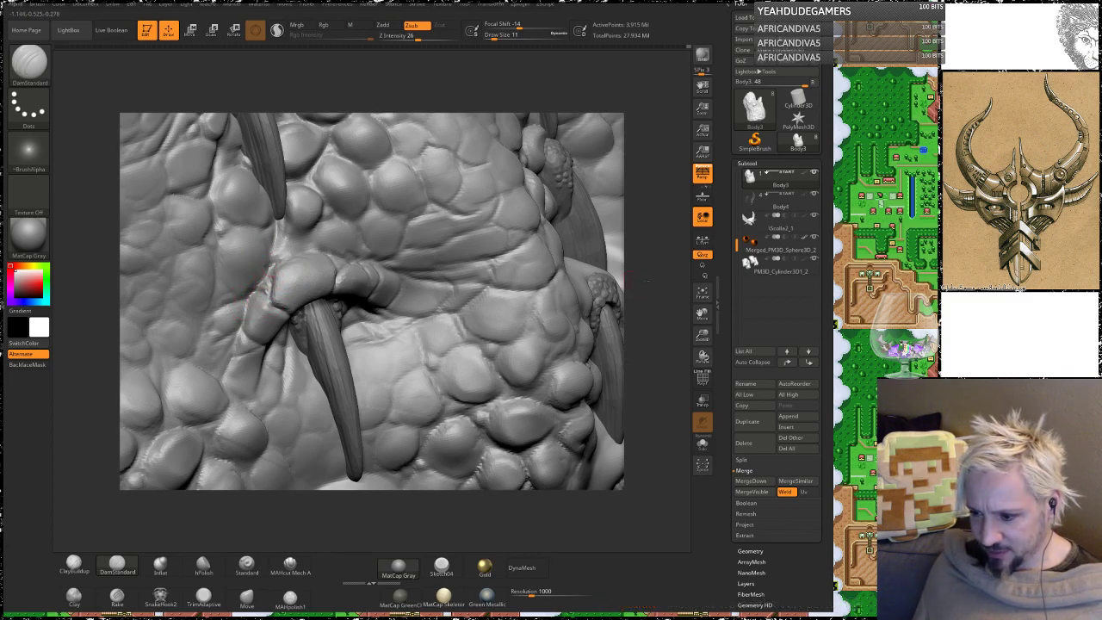
Step: Carve fine wrinkles into the smooth skin beneath the lower spine's fold, toward the neighbouring spine
mouse_move(646, 280)
left_mouse_down("alt")
mouse_move(651, 266)
mouse_move(681, 269)
left_mouse_up("alt")
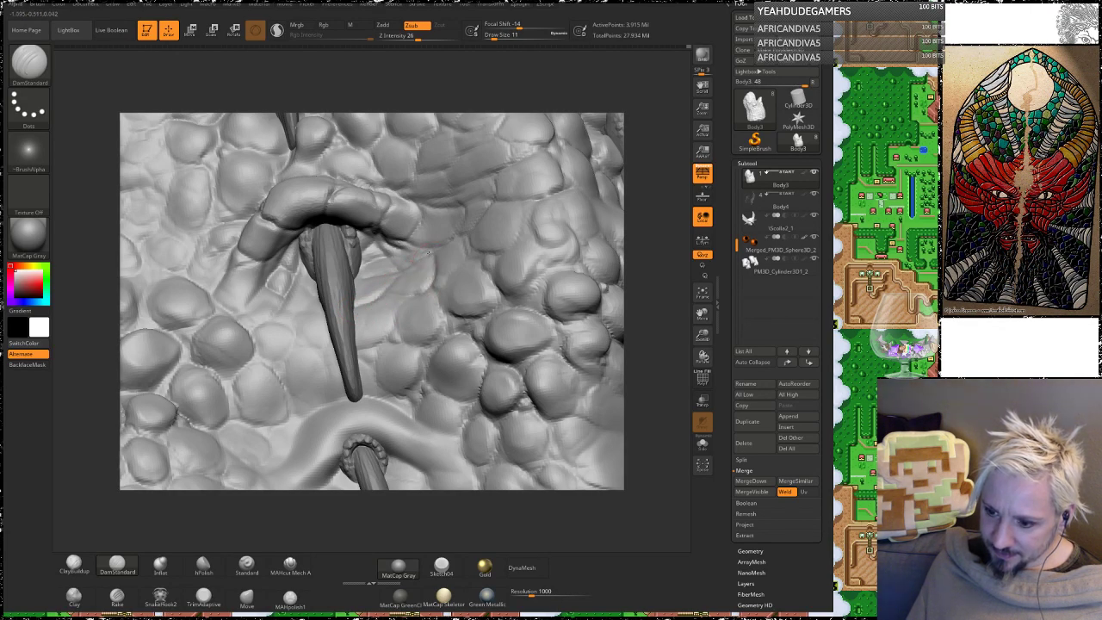
right_click_drag(473, 285, 407, 255)
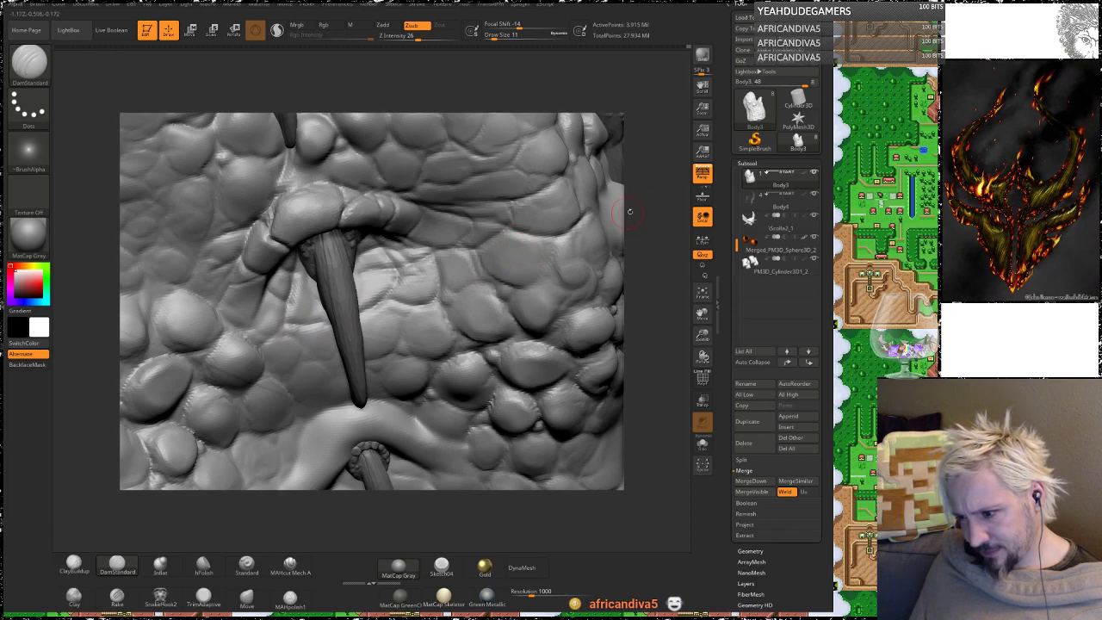
right_click_drag(629, 211, 592, 258)
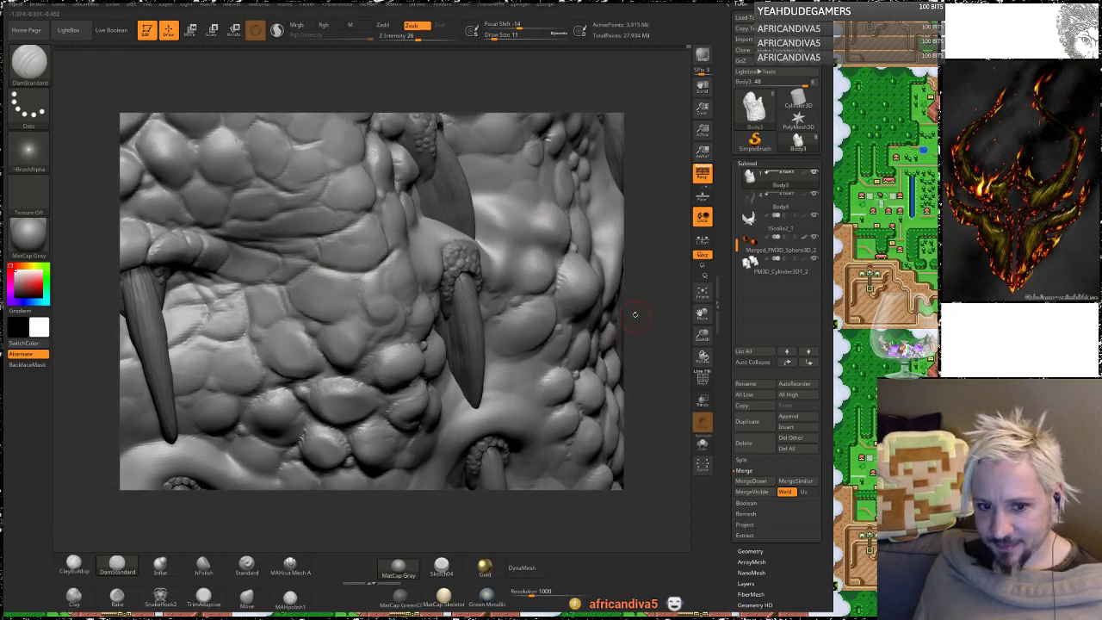
right_click_drag(649, 312, 415, 258)
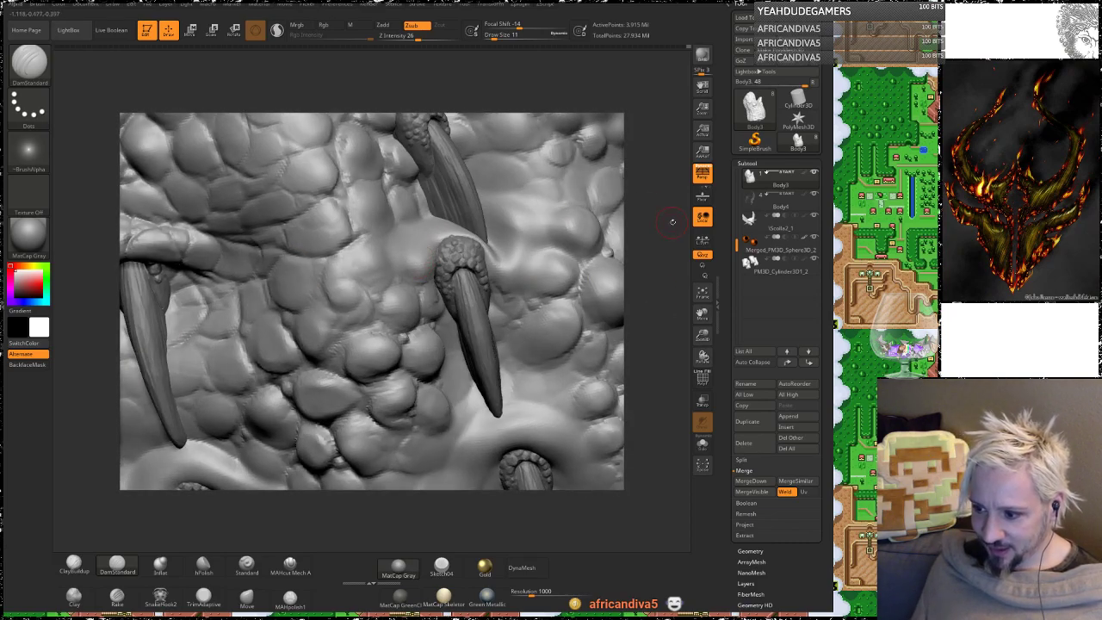
Step: Set the DamStandard draw size to 4 and try to detail the scaly collar at the lower spine's base
right_click_drag(672, 221, 599, 250)
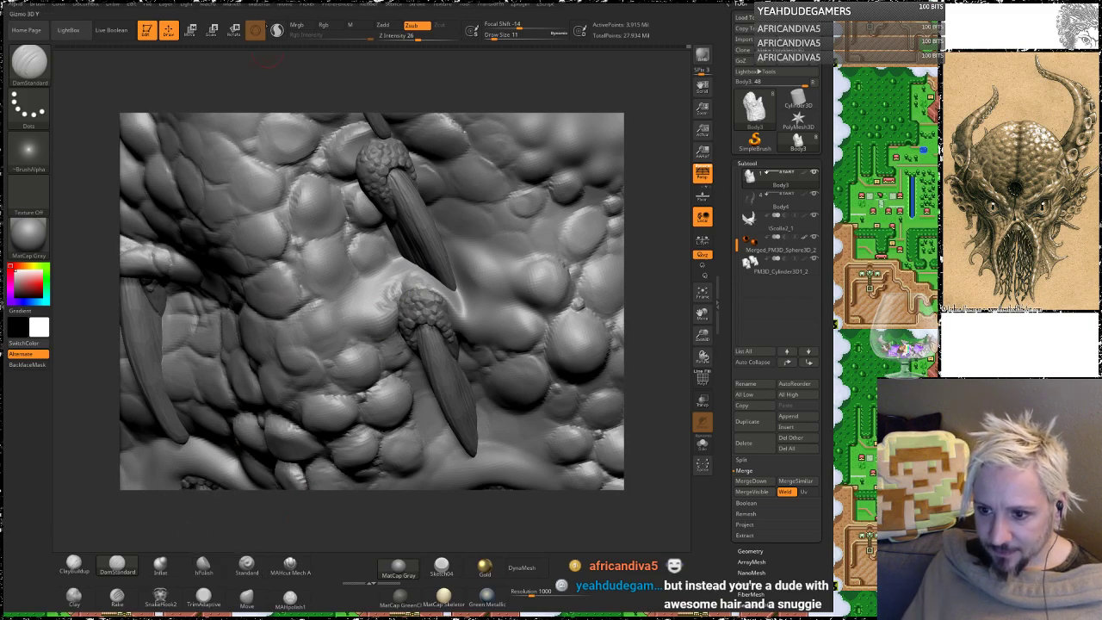
key("space")
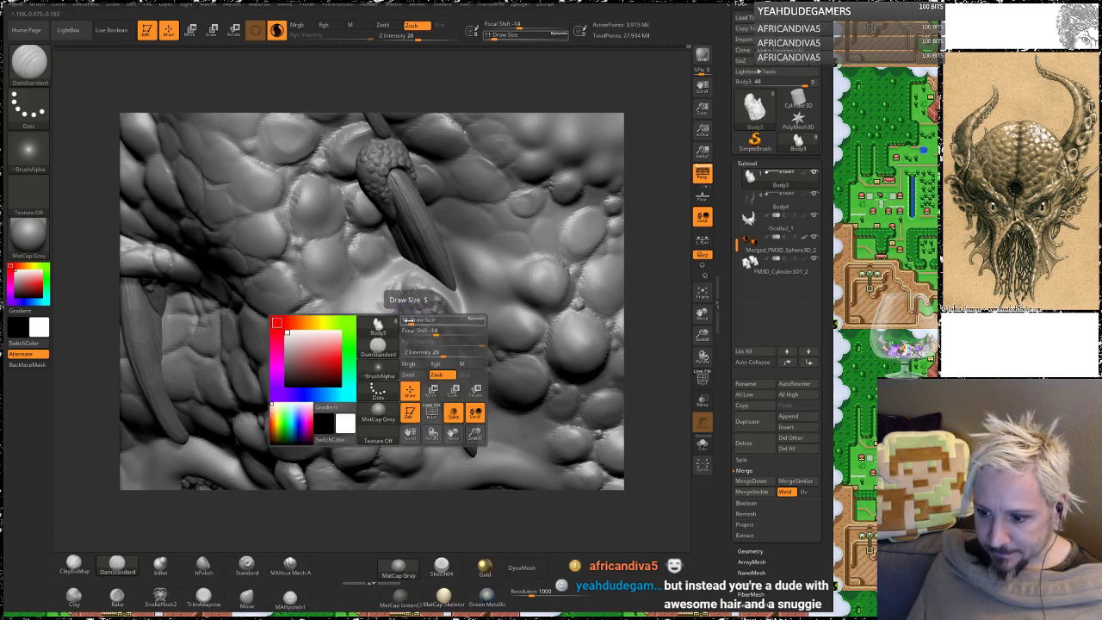
left_click_drag(408, 322, 405, 322)
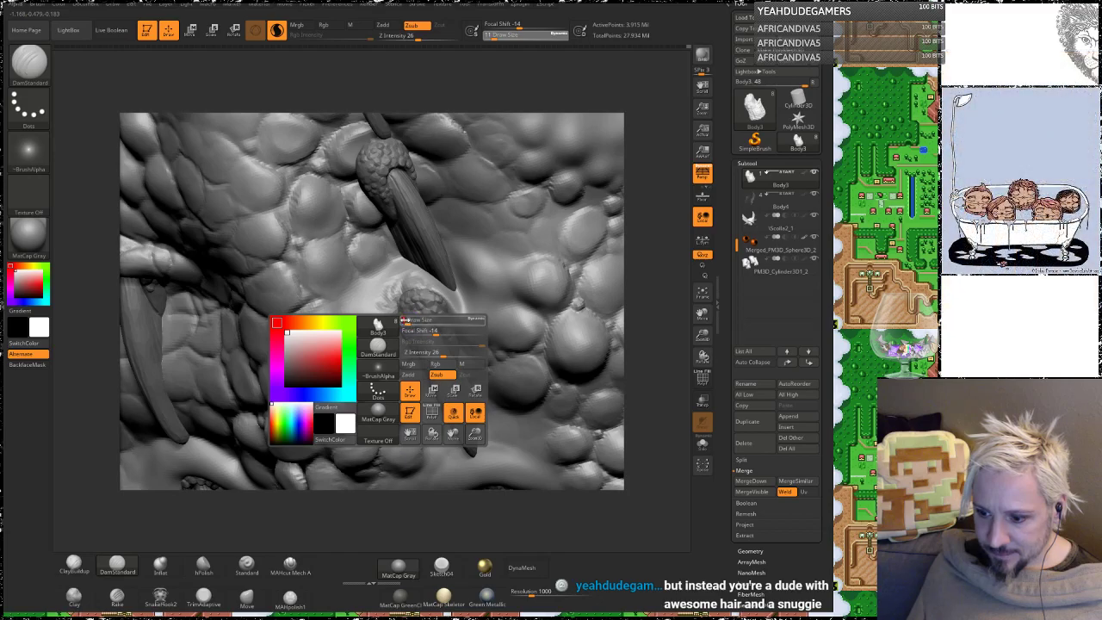
left_click(419, 293)
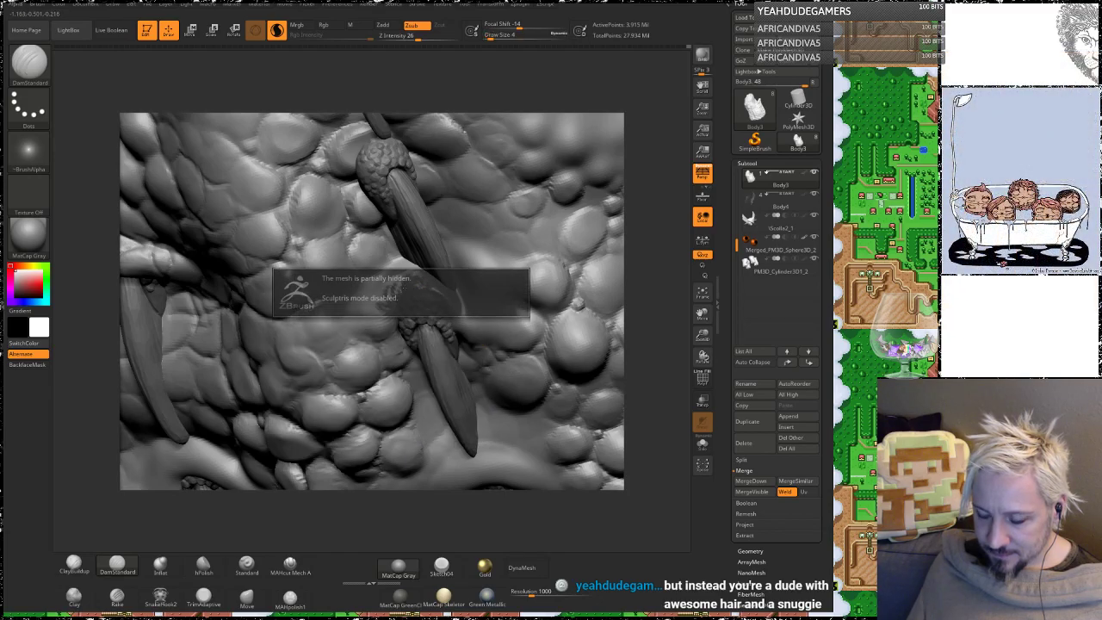
Step: Unhide the hidden parts of the body mesh and turn on Sculptris Pro mode
mouse_move(662, 332)
left_mouse_down("alt")
mouse_move(664, 254)
mouse_move(644, 314)
mouse_move(644, 279)
mouse_move(642, 331)
mouse_move(498, 372)
mouse_move(511, 389)
left_mouse_up("alt")
left_click(652, 257, "ctrl+shift")
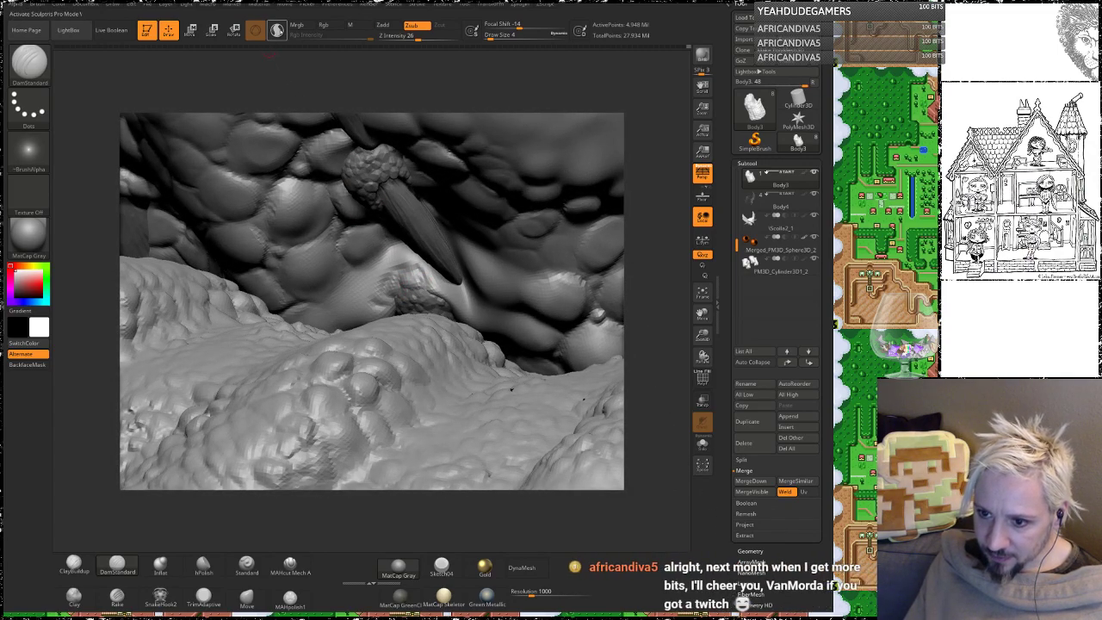
left_click(276, 32)
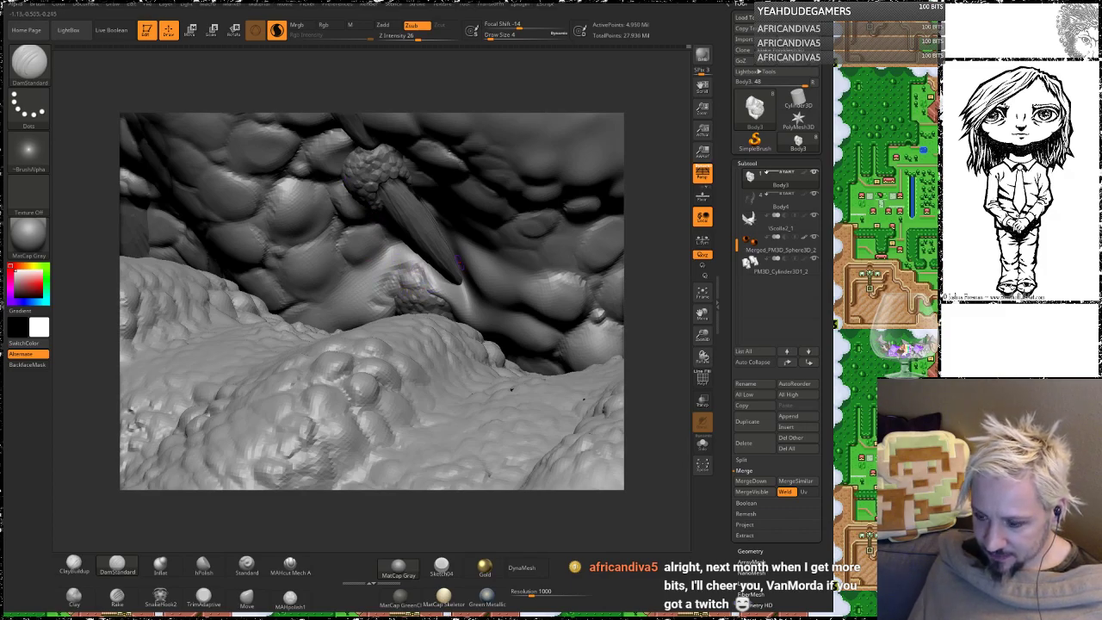
Step: Sculpt small rounded scales around the upper rim of the spine's collar, where it meets the smooth fold
left_click_drag(634, 264, 663, 332, "alt")
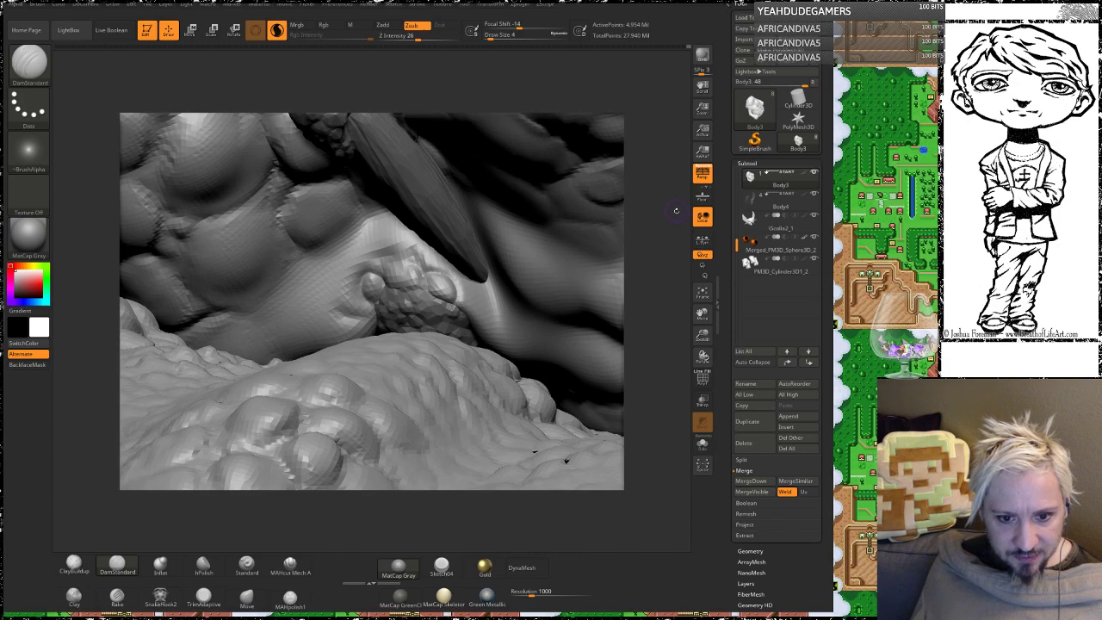
left_click_drag(666, 142, 645, 195)
key("shift")
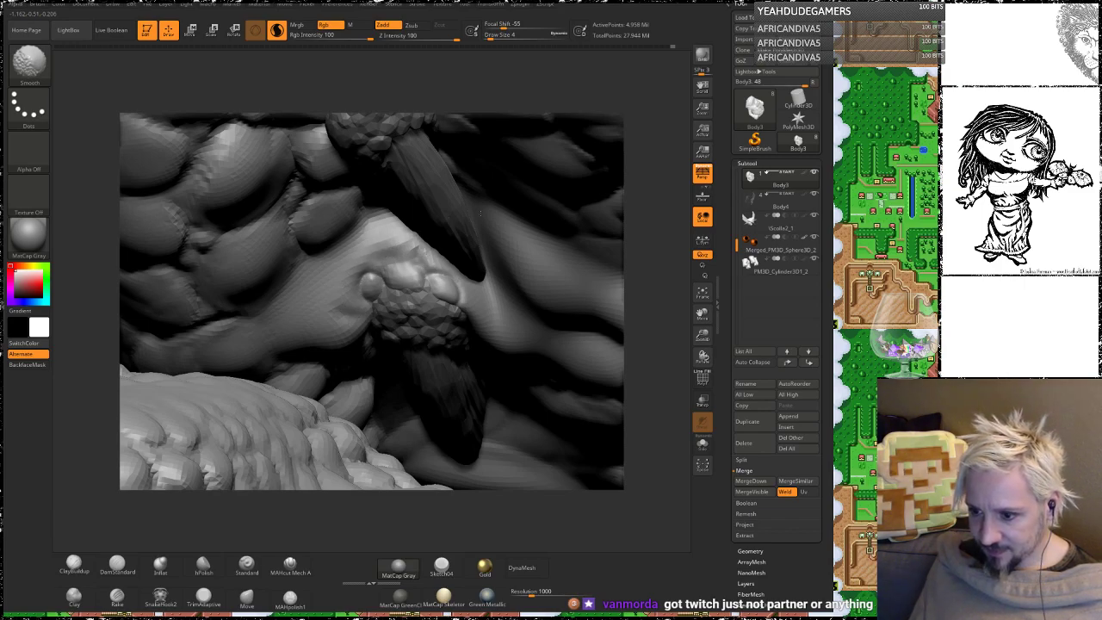
mouse_move(663, 249)
left_mouse_down()
mouse_move(593, 453)
mouse_move(504, 283)
mouse_move(548, 310)
mouse_move(465, 311)
left_mouse_up()
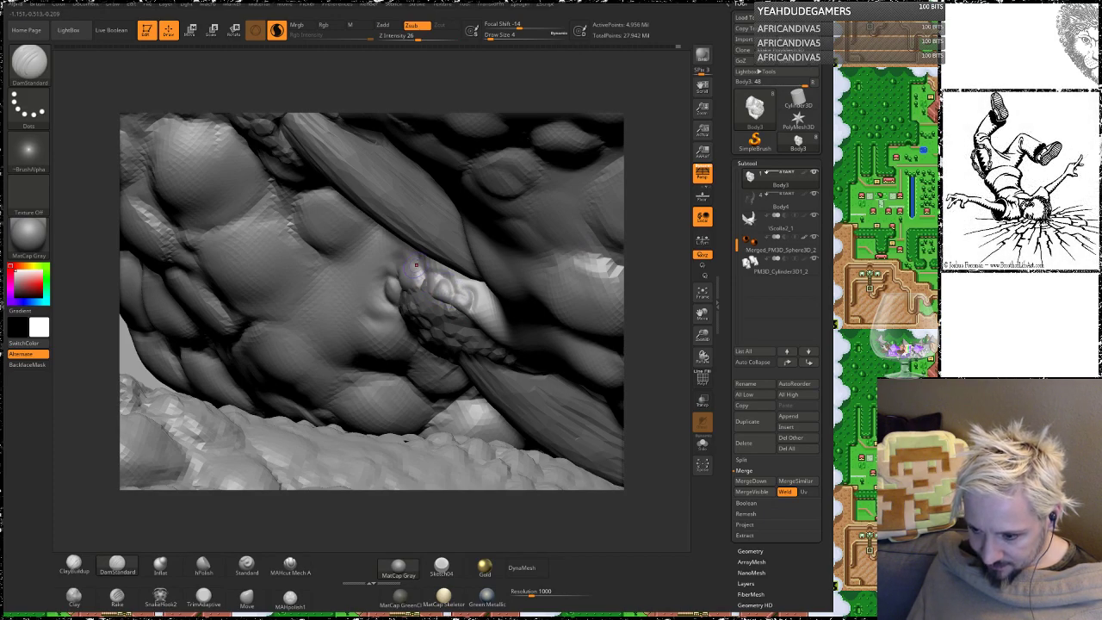
left_click_drag(646, 173, 633, 228)
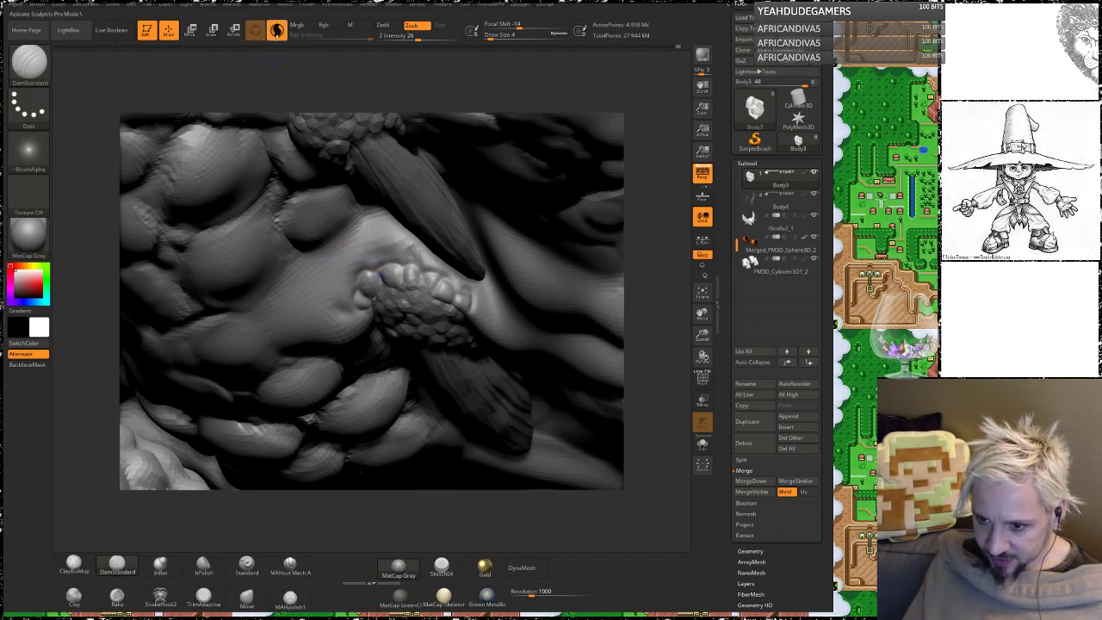
Step: Turn off Sculptris Pro, set the draw size to 7 and carve creases into the smooth fold beside the spine's collar
left_click(276, 31)
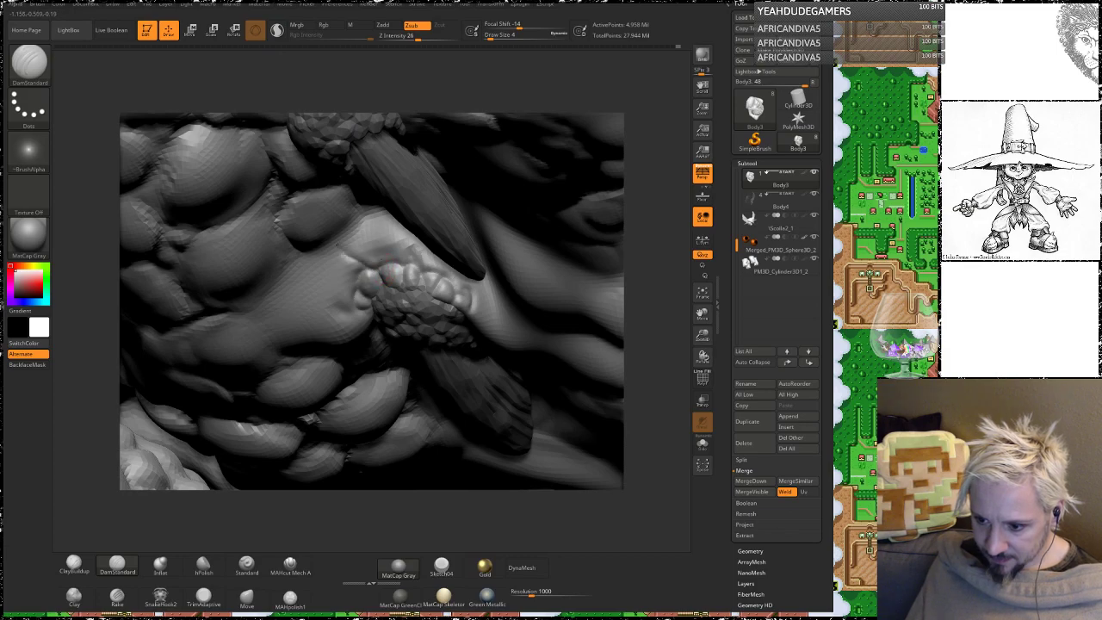
key("space")
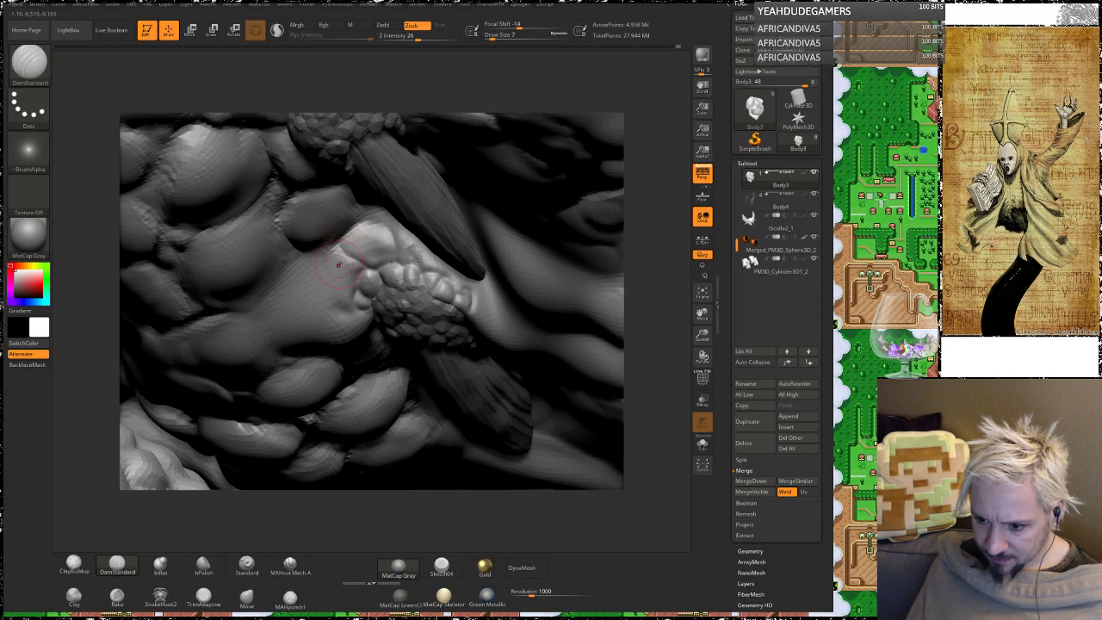
mouse_move(320, 255)
left_mouse_down()
mouse_move(302, 297)
mouse_move(346, 296)
mouse_move(349, 279)
left_mouse_up()
mouse_move(344, 294)
left_mouse_down()
mouse_move(299, 301)
mouse_move(362, 318)
left_mouse_up()
mouse_move(260, 312)
left_mouse_down()
mouse_move(268, 334)
mouse_move(304, 340)
left_mouse_up()
Step: Set the draw size to 14 and carve creases between the flat scales beside the neighbouring spine on the lower flank
left_click_drag(669, 305, 657, 202, "alt")
left_click_drag(591, 424, 587, 329)
mouse_move(520, 407)
left_mouse_down()
mouse_move(572, 315)
mouse_move(600, 397)
mouse_move(591, 354)
left_mouse_up()
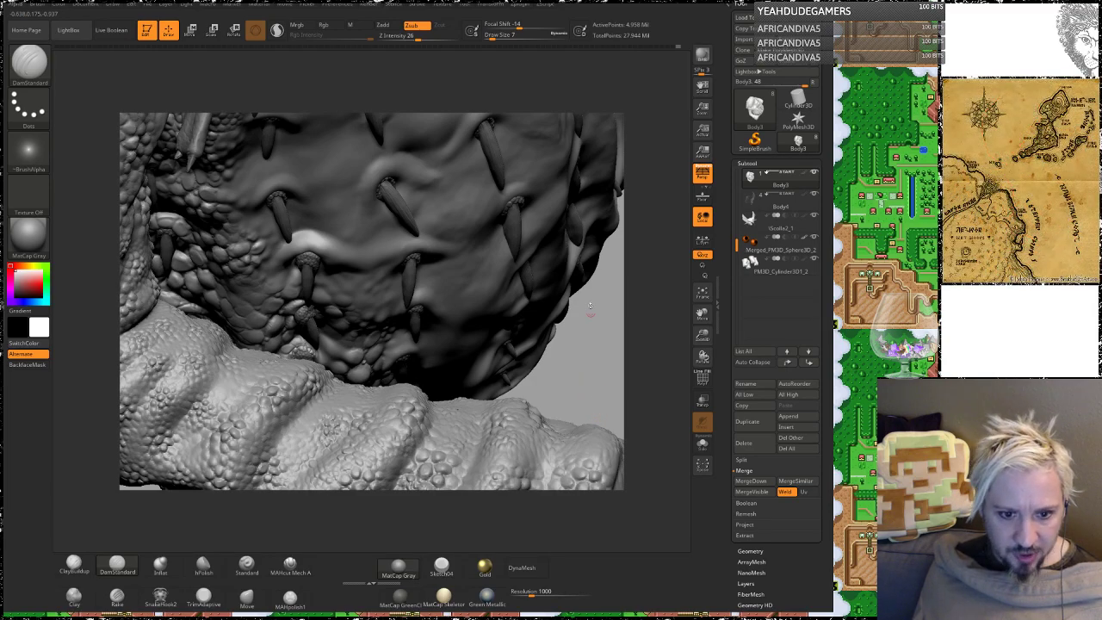
left_click_drag(585, 360, 560, 465, "alt")
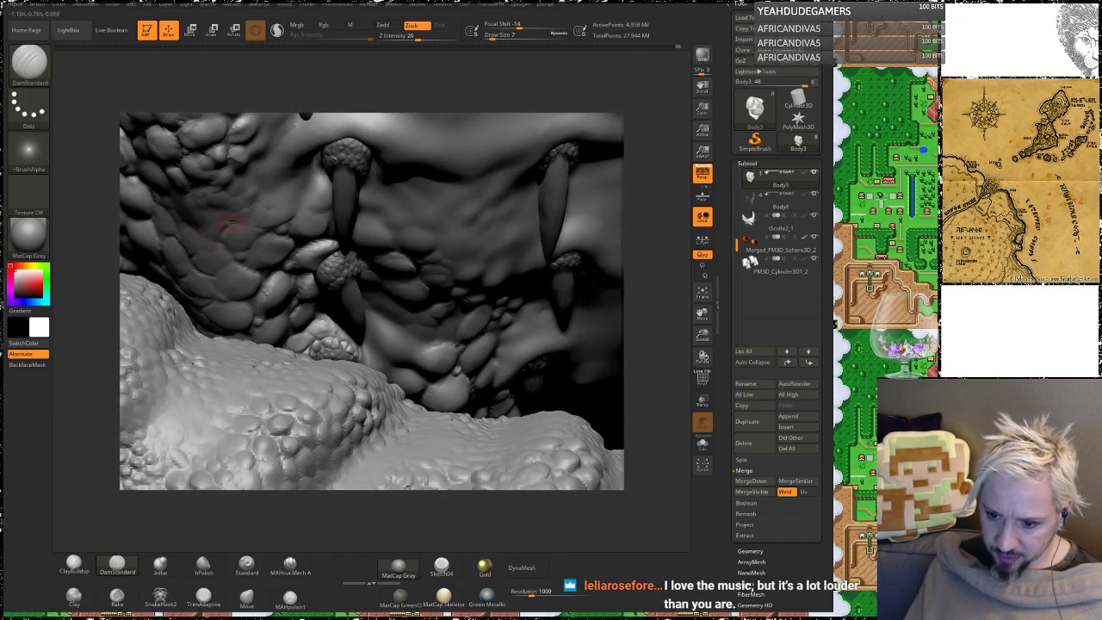
right_click(252, 209)
left_click_drag(252, 209, 255, 209)
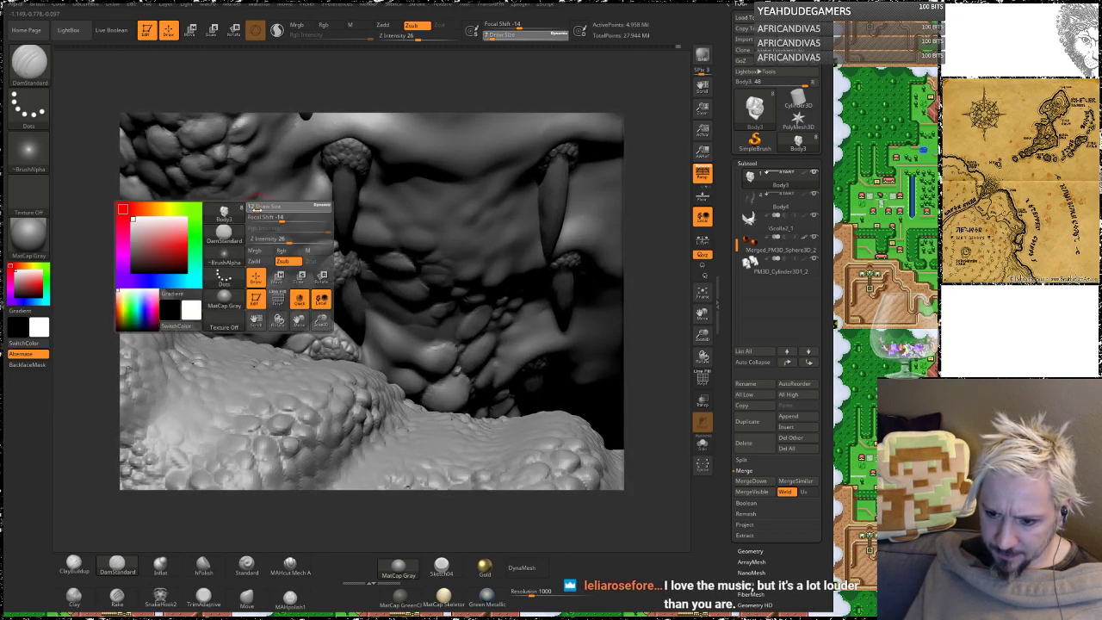
left_click_drag(347, 76, 297, 129)
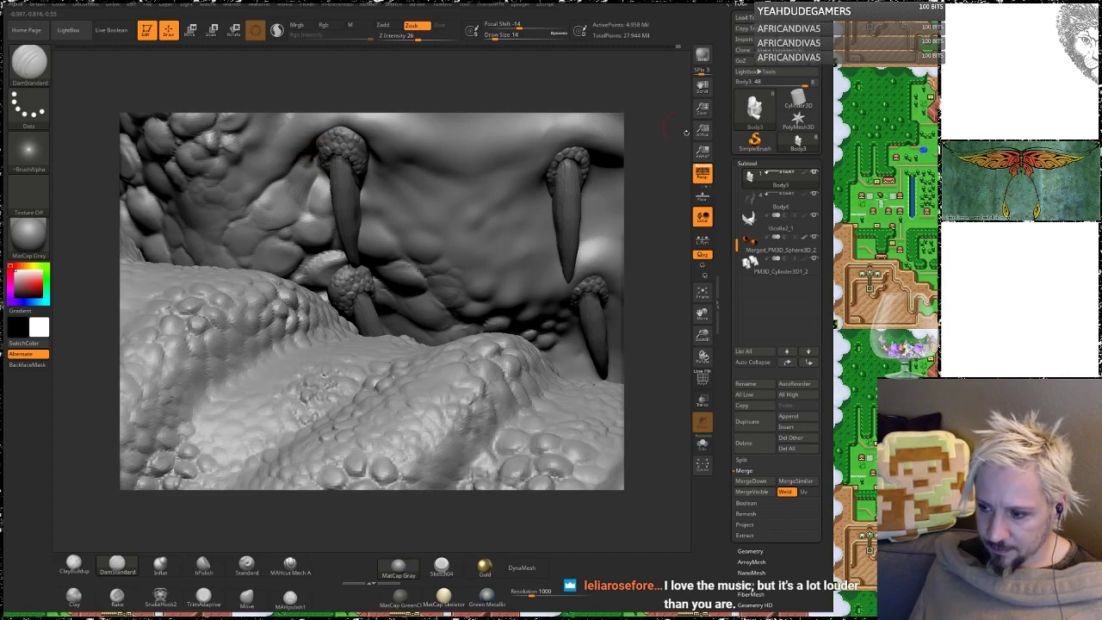
Step: Carve segmenting creases into the thick smooth fold arching over that spine's collar
mouse_move(661, 150)
left_mouse_down()
mouse_move(659, 199)
mouse_move(654, 179)
left_mouse_up()
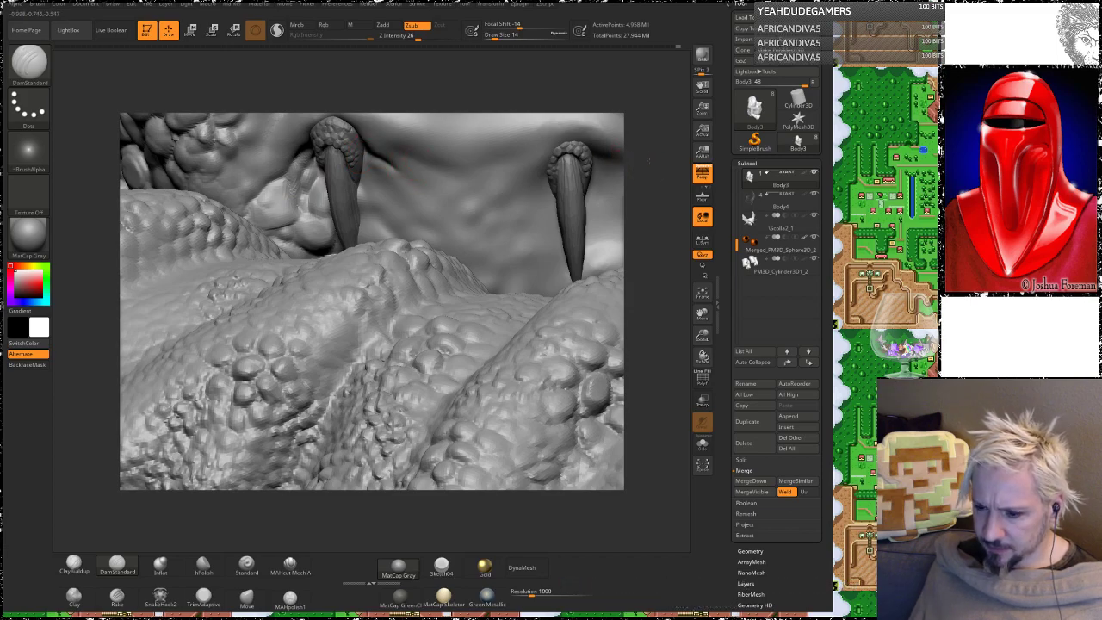
left_click_drag(648, 160, 370, 168)
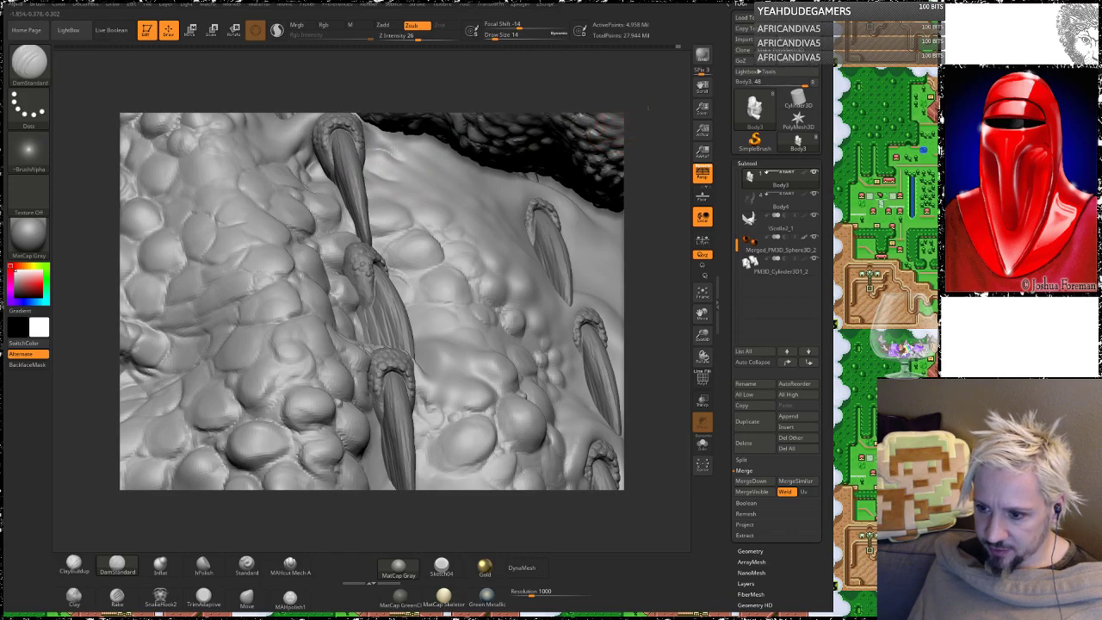
mouse_move(647, 107)
left_mouse_down()
mouse_move(568, 112)
mouse_move(331, 300)
left_mouse_up()
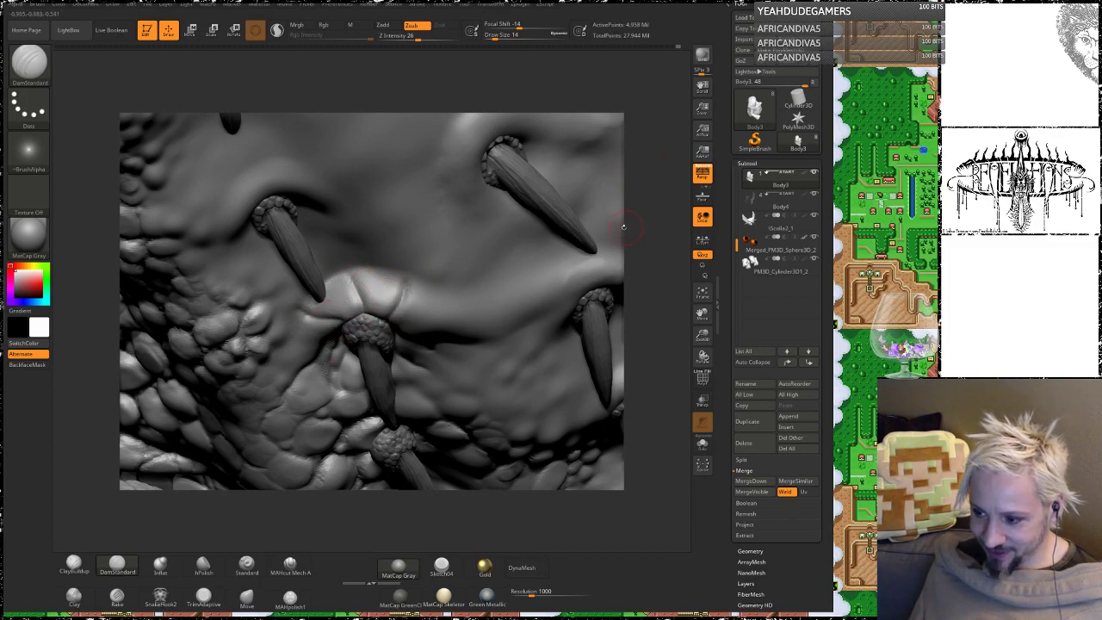
Step: Carve creases with DamStandard to divide the skin ridge above the spike into rounded scales at the edge of the smooth belly skin
left_click_drag(623, 227, 639, 259)
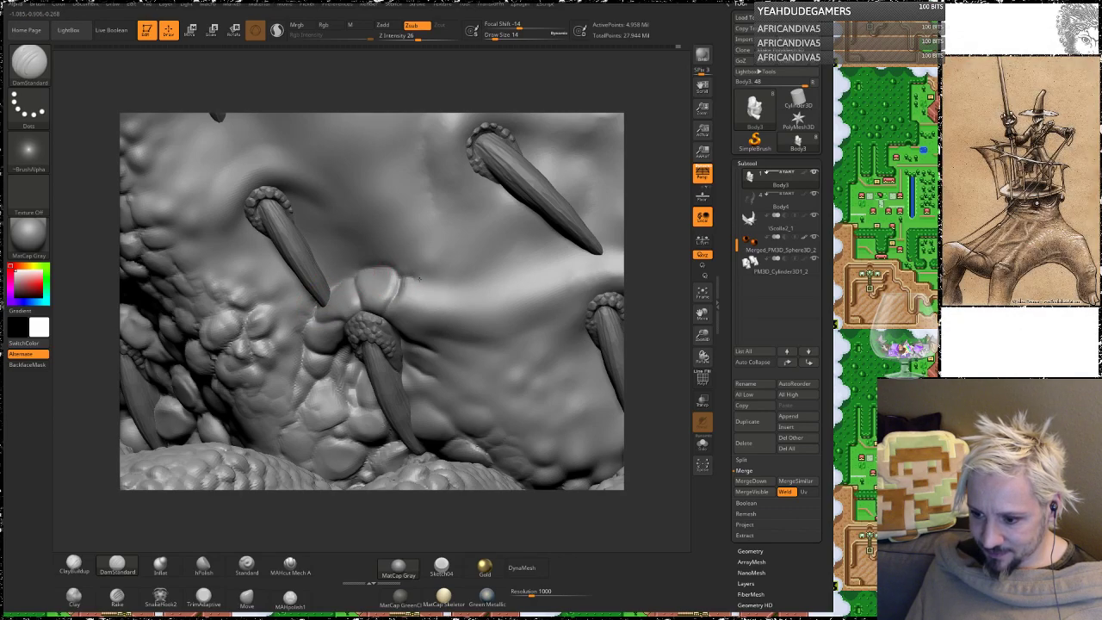
left_click_drag(419, 278, 422, 333)
left_click_drag(633, 254, 408, 326)
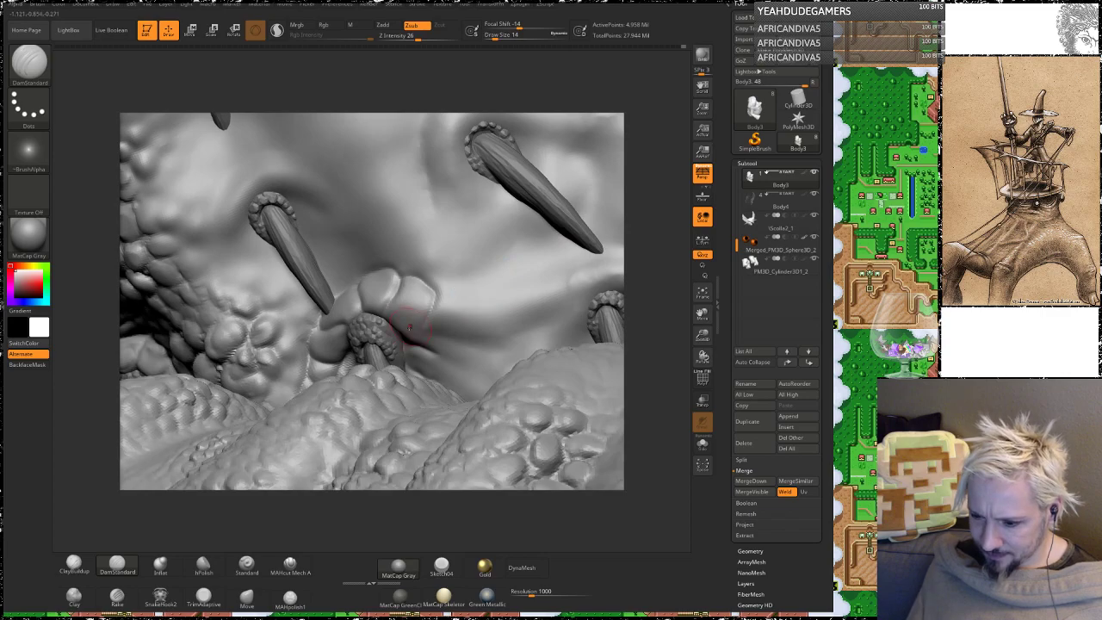
left_click_drag(651, 212, 450, 297)
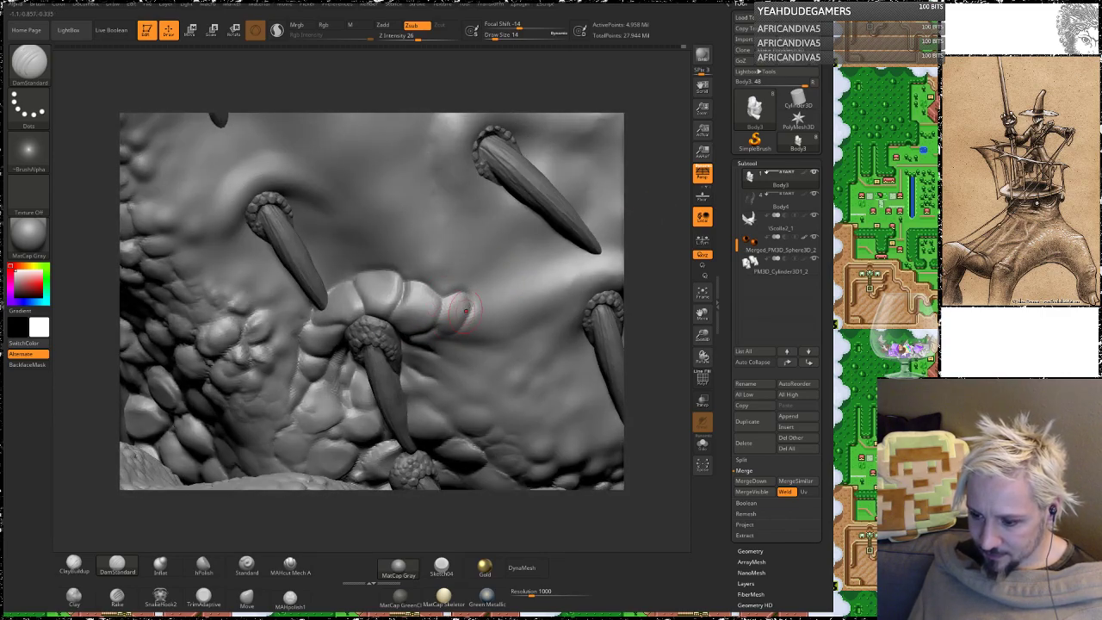
left_click_drag(660, 290, 602, 256)
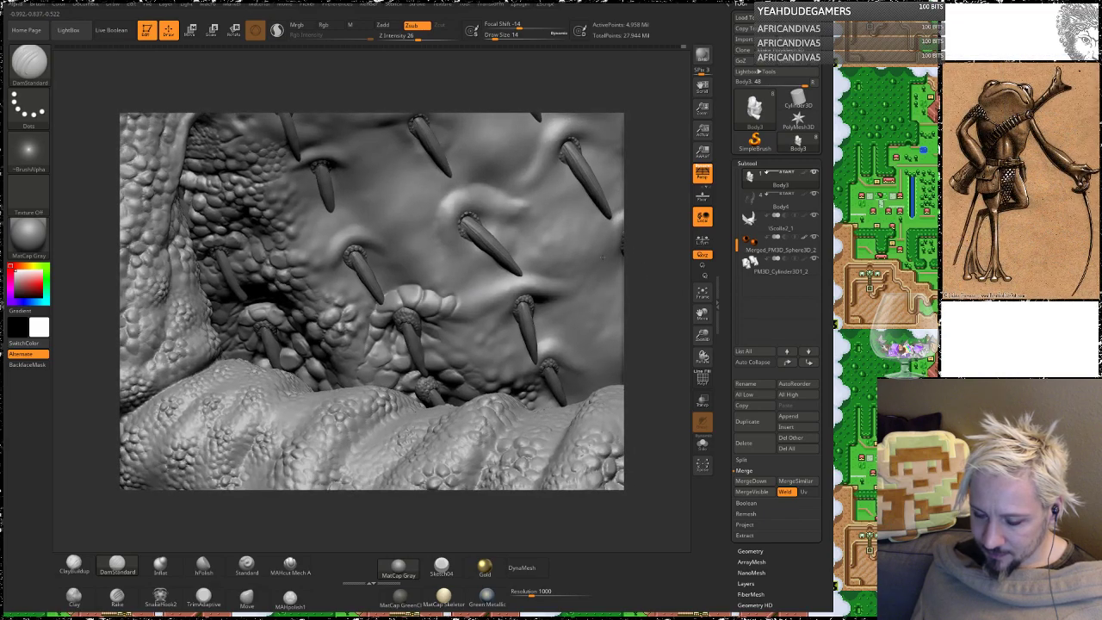
Step: Stamp scale clusters with the Standard brush's DragRect scale alpha around the spikes where the scaly flank meets the smooth belly
left_click(246, 564)
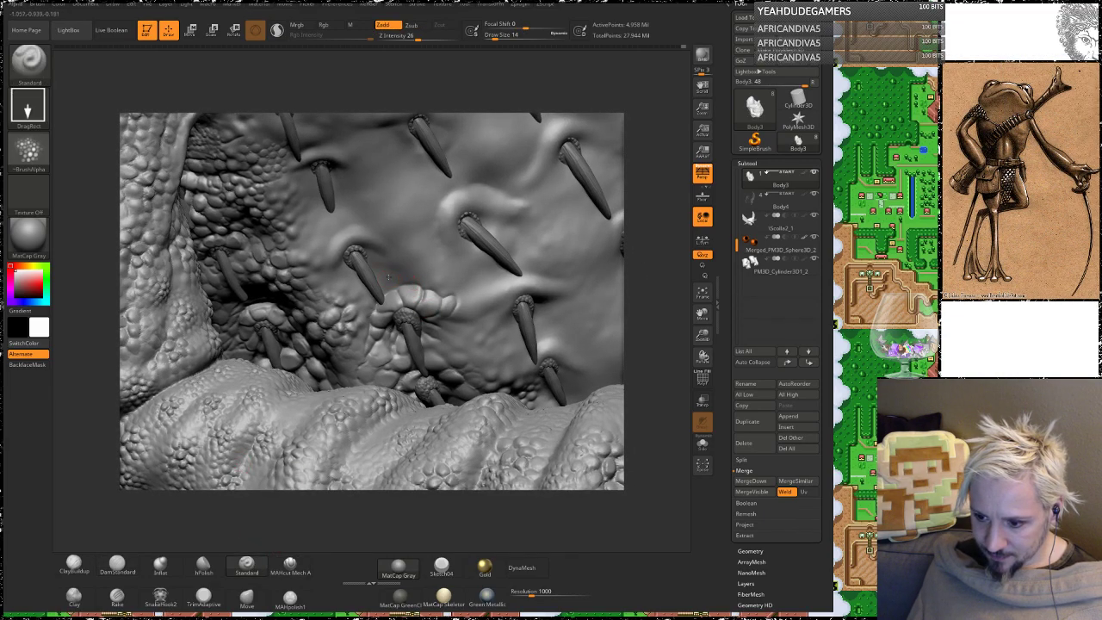
left_click_drag(388, 277, 456, 276)
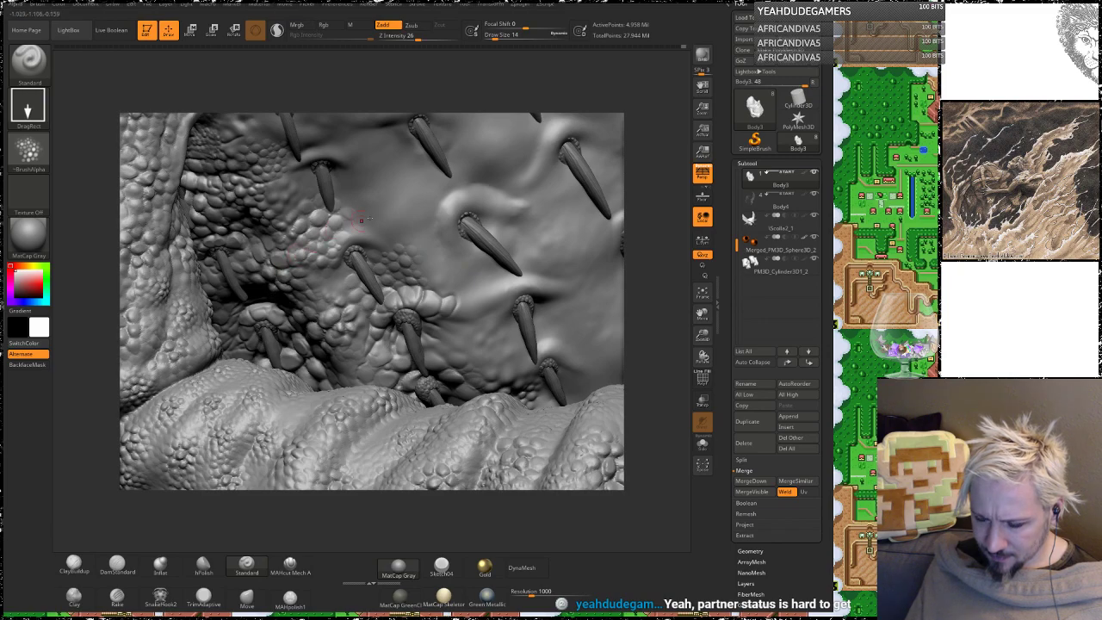
left_click_drag(379, 214, 386, 191)
left_click_drag(666, 177, 630, 222)
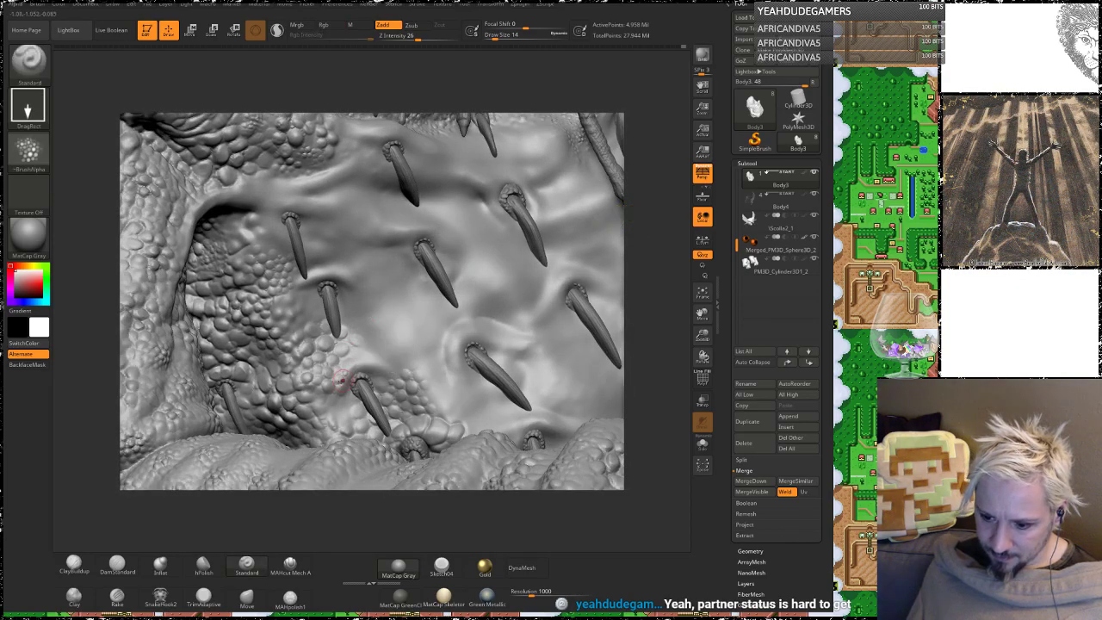
left_click_drag(261, 230, 280, 266)
Step: Stamp more scales with the Standard brush around the ridged spike on the lower flank, beneath the forearm
left_click_drag(652, 249, 633, 210, "alt")
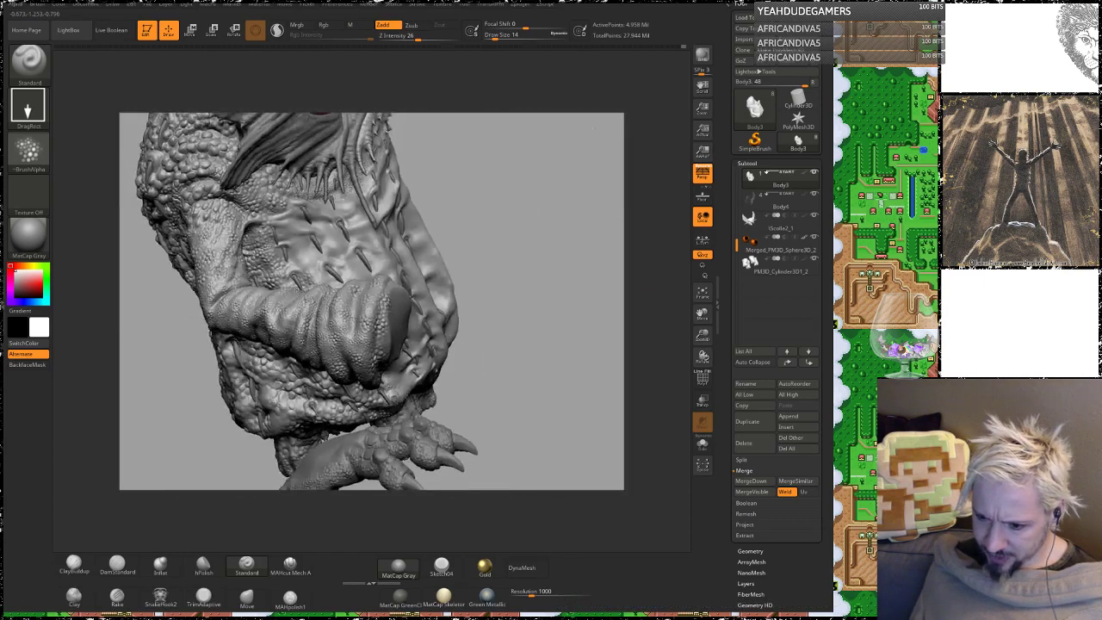
left_click_drag(465, 224, 502, 214)
mouse_move(502, 216)
right_mouse_down()
mouse_move(519, 189)
mouse_move(479, 219)
mouse_move(571, 167)
mouse_move(563, 240)
right_mouse_up()
left_click_drag(564, 240, 578, 332, "alt")
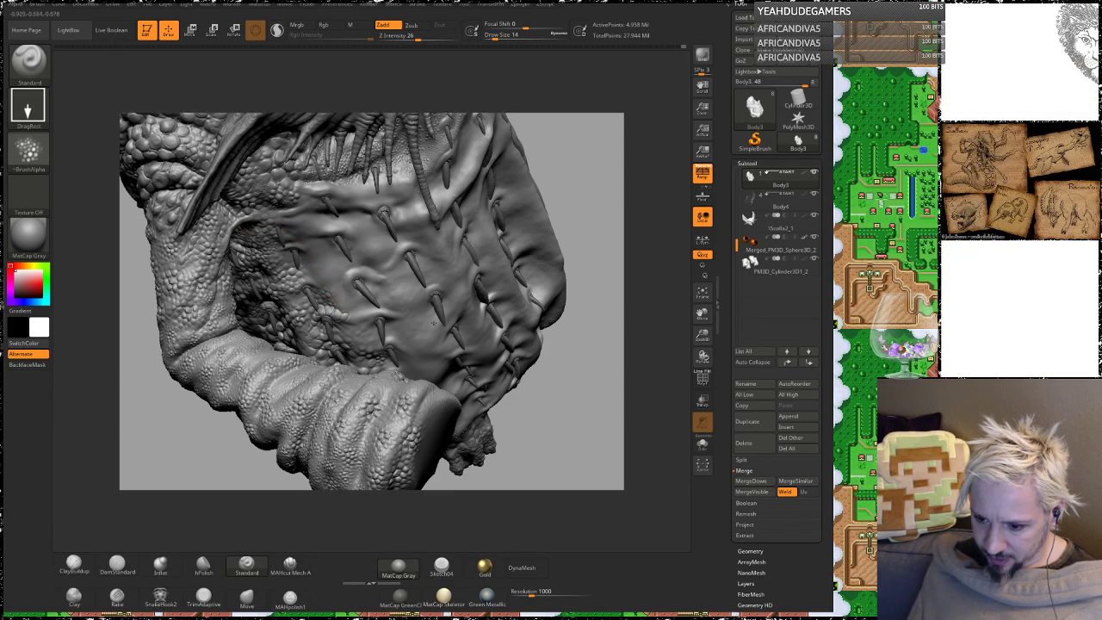
left_click_drag(563, 396, 569, 325, "alt")
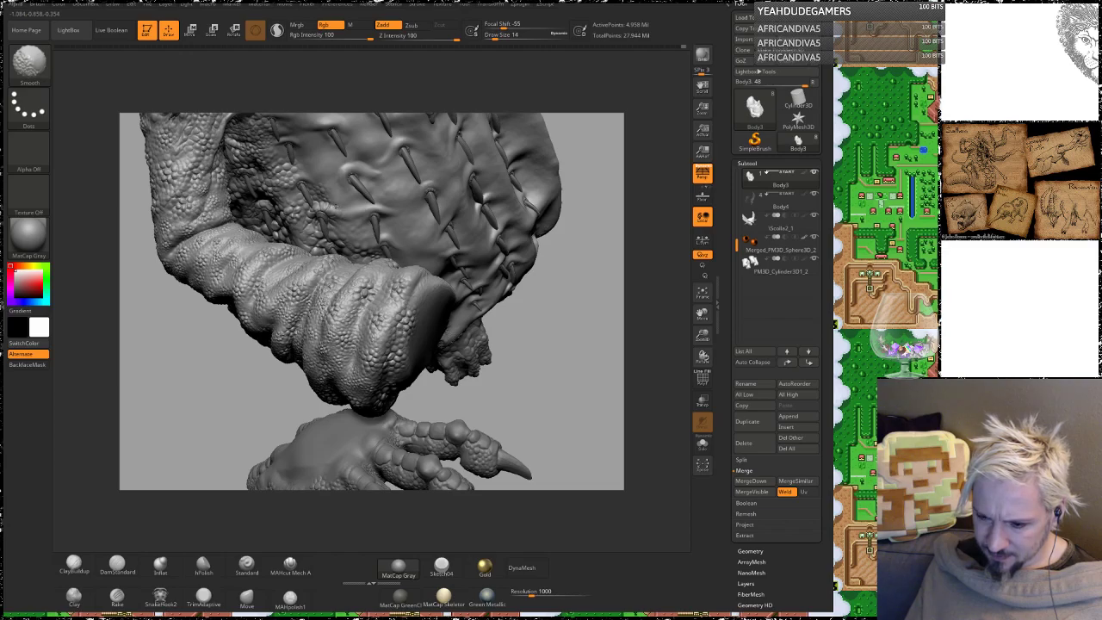
mouse_move(557, 341)
right_mouse_down()
mouse_move(578, 264)
mouse_move(573, 274)
right_mouse_up()
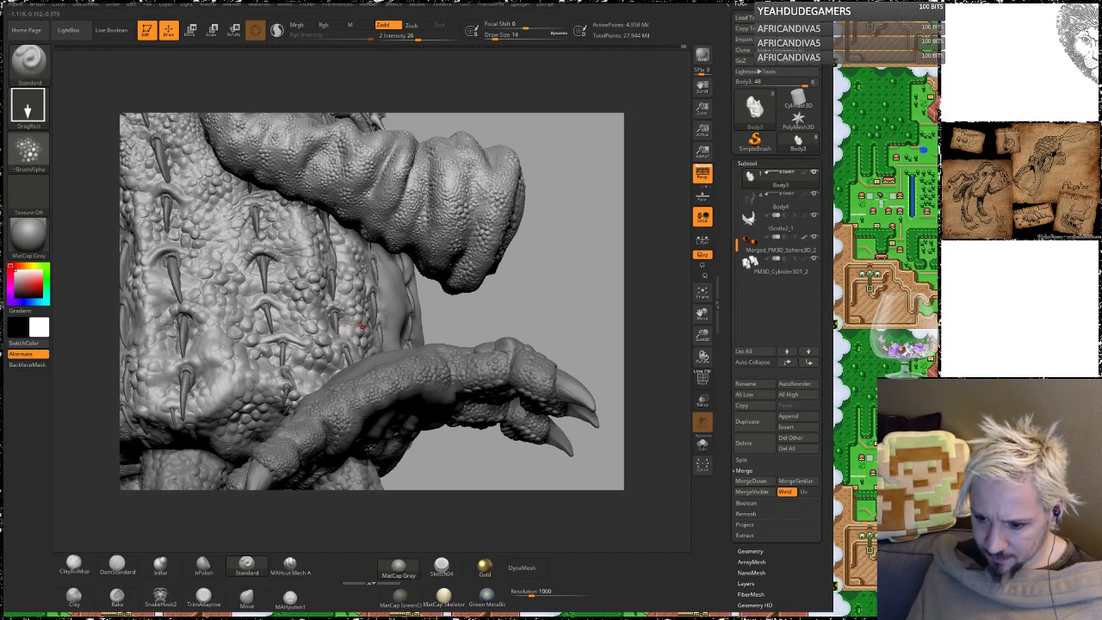
left_click_drag(474, 320, 476, 345)
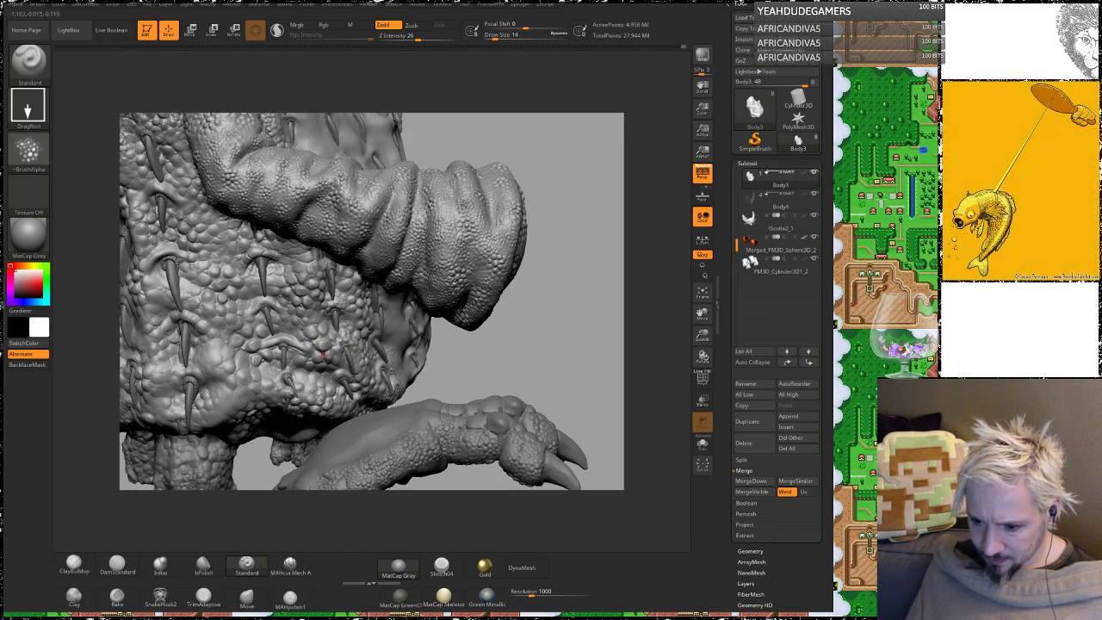
left_click_drag(274, 342, 292, 334)
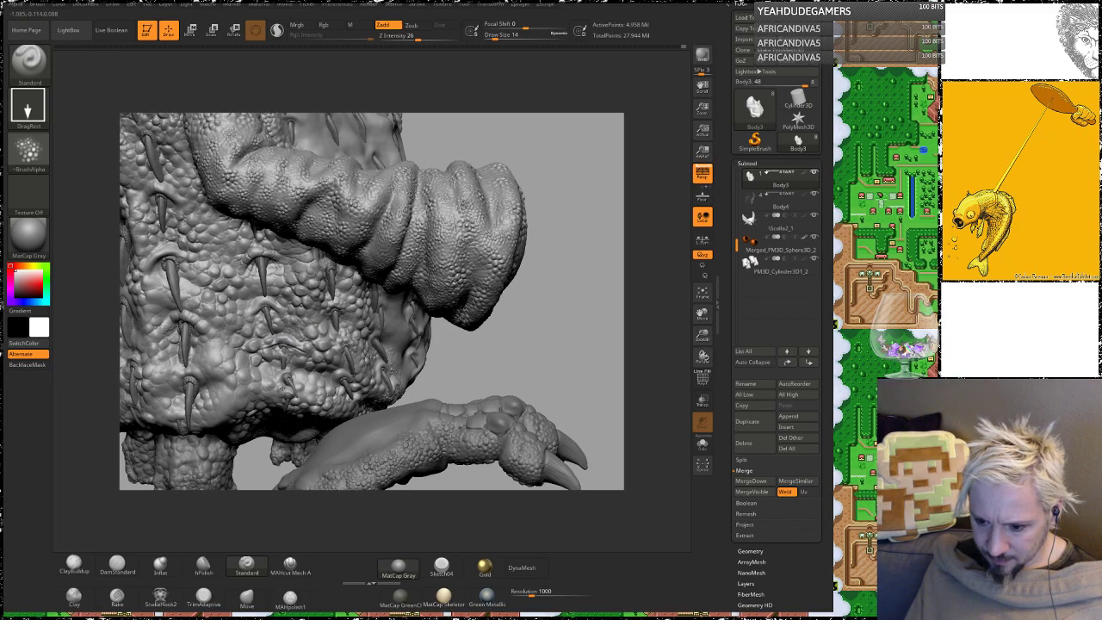
Step: Build up the curved skin ridge above the lower flank spike with ClayBuildup and smooth it
mouse_move(478, 339)
left_mouse_down()
mouse_move(484, 272)
mouse_move(507, 280)
mouse_move(522, 398)
left_mouse_up()
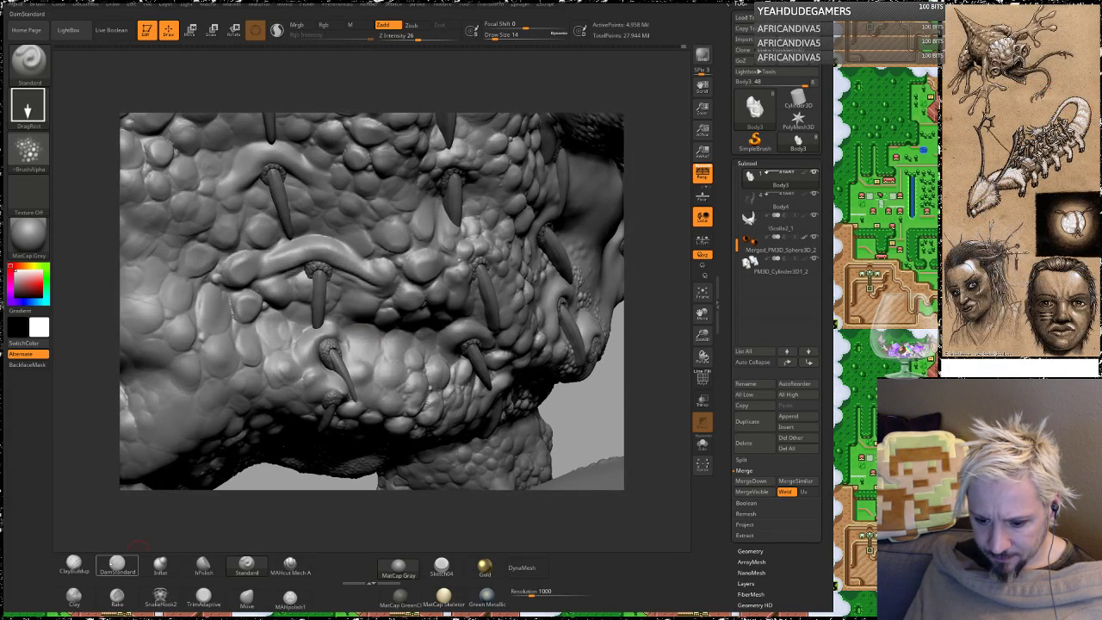
left_click(74, 566)
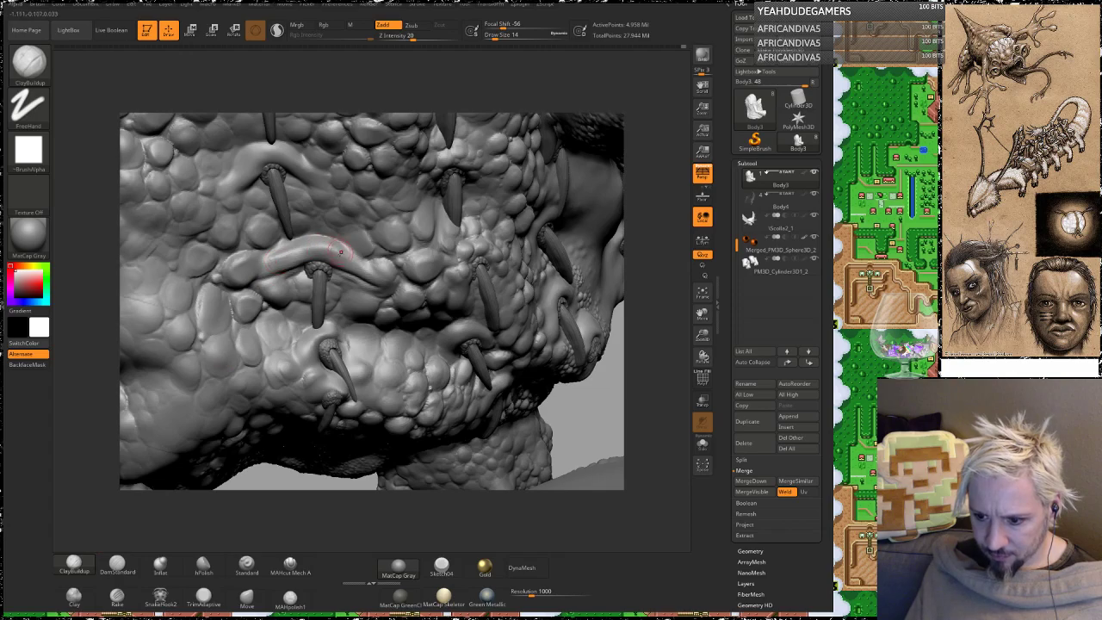
left_click_drag(337, 252, 340, 256, "shift")
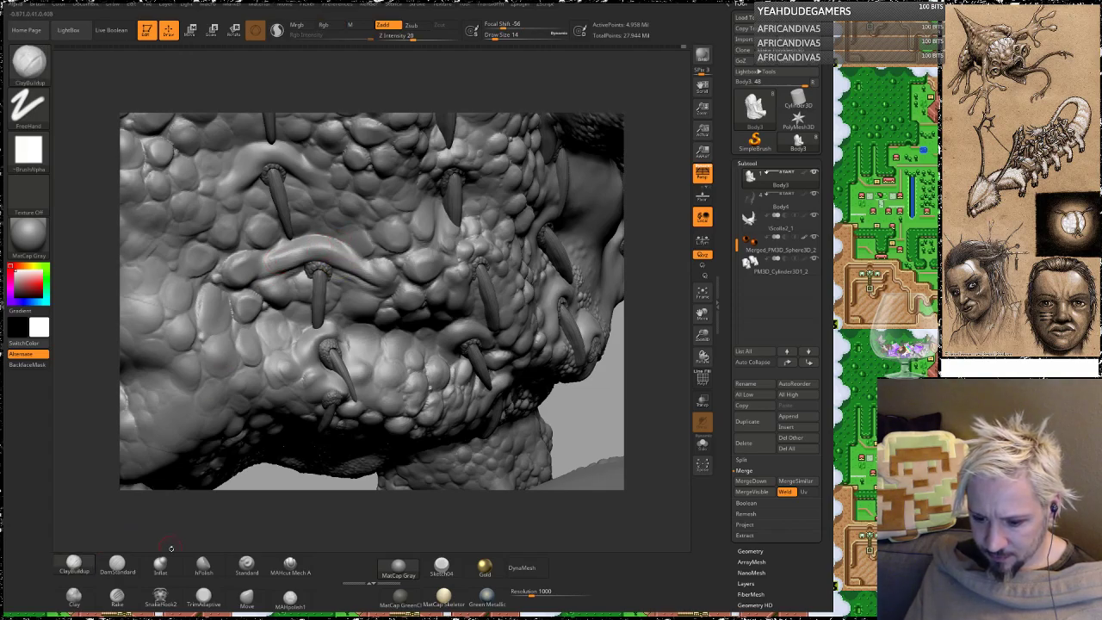
Step: Carve the curved ridge above the lower flank spike into a row of rounded scales with DamStandard
left_click(118, 565)
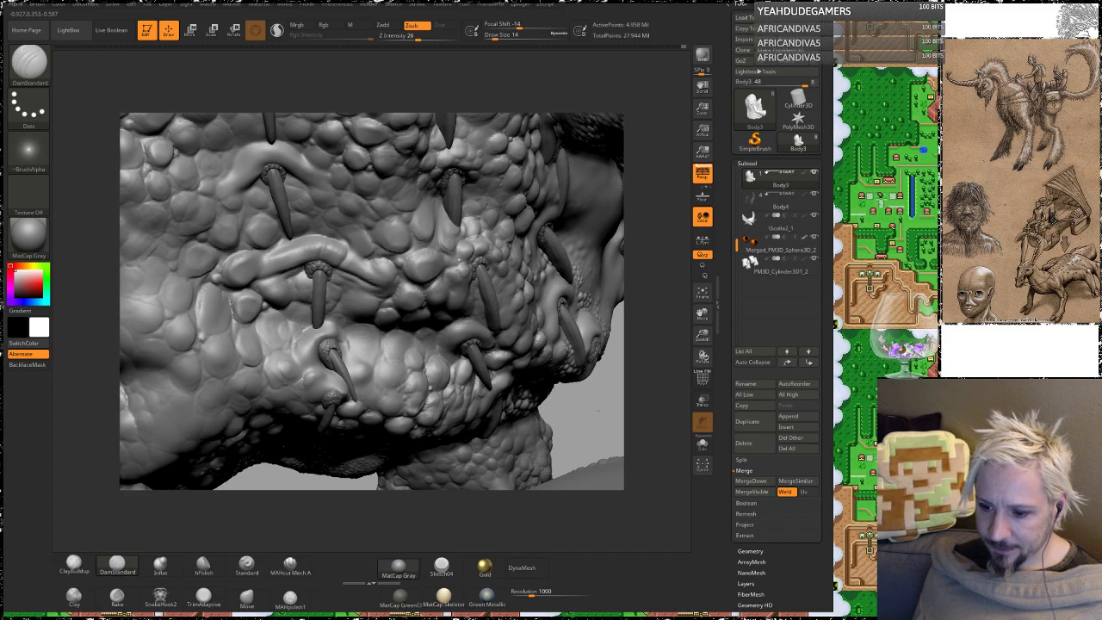
mouse_move(598, 411)
left_mouse_down()
mouse_move(563, 397)
mouse_move(559, 469)
left_mouse_up()
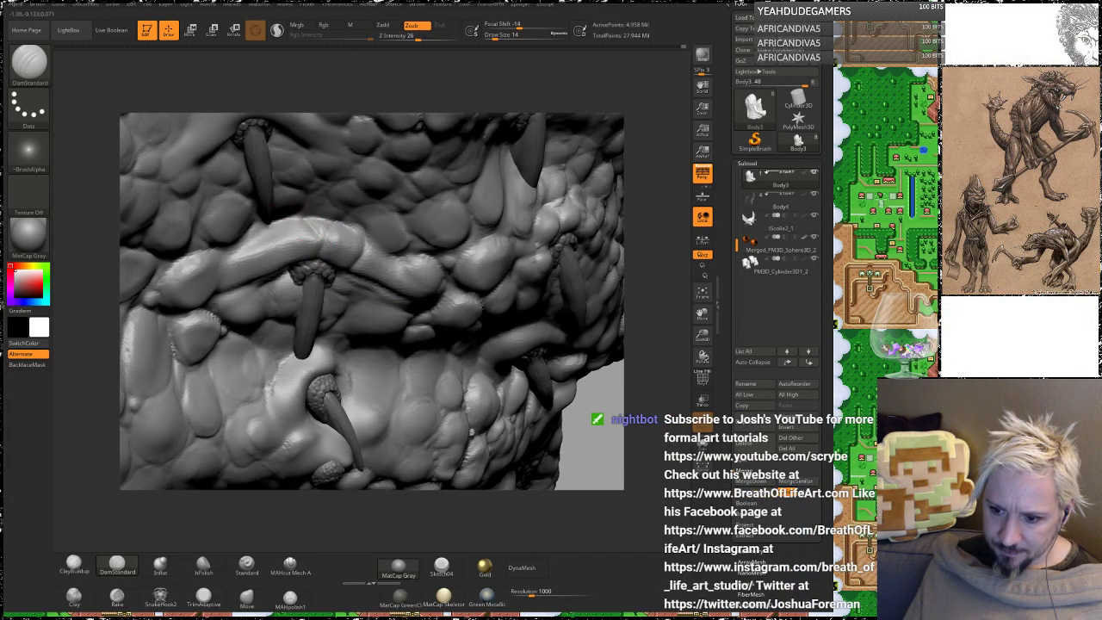
mouse_move(320, 229)
left_mouse_down()
mouse_move(322, 249)
mouse_move(294, 260)
left_mouse_up()
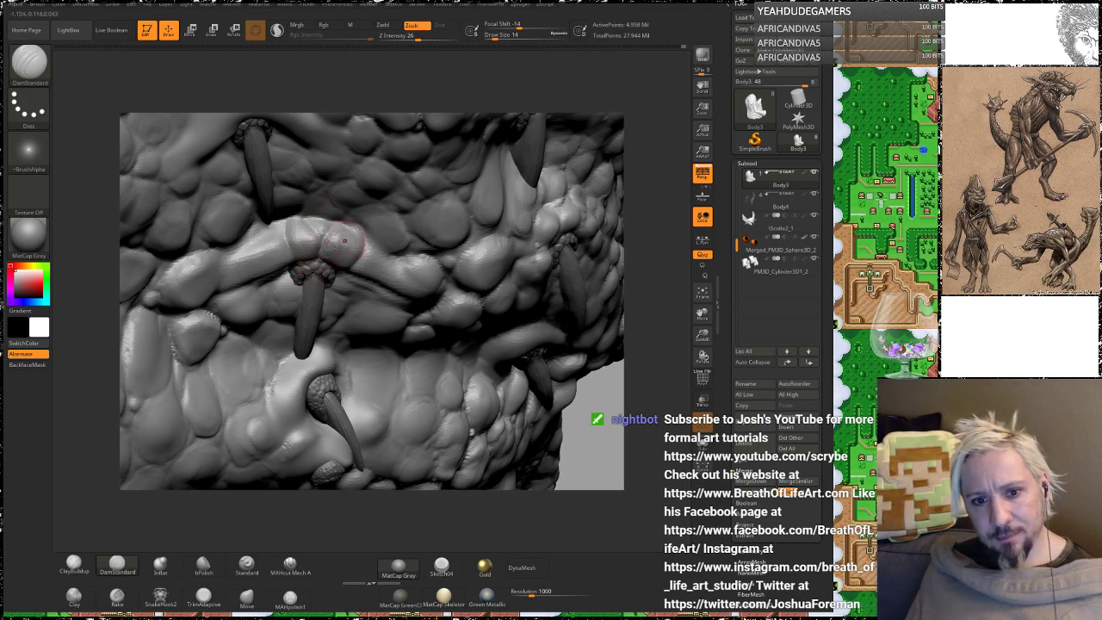
left_click_drag(115, 283, 90, 366)
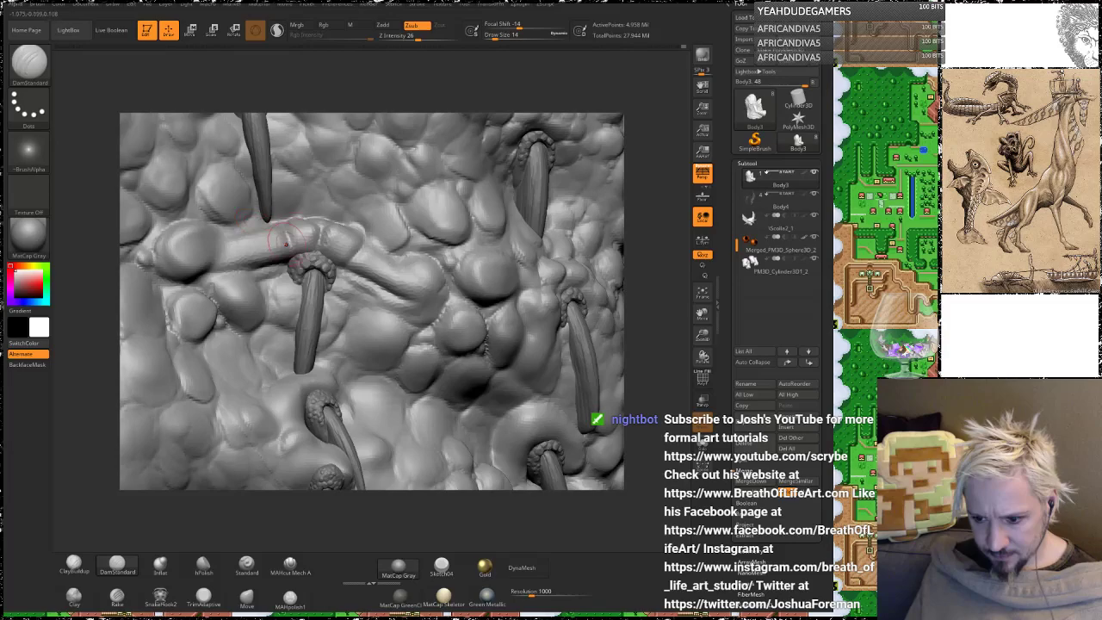
mouse_move(277, 265)
left_mouse_down()
mouse_move(260, 235)
mouse_move(248, 260)
mouse_move(235, 242)
left_mouse_up()
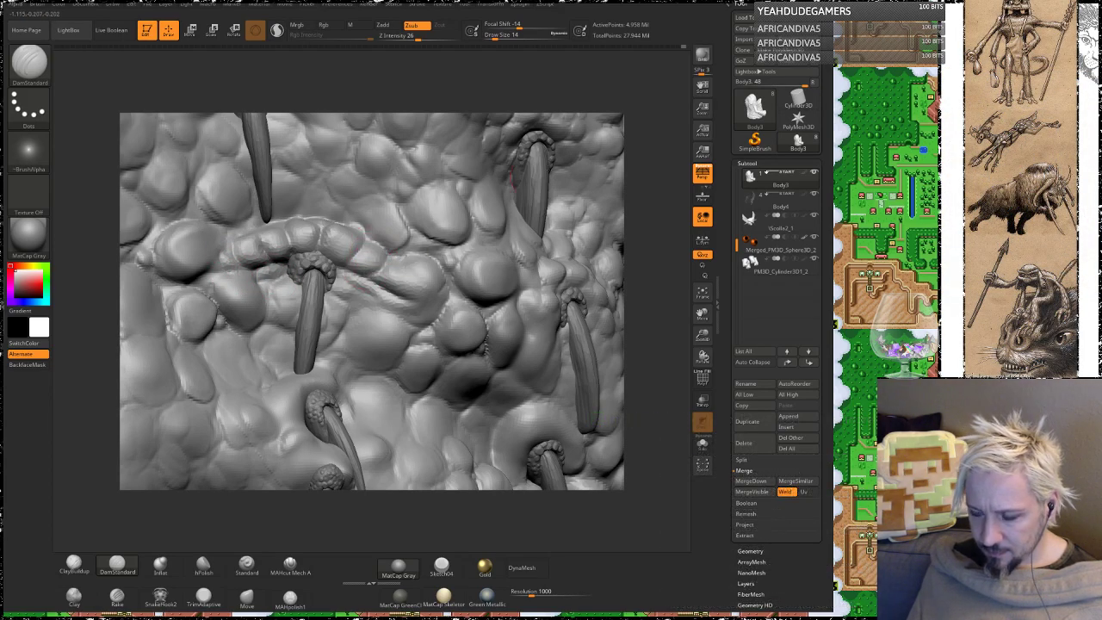
right_click_drag(365, 181, 375, 241)
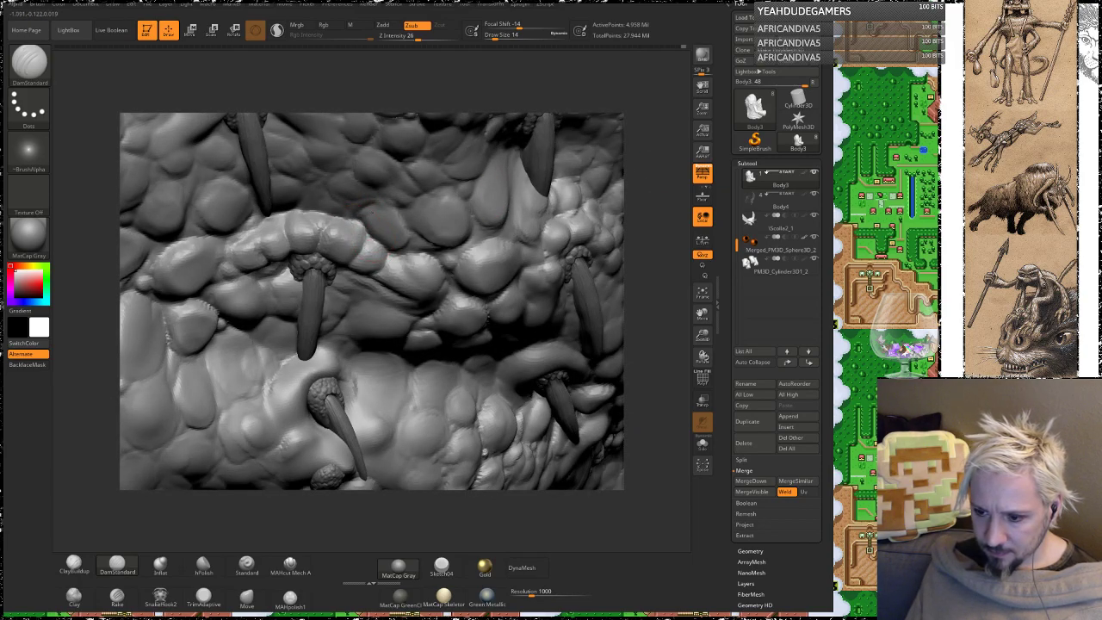
left_click_drag(635, 176, 633, 135)
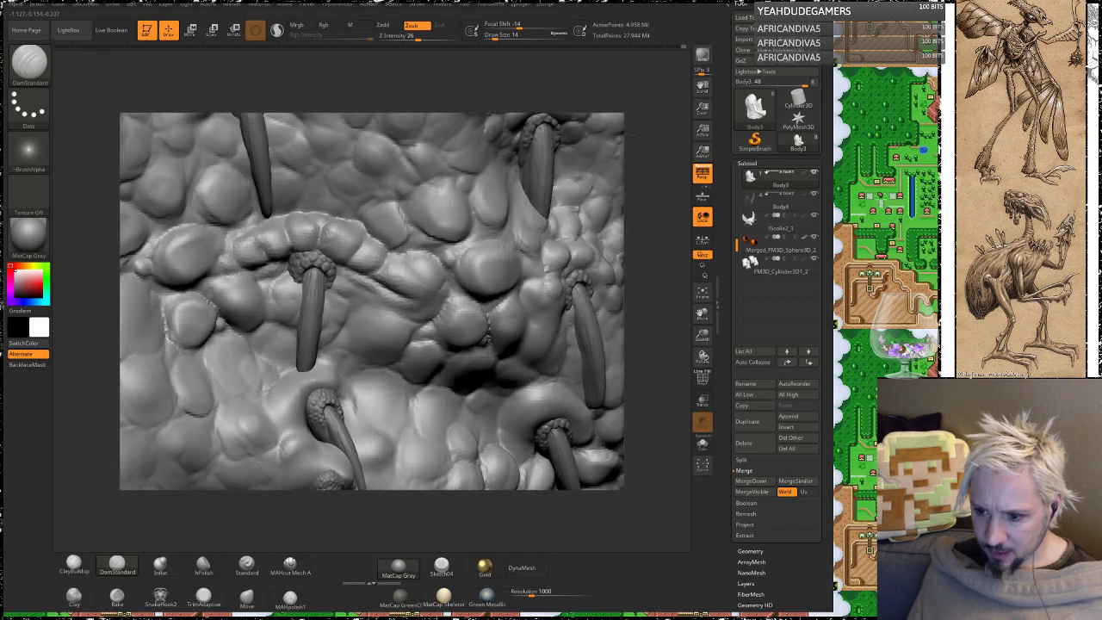
right_click_drag(633, 134, 362, 201)
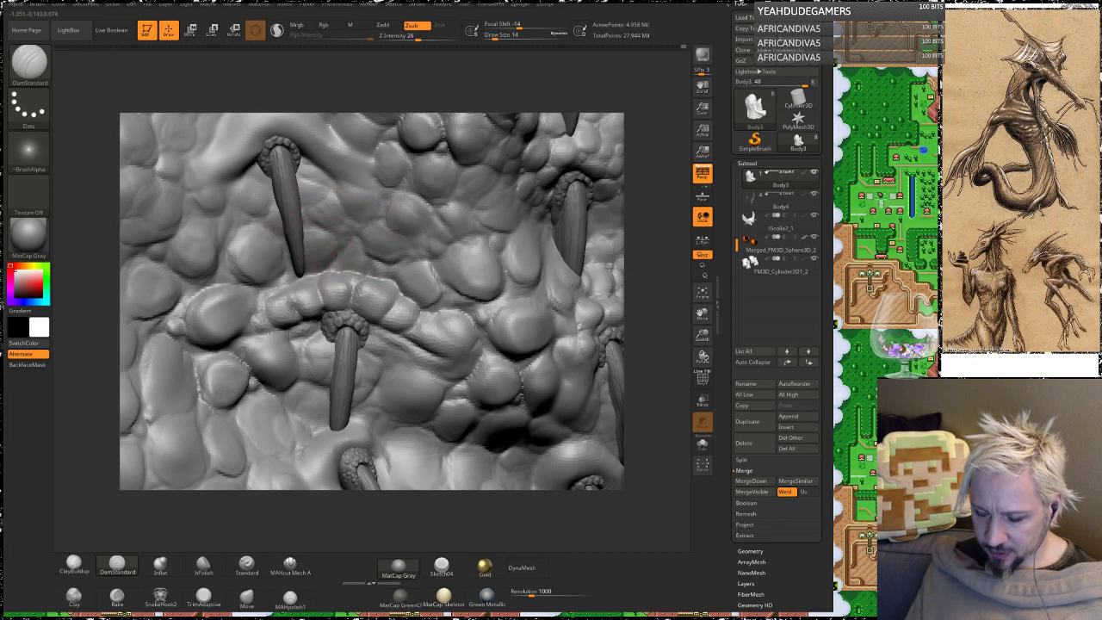
Step: Carve the skin ridge around the next spike up into rounded scales, adding small scales beneath its end
right_click_drag(329, 89, 375, 105)
left_click_drag(375, 105, 469, 157, "alt")
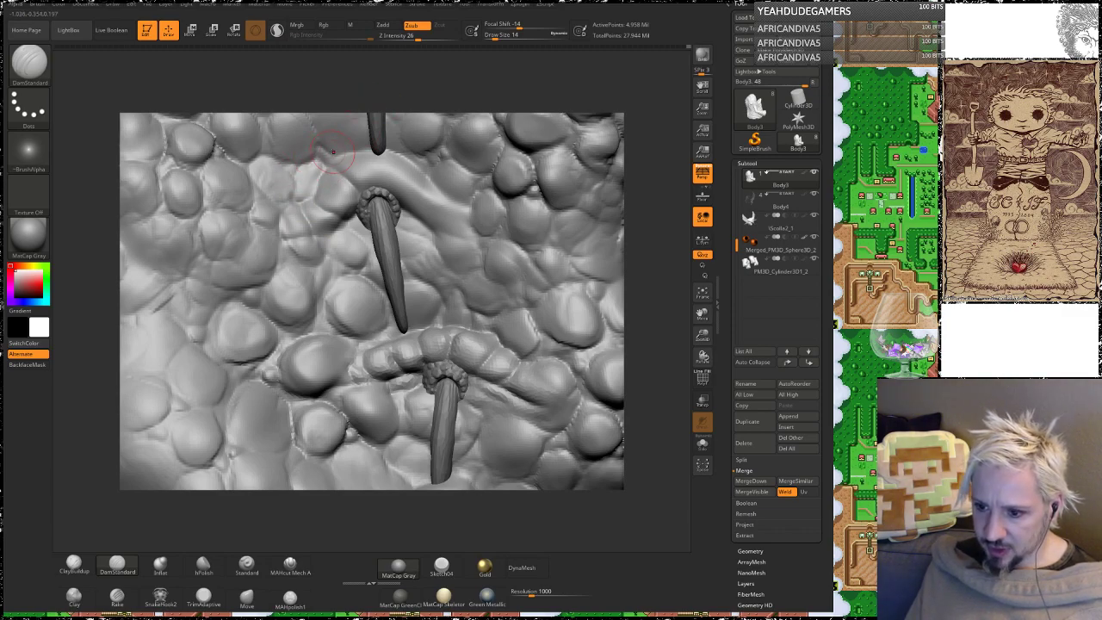
left_click_drag(572, 99, 564, 201, "alt")
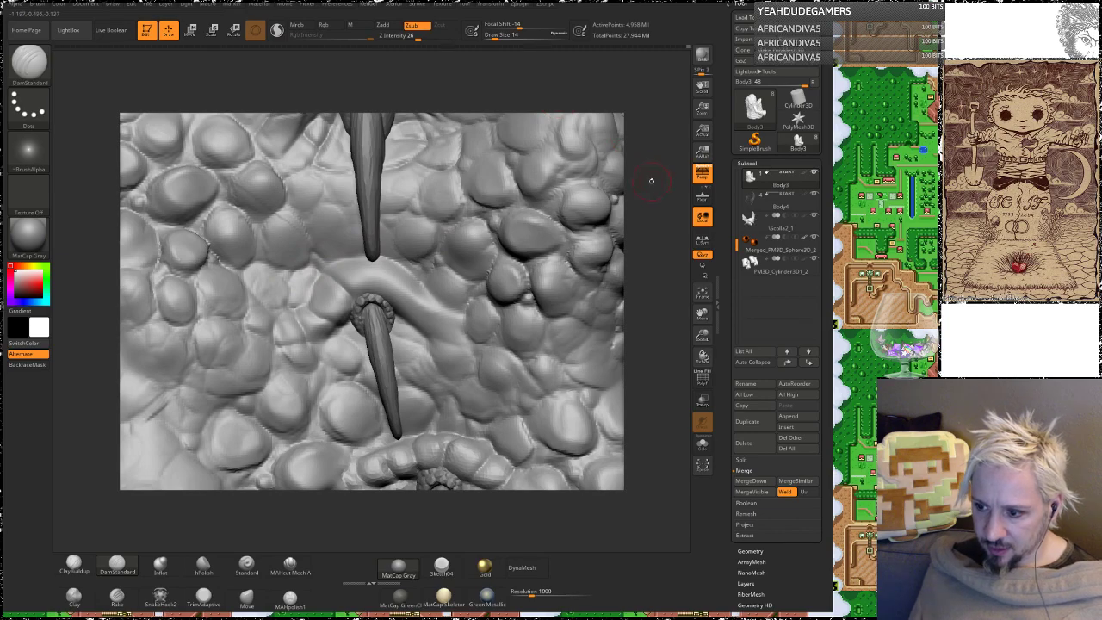
left_click_drag(652, 181, 650, 167)
mouse_move(401, 202)
left_mouse_down("shift")
mouse_move(431, 190)
mouse_move(394, 263)
left_mouse_up("shift")
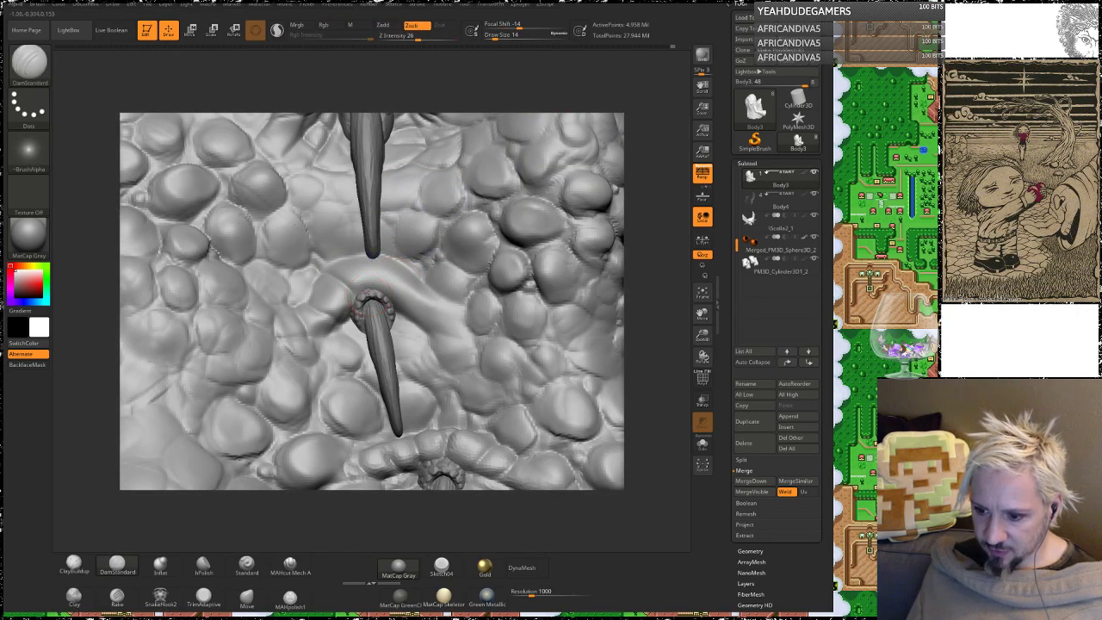
left_click_drag(390, 290, 401, 261)
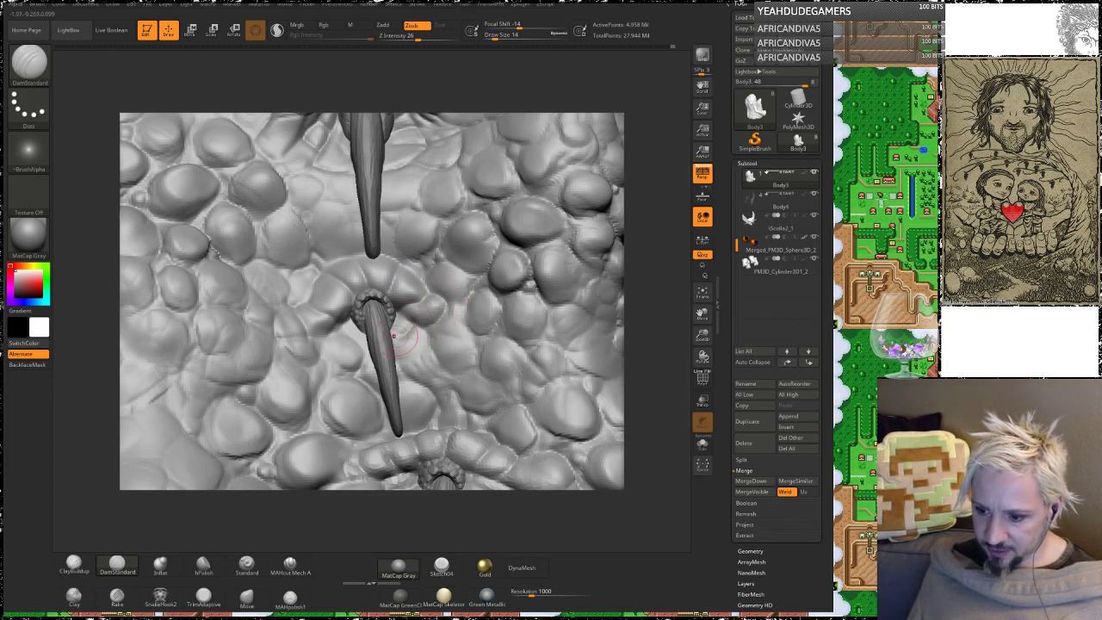
mouse_move(645, 185)
left_mouse_down()
mouse_move(615, 194)
mouse_move(627, 199)
left_mouse_up()
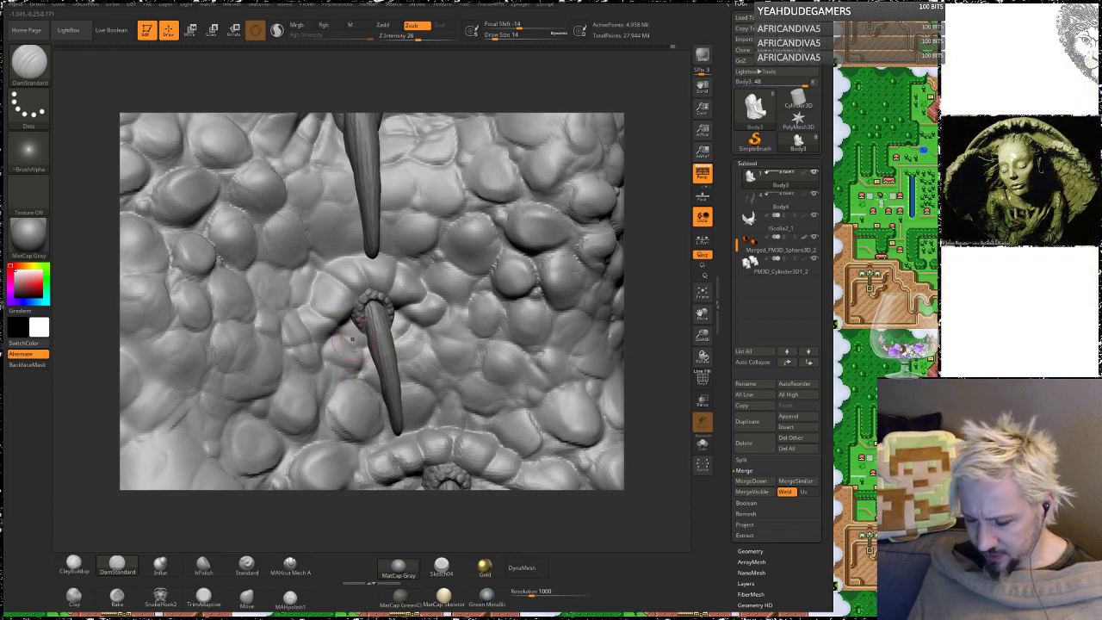
right_click_drag(351, 339, 395, 352)
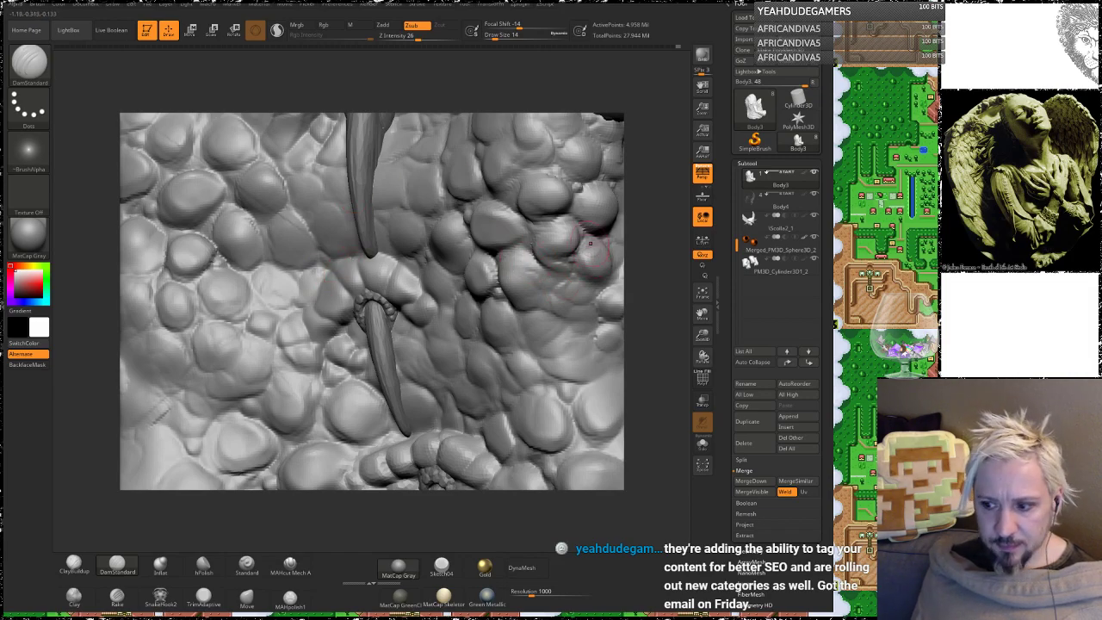
Step: Carve separate scales into the soft skin beside the upper spike, continuing up to the folds under its ridge
left_click_drag(646, 204, 639, 199)
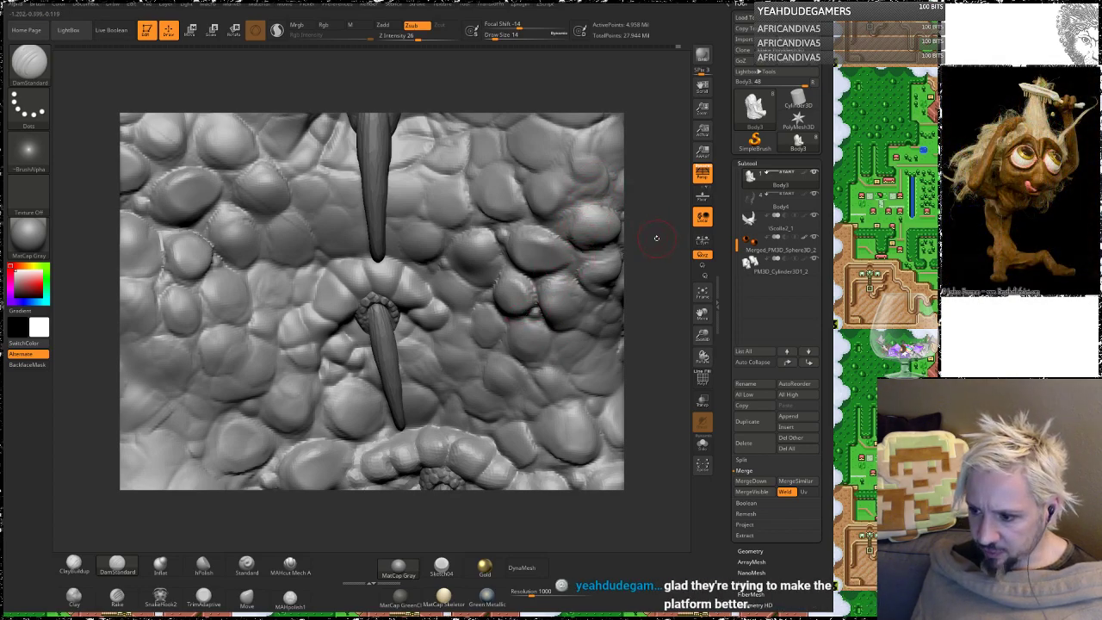
mouse_move(657, 239)
left_mouse_down()
mouse_move(635, 240)
mouse_move(636, 284)
left_mouse_up()
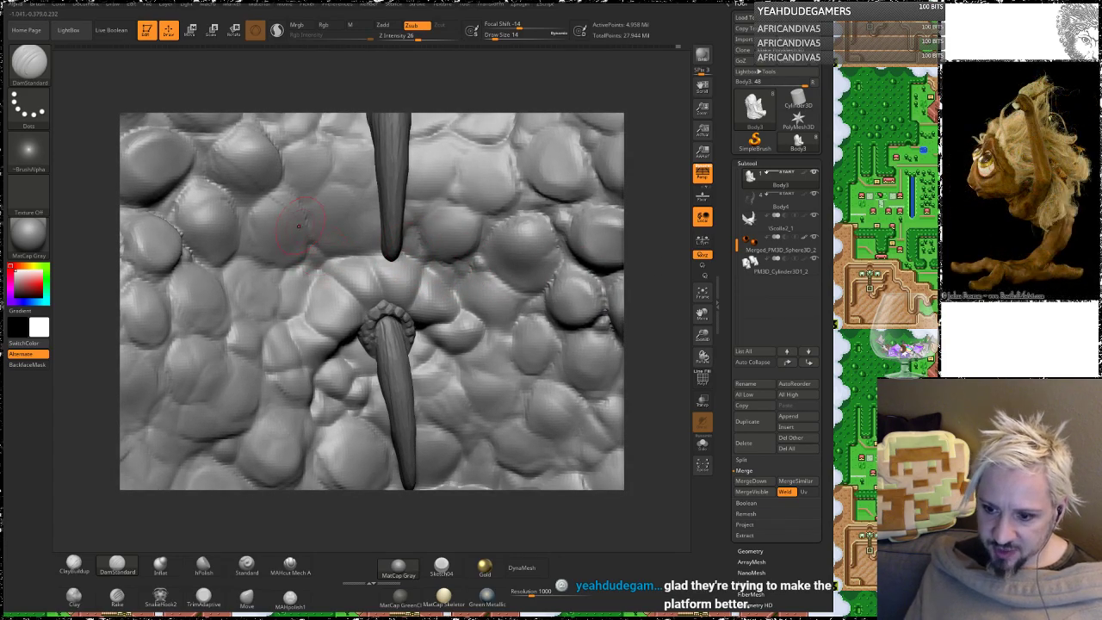
key("shift")
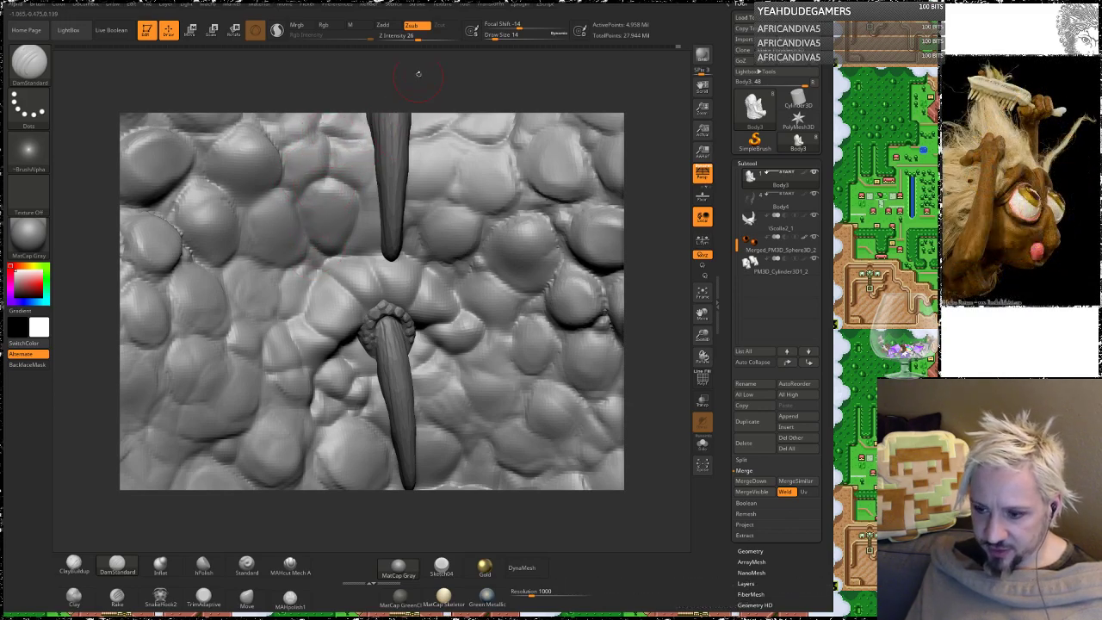
mouse_move(418, 74)
left_mouse_down("alt")
mouse_move(428, 123)
mouse_move(420, 232)
left_mouse_up("alt")
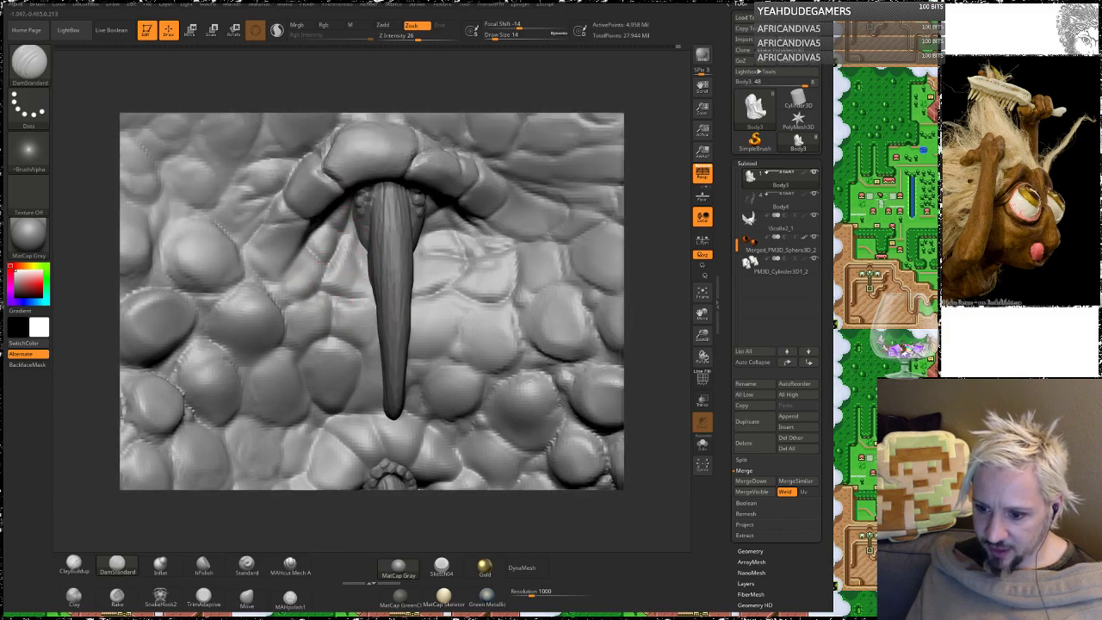
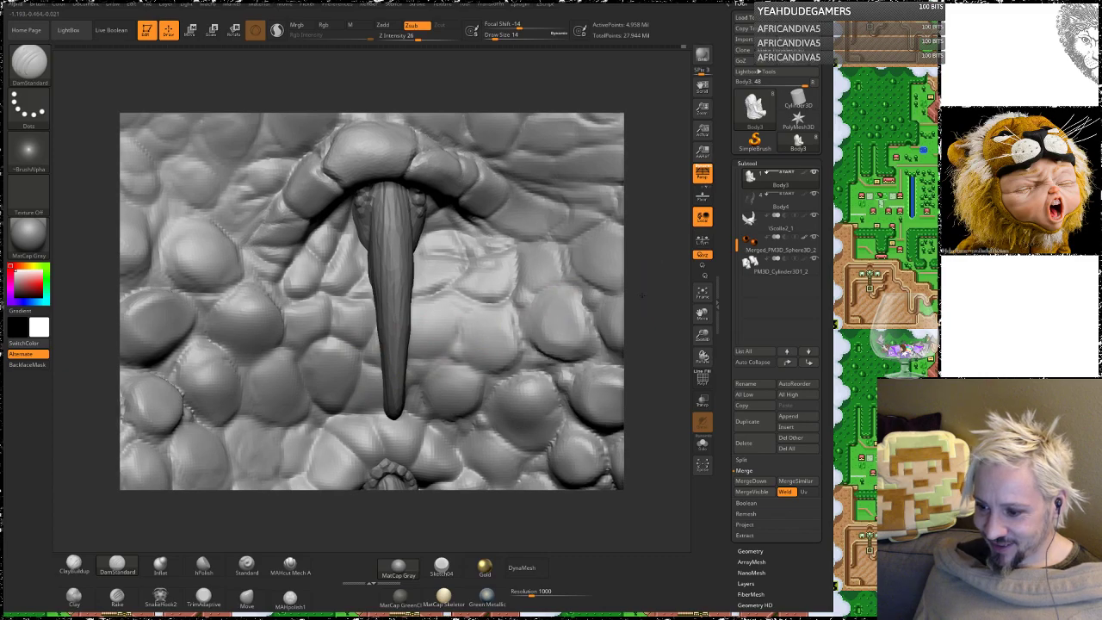
Step: Carve the soft skin beside and beneath the upper spike into separate scales using DamStandard at draw size 9
left_click_drag(661, 287, 421, 342)
key("space")
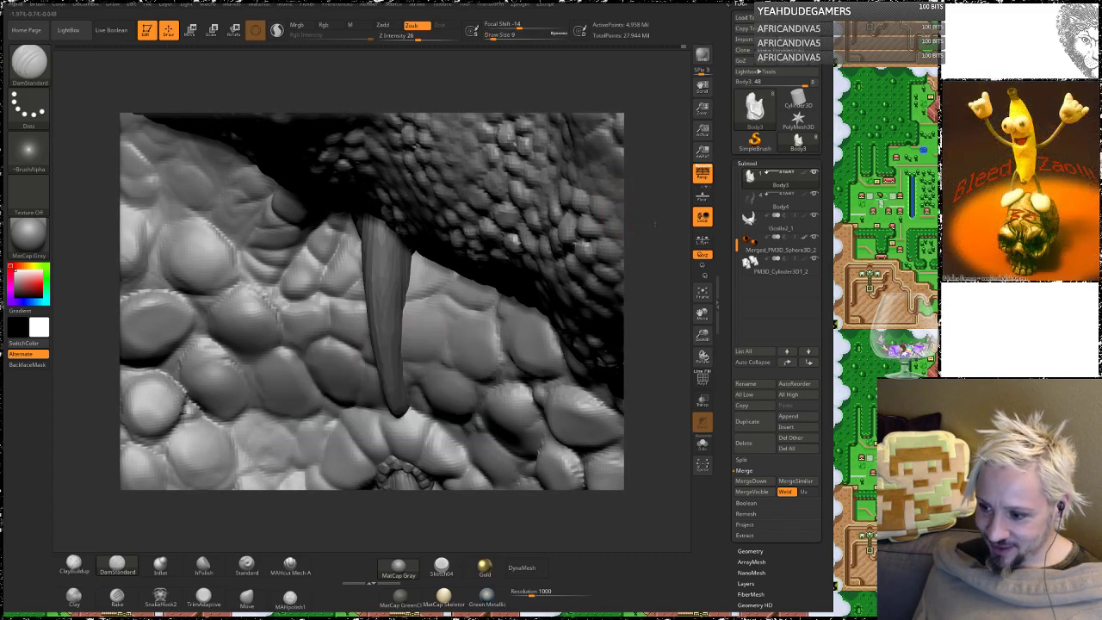
left_click_drag(654, 226, 456, 286)
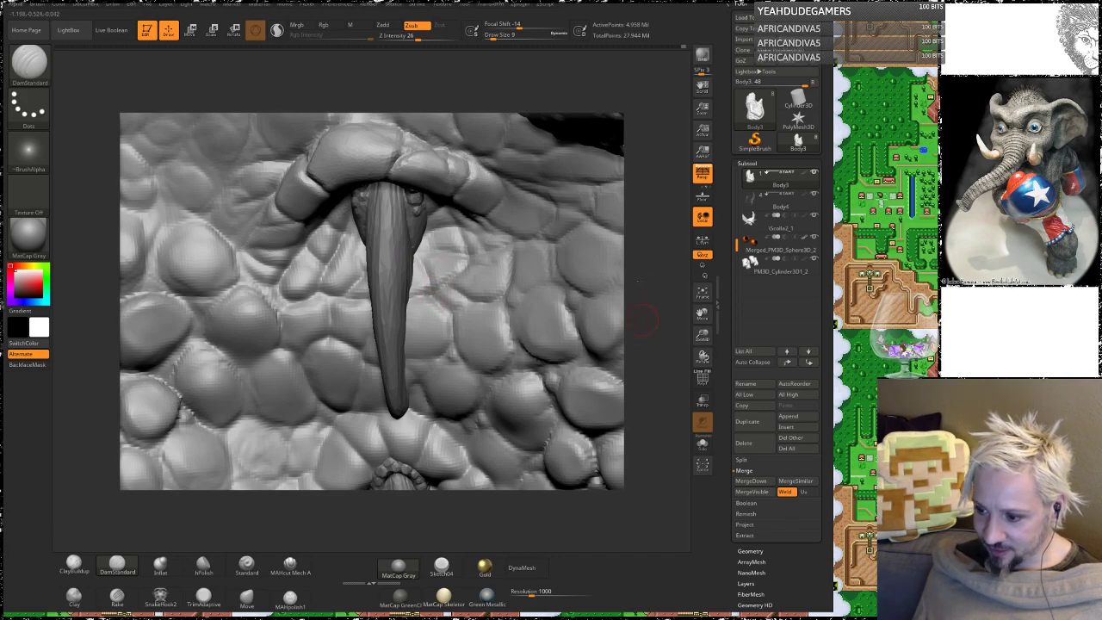
mouse_move(637, 280)
left_mouse_down()
mouse_move(649, 270)
mouse_move(641, 263)
mouse_move(533, 264)
left_mouse_up()
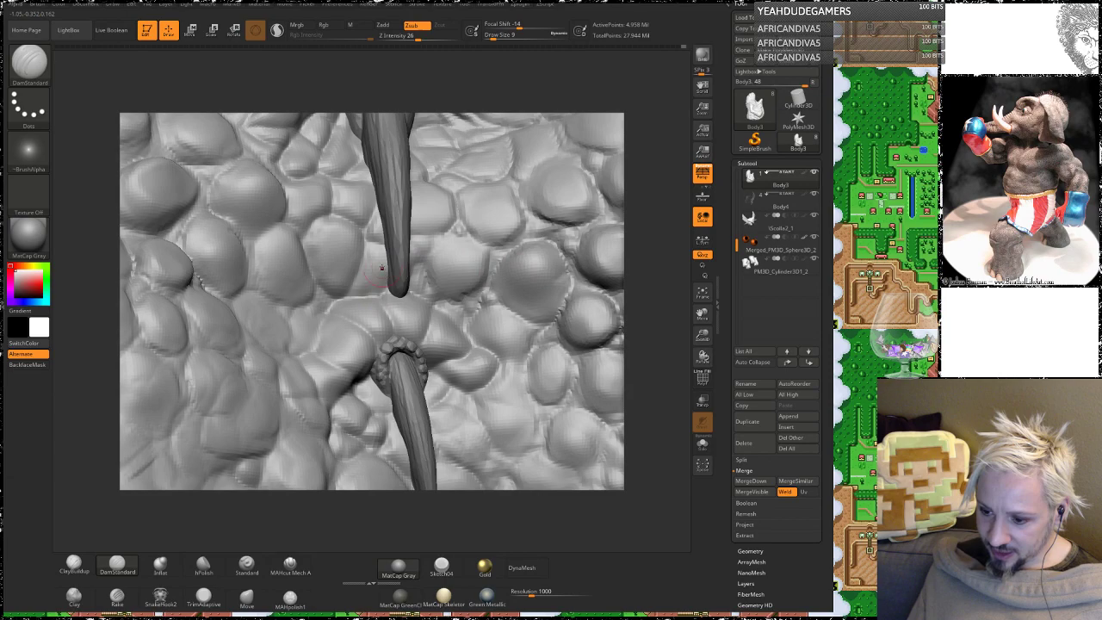
Step: Carve deeper gaps between the scales around the next spike down and beside the scaled ridge below it, smoothing rough edges
mouse_move(653, 325)
left_mouse_down("alt")
mouse_move(652, 242)
mouse_move(648, 318)
left_mouse_up("alt")
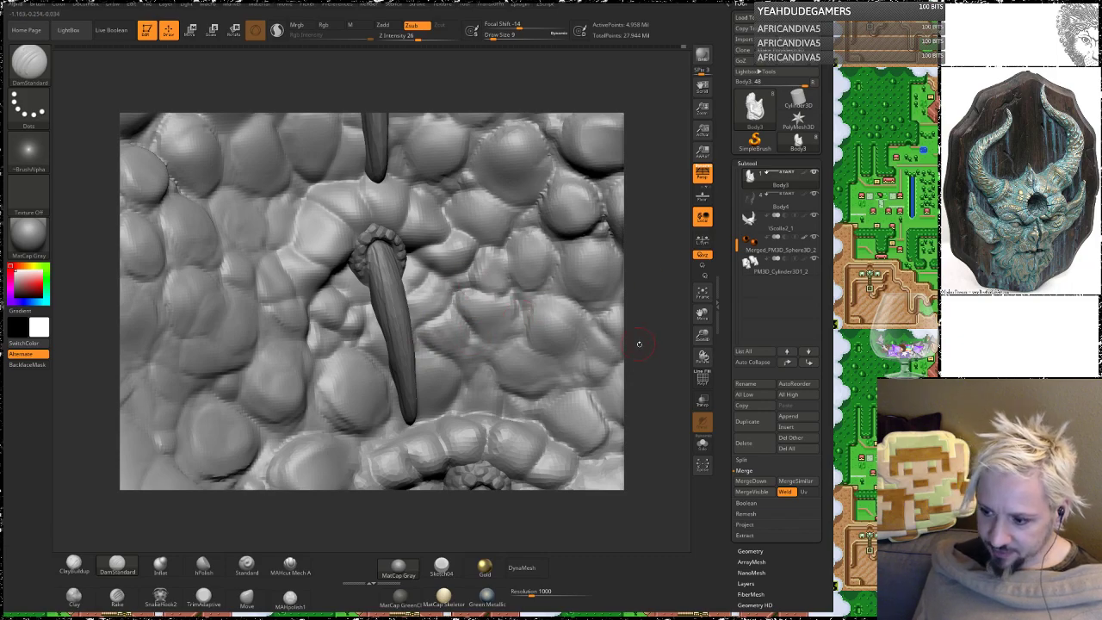
left_click_drag(638, 343, 482, 267)
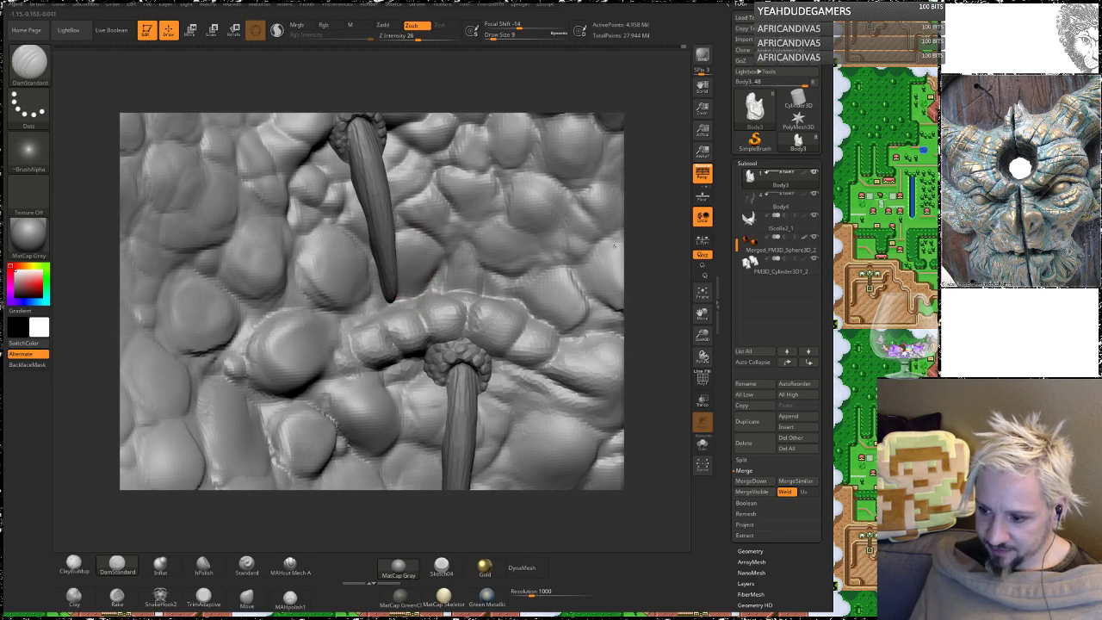
left_click_drag(615, 246, 628, 302)
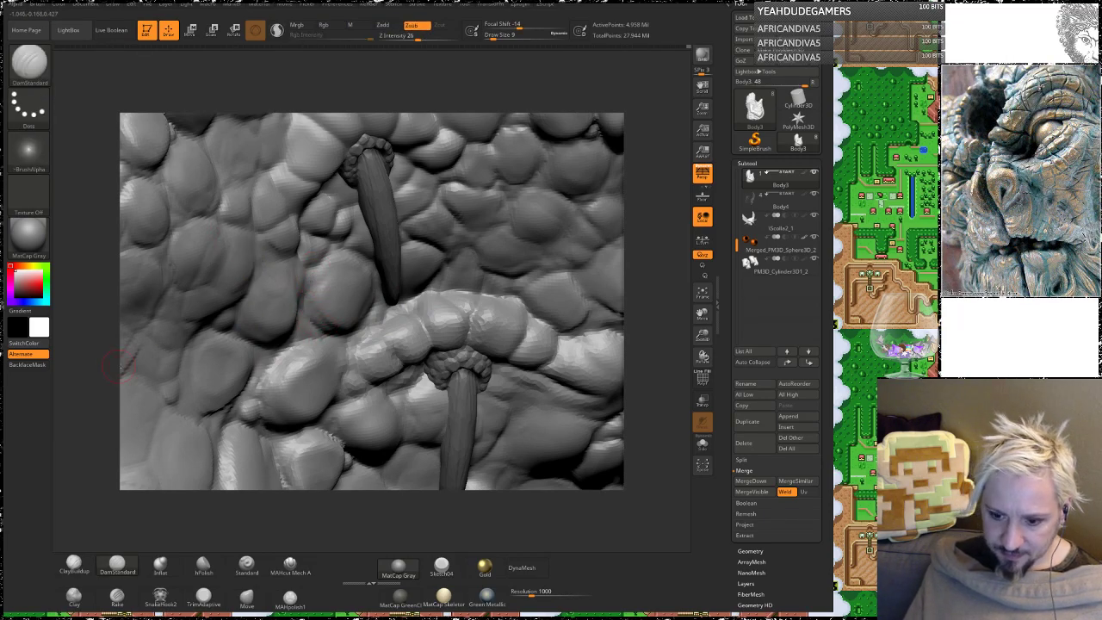
left_click_drag(98, 339, 278, 322, "alt")
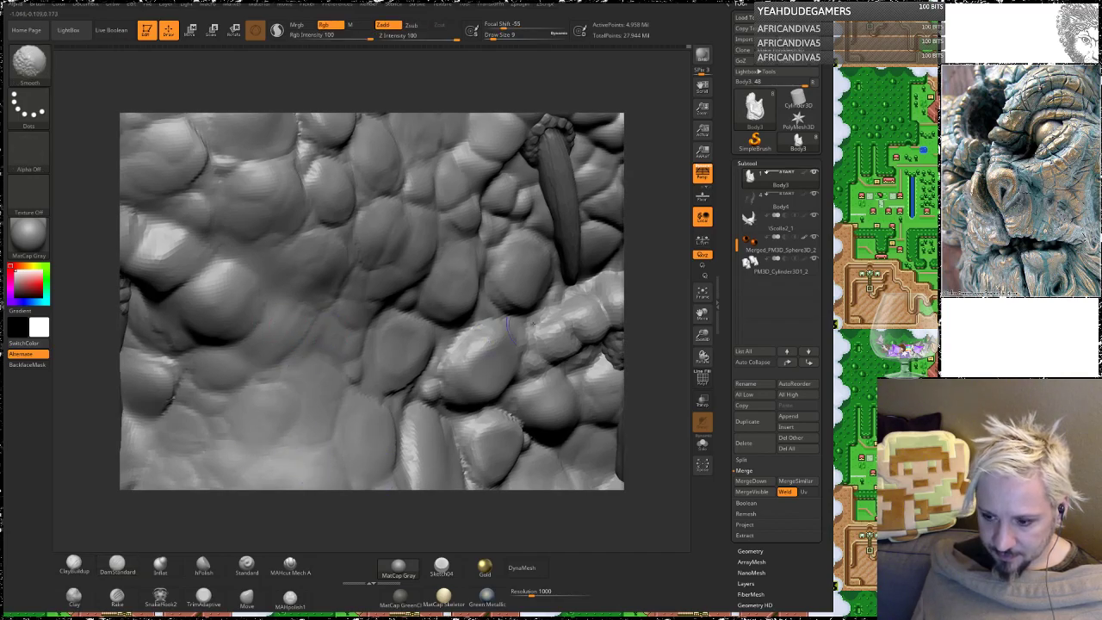
Step: Build up a curved skin ridge over the large lower spike with ClayBuildup at draw size 20 and smooth it
mouse_move(670, 338)
left_mouse_down()
mouse_move(591, 411)
mouse_move(602, 387)
mouse_move(592, 387)
mouse_move(591, 364)
mouse_move(604, 185)
mouse_move(589, 191)
mouse_move(606, 186)
mouse_move(593, 191)
left_mouse_up()
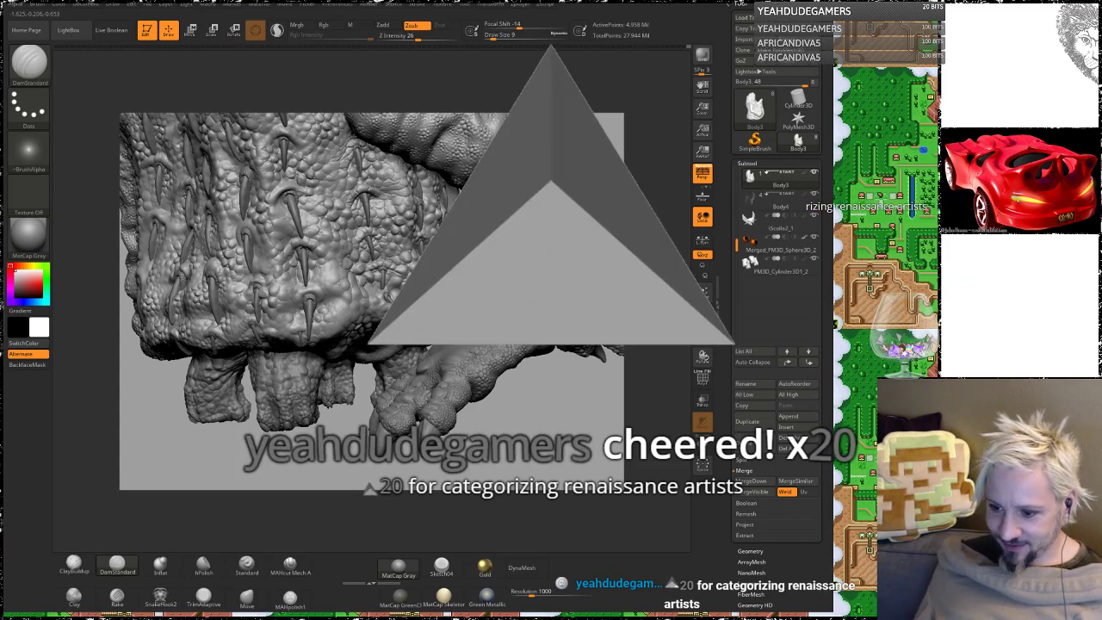
mouse_move(499, 261)
left_mouse_down("alt")
mouse_move(517, 297)
mouse_move(515, 349)
left_mouse_up("alt")
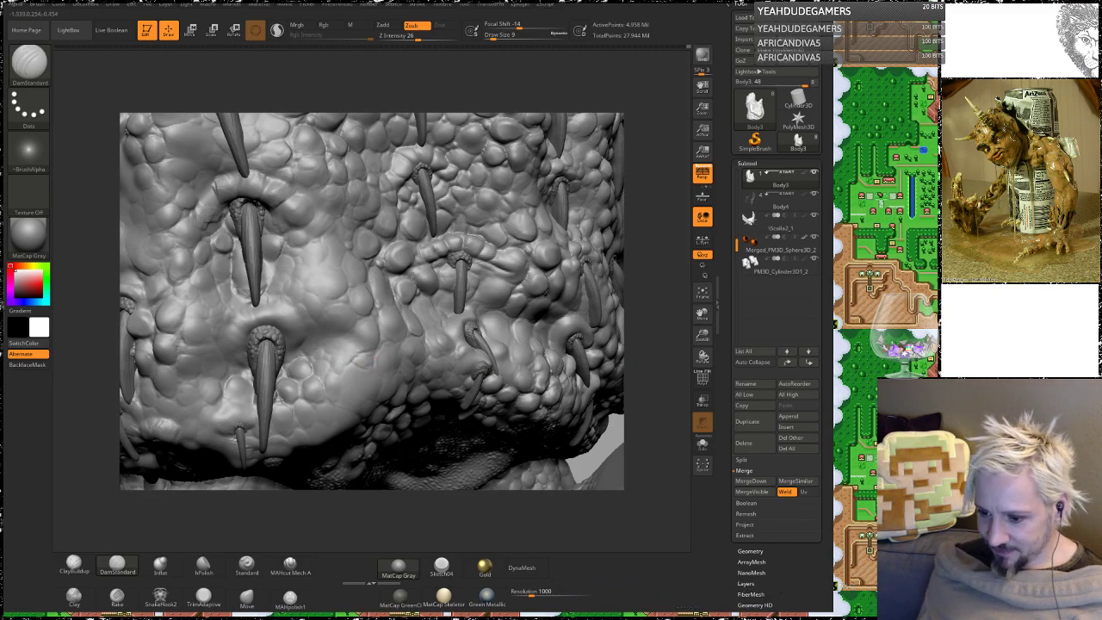
left_click_drag(220, 277, 218, 320, "alt")
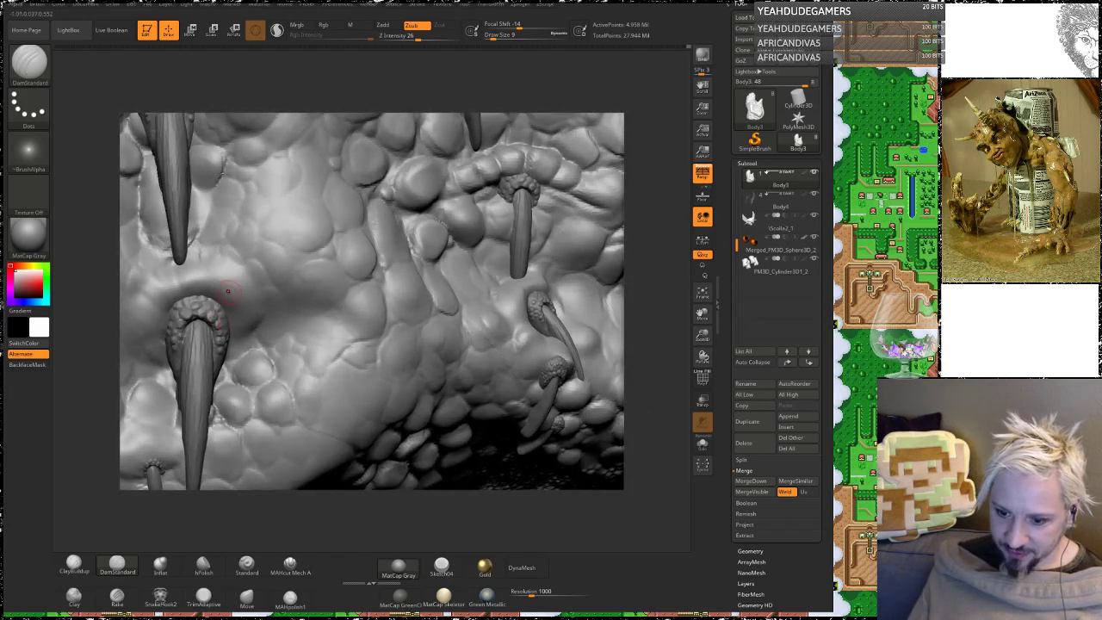
left_click(80, 562)
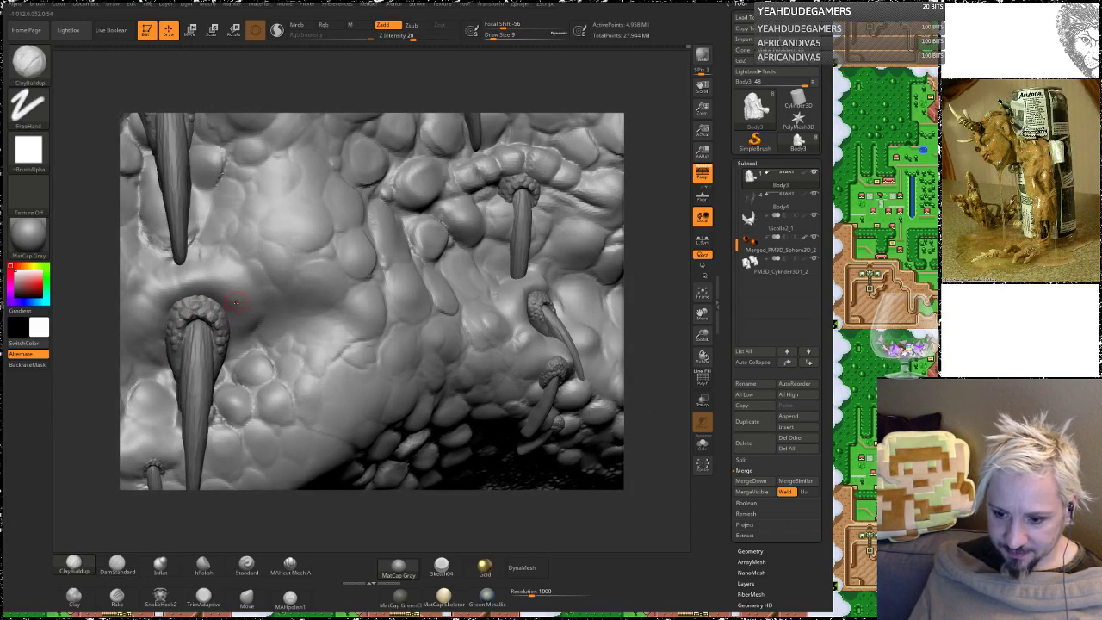
key("space")
left_click_drag(240, 305, 236, 305)
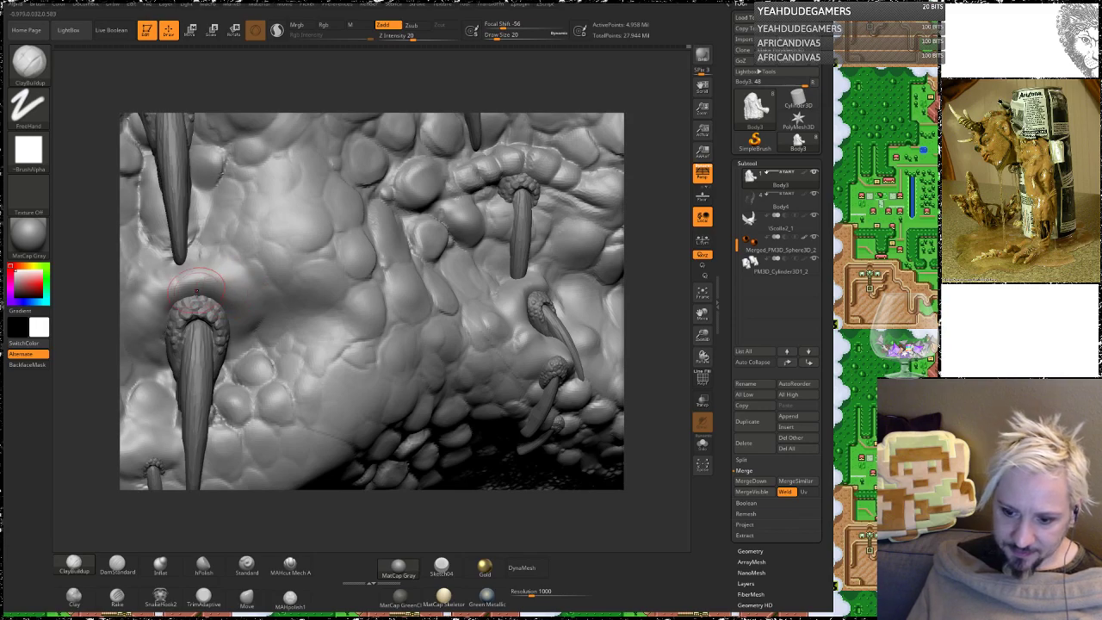
mouse_move(190, 276)
left_mouse_down()
mouse_move(200, 296)
mouse_move(232, 310)
left_mouse_up()
mouse_move(251, 308)
left_mouse_down()
mouse_move(234, 318)
mouse_move(235, 336)
left_mouse_up()
left_click_drag(250, 358, 235, 344)
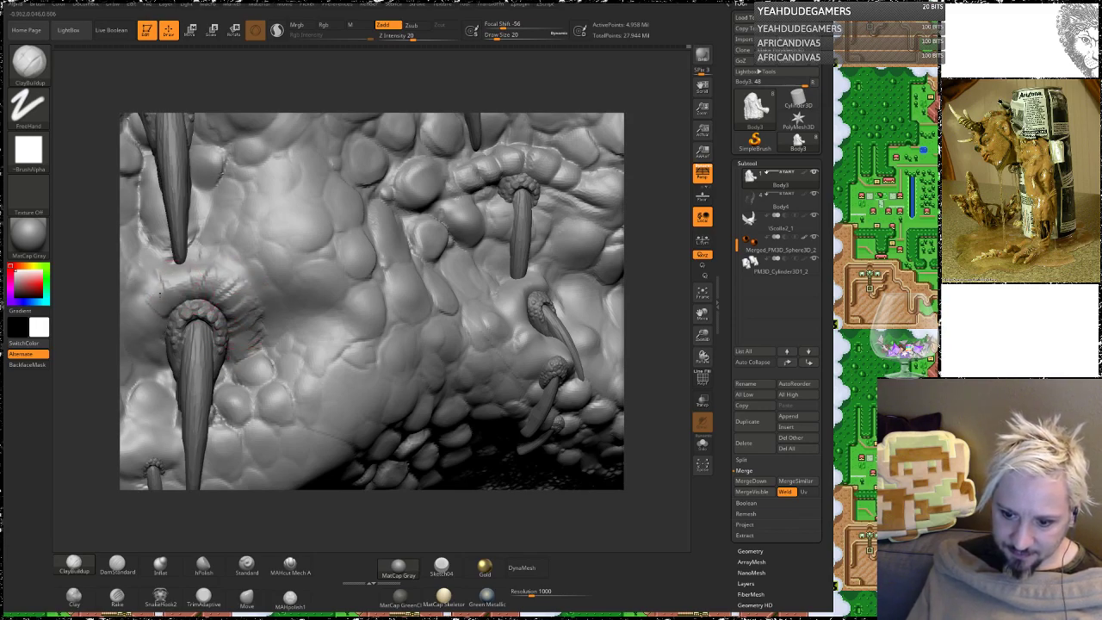
key("shift")
mouse_move(152, 301)
left_mouse_down("shift")
mouse_move(224, 291)
mouse_move(253, 346)
mouse_move(253, 297)
left_mouse_up("shift")
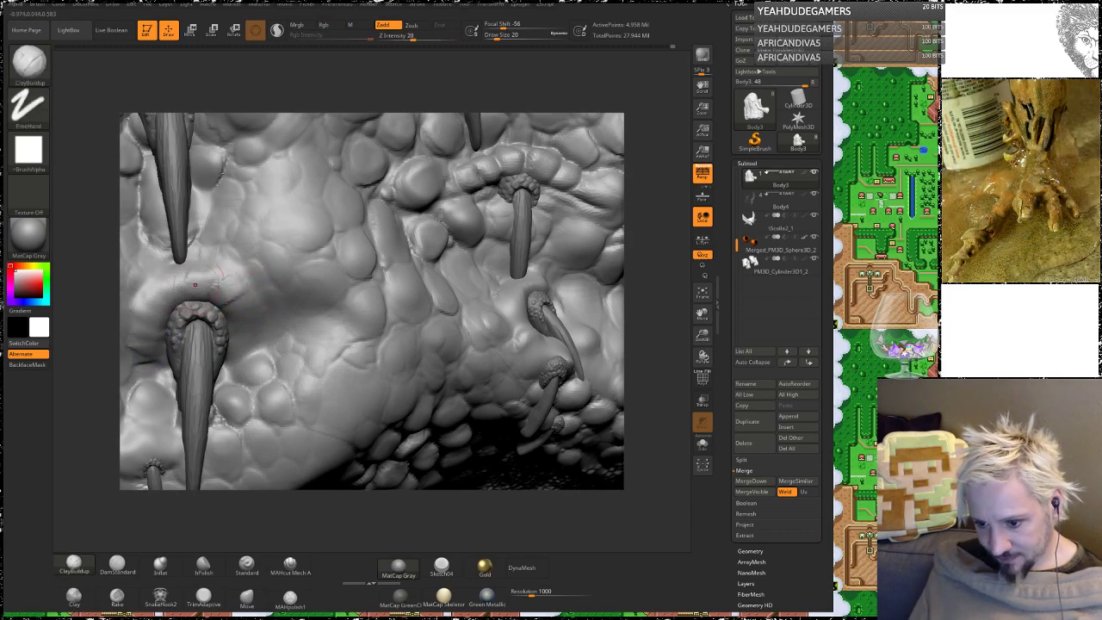
Step: Thicken the ridge over the large lower spike with more clay, extend it sideways into the flank and smooth it
left_click_drag(183, 281, 186, 296)
left_click_drag(197, 277, 210, 298)
left_click_drag(225, 286, 227, 308)
mouse_move(247, 299)
left_mouse_down()
mouse_move(234, 315)
mouse_move(321, 314)
mouse_move(183, 289)
left_mouse_up()
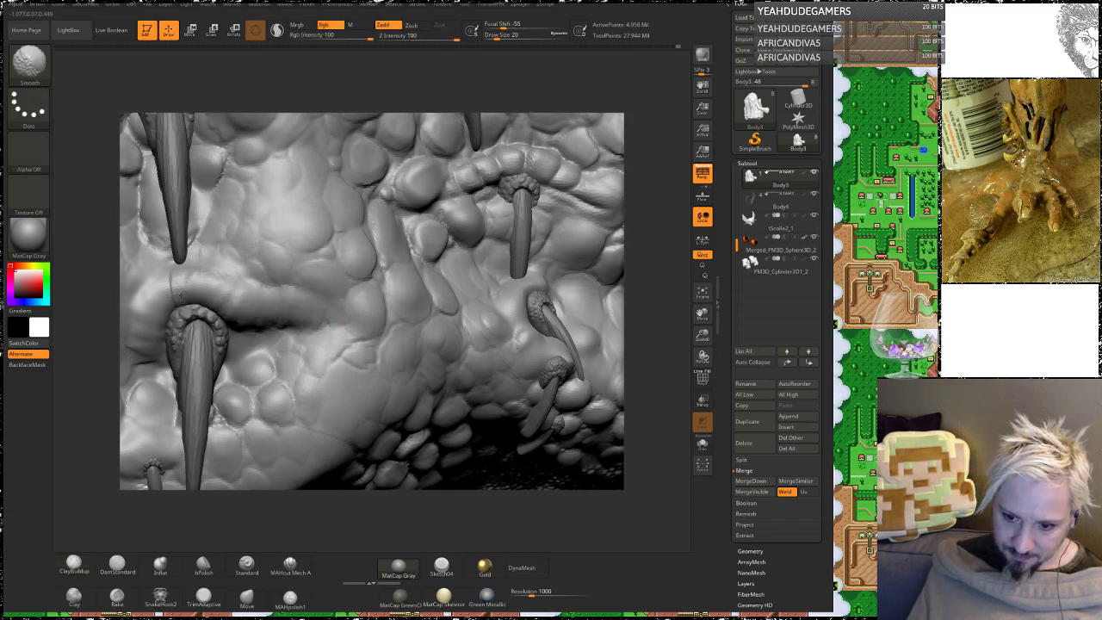
left_click_drag(90, 386, 258, 344)
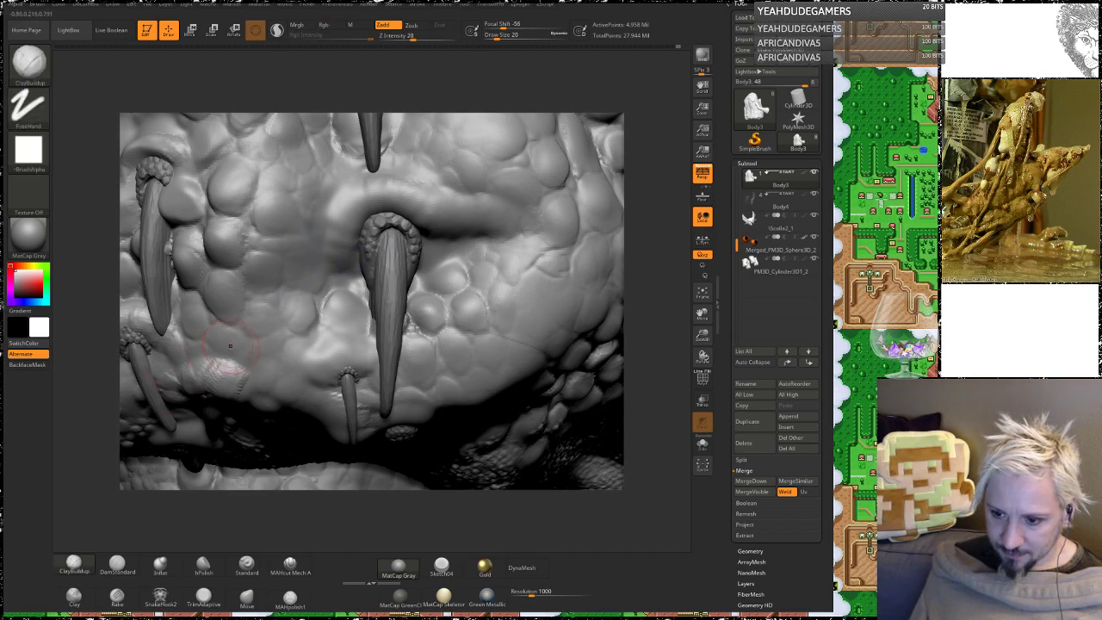
Step: Stamp scale patches around the large lower spike and over its ridge with the Standard DragRect brush, smoothing the stray clay patch
left_click(246, 564)
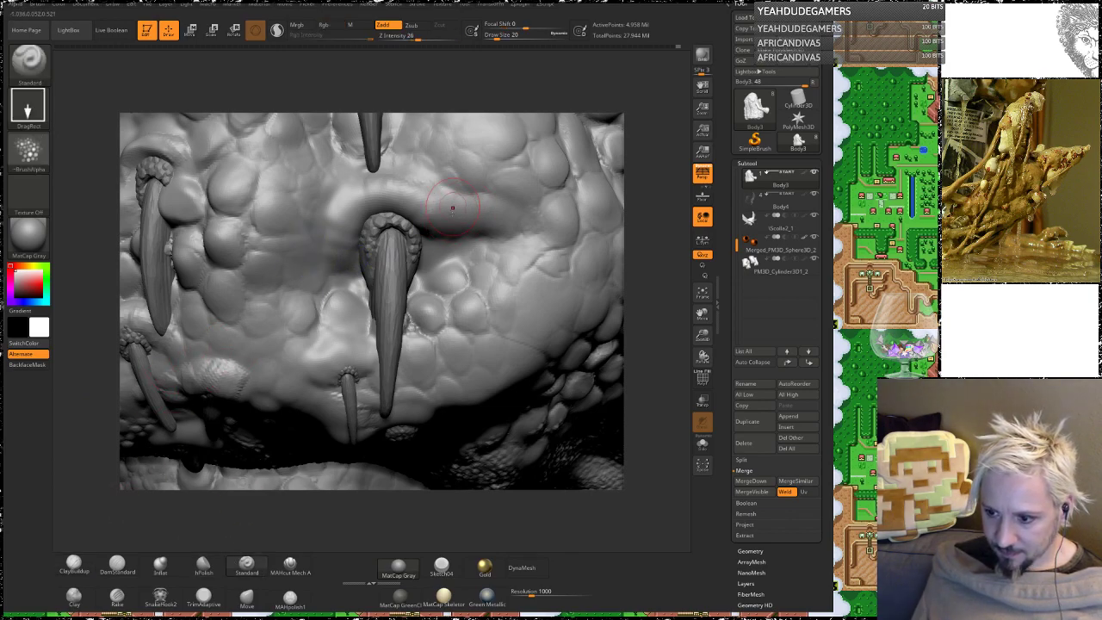
left_click_drag(452, 208, 468, 351)
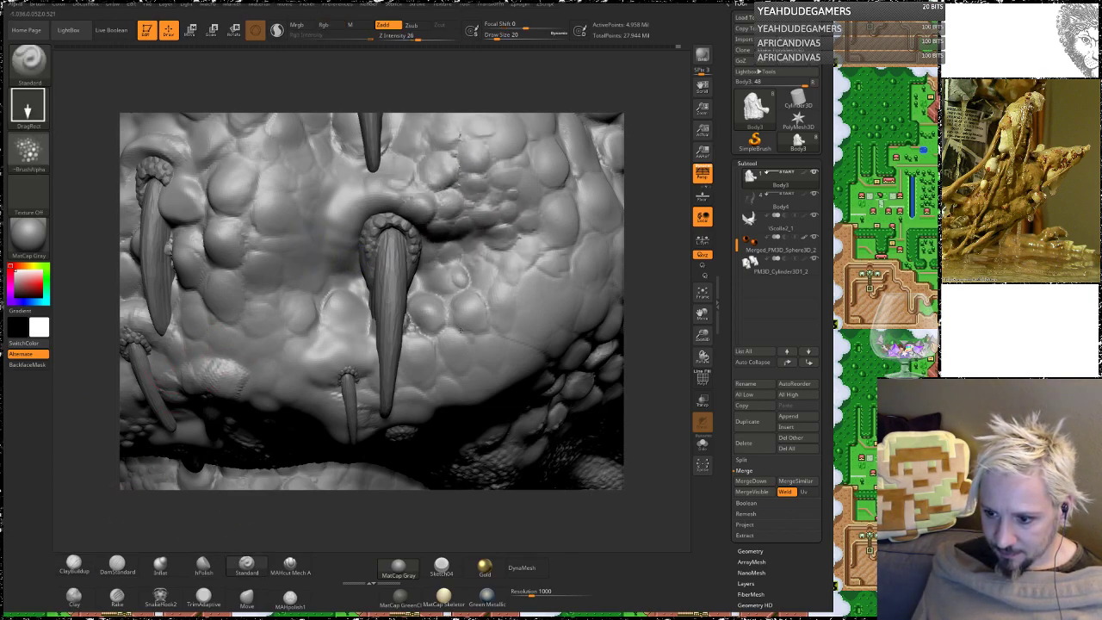
left_click_drag(346, 216, 432, 345)
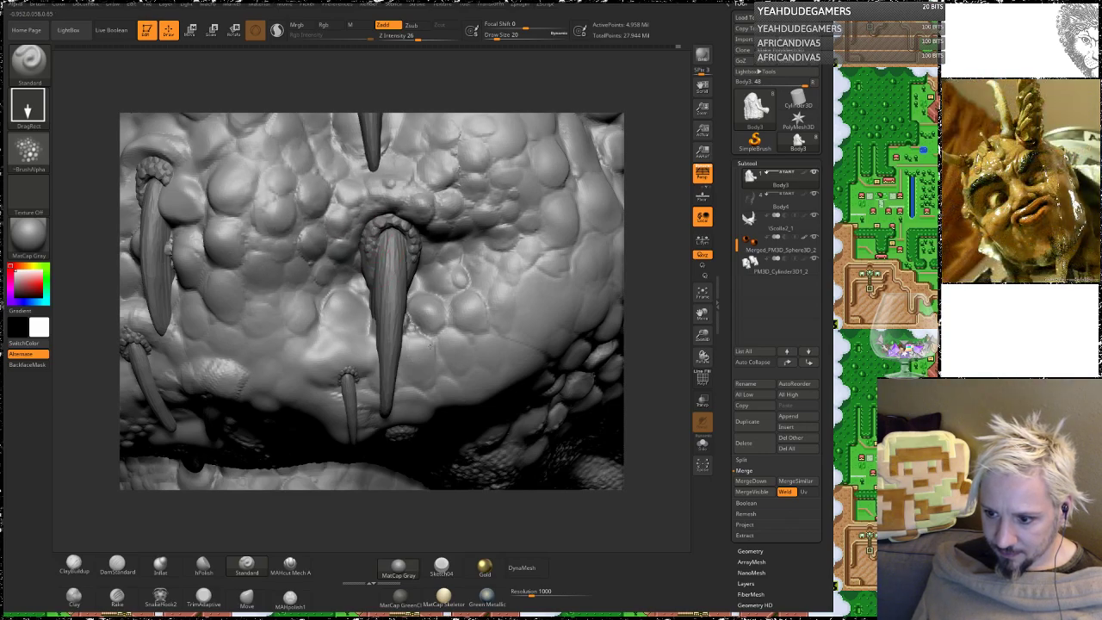
left_click_drag(310, 353, 281, 406)
mouse_move(215, 368)
left_mouse_down("shift")
mouse_move(225, 376)
mouse_move(220, 368)
left_mouse_up("shift")
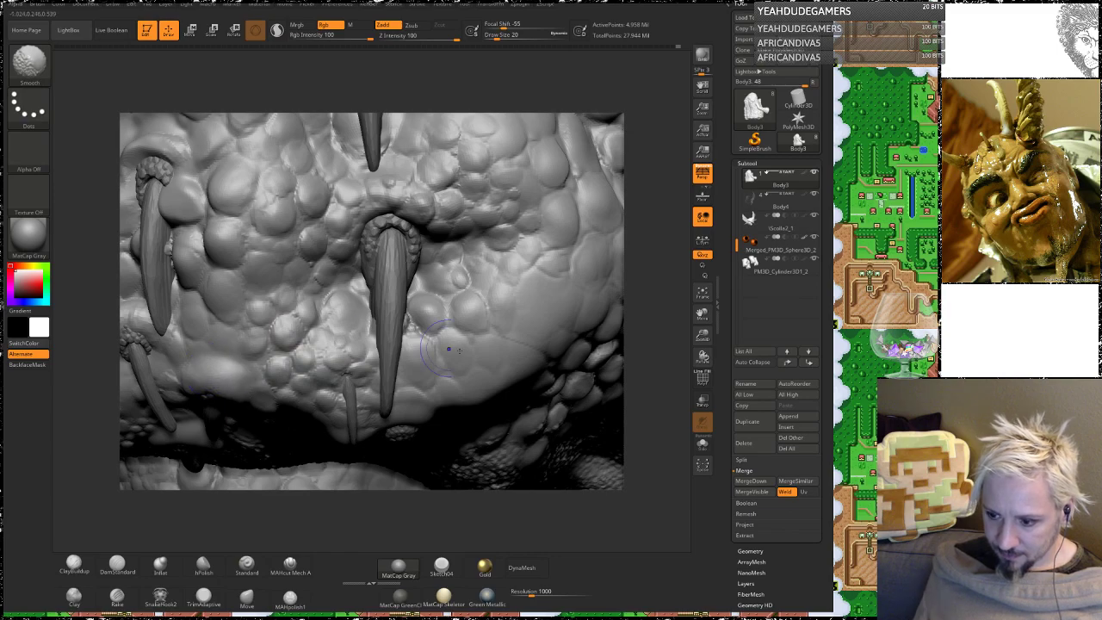
left_click_drag(540, 332, 559, 366)
left_click_drag(533, 323, 563, 314, "shift")
Step: Stamp more scales over the remaining smooth skin between the large lower spike and the neighbouring spikes
mouse_move(652, 305)
left_mouse_down()
mouse_move(646, 286)
mouse_move(570, 346)
left_mouse_up()
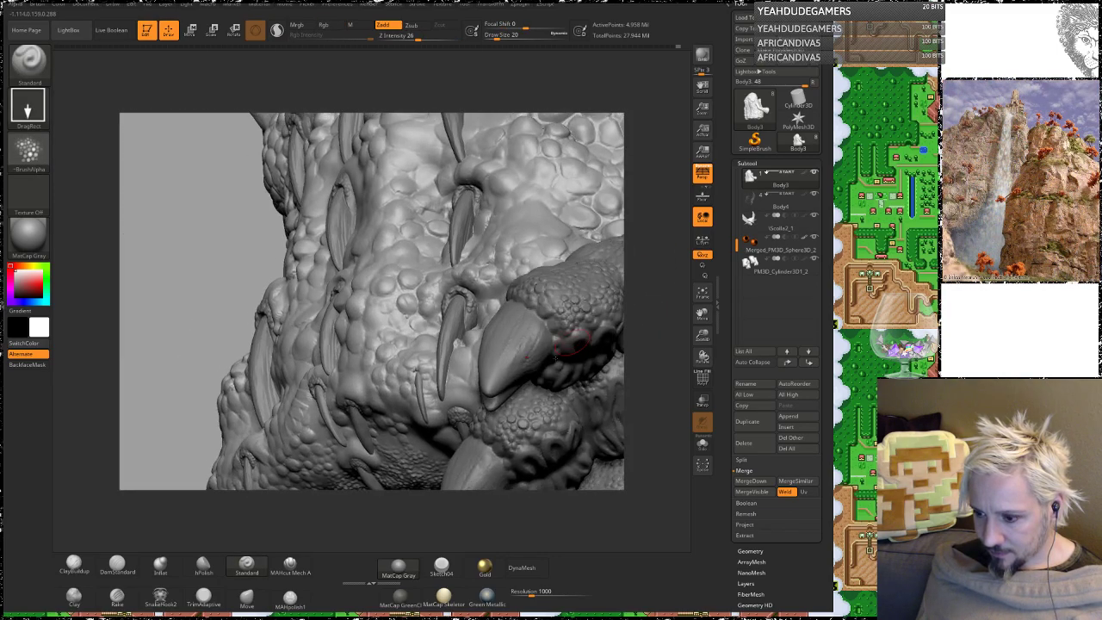
mouse_move(652, 252)
left_mouse_down()
mouse_move(518, 355)
mouse_move(524, 449)
left_mouse_up()
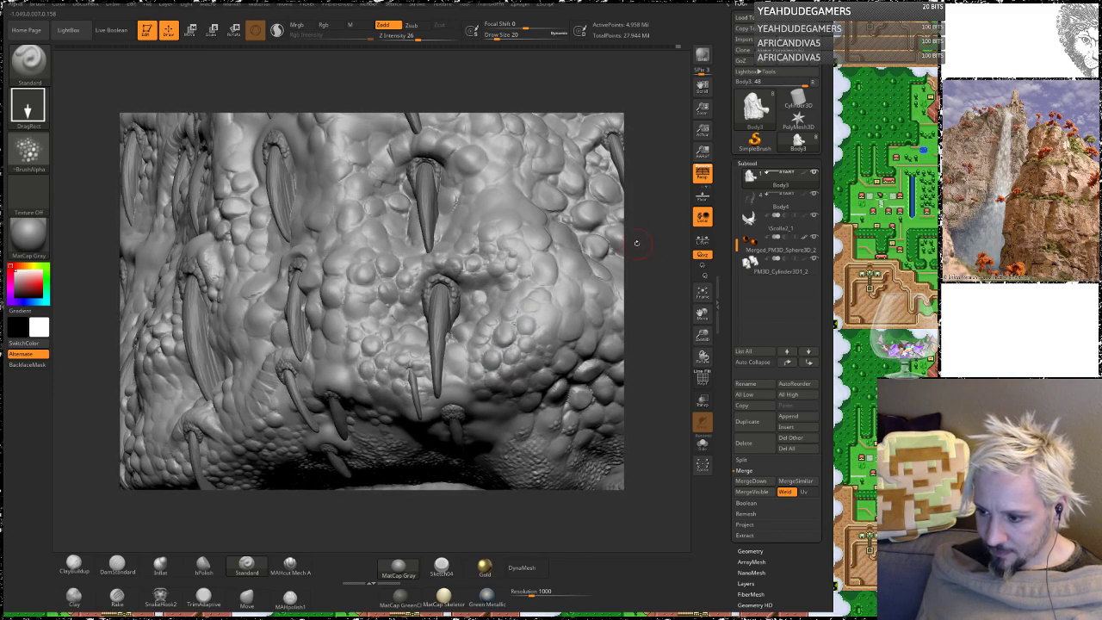
left_click_drag(636, 243, 588, 187)
mouse_move(631, 227)
left_mouse_down()
mouse_move(589, 163)
mouse_move(623, 222)
left_mouse_up()
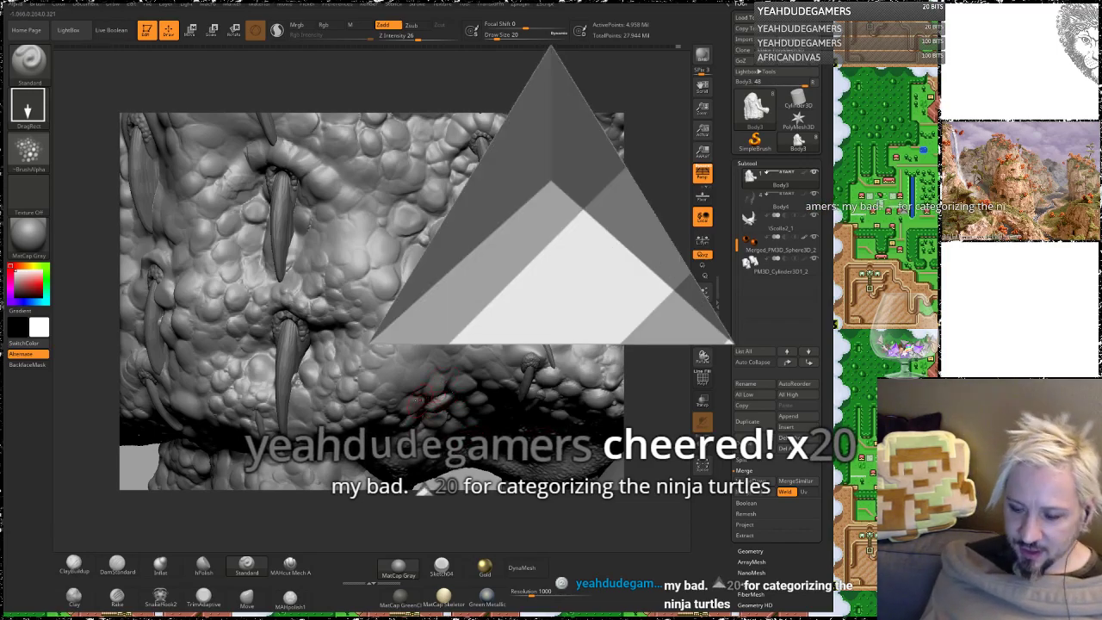
mouse_move(648, 266)
left_mouse_down("alt")
mouse_move(652, 277)
mouse_move(654, 203)
mouse_move(651, 267)
left_mouse_up("alt")
left_click_drag(282, 243, 223, 245)
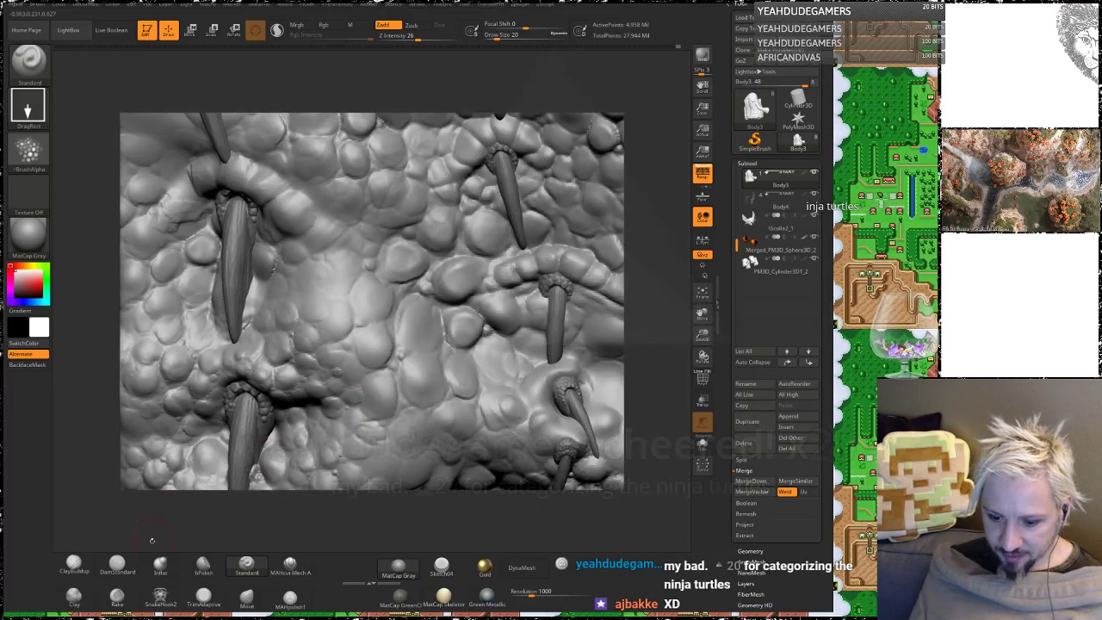
Step: Define the scales between the large spikes and the scaled ridge with DamStandard, smoothing their surfaces
left_click(73, 564)
left_click(117, 566)
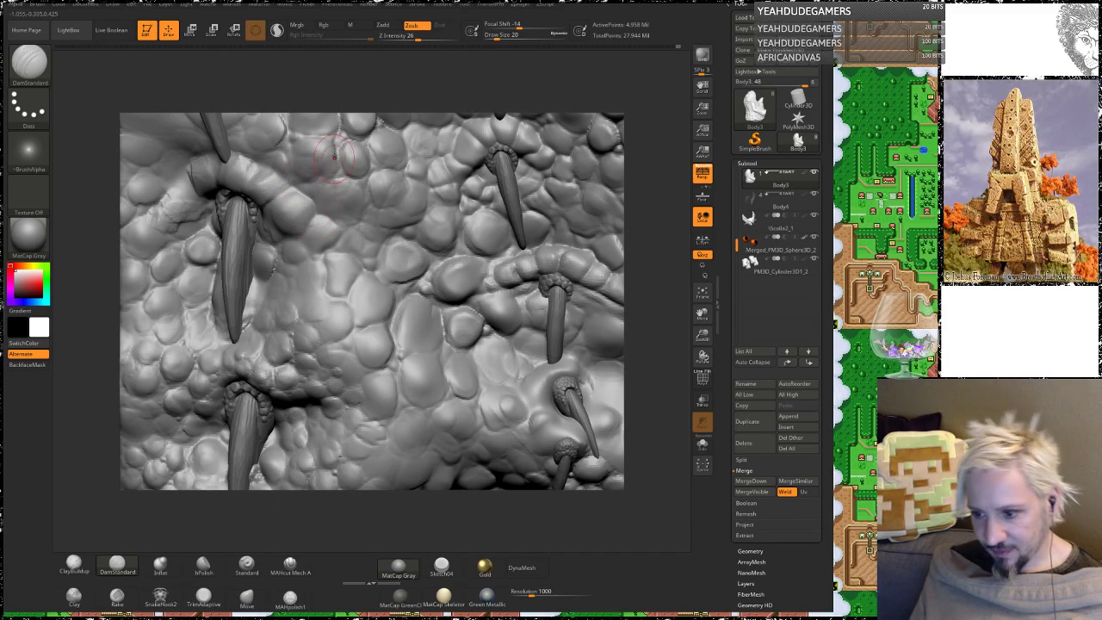
key("shift")
mouse_move(363, 174)
left_mouse_down("shift")
mouse_move(381, 196)
mouse_move(346, 203)
mouse_move(365, 233)
left_mouse_up("shift")
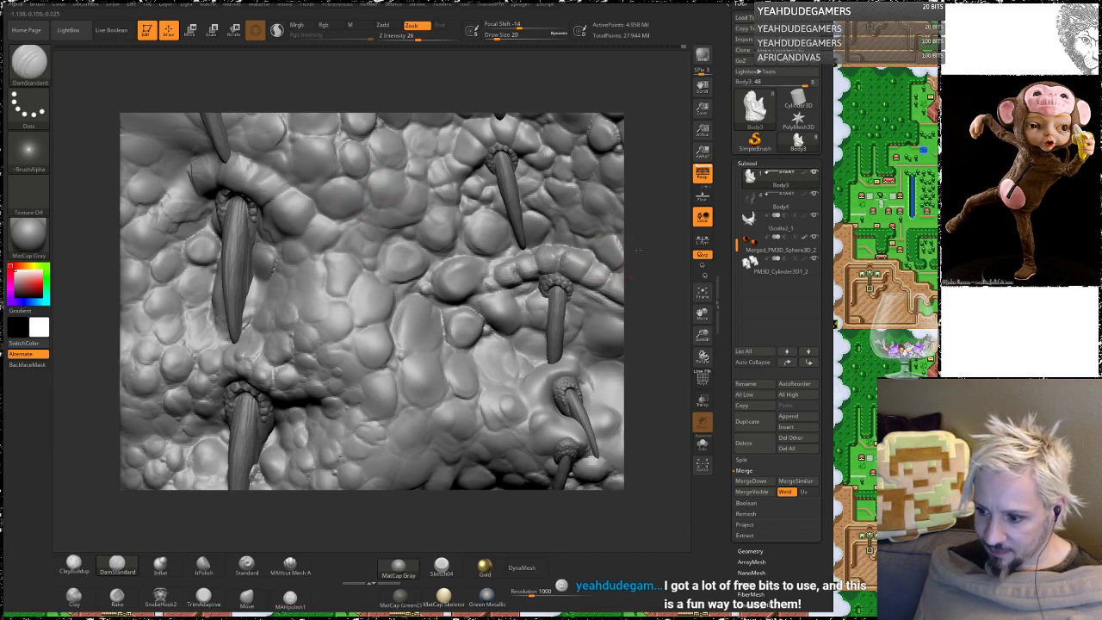
mouse_move(638, 251)
left_mouse_down()
mouse_move(550, 336)
mouse_move(492, 364)
left_mouse_up()
key("shift")
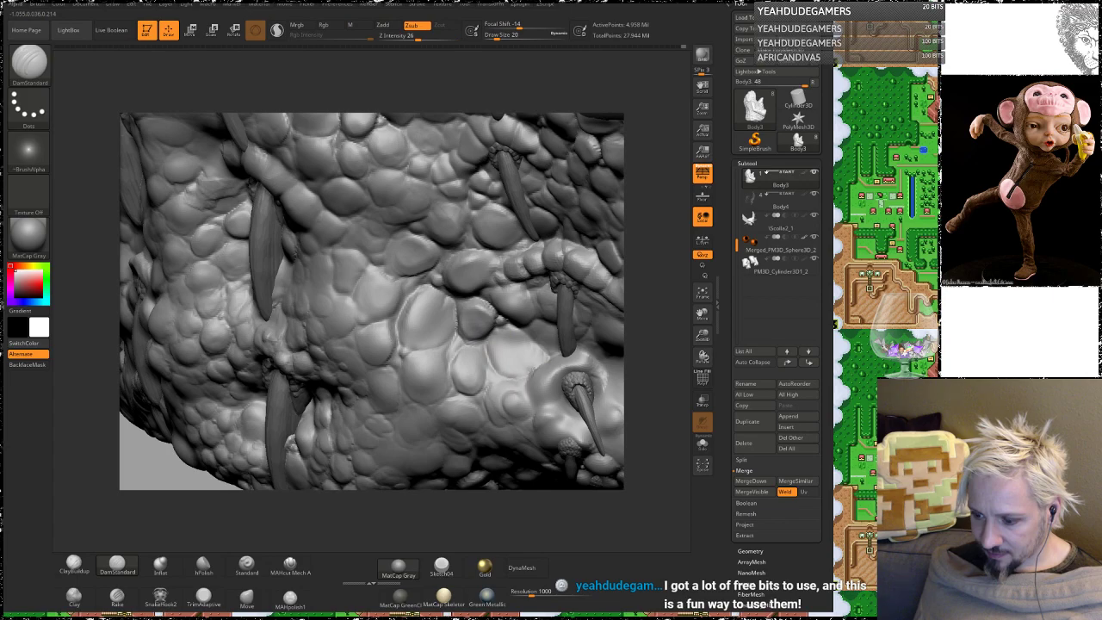
Step: Raise a rounded scale above the small hooked spike with ClayBuildup and flatten its top with hPolish and TrimAdaptive
key("b")
key("c")
key("b")
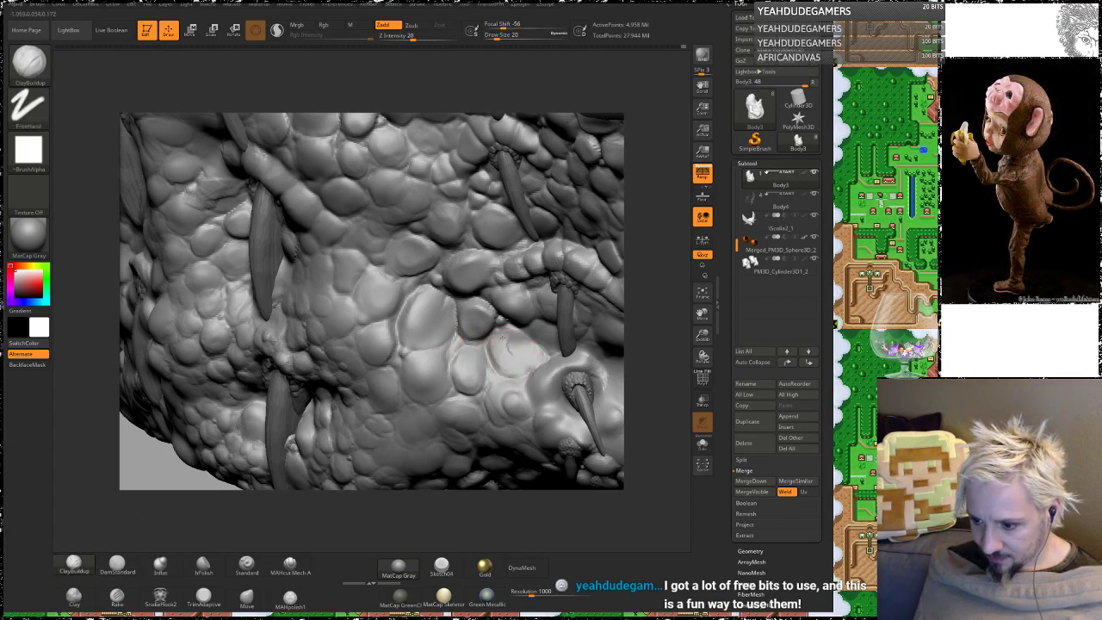
left_click_drag(503, 339, 511, 350)
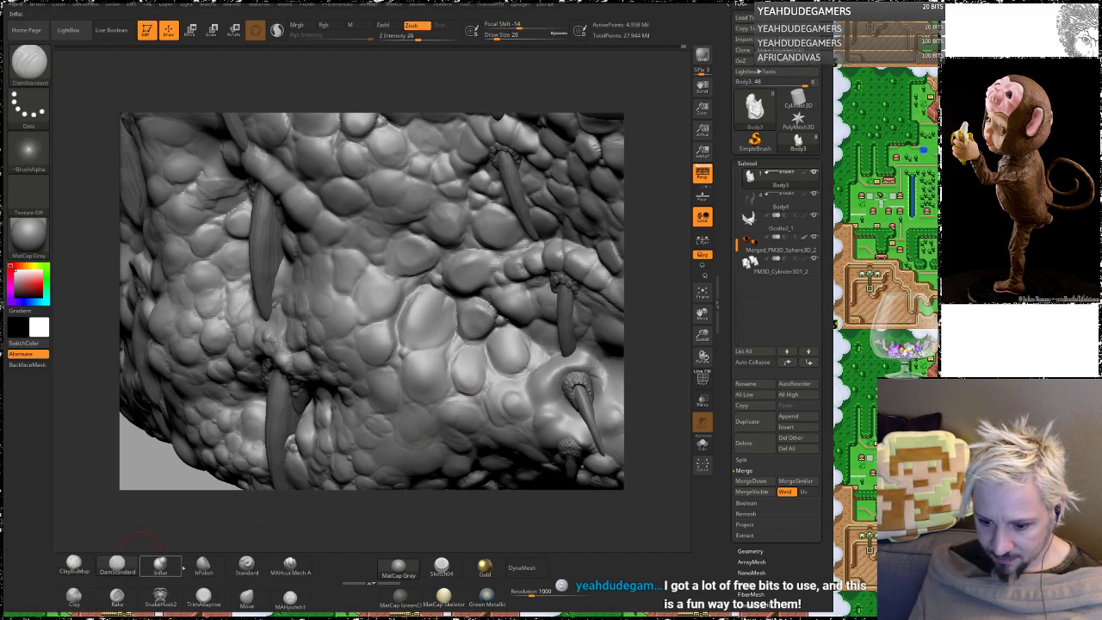
left_click(203, 564)
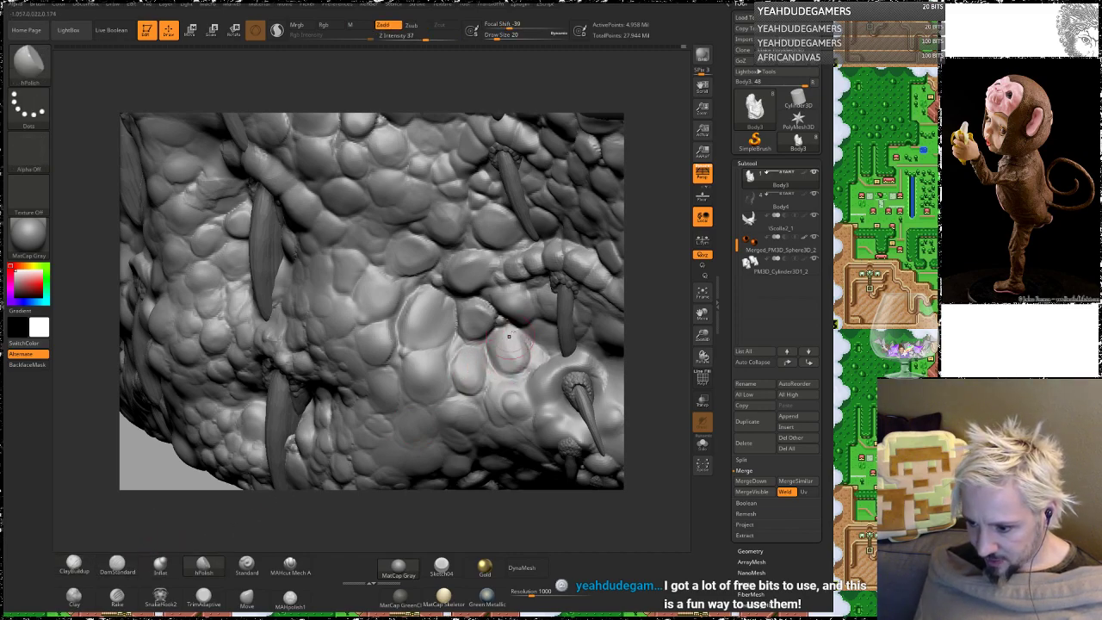
mouse_move(654, 305)
left_mouse_down()
mouse_move(685, 308)
mouse_move(659, 304)
left_mouse_up()
left_click(203, 595)
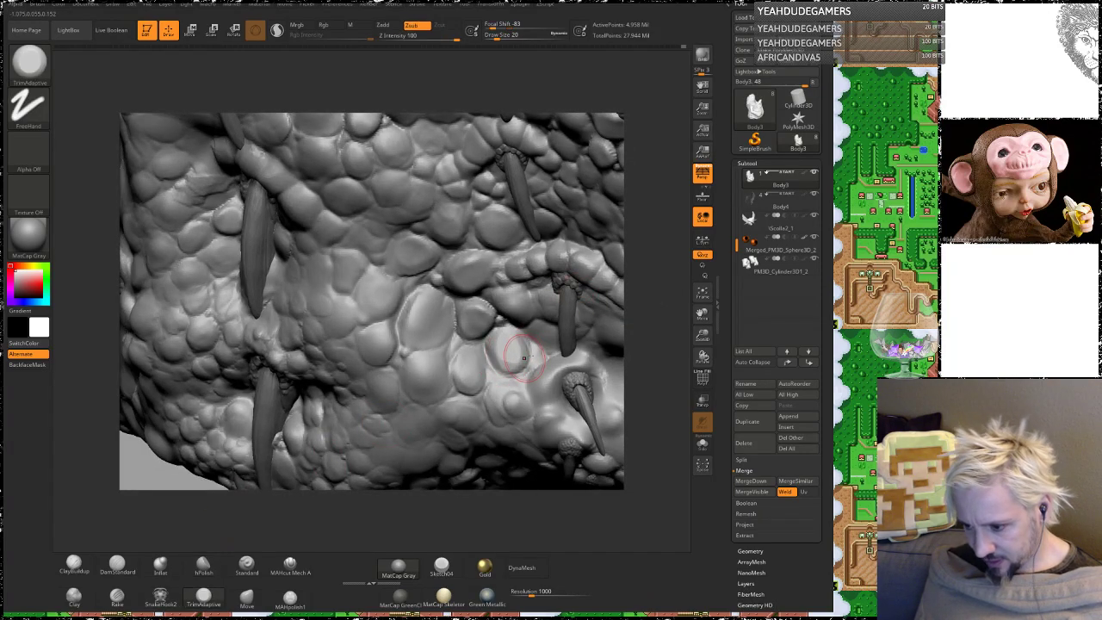
left_click_drag(656, 300, 650, 289)
Step: Carve folds into the swollen ridge above the small hooked spike with DamStandard at draw size 13
left_click(117, 565)
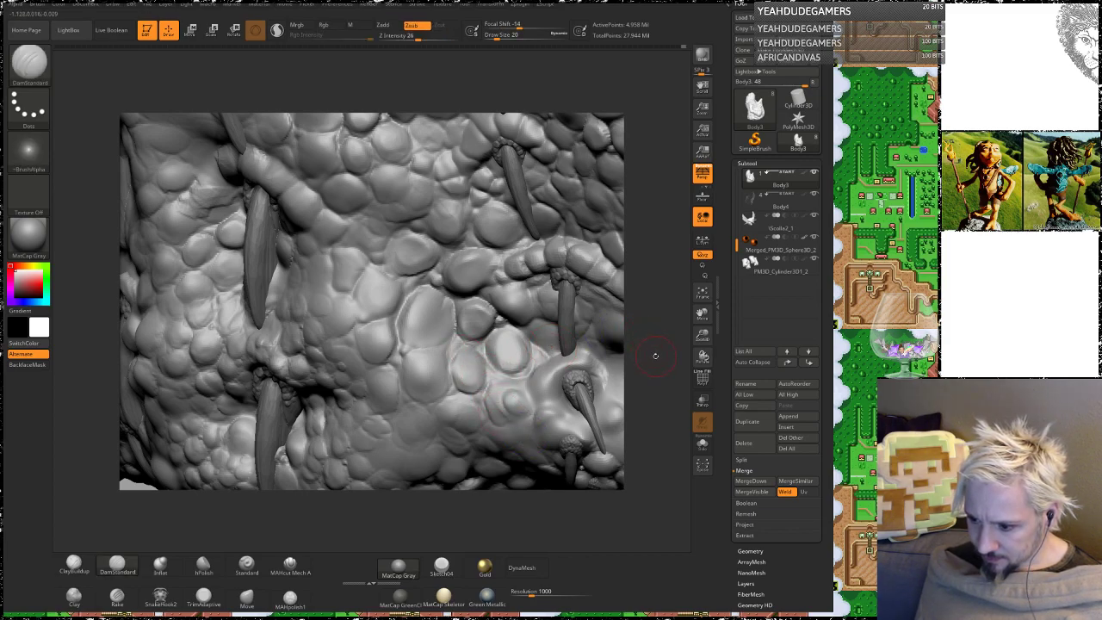
left_click_drag(654, 354, 627, 312, "alt")
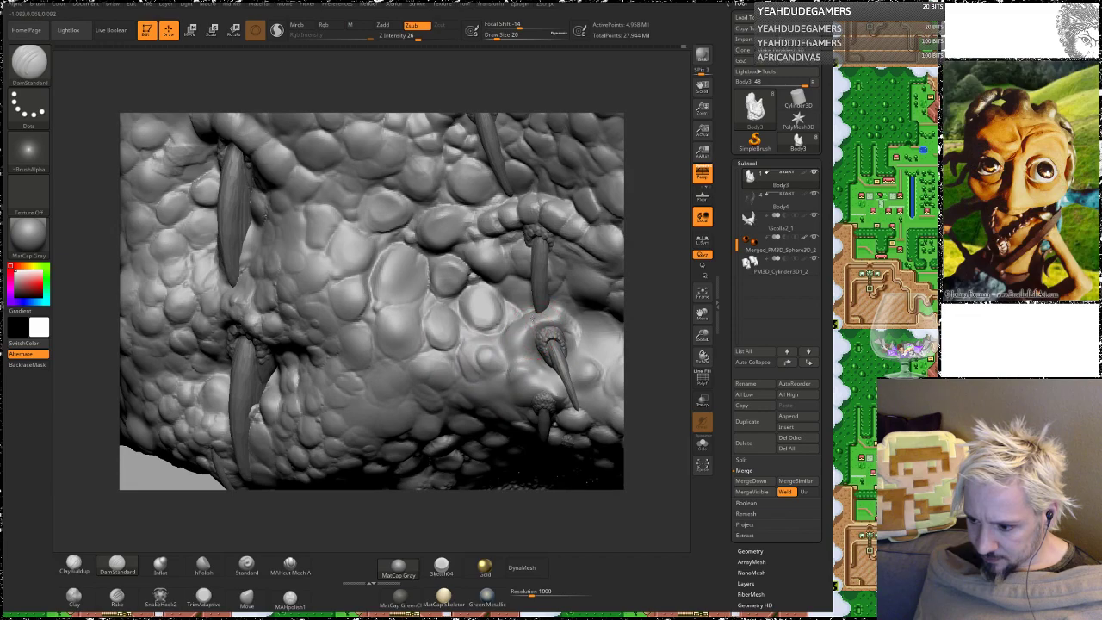
key("space")
left_click(537, 320)
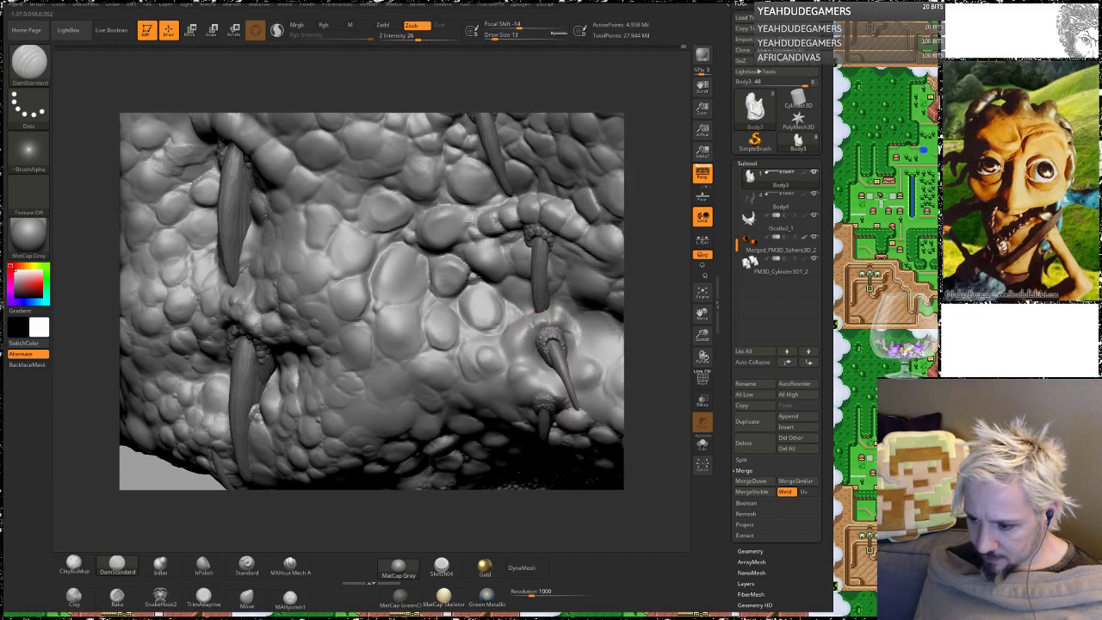
left_click_drag(558, 310, 484, 296)
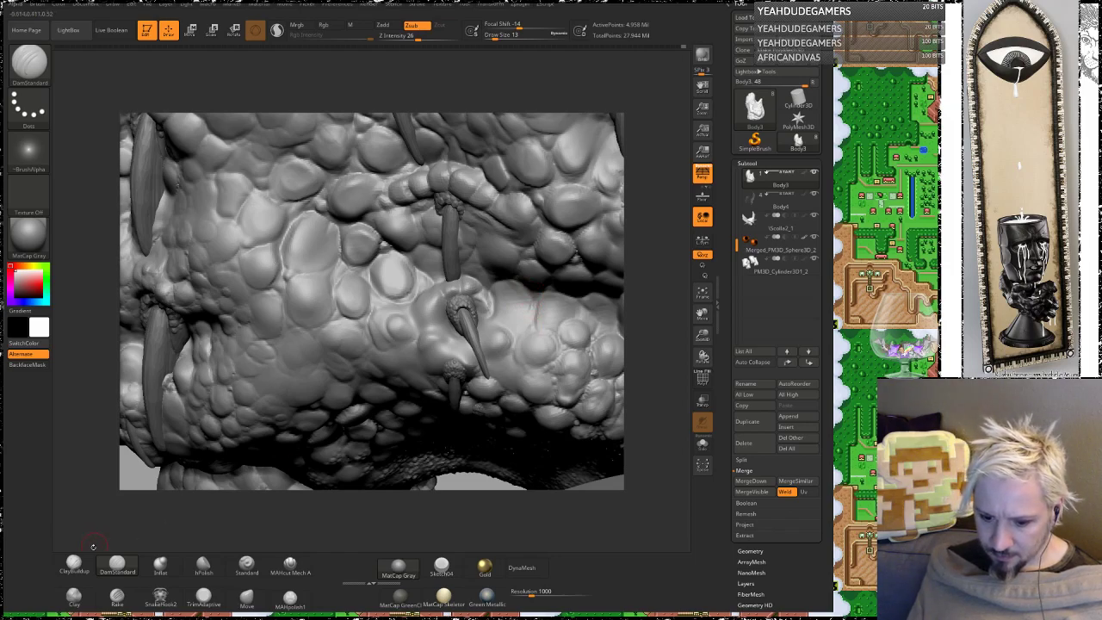
Step: Raise a rounded scale on the smooth skin beside the small hooked spike with ClayBuildup at draw size 13
left_click(74, 564)
mouse_move(523, 303)
left_mouse_down()
mouse_move(509, 315)
mouse_move(516, 293)
mouse_move(506, 317)
mouse_move(514, 303)
mouse_move(516, 314)
left_mouse_up()
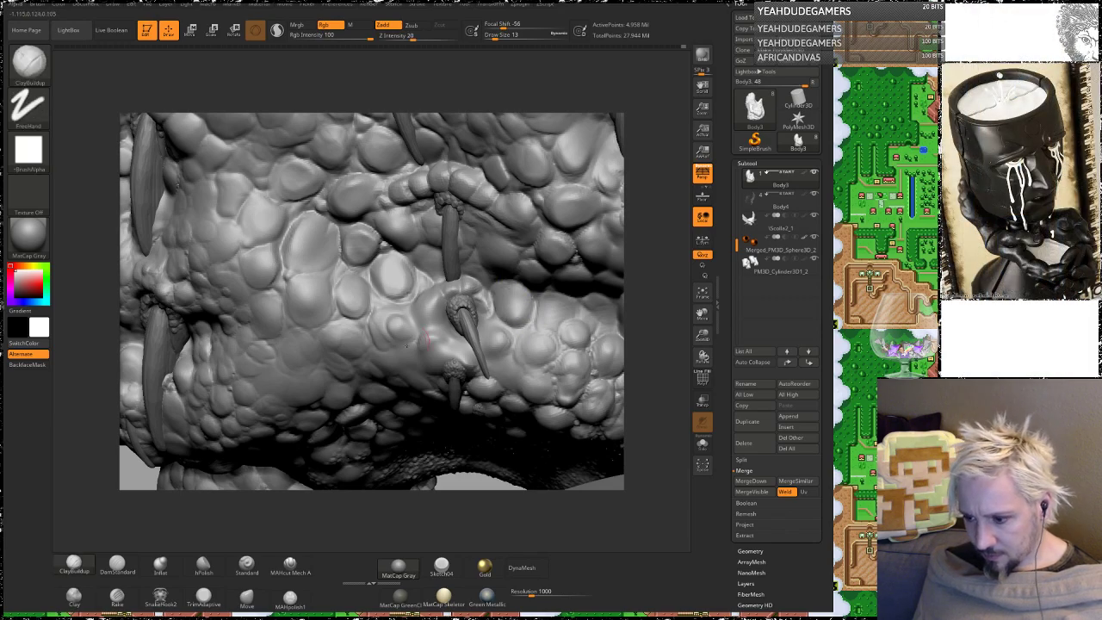
left_click(246, 565)
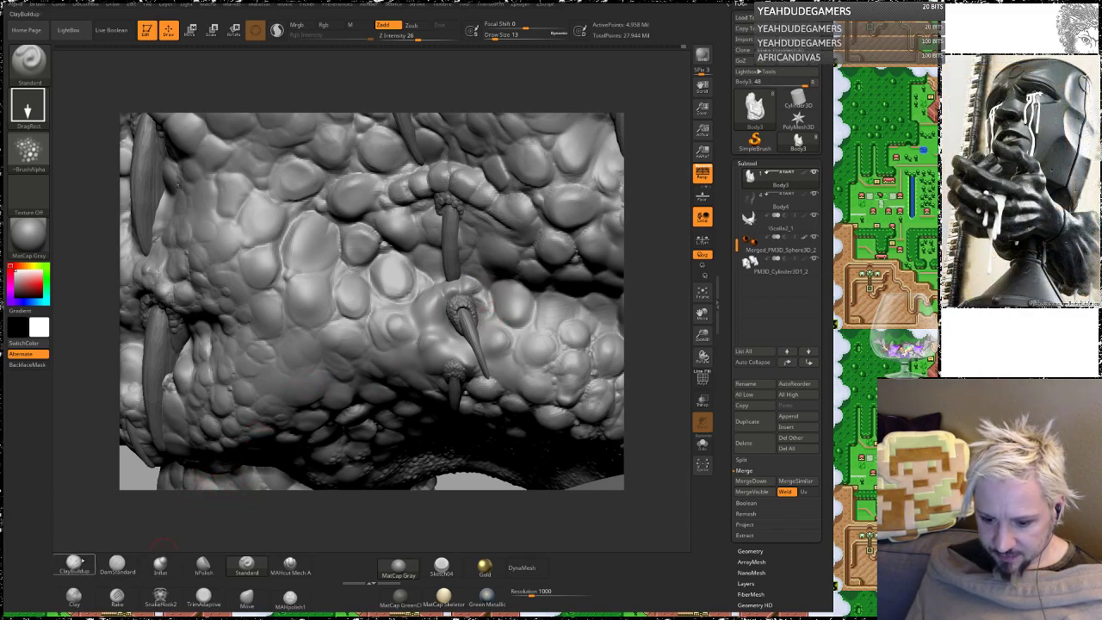
Step: Carve and sharpen the grooves between the scales surrounding the small hooked spike with DamStandard at draw size 13
left_click(117, 566)
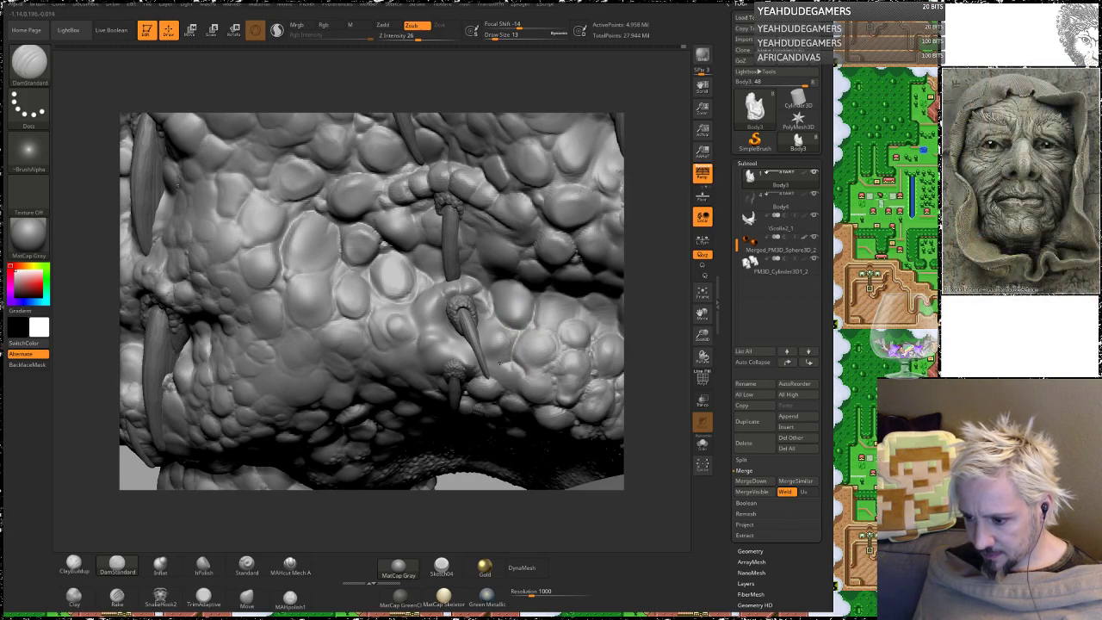
mouse_move(646, 286)
left_mouse_down()
mouse_move(499, 365)
mouse_move(505, 352)
left_mouse_up()
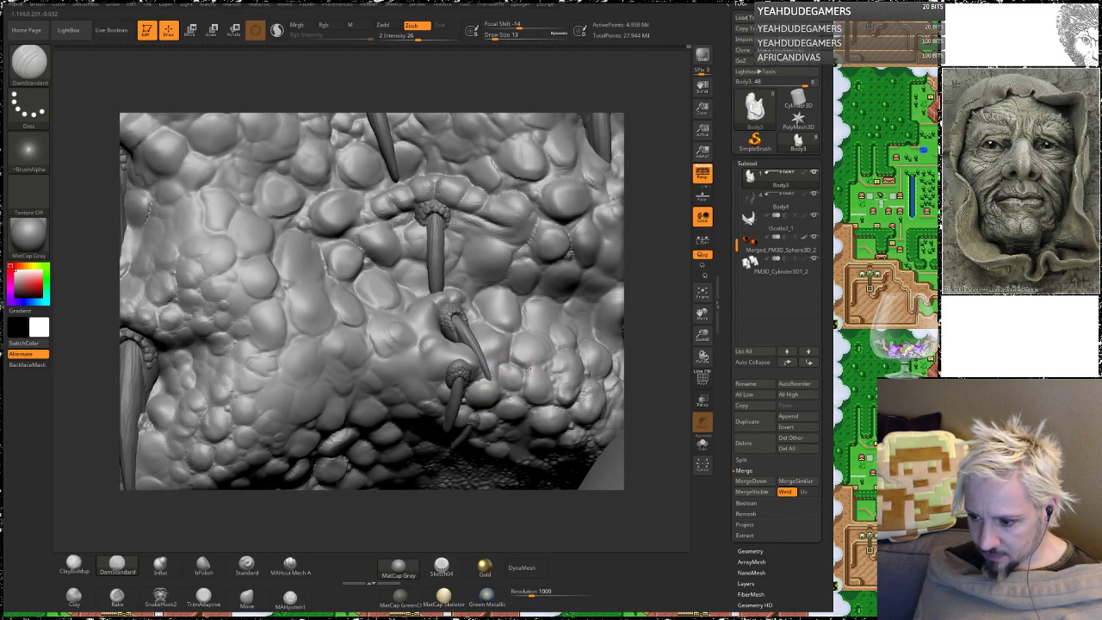
left_click_drag(651, 263, 518, 321)
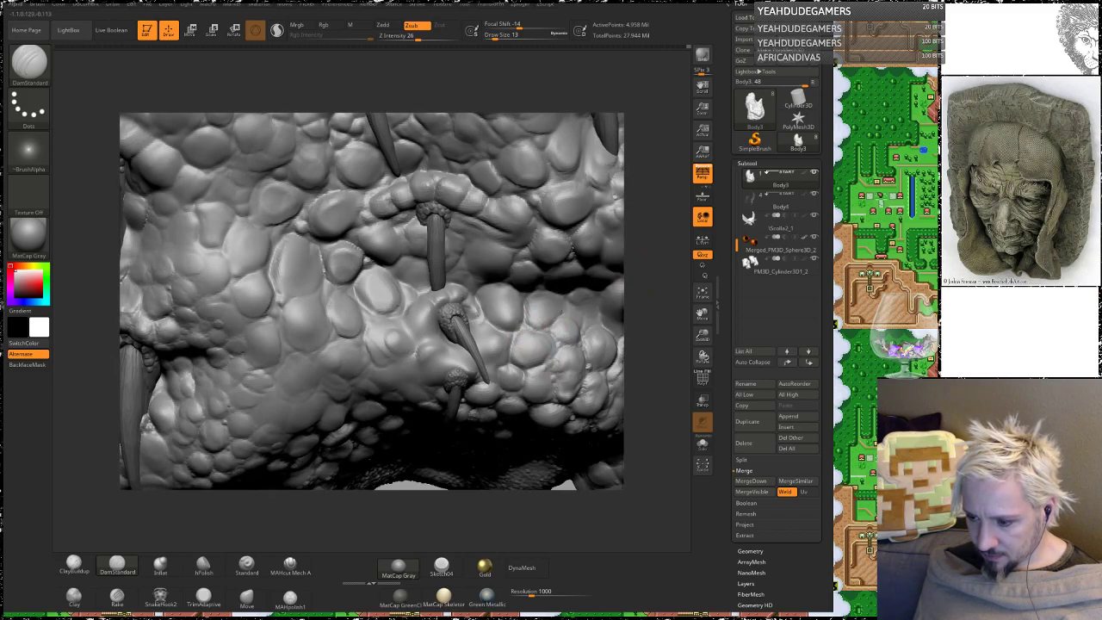
left_click_drag(632, 228, 476, 355)
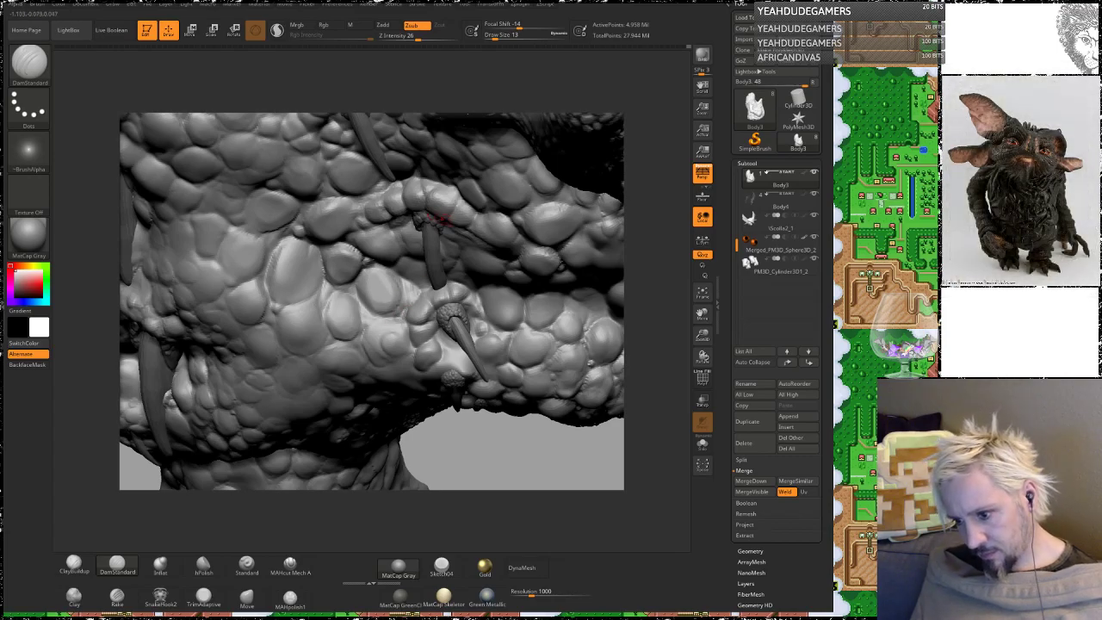
left_click_drag(635, 216, 634, 168)
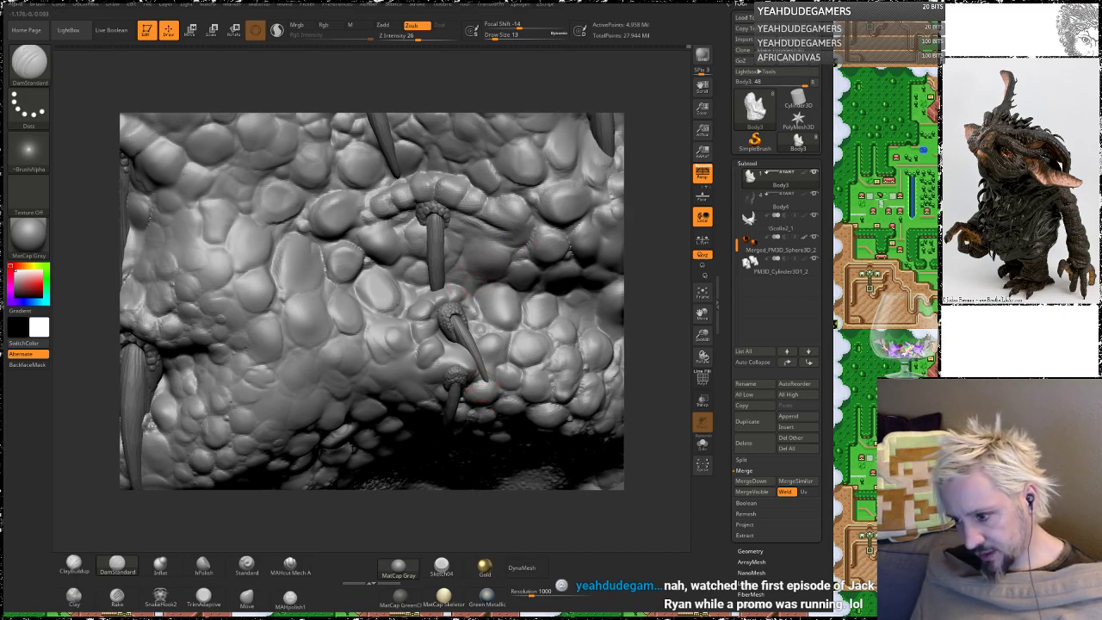
right_click_drag(461, 286, 454, 263)
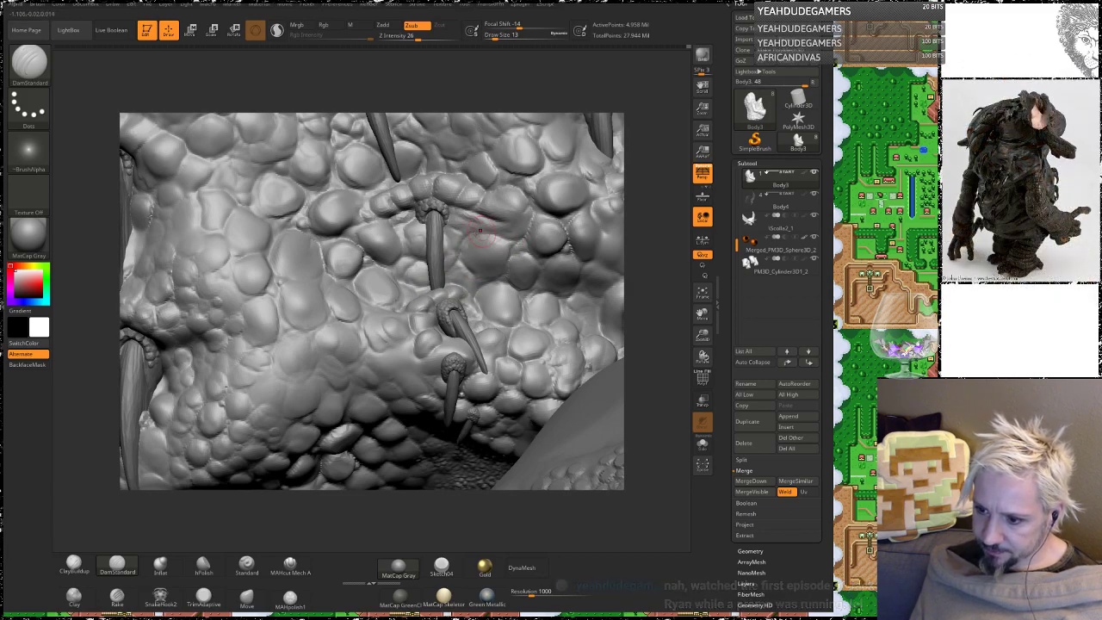
mouse_move(642, 209)
right_mouse_down()
mouse_move(643, 200)
mouse_move(410, 253)
right_mouse_up()
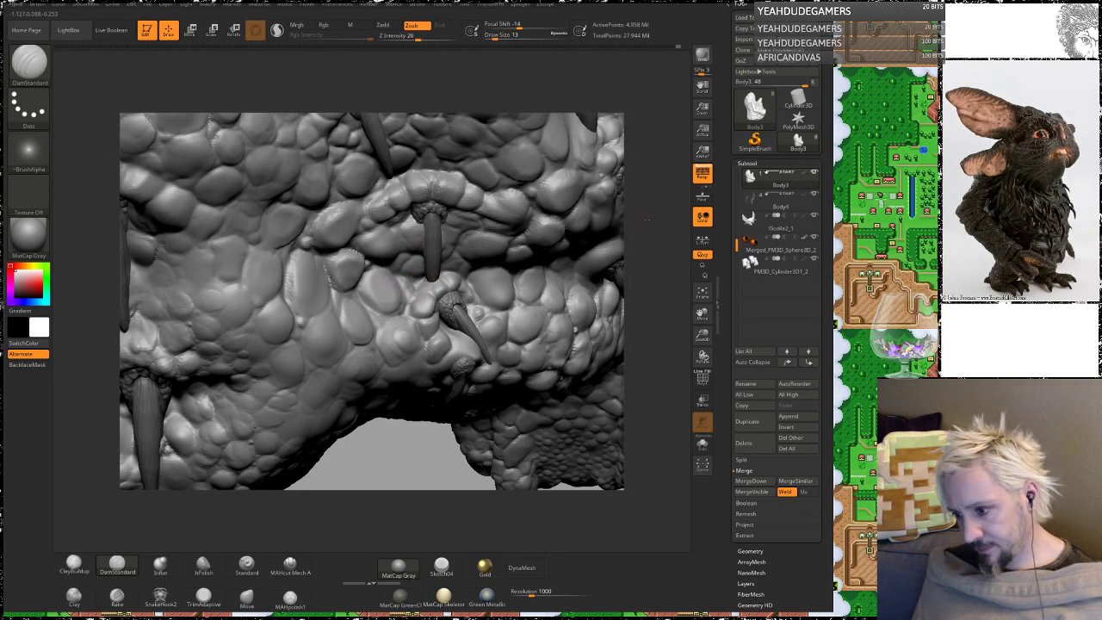
right_click_drag(646, 220, 387, 325)
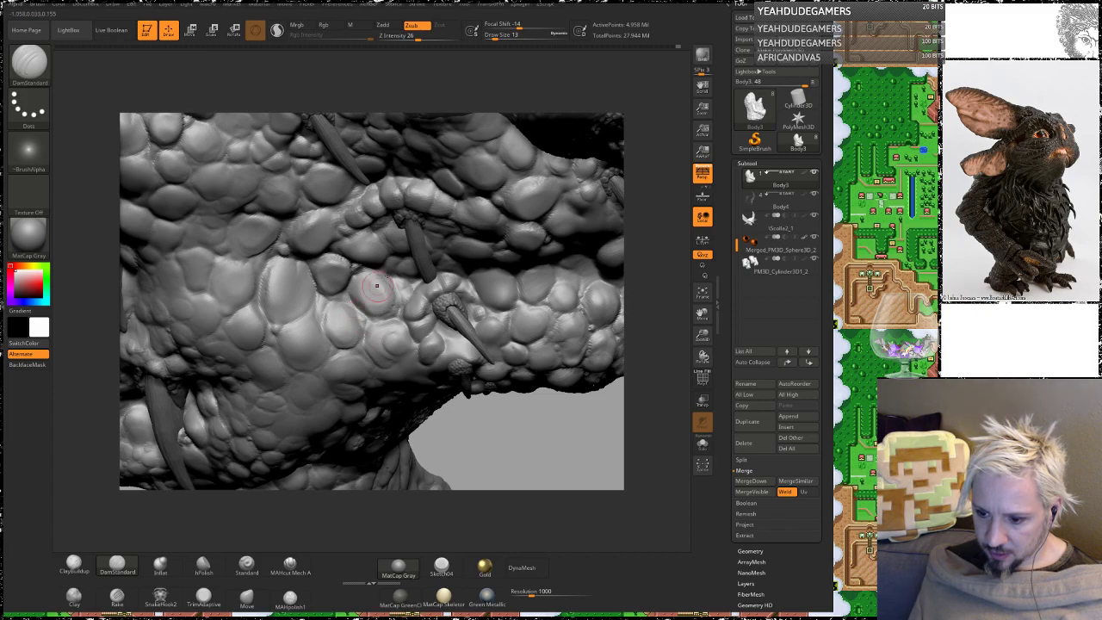
left_click_drag(492, 447, 482, 293, "alt")
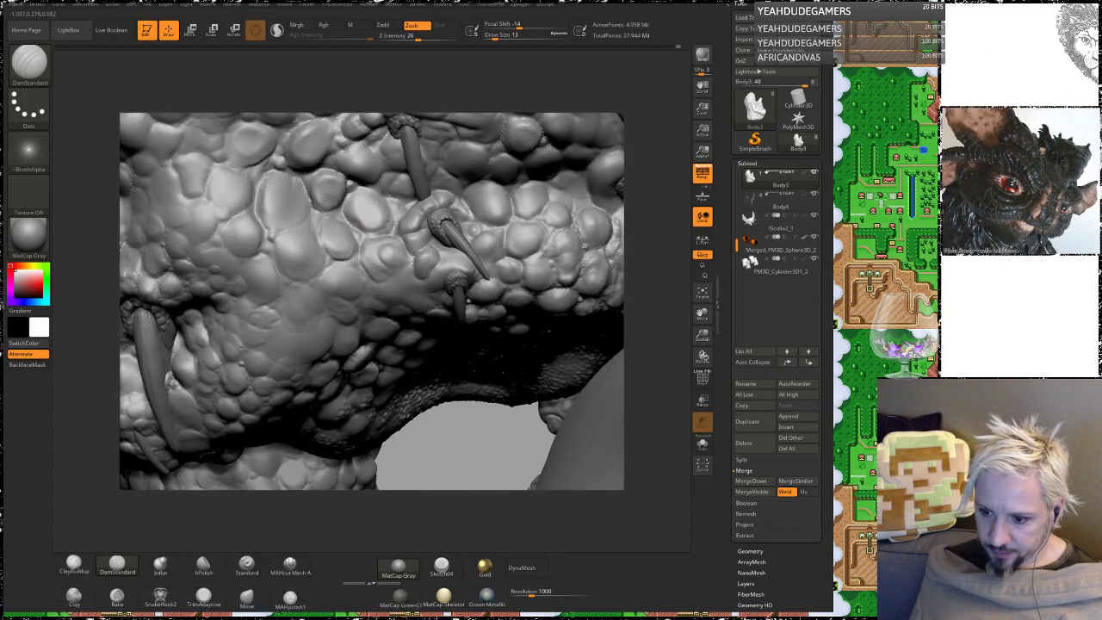
right_click_drag(447, 318, 414, 264)
mouse_move(393, 282)
left_mouse_down()
mouse_move(408, 265)
mouse_move(402, 277)
left_mouse_up()
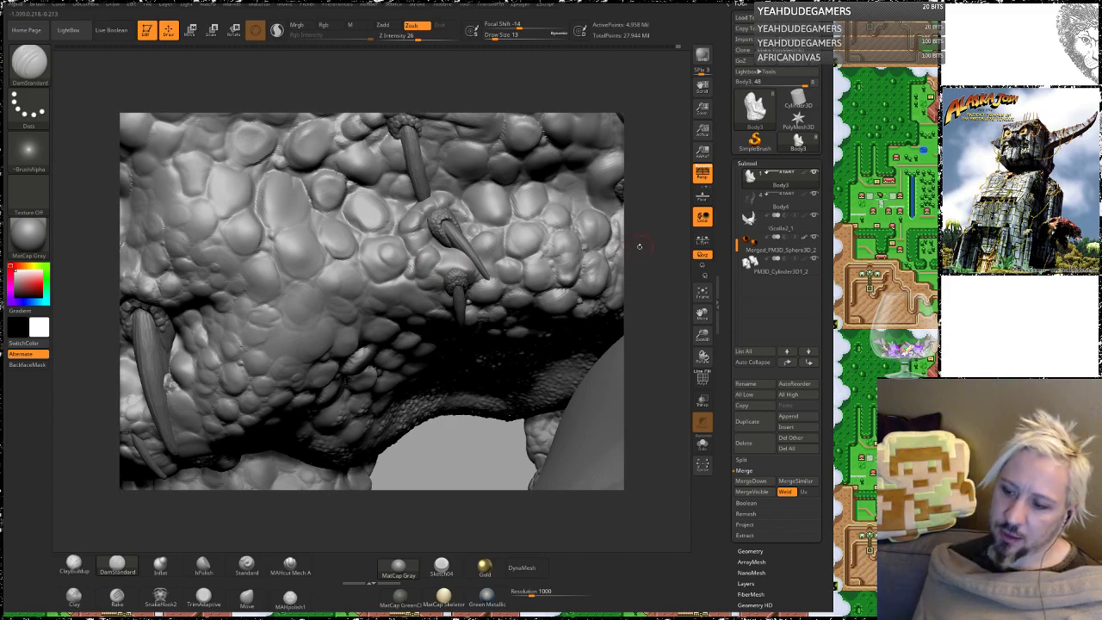
Step: Build a raised ridge over the base of the smaller spike below the hooked one with ClayBuildup and smooth it
right_click_drag(451, 236, 442, 263, "ctrl")
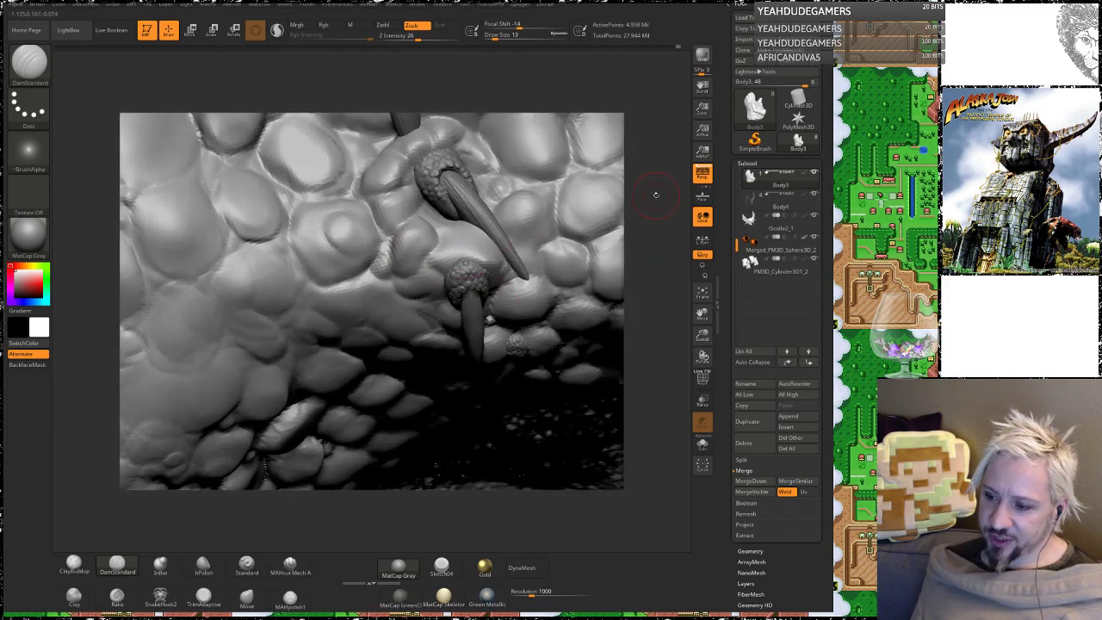
left_click_drag(656, 194, 119, 502)
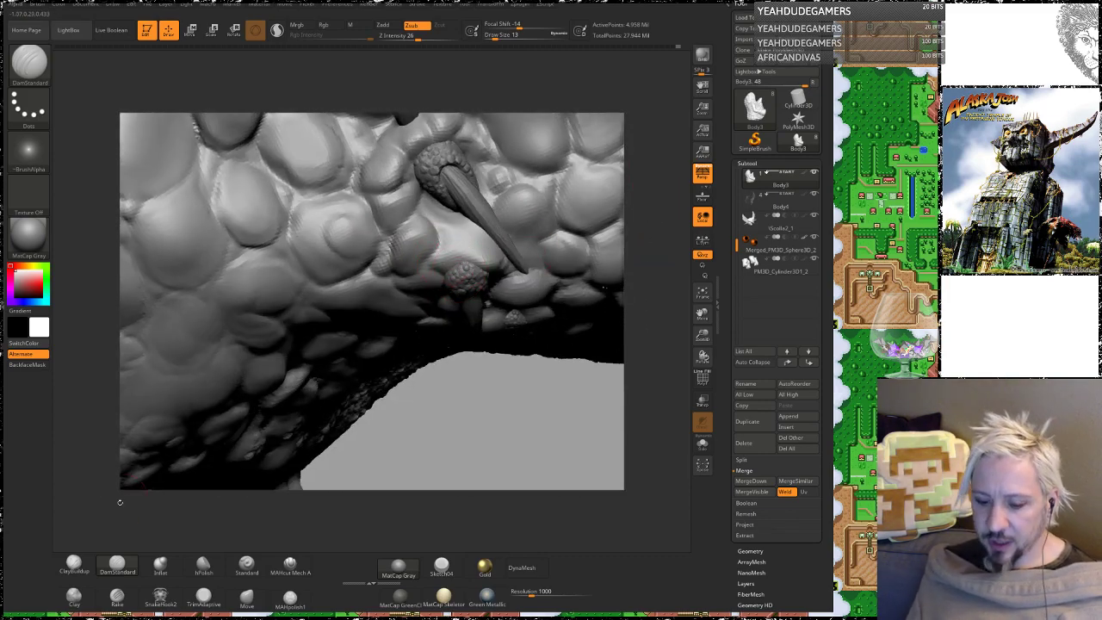
left_click(74, 566)
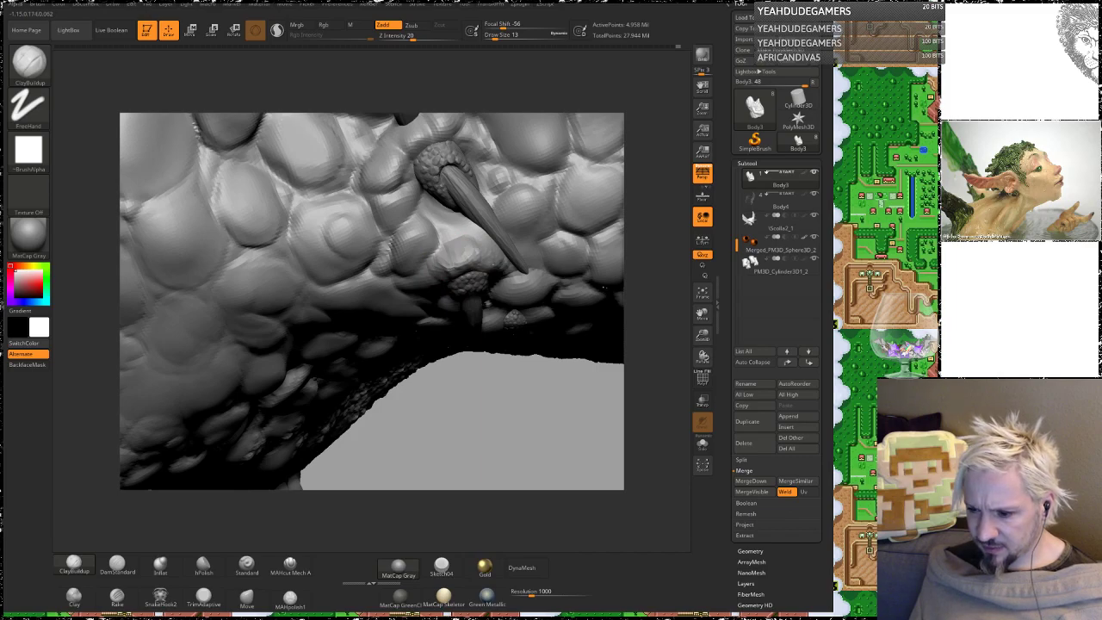
left_click_drag(646, 232, 444, 240)
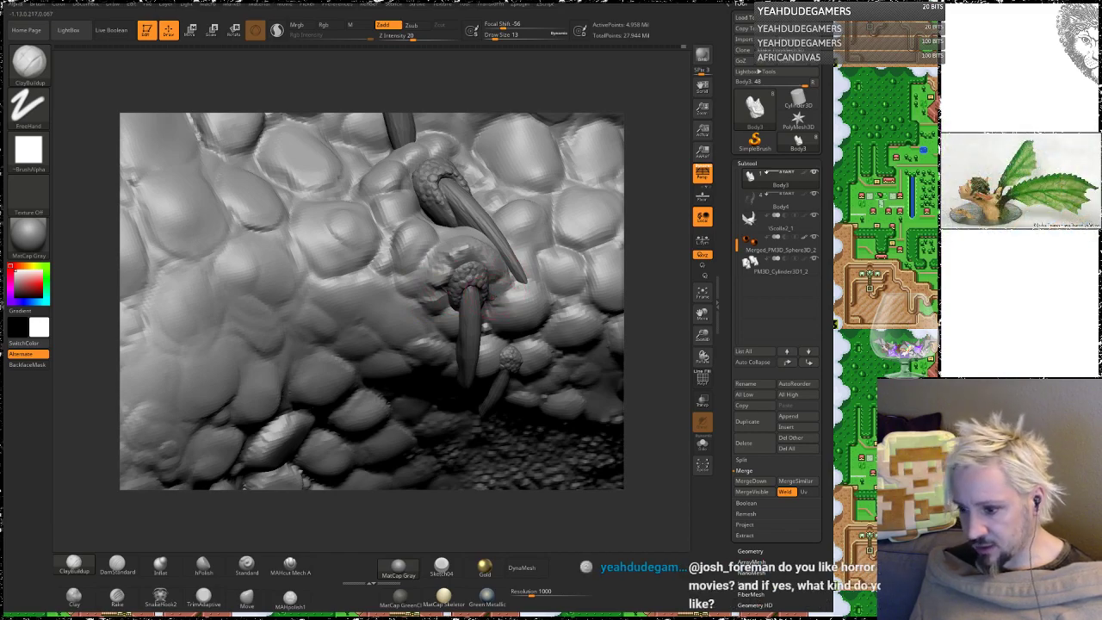
left_click_drag(625, 205, 469, 280)
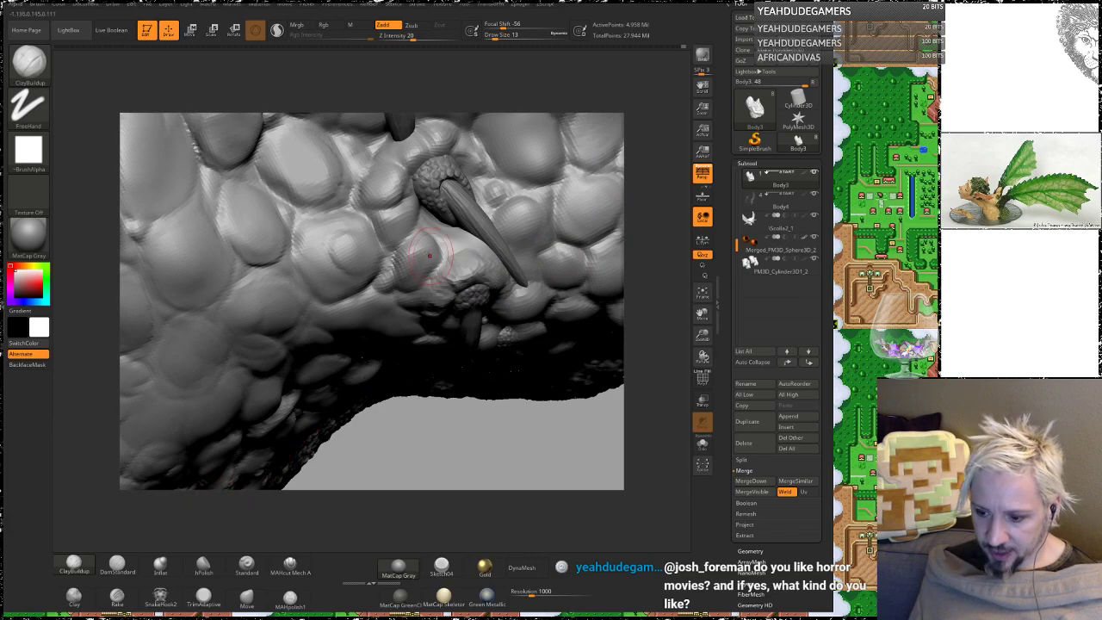
left_click(276, 31)
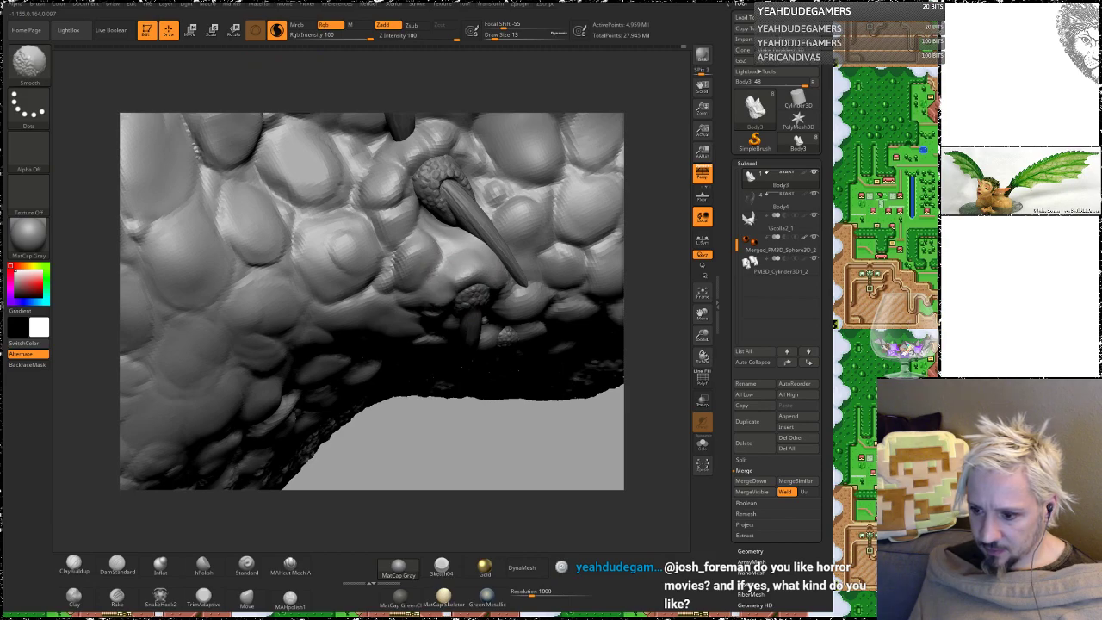
key("shift")
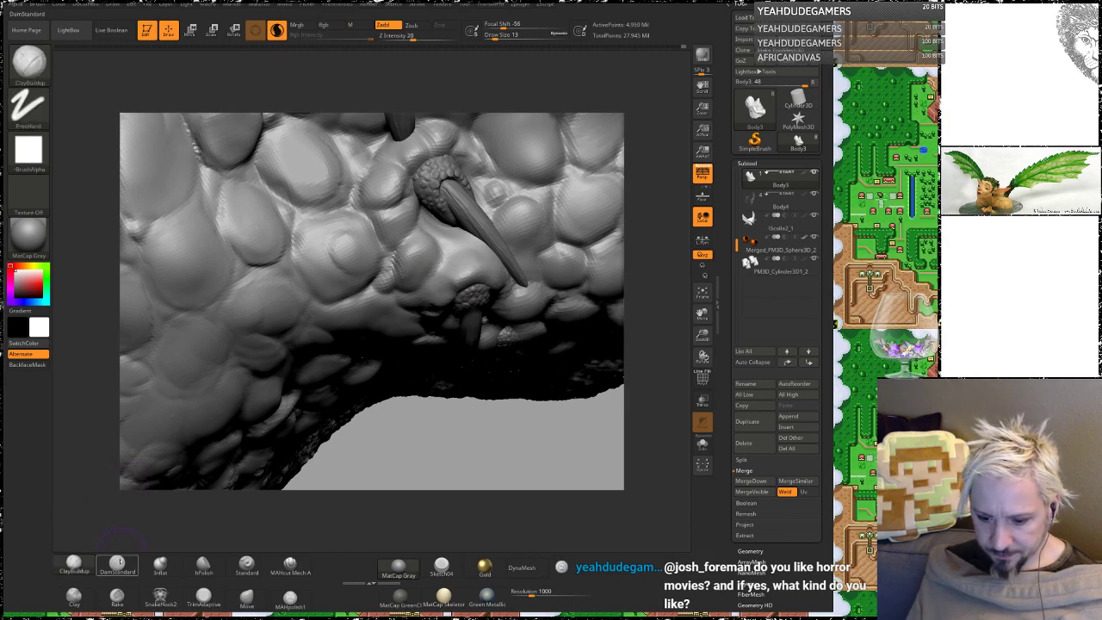
Step: Carve a rounded scale out of the ridge above the smaller lower spike and define its neighbours with DamStandard, then save the project
left_click(117, 565)
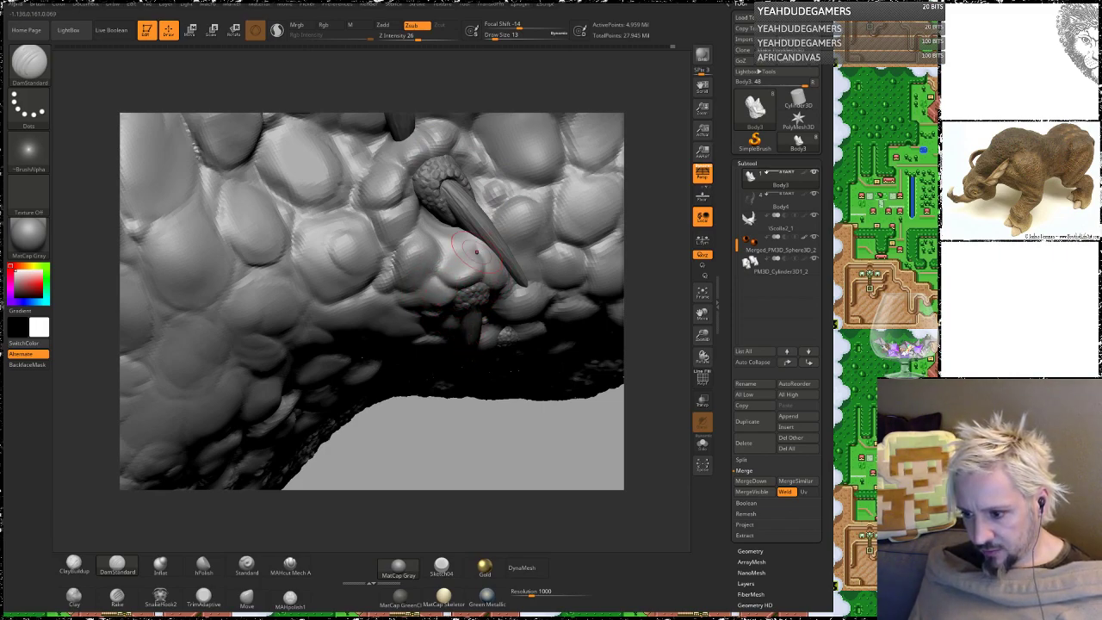
left_click_drag(630, 211, 641, 246)
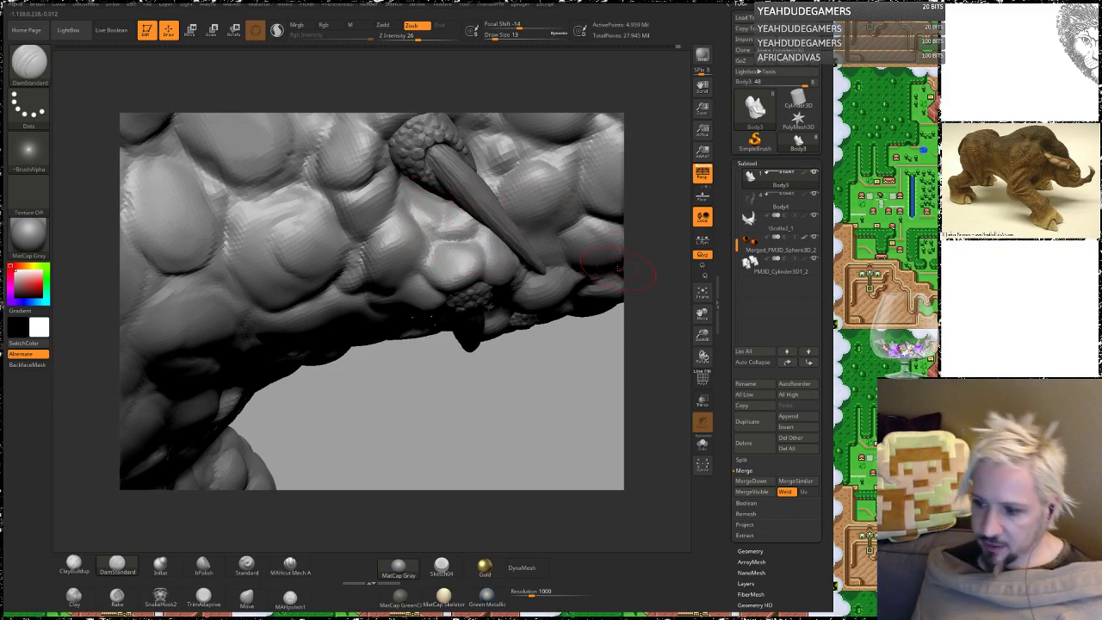
mouse_move(523, 401)
left_mouse_down()
mouse_move(519, 414)
mouse_move(424, 258)
left_mouse_up()
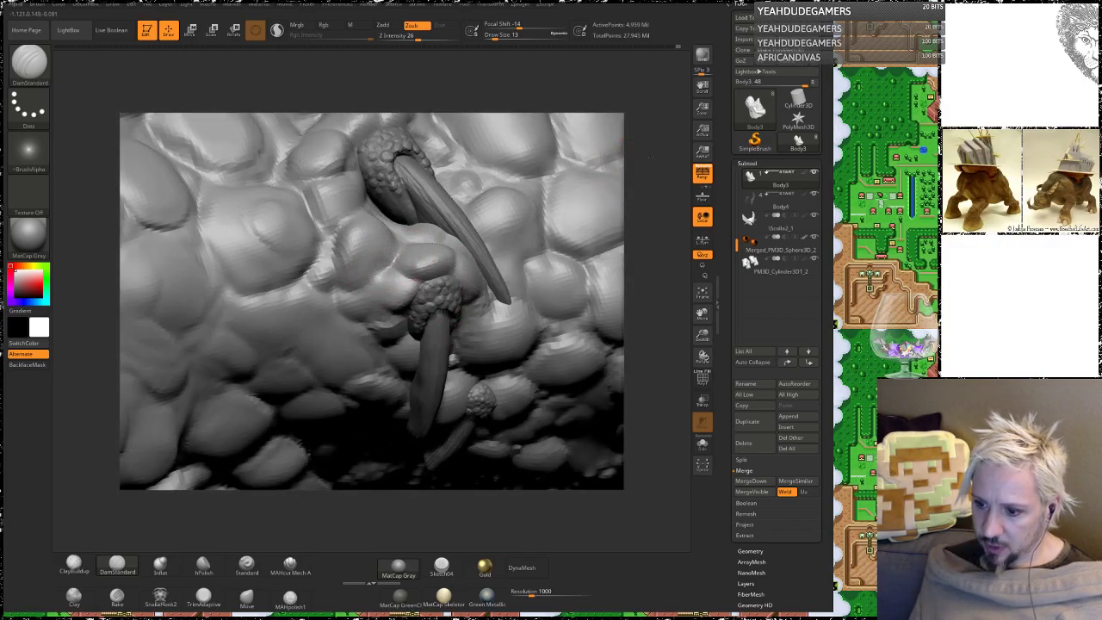
left_click_drag(647, 152, 644, 196)
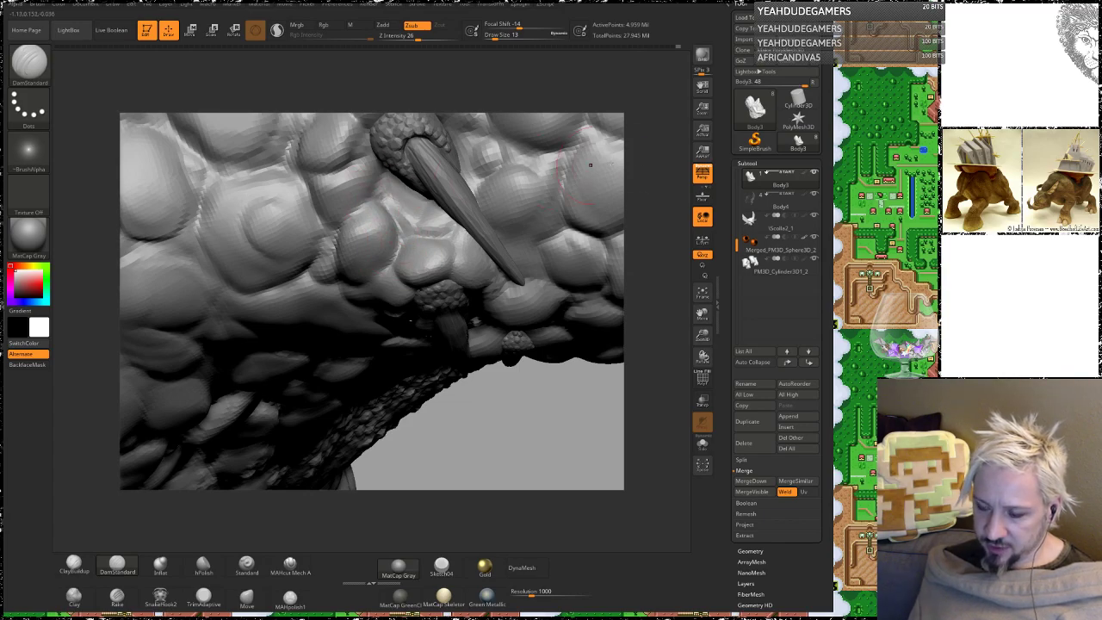
left_click_drag(397, 206, 381, 268)
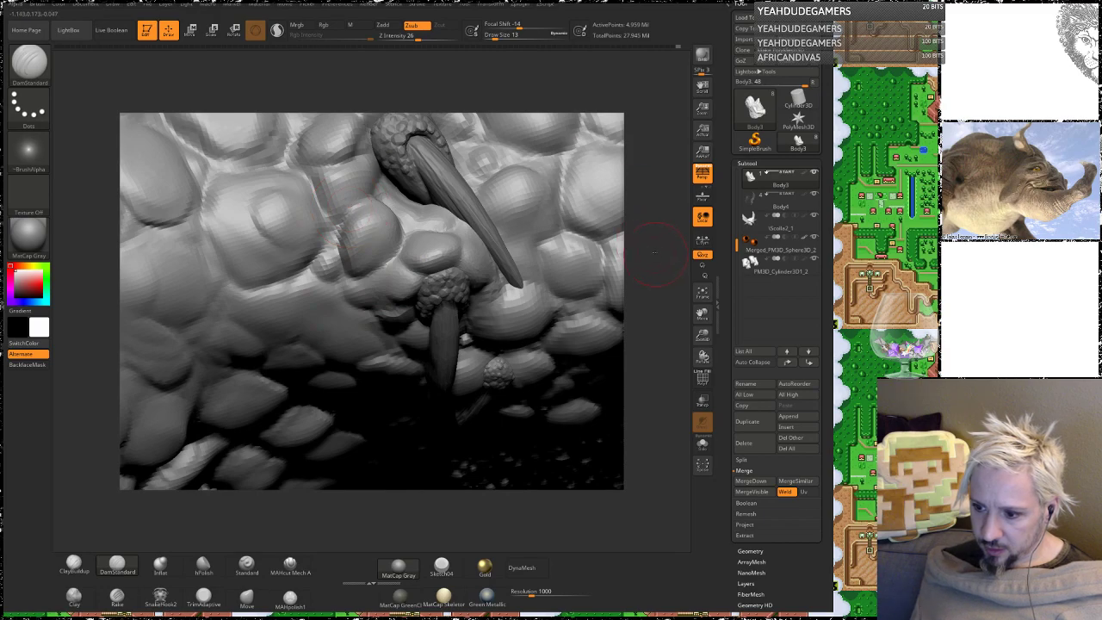
mouse_move(635, 211)
left_mouse_down("alt")
mouse_move(635, 164)
mouse_move(635, 190)
left_mouse_up("alt")
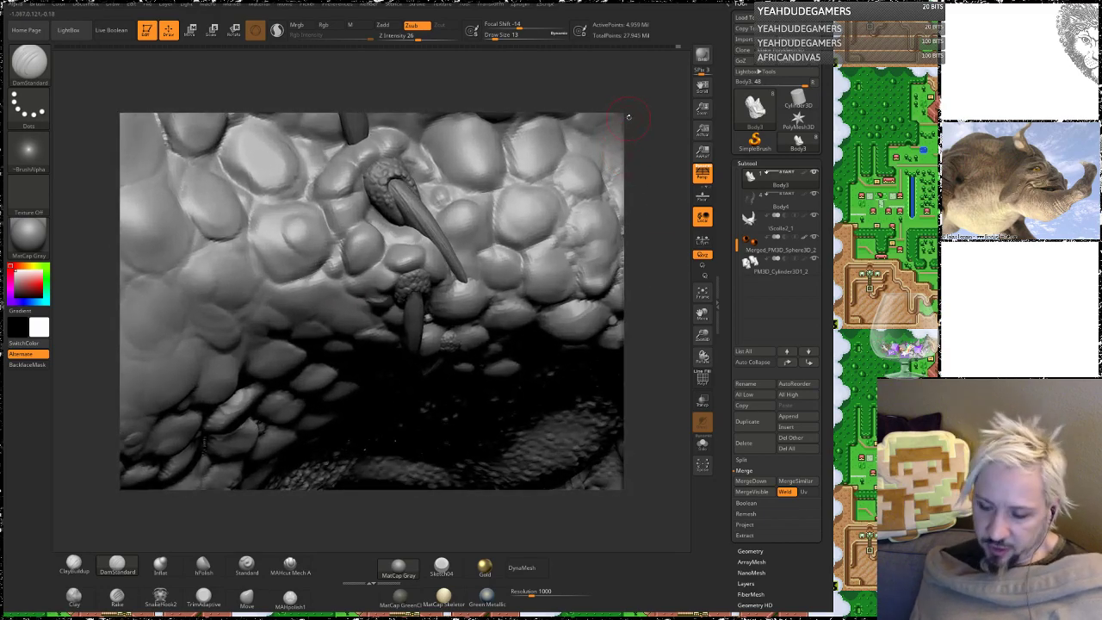
left_click_drag(662, 156, 379, 219)
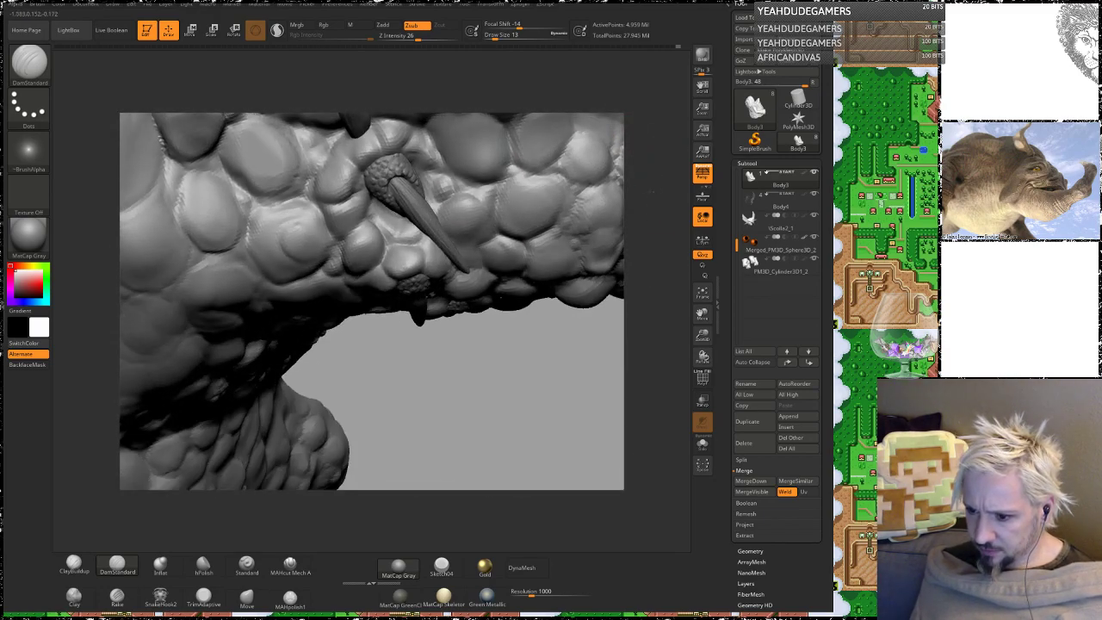
key("ctrl+s")
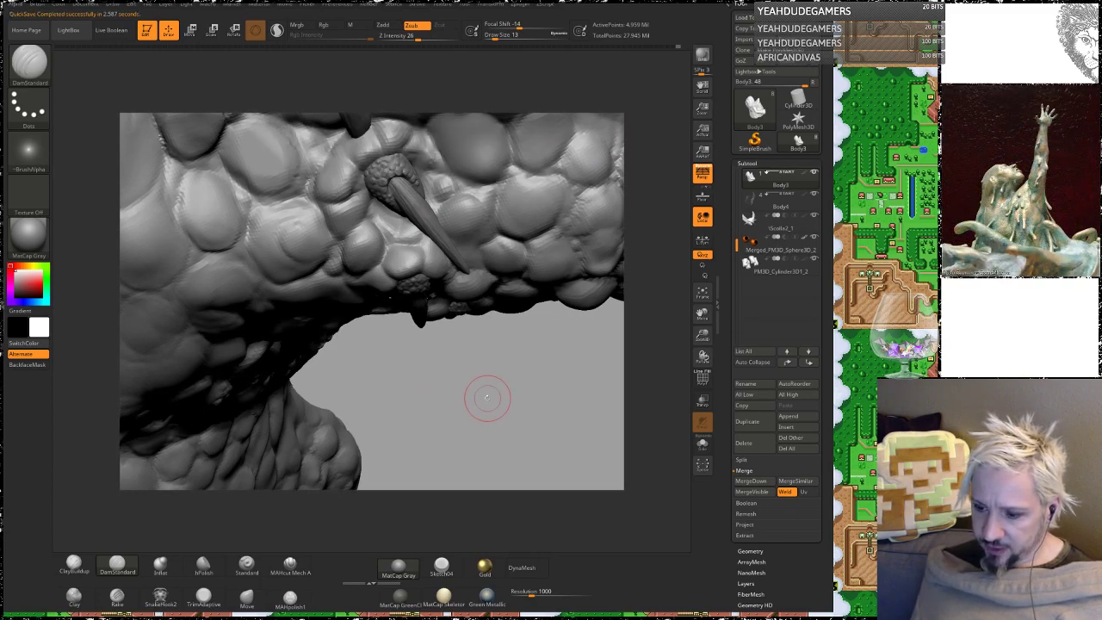
Step: Thicken and extend the ridge around the smaller lower spike's base with ClayBuildup
mouse_move(487, 397)
left_mouse_down()
mouse_move(505, 398)
mouse_move(431, 385)
mouse_move(514, 387)
mouse_move(514, 348)
mouse_move(362, 315)
left_mouse_up()
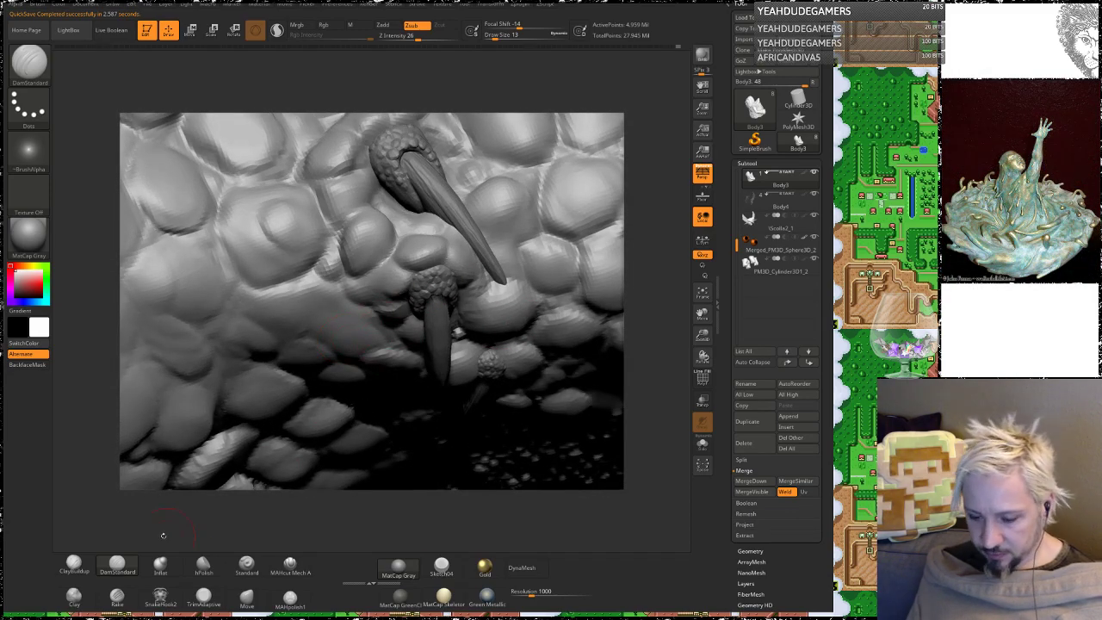
left_click(74, 564)
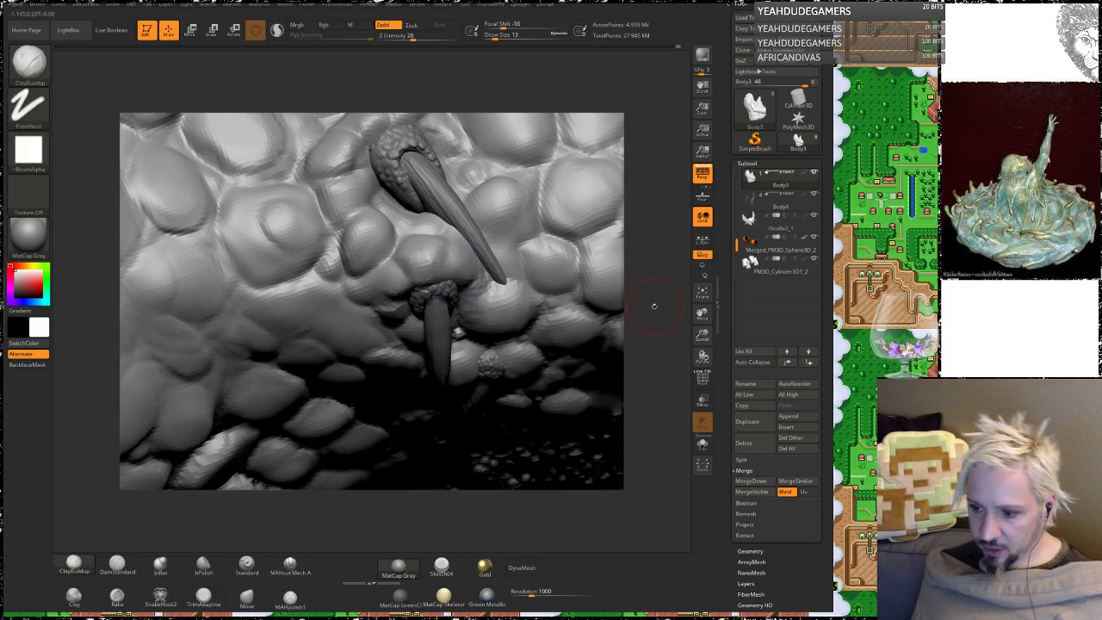
left_click_drag(654, 305, 602, 353)
Step: Divide the thickened ridge around the smaller lower spike into separate rounded scales with DamStandard at draw size 8
left_click(117, 565)
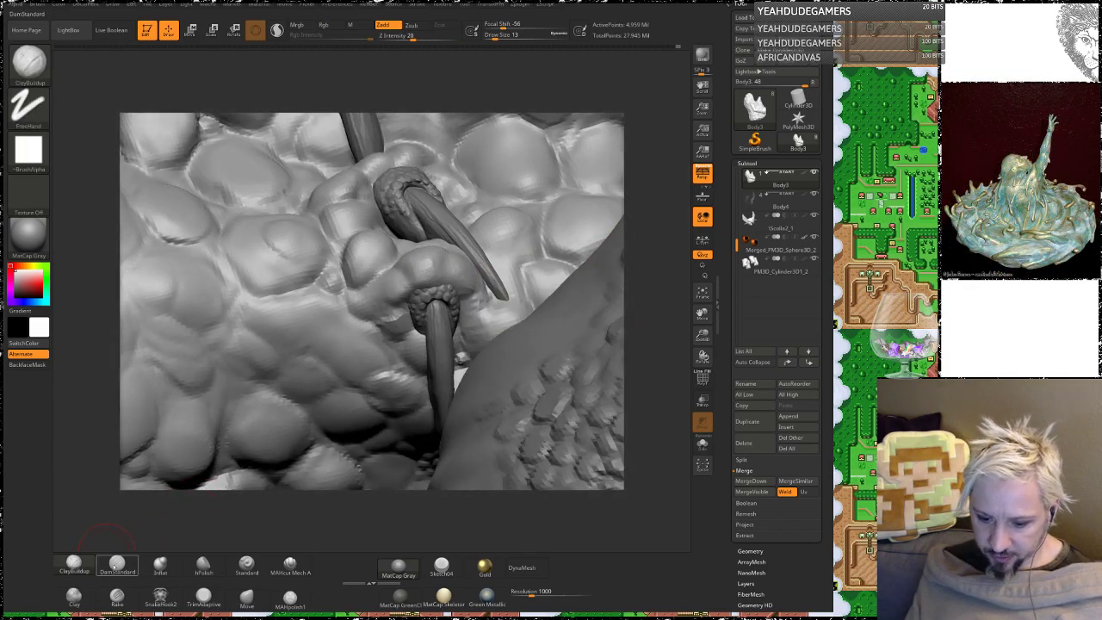
key("space")
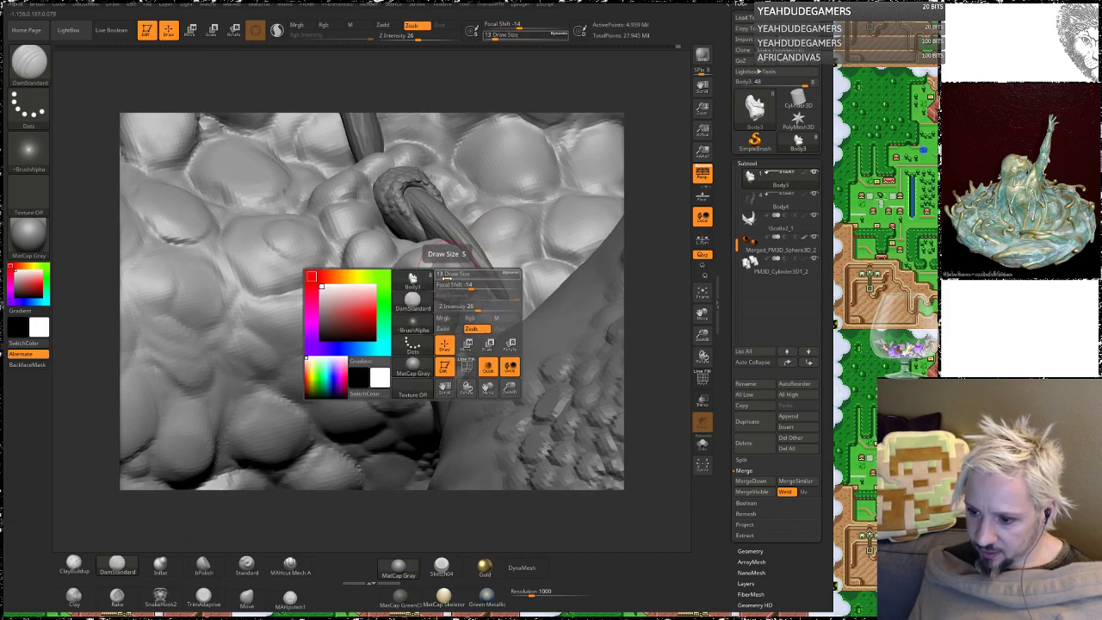
left_click_drag(446, 278, 440, 275)
left_click_drag(632, 204, 651, 251)
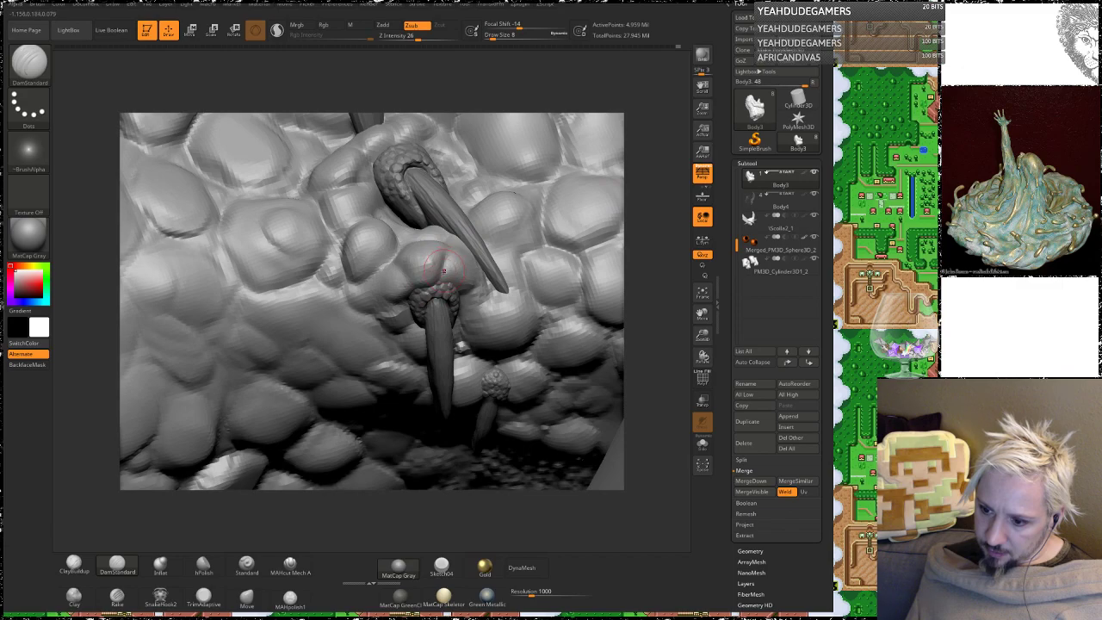
left_click_drag(658, 121, 439, 239)
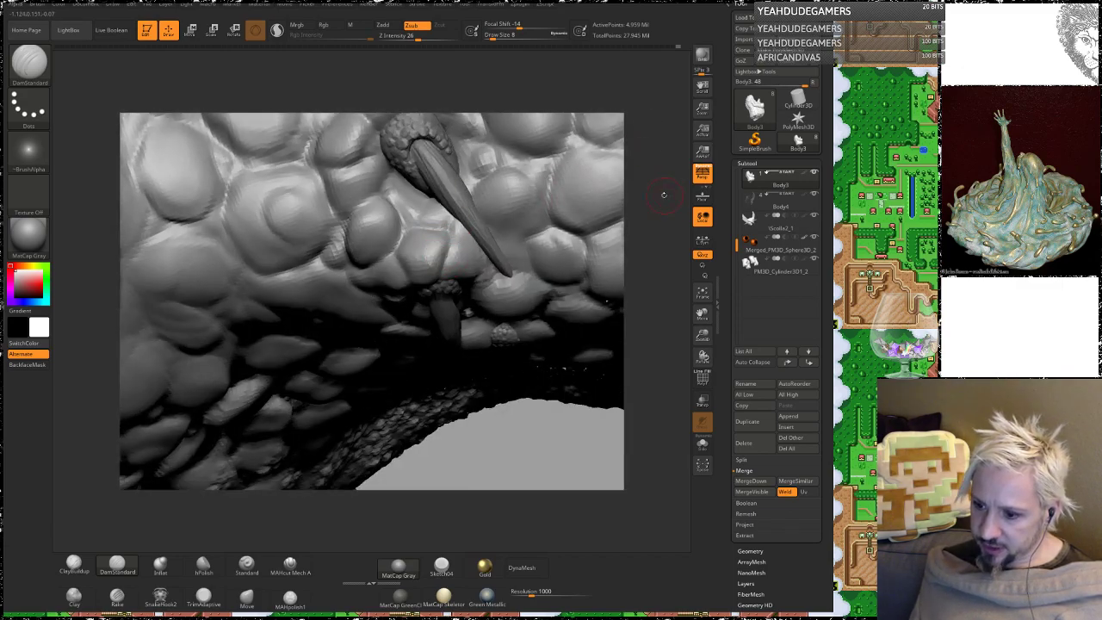
right_click_drag(473, 200, 362, 237)
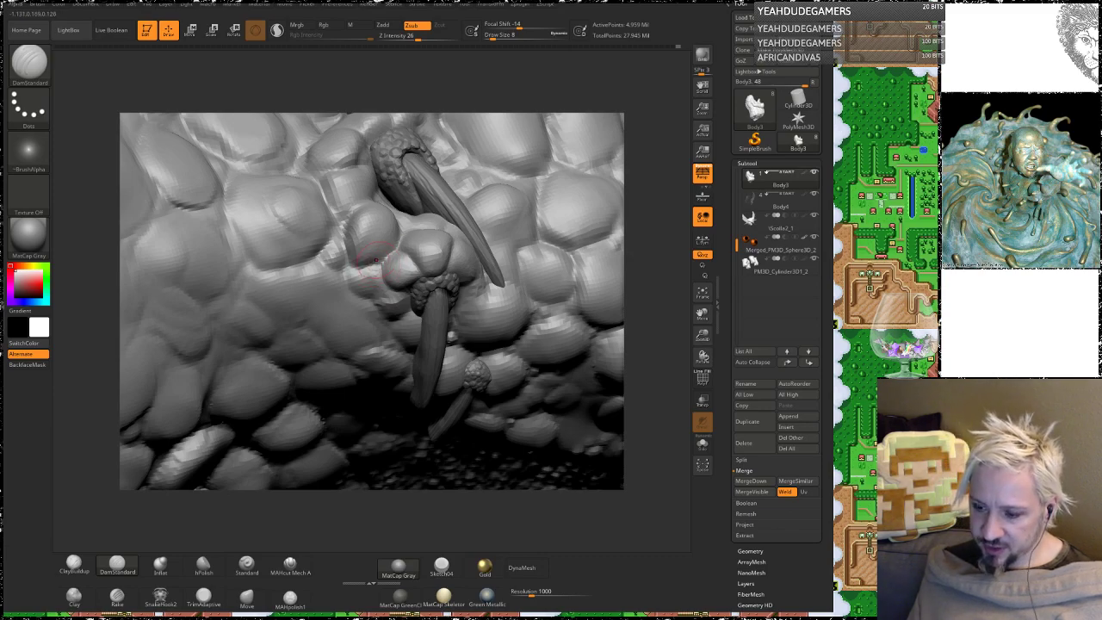
left_click_drag(651, 175, 645, 226)
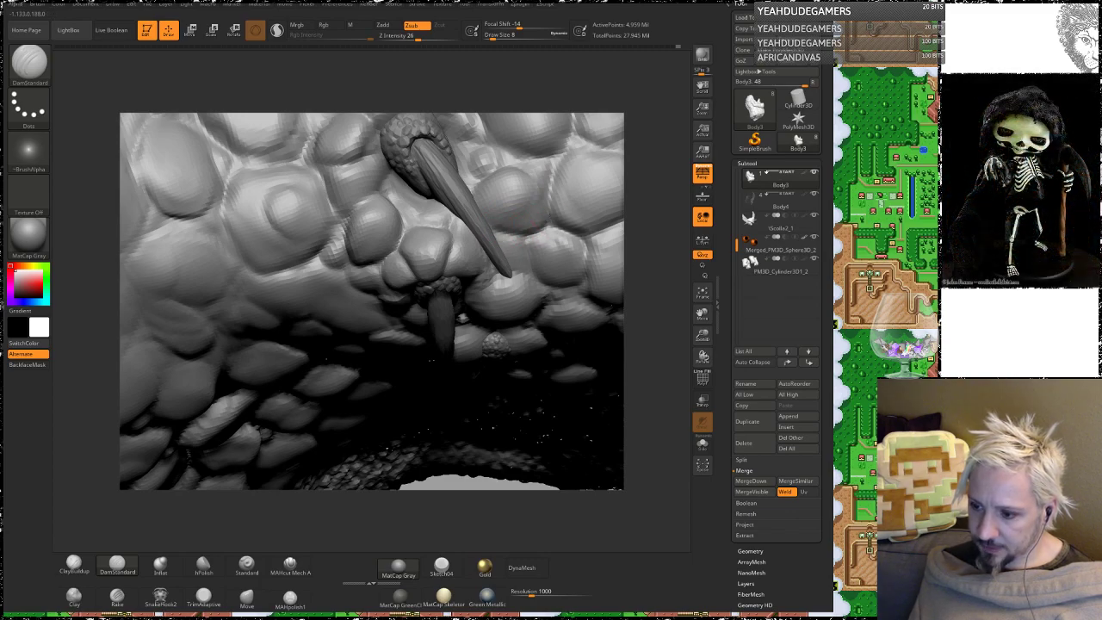
Step: Carve the smooth skin beside and below the smaller lower spike into separate rounded scales with DamStandard
left_click_drag(671, 128, 668, 185)
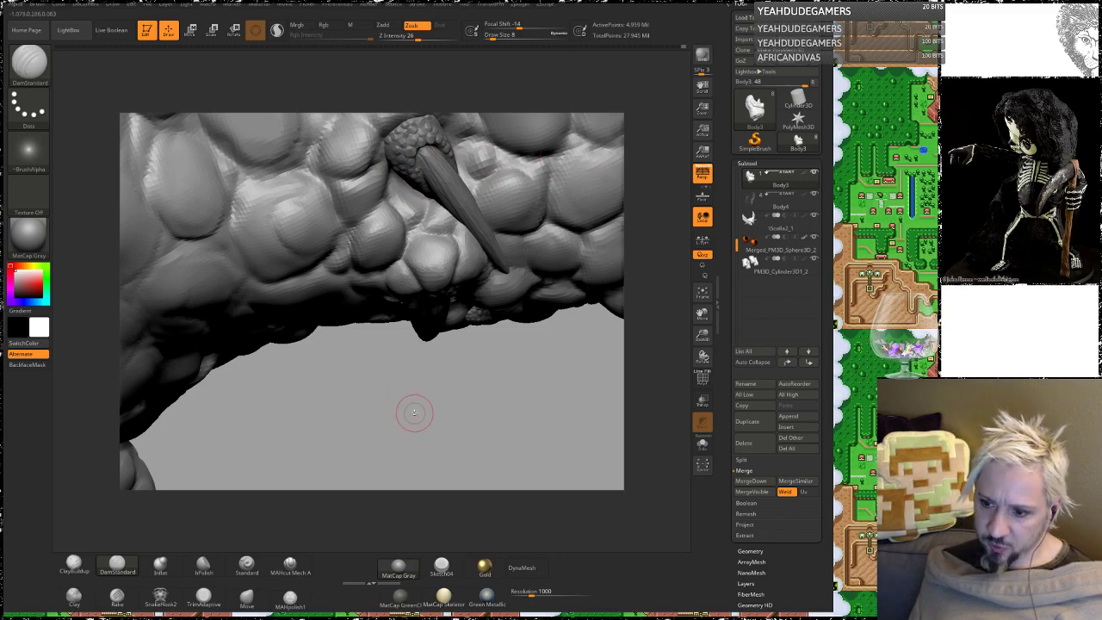
mouse_move(411, 410)
left_mouse_down()
mouse_move(383, 373)
mouse_move(415, 339)
mouse_move(413, 398)
mouse_move(408, 375)
left_mouse_up()
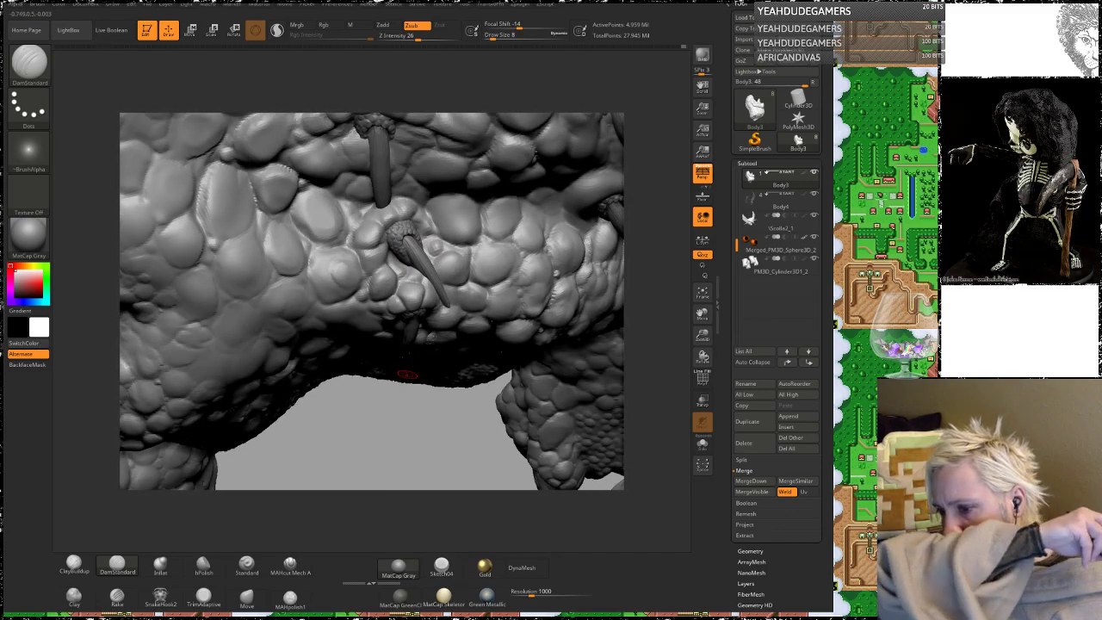
mouse_move(394, 445)
left_mouse_down()
mouse_move(357, 322)
mouse_move(364, 301)
left_mouse_up()
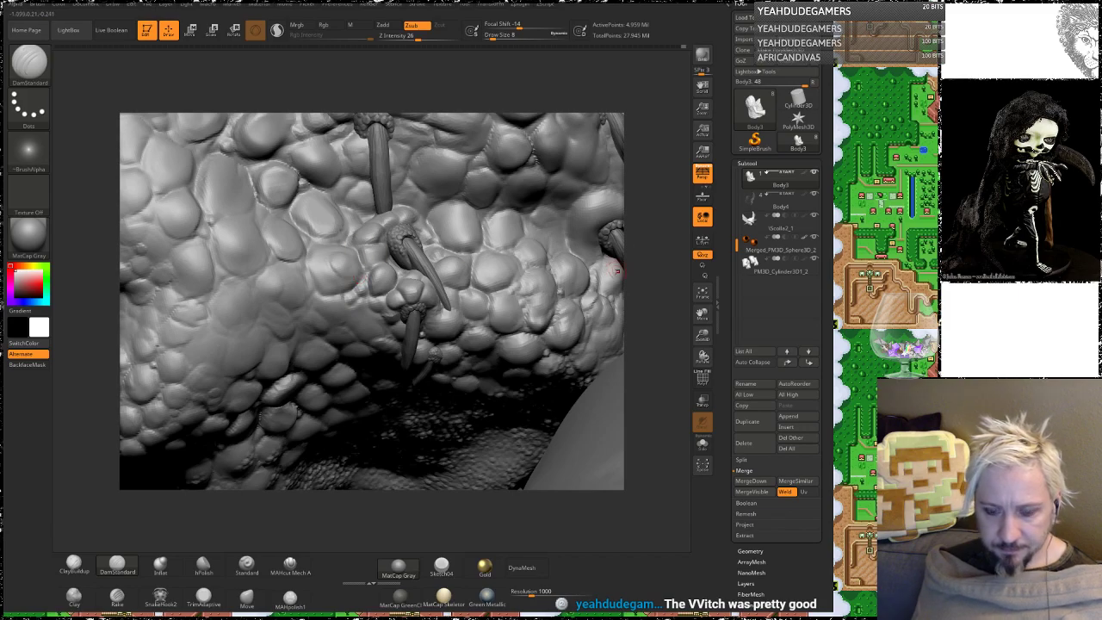
mouse_move(648, 278)
left_mouse_down("alt")
mouse_move(645, 337)
mouse_move(643, 323)
left_mouse_up("alt")
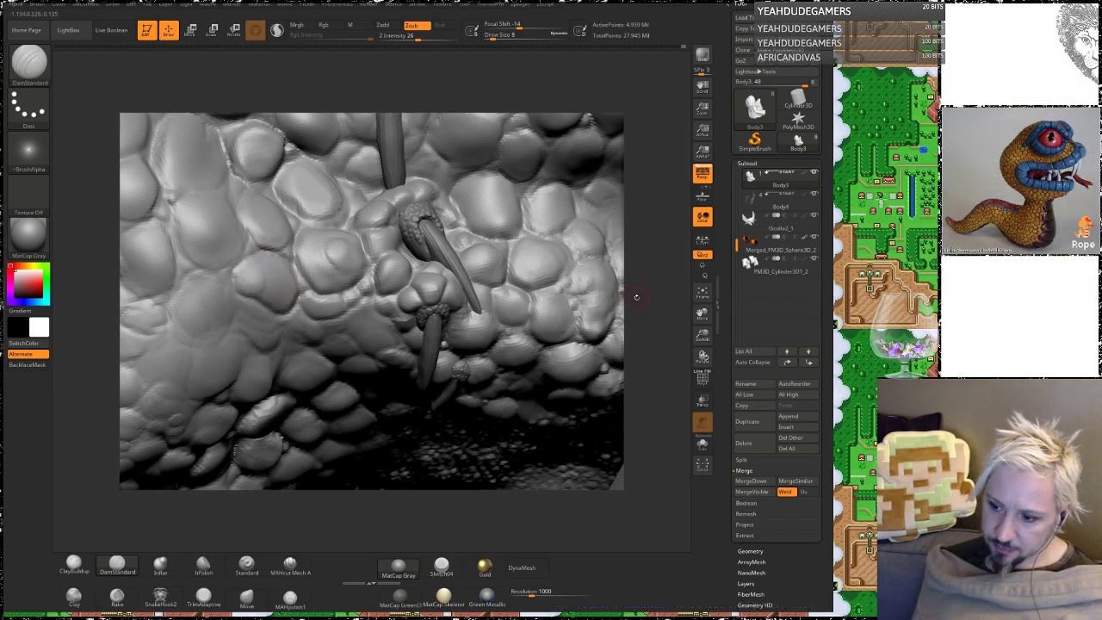
left_click_drag(637, 298, 294, 298)
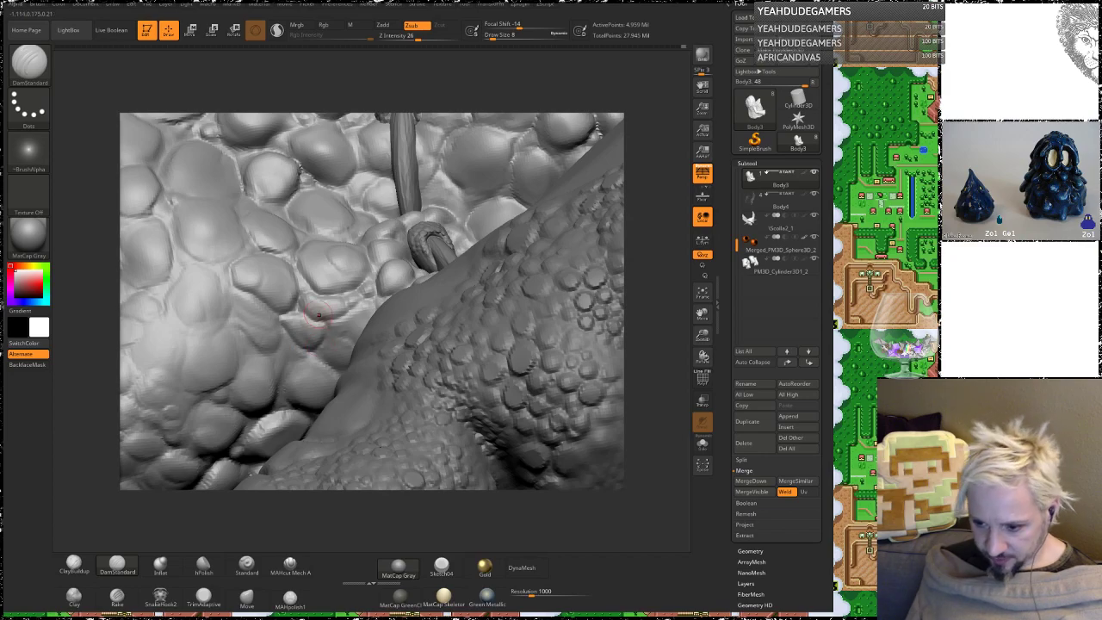
left_click_drag(651, 221, 708, 225)
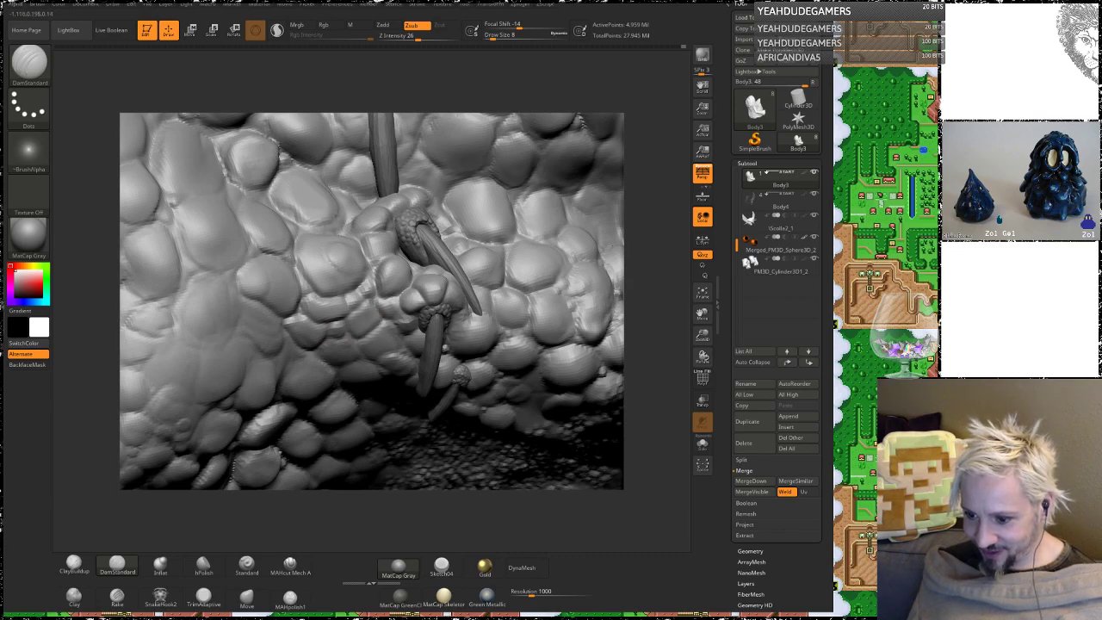
mouse_move(656, 322)
left_mouse_down("alt")
mouse_move(660, 243)
mouse_move(652, 284)
left_mouse_up("alt")
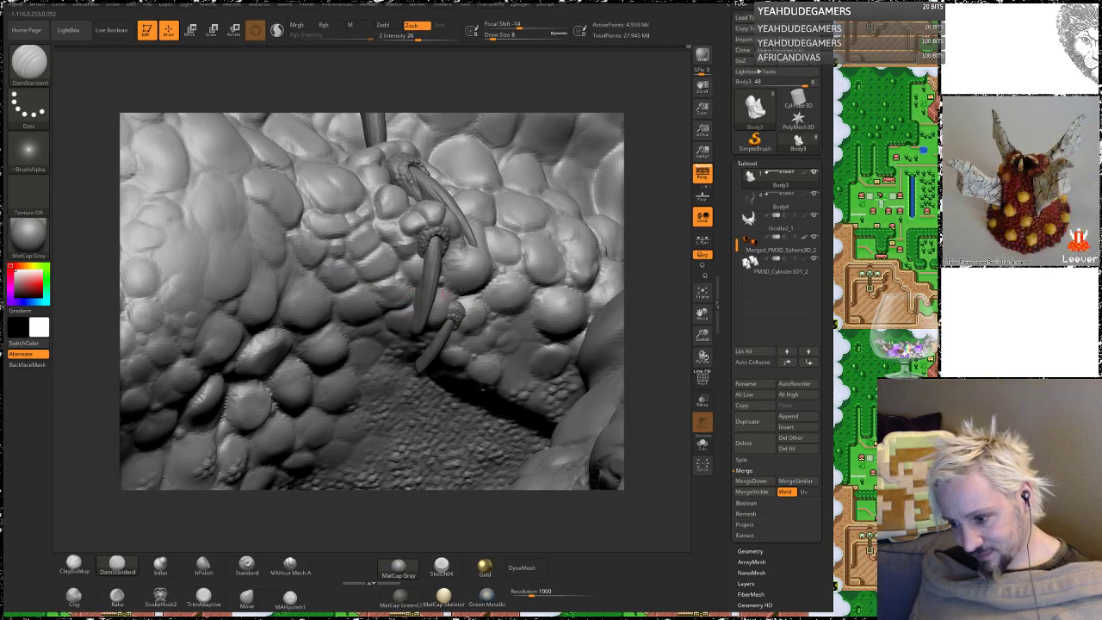
Step: Define the scales in the hollow between the hooked spike and the neighbouring spikes by deepening the creases around them with DamStandard
left_click_drag(659, 197, 635, 82)
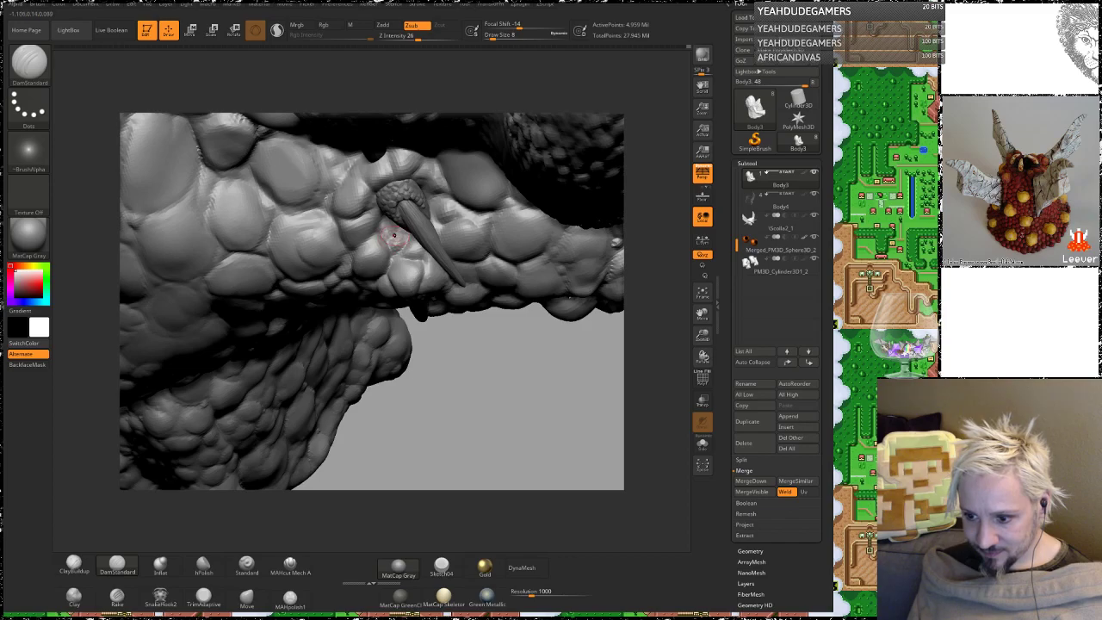
left_click_drag(465, 348, 477, 413)
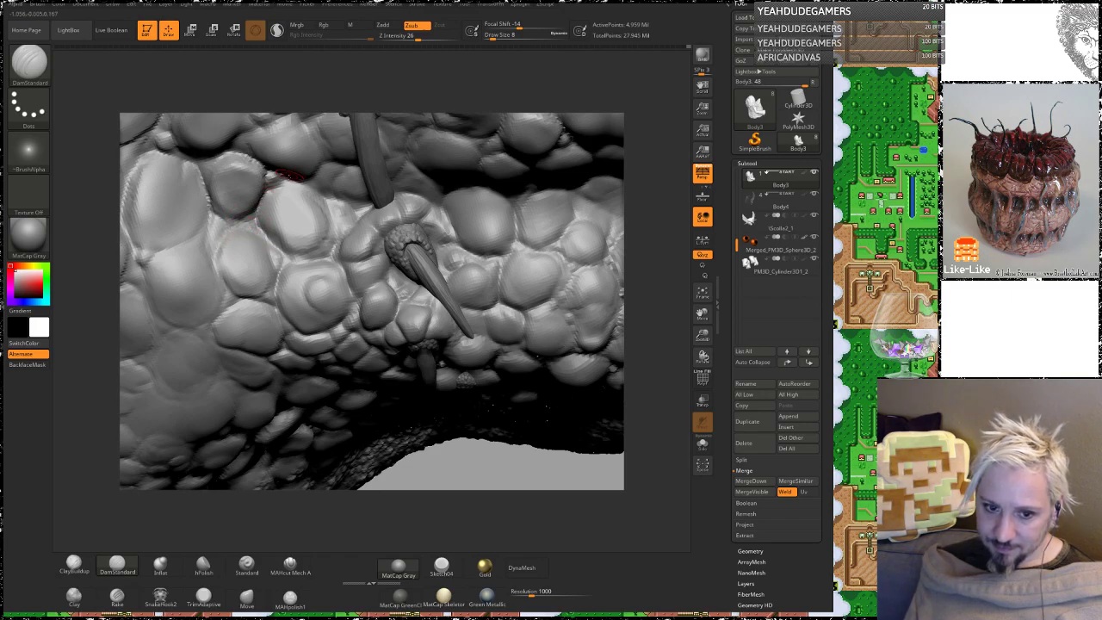
left_click_drag(657, 214, 658, 258)
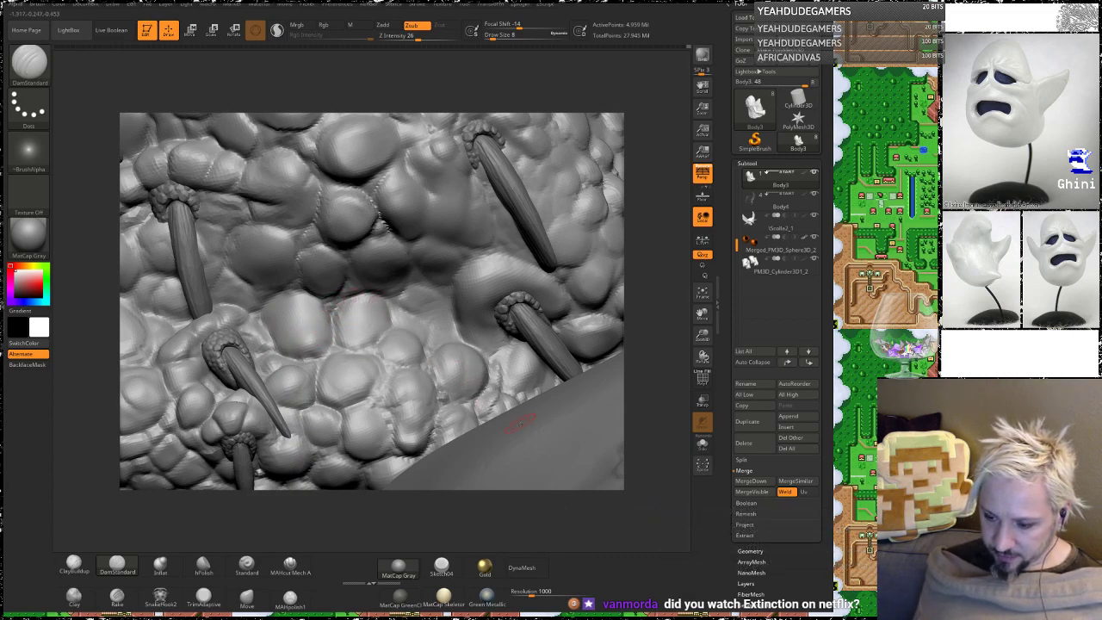
mouse_move(659, 226)
left_mouse_down()
mouse_move(667, 283)
mouse_move(668, 263)
left_mouse_up()
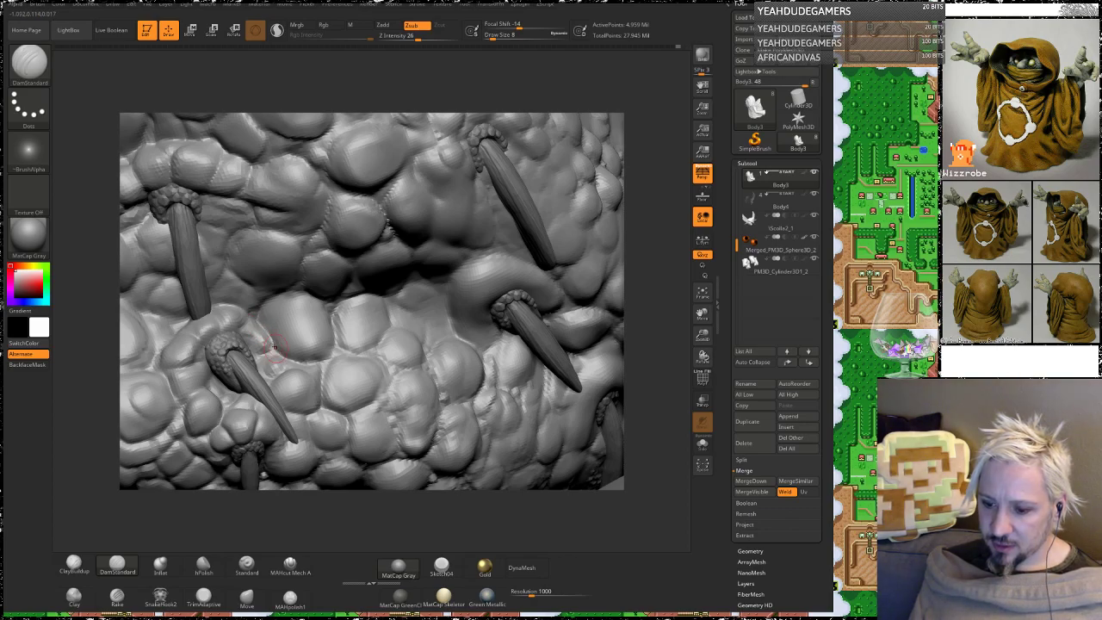
left_click_drag(638, 254, 627, 203)
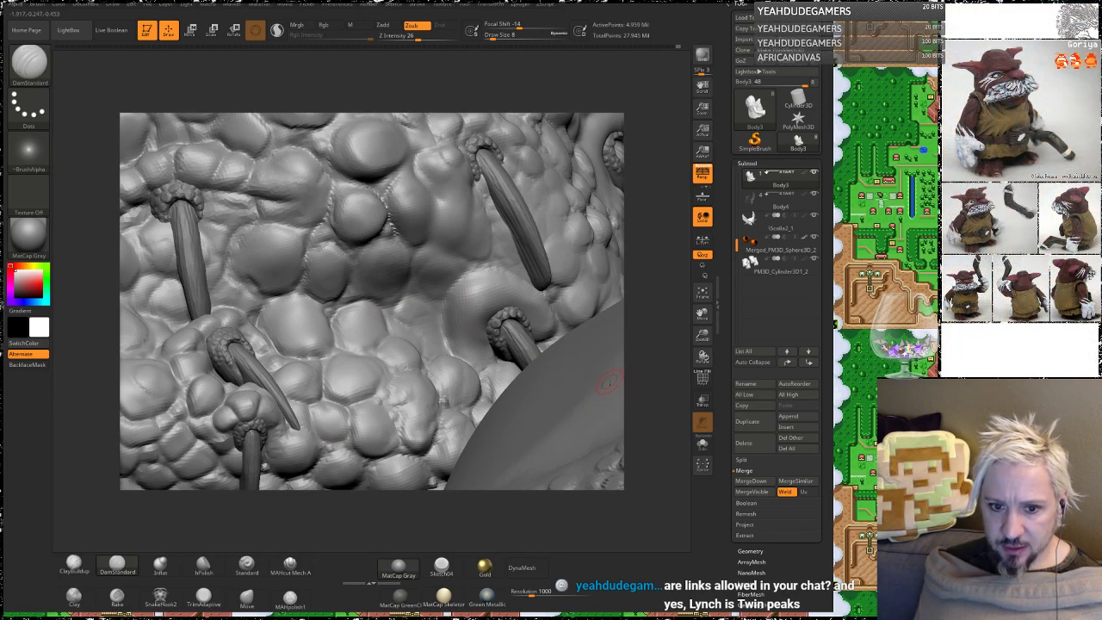
Step: Divide the smooth ridge around the lower spike on the far side of the hollow into rounded scales with DamStandard
left_click_drag(644, 366, 536, 372, "alt")
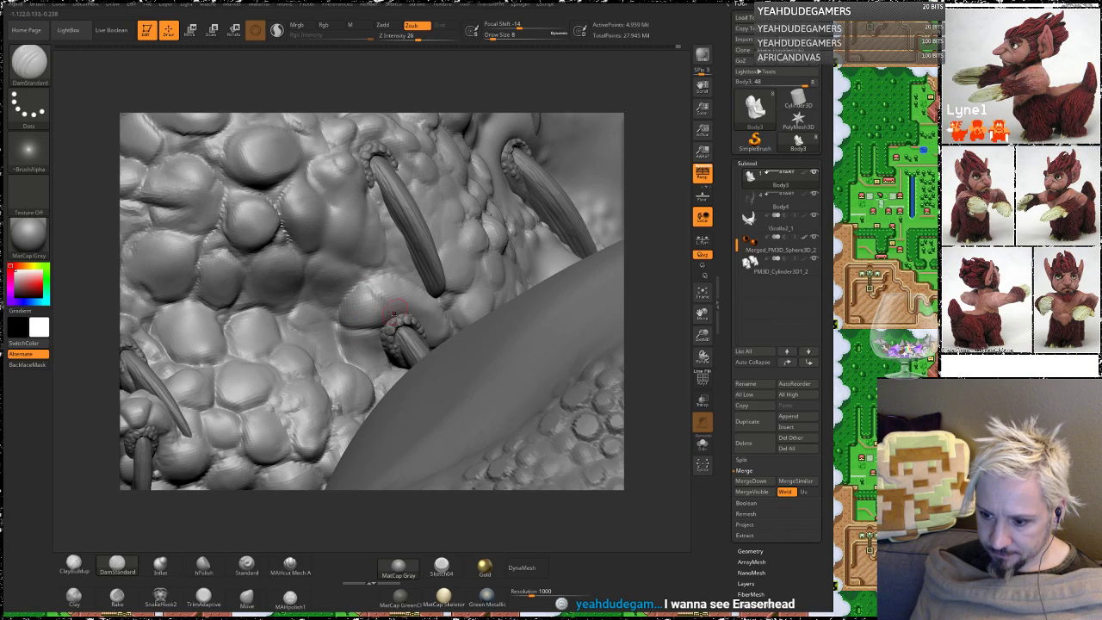
mouse_move(370, 278)
left_mouse_down()
mouse_move(397, 276)
mouse_move(401, 311)
left_mouse_up()
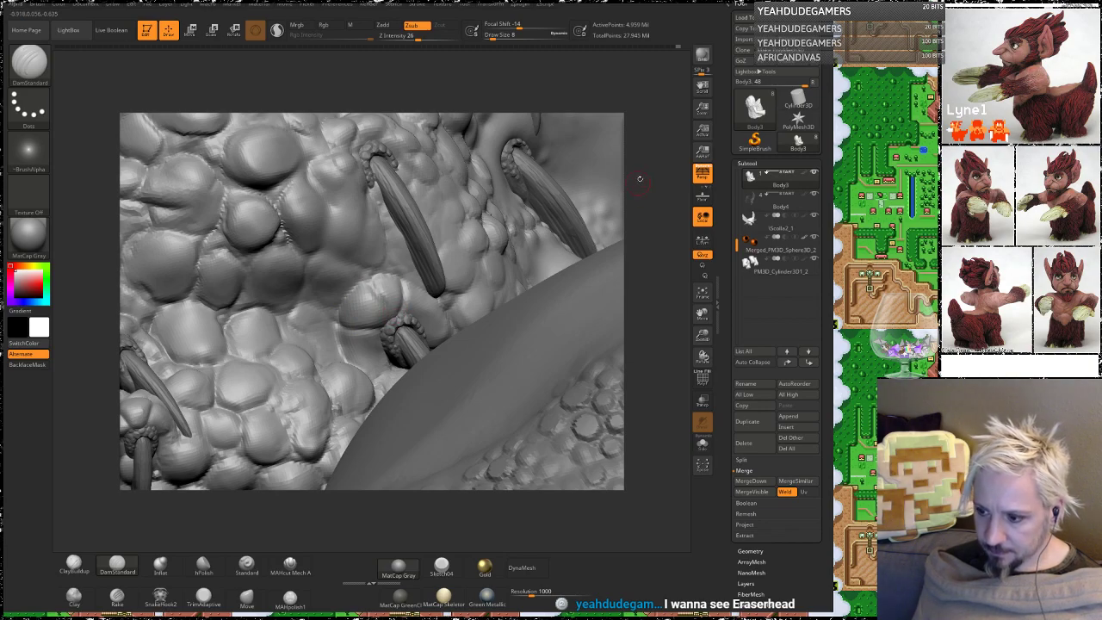
left_click_drag(639, 178, 432, 251)
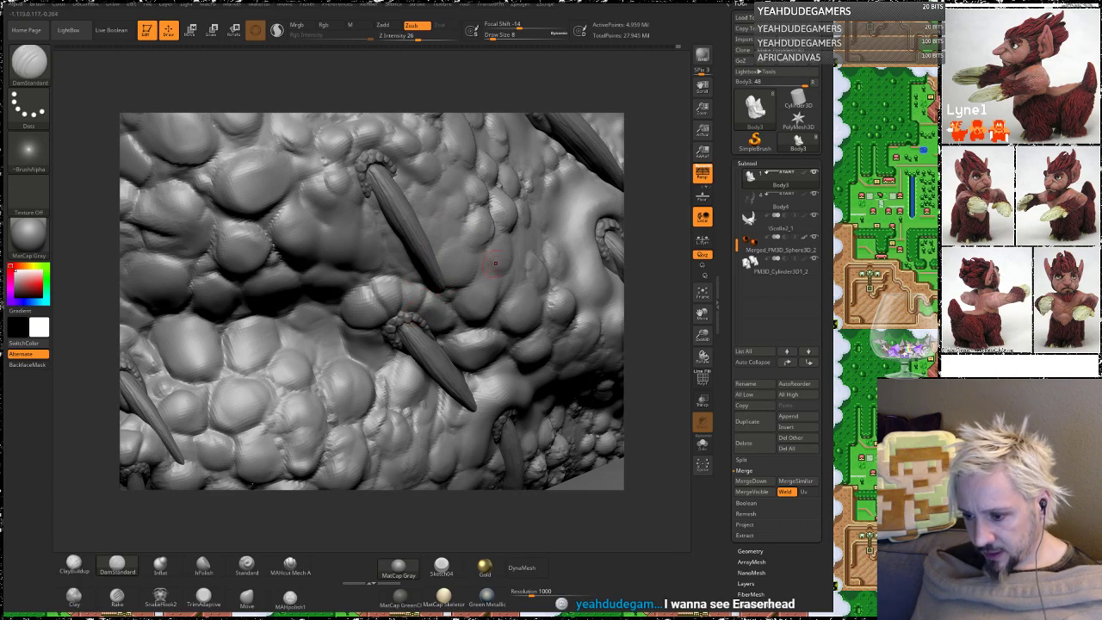
left_click_drag(652, 221, 581, 202)
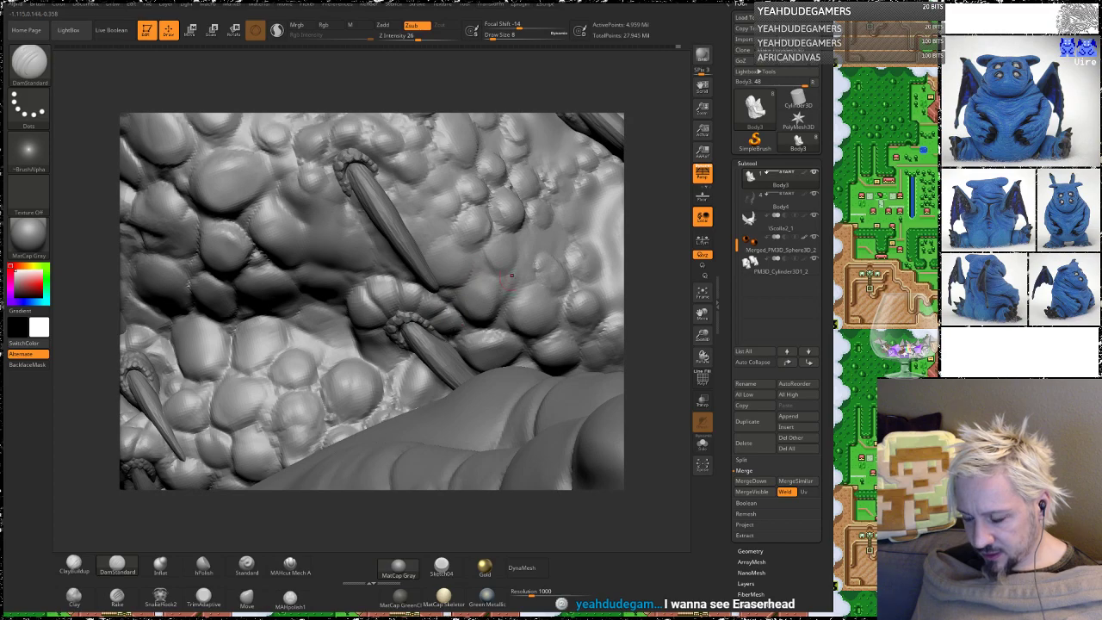
Step: Carve the smooth bulge between the newly divided ridge and the spike above it into separate scales with DamStandard
left_click_drag(639, 225, 347, 335)
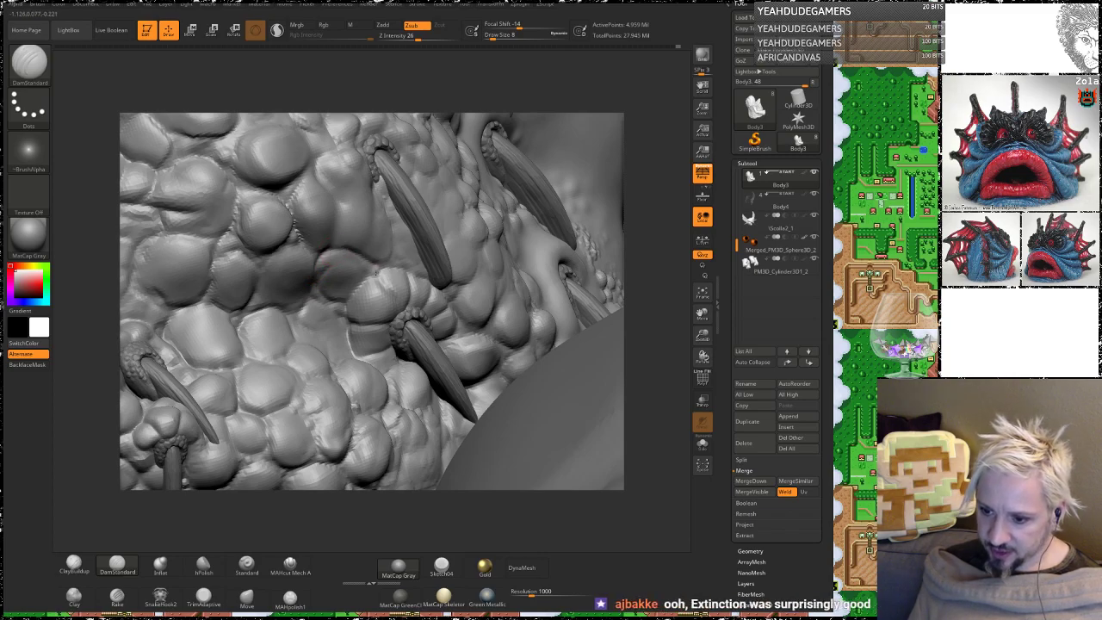
left_click_drag(635, 180, 358, 243)
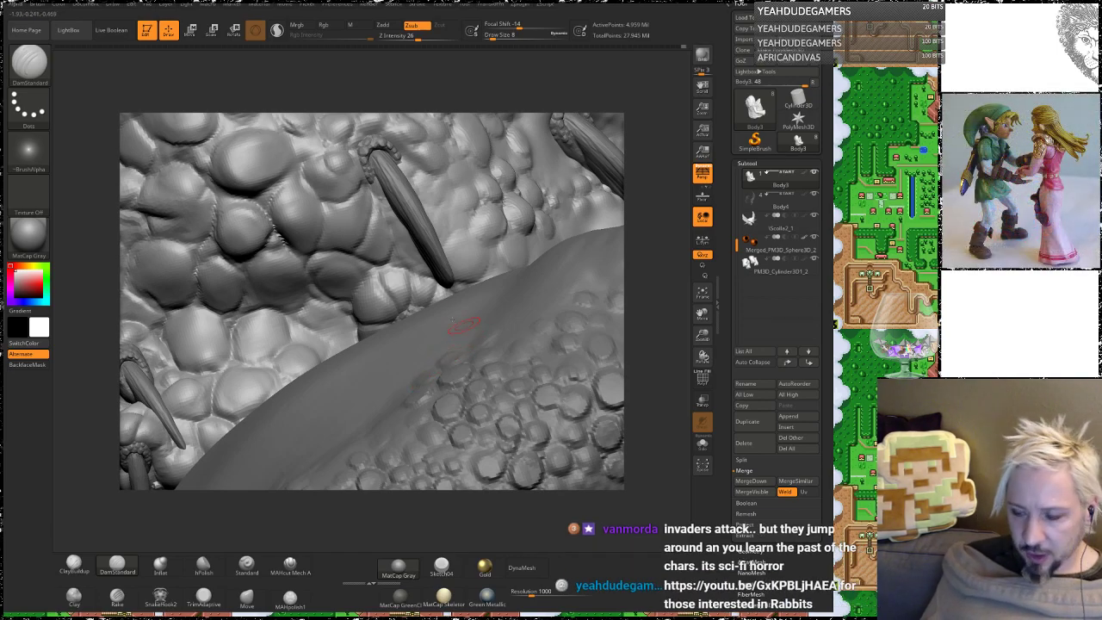
left_click_drag(659, 195, 400, 229)
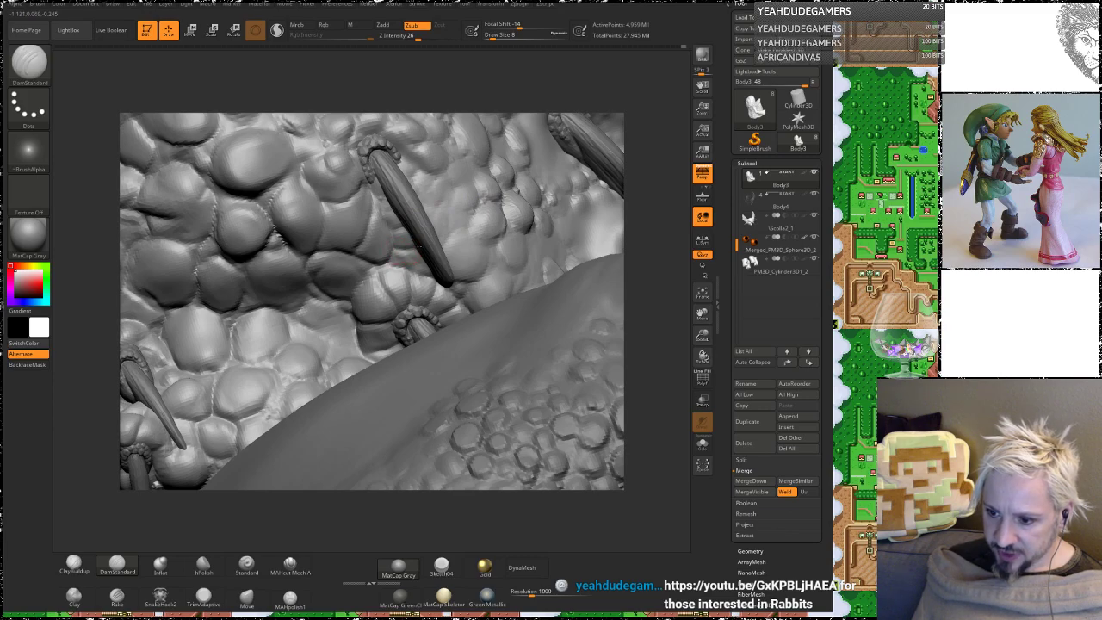
mouse_move(659, 174)
left_mouse_down()
mouse_move(603, 176)
mouse_move(585, 276)
left_mouse_up()
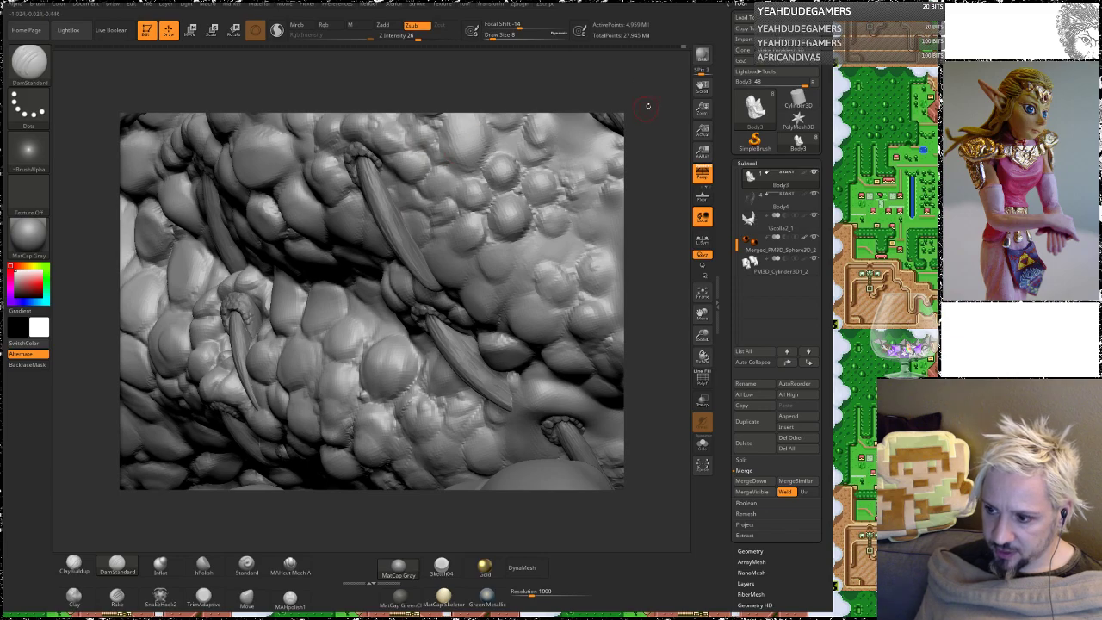
Step: Carve small scales into the skin over that upper spike's base and up toward the next higher spike
mouse_move(648, 105)
left_mouse_down()
mouse_move(664, 85)
mouse_move(383, 179)
left_mouse_up()
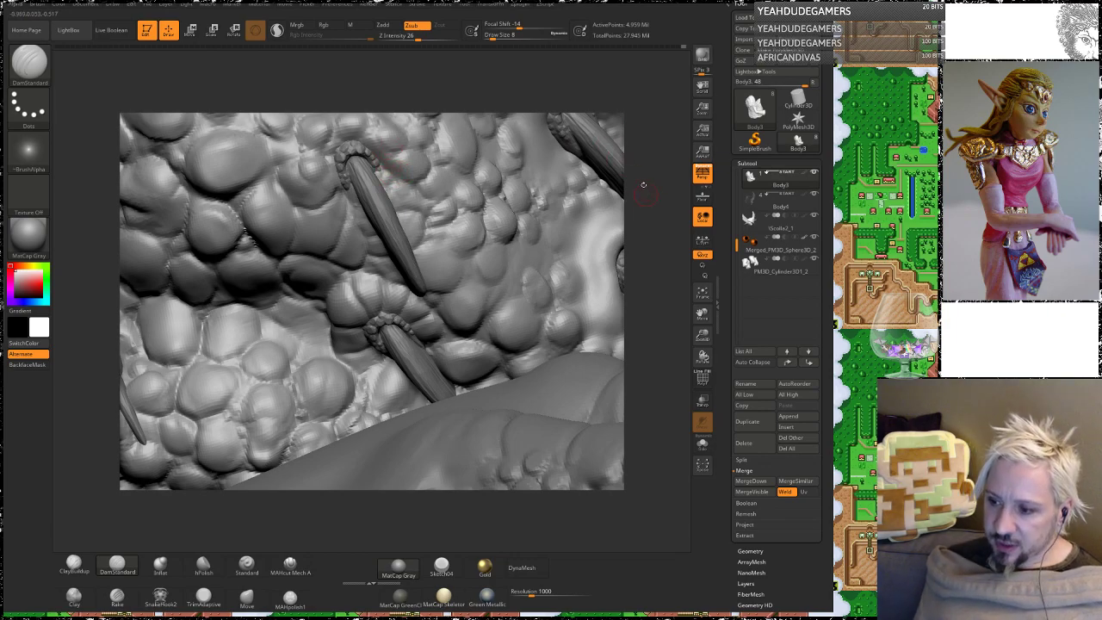
mouse_move(648, 201)
left_mouse_down()
mouse_move(658, 205)
mouse_move(246, 198)
left_mouse_up()
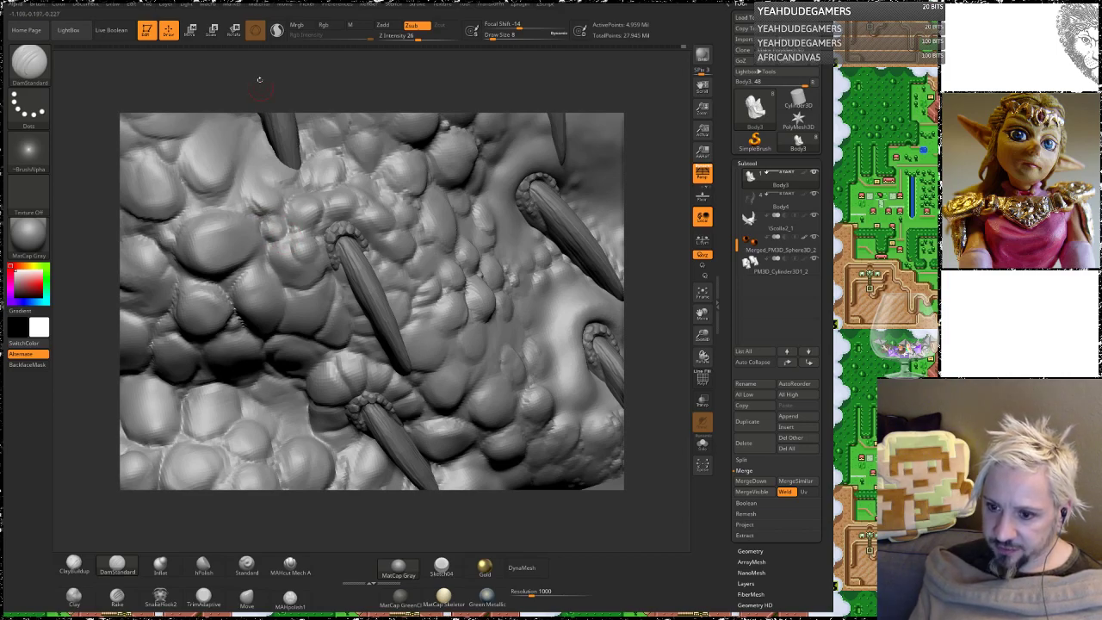
left_click_drag(259, 79, 258, 234)
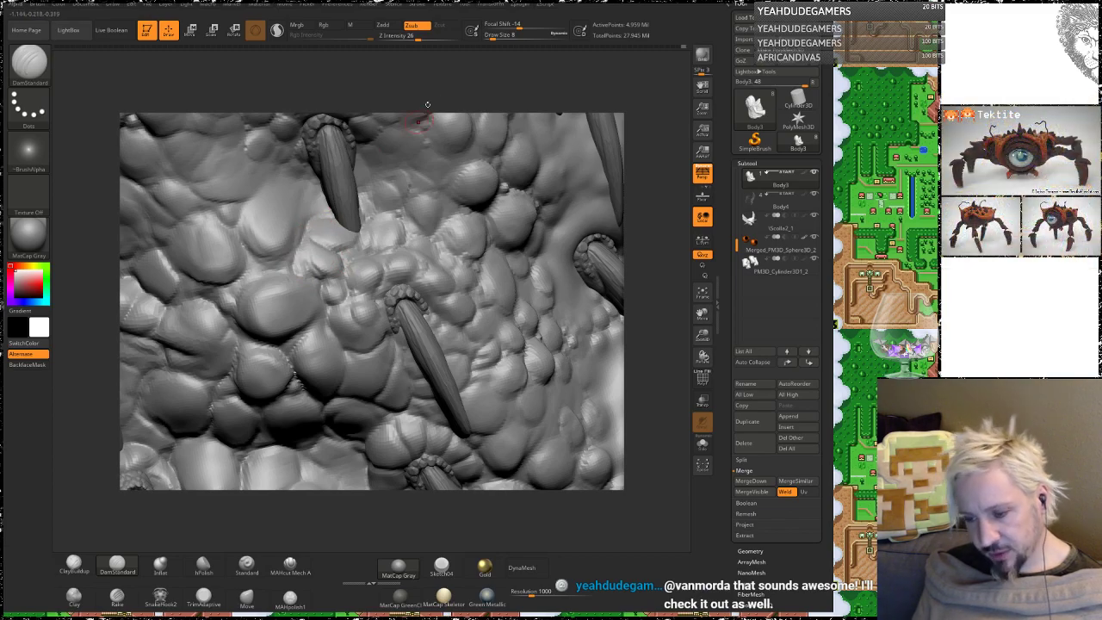
left_click_drag(427, 104, 292, 222)
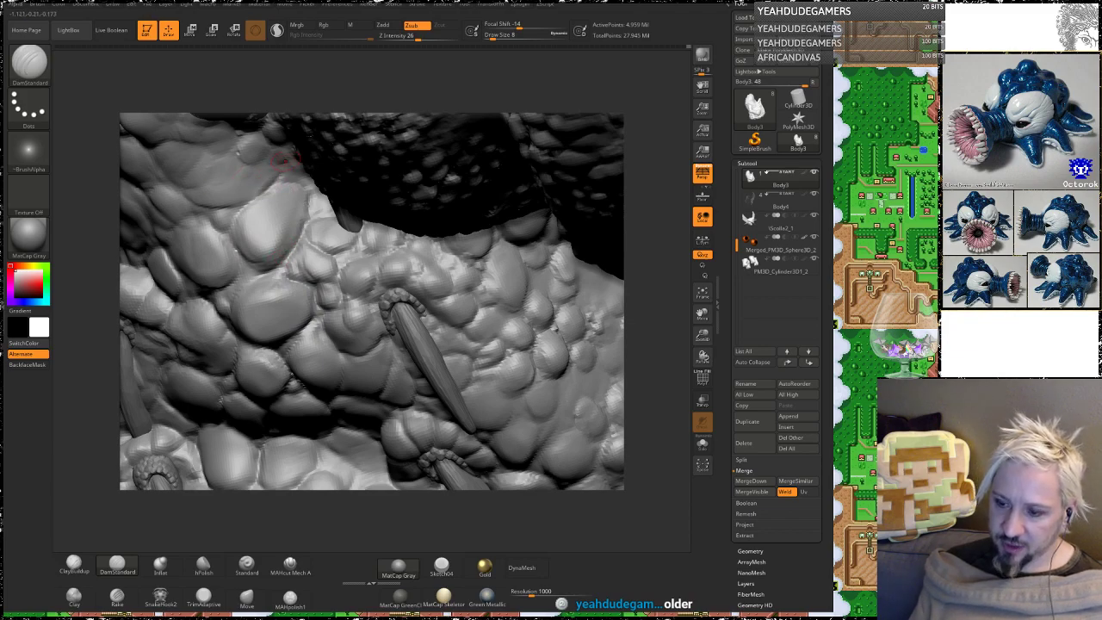
mouse_move(387, 74)
left_mouse_down()
mouse_move(375, 169)
mouse_move(371, 160)
left_mouse_up()
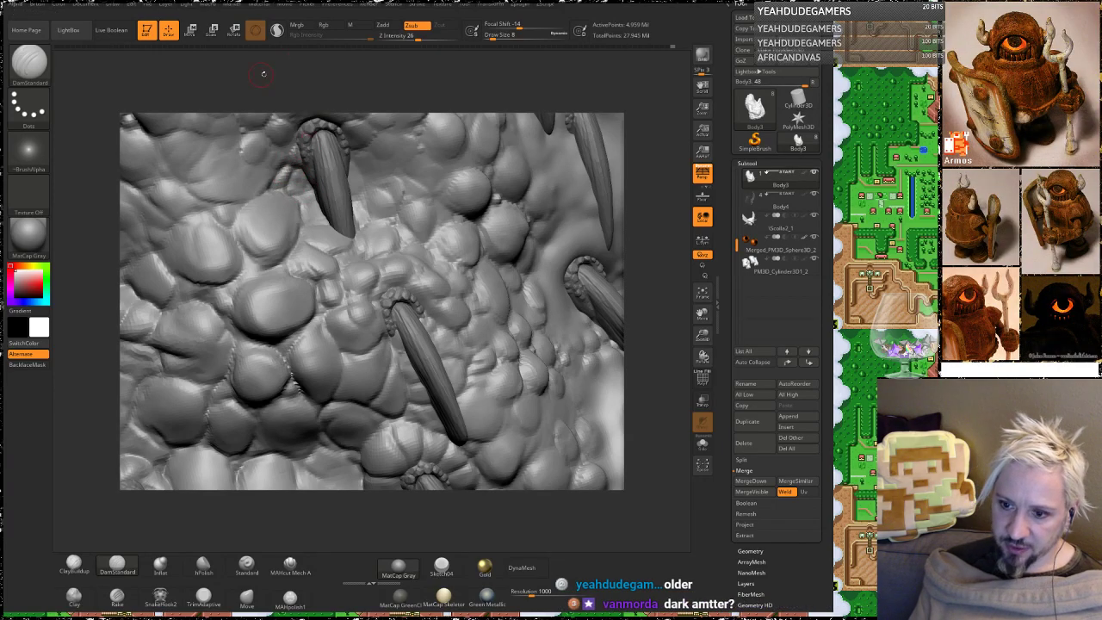
Step: Cut the folded skin on both sides of and above the next higher spike into scales with DamStandard
left_click_drag(263, 73, 446, 74)
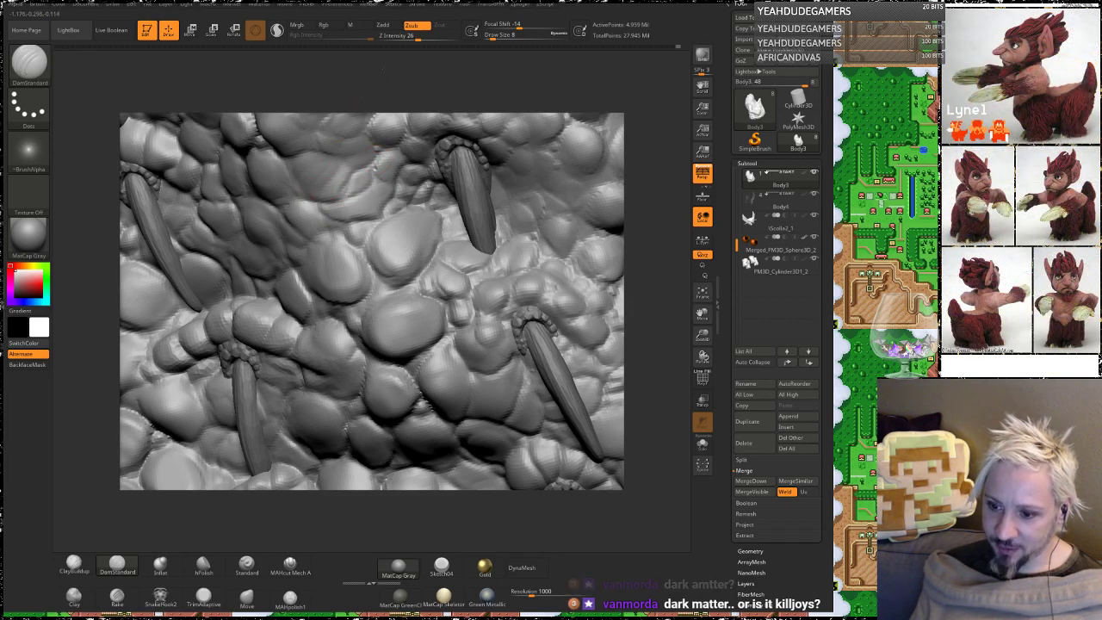
left_click_drag(383, 69, 308, 131)
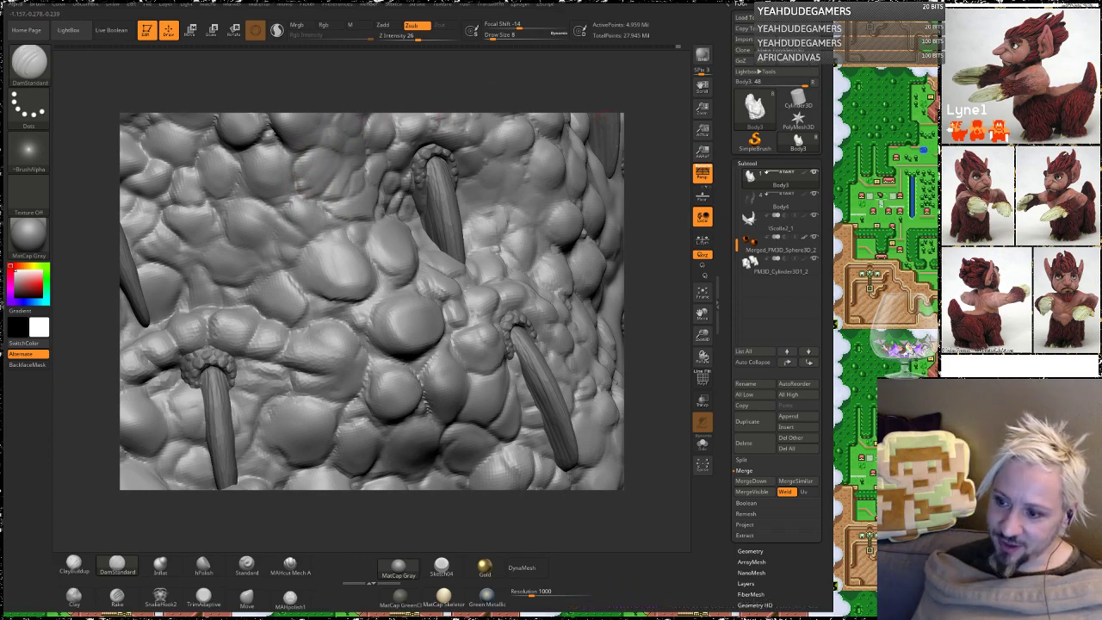
right_click_drag(435, 116, 537, 217)
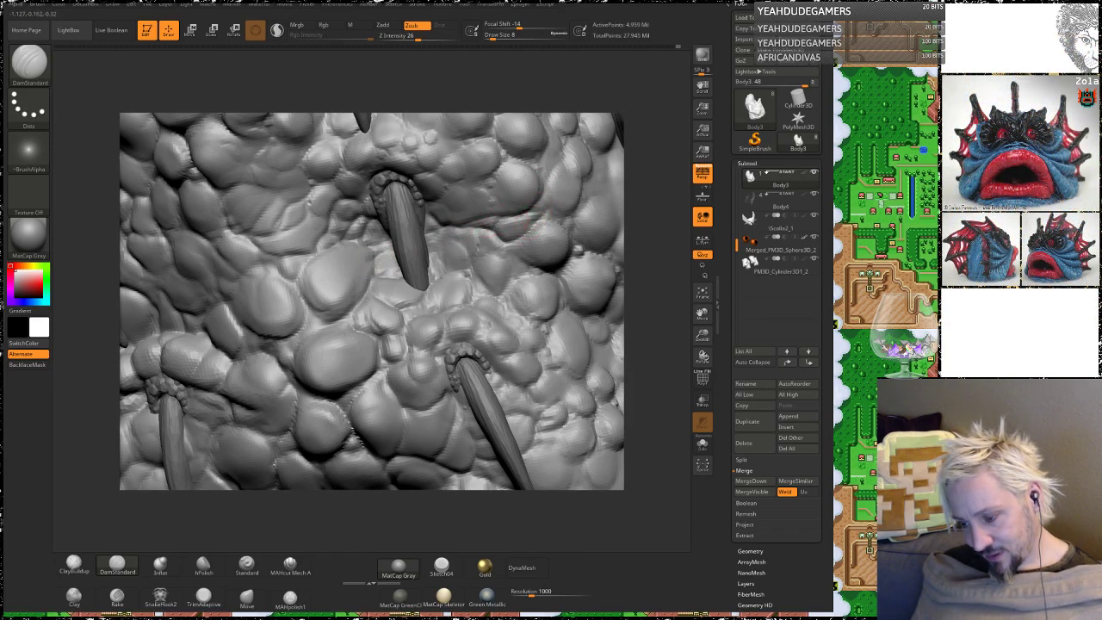
right_click_drag(543, 213, 473, 203)
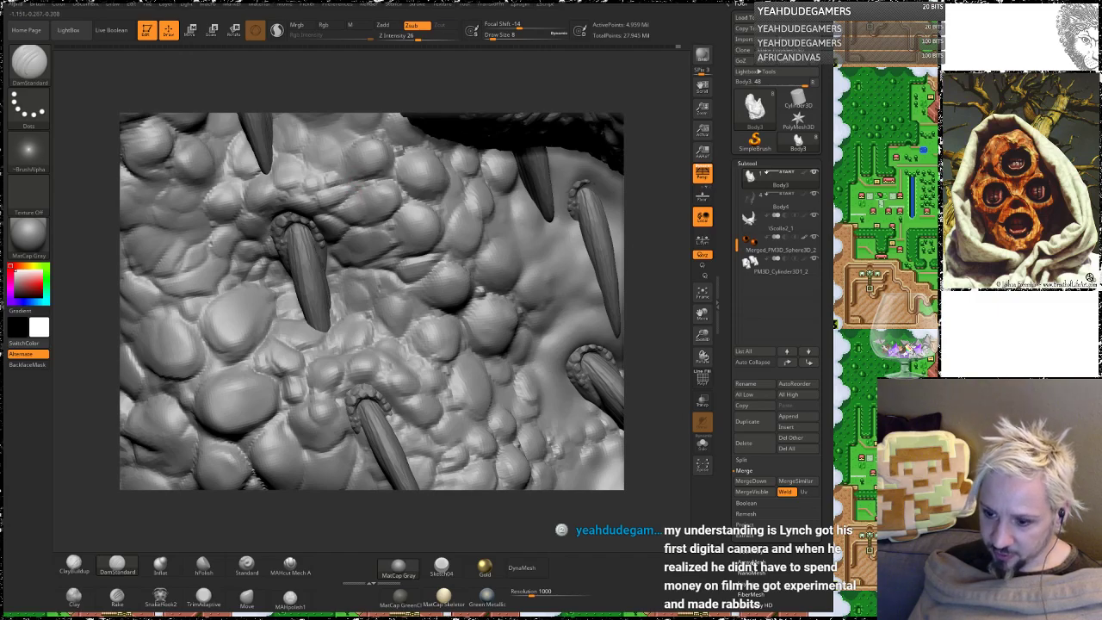
left_click_drag(632, 213, 440, 260)
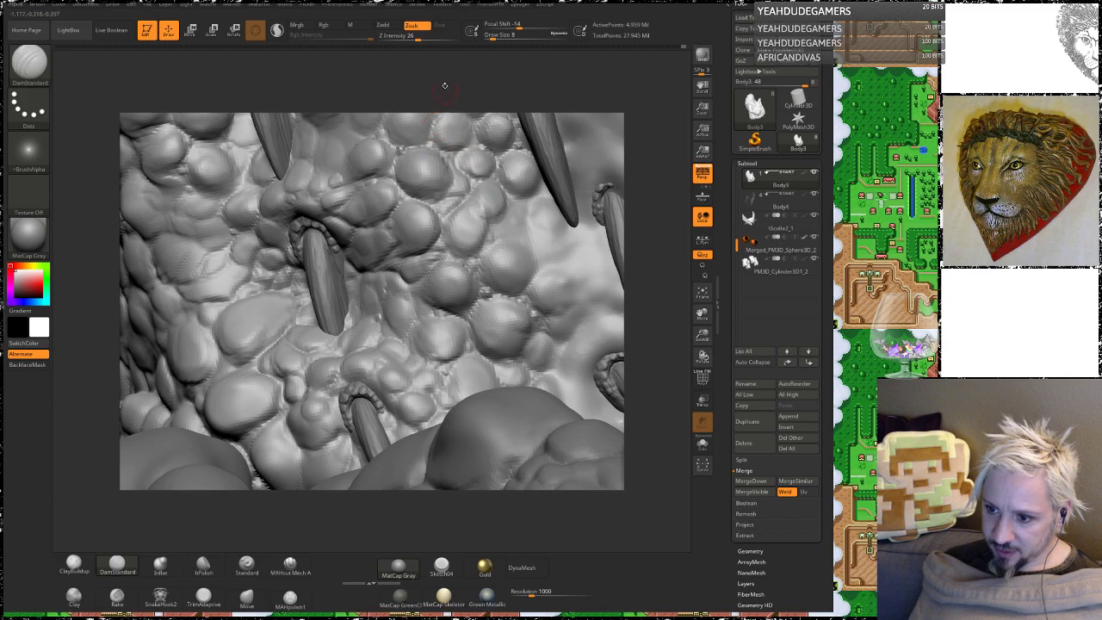
mouse_move(444, 67)
left_mouse_down()
mouse_move(463, 80)
mouse_move(456, 67)
left_mouse_up()
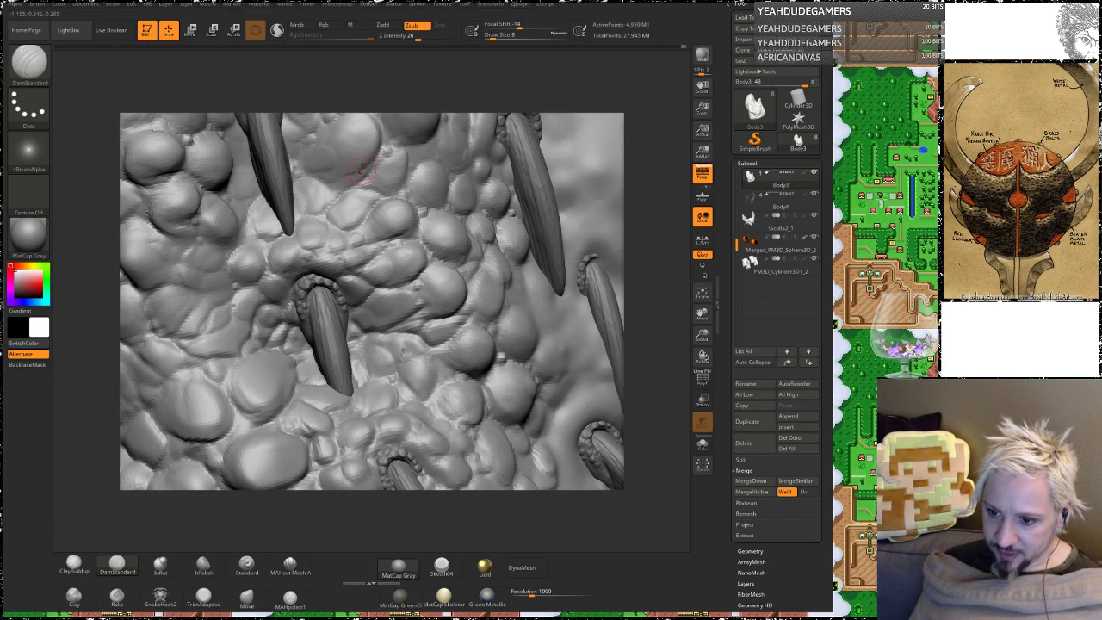
Step: Divide the ridge around the spike bordering the smooth flank into scales, and define scales in the skin beside it
mouse_move(643, 246)
left_mouse_down()
mouse_move(646, 366)
mouse_move(642, 307)
mouse_move(560, 260)
left_mouse_up()
left_click_drag(421, 306, 304, 208)
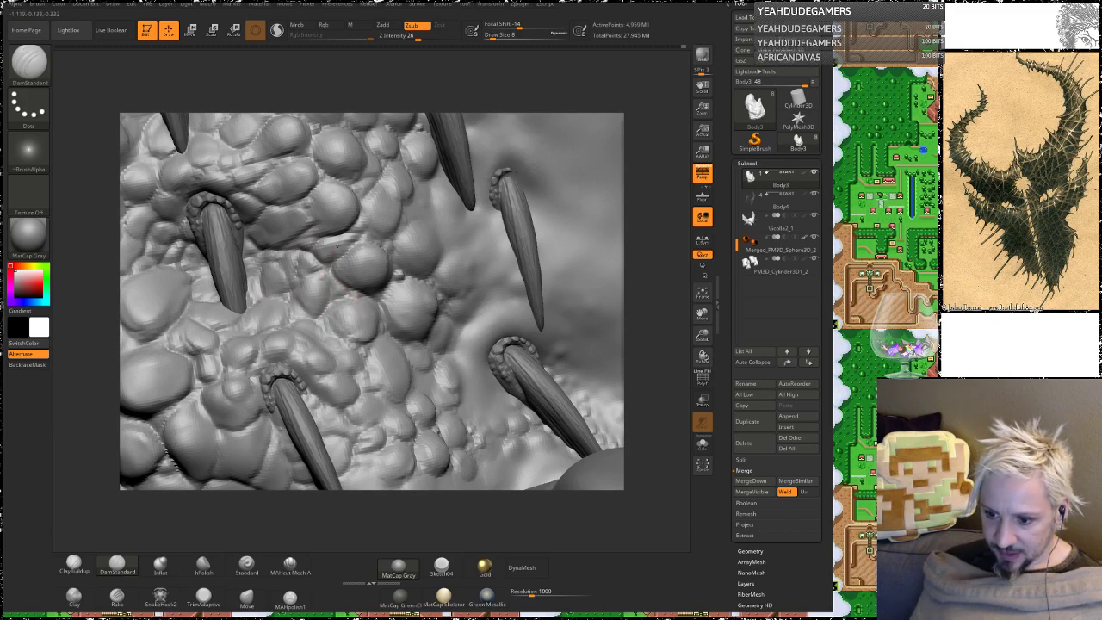
mouse_move(632, 275)
left_mouse_down("alt")
mouse_move(596, 241)
mouse_move(639, 292)
left_mouse_up("alt")
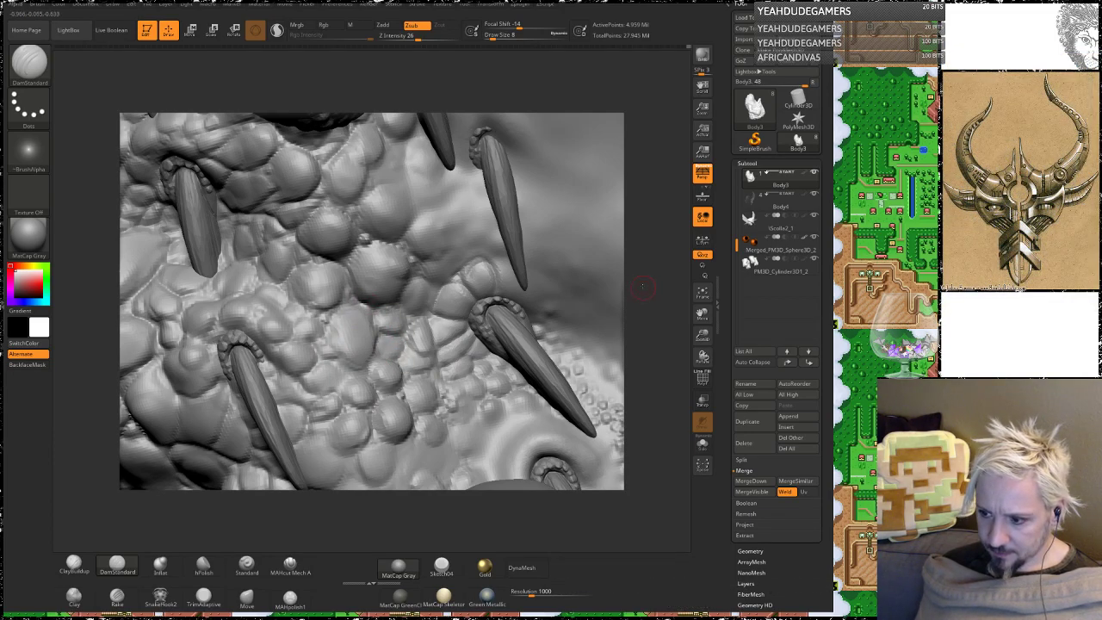
left_click_drag(641, 287, 336, 310)
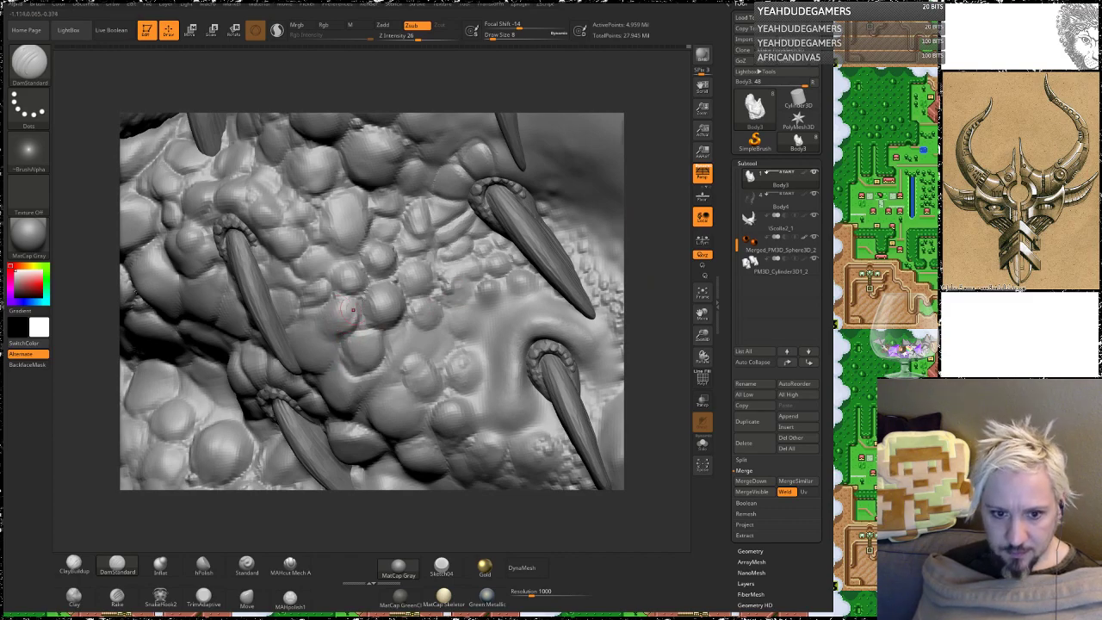
mouse_move(656, 288)
left_mouse_down()
mouse_move(651, 173)
mouse_move(651, 274)
left_mouse_up()
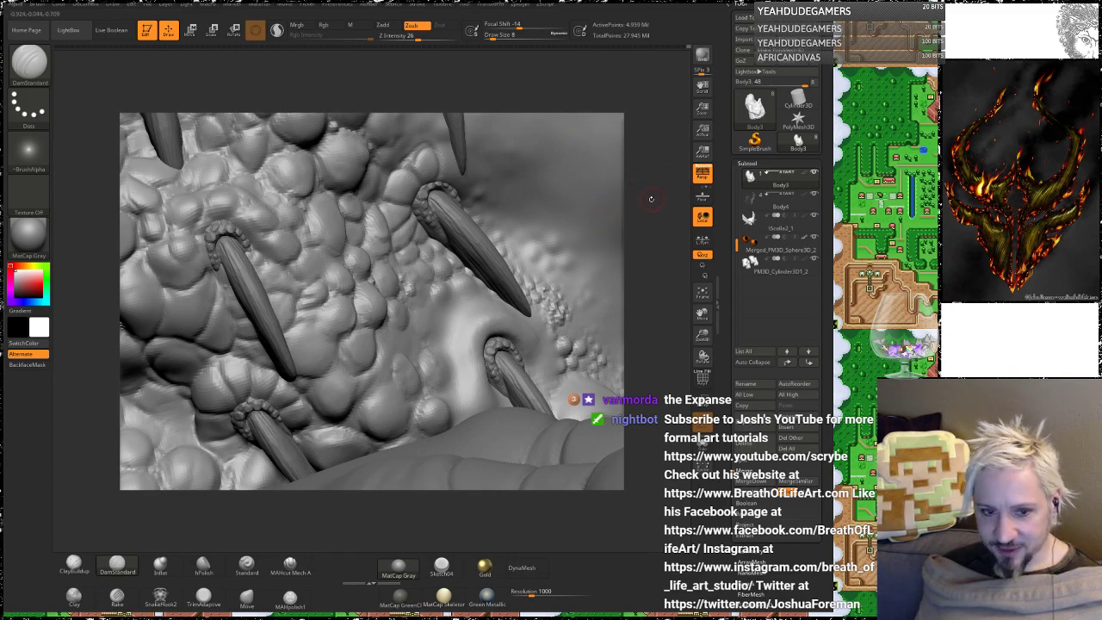
Step: Refine the scales in the skin above and beside the spike bordering the smooth flank with DamStandard
left_click_drag(651, 199, 633, 217)
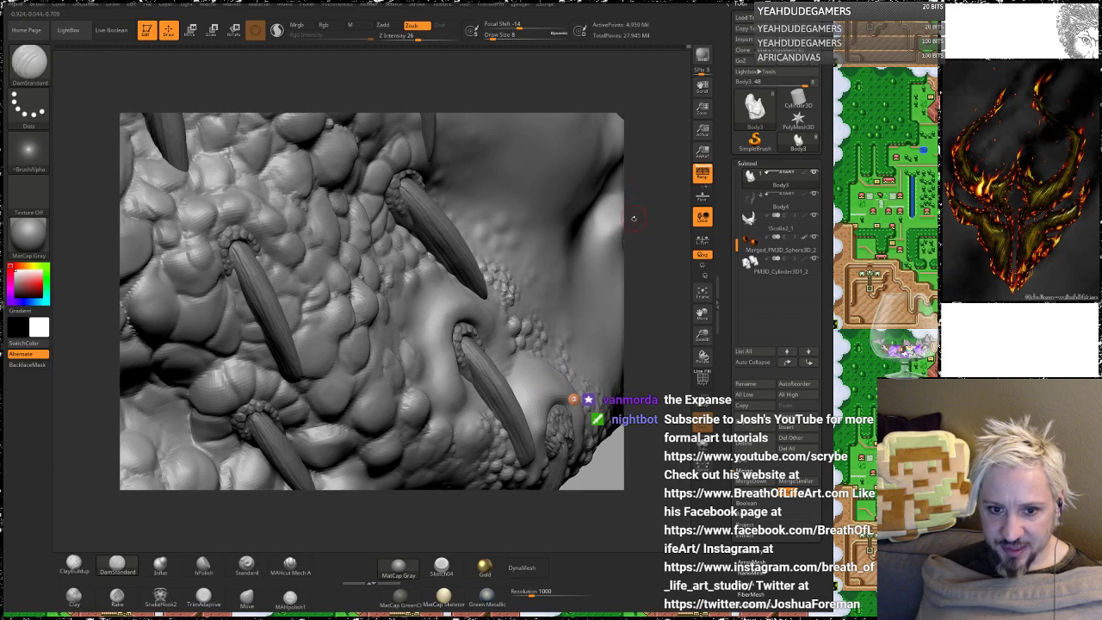
mouse_move(645, 274)
left_mouse_down("alt")
mouse_move(594, 249)
mouse_move(518, 278)
mouse_move(461, 282)
left_mouse_up("alt")
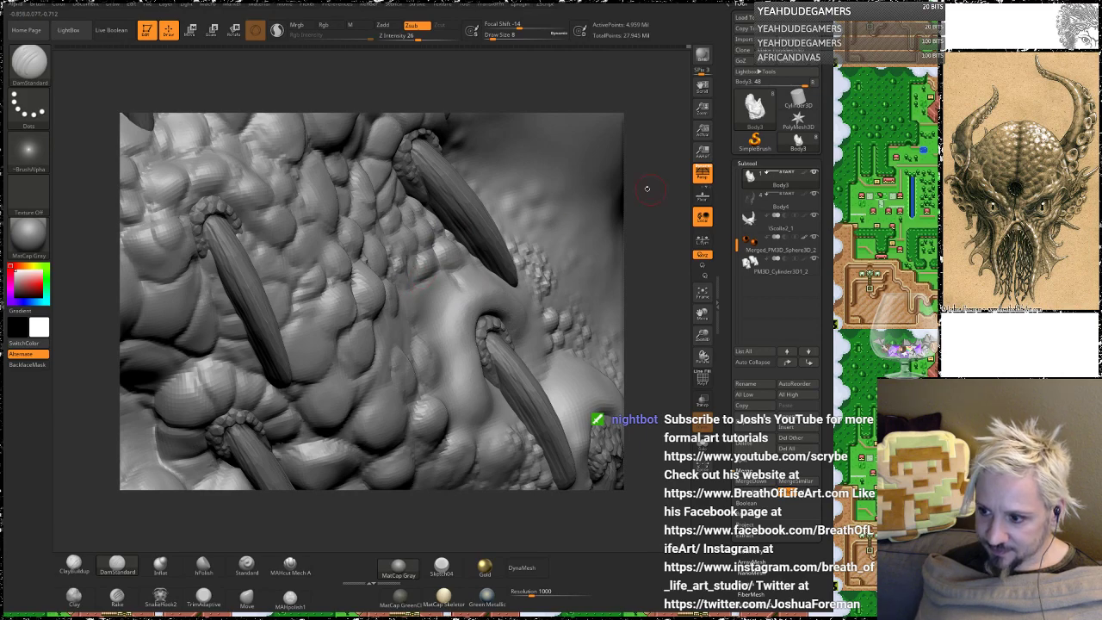
mouse_move(647, 189)
left_mouse_down("alt")
mouse_move(659, 330)
mouse_move(624, 221)
mouse_move(616, 234)
left_mouse_up("alt")
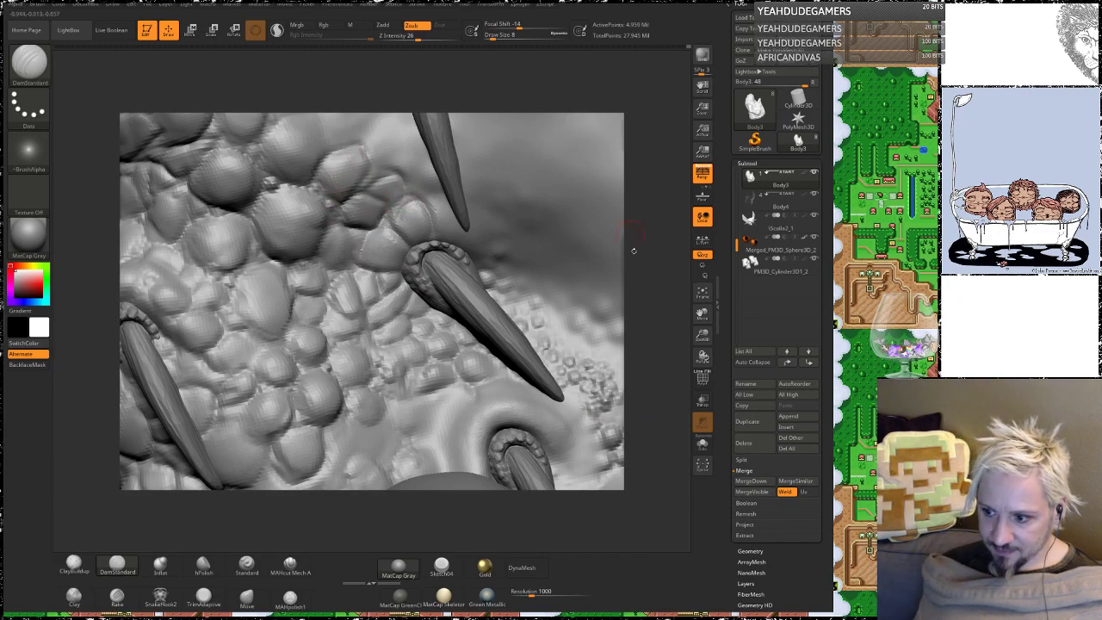
mouse_move(633, 249)
left_mouse_down("alt")
mouse_move(628, 211)
mouse_move(636, 266)
mouse_move(564, 223)
mouse_move(520, 241)
mouse_move(521, 286)
mouse_move(545, 210)
mouse_move(519, 191)
mouse_move(542, 217)
mouse_move(494, 249)
mouse_move(655, 190)
mouse_move(618, 217)
mouse_move(628, 244)
mouse_move(450, 257)
left_mouse_up("alt")
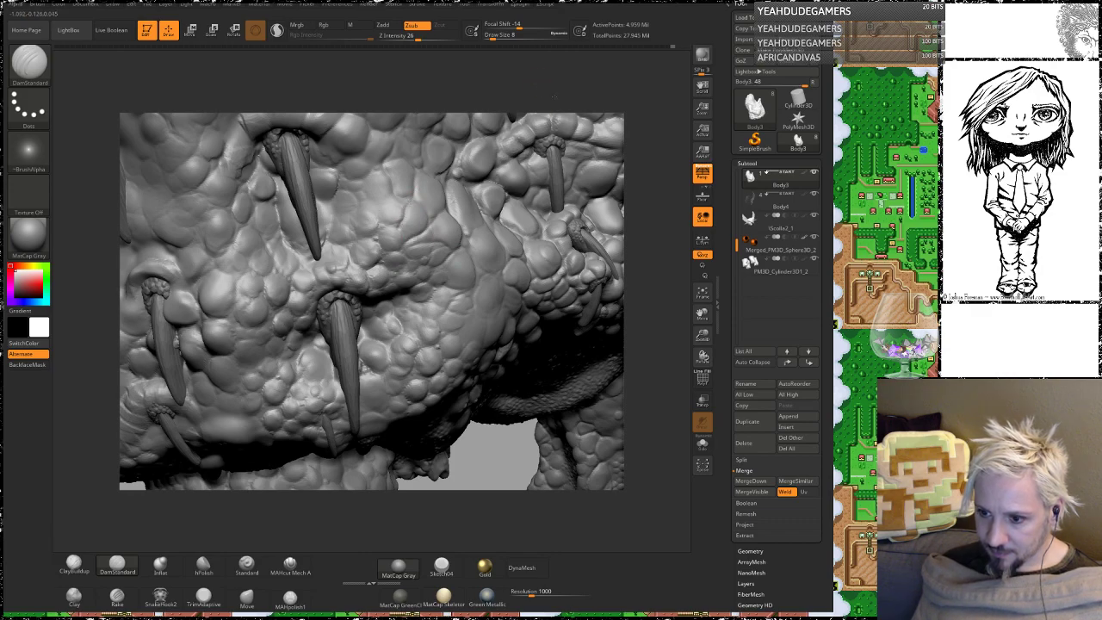
Step: Set the DamStandard draw size to 13, then smooth and divide the arched ridge over the central spike into scales
left_click_drag(554, 96, 577, 189, "alt")
key("space")
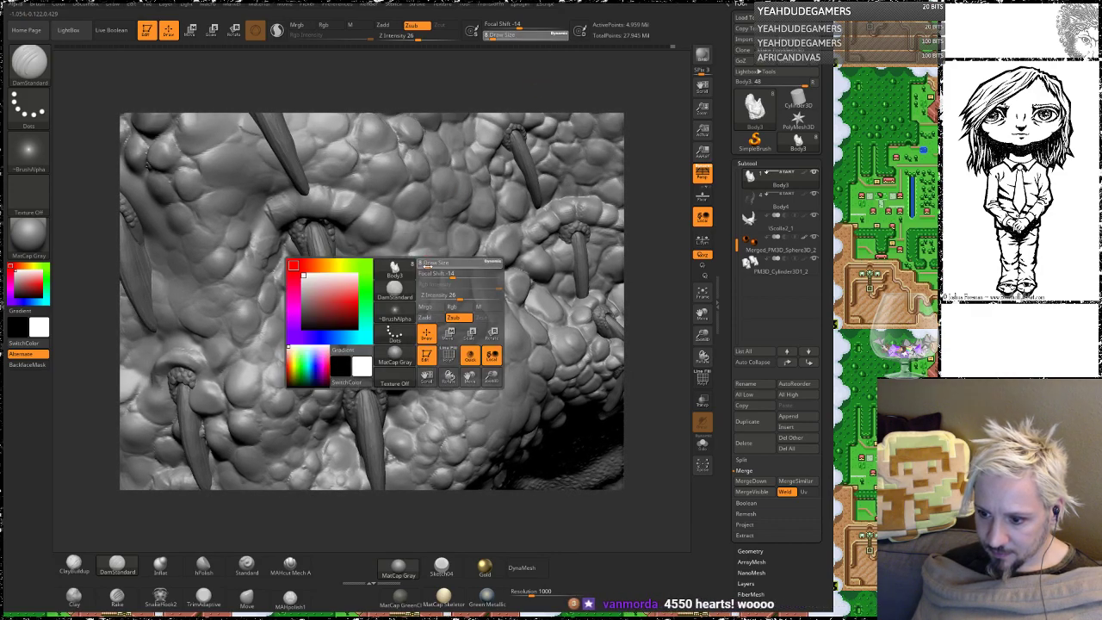
left_click_drag(428, 266, 430, 265)
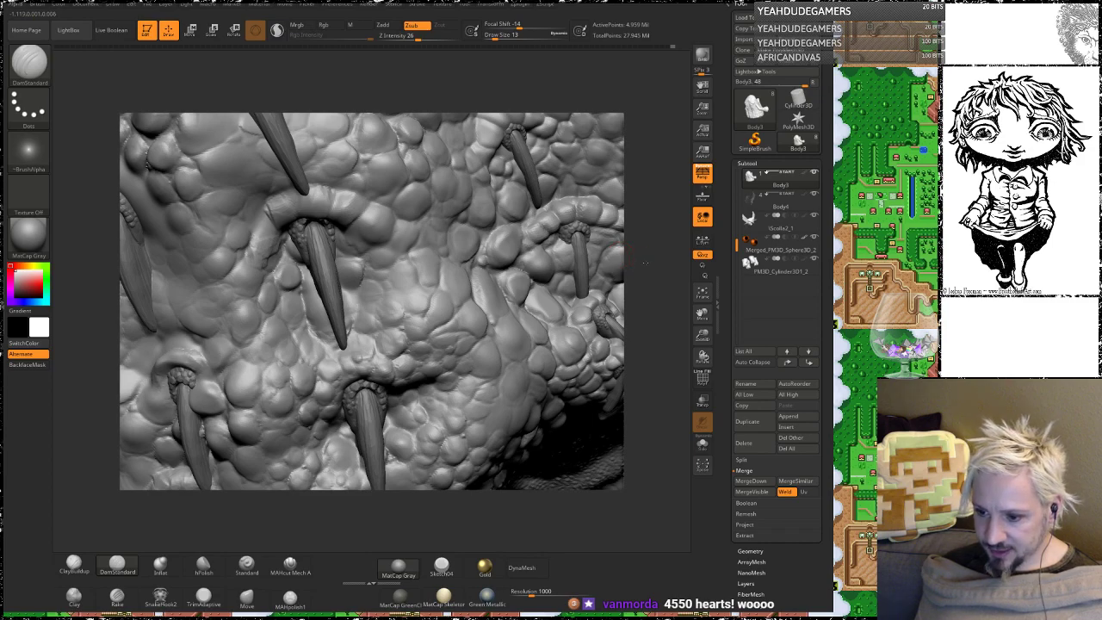
mouse_move(646, 262)
left_mouse_down()
mouse_move(632, 263)
mouse_move(635, 301)
left_mouse_up()
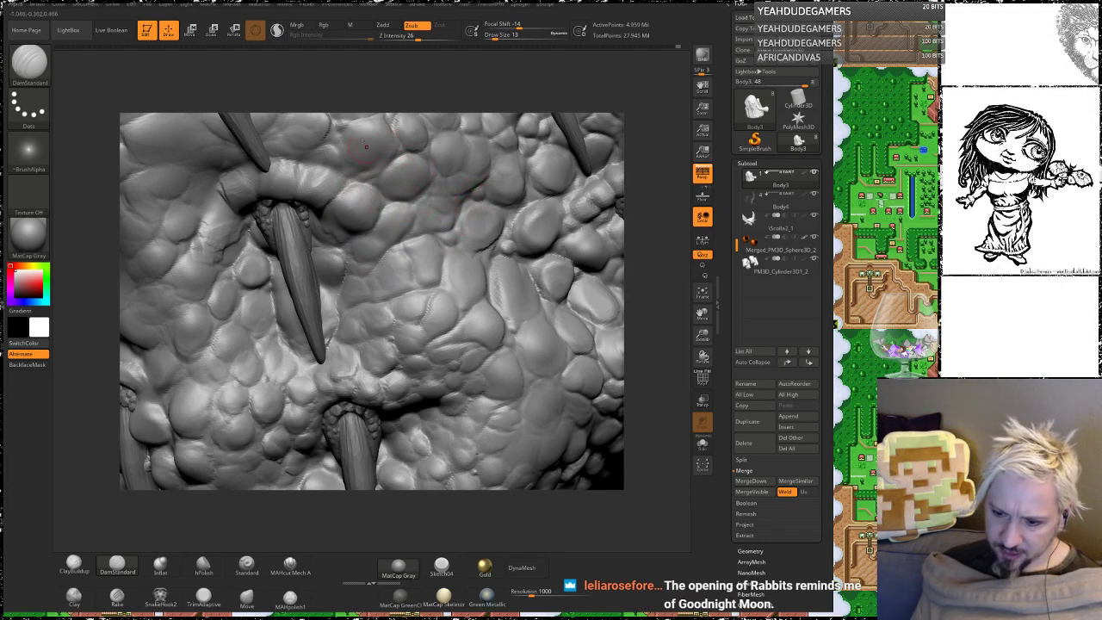
key("shift")
mouse_move(317, 162)
left_mouse_down("shift")
mouse_move(297, 175)
mouse_move(319, 177)
left_mouse_up("shift")
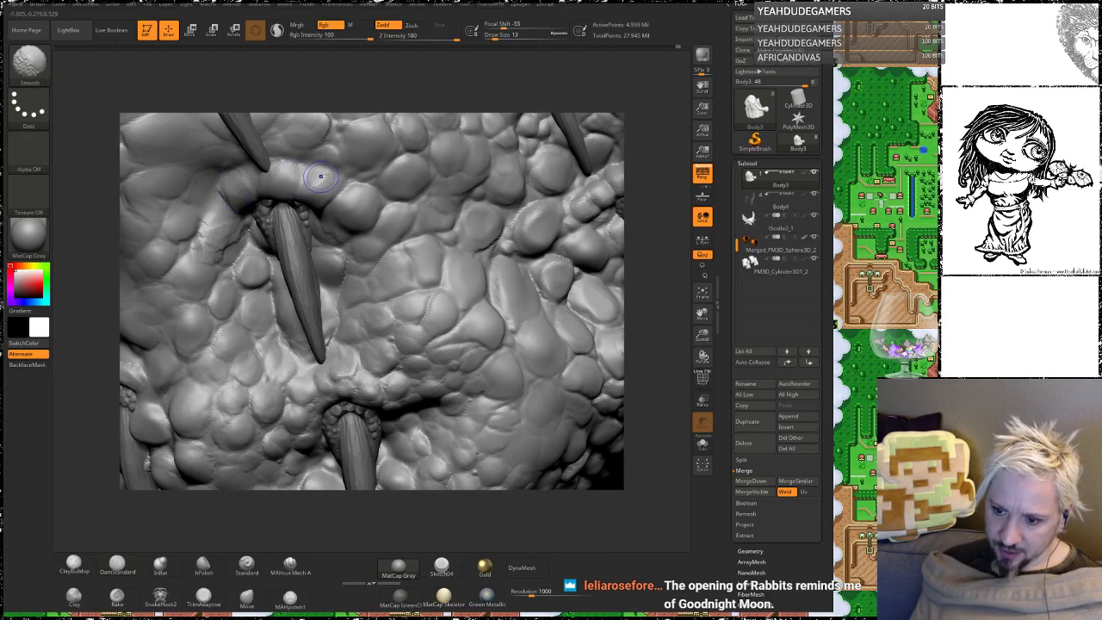
left_click_drag(437, 89, 359, 136)
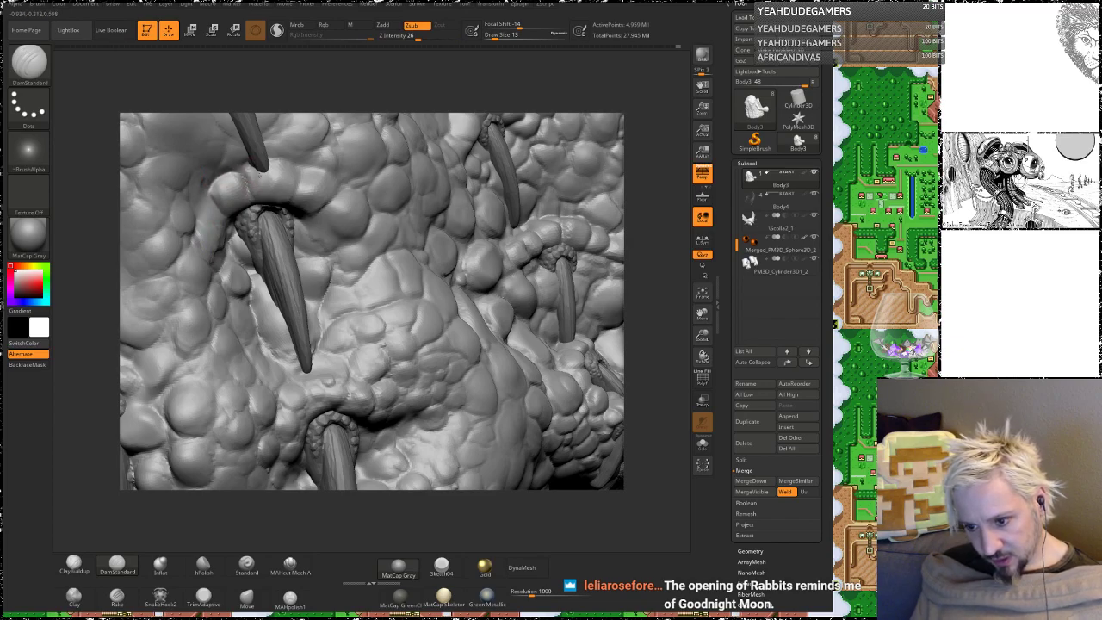
Step: Carve small scales into the skin on both sides of the central spike and along the ridge's descending end
left_click_drag(651, 220, 577, 224)
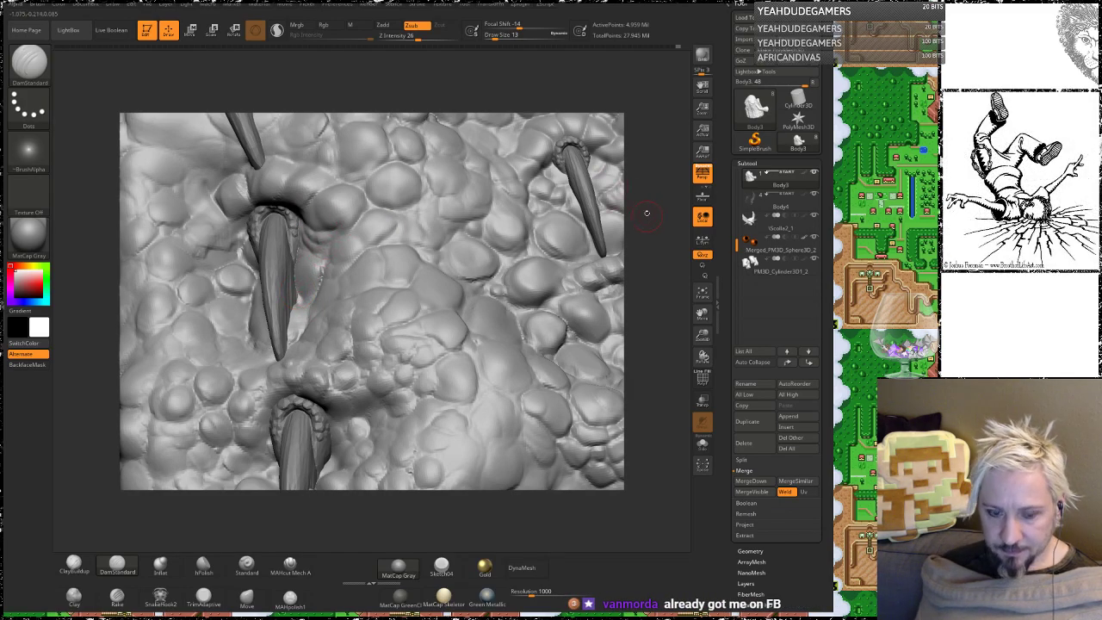
left_click_drag(648, 189, 571, 191)
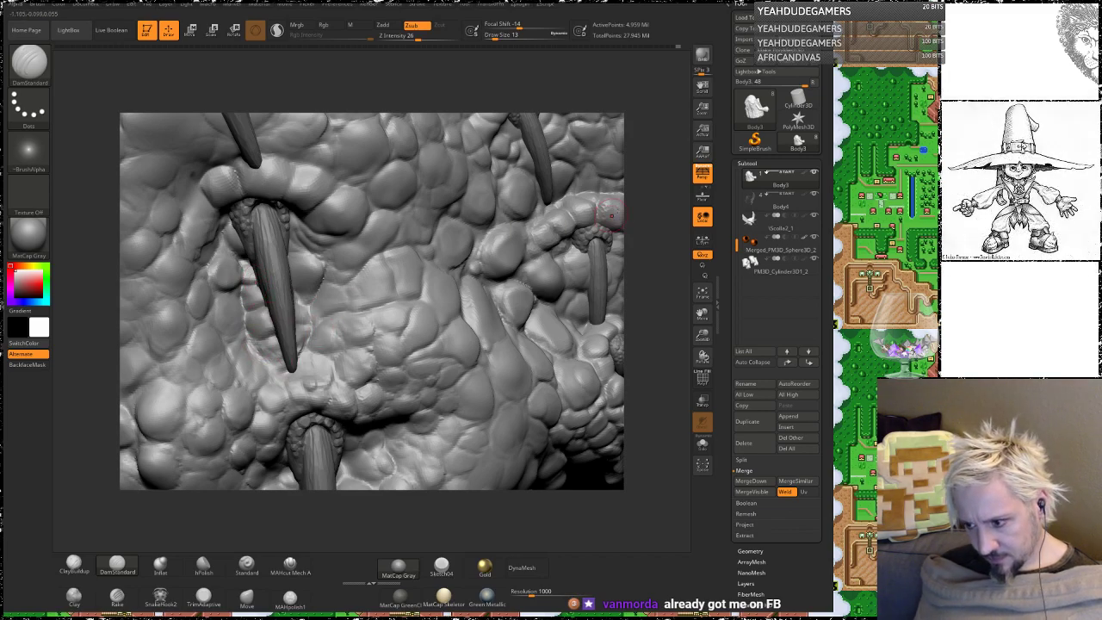
left_click_drag(609, 211, 334, 258)
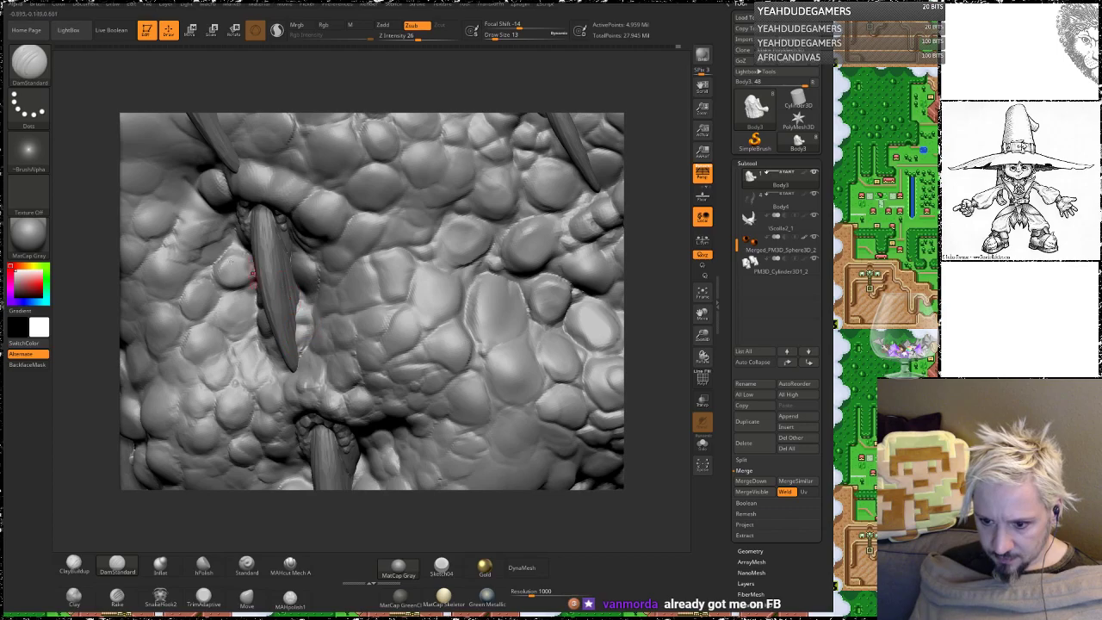
key("shift")
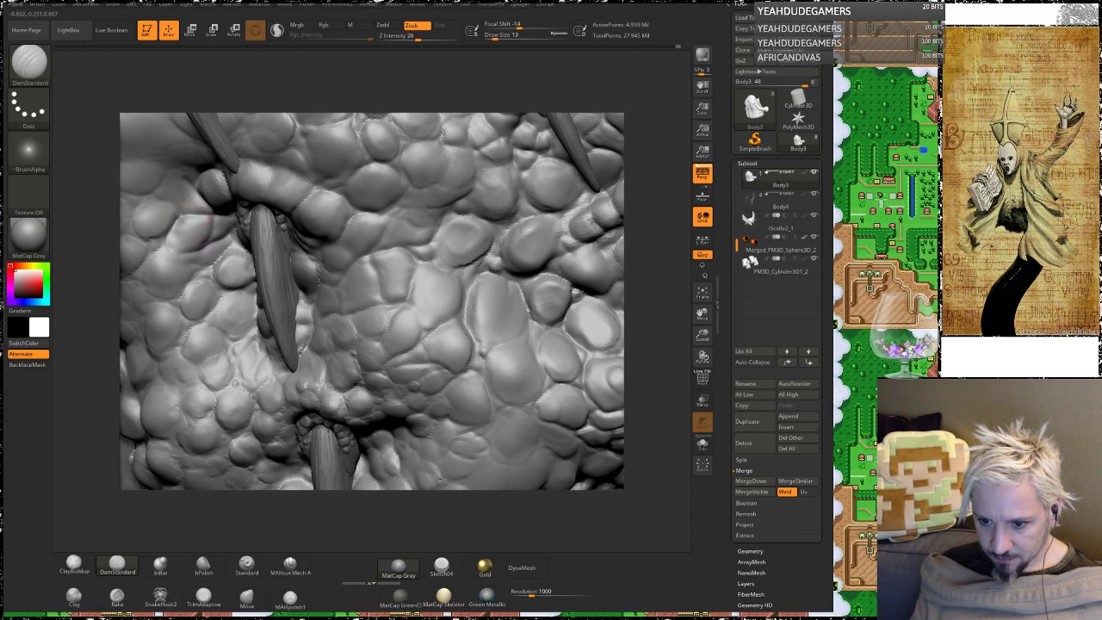
left_click_drag(637, 231, 564, 245)
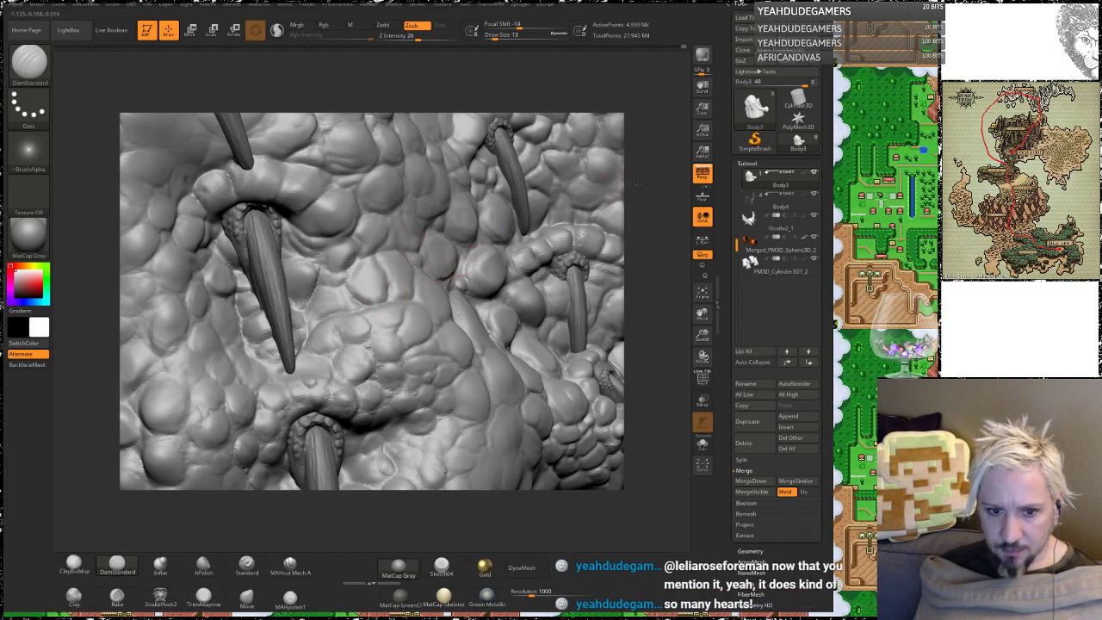
left_click_drag(637, 182, 594, 185)
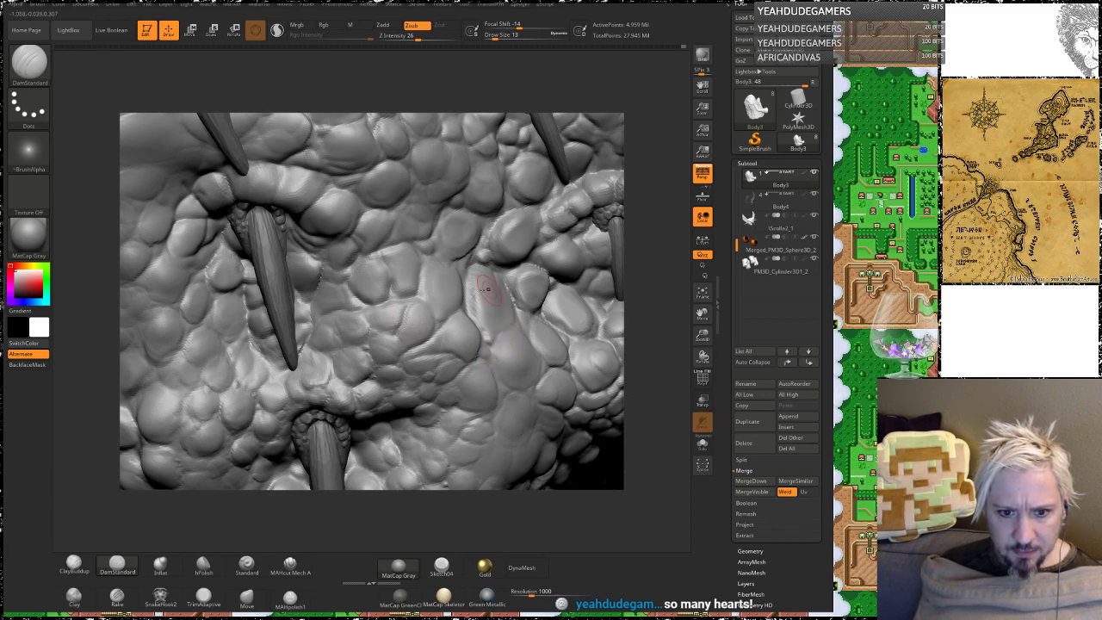
Step: Cut the skin beside the neighbouring spike into scales and divide the smooth ring around its base into separate scales
left_click_drag(324, 78, 642, 152)
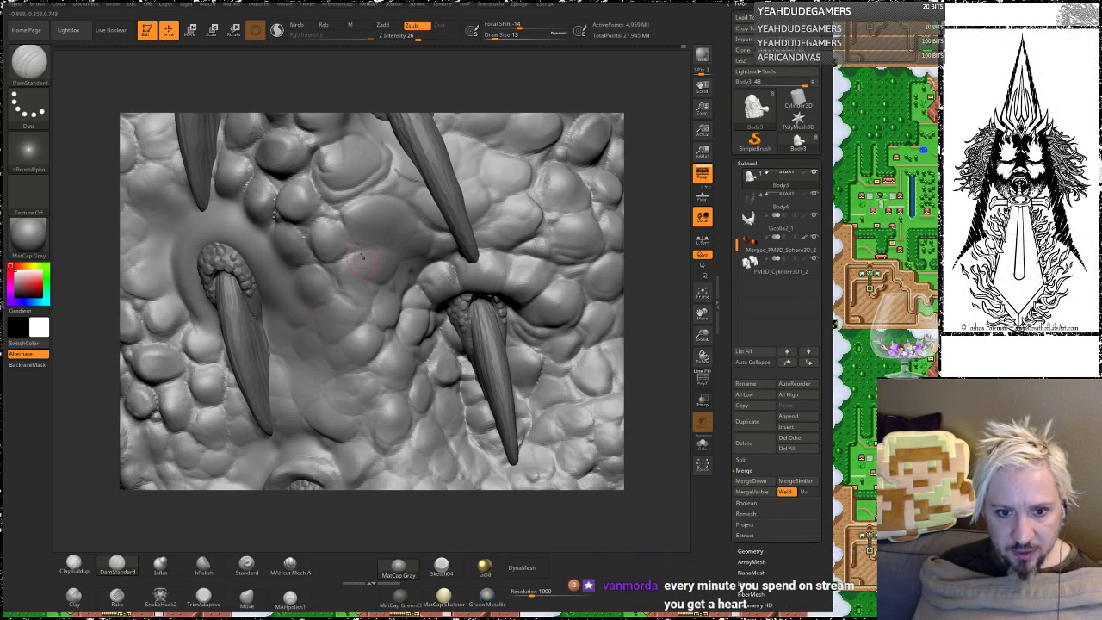
mouse_move(347, 84)
left_mouse_down()
mouse_move(312, 80)
mouse_move(359, 261)
left_mouse_up()
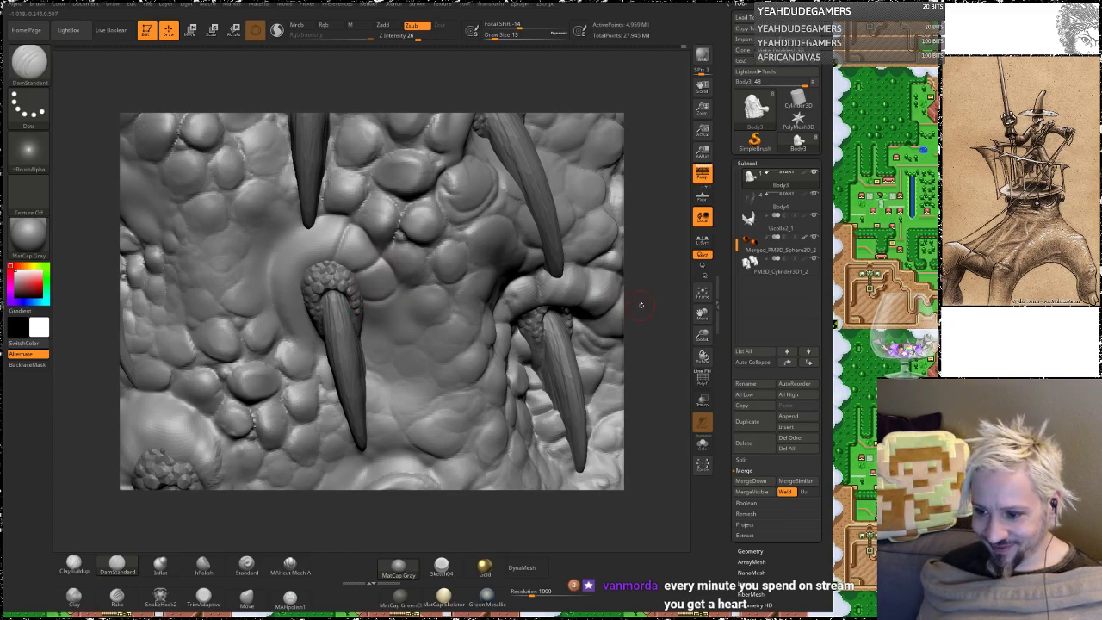
left_click_drag(641, 306, 639, 269)
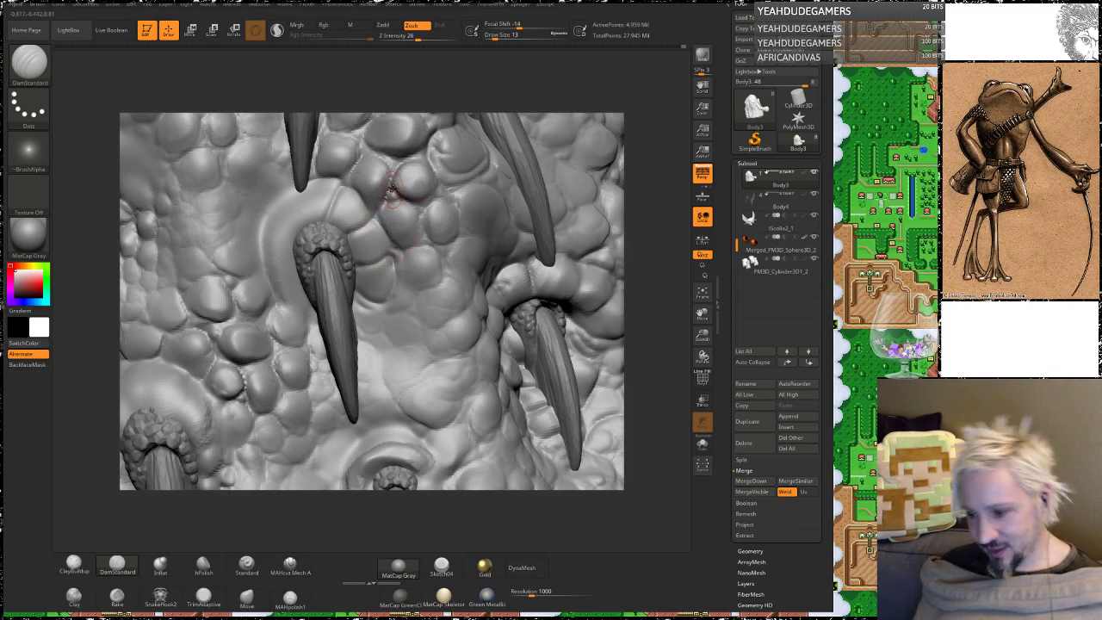
left_click_drag(634, 261, 632, 182)
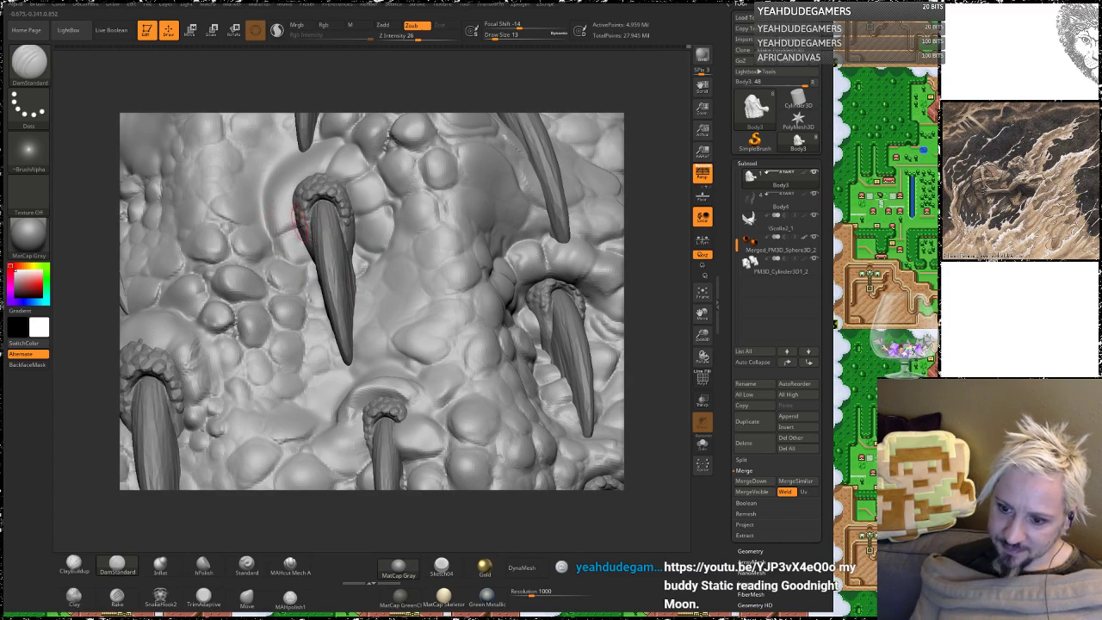
left_click_drag(258, 210, 279, 241)
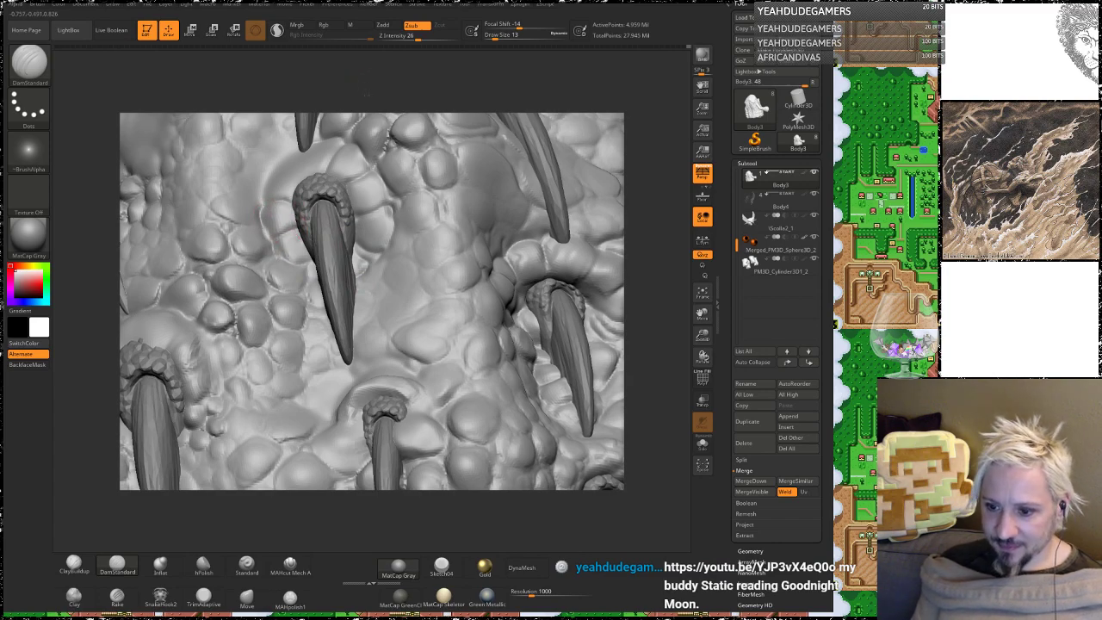
left_click_drag(361, 98, 342, 91)
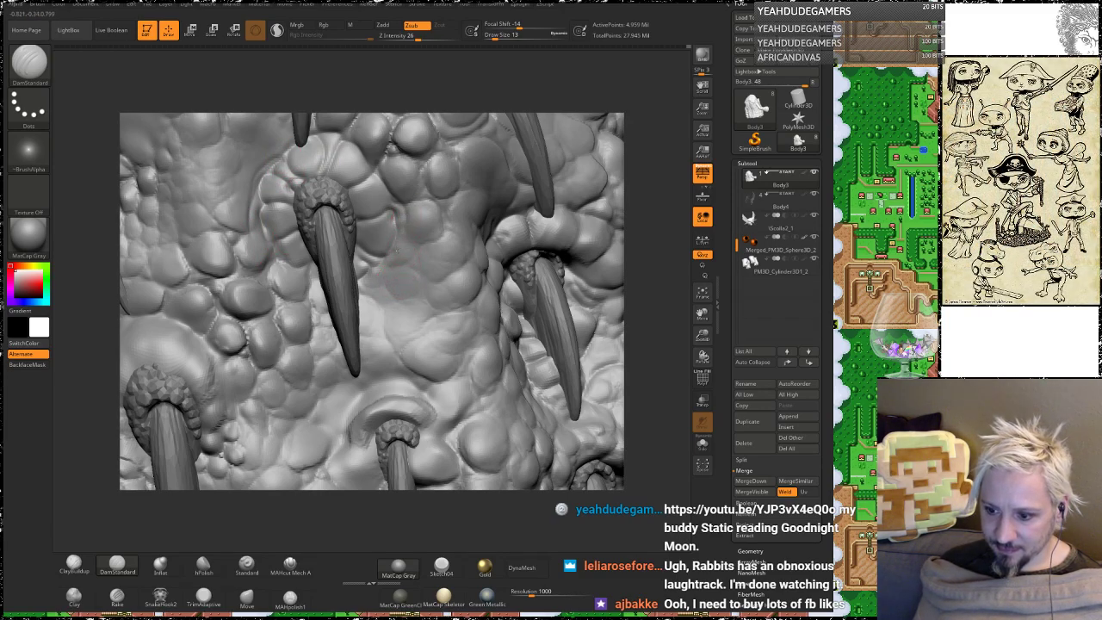
Step: Outline the large smooth bulge between the spikes with DamStandard and soften the ring around the smaller spike beneath it
mouse_move(384, 341)
left_mouse_down()
mouse_move(387, 307)
mouse_move(444, 233)
left_mouse_up()
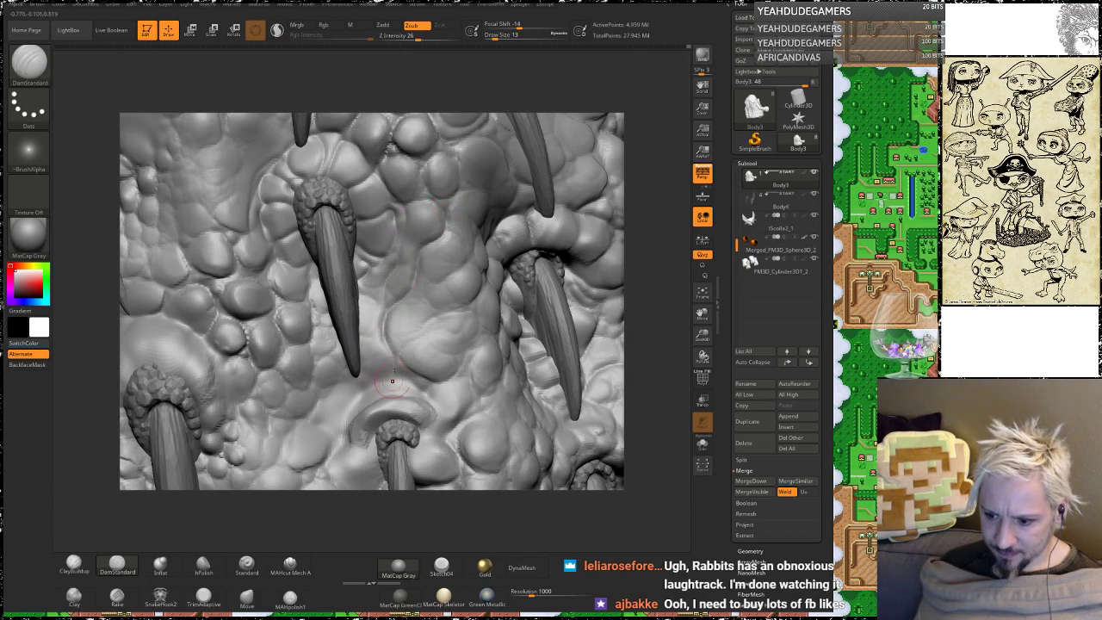
key("shift")
left_click_drag(365, 425, 373, 405, "shift")
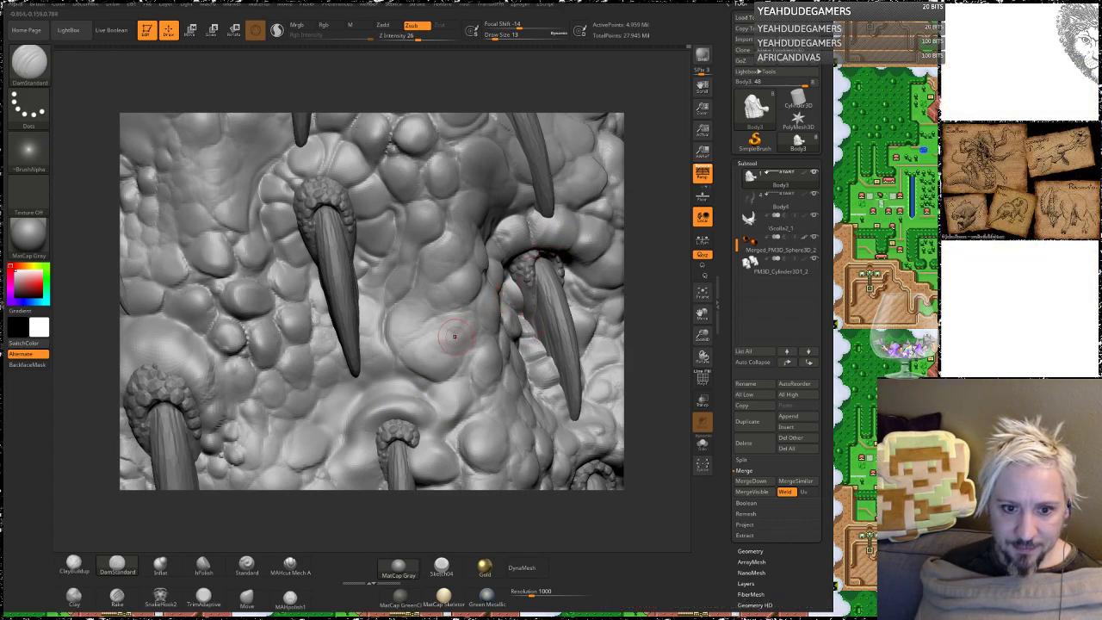
Step: Smooth the ring over the smaller spike and define it as a ridge trailing down one side, with folds in the adjoining skin
mouse_move(646, 315)
left_mouse_down("alt")
mouse_move(644, 226)
mouse_move(652, 286)
left_mouse_up("alt")
left_click_drag(399, 315, 397, 315, "shift")
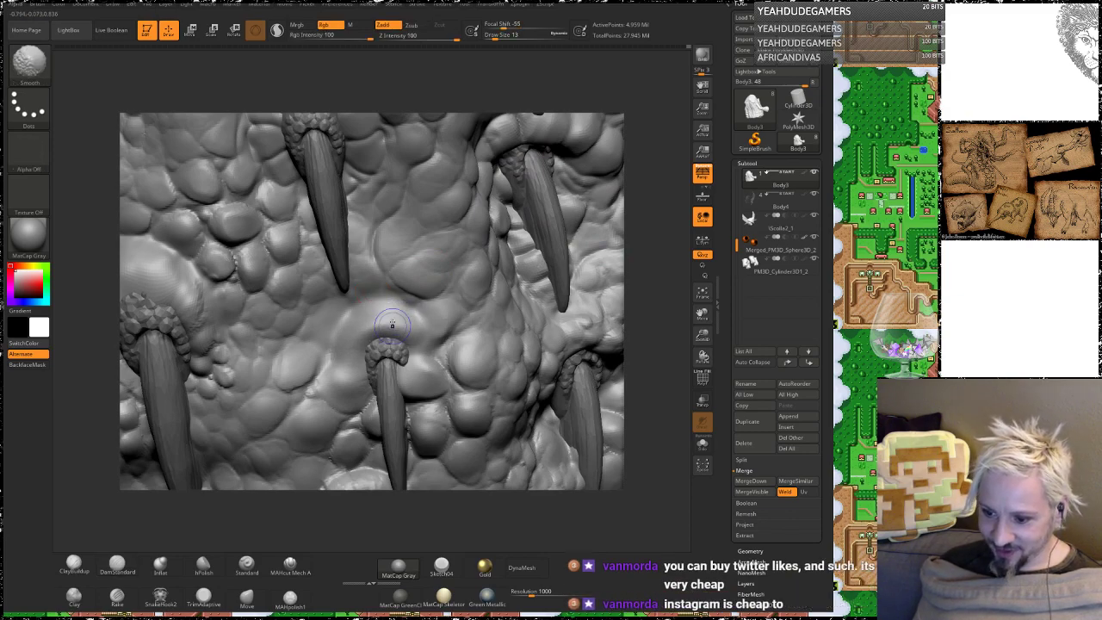
left_click_drag(342, 371, 368, 291, "shift")
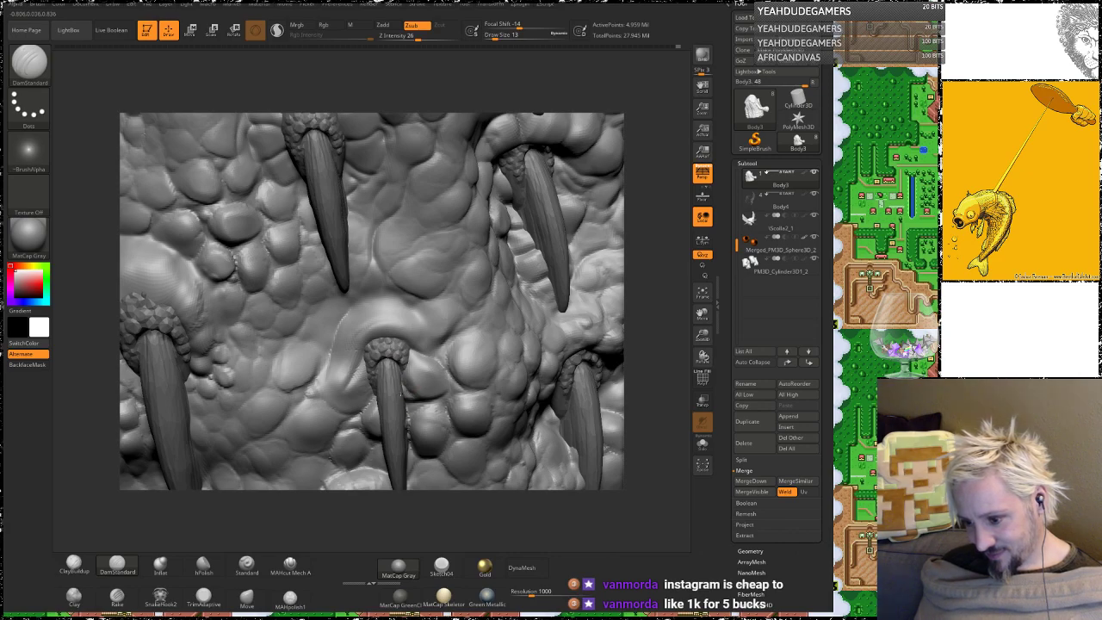
key("shift")
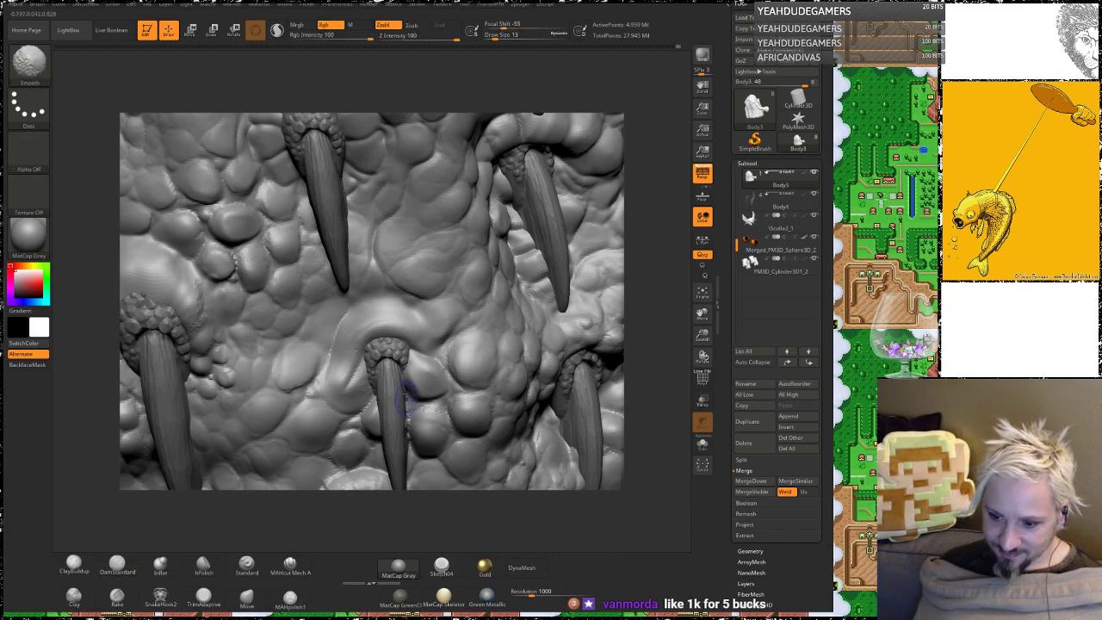
key("alt")
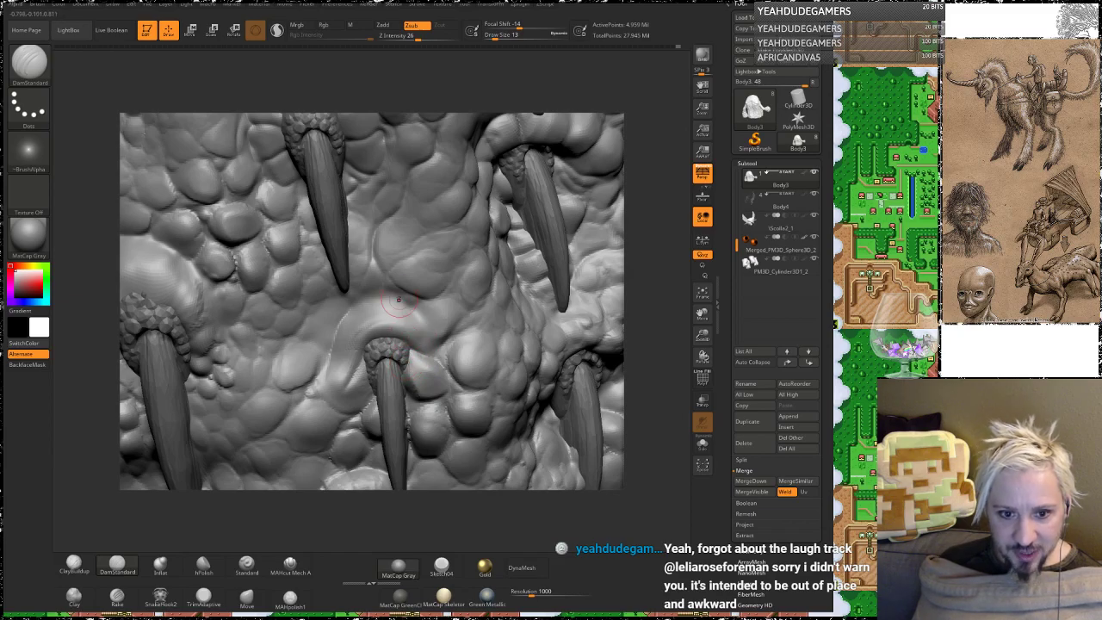
mouse_move(652, 281)
left_mouse_down()
mouse_move(676, 269)
mouse_move(664, 269)
left_mouse_up()
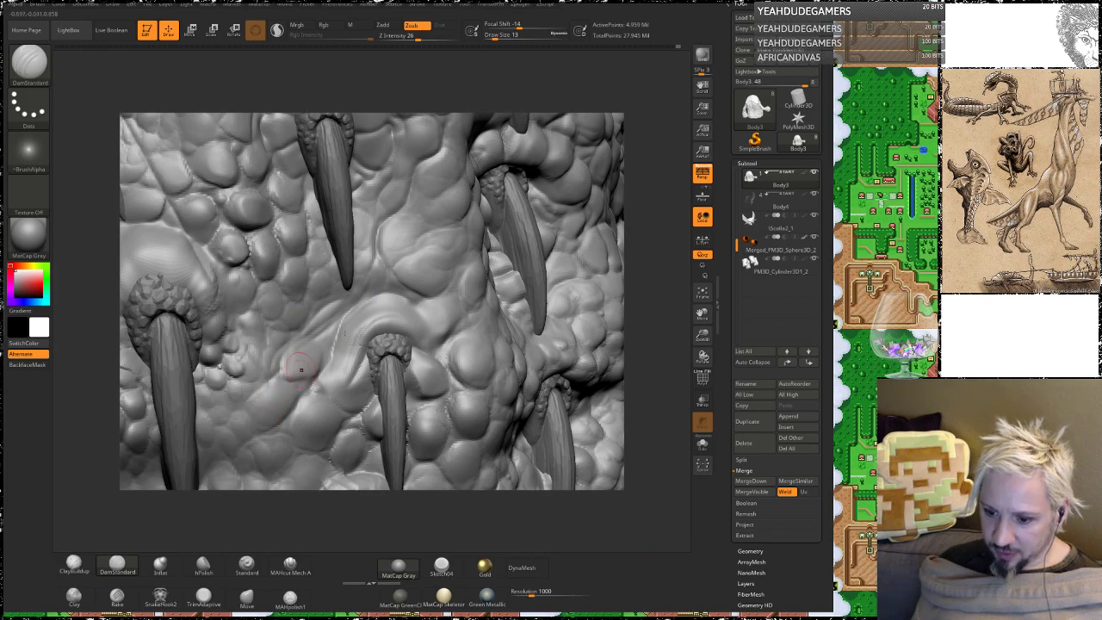
left_click_drag(654, 307, 652, 283)
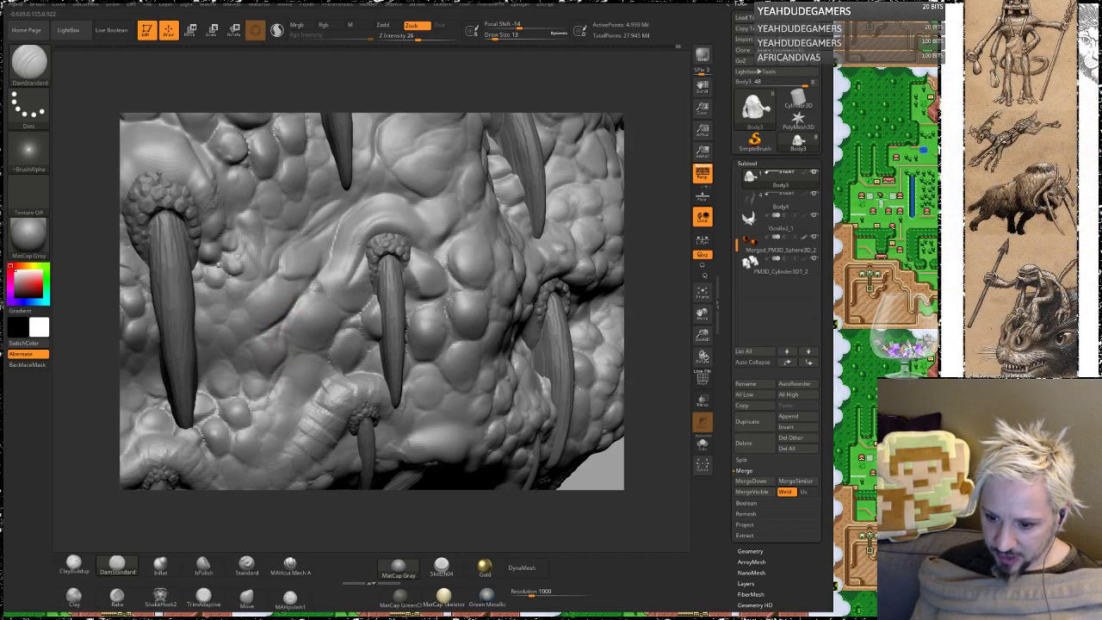
Step: Smooth the cuts out of the ridge over the smaller lower spike and soften the skin along its trailing end
key("shift")
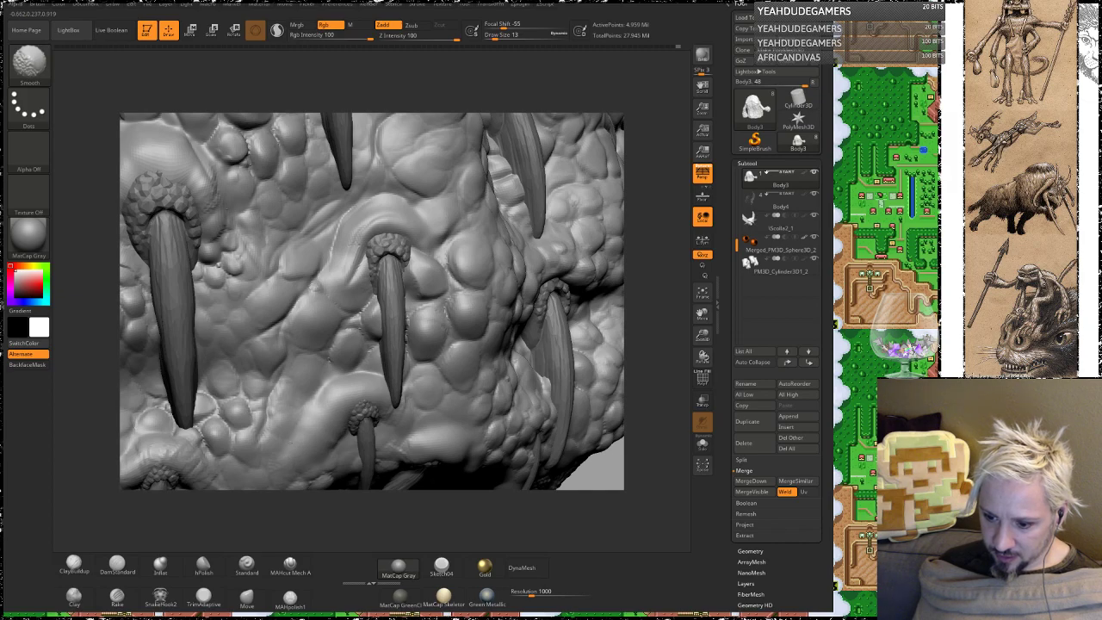
mouse_move(334, 384)
left_mouse_down("shift")
mouse_move(362, 377)
mouse_move(313, 408)
mouse_move(295, 446)
mouse_move(249, 460)
left_mouse_up("shift")
left_click_drag(627, 344, 615, 260, "alt")
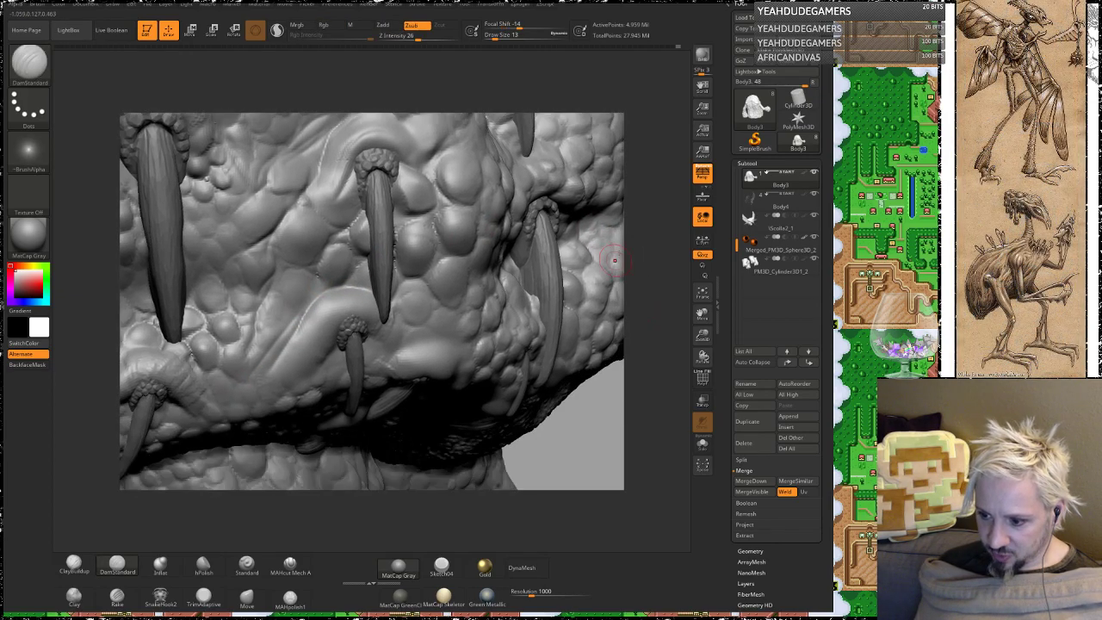
right_click_drag(643, 252, 303, 317)
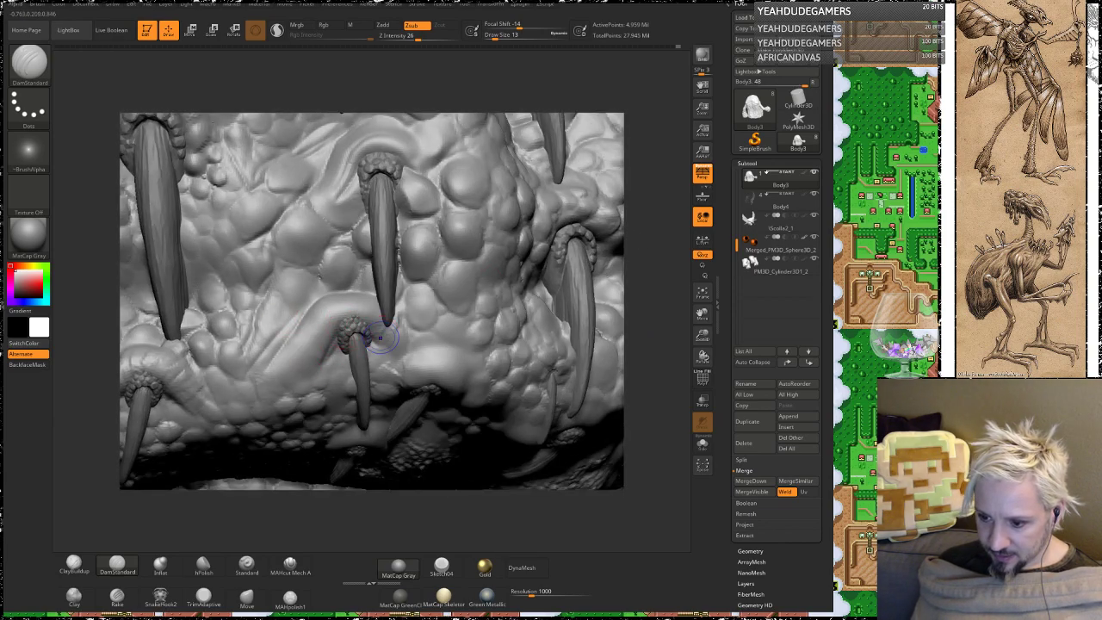
Step: Carve a fold running down the smaller spike's other side and cut the ridge over it into separate segments with DamStandard
key("shift")
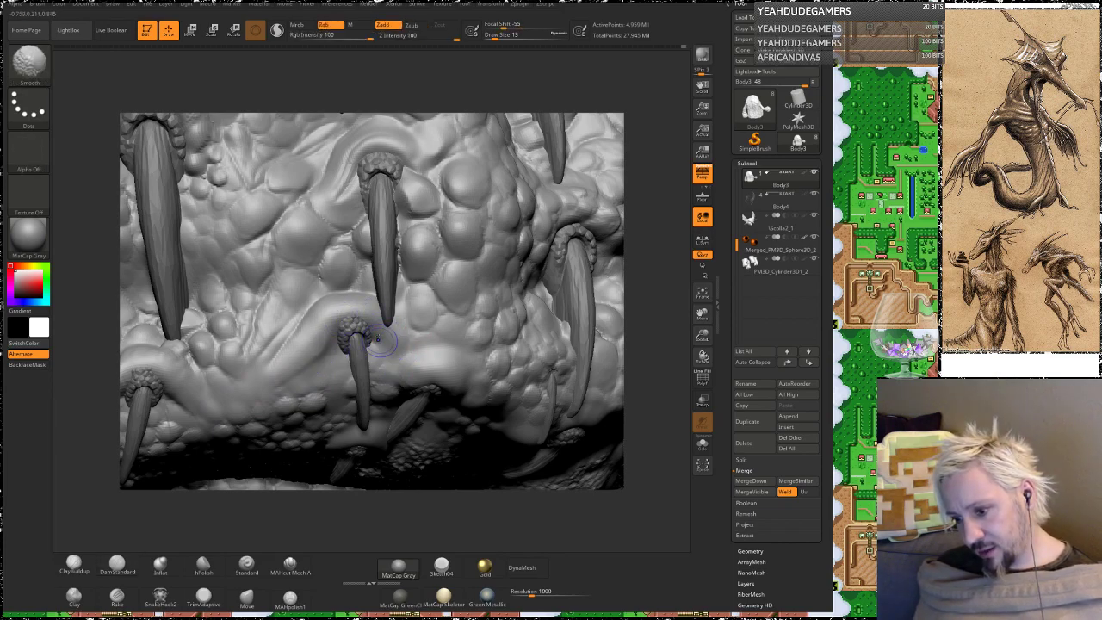
key("shift")
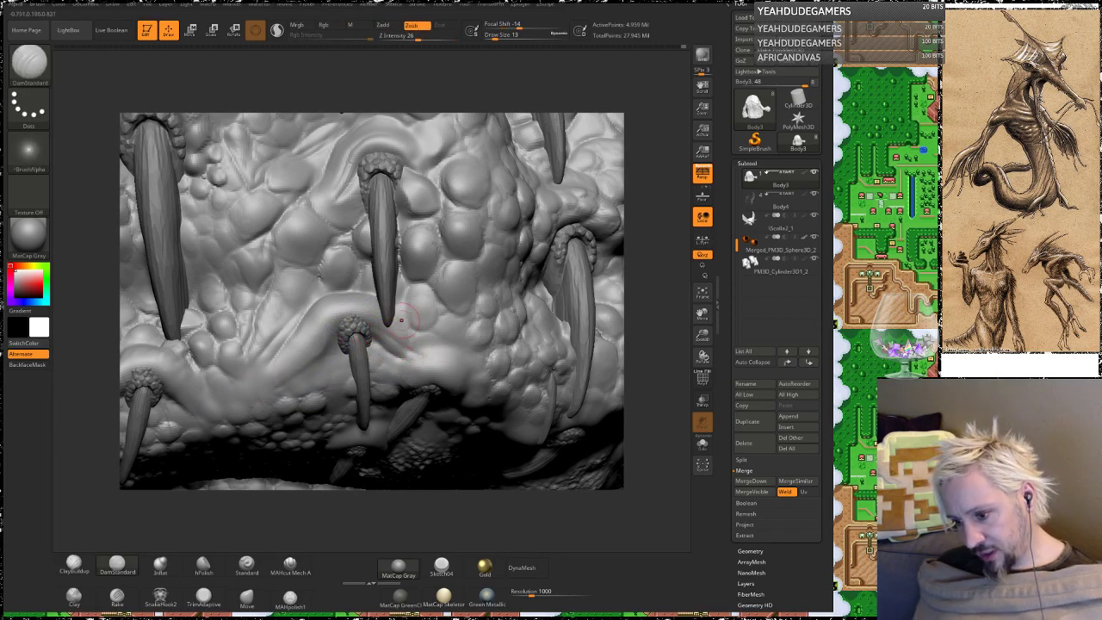
left_click_drag(647, 203, 490, 263)
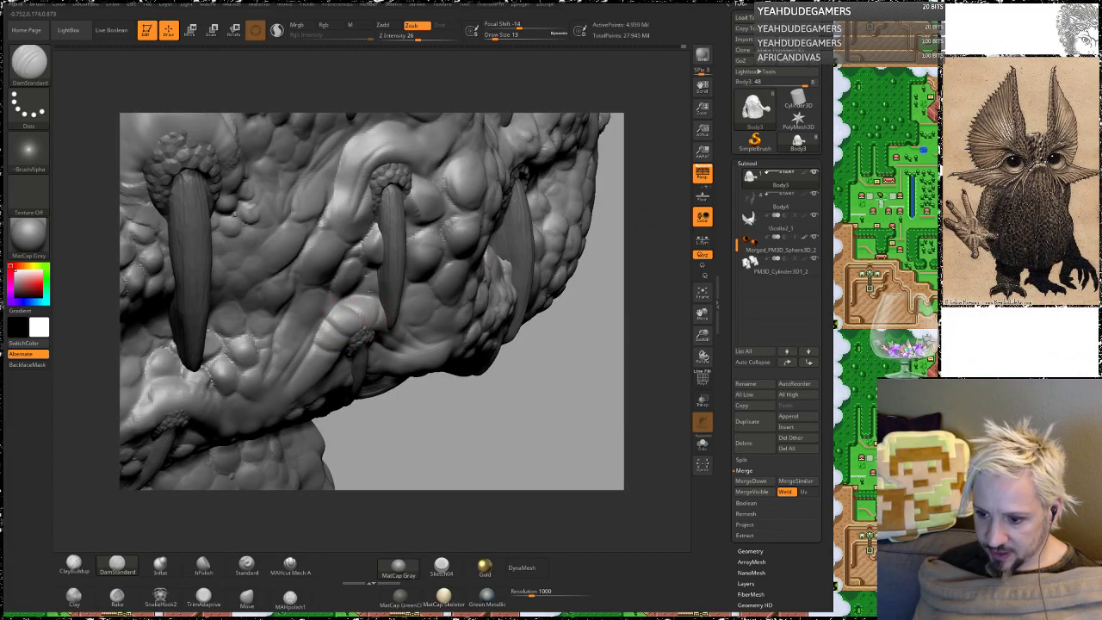
left_click_drag(584, 313, 551, 223)
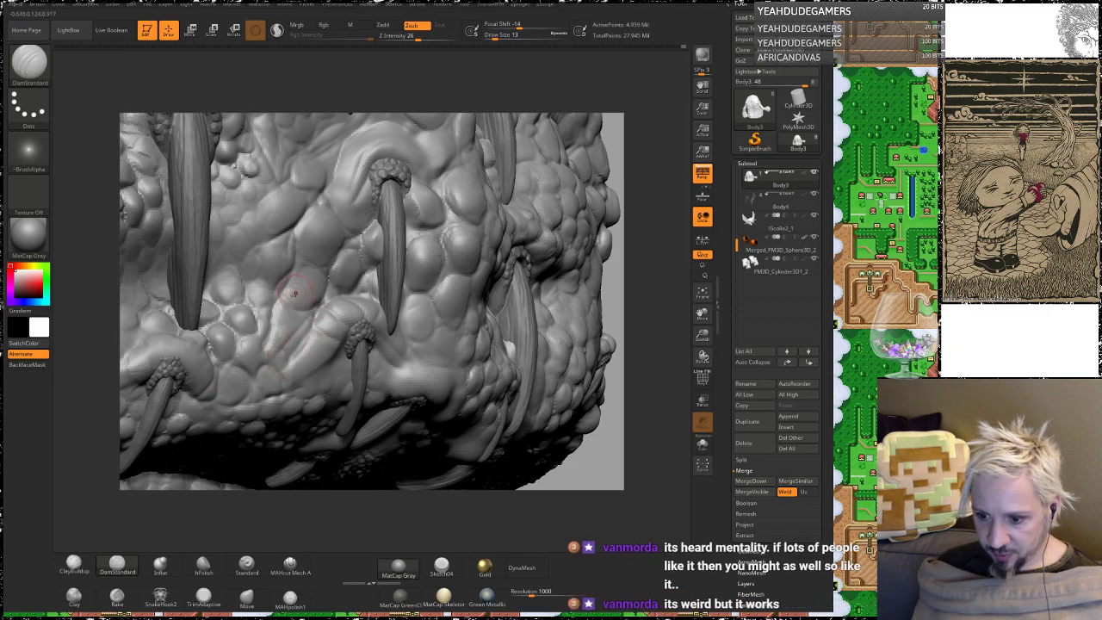
Step: Carve the folded skin between the segmented ridge and the neighbouring long spike into small scales, continuing down to the torso's lower edge
left_click_drag(645, 157, 660, 111)
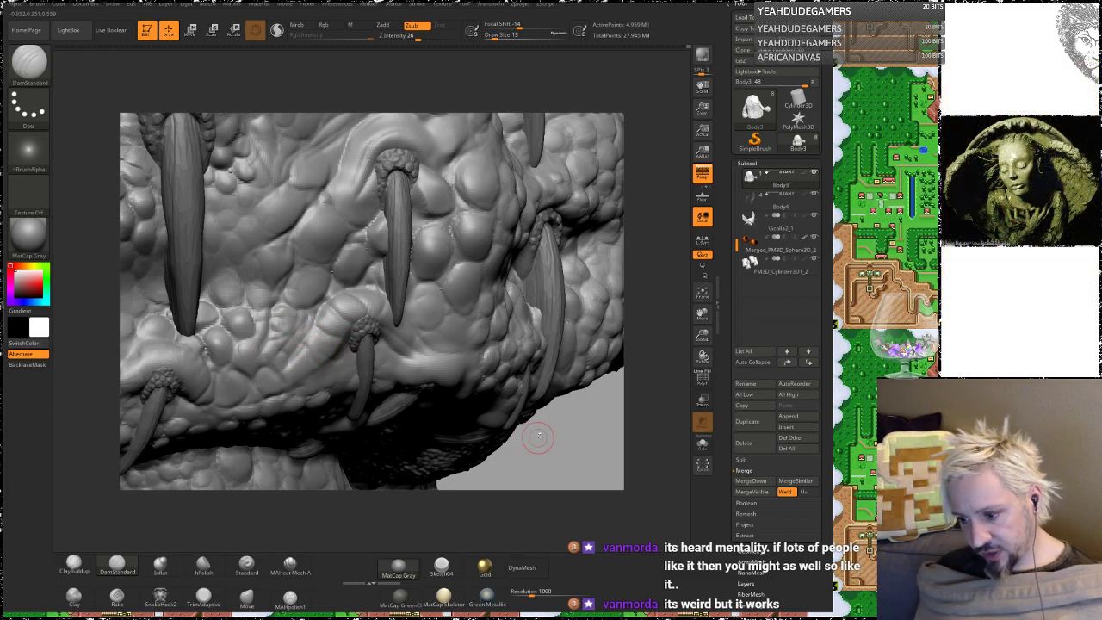
left_click_drag(538, 437, 310, 357)
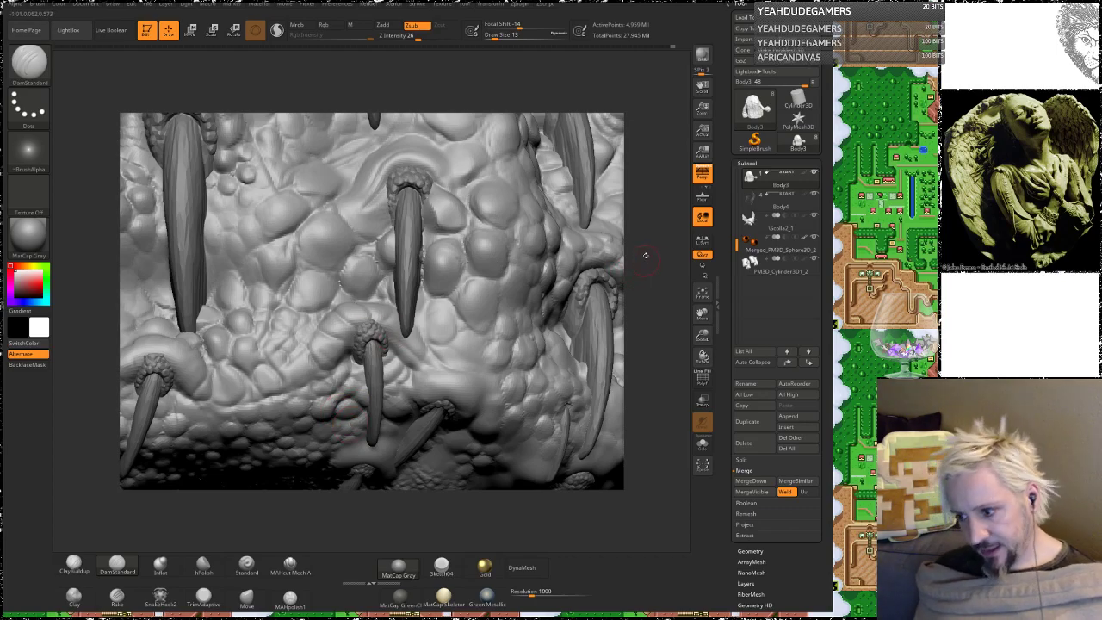
left_click_drag(645, 255, 293, 408)
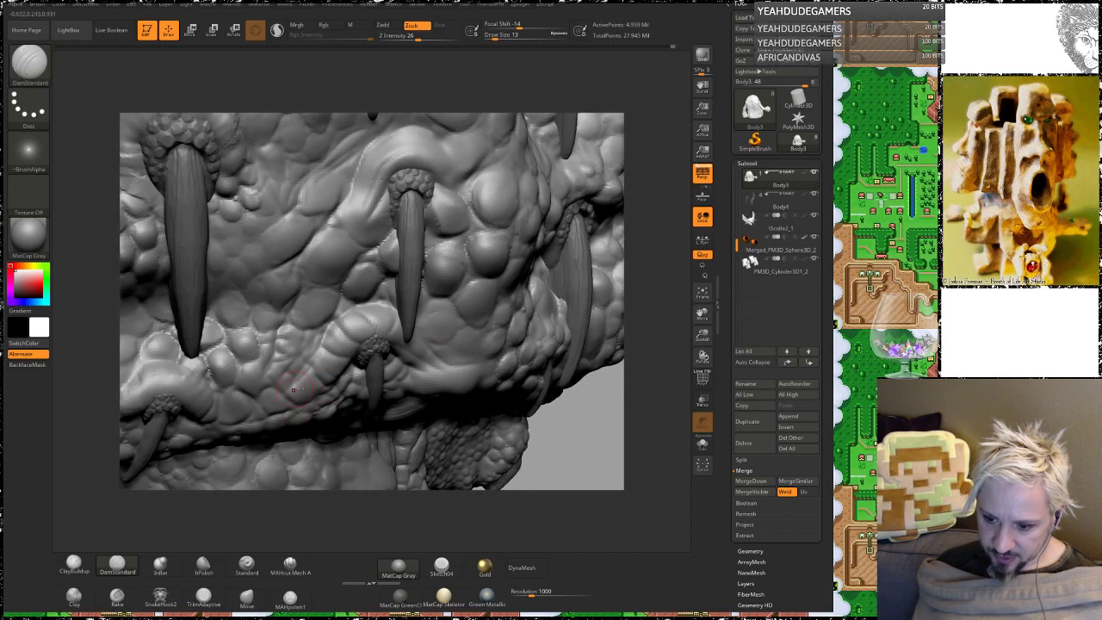
left_click_drag(577, 443, 559, 370)
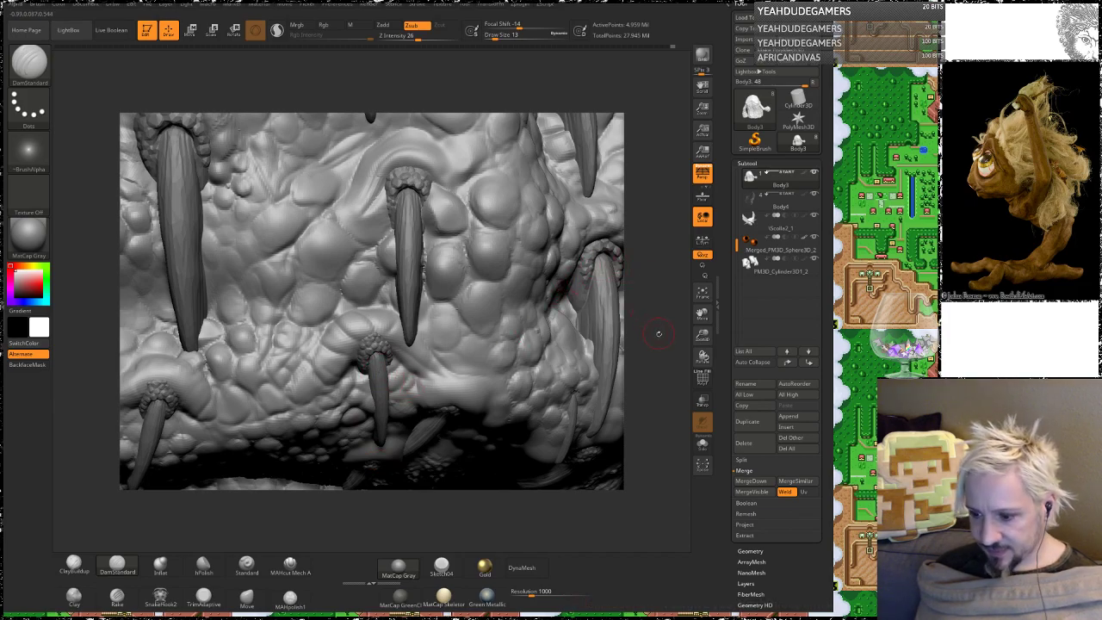
Step: Divide the smooth skin on the smaller spike's other side, beneath the central long spike, into scales and soften the edges
left_click_drag(659, 334, 632, 203)
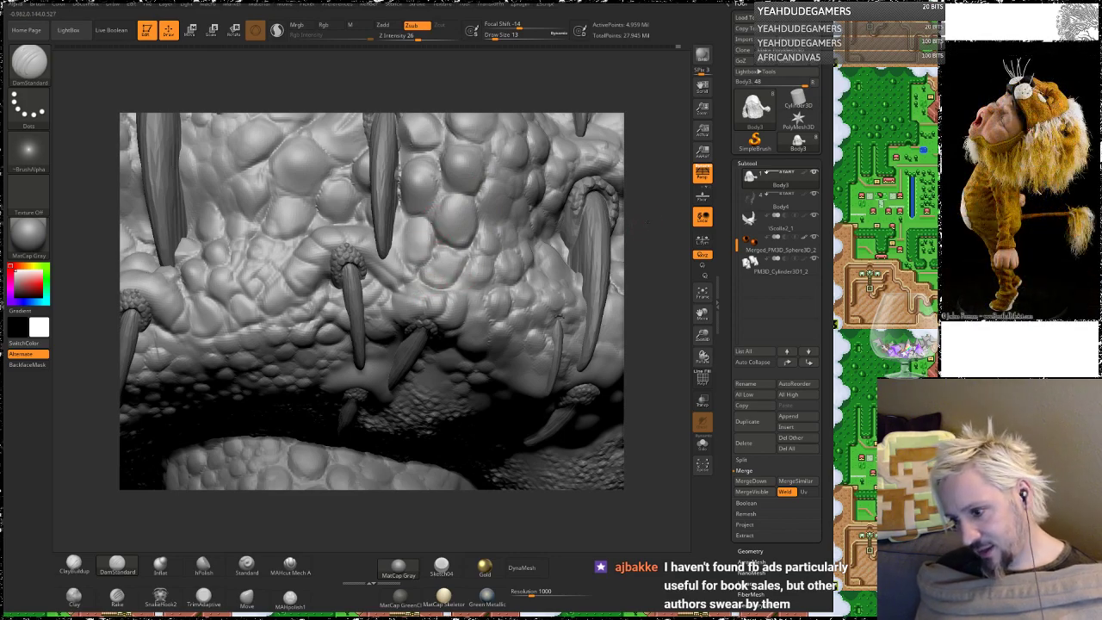
right_click_drag(508, 262, 452, 290)
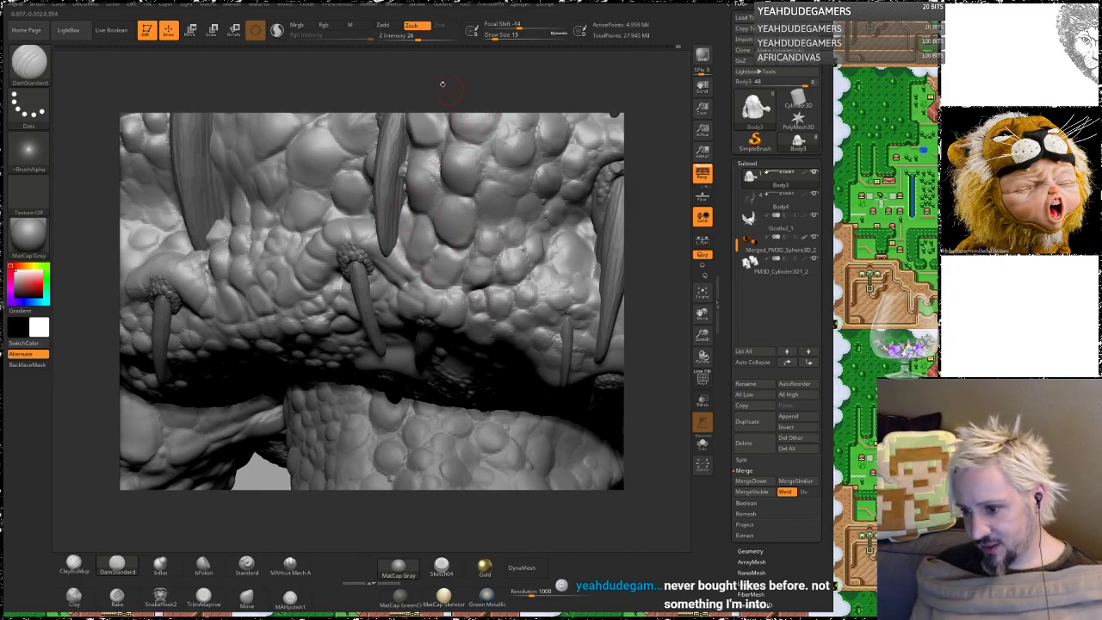
mouse_move(441, 83)
left_mouse_down()
mouse_move(462, 85)
mouse_move(432, 84)
left_mouse_up()
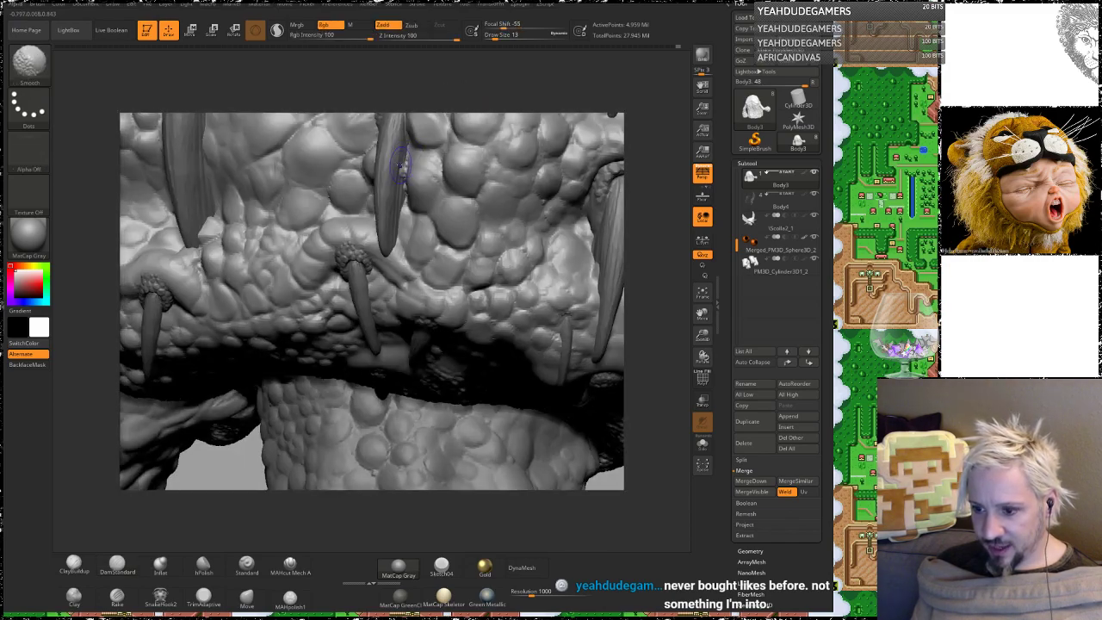
left_click_drag(404, 175, 404, 164, "shift")
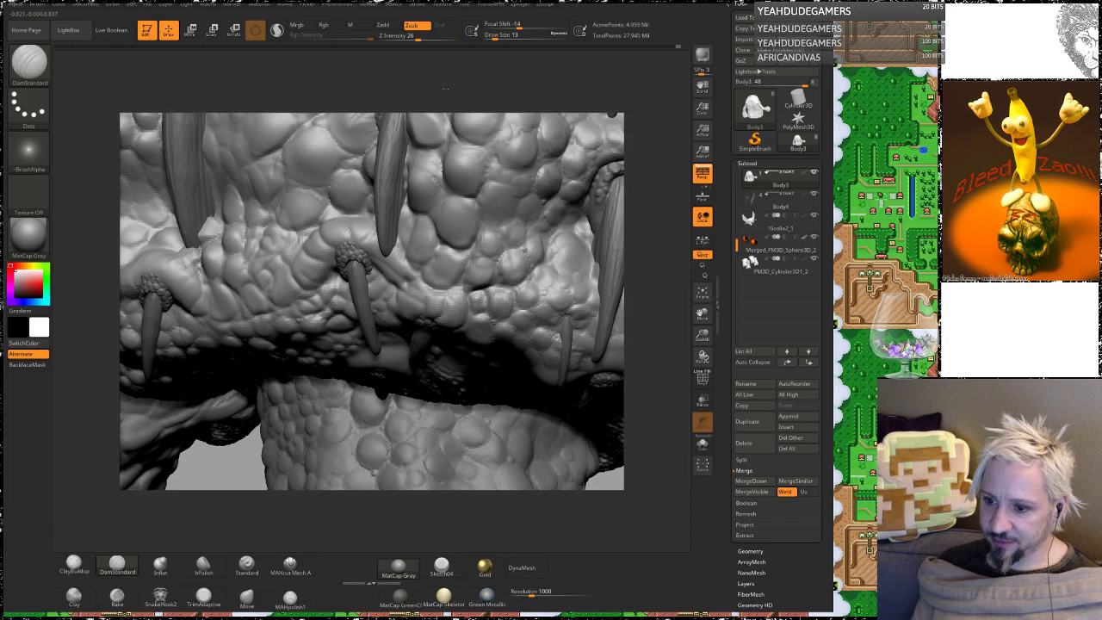
left_click_drag(445, 87, 368, 222)
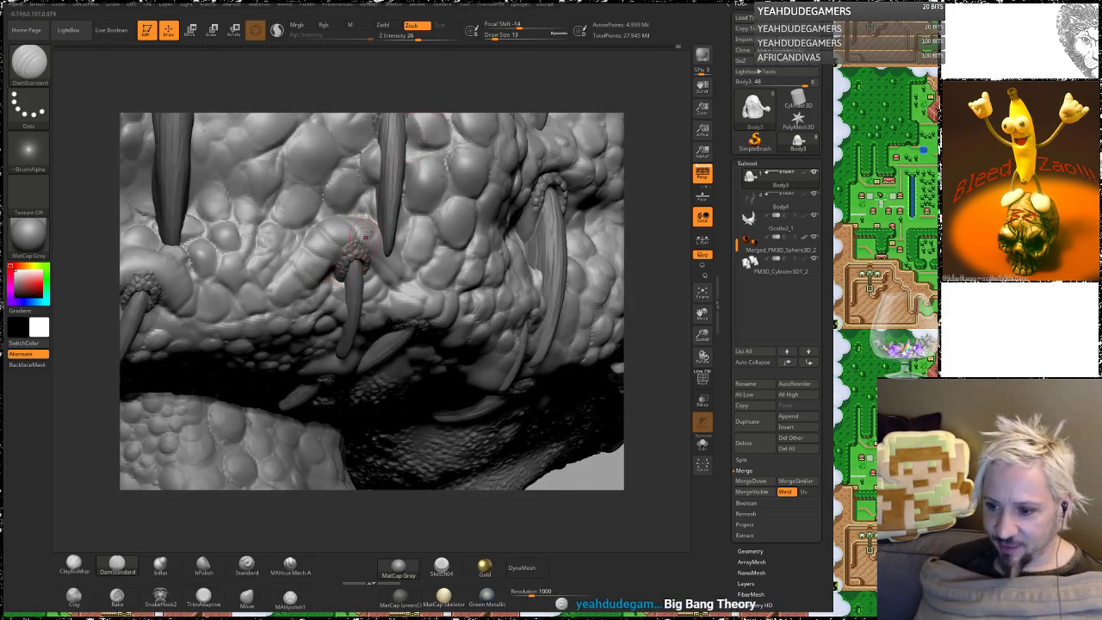
Step: Deepen the grooves in the skin between the two long spikes, above the segmented ridge, to form rounded scales
mouse_move(332, 74)
left_mouse_down()
mouse_move(402, 80)
mouse_move(380, 166)
left_mouse_up()
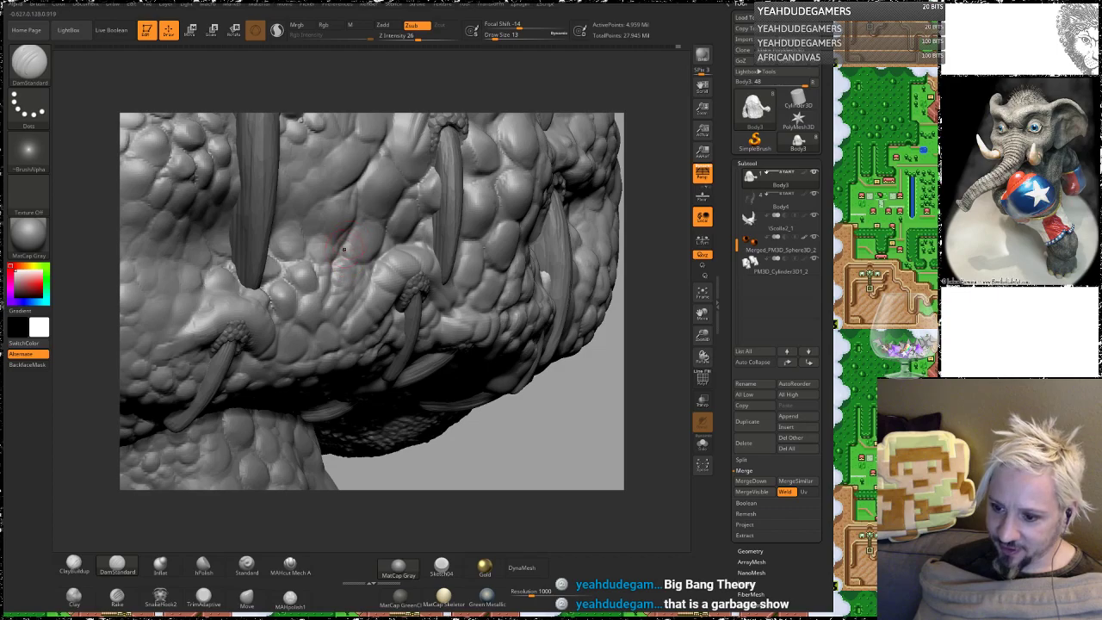
left_click_drag(368, 79, 310, 218)
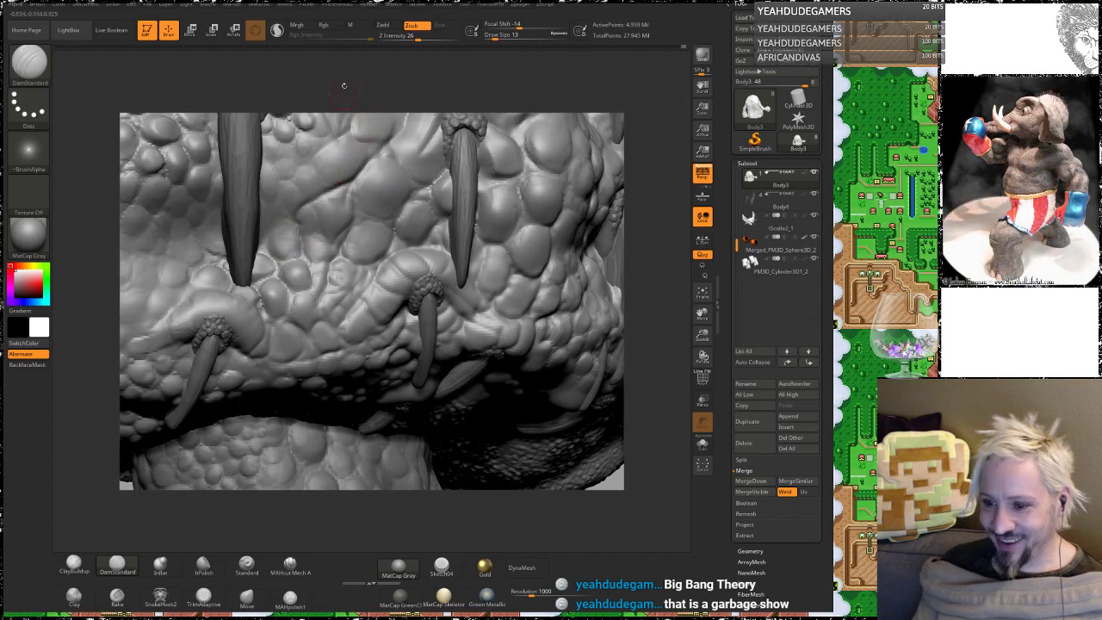
left_click_drag(343, 85, 325, 148)
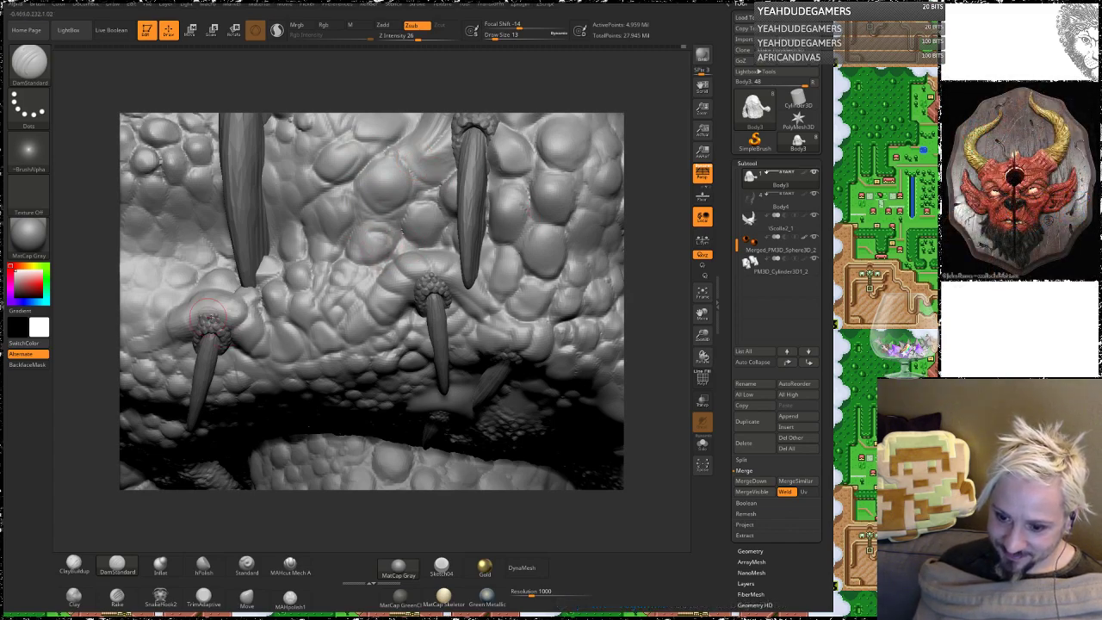
Step: Cut the smooth ring over the neighbouring small spike into segments and carve scales into the skin around it
mouse_move(82, 261)
left_mouse_down()
mouse_move(98, 221)
mouse_move(178, 242)
left_mouse_up()
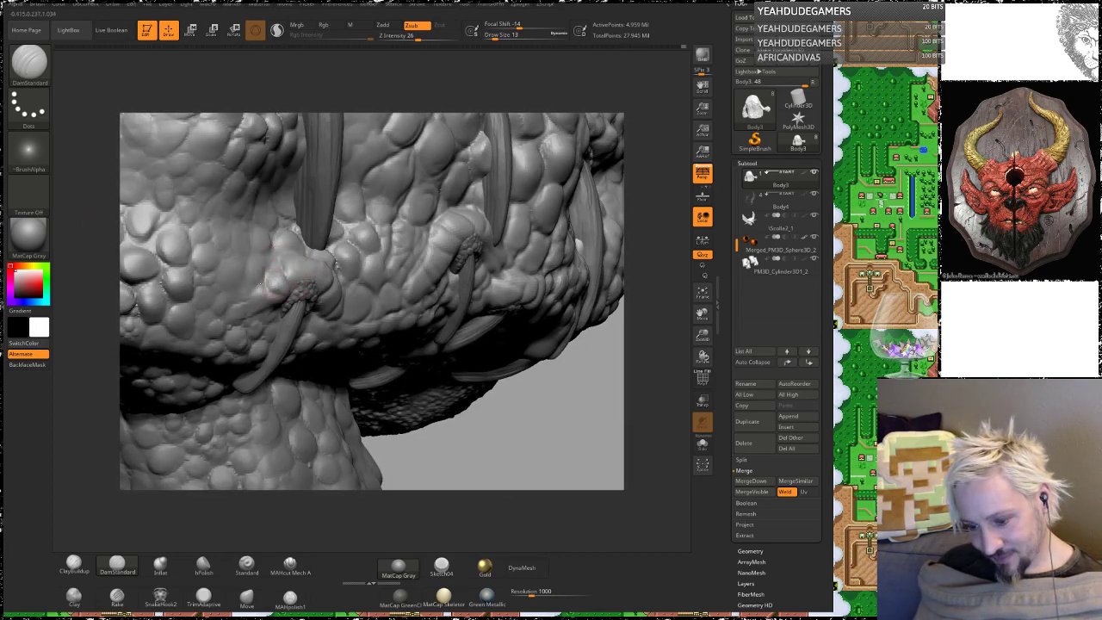
mouse_move(265, 293)
right_mouse_down()
mouse_move(438, 392)
mouse_move(315, 246)
right_mouse_up()
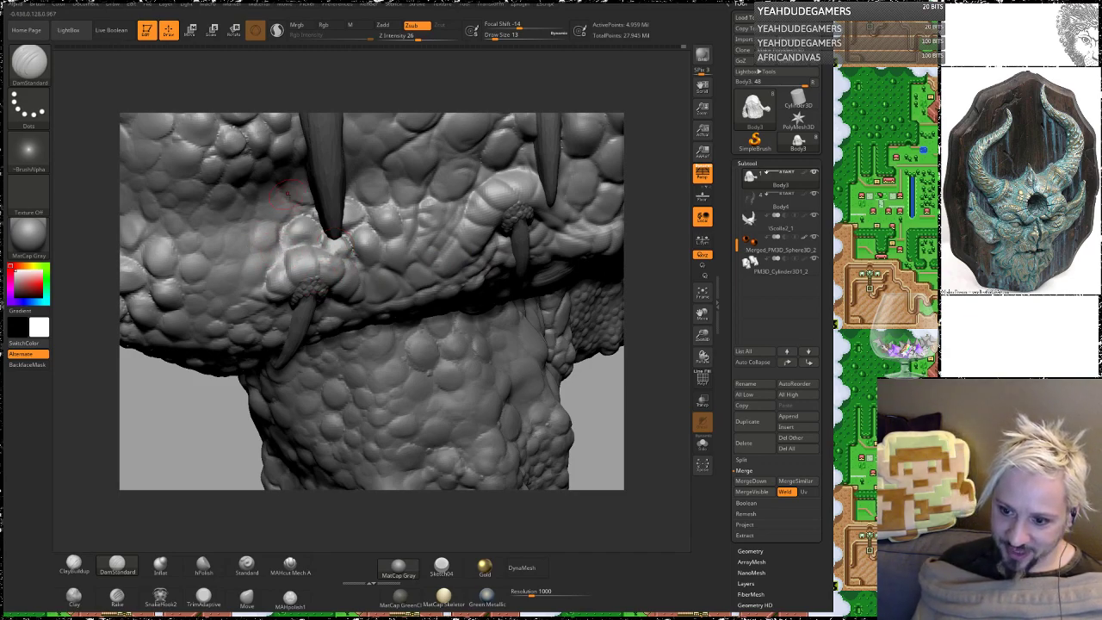
left_click_drag(481, 87, 534, 185, "alt")
left_click_drag(448, 92, 425, 69)
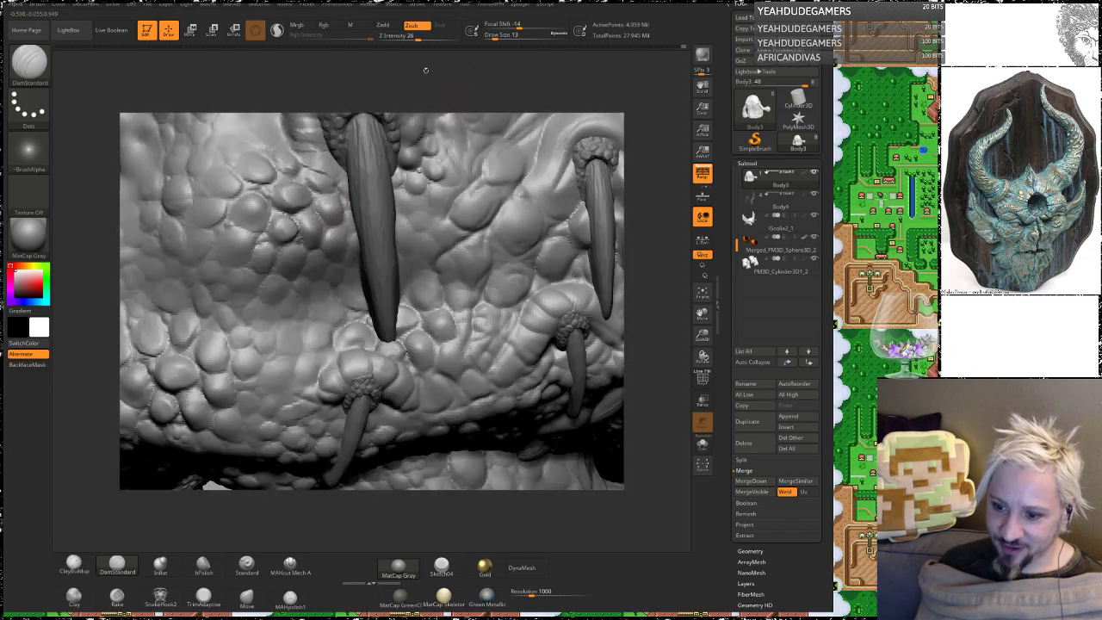
Step: Build up scales on both sides of the long spike with ClayBuildup, smooth them and sharpen the surrounding grooves with DamStandard
left_click(74, 565)
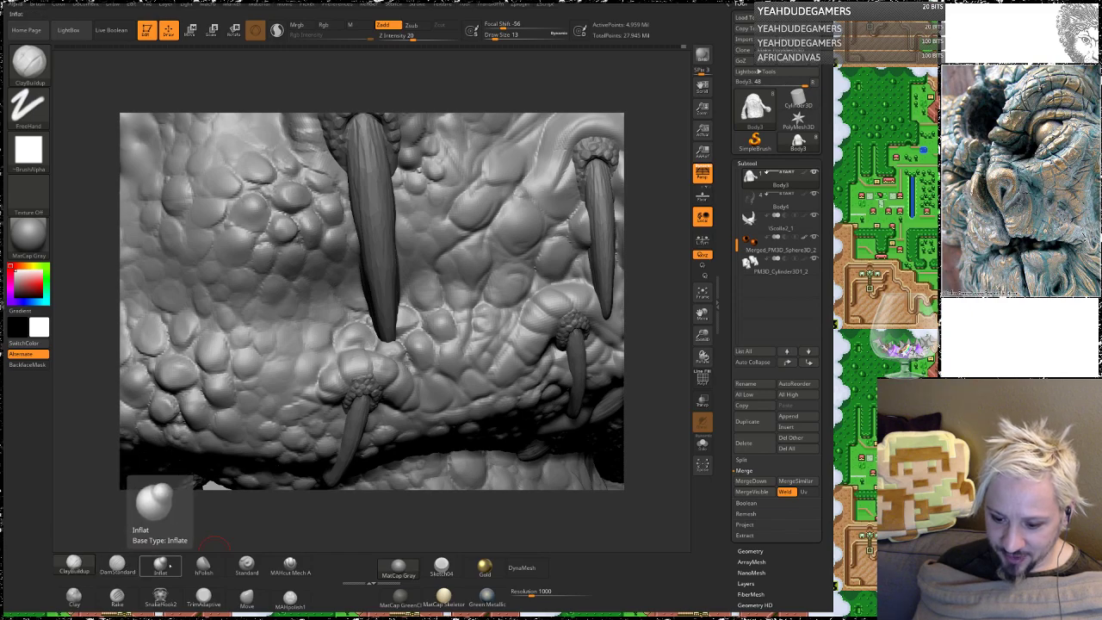
left_click(246, 564)
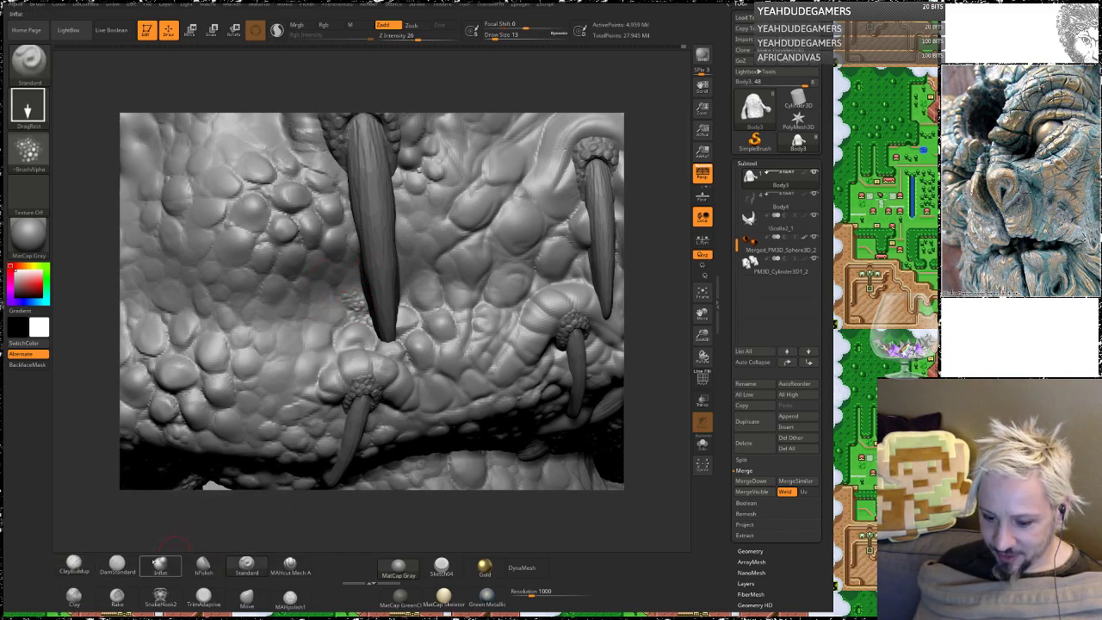
left_click(74, 565)
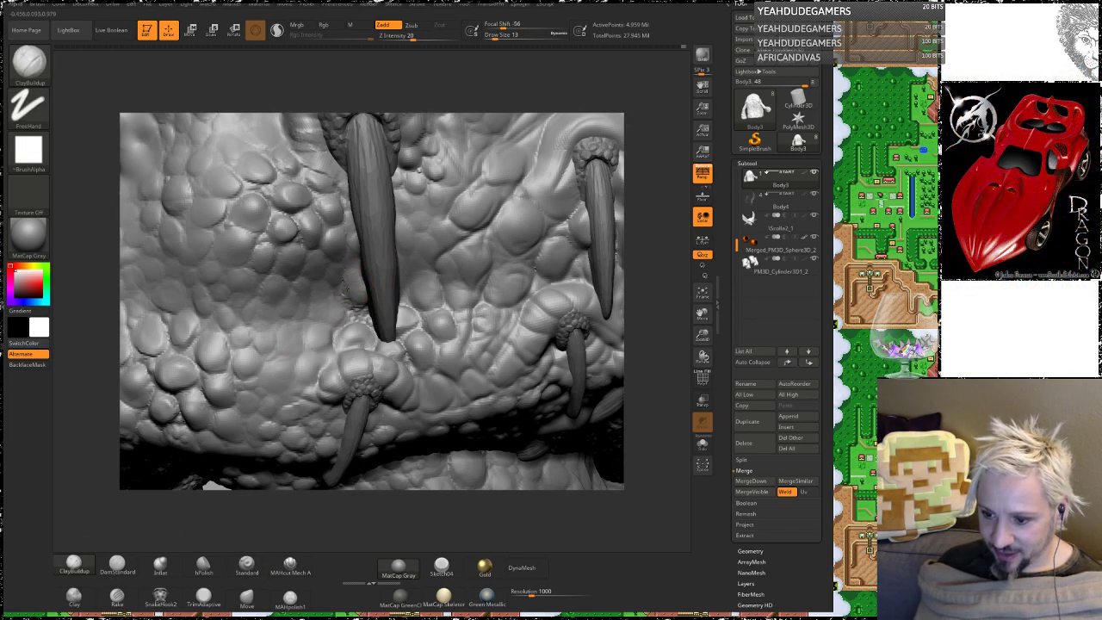
key("shift")
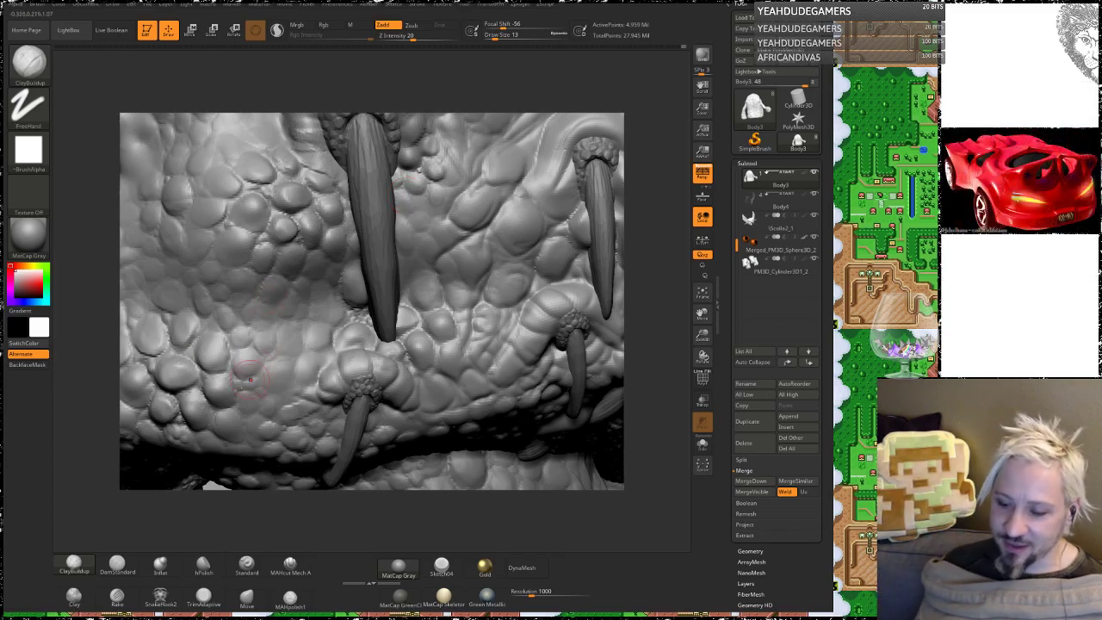
left_click_drag(111, 341, 89, 312)
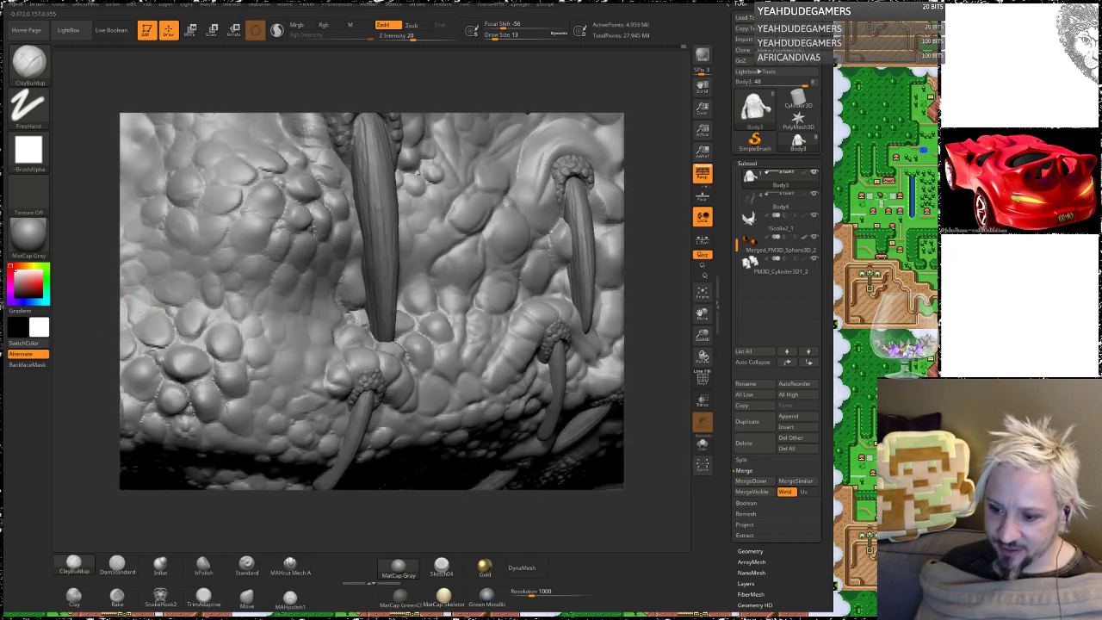
left_click_drag(634, 228, 669, 232)
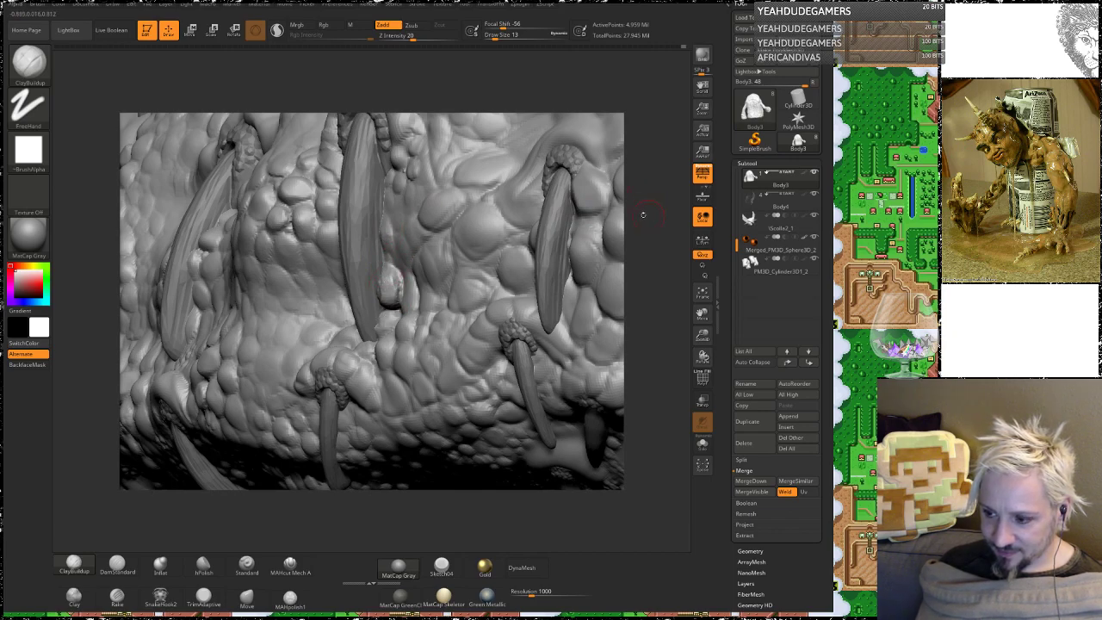
left_click_drag(643, 214, 383, 288)
key("shift")
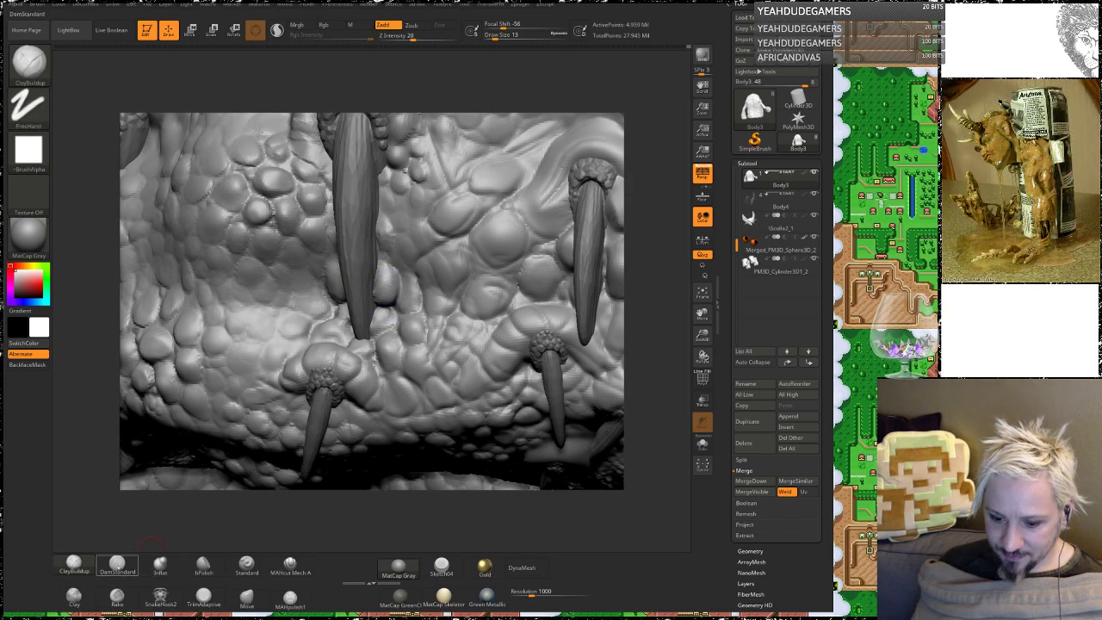
left_click(117, 564)
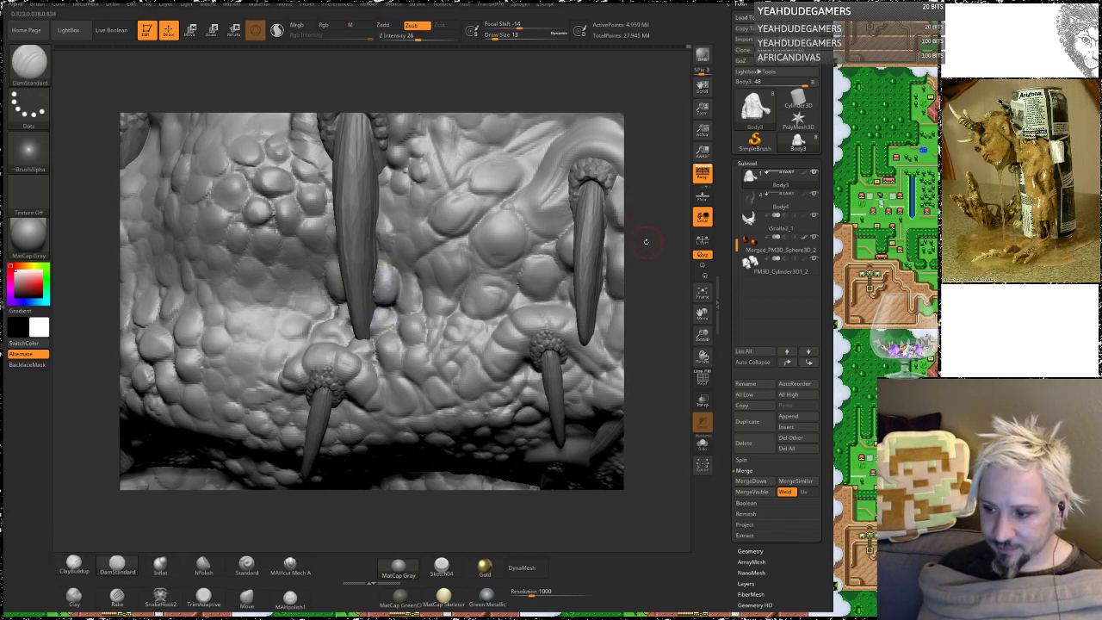
left_click_drag(646, 241, 344, 292)
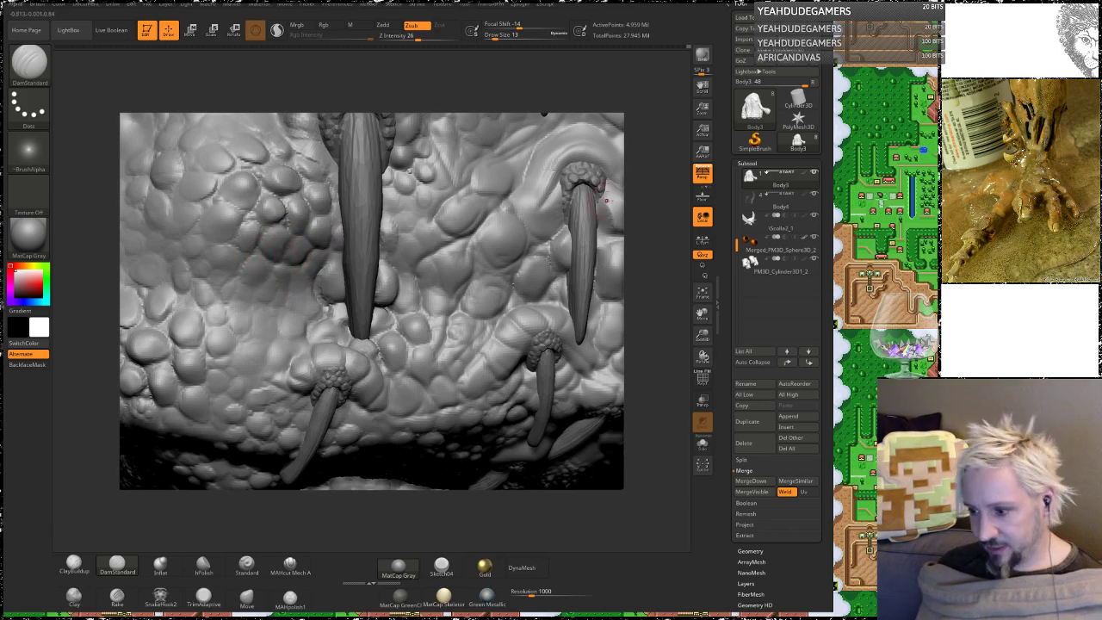
Step: Cut the ridge over the central spike into rounded segments and carve grooves into the skin between it and the large bulge
mouse_move(652, 177)
left_mouse_down()
mouse_move(649, 163)
mouse_move(580, 250)
left_mouse_up()
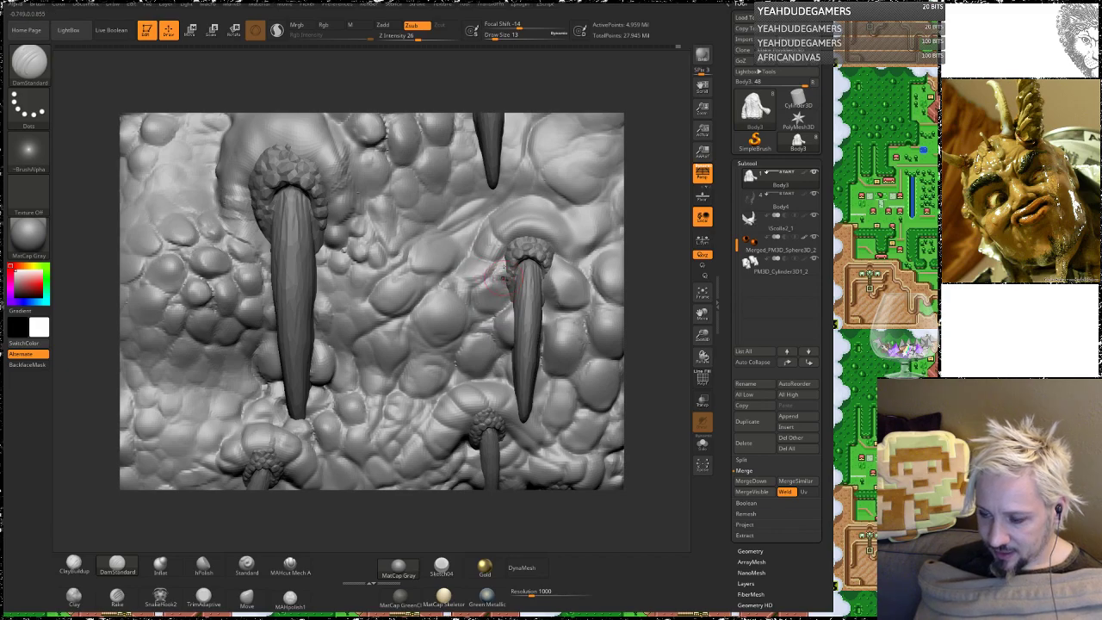
left_click_drag(644, 200, 439, 249)
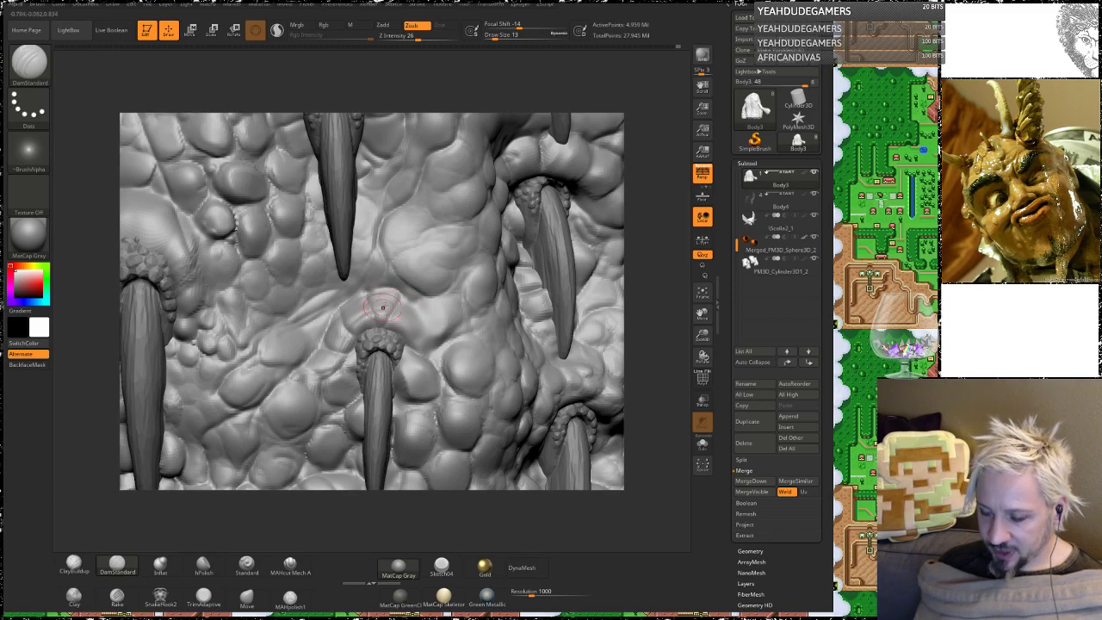
left_click_drag(644, 217, 685, 221)
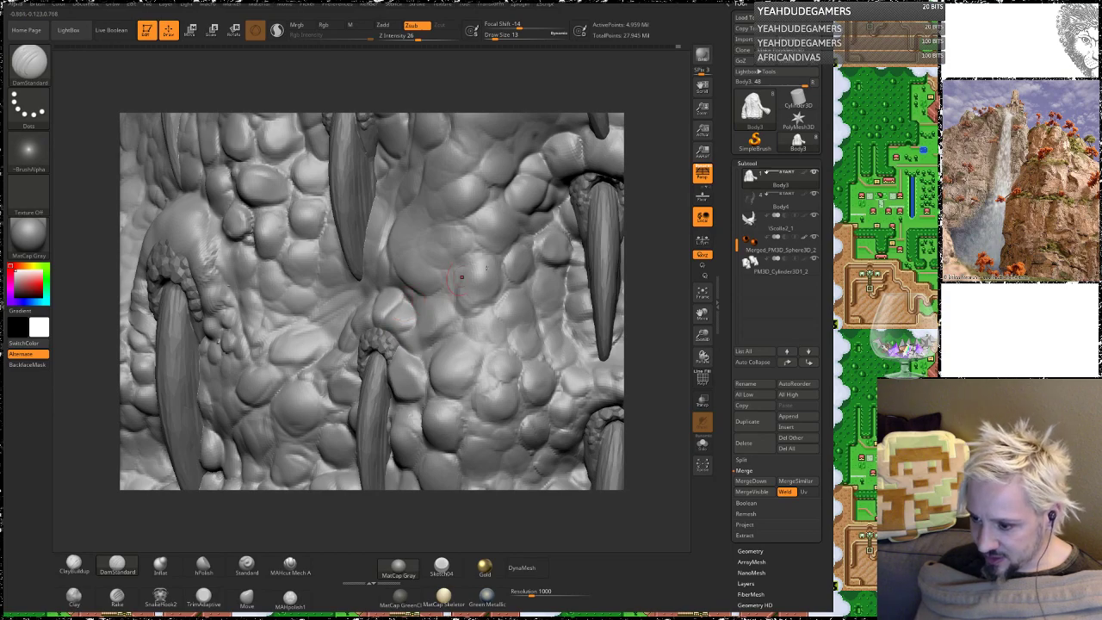
right_click_drag(401, 308, 407, 311)
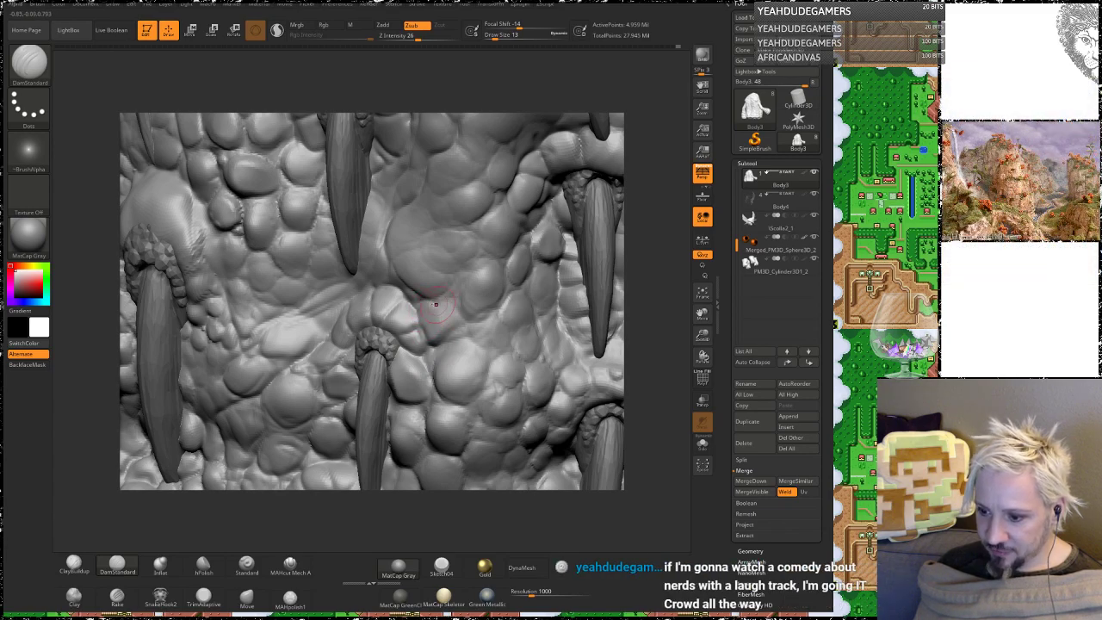
Step: Carve grooves with DamStandard into the bulge and skin between the two long spikes to divide them into scales
mouse_move(641, 183)
right_mouse_down()
mouse_move(656, 210)
mouse_move(435, 256)
right_mouse_up()
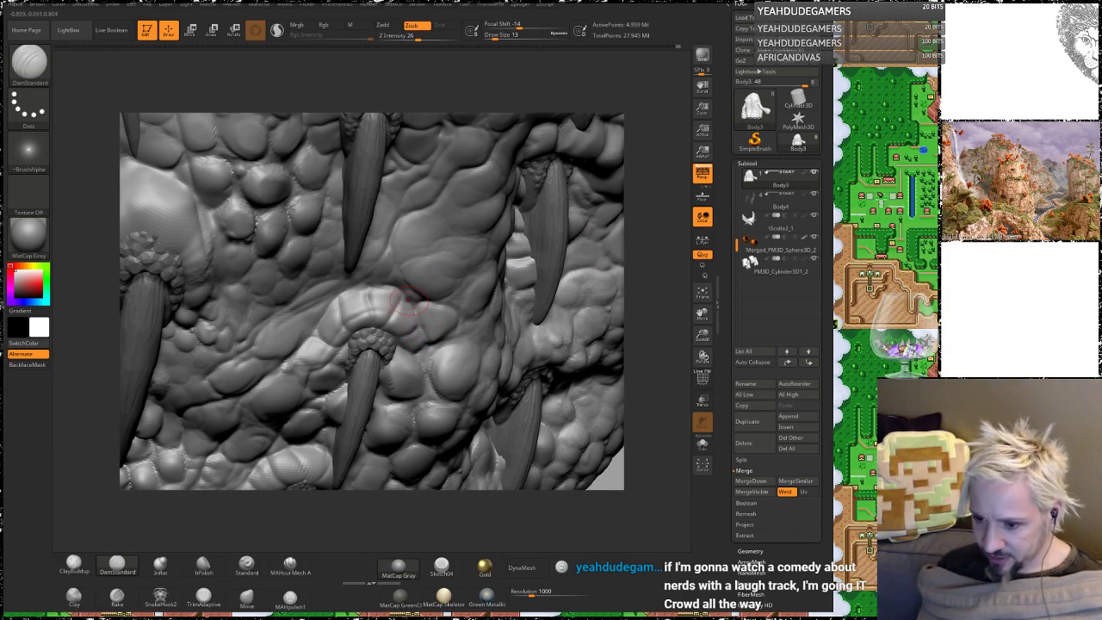
right_click_drag(656, 212, 387, 256)
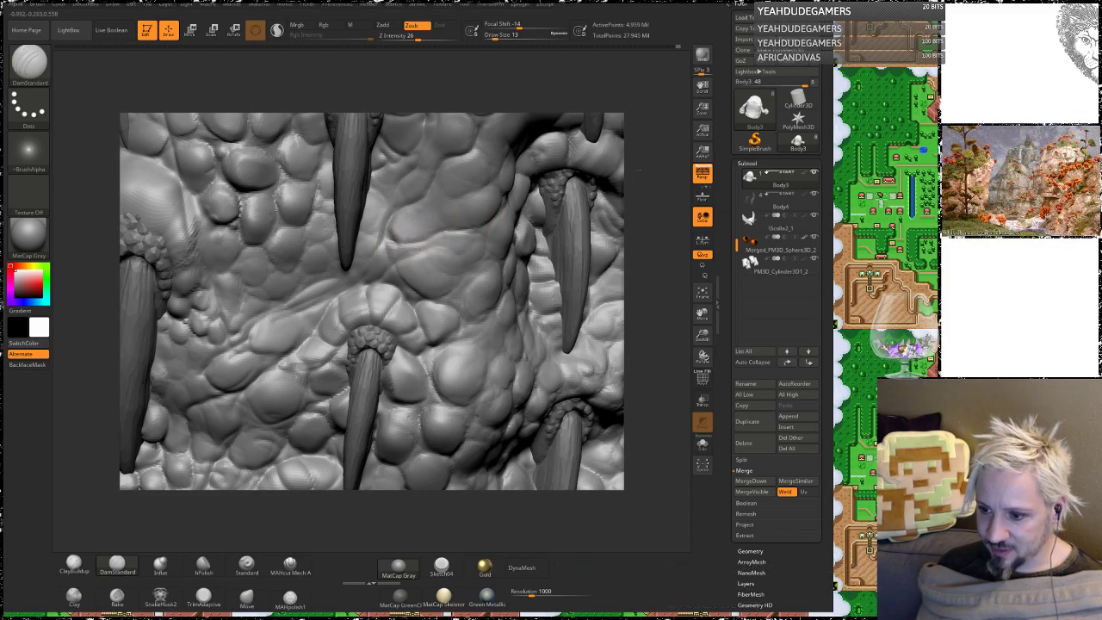
right_click_drag(638, 170, 435, 204)
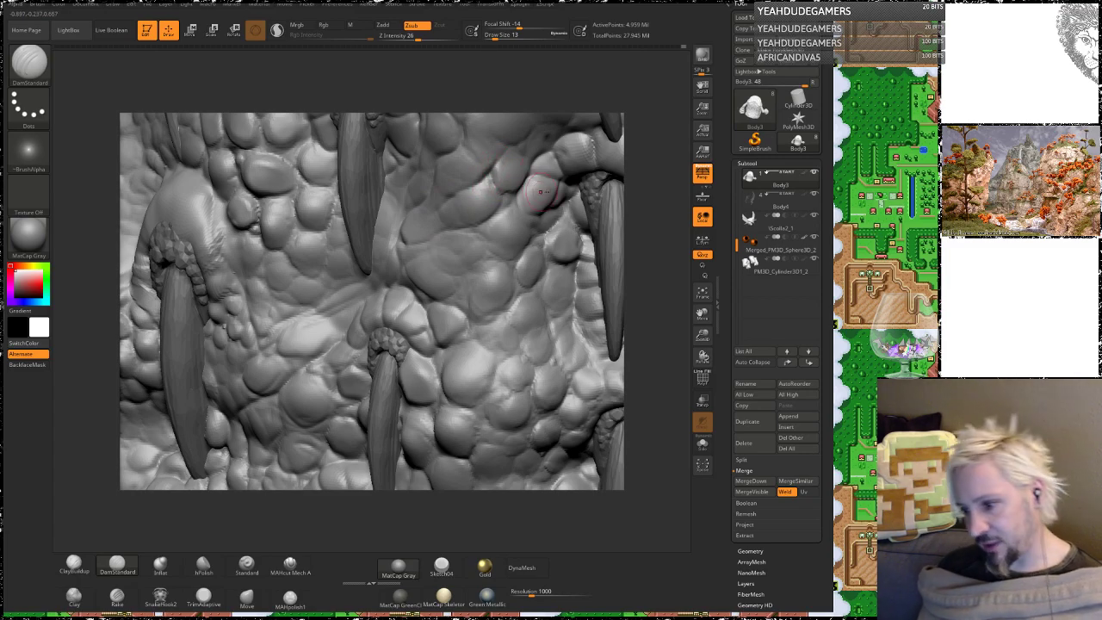
mouse_move(637, 223)
left_mouse_down()
mouse_move(663, 258)
mouse_move(639, 181)
mouse_move(623, 250)
left_mouse_up()
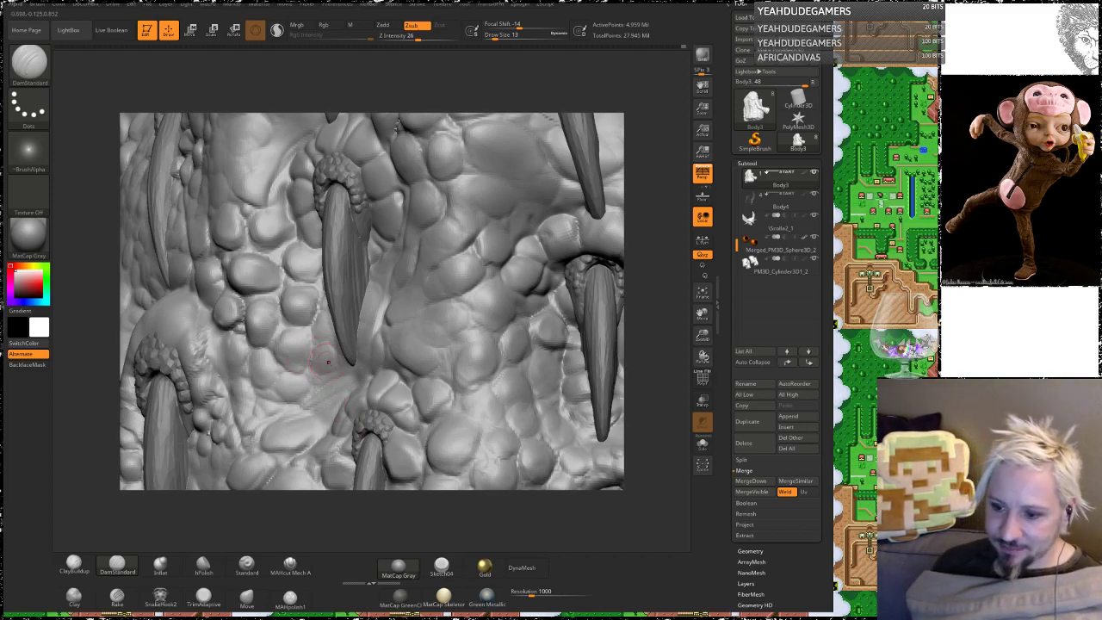
left_click_drag(653, 240, 489, 234)
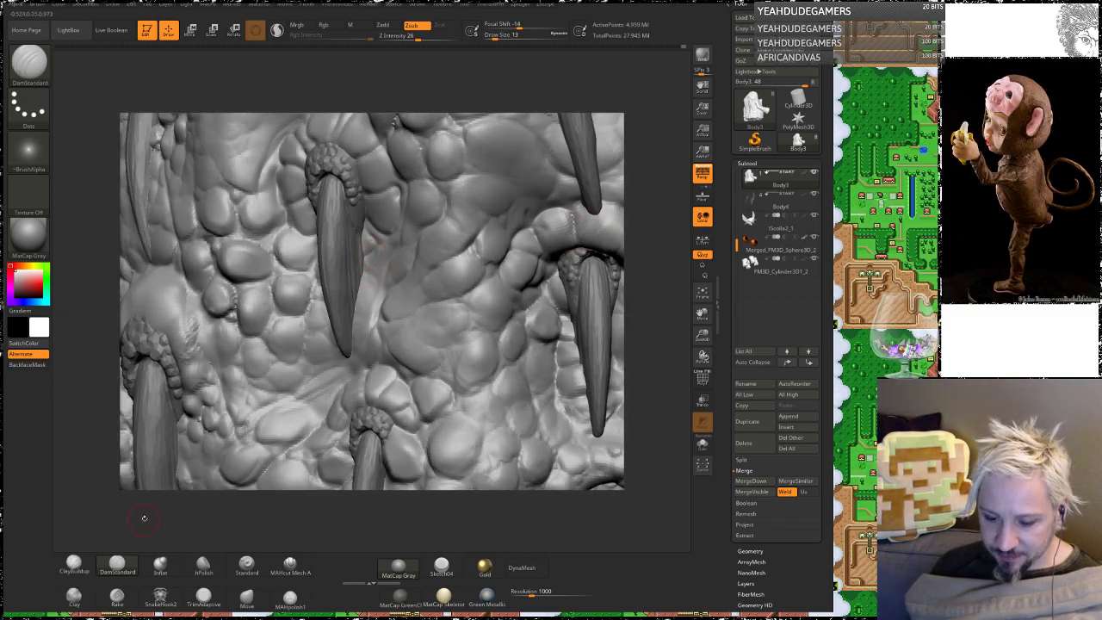
Step: Build up the skin behind the long spike with ClayBuildup at draw size 25, with the spikes shown transparent
left_click(74, 563)
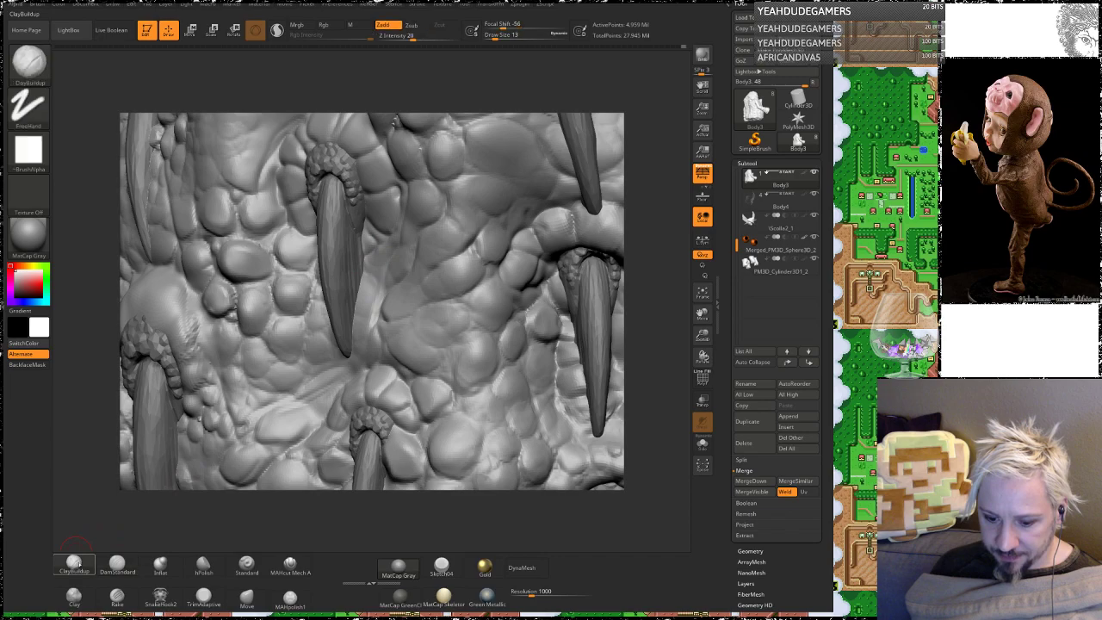
key("space")
left_click_drag(389, 252, 392, 251)
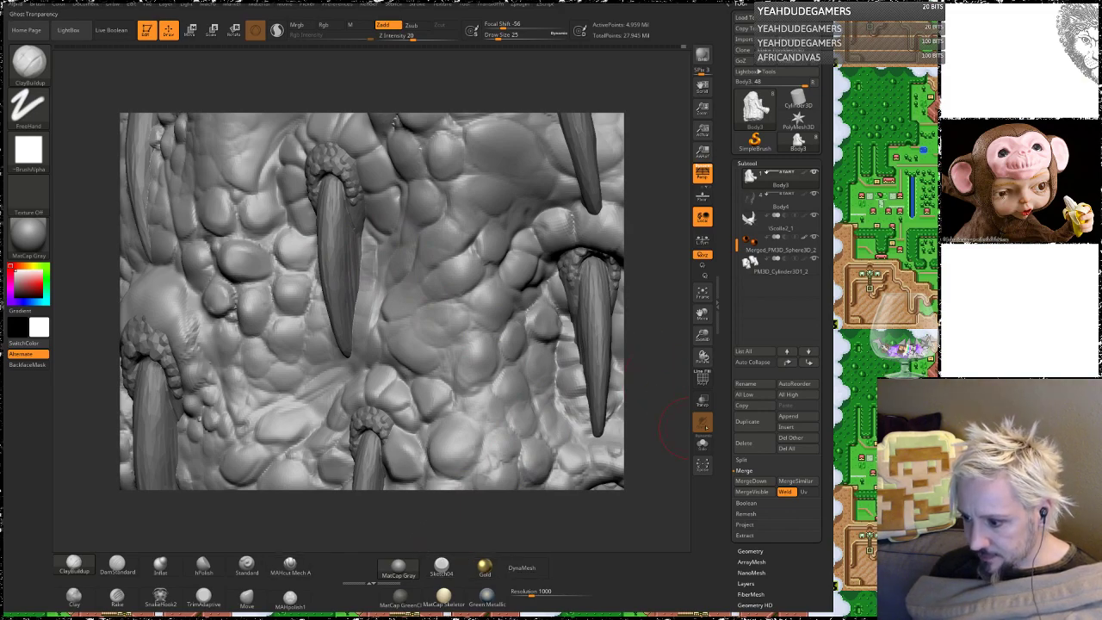
left_click(702, 400)
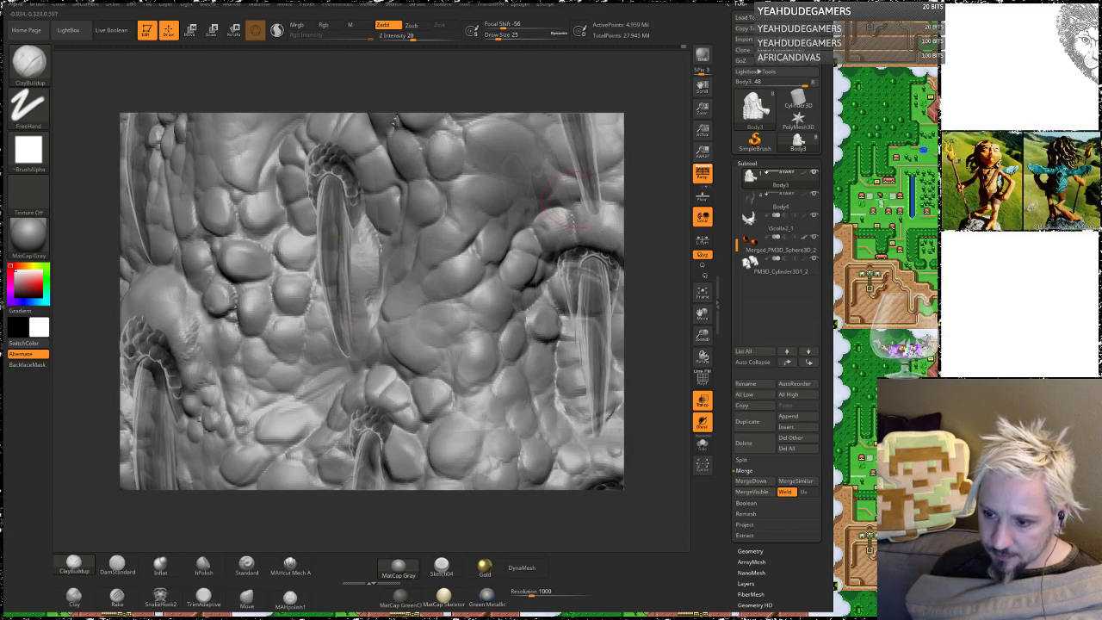
mouse_move(649, 222)
left_mouse_down()
mouse_move(727, 231)
mouse_move(710, 229)
left_mouse_up()
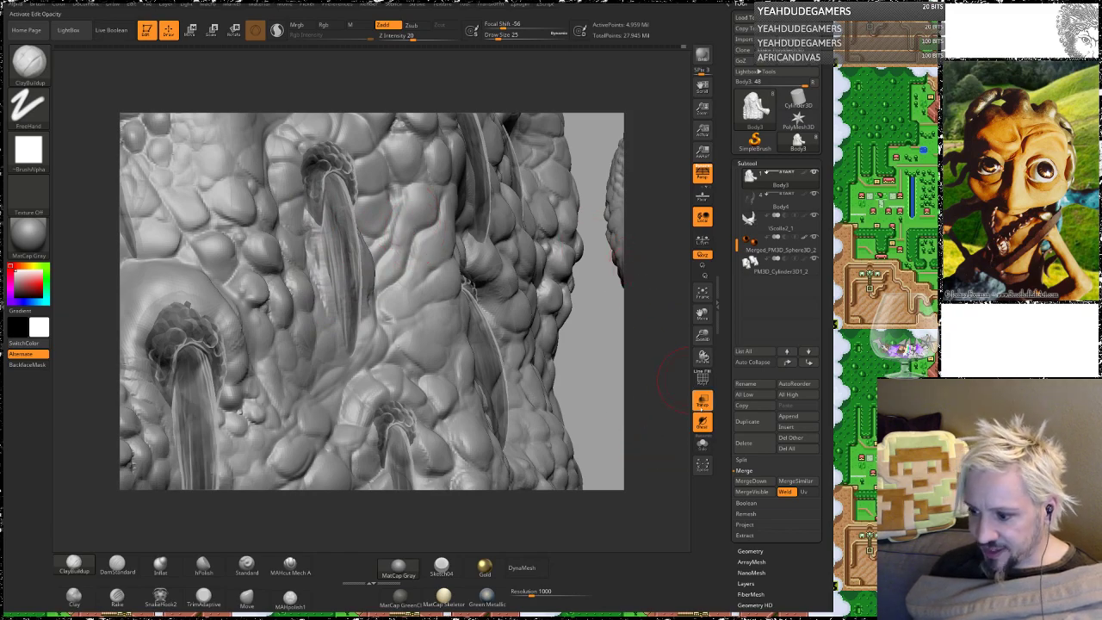
Step: Turn off transparency, reduce the draw size to 16 and smooth the raised skin beside the long spike into a scale
left_click(701, 406)
left_click_drag(597, 339, 344, 334)
key("space")
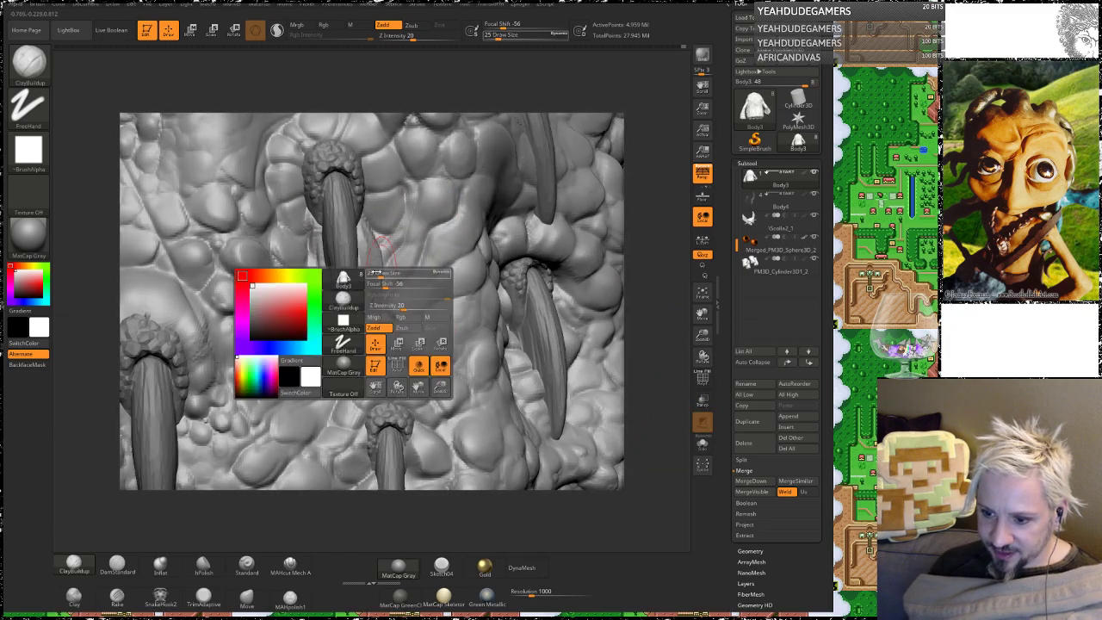
mouse_move(376, 273)
left_mouse_down()
mouse_move(308, 225)
mouse_move(313, 322)
left_mouse_up()
left_click_drag(643, 221, 575, 223)
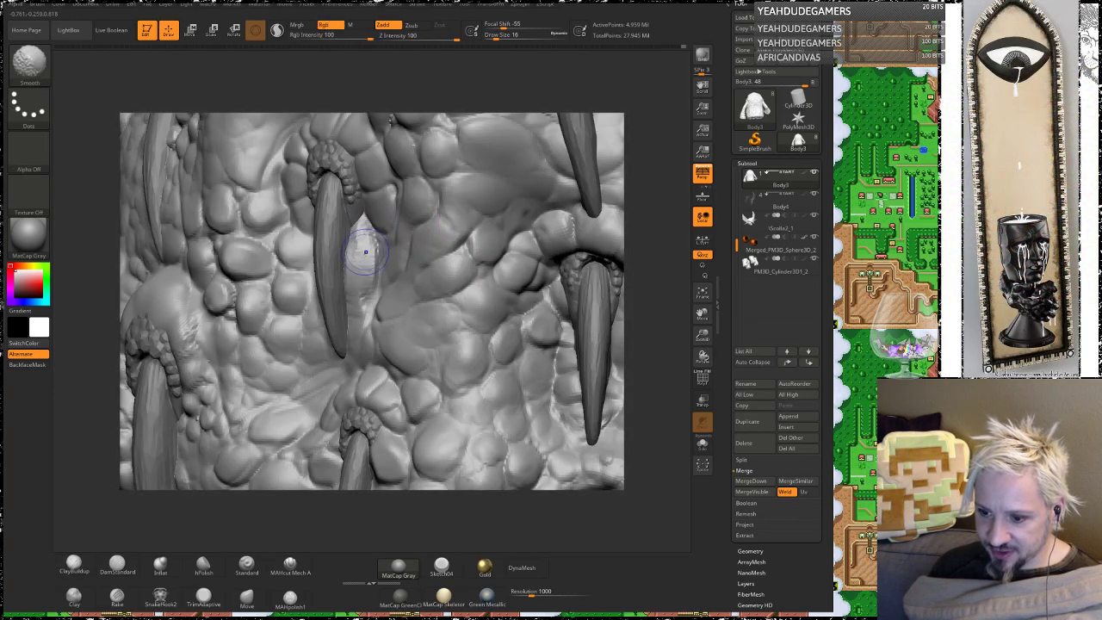
mouse_move(365, 251)
left_mouse_down("shift")
mouse_move(363, 297)
mouse_move(365, 274)
left_mouse_up("shift")
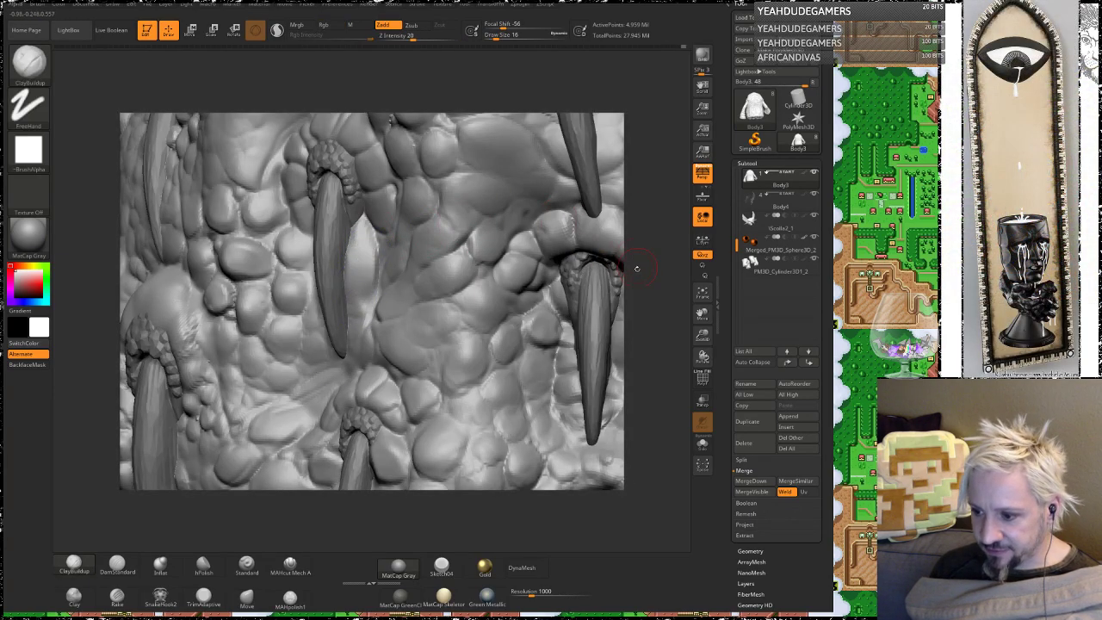
left_click_drag(649, 278, 648, 301)
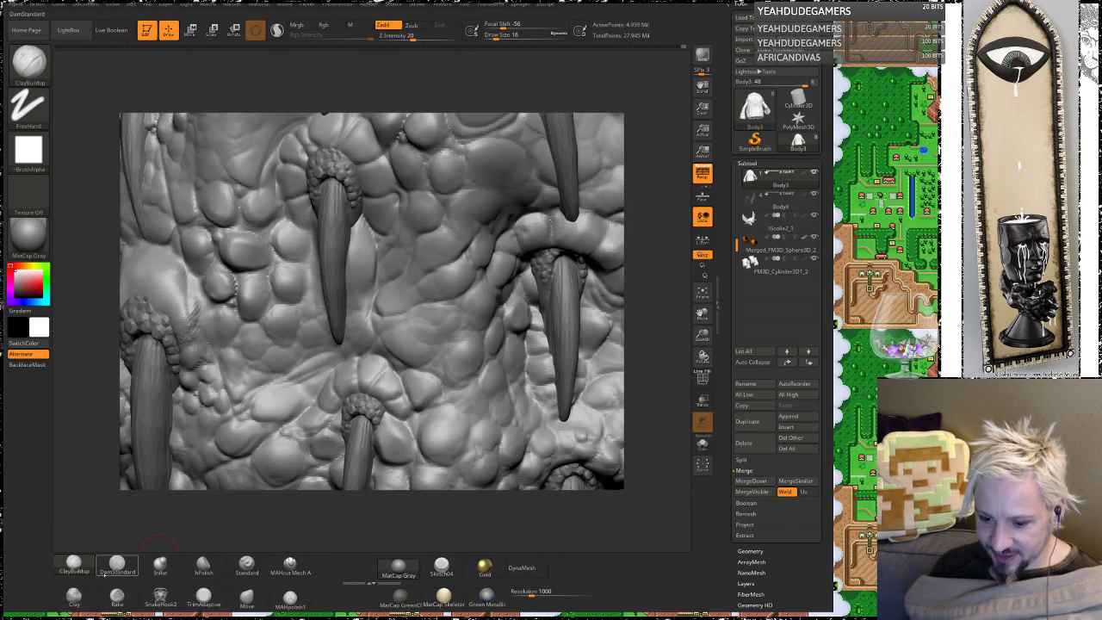
Step: Sharpen the edges of the new scale beside the long spike with DamStandard and carve scales across the neighbouring bulge
left_click(117, 565)
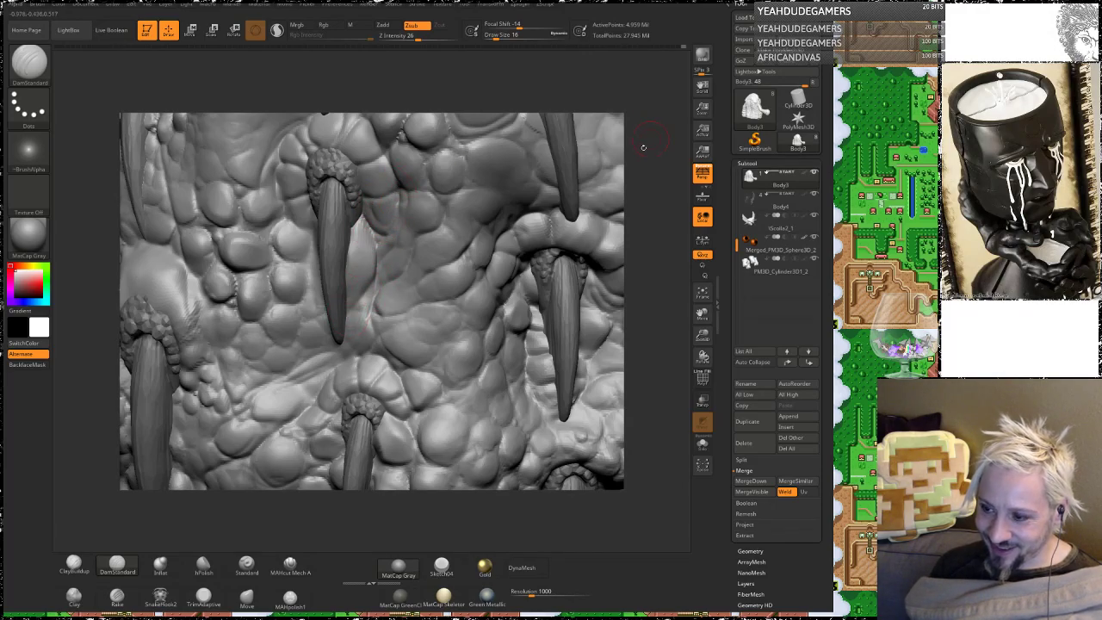
left_click_drag(643, 148, 631, 157)
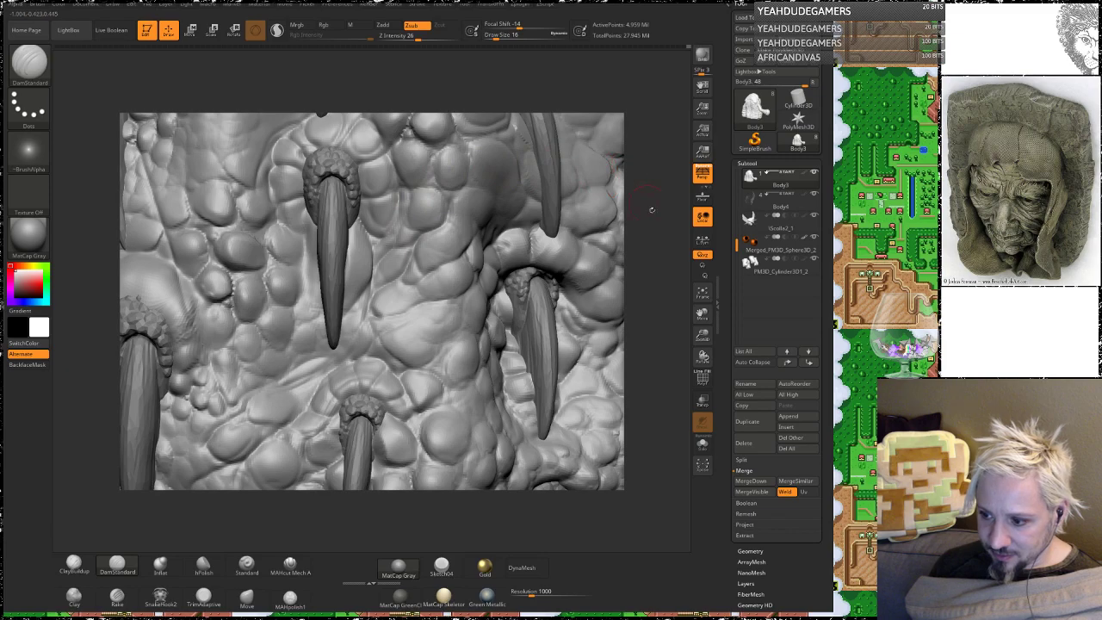
left_click_drag(651, 209, 447, 241)
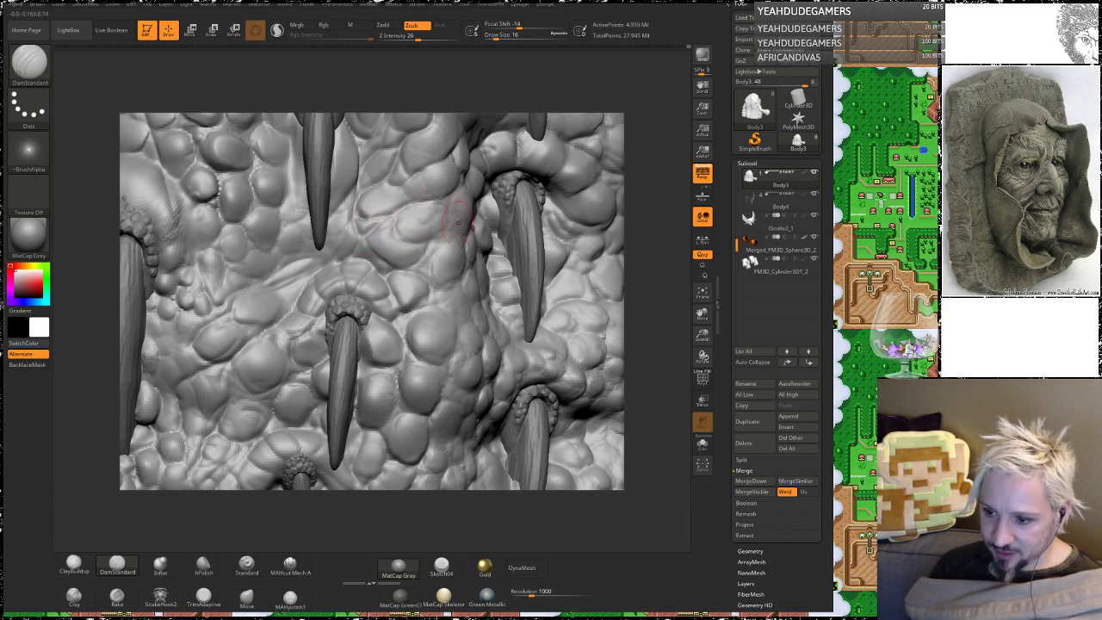
left_click_drag(618, 215, 452, 241)
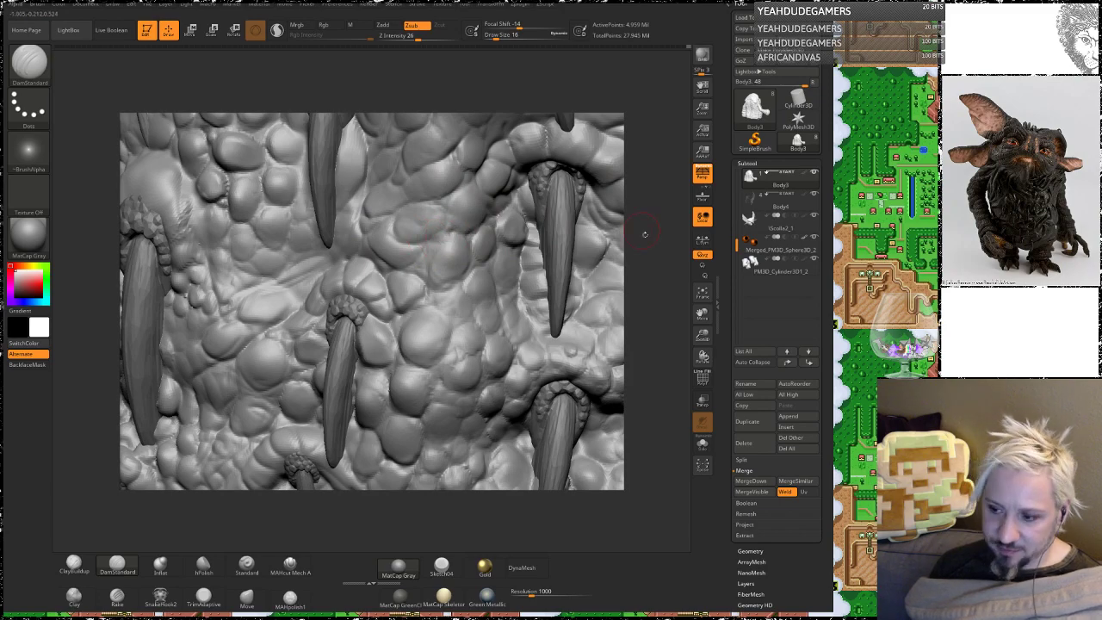
left_click_drag(645, 233, 457, 248)
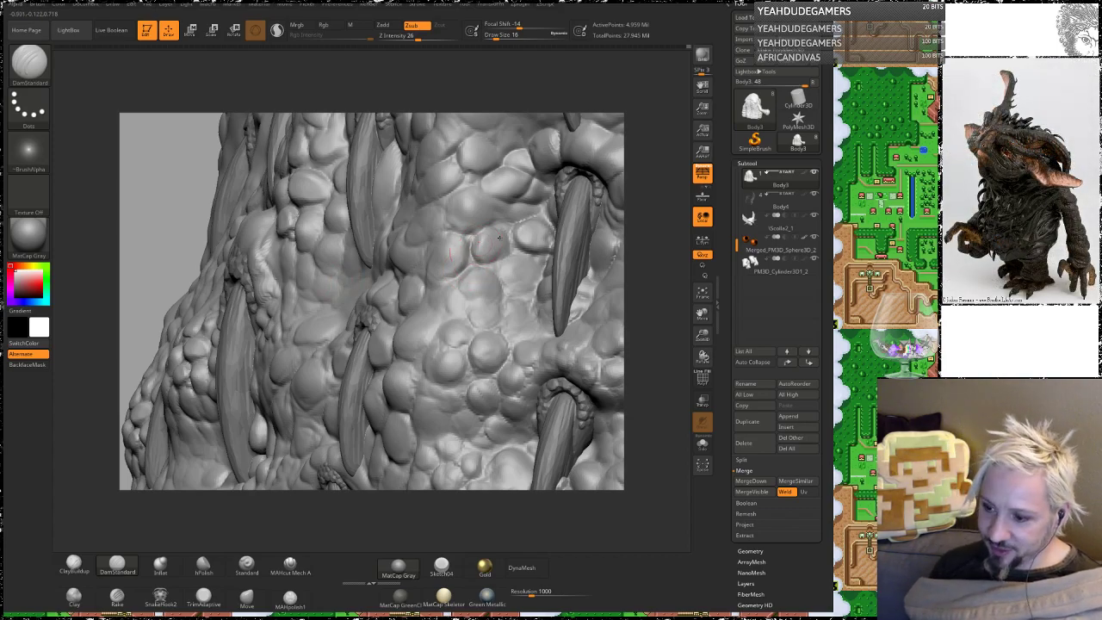
Step: Deepen the grooves between the rounded scales beside the central spike, towards the neighbouring column of spikes
left_click_drag(632, 203, 448, 327)
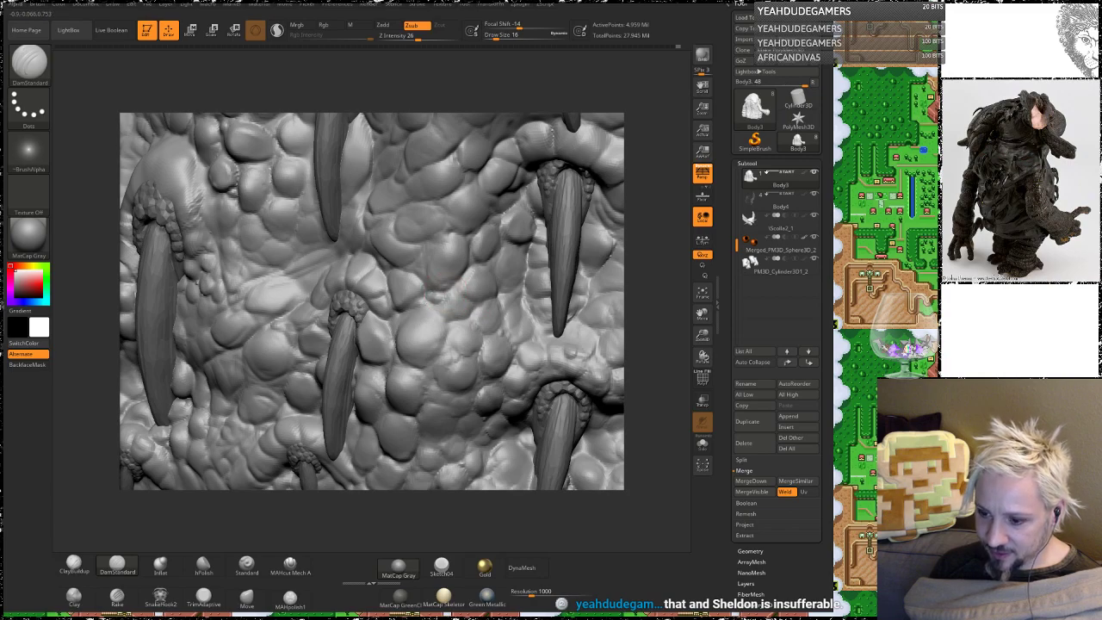
left_click_drag(657, 275, 481, 283)
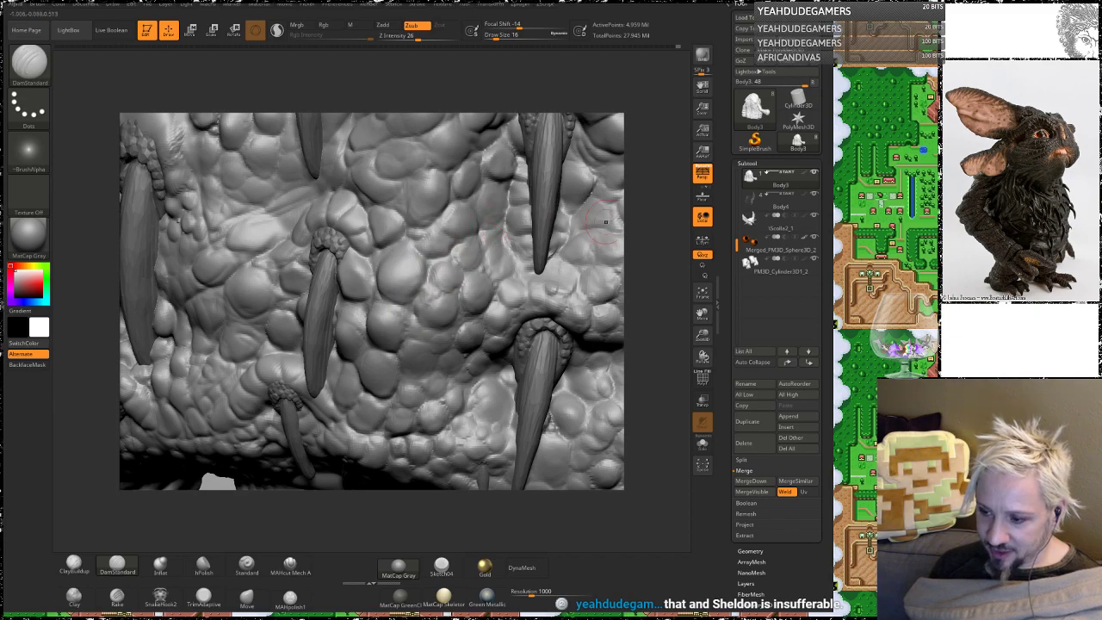
right_click_drag(606, 222, 469, 258)
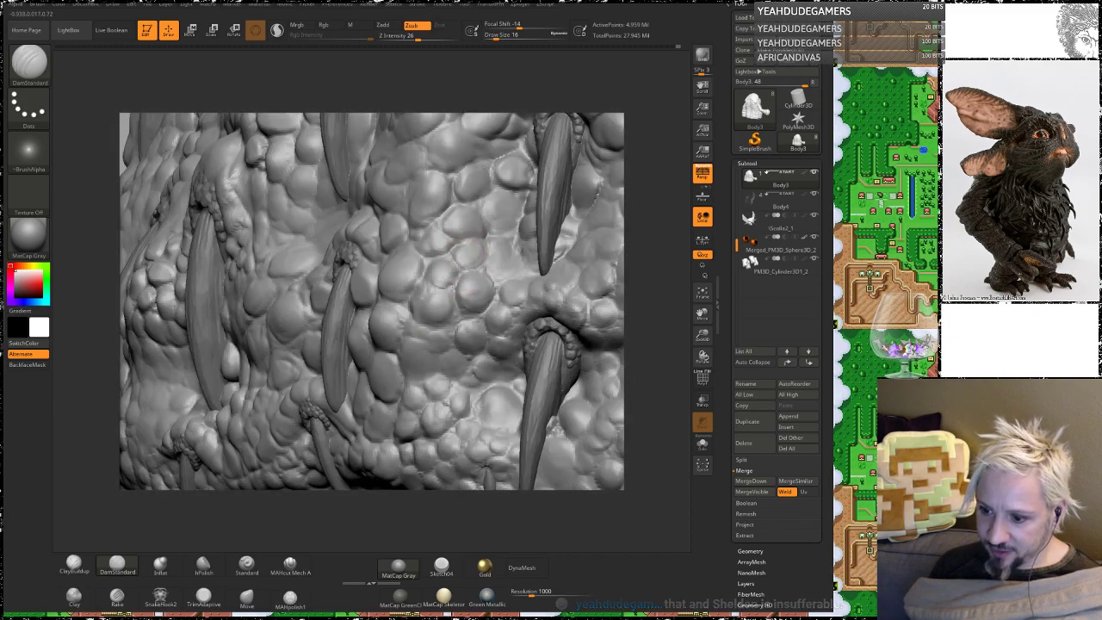
right_click_drag(655, 237, 534, 258)
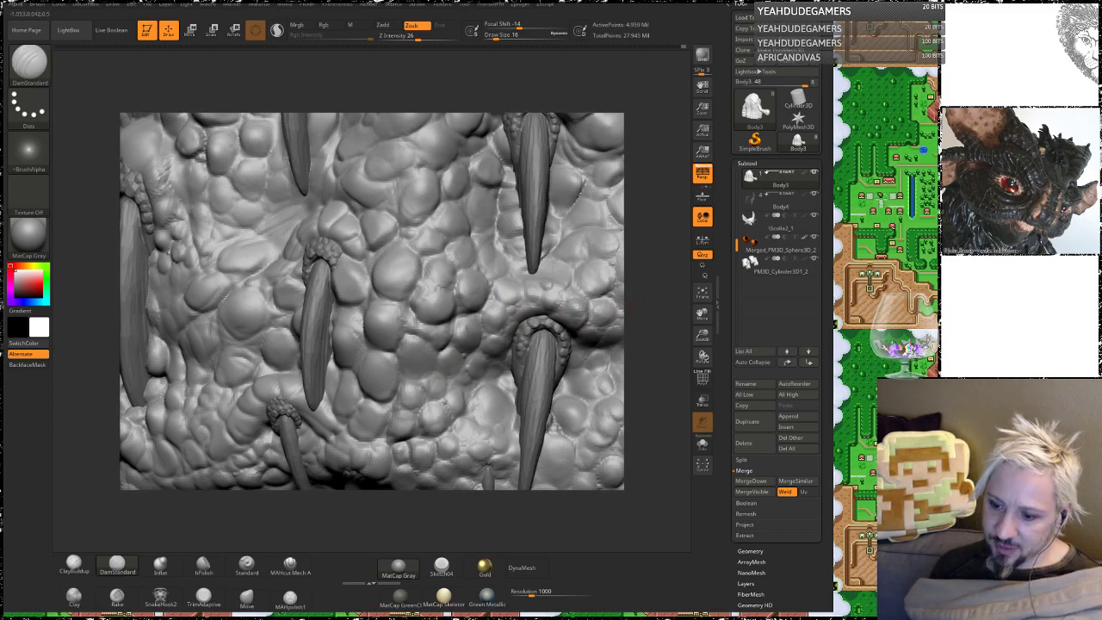
Step: Carve grooves around the base and tip of the lower long spike to separate the scales above the torso's underside
left_click_drag(637, 310, 632, 226, "alt")
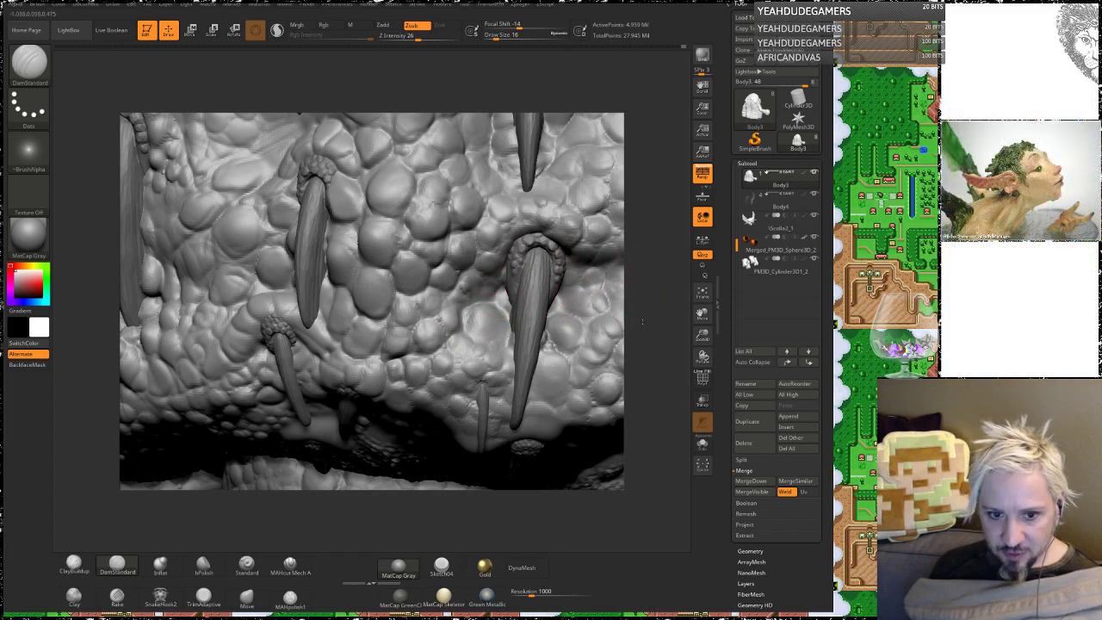
mouse_move(641, 321)
left_mouse_down()
mouse_move(647, 277)
mouse_move(515, 320)
left_mouse_up()
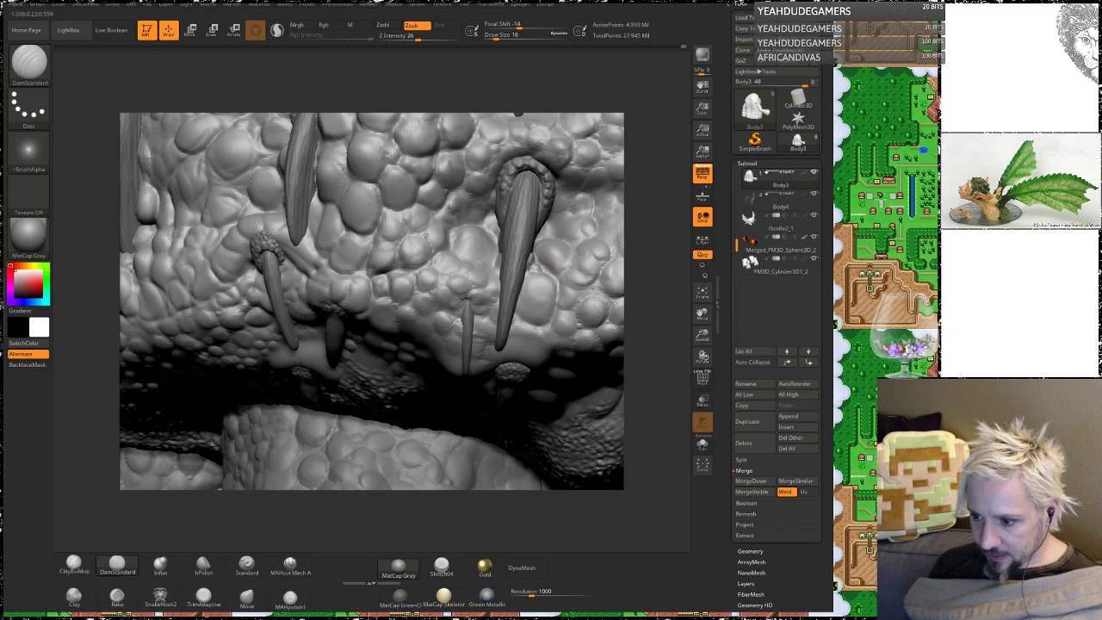
left_click_drag(531, 287, 556, 250)
left_click_drag(659, 258, 657, 284)
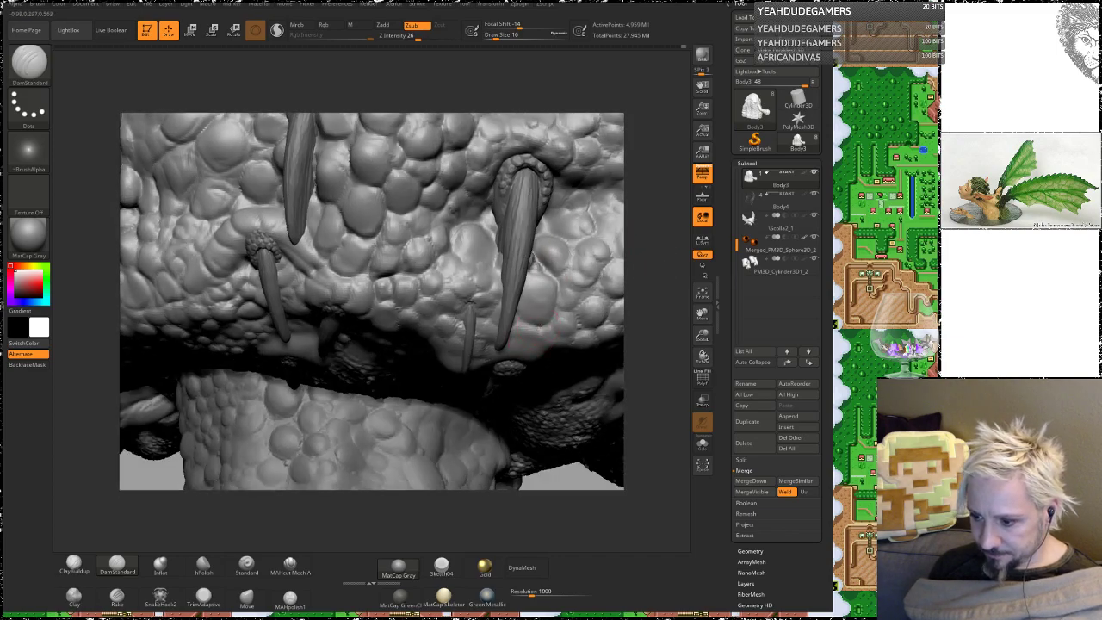
Step: Build up a ridge over the short spike on the torso's underside with ClayBuildup, using transparency to reach behind the spikes
right_click_drag(549, 325, 520, 303)
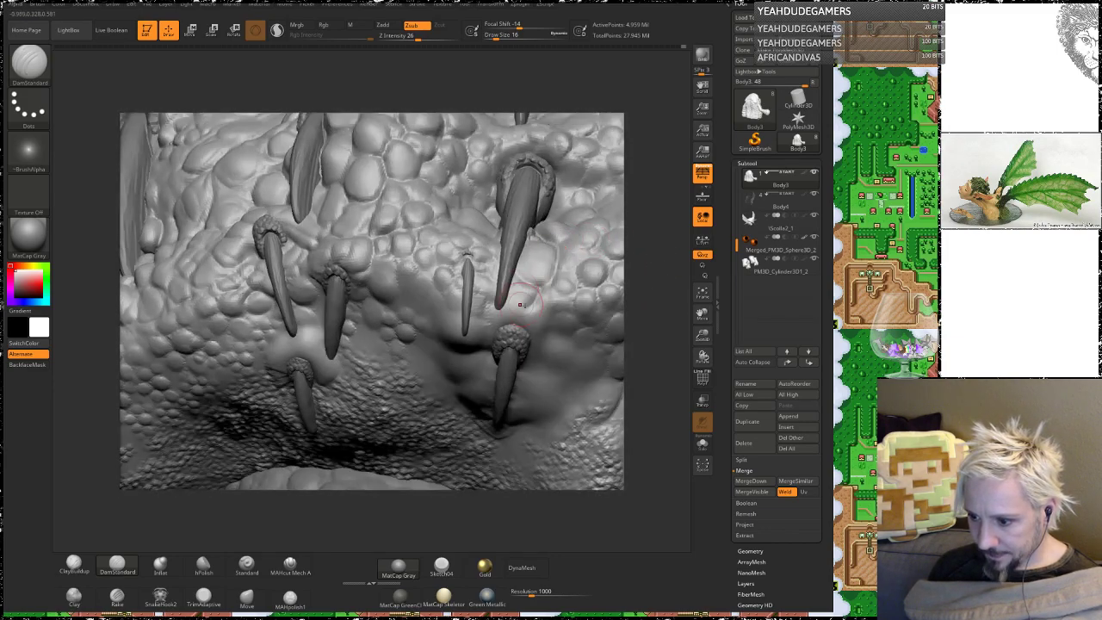
left_click(73, 564)
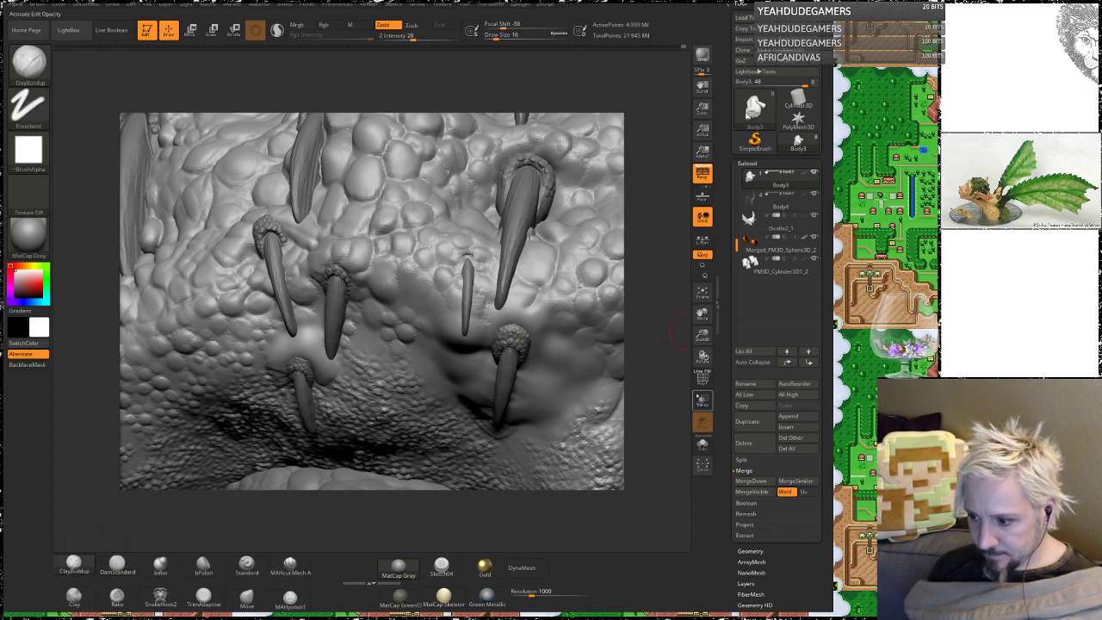
left_click(703, 400)
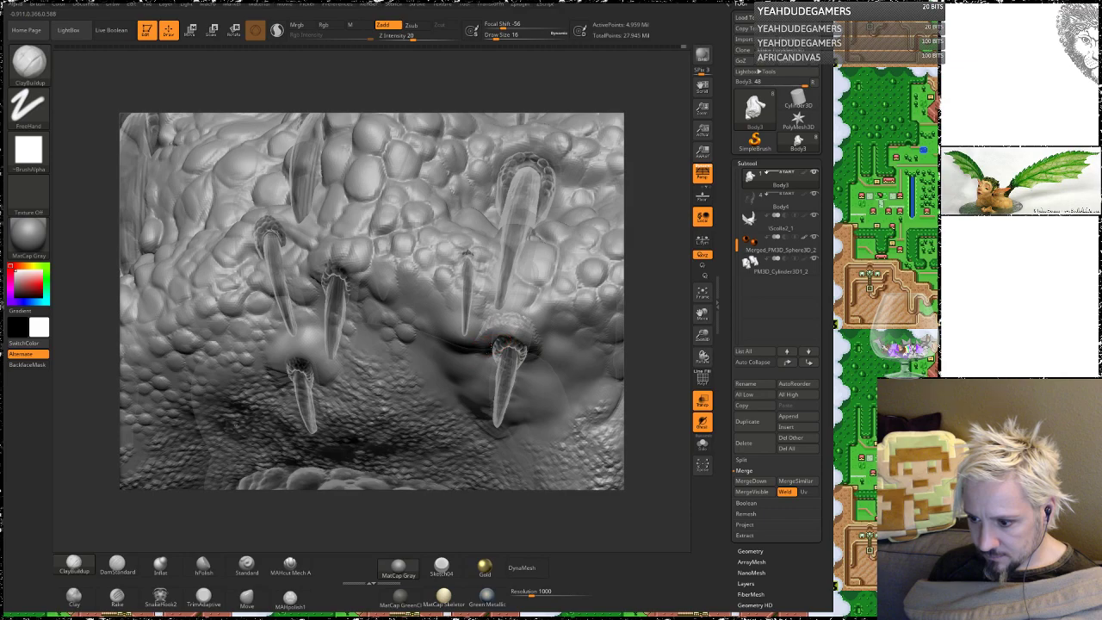
left_click_drag(522, 345, 529, 355)
left_click_drag(657, 303, 581, 289)
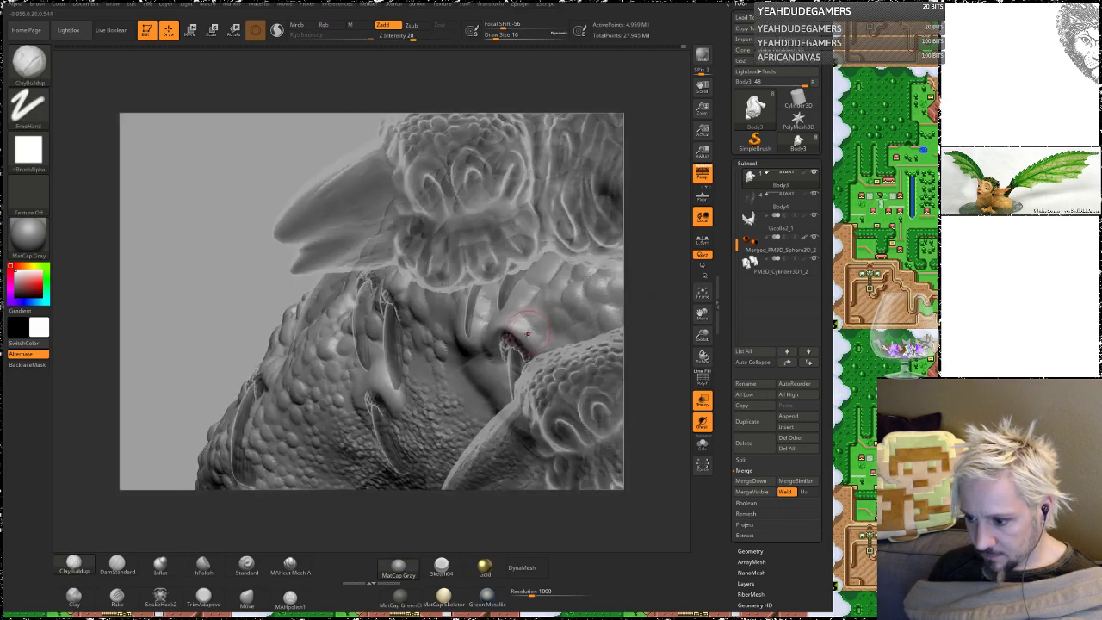
mouse_move(653, 272)
left_mouse_down()
mouse_move(701, 290)
mouse_move(715, 273)
left_mouse_up()
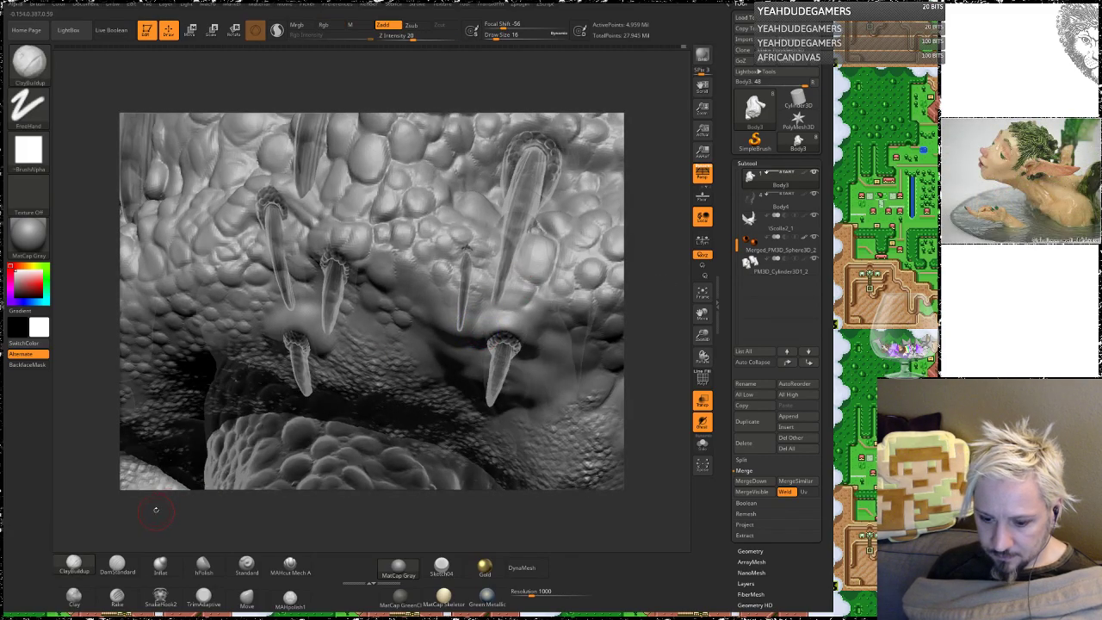
left_click(702, 400)
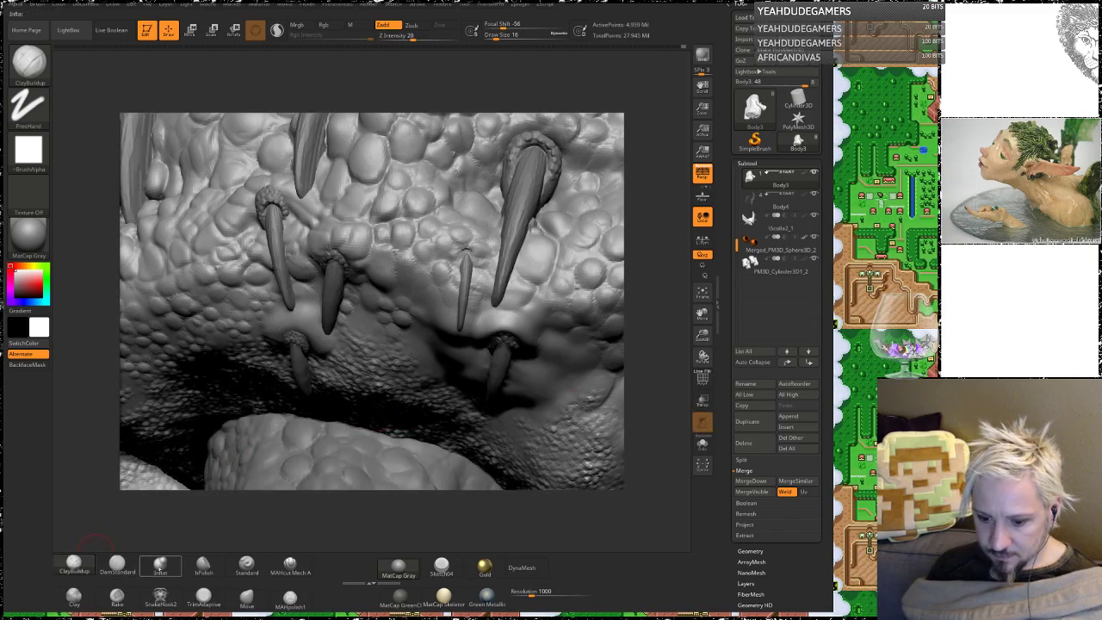
Step: Undo the last change near the thin spike above the torso's underside and carve scales around its base with DamStandard
left_click(117, 564)
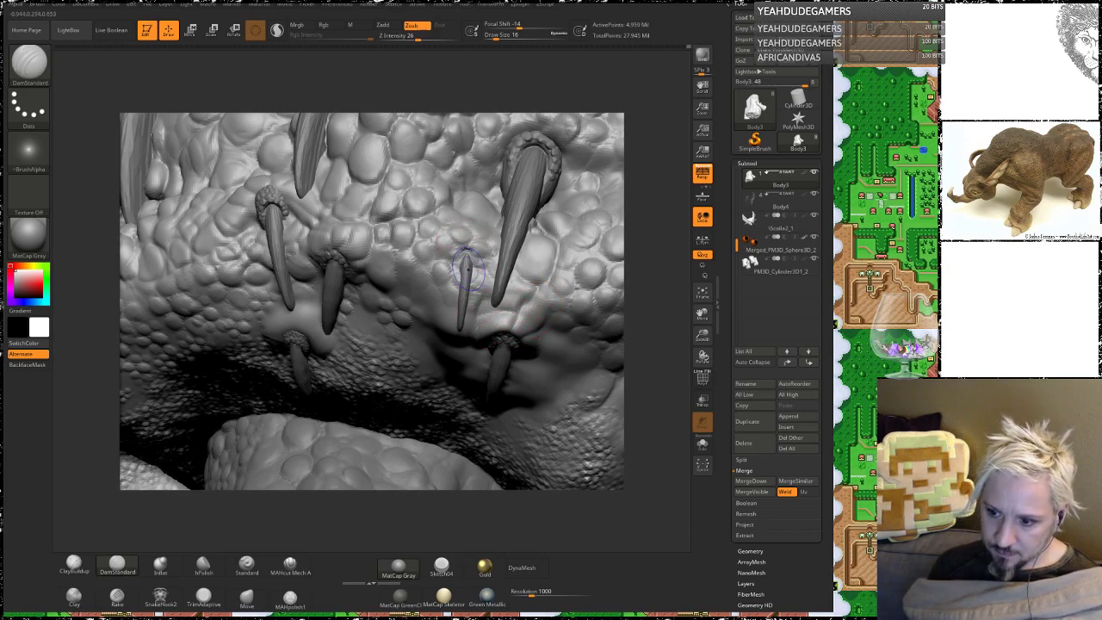
key("shift")
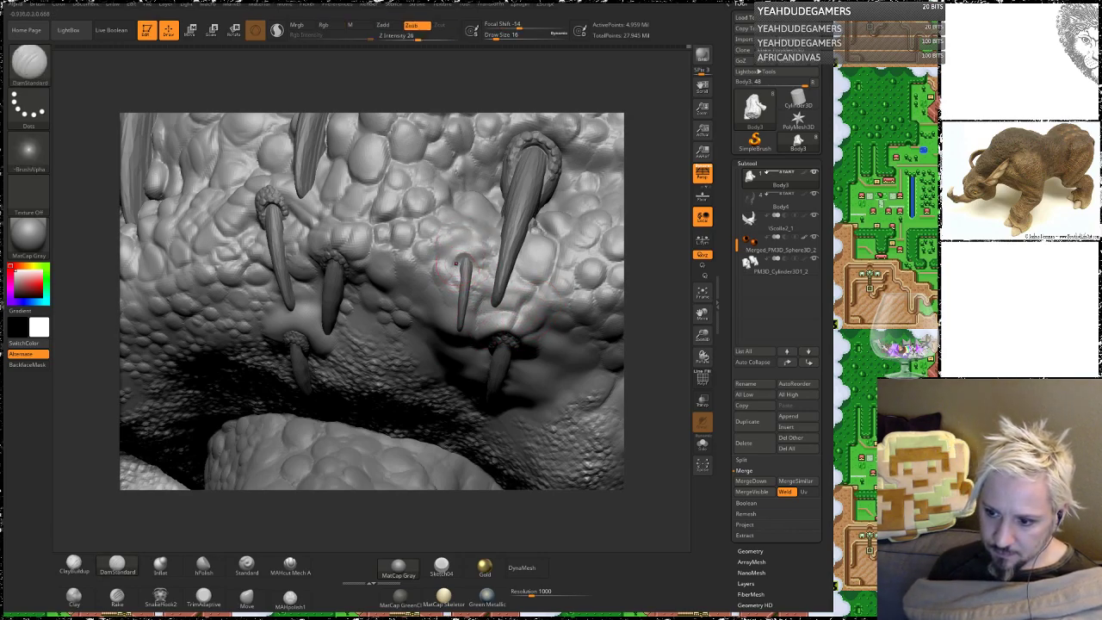
key("ctrl")
key("ctrl+z")
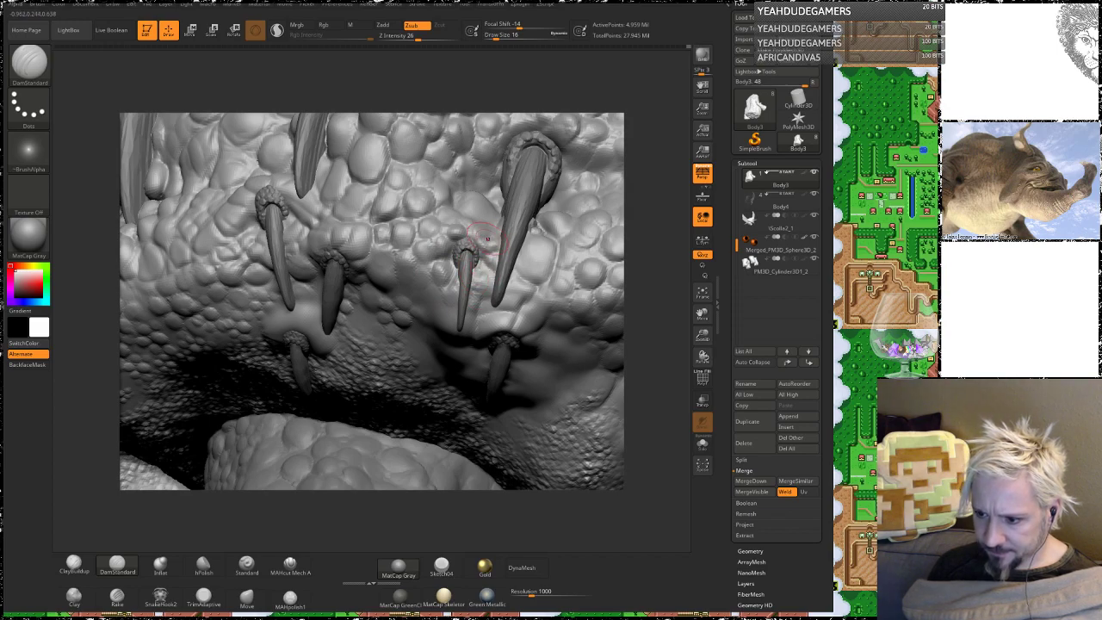
left_click_drag(637, 165, 632, 220)
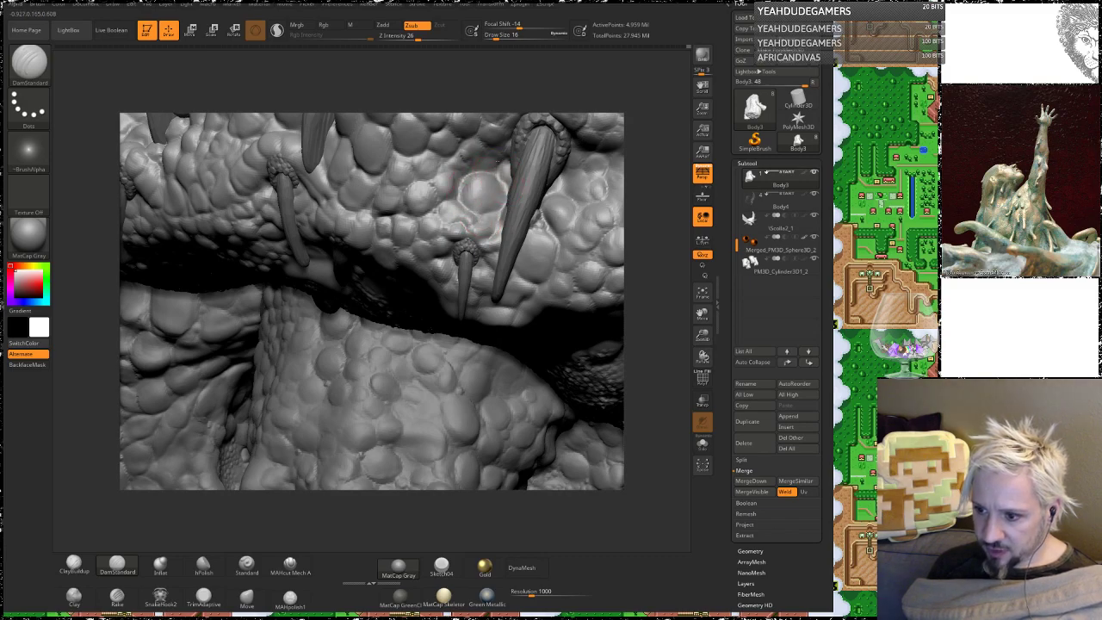
Step: Carve the skin around the thin spike and beside the lower long spike into separate scales with DamStandard
left_click_drag(650, 168, 474, 204)
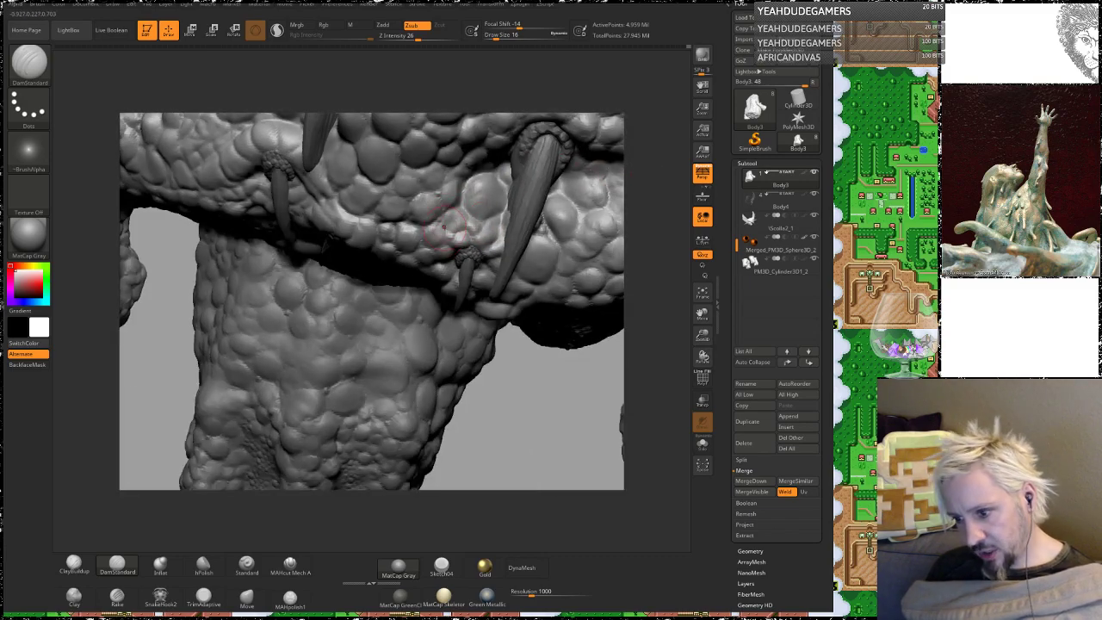
mouse_move(657, 215)
left_mouse_down()
mouse_move(379, 274)
mouse_move(382, 216)
left_mouse_up()
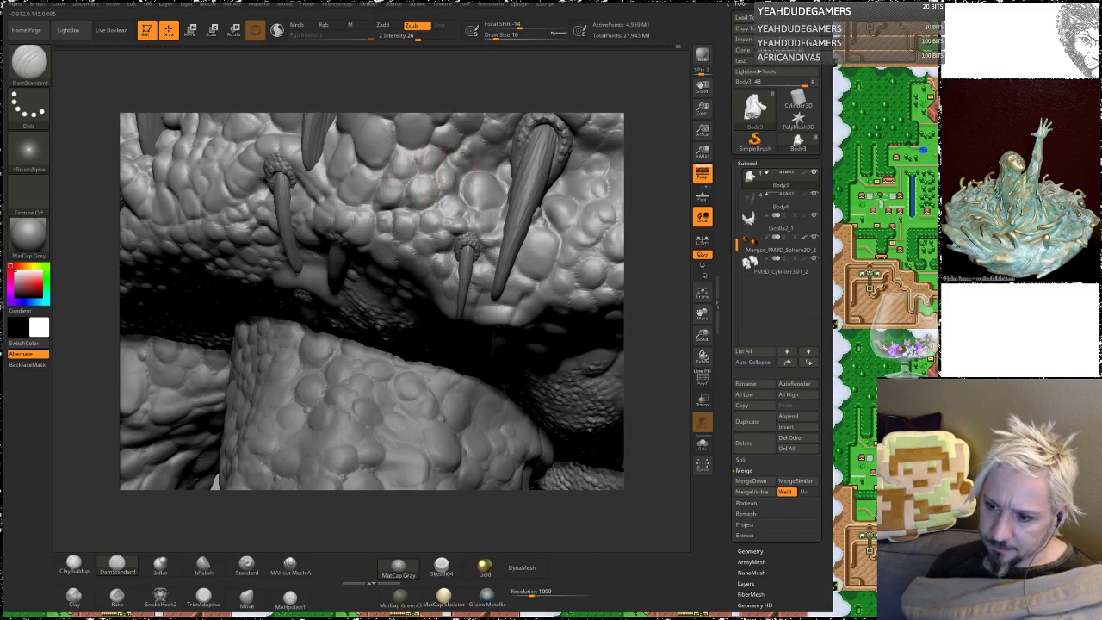
mouse_move(636, 184)
left_mouse_down()
mouse_move(633, 255)
mouse_move(632, 245)
left_mouse_up()
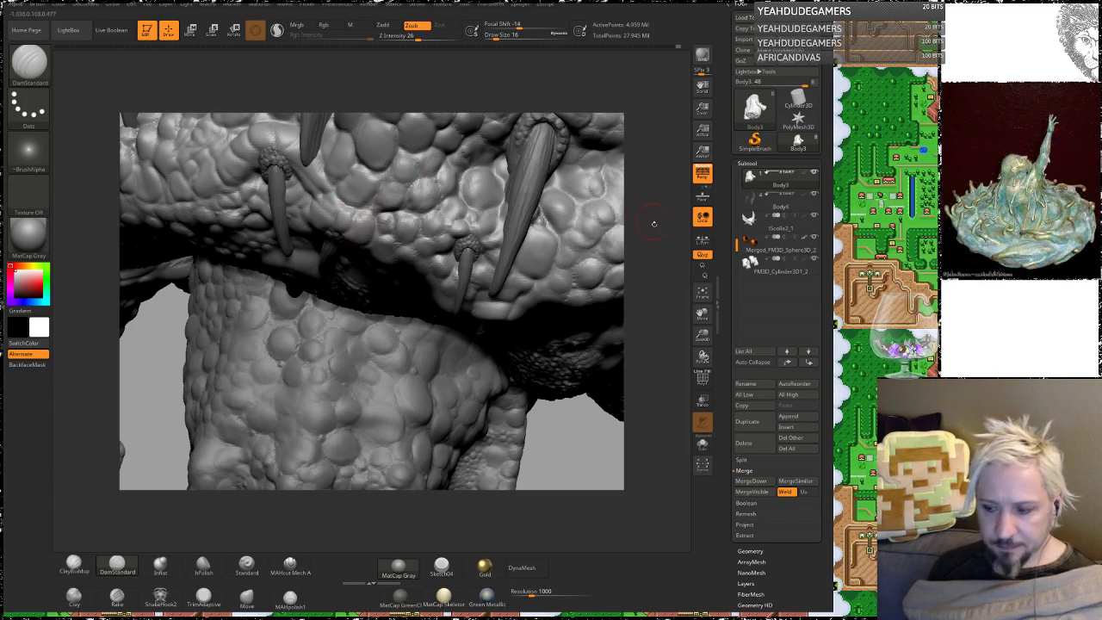
right_click_drag(444, 163, 464, 325)
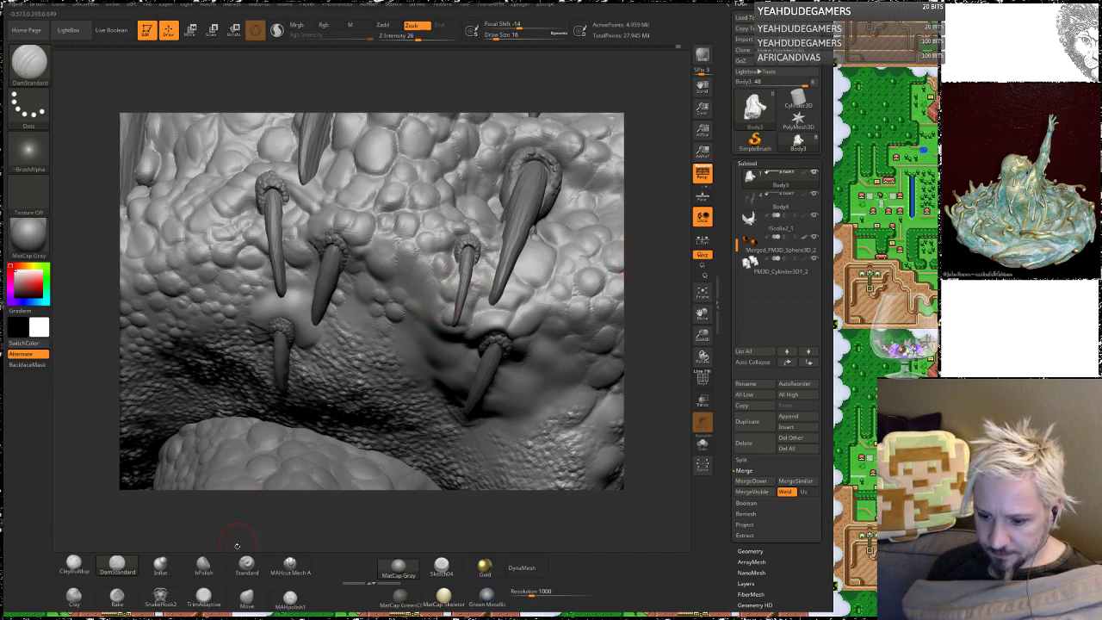
Step: Stamp small scales onto the smooth skin around the underside spikes with the Standard brush's DragRect alpha, and save the project
left_click(246, 564)
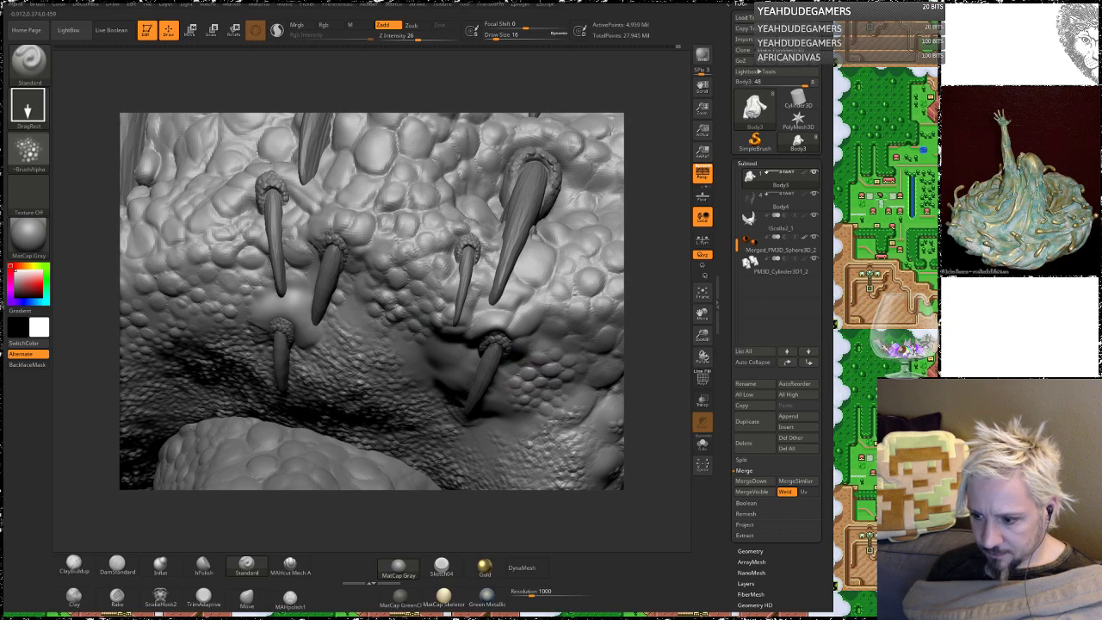
left_click_drag(451, 361, 465, 336)
left_click_drag(664, 214, 688, 241)
left_click_drag(290, 304, 312, 327)
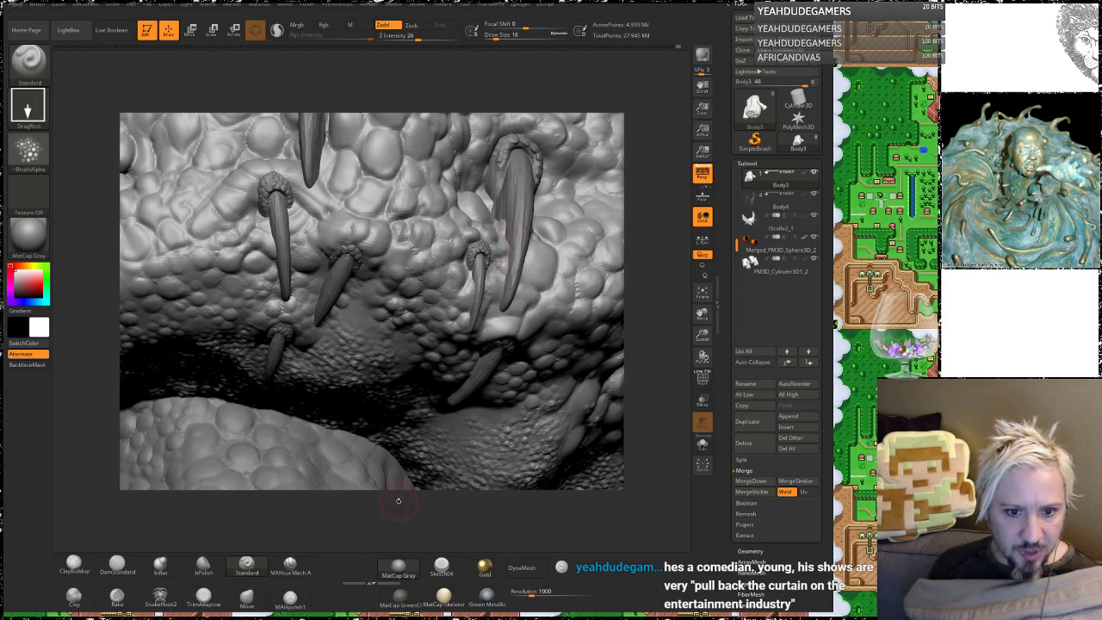
mouse_move(658, 181)
left_mouse_down("alt")
mouse_move(672, 243)
mouse_move(640, 186)
mouse_move(650, 184)
left_mouse_up("alt")
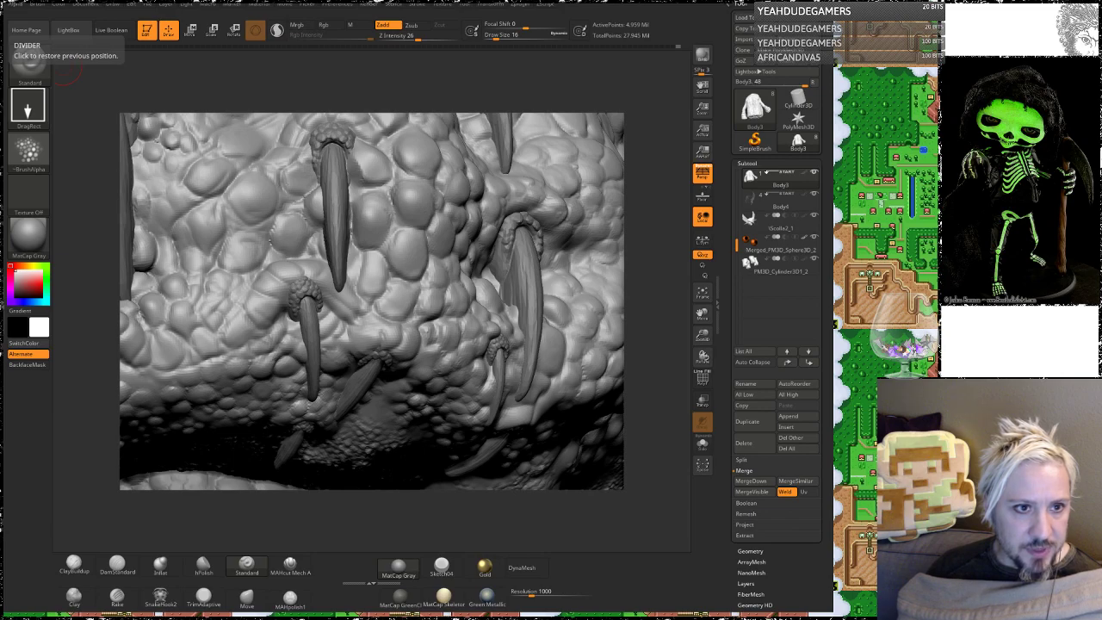
key("ctrl+s")
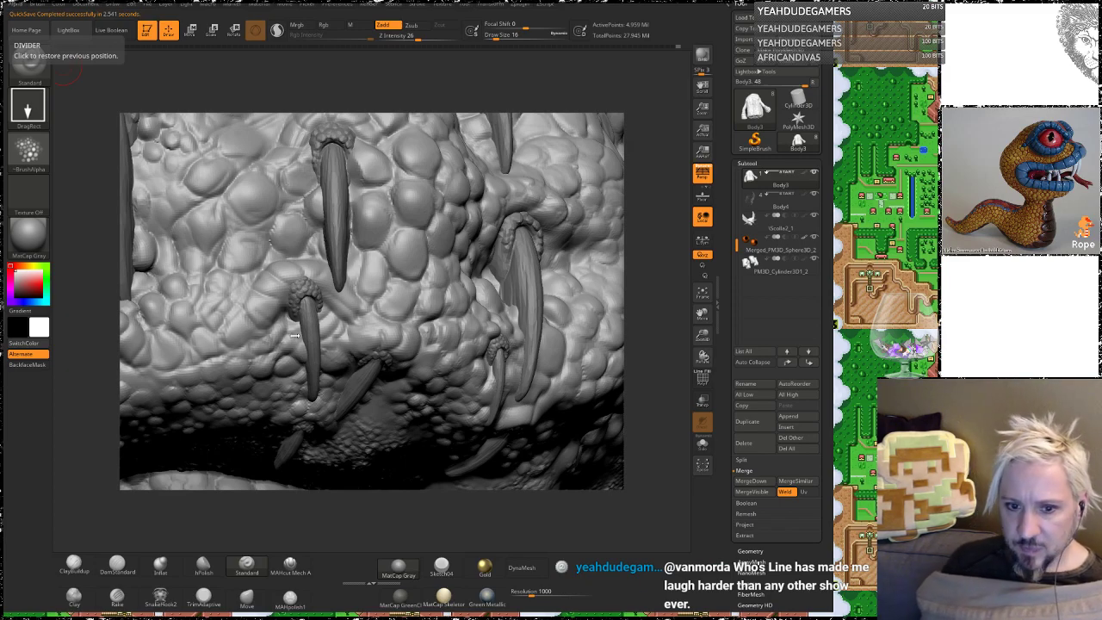
Step: Build up the skin around the lower long spike with ClayBuildup, using transparency to reach behind the spikes
mouse_move(647, 306)
left_mouse_down()
mouse_move(652, 283)
mouse_move(646, 301)
left_mouse_up()
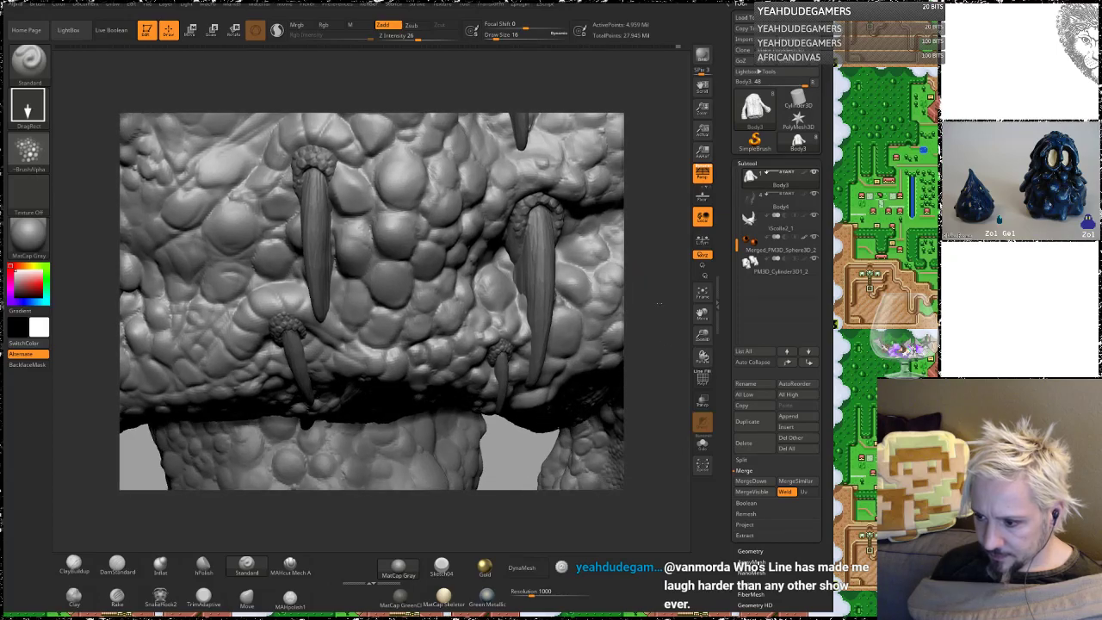
left_click(702, 400)
left_click(74, 565)
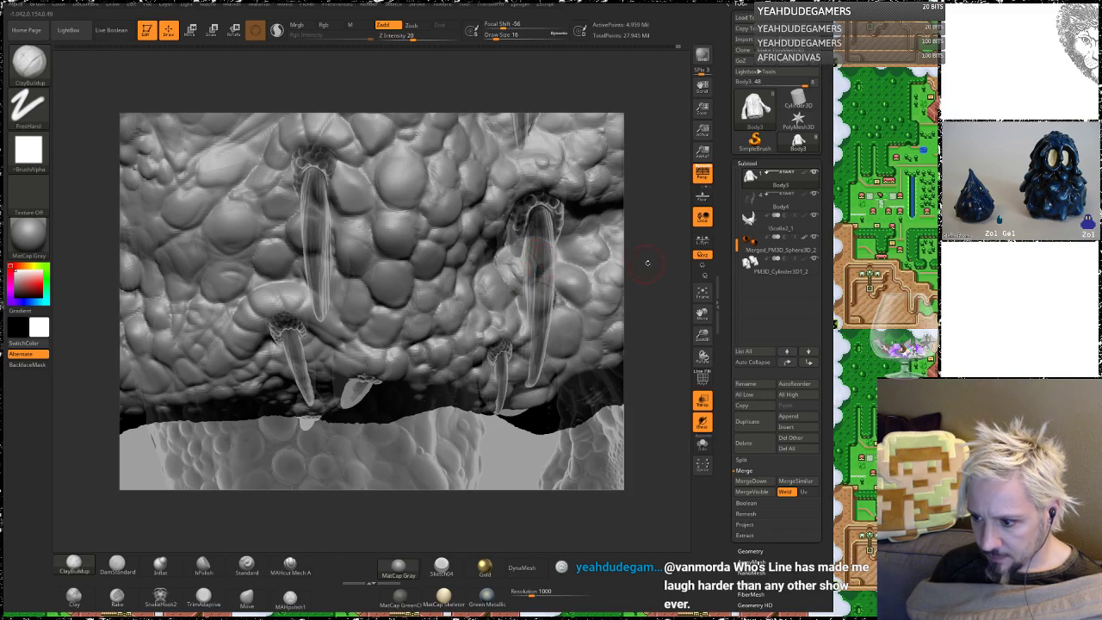
left_click_drag(644, 261, 644, 268)
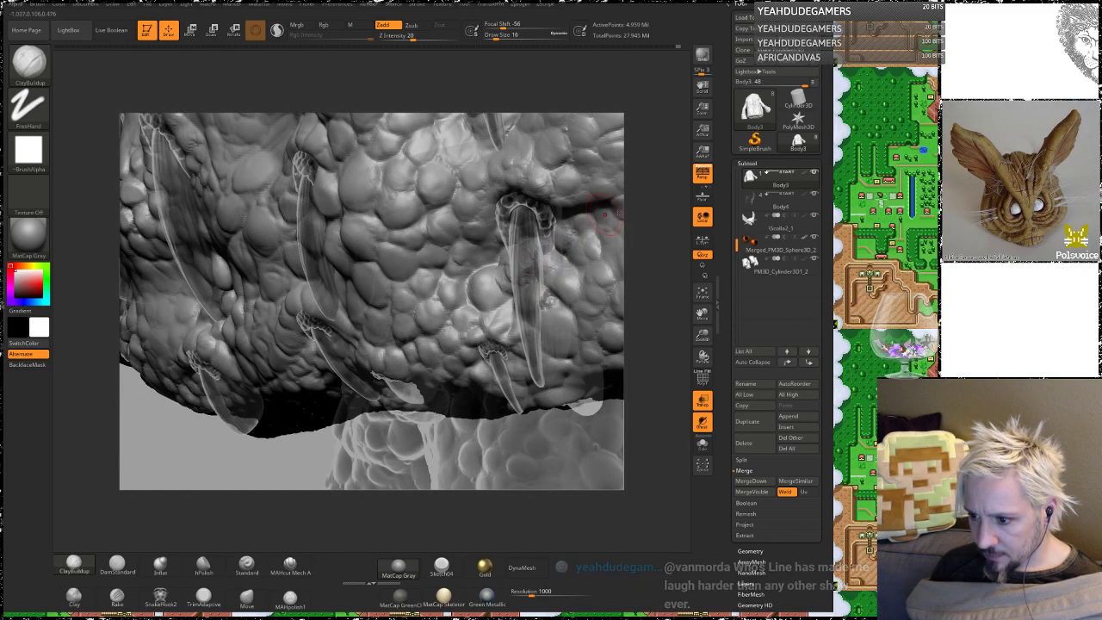
left_click_drag(669, 227, 642, 269)
left_click(702, 400)
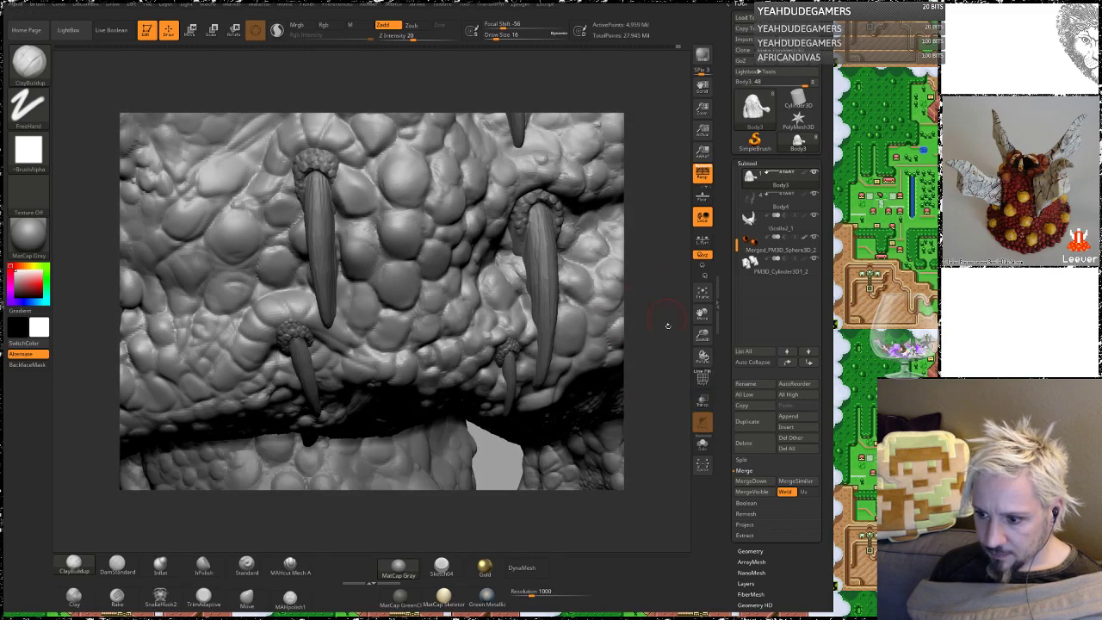
mouse_move(656, 327)
left_mouse_down()
mouse_move(641, 317)
mouse_move(651, 313)
mouse_move(637, 315)
mouse_move(655, 353)
mouse_move(641, 361)
left_mouse_up()
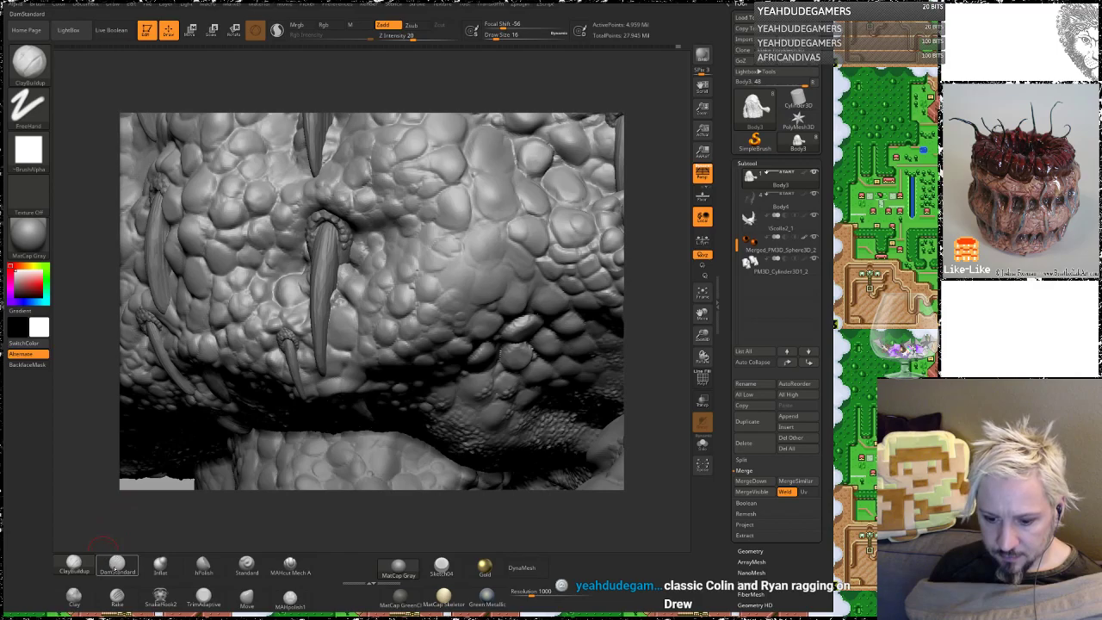
Step: Carve the smooth flank skin beyond the lower long spike into rounded scales with DamStandard
left_click(117, 565)
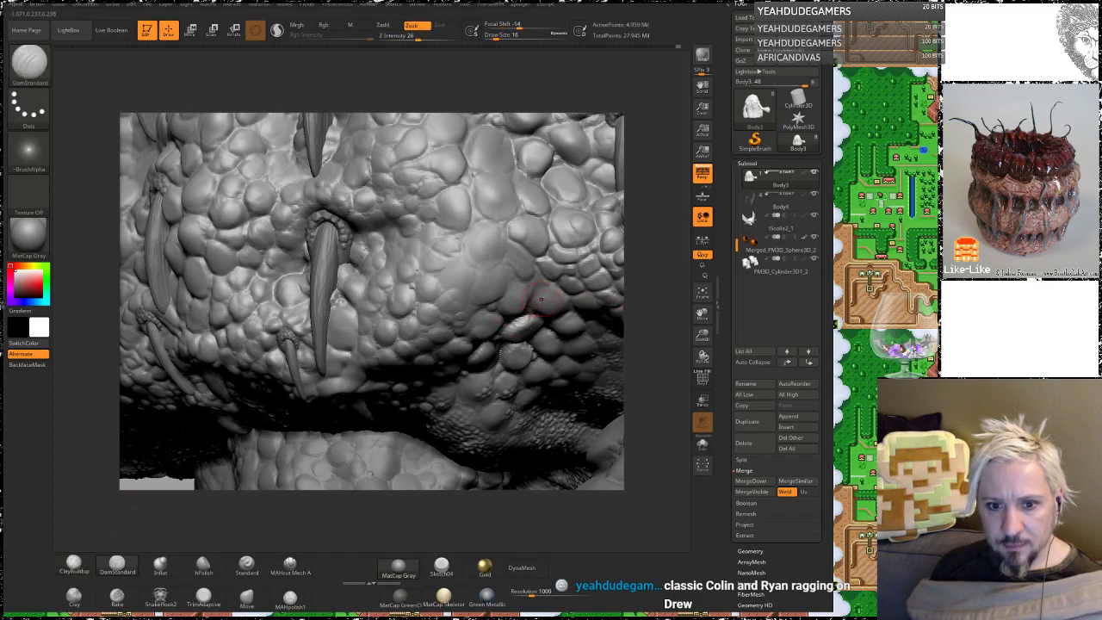
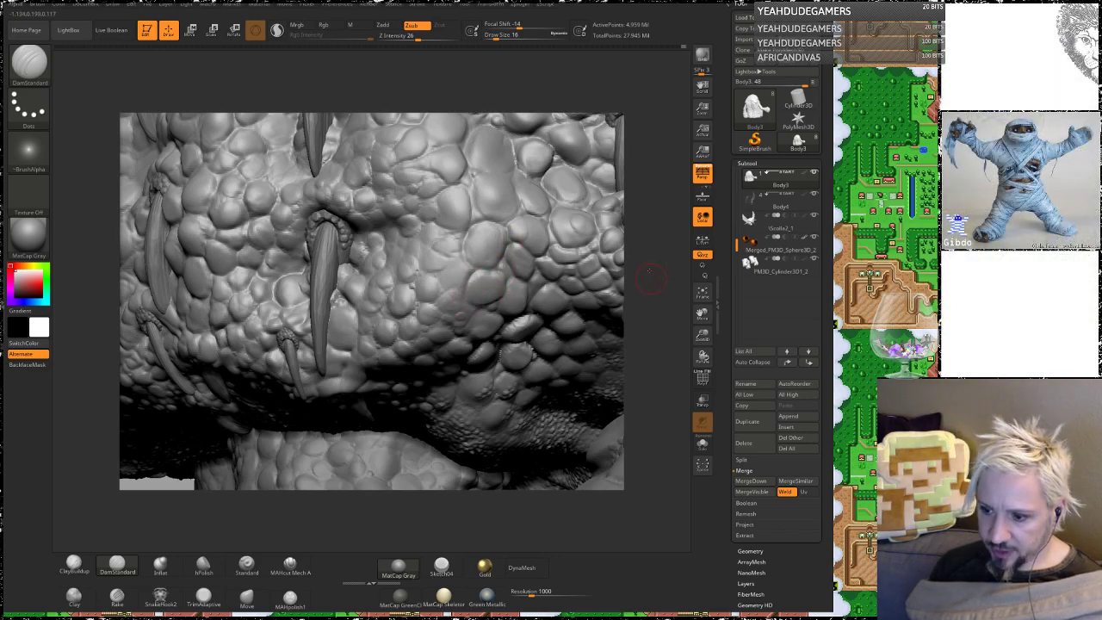
left_click_drag(652, 282, 456, 284)
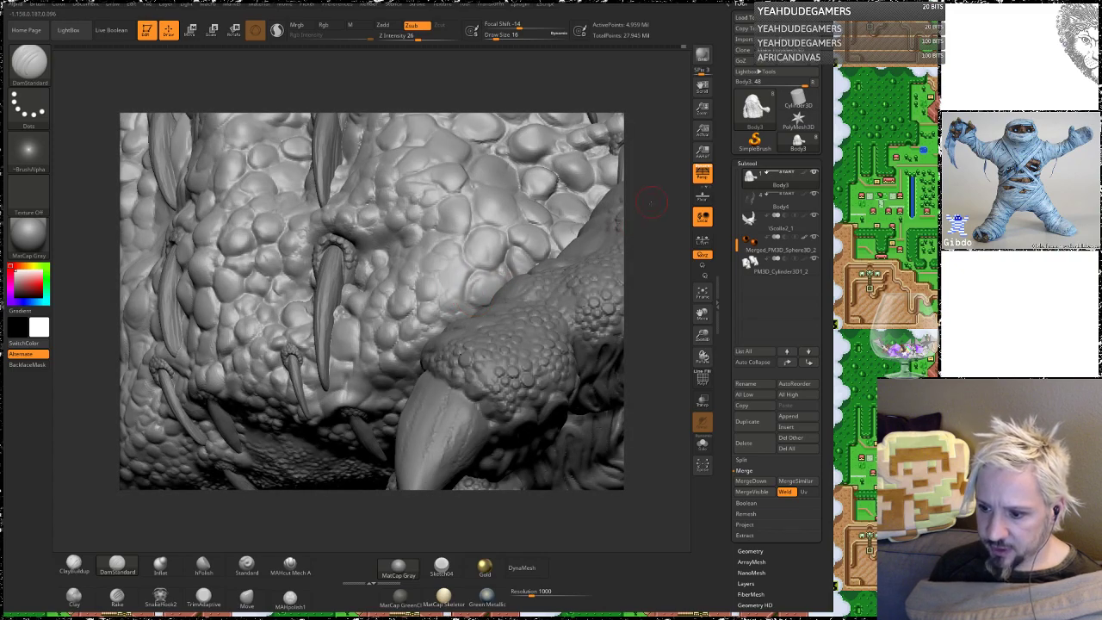
right_click_drag(651, 203, 482, 293)
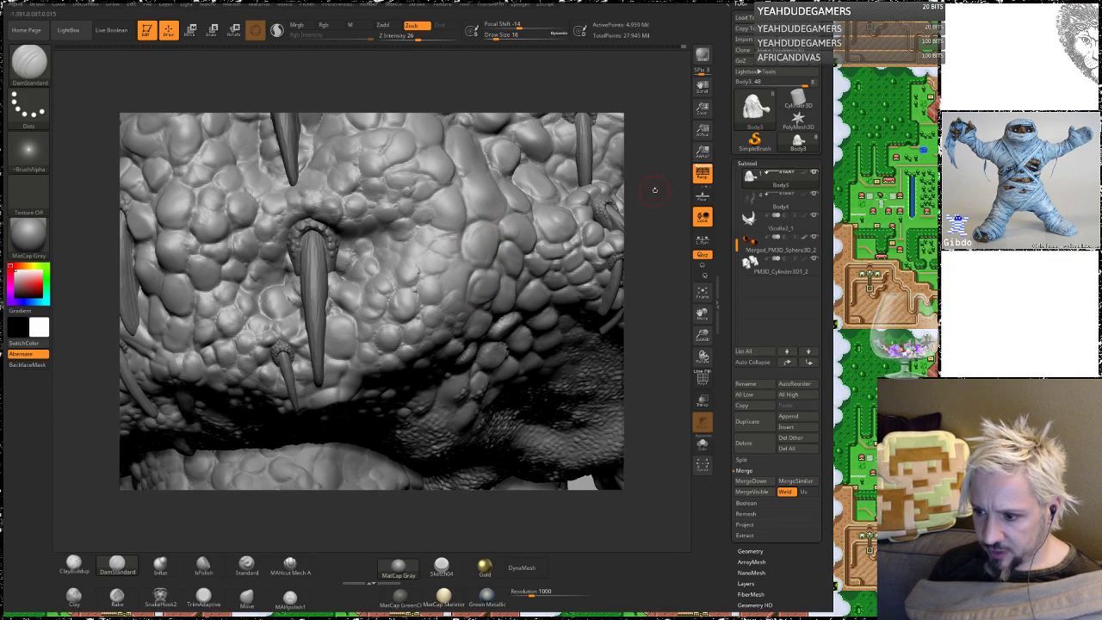
right_click_drag(654, 189, 497, 251)
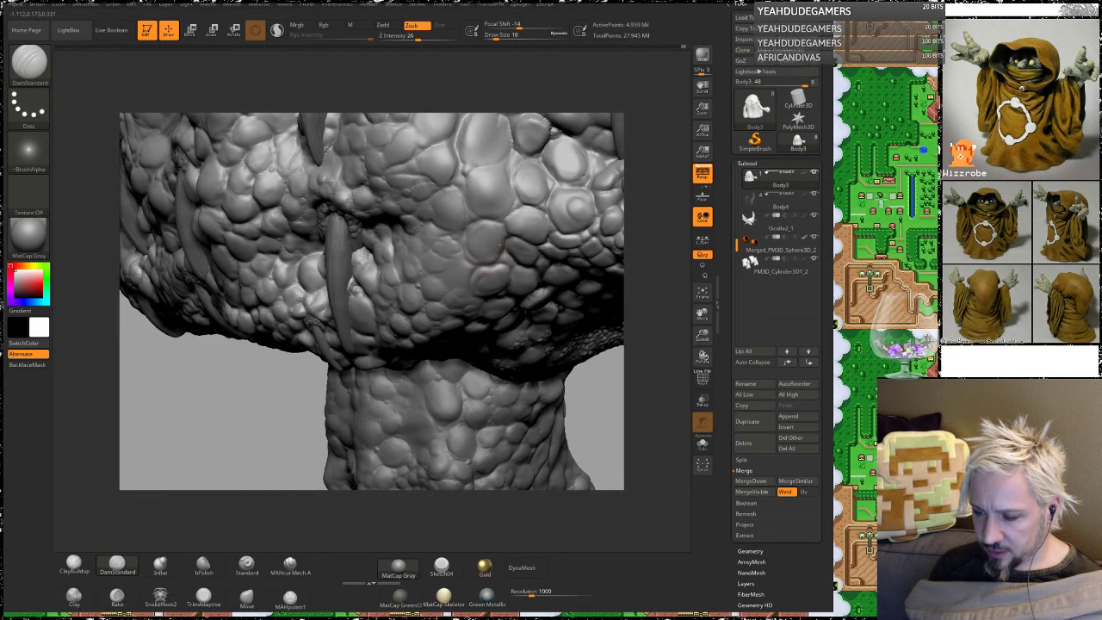
right_click_drag(626, 192, 493, 185)
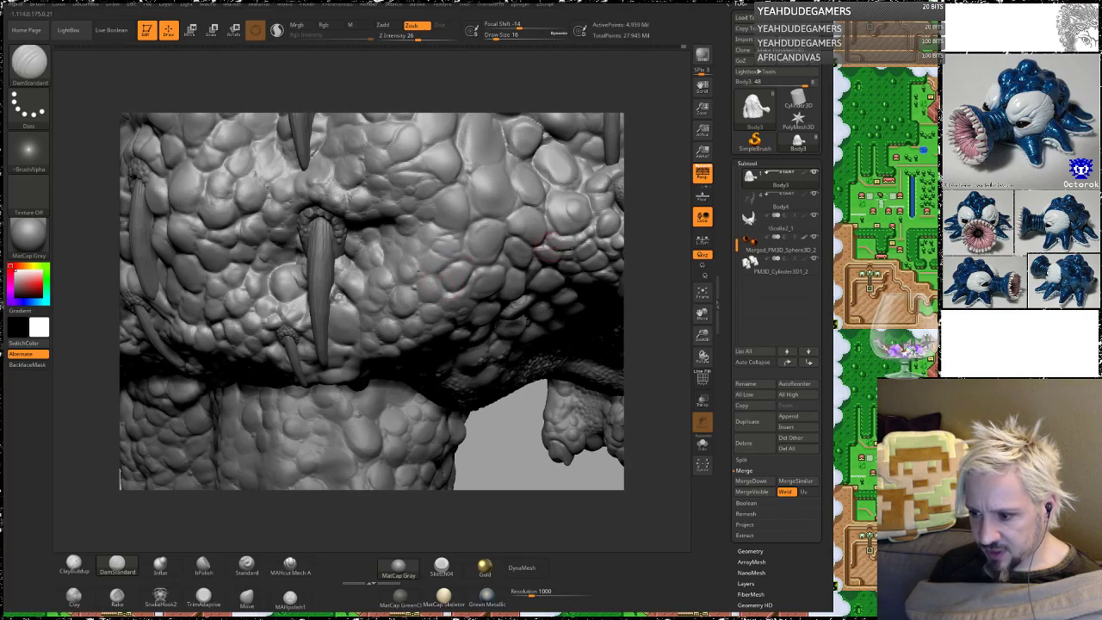
Step: Deepen the grooves between the scales beside the lower long spike and down to the thin spike above the underside
left_click_drag(659, 224, 627, 225)
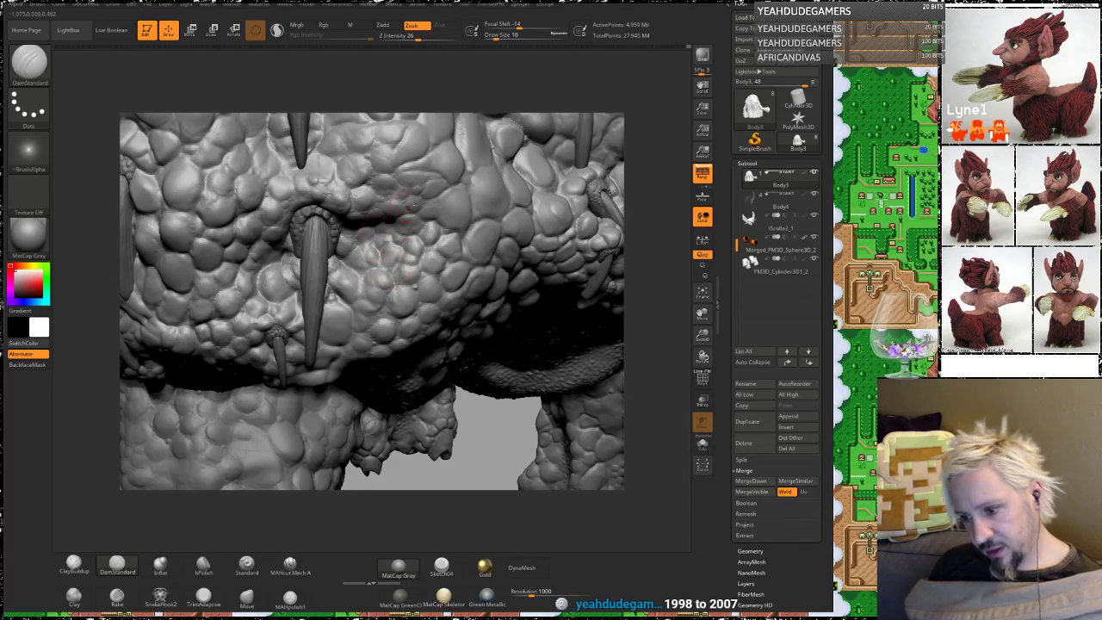
left_click_drag(656, 249, 630, 234)
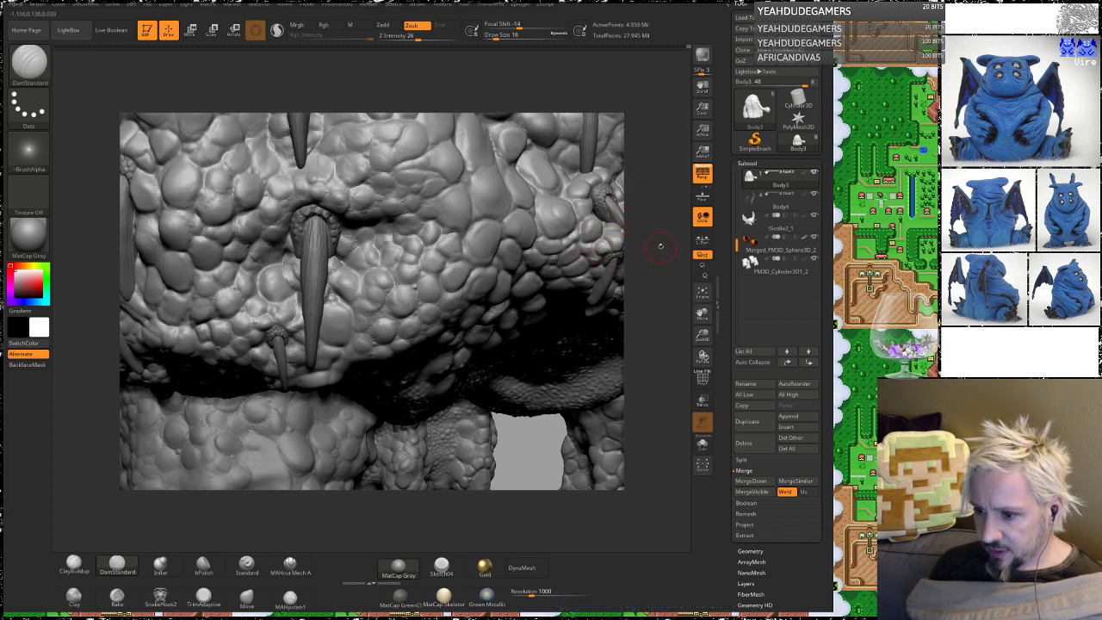
mouse_move(660, 247)
left_mouse_down()
mouse_move(651, 296)
mouse_move(675, 201)
left_mouse_up()
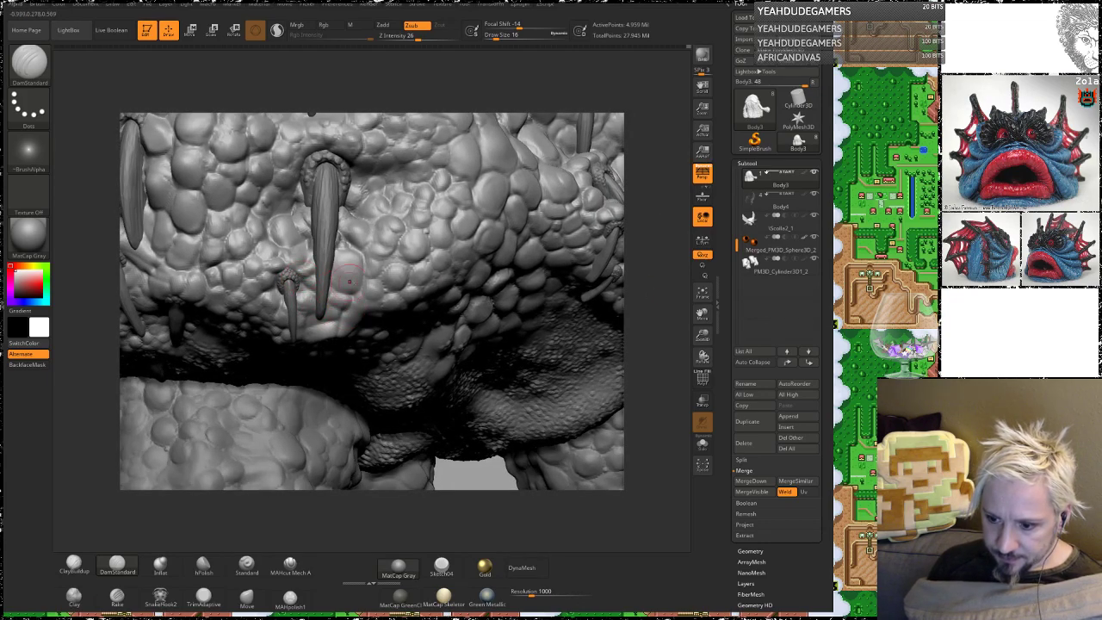
left_click_drag(664, 253, 315, 313)
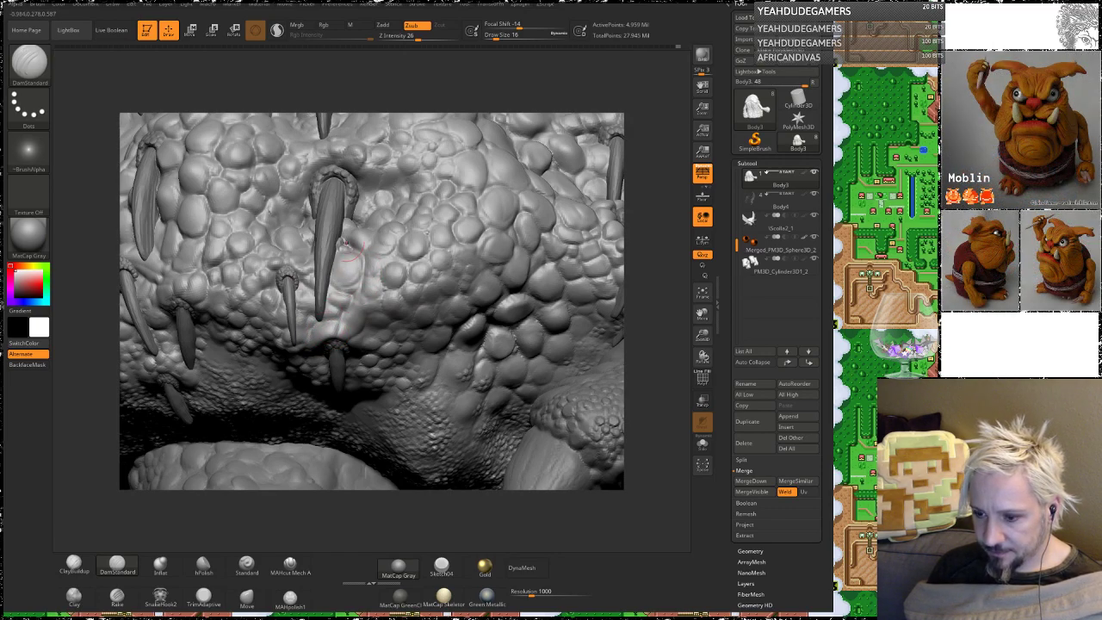
left_click_drag(351, 97, 347, 254)
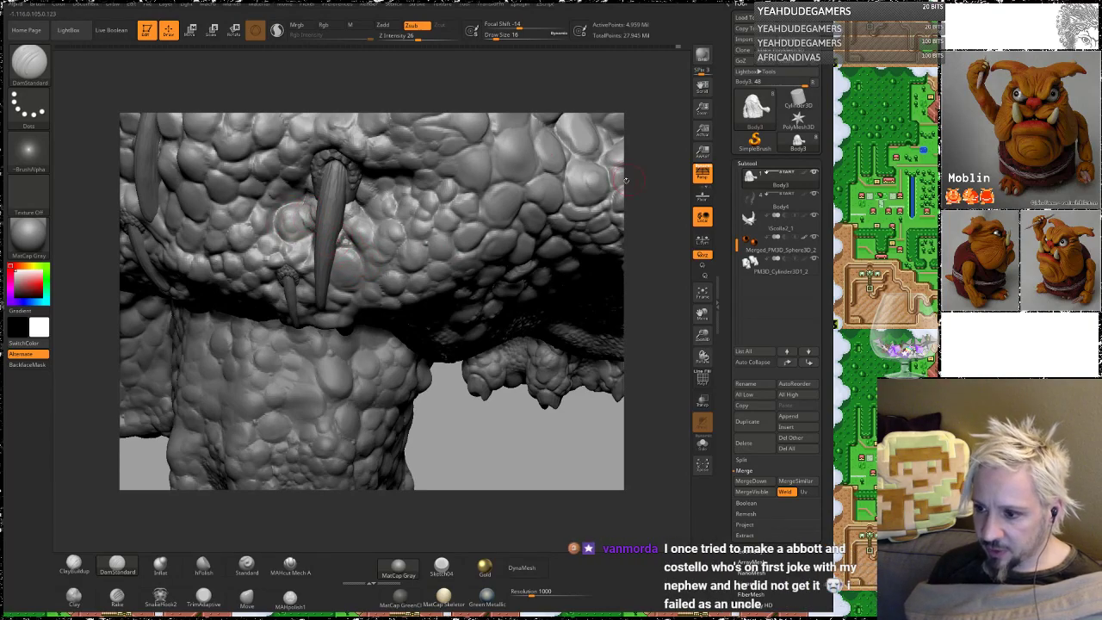
right_click_drag(281, 215, 574, 180)
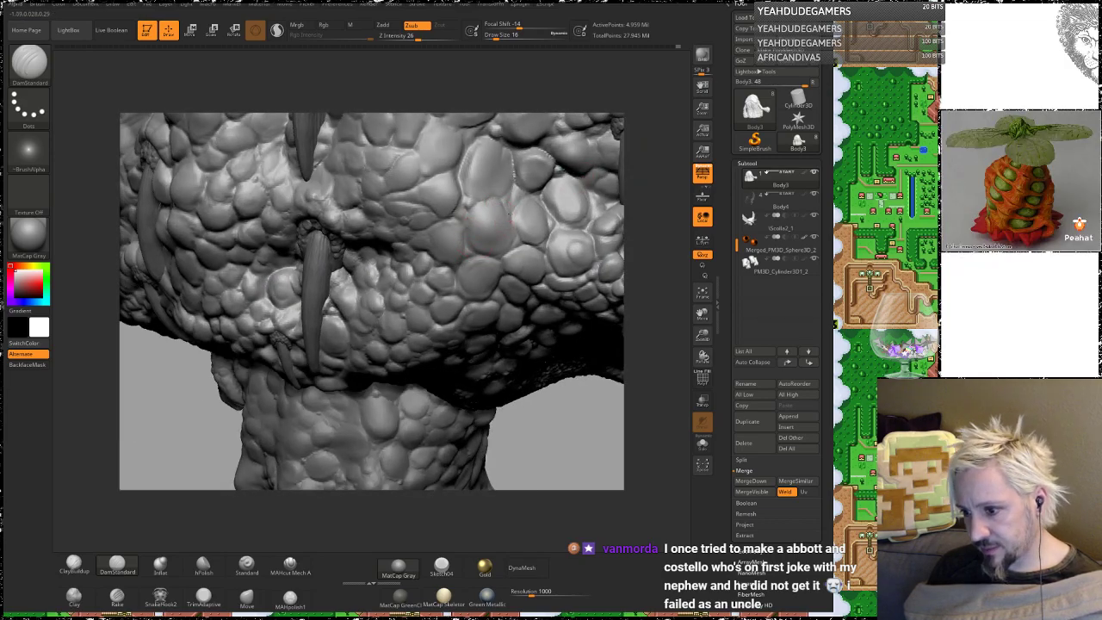
Step: Polish the large flank scales beside the lower long spike with hPolish
left_click_drag(656, 165, 534, 202)
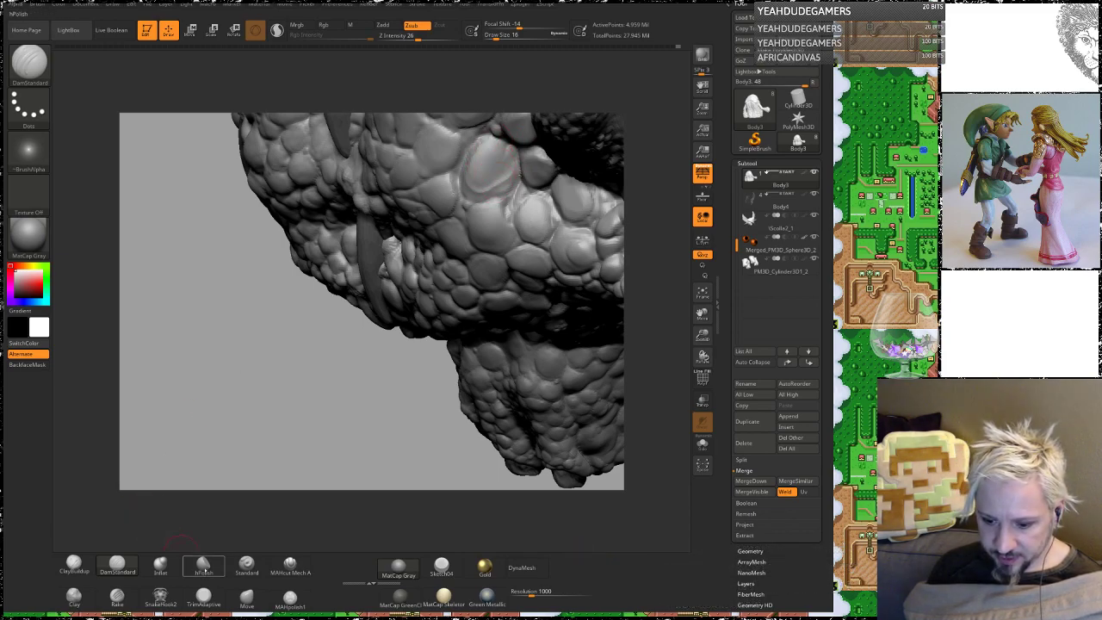
left_click(203, 566)
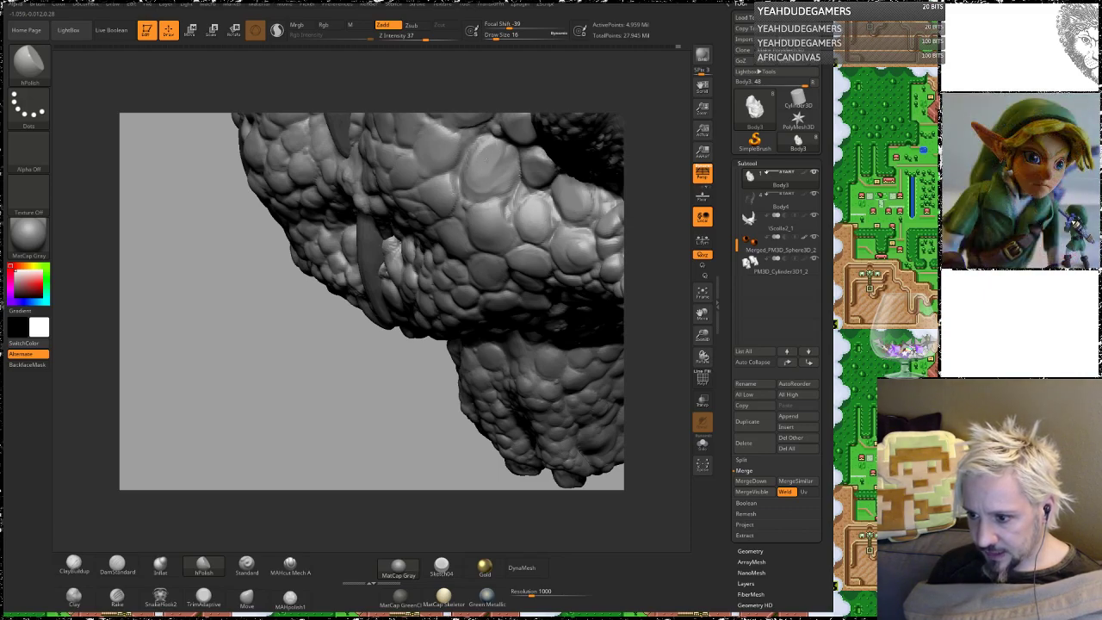
mouse_move(190, 339)
left_mouse_down()
mouse_move(235, 384)
mouse_move(497, 235)
left_mouse_up()
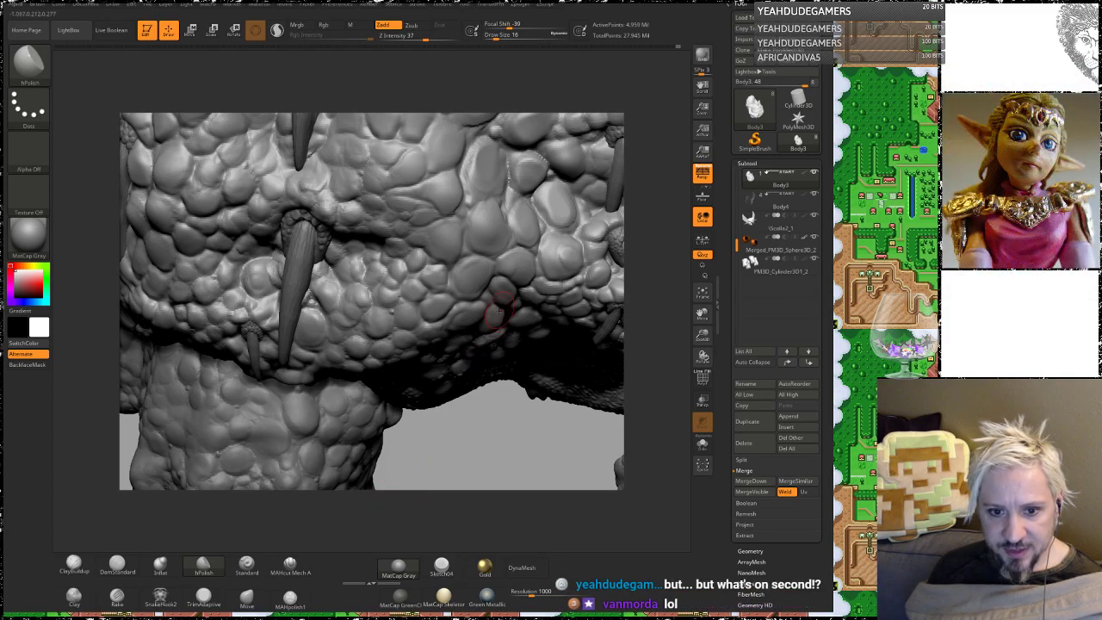
mouse_move(502, 423)
left_mouse_down()
mouse_move(469, 406)
mouse_move(539, 354)
left_mouse_up()
mouse_move(657, 220)
left_mouse_down()
mouse_move(644, 285)
mouse_move(608, 255)
left_mouse_up()
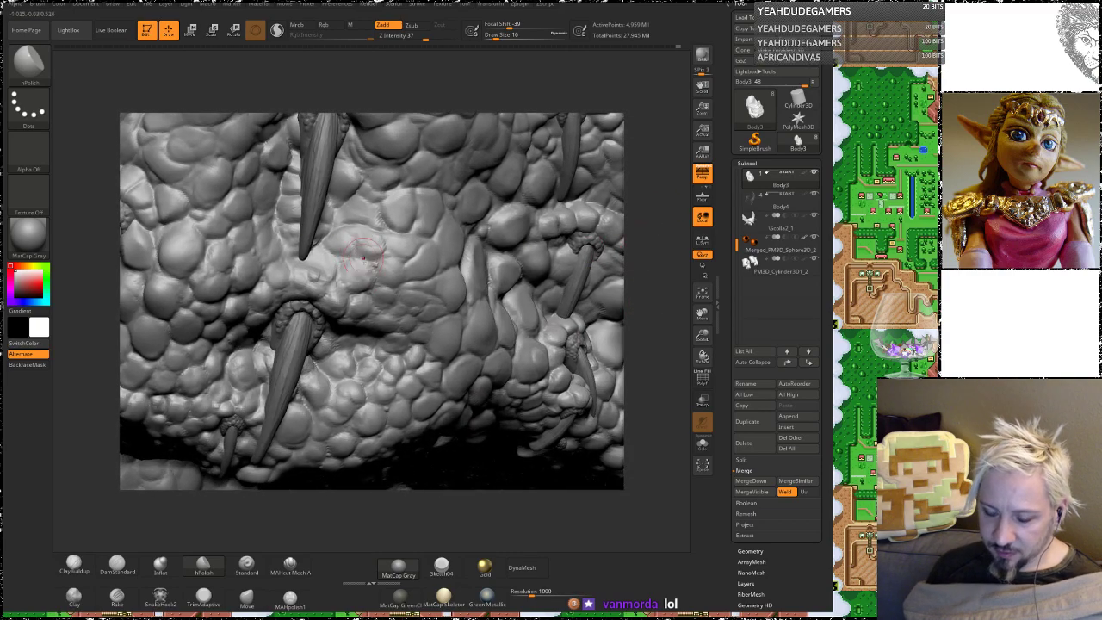
Step: Divide the smooth bulge beside the gap between the two stacked long spikes into separate scales with DamStandard
key("b")
key("d")
key("s")
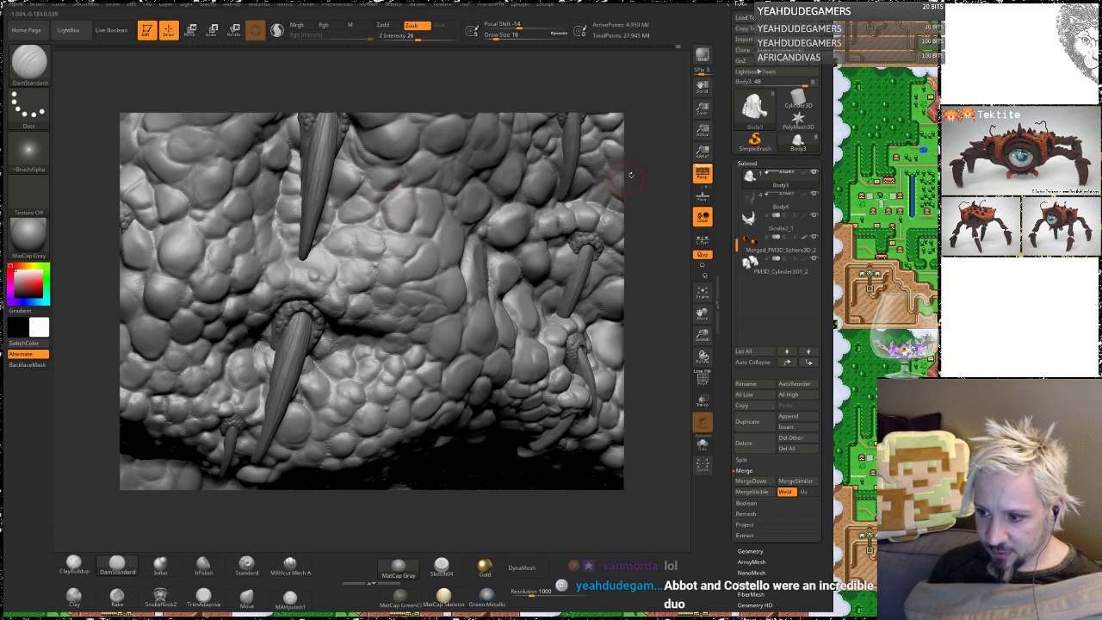
left_click_drag(627, 175, 661, 189)
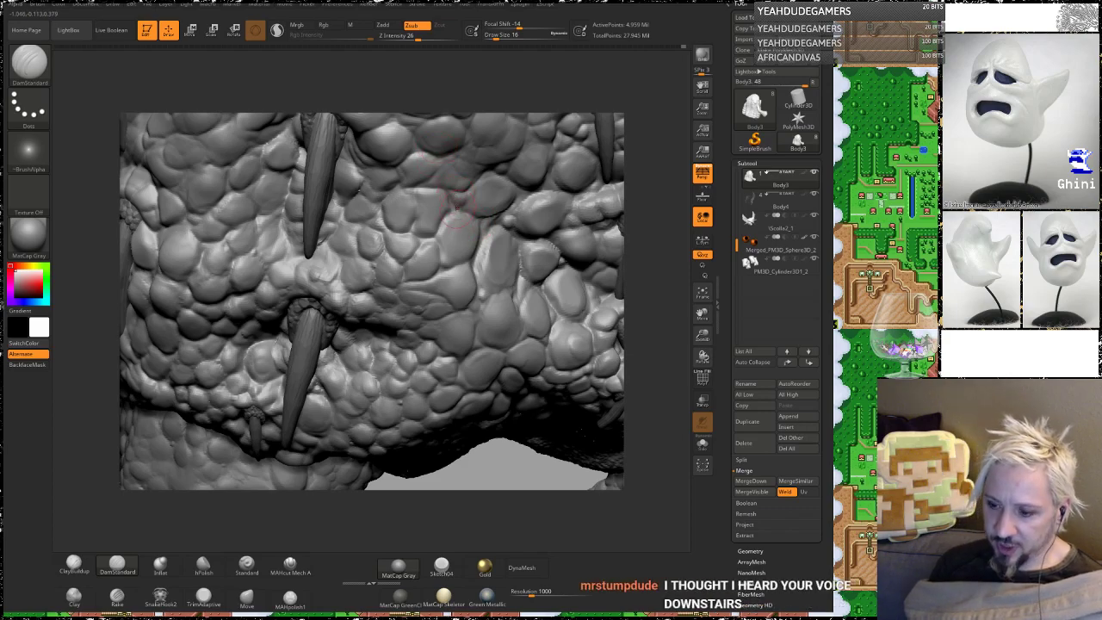
left_click_drag(659, 196, 649, 231)
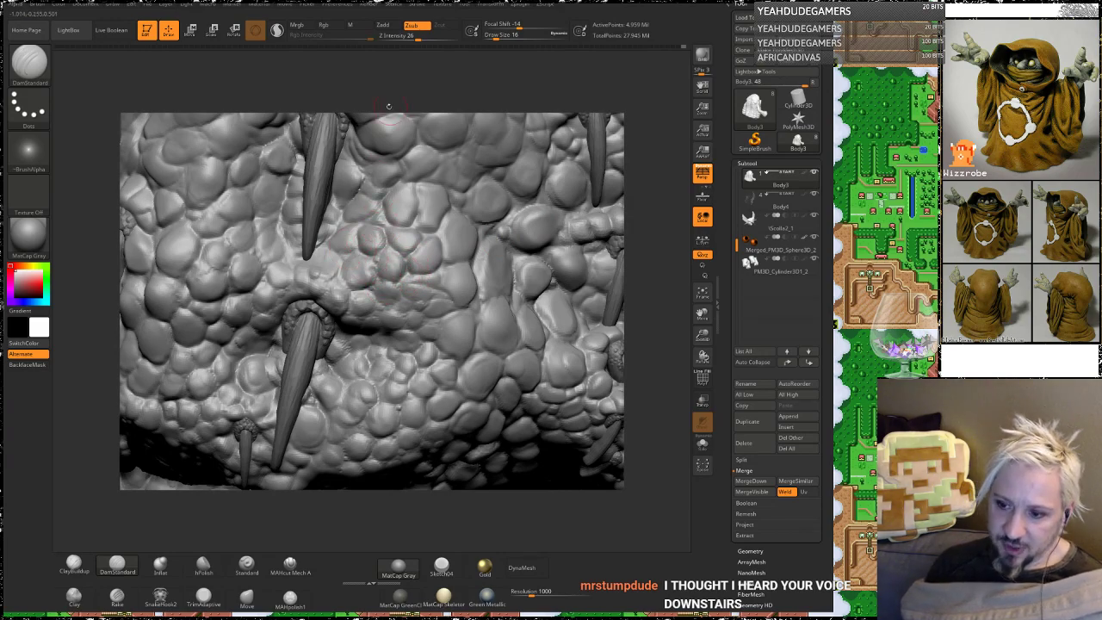
Step: Carve scales around the upper long spike's tip and across the skin towards the neighbouring column of spikes
left_click_drag(388, 106, 346, 248)
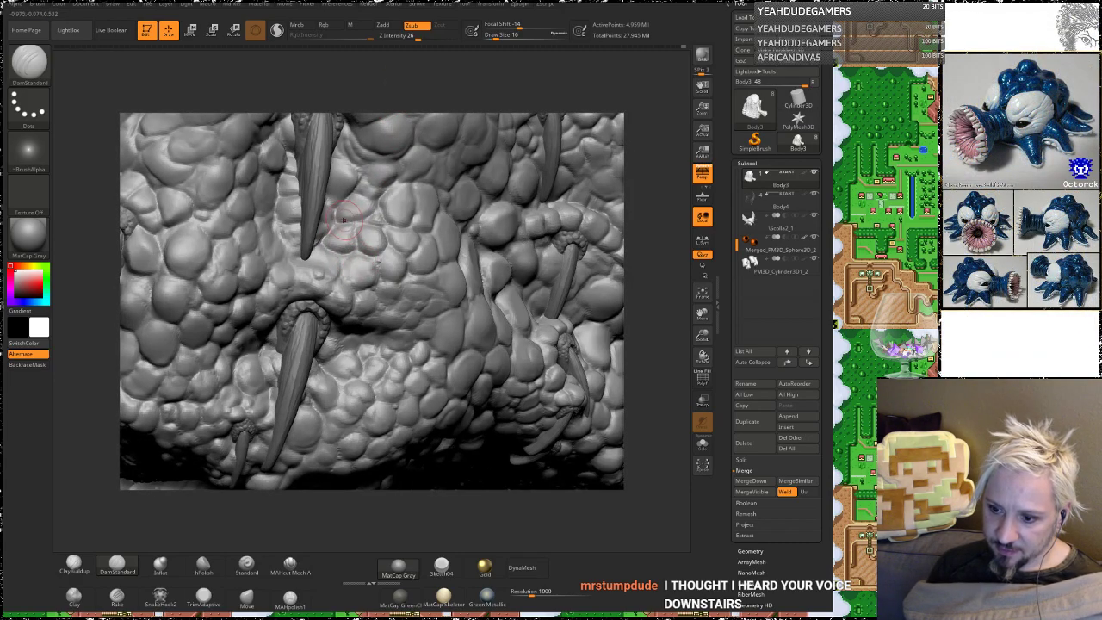
mouse_move(372, 85)
left_mouse_down()
mouse_move(550, 112)
mouse_move(651, 172)
mouse_move(383, 236)
left_mouse_up()
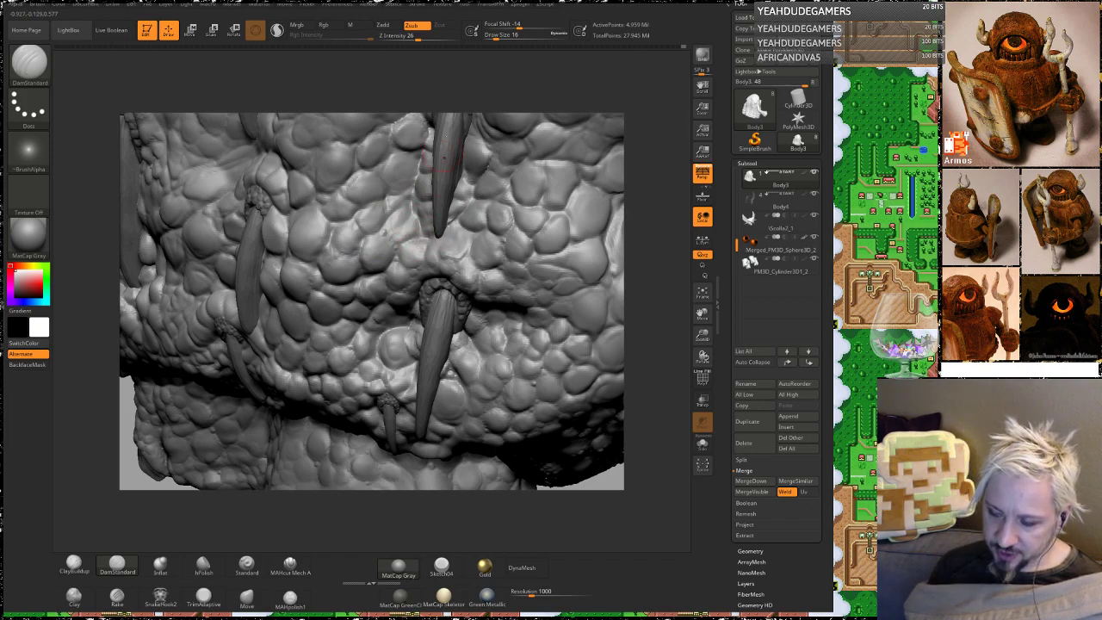
left_click_drag(512, 77, 534, 138, "alt")
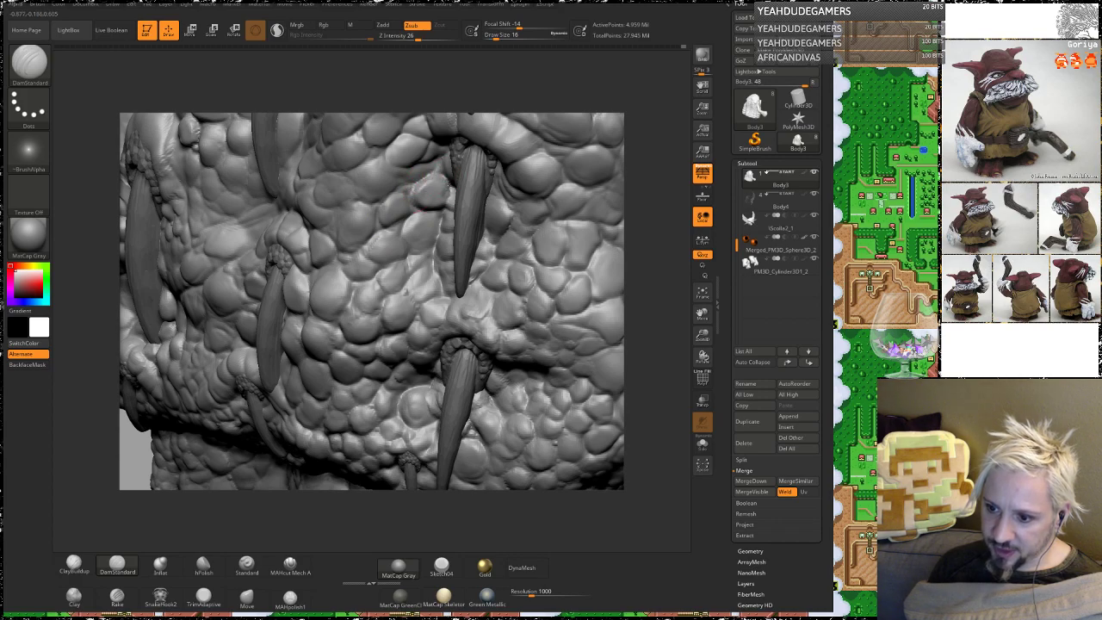
Step: Deepen the grooves between the flank scales from the ridged long spike across to the neighbouring spike column with DamStandard
left_click_drag(535, 100, 563, 151, "alt")
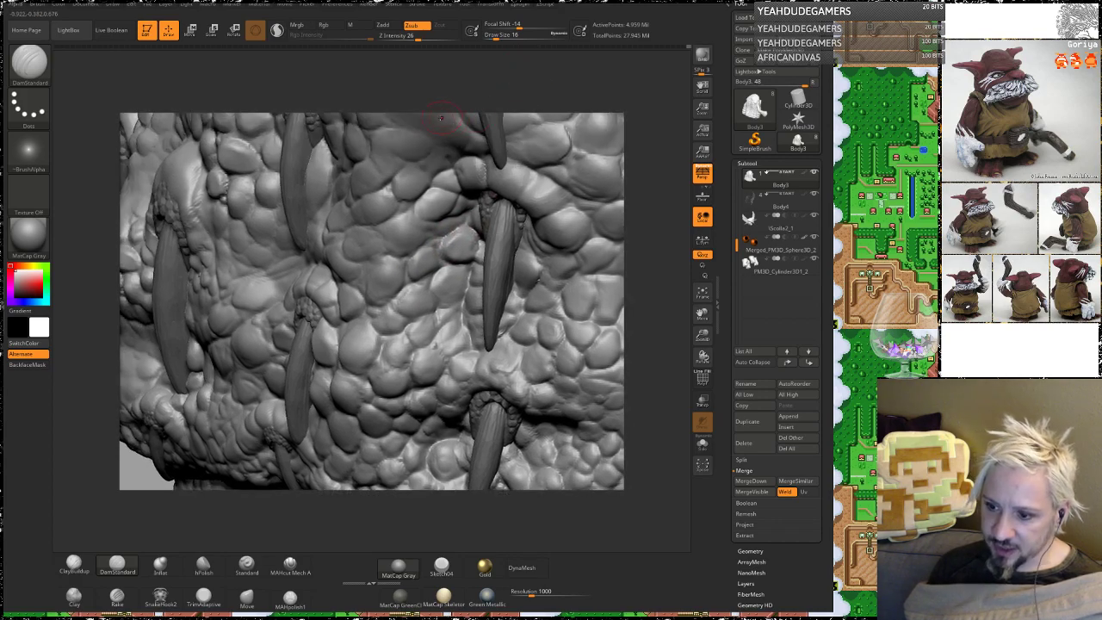
left_click_drag(535, 96, 586, 99)
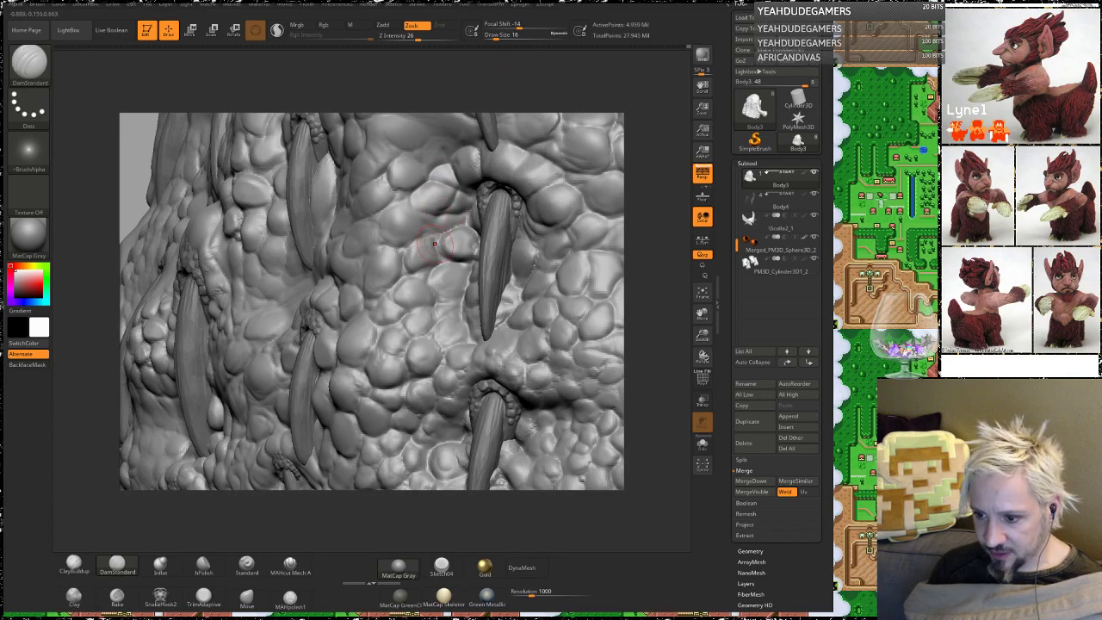
left_click_drag(439, 233, 399, 196)
left_click_drag(420, 90, 375, 92)
left_click_drag(412, 171, 375, 227)
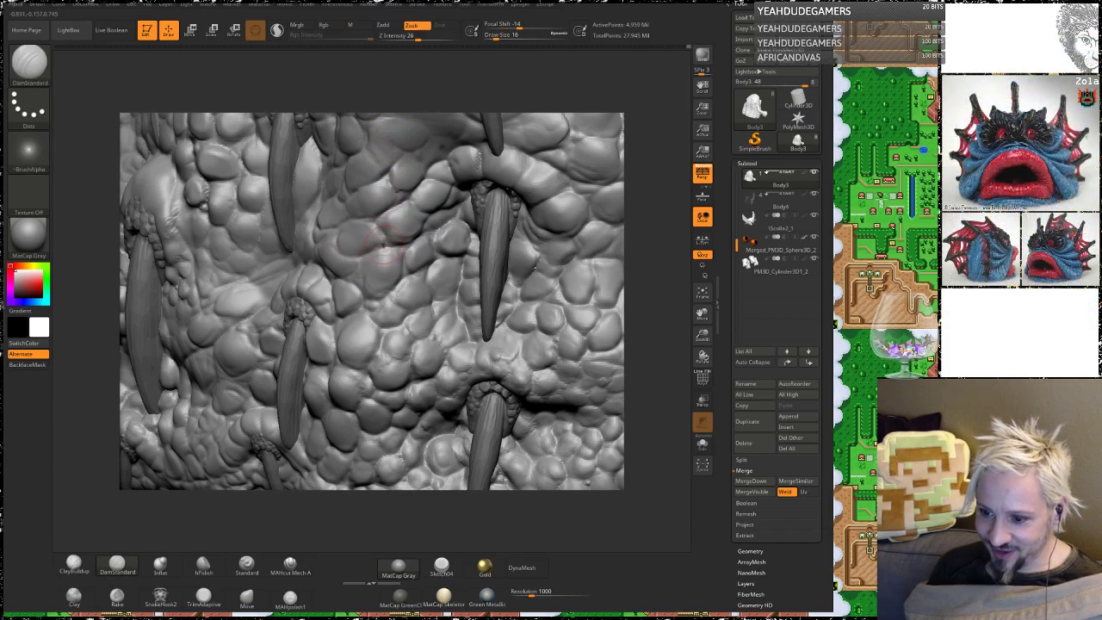
left_click_drag(370, 82, 323, 244)
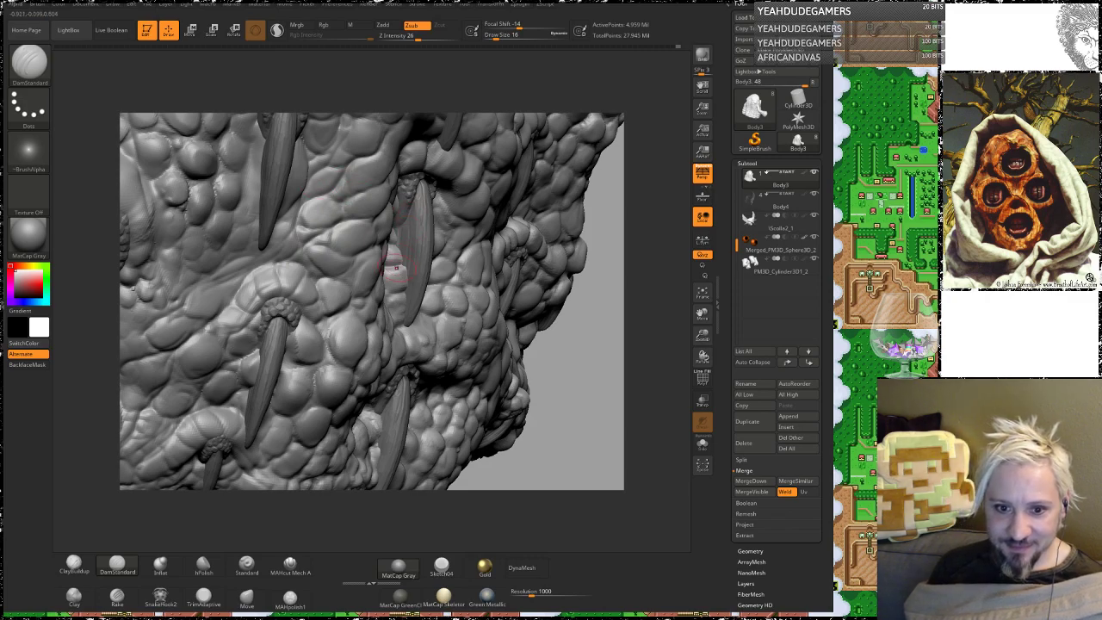
left_click_drag(591, 371, 503, 348)
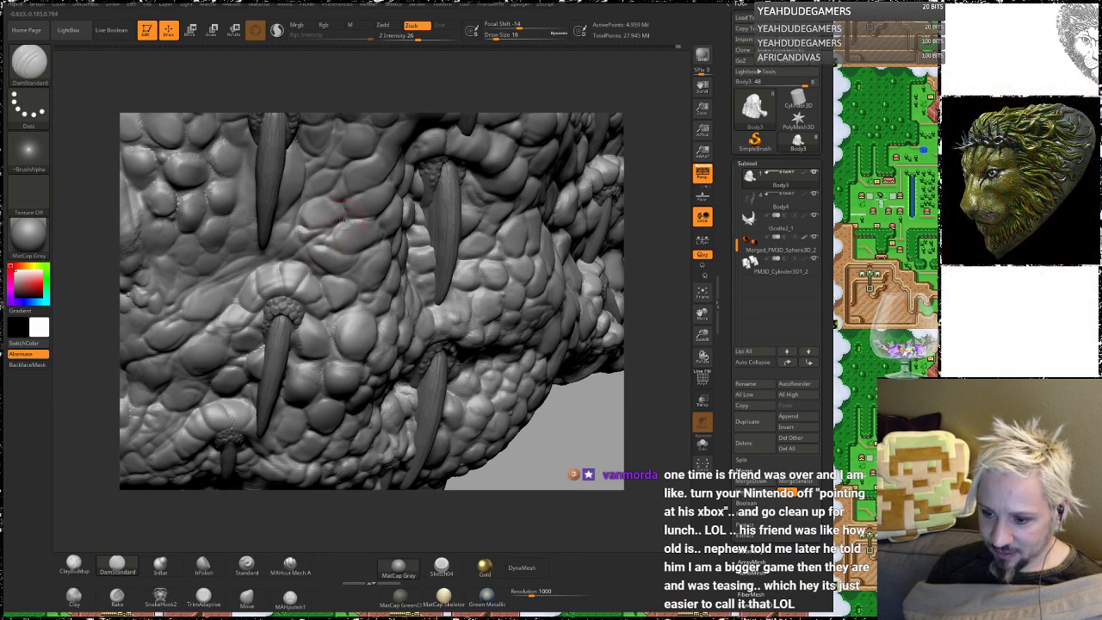
left_click_drag(651, 263, 507, 276)
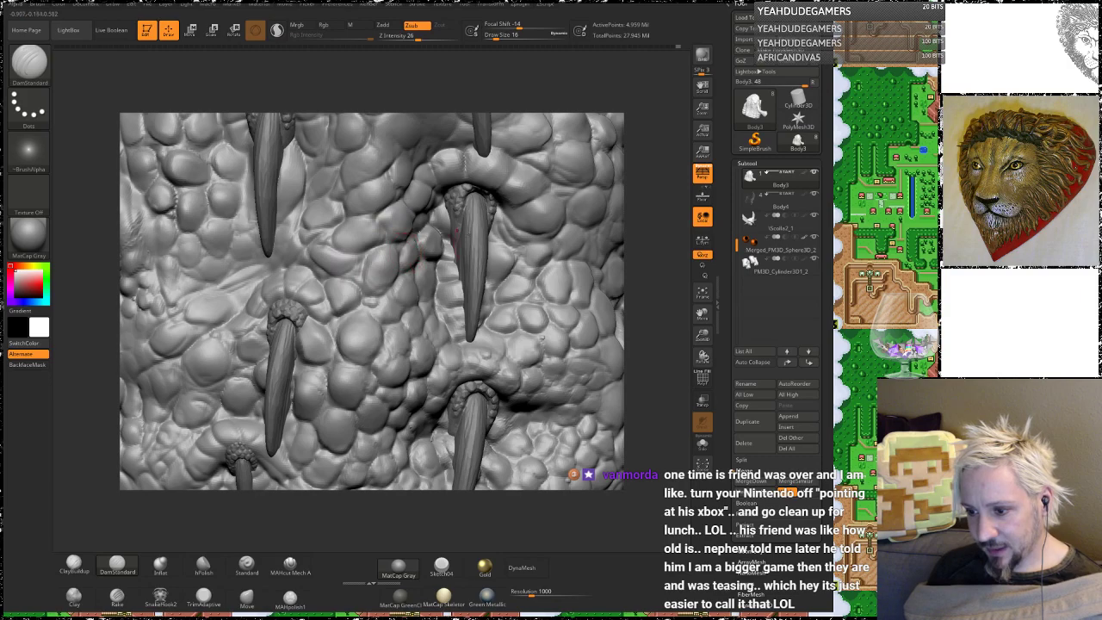
mouse_move(646, 195)
left_mouse_down()
mouse_move(669, 202)
mouse_move(663, 194)
left_mouse_up()
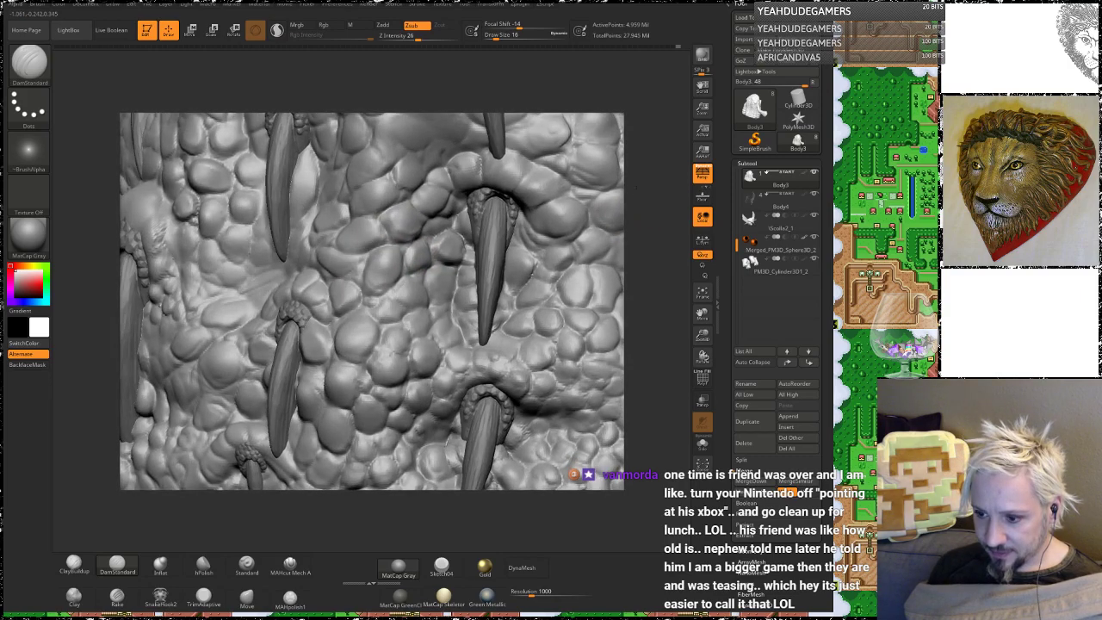
Step: Carve separate scales around the upper long spike's tip and up the skin to the smooth ridge arching over that spike
right_click_drag(473, 232, 403, 234)
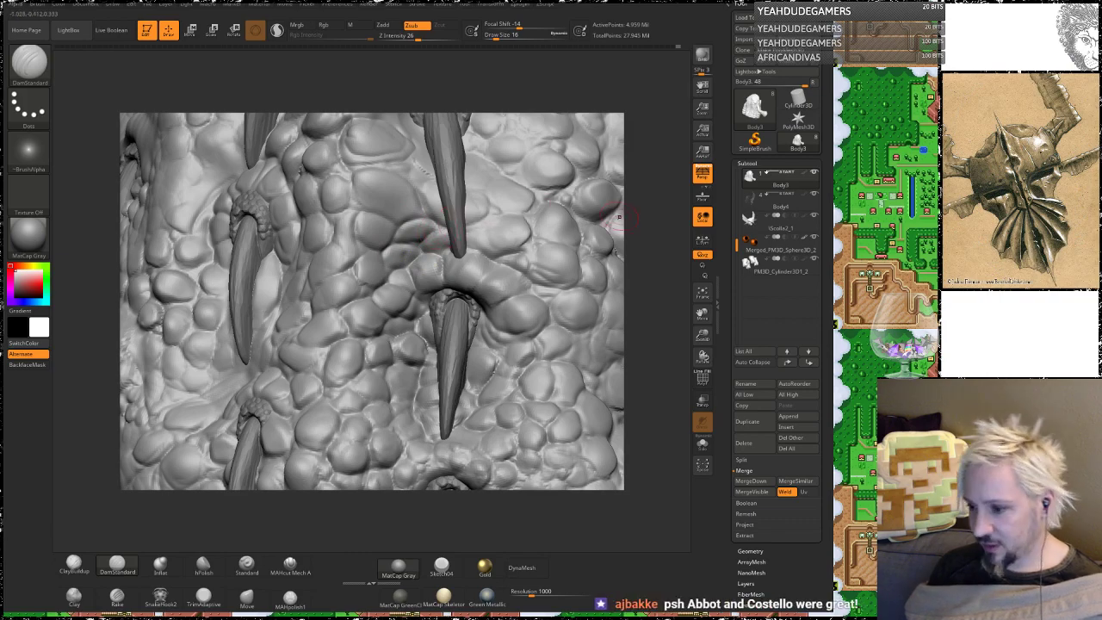
left_click_drag(652, 217, 631, 215)
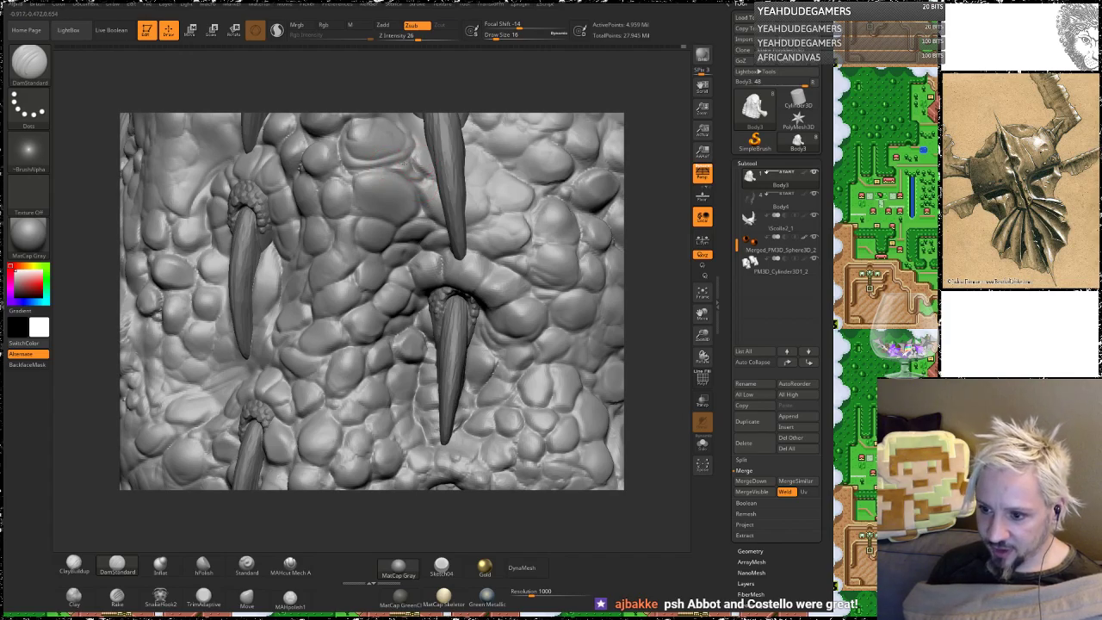
left_click_drag(631, 228, 609, 210)
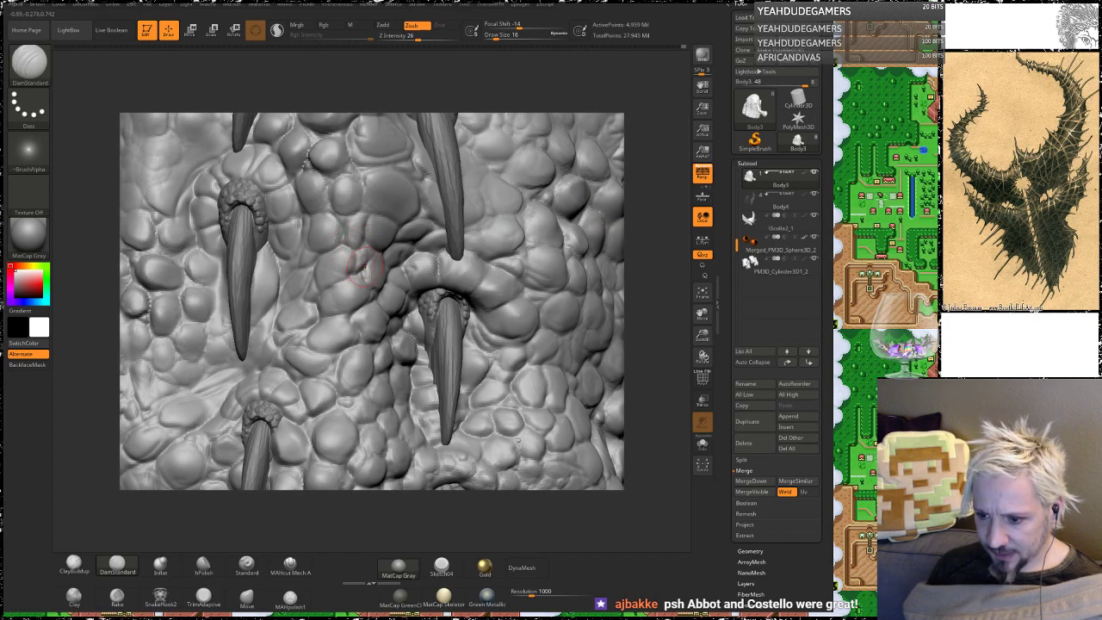
mouse_move(654, 204)
left_mouse_down()
mouse_move(551, 241)
mouse_move(308, 294)
left_mouse_up()
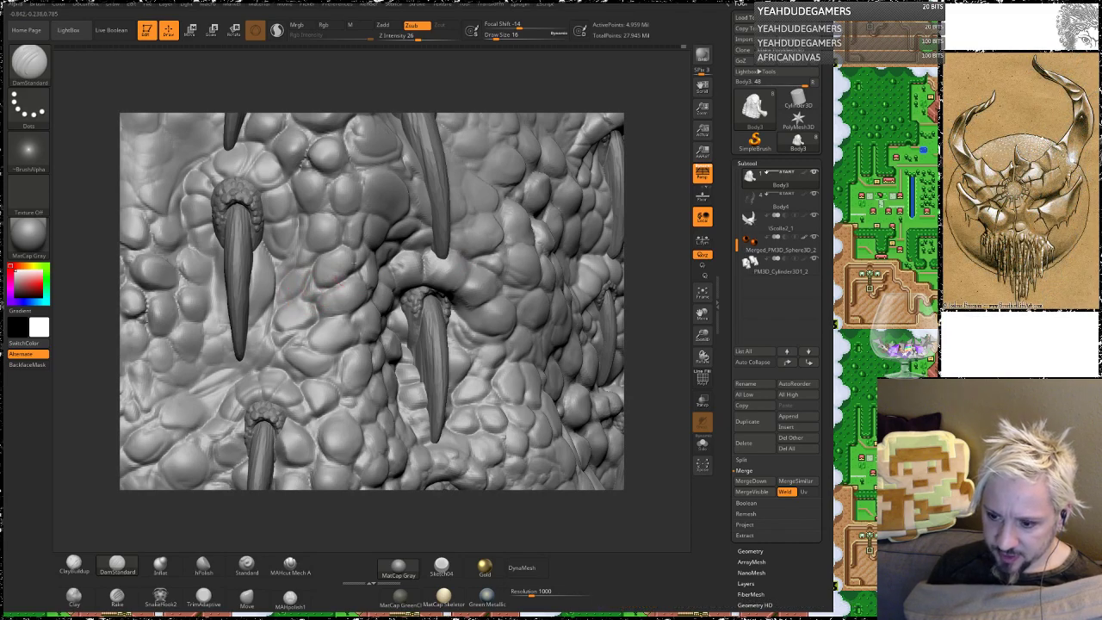
left_click_drag(643, 172, 340, 221)
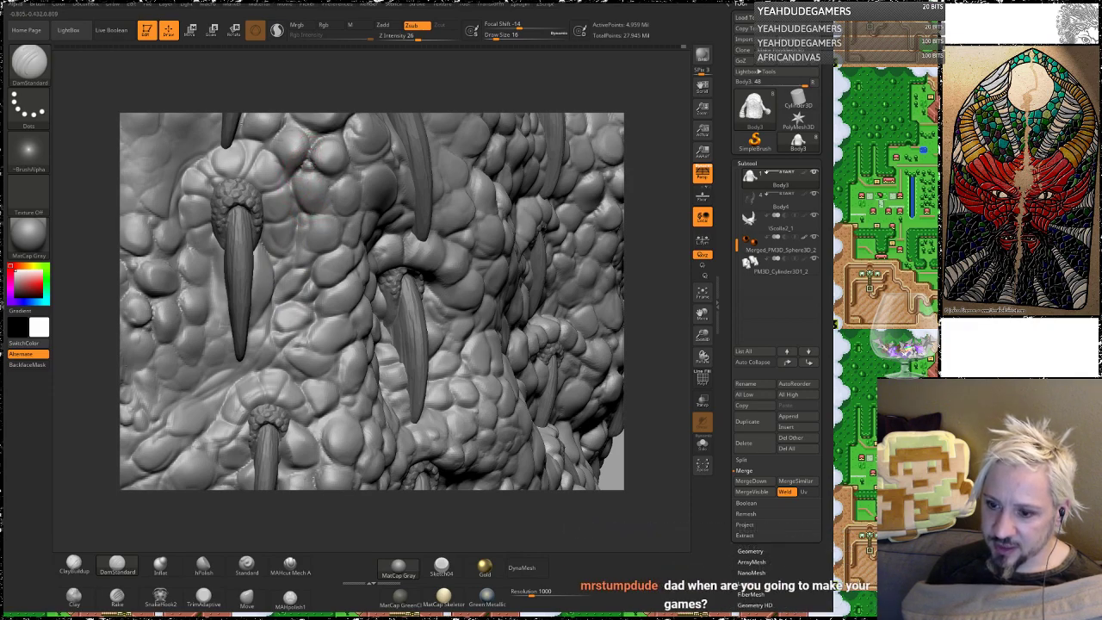
left_click_drag(630, 201, 516, 208)
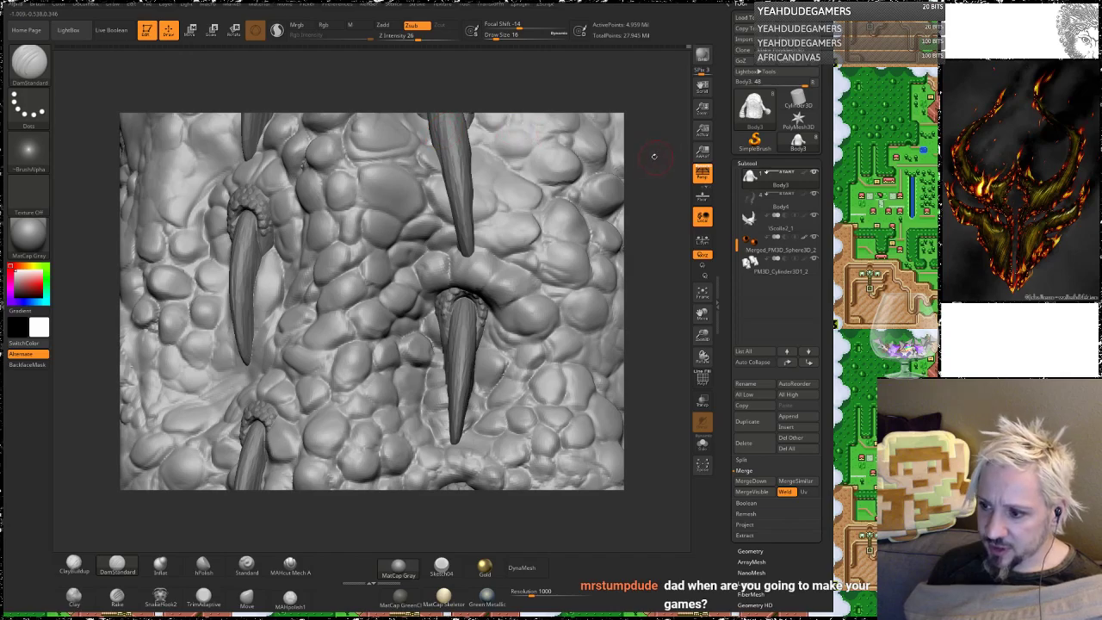
mouse_move(654, 158)
left_mouse_down()
mouse_move(635, 163)
mouse_move(630, 246)
left_mouse_up()
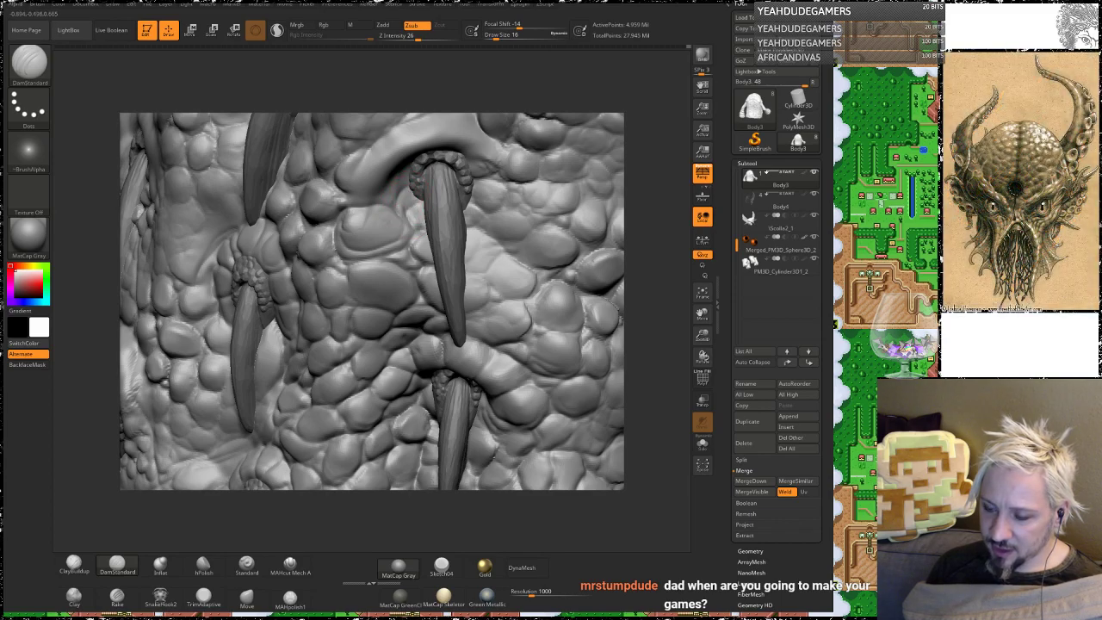
right_click_drag(414, 198, 408, 194)
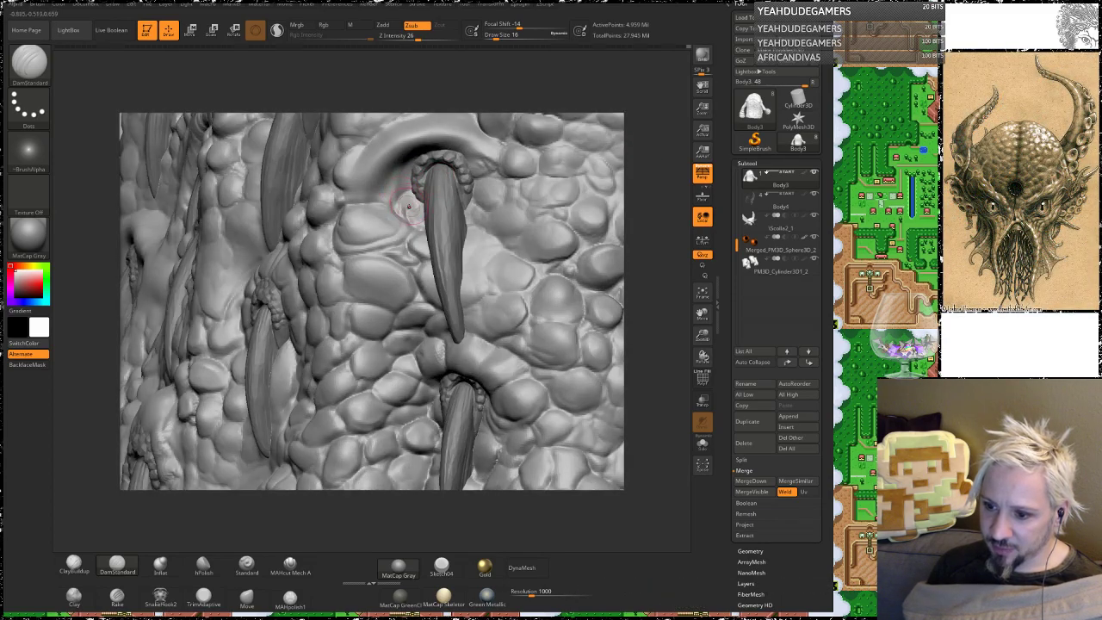
key("shift")
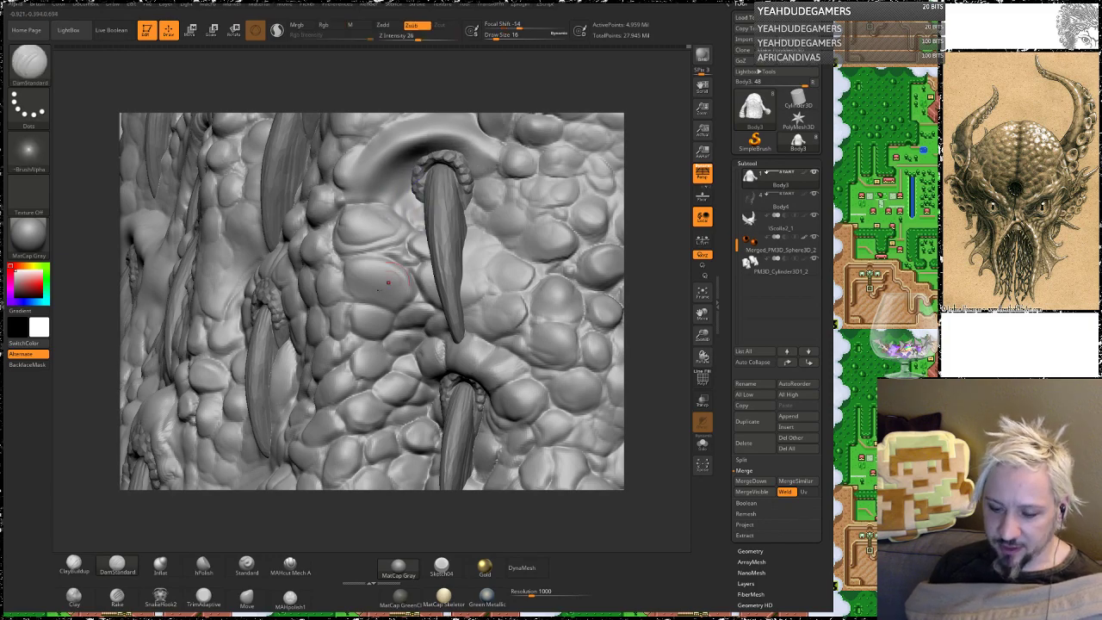
Step: Divide the smooth ridge arching over the upper long spike into separate scale segments
right_click_drag(556, 123, 564, 182)
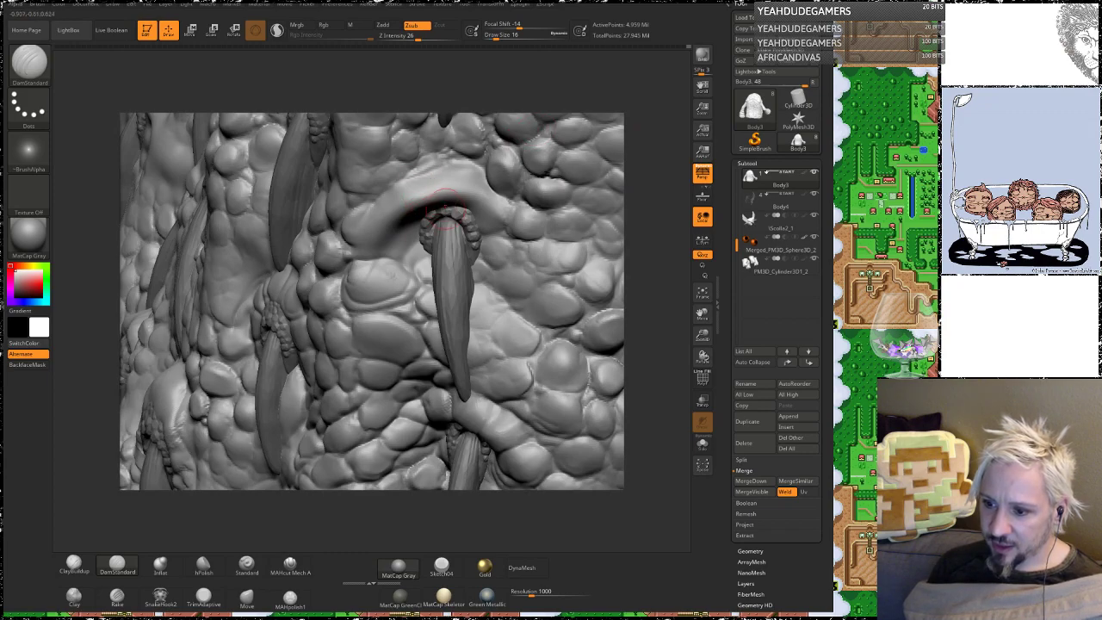
left_click_drag(446, 208, 437, 172)
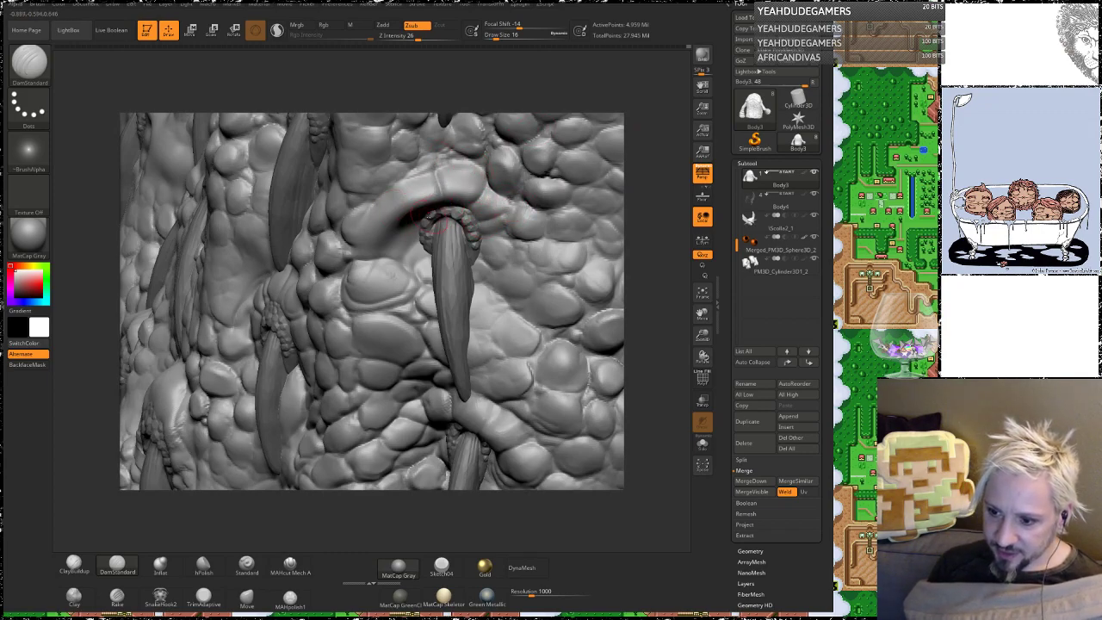
left_click_drag(419, 212, 390, 181)
left_click_drag(645, 182, 644, 160)
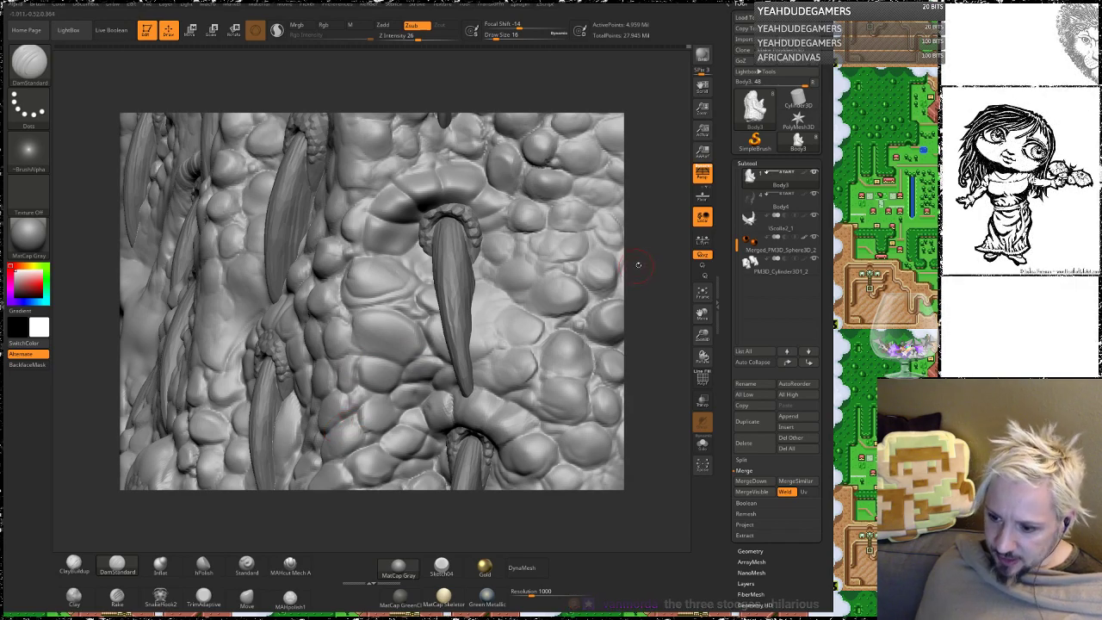
Step: Split the skin on both sides of the upper long spike, below its segmented ridge, into separate scales
left_click_drag(638, 264, 491, 295)
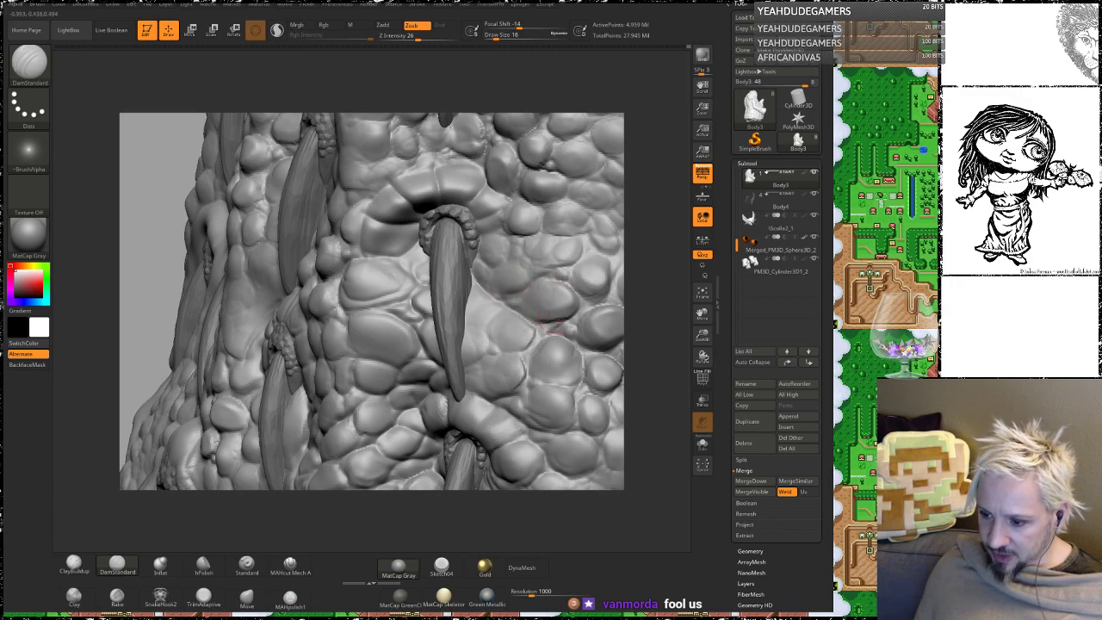
mouse_move(660, 266)
left_mouse_down()
mouse_move(503, 258)
mouse_move(470, 308)
left_mouse_up()
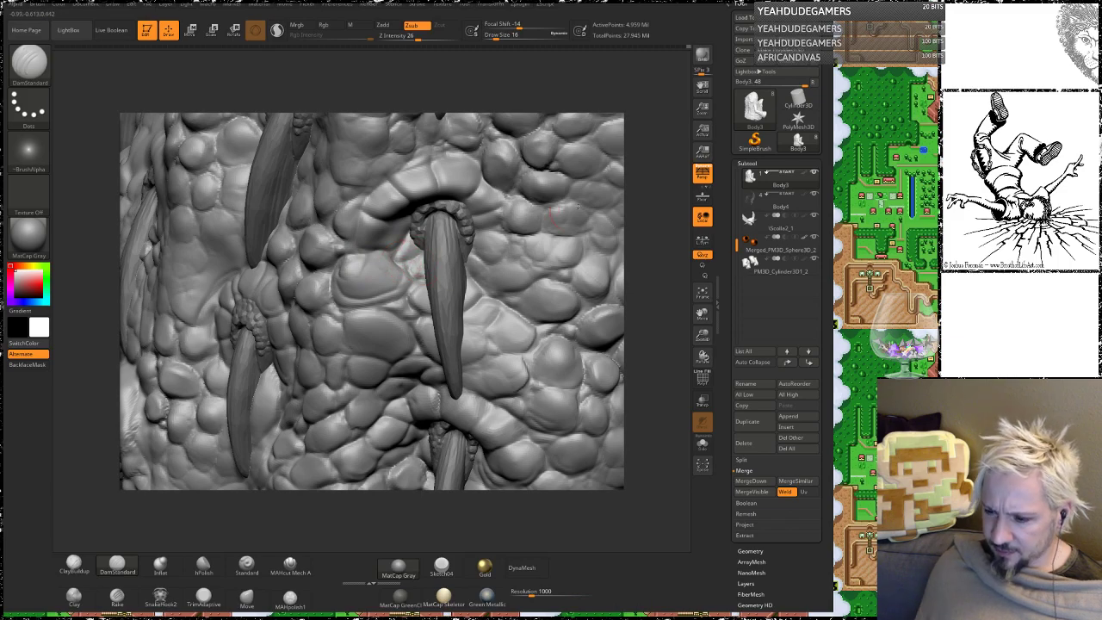
mouse_move(661, 238)
left_mouse_down()
mouse_move(673, 239)
mouse_move(597, 257)
mouse_move(516, 242)
mouse_move(523, 226)
left_mouse_up()
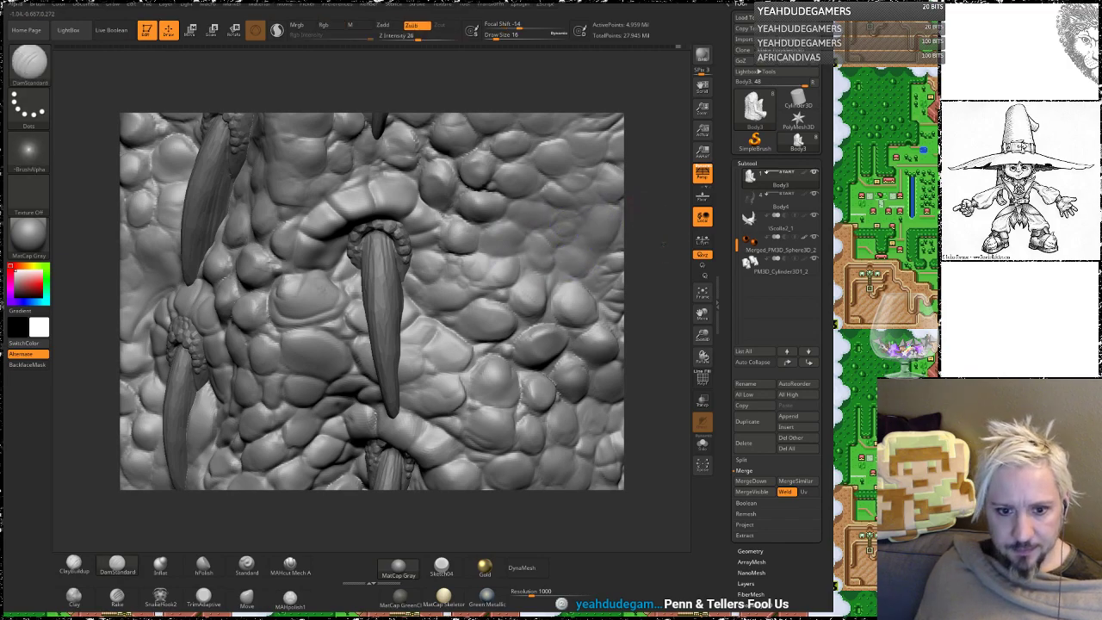
Step: Carve scales across the skin between the segmented ridge and the next column of long spikes
left_click_drag(664, 243, 580, 252, "alt")
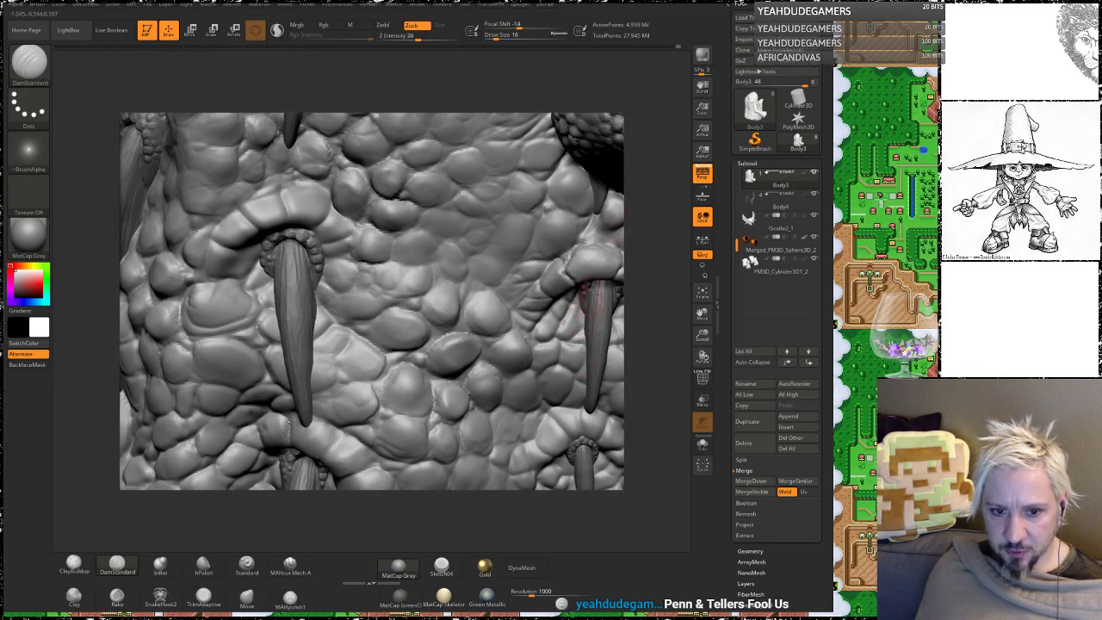
left_click_drag(659, 301, 557, 266)
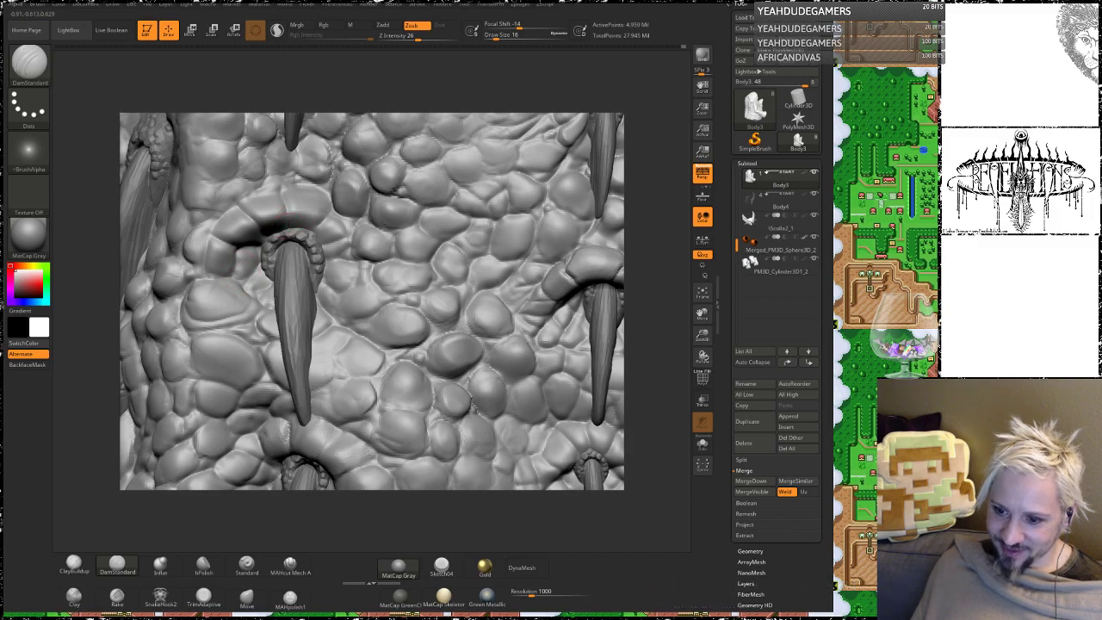
mouse_move(414, 81)
left_mouse_down()
mouse_move(418, 95)
mouse_move(425, 73)
mouse_move(462, 82)
left_mouse_up()
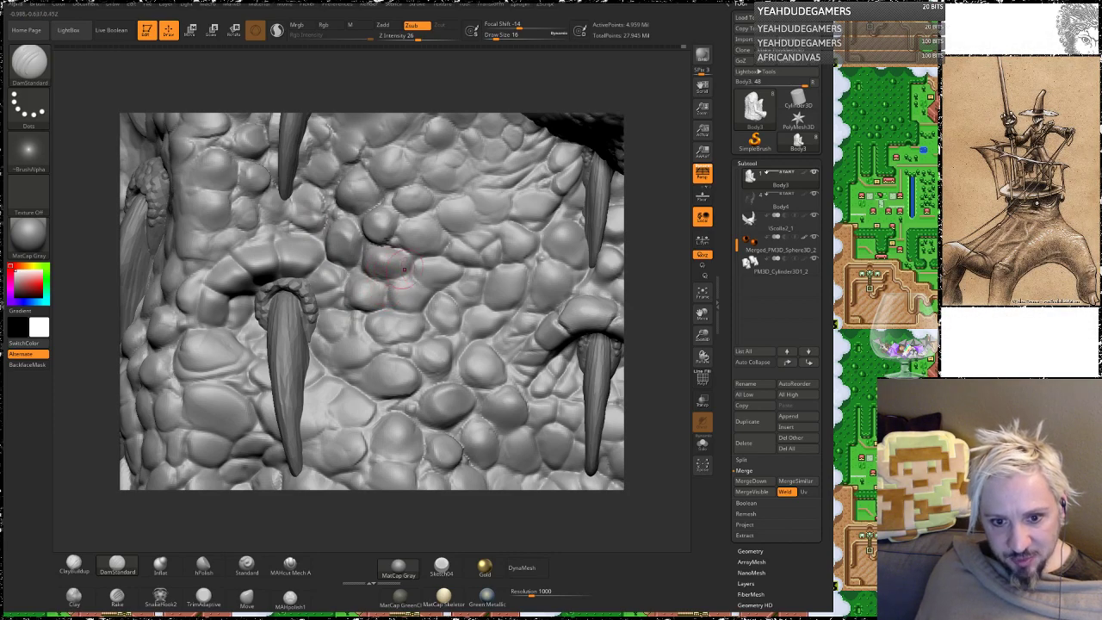
right_click_drag(381, 281, 288, 197, "alt")
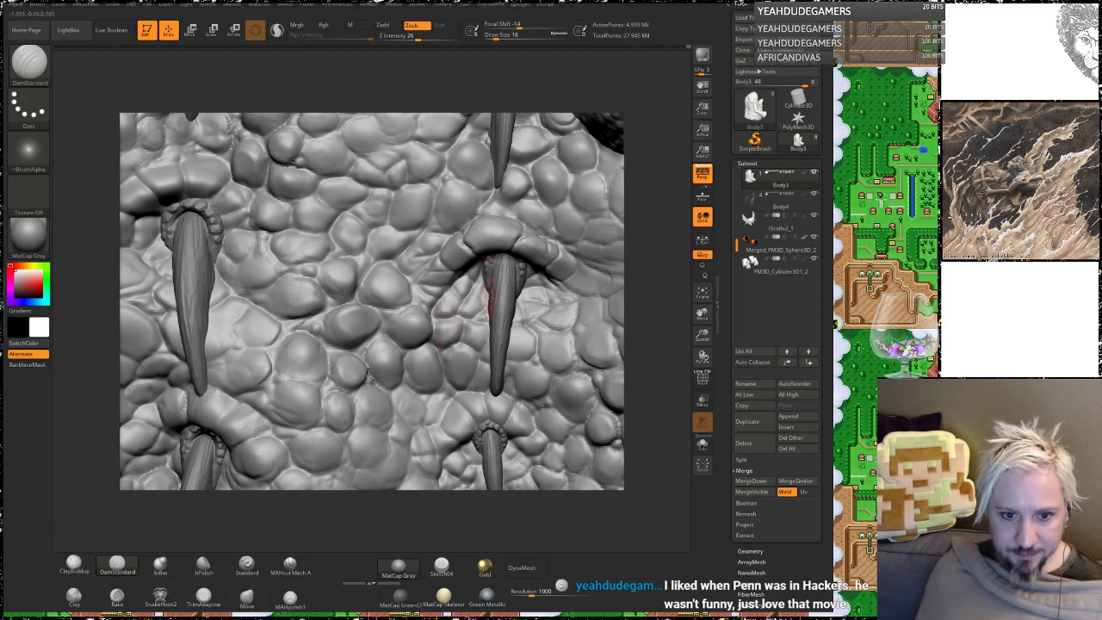
Step: Define the scales around the next column's long spike, from its arched ridge down to the shorter spike below
left_click_drag(646, 307, 589, 258, "alt")
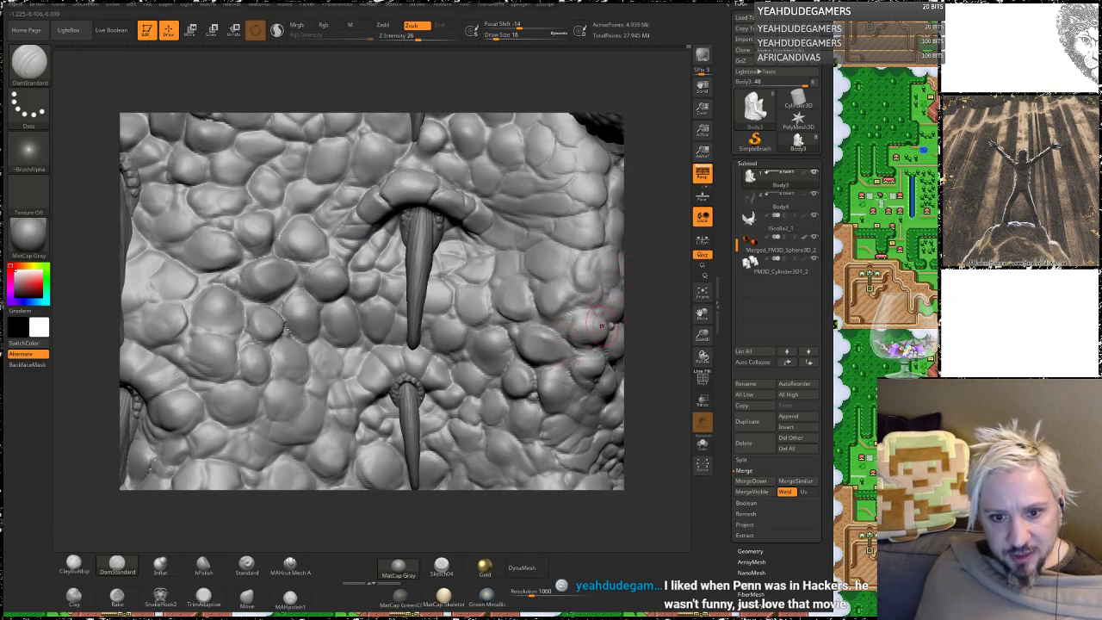
left_click_drag(647, 302, 626, 319)
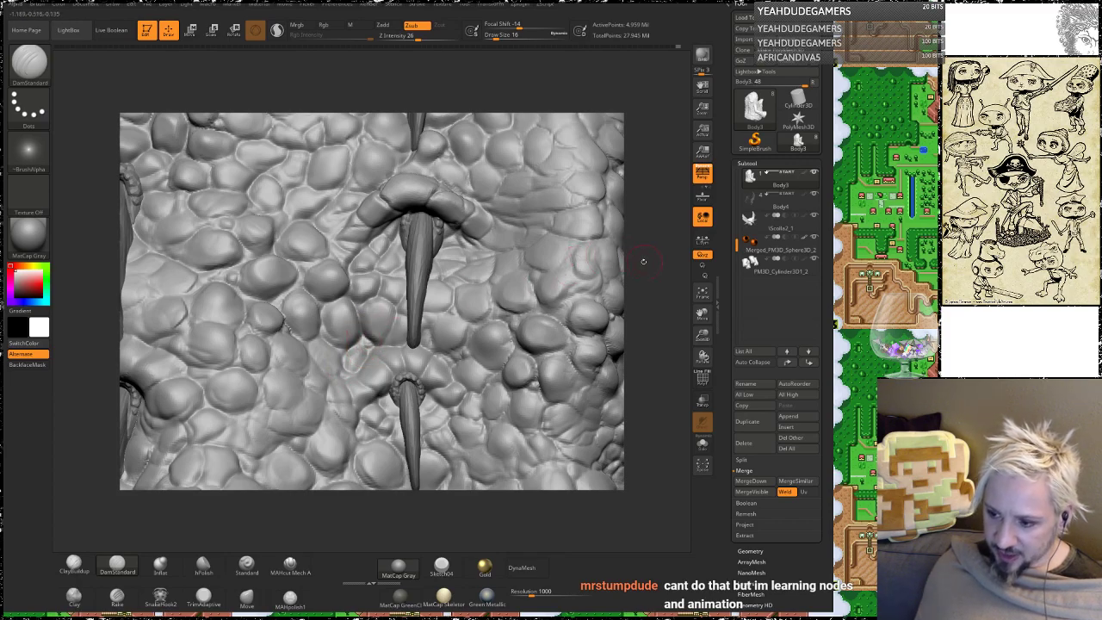
mouse_move(643, 261)
left_mouse_down()
mouse_move(665, 275)
mouse_move(647, 296)
left_mouse_up()
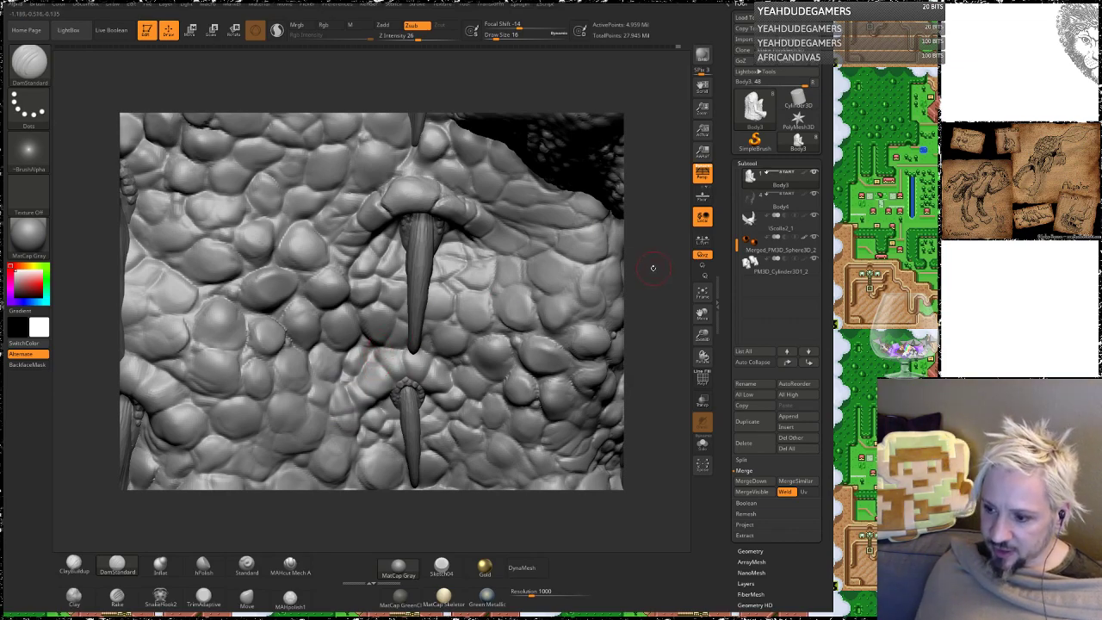
left_click_drag(652, 268, 581, 305)
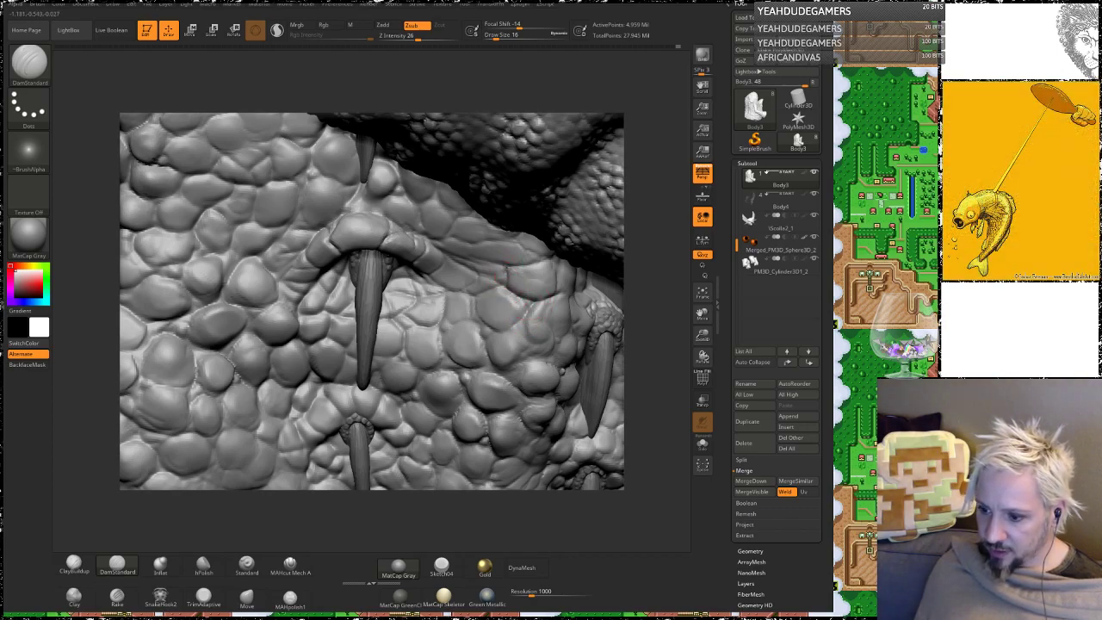
Step: Carve the skin between the arched ridge's outer end and the torso's side into separate scales with DamStandard
left_click_drag(670, 252, 683, 259)
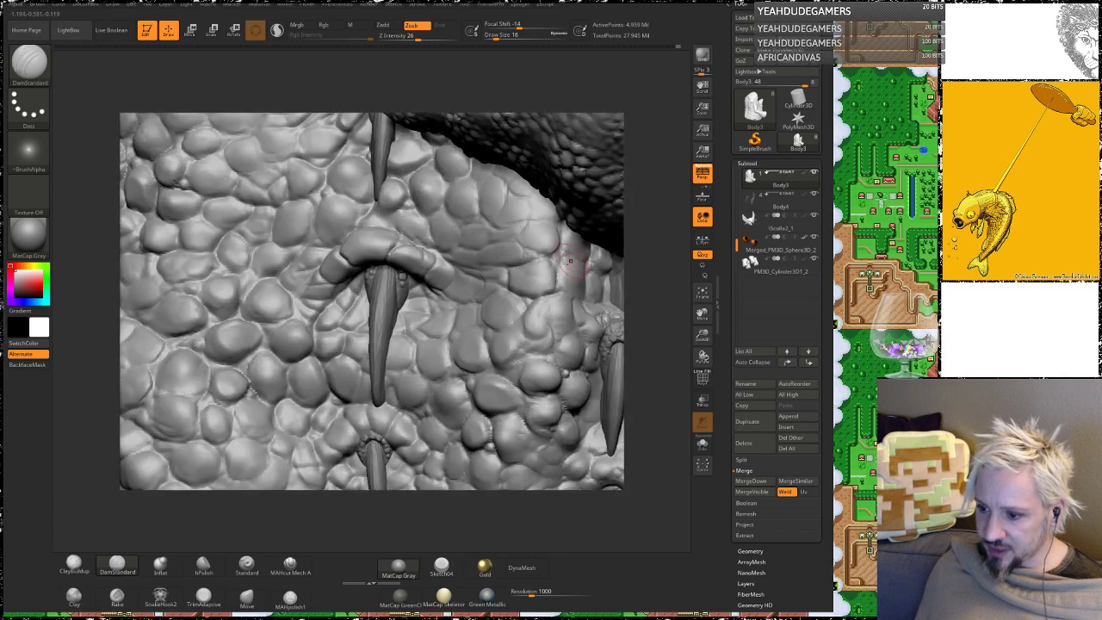
mouse_move(571, 253)
left_mouse_down()
mouse_move(561, 277)
mouse_move(551, 266)
left_mouse_up()
mouse_move(532, 222)
left_mouse_down()
mouse_move(526, 242)
mouse_move(507, 212)
mouse_move(525, 209)
left_mouse_up()
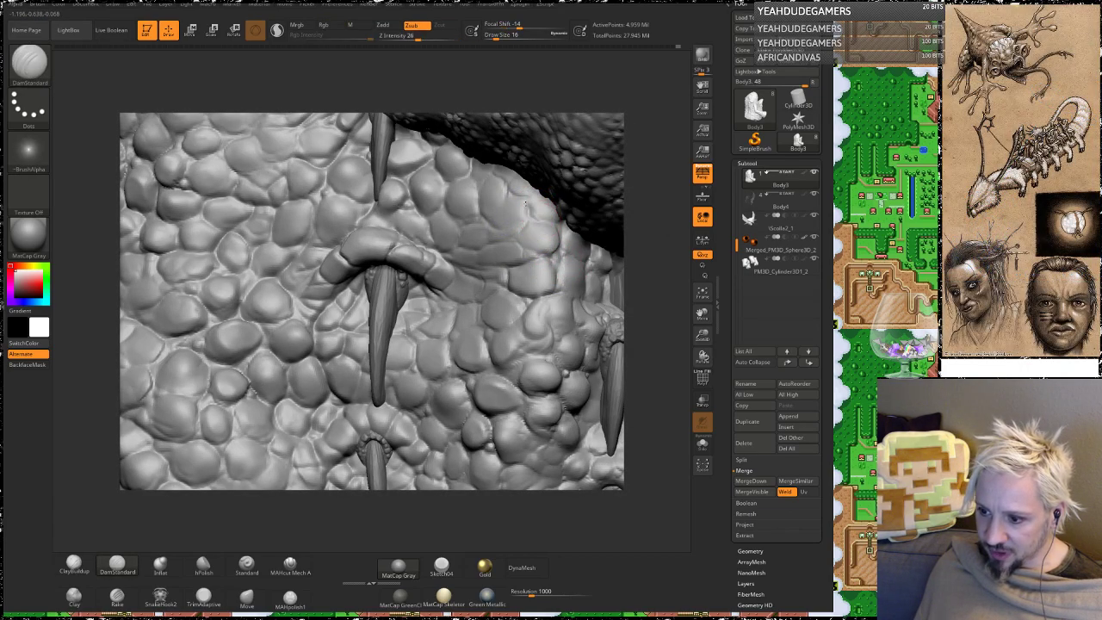
left_click_drag(665, 183, 571, 181)
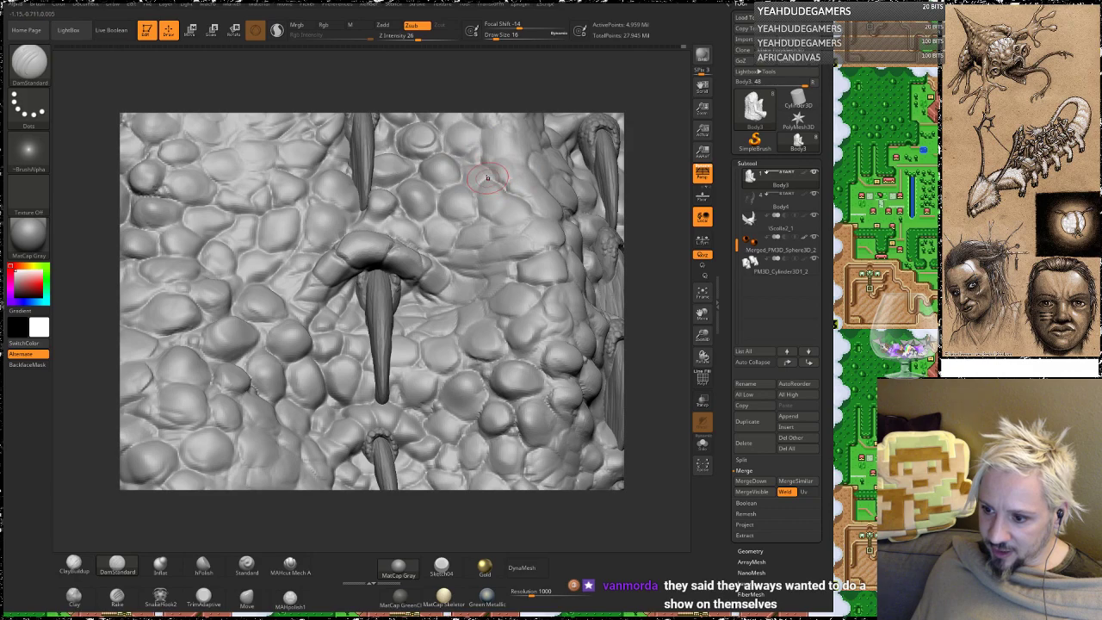
left_click_drag(652, 162, 675, 179)
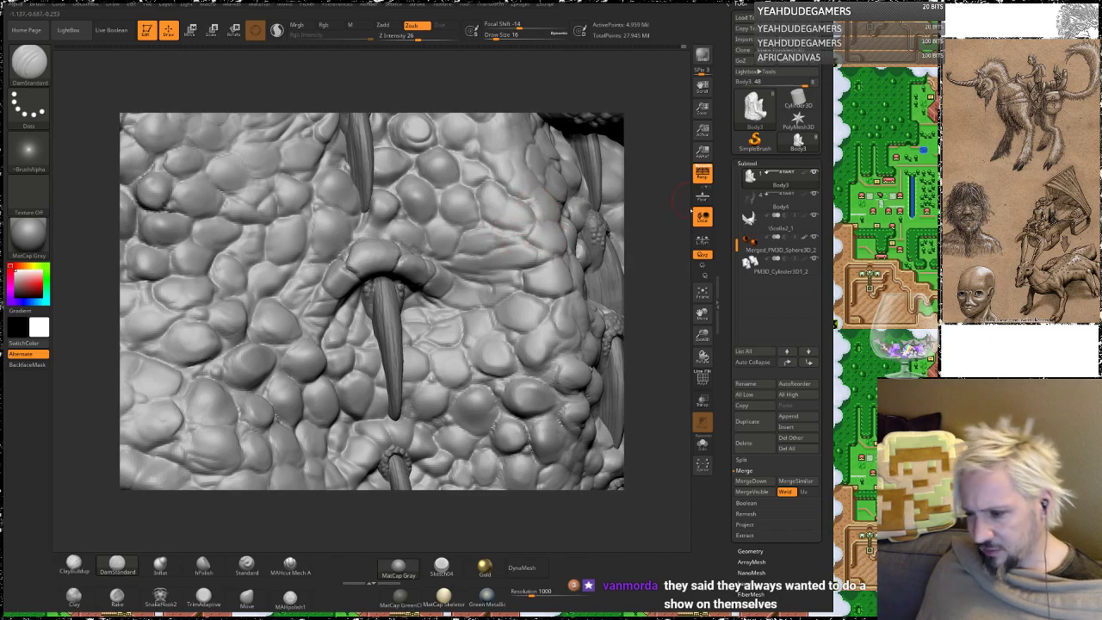
right_click_drag(524, 200, 568, 210)
left_click_drag(568, 208, 555, 216)
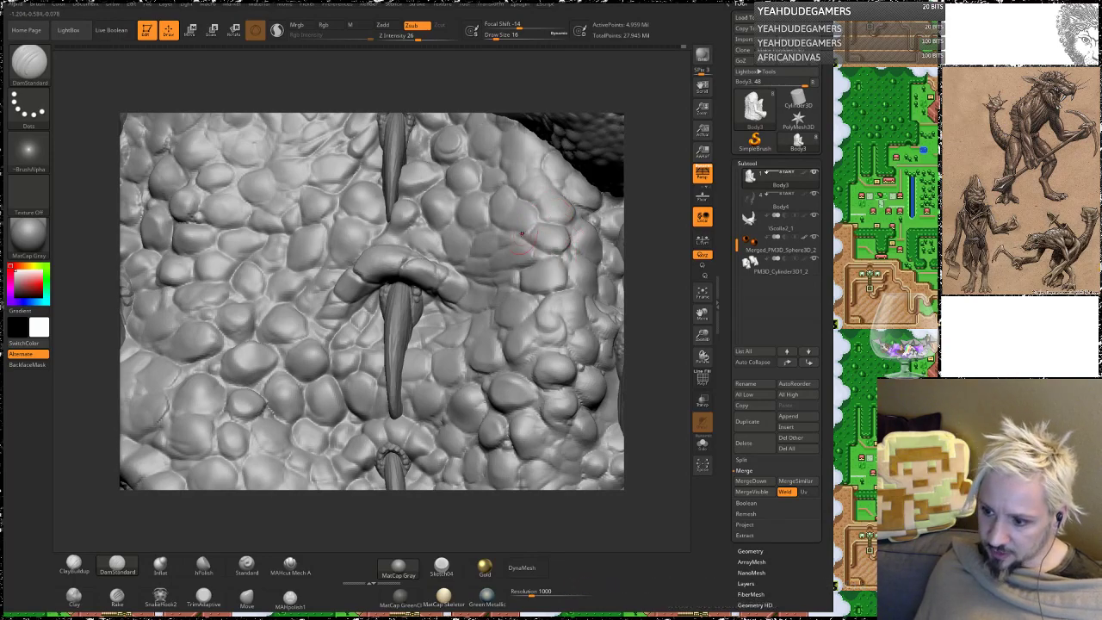
mouse_move(555, 232)
right_mouse_down()
mouse_move(551, 258)
mouse_move(525, 256)
right_mouse_up()
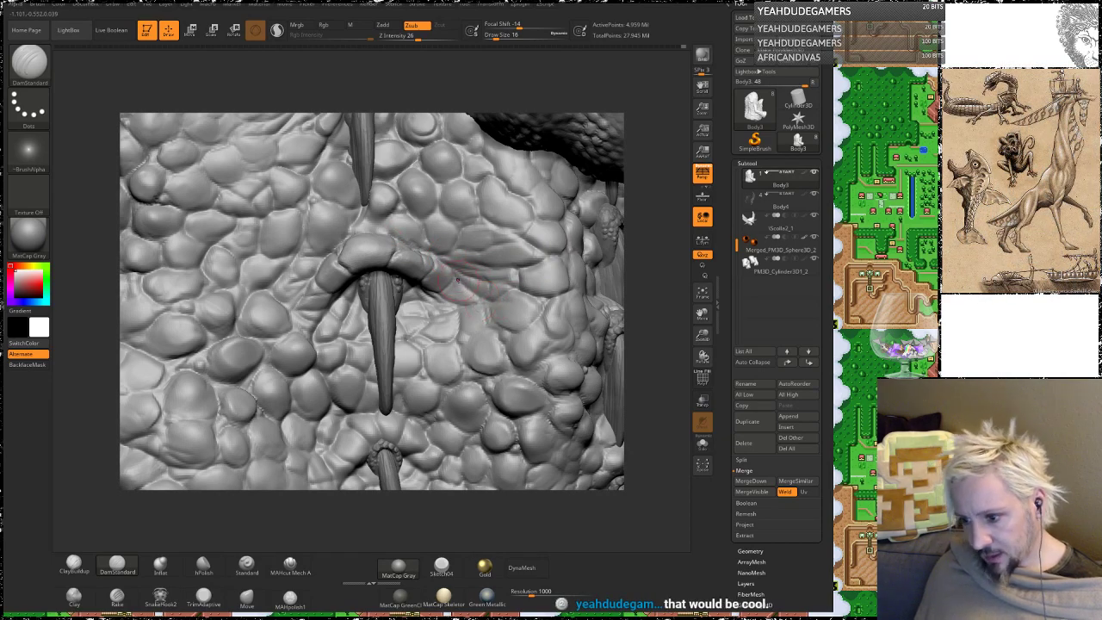
Step: Cut creases across the arched ridge over the central long spike and into the skin beside it
left_click_drag(641, 229, 376, 284)
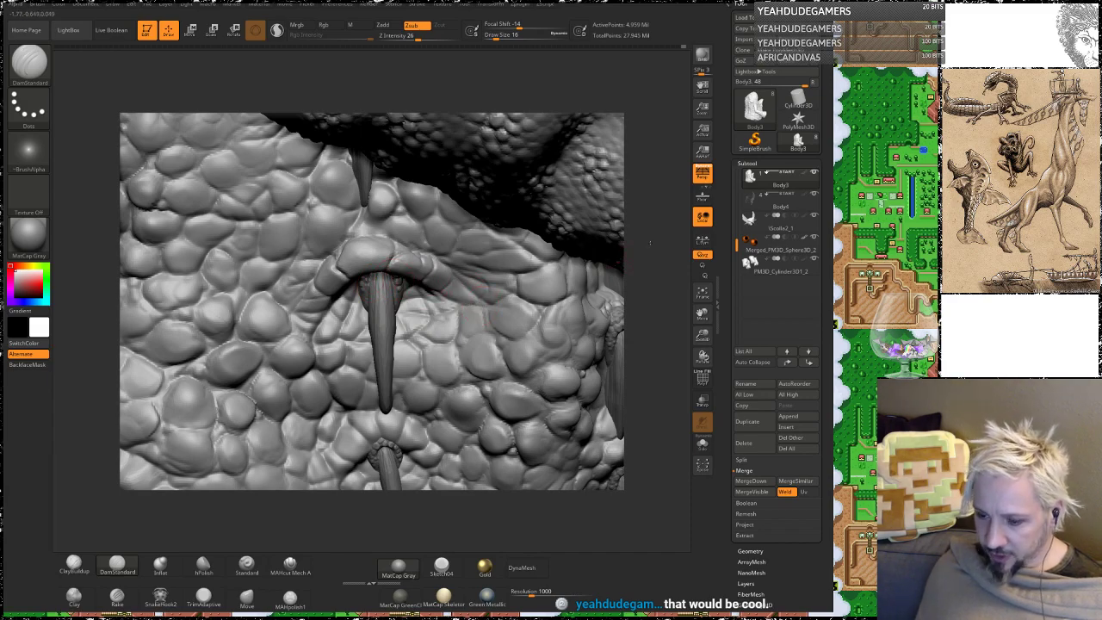
left_click_drag(649, 243, 284, 282)
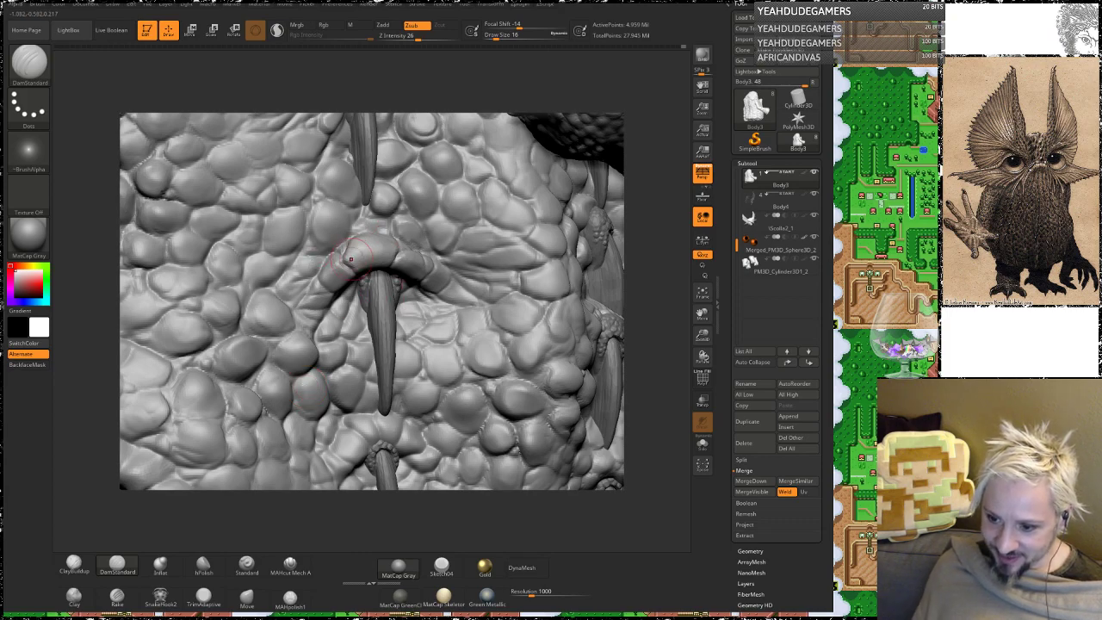
left_click_drag(350, 256, 348, 267)
left_click_drag(635, 156, 641, 182)
left_click_drag(384, 226, 387, 256)
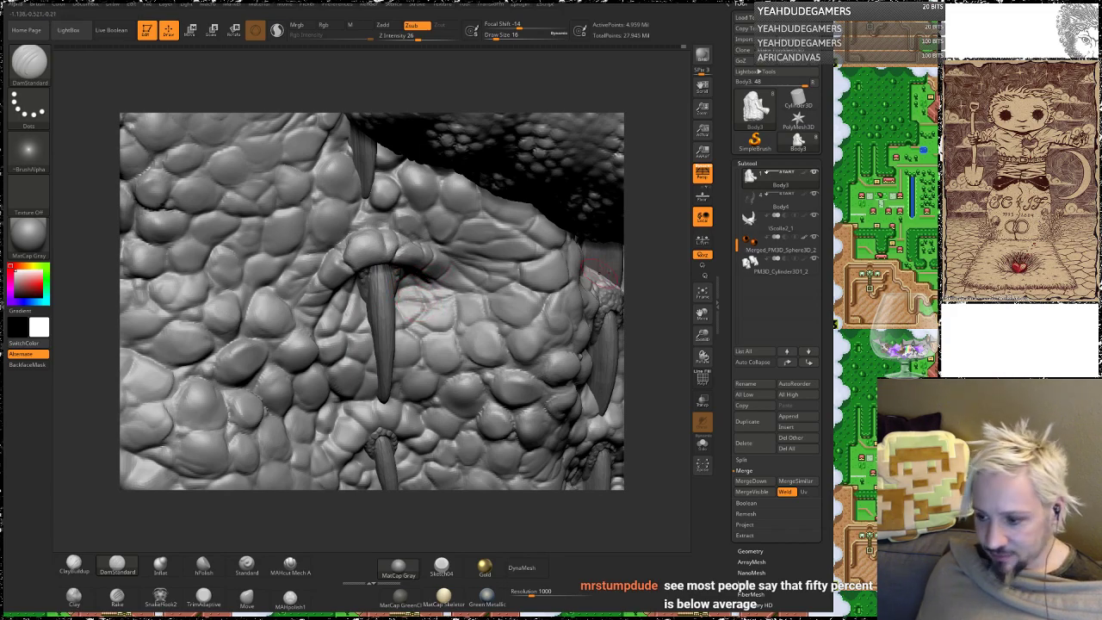
left_click_drag(664, 263, 651, 266)
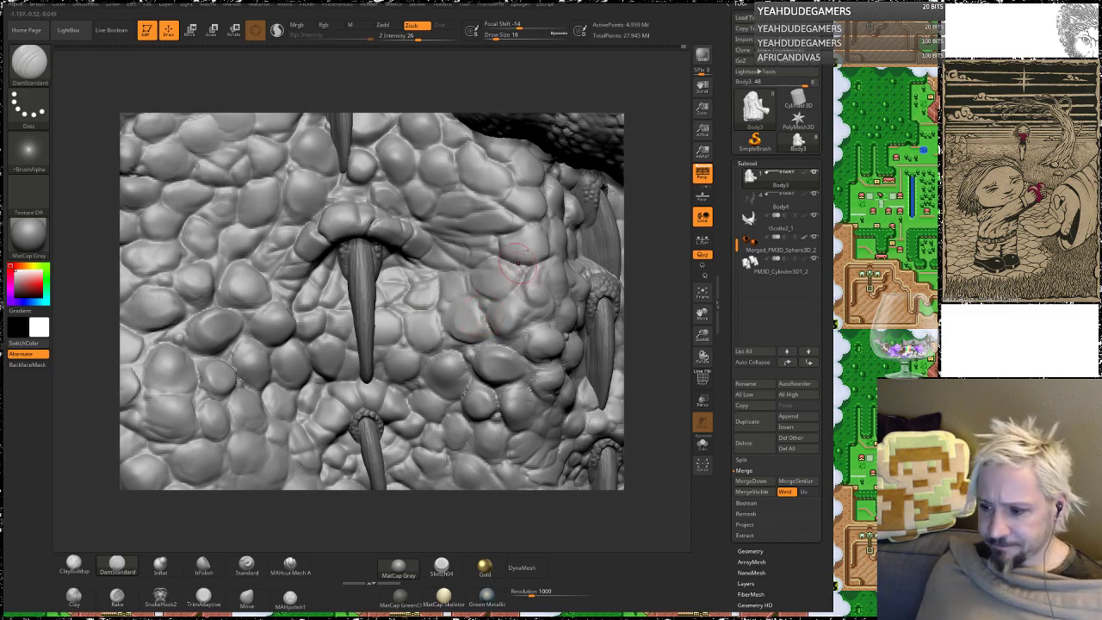
Step: Define the scales beside the central long spike and carve the skin beyond the neighbouring spike column into scales
right_click_drag(482, 314, 435, 303)
left_click_drag(660, 228, 656, 274)
right_click_drag(656, 274, 635, 237)
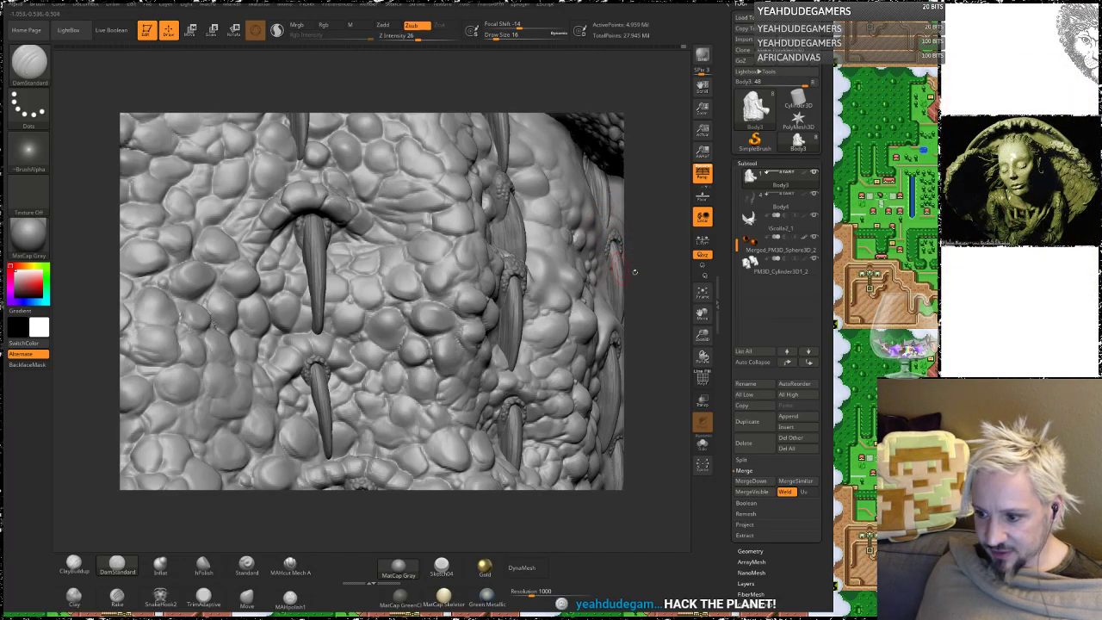
right_click_drag(634, 272, 604, 243)
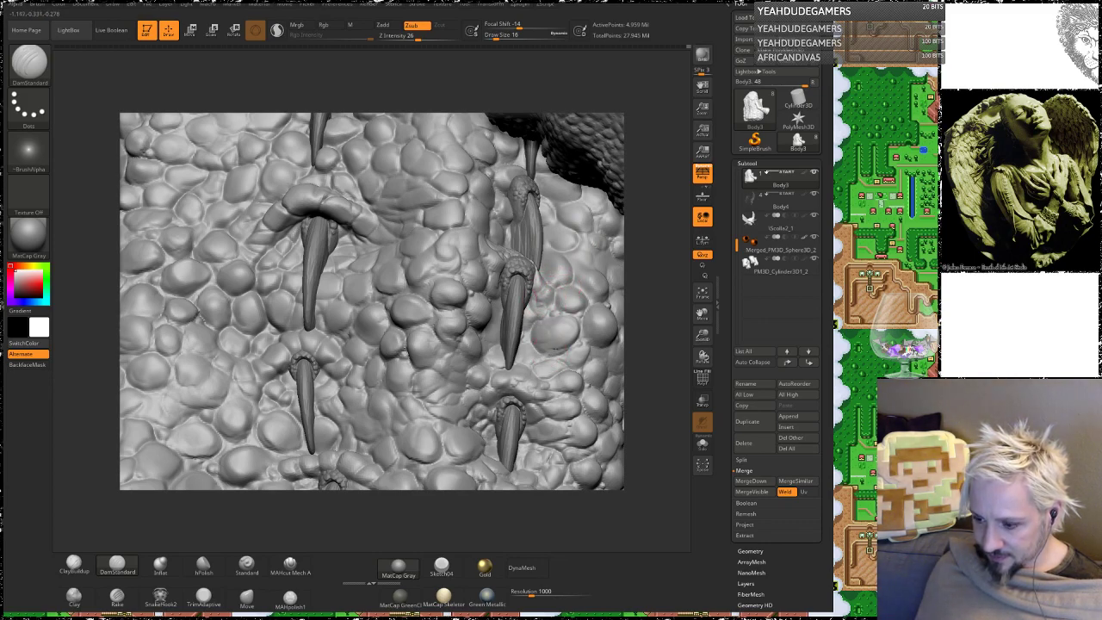
key("shift")
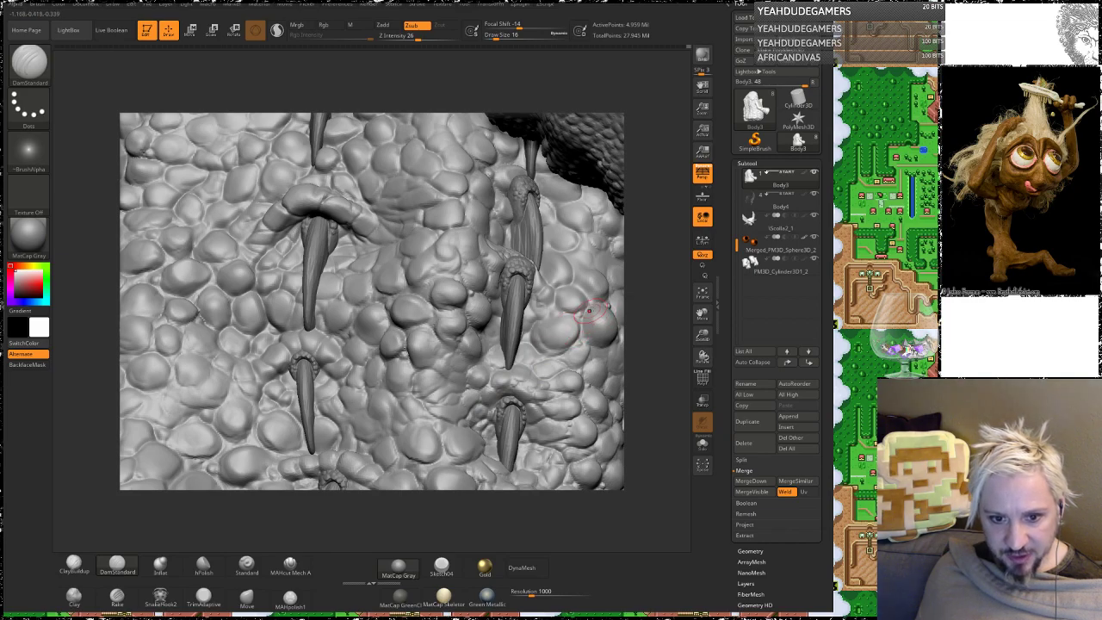
mouse_move(642, 276)
left_mouse_down()
mouse_move(645, 305)
mouse_move(642, 283)
mouse_move(657, 295)
mouse_move(580, 334)
mouse_move(592, 296)
mouse_move(594, 357)
mouse_move(603, 355)
left_mouse_up()
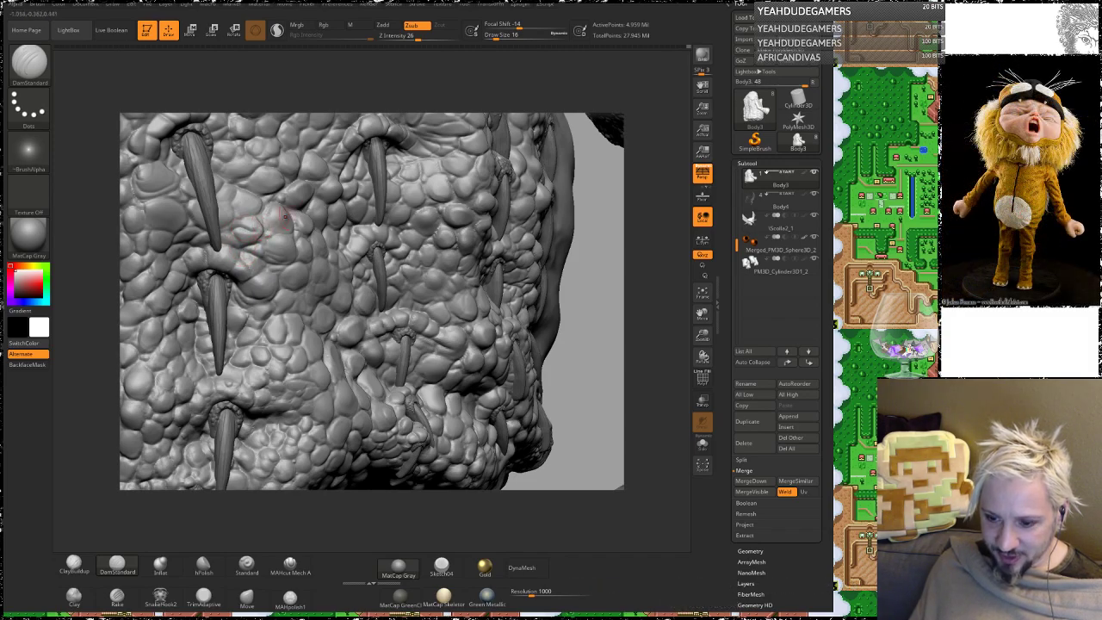
Step: Examine the scales around the torso's spike columns up to the arm for ridges still lacking definition
left_click_drag(96, 244, 236, 303, "alt")
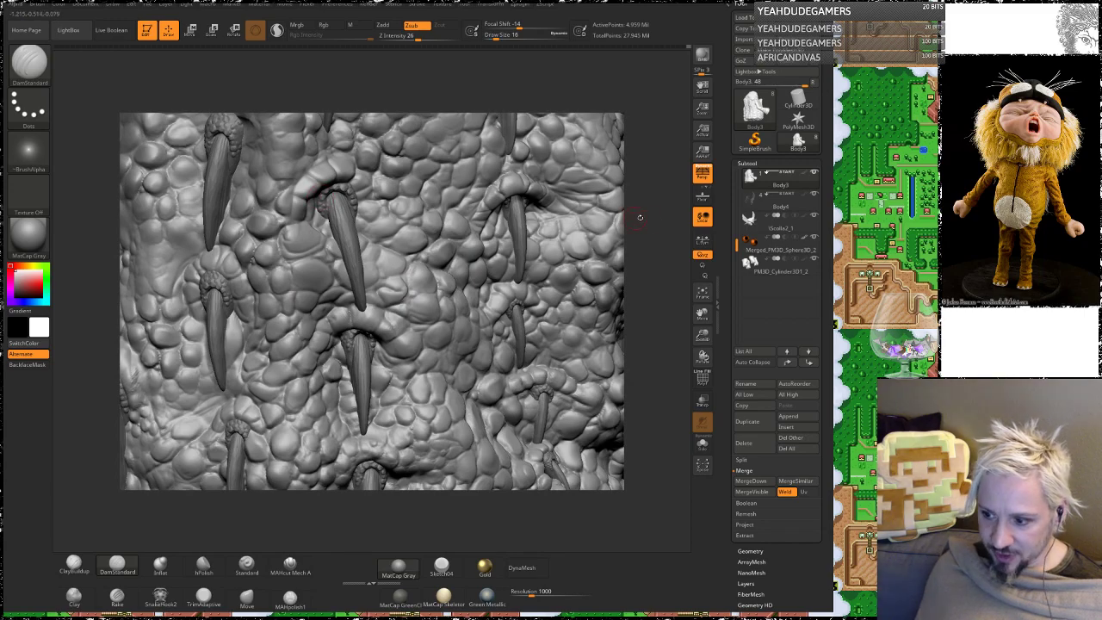
mouse_move(639, 218)
left_mouse_down()
mouse_move(661, 220)
mouse_move(645, 264)
left_mouse_up()
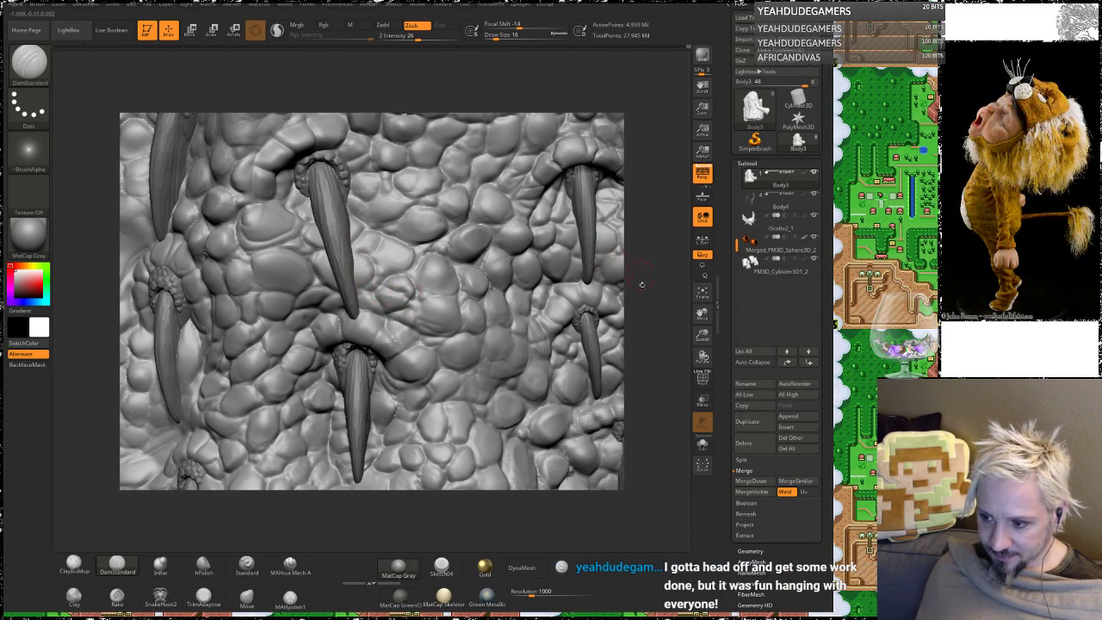
mouse_move(641, 285)
left_mouse_down("alt")
mouse_move(579, 254)
mouse_move(581, 293)
mouse_move(575, 273)
mouse_move(608, 291)
mouse_move(560, 277)
mouse_move(536, 248)
mouse_move(550, 257)
mouse_move(548, 235)
left_mouse_up("alt")
mouse_move(502, 339)
left_mouse_down()
mouse_move(486, 344)
mouse_move(509, 418)
left_mouse_up()
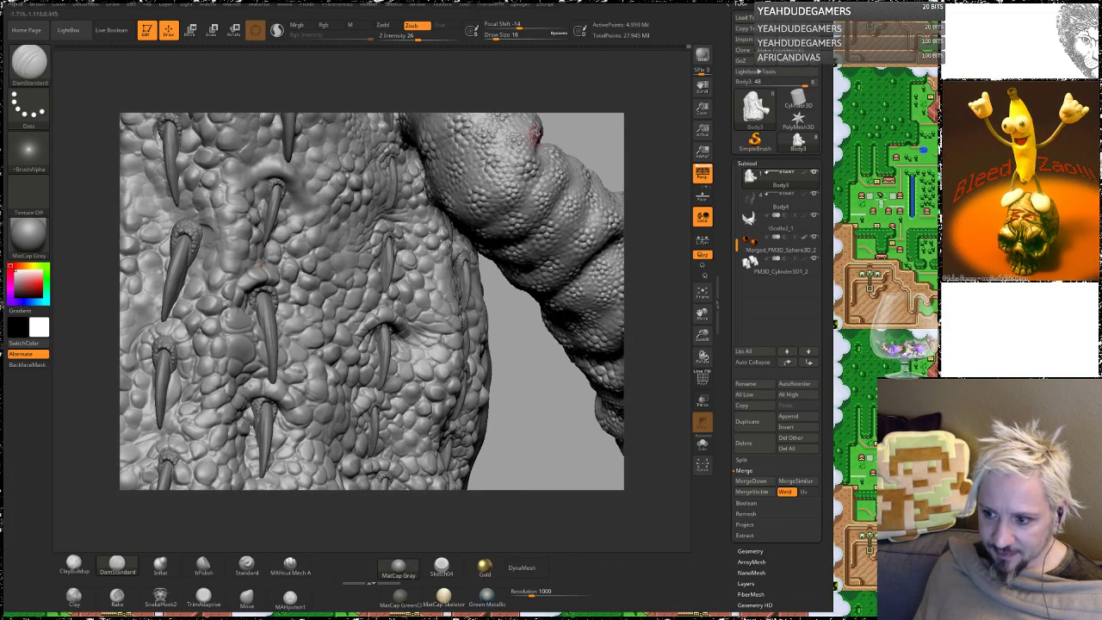
mouse_move(577, 148)
left_mouse_down()
mouse_move(585, 256)
mouse_move(461, 305)
left_mouse_up()
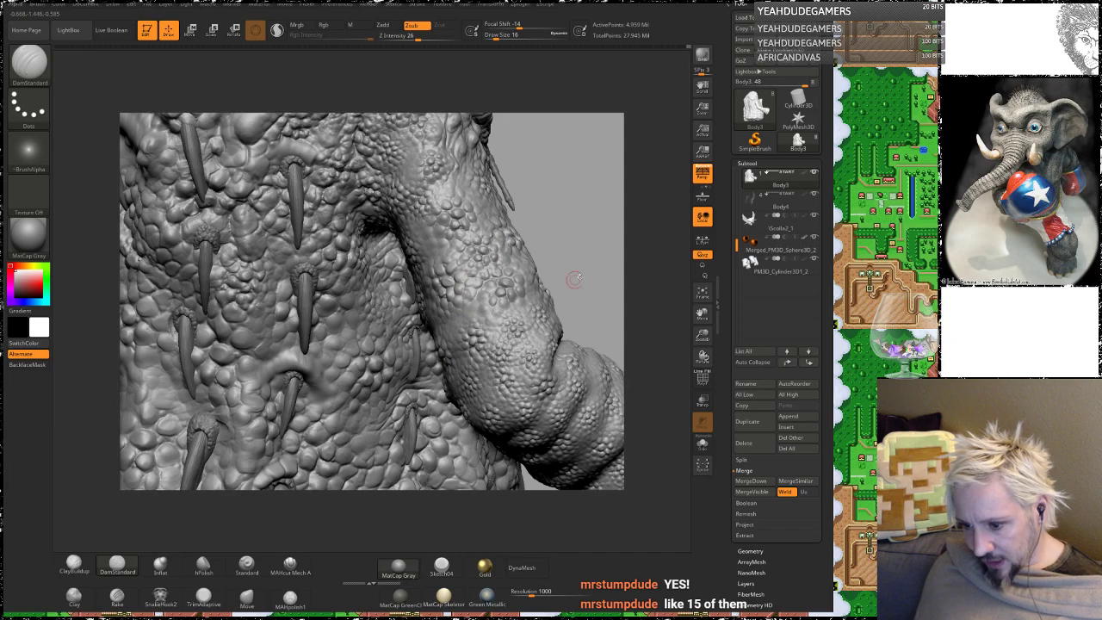
left_click_drag(577, 282, 589, 163, "alt")
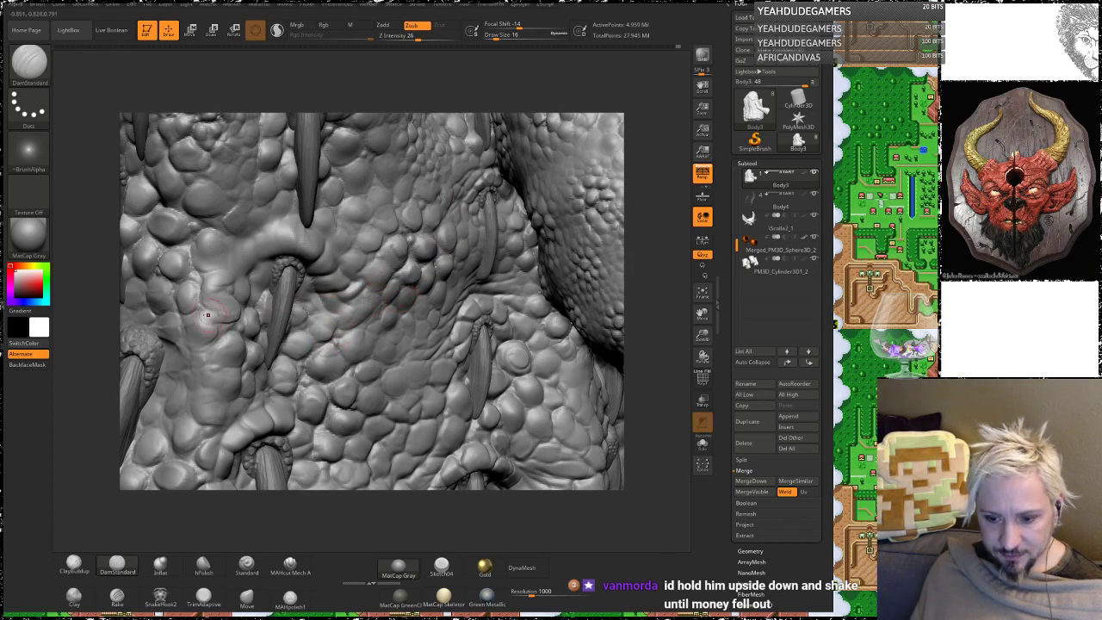
left_click_drag(99, 340, 473, 263)
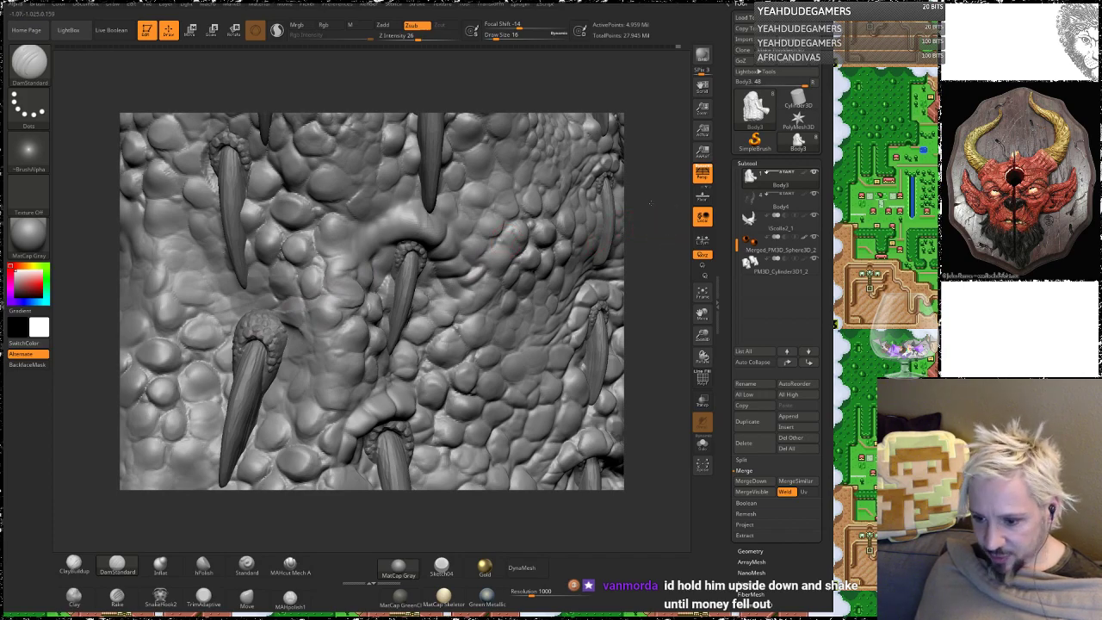
left_click_drag(650, 203, 688, 221)
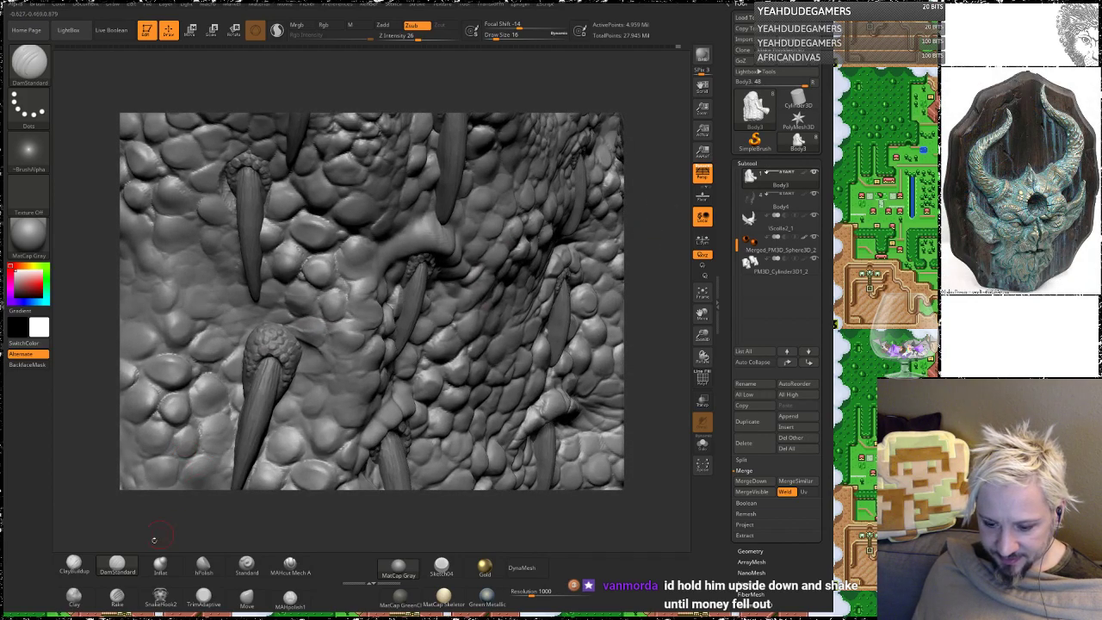
Step: Display the spikes transparently and build up an arched ridge over the thick spike's base using ClayBuildup at draw size 35
left_click(702, 399)
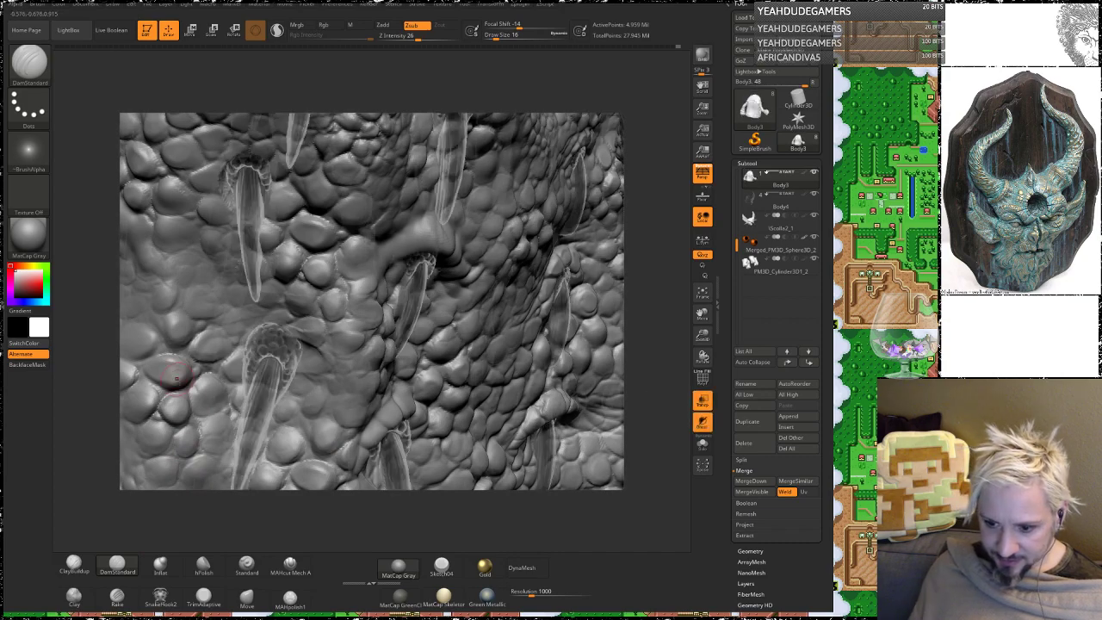
left_click(70, 574)
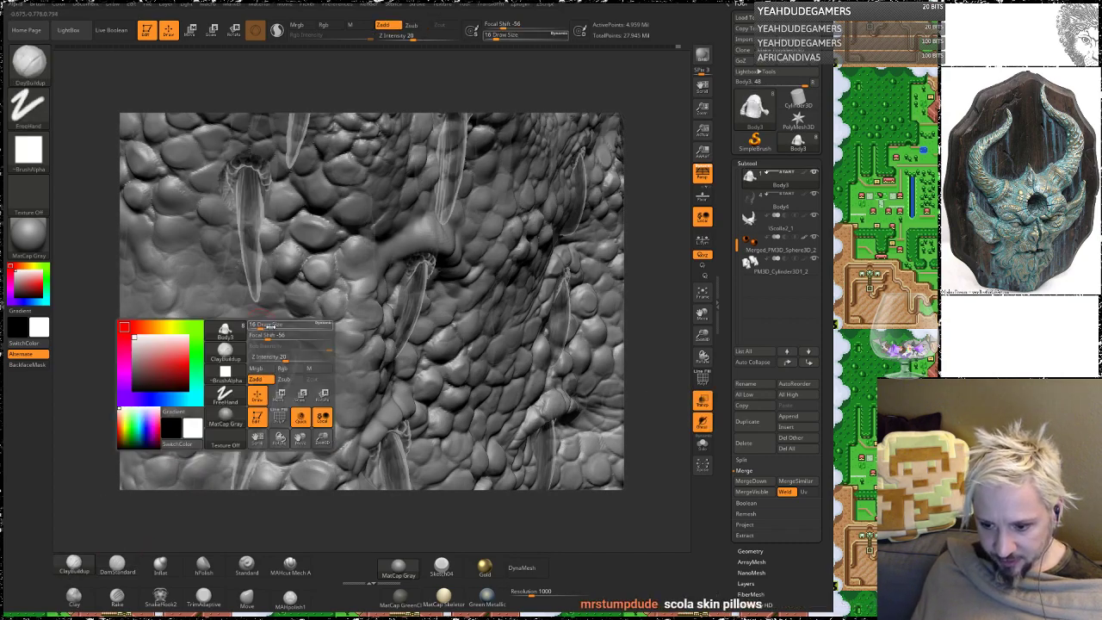
key("space")
left_click_drag(268, 325, 272, 306)
key("space")
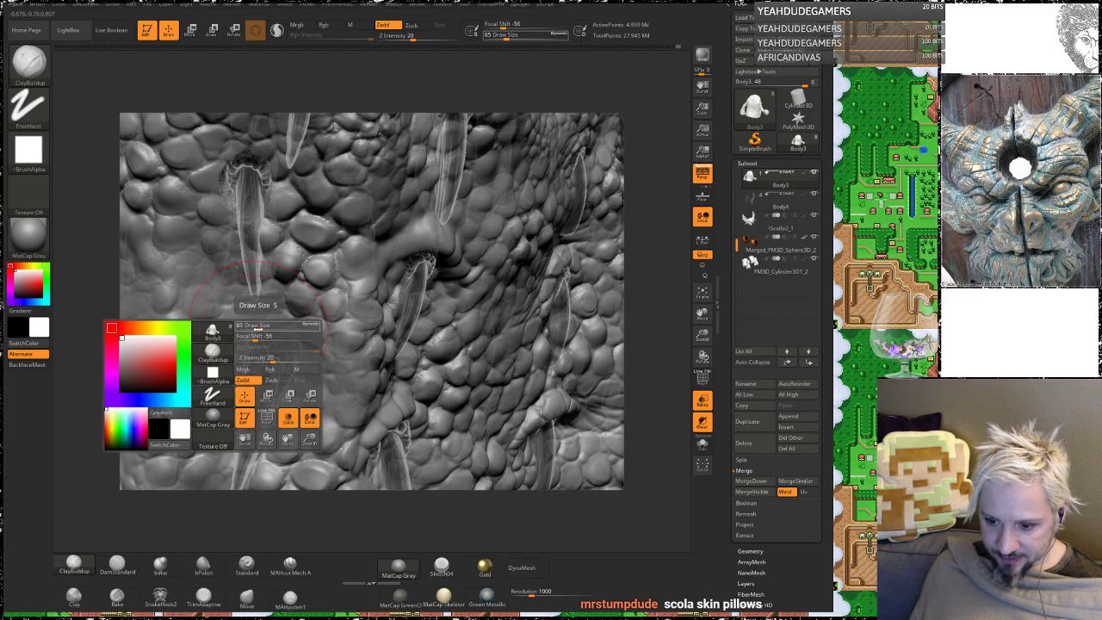
left_click(253, 325)
left_click_drag(241, 319, 295, 325)
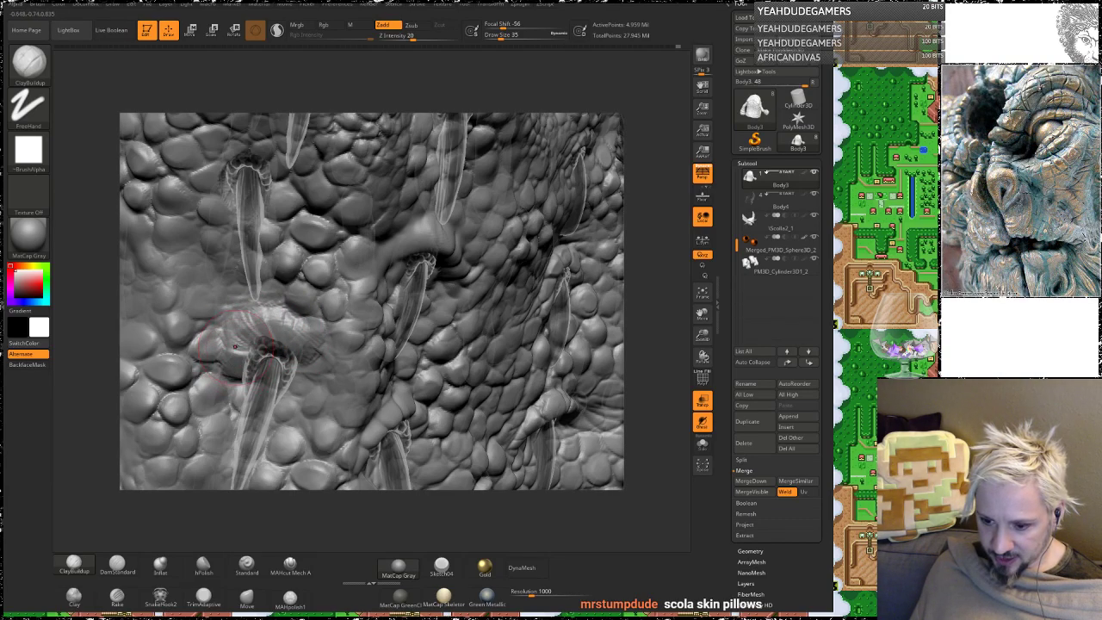
mouse_move(264, 326)
left_mouse_down()
mouse_move(290, 322)
mouse_move(300, 346)
left_mouse_up()
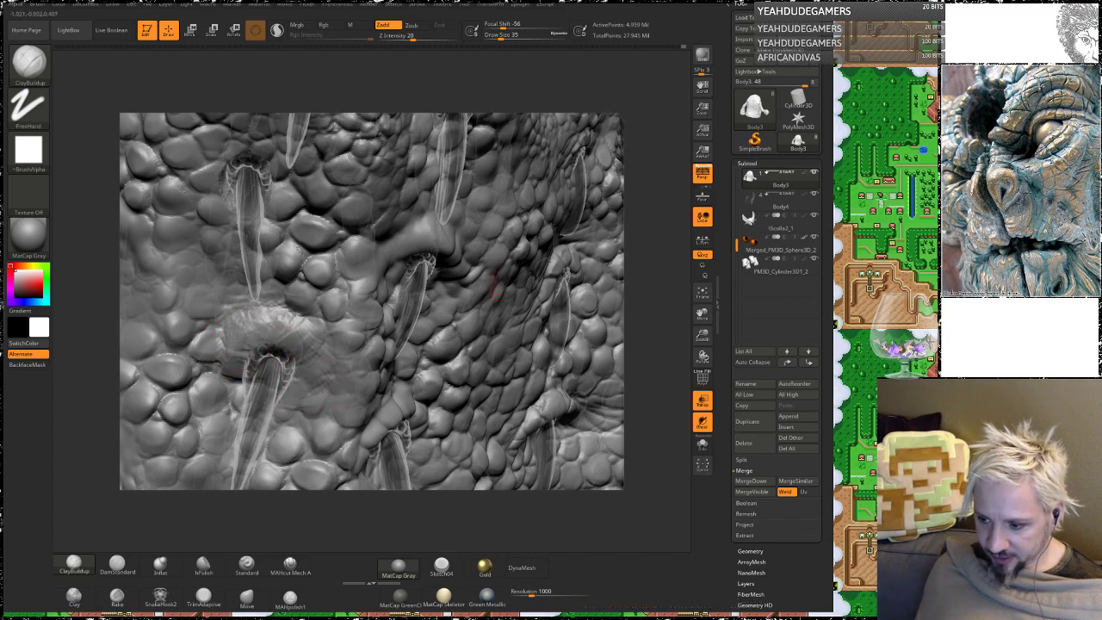
Step: Thicken the new ridge, extend its ends outward on both sides of the spike, and smooth it into the skin
mouse_move(647, 310)
left_mouse_down("alt")
mouse_move(643, 289)
mouse_move(602, 295)
left_mouse_up("alt")
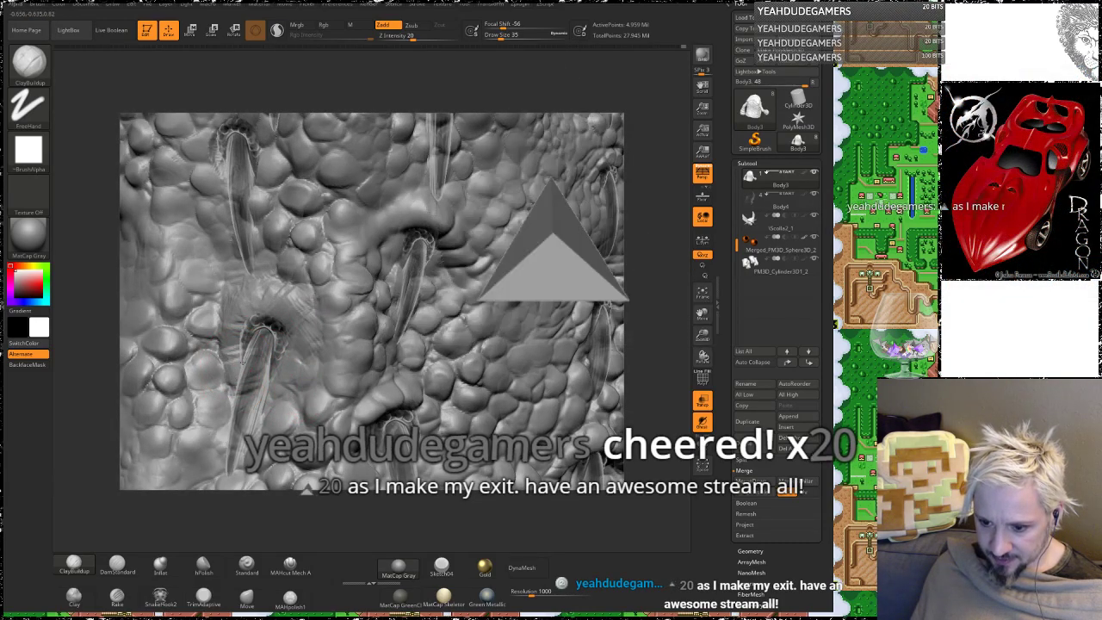
mouse_move(240, 327)
left_mouse_down()
mouse_move(292, 301)
mouse_move(308, 327)
mouse_move(290, 322)
left_mouse_up()
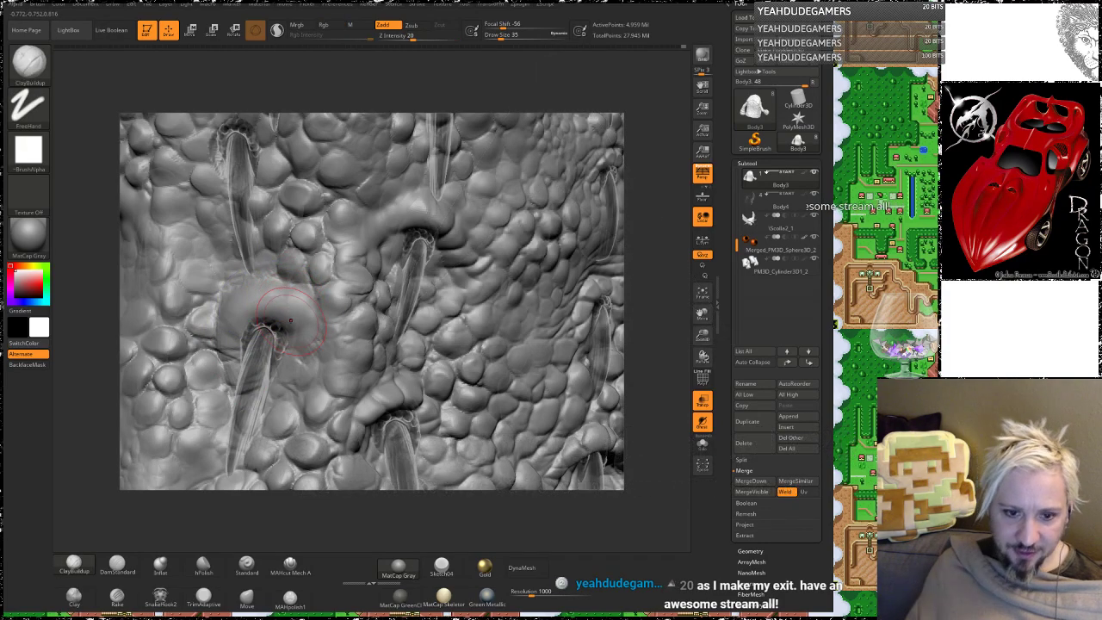
left_click_drag(635, 221, 689, 226)
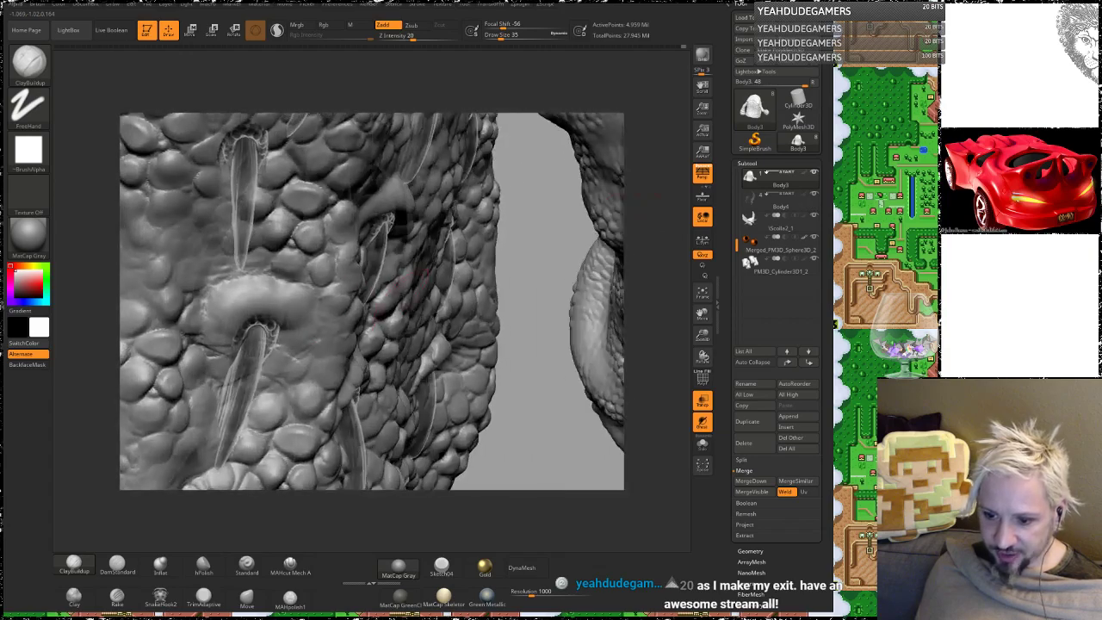
left_click_drag(213, 306, 254, 296, "shift")
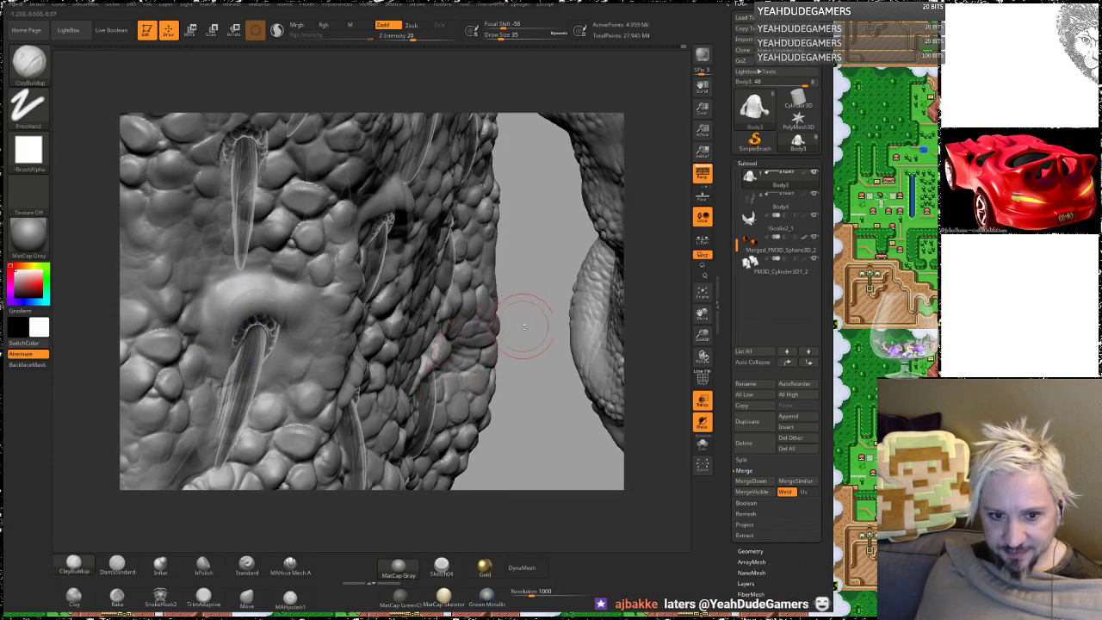
mouse_move(536, 374)
left_mouse_down()
mouse_move(240, 303)
mouse_move(284, 302)
mouse_move(329, 329)
left_mouse_up()
mouse_move(269, 294)
left_mouse_down()
mouse_move(199, 324)
mouse_move(270, 297)
mouse_move(249, 303)
mouse_move(318, 318)
left_mouse_up()
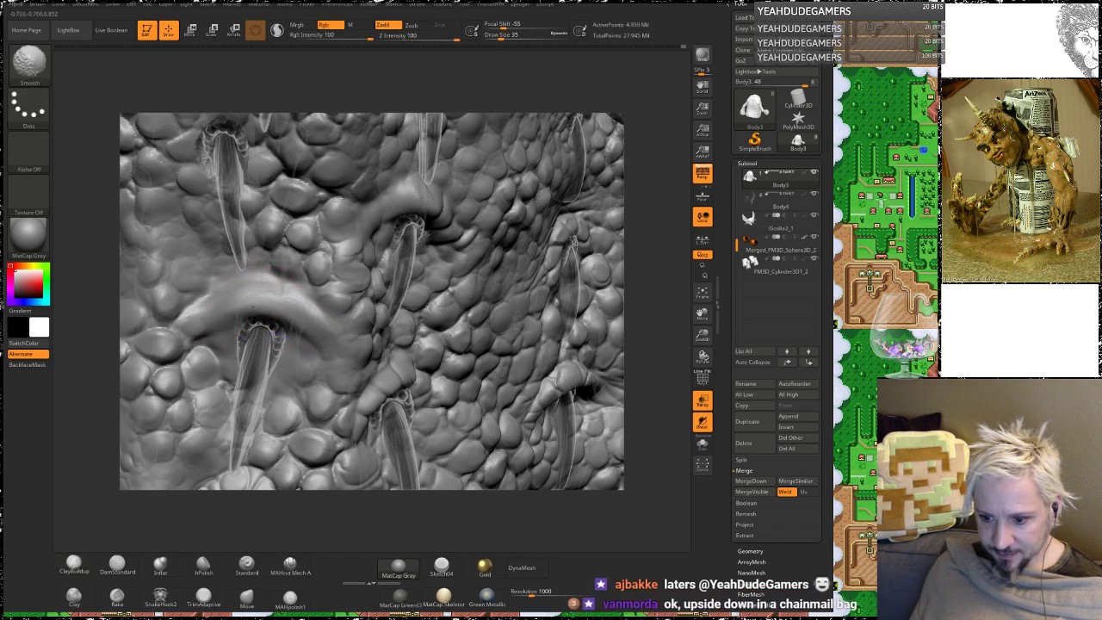
key("shift")
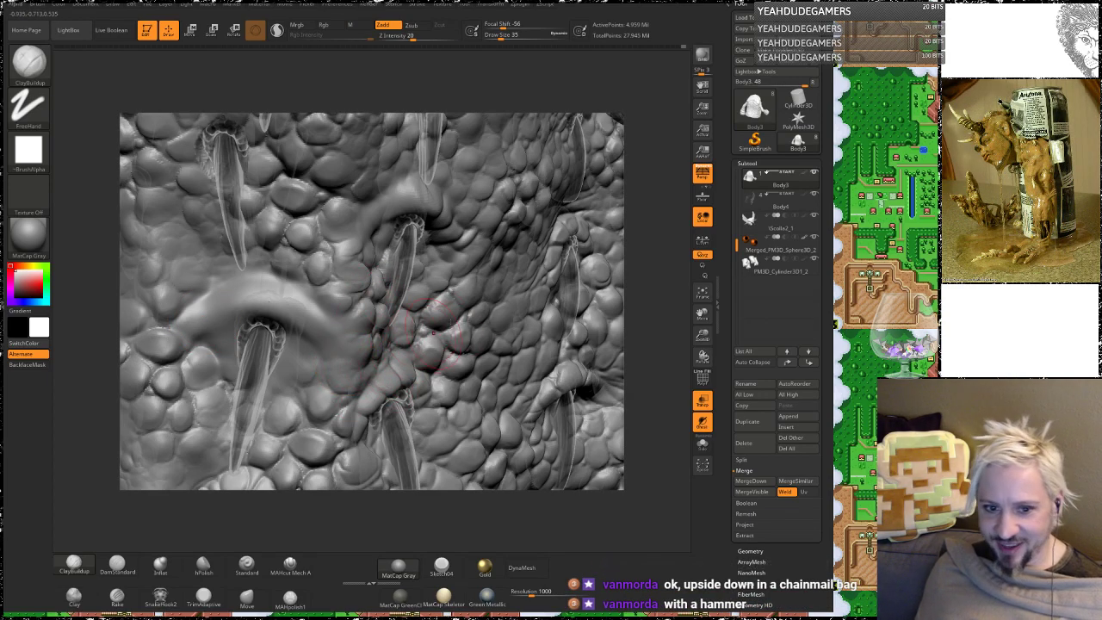
Step: Stamp raised scales over the arched ridge and the smooth skin around the thick spike using the Standard brush with DragRect at draw size 35
left_click_drag(638, 282, 285, 313)
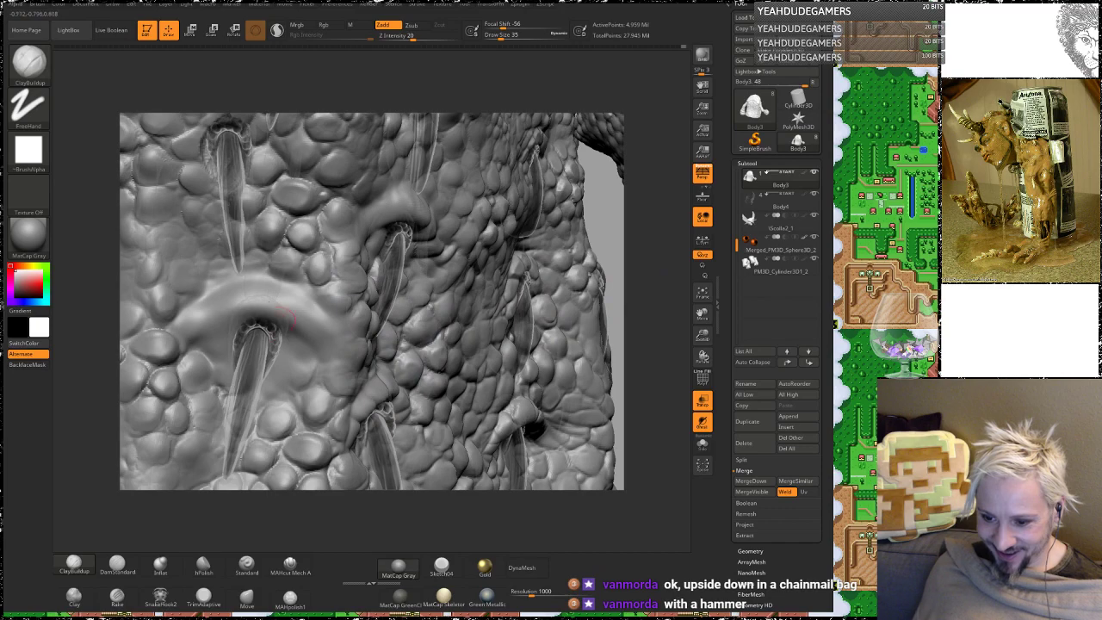
left_click(117, 566)
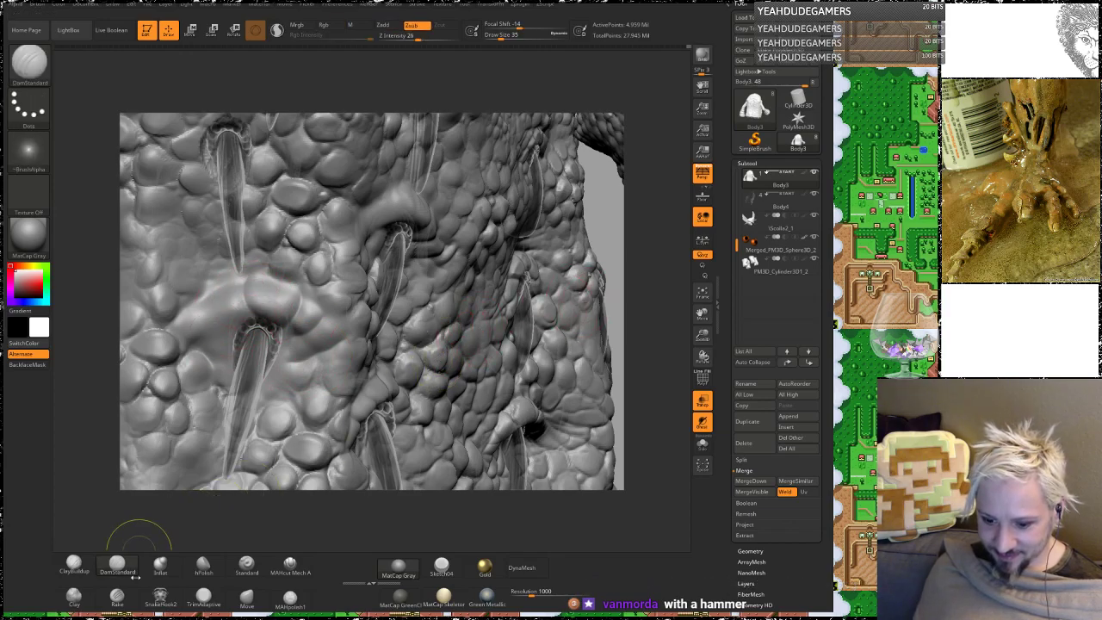
left_click(246, 565)
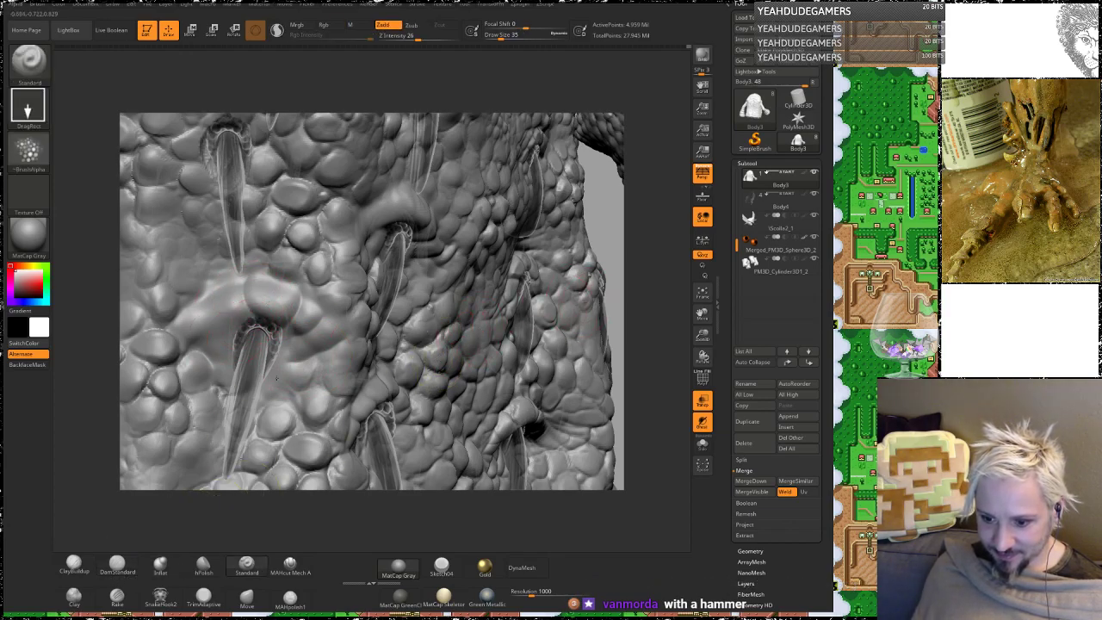
left_click_drag(276, 378, 298, 413)
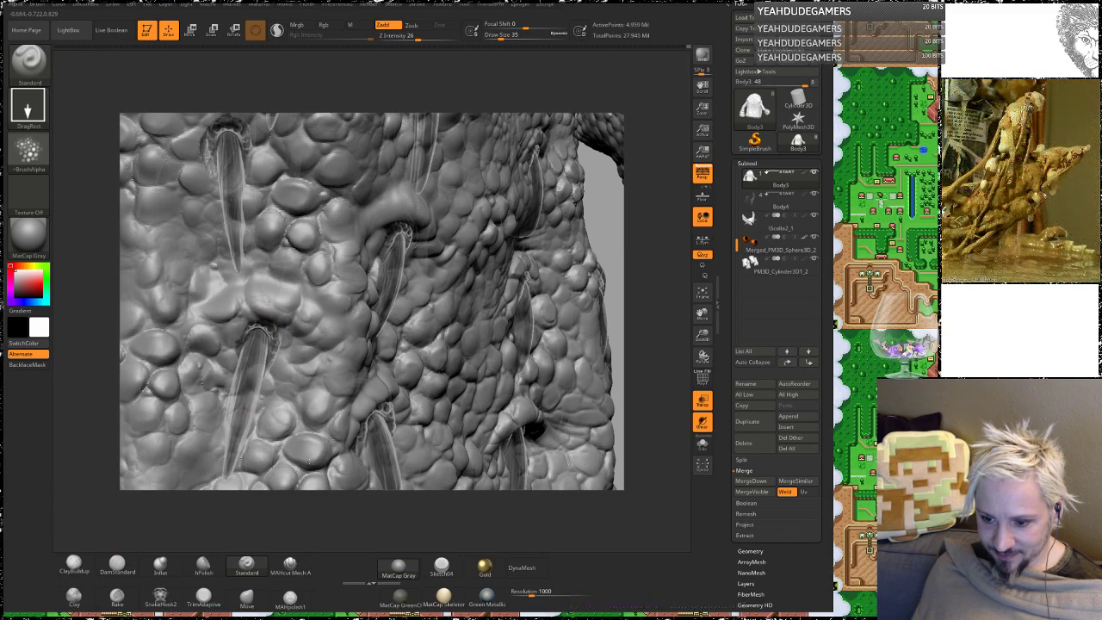
left_click_drag(309, 462, 354, 447)
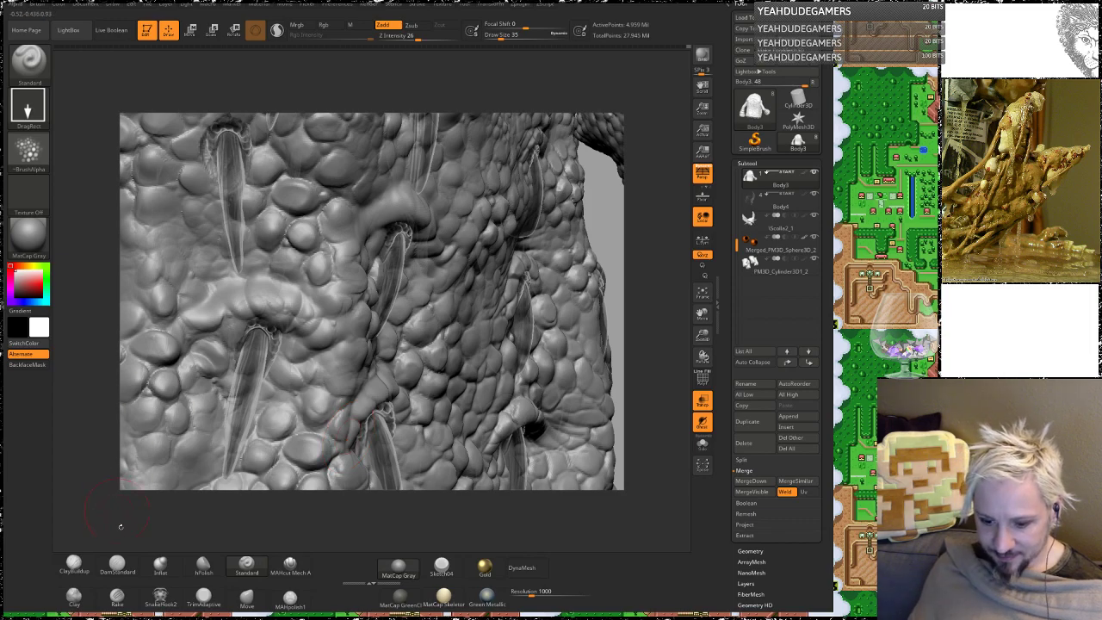
Step: Sharpen the creases between the segments of the thick spike's ridge using DamStandard at draw size 18
left_click(114, 563)
key("space")
left_click_drag(241, 282, 259, 293)
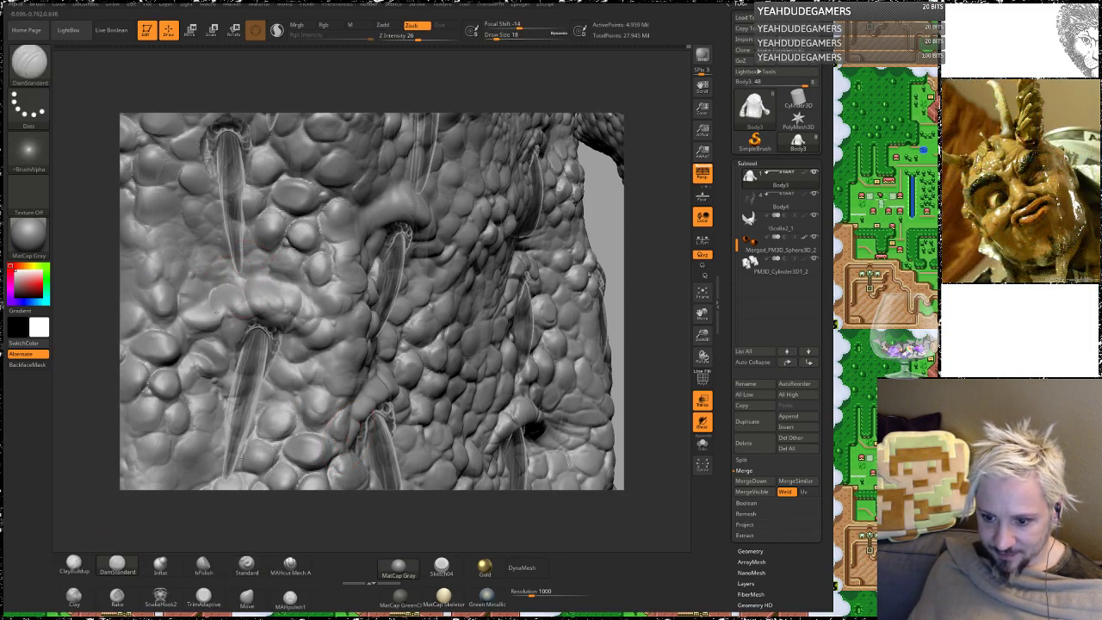
key("ctrl+z")
key("ctrl+z")
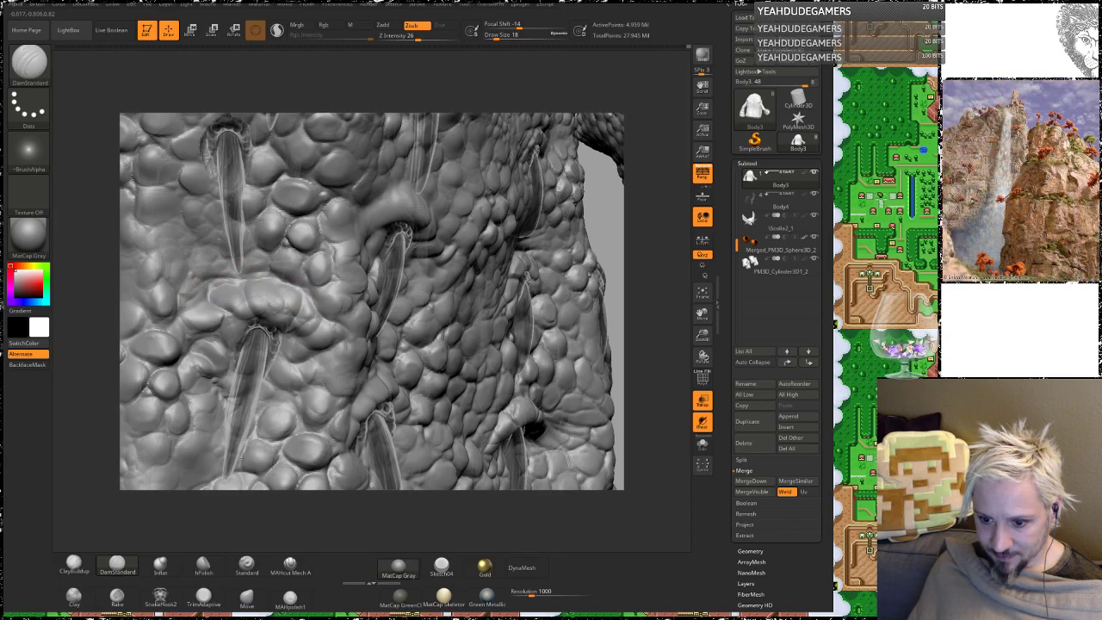
Step: Turn off the transparent display and carve the smooth ridge over the neighbouring thinner spike into separate scales with DamStandard
left_click_drag(621, 300, 685, 394, "alt")
left_click(702, 400)
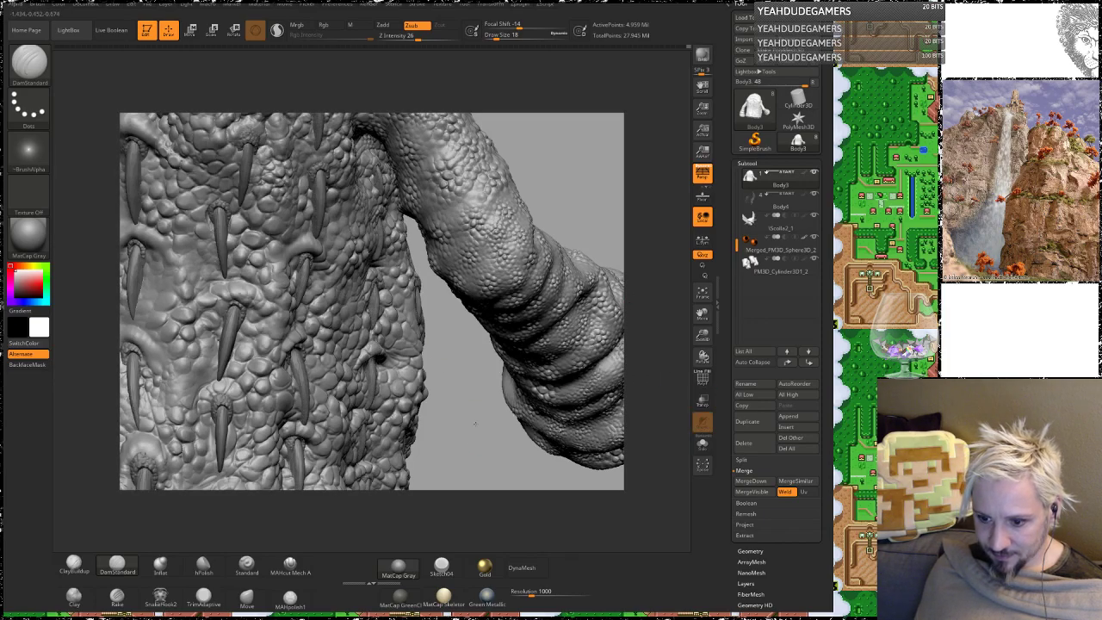
mouse_move(478, 433)
left_mouse_down()
mouse_move(430, 437)
mouse_move(589, 208)
mouse_move(560, 249)
mouse_move(525, 259)
left_mouse_up()
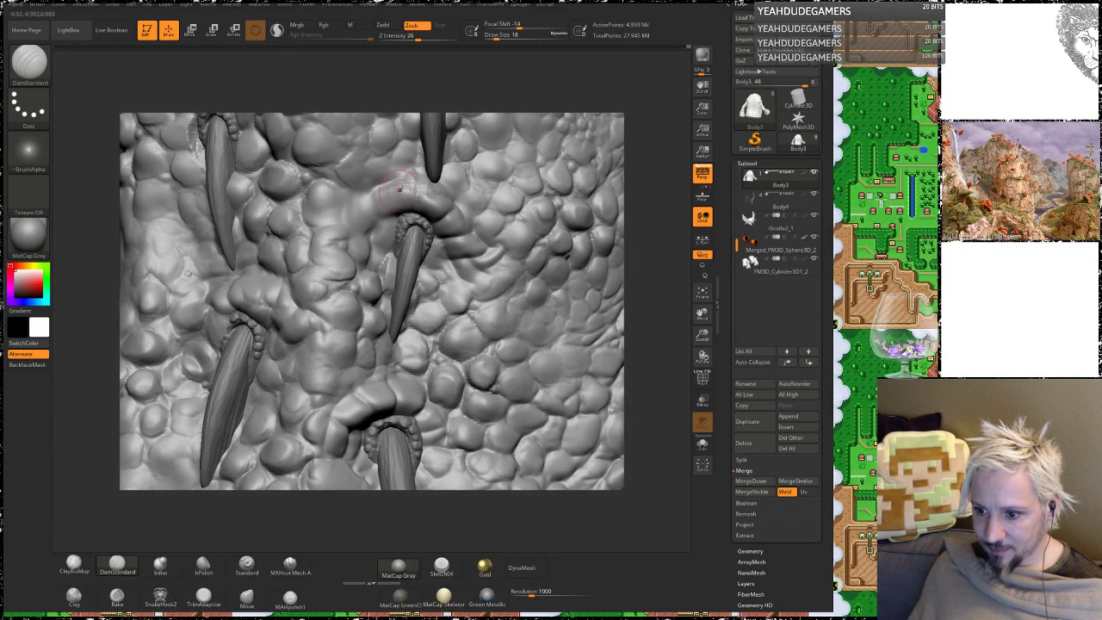
left_click_drag(399, 189, 346, 212)
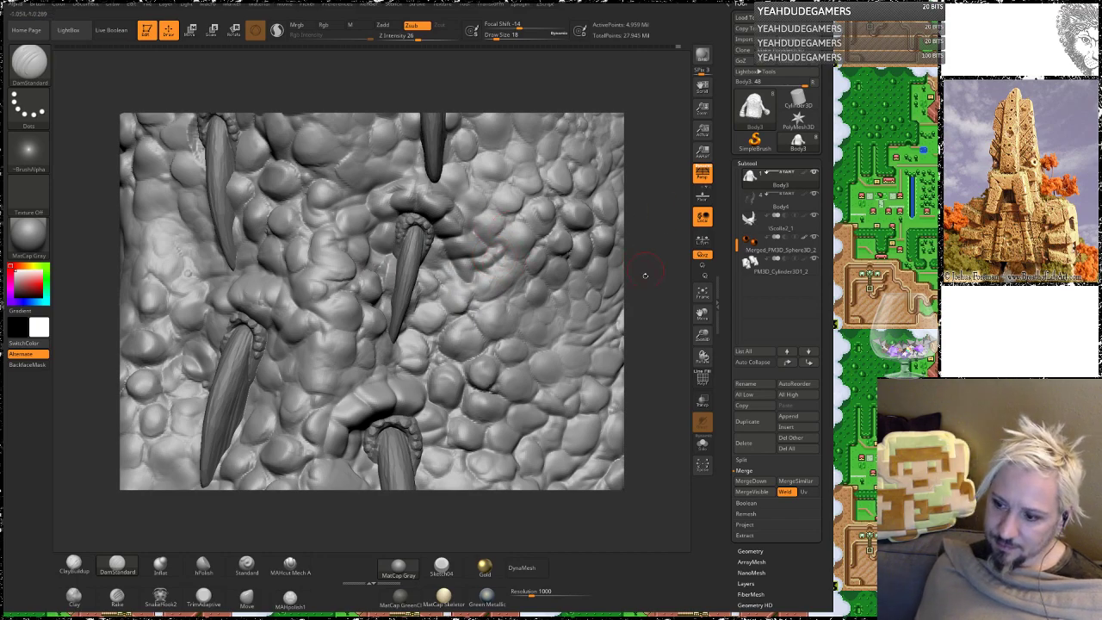
mouse_move(646, 276)
left_mouse_down("alt")
mouse_move(633, 200)
mouse_move(624, 250)
mouse_move(387, 345)
mouse_move(369, 378)
mouse_move(344, 315)
mouse_move(233, 311)
mouse_move(538, 305)
mouse_move(566, 287)
mouse_move(572, 326)
mouse_move(482, 325)
mouse_move(577, 321)
mouse_move(594, 341)
mouse_move(568, 298)
mouse_move(531, 346)
mouse_move(536, 337)
mouse_move(494, 364)
mouse_move(579, 358)
mouse_move(527, 361)
mouse_move(564, 371)
mouse_move(553, 354)
left_mouse_up("alt")
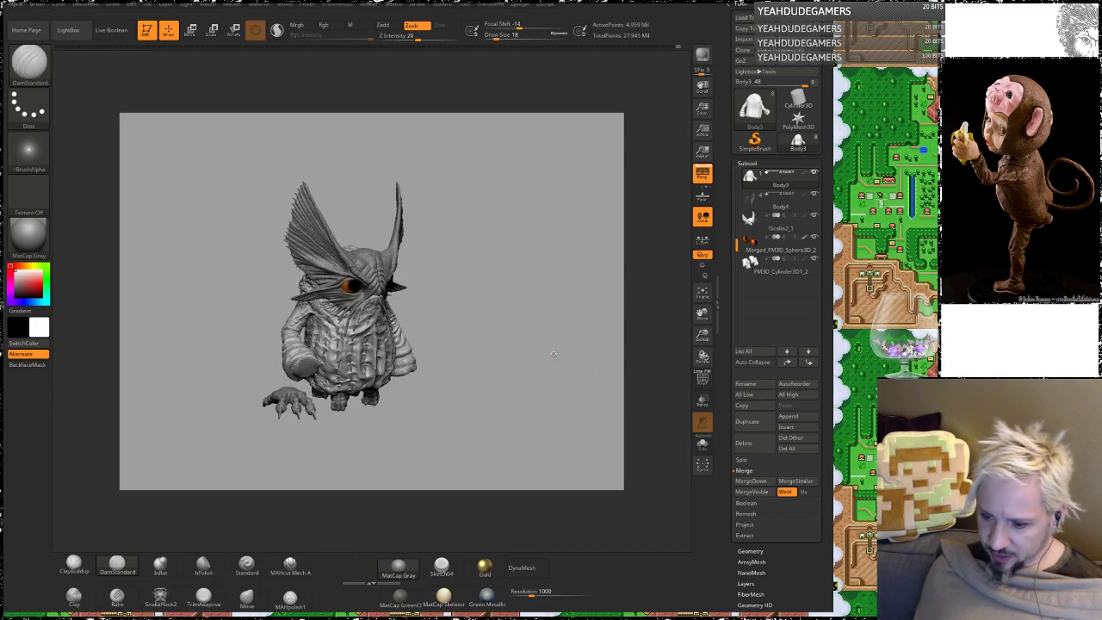